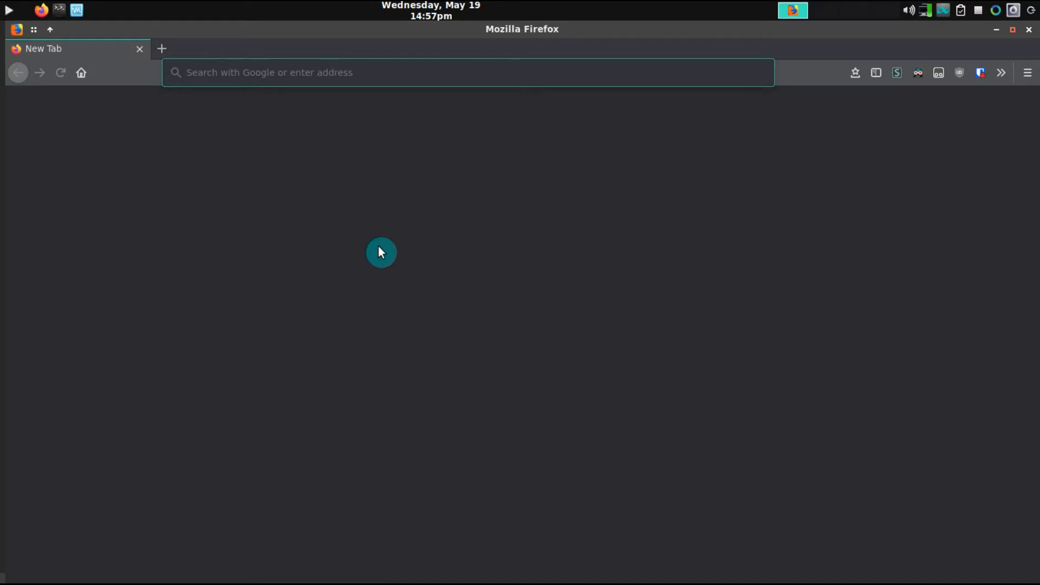
pyautogui.write('http:/')
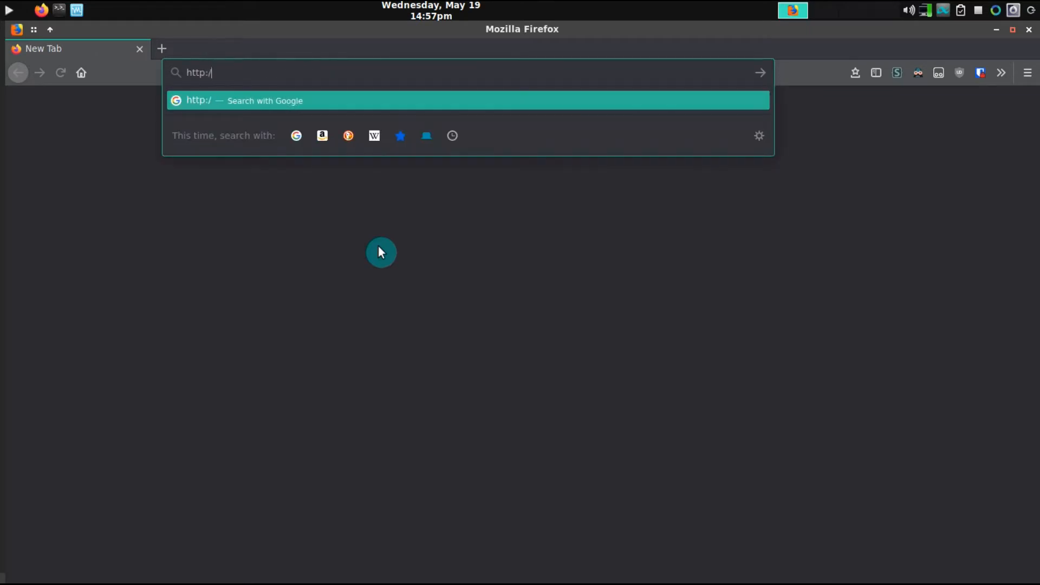
pyautogui.write('/localhost/n')
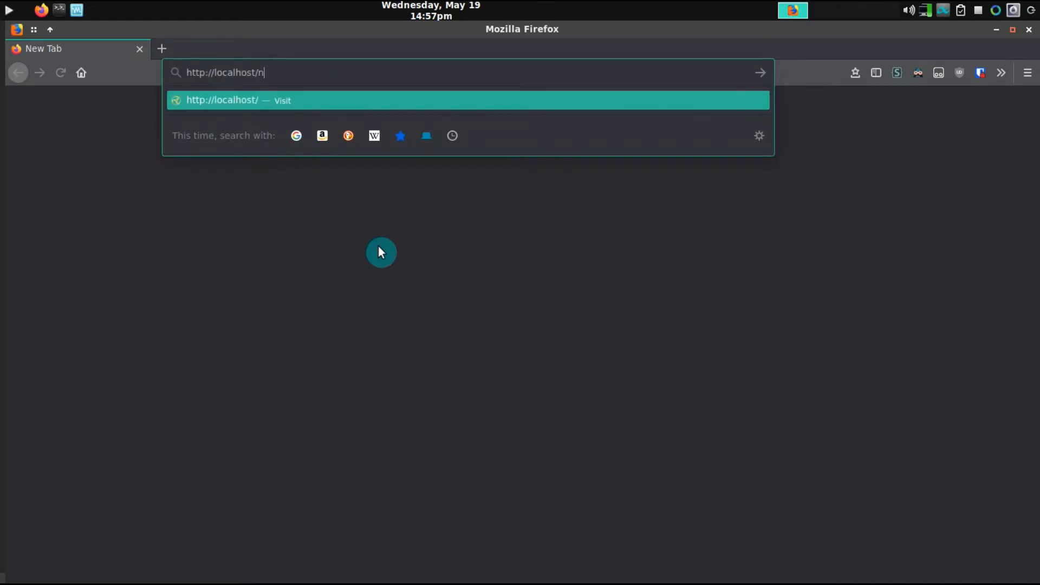
pyautogui.write('ame-map-ui')
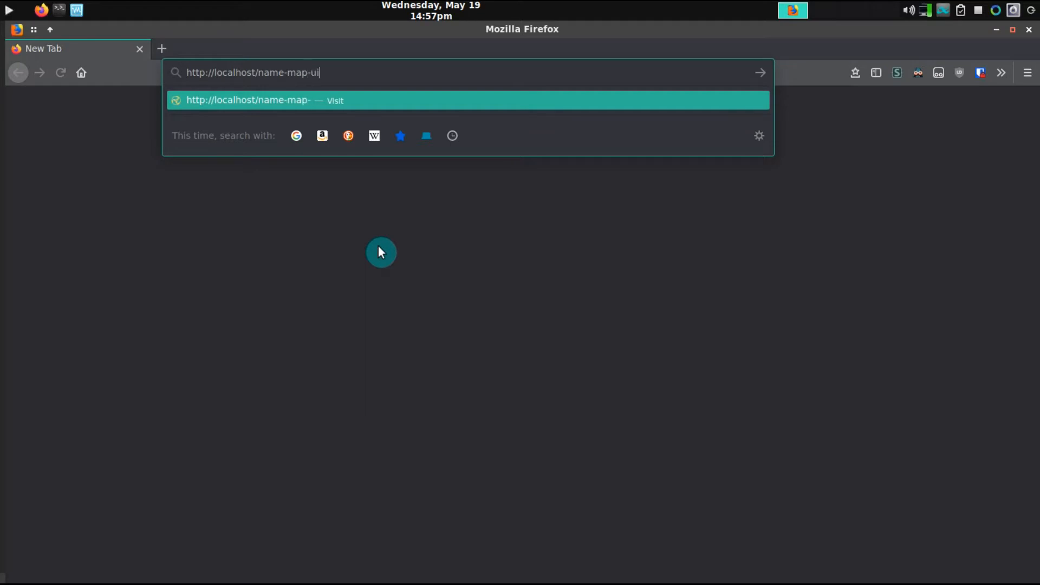
pyautogui.press('Return')
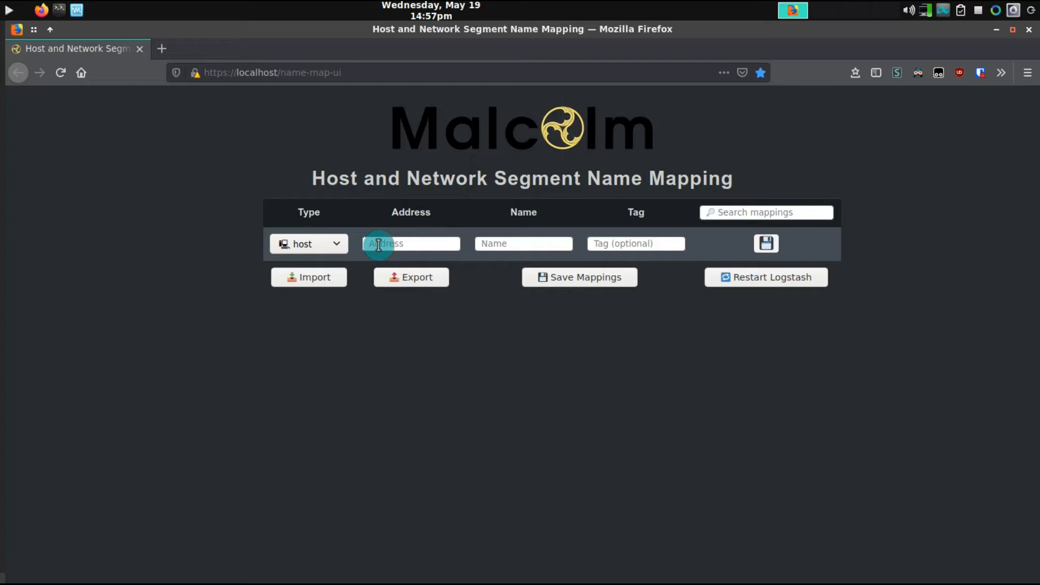
# - Add a host mapping for address 172.16.0.1 with the name router and no tag
pyautogui.click(426, 249)
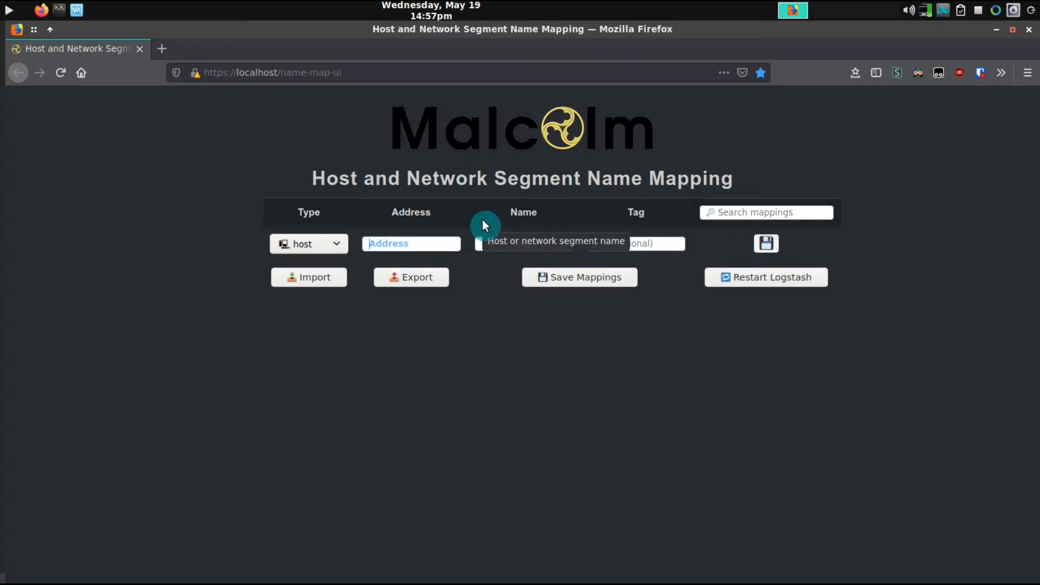
pyautogui.write('172.16.0.1')
pyautogui.press('Tab')
pyautogui.write('router')
pyautogui.press('Tab')
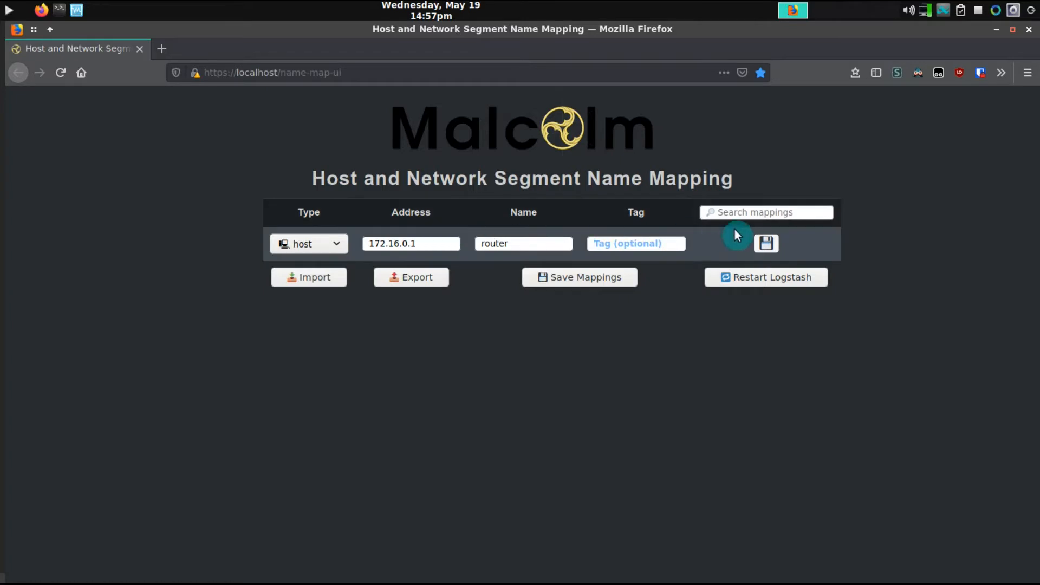
pyautogui.click(761, 244)
# - Add a segment mapping for address 172.16.0.0/12 with the name home network
pyautogui.click(341, 276)
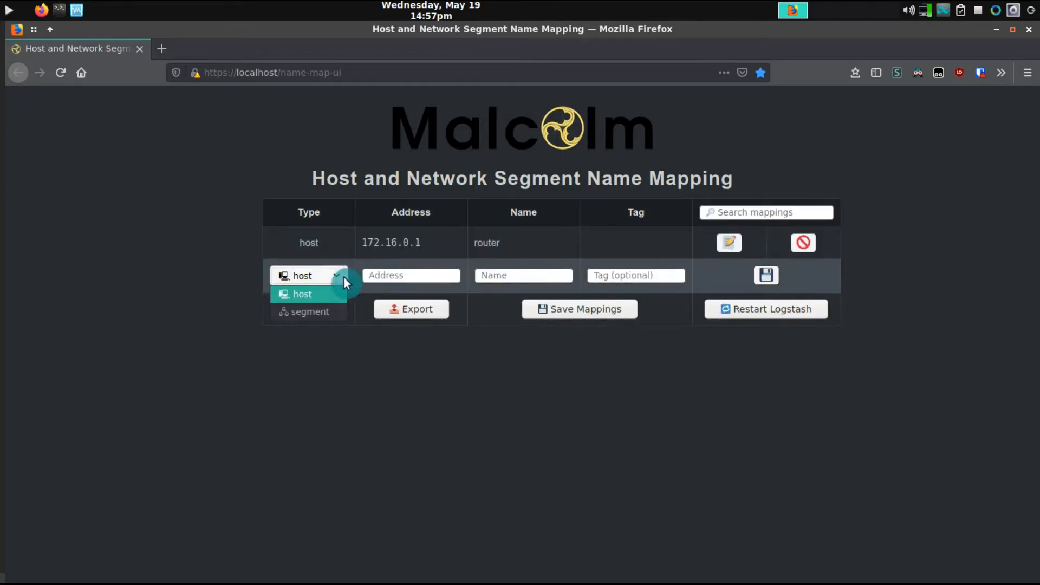
pyautogui.click(304, 312)
pyautogui.click(448, 269)
pyautogui.write('h')
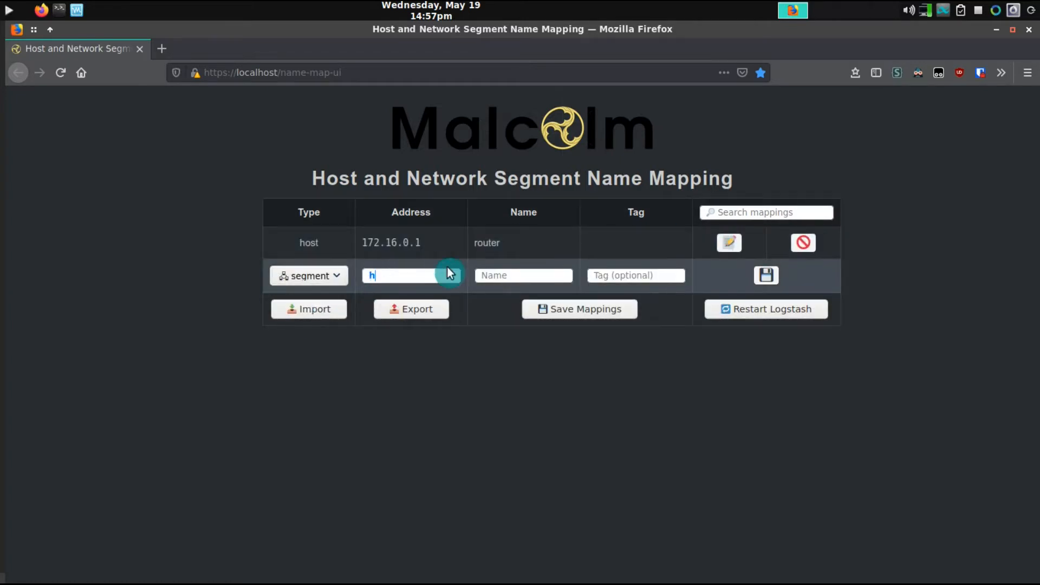
pyautogui.write('ome network')
pyautogui.press('Tab')
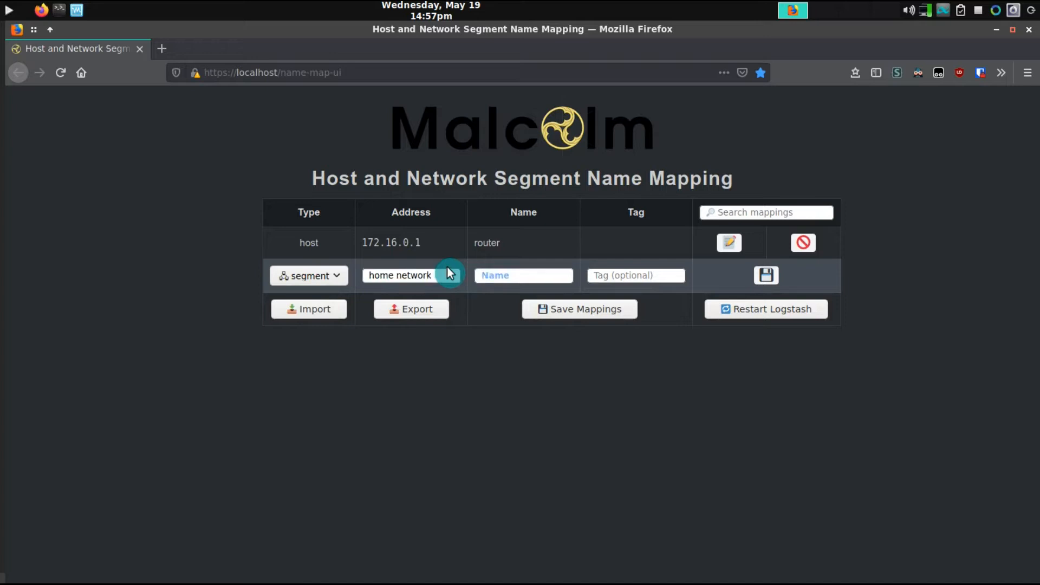
pyautogui.hotkey('shift', 'Tab')
pyautogui.write('1')
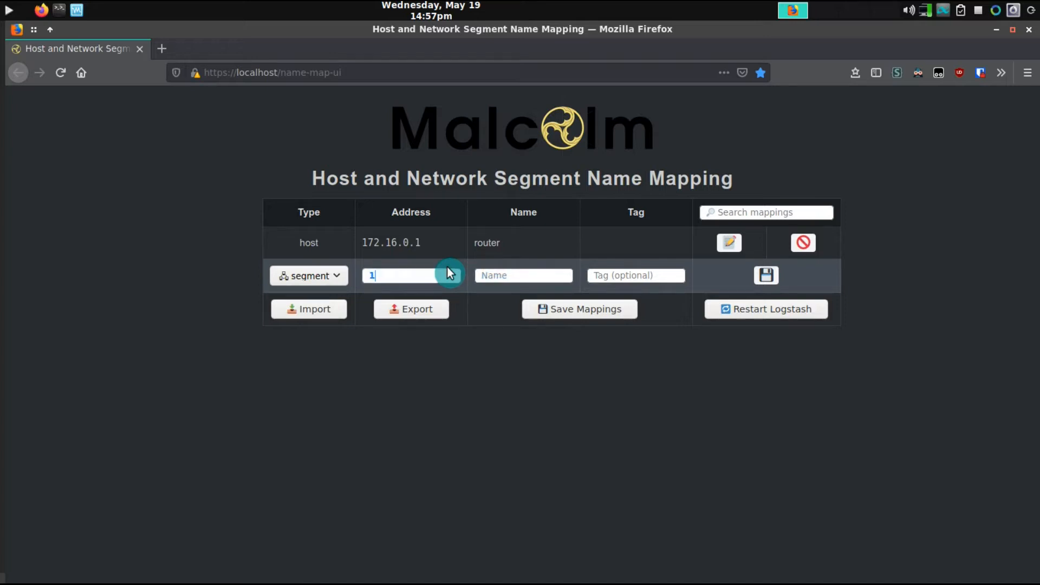
pyautogui.write('72.16.0.0/12')
pyautogui.press('Tab')
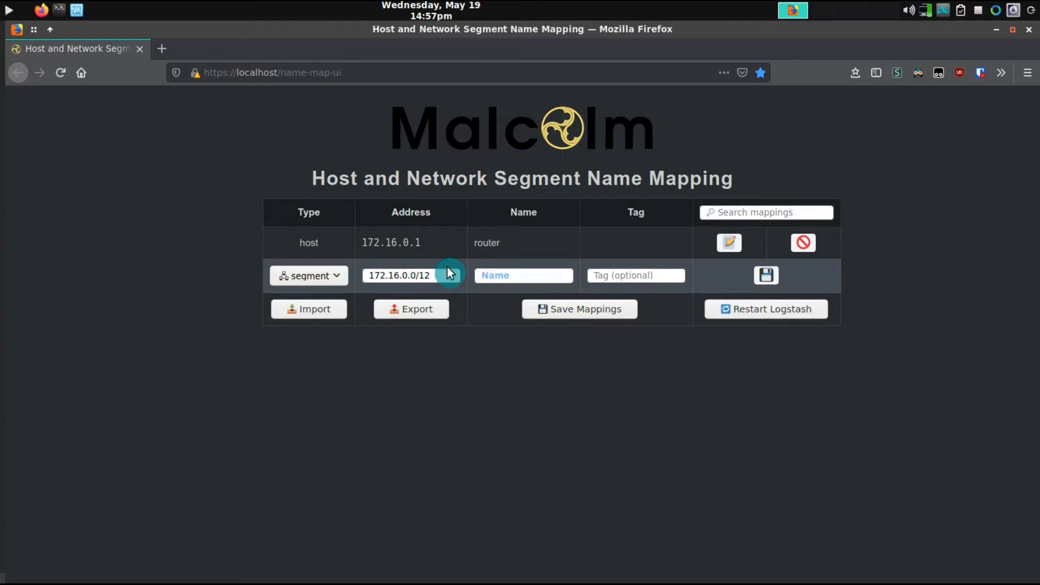
pyautogui.write('home network')
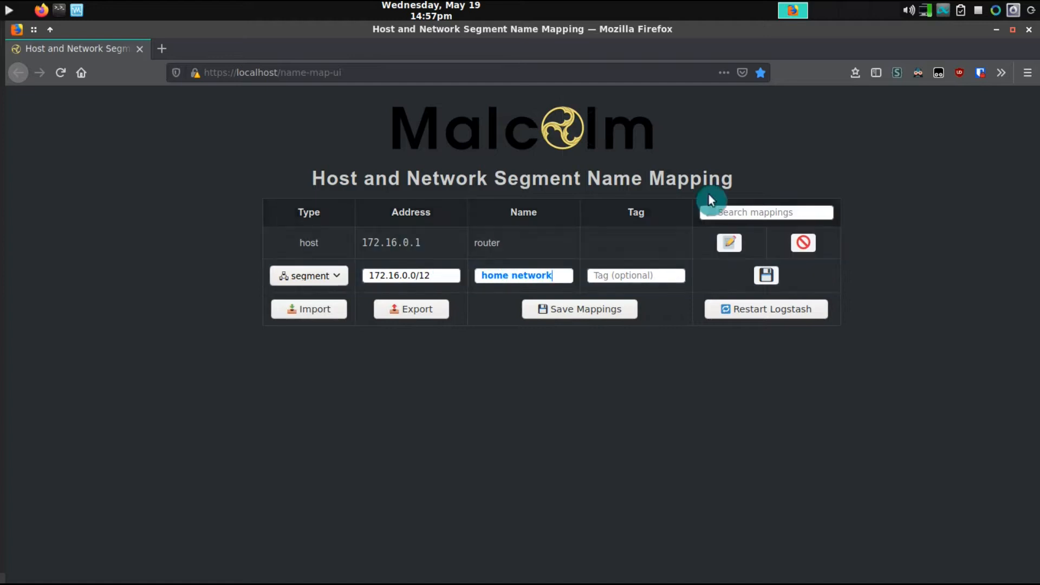
pyautogui.click(761, 275)
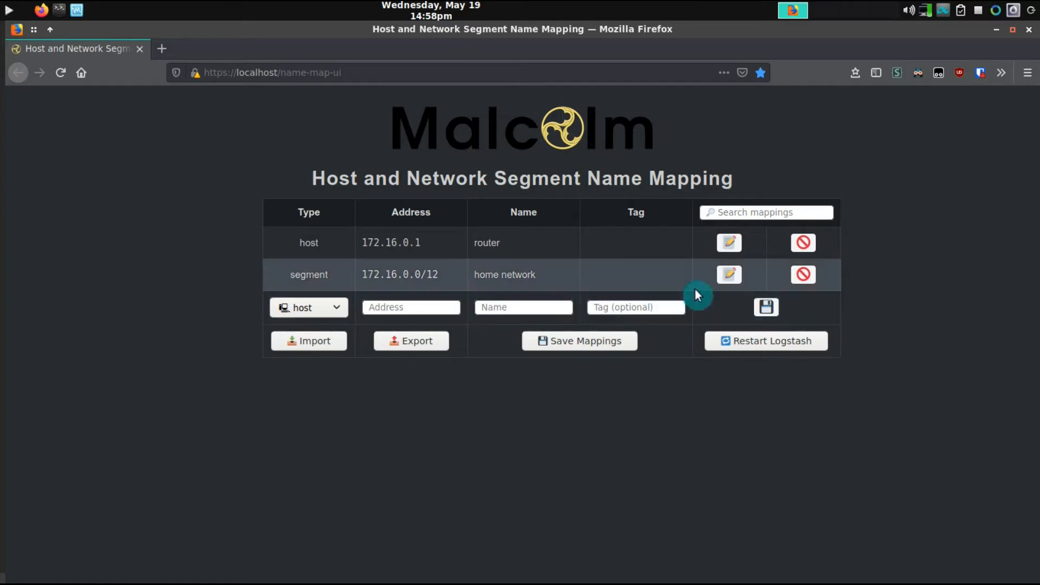
# - Delete the home network segment mapping and the router host mapping
pyautogui.click(802, 276)
pyautogui.click(801, 248)
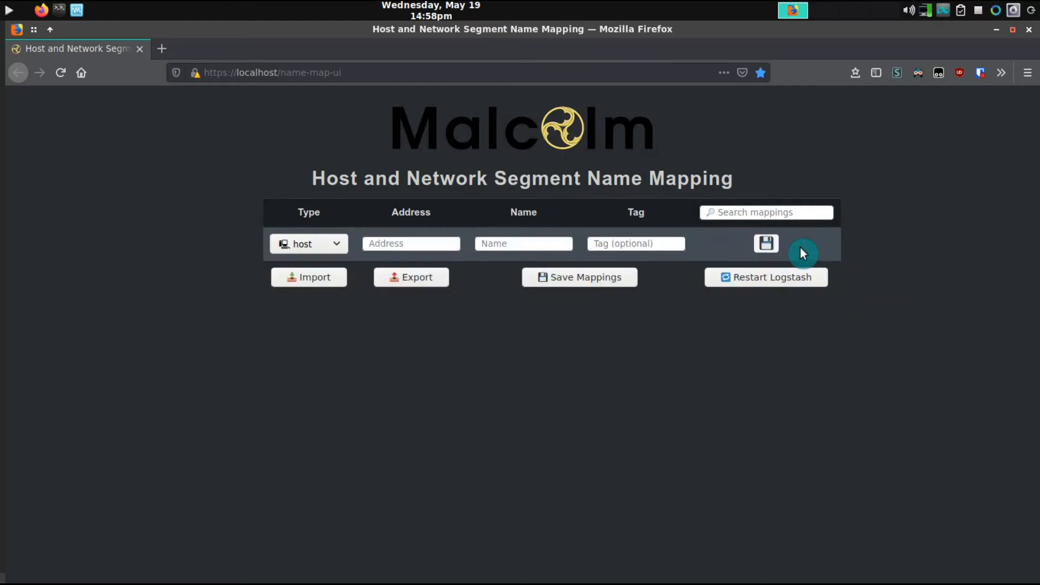
# - Import the name mappings from net-map.json in the Cyberville folder, replacing the current ones
pyautogui.click(324, 278)
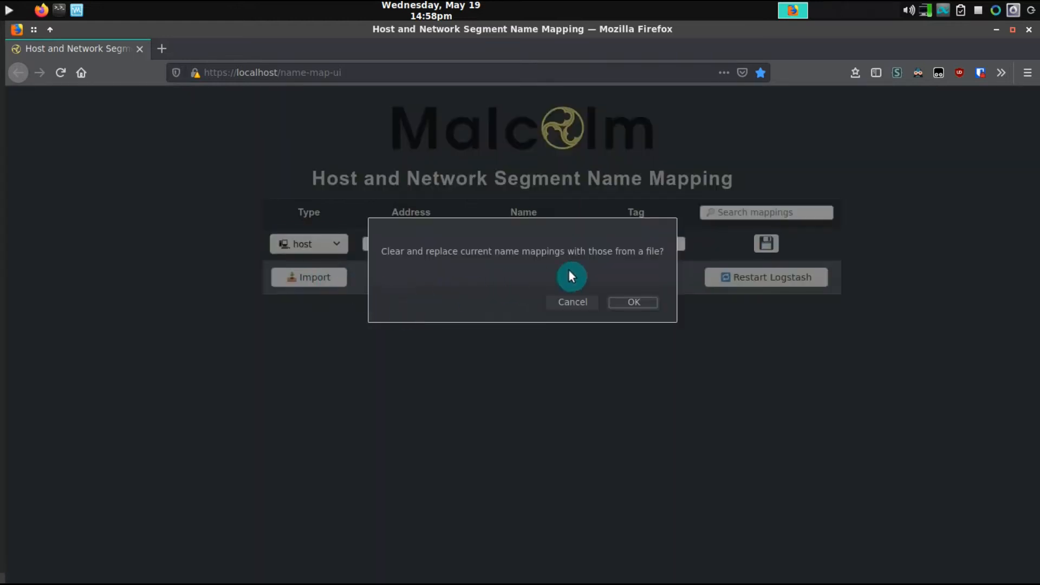
pyautogui.click(638, 300)
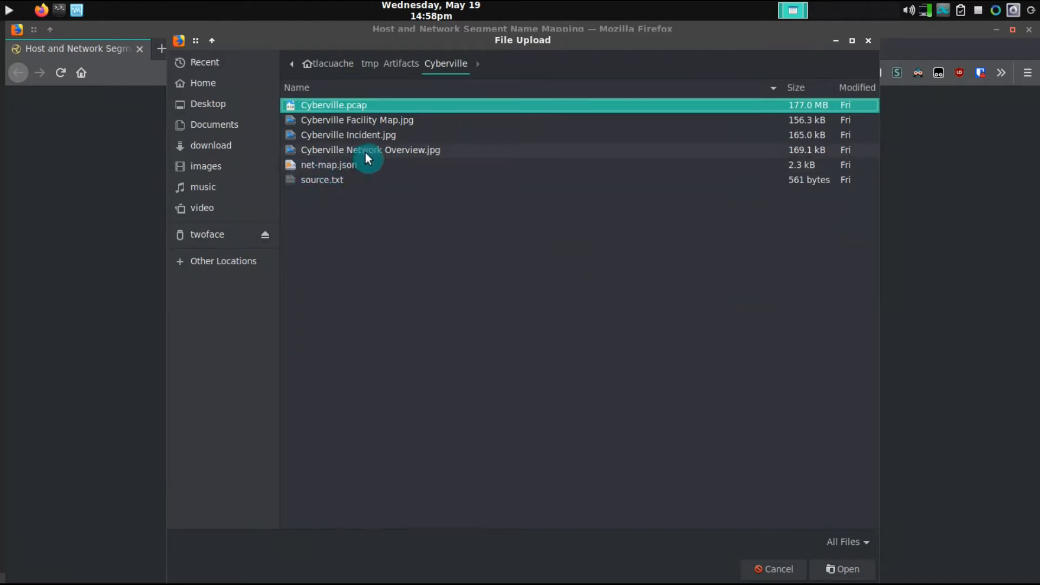
pyautogui.click(406, 171)
pyautogui.doubleClick(405, 167)
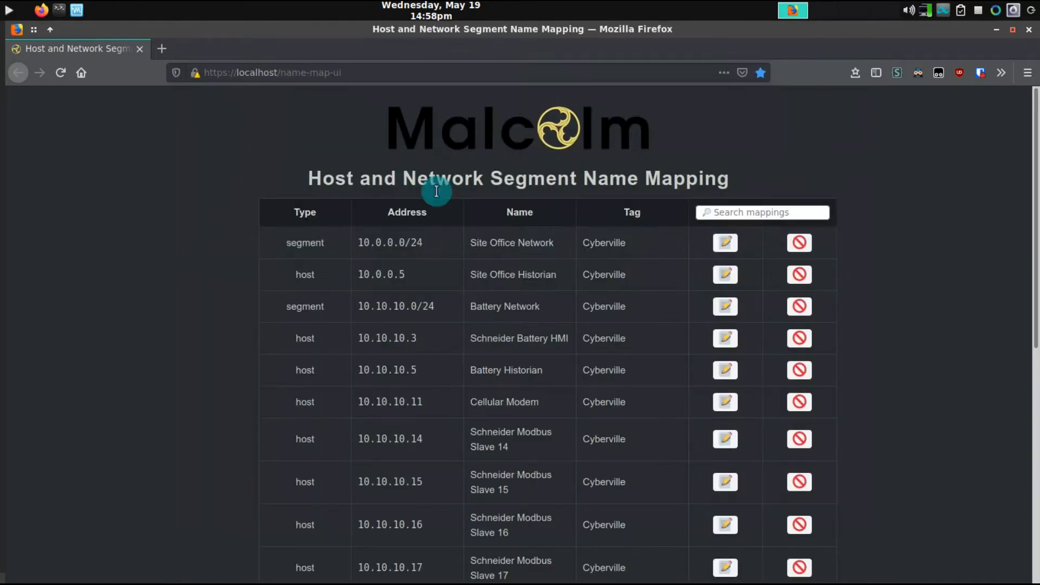
# - Look through the imported mappings, filter them by "historian", and clear the filter
pyautogui.scroll(-1, 202, 326)
pyautogui.scroll(-8, 201, 327)
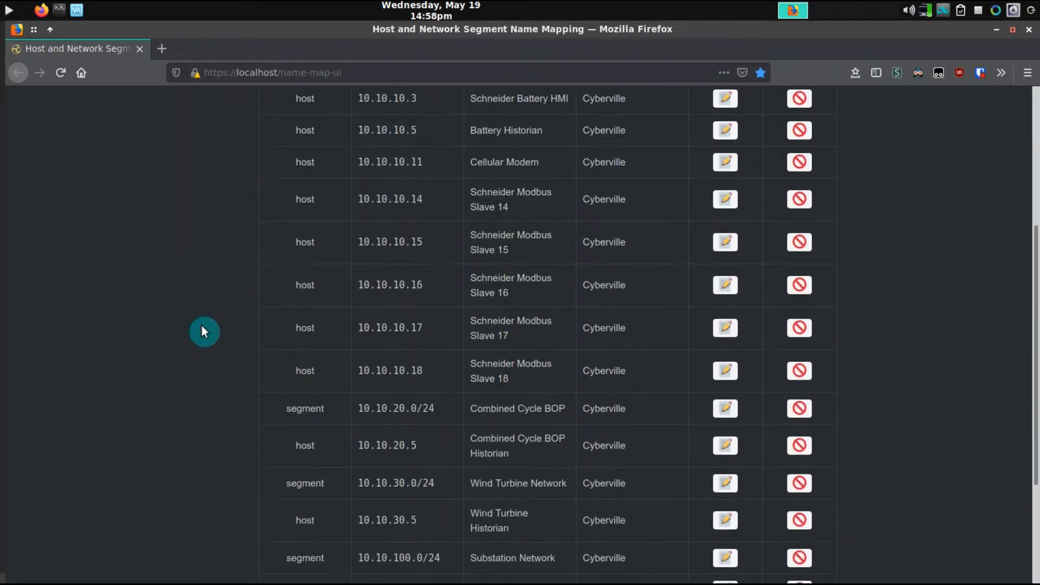
pyautogui.scroll(10, 202, 326)
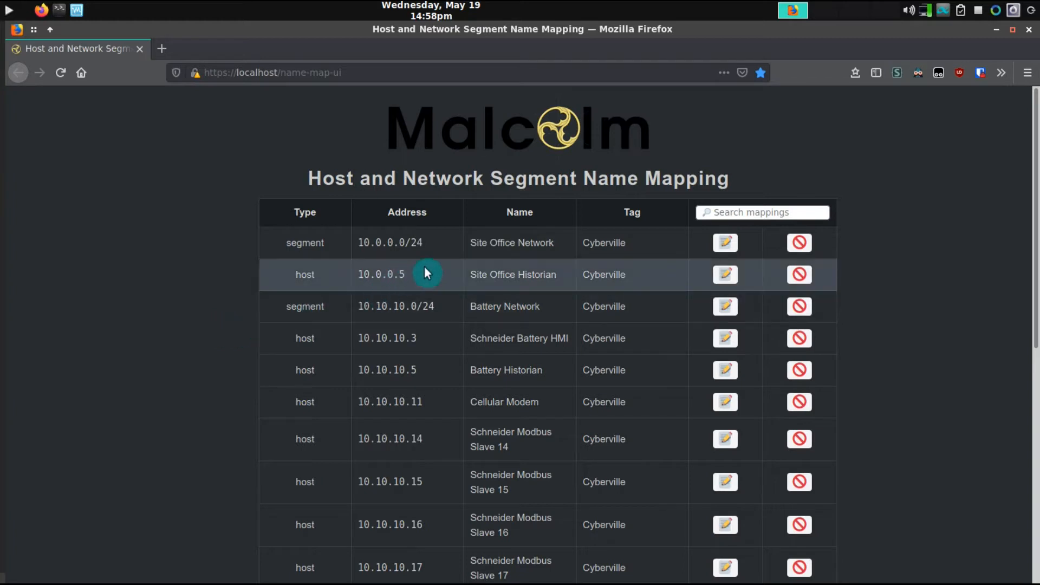
pyautogui.scroll(-2, 542, 251)
pyautogui.scroll(2, 561, 251)
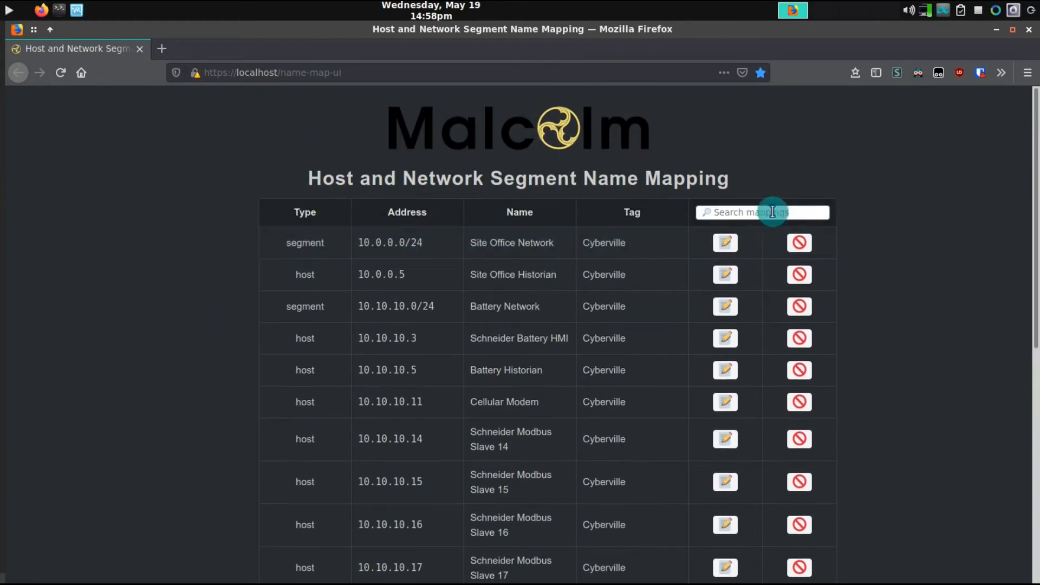
pyautogui.click(770, 212)
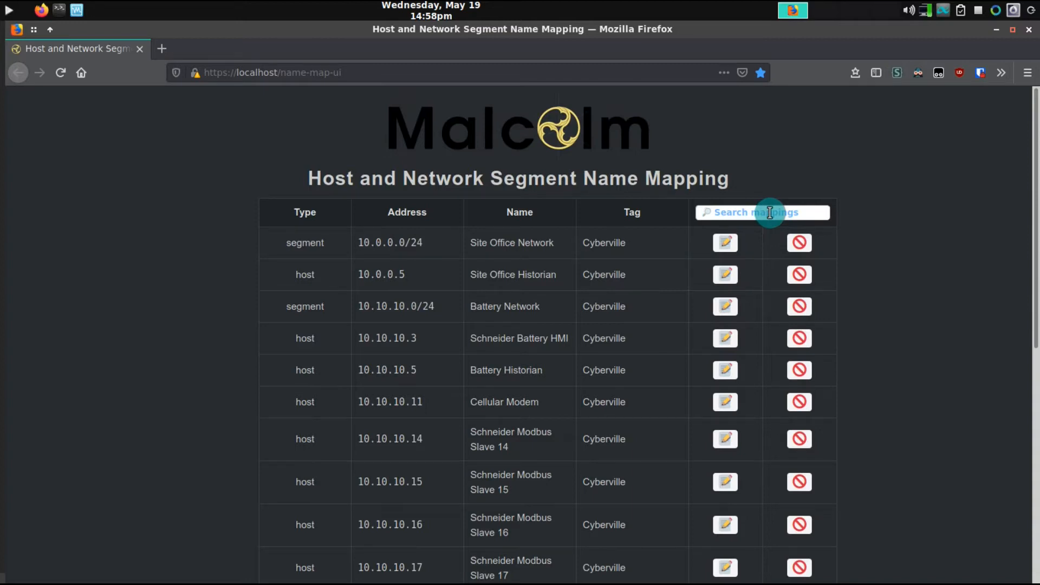
pyautogui.write('historian')
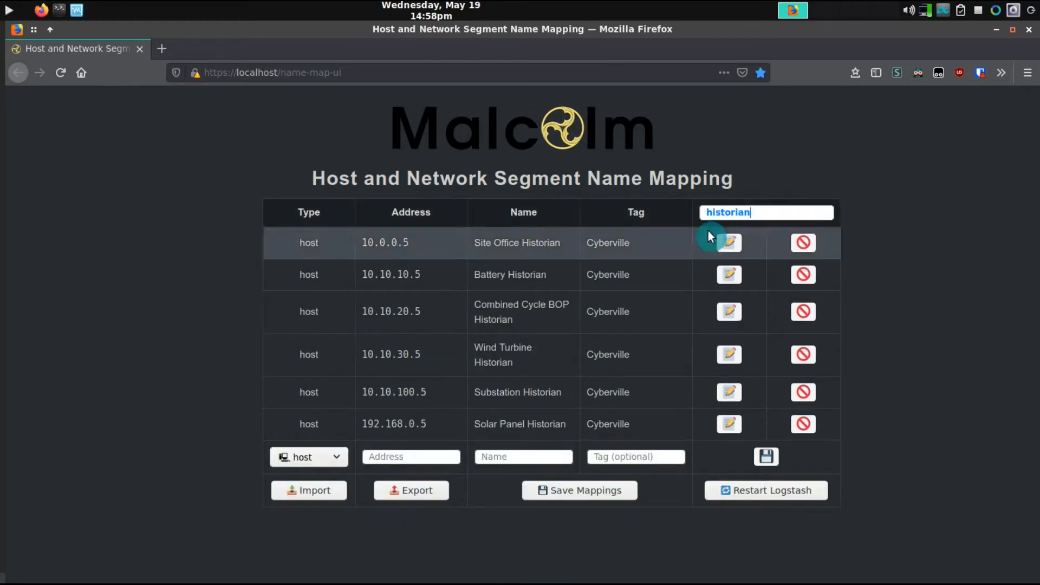
pyautogui.hotkey('ctrl', 'a')
pyautogui.press('BackSpace')
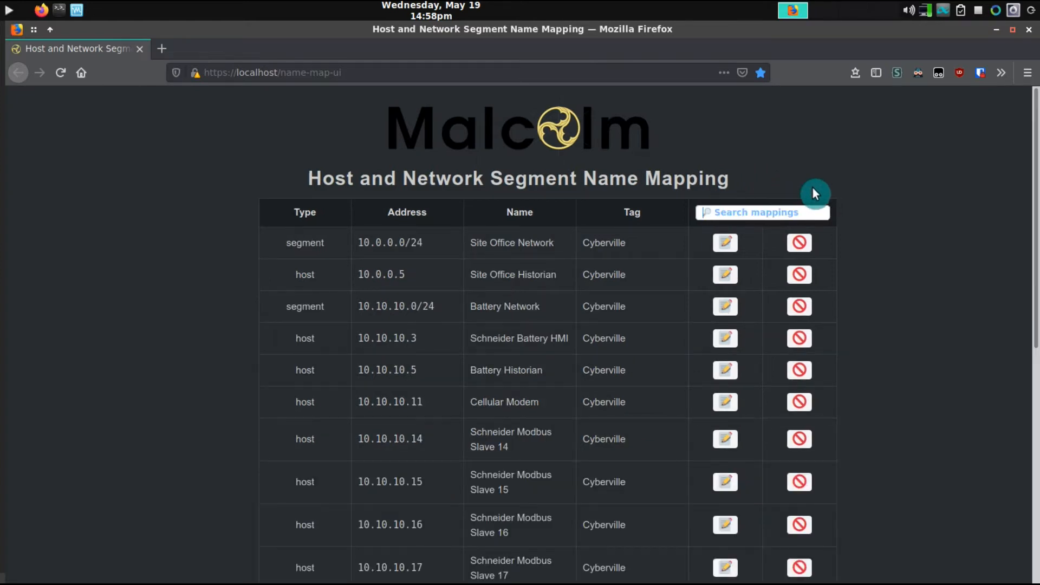
# - Filter the mappings by "modbu" to find the Modbus devices, and clear the filter
pyautogui.write('modbu')
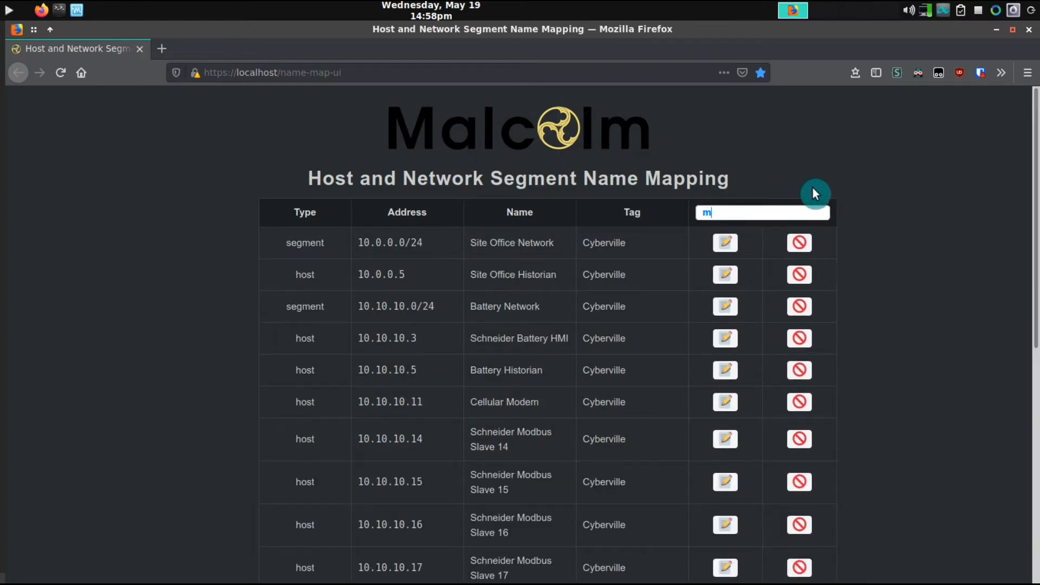
pyautogui.press('BackSpace')
pyautogui.press('BackSpace')
pyautogui.press('BackSpace')
pyautogui.press('BackSpace')
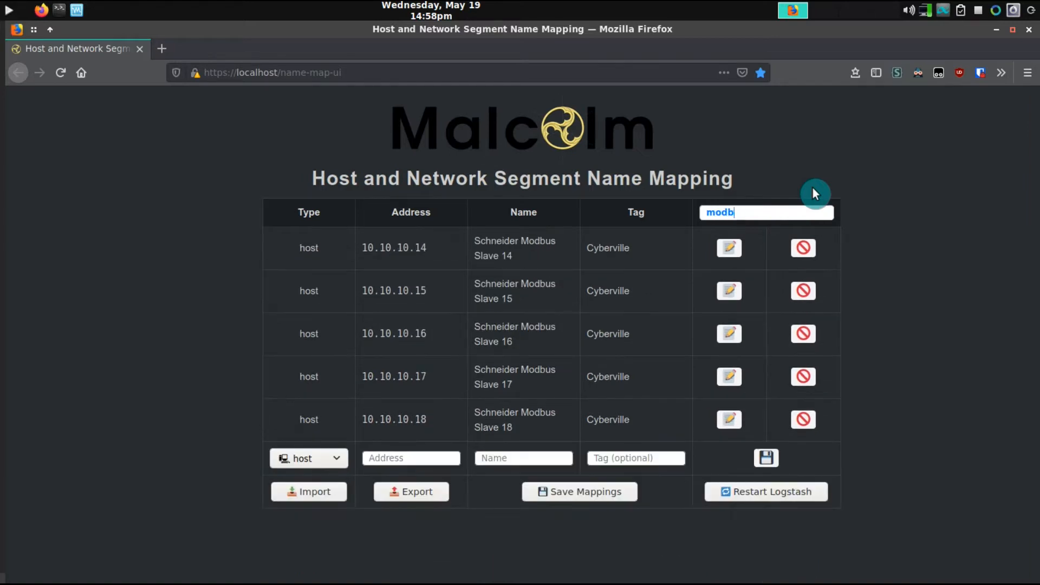
pyautogui.press('BackSpace')
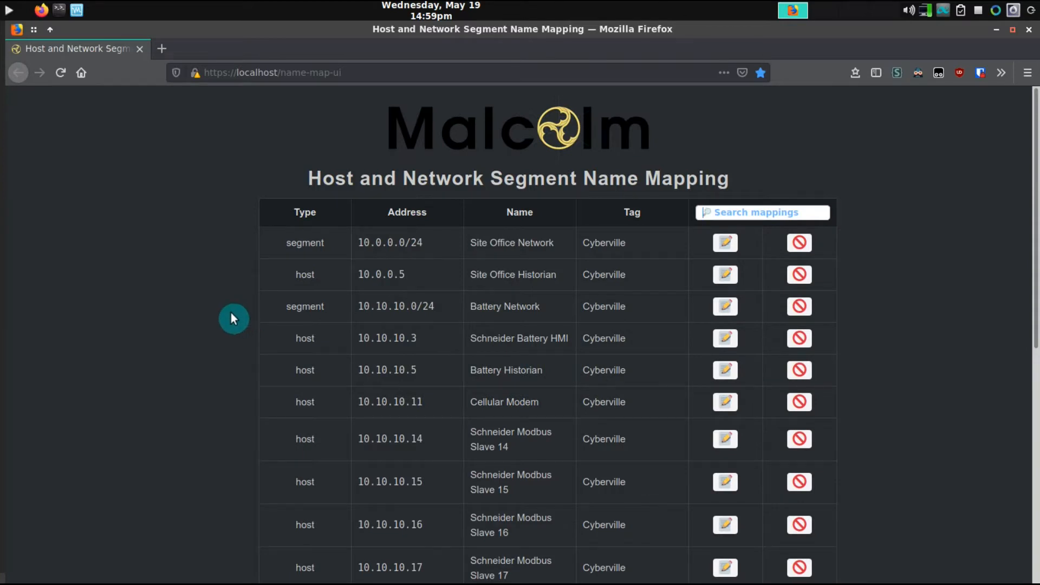
# - Save the imported Cyberville host and segment name mappings
pyautogui.scroll(-8, 232, 317)
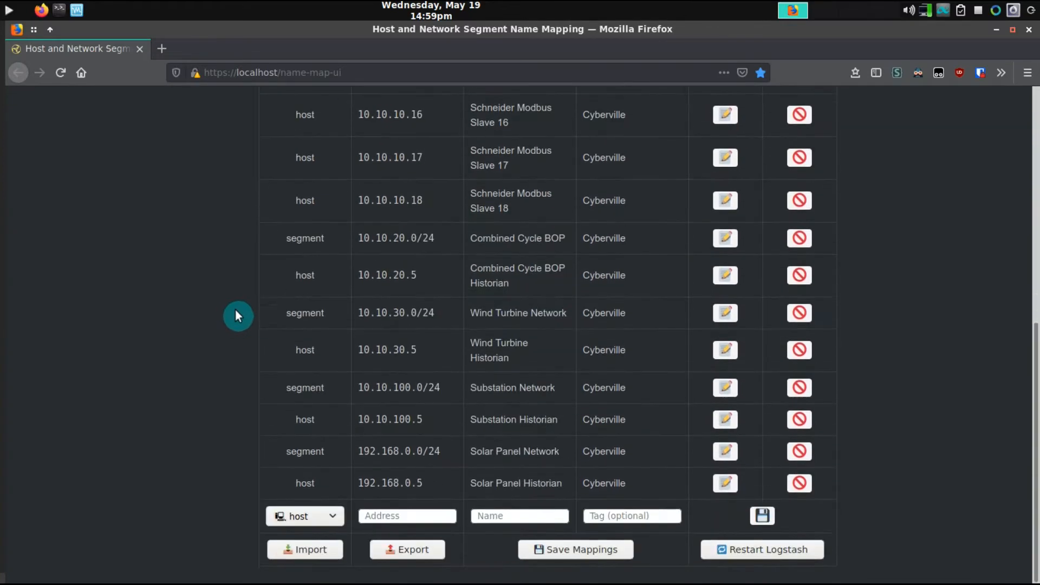
pyautogui.click(566, 549)
pyautogui.click(557, 302)
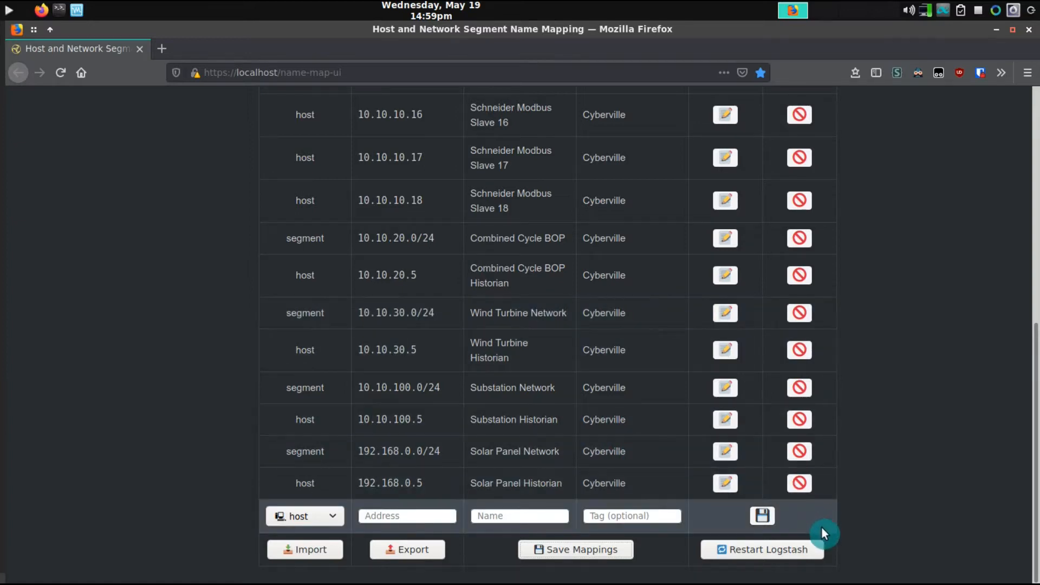
# - Restart Logstash to apply the saved name mappings and dismiss the restart notice
pyautogui.click(800, 549)
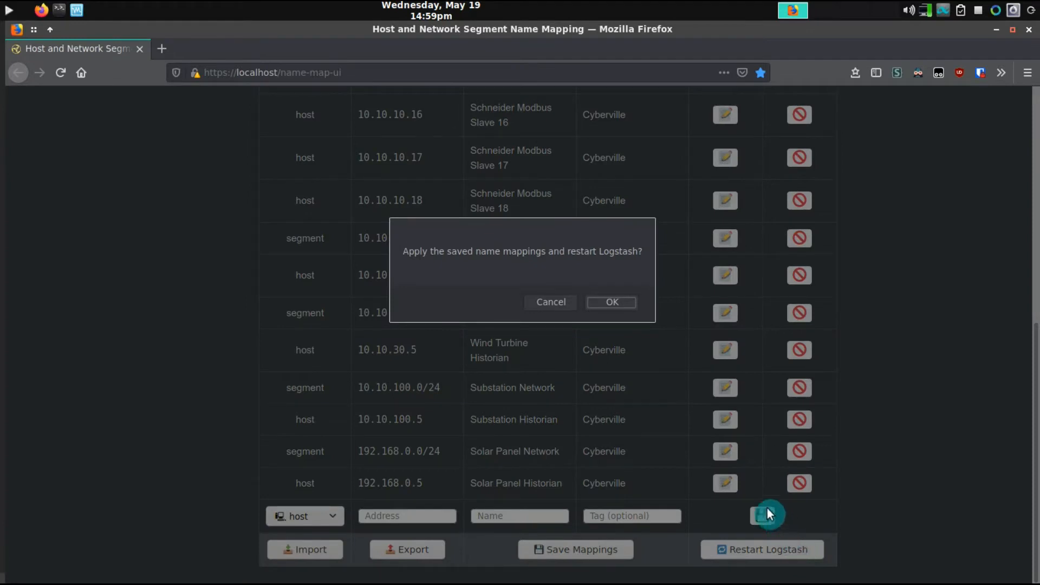
pyautogui.click(621, 298)
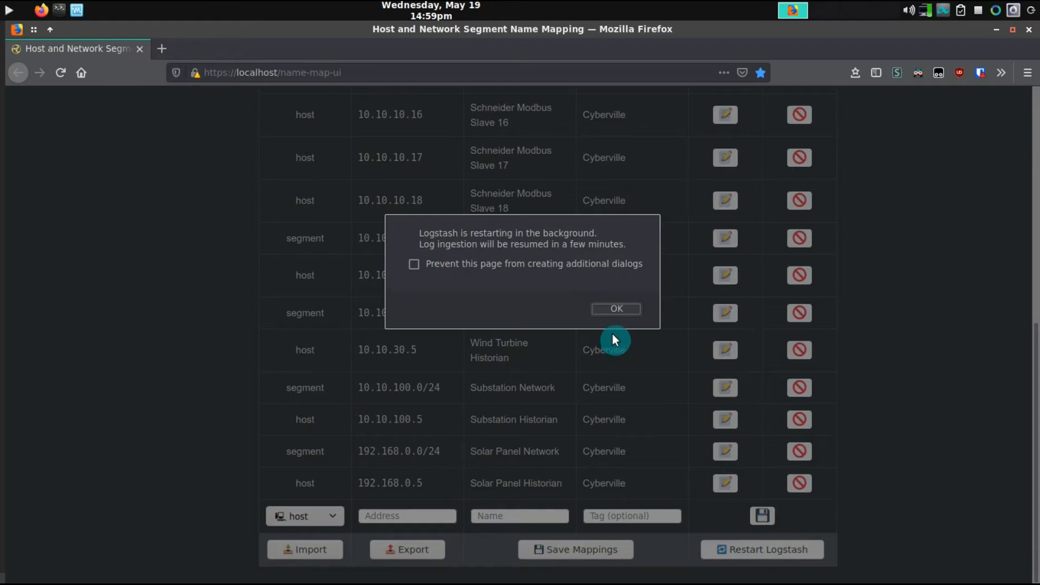
pyautogui.click(616, 310)
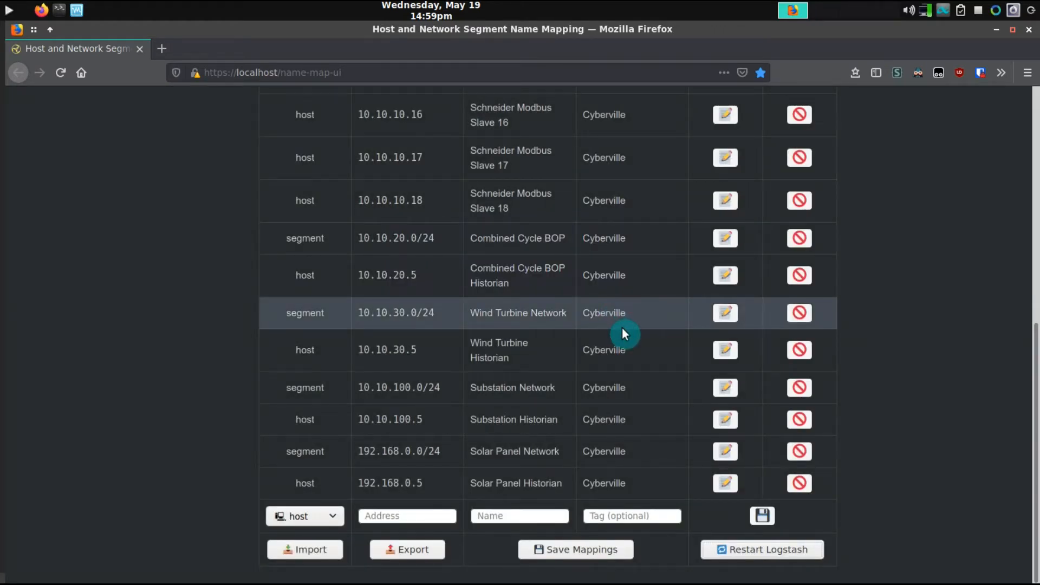
pyautogui.scroll(10, 558, 339)
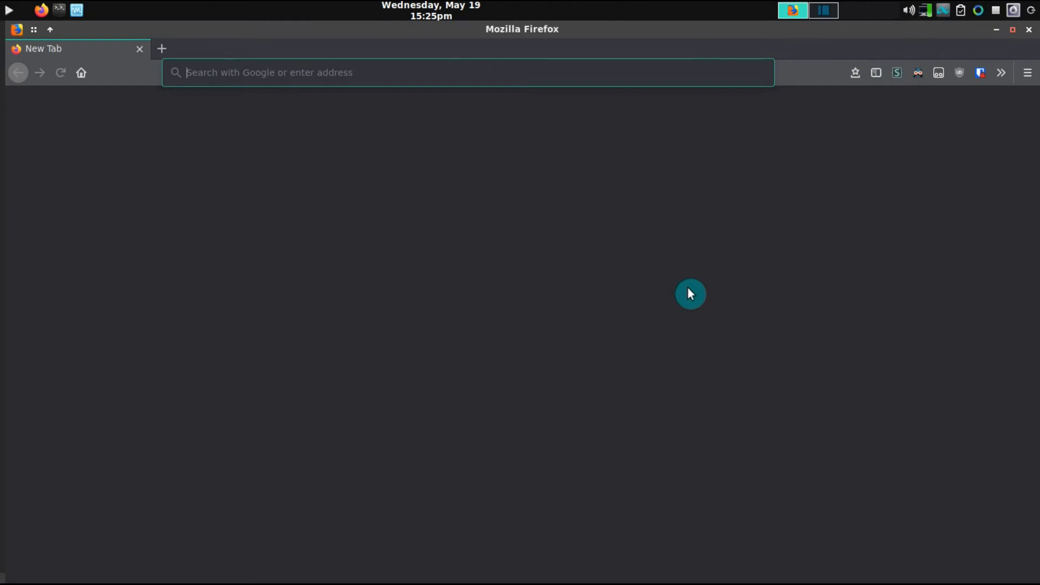
pyautogui.write('http:s://localhost/upload')
pyautogui.press('Return')
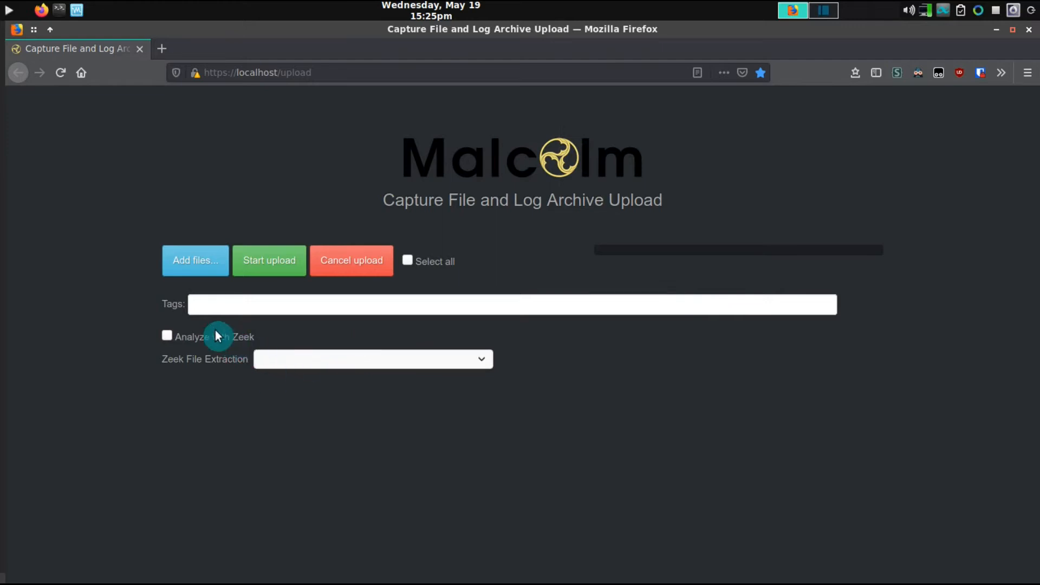
pyautogui.click(191, 266)
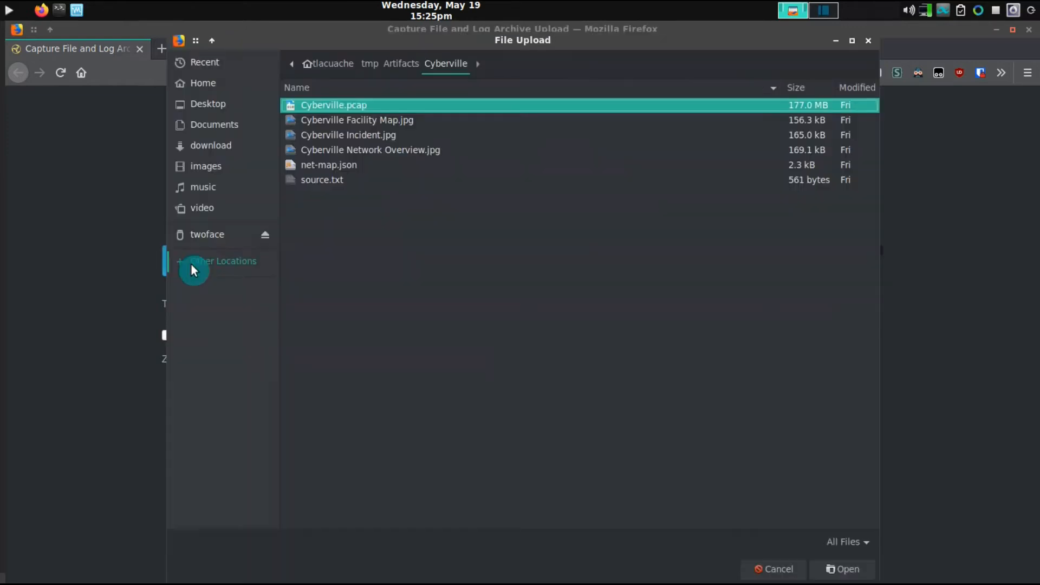
pyautogui.click(356, 105)
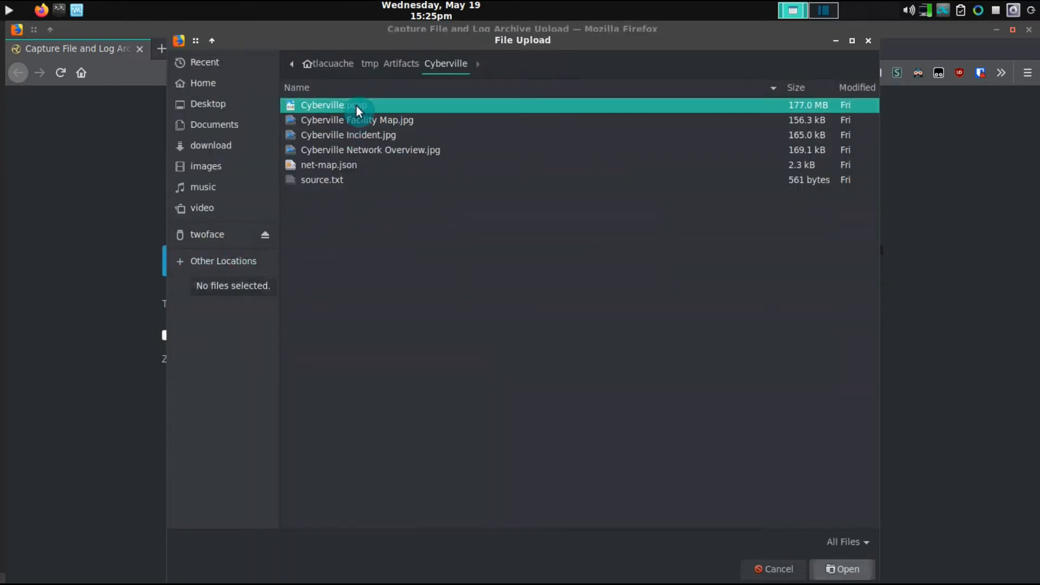
pyautogui.doubleClick(356, 105)
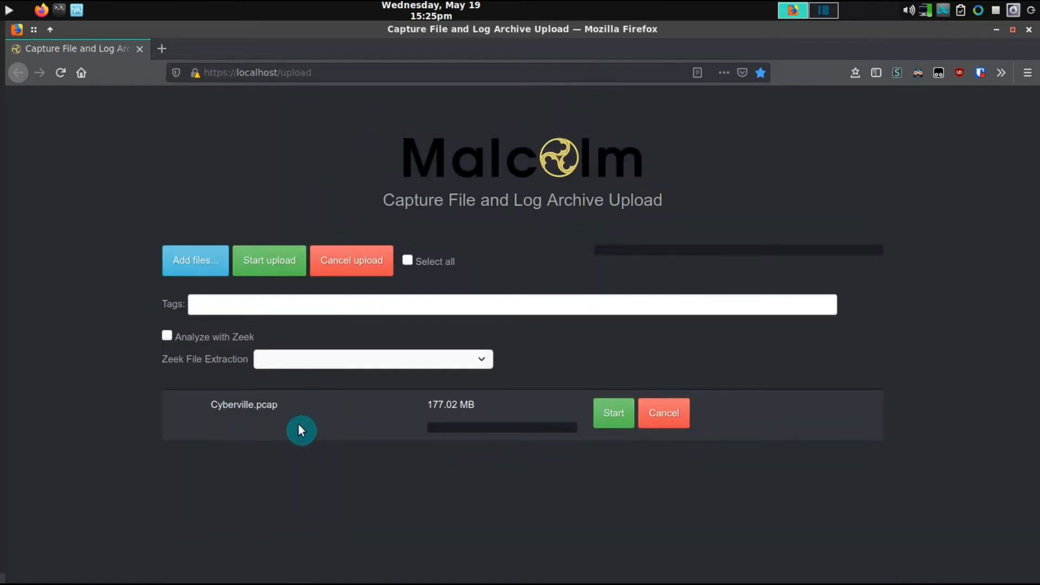
# - Add the tags "training", "Site ABC", "Customer 123" and "incident omea" to the capture file upload
pyautogui.click(283, 302)
pyautogui.write('traini')
pyautogui.write('ng')
pyautogui.press('Return')
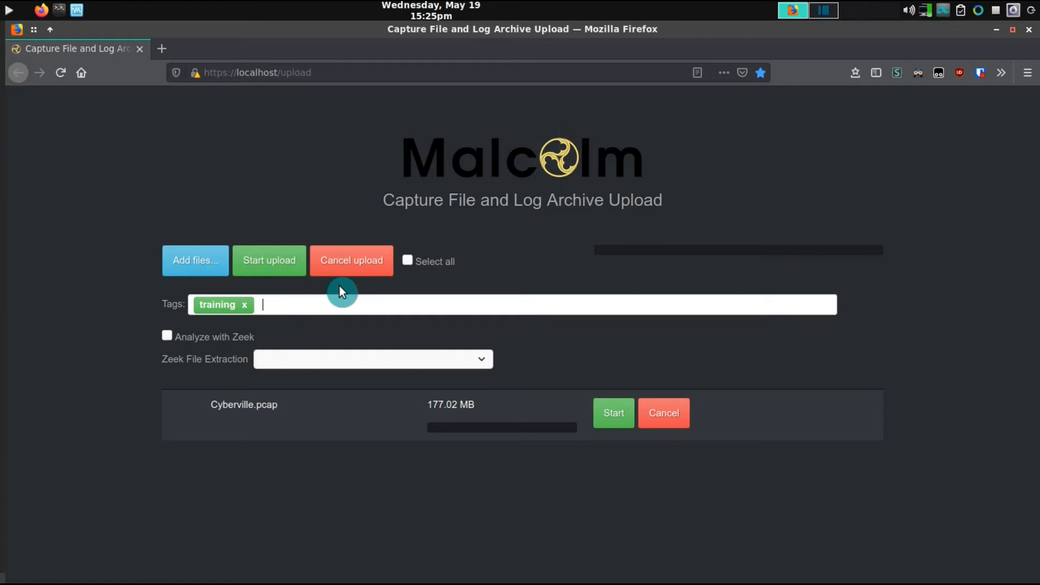
pyautogui.write('Site ABC')
pyautogui.press('Return')
pyautogui.write('Customer 123')
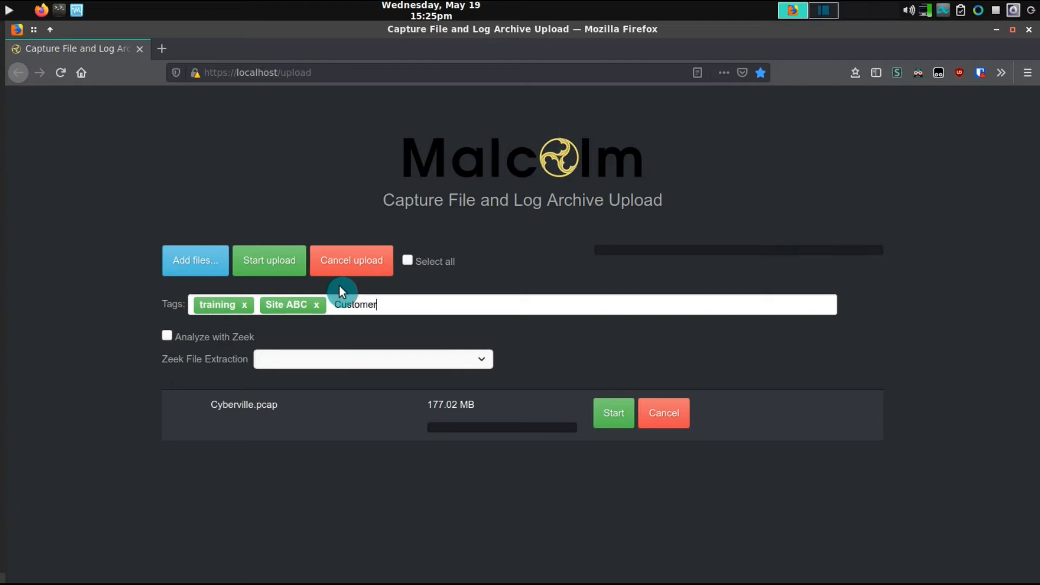
pyautogui.press('Return')
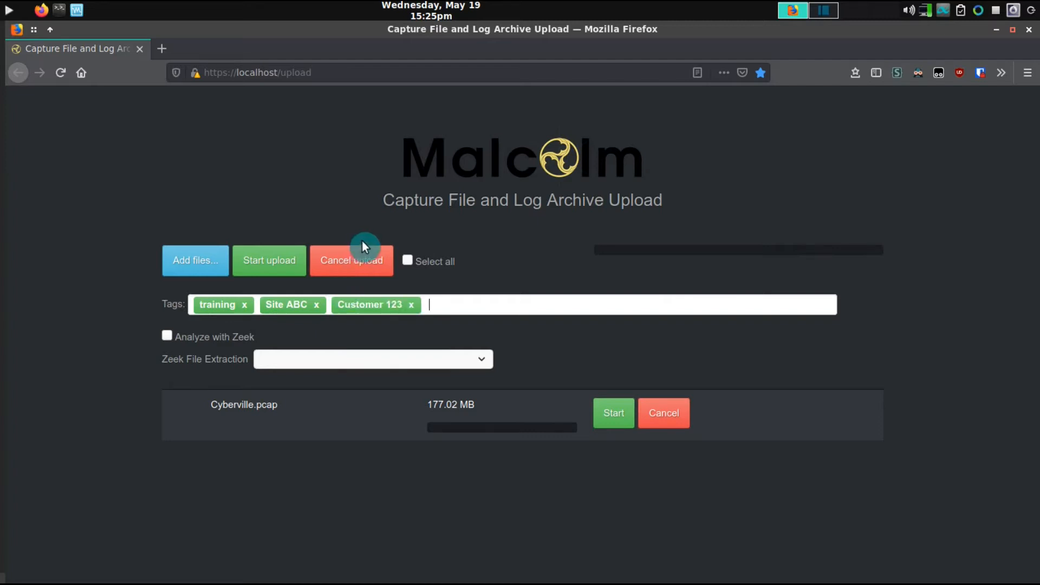
pyautogui.write('ind')
pyautogui.press('BackSpace')
pyautogui.write('cident omega')
pyautogui.press('Return')
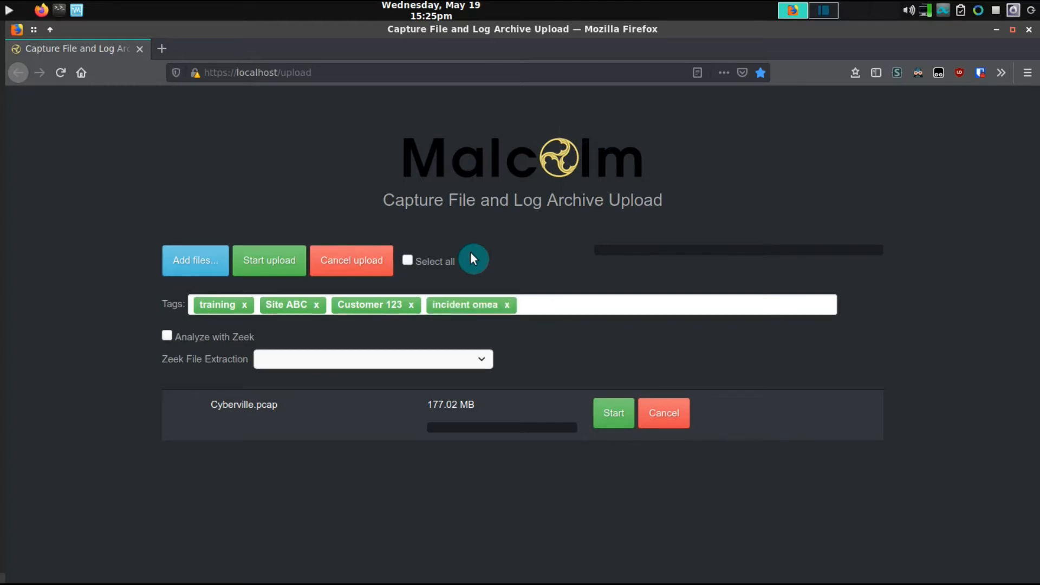
# - Remove all the tags and start uploading Cyberville.pcap
pyautogui.press('BackSpace')
pyautogui.press('BackSpace')
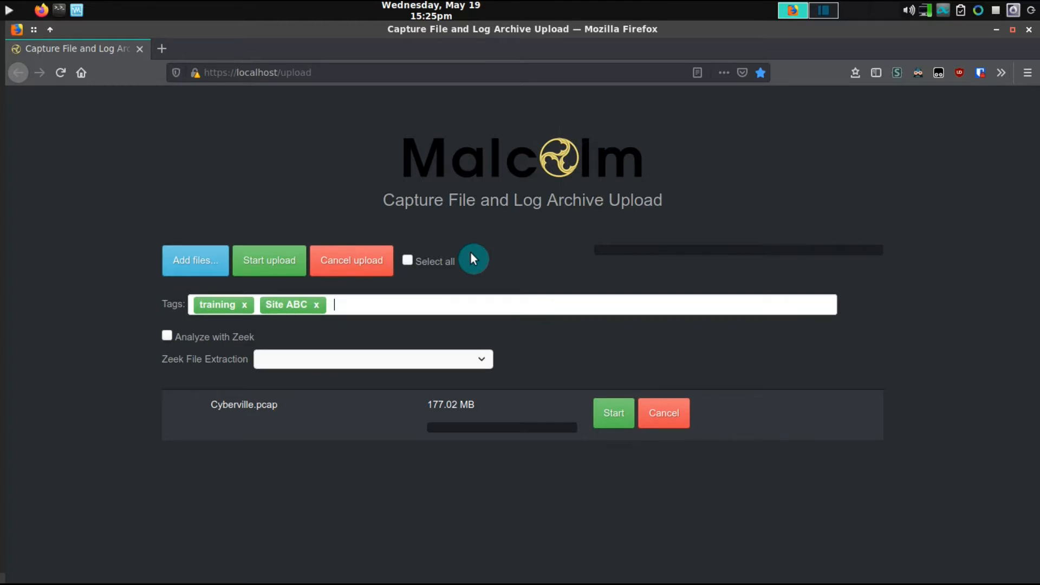
pyautogui.press('BackSpace')
pyautogui.press('BackSpace')
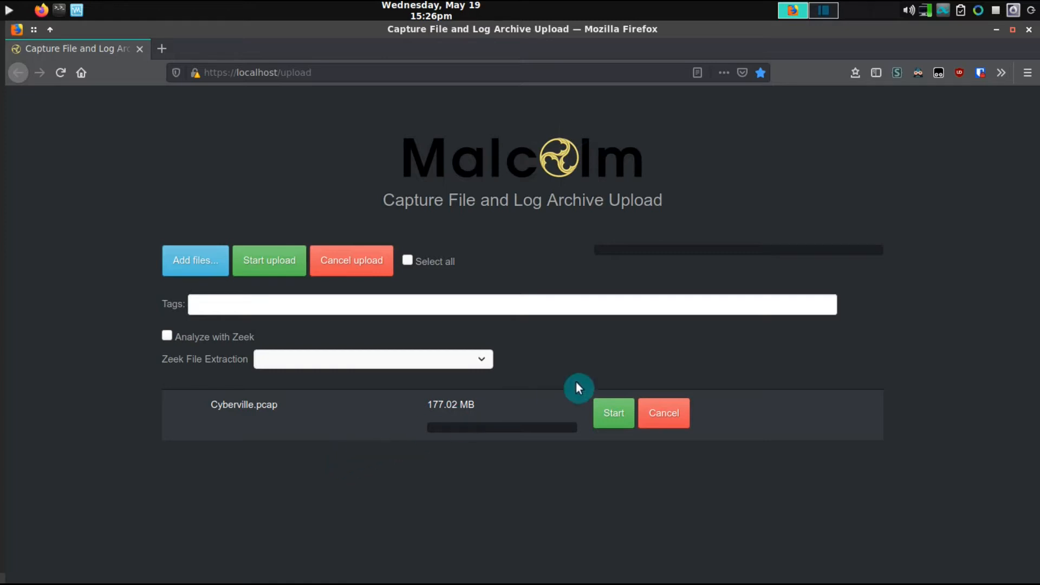
pyautogui.click(281, 258)
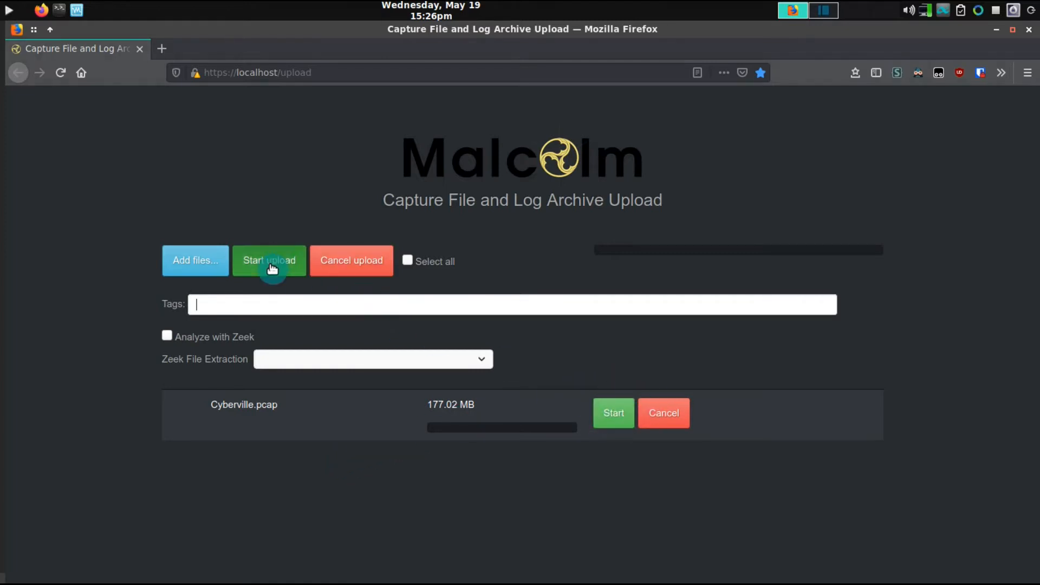
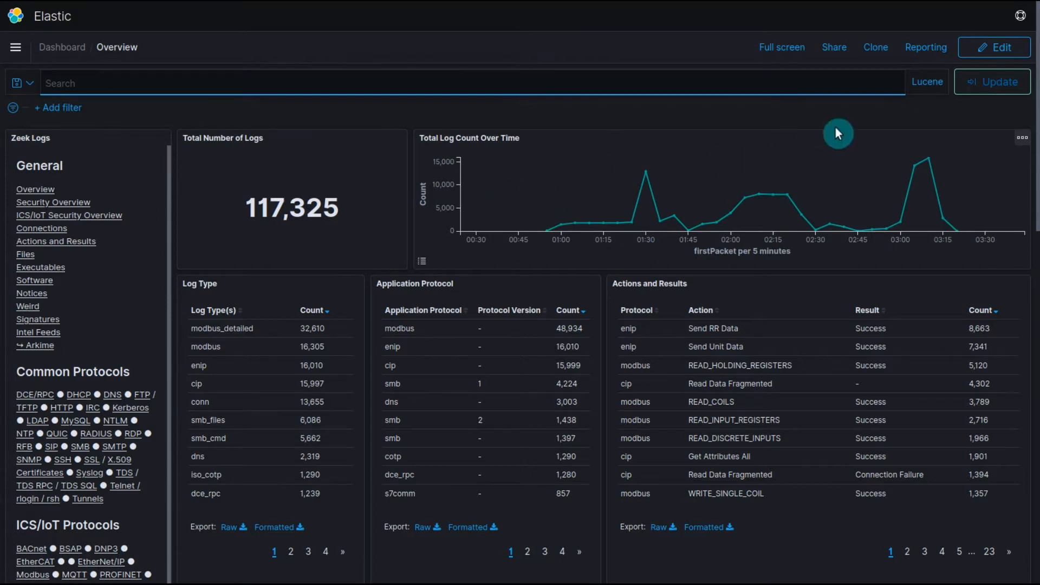
# - Open the Overview dashboard for editing, and leave edit mode discarding the changes
pyautogui.click(995, 47)
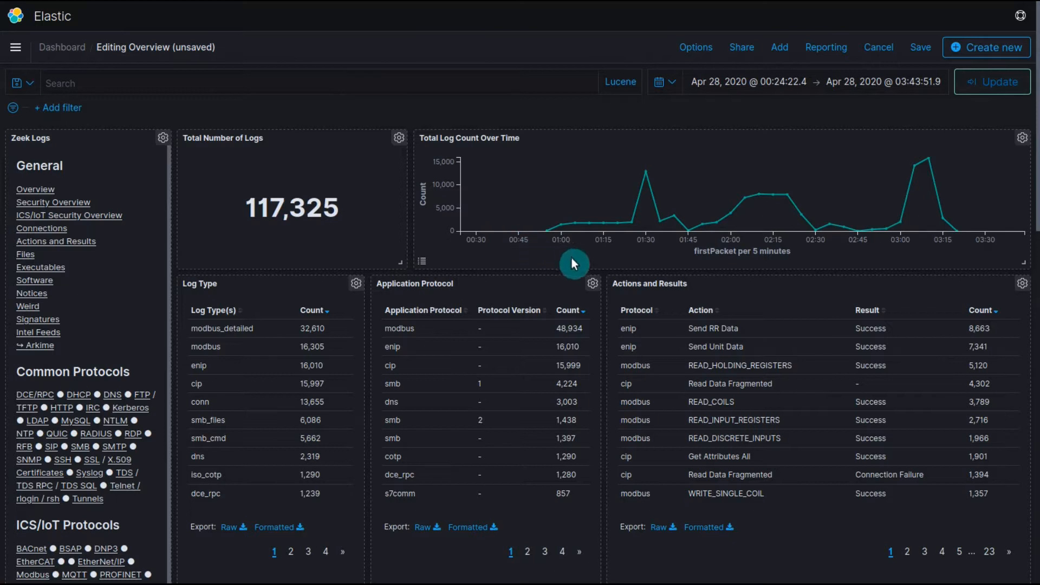
pyautogui.click(886, 47)
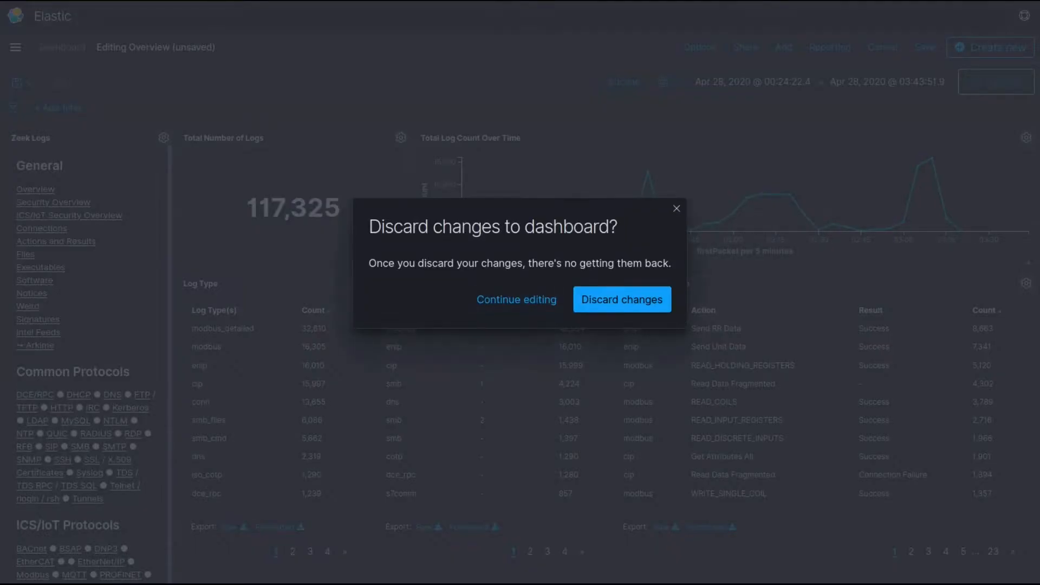
pyautogui.click(616, 302)
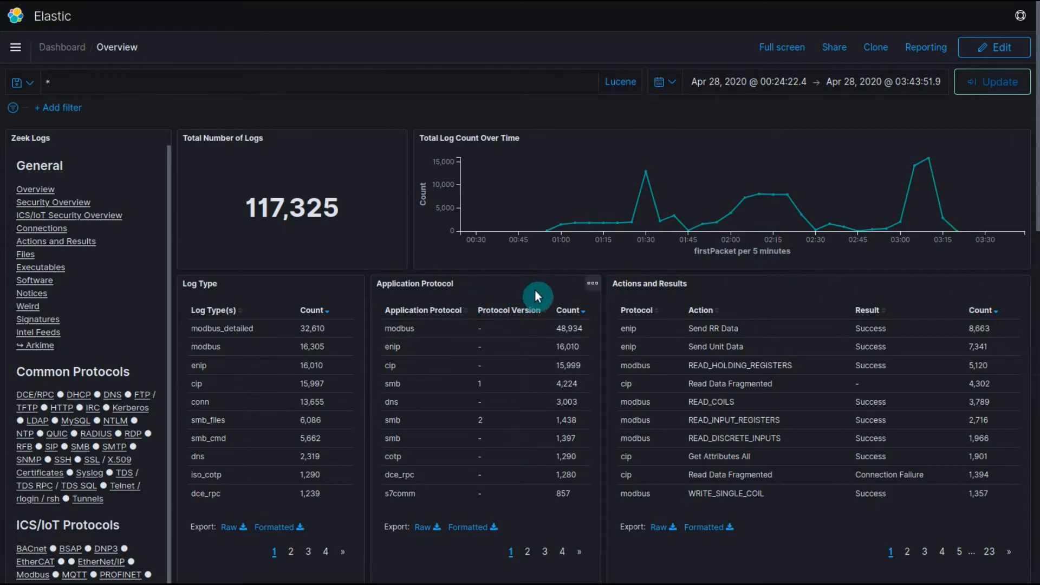
# - Inspect the data behind the Application Protocol panel and look through its protocols, versions and counts
pyautogui.click(599, 288)
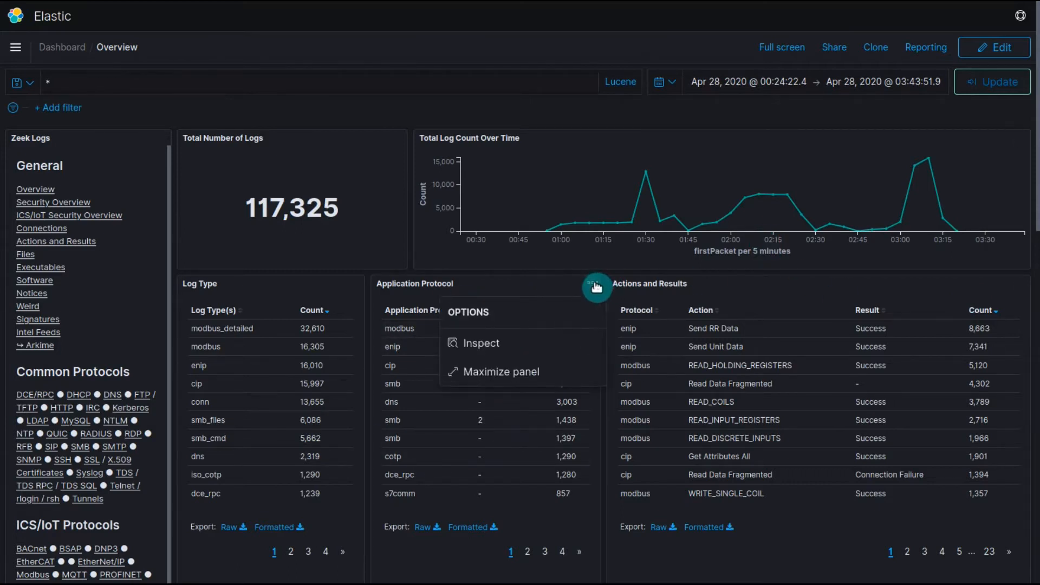
pyautogui.click(495, 344)
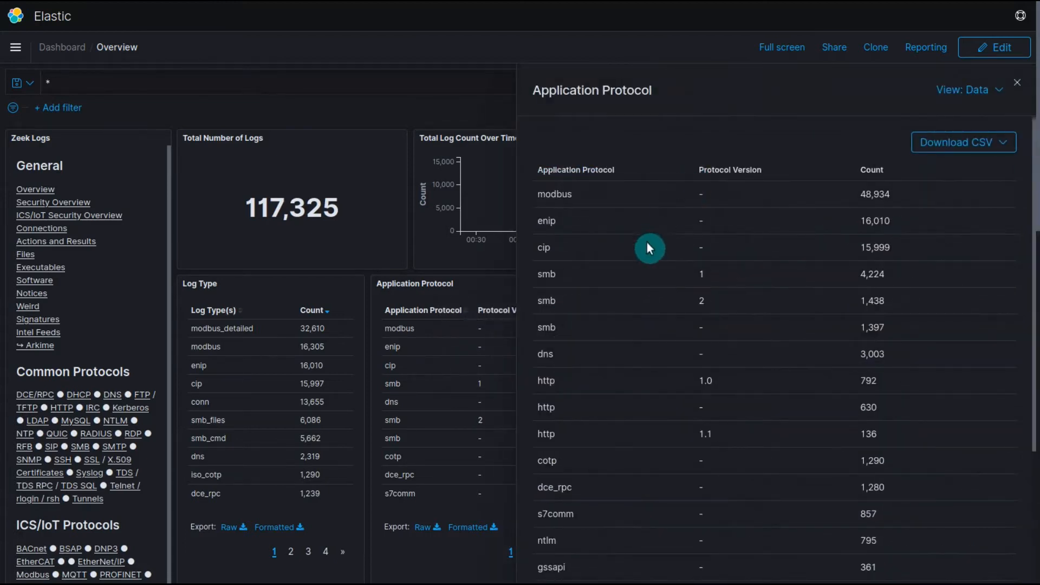
pyautogui.scroll(-3, 648, 254)
pyautogui.scroll(5, 649, 276)
pyautogui.scroll(-2, 678, 244)
pyautogui.scroll(-5, 704, 270)
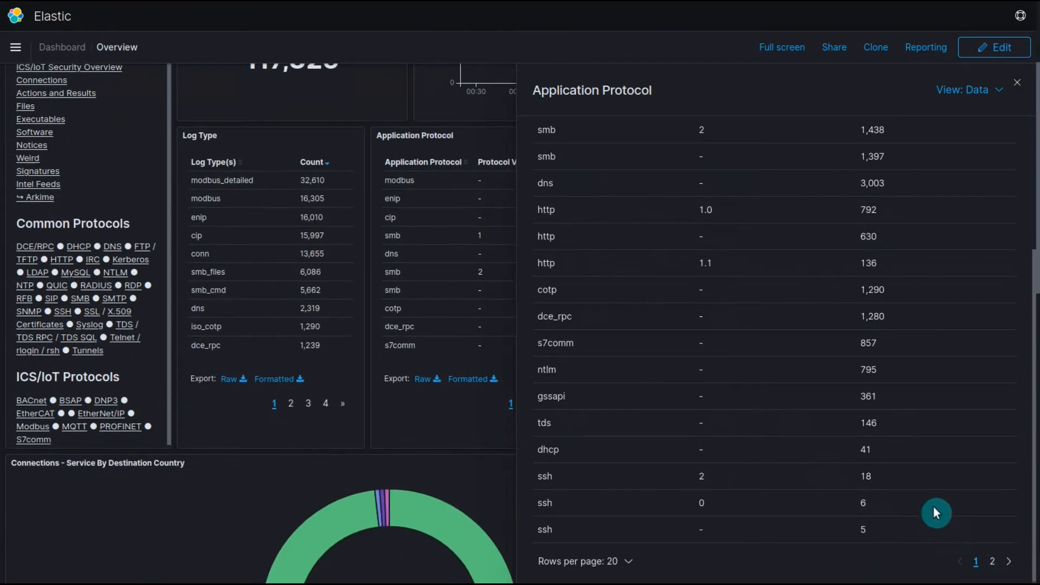
pyautogui.scroll(3, 468, 447)
pyautogui.scroll(4, 760, 376)
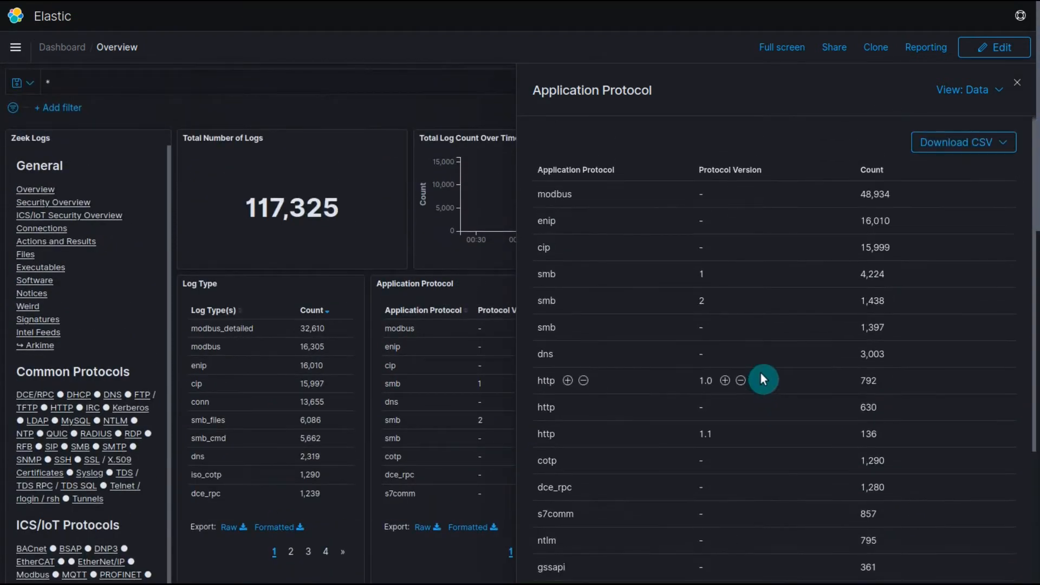
# - Sort the inspected protocol data by count in ascending and descending order, examine the rows, and close the data view
pyautogui.click(872, 170)
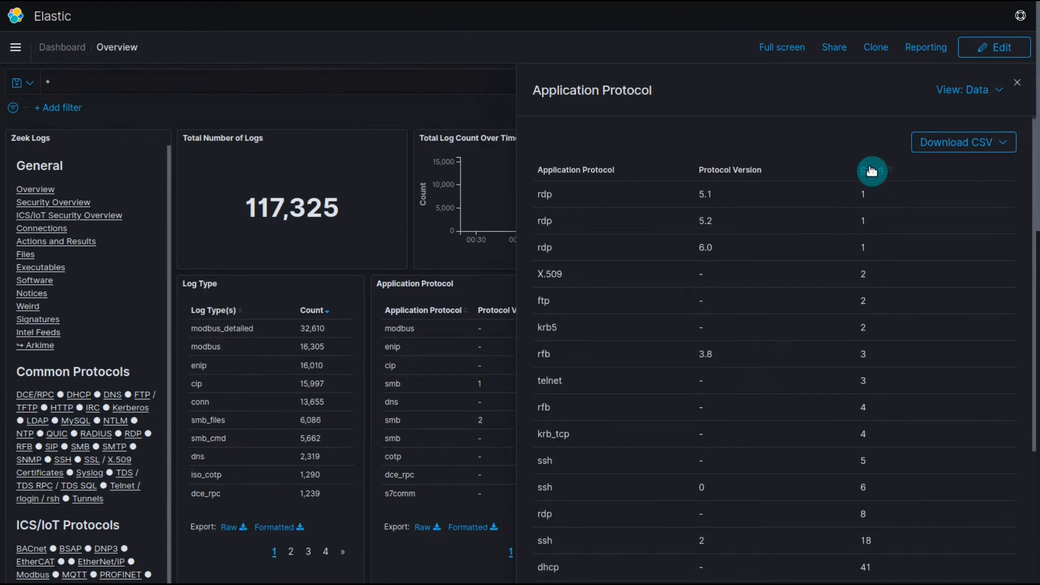
pyautogui.click(872, 171)
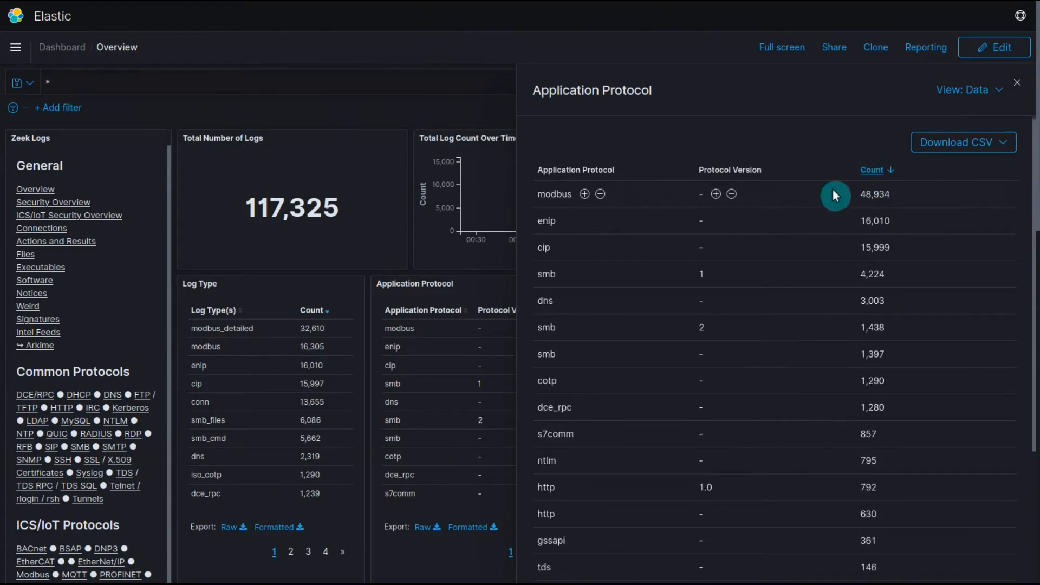
pyautogui.click(872, 171)
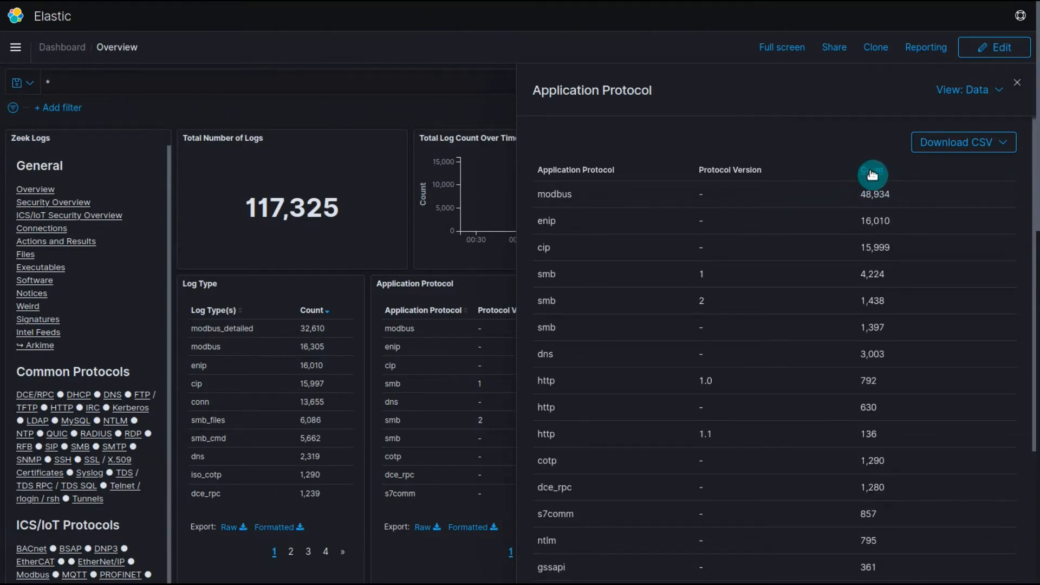
pyautogui.click(872, 171)
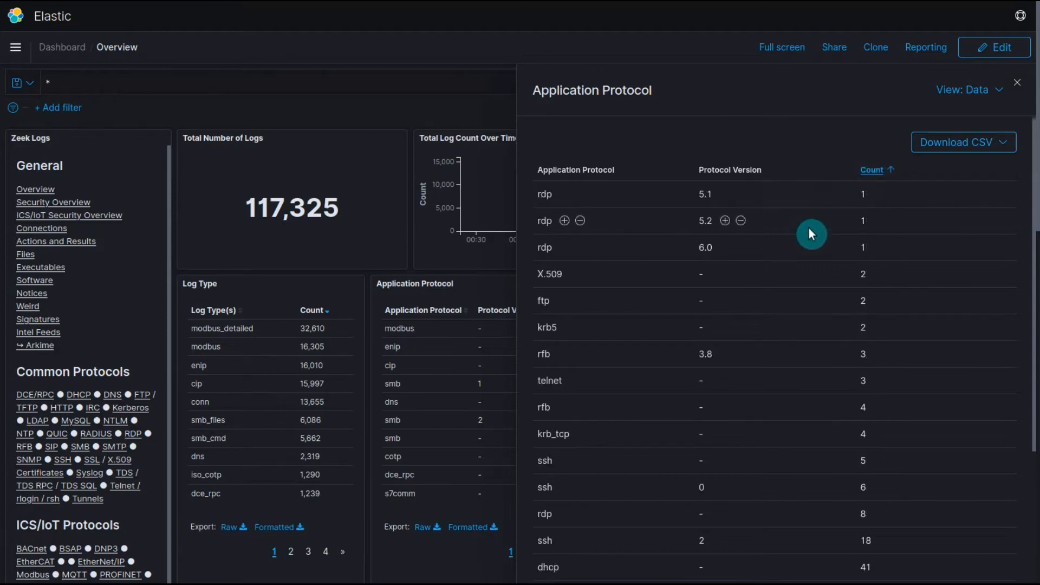
pyautogui.click(873, 170)
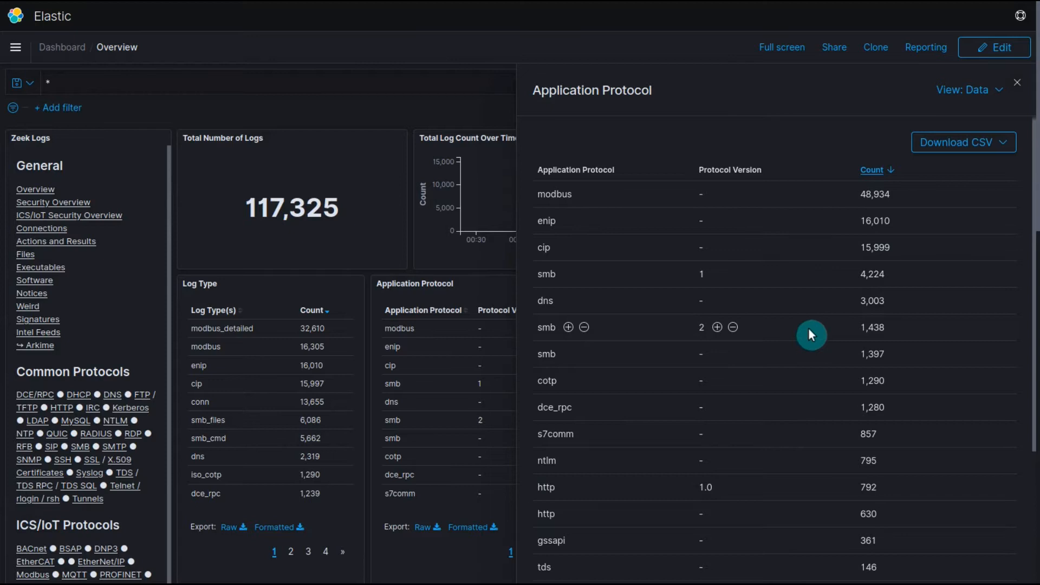
pyautogui.scroll(-3, 810, 331)
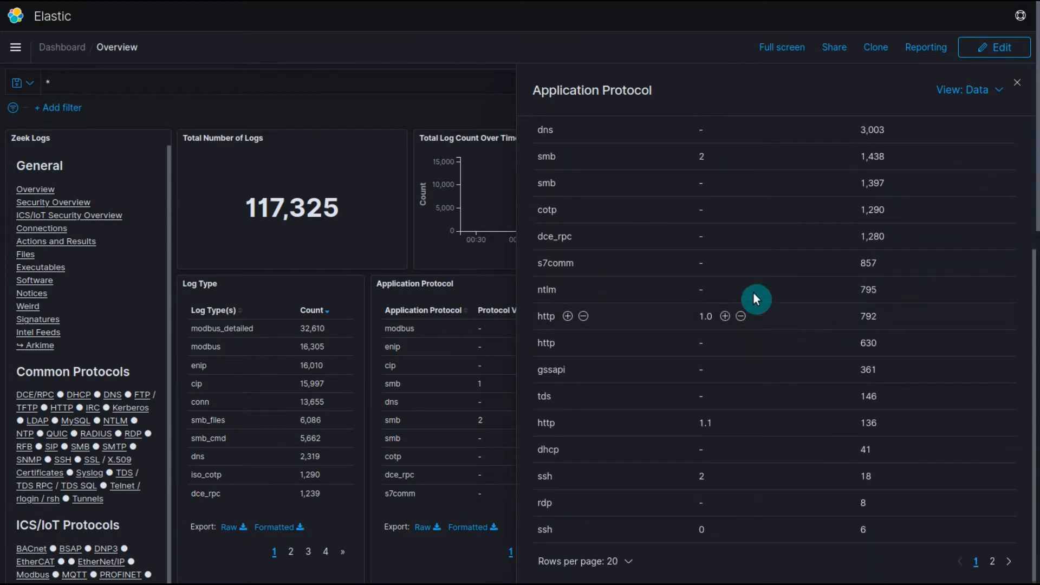
pyautogui.click(1011, 88)
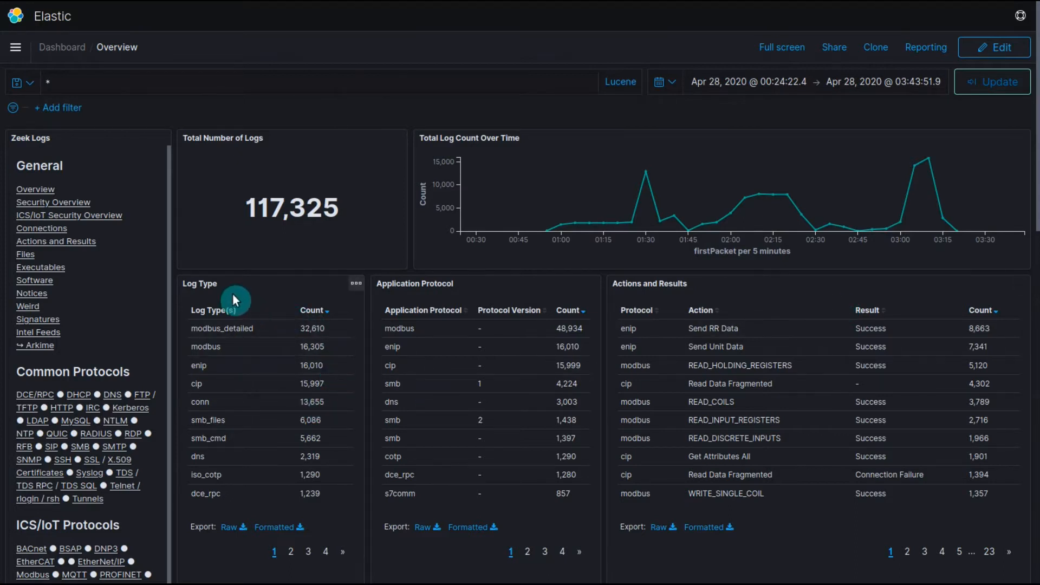
# - Open the ICS/IoT Security Overview dashboard and examine its log counts, traffic over time, actions and results, and non-ICS/IoT protocols
pyautogui.click(69, 216)
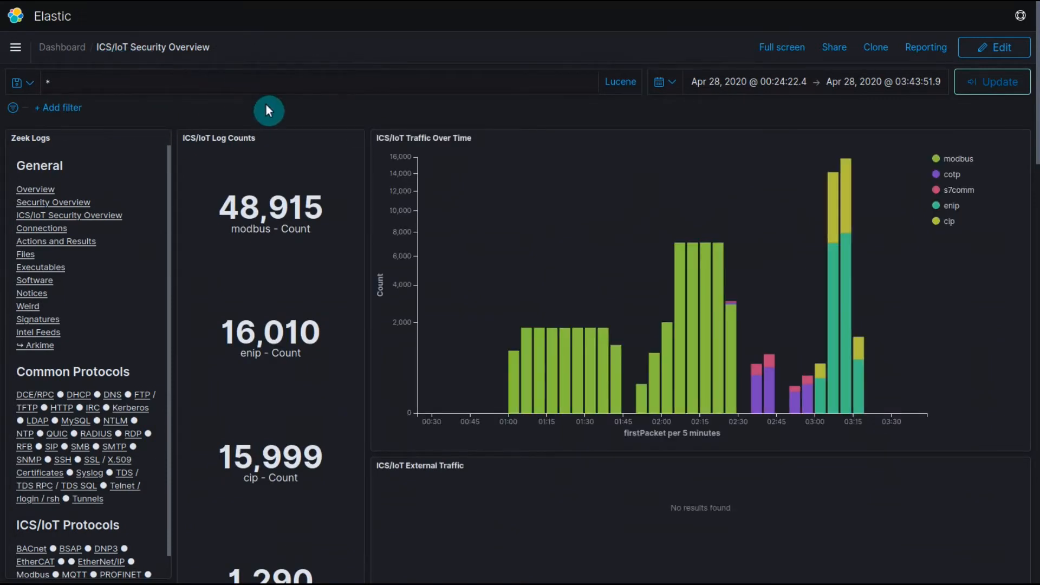
pyautogui.scroll(-2, 265, 105)
pyautogui.scroll(1, 289, 128)
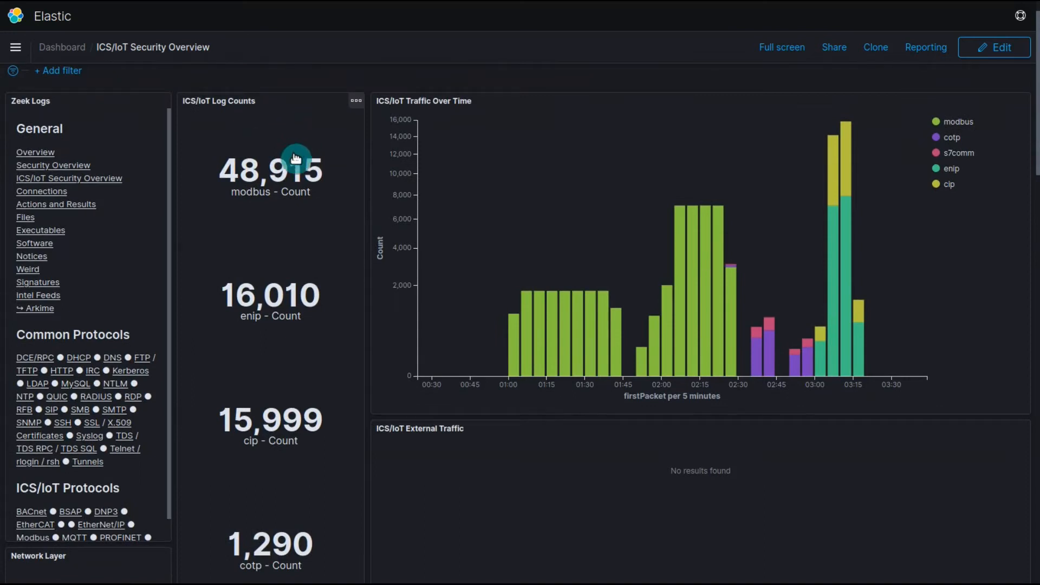
pyautogui.scroll(-3, 269, 248)
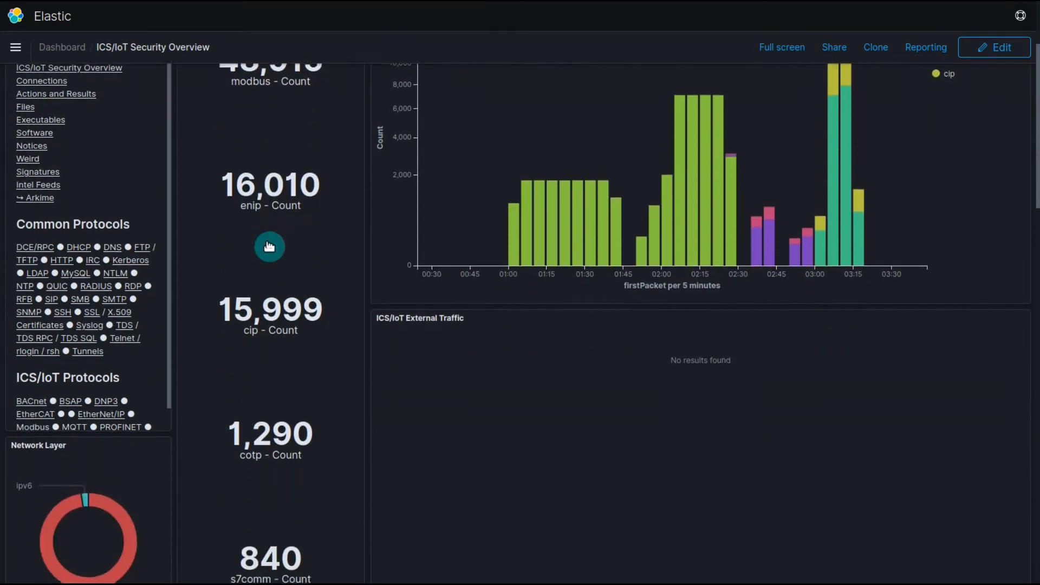
pyautogui.scroll(-2, 270, 298)
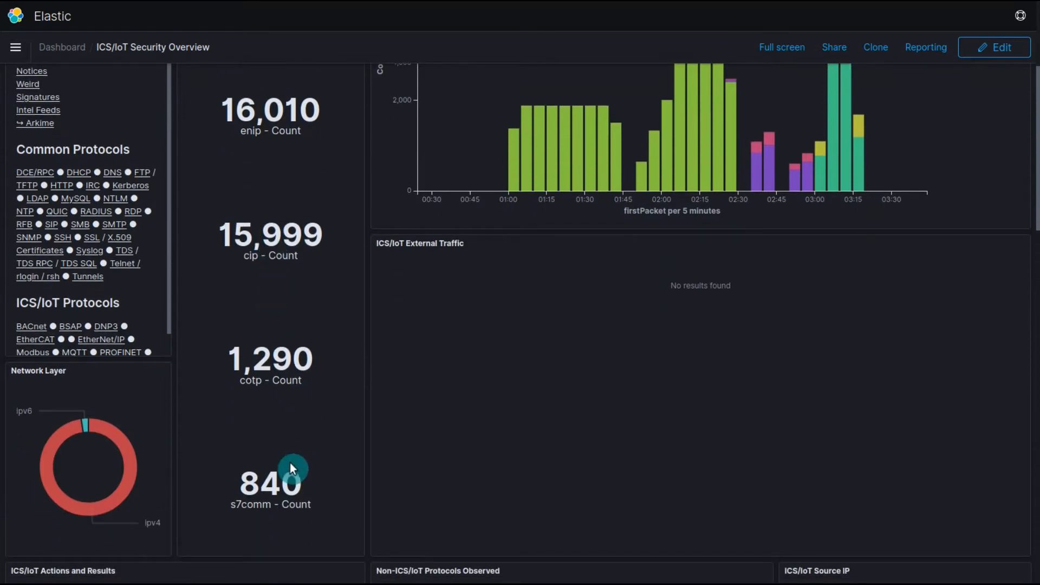
pyautogui.scroll(1, 317, 367)
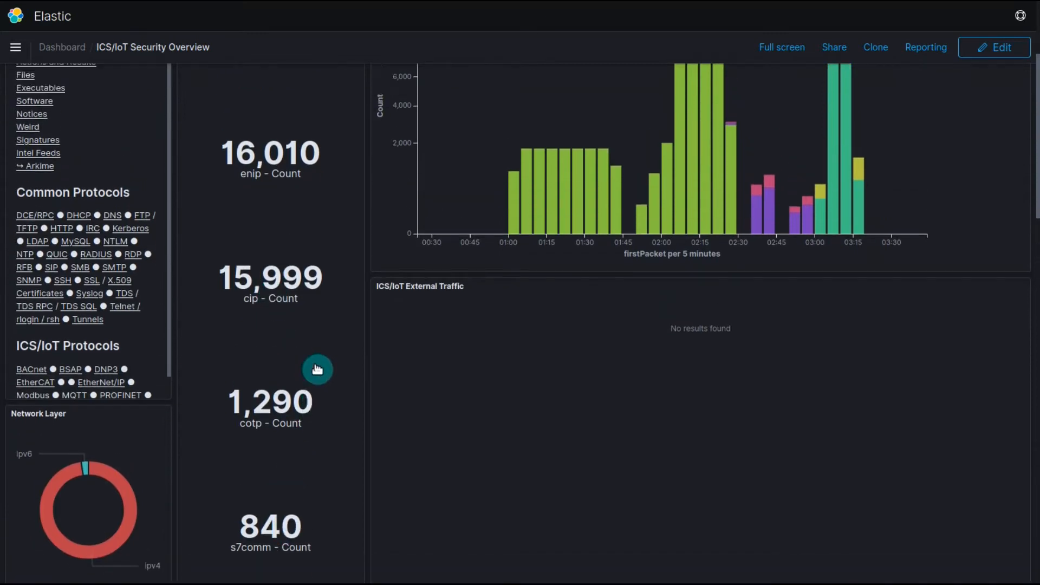
pyautogui.scroll(3, 318, 369)
pyautogui.scroll(-8, 317, 368)
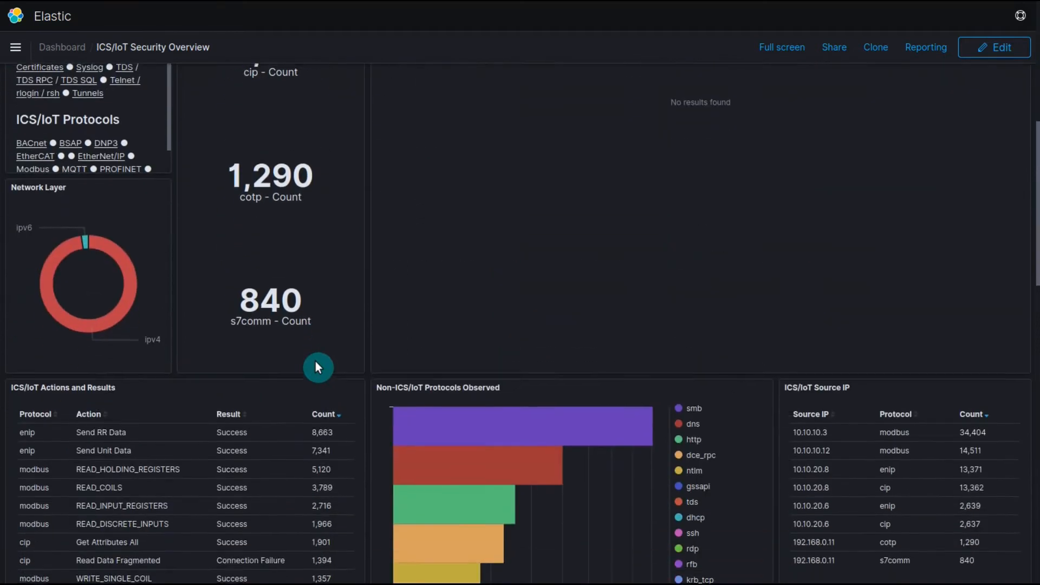
pyautogui.scroll(8, 318, 367)
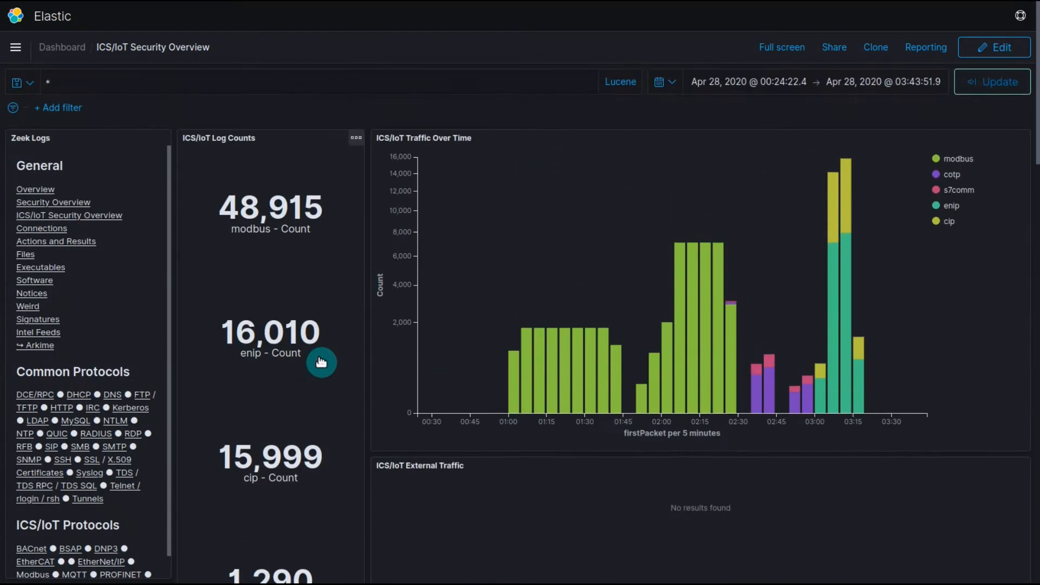
pyautogui.scroll(-14, 321, 362)
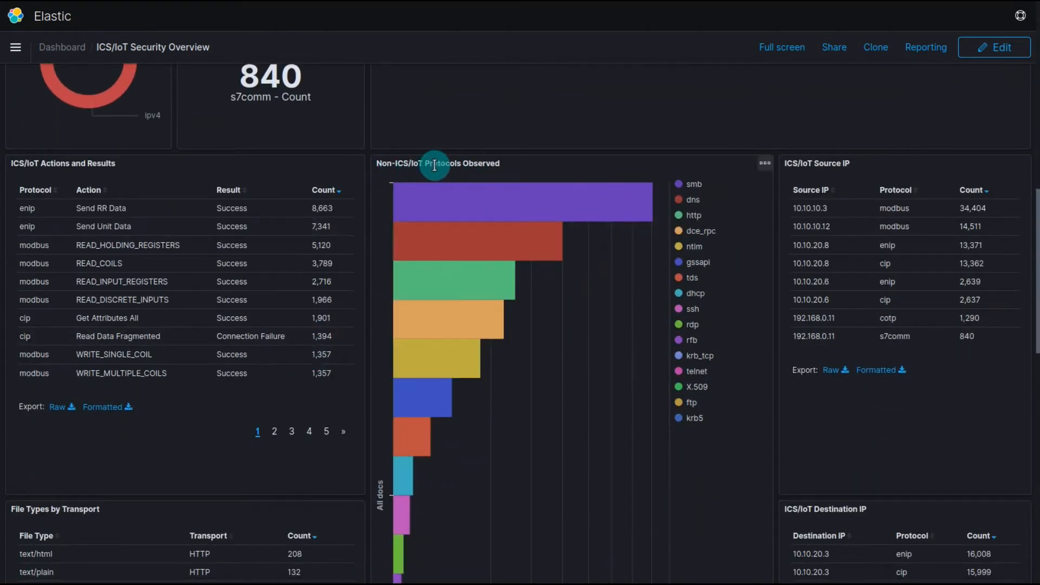
pyautogui.scroll(10, 488, 167)
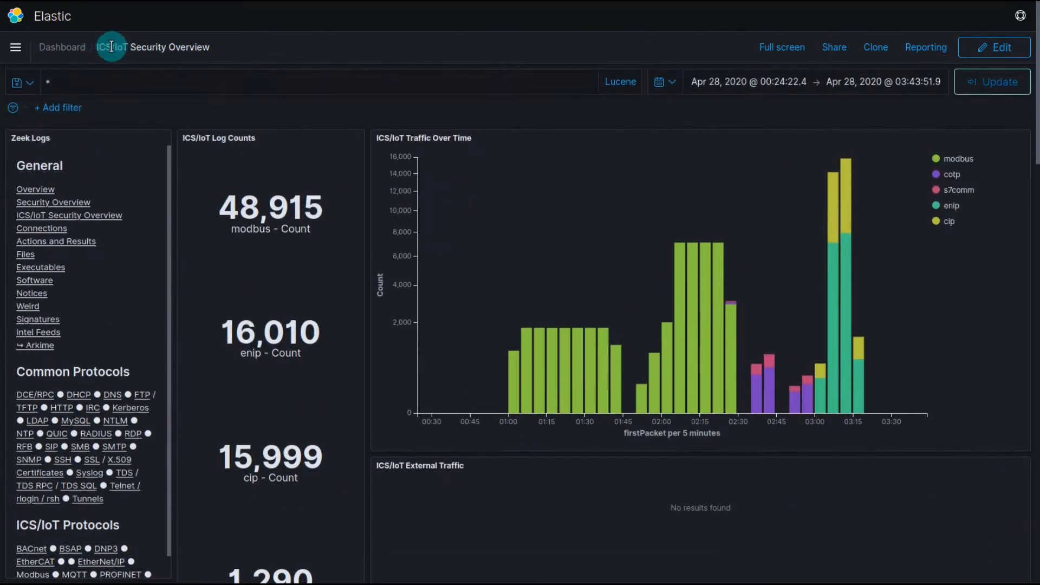
# - Examine the ICS/IoT Security Overview dashboard, comparing its traffic over time, actions and results, non-ICS/IoT protocols, and source and destination IPs
pyautogui.scroll(-10, 406, 195)
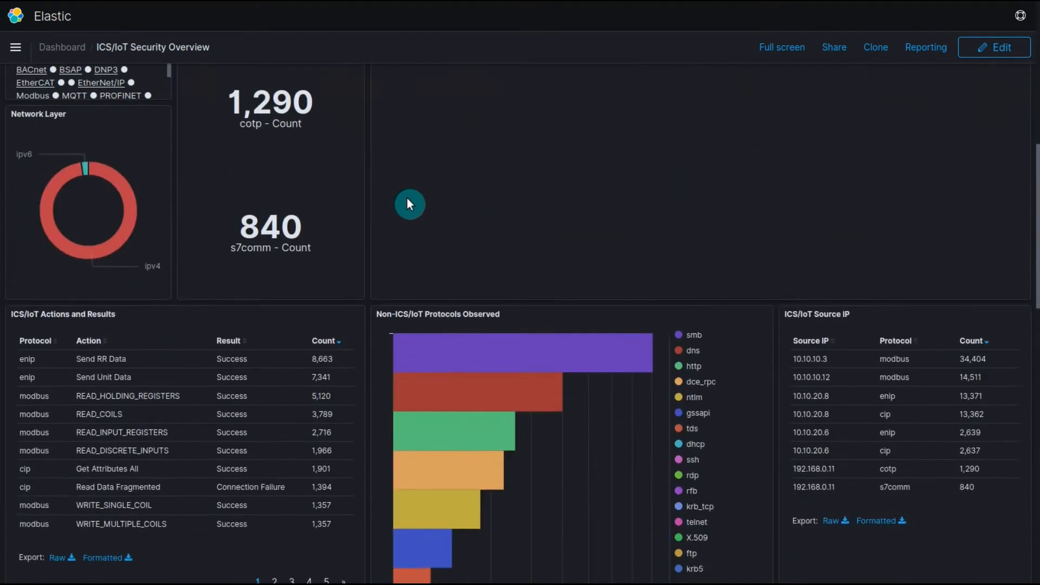
pyautogui.scroll(-2, 409, 212)
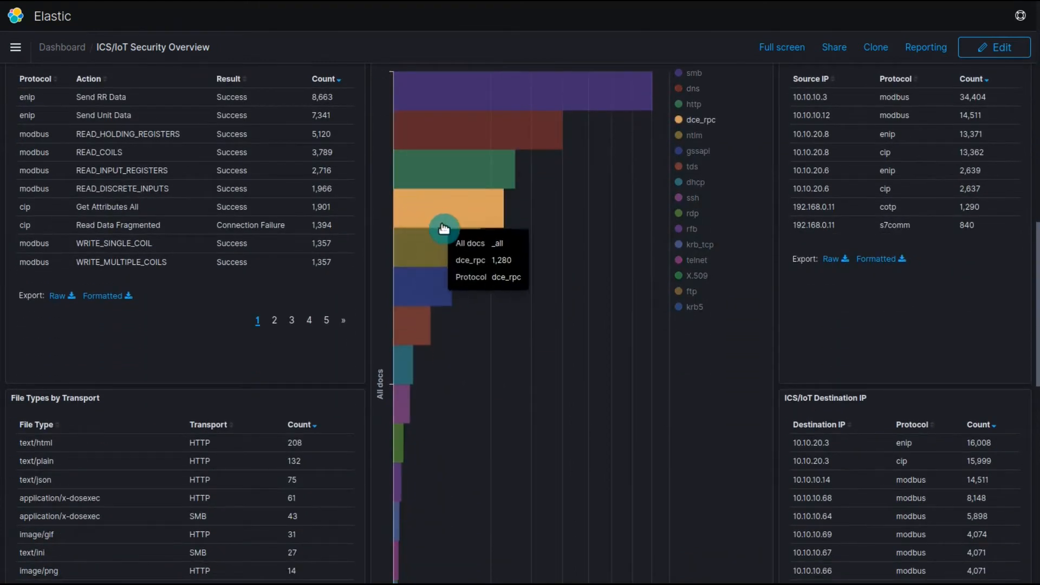
pyautogui.scroll(10, 430, 237)
pyautogui.scroll(3, 430, 241)
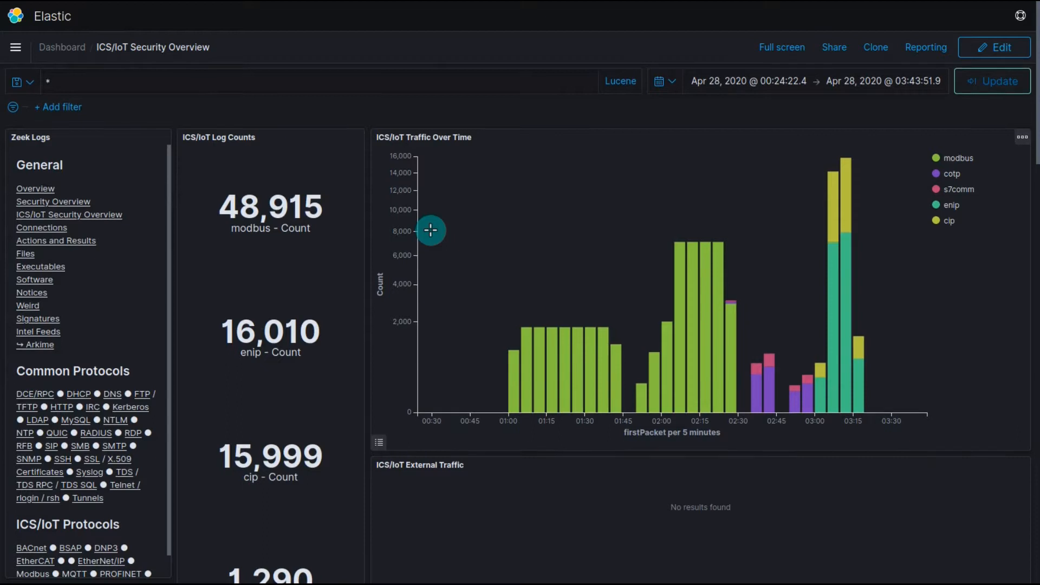
pyautogui.scroll(-10, 430, 230)
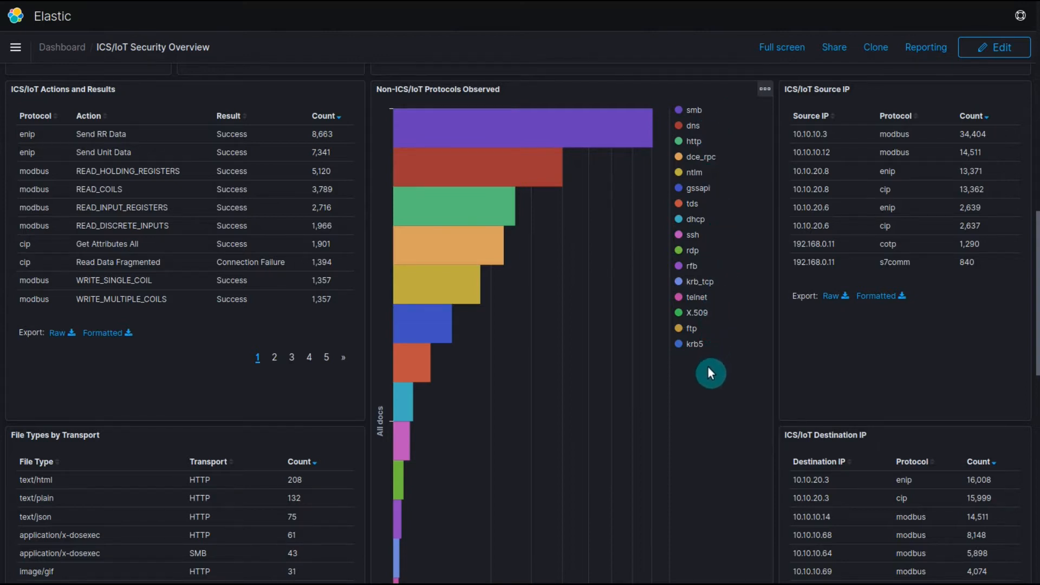
pyautogui.scroll(10, 708, 369)
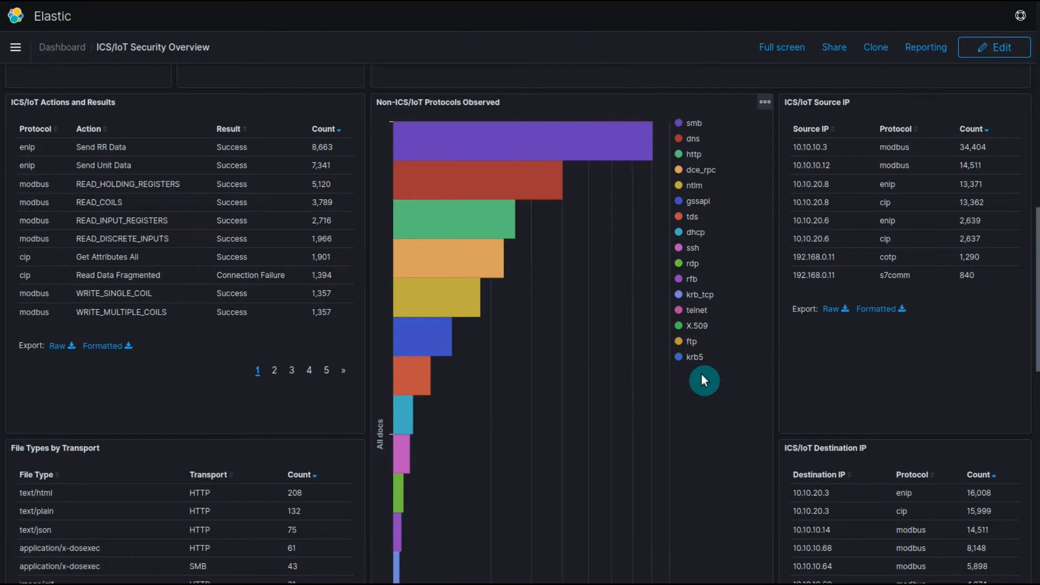
pyautogui.scroll(3, 701, 369)
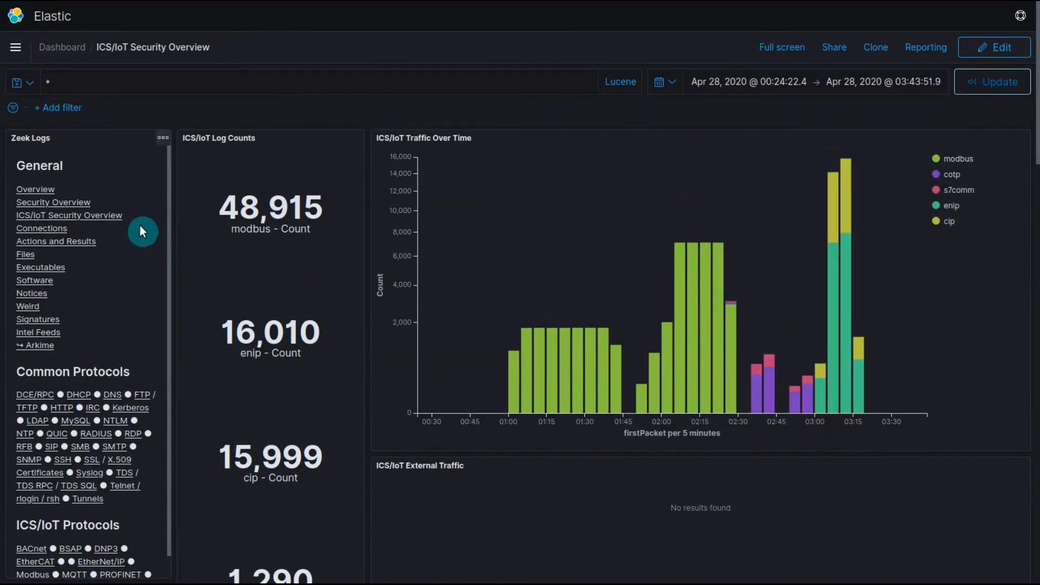
# - Look through the Overview, Security Overview and ICS/IoT Security Overview dashboards, and return to Overview
pyautogui.click(48, 191)
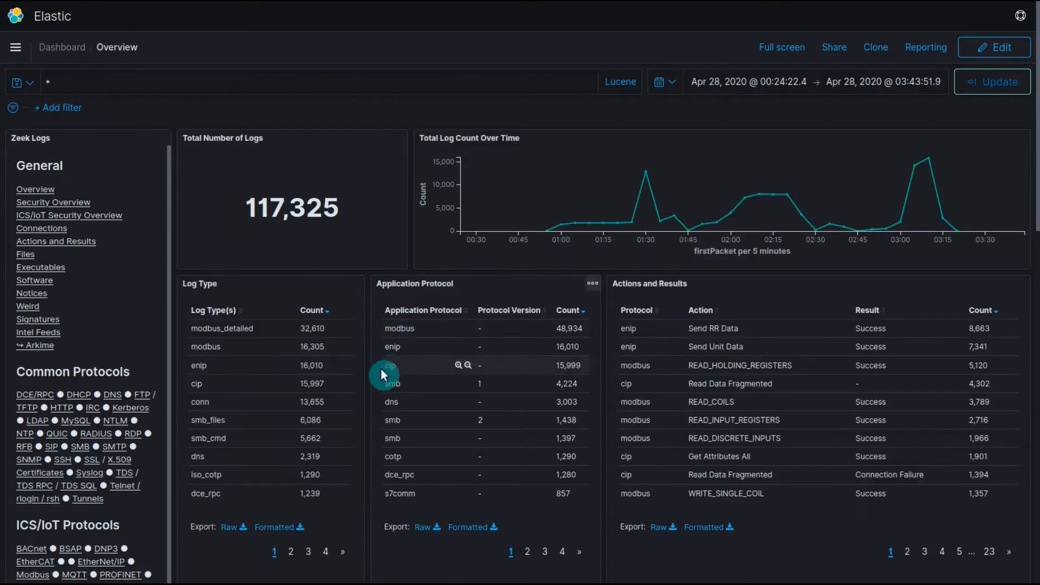
pyautogui.click(48, 203)
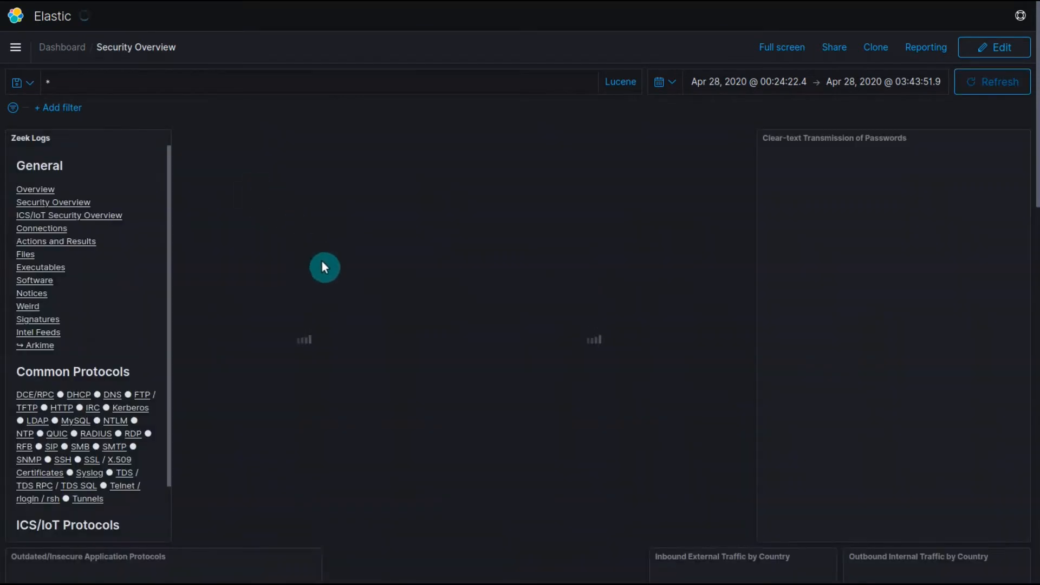
pyautogui.scroll(-4, 515, 269)
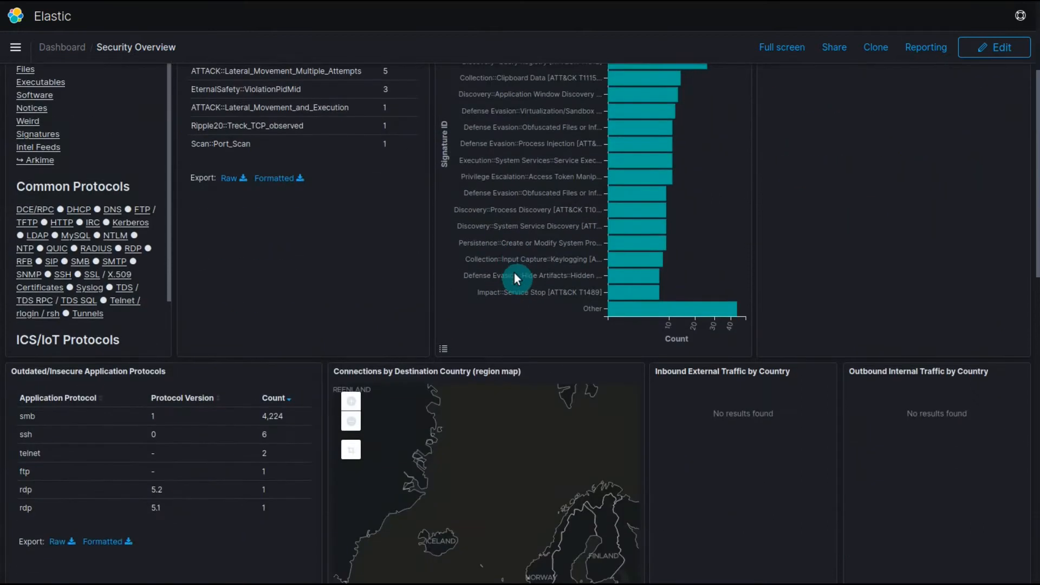
pyautogui.scroll(4, 514, 271)
pyautogui.click(69, 215)
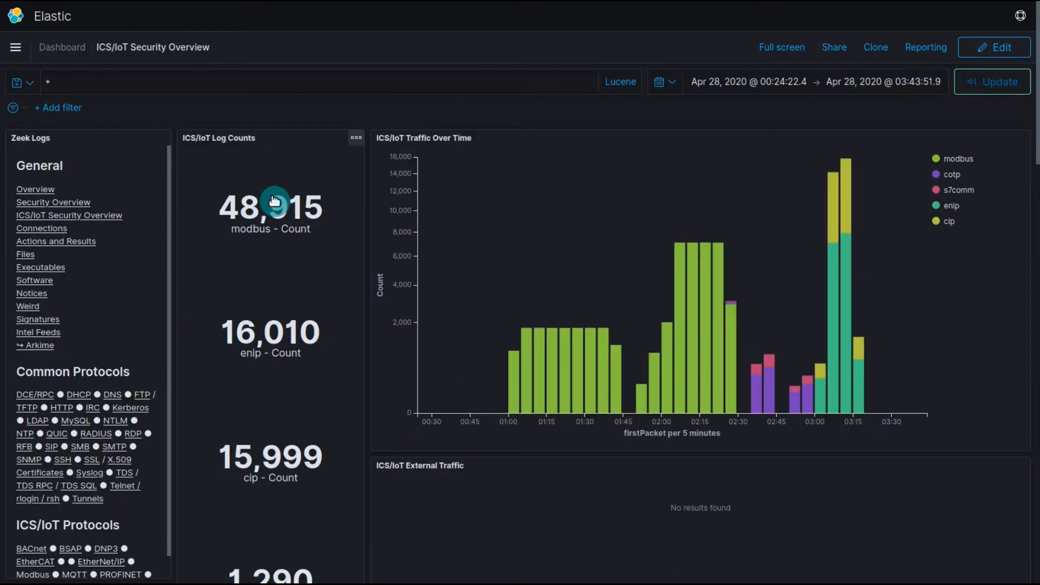
pyautogui.click(47, 195)
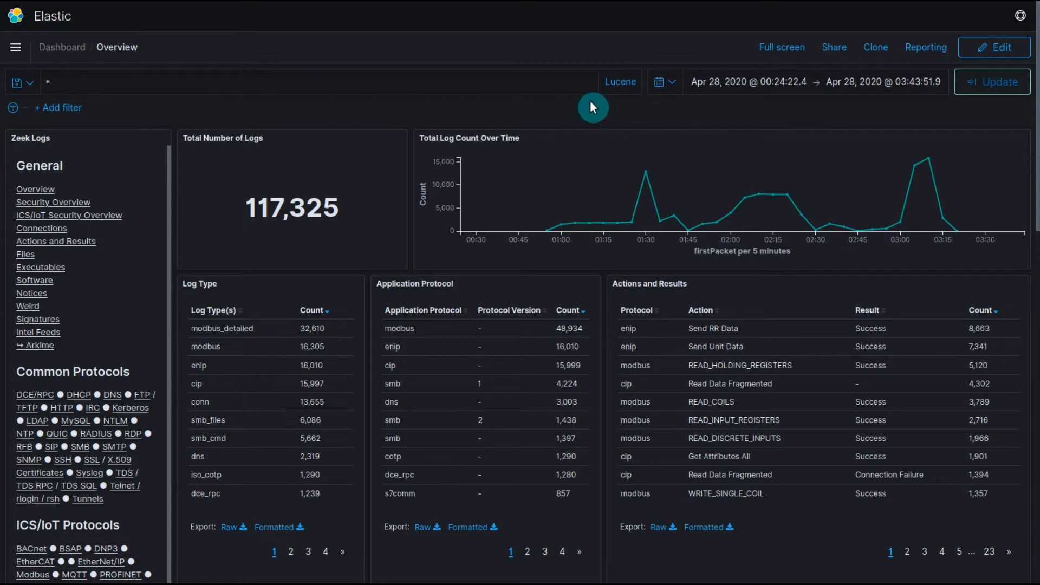
# - Open the Files dashboard and look over its log count, MIME types, sources and file sizes
pyautogui.click(30, 259)
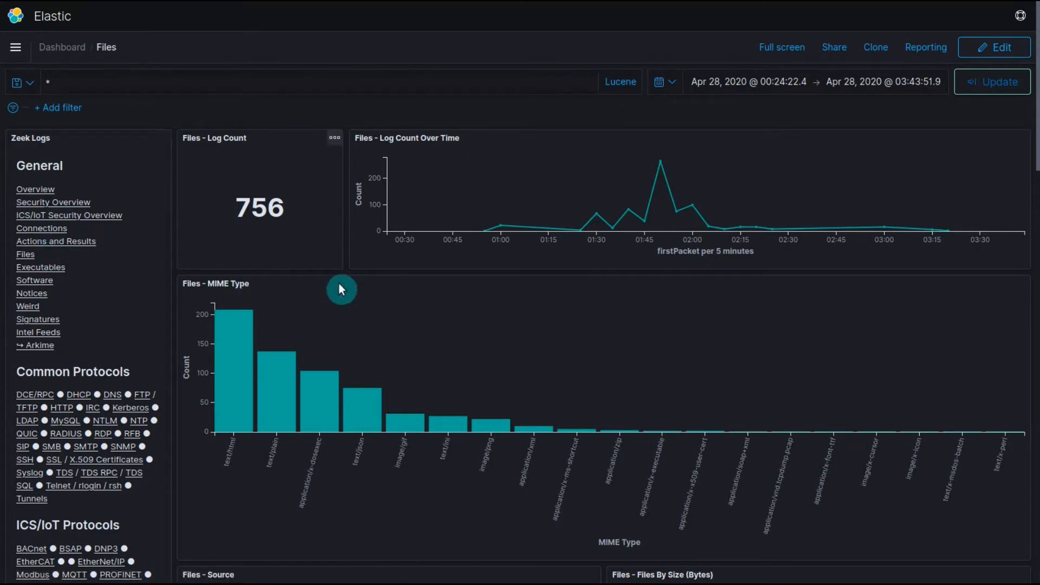
pyautogui.scroll(-3, 821, 293)
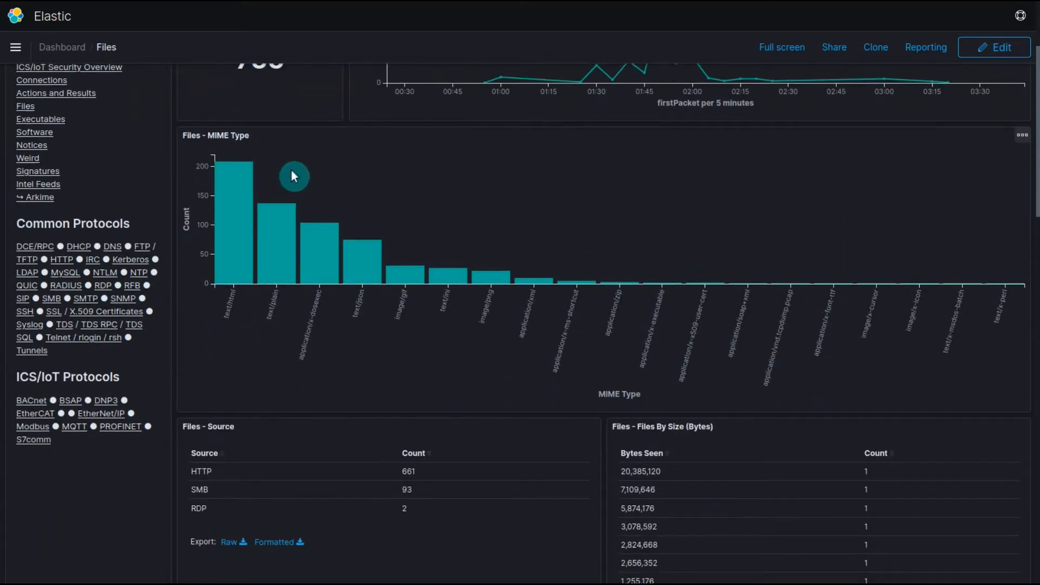
pyautogui.scroll(-3, 336, 254)
pyautogui.scroll(5, 379, 332)
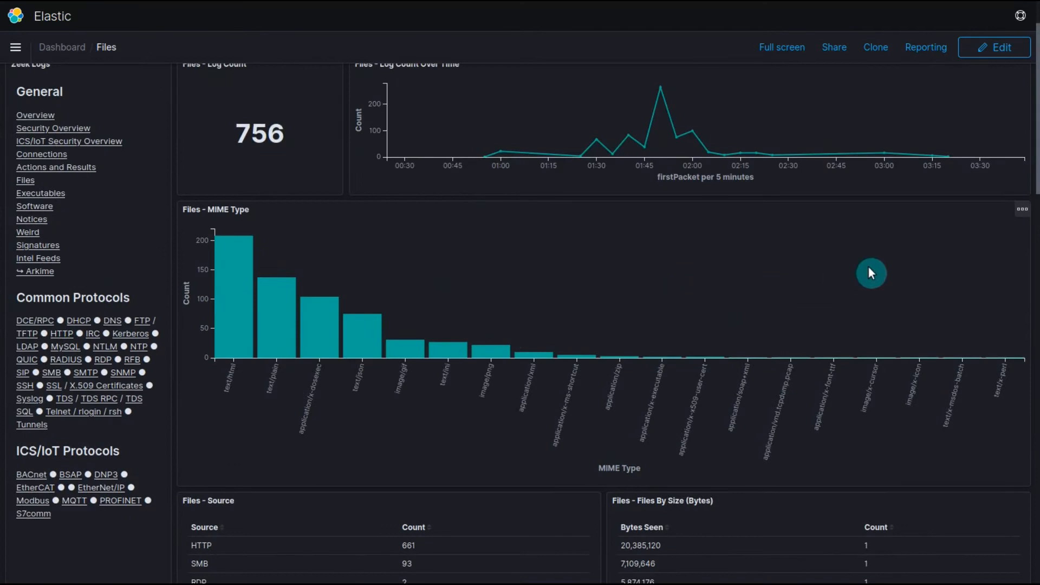
# - Inspect the data behind the Files - MIME Type panel, look through all its rows, and close the data view
pyautogui.click(1022, 215)
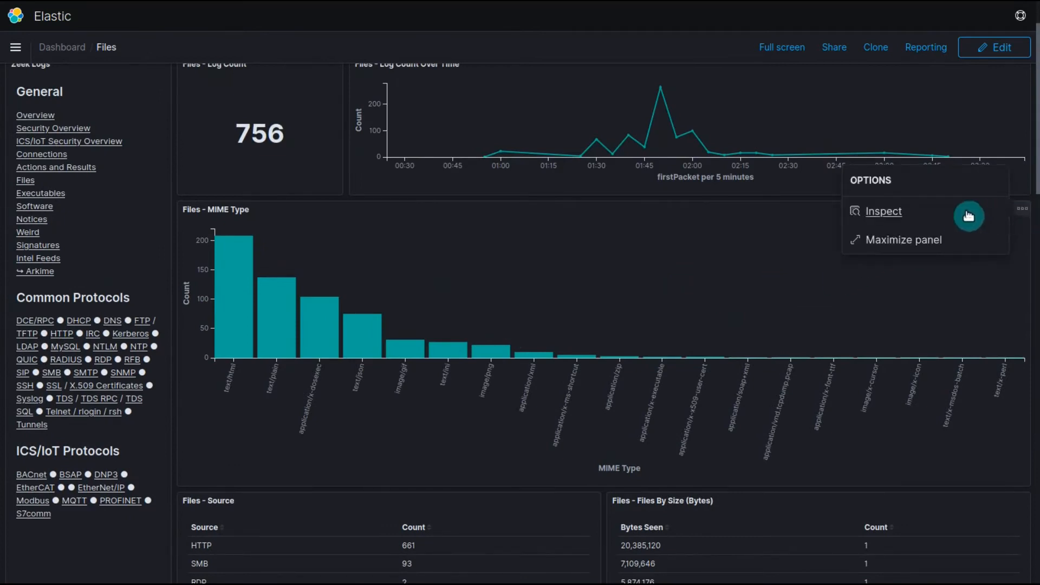
pyautogui.click(949, 212)
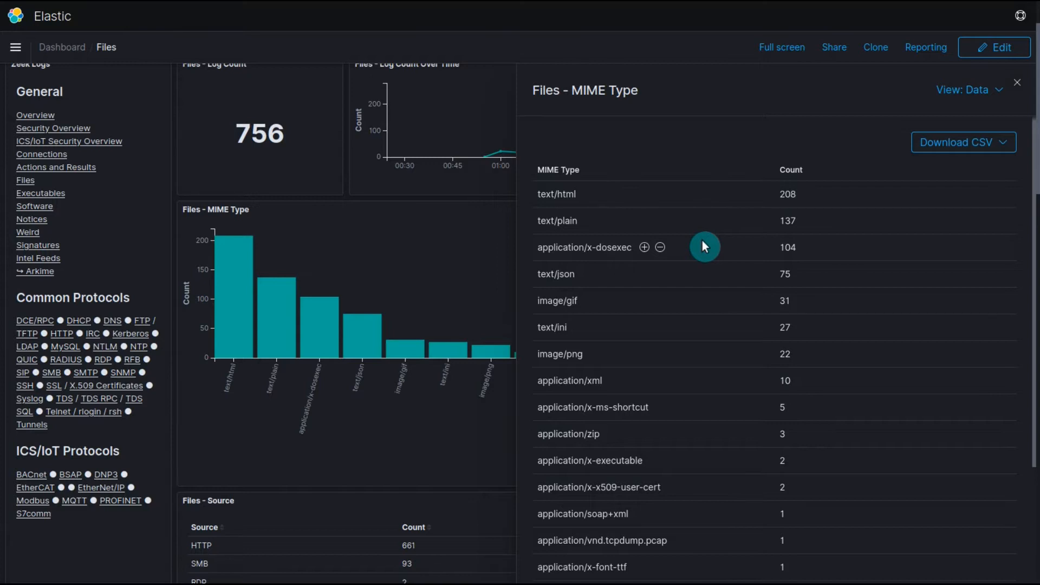
pyautogui.scroll(-2, 704, 247)
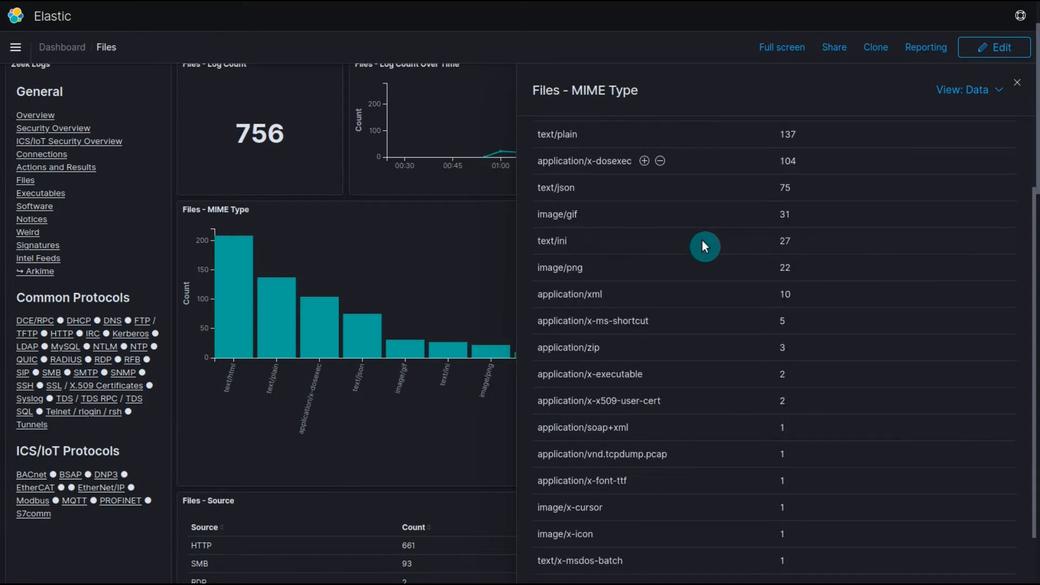
pyautogui.scroll(-2, 704, 247)
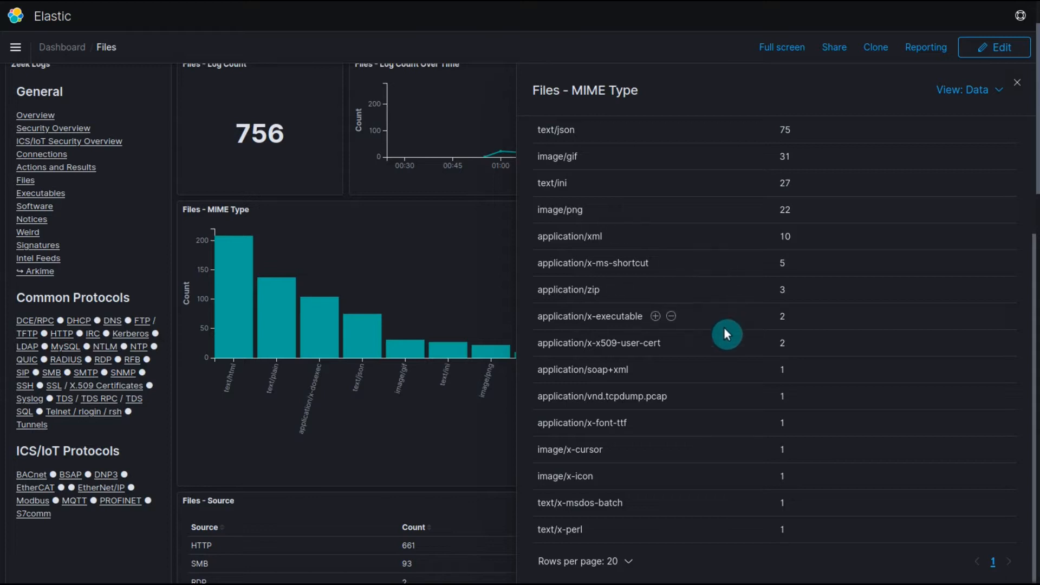
pyautogui.click(1016, 86)
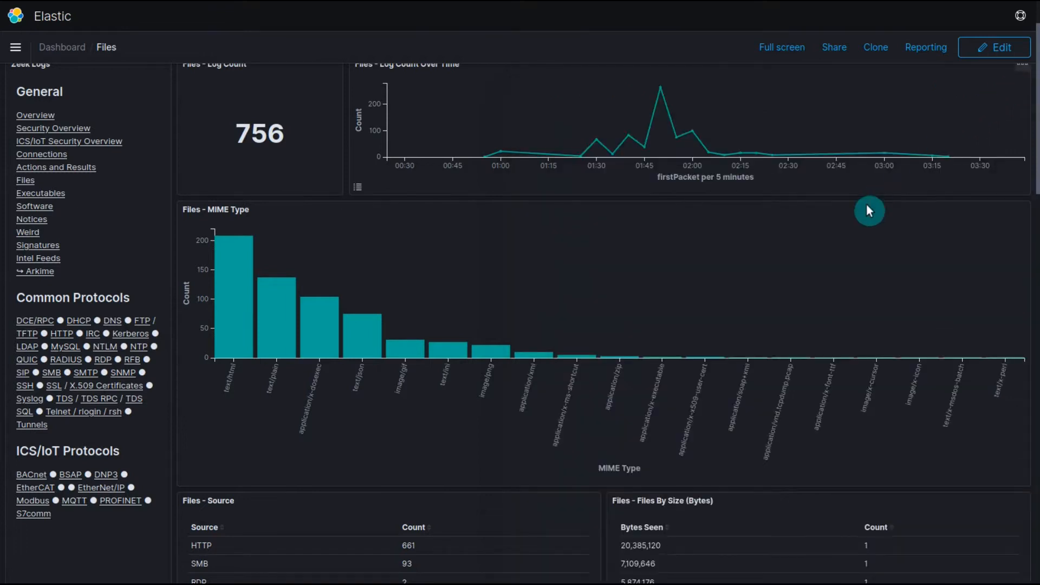
# - Look over the Files dashboard panels and filter the dashboard for the SMB file source
pyautogui.scroll(-3, 867, 204)
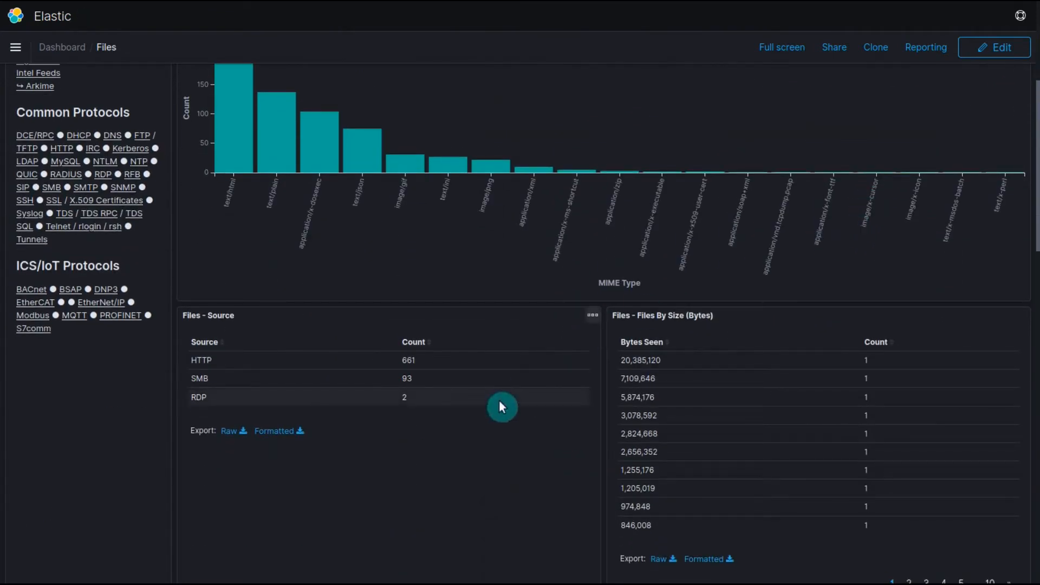
pyautogui.scroll(4, 498, 382)
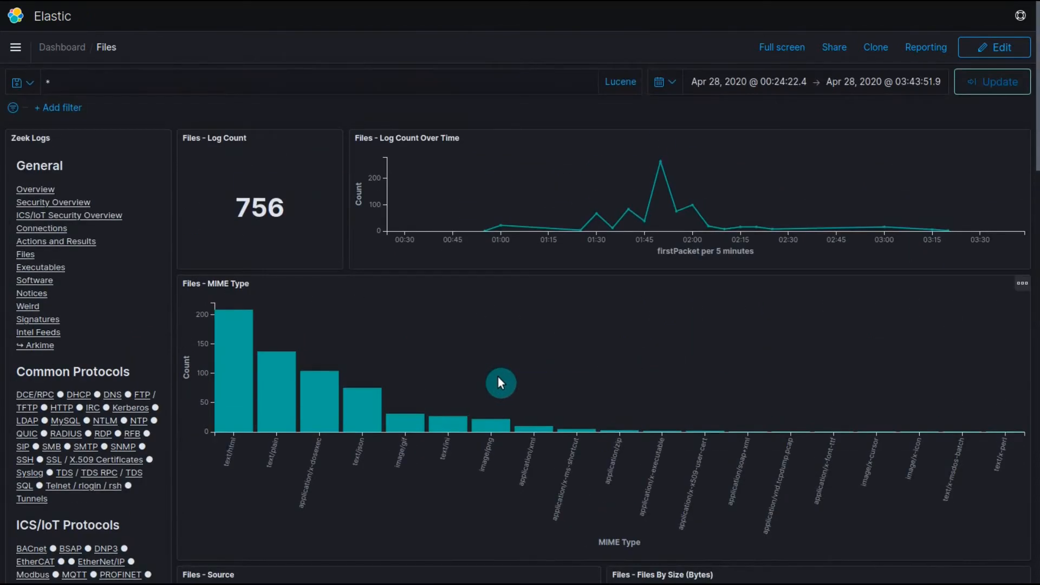
pyautogui.scroll(-3, 498, 378)
pyautogui.scroll(3, 497, 377)
pyautogui.scroll(1, 497, 376)
pyautogui.scroll(-5, 597, 316)
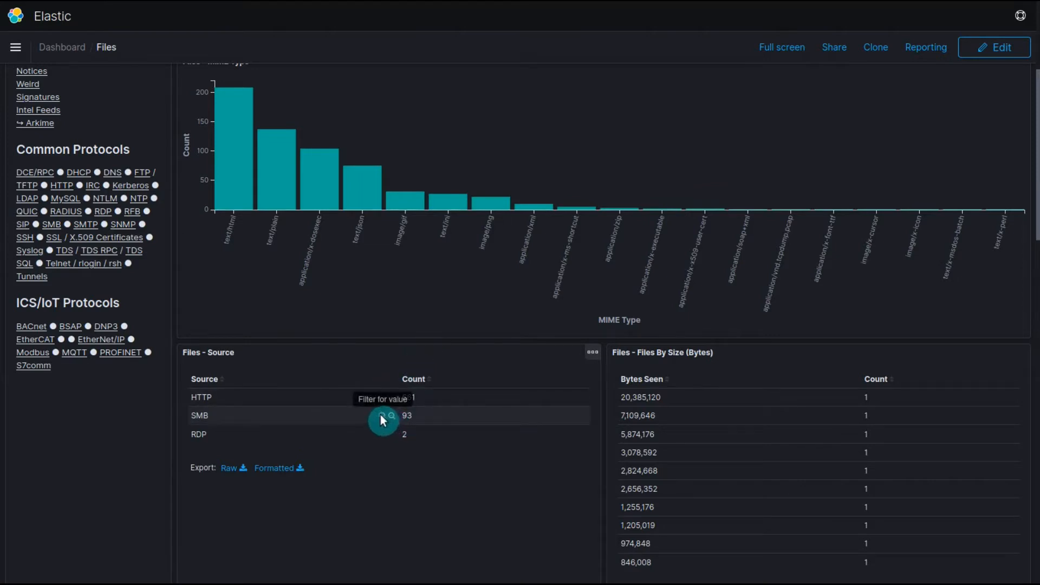
pyautogui.click(381, 415)
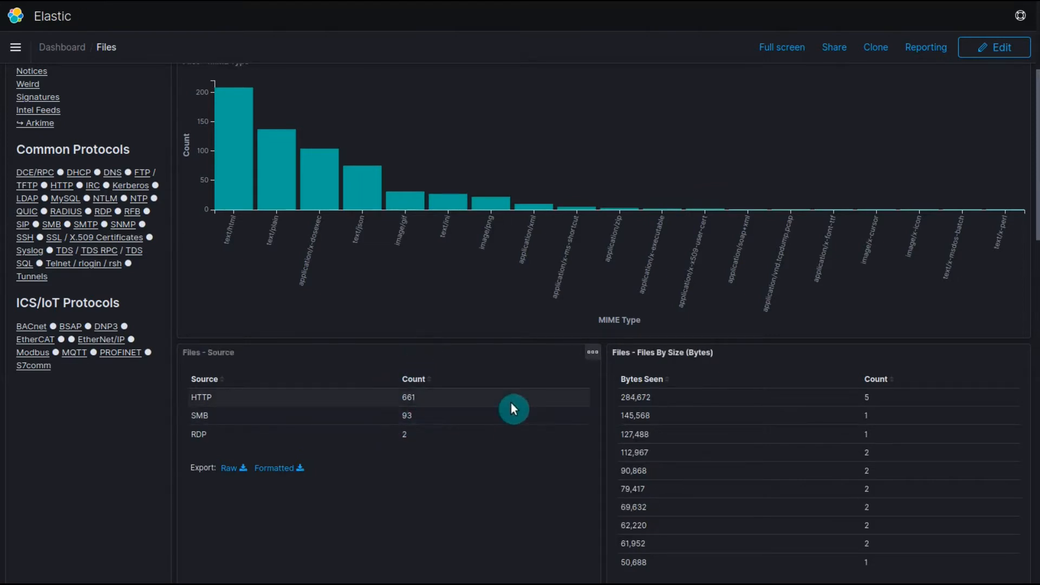
pyautogui.scroll(4, 515, 434)
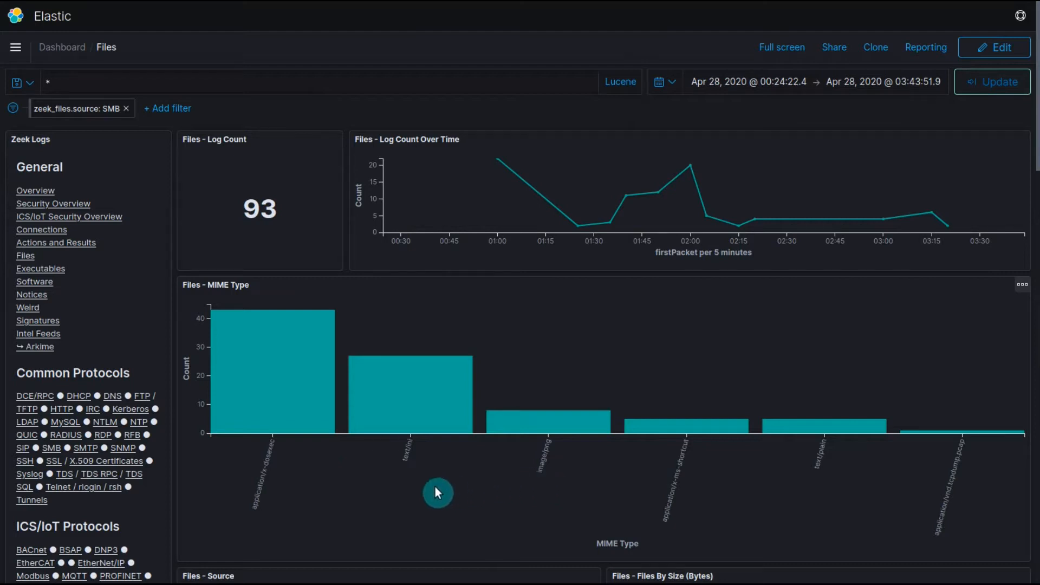
# - Examine the MIME types of the SMB files in the chart and inspect the panel's underlying data
pyautogui.moveTo(255, 399)
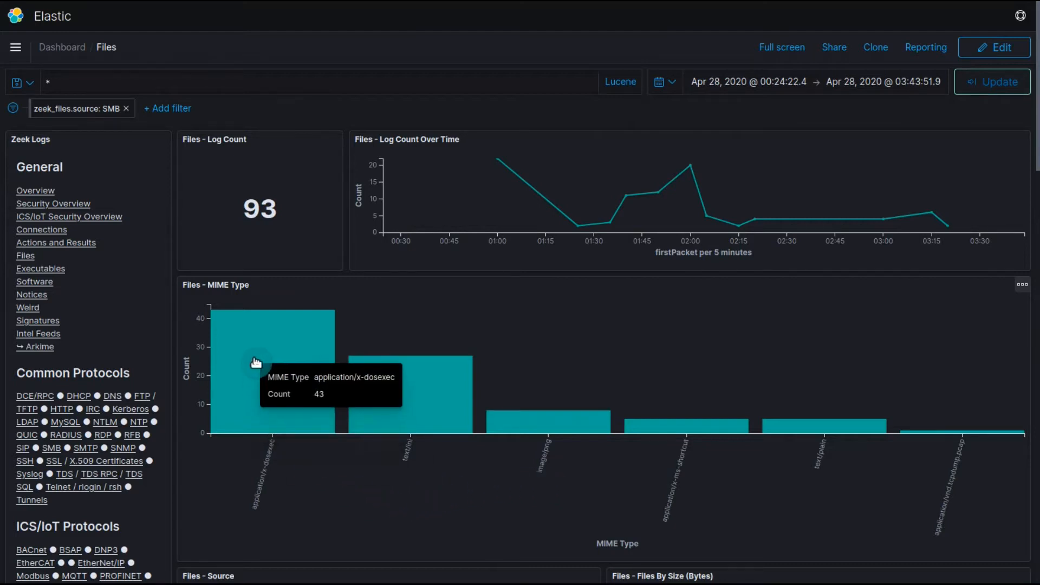
pyautogui.moveTo(434, 383)
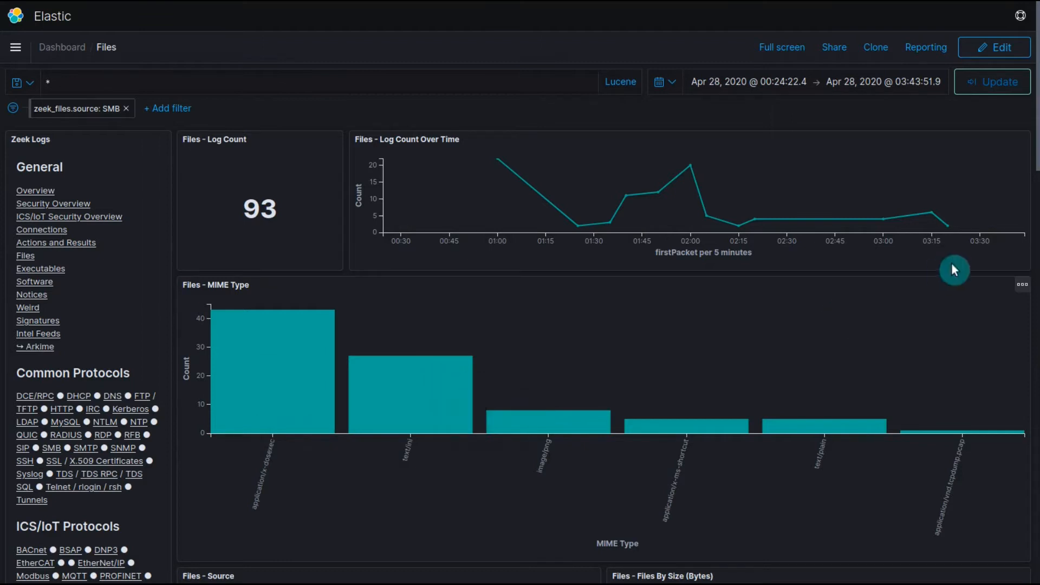
pyautogui.click(1019, 290)
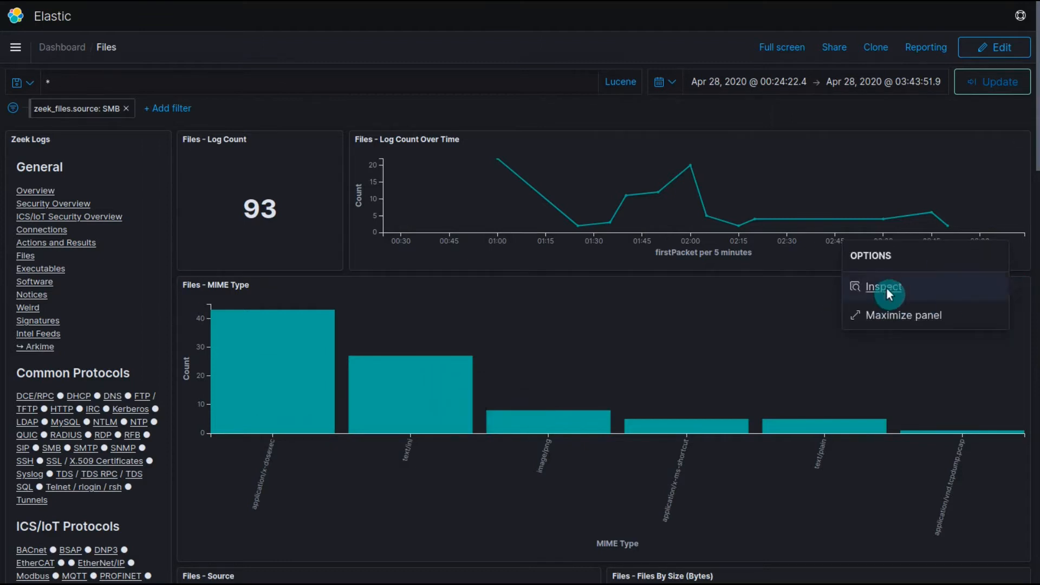
pyautogui.click(884, 286)
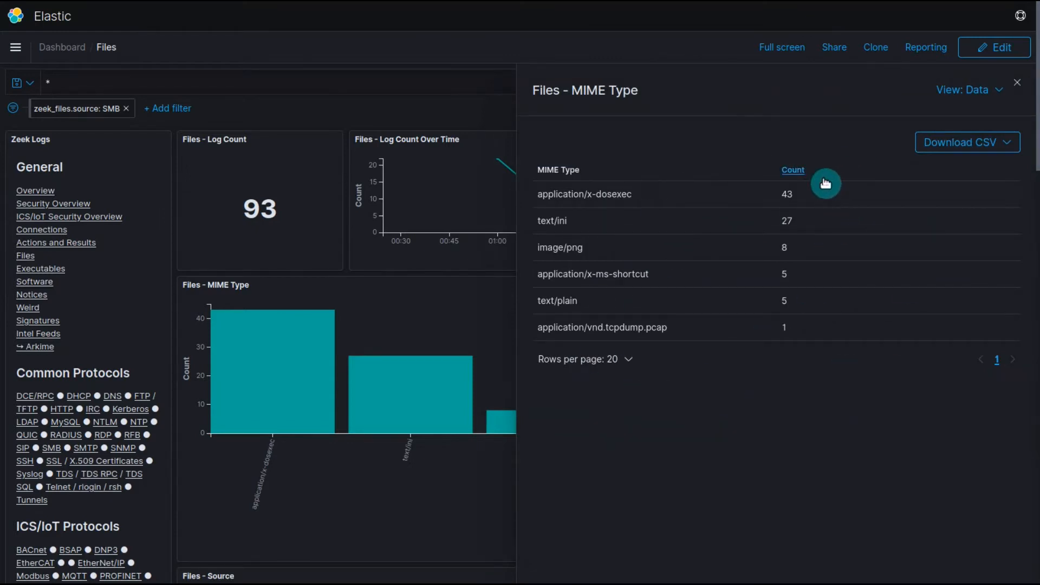
# - Close the data view, replace the SMB source filter with one for HTTP, and examine the filtered Files panels
pyautogui.click(128, 109)
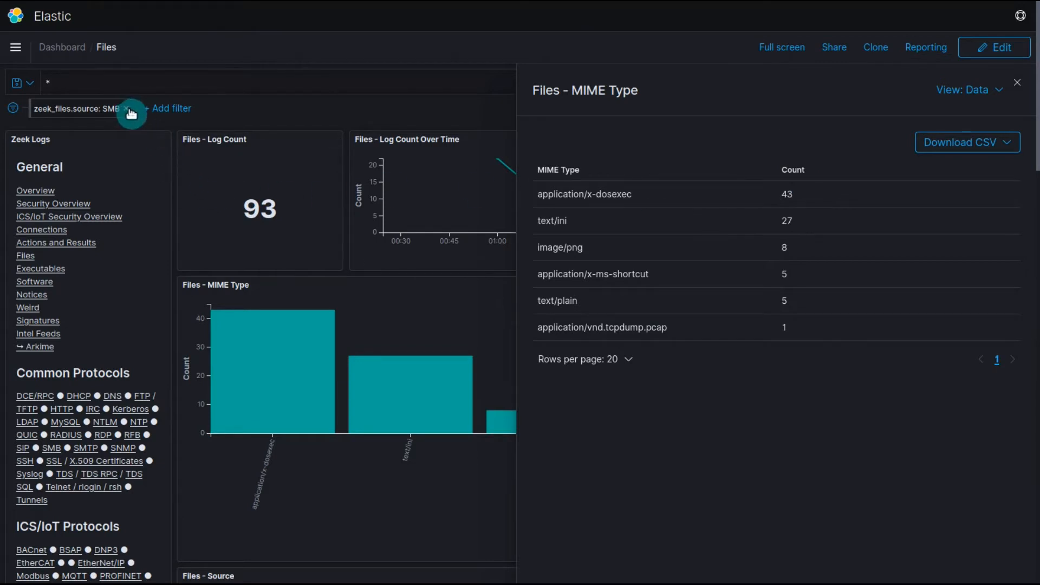
pyautogui.click(1018, 83)
pyautogui.scroll(-4, 690, 326)
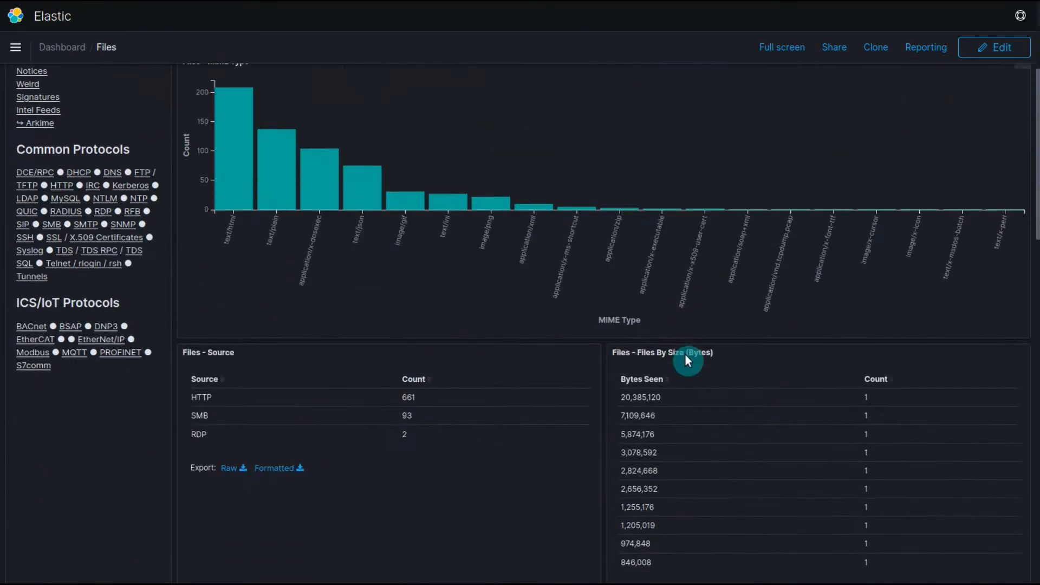
pyautogui.click(388, 400)
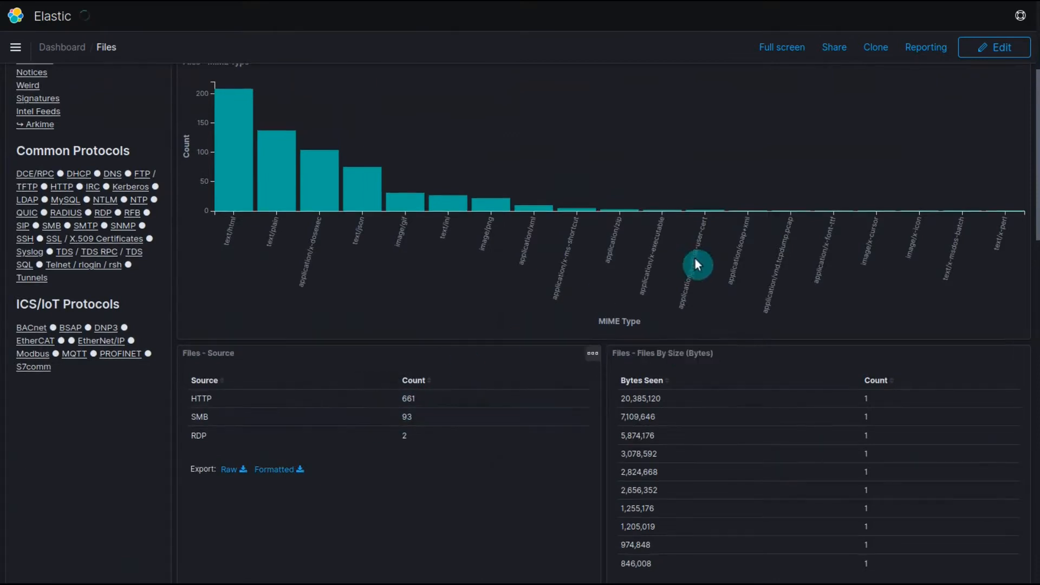
pyautogui.scroll(3, 744, 391)
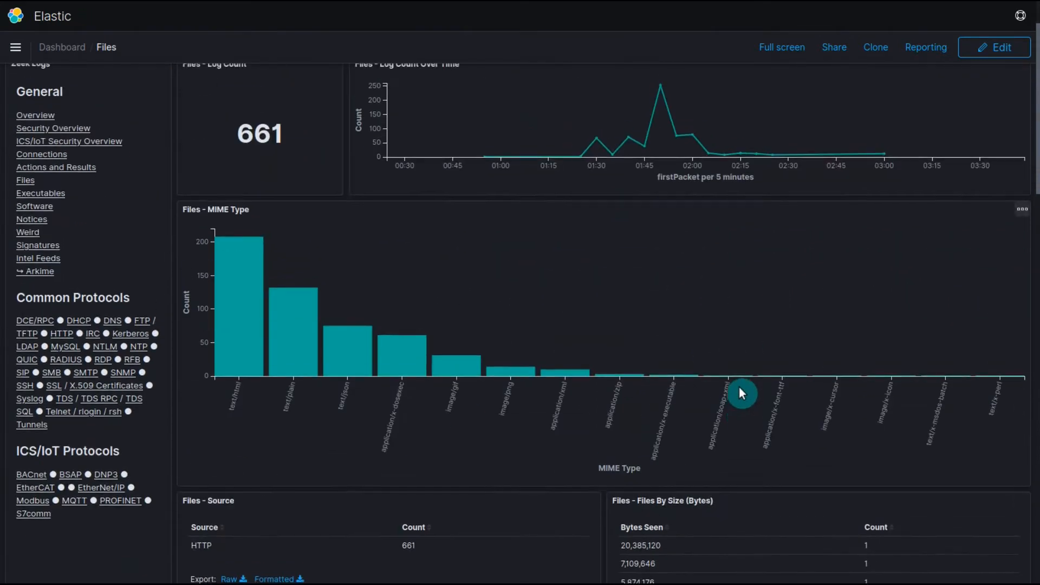
pyautogui.scroll(-3, 739, 386)
pyautogui.scroll(4, 716, 398)
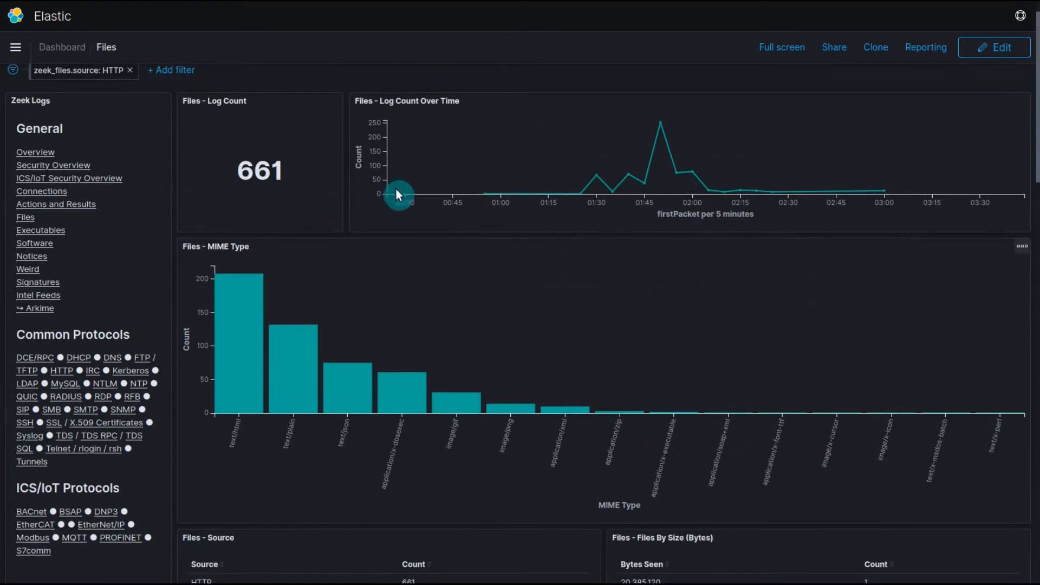
# - Remove the HTTP source filter and filter the Files dashboard for the RDP source
pyautogui.click(130, 70)
pyautogui.scroll(-4, 457, 310)
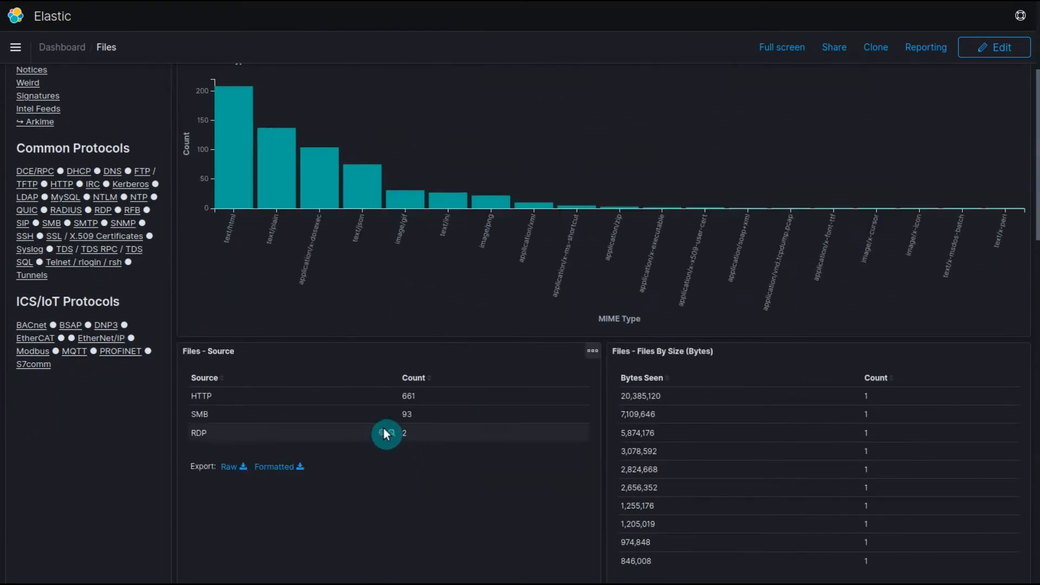
pyautogui.click(382, 434)
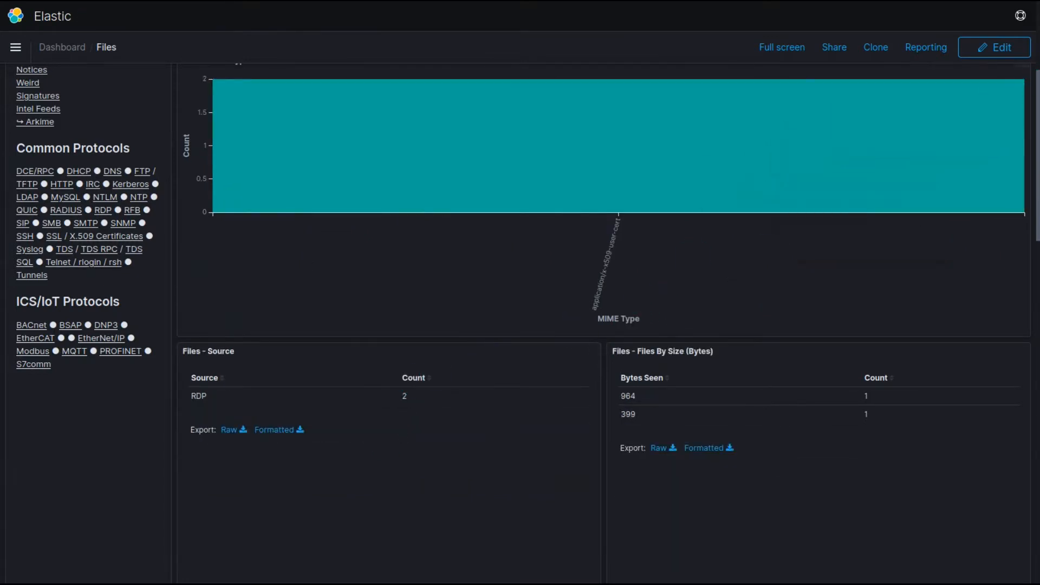
# - Inspect the underlying data of the MIME Type chart for the RDP files and close the data view
pyautogui.scroll(3, 921, 168)
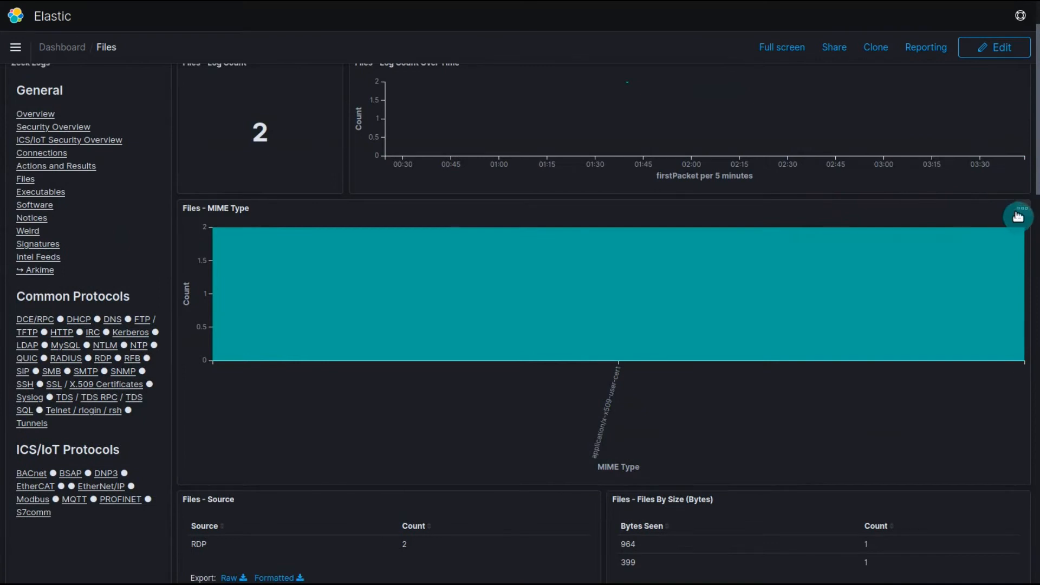
pyautogui.click(1021, 209)
pyautogui.click(957, 214)
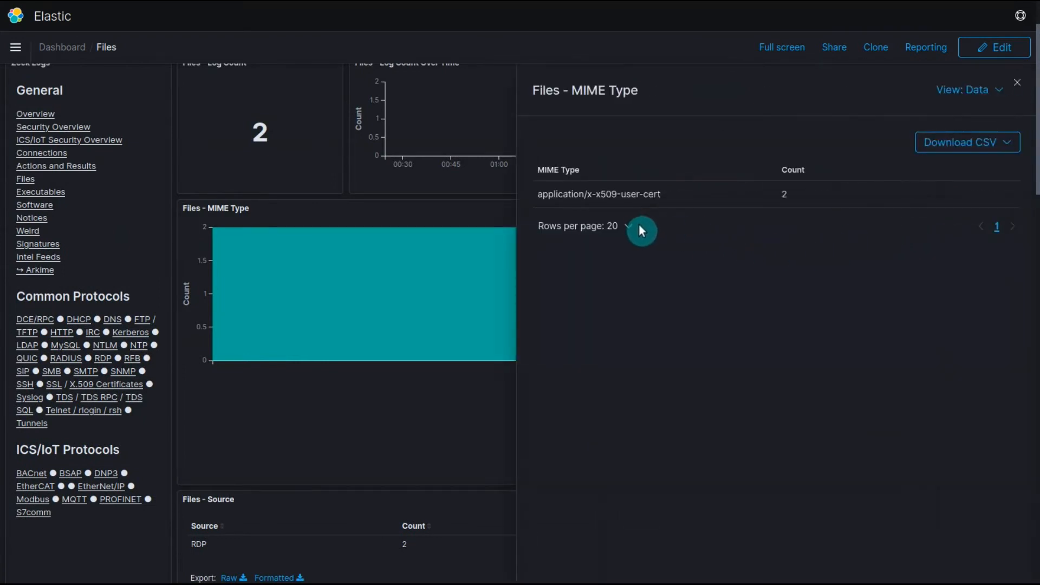
pyautogui.moveTo(603, 193)
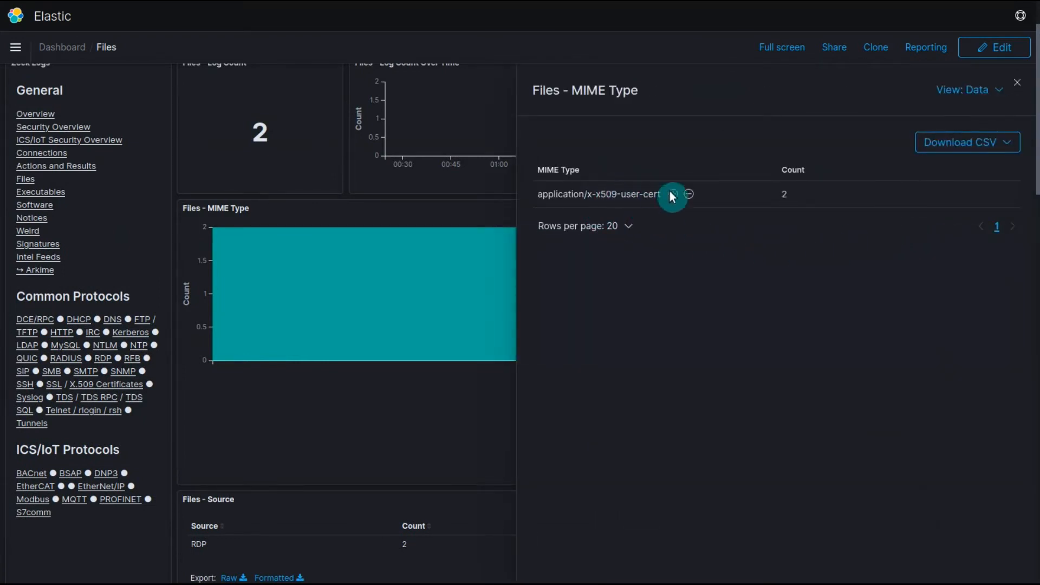
pyautogui.click(1022, 91)
# - Remove the RDP source filter from the Files dashboard
pyautogui.scroll(-3, 667, 351)
pyautogui.scroll(5, 554, 418)
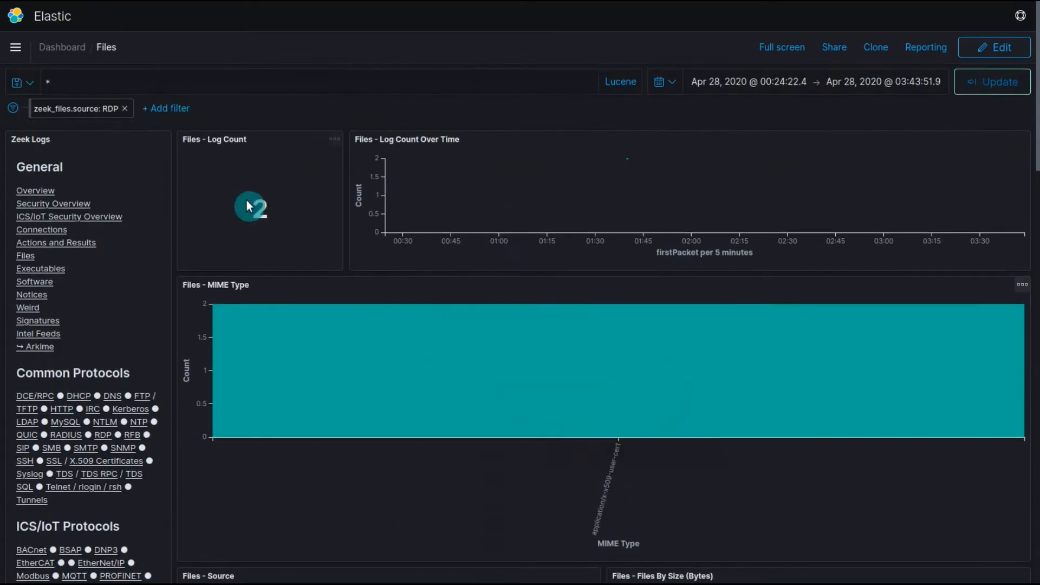
pyautogui.click(124, 108)
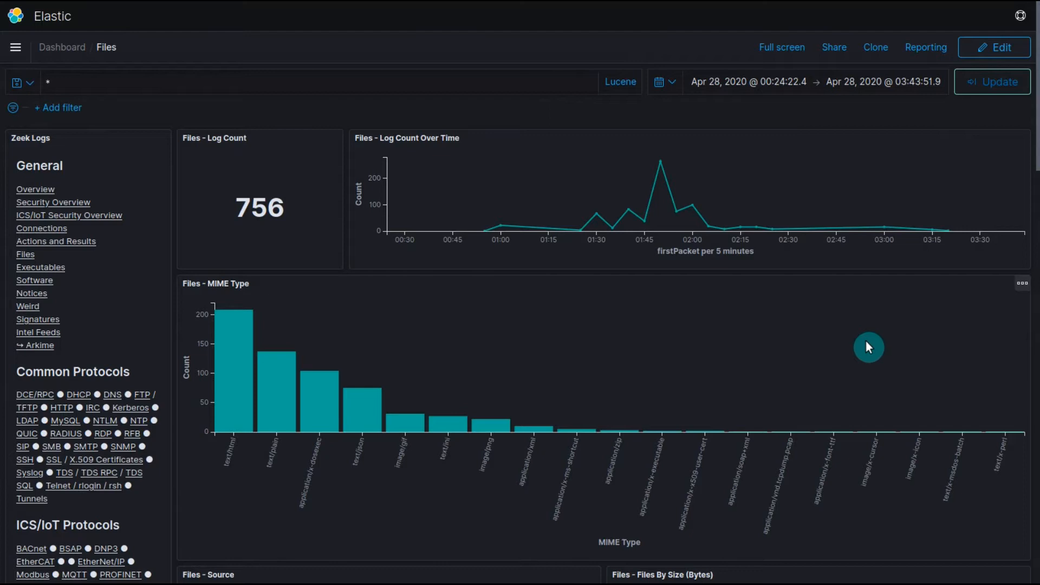
# - Inspect the unfiltered MIME Type chart's data with 50 rows per page, review the whole list and close the data view
pyautogui.click(1026, 285)
pyautogui.click(894, 322)
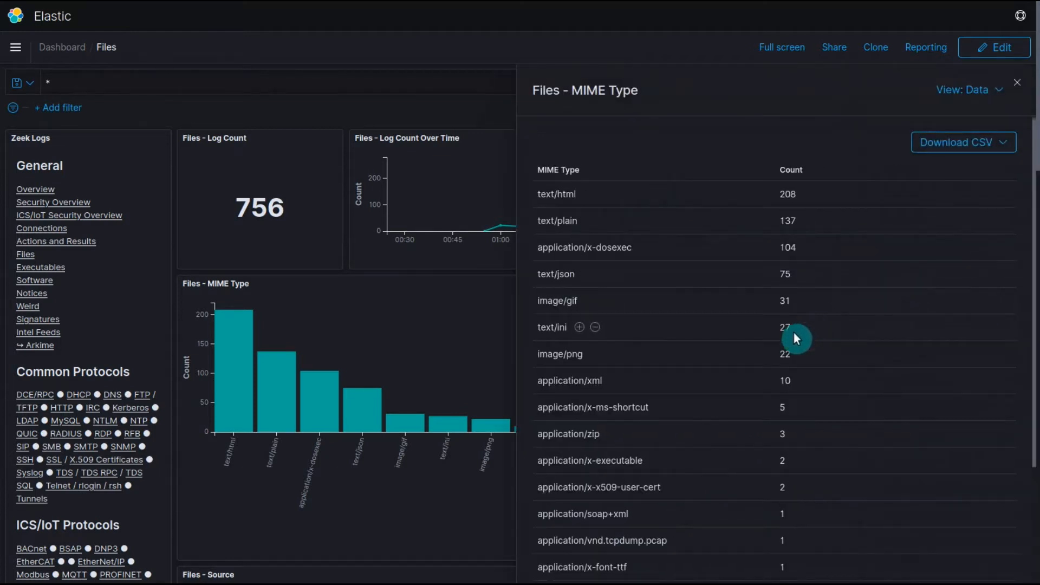
pyautogui.scroll(-3, 705, 336)
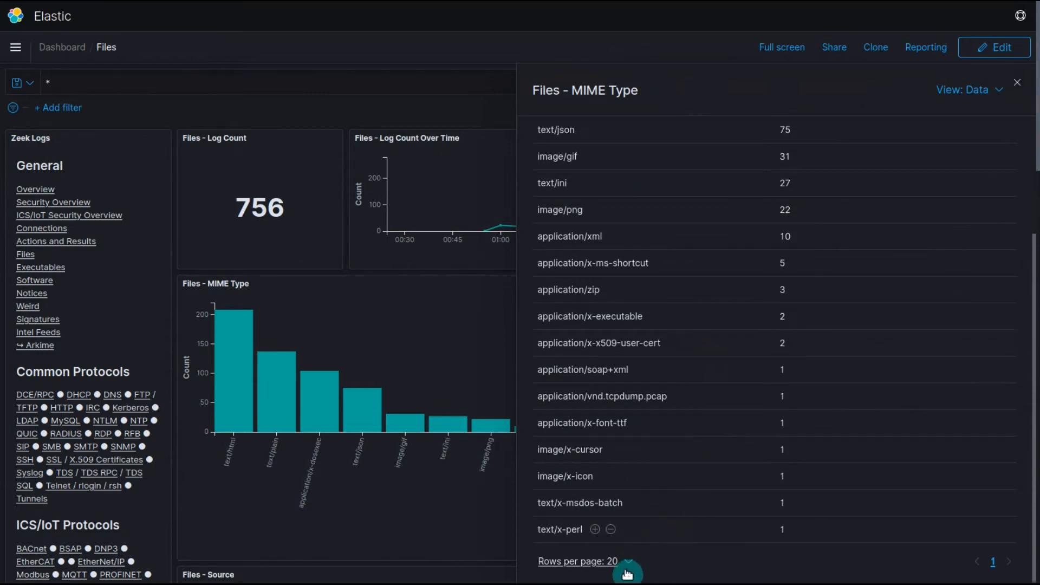
pyautogui.click(629, 563)
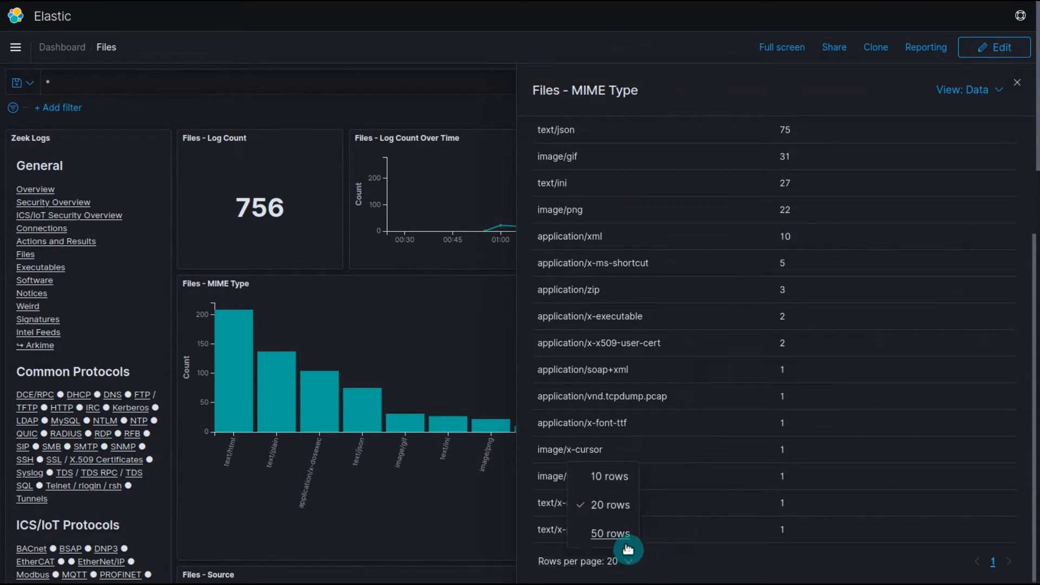
pyautogui.click(627, 545)
pyautogui.scroll(-2, 724, 233)
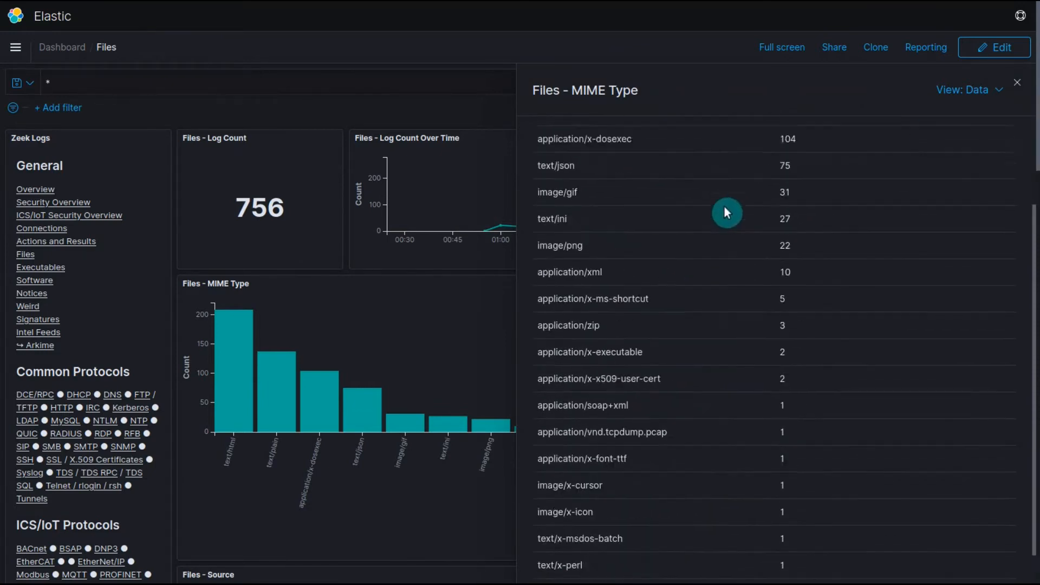
pyautogui.scroll(-1, 724, 228)
pyautogui.scroll(3, 824, 369)
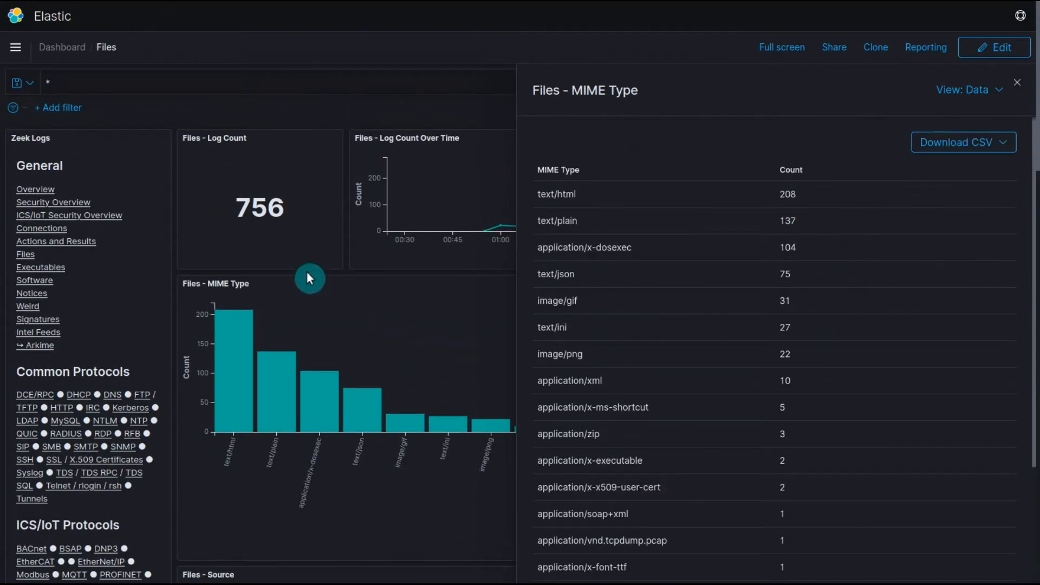
pyautogui.click(1017, 84)
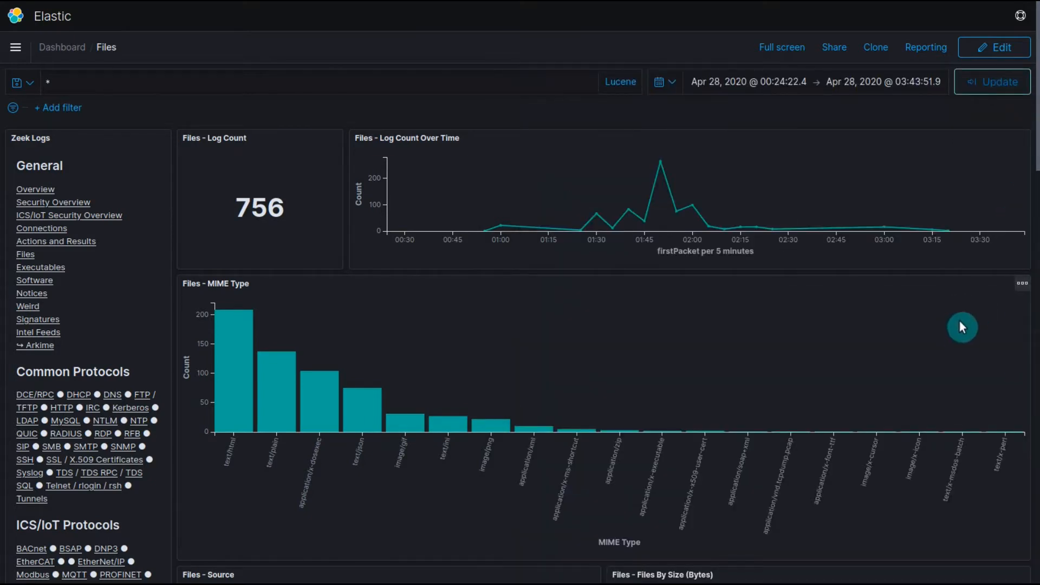
# - Open the MIME Type visualization for editing from the Files dashboard and expand its X-axis bucket settings
pyautogui.click(988, 49)
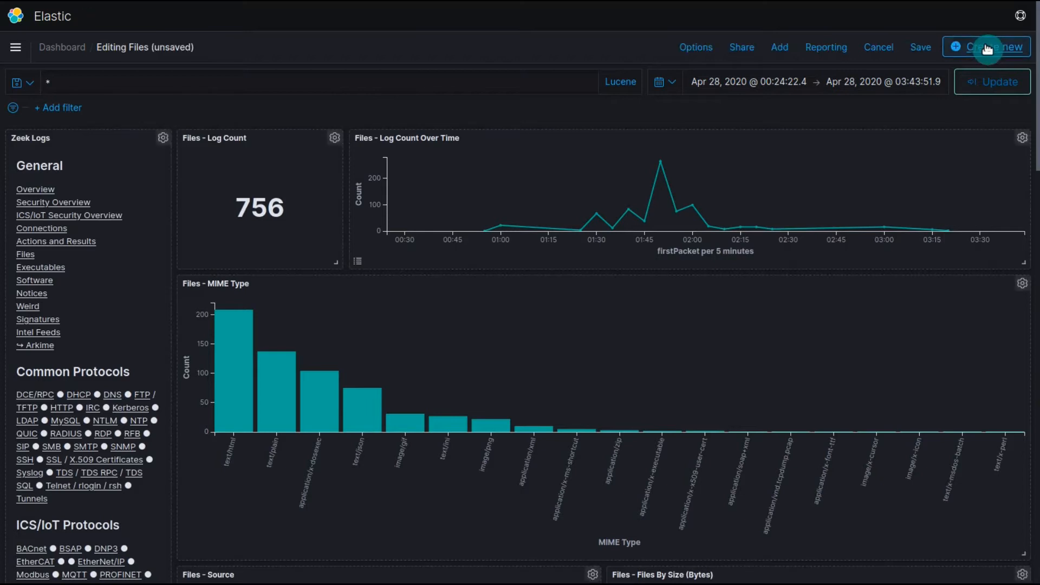
pyautogui.click(1023, 283)
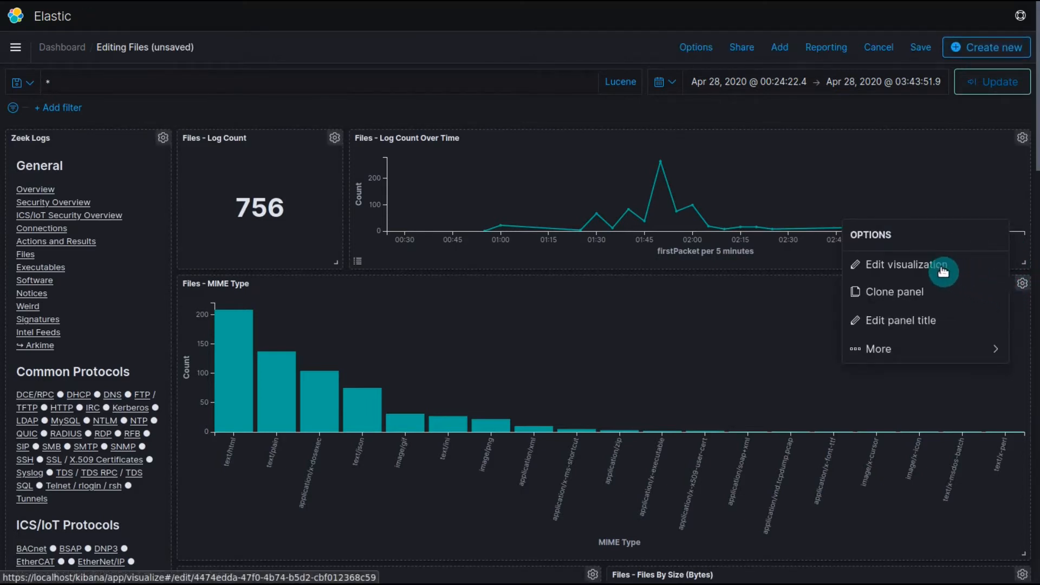
pyautogui.click(916, 268)
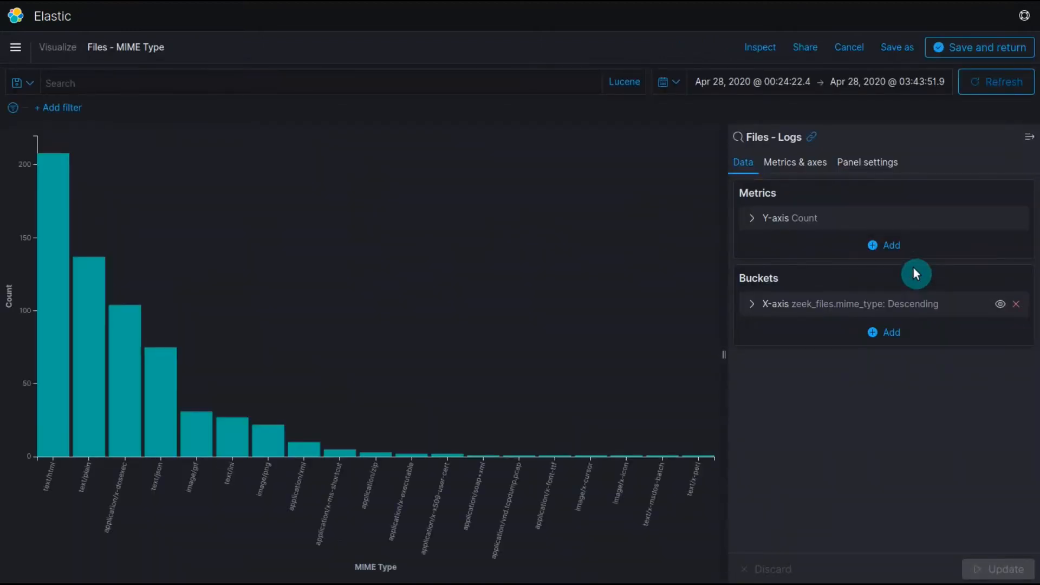
pyautogui.click(880, 163)
pyautogui.click(744, 169)
pyautogui.click(752, 304)
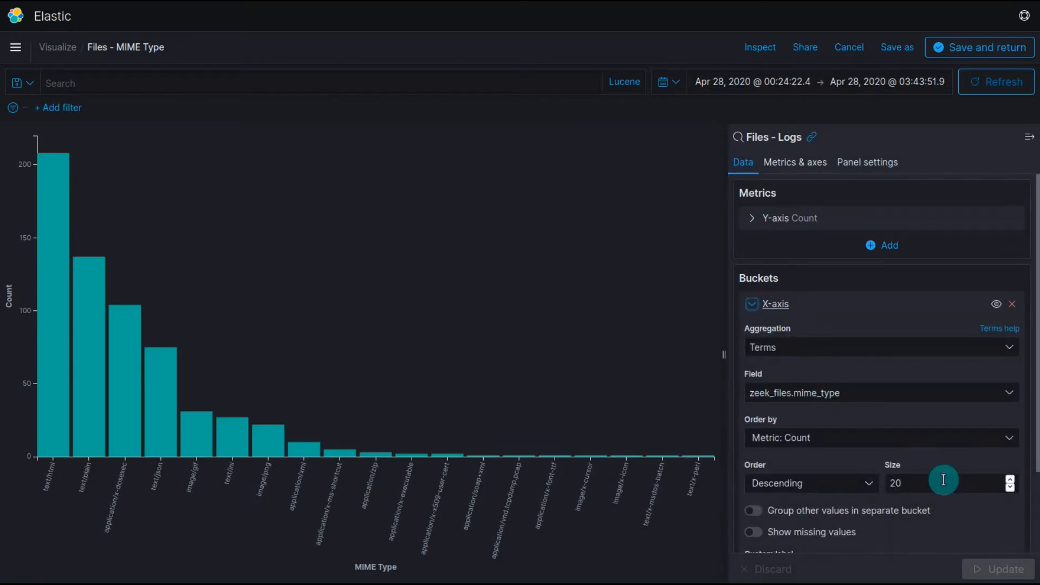
# - Set the X-axis bucket size to 200 and update the MIME Type chart
pyautogui.click(1007, 483)
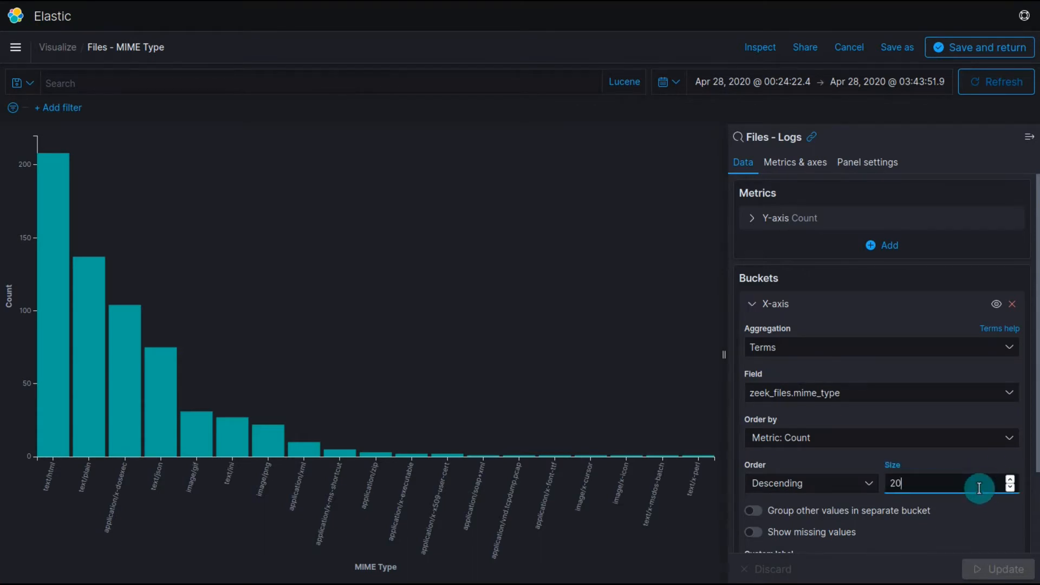
pyautogui.write('0')
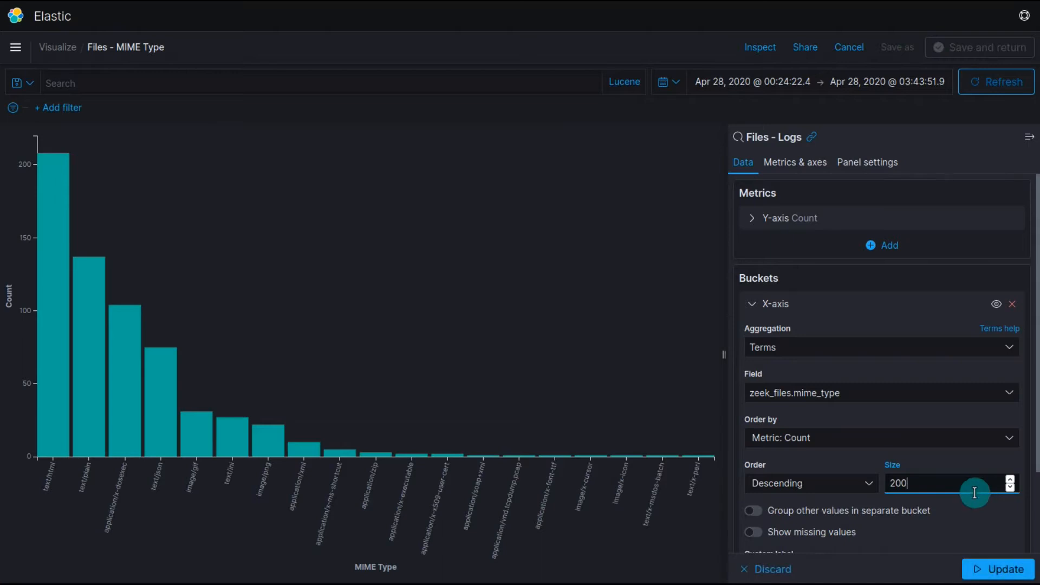
pyautogui.click(985, 576)
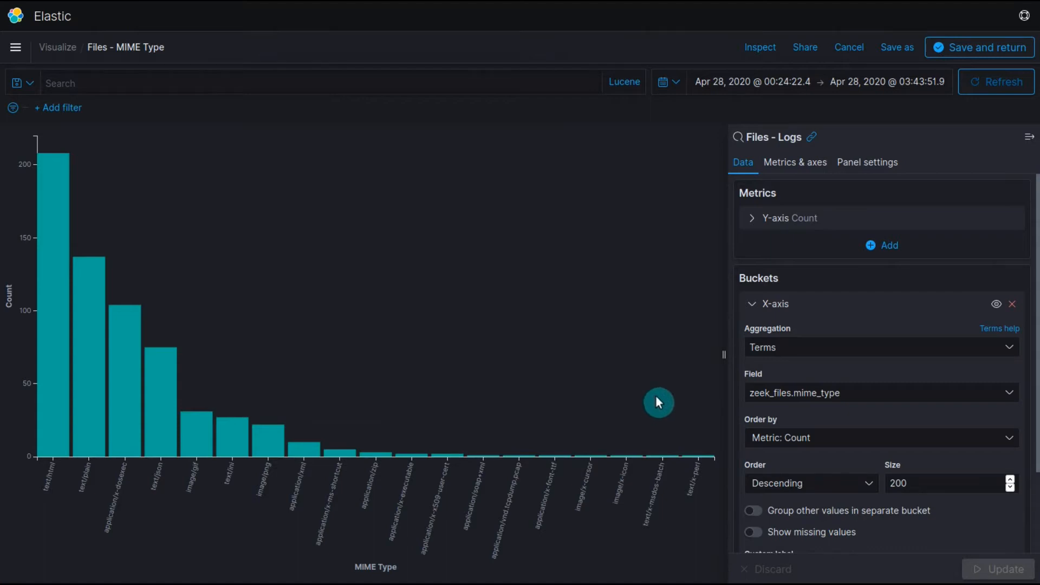
# - Restore the X-axis bucket size to 20 and update the MIME Type chart
pyautogui.doubleClick(896, 483)
pyautogui.write('20')
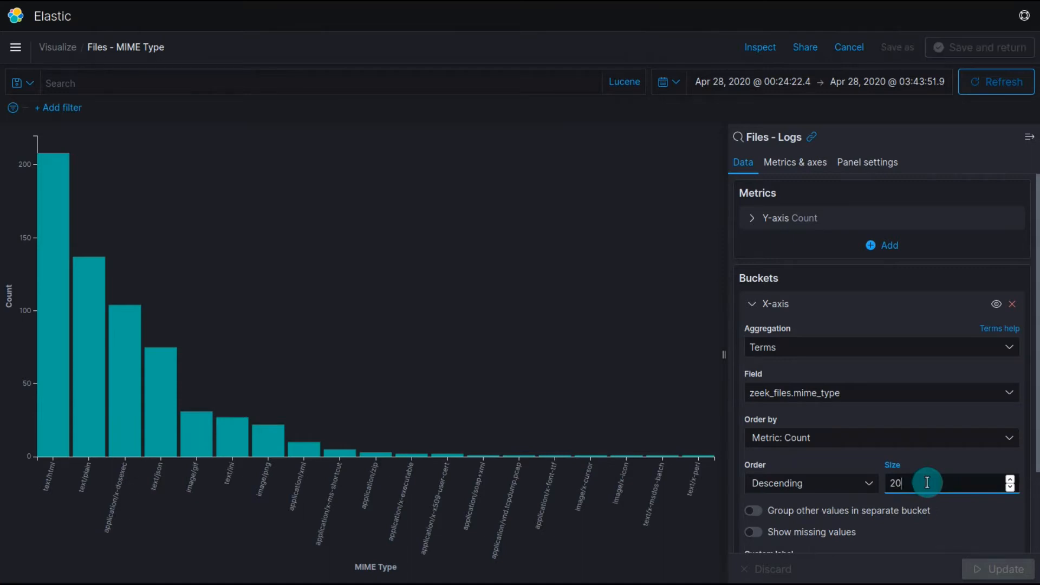
pyautogui.click(986, 568)
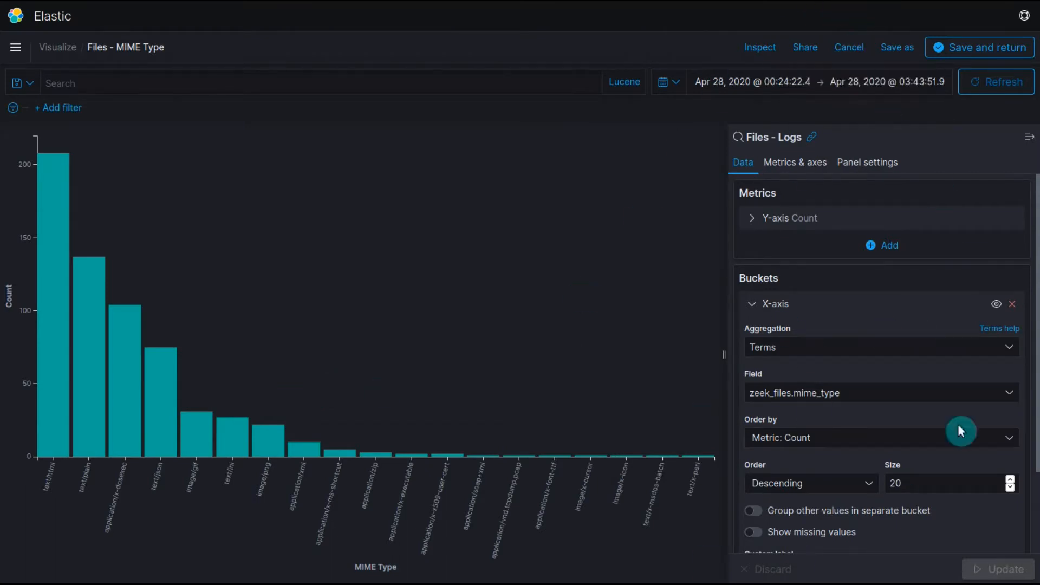
# - Leave the visualization editor without saving and discard the changes to the Files dashboard
pyautogui.click(849, 54)
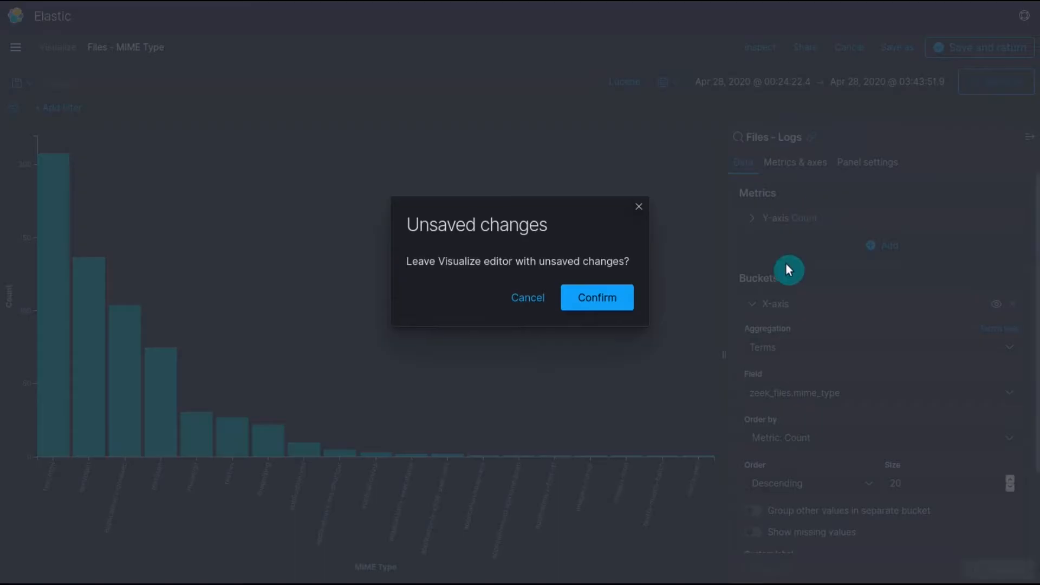
pyautogui.click(593, 302)
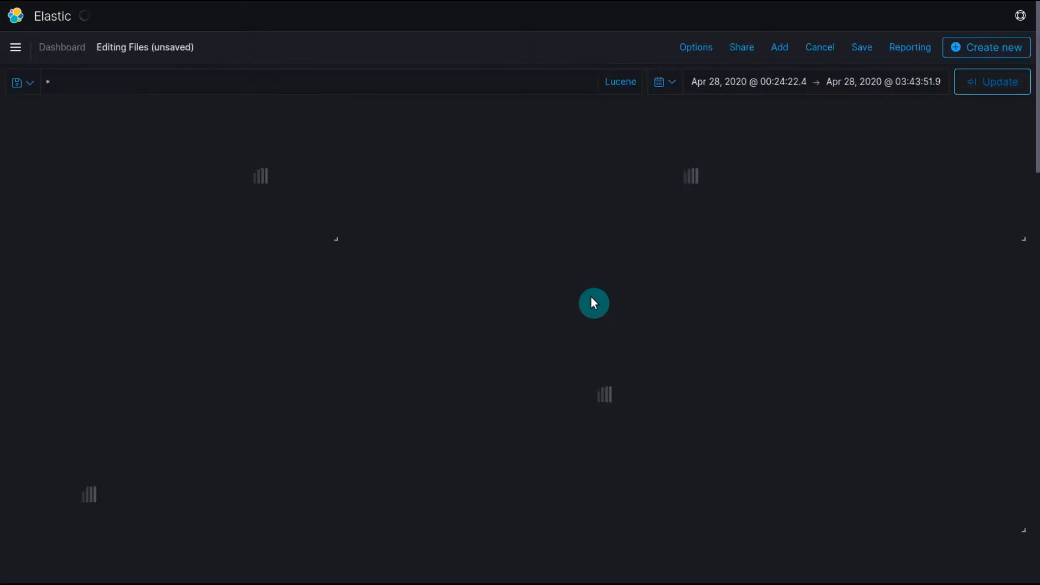
pyautogui.click(826, 47)
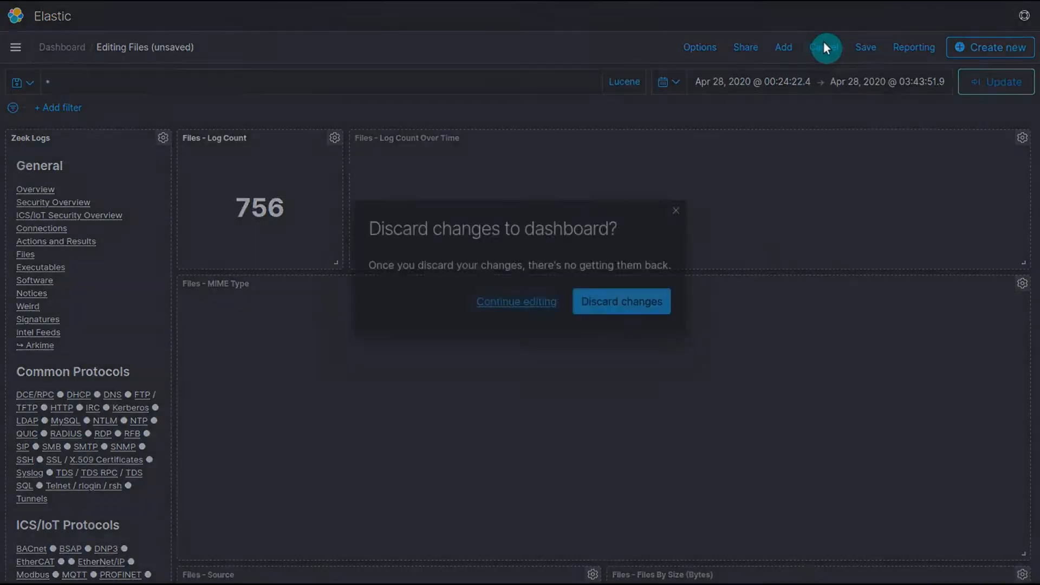
pyautogui.click(638, 301)
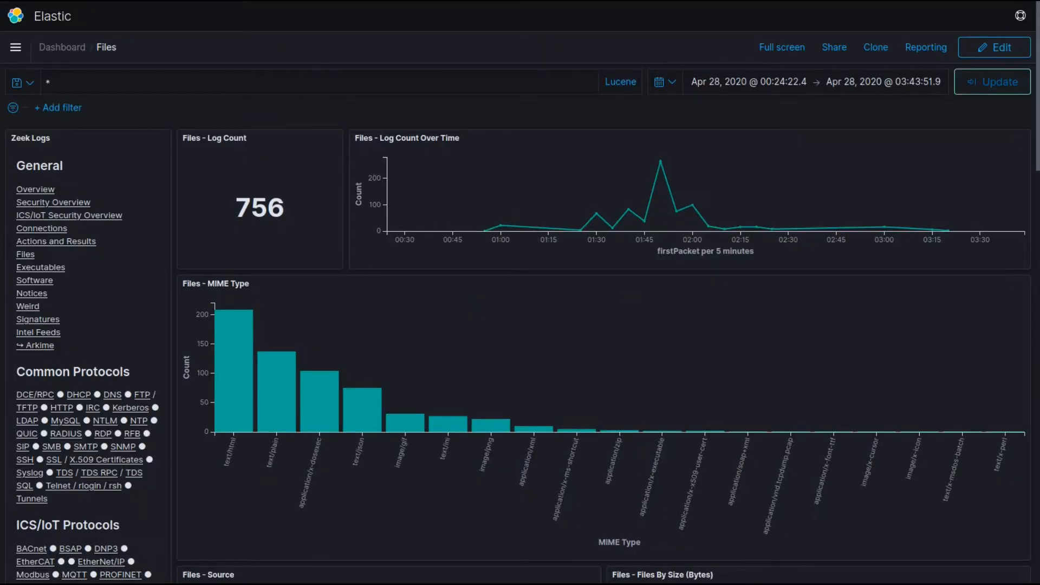
# - Review the file sources on the Files dashboard and open the SMB protocol dashboard
pyautogui.scroll(-5, 671, 386)
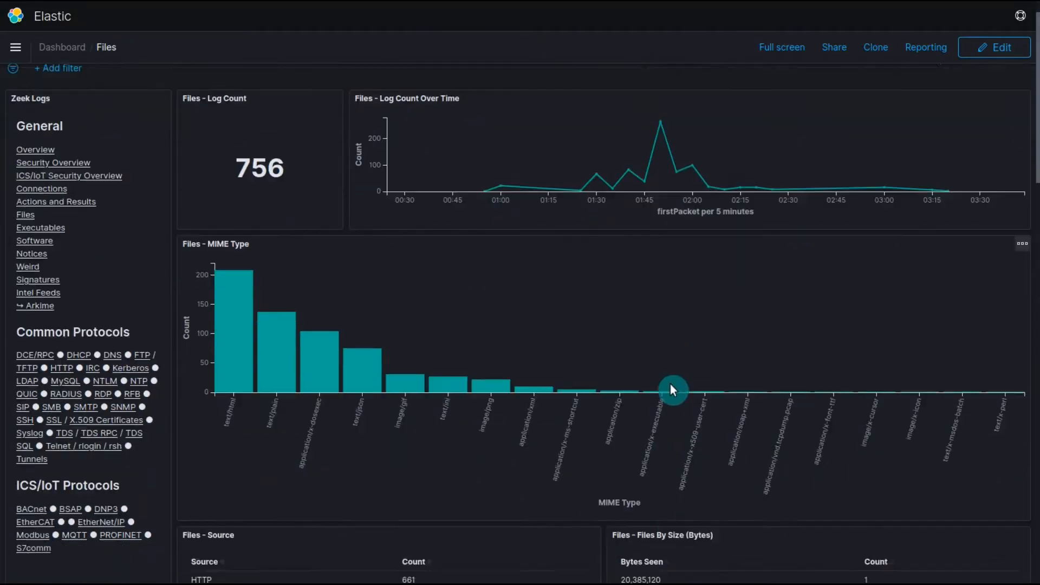
pyautogui.scroll(-1, 671, 390)
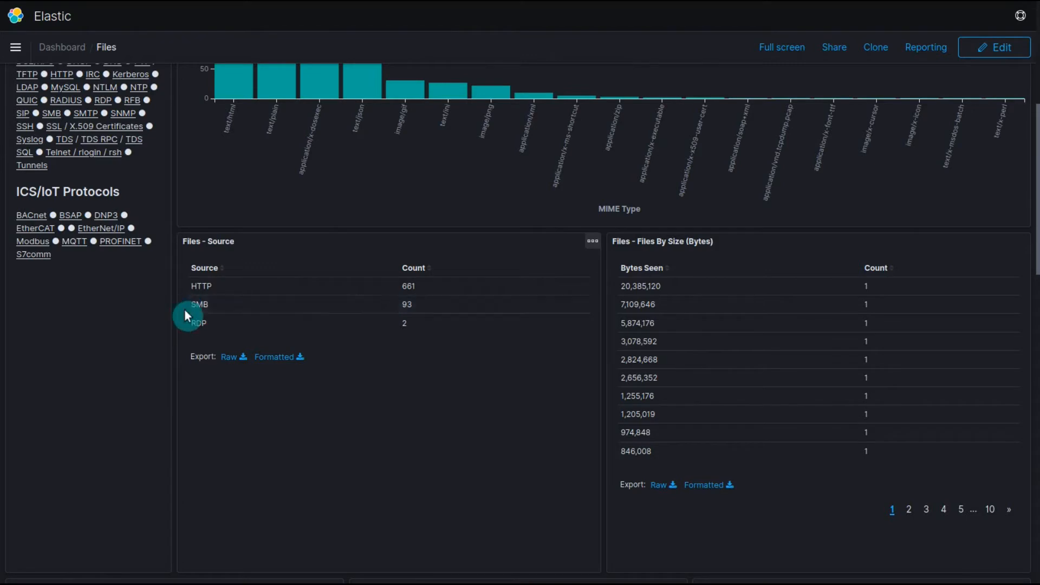
pyautogui.scroll(8, 346, 341)
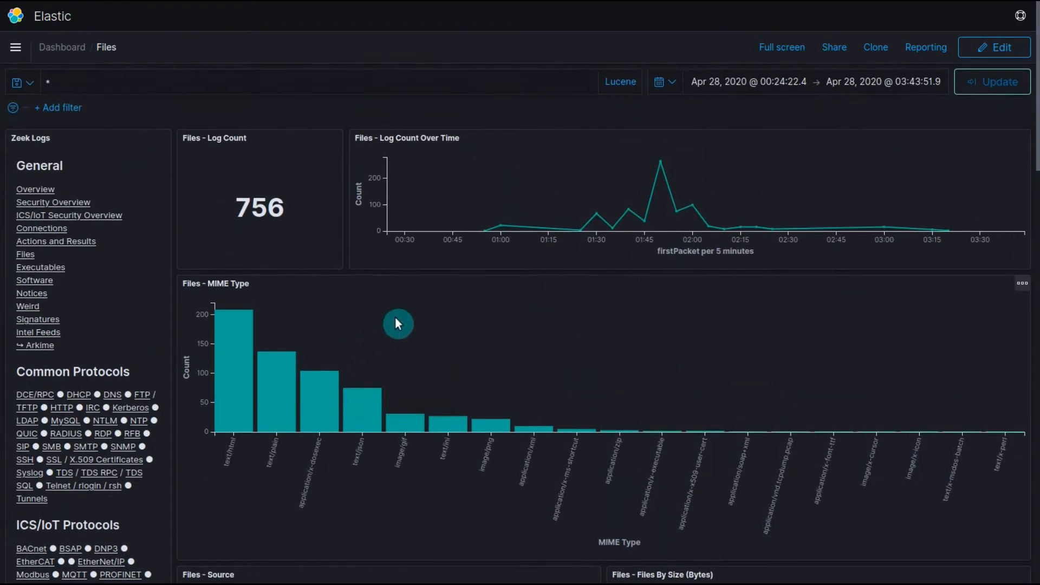
pyautogui.click(52, 448)
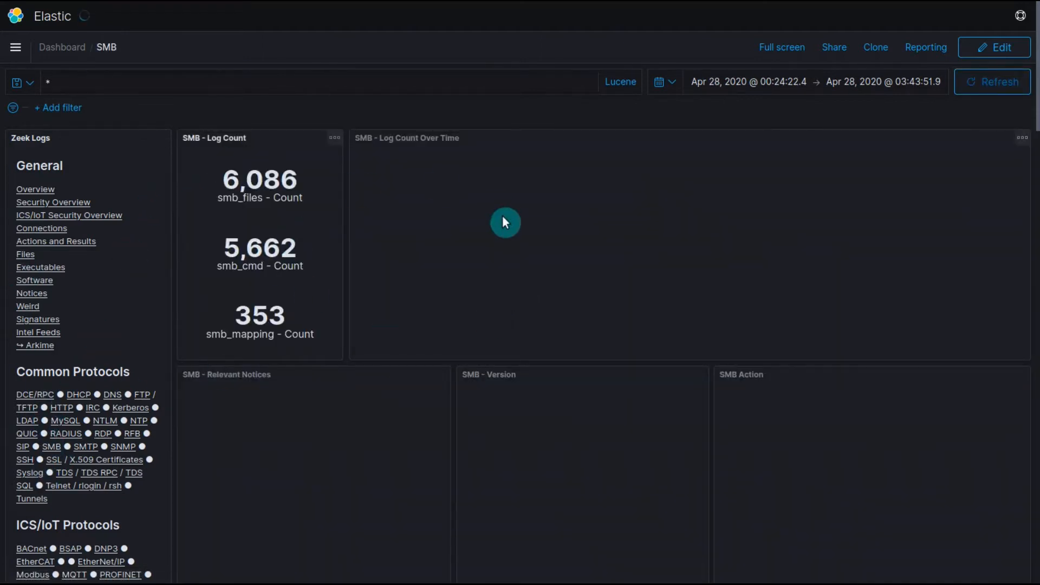
# - Look over the SMB dashboard panels and examine the File Name table's entries through page 6
pyautogui.scroll(-1, 504, 217)
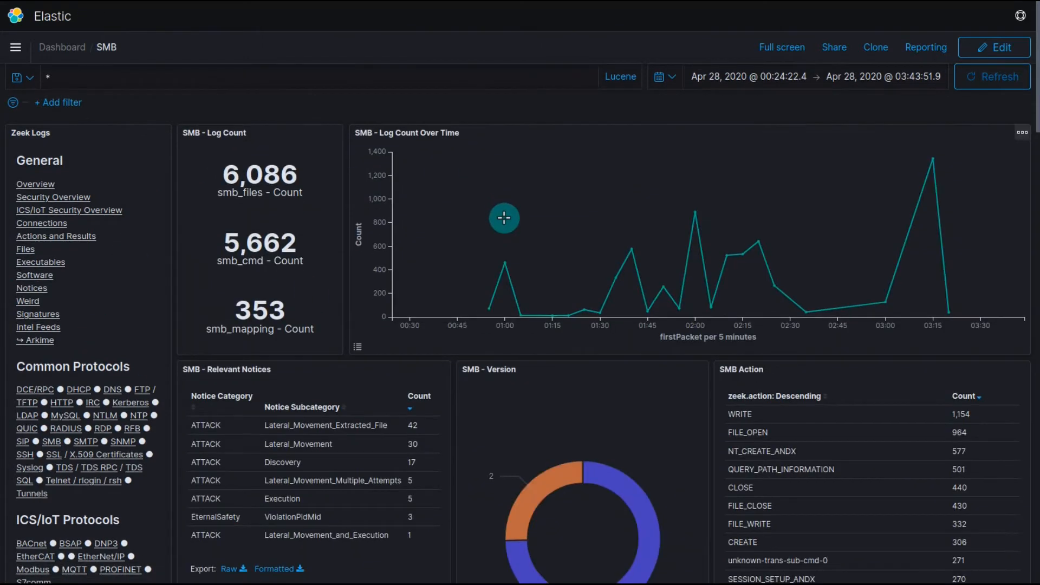
pyautogui.scroll(-9, 504, 218)
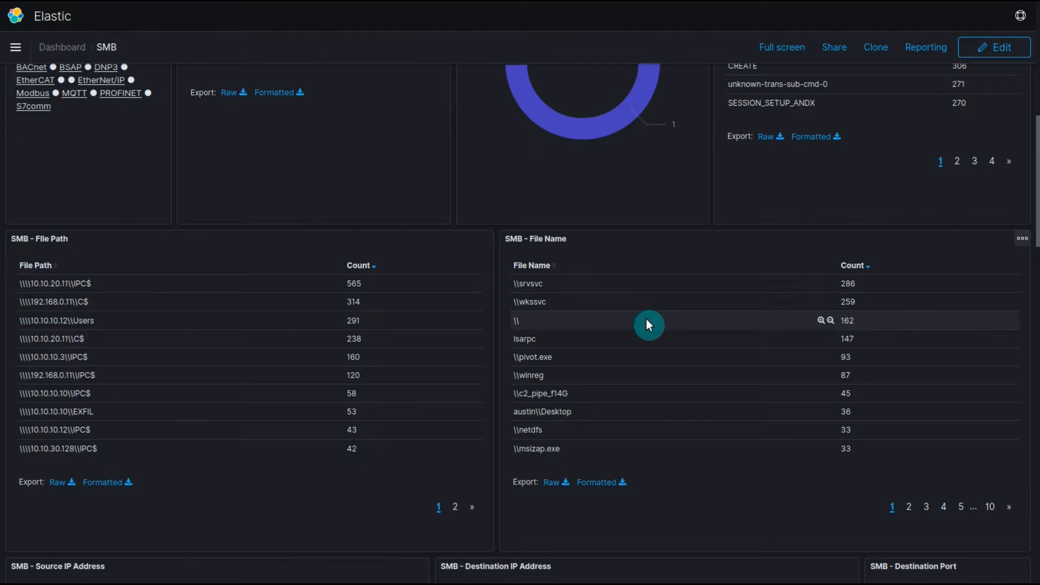
pyautogui.scroll(-1, 648, 324)
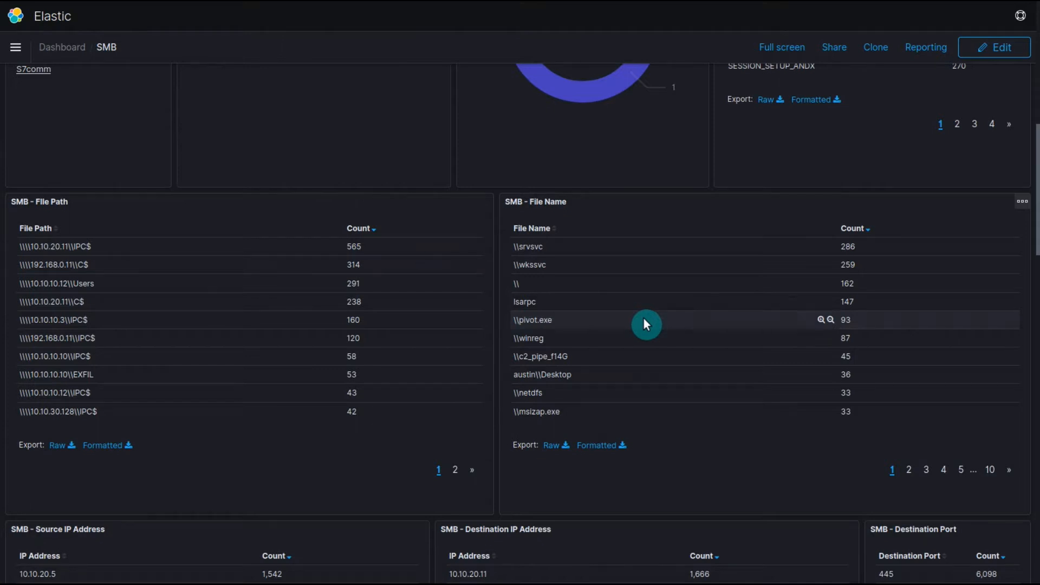
pyautogui.click(904, 469)
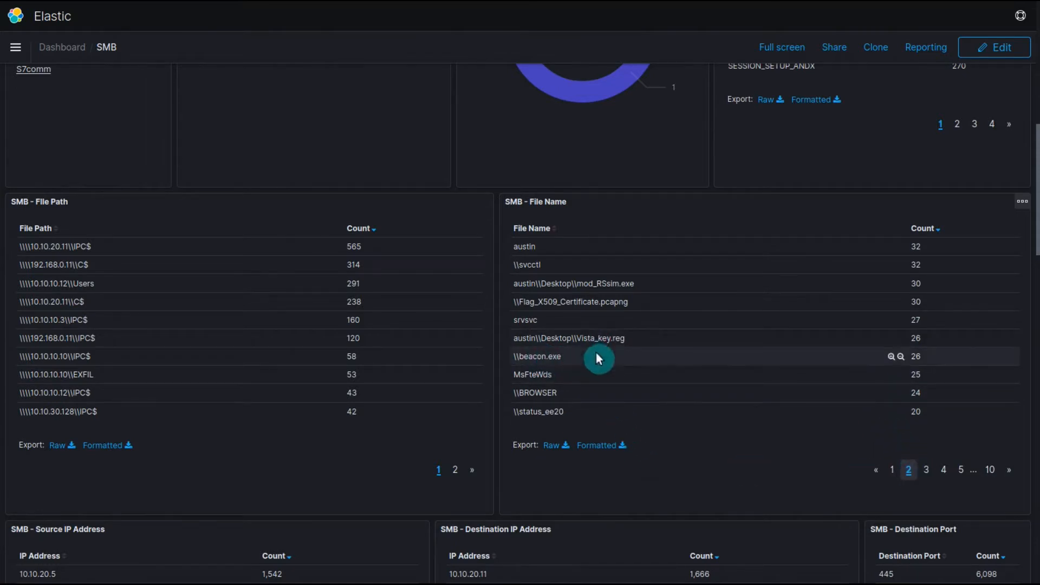
pyautogui.click(925, 471)
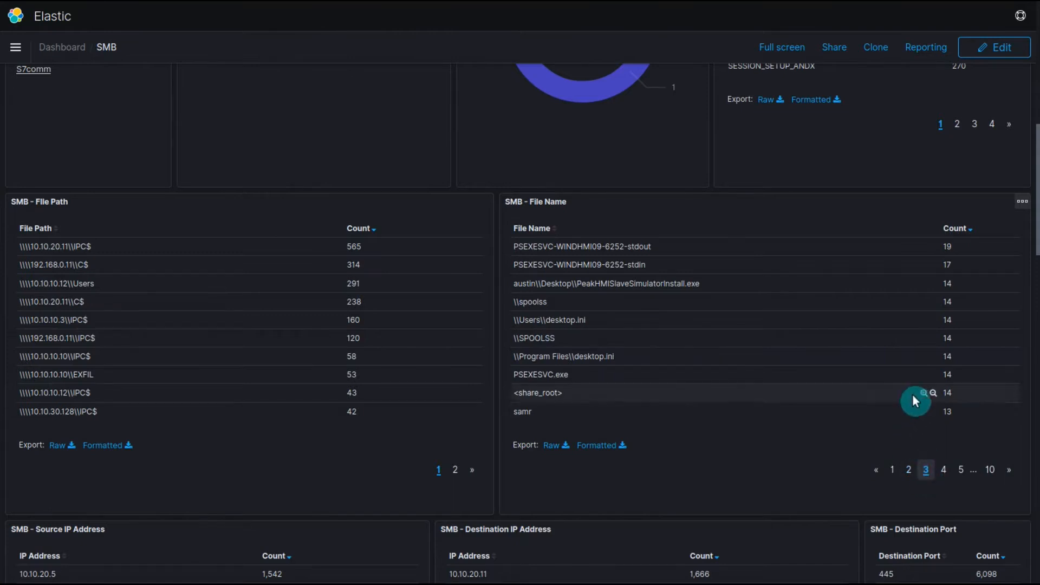
pyautogui.click(940, 479)
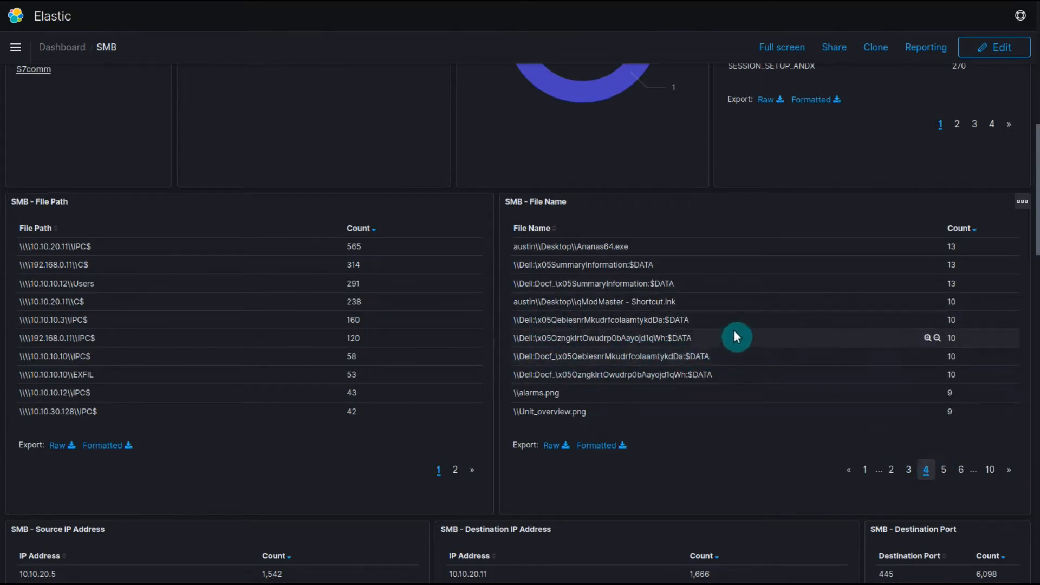
pyautogui.click(962, 472)
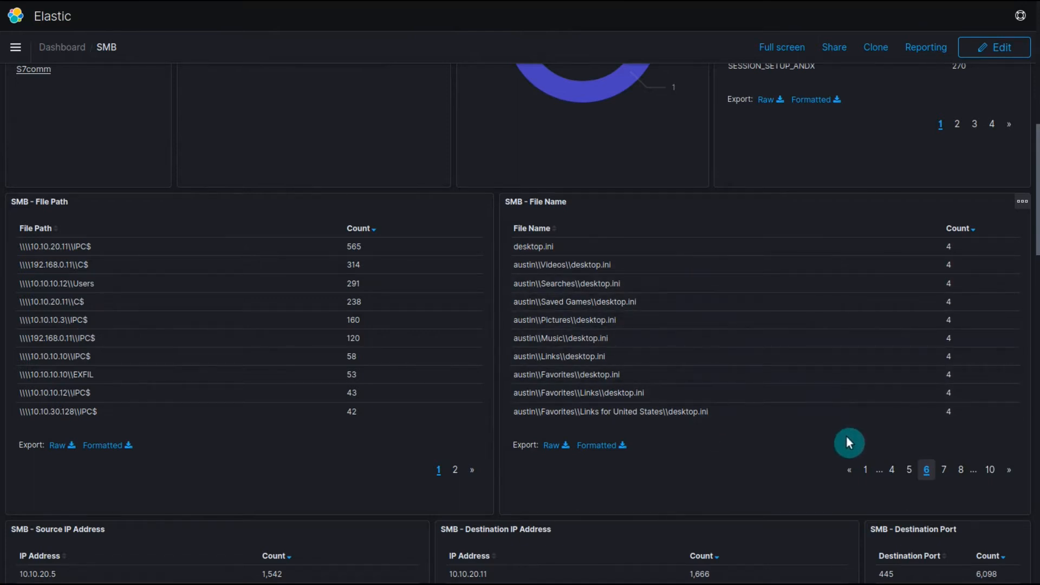
# - Return to the Files dashboard and review which protocols the transferred files came from
pyautogui.scroll(10, 846, 436)
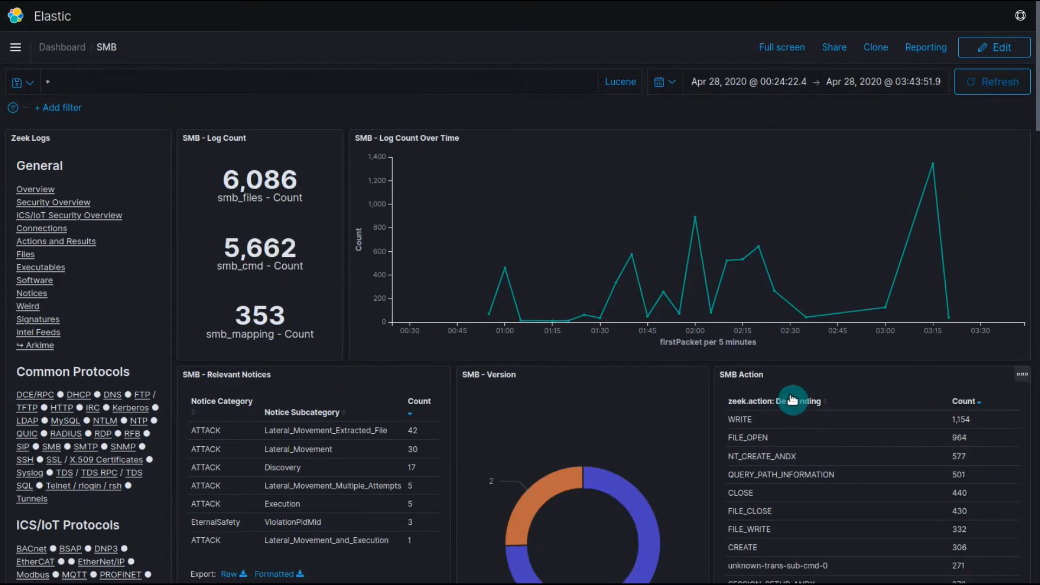
pyautogui.click(26, 255)
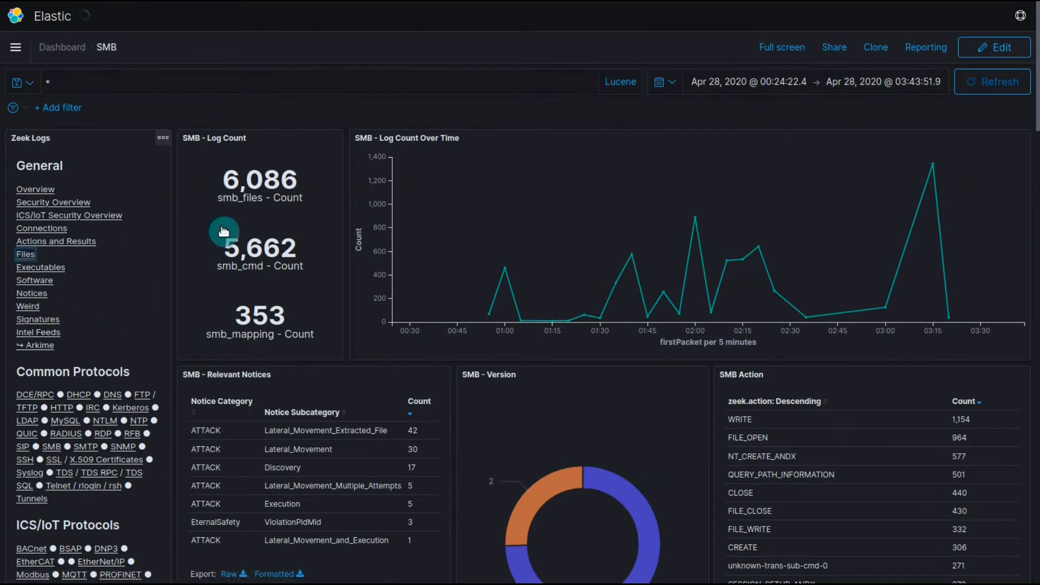
pyautogui.scroll(-6, 515, 390)
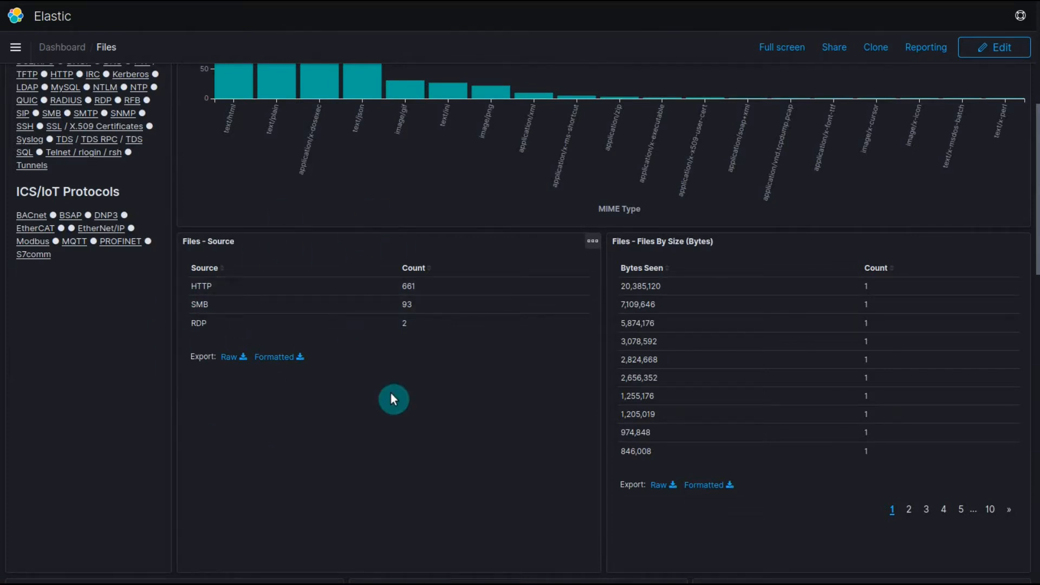
pyautogui.scroll(6, 391, 412)
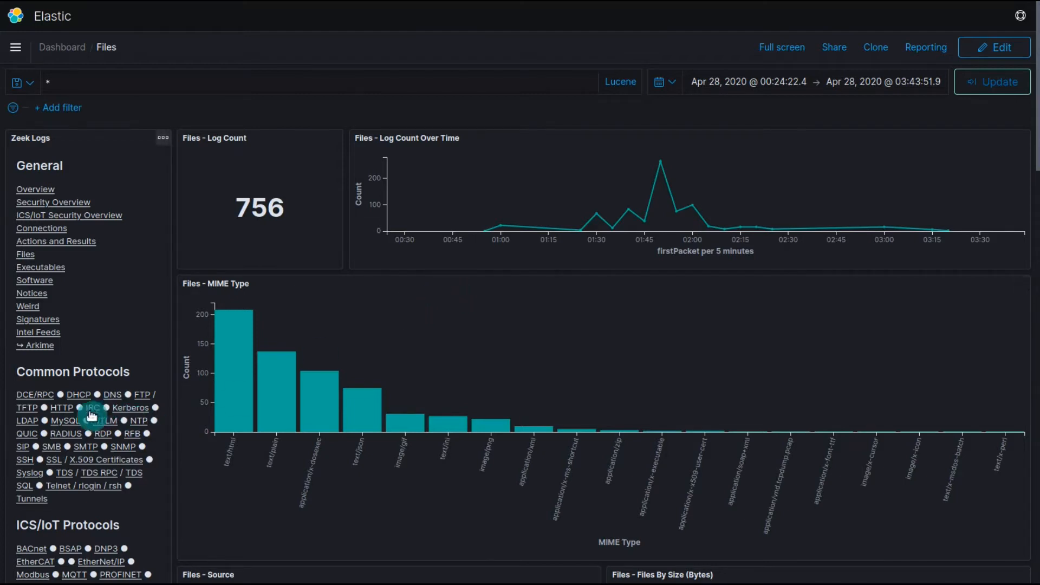
# - Open the HTTP protocol dashboard and look over its panels down to the User Agent table
pyautogui.click(61, 410)
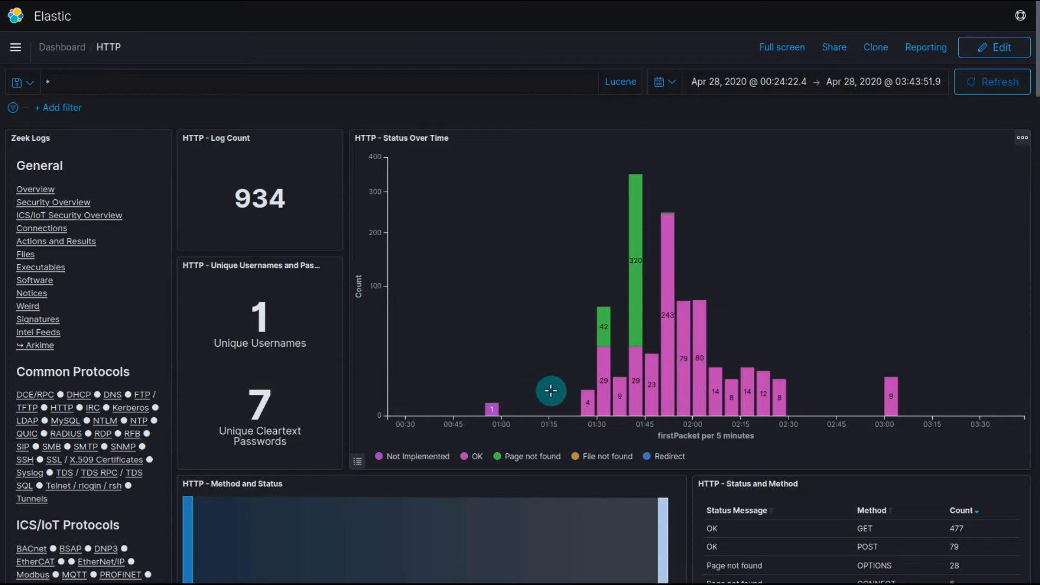
pyautogui.moveTo(597, 398)
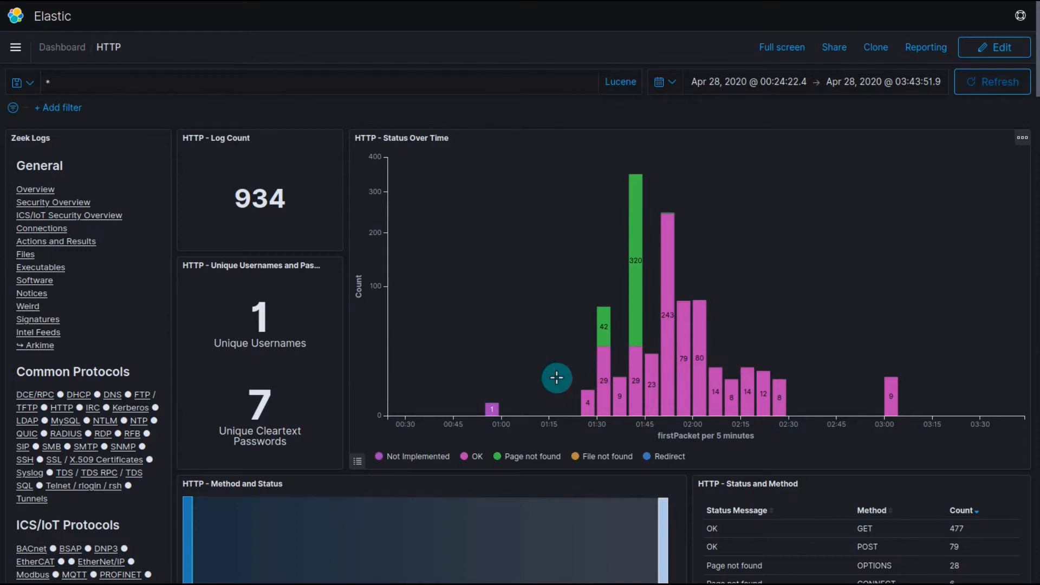
pyautogui.scroll(-1, 555, 349)
pyautogui.scroll(-2, 546, 353)
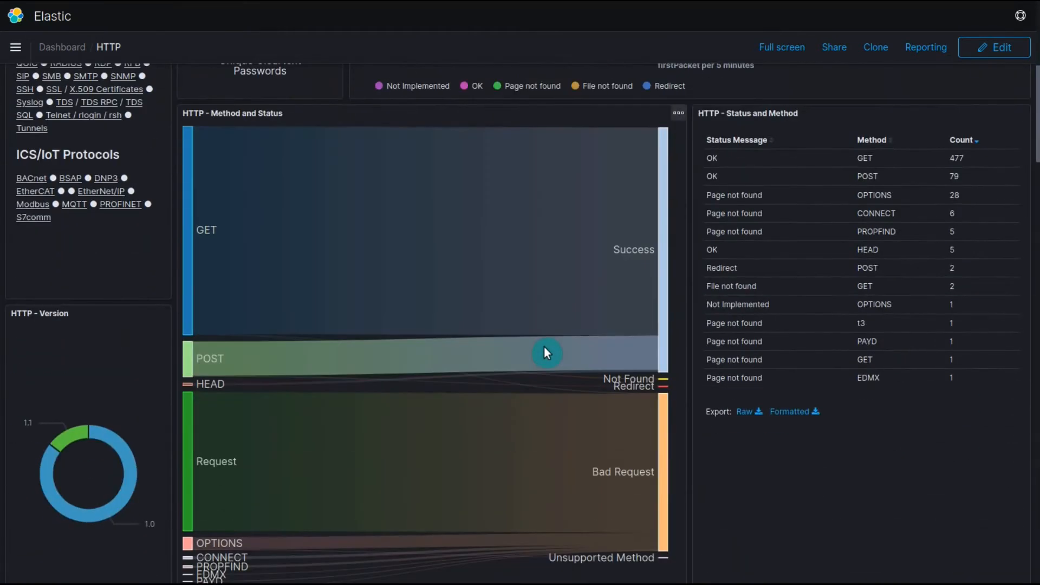
pyautogui.scroll(7, 544, 347)
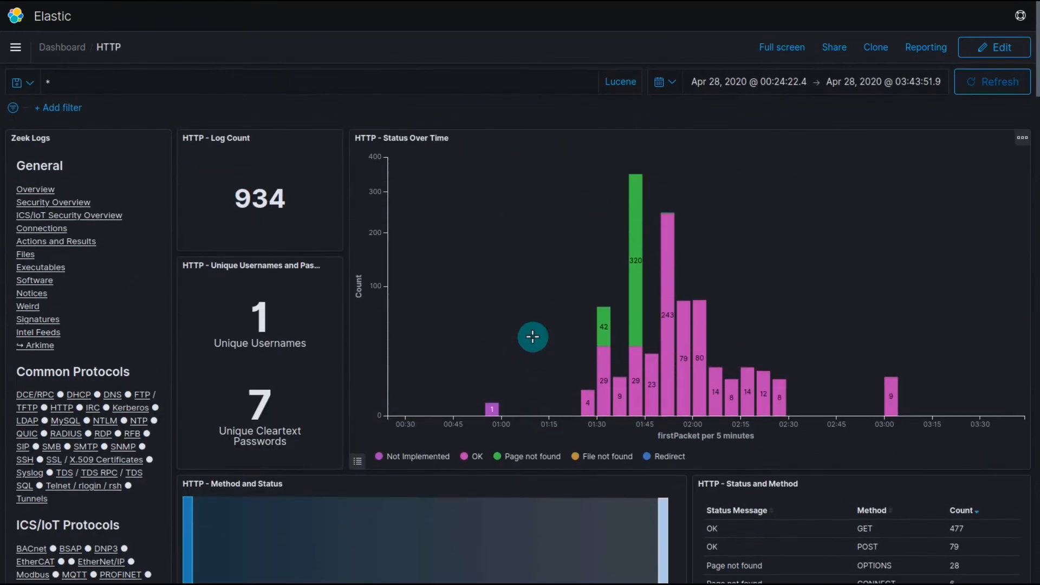
pyautogui.scroll(-10, 533, 335)
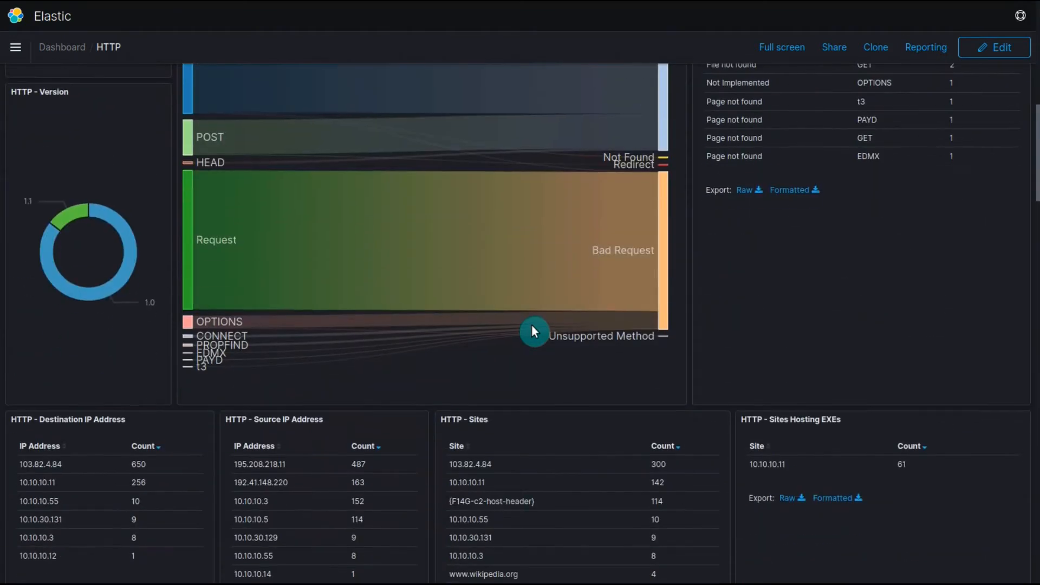
pyautogui.scroll(-1, 531, 320)
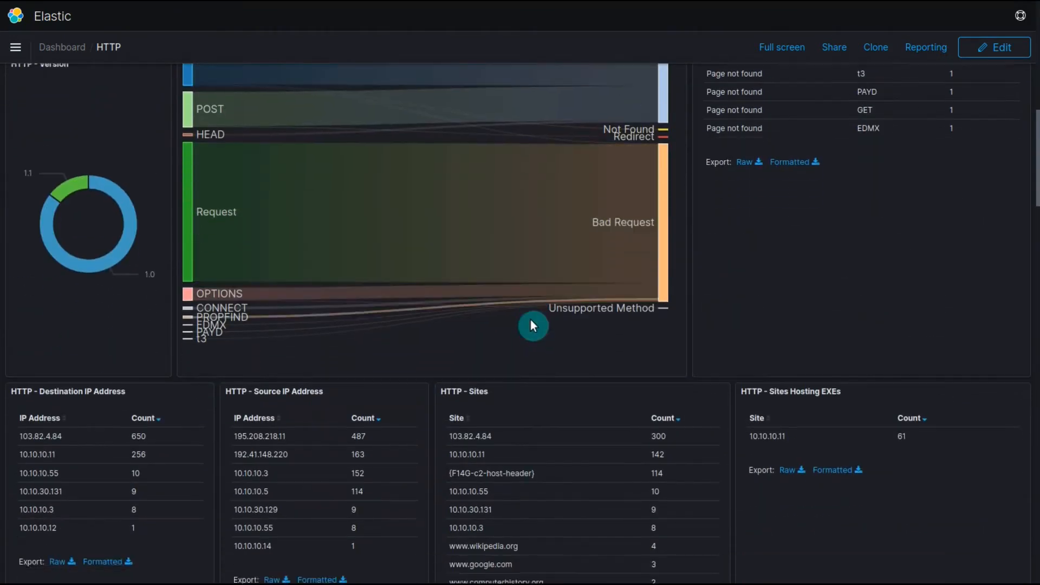
pyautogui.scroll(-13, 531, 320)
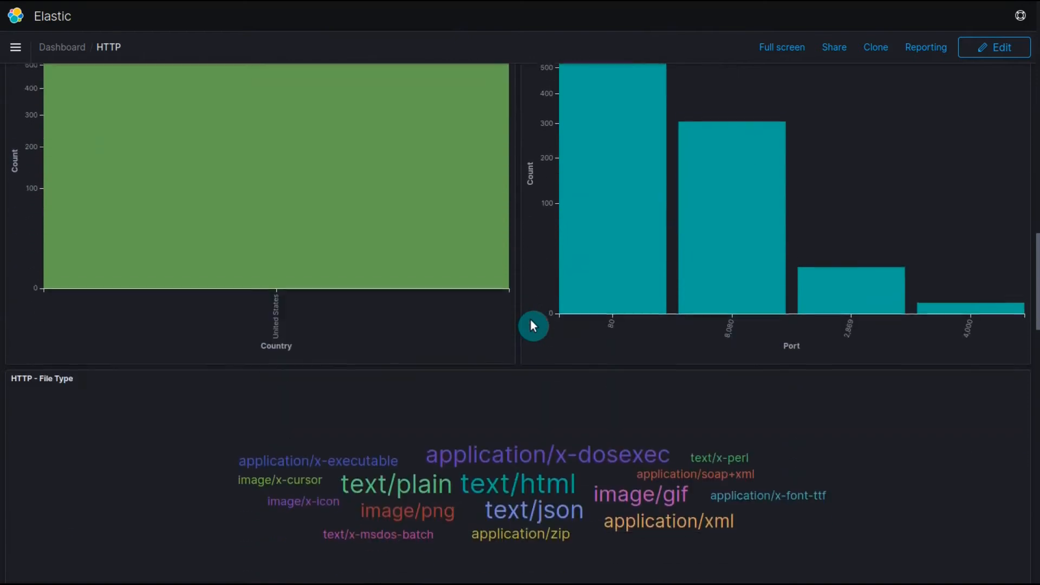
pyautogui.scroll(-12, 531, 324)
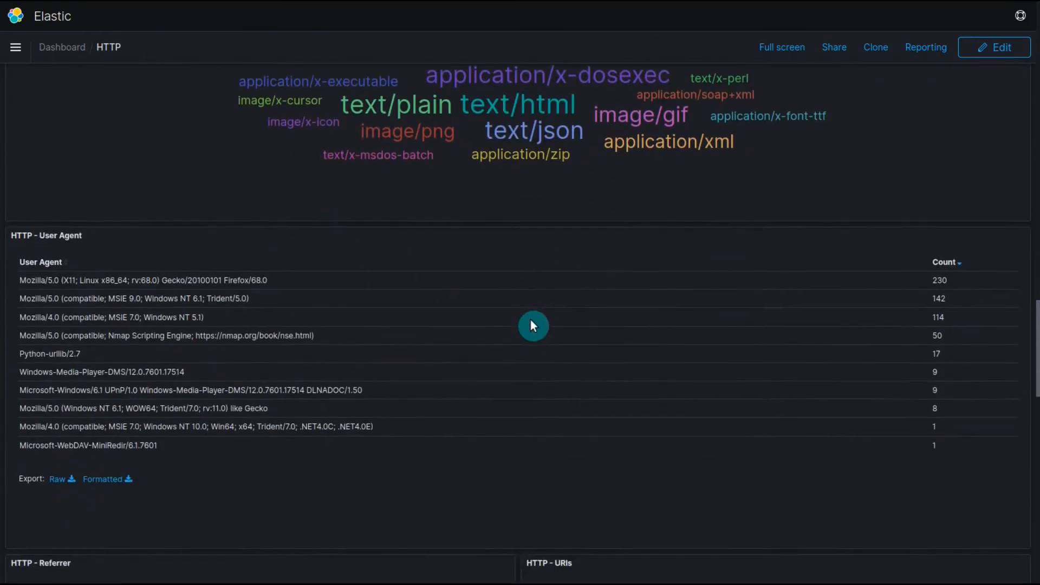
pyautogui.scroll(-2, 531, 325)
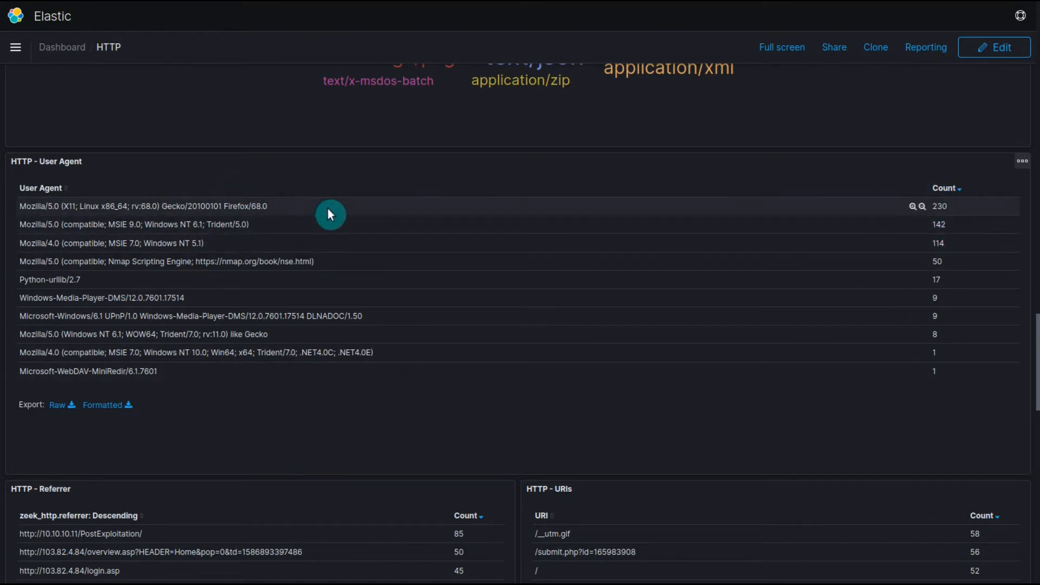
# - Sort the User Agent table by ascending count and highlight the Python-urllib/2.7 and Nmap Scripting Engine entries
pyautogui.click(995, 187)
pyautogui.click(946, 189)
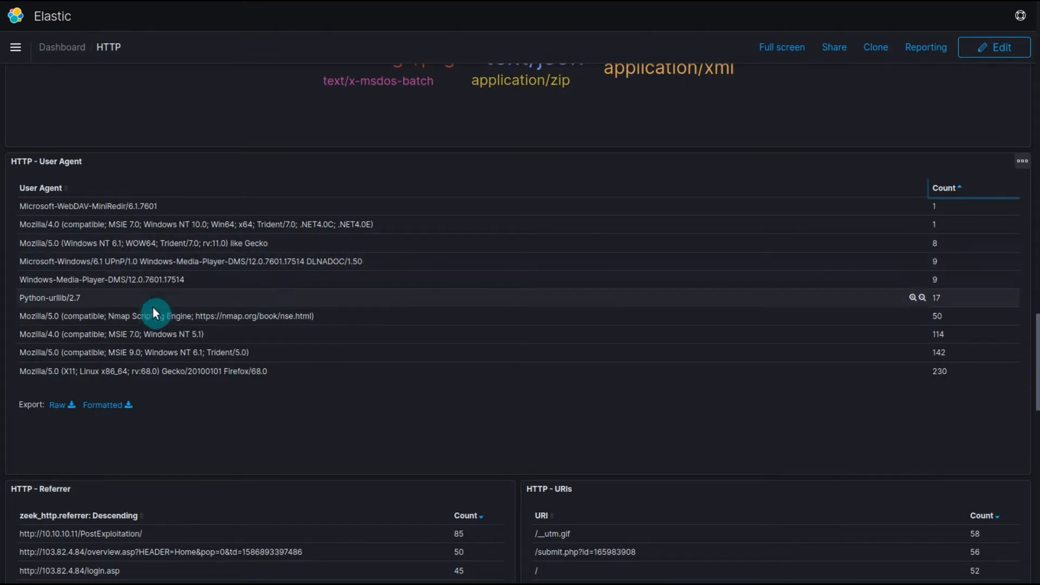
pyautogui.moveTo(148, 297); pyautogui.dragTo(18, 298)
pyautogui.click(95, 298)
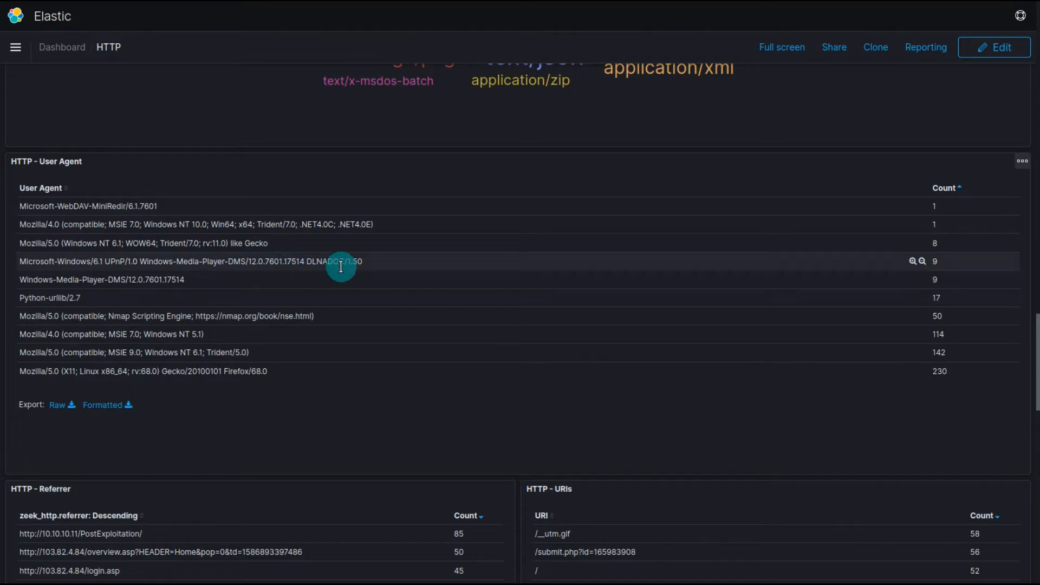
pyautogui.moveTo(320, 316); pyautogui.dragTo(12, 301)
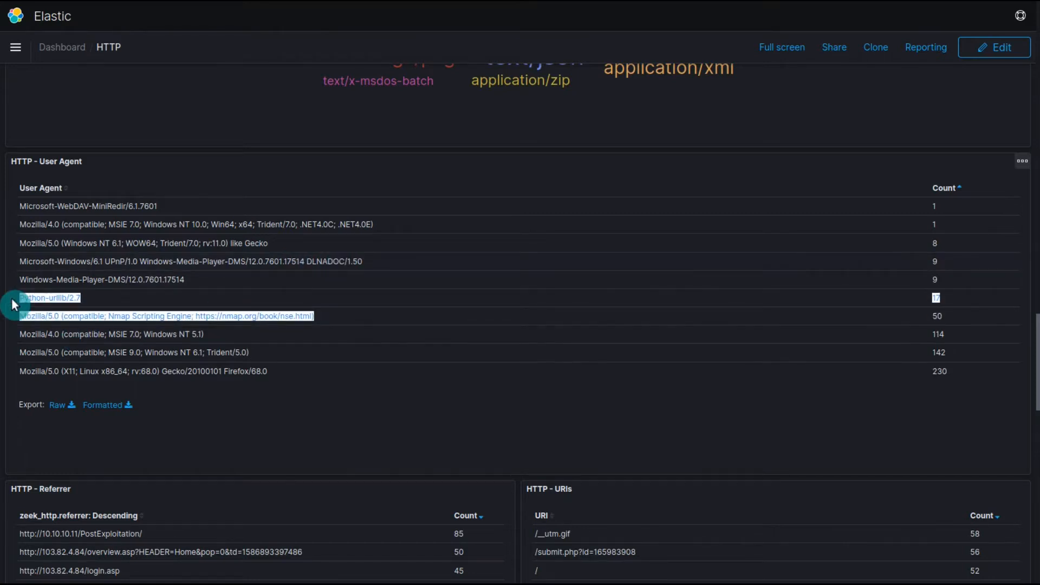
pyautogui.click(151, 291)
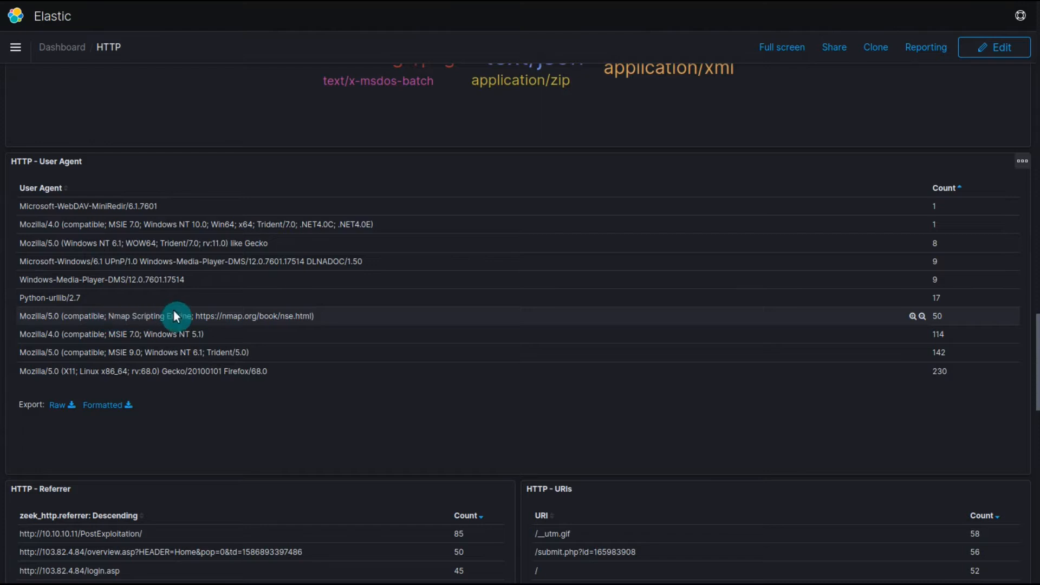
# - Examine the Nmap Scripting Engine text and its URL in the user agent entry
pyautogui.moveTo(109, 316); pyautogui.dragTo(182, 314)
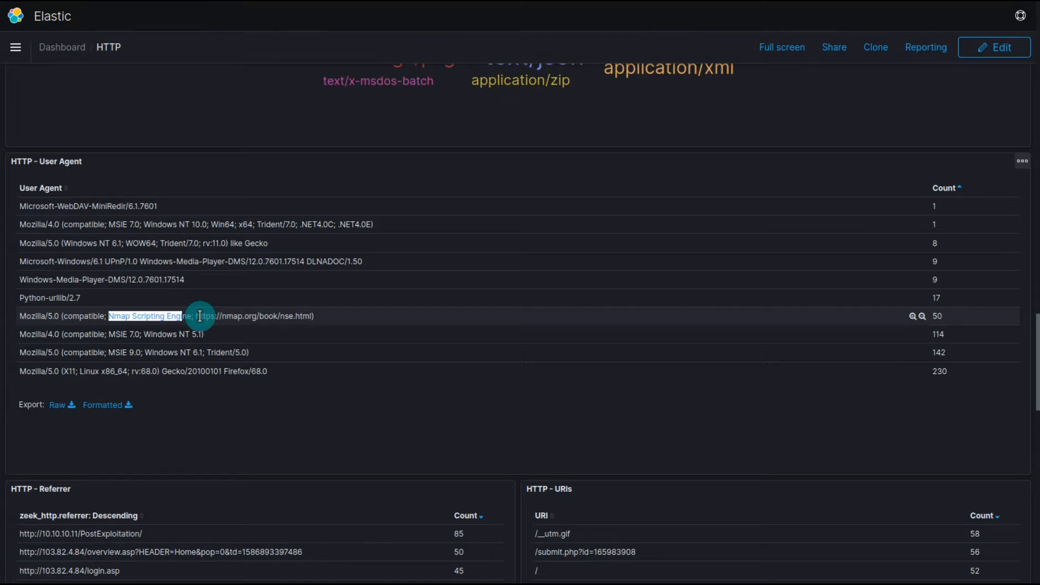
pyautogui.moveTo(200, 316); pyautogui.dragTo(210, 316)
pyautogui.tripleClick(311, 317)
pyautogui.click(370, 317)
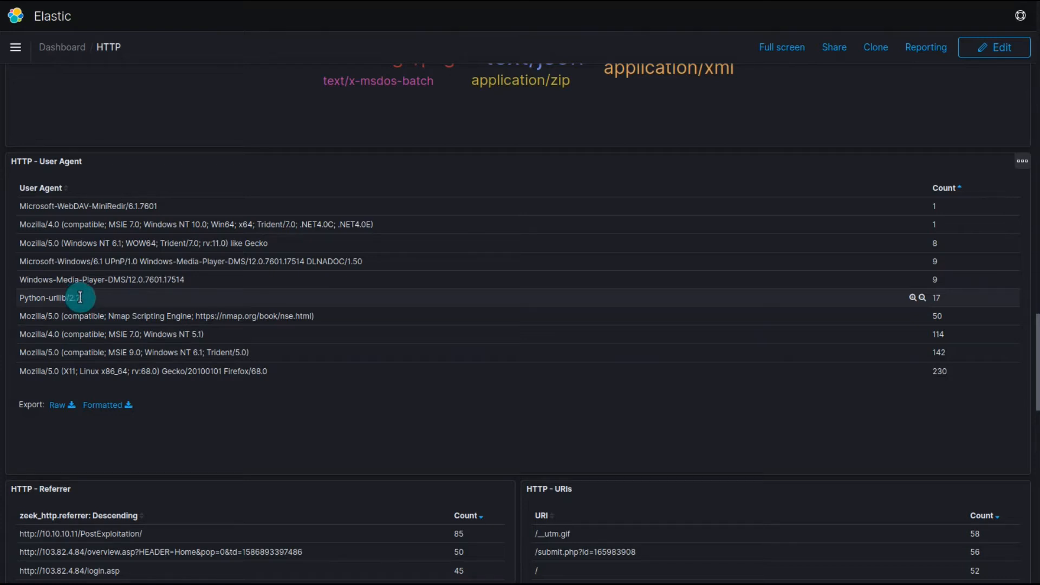
# - Filter the HTTP dashboard to the Python-urllib/2.7 user agent and check the applied filter
pyautogui.scroll(7, 221, 372)
pyautogui.scroll(-6, 206, 390)
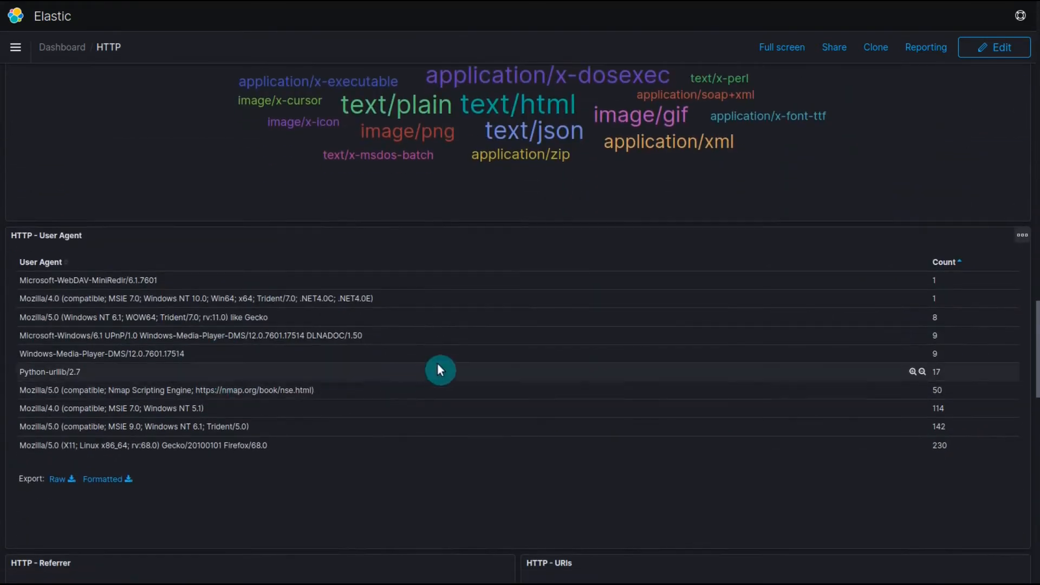
pyautogui.click(915, 369)
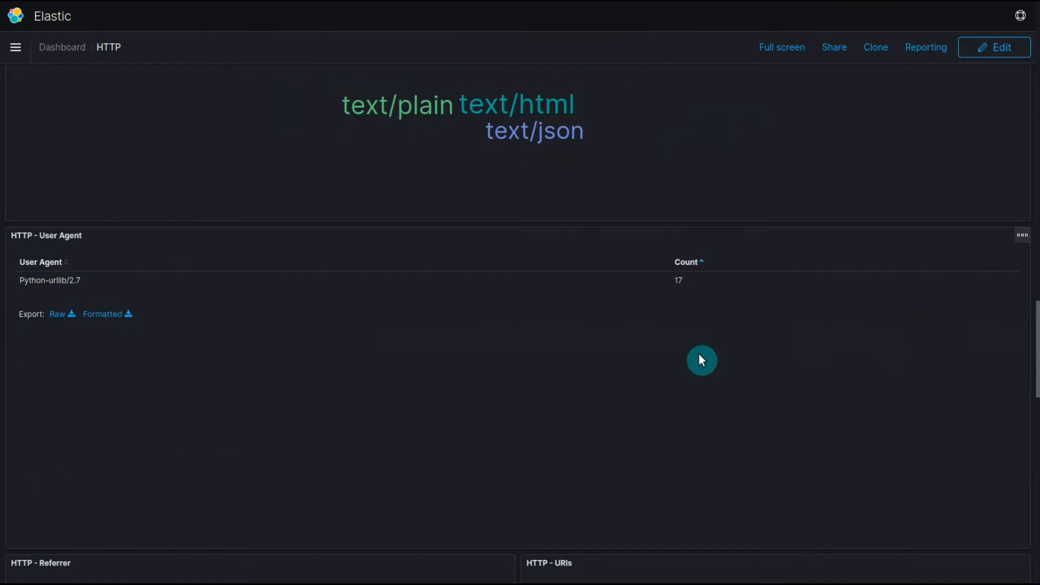
pyautogui.scroll(5, 688, 363)
pyautogui.scroll(-3, 681, 374)
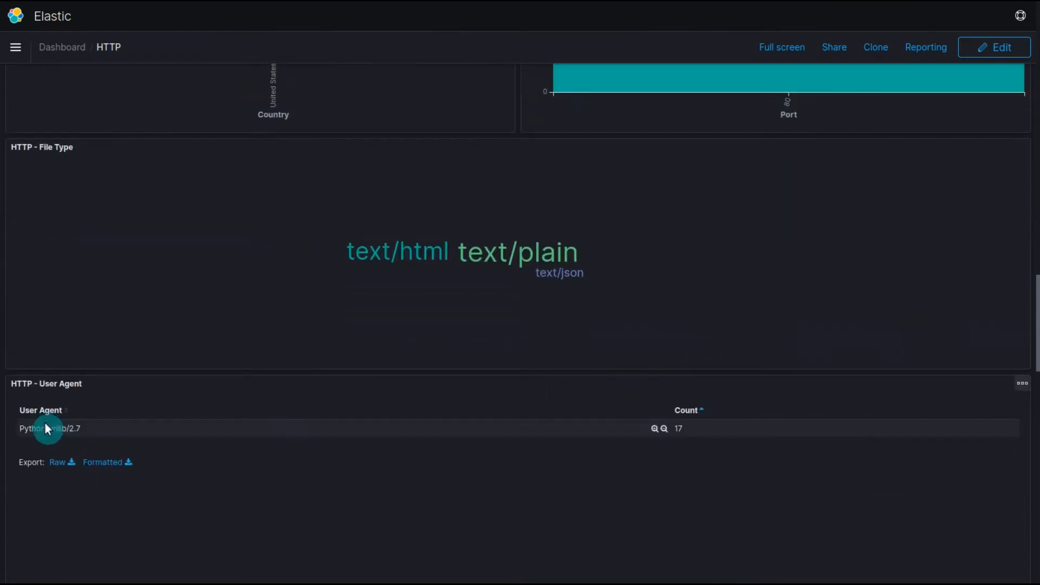
pyautogui.scroll(10, 160, 486)
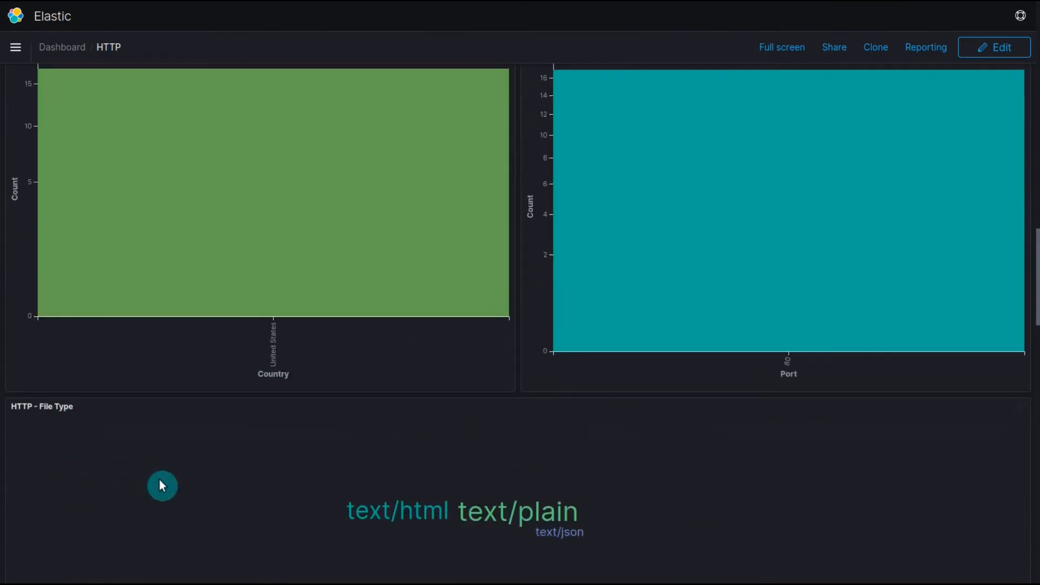
pyautogui.scroll(13, 164, 485)
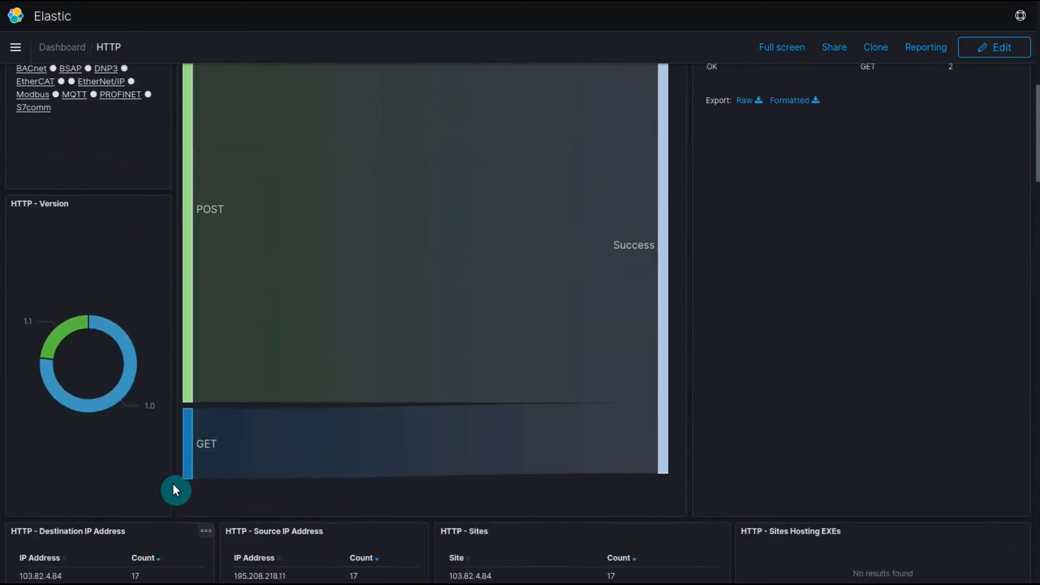
pyautogui.scroll(4, 175, 490)
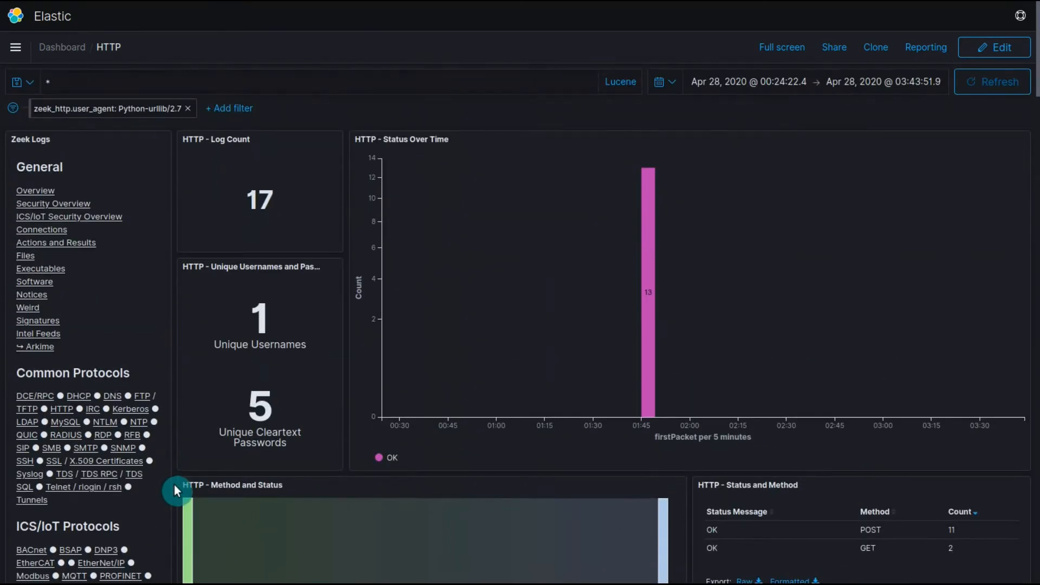
# - Examine the filtered HTTP traffic's source and destination IP addresses, sites, destination country and port
pyautogui.scroll(-1, 174, 491)
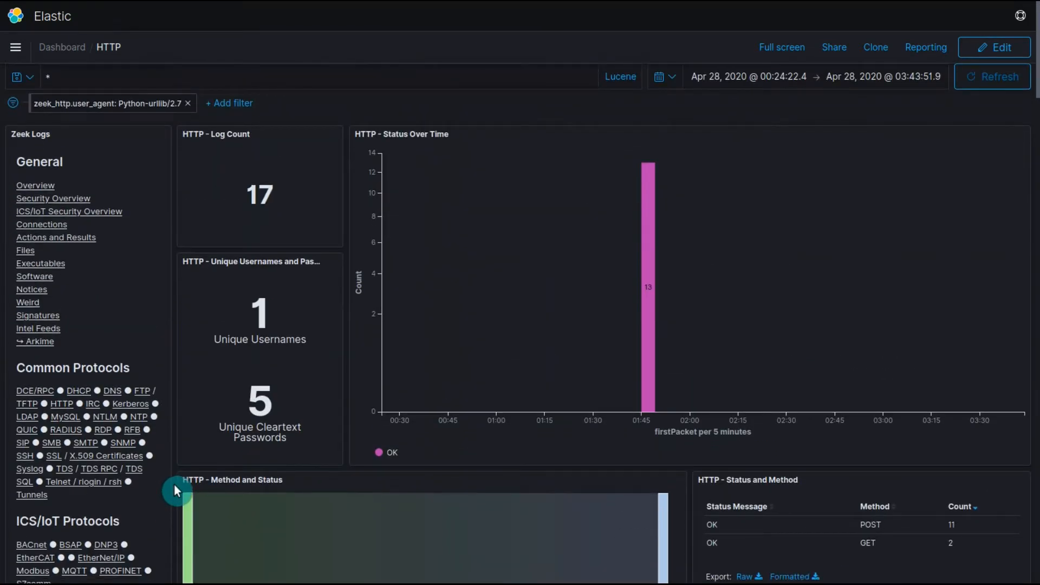
pyautogui.scroll(-6, 175, 487)
pyautogui.scroll(-6, 176, 490)
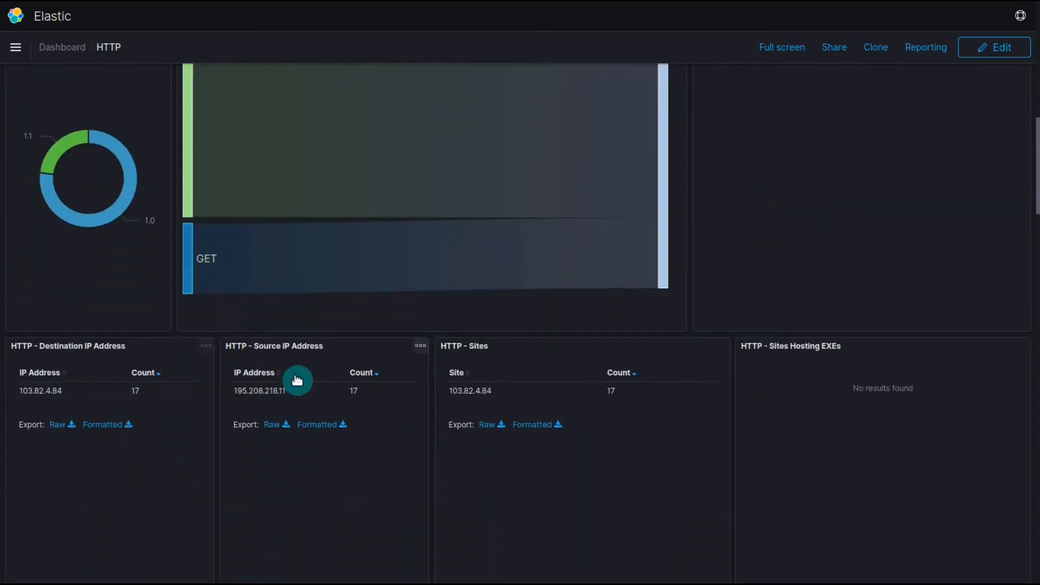
pyautogui.moveTo(297, 391)
pyautogui.scroll(-8, 385, 415)
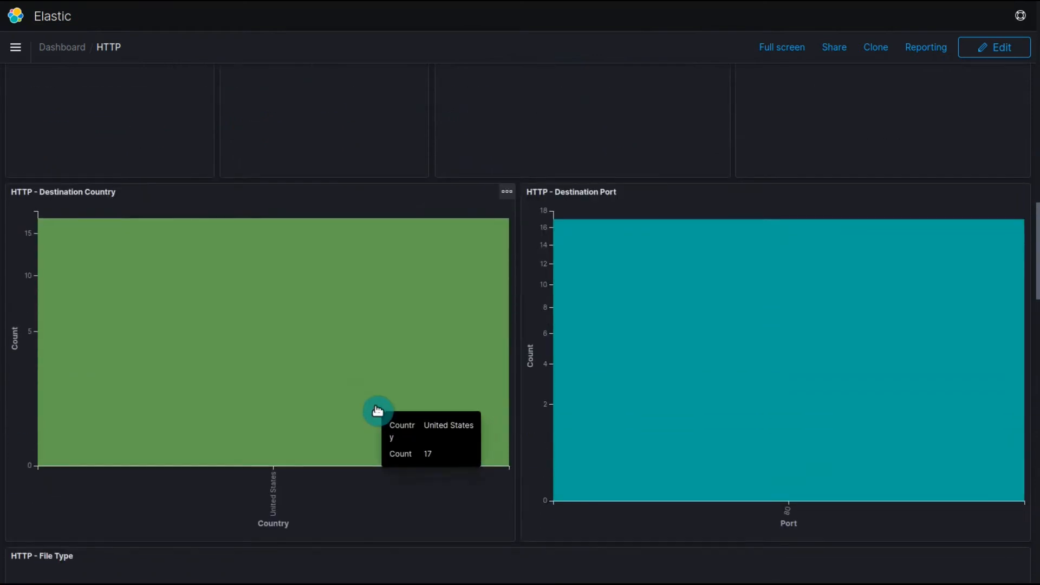
# - Examine the URIs and HTTP log entries associated with the Python-urllib/2.7 user agent
pyautogui.scroll(-15, 378, 412)
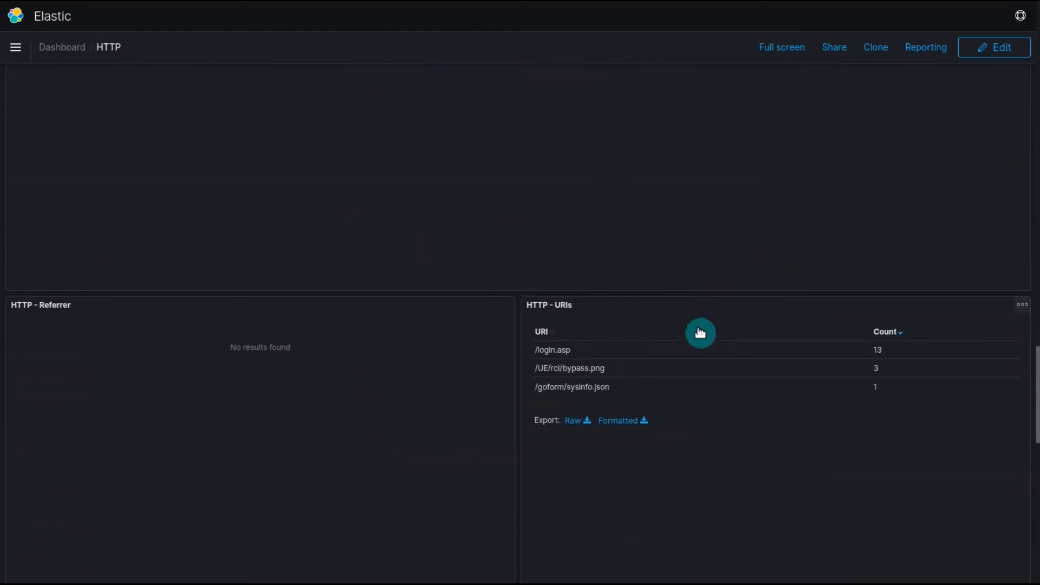
pyautogui.scroll(3, 700, 333)
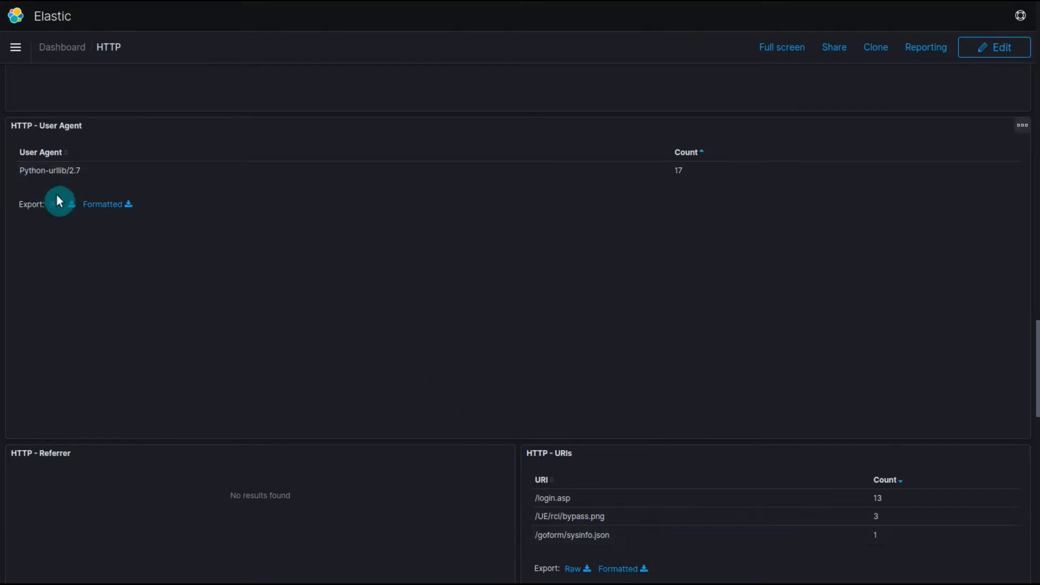
pyautogui.scroll(-2, 487, 439)
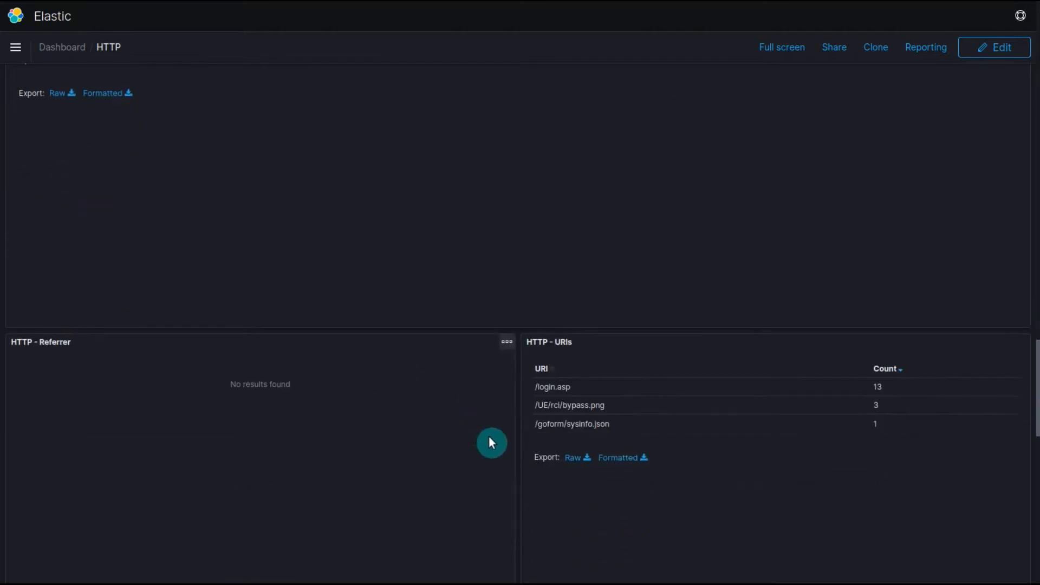
pyautogui.scroll(-5, 577, 359)
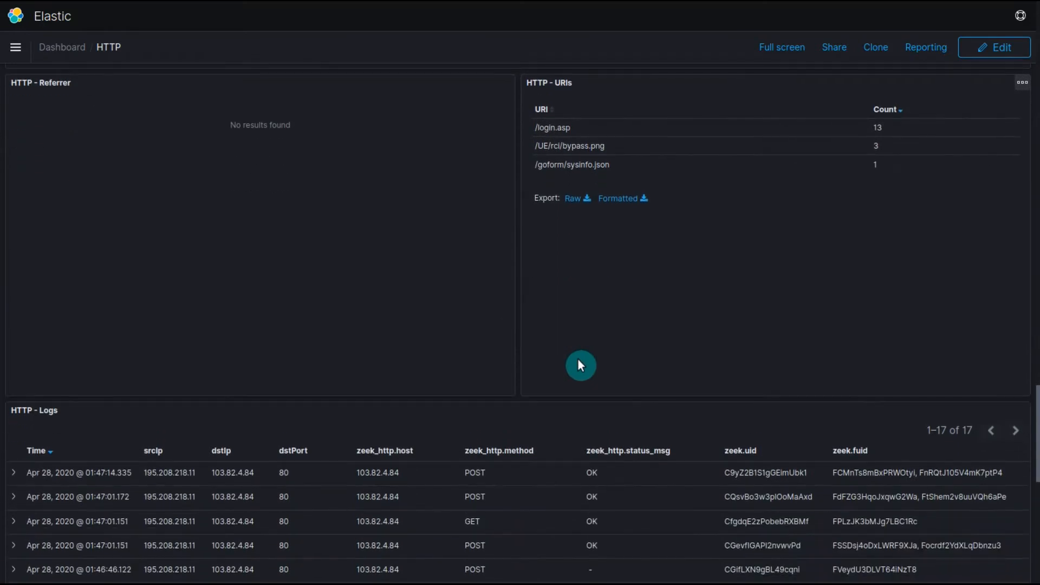
pyautogui.scroll(5, 593, 363)
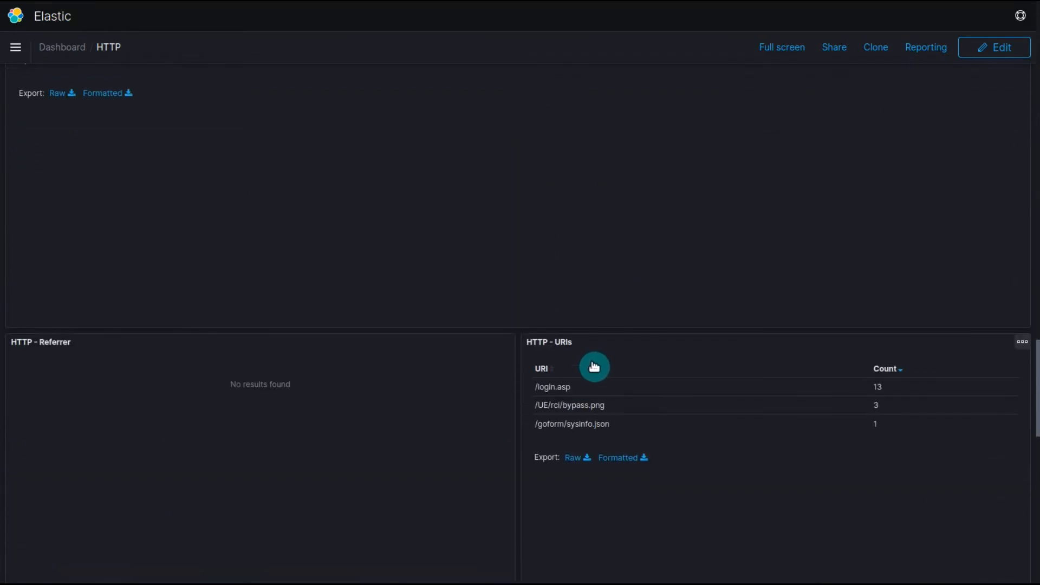
pyautogui.scroll(4, 599, 396)
pyautogui.scroll(-4, 593, 395)
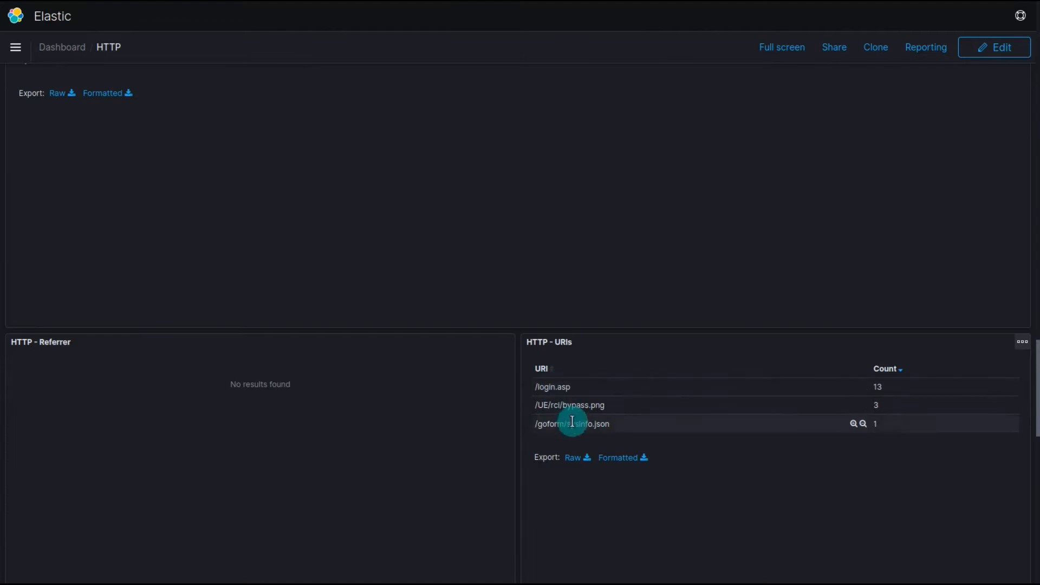
pyautogui.scroll(5, 606, 442)
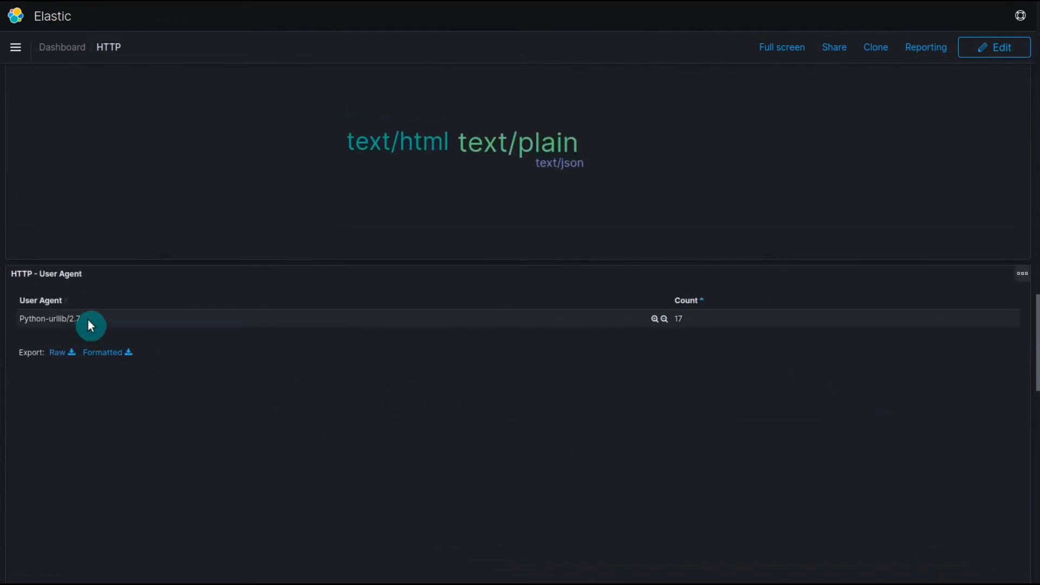
# - Remove the Python-urllib/2.7 user agent filter from the HTTP dashboard
pyautogui.moveTo(88, 320); pyautogui.dragTo(27, 320)
pyautogui.scroll(20, 278, 281)
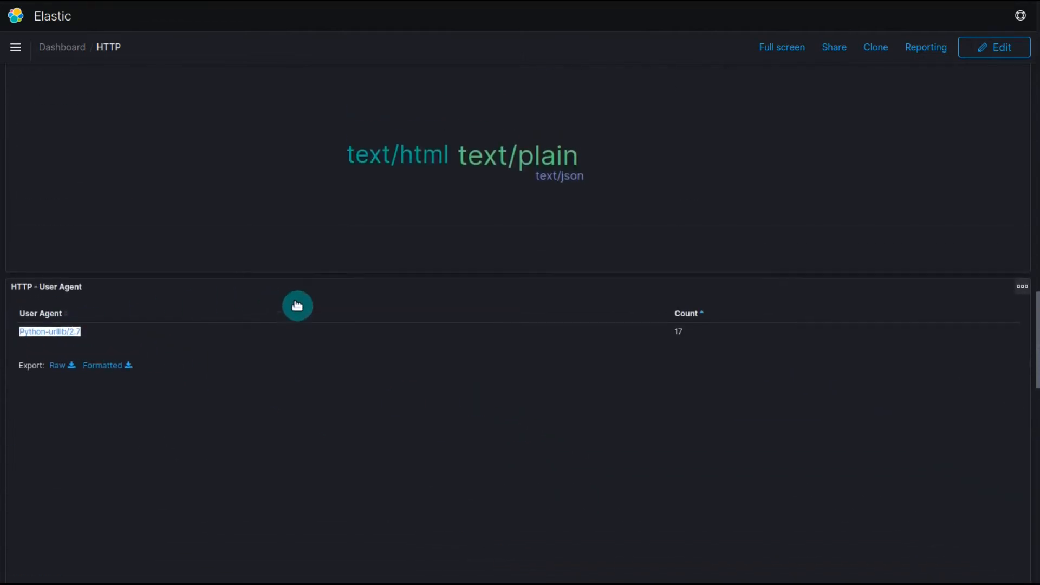
pyautogui.scroll(8, 470, 332)
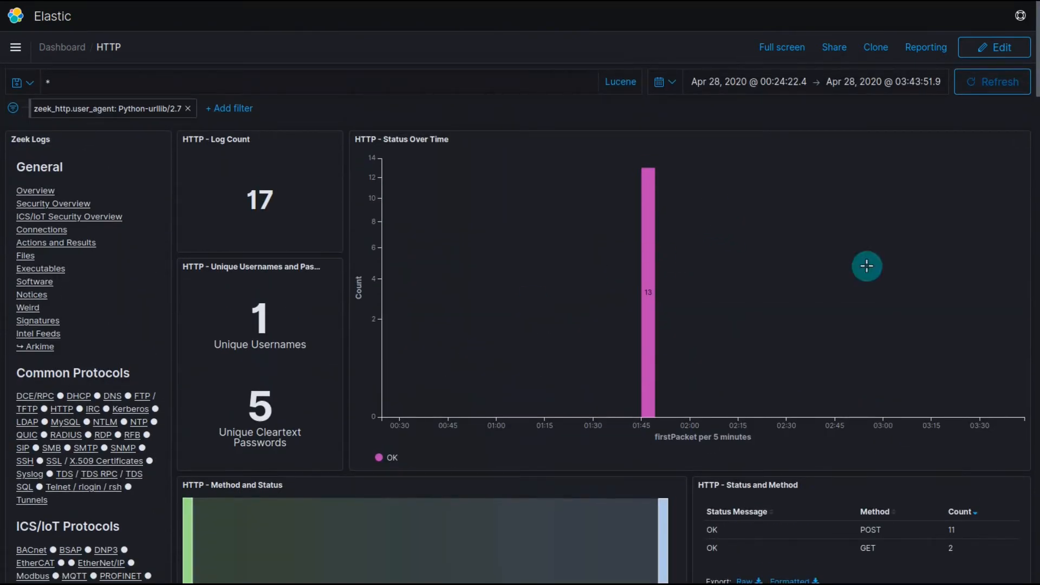
pyautogui.click(192, 112)
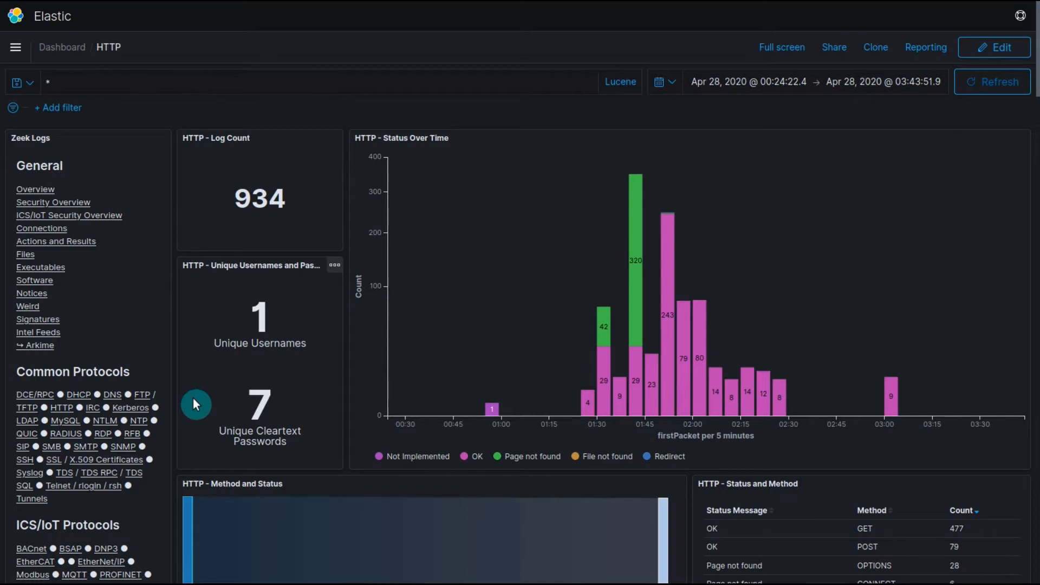
# - Review the ICS/IoT protocol dashboards offered in the Zeek Logs navigation and open the EtherNet/IP one
pyautogui.scroll(-3, 195, 393)
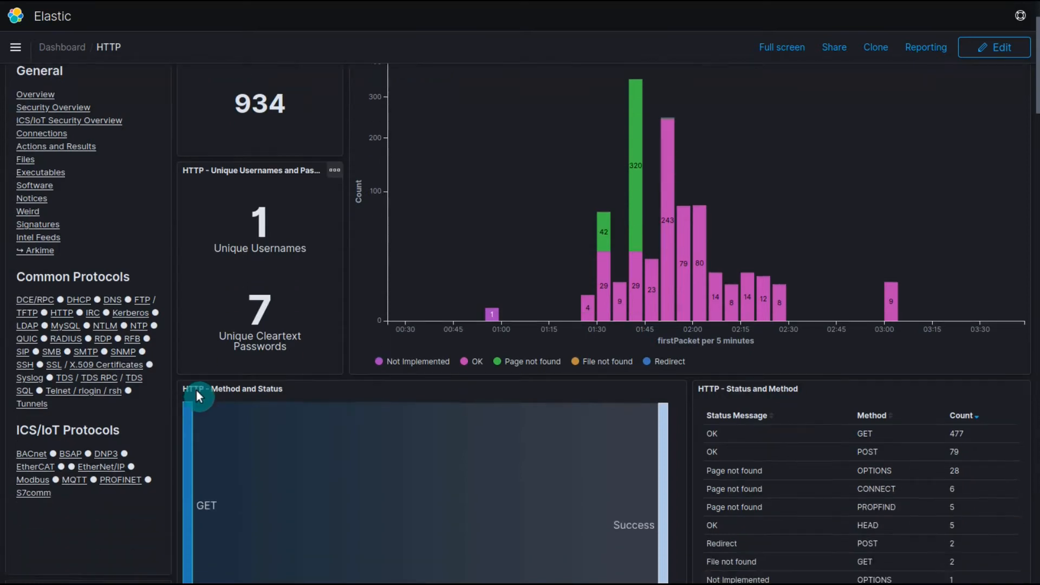
pyautogui.scroll(3, 198, 391)
pyautogui.scroll(-3, 200, 401)
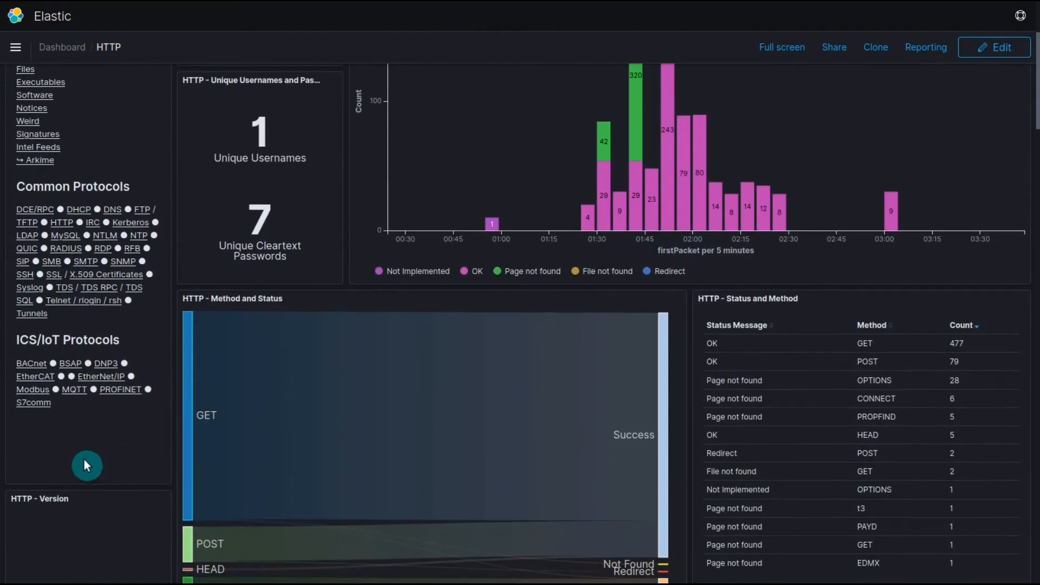
pyautogui.moveTo(58, 376); pyautogui.dragTo(74, 376)
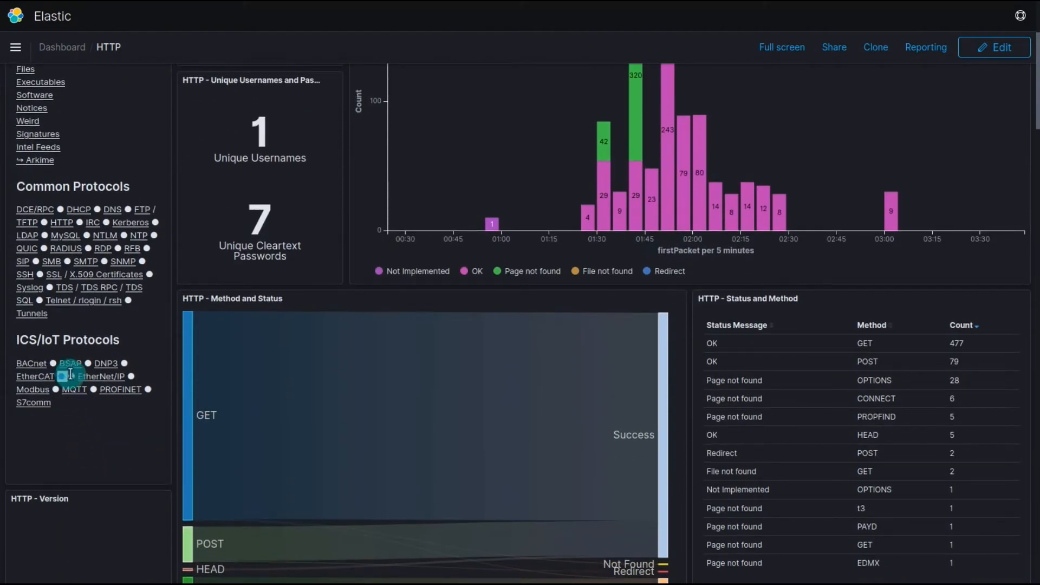
pyautogui.click(111, 419)
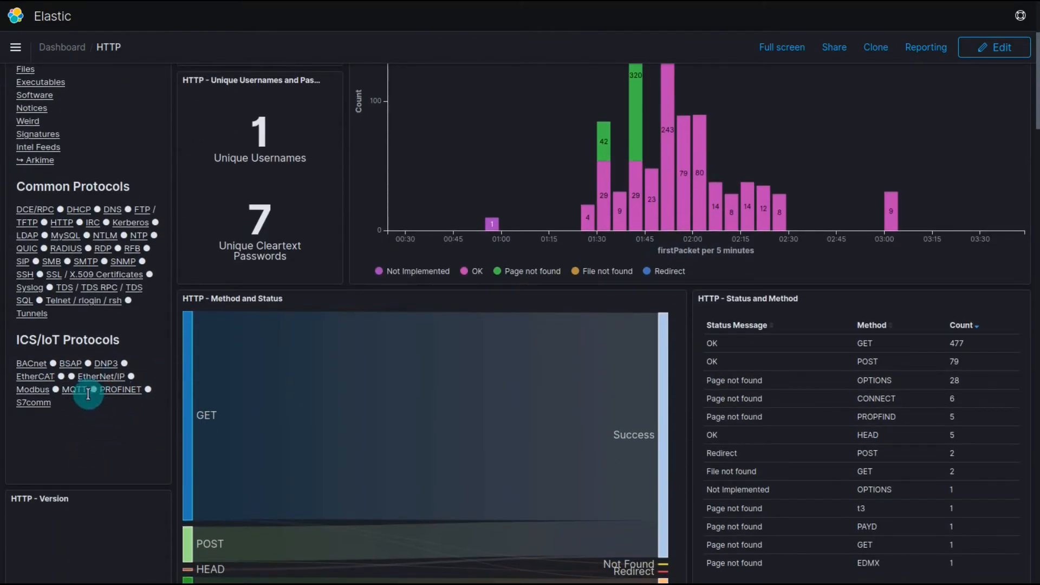
pyautogui.scroll(3, 118, 441)
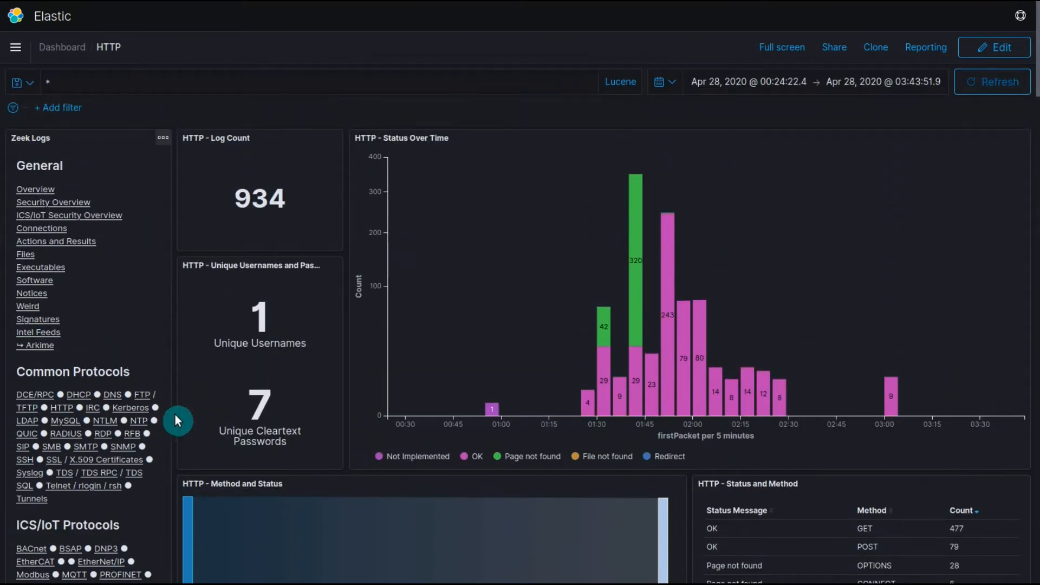
pyautogui.scroll(-1, 174, 415)
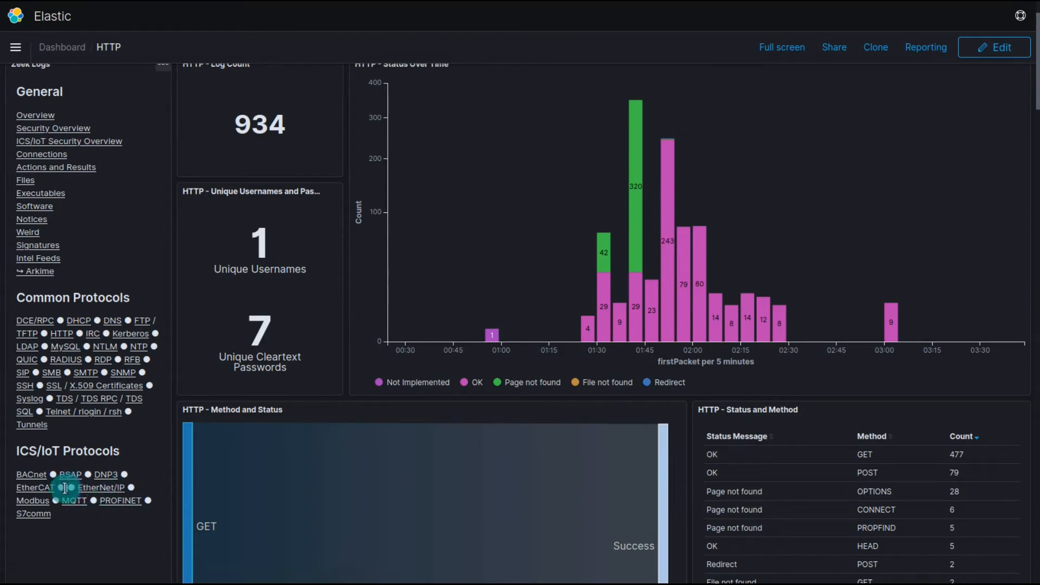
pyautogui.moveTo(64, 487); pyautogui.dragTo(79, 488)
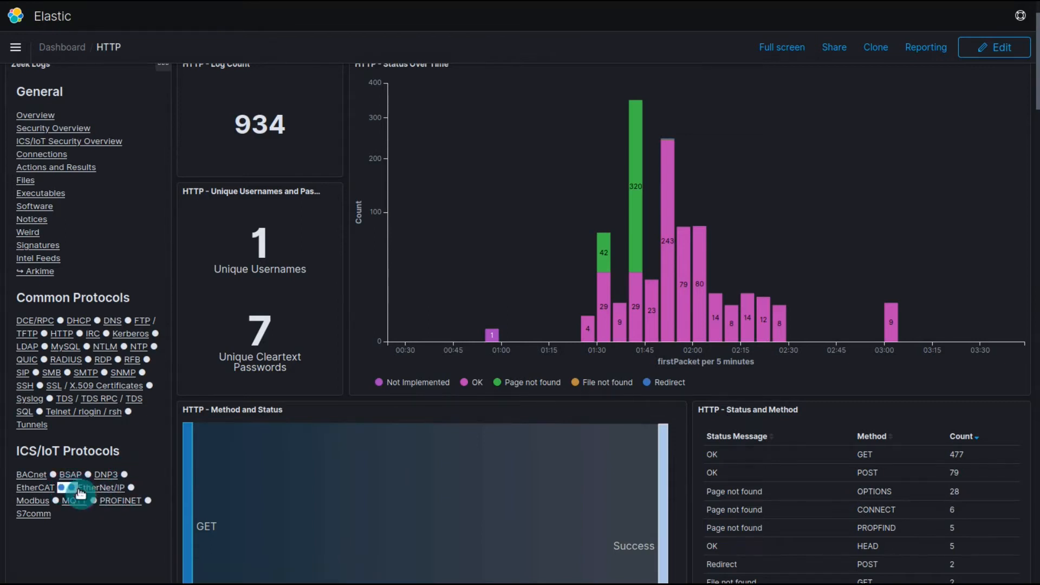
pyautogui.click(128, 512)
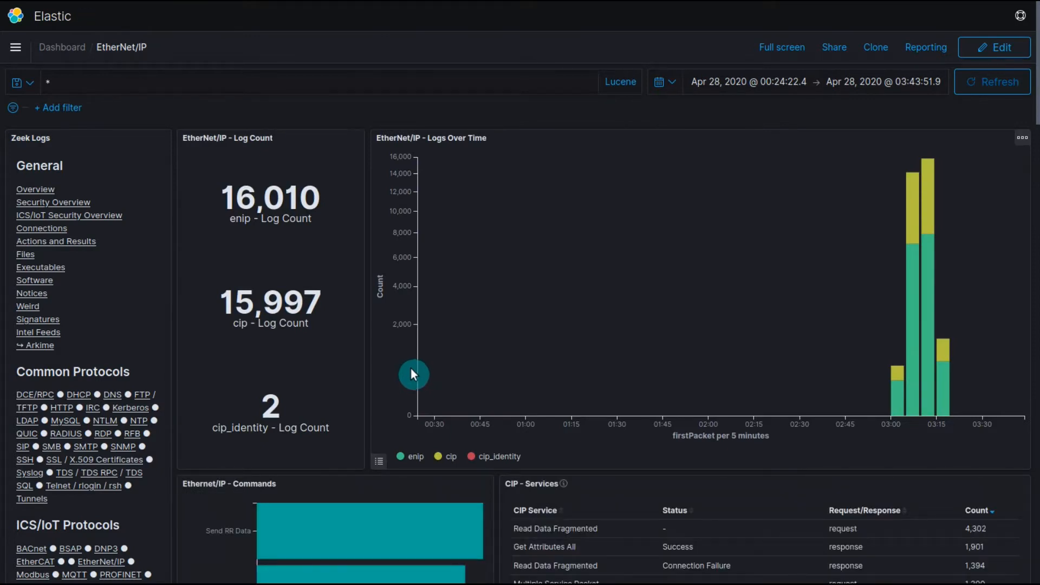
# - Examine the EtherNet/IP dashboard's log counts, commands, CIP services, source and destination IPs, request paths and device identity
pyautogui.scroll(-1, 59, 443)
pyautogui.scroll(1, 59, 443)
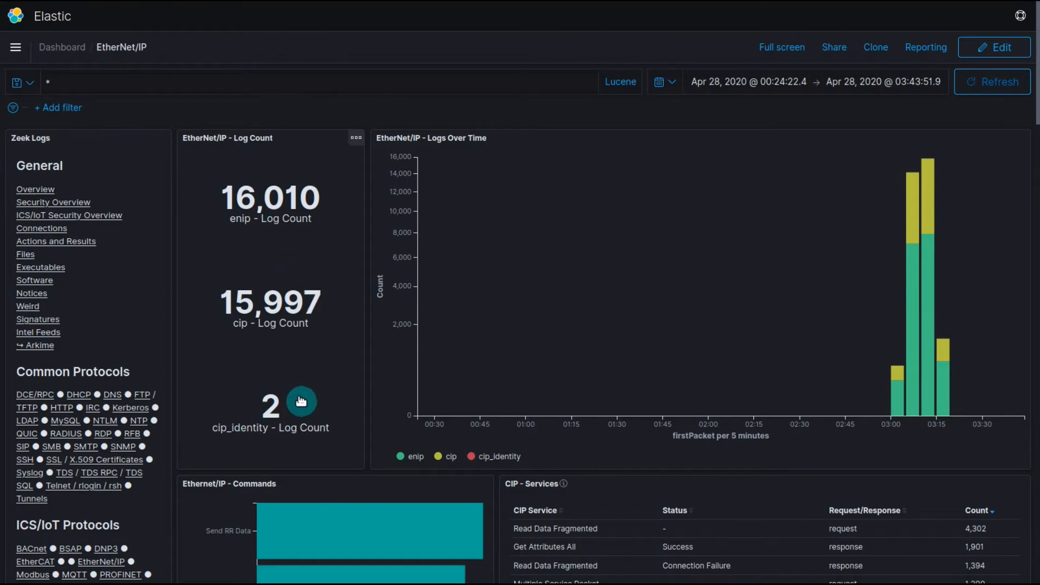
pyautogui.scroll(-4, 304, 406)
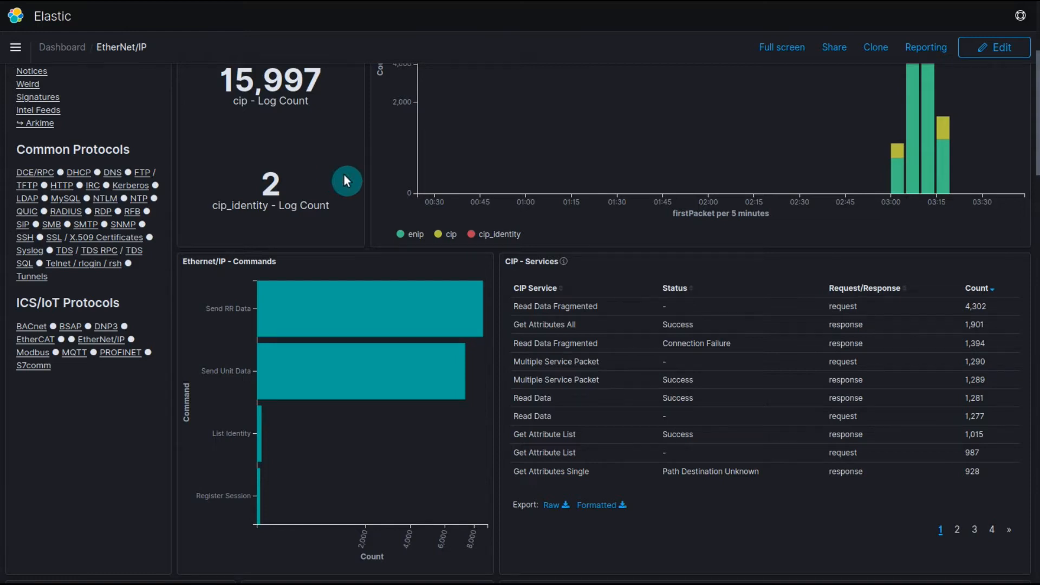
pyautogui.scroll(3, 343, 174)
pyautogui.scroll(-8, 343, 174)
pyautogui.scroll(-8, 378, 179)
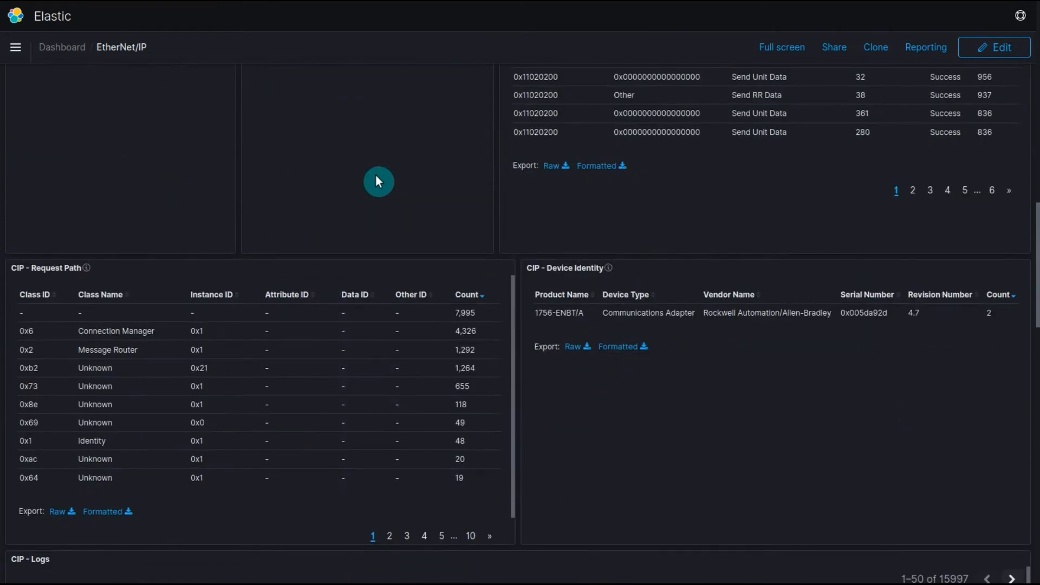
pyautogui.scroll(-6, 379, 181)
pyautogui.scroll(9, 379, 185)
pyautogui.scroll(6, 389, 207)
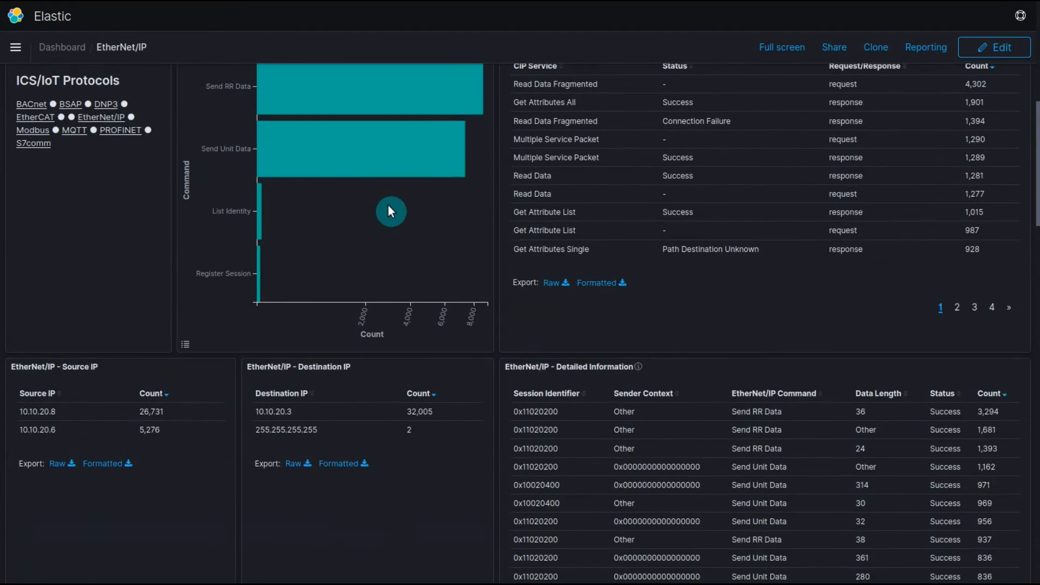
pyautogui.scroll(8, 388, 204)
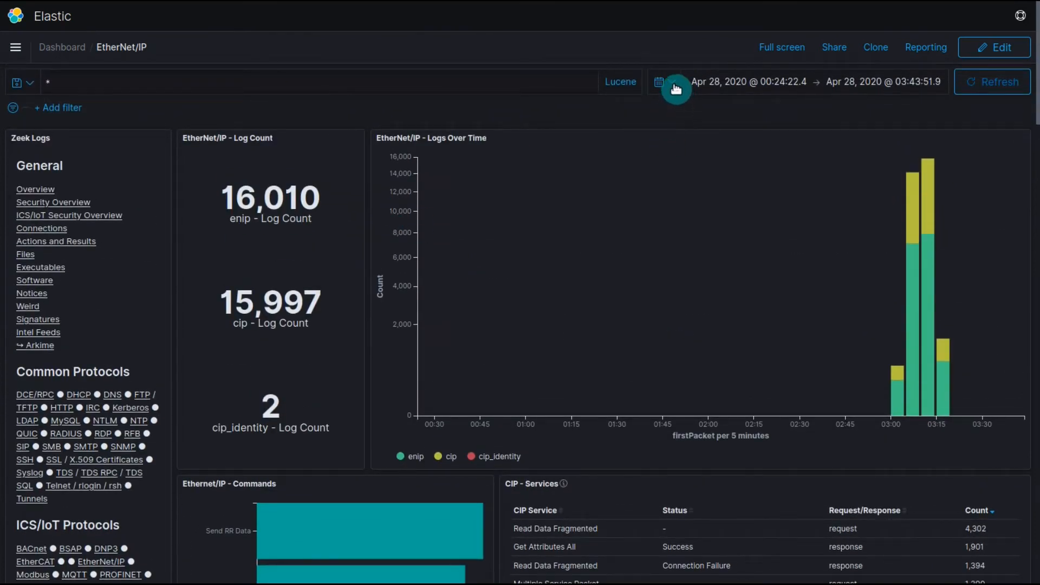
# - Widen the dashboard's time range to start on Apr 27, 2020 and end on Apr 29, 2020, and apply it
pyautogui.click(747, 86)
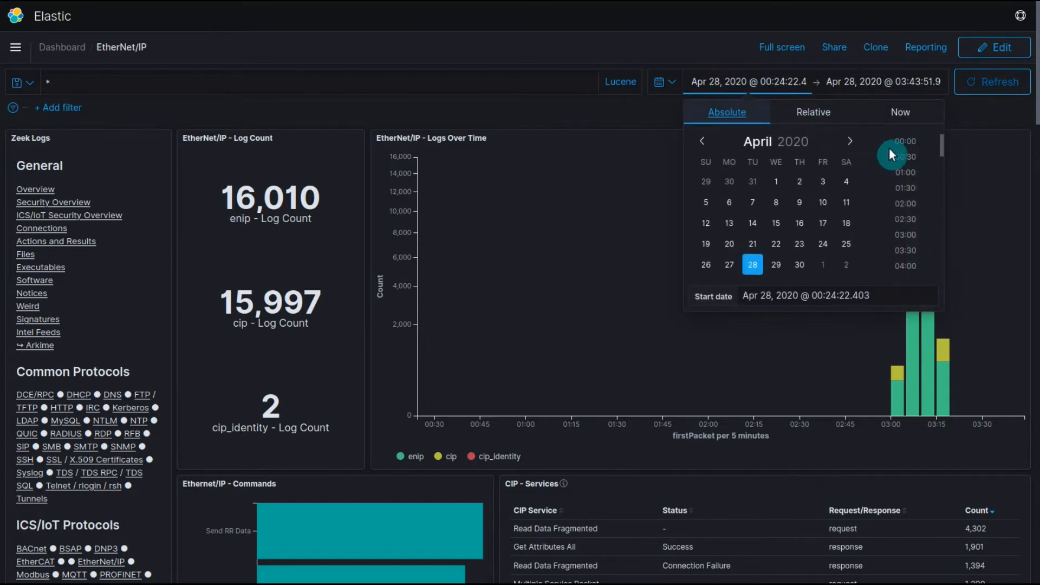
pyautogui.click(881, 90)
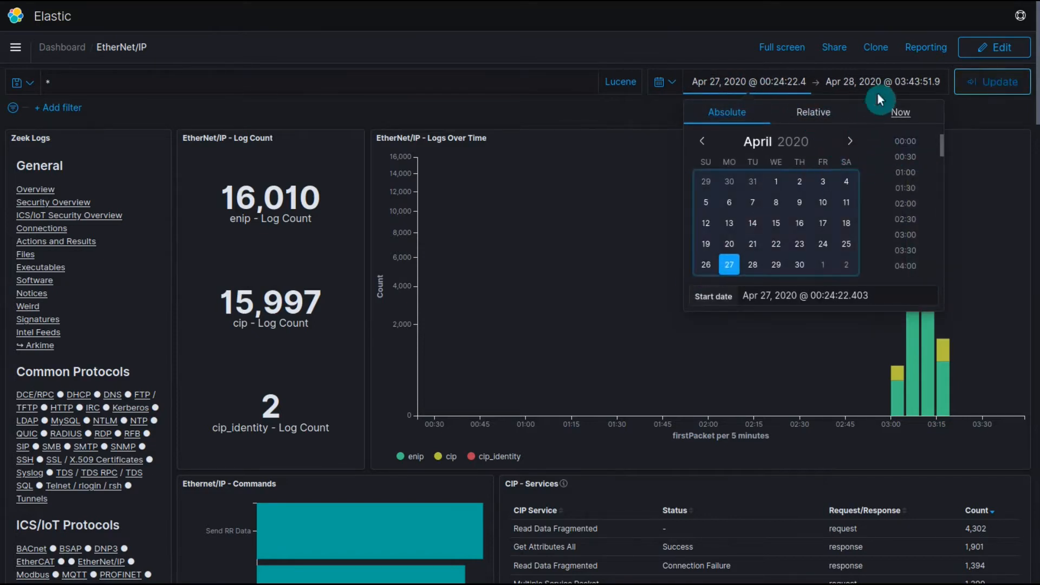
pyautogui.click(802, 265)
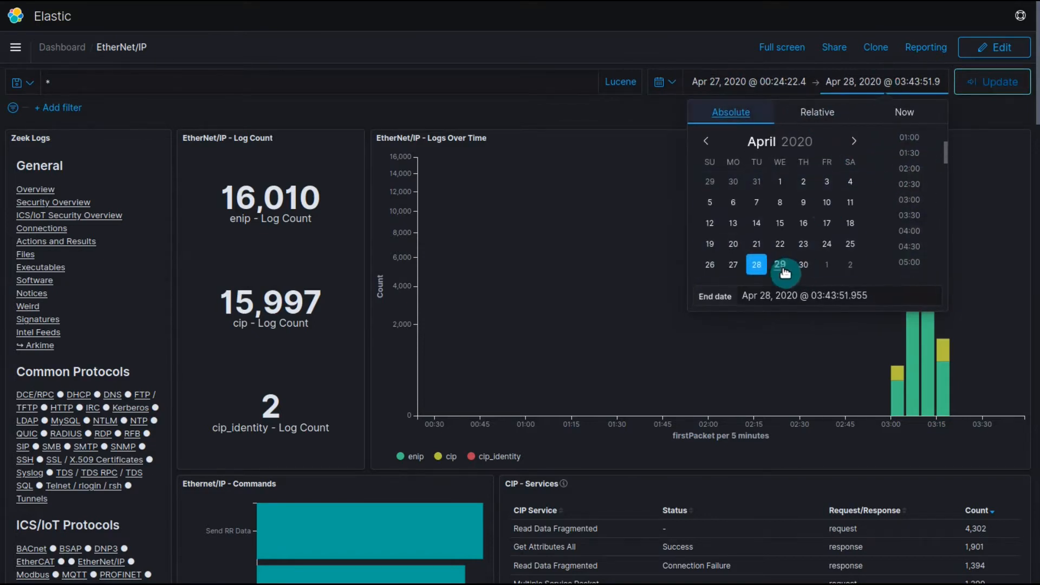
pyautogui.click(780, 264)
pyautogui.click(995, 86)
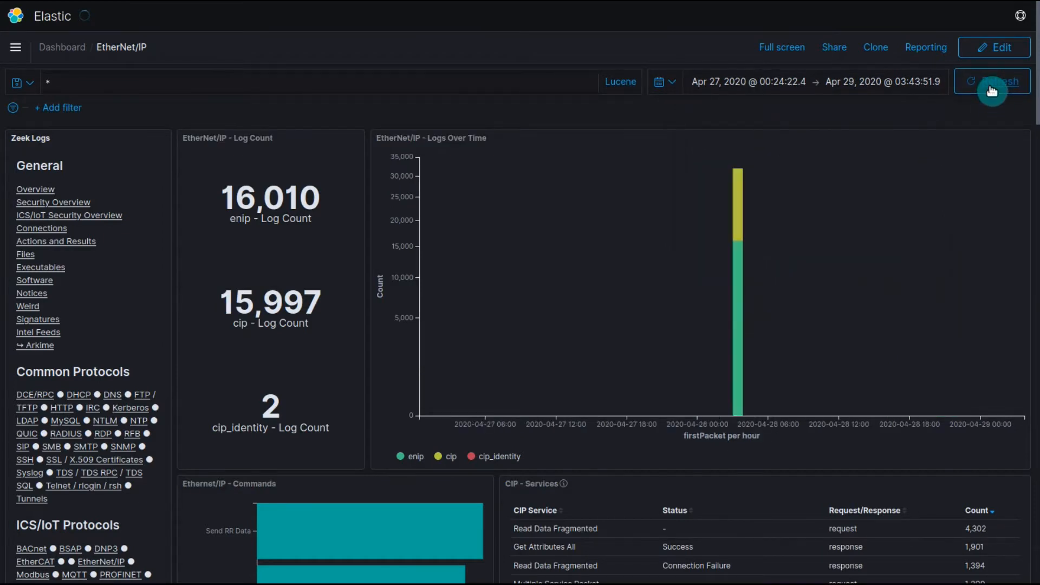
# - Examine the Send RR Data and Send Unit Data bars in the EtherNet/IP commands chart
pyautogui.scroll(-5, 616, 270)
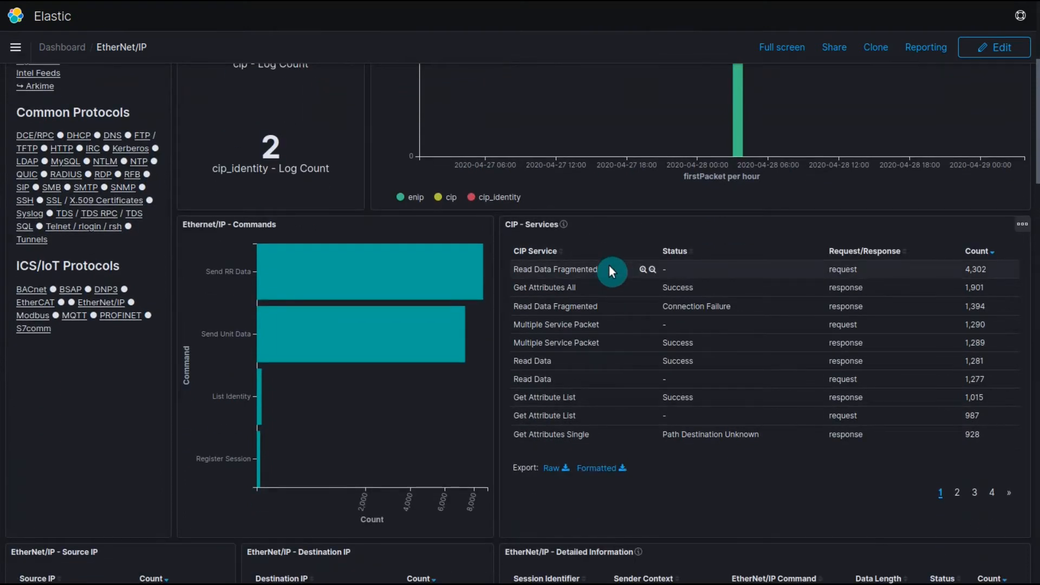
pyautogui.moveTo(380, 283)
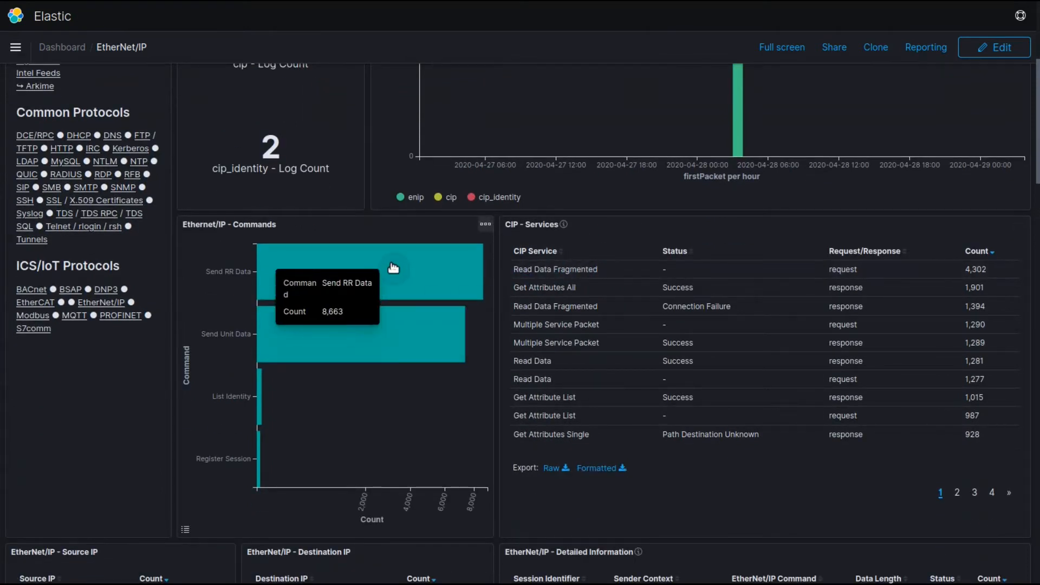
pyautogui.moveTo(377, 334)
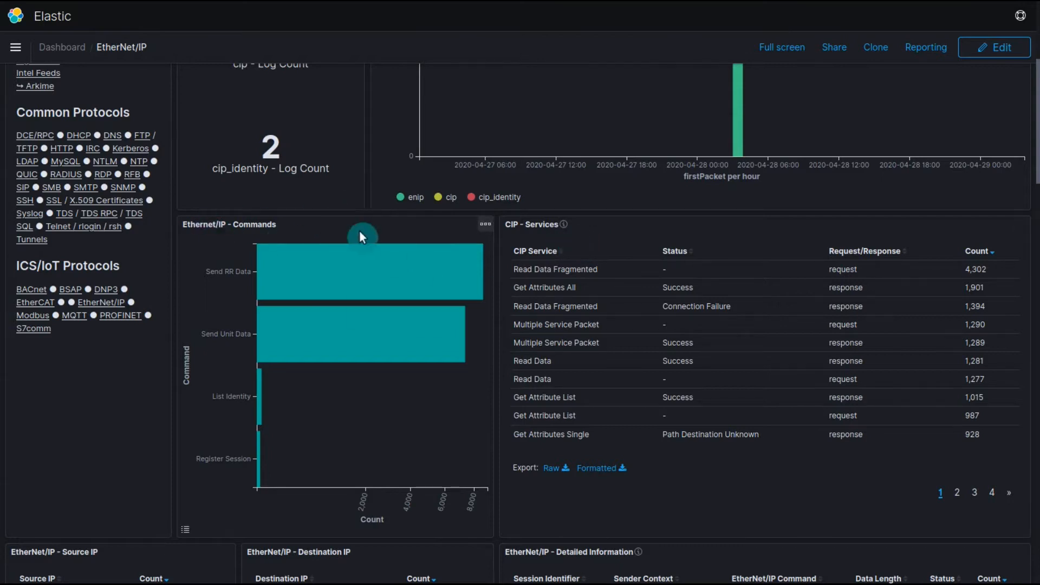
# - Try sorting the CIP Services table by service name
pyautogui.click(551, 251)
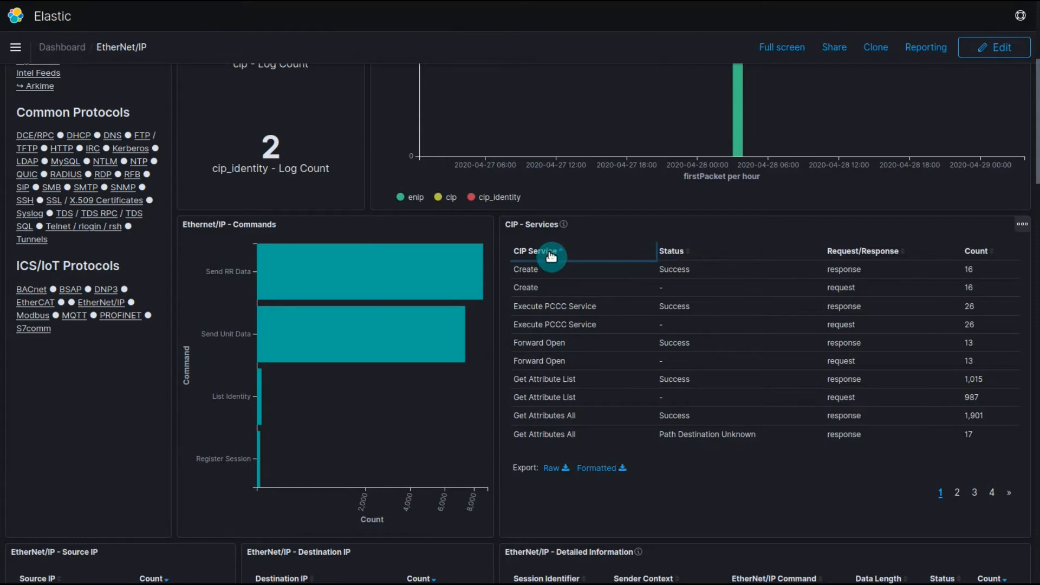
pyautogui.click(553, 252)
pyautogui.click(551, 252)
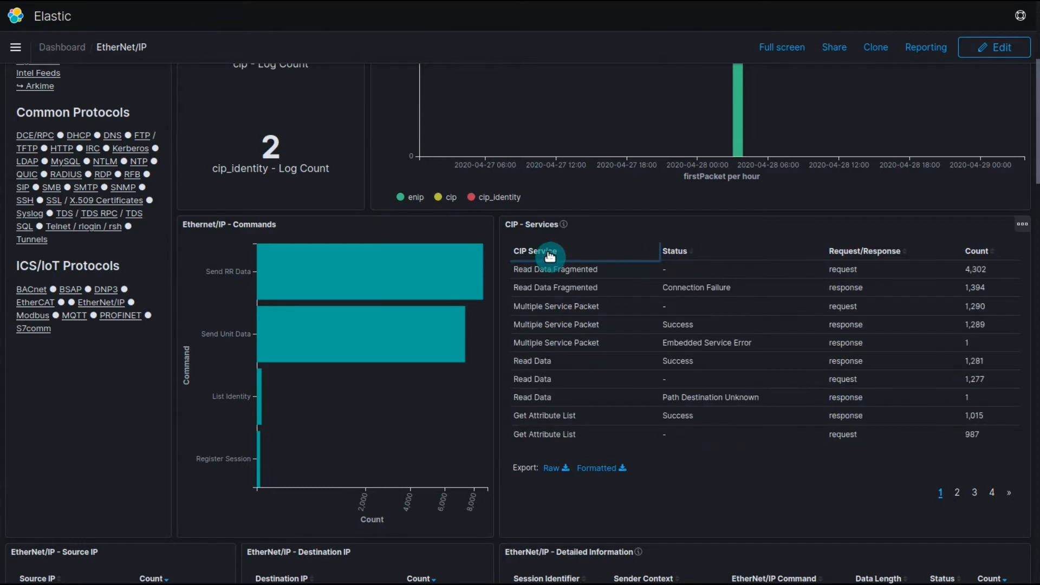
# - Check the EtherNet/IP log counts and sort the CIP Services table by count in descending order
pyautogui.scroll(4, 346, 297)
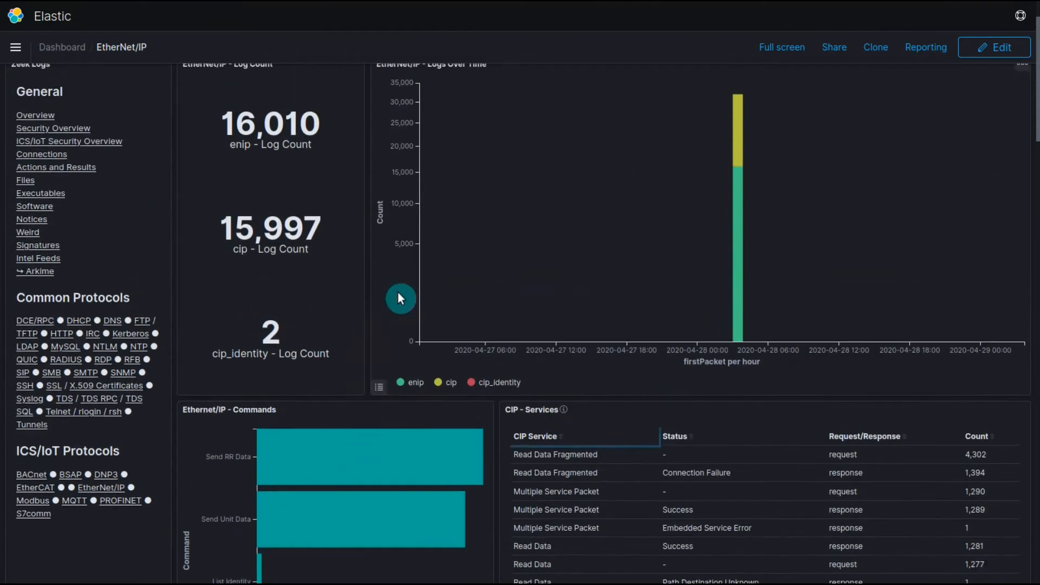
pyautogui.scroll(-1, 400, 297)
pyautogui.scroll(3, 396, 297)
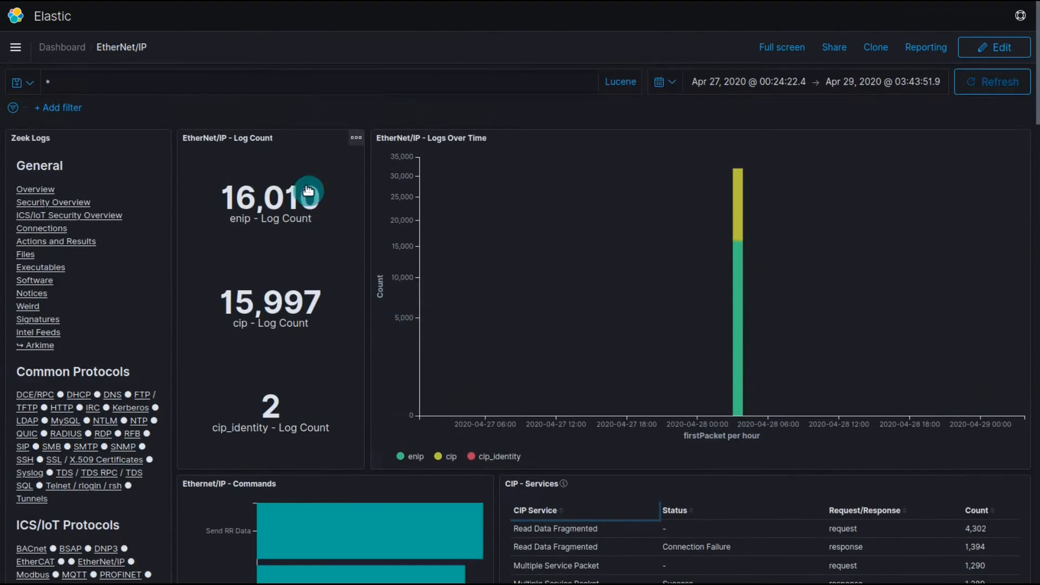
pyautogui.scroll(-2, 326, 303)
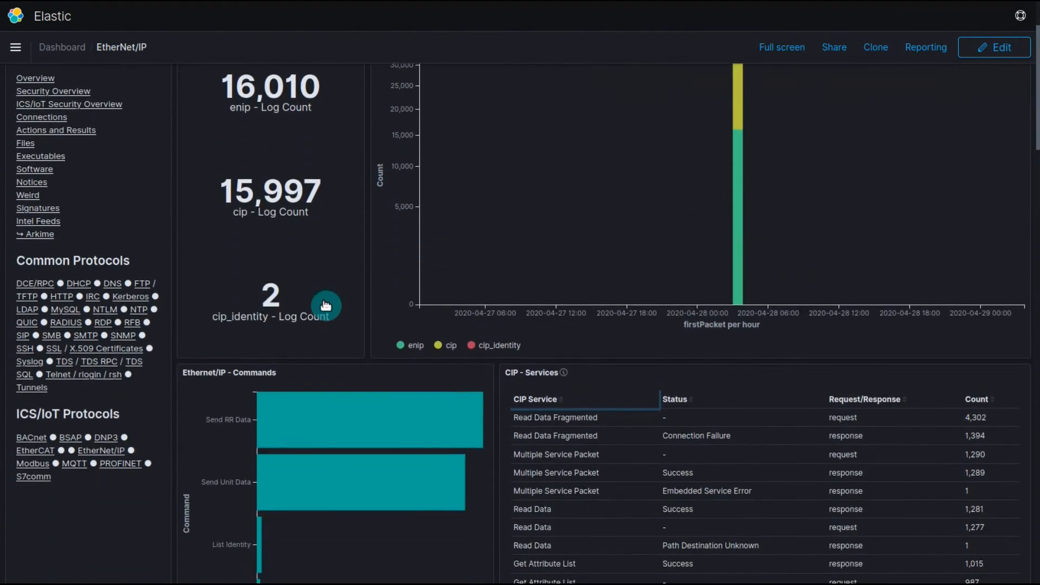
pyautogui.scroll(-2, 325, 306)
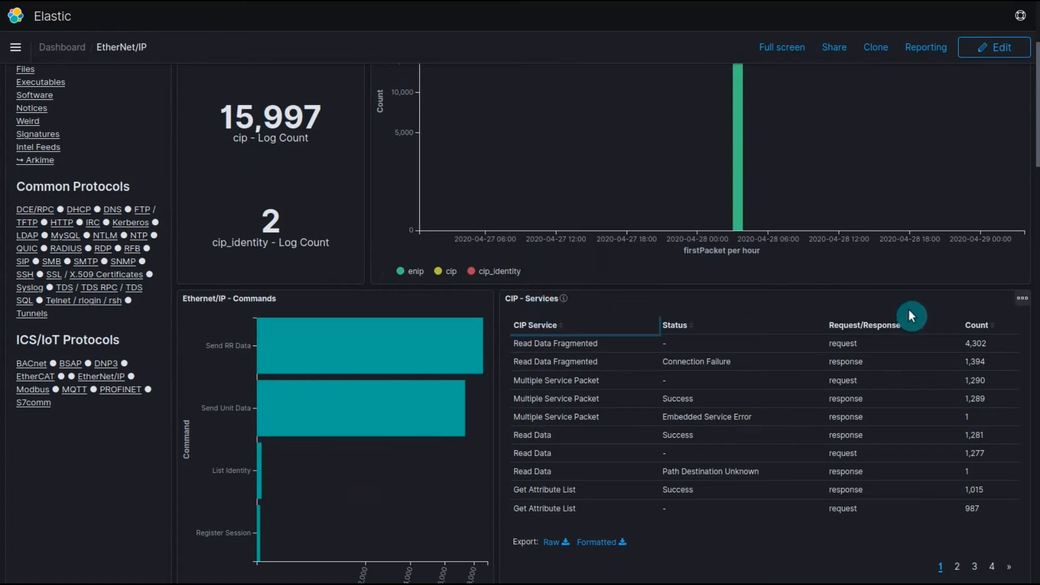
pyautogui.click(974, 326)
pyautogui.click(978, 327)
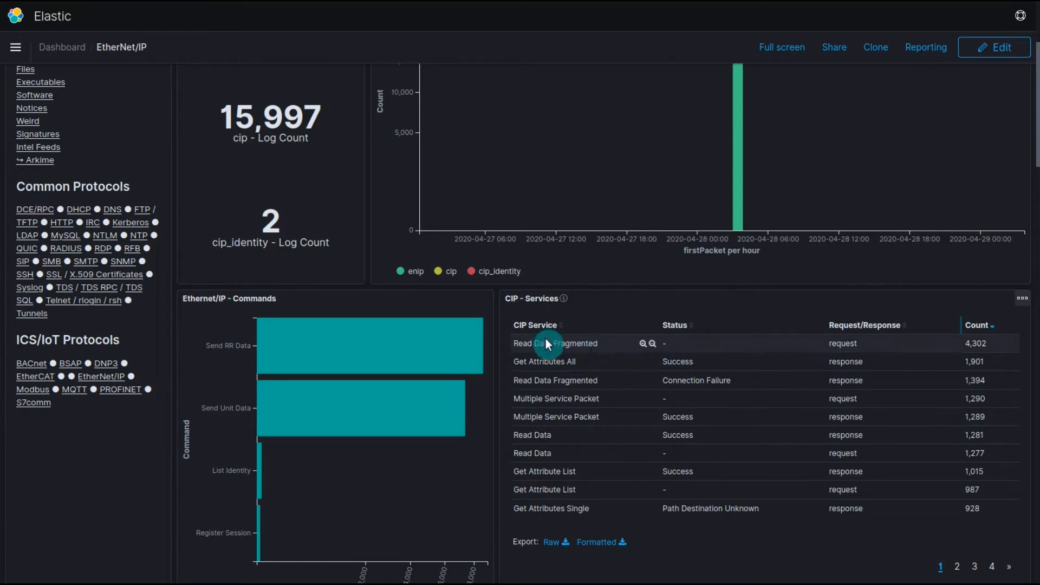
# - Go through the CIP Services table up to page 4 and filter the dashboard for the Stop service
pyautogui.click(957, 567)
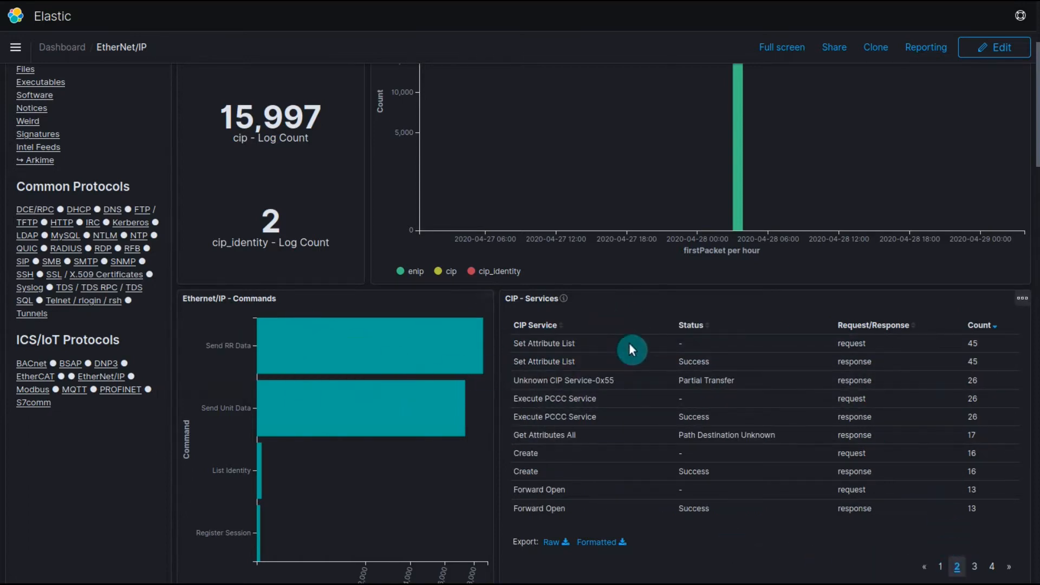
pyautogui.scroll(-1, 713, 405)
pyautogui.scroll(-1, 713, 404)
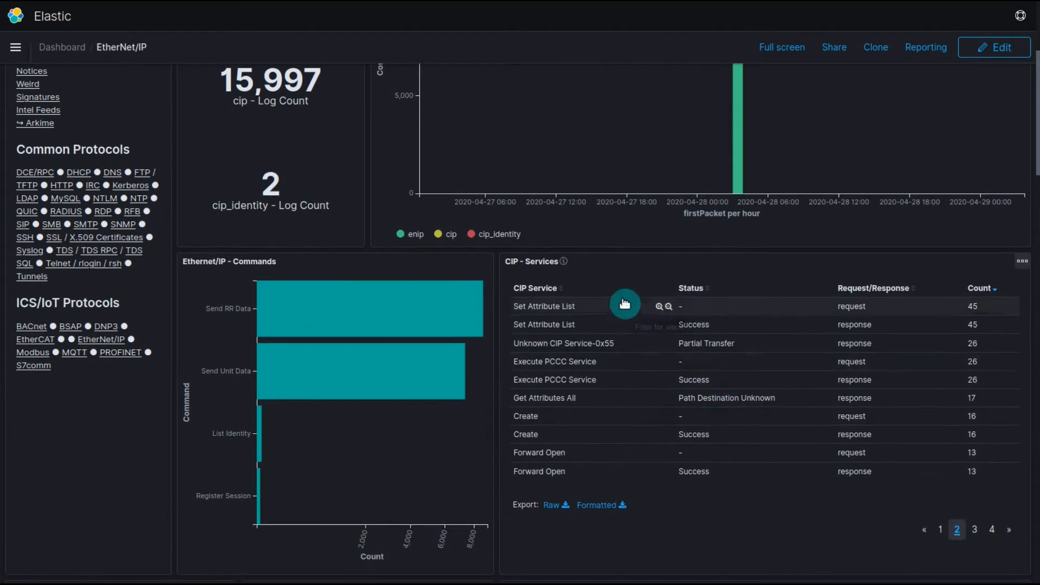
pyautogui.click(976, 530)
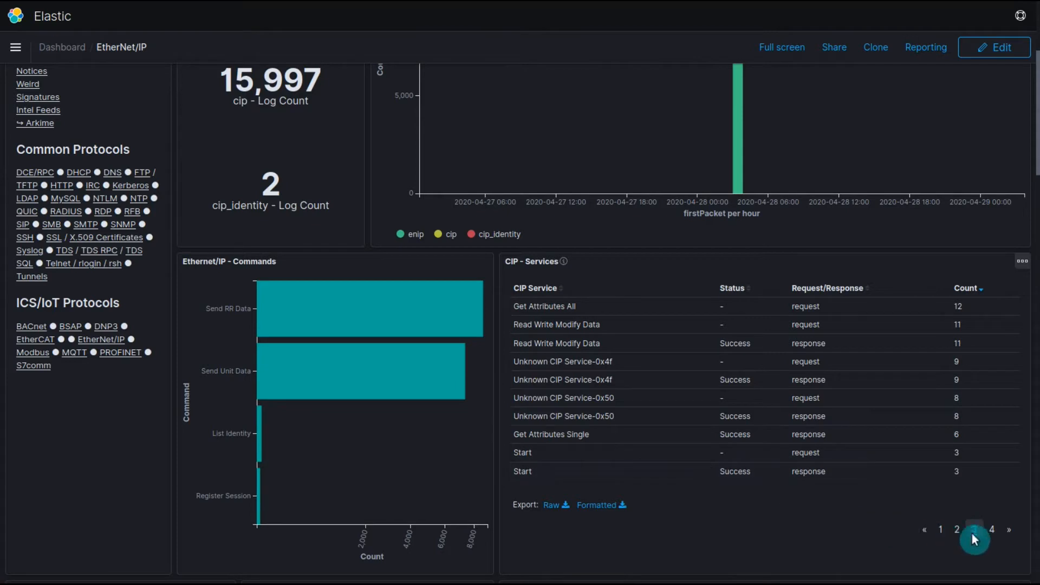
pyautogui.click(993, 531)
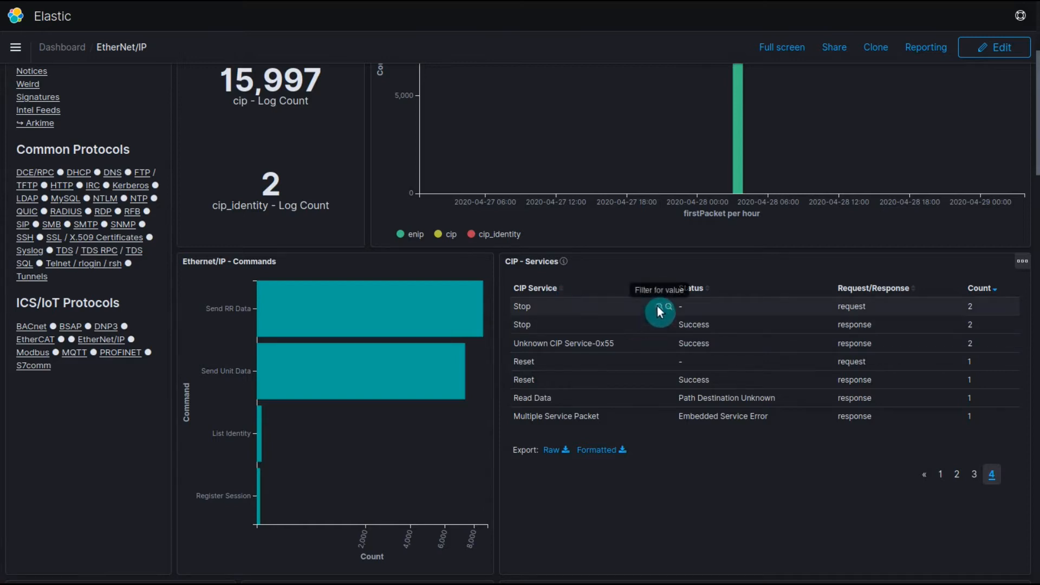
pyautogui.click(659, 306)
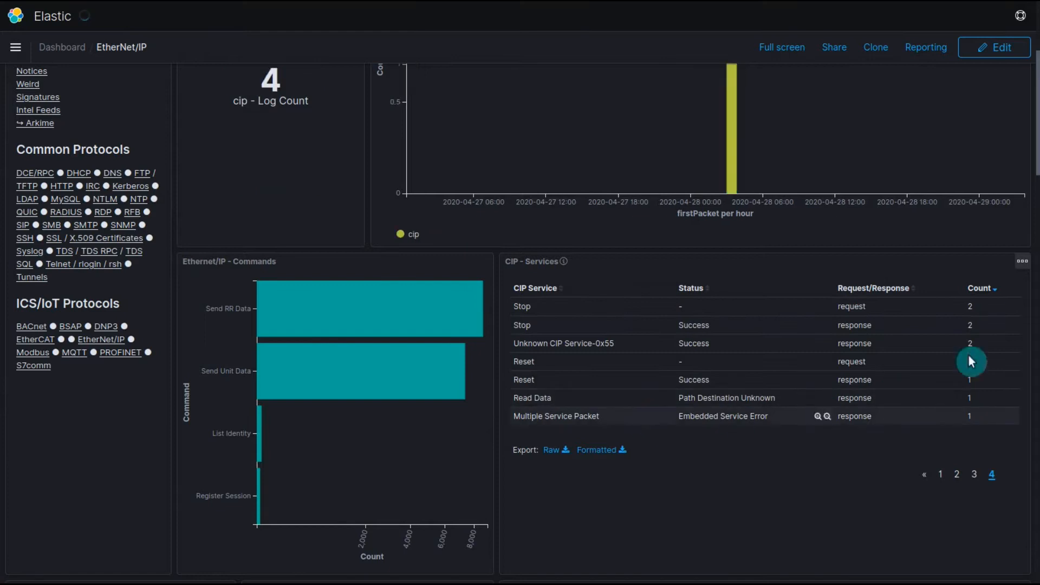
# - Edit the dashboard's Stop service filter and set its operator to "is one of"
pyautogui.scroll(4, 867, 379)
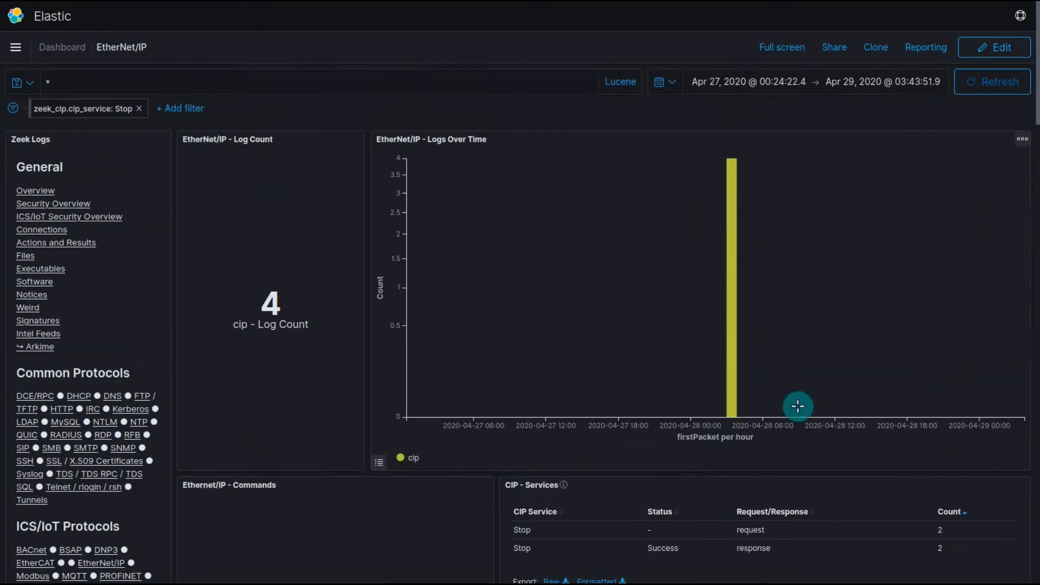
pyautogui.click(103, 108)
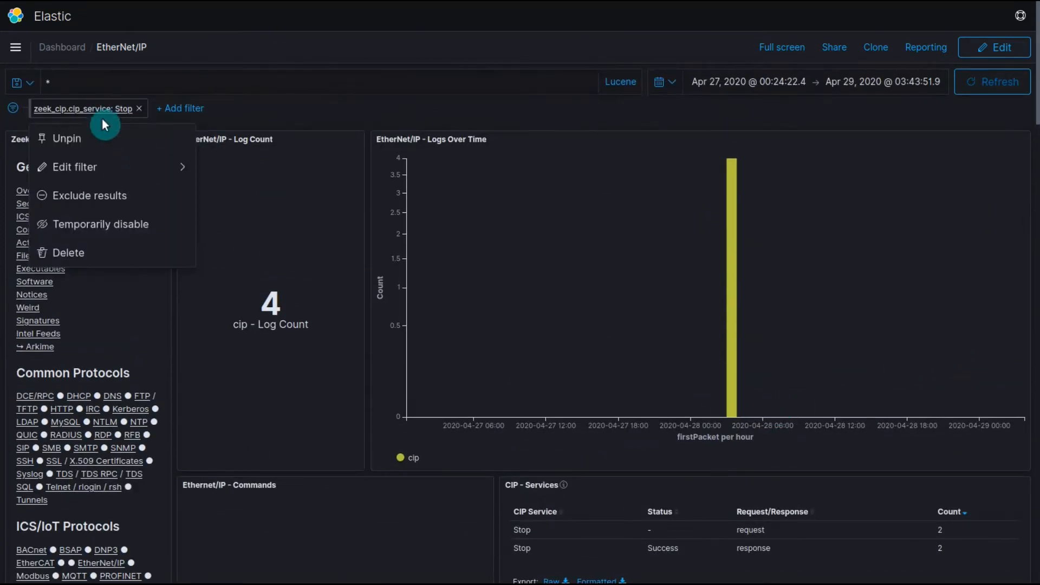
pyautogui.click(98, 169)
pyautogui.click(238, 196)
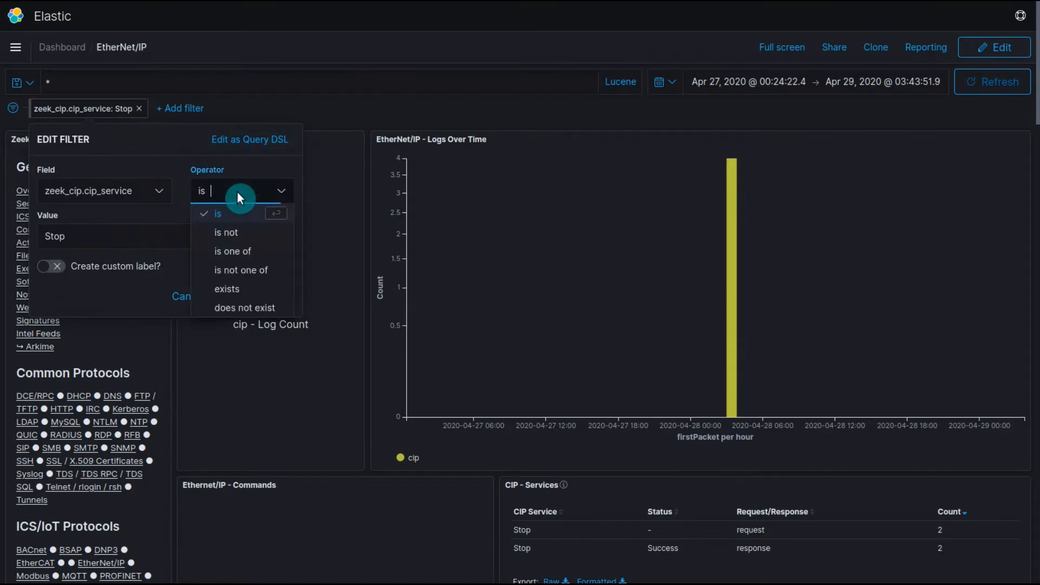
pyautogui.click(233, 251)
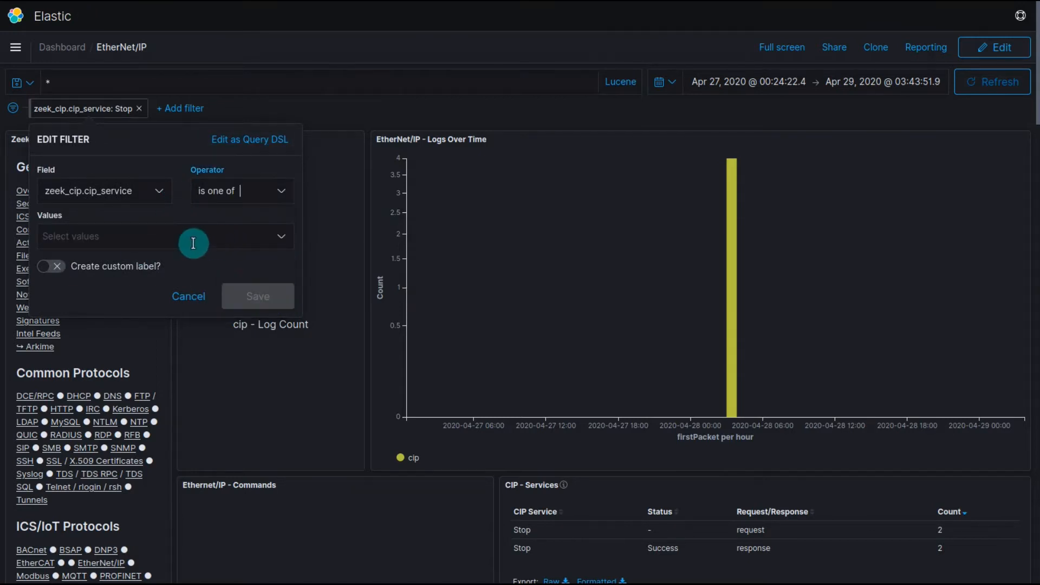
# - Add Stop as a value of the zeek_cip.cip_service filter
pyautogui.click(191, 242)
pyautogui.write('t')
pyautogui.write('to')
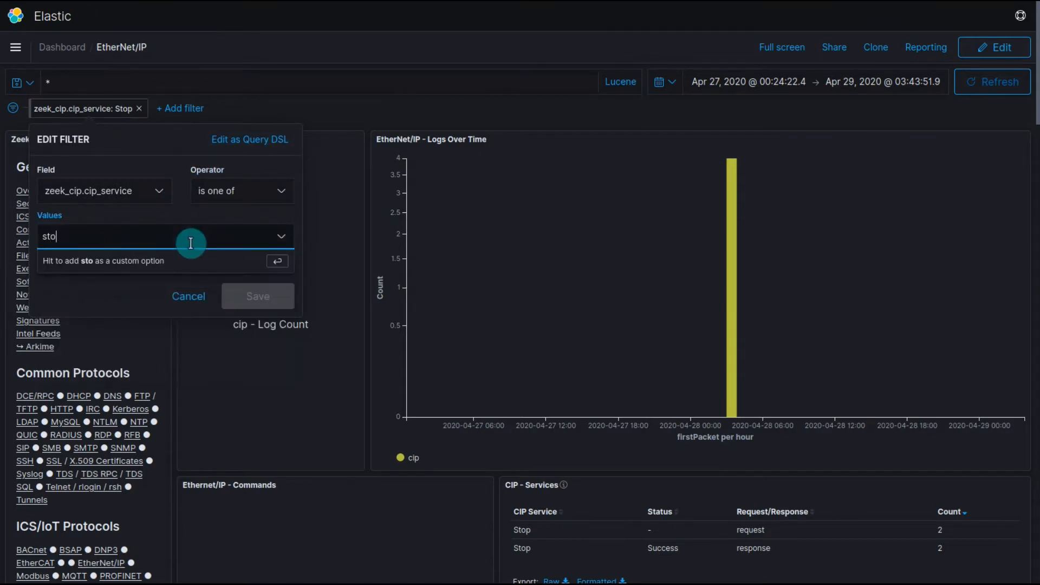
pyautogui.press('BackSpace')
pyautogui.press('BackSpace')
pyautogui.press('BackSpace')
pyautogui.write('Sto')
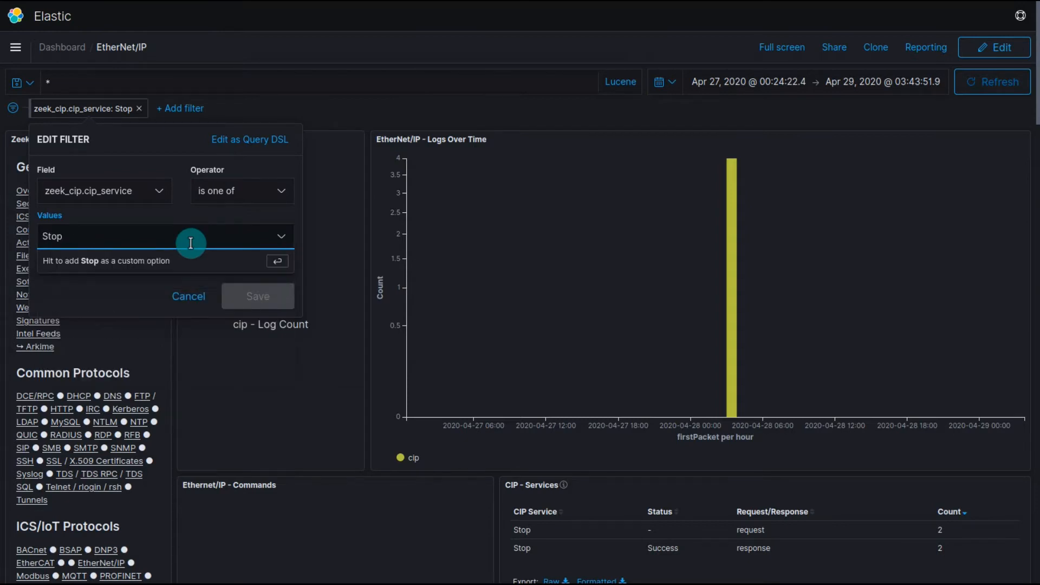
pyautogui.write('p')
pyautogui.click(51, 264)
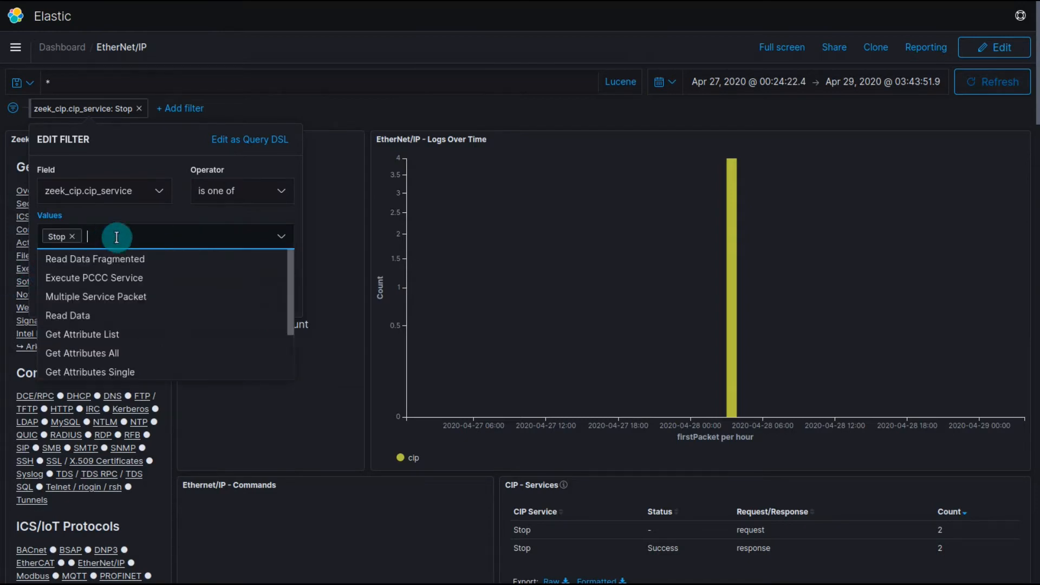
# - Add Reset as the second value of the CIP service filter and save it
pyautogui.write('Reset')
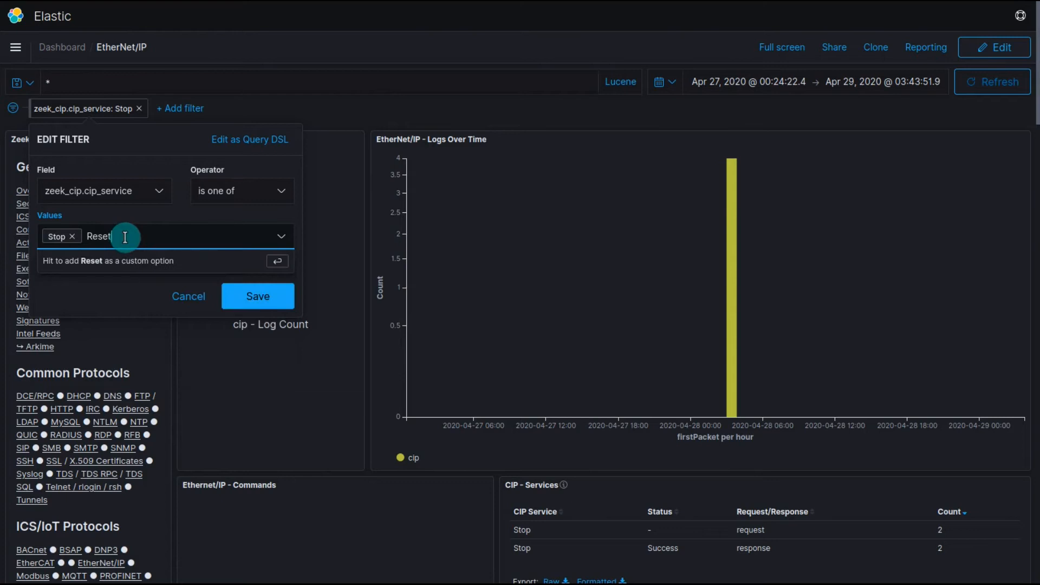
pyautogui.click(70, 260)
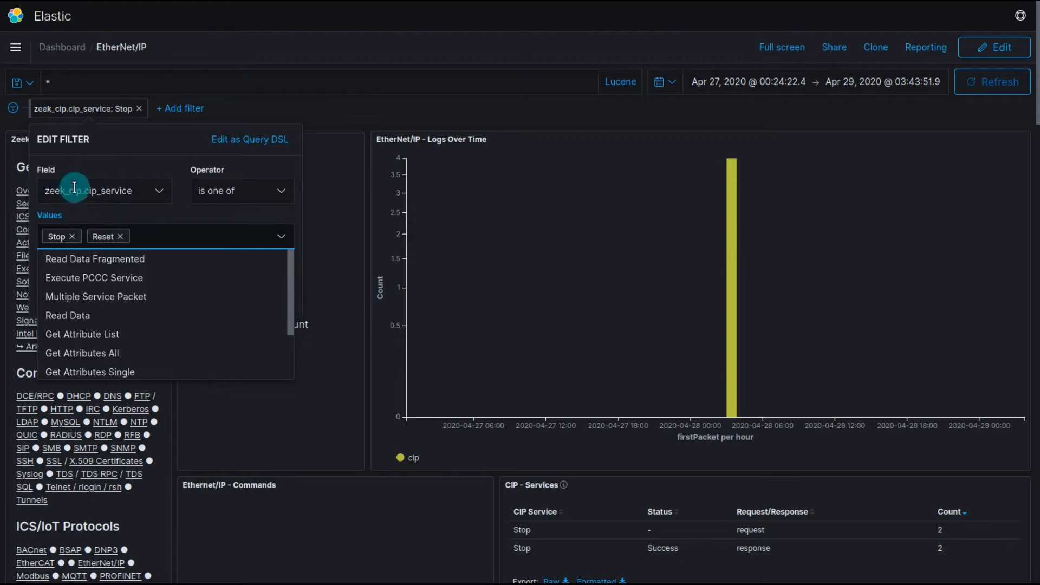
pyautogui.click(158, 214)
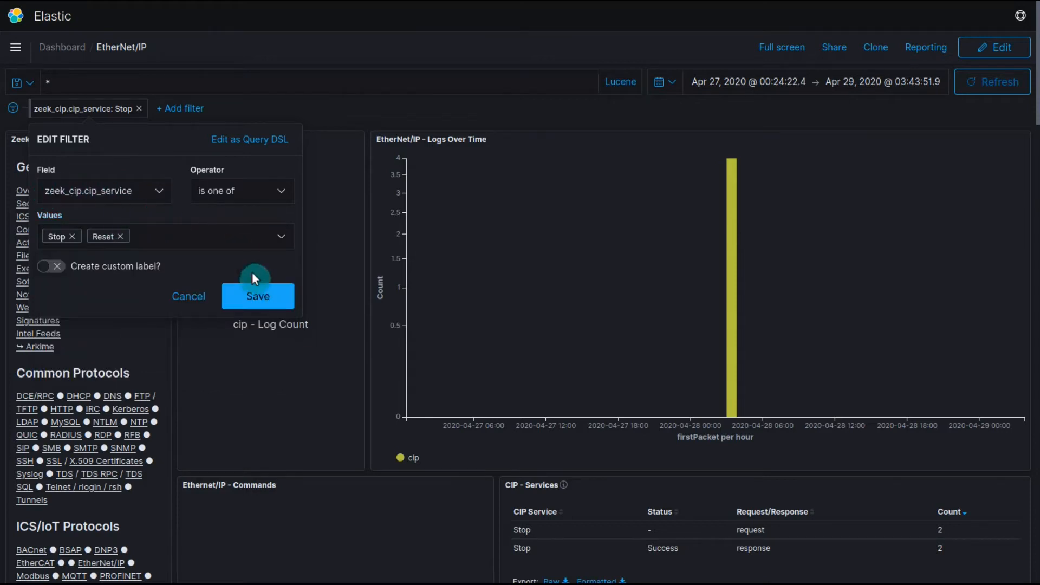
pyautogui.click(265, 297)
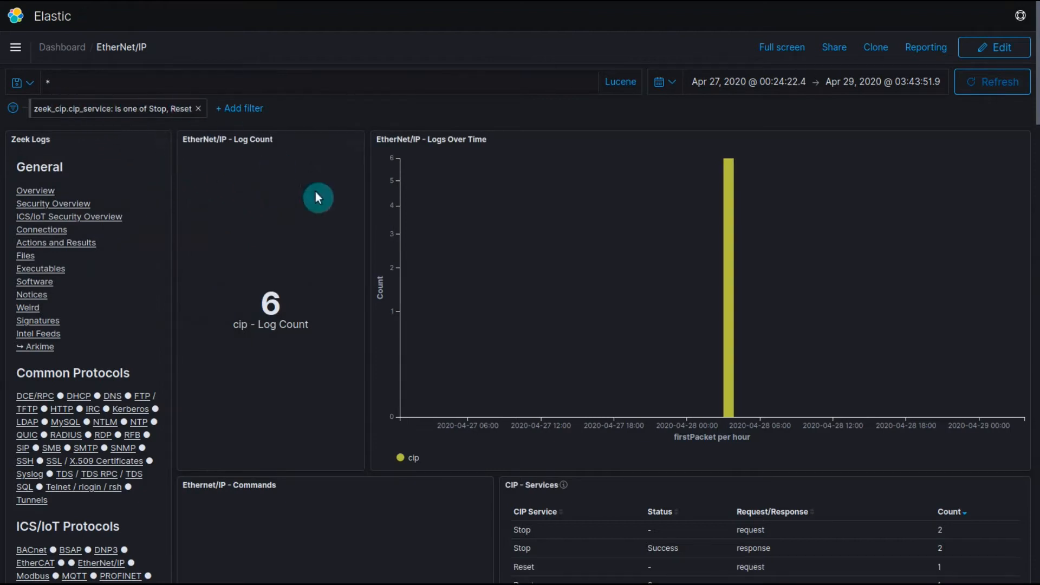
# - Examine the Stop and Reset requests and responses in the filtered CIP Services table
pyautogui.scroll(-1, 383, 271)
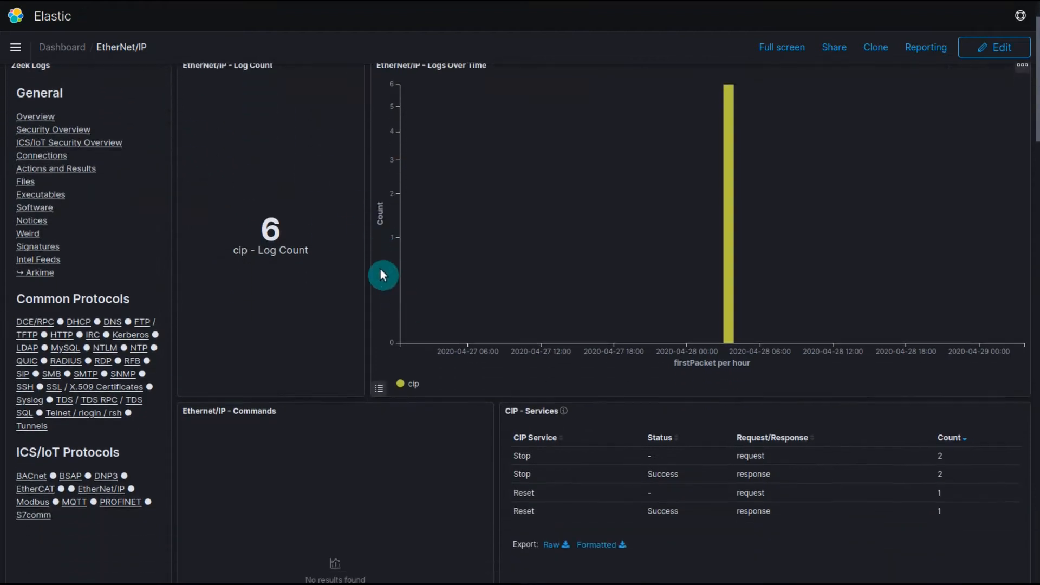
pyautogui.scroll(-1, 383, 276)
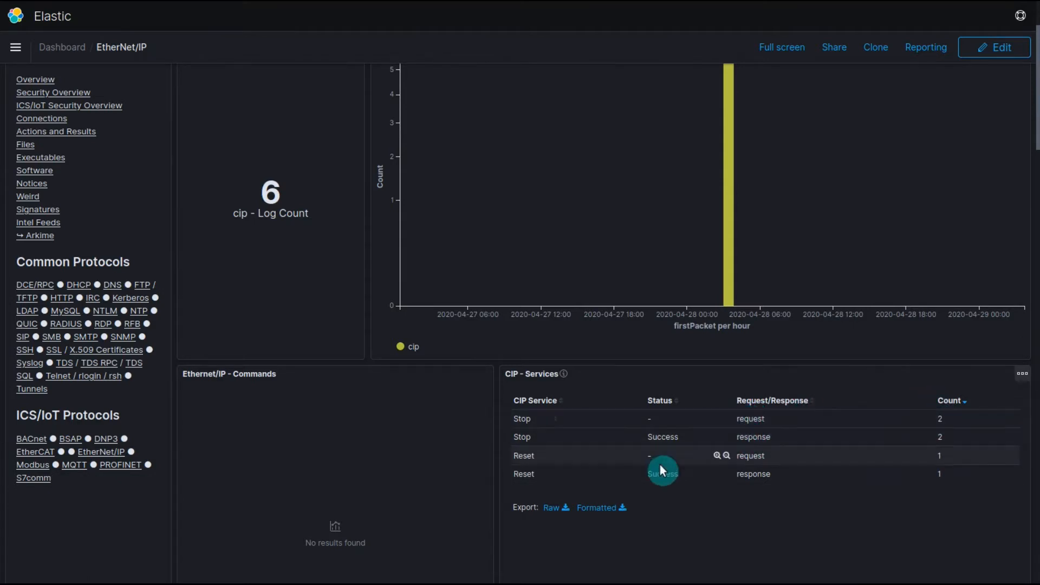
pyautogui.scroll(-2, 734, 381)
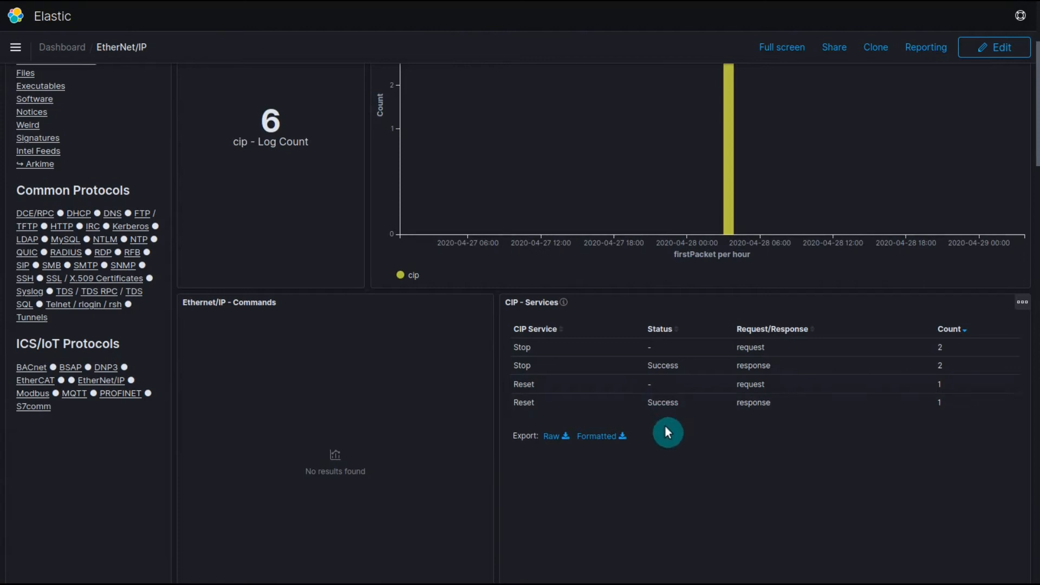
pyautogui.scroll(5, 665, 427)
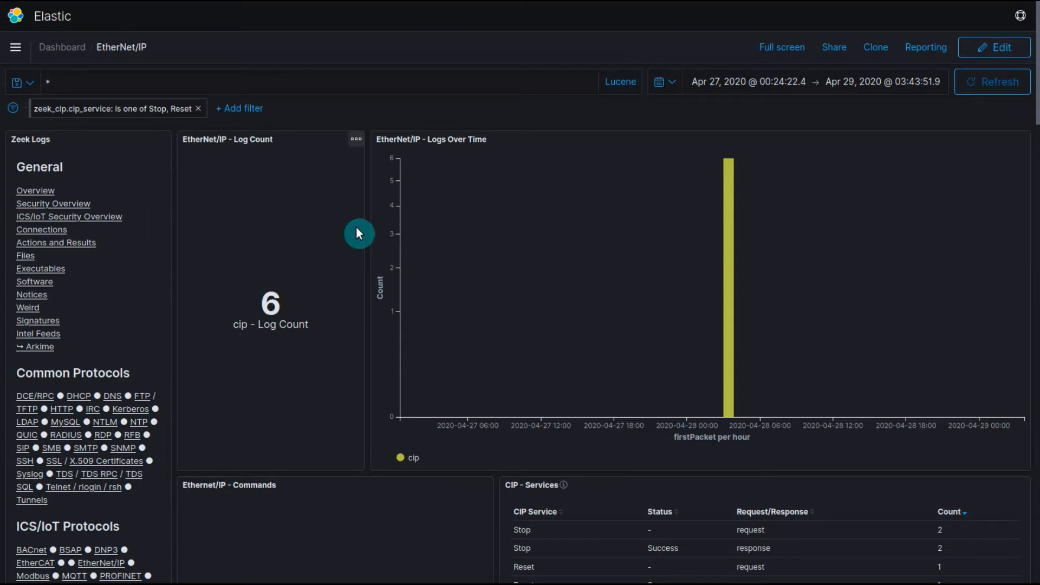
# - Review the source and destination IPs, CIP request paths and CIP logs for the filtered services
pyautogui.scroll(-12, 356, 227)
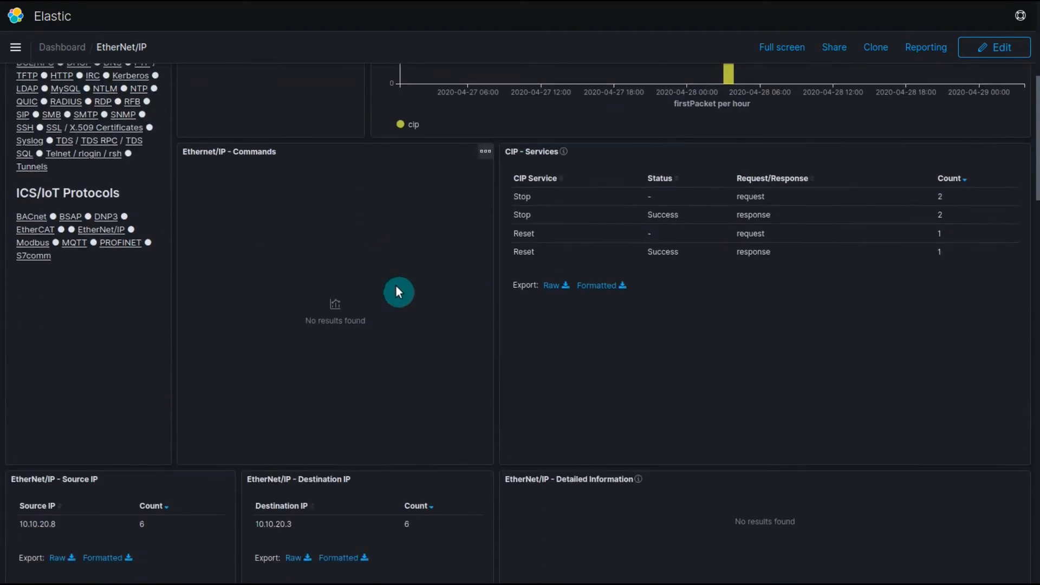
pyautogui.scroll(5, 386, 343)
pyautogui.scroll(-3, 627, 287)
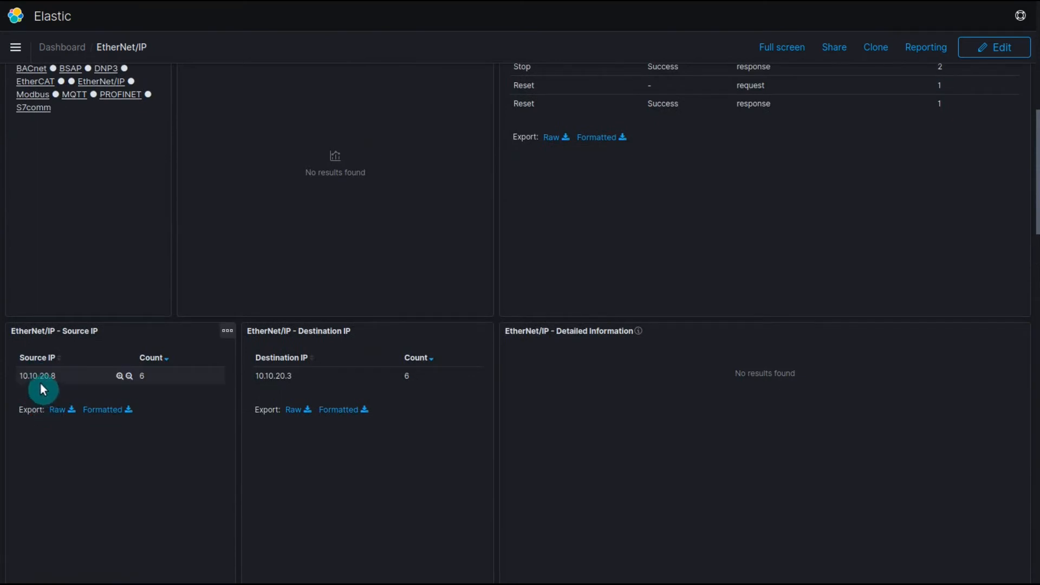
pyautogui.scroll(-1, 323, 383)
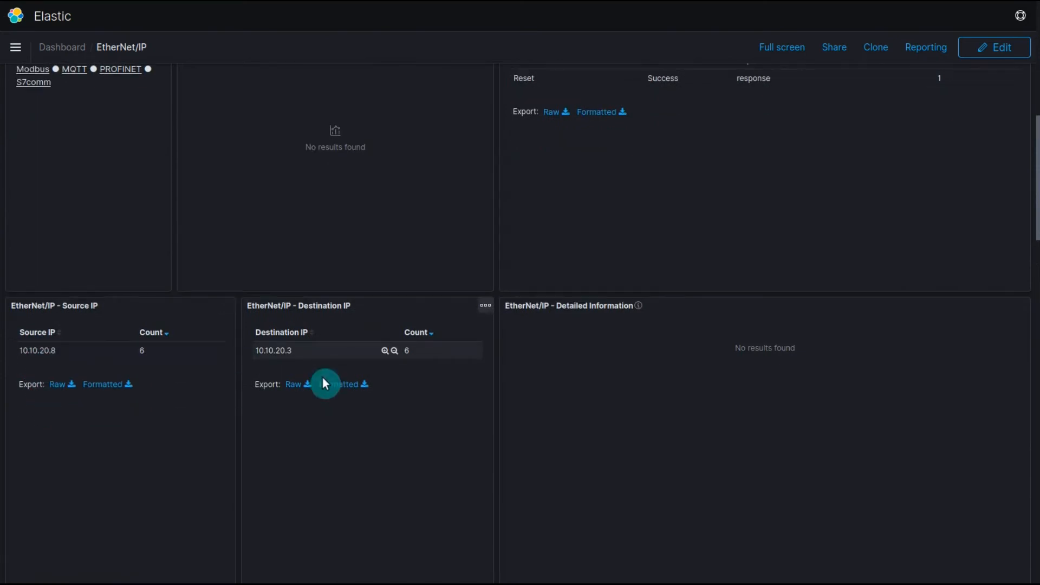
pyautogui.scroll(-6, 323, 383)
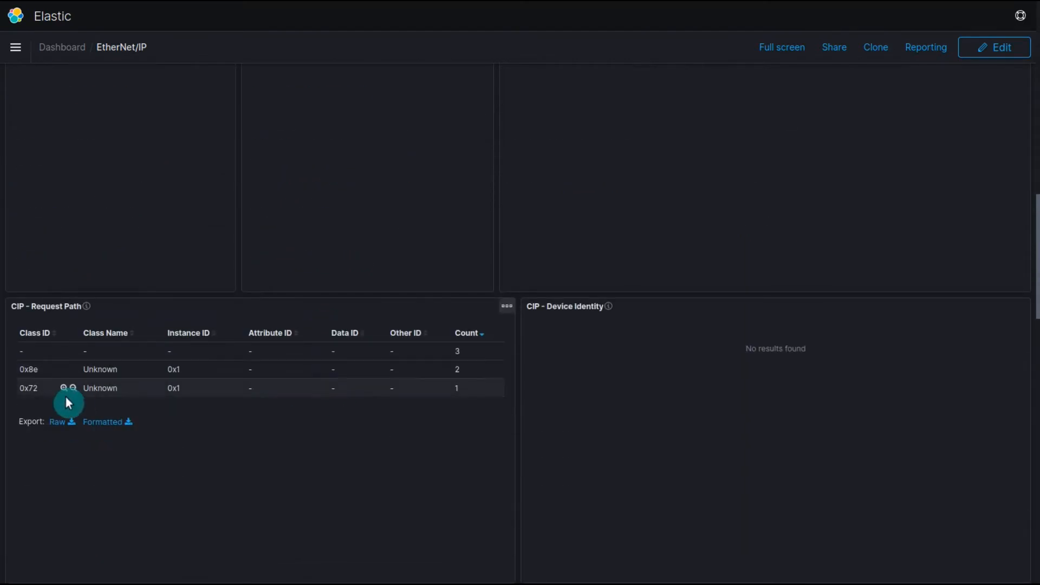
pyautogui.scroll(-5, 161, 355)
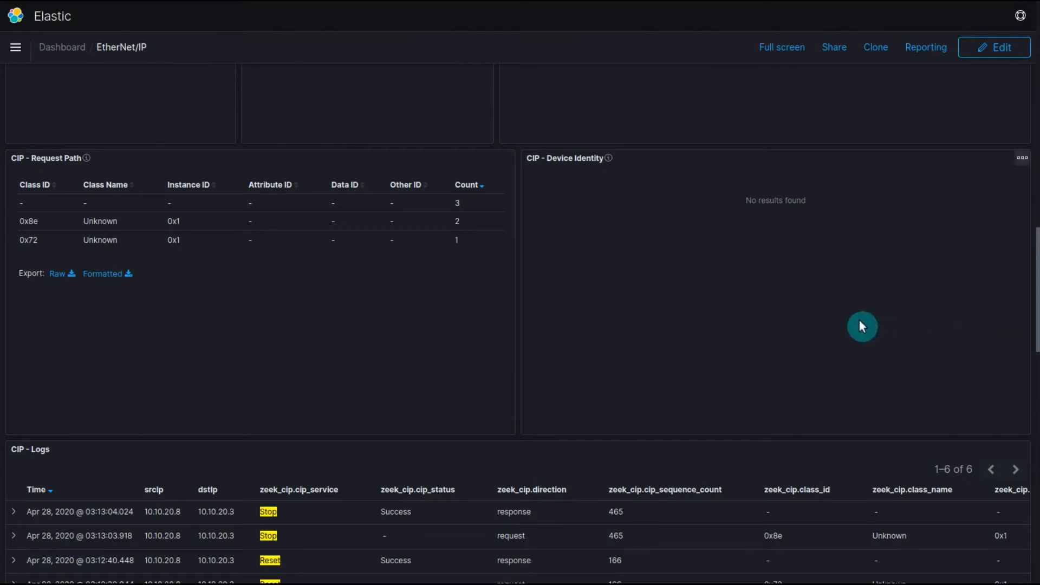
pyautogui.scroll(15, 862, 327)
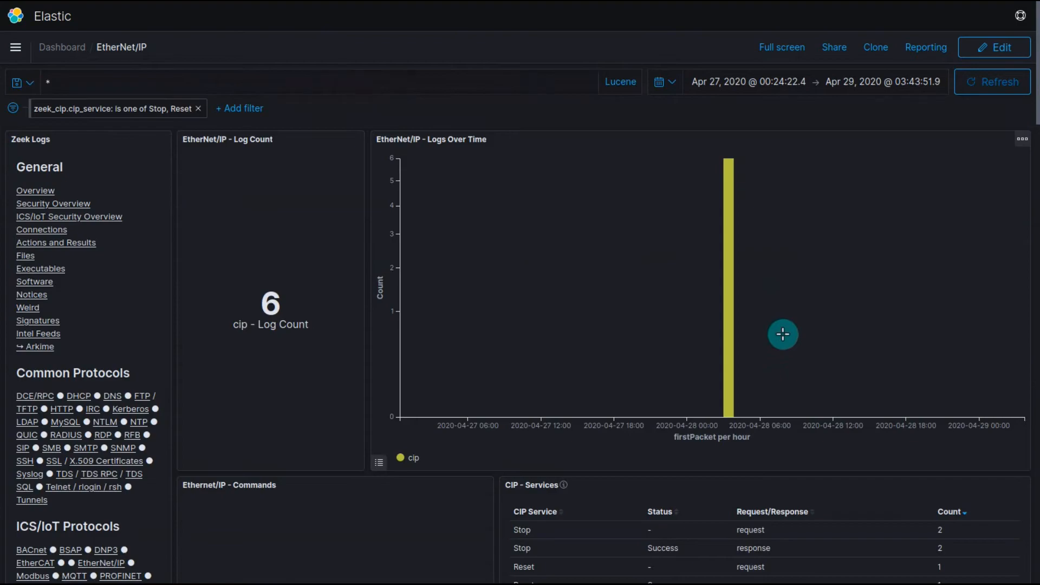
# - Open Malcolm's Host and Network Segment Name Mapping page at localhost/name-map-ui in a new browser tab
pyautogui.hotkey('ctrl', 't')
pyautogui.write('http://')
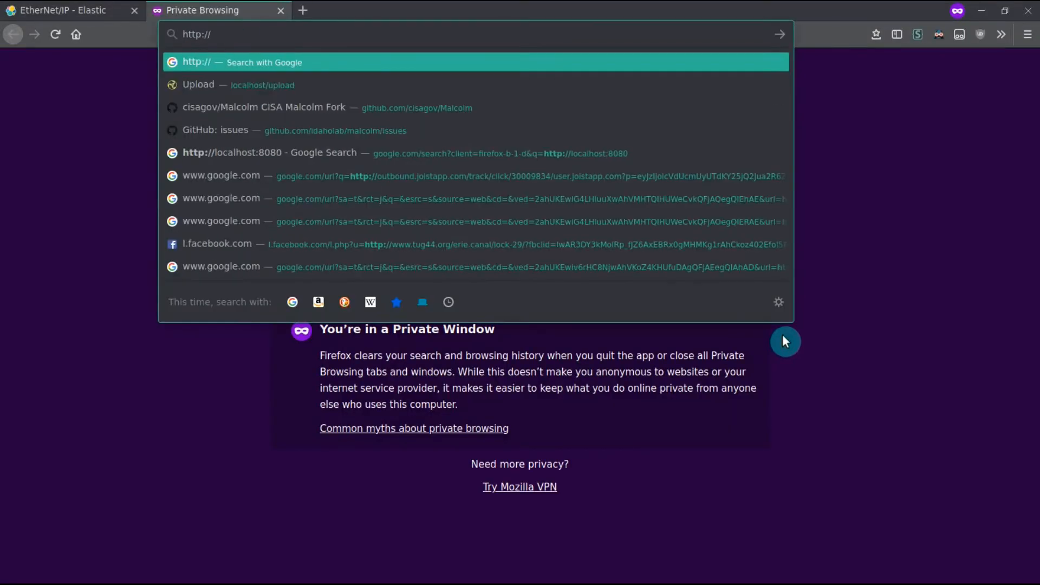
pyautogui.write('localhost:')
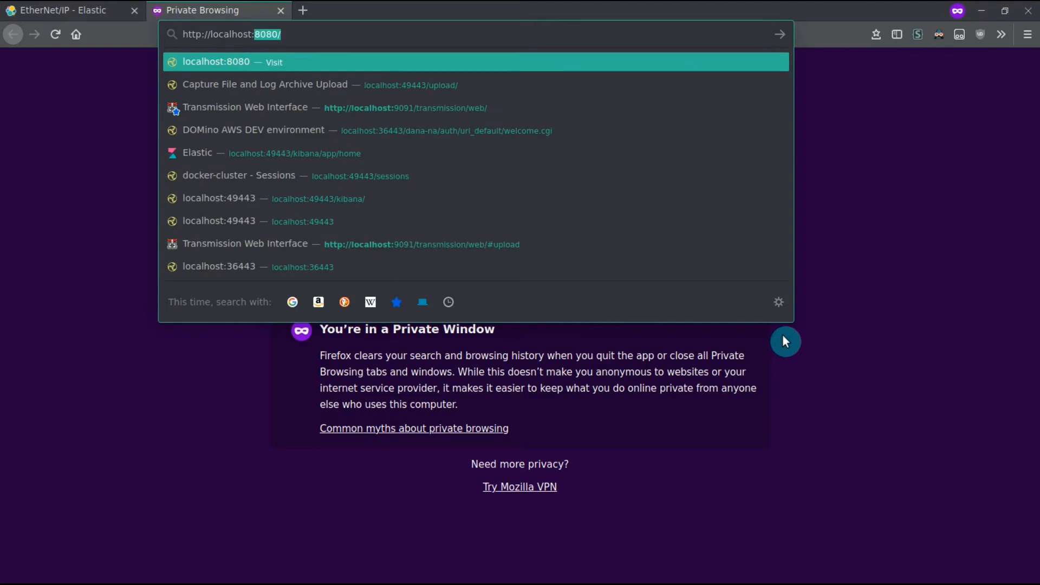
pyautogui.press('BackSpace')
pyautogui.press('BackSpace')
pyautogui.write('/na')
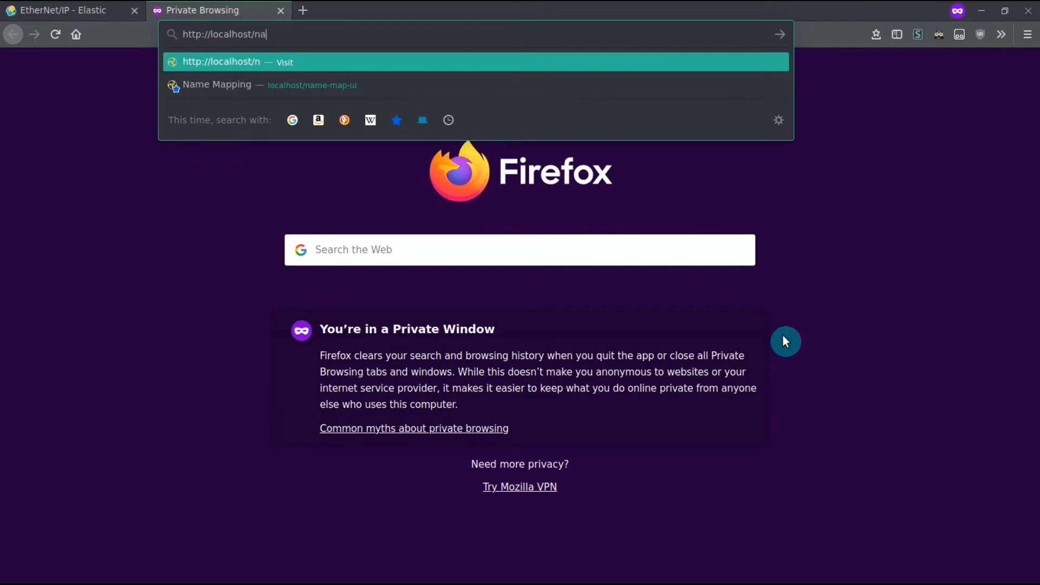
pyautogui.press('Down')
pyautogui.press('Return')
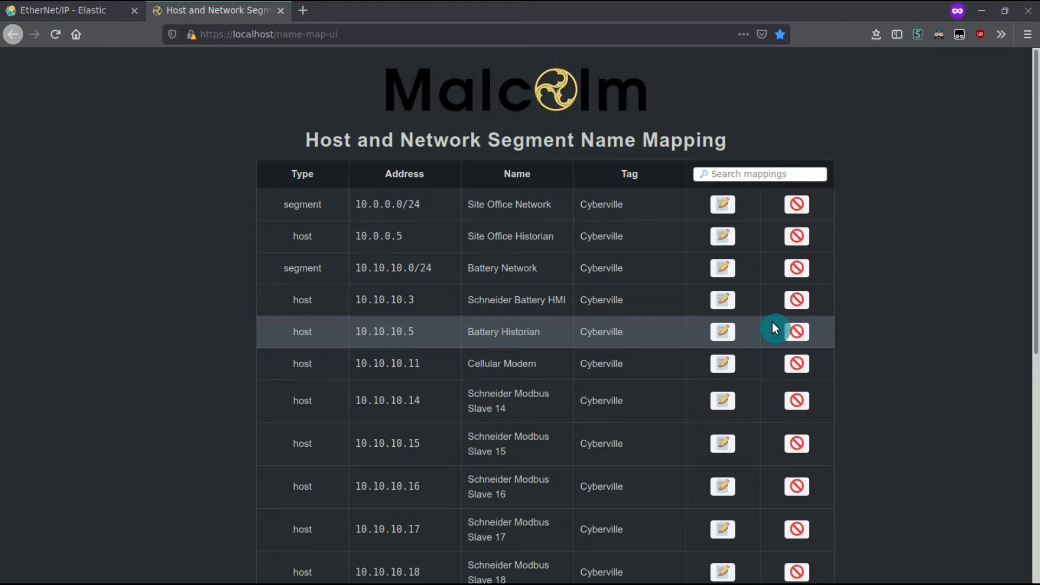
# - Return to the EtherNet/IP dashboard and check the source and destination IPs of the Stop and Reset traffic
pyautogui.click(95, 17)
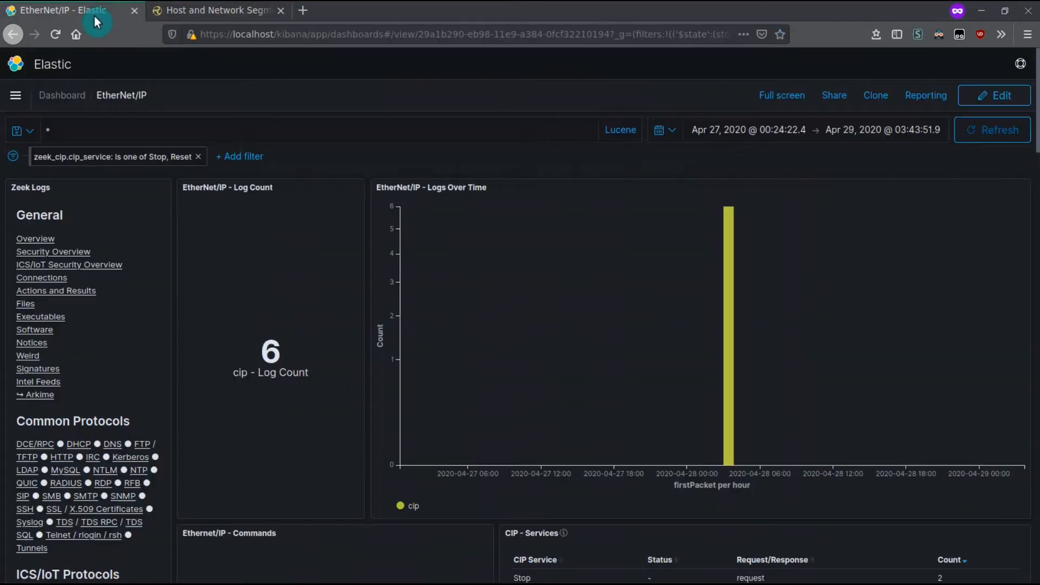
pyautogui.scroll(-10, 360, 477)
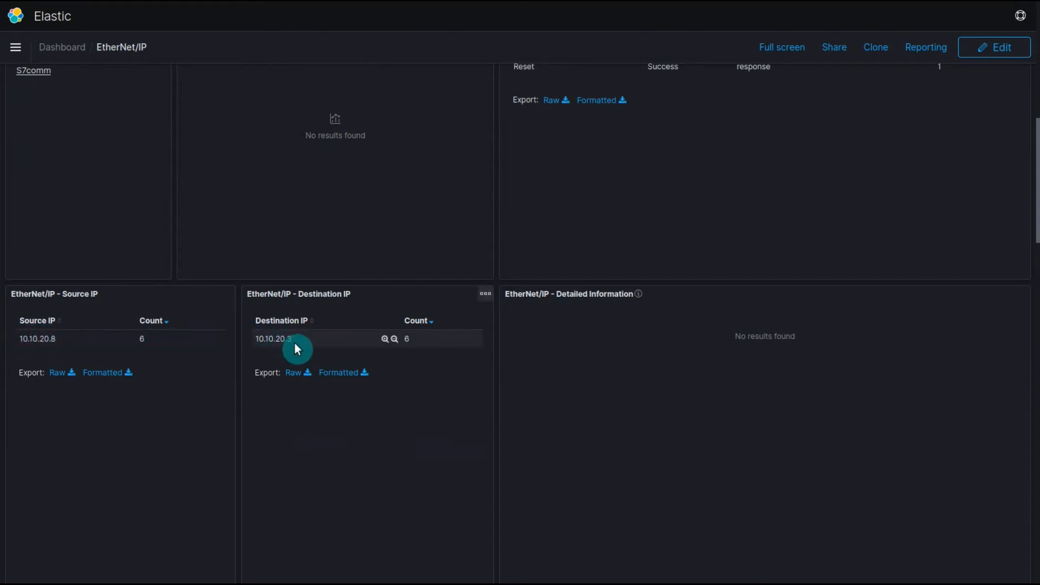
pyautogui.scroll(10, 271, 325)
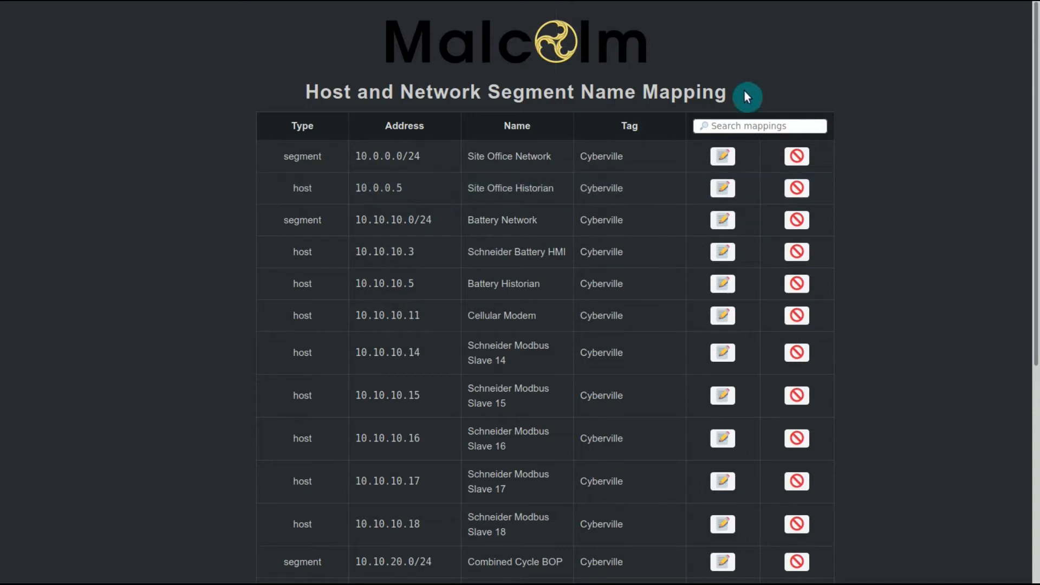
# - Search the name mappings for 10.10.20, highlight the matching segment's name, and clear the search
pyautogui.click(775, 125)
pyautogui.write('1')
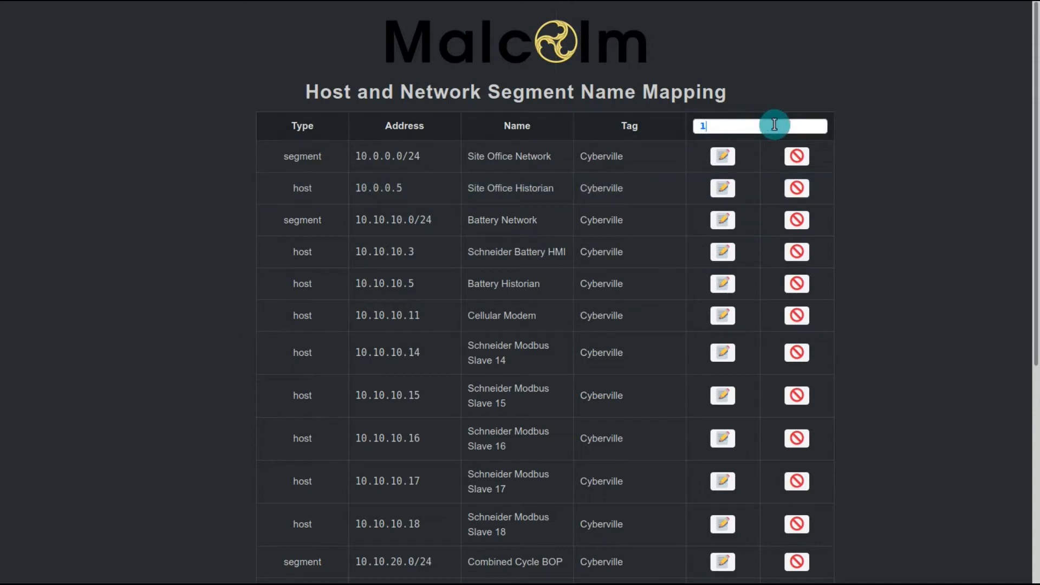
pyautogui.write('0.10.20')
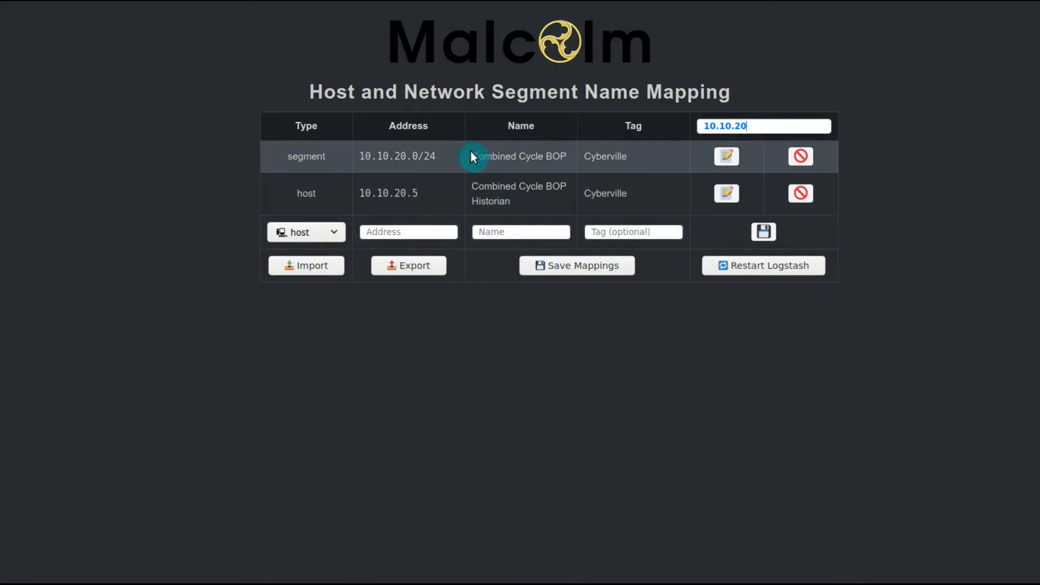
pyautogui.moveTo(470, 152); pyautogui.dragTo(565, 156)
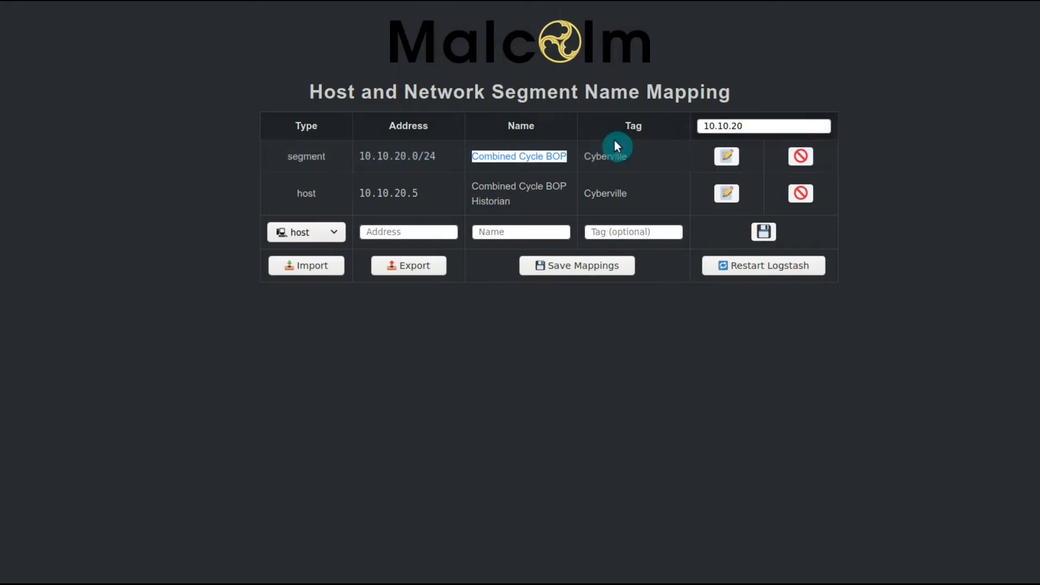
pyautogui.doubleClick(776, 124)
pyautogui.press('BackSpace')
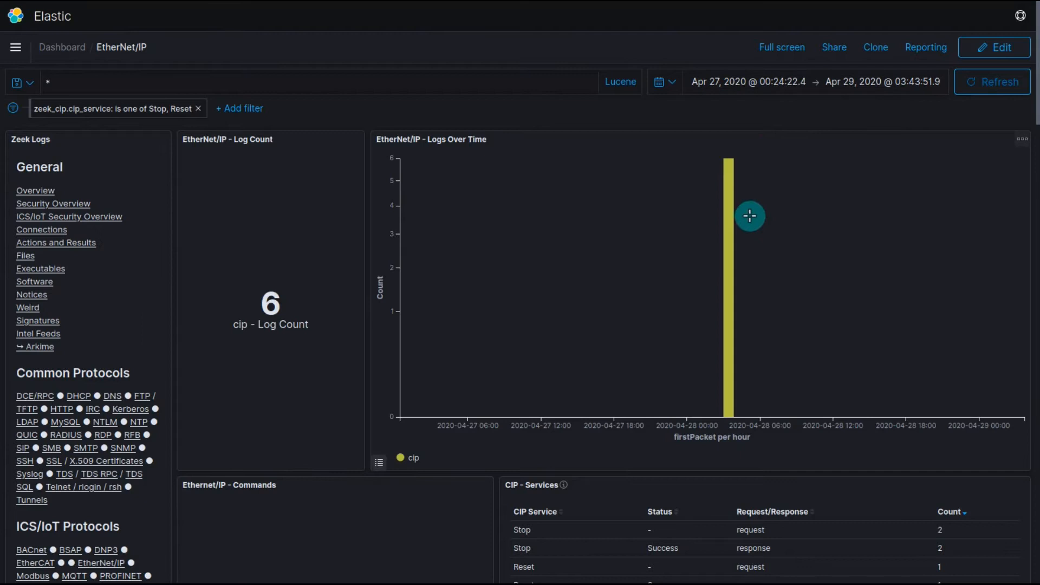
# - Go back to the EtherNet/IP dashboard and recheck the CIP log count and Services table
pyautogui.scroll(-5, 750, 216)
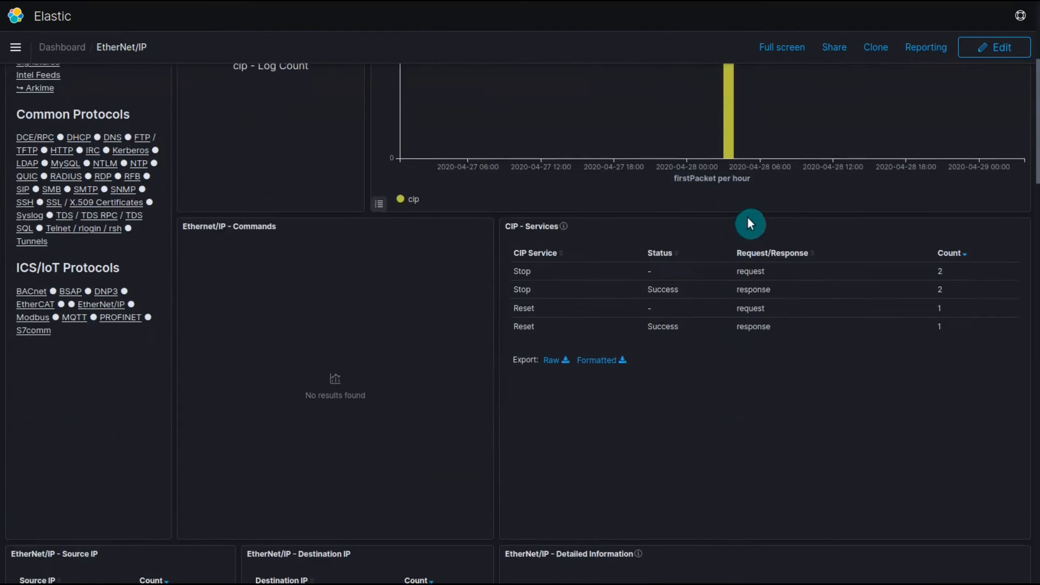
pyautogui.scroll(5, 734, 212)
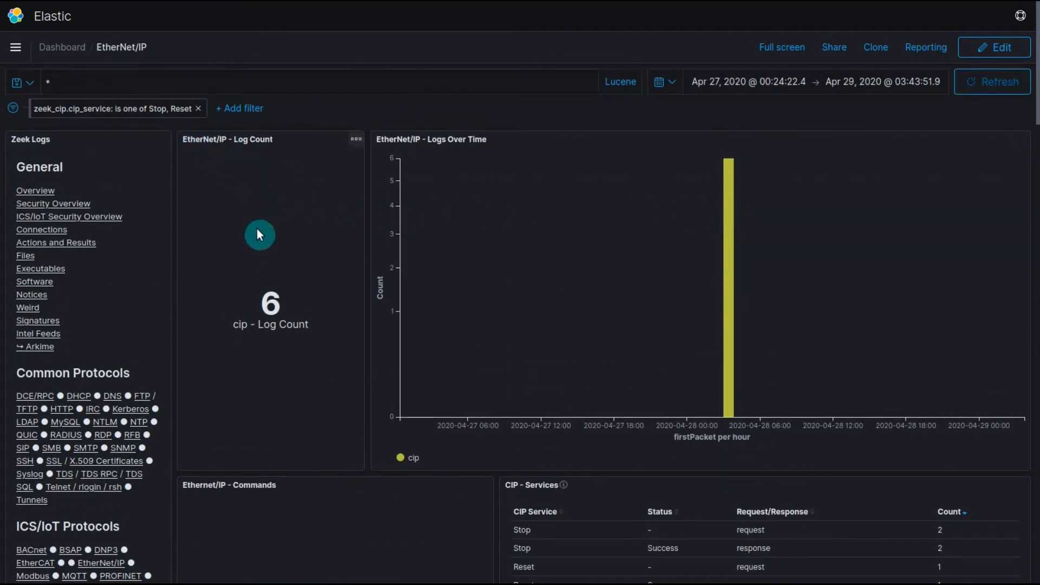
pyautogui.scroll(-3, 712, 217)
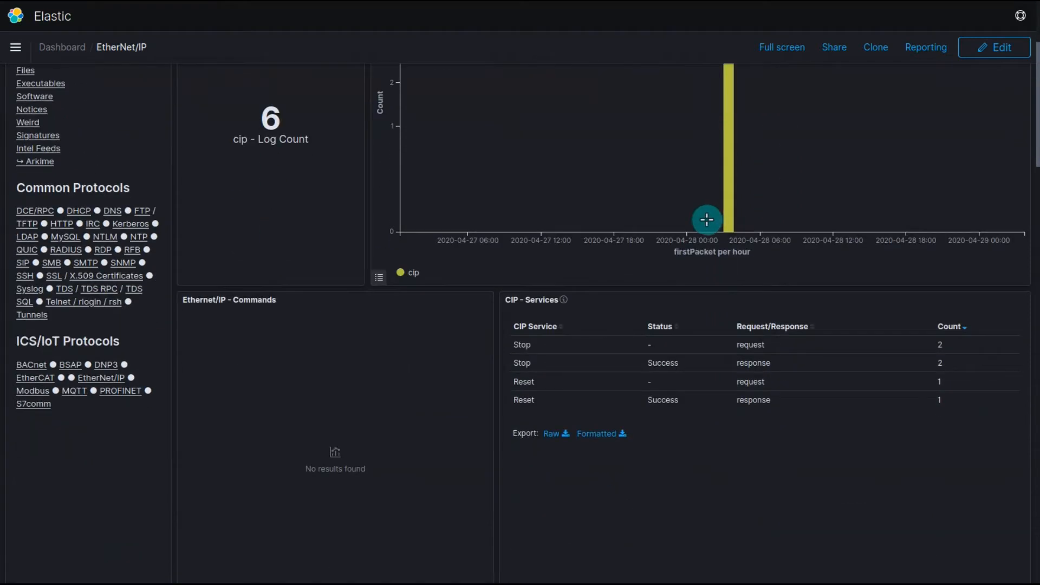
# - Expand the newest Stop response entry in CIP - Logs and highlight the segment name in its tags field
pyautogui.scroll(-10, 715, 205)
pyautogui.scroll(-7, 720, 193)
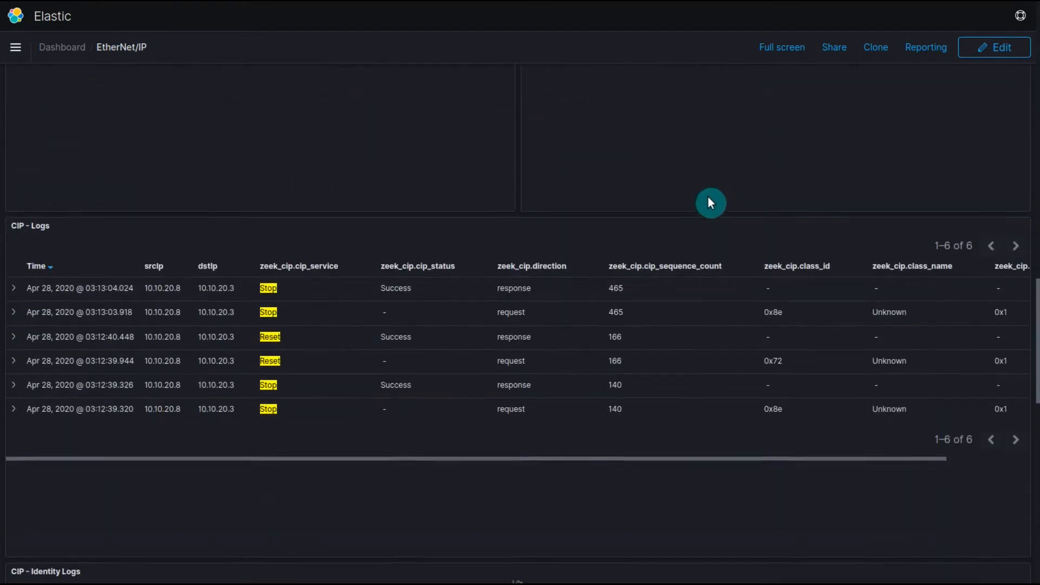
pyautogui.scroll(-4, 710, 202)
pyautogui.scroll(4, 710, 202)
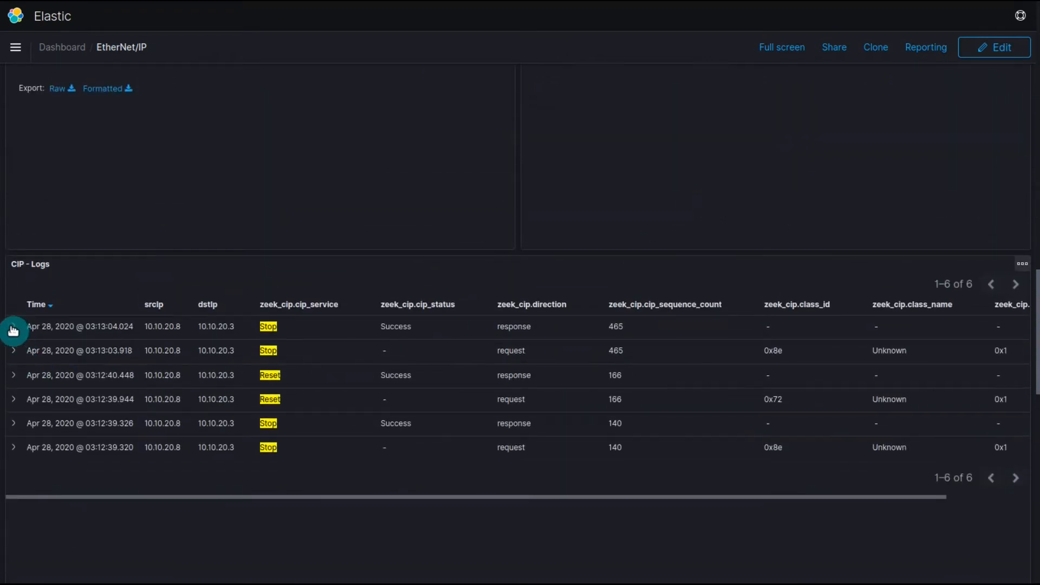
pyautogui.click(13, 330)
pyautogui.scroll(-3, 283, 258)
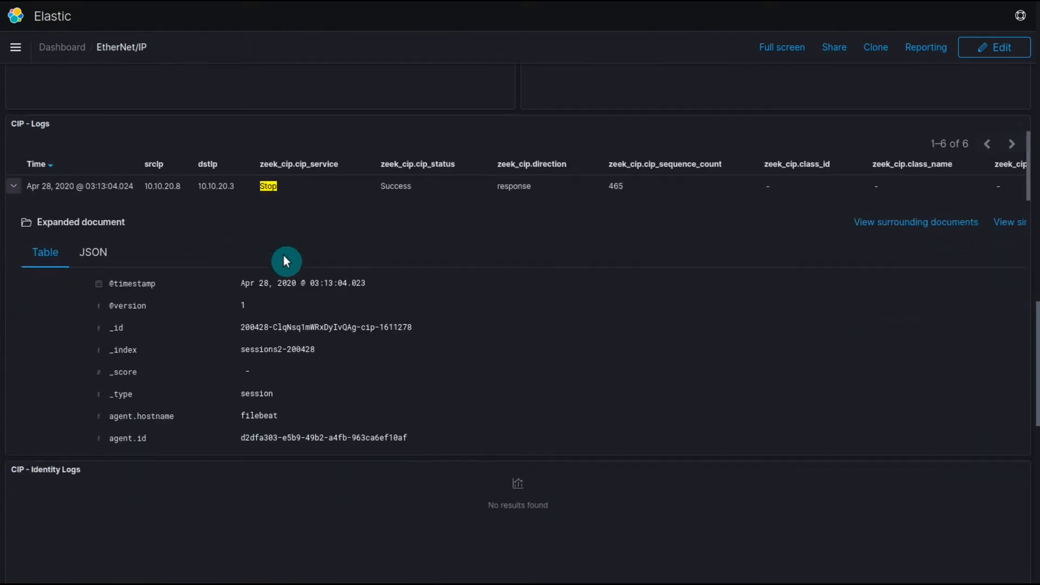
pyautogui.scroll(-5, 309, 302)
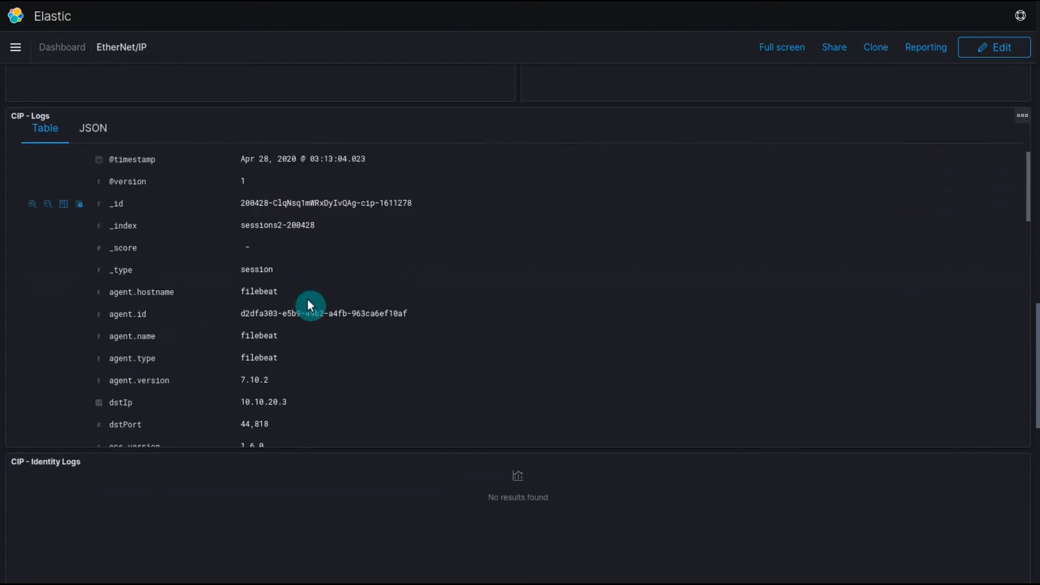
pyautogui.scroll(-2, 314, 301)
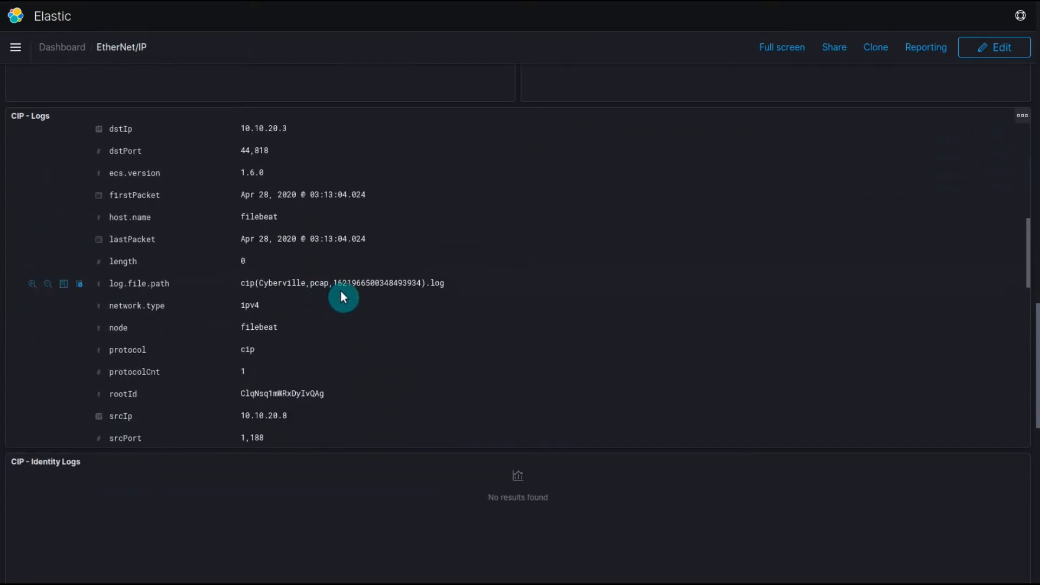
pyautogui.scroll(-3, 344, 298)
pyautogui.scroll(-2, 361, 286)
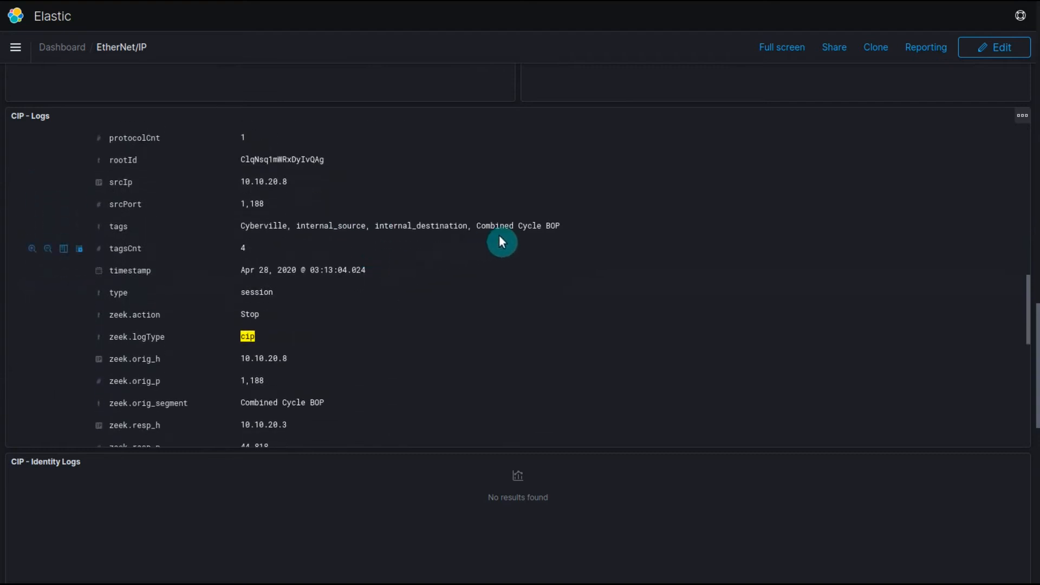
pyautogui.moveTo(476, 224); pyautogui.dragTo(563, 226)
pyautogui.click(565, 226)
pyautogui.scroll(-3, 500, 271)
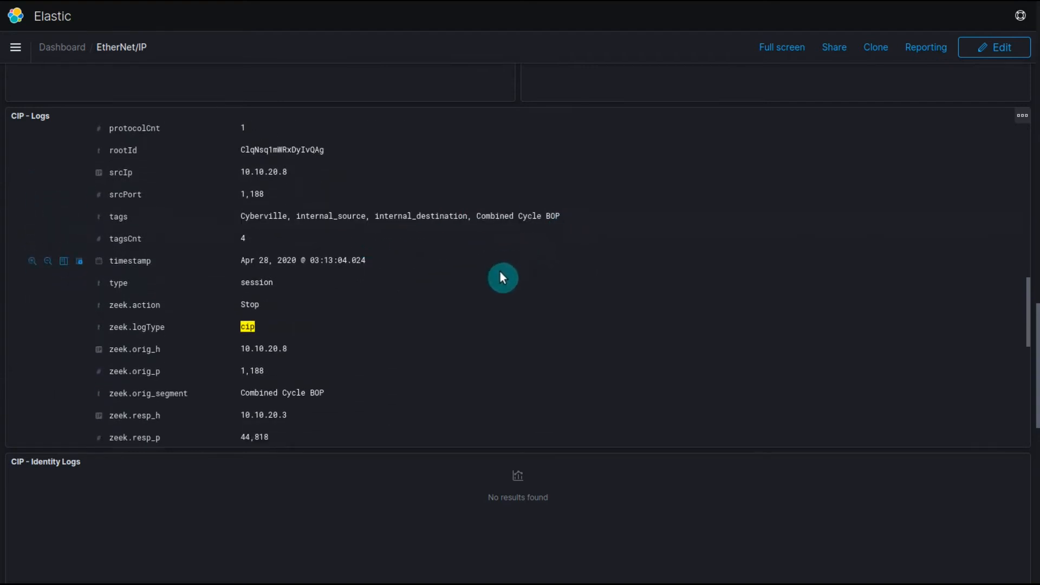
# - Highlight the zeek.orig_segment and zeek.resp_segment fields of the expanded Stop response entry
pyautogui.moveTo(132, 286); pyautogui.dragTo(180, 288)
pyautogui.click(181, 287)
pyautogui.moveTo(85, 287); pyautogui.dragTo(360, 294)
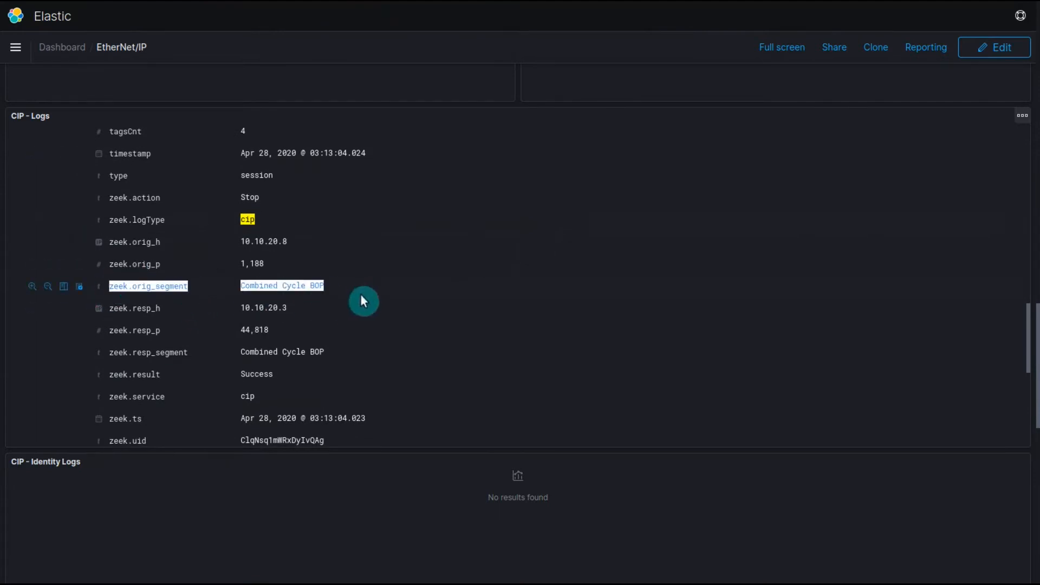
pyautogui.scroll(-1, 164, 350)
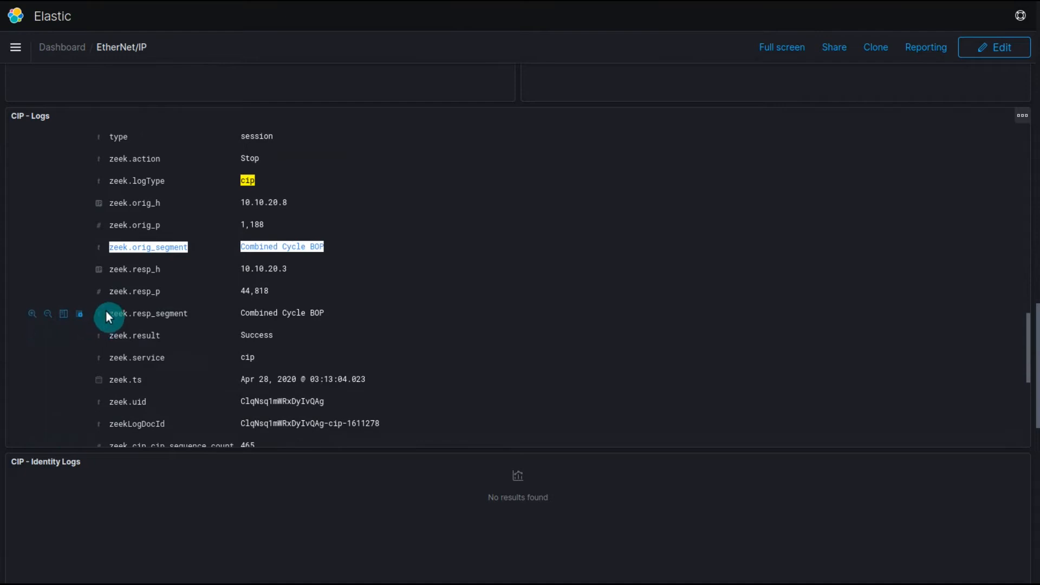
pyautogui.moveTo(107, 313); pyautogui.dragTo(332, 315)
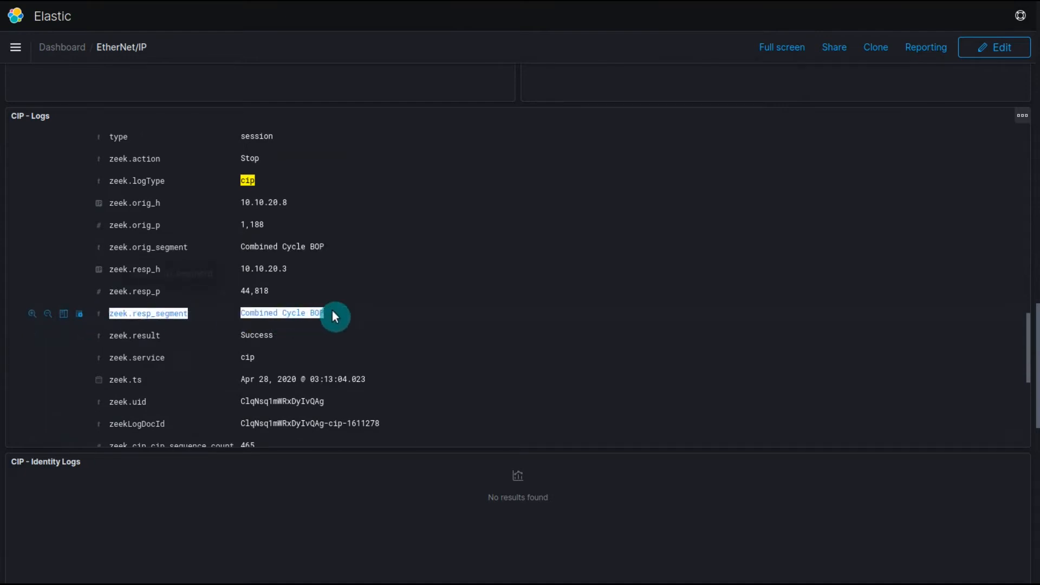
pyautogui.click(325, 320)
pyautogui.moveTo(243, 313); pyautogui.dragTo(370, 318)
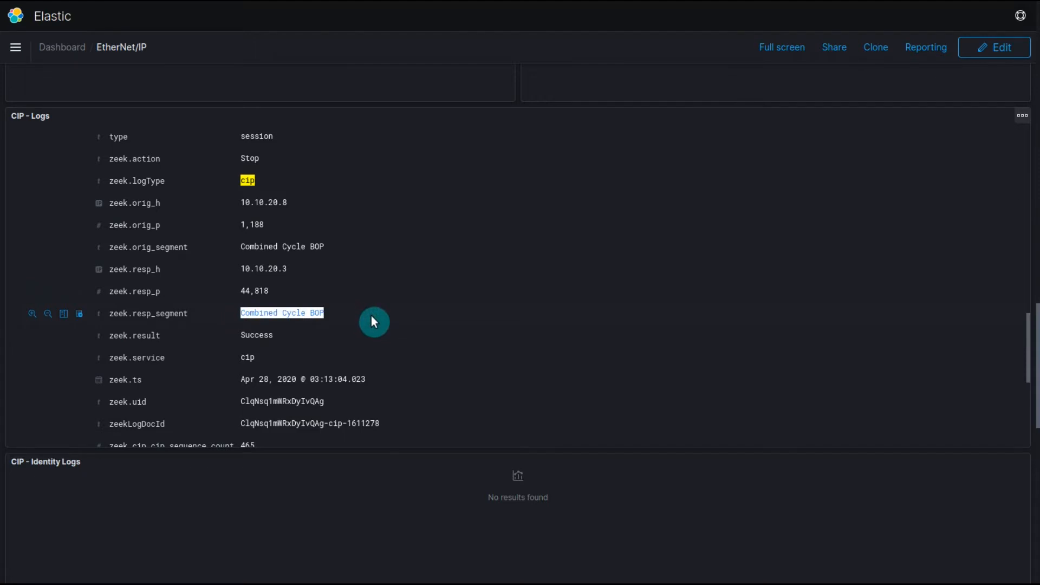
# - Expand the matching Stop request entry in CIP - Logs and highlight its originating and responding segment values
pyautogui.scroll(-3, 373, 317)
pyautogui.scroll(3, 393, 305)
pyautogui.scroll(-6, 316, 323)
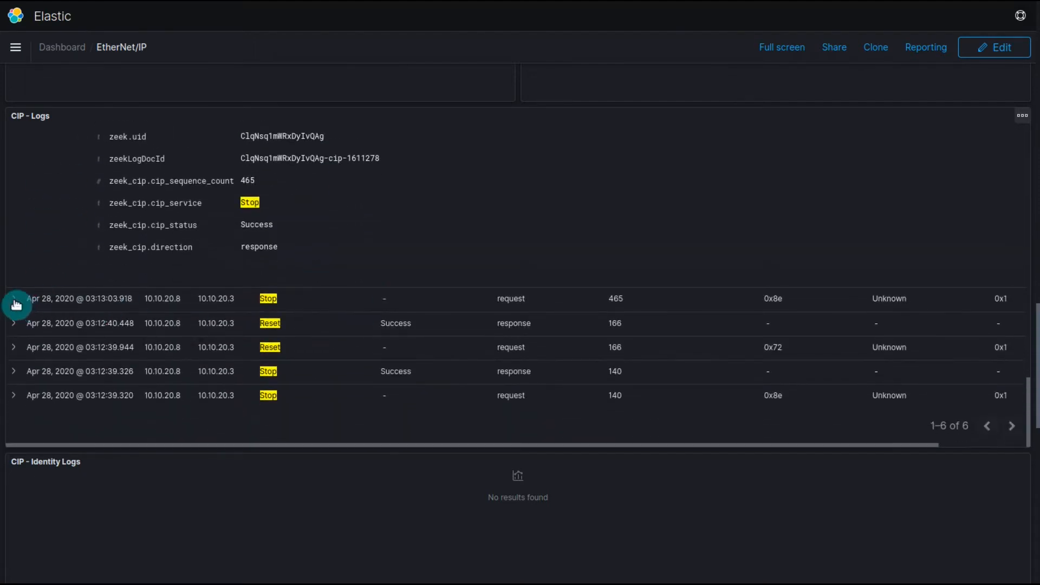
pyautogui.click(14, 301)
pyautogui.scroll(-10, 274, 288)
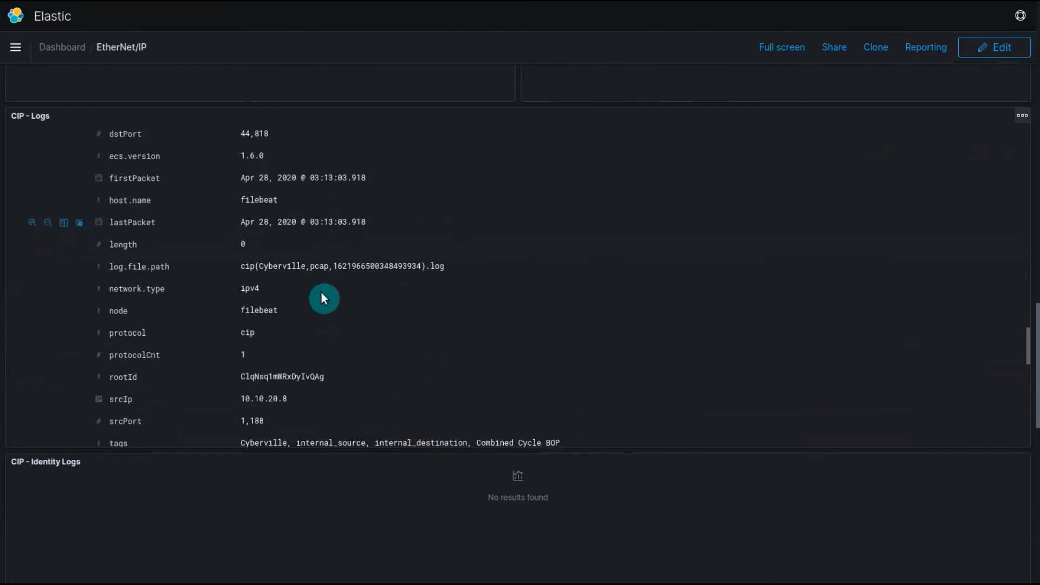
pyautogui.scroll(-7, 323, 298)
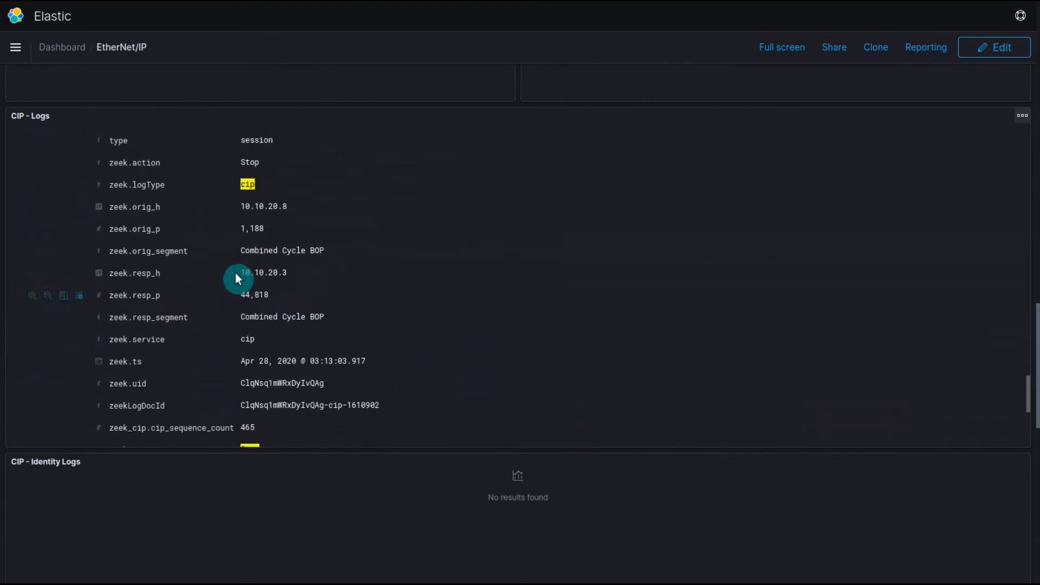
pyautogui.moveTo(241, 249); pyautogui.dragTo(348, 267)
pyautogui.moveTo(241, 317); pyautogui.dragTo(354, 321)
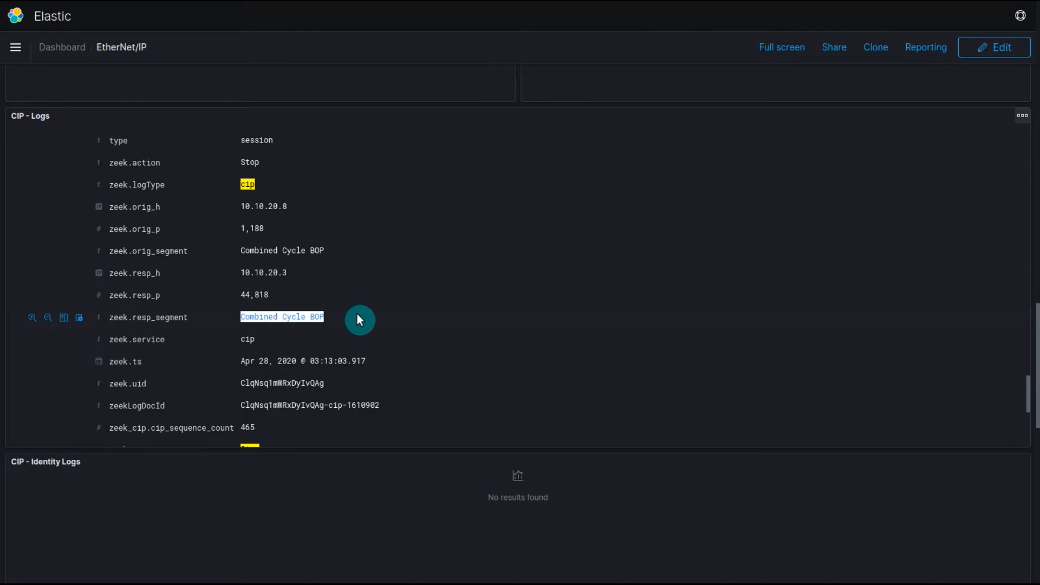
pyautogui.scroll(4, 353, 305)
pyautogui.scroll(-4, 365, 300)
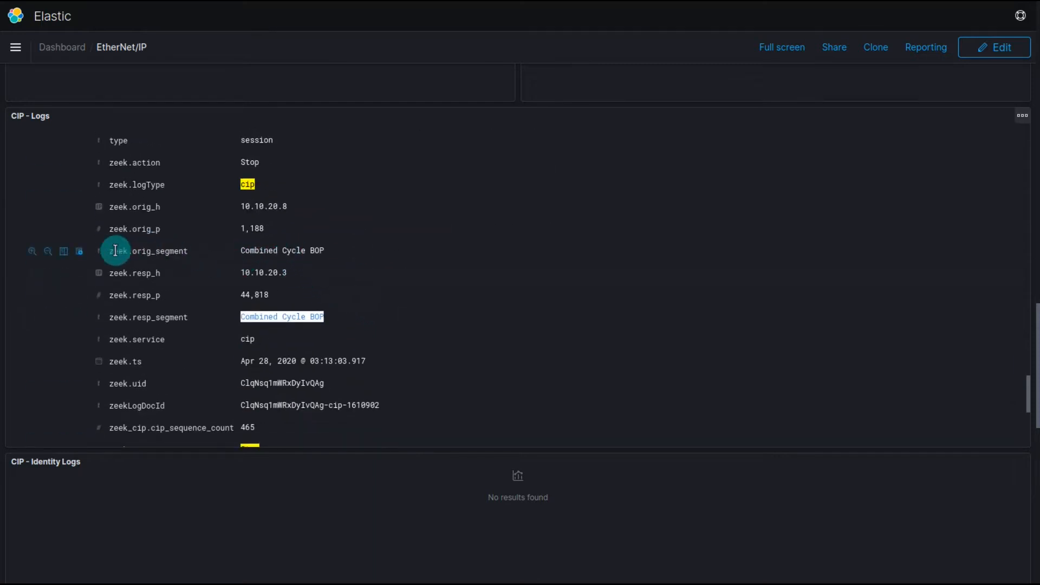
pyautogui.moveTo(115, 250); pyautogui.dragTo(347, 323)
pyautogui.click(348, 319)
pyautogui.scroll(-4, 348, 314)
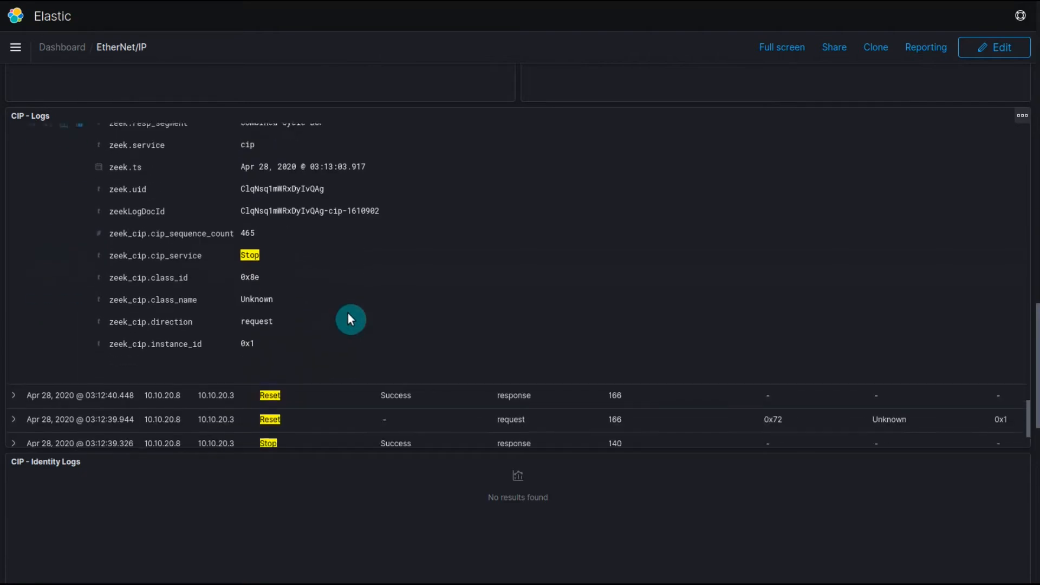
# - Remove the zeek_cip.cip_service filter for Stop and Reset, and open the Overview dashboard
pyautogui.scroll(6, 349, 309)
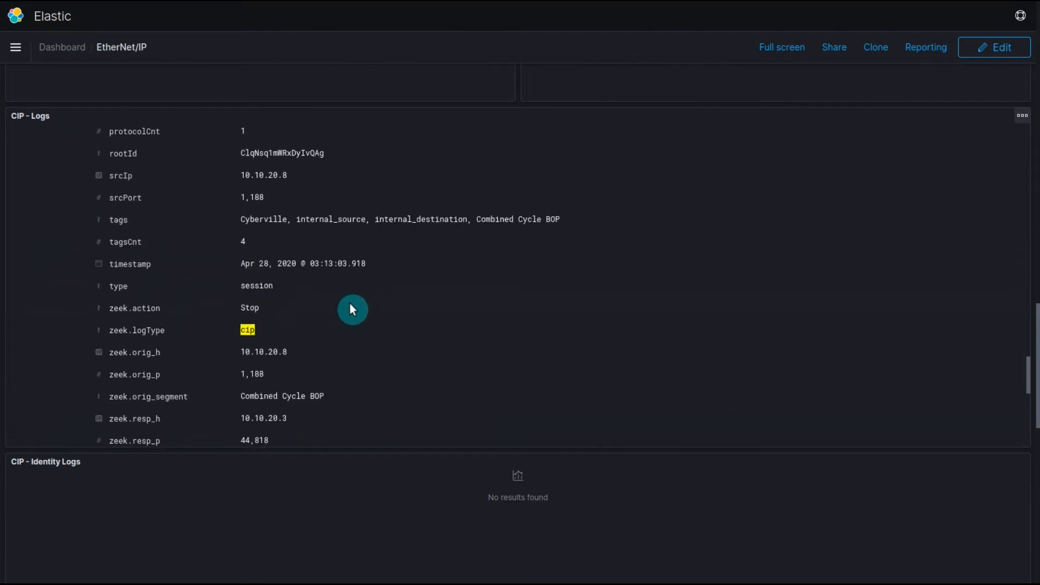
pyautogui.scroll(12, 353, 310)
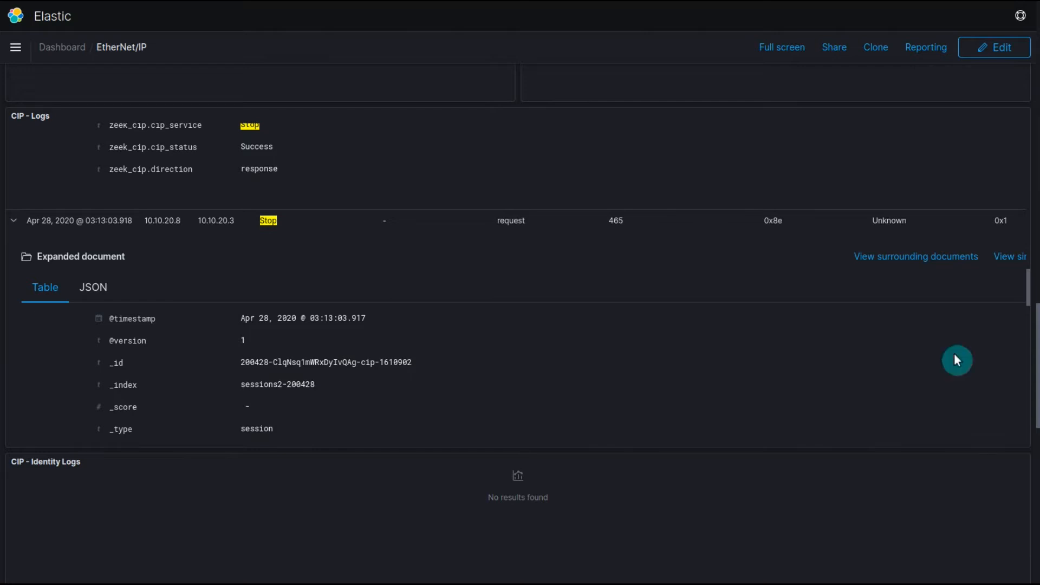
pyautogui.scroll(15, 505, 343)
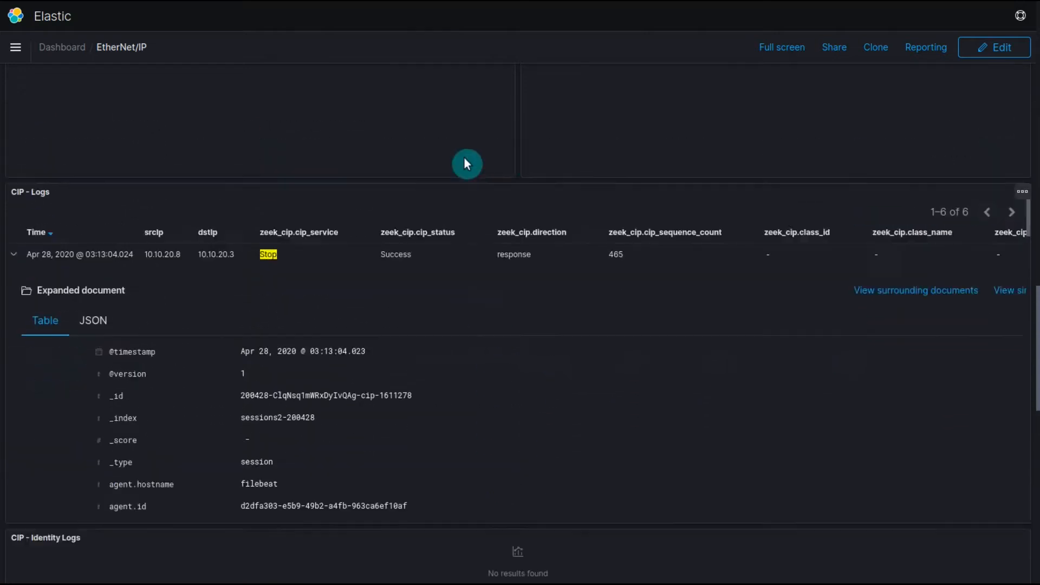
pyautogui.scroll(20, 466, 164)
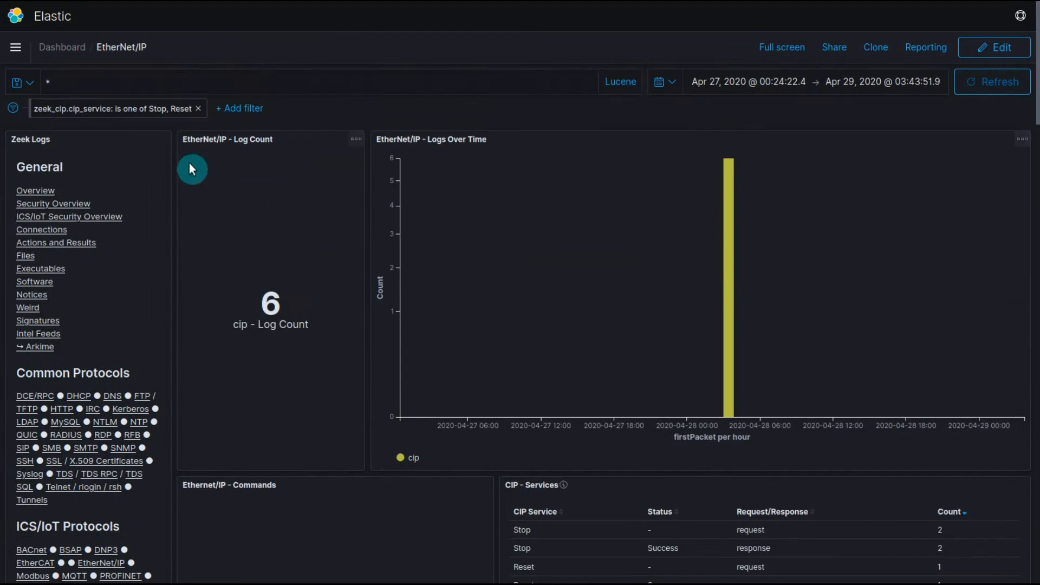
pyautogui.click(198, 108)
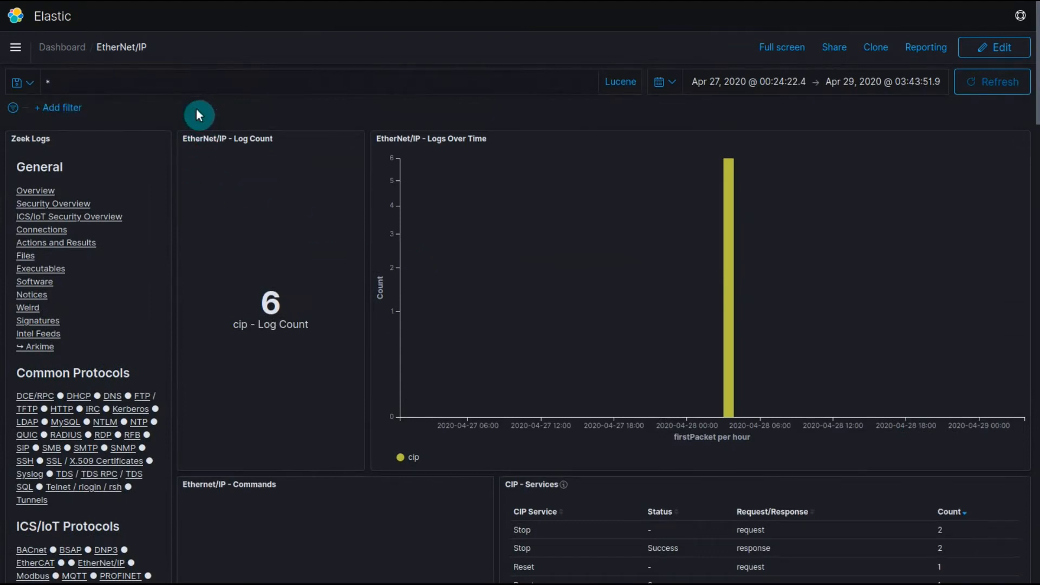
pyautogui.click(40, 188)
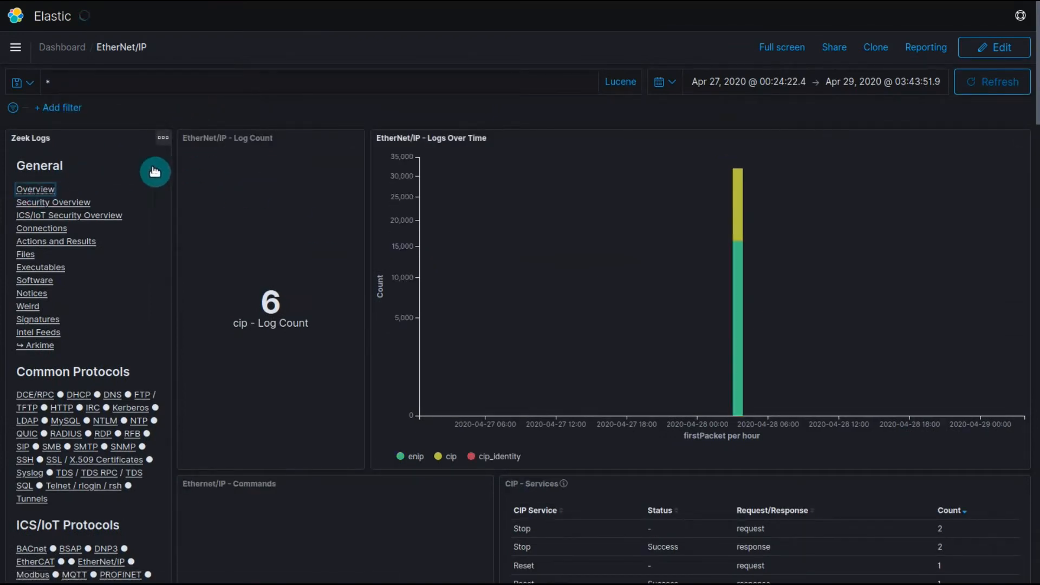
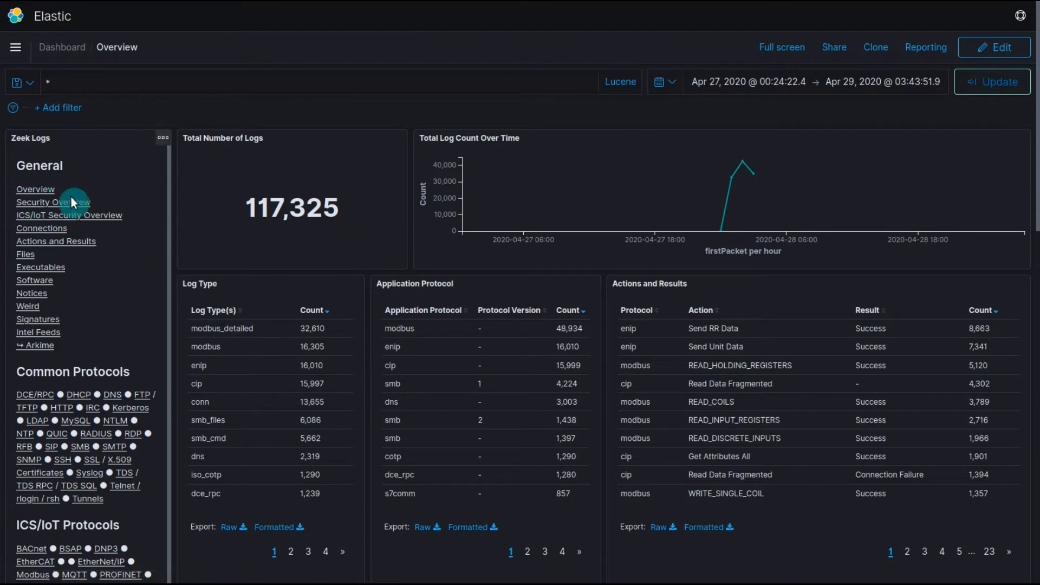
# - Open the Security Overview dashboard and highlight the username listed under Clear-text Transmission of Passwords
pyautogui.moveTo(110, 202); pyautogui.dragTo(10, 209)
pyautogui.click(73, 204)
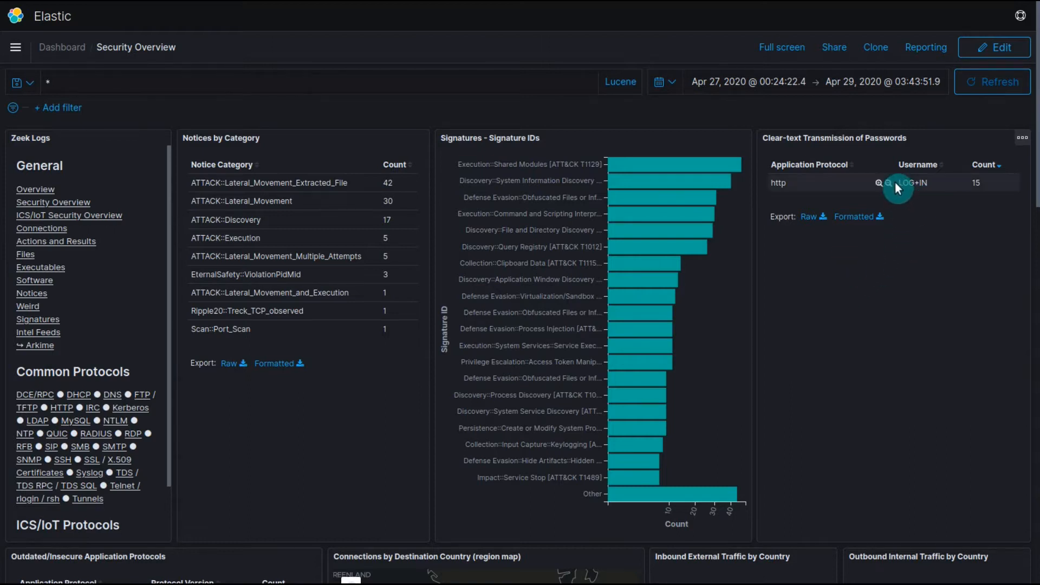
pyautogui.moveTo(897, 184); pyautogui.dragTo(932, 184)
pyautogui.click(927, 193)
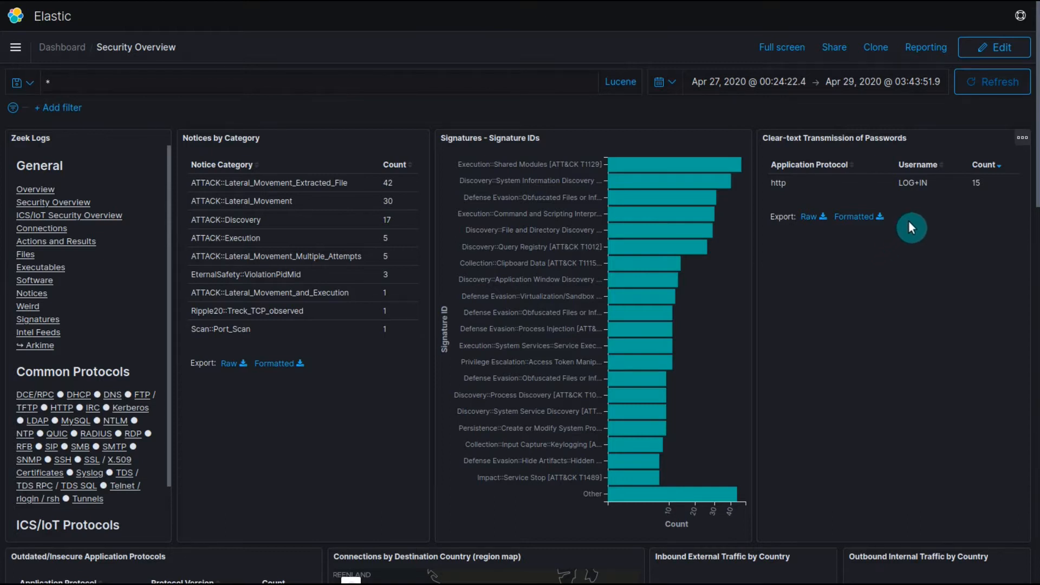
# - Switch the Security Overview dashboard to edit mode and open the Clear-text Transmission of Passwords visualization for editing
pyautogui.click(1012, 53)
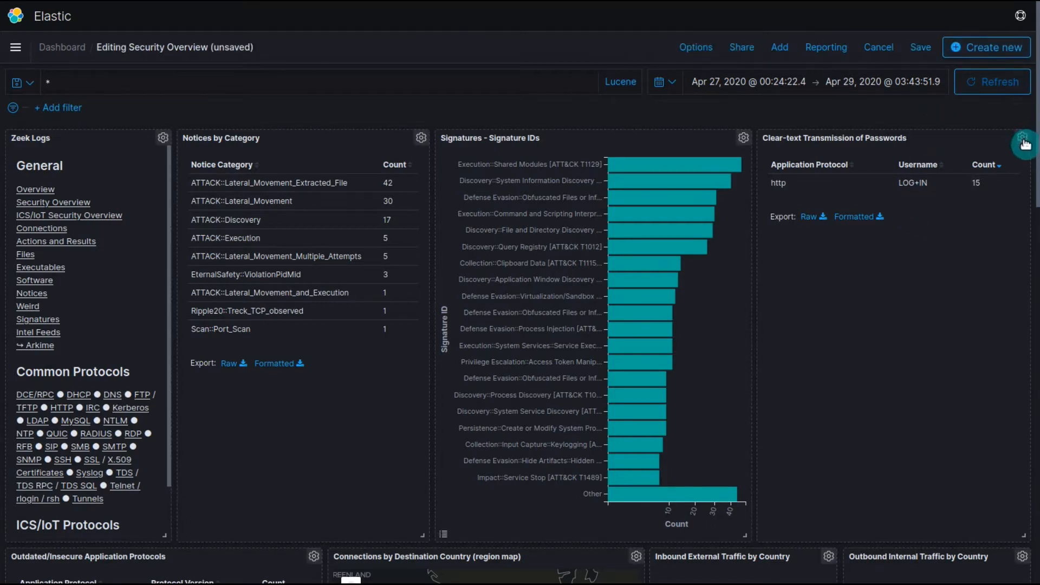
pyautogui.click(1023, 138)
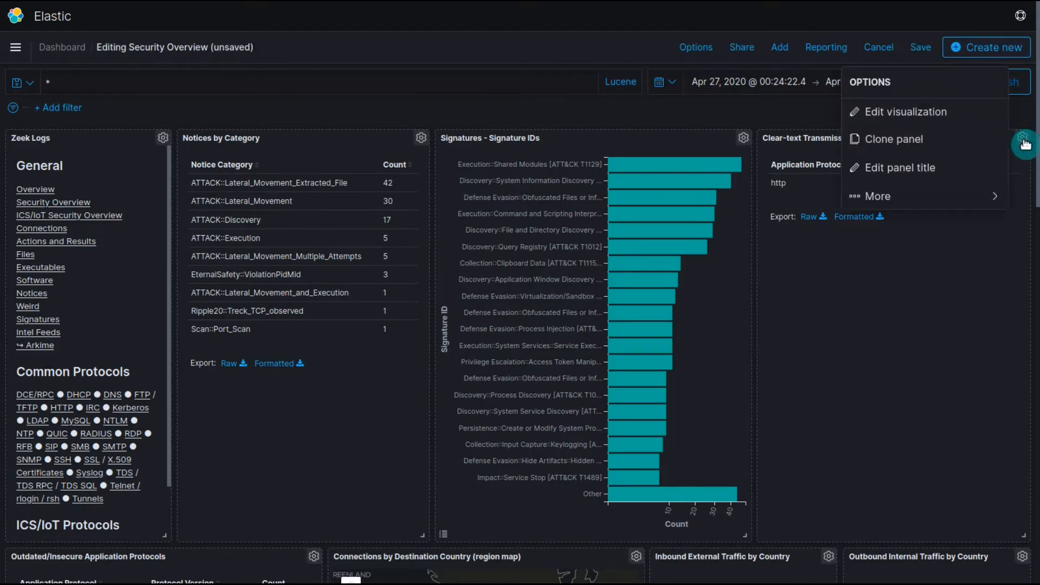
pyautogui.click(928, 111)
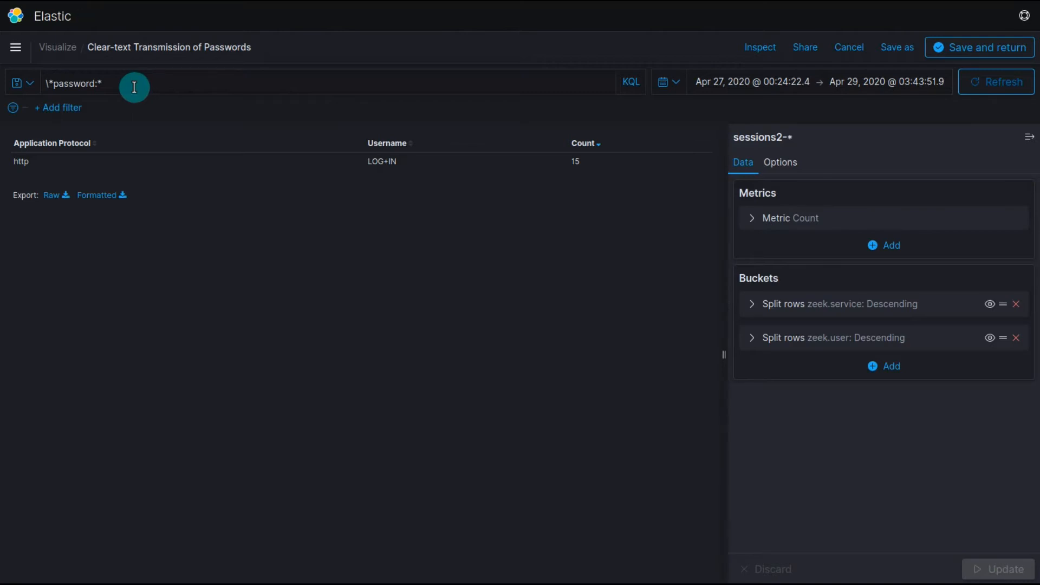
# - Try the query zeek.password:* on the visualization with refreshed results, and leave the editor without saving the change
pyautogui.click(98, 85)
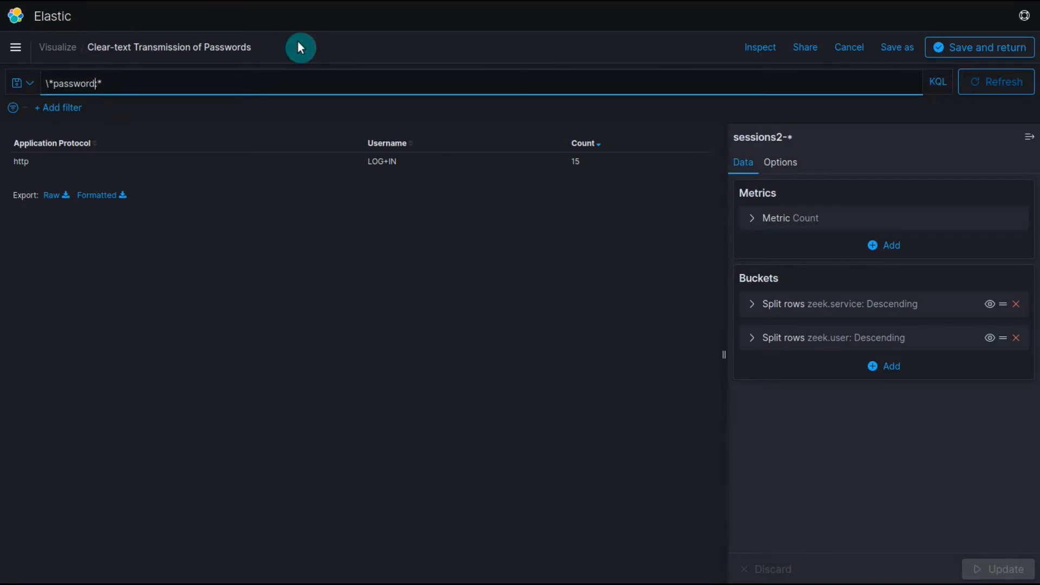
pyautogui.hotkey('ctrl', 'shift', 'Left')
pyautogui.press('Right')
pyautogui.hotkey('ctrl', 'shift', 'Left')
pyautogui.press('Right')
pyautogui.write(':')
pyautogui.hotkey('ctrl', 'a')
pyautogui.write('zeek.')
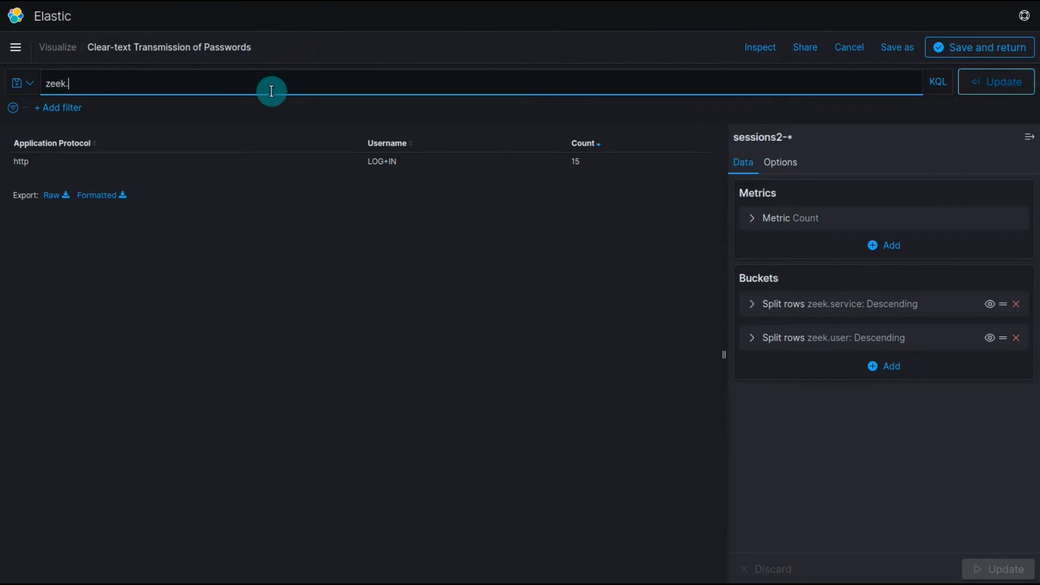
pyautogui.write('password:*')
pyautogui.press('Return')
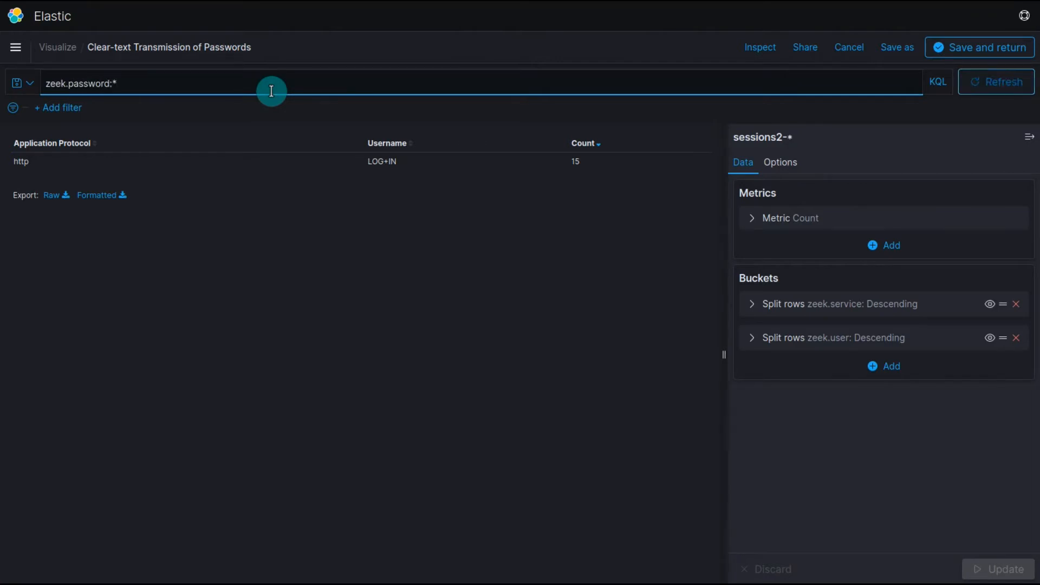
pyautogui.click(1022, 88)
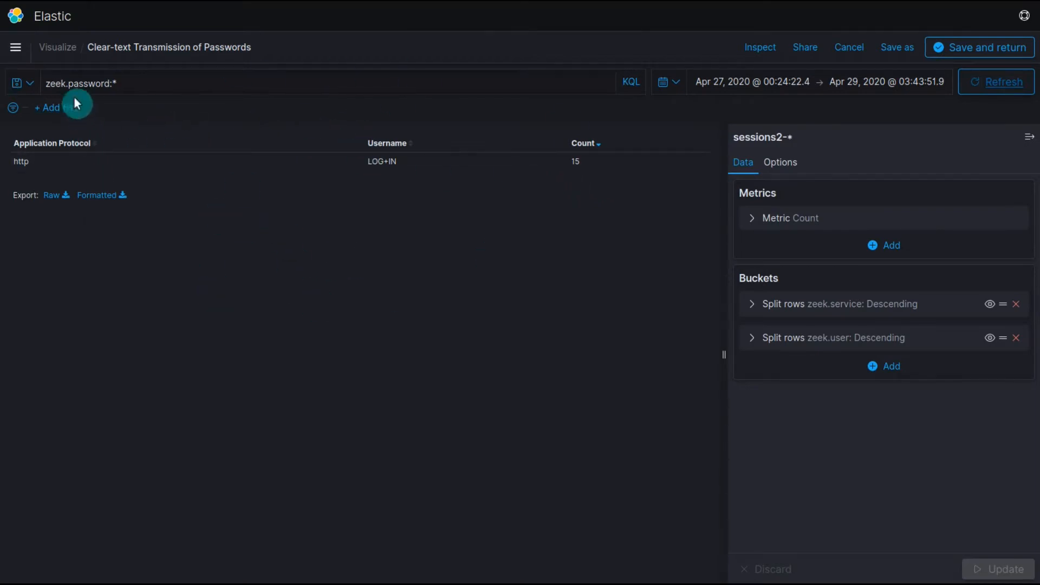
pyautogui.click(842, 54)
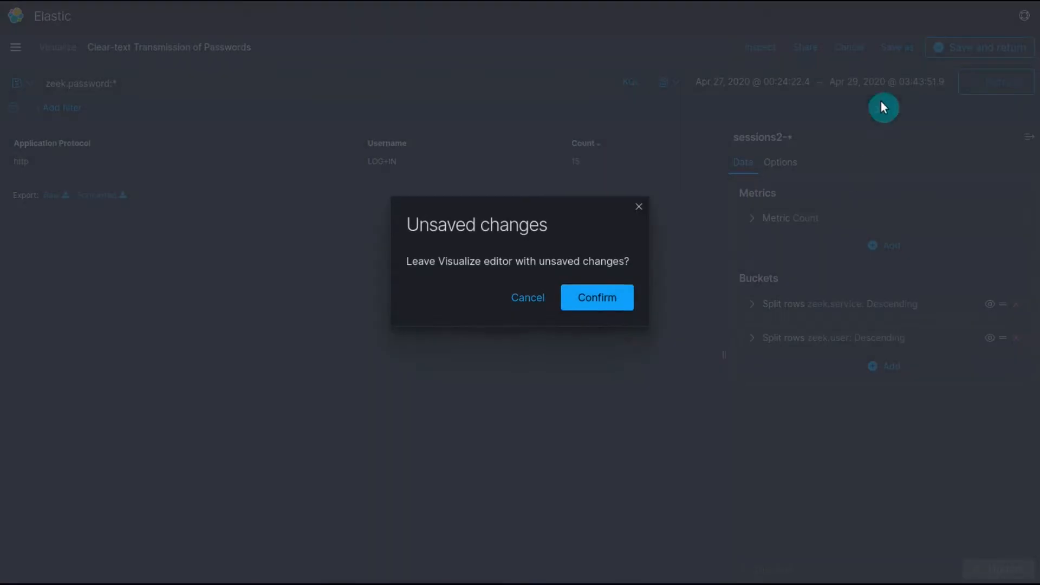
pyautogui.click(595, 301)
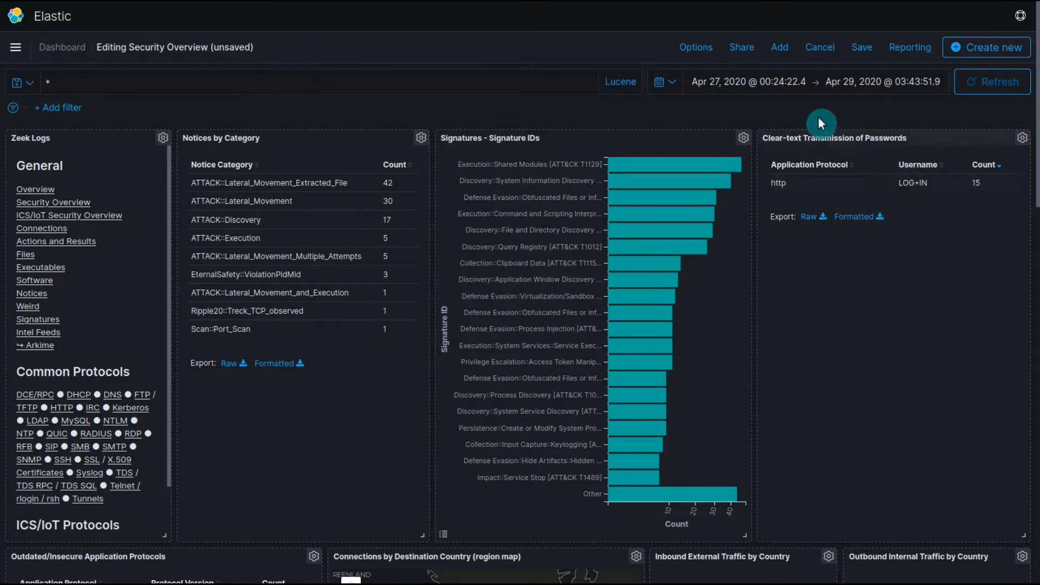
# - Leave the Security Overview dashboard's edit mode and discard its unsaved changes
pyautogui.click(812, 50)
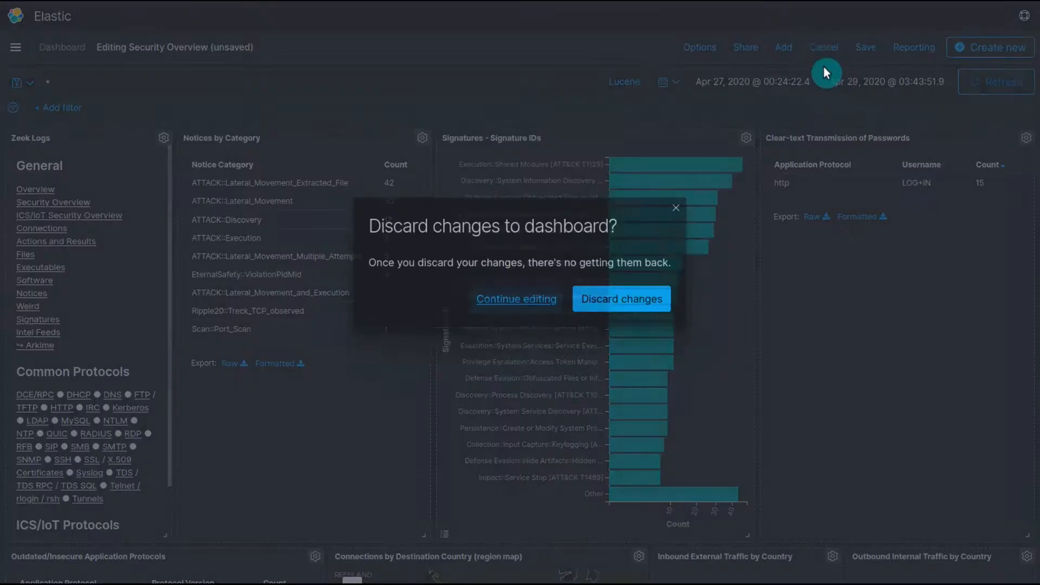
pyautogui.click(635, 312)
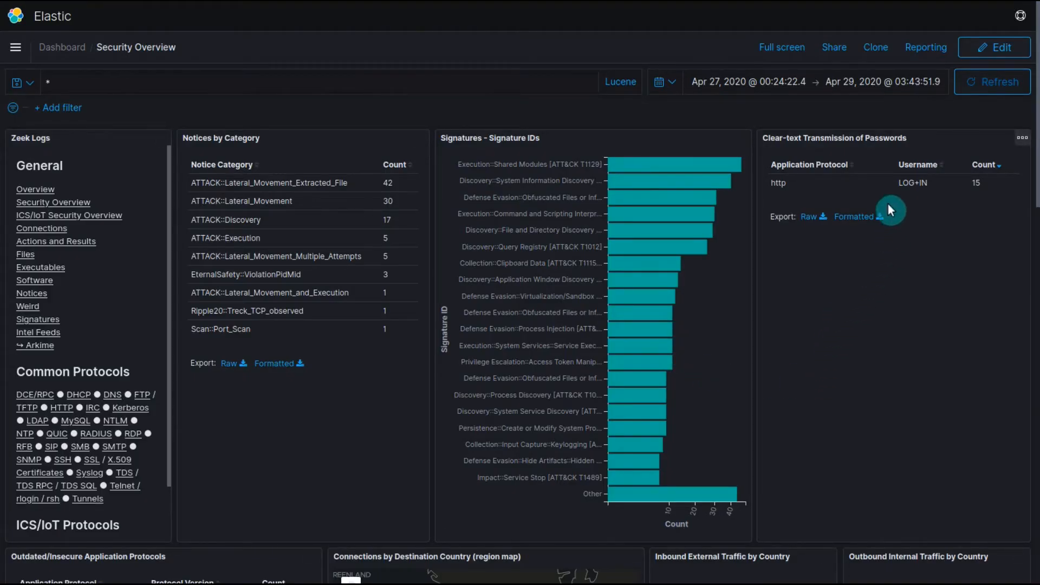
pyautogui.moveTo(920, 181)
# - Open Discover on the sessions data and highlight the hit count above the histogram
pyautogui.click(16, 47)
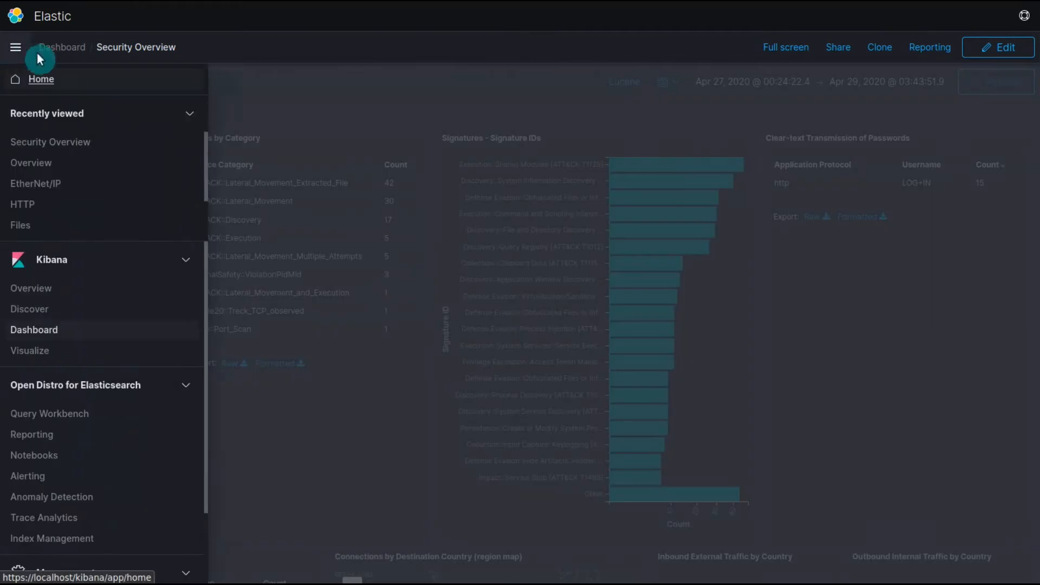
pyautogui.click(48, 311)
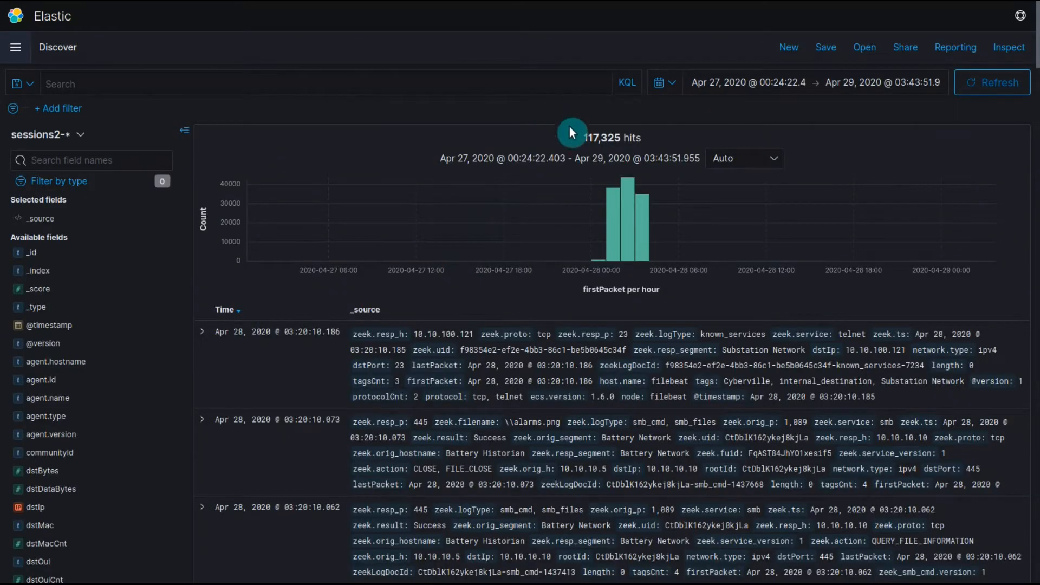
pyautogui.doubleClick(586, 139)
pyautogui.click(666, 133)
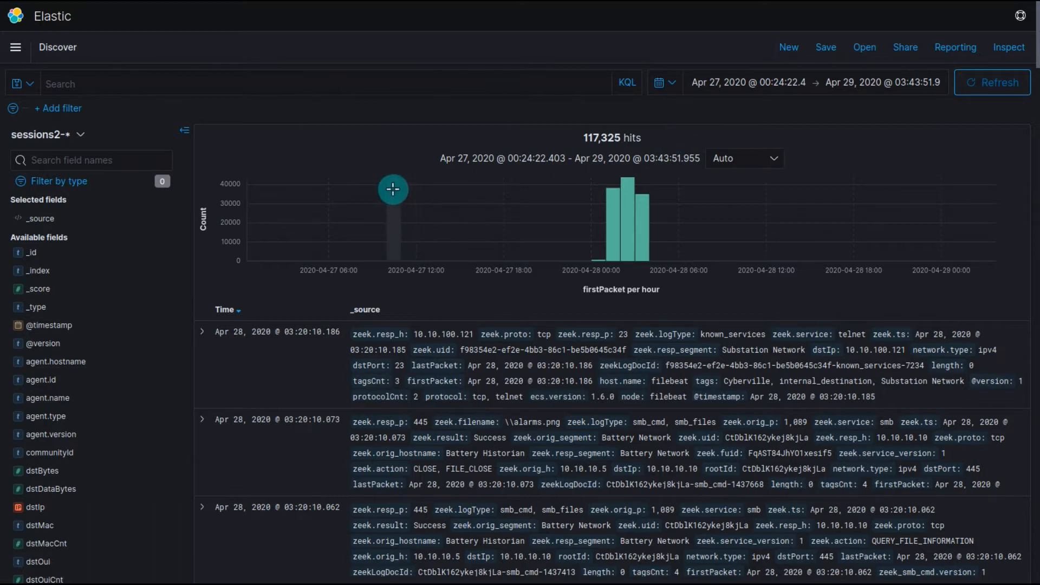
# - Search the sessions with the query zeek.password:* to find records containing a password
pyautogui.click(182, 83)
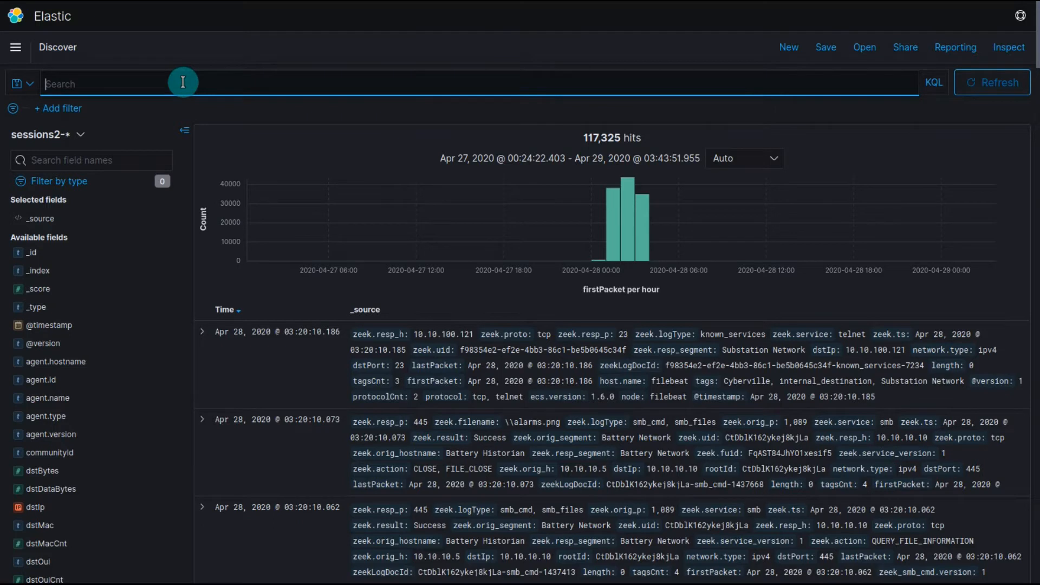
pyautogui.write('zeek.passg')
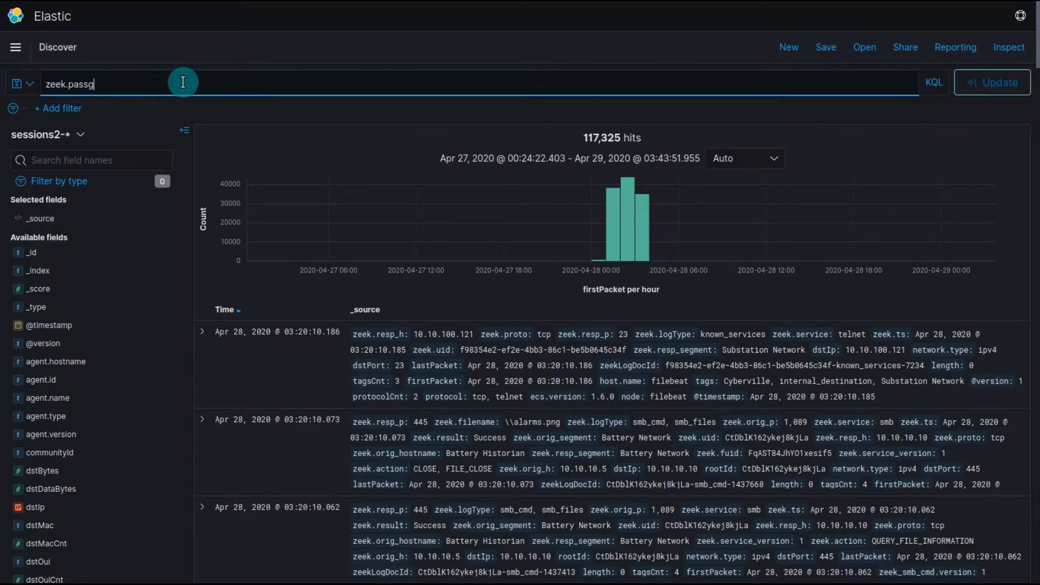
pyautogui.press('BackSpace')
pyautogui.write('word:*')
pyautogui.press('Return')
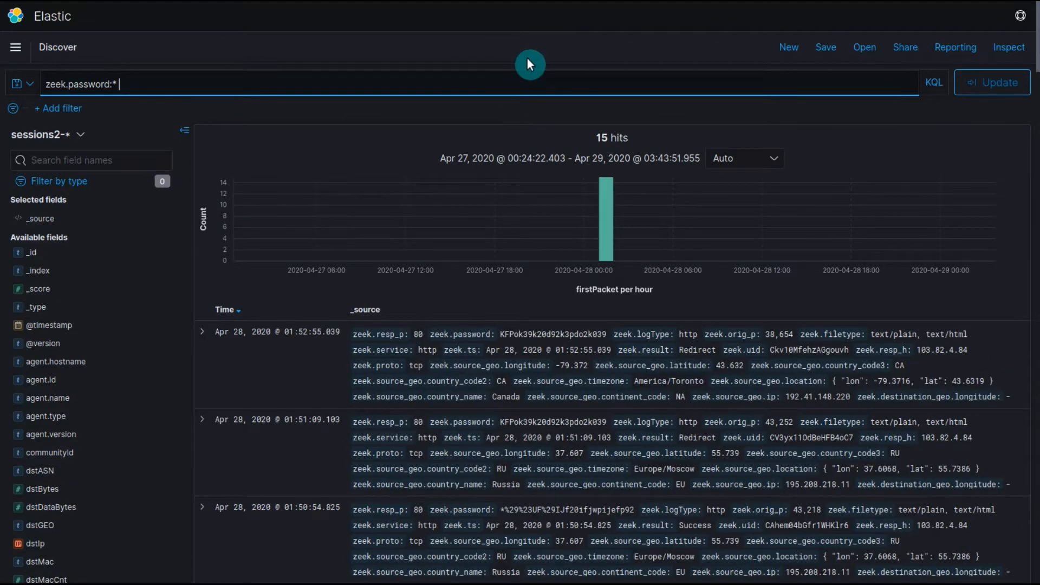
# - Try extending the query to zeek.password:* OR \*password\*:* and run it
pyautogui.write('OR \\*passwo')
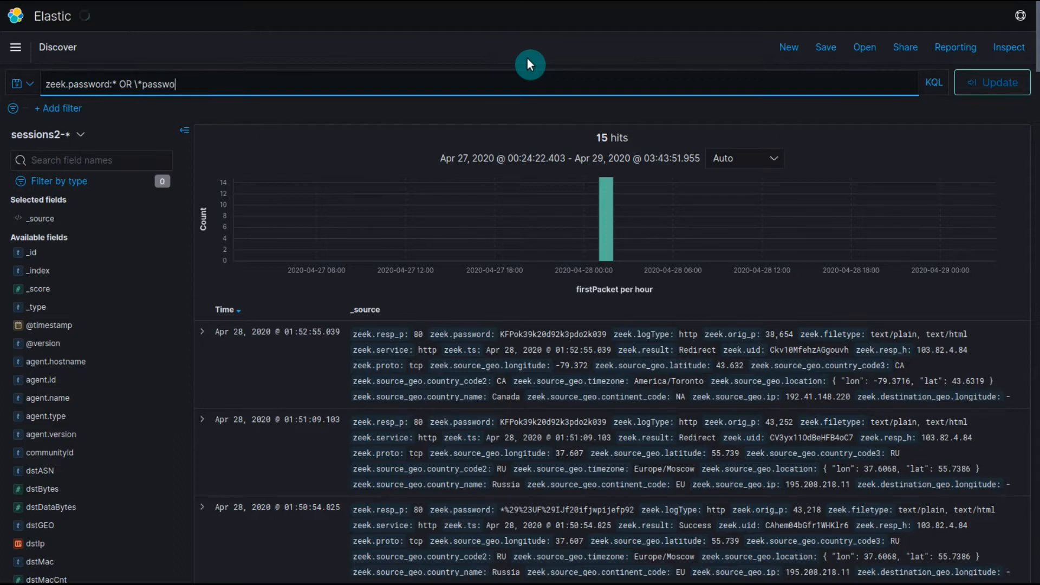
pyautogui.write('rd\\*:*')
pyautogui.press('Return')
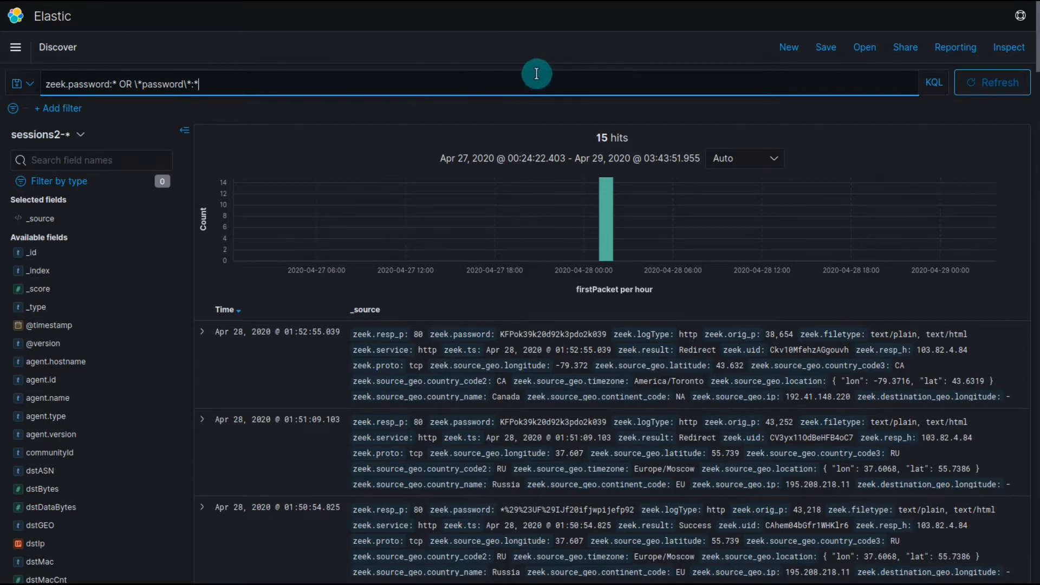
# - Try the query without the backslash escapes, as zeek.password:* OR *password*:*
pyautogui.doubleClick(128, 84)
pyautogui.click(131, 85)
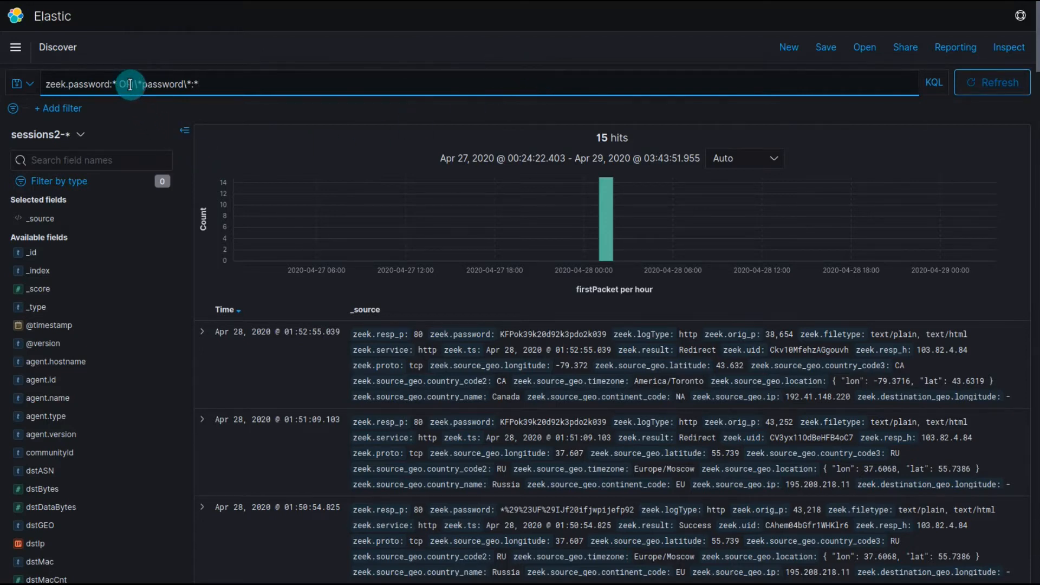
pyautogui.press('BackSpace')
pyautogui.press('End')
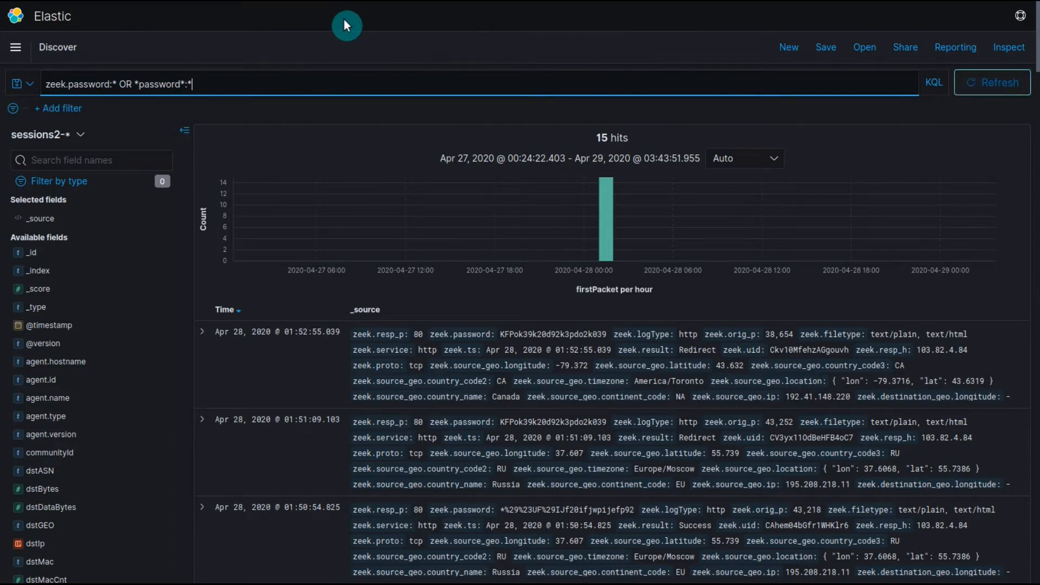
pyautogui.press('Return')
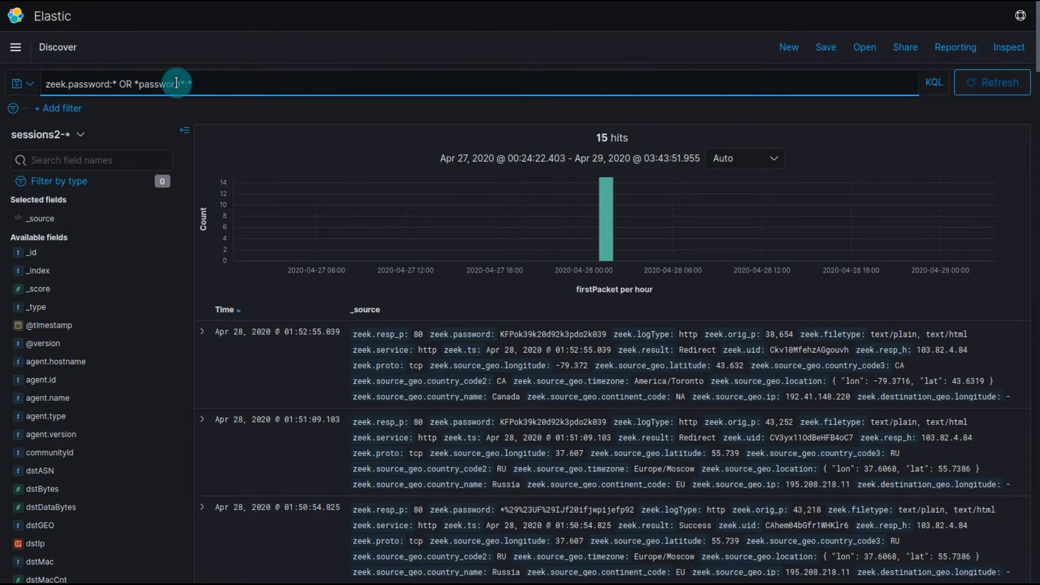
# - Put the backslash escapes back around the wildcards in \*password\*:* and rerun the query
pyautogui.click(135, 84)
pyautogui.write('\\')
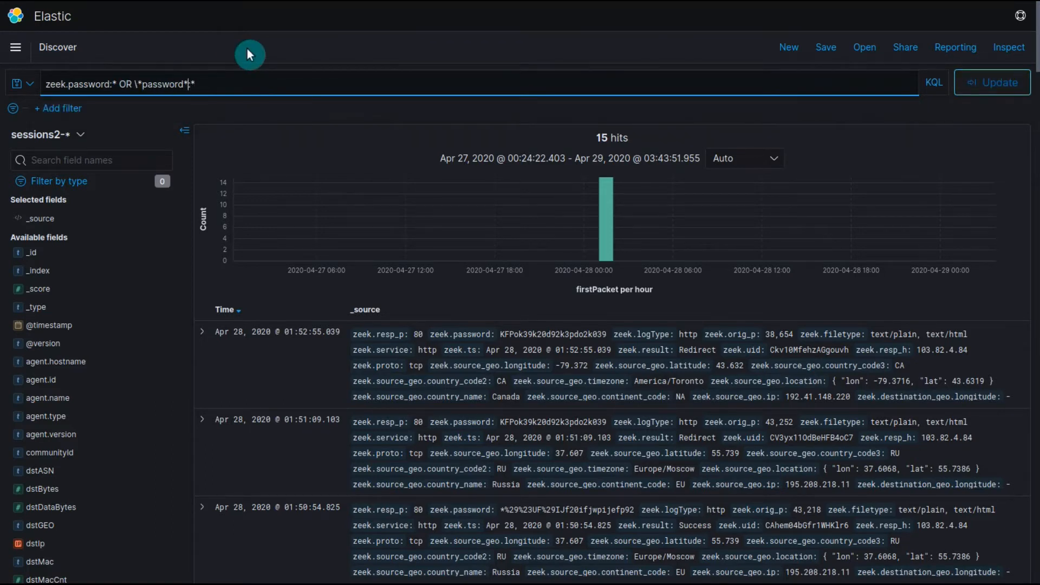
pyautogui.press('Left')
pyautogui.press('Left')
pyautogui.press('Left')
pyautogui.write('\\')
pyautogui.press('Return')
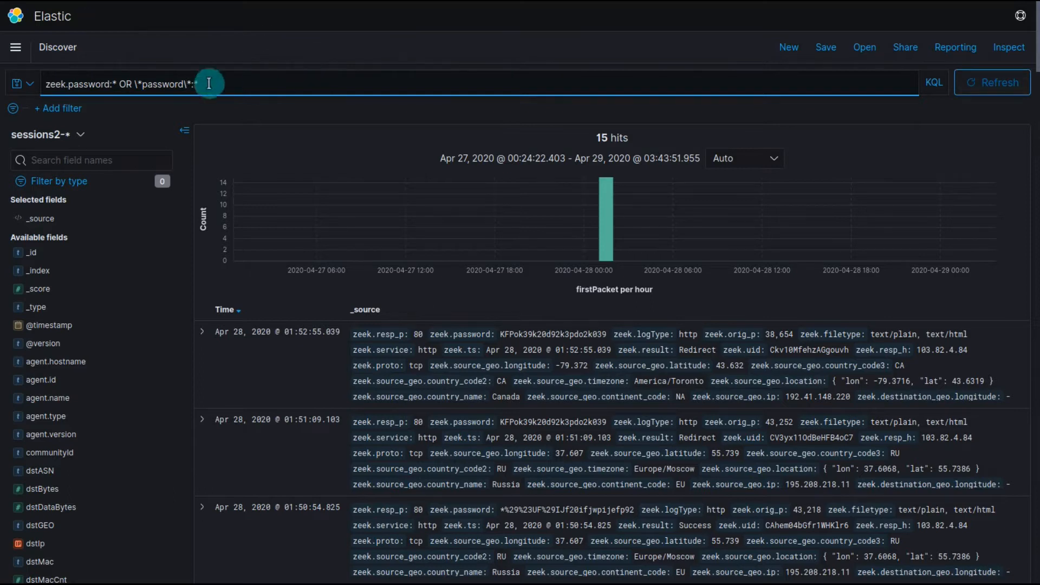
# - Remove the OR clause from the query and rerun it as zeek.password:*
pyautogui.moveTo(118, 84); pyautogui.dragTo(279, 87)
pyautogui.press('BackSpace')
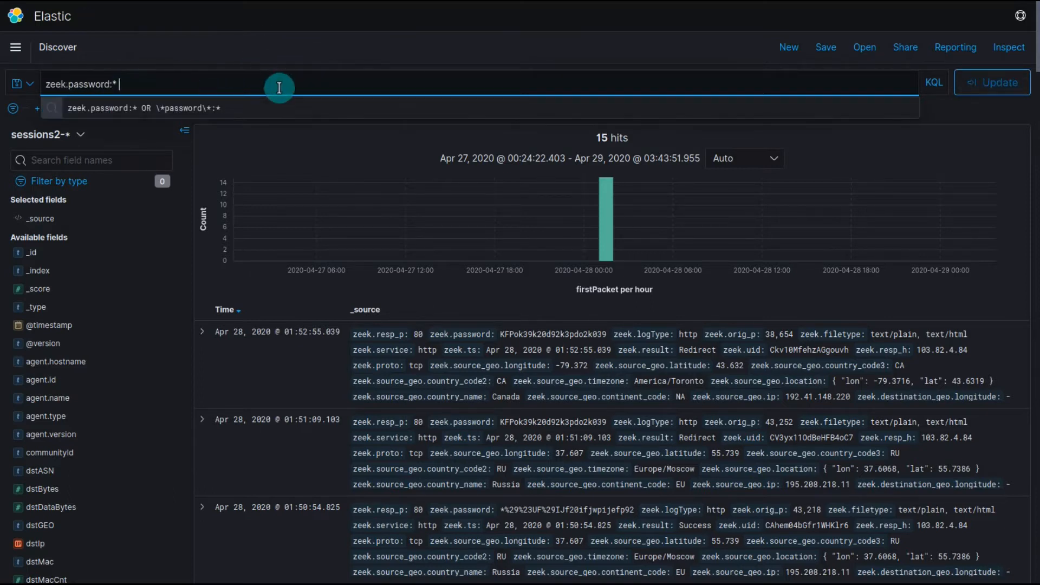
pyautogui.press('Return')
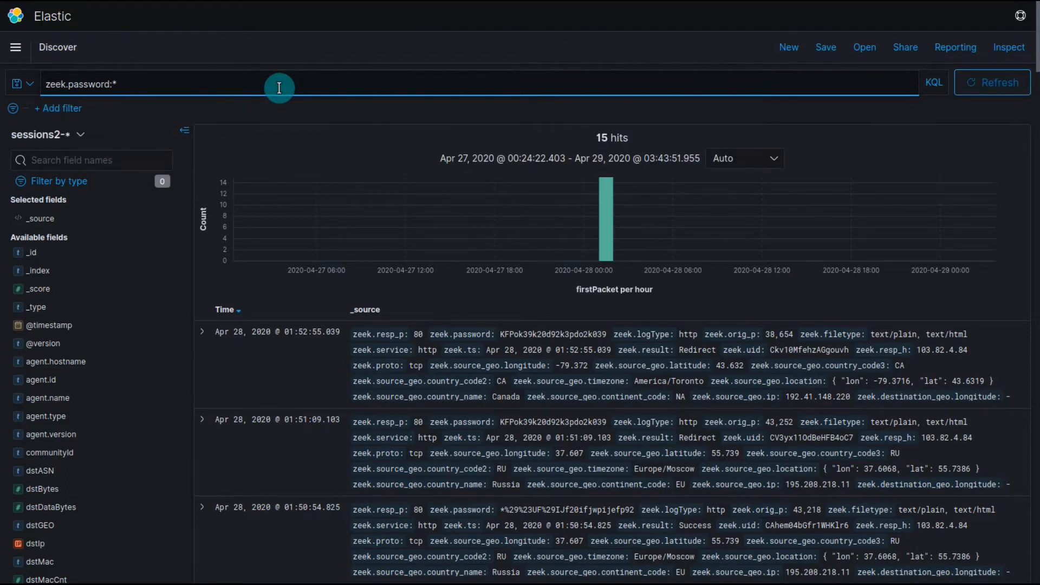
# - Review the matching password records, find the service fields, and add zeek.service as a column of the results table
pyautogui.scroll(-15, 443, 304)
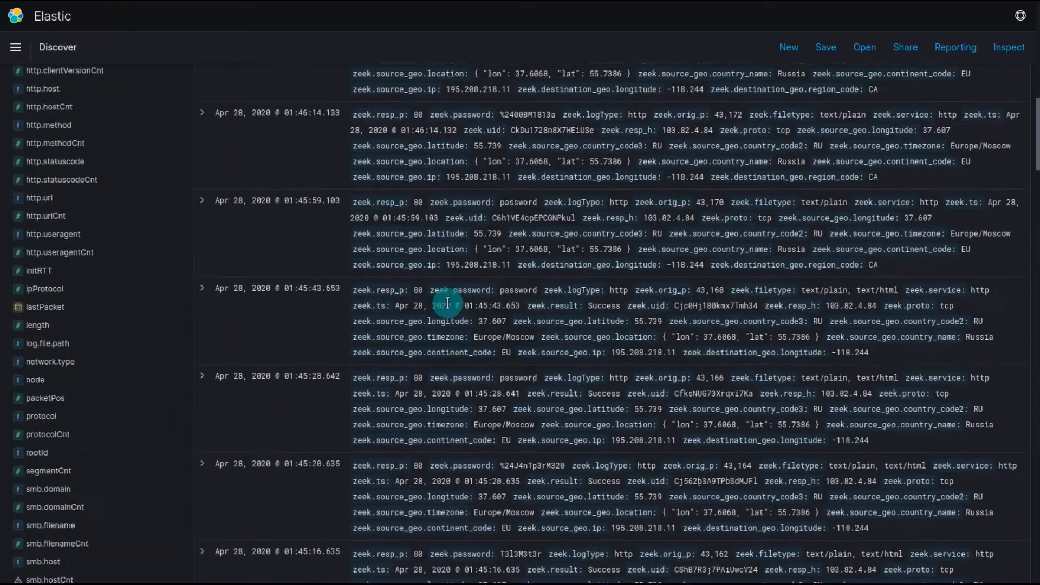
pyautogui.scroll(-5, 448, 303)
pyautogui.scroll(10, 530, 418)
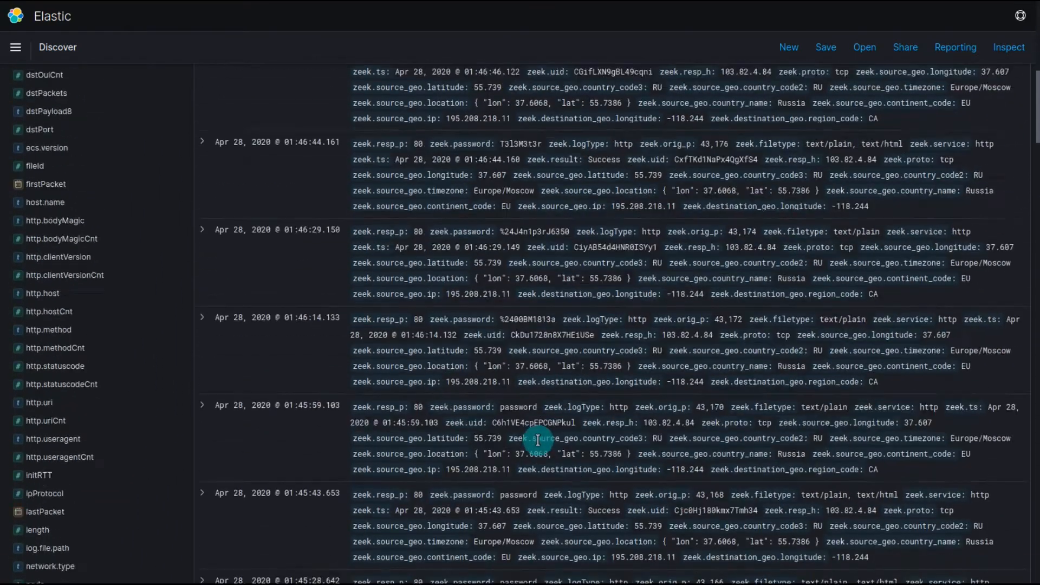
pyautogui.scroll(10, 538, 440)
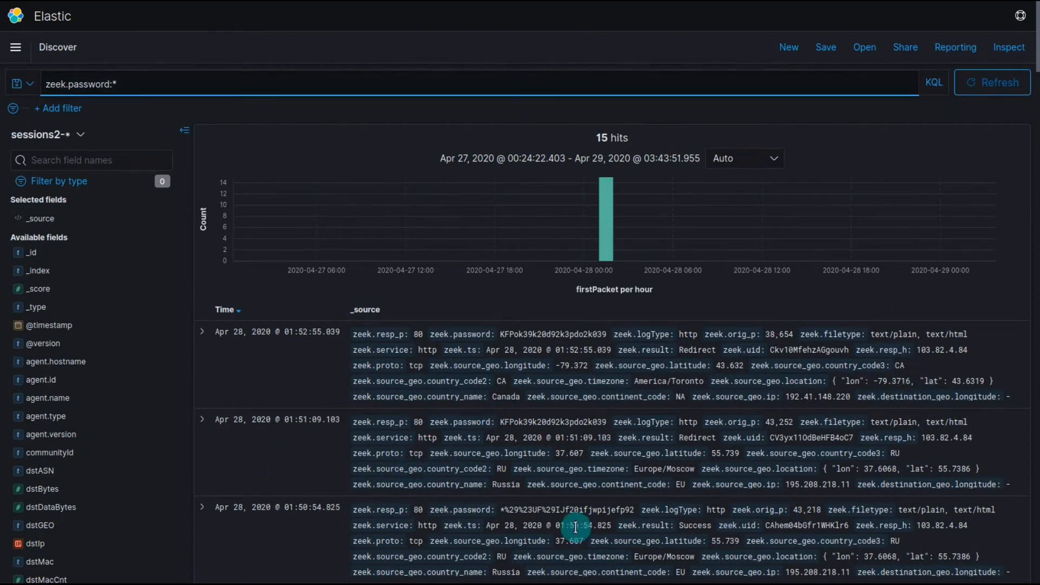
pyautogui.click(137, 164)
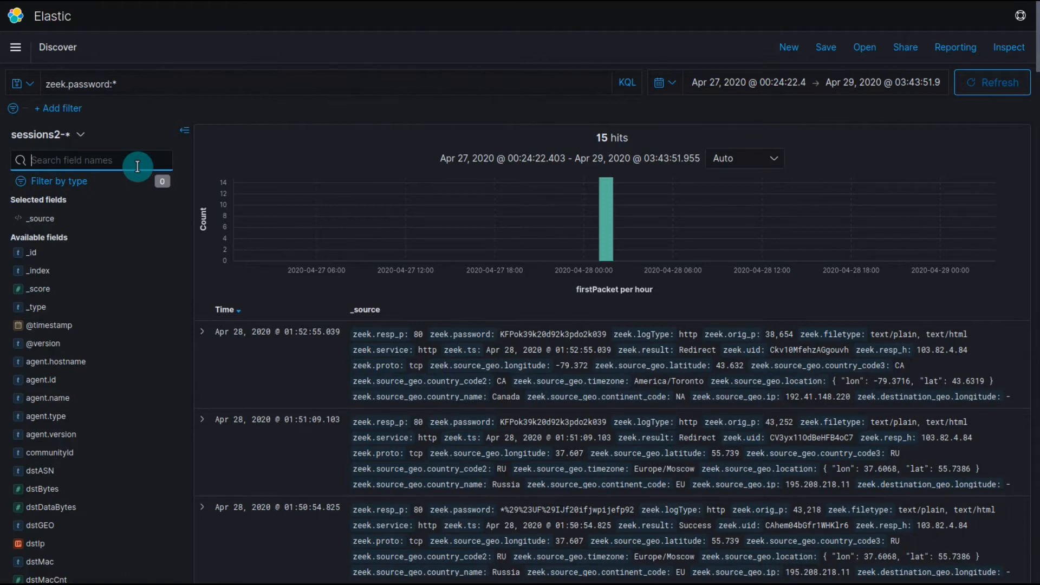
pyautogui.scroll(-15, 144, 361)
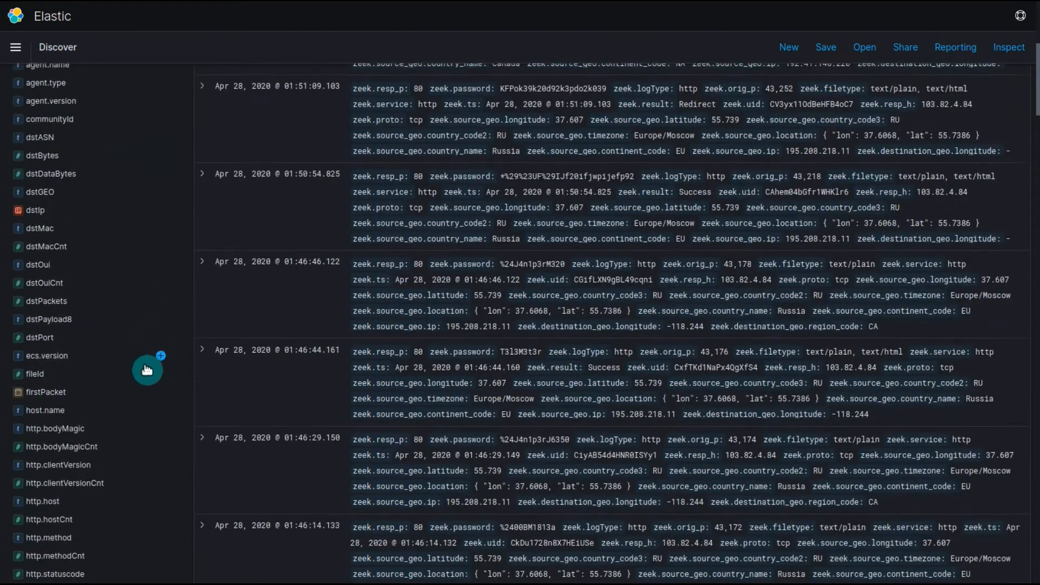
pyautogui.scroll(15, 135, 376)
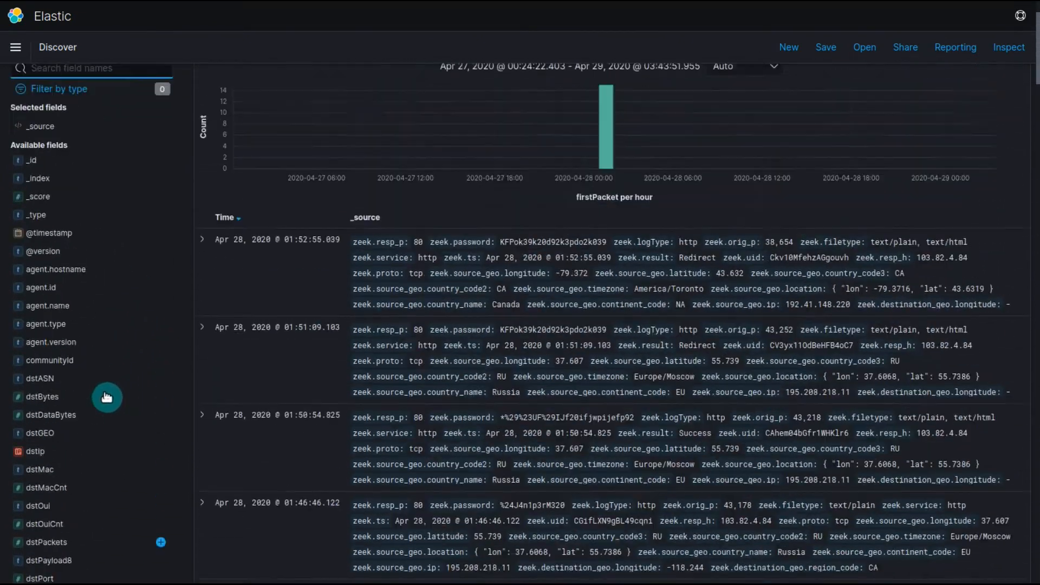
pyautogui.scroll(2, 107, 397)
pyautogui.click(139, 161)
pyautogui.write('s')
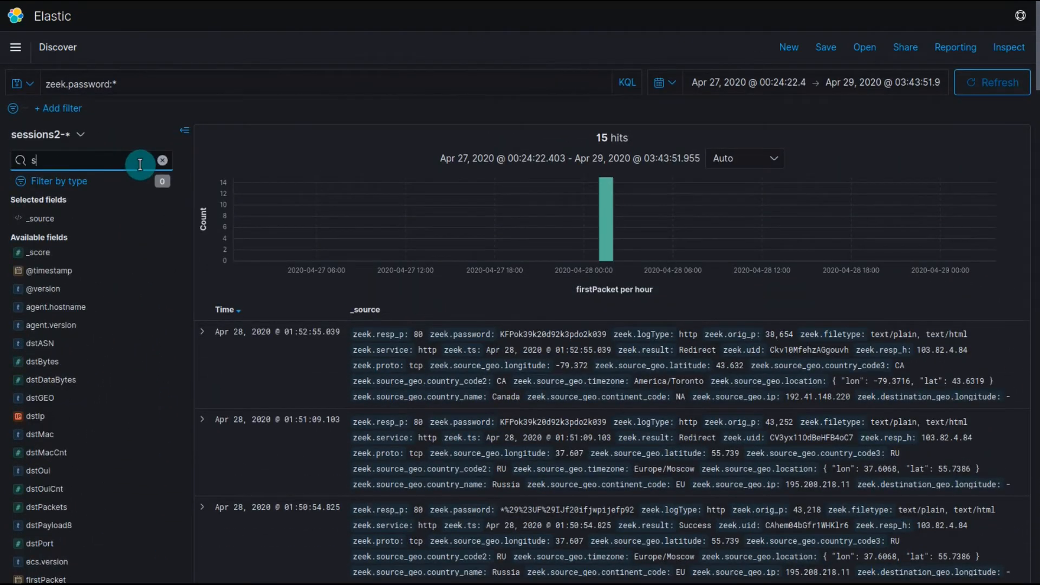
pyautogui.write('ervice')
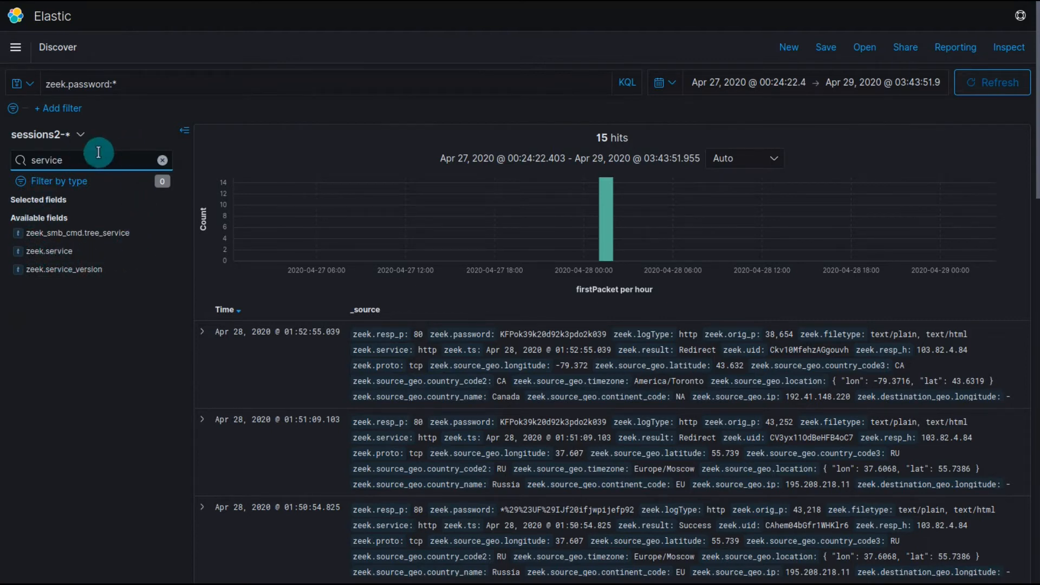
pyautogui.click(162, 253)
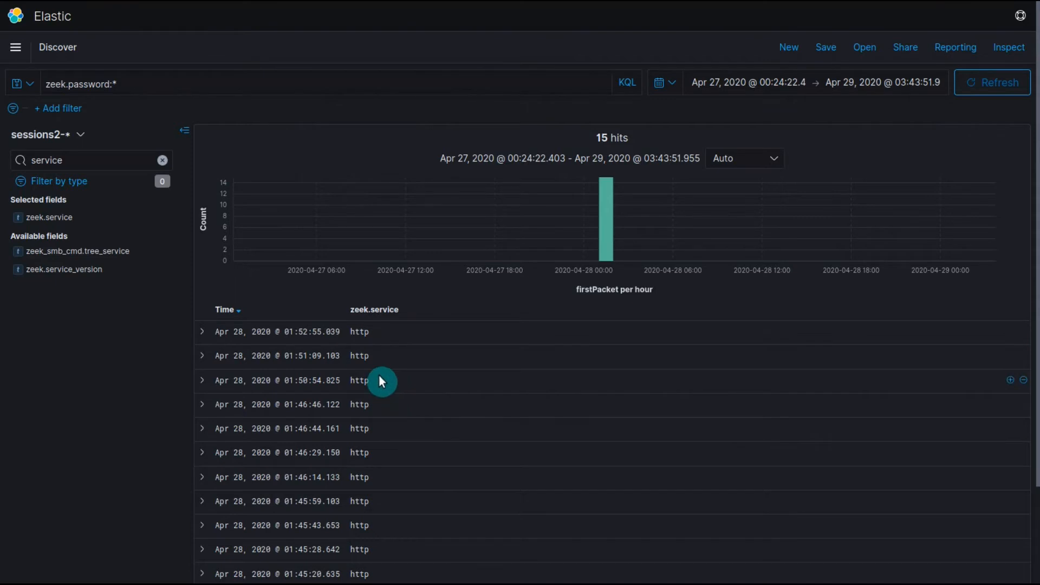
# - Clear the field name search and search the available fields for user
pyautogui.click(162, 159)
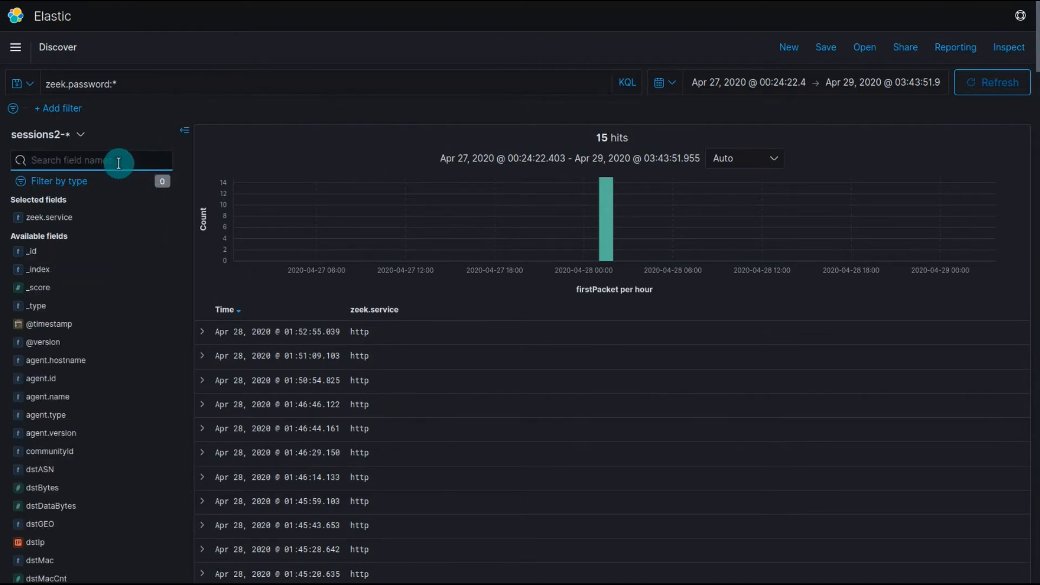
pyautogui.write('u')
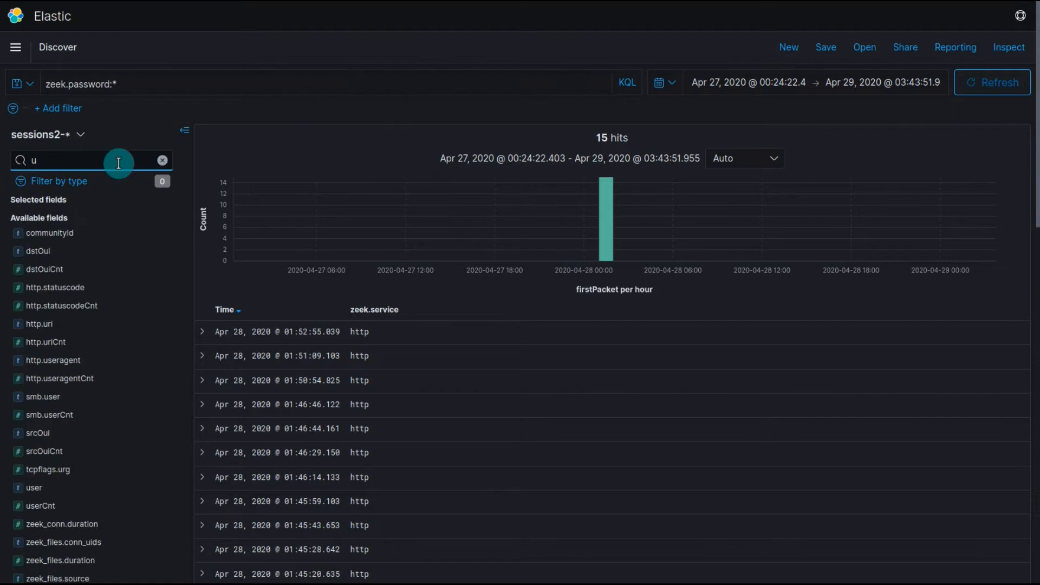
pyautogui.write('ser')
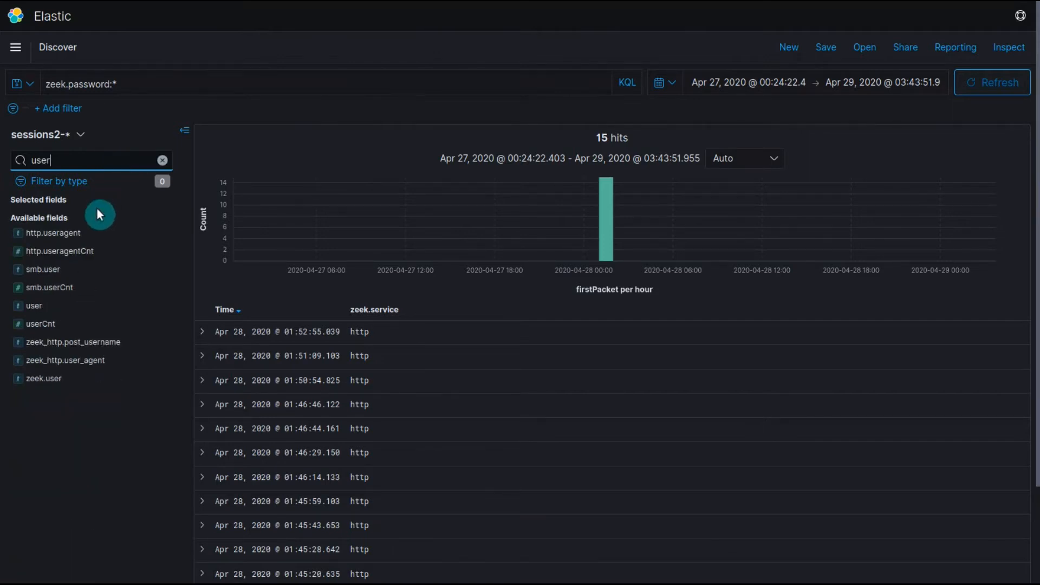
# - Check the top values of the user and zeek.user fields, and add zeek.user as a column in the results table
pyautogui.moveTo(74, 311)
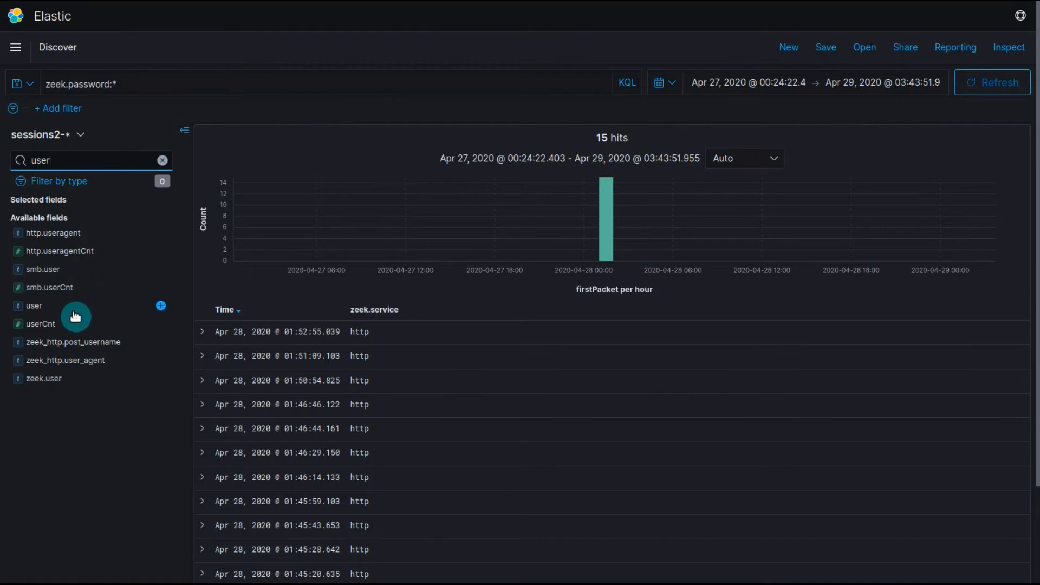
pyautogui.click(38, 306)
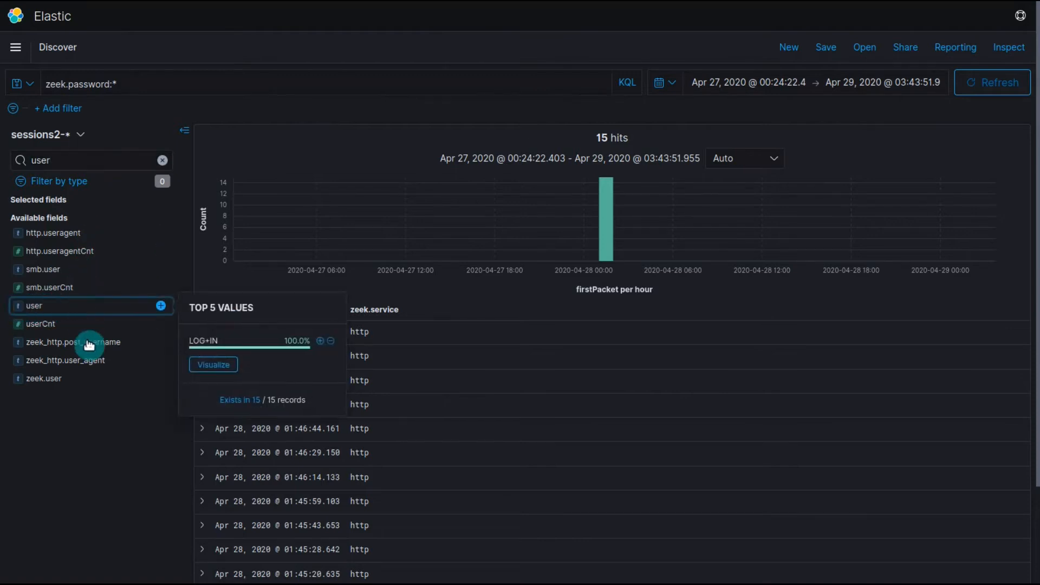
pyautogui.click(15, 386)
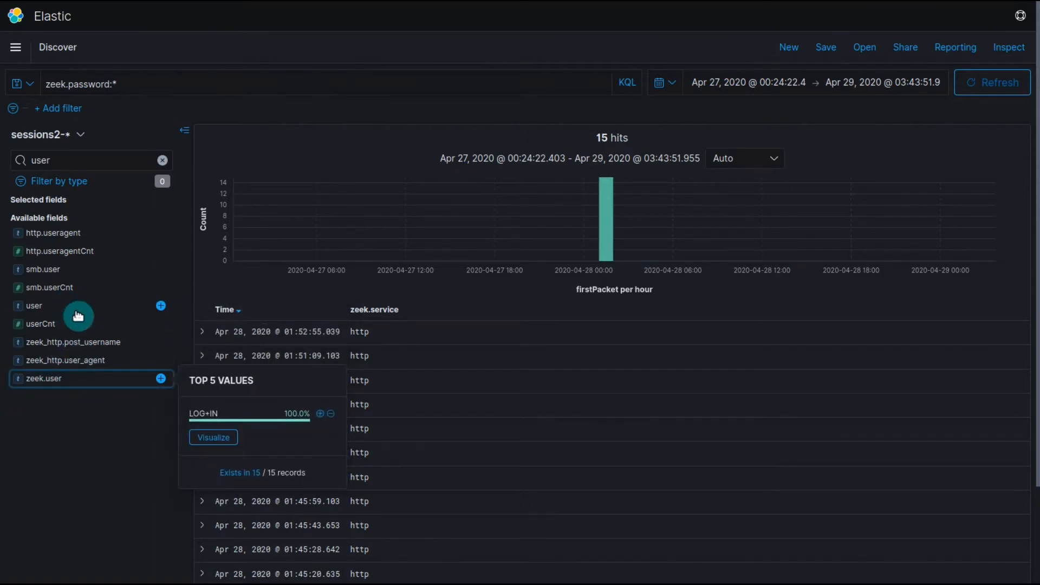
pyautogui.click(161, 379)
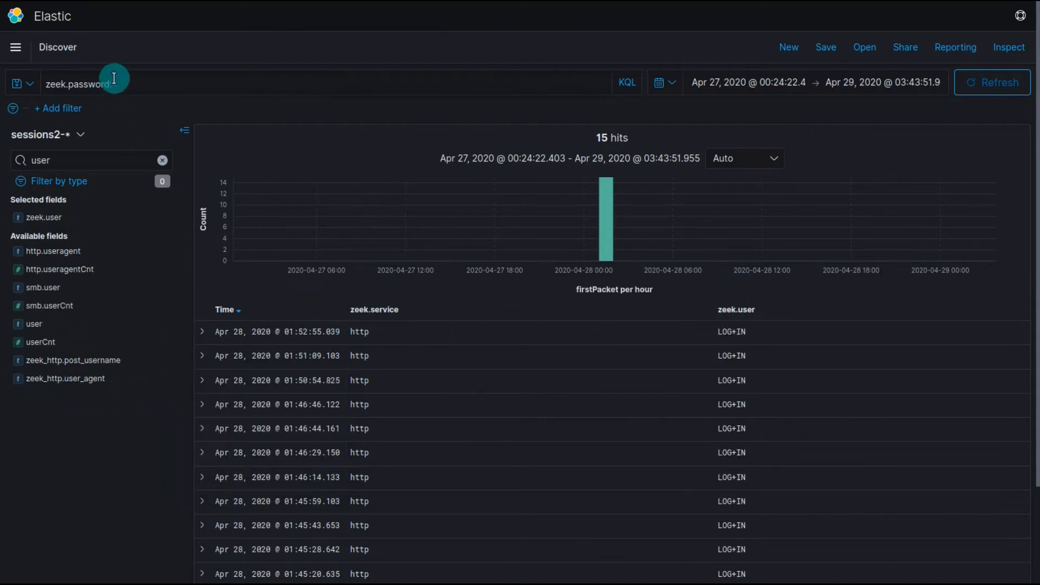
# - Search the field list for "password" and add zeek.password as a column in the results table
pyautogui.click(150, 82)
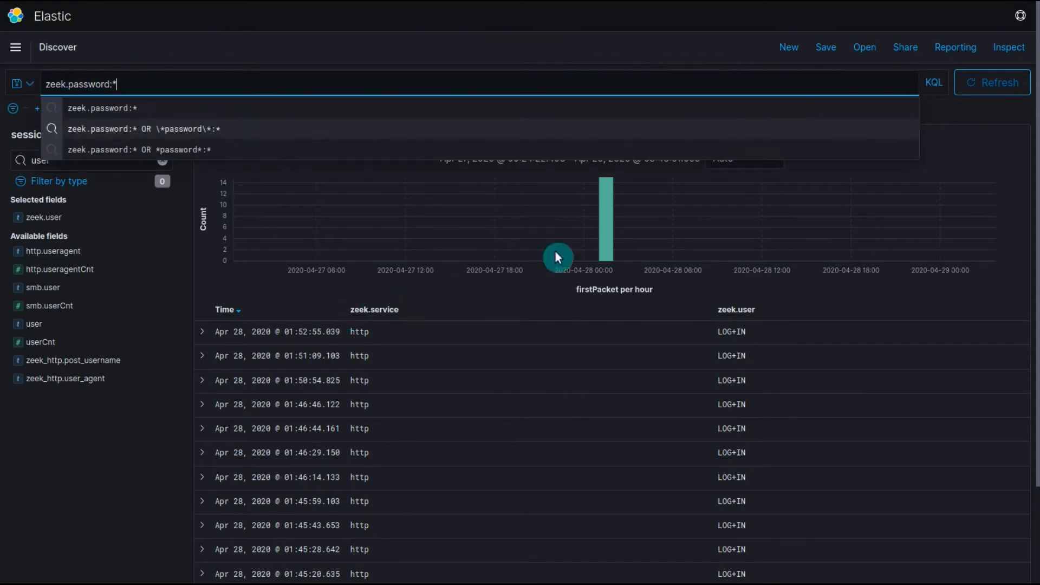
pyautogui.click(42, 158)
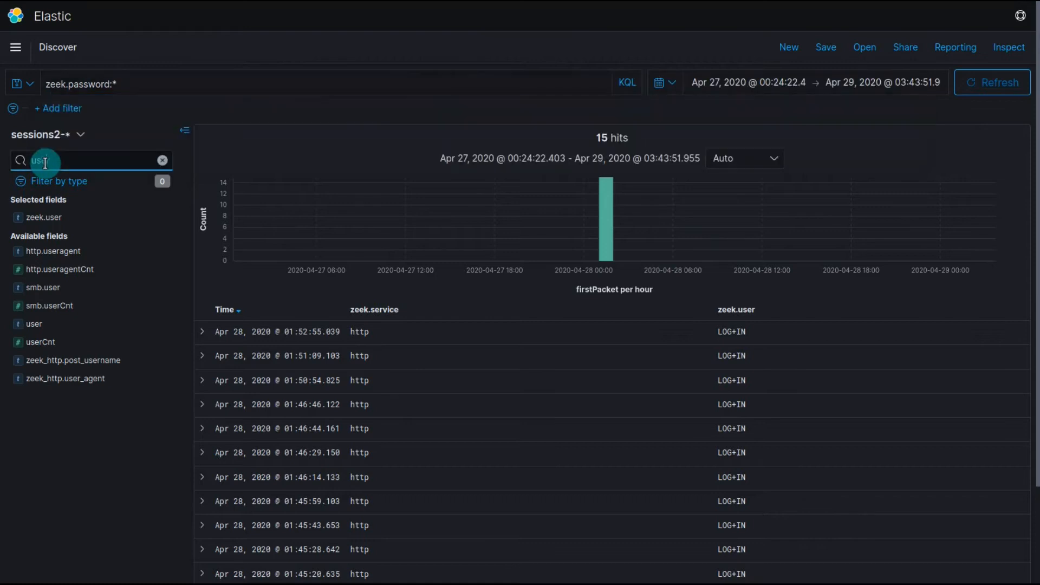
pyautogui.doubleClick(112, 159)
pyautogui.write('password')
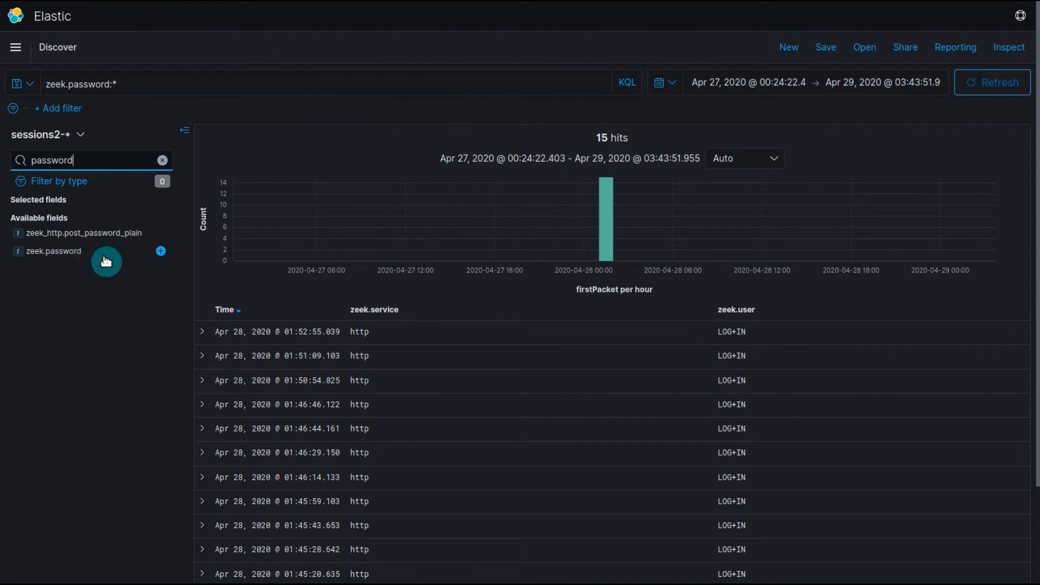
pyautogui.click(163, 252)
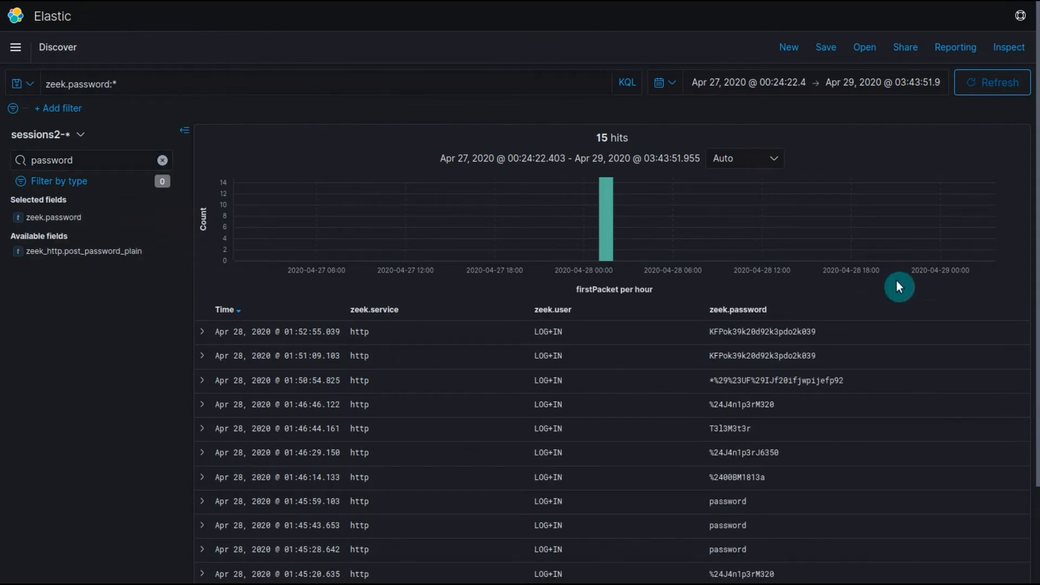
# - Review the user and password values across all the listed HTTP session records
pyautogui.scroll(-2, 899, 286)
pyautogui.scroll(2, 897, 283)
pyautogui.scroll(-3, 895, 283)
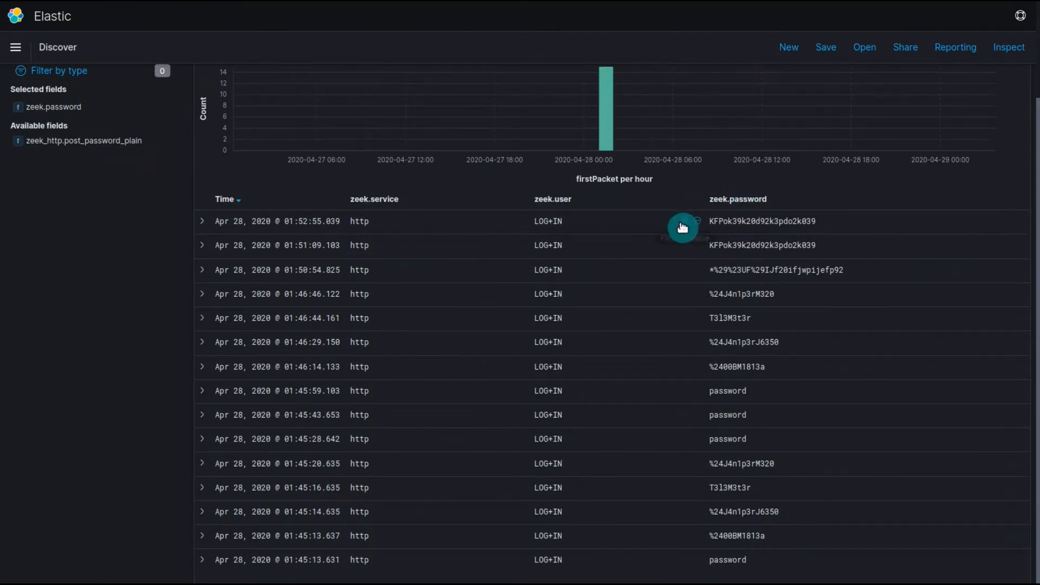
pyautogui.scroll(2, 415, 496)
pyautogui.scroll(-2, 488, 450)
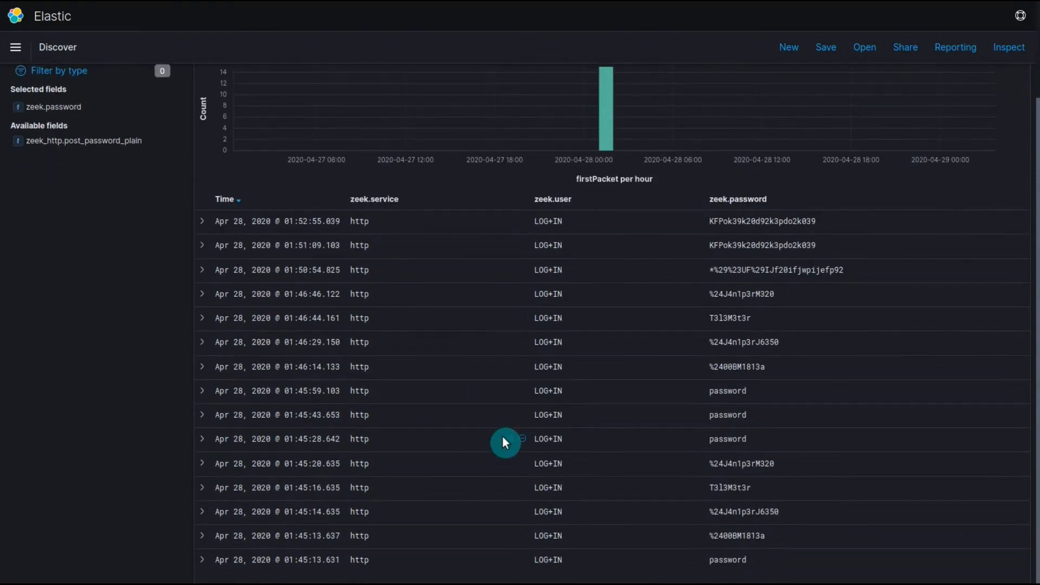
pyautogui.scroll(2, 503, 435)
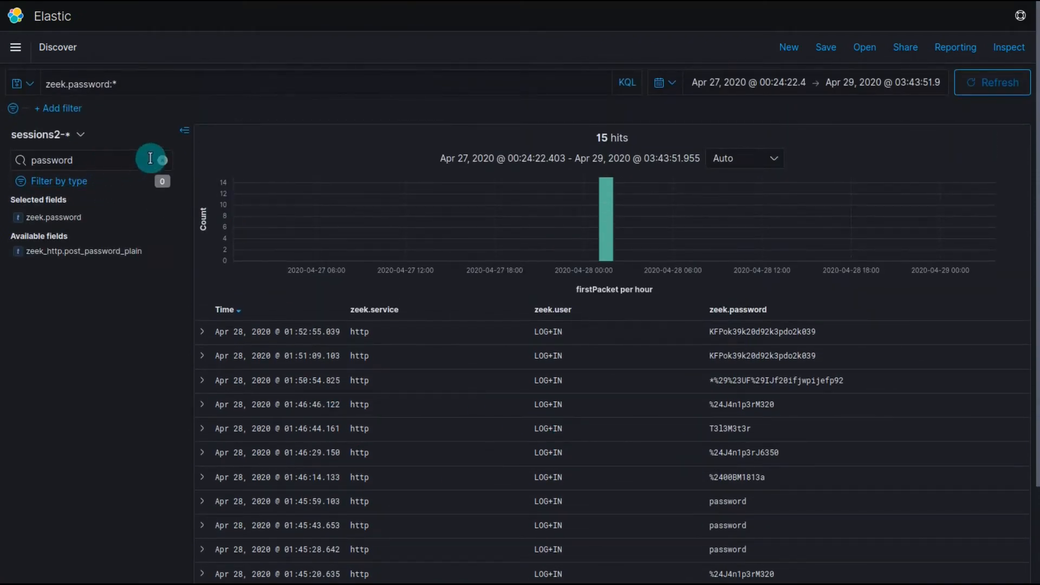
pyautogui.scroll(-2, 769, 388)
pyautogui.scroll(2, 779, 389)
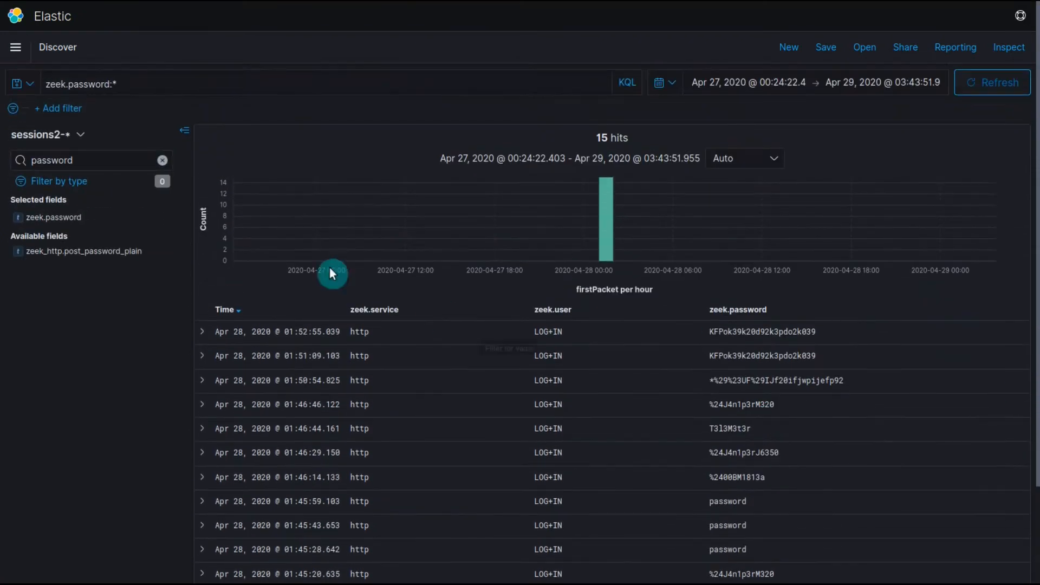
# - Search the field list for "action" and add zeek.action as a column in the results table
pyautogui.click(110, 163)
pyautogui.hotkey('ctrl', 'a')
pyautogui.press('BackSpace')
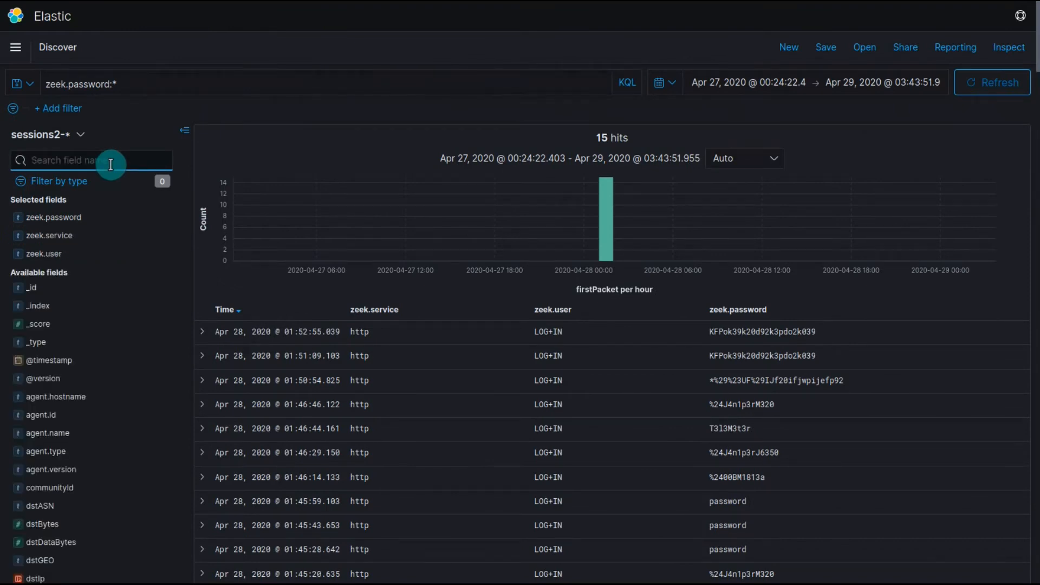
pyautogui.write('a')
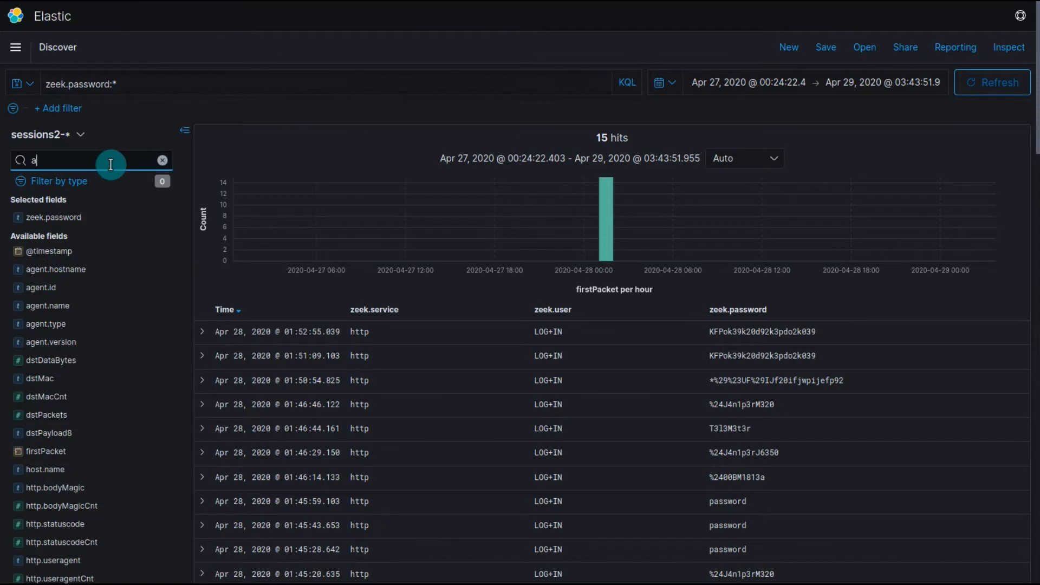
pyautogui.write('ction')
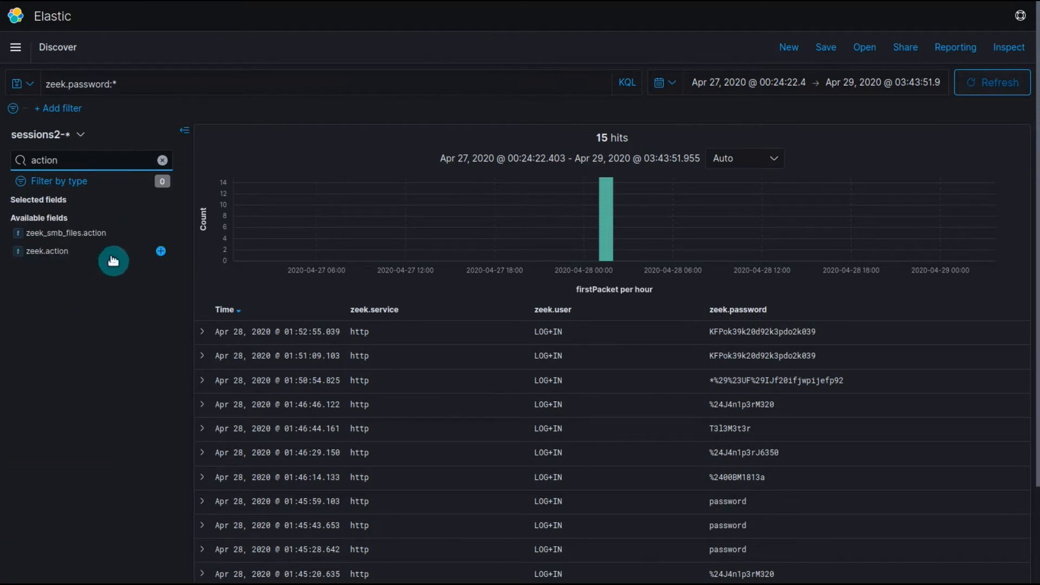
pyautogui.click(161, 254)
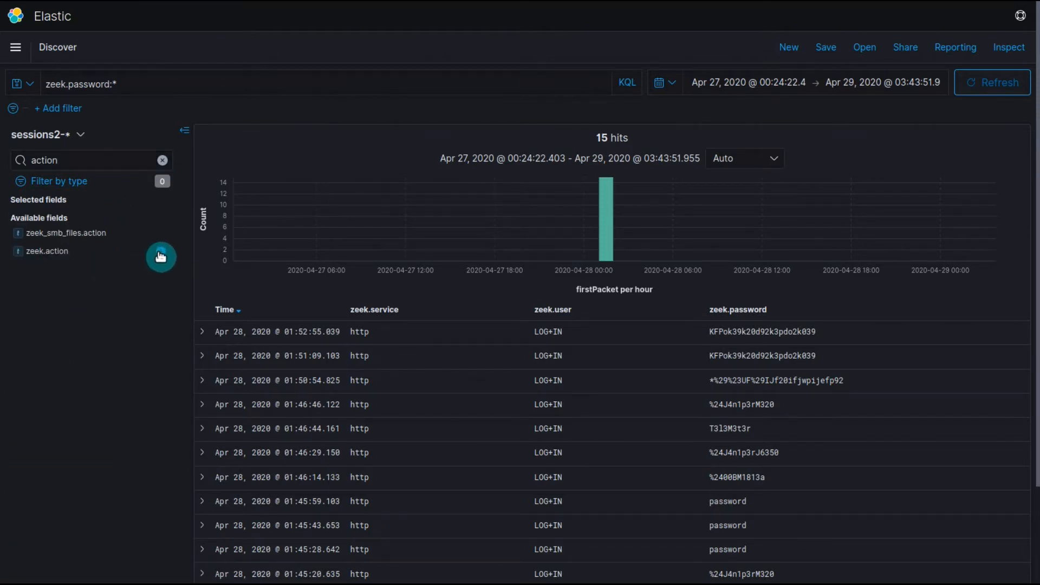
# - Search the field list for "result" and add zeek.result as a column in the results table
pyautogui.doubleClick(81, 159)
pyautogui.write('res')
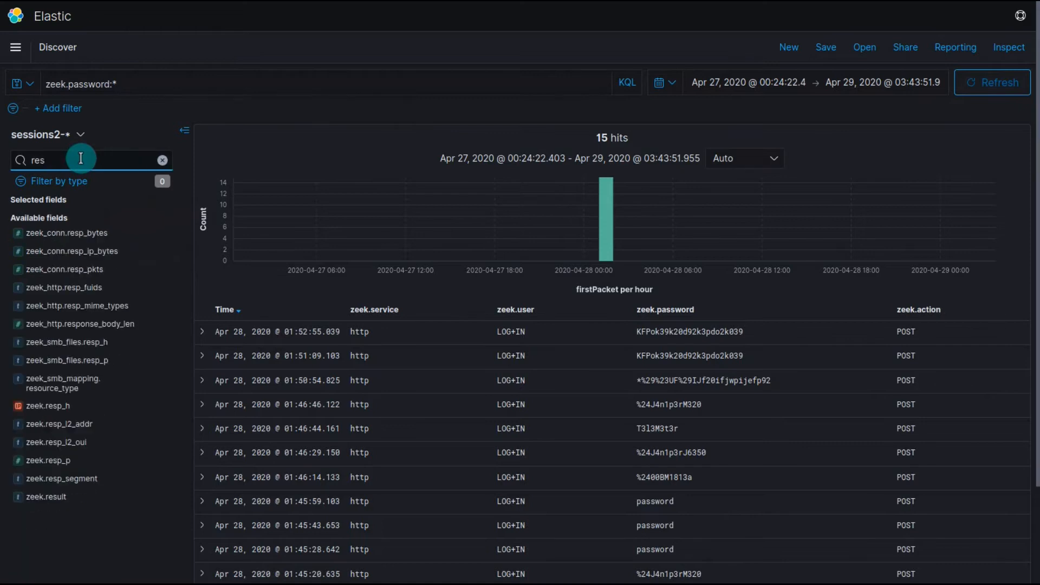
pyautogui.write('ult')
pyautogui.click(162, 237)
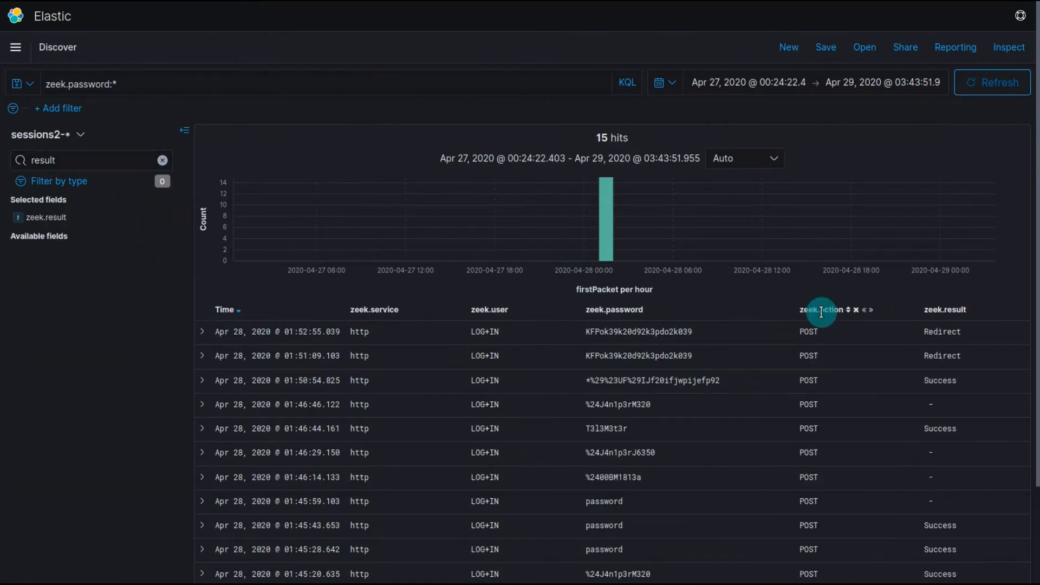
# - Search the field list for "uid", add zeek.uid as a column, and clear the field search
pyautogui.doubleClick(103, 154)
pyautogui.write('u')
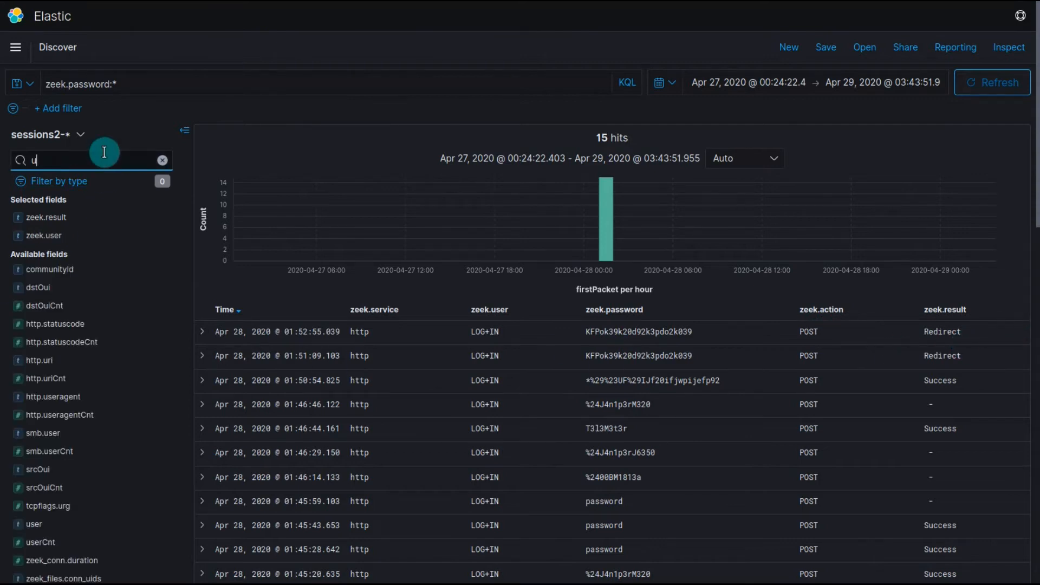
pyautogui.write('id')
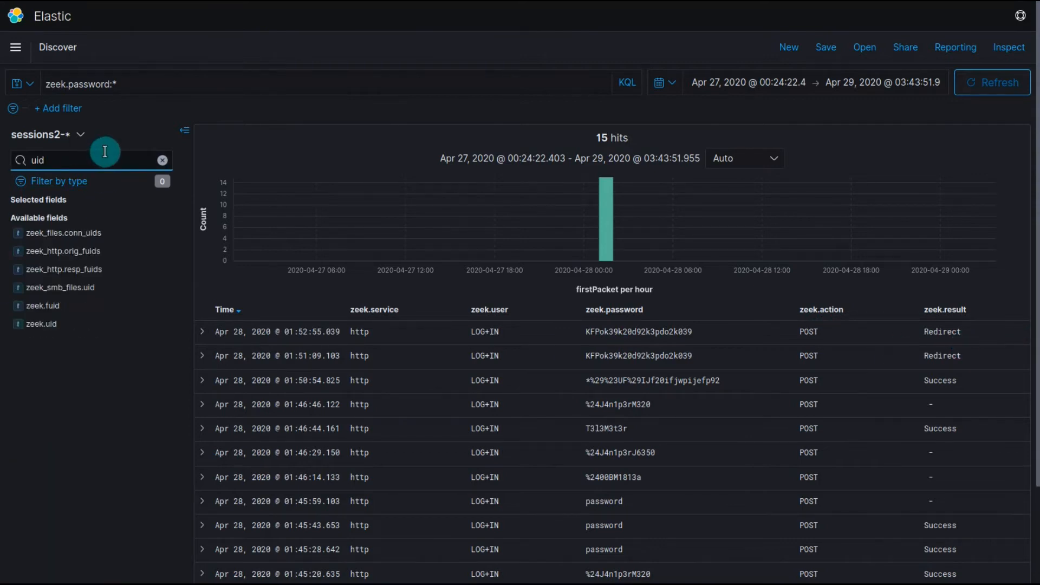
pyautogui.click(161, 325)
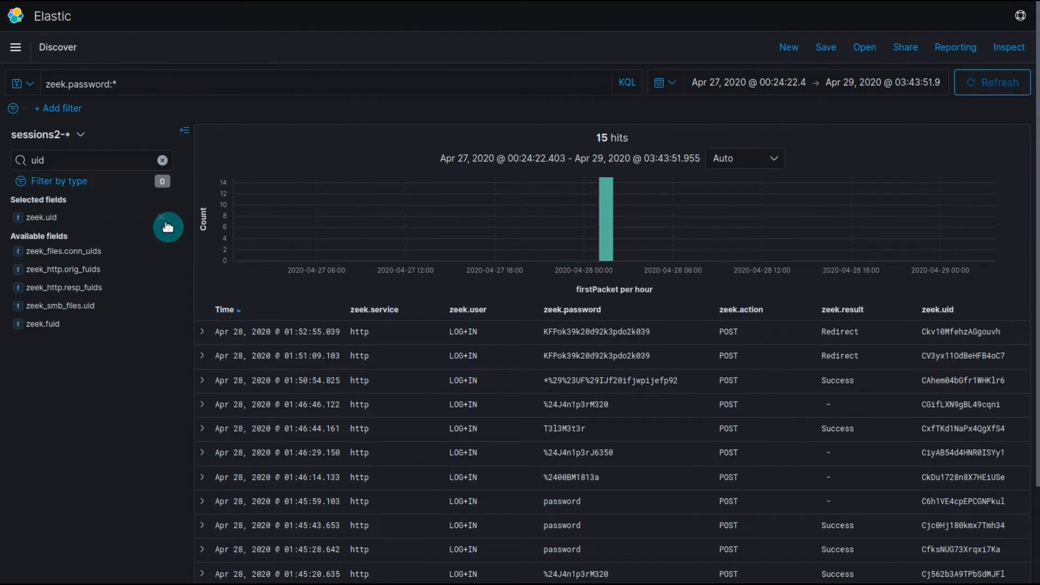
pyautogui.click(161, 165)
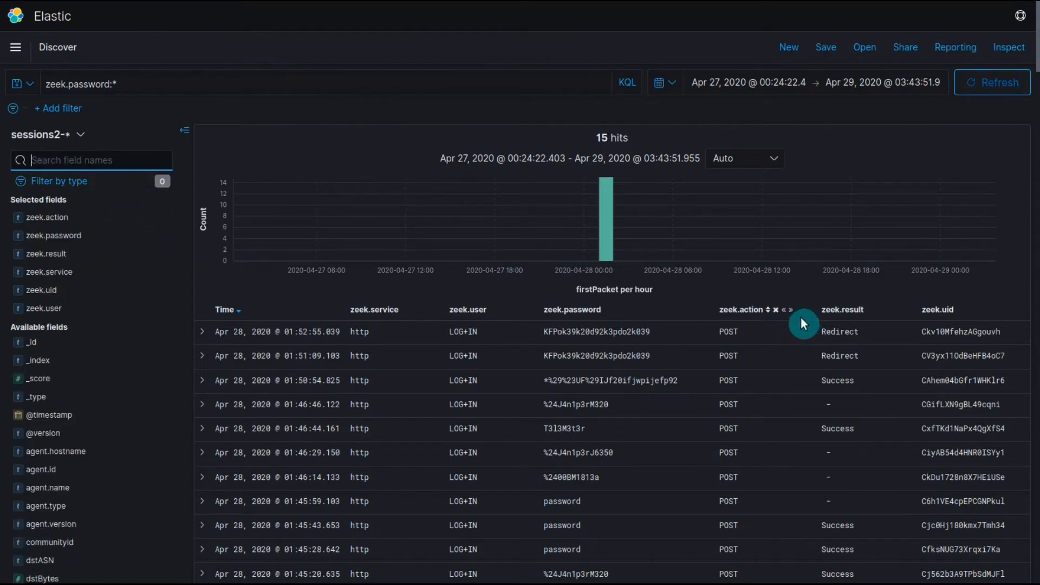
# - Examine the login attempts in the table, comparing their times, user values, passwords, actions, results and connection UIDs
pyautogui.scroll(-3, 786, 317)
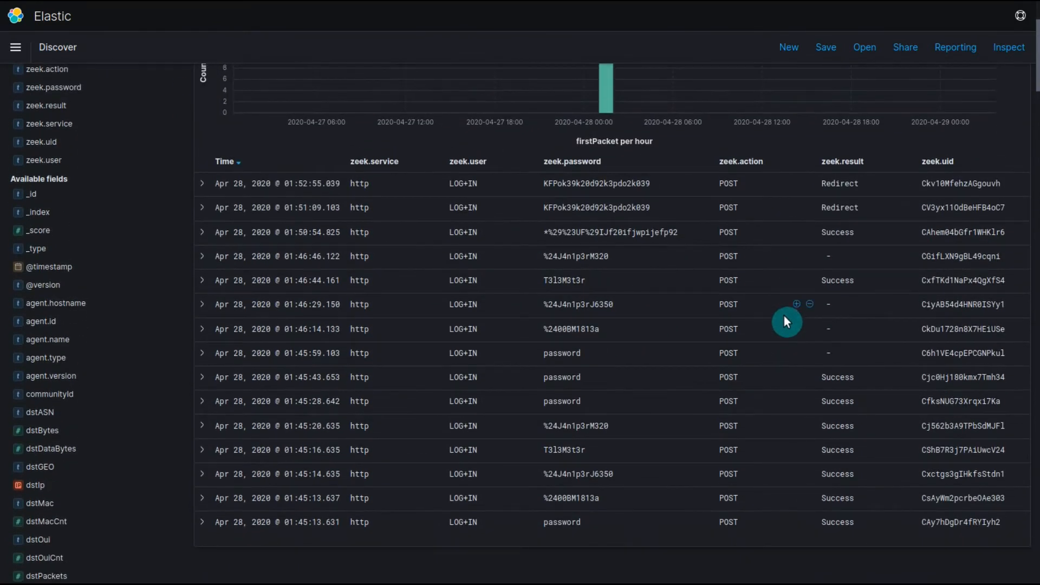
pyautogui.scroll(1, 784, 317)
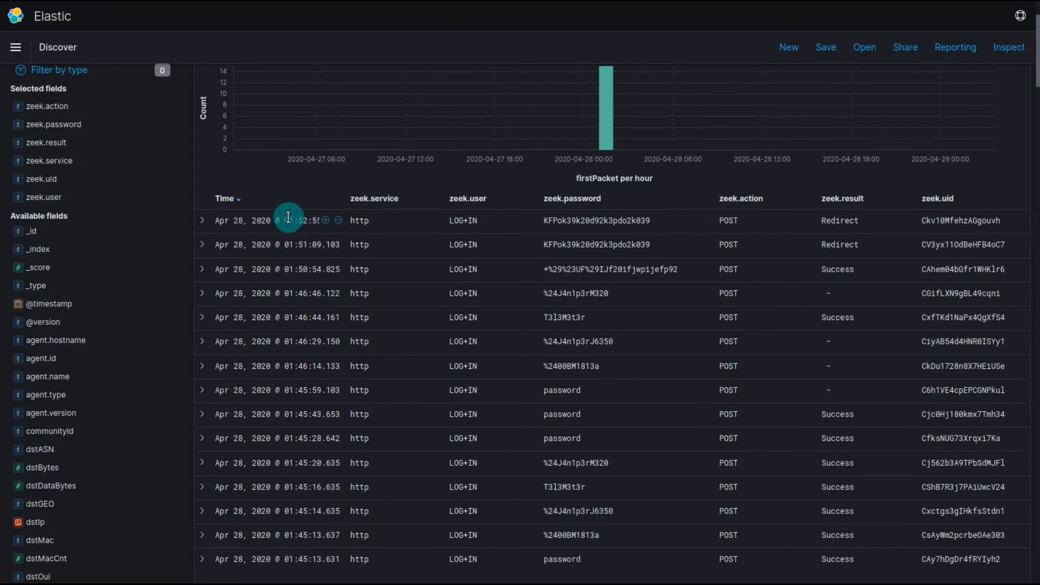
pyautogui.scroll(1, 318, 572)
pyautogui.scroll(2, 319, 573)
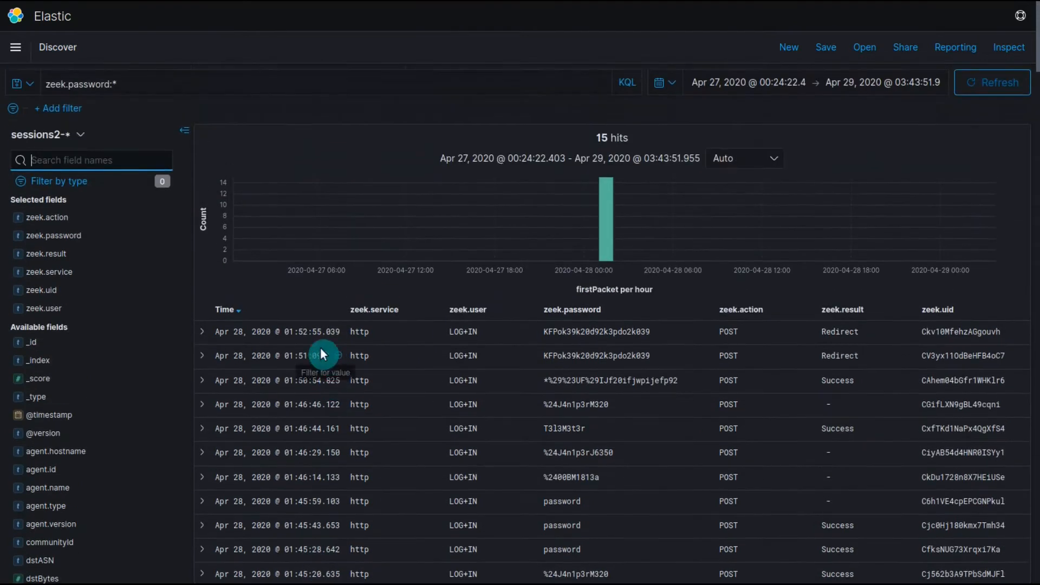
pyautogui.scroll(-4, 337, 313)
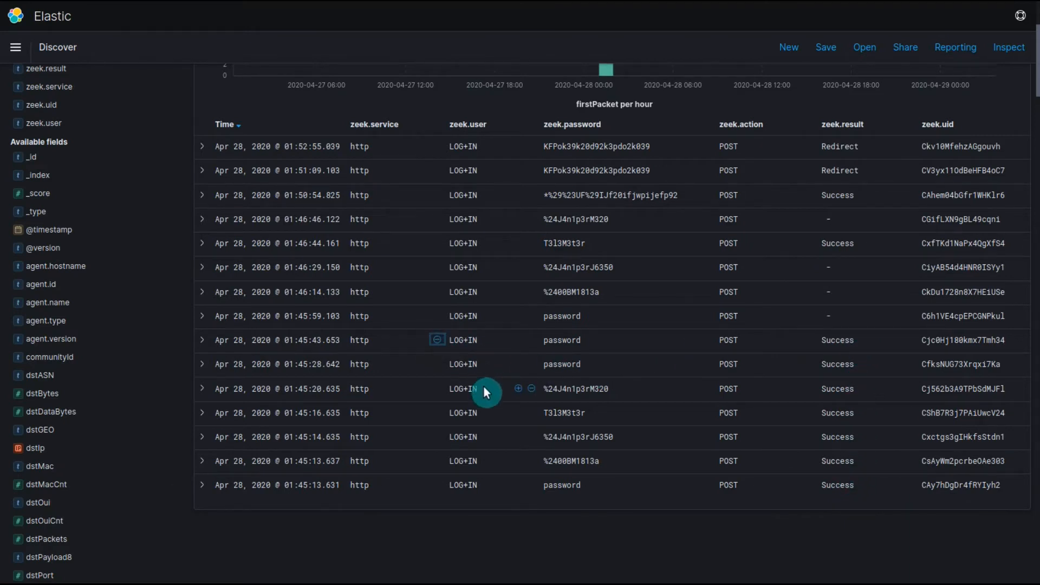
pyautogui.moveTo(478, 389); pyautogui.dragTo(449, 389)
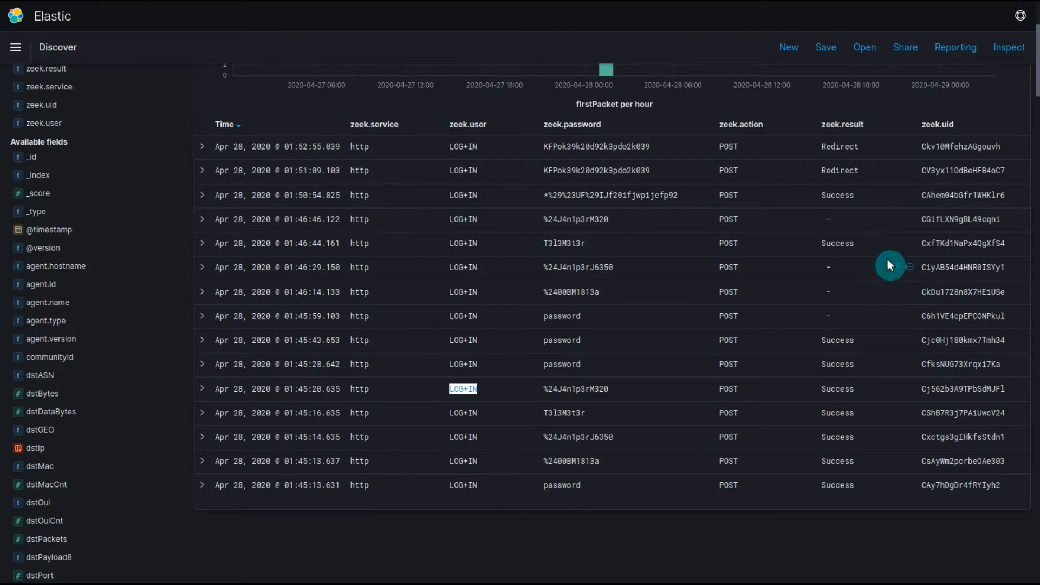
pyautogui.scroll(4, 852, 339)
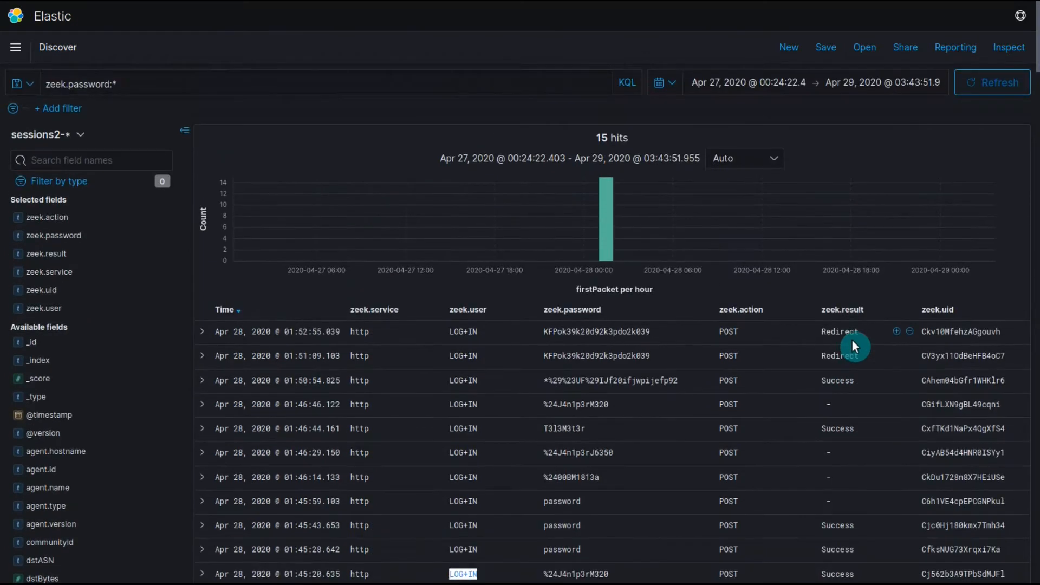
pyautogui.scroll(-2, 860, 339)
pyautogui.scroll(2, 859, 336)
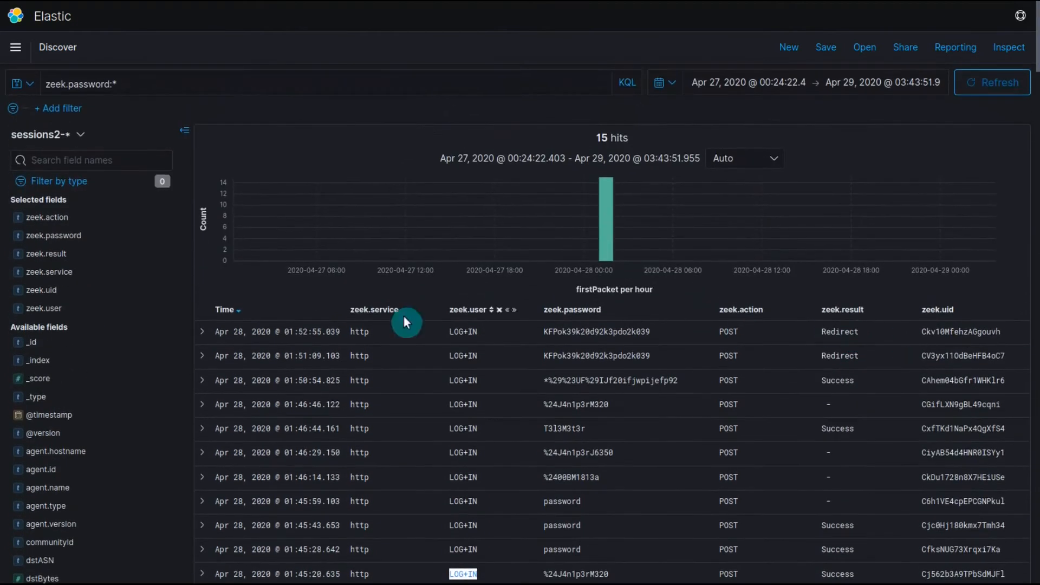
# - Search the field list for "orig_h" and add zeek.orig_h as a column for the originating host
pyautogui.click(122, 162)
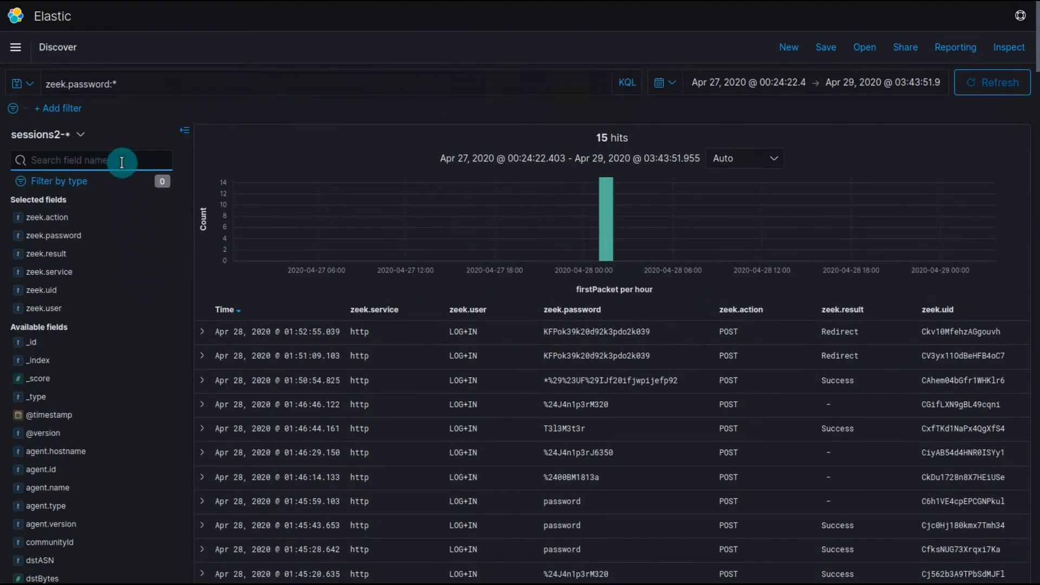
pyautogui.write('snip')
pyautogui.press('BackSpace')
pyautogui.press('BackSpace')
pyautogui.press('BackSpace')
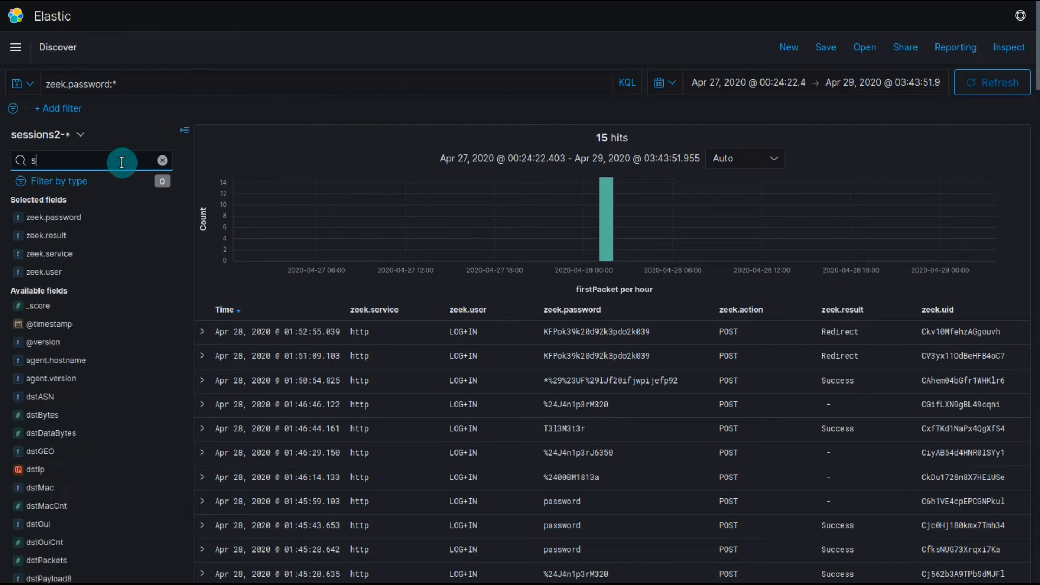
pyautogui.press('BackSpace')
pyautogui.write('orig_h')
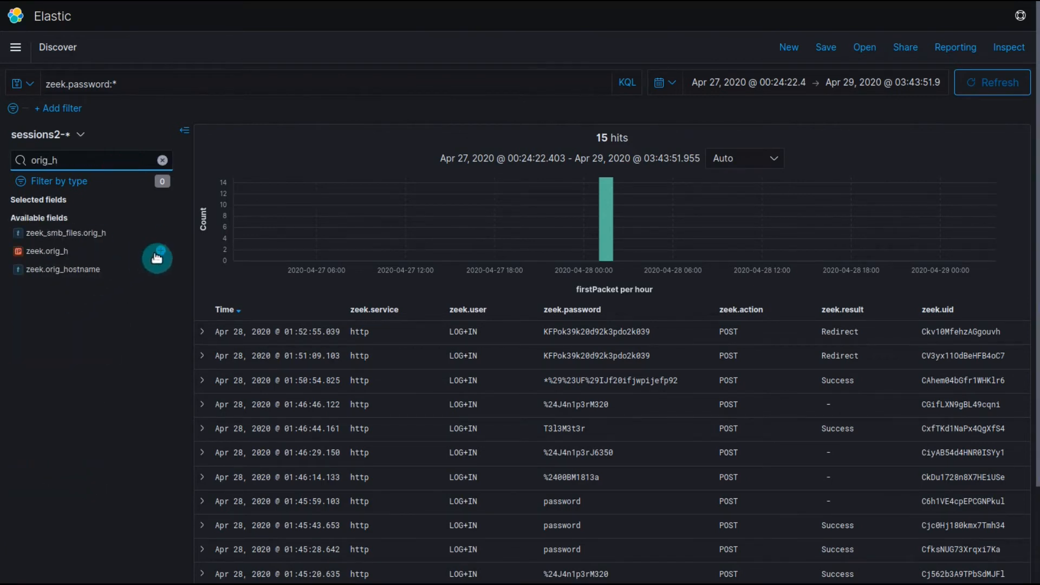
pyautogui.click(161, 251)
# - Search the field list for "resp_h" and add zeek.resp_h as a column for the responding host
pyautogui.click(107, 162)
pyautogui.press('BackSpace')
pyautogui.press('BackSpace')
pyautogui.press('BackSpace')
pyautogui.press('BackSpace')
pyautogui.press('BackSpace')
pyautogui.press('BackSpace')
pyautogui.write('resp_p')
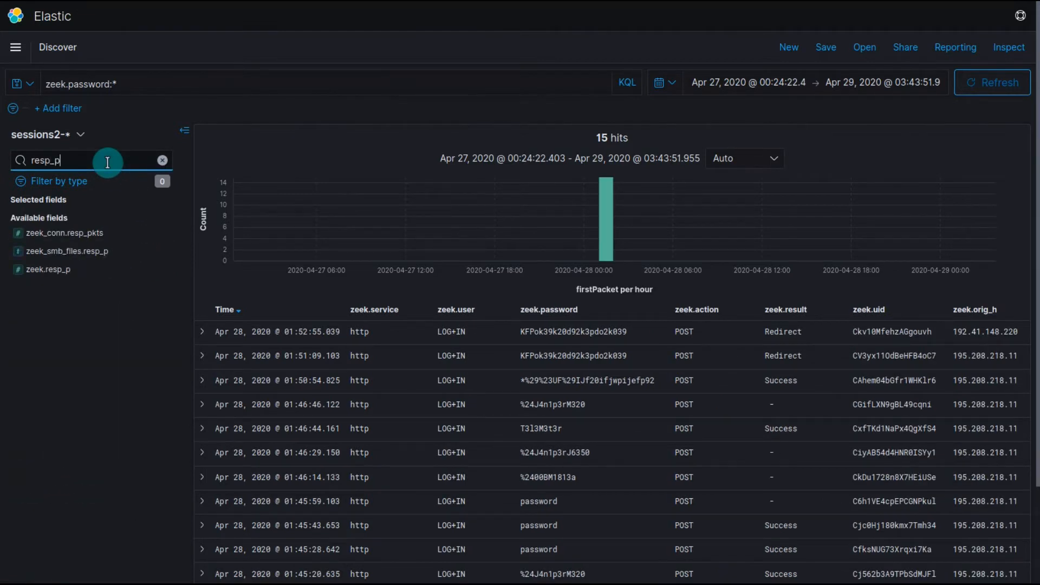
pyautogui.press('BackSpace')
pyautogui.write('h')
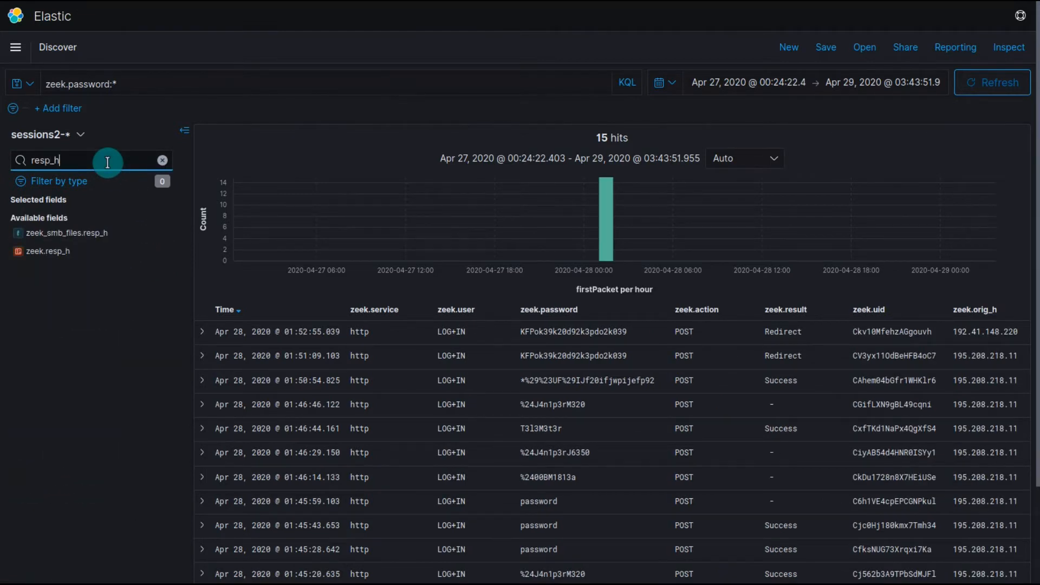
pyautogui.click(160, 254)
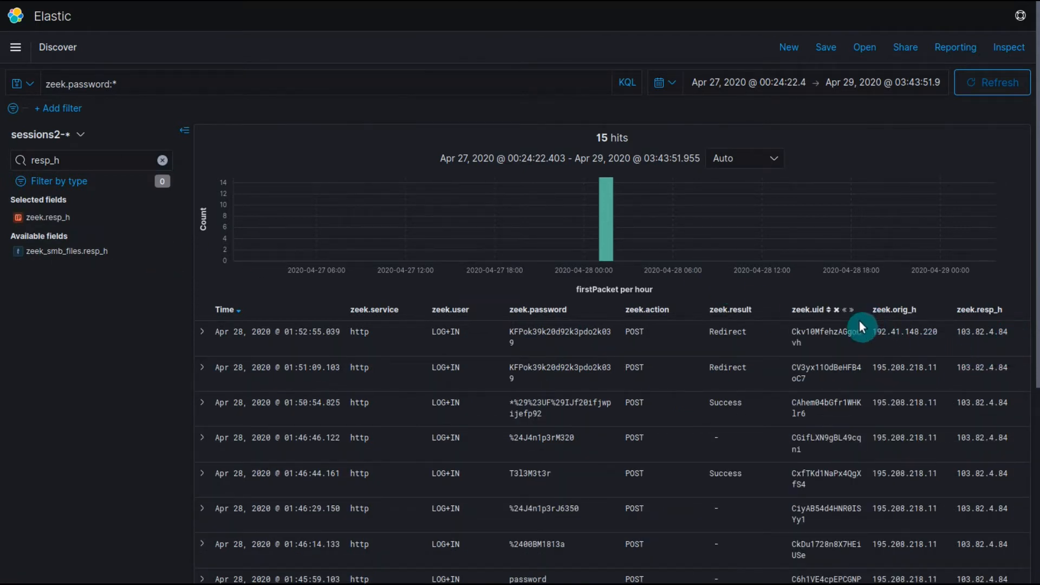
# - Remove the zeek.uid column from the table and review the login attempts with their originating and responding hosts
pyautogui.click(841, 311)
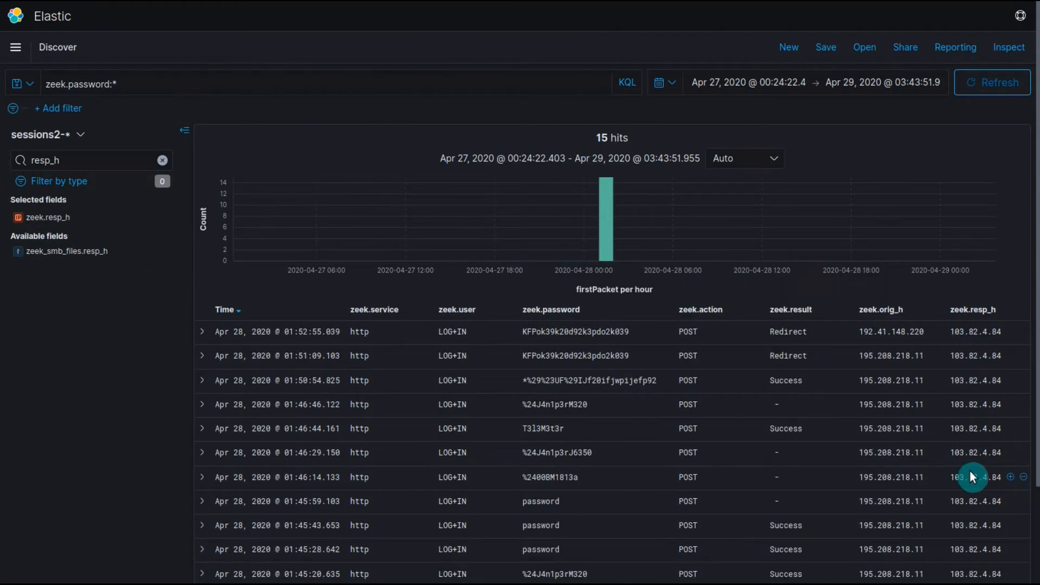
pyautogui.scroll(-1, 970, 471)
pyautogui.scroll(-2, 967, 379)
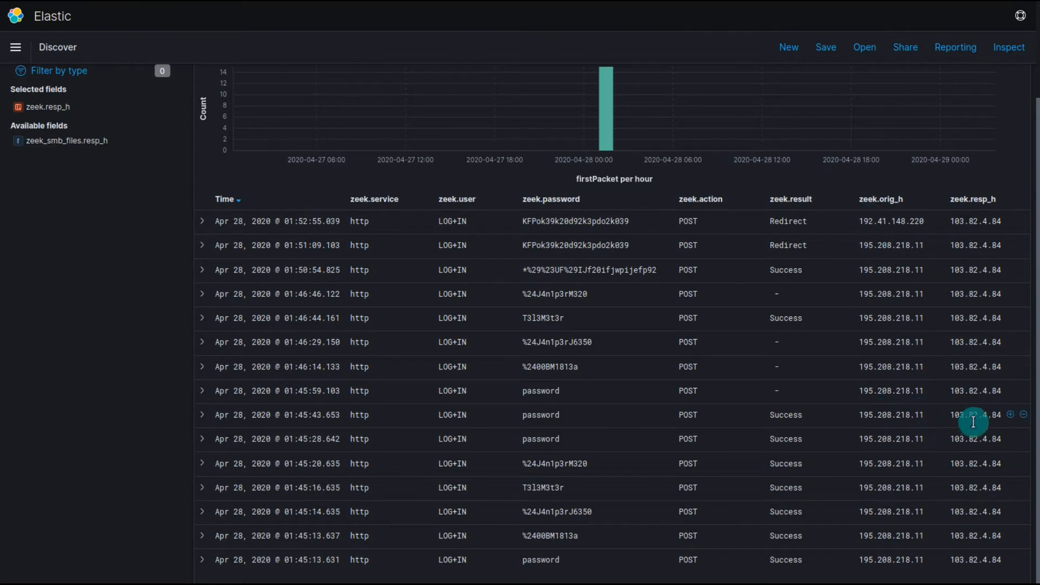
pyautogui.scroll(2, 977, 436)
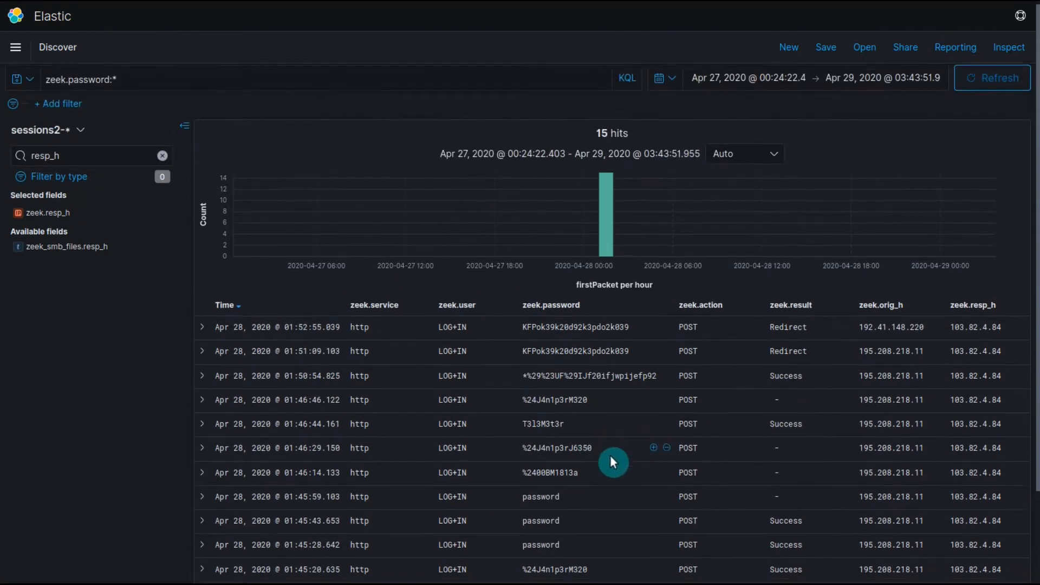
pyautogui.scroll(-2, 613, 456)
pyautogui.scroll(2, 623, 460)
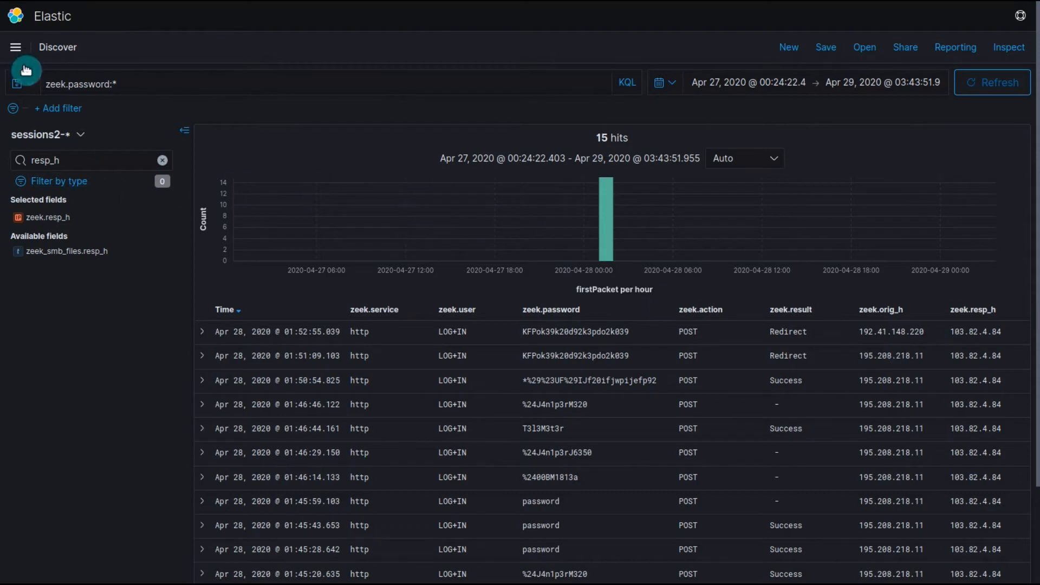
# - Leave Discover and open the Security Overview dashboard from the recently viewed Overview dashboard
pyautogui.click(15, 47)
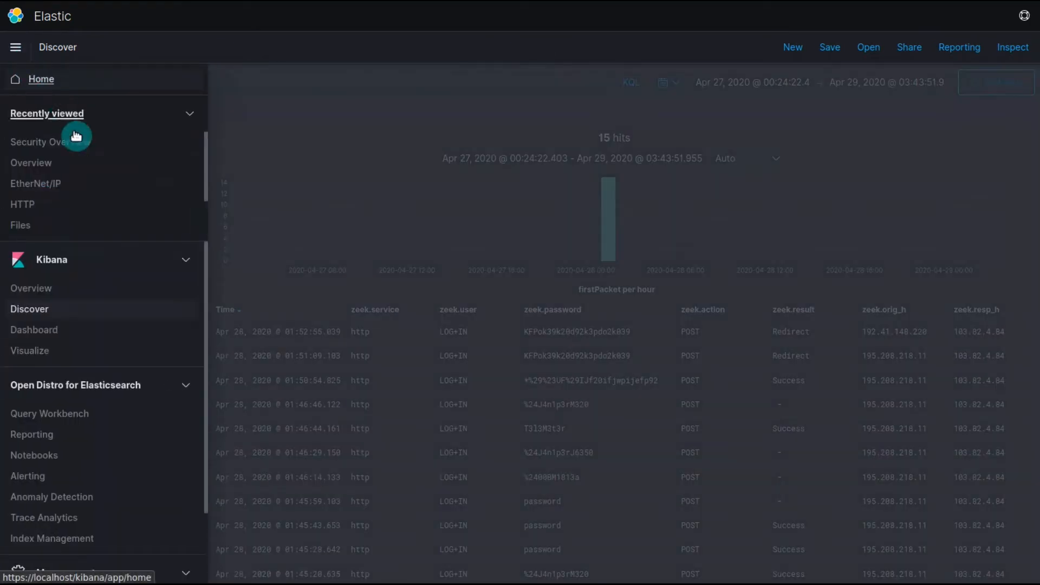
pyautogui.click(63, 295)
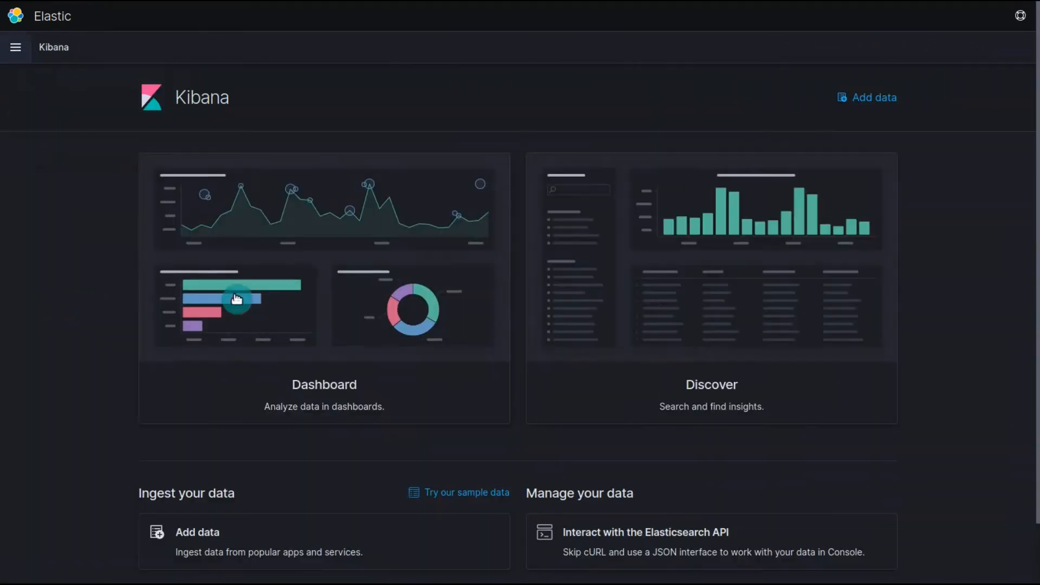
pyautogui.click(16, 49)
pyautogui.click(72, 163)
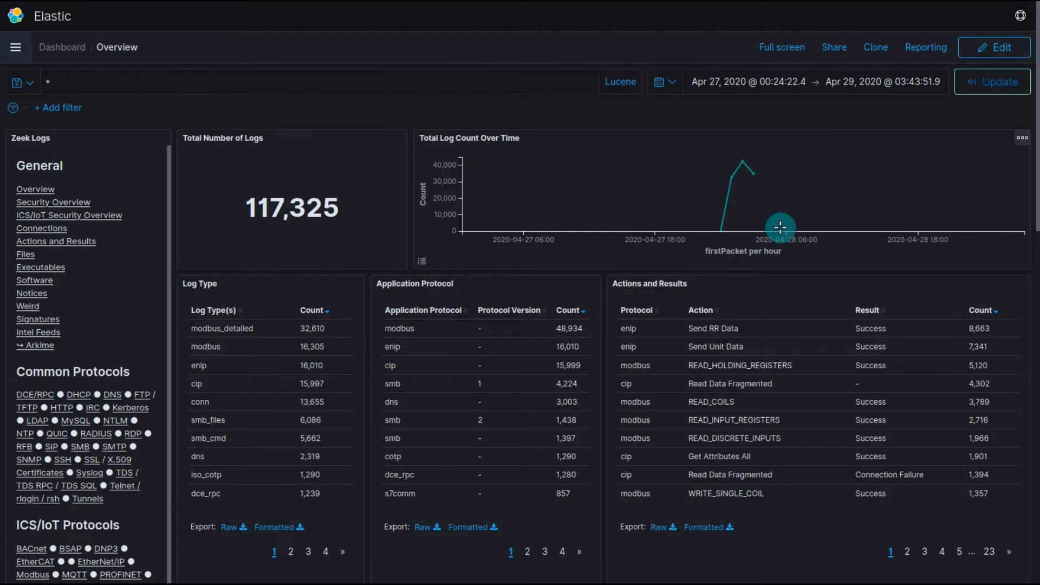
pyautogui.click(63, 203)
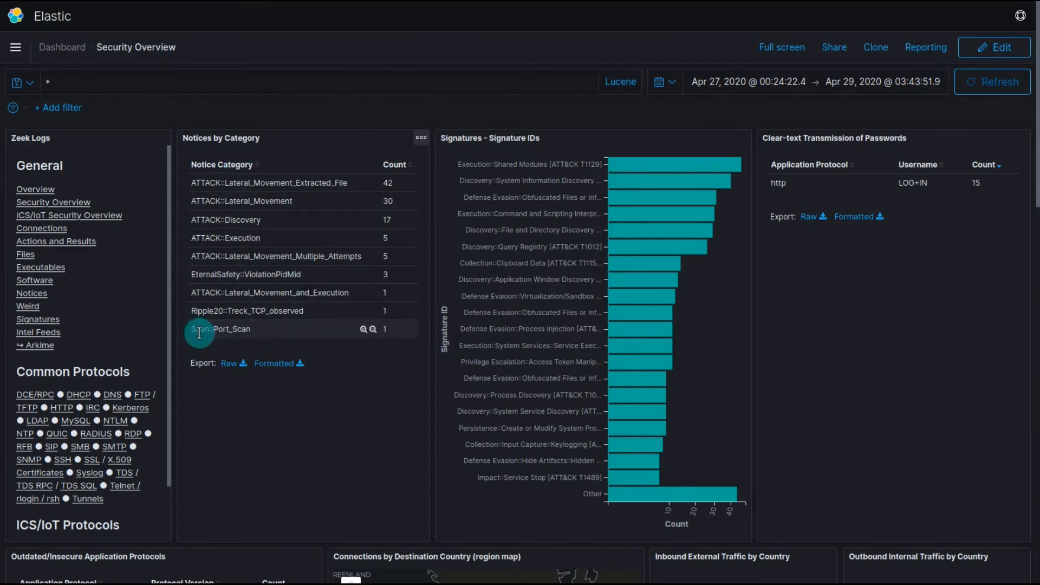
# - Examine the Notices by Category table, including the Port_Scan, ATTACK lateral movement and EternalSafety notice categories
pyautogui.moveTo(184, 334); pyautogui.dragTo(287, 328)
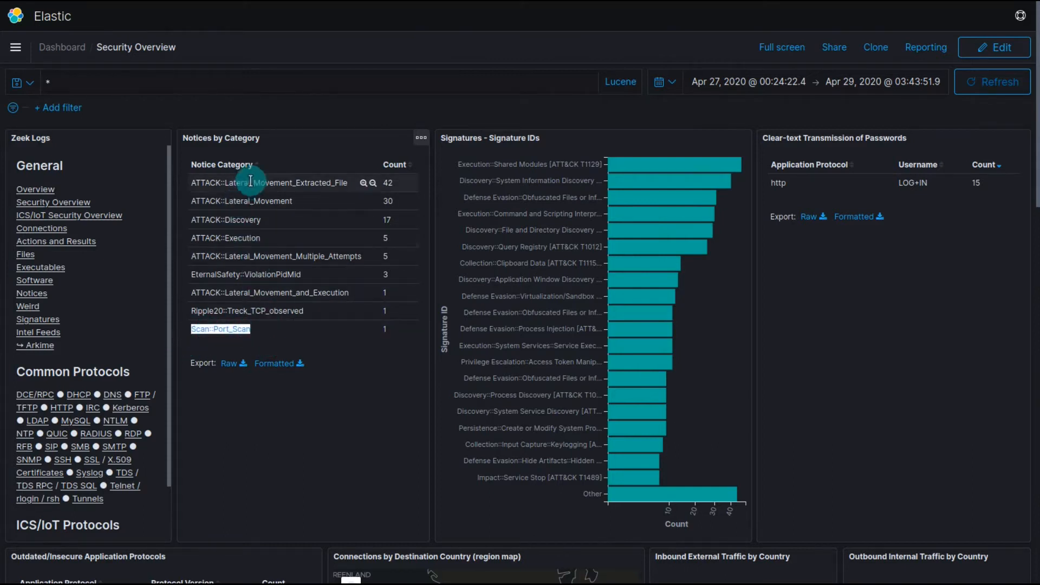
pyautogui.click(194, 185)
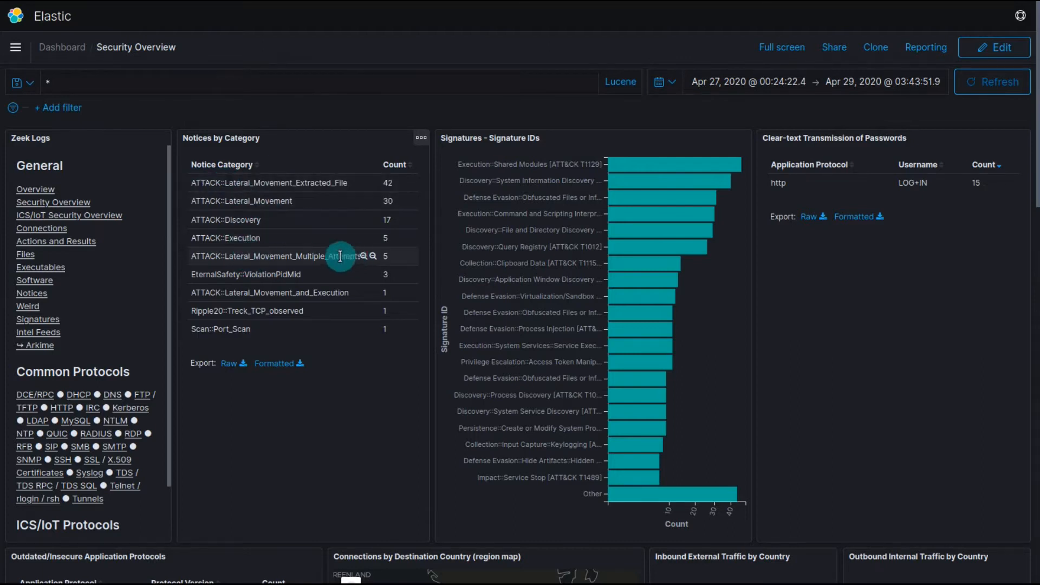
pyautogui.moveTo(195, 183); pyautogui.dragTo(366, 256)
pyautogui.moveTo(259, 228); pyautogui.dragTo(190, 181)
pyautogui.click(241, 202)
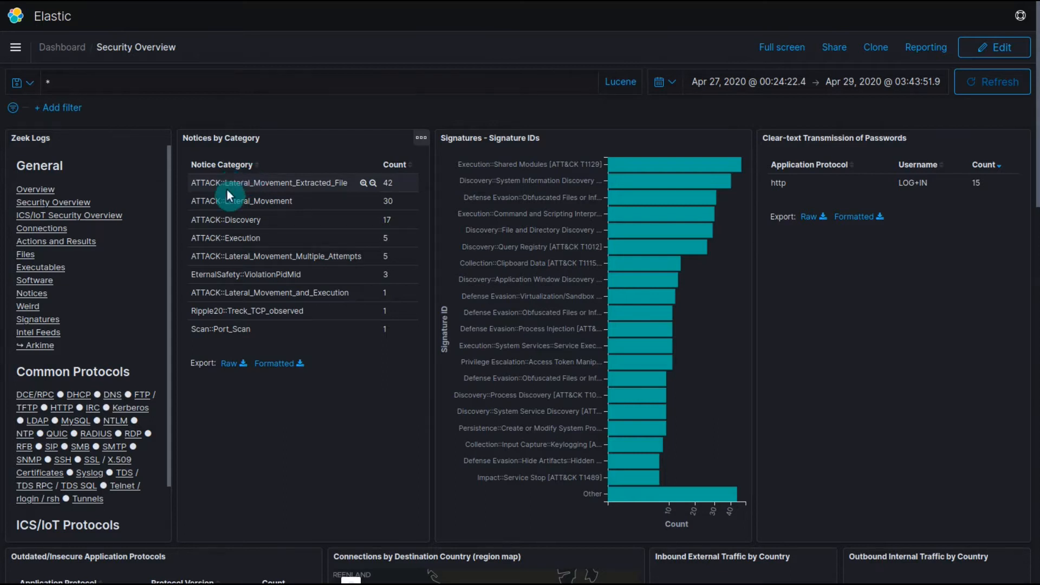
pyautogui.doubleClick(191, 176)
pyautogui.moveTo(192, 182); pyautogui.dragTo(227, 185)
pyautogui.click(227, 185)
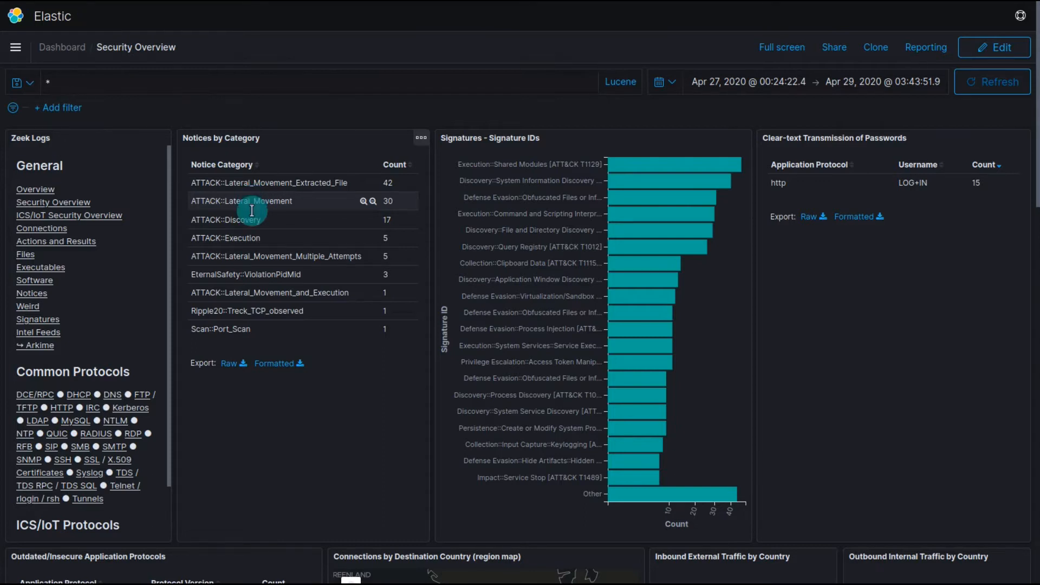
pyautogui.doubleClick(213, 278)
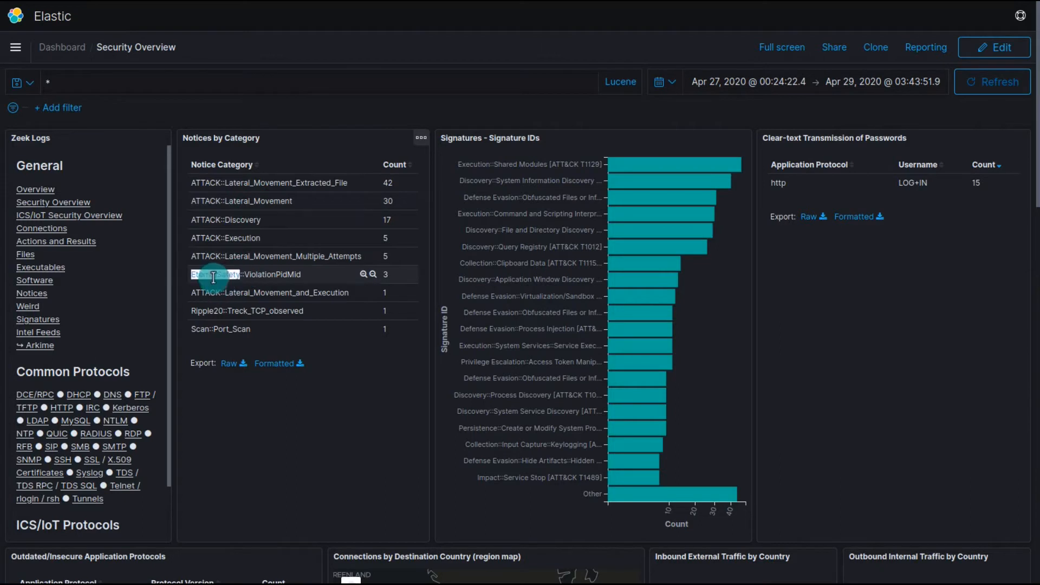
pyautogui.click(275, 274)
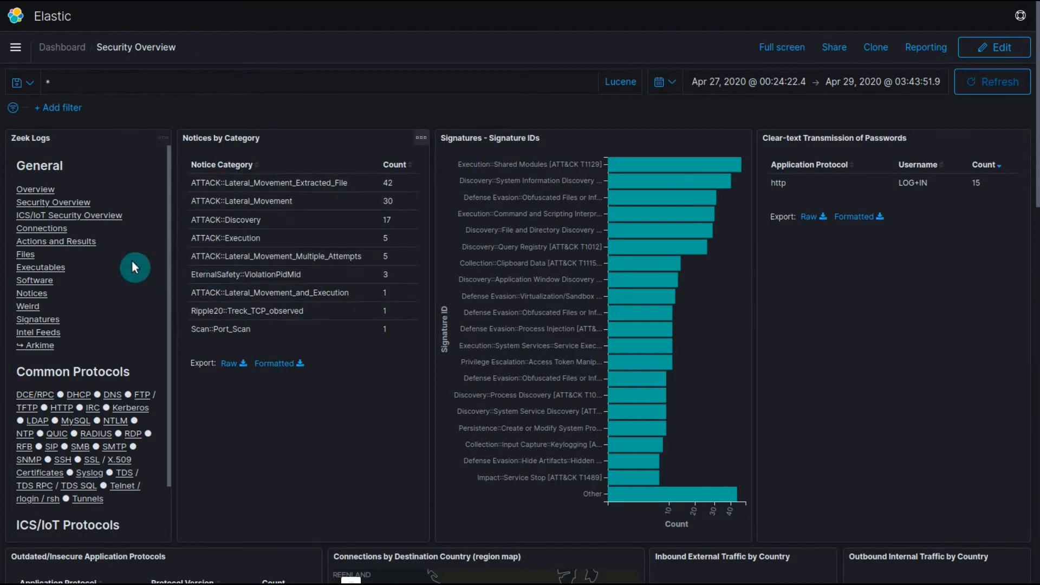
# - Open the Notices dashboard and review the notice types, source and destination IP addresses, and message details
pyautogui.click(31, 294)
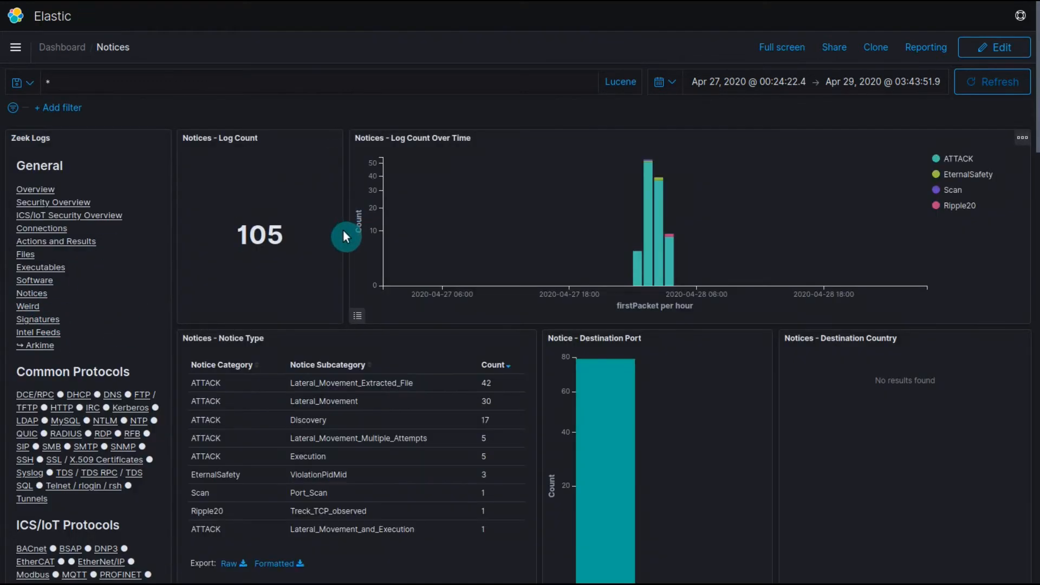
pyautogui.scroll(-4, 340, 265)
pyautogui.scroll(-4, 288, 200)
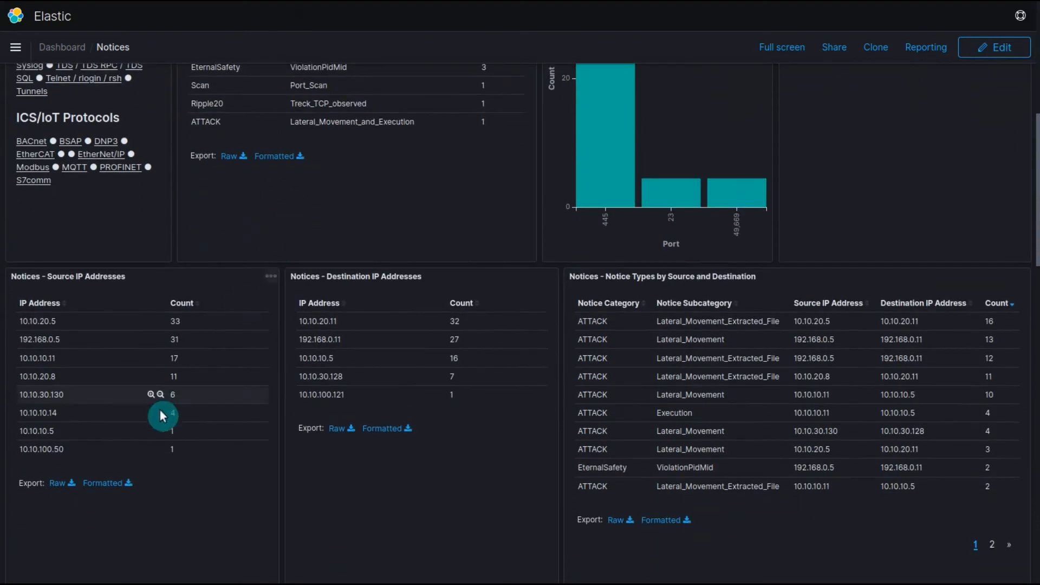
pyautogui.scroll(-6, 125, 373)
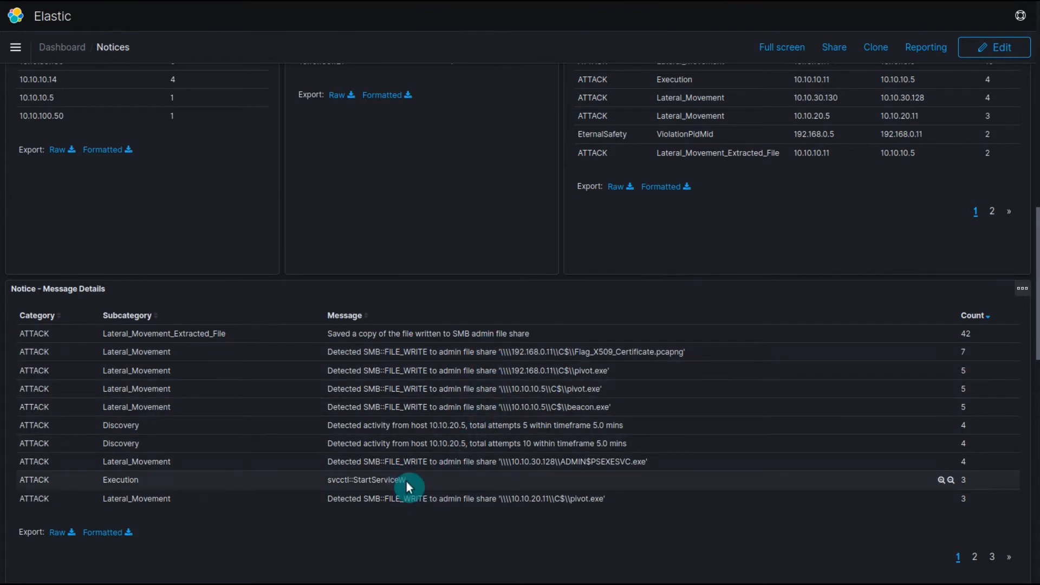
pyautogui.scroll(15, 406, 482)
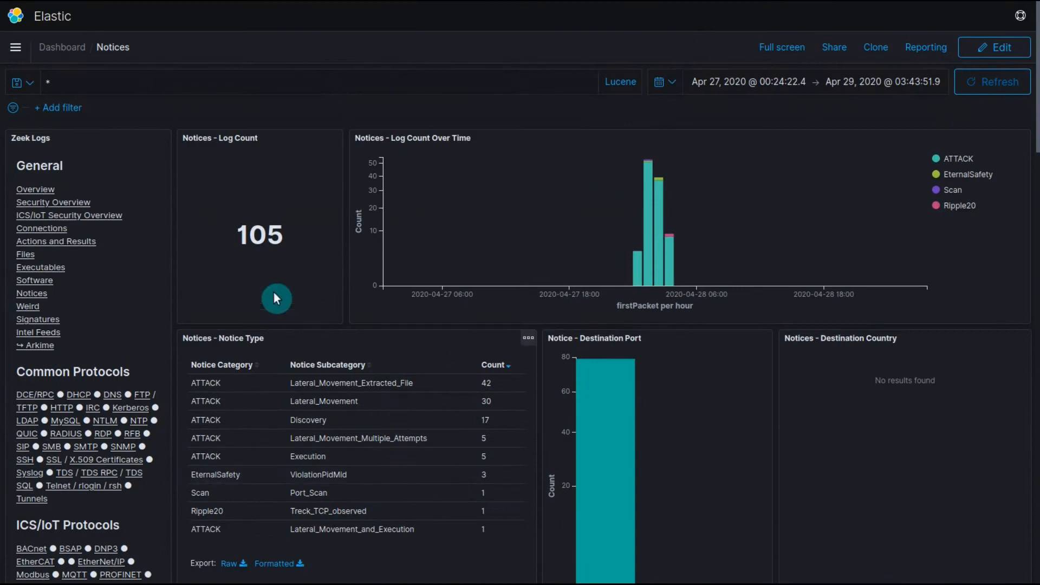
# - Go back through Security Overview to the Signatures dashboard and examine the signature IDs and detection engines
pyautogui.click(69, 205)
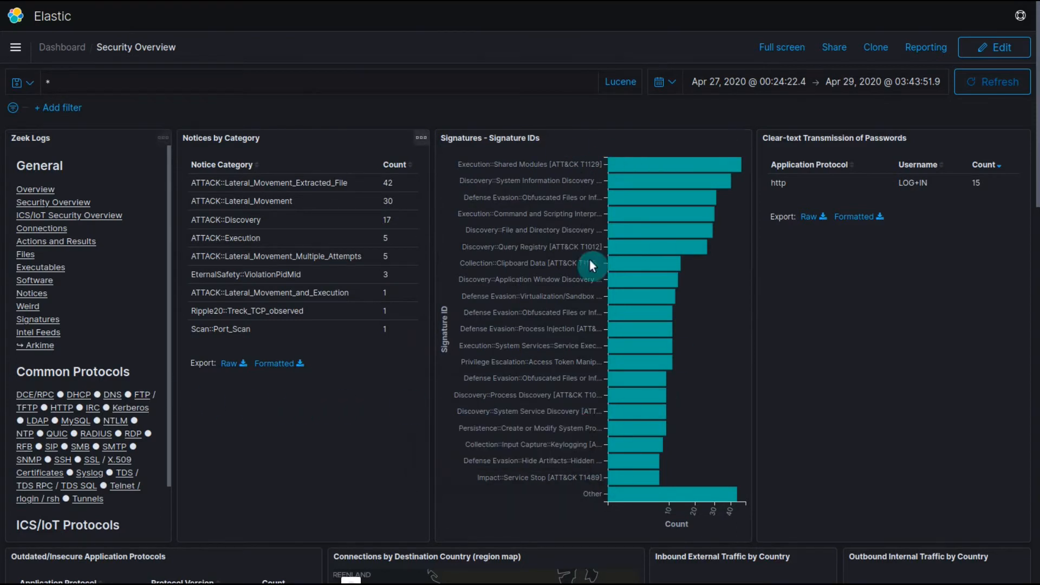
pyautogui.click(51, 323)
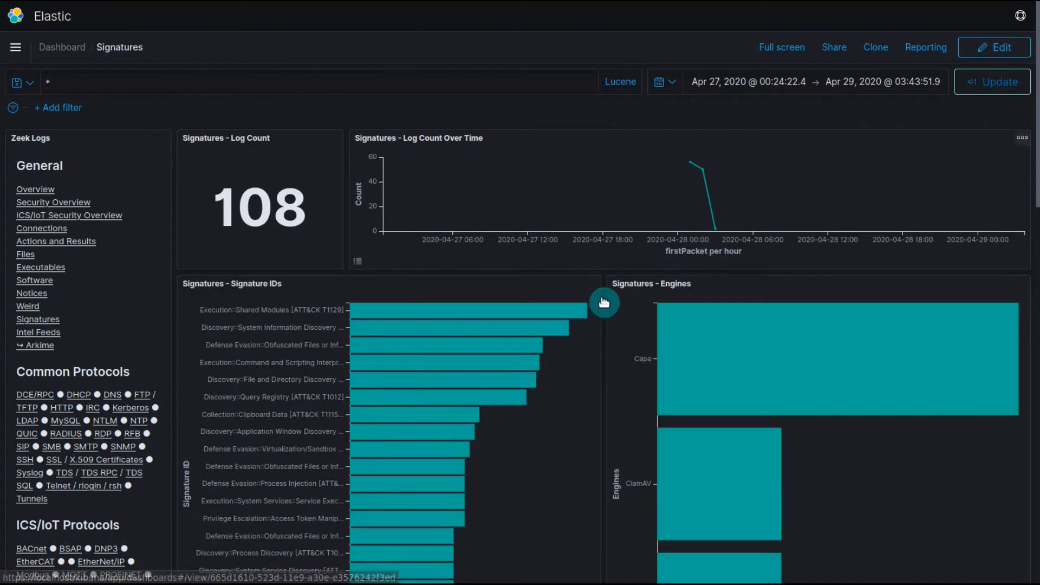
pyautogui.scroll(-3, 578, 282)
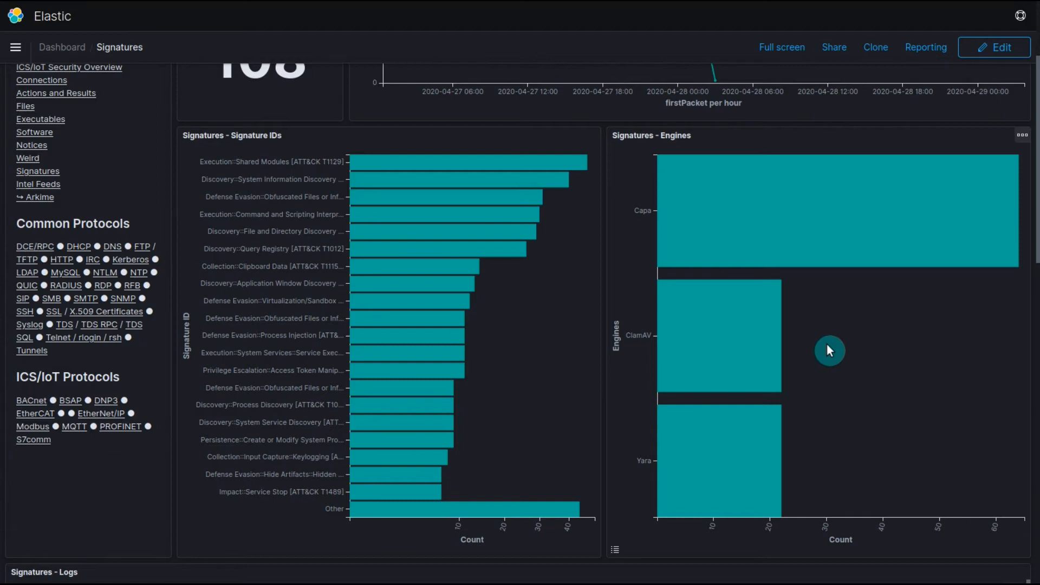
pyautogui.moveTo(781, 191)
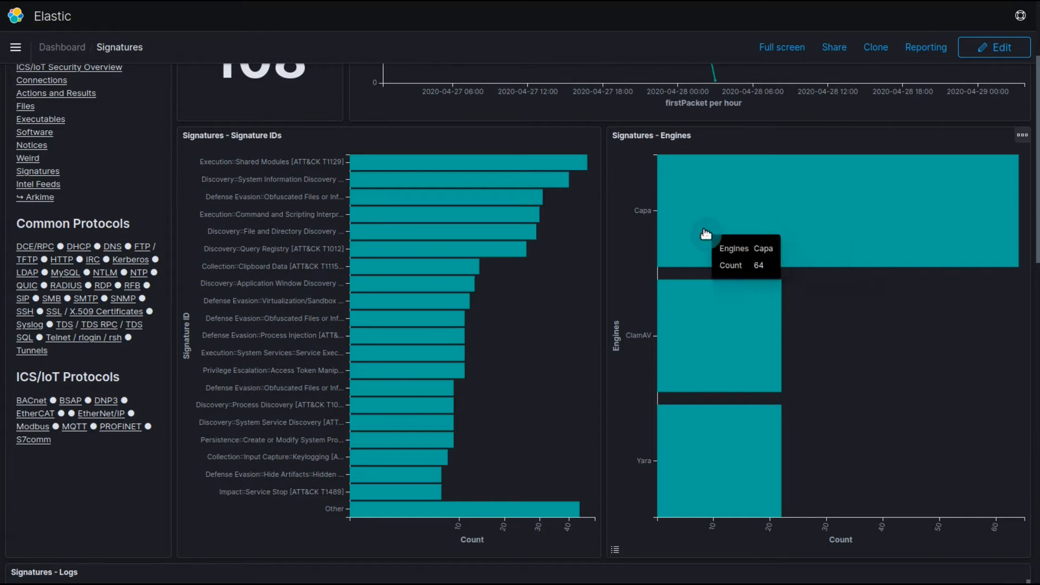
pyautogui.moveTo(839, 201)
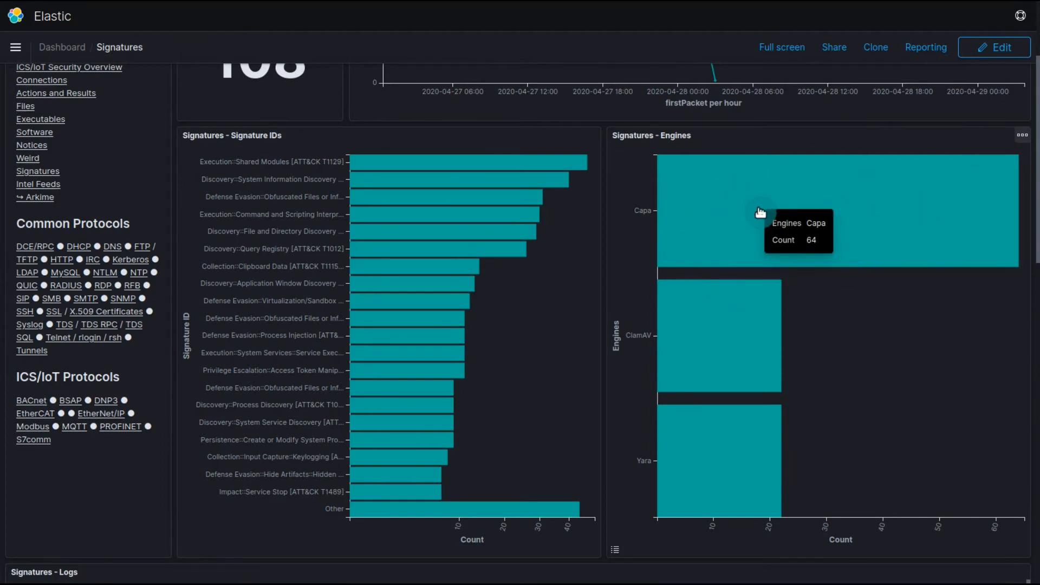
# - Filter the Signatures dashboard to the ClamAV engine and review the matching signature IDs and log entries
pyautogui.click(735, 333)
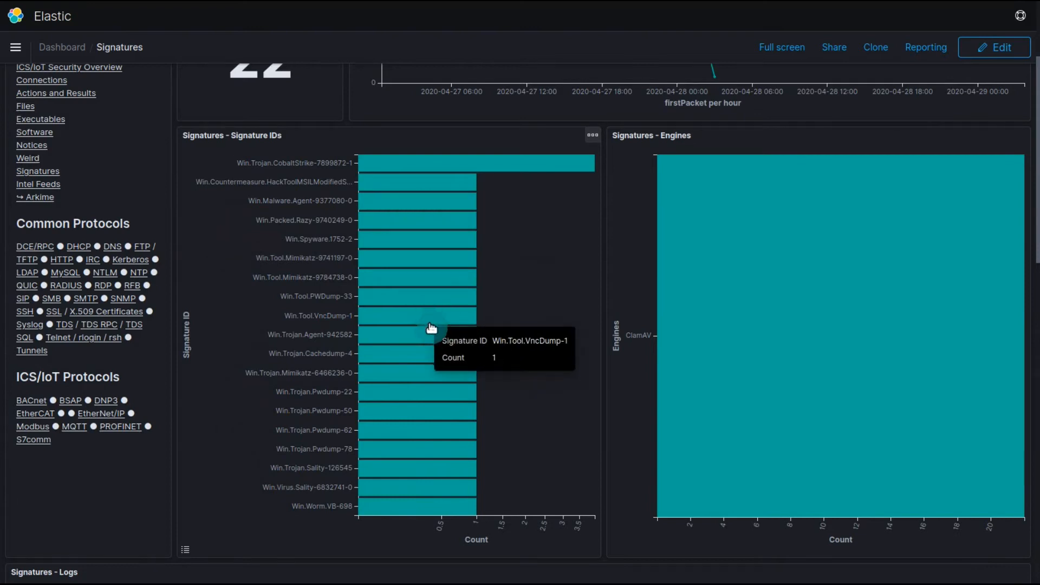
pyautogui.scroll(-2, 434, 337)
pyautogui.scroll(-3, 433, 337)
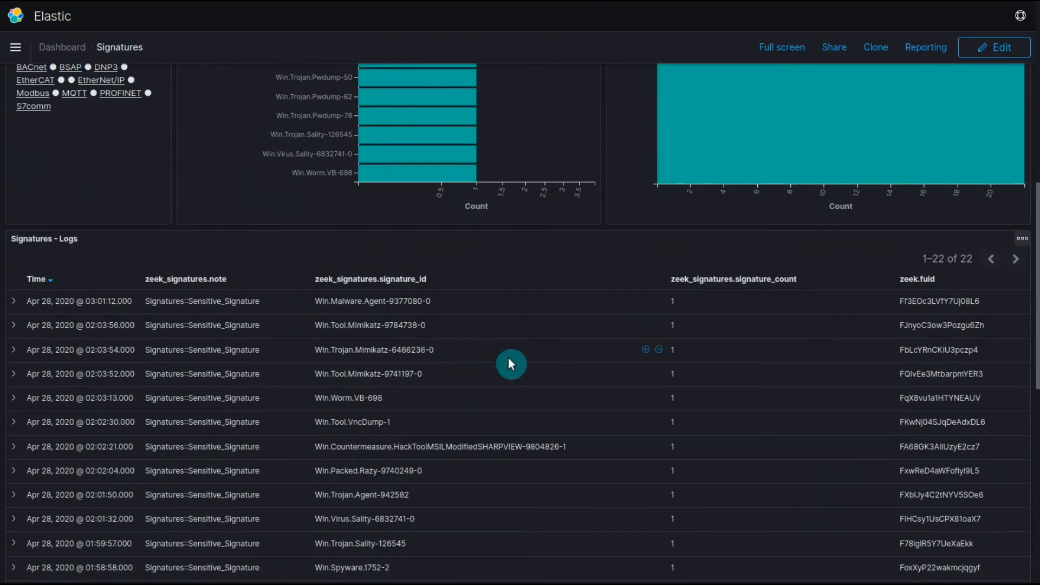
pyautogui.scroll(4, 510, 358)
pyautogui.scroll(-4, 512, 364)
pyautogui.scroll(-3, 516, 355)
pyautogui.scroll(9, 542, 347)
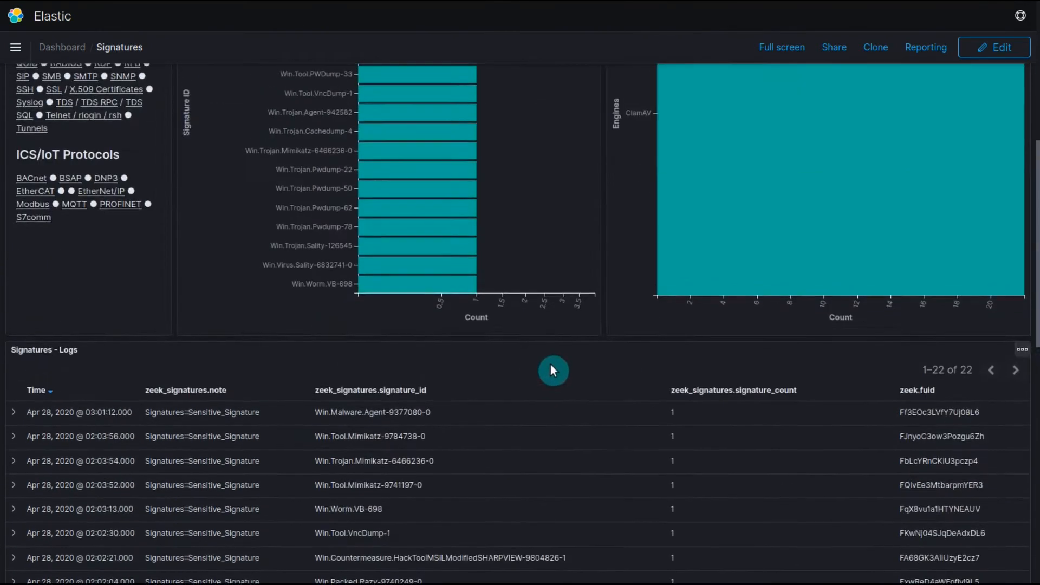
pyautogui.moveTo(748, 349)
pyautogui.scroll(-4, 721, 339)
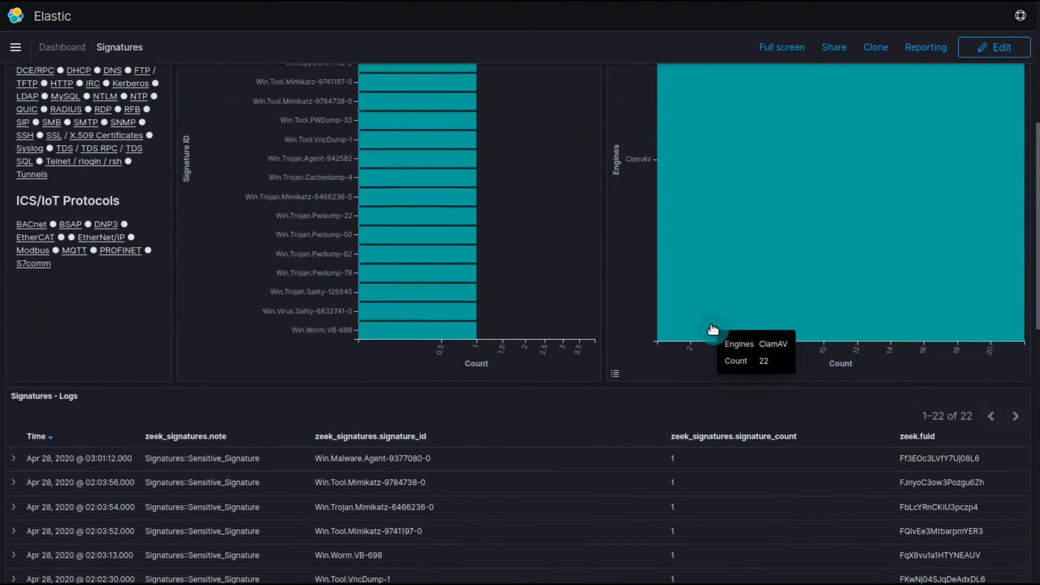
pyautogui.scroll(-3, 714, 330)
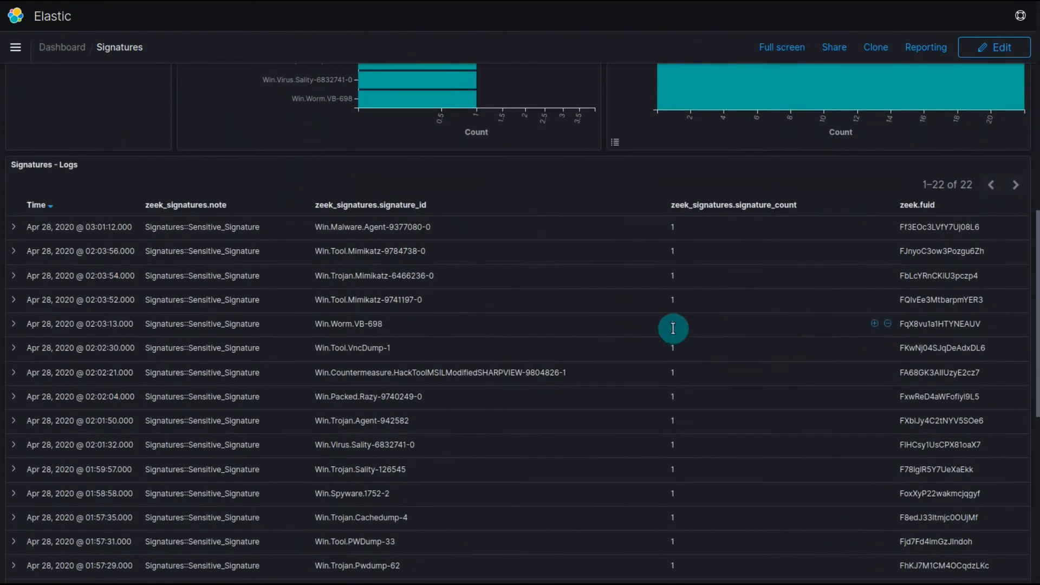
# - Expand the Win.Worm.VB-698 log entry, inspect its document fields including zeek.fuid, and collapse it again
pyautogui.click(14, 323)
pyautogui.scroll(-6, 395, 322)
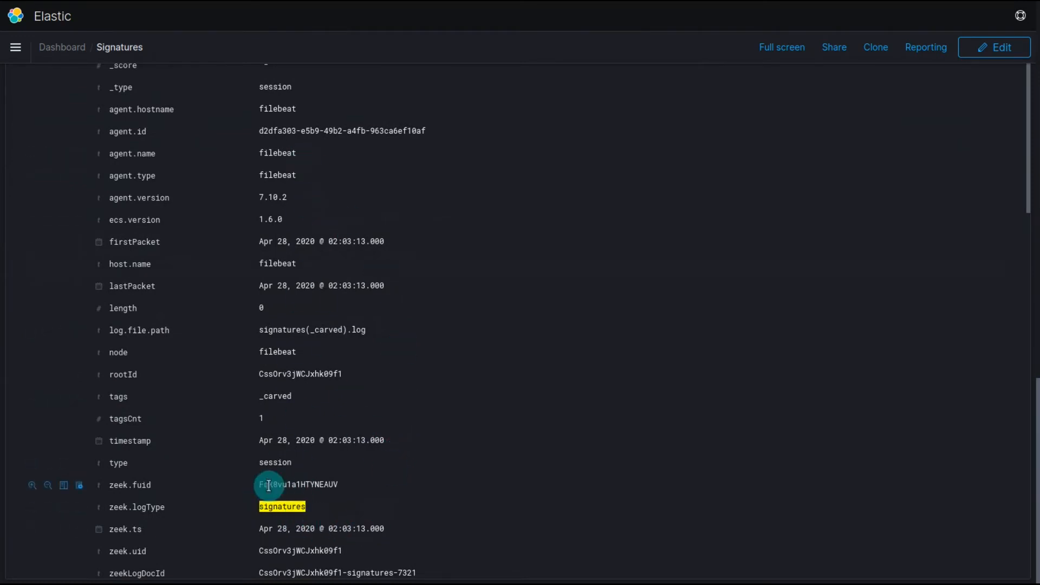
pyautogui.scroll(4, 329, 486)
pyautogui.scroll(1, 20, 234)
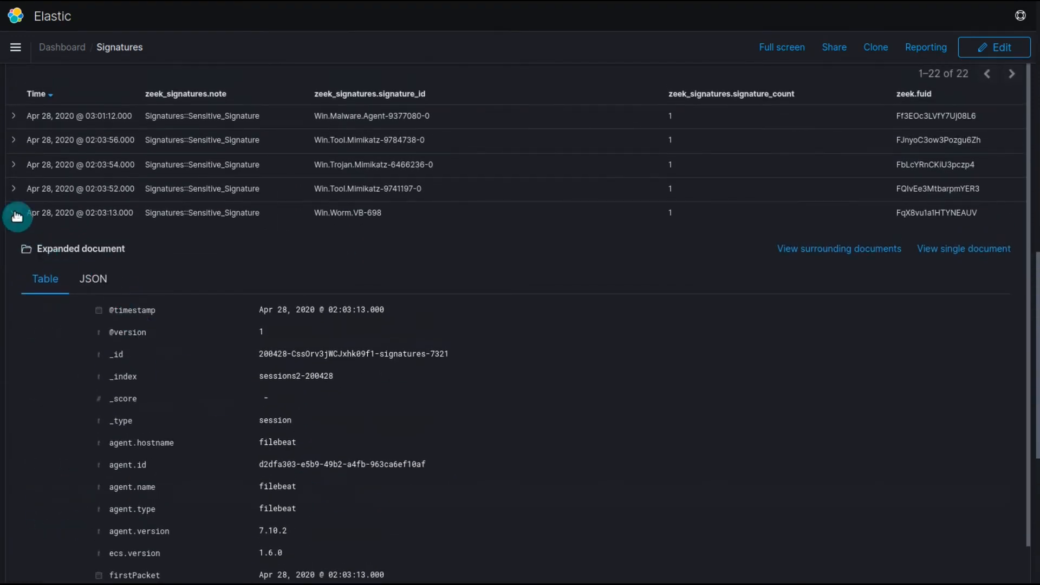
pyautogui.click(15, 214)
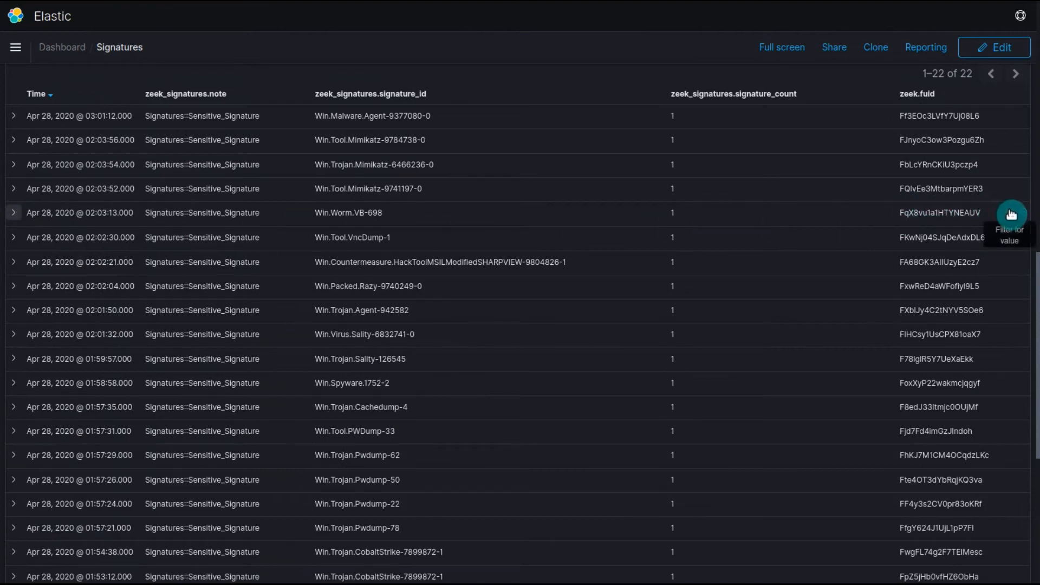
# - Replace the ClamAV filter with one for the Win.Worm.VB-698 entry's zeek.fuid, FqX8vu1a1HTYNEAUV, and pin it across dashboards
pyautogui.click(1022, 212)
pyautogui.scroll(6, 703, 313)
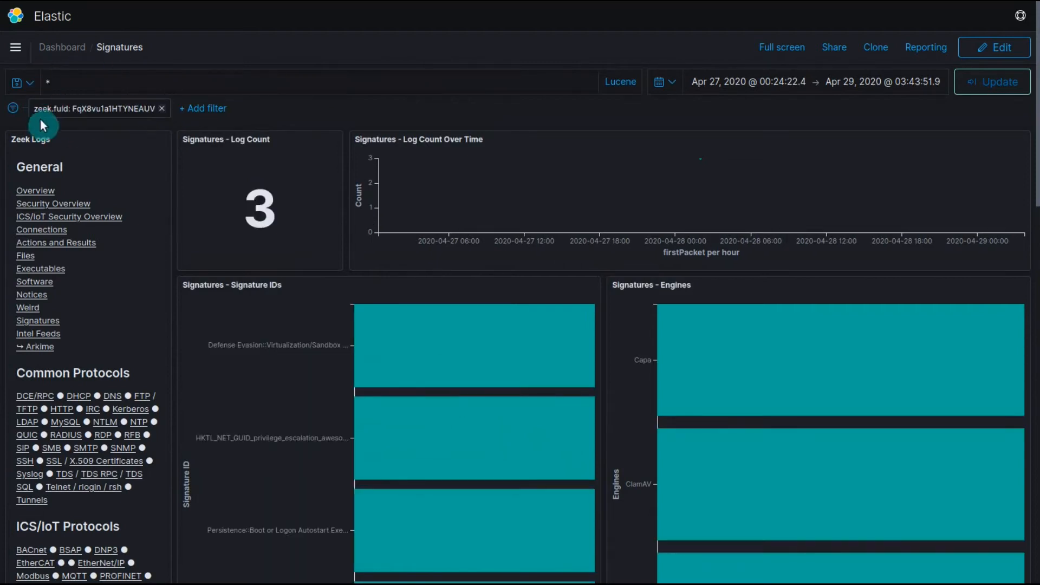
pyautogui.click(13, 107)
pyautogui.click(80, 197)
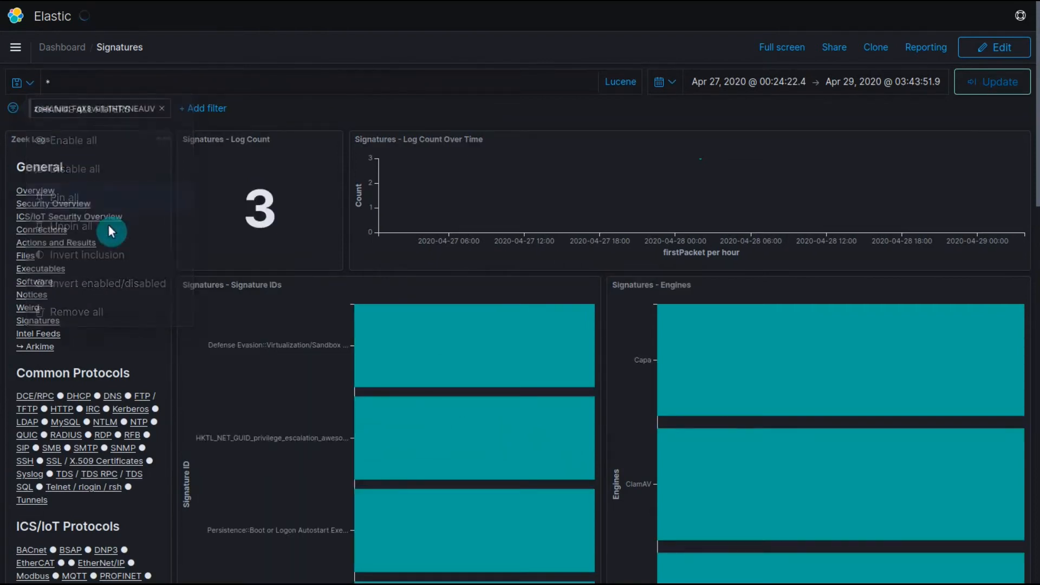
# - Open the Files dashboard with the pinned zeek.fuid filter and examine the file's MIME type, source, size and IP addresses
pyautogui.click(25, 257)
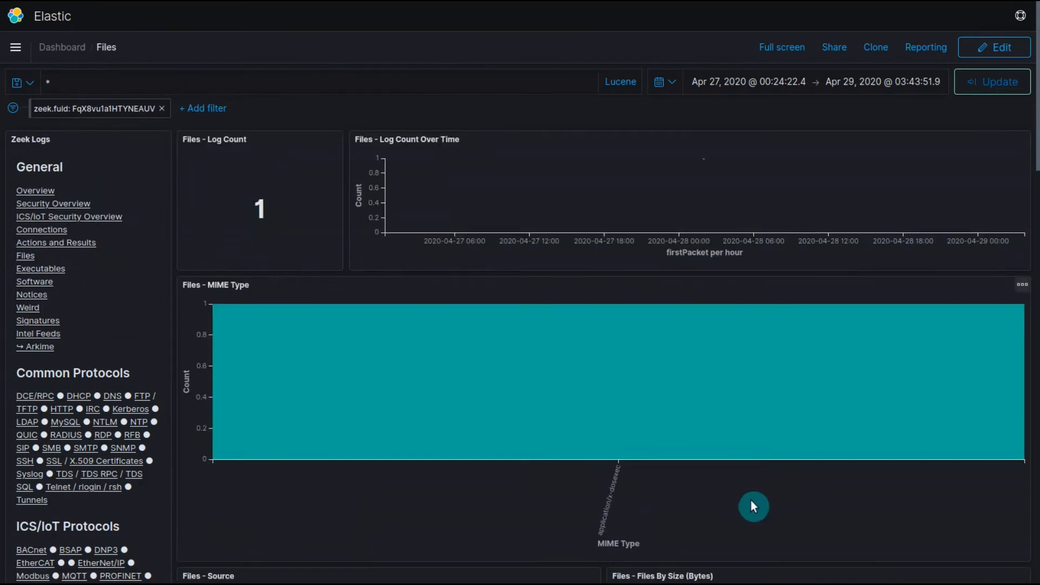
pyautogui.scroll(-5, 607, 467)
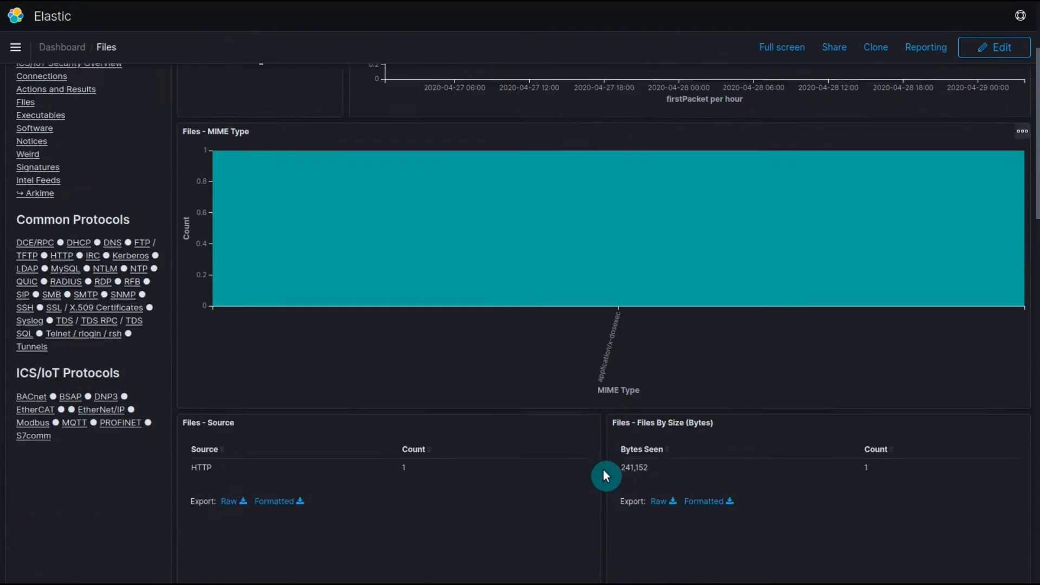
pyautogui.moveTo(621, 361); pyautogui.dragTo(655, 366)
pyautogui.scroll(-7, 655, 362)
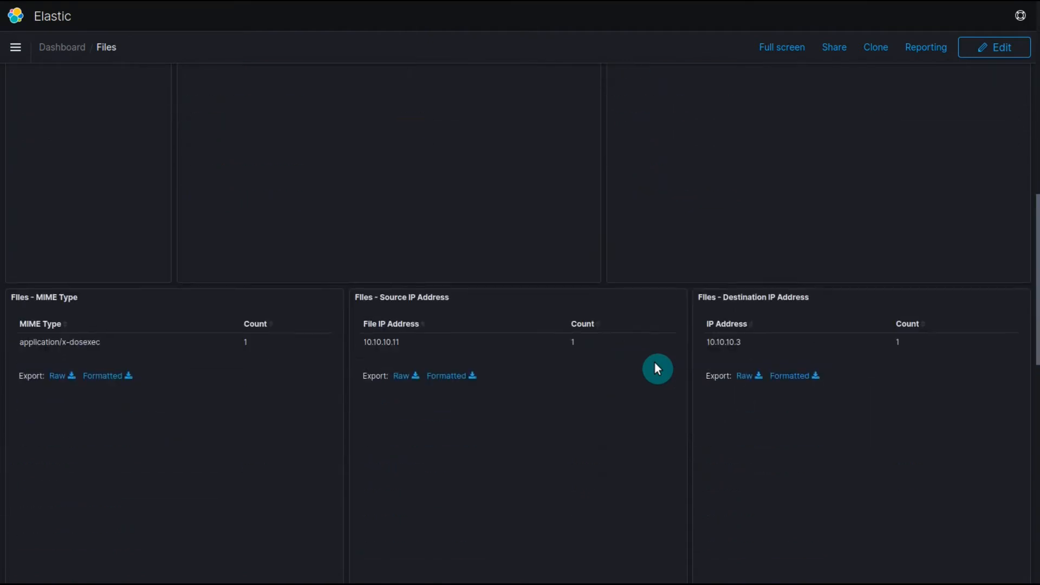
pyautogui.scroll(-4, 657, 458)
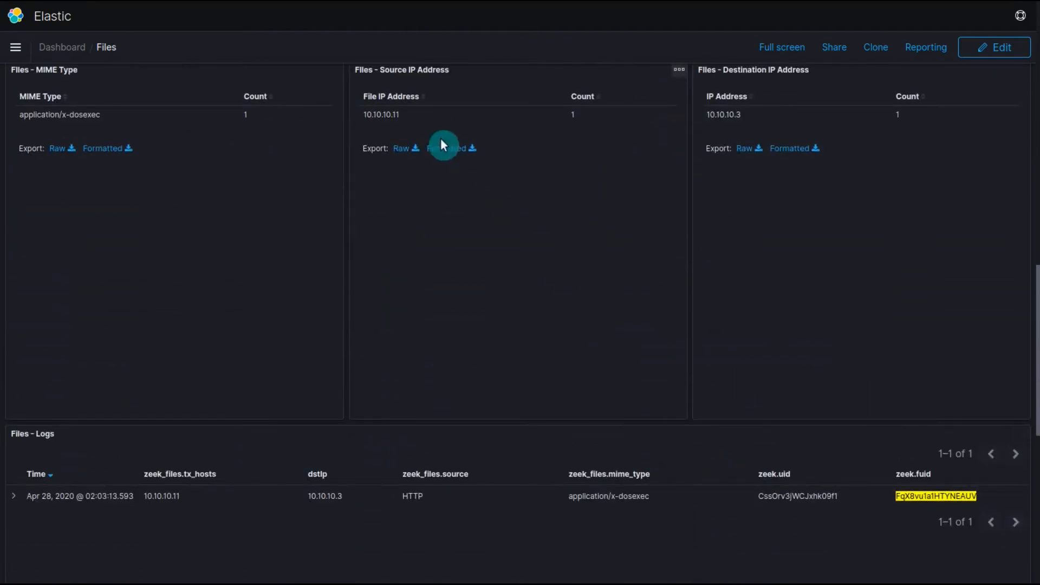
pyautogui.scroll(8, 326, 379)
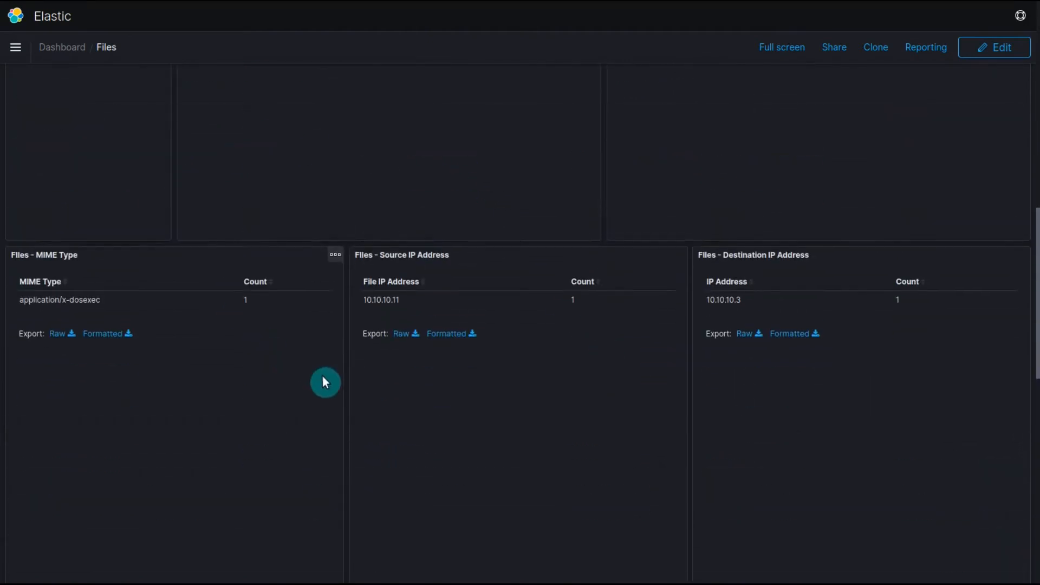
pyautogui.scroll(-3, 504, 345)
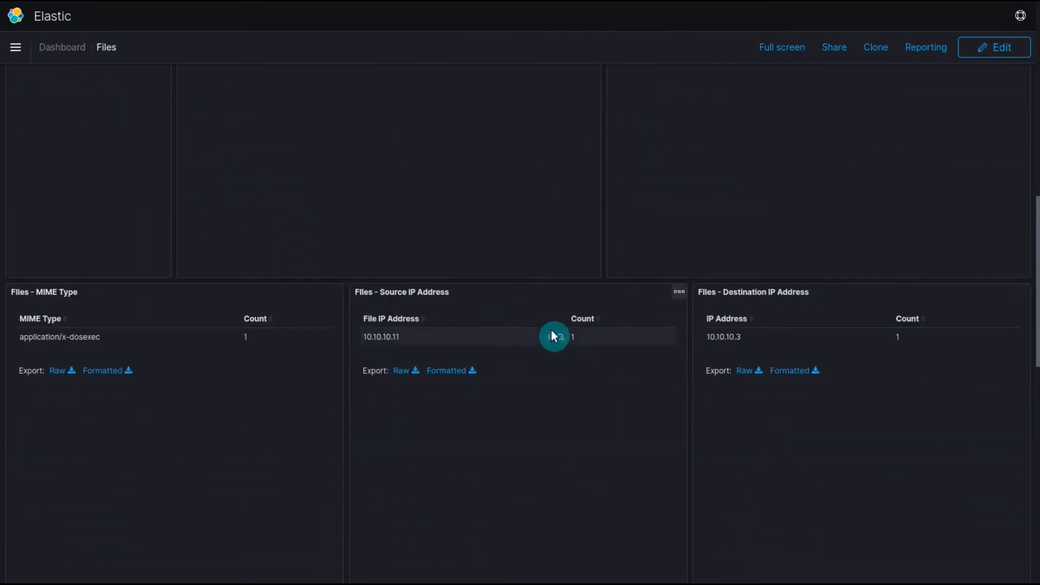
pyautogui.scroll(-4, 556, 333)
pyautogui.scroll(-3, 560, 337)
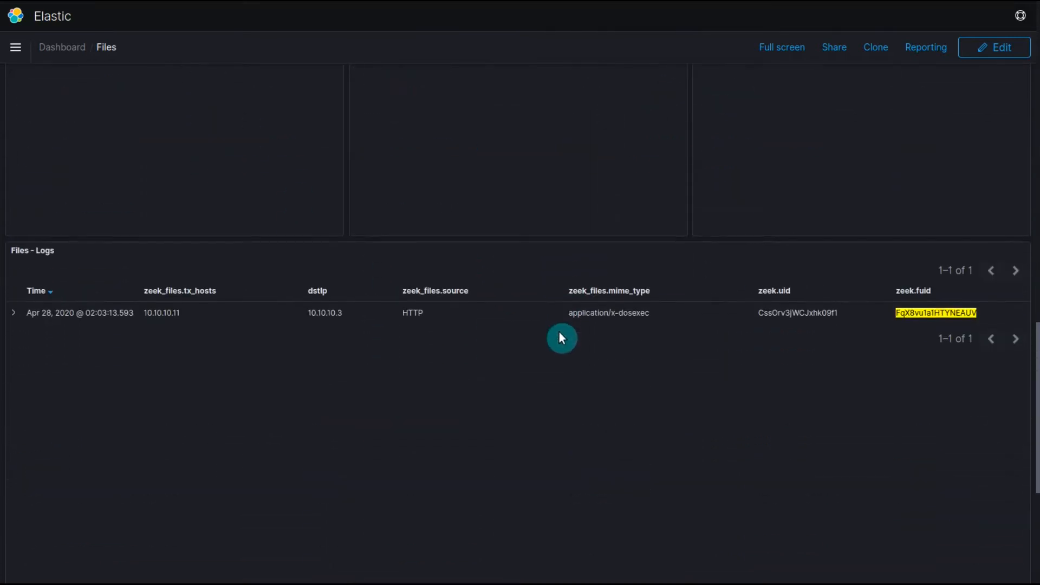
# - Expand the matching entry in the Files logs and inspect its document fields
pyautogui.click(16, 313)
pyautogui.scroll(-8, 360, 434)
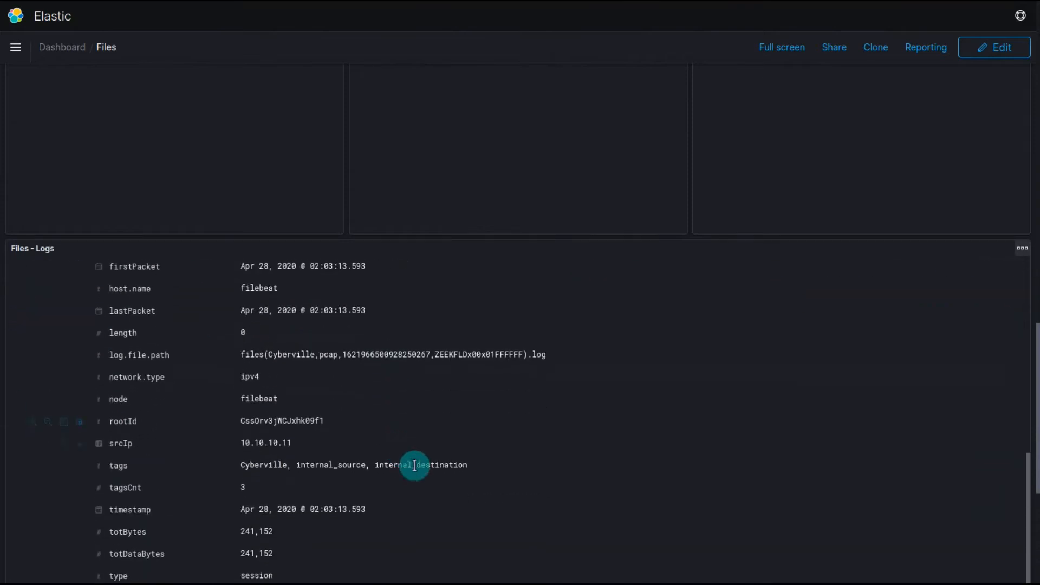
pyautogui.scroll(-2, 458, 515)
pyautogui.scroll(12, 515, 190)
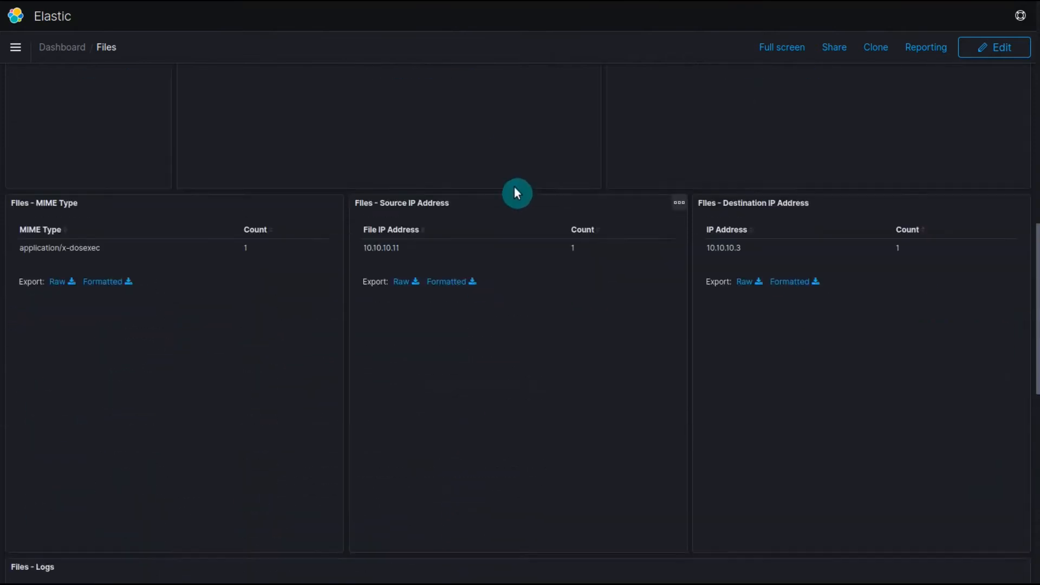
pyautogui.scroll(5, 497, 224)
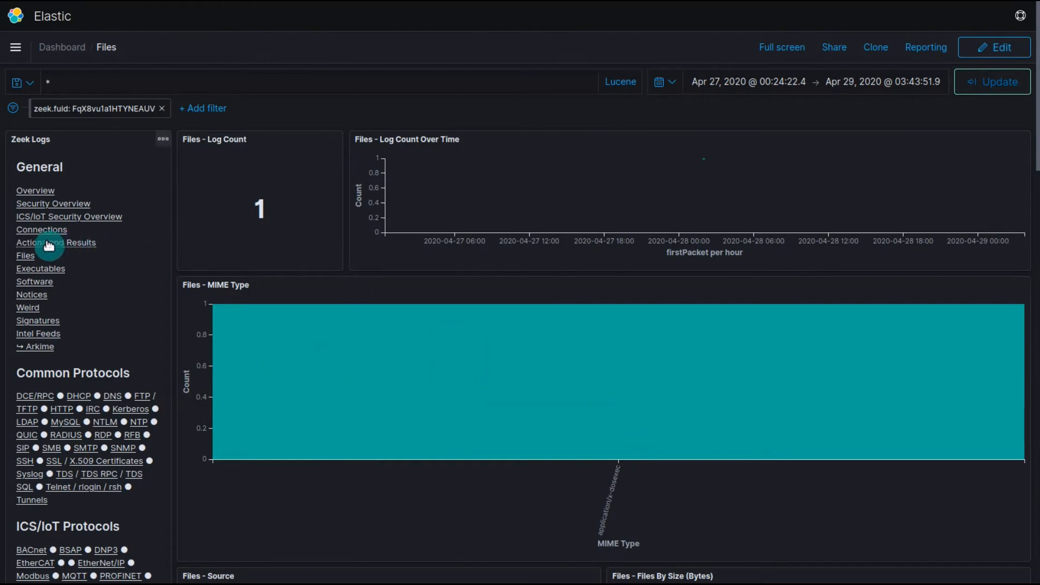
# - Open the HTTP dashboard for the same zeek.fuid and examine the request's method, IP addresses, hosting site and user agent
pyautogui.click(61, 410)
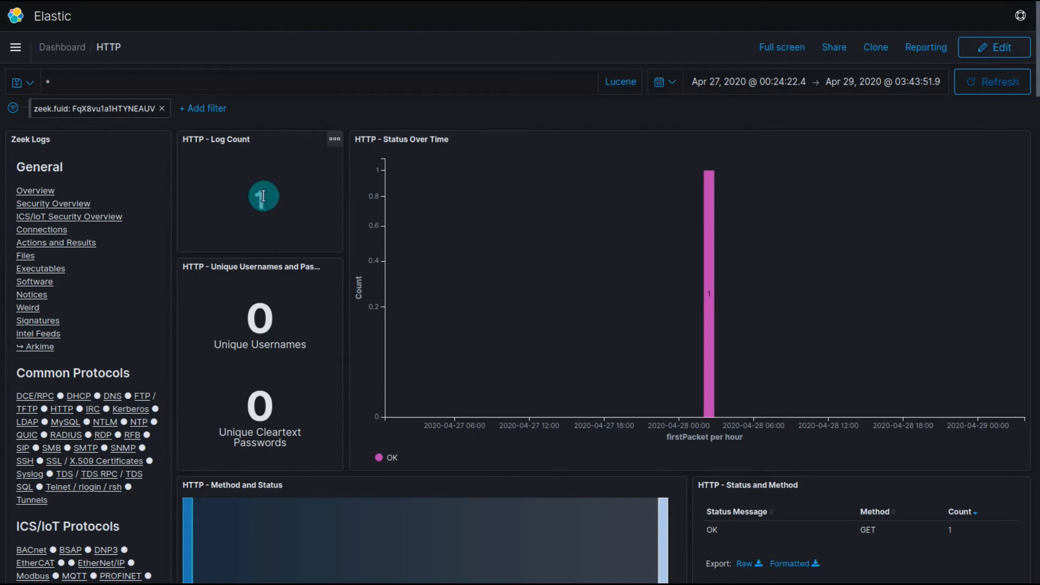
pyautogui.scroll(-6, 407, 210)
pyautogui.scroll(-15, 414, 210)
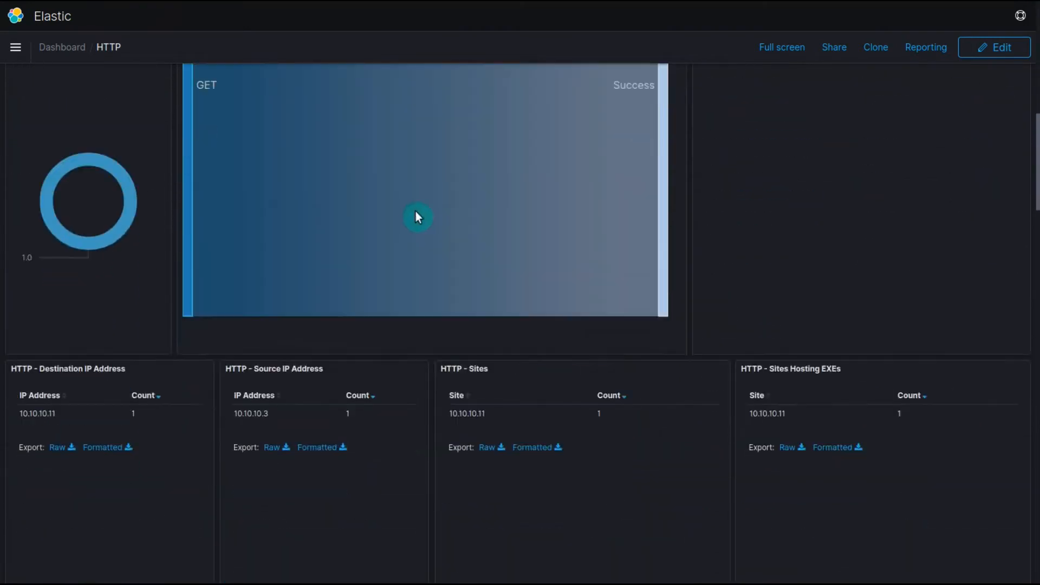
pyautogui.scroll(-8, 280, 299)
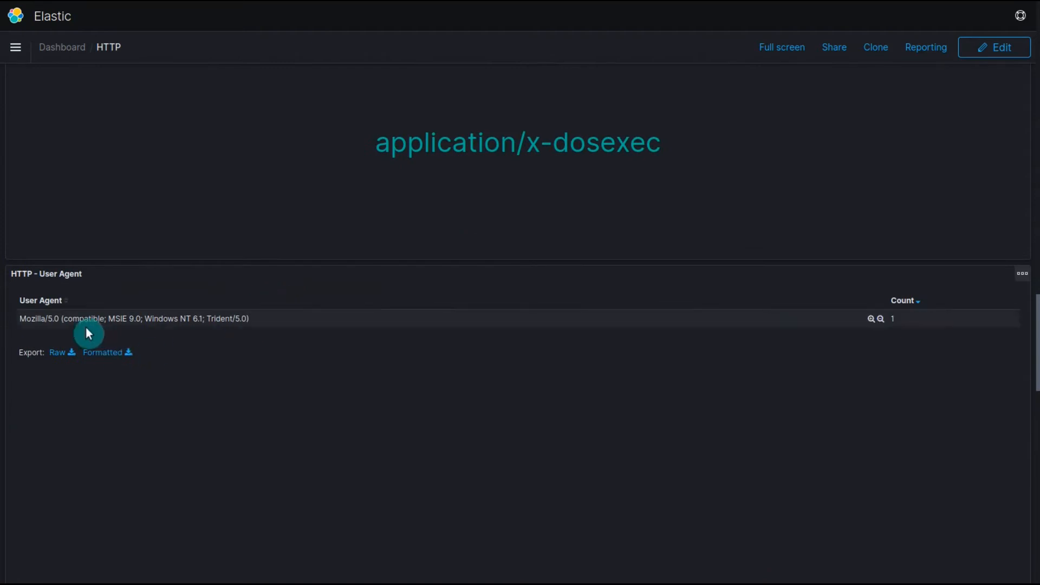
pyautogui.scroll(-3, 233, 324)
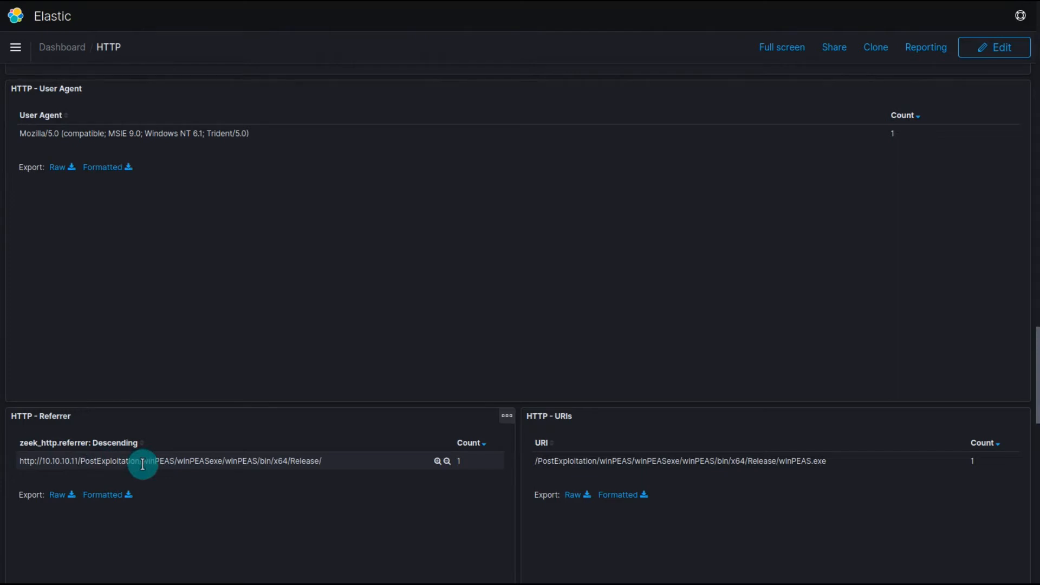
# - Read the referrer path and the requested file name in the HTTP Referrer and URIs tables
pyautogui.moveTo(143, 464); pyautogui.dragTo(233, 473)
pyautogui.click(250, 473)
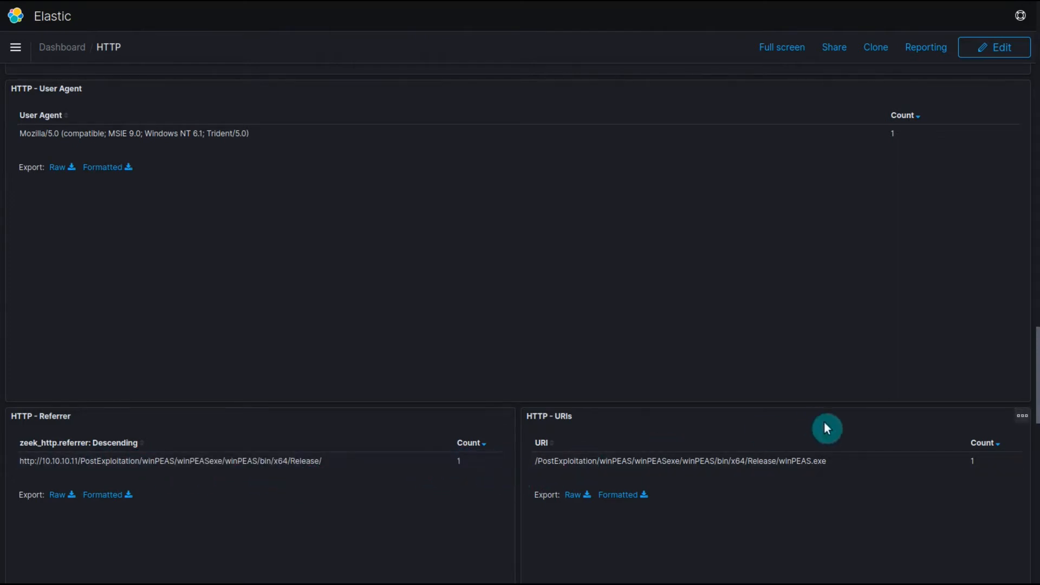
pyautogui.moveTo(781, 461); pyautogui.dragTo(870, 447)
pyautogui.click(869, 465)
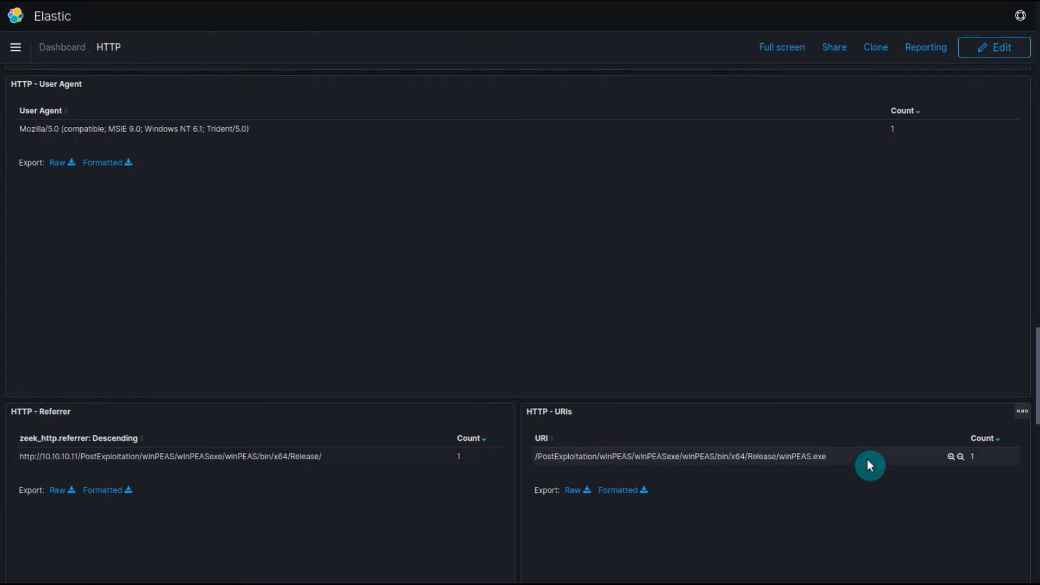
pyautogui.scroll(-5, 867, 462)
pyautogui.scroll(20, 871, 460)
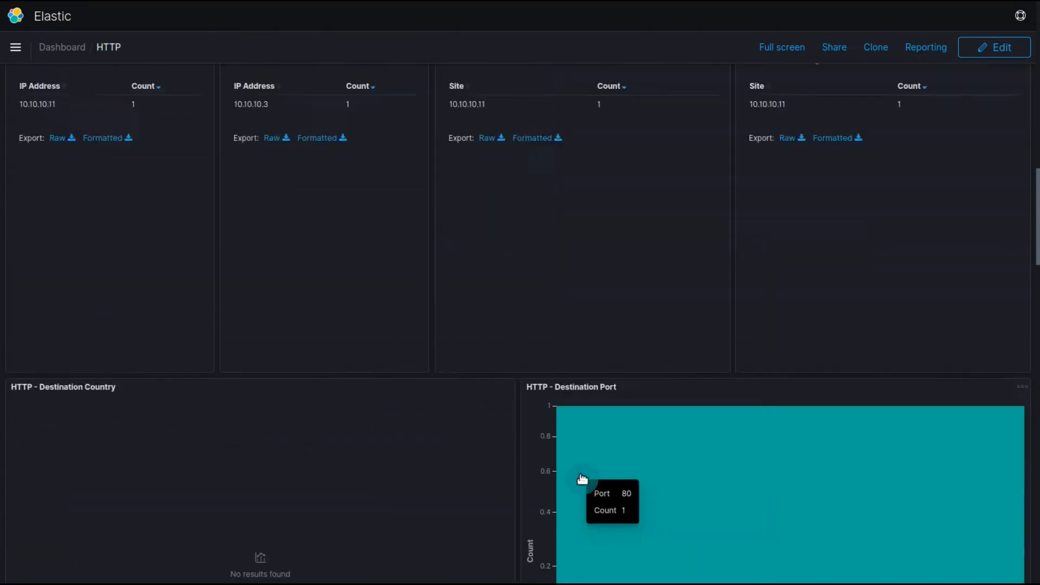
pyautogui.scroll(4, 457, 409)
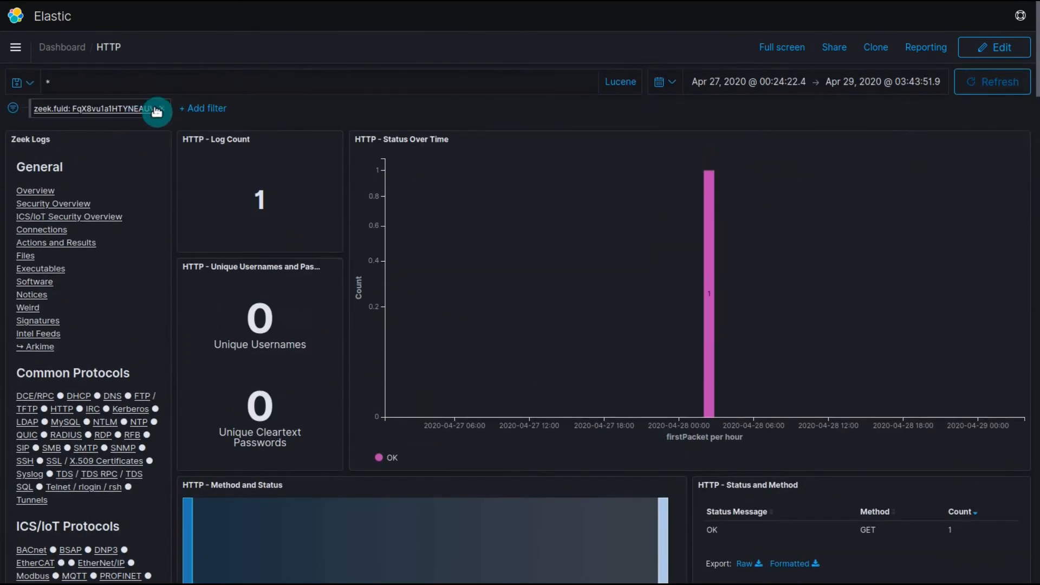
# - Return to Security Overview without the zeek.fuid filter and examine the clear-text password, insecure protocol, DNS randomness and file type panels
pyautogui.click(61, 204)
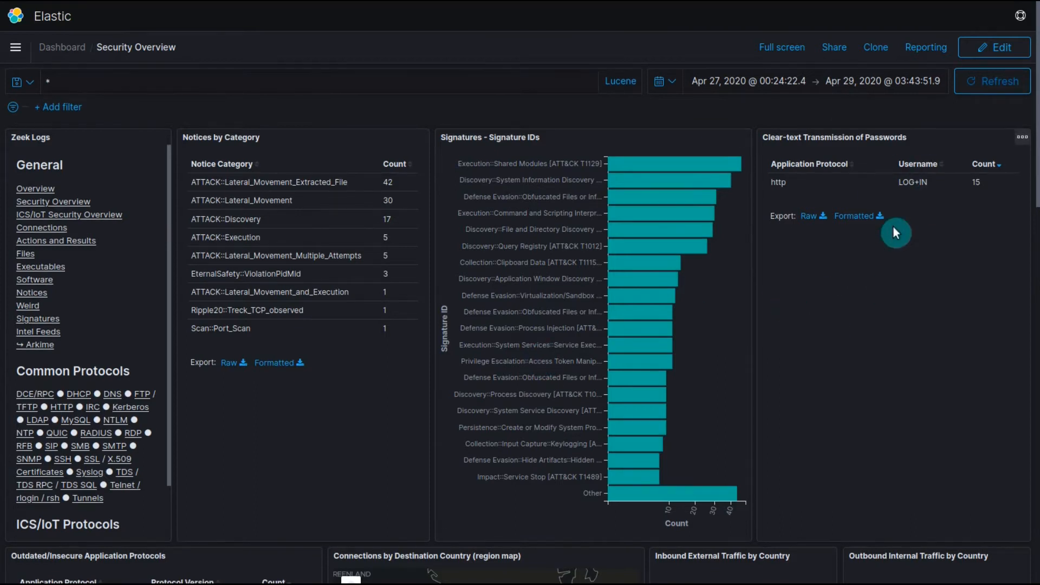
pyautogui.scroll(-5, 896, 233)
pyautogui.scroll(-1, 895, 233)
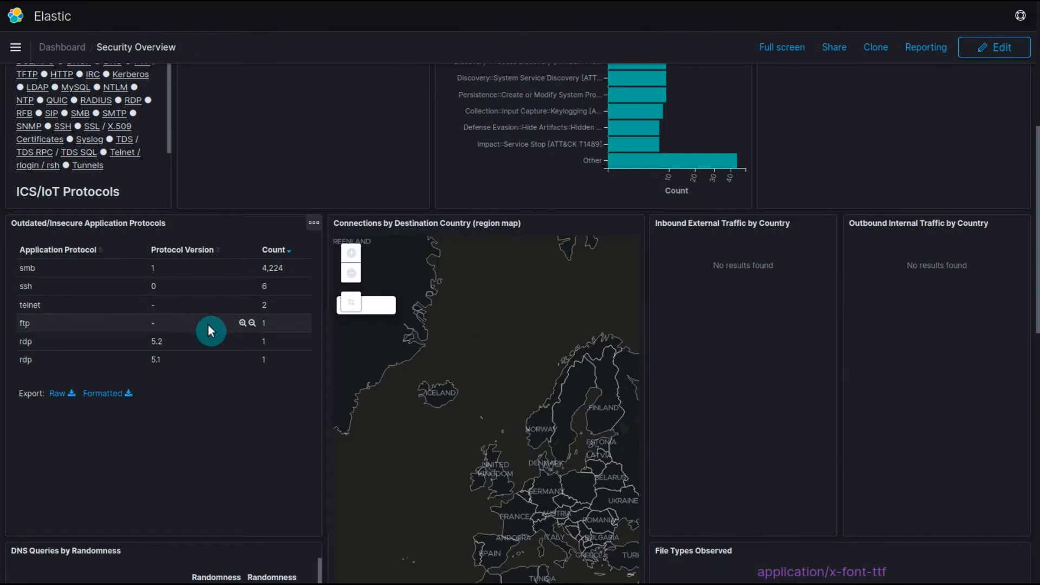
pyautogui.scroll(-5, 234, 419)
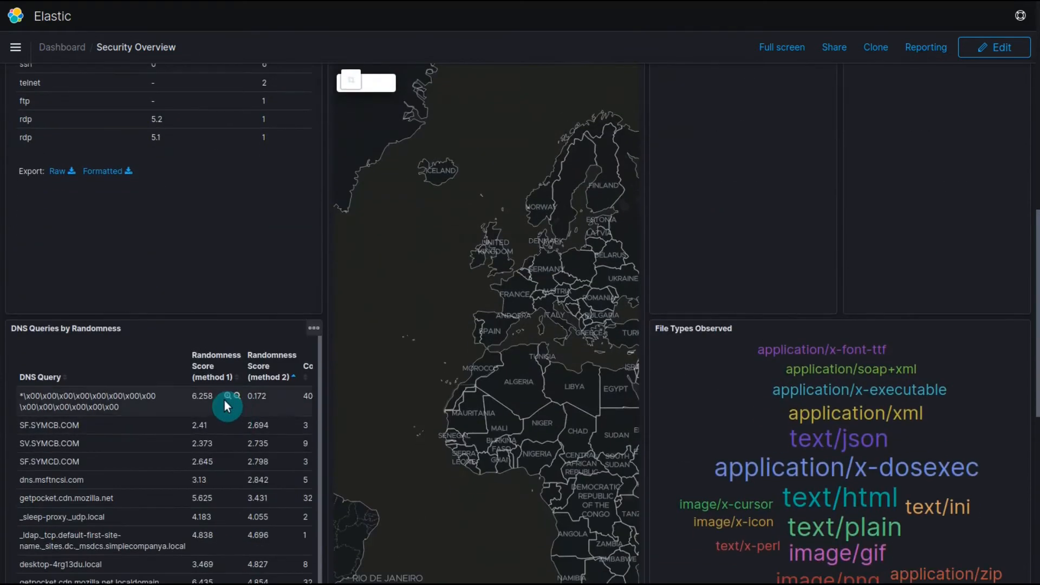
pyautogui.scroll(-1, 225, 401)
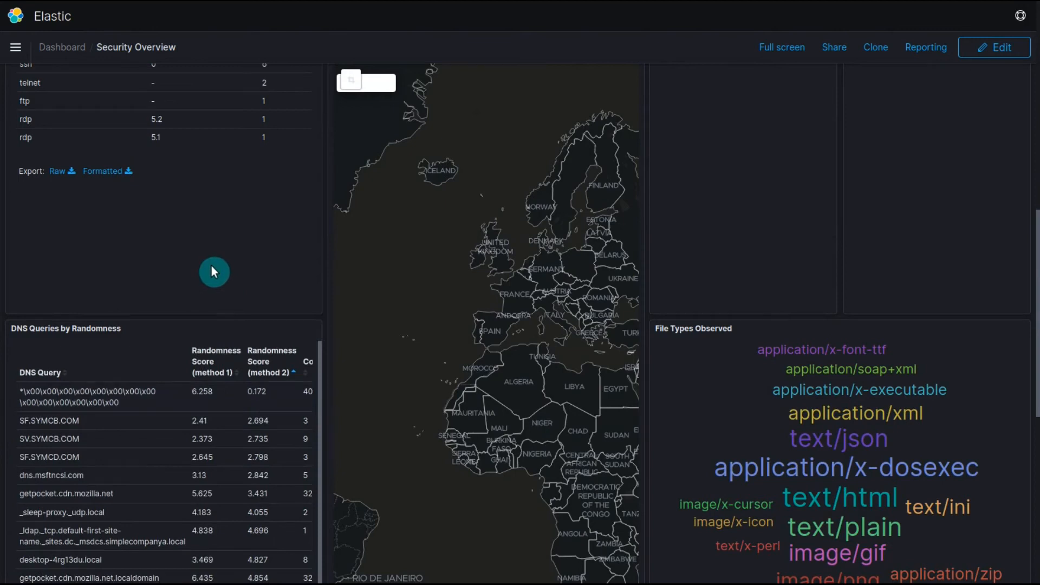
pyautogui.scroll(10, 210, 261)
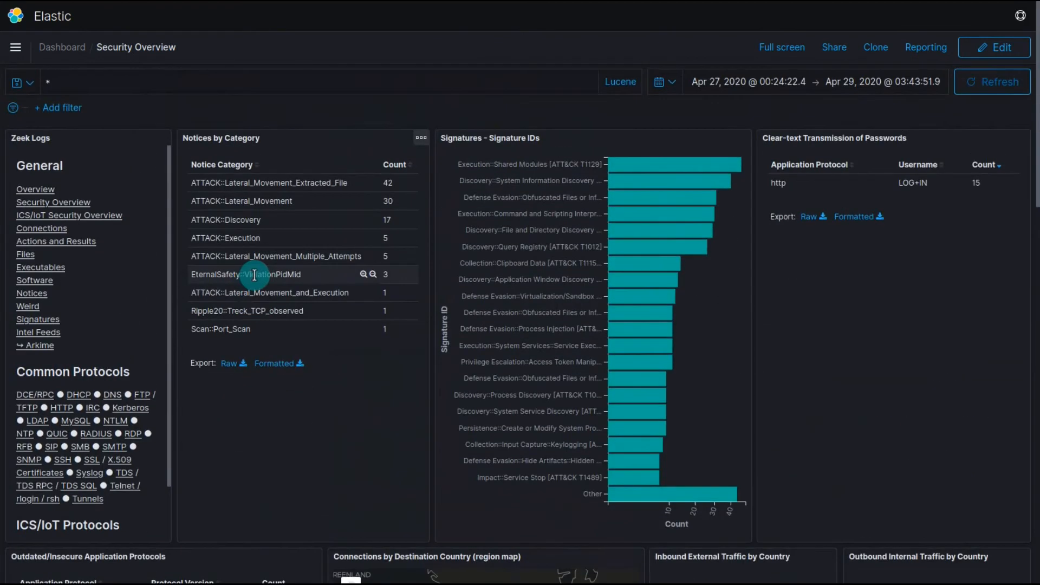
# - Open the ICS/IoT Security Overview dashboard and examine the protocol log counts and traffic over time
pyautogui.click(83, 218)
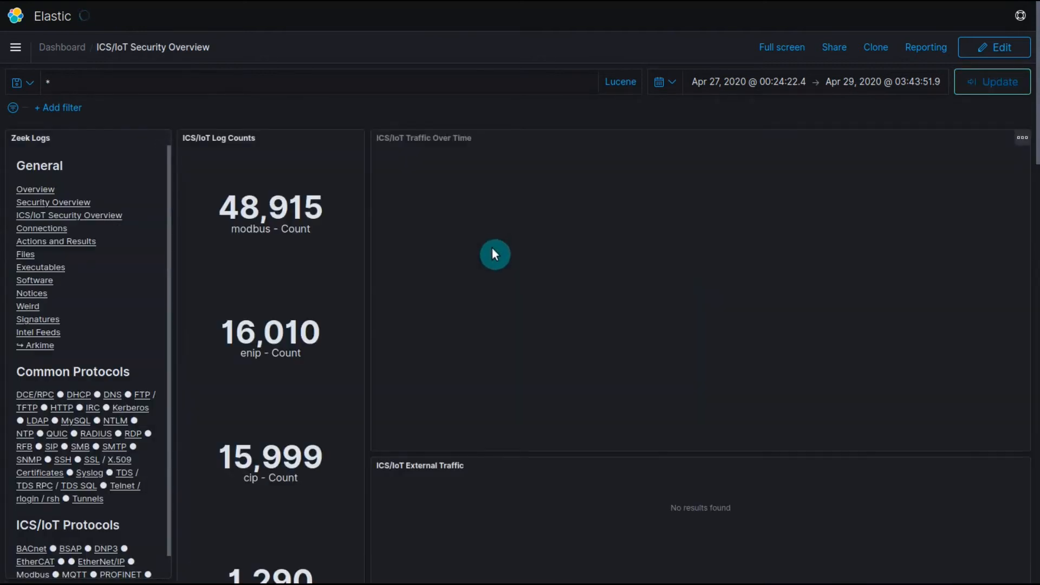
pyautogui.scroll(-1, 492, 248)
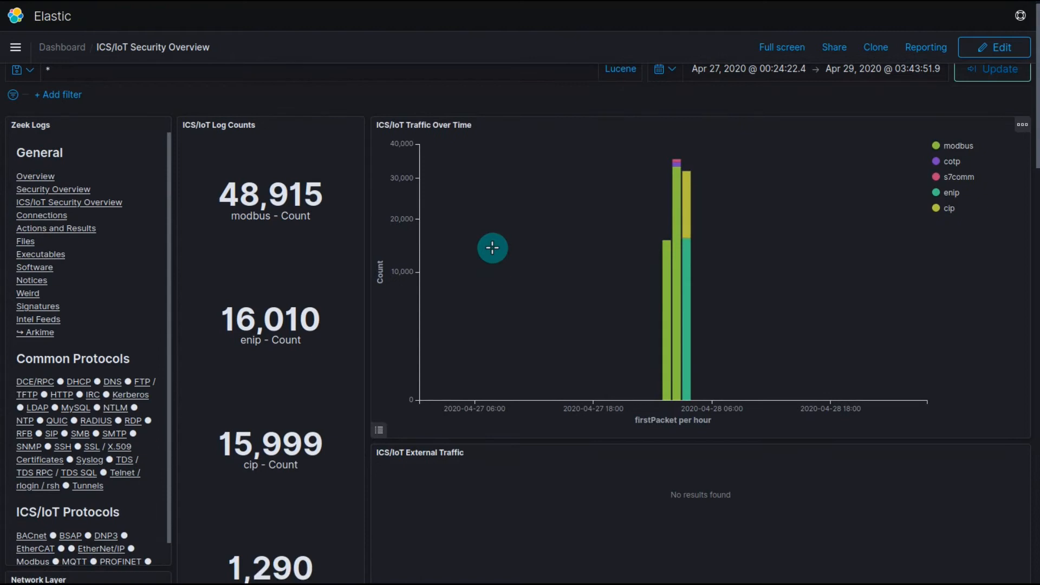
pyautogui.scroll(-5, 492, 248)
pyautogui.scroll(5, 492, 248)
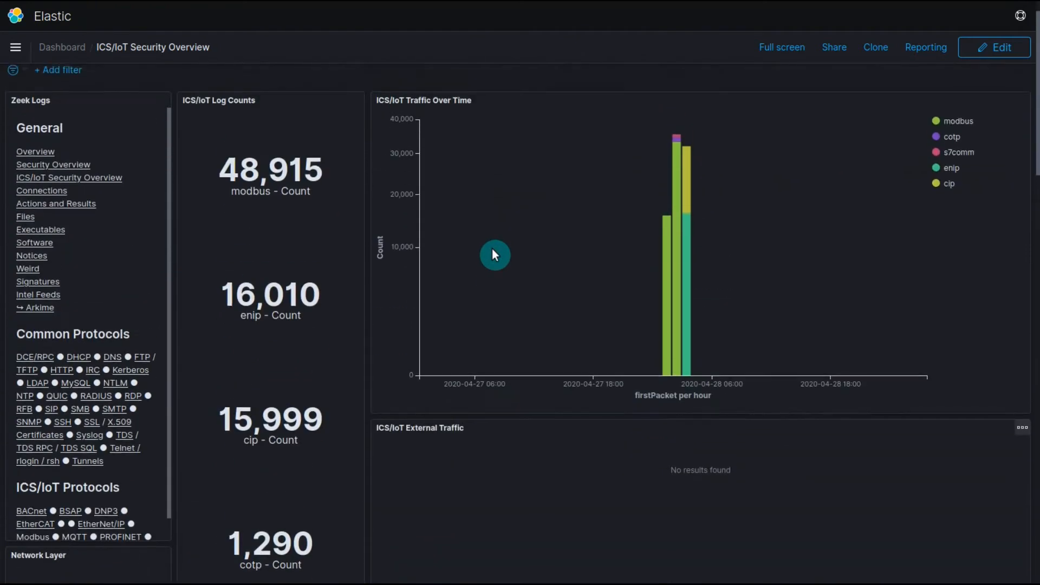
pyautogui.scroll(1, 494, 255)
pyautogui.scroll(-5, 500, 245)
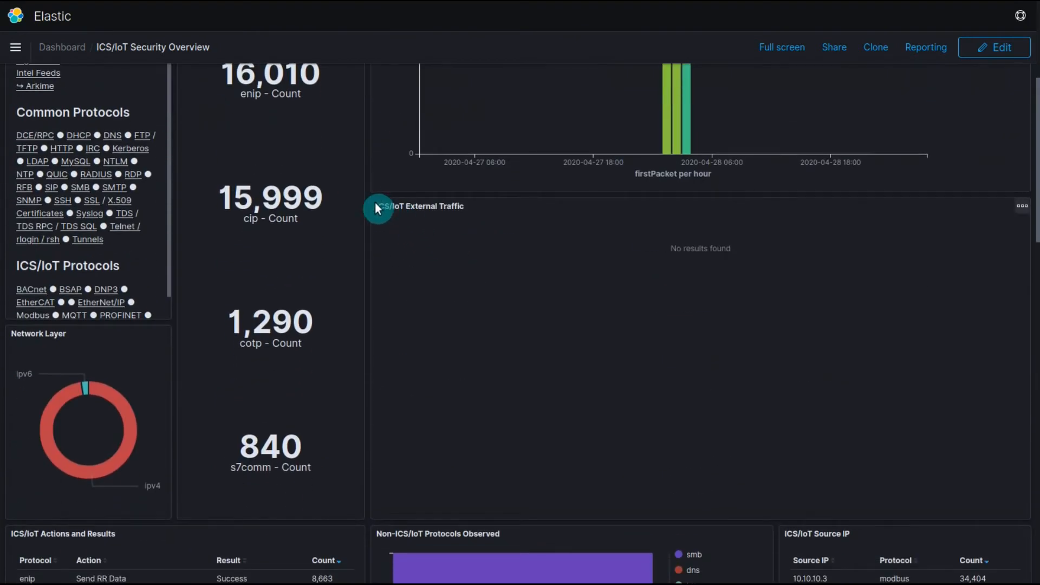
# - Check the ICS/IoT External Traffic panel for industrial protocol traffic crossing the network boundary
pyautogui.moveTo(379, 205); pyautogui.dragTo(483, 196)
pyautogui.click(485, 201)
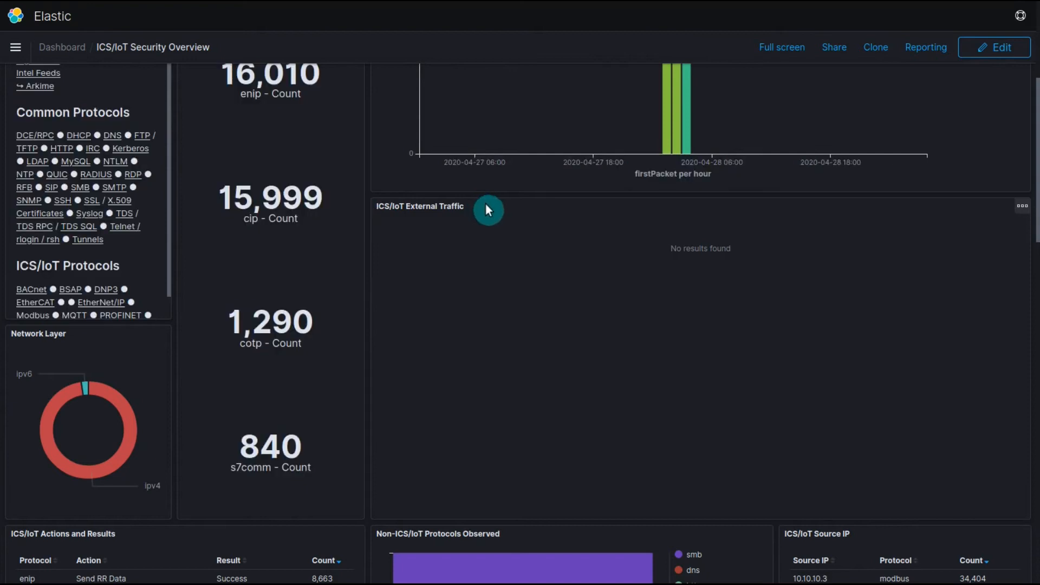
pyautogui.doubleClick(437, 206)
pyautogui.moveTo(378, 216); pyautogui.dragTo(410, 207)
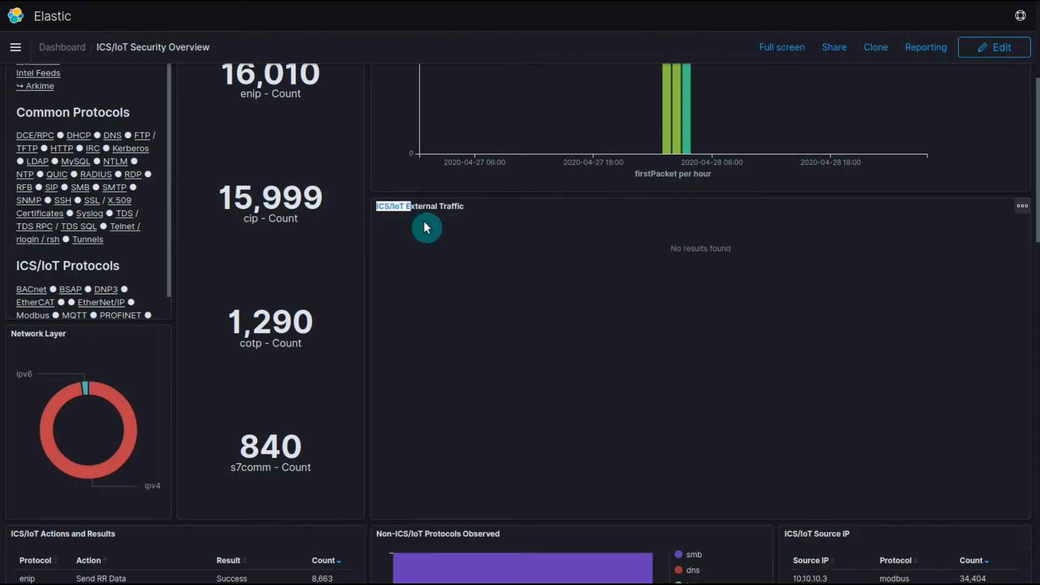
pyautogui.click(549, 249)
# - Examine the ICS/IoT actions and results, non-ICS protocols, file types, source and destination IPs, and log entries
pyautogui.scroll(-9, 492, 245)
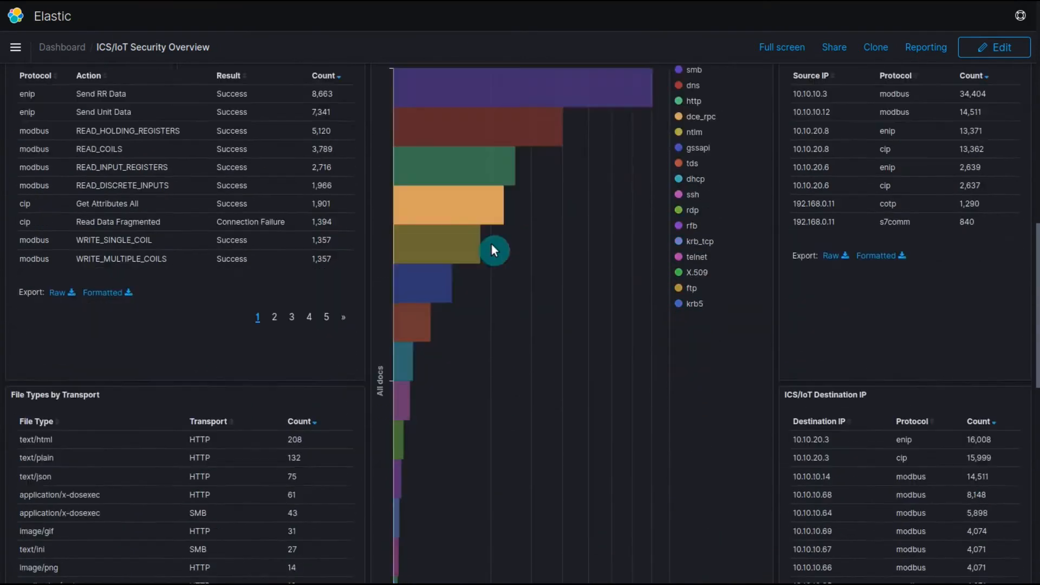
pyautogui.scroll(-13, 493, 245)
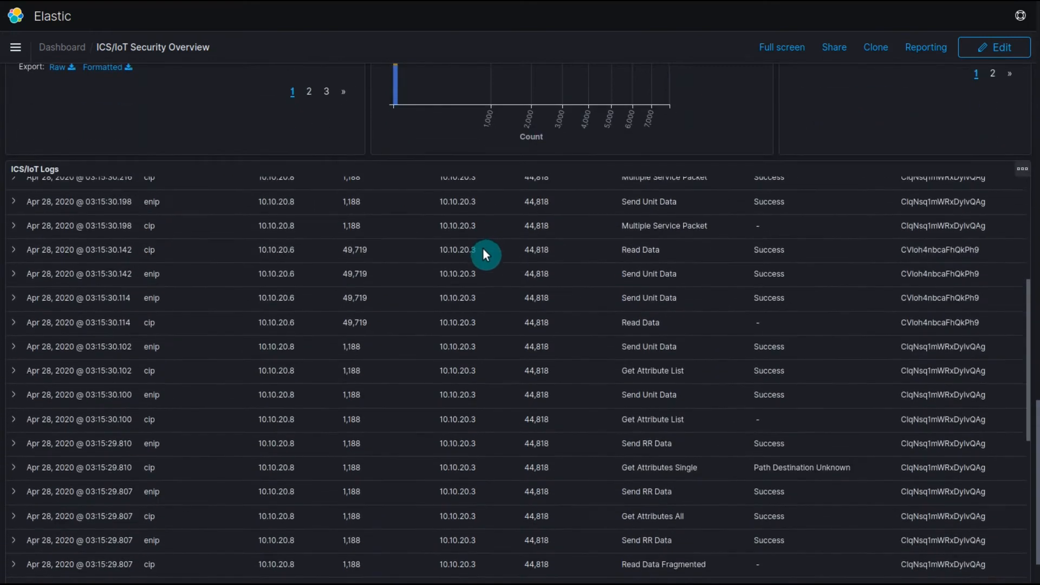
pyautogui.scroll(20, 485, 254)
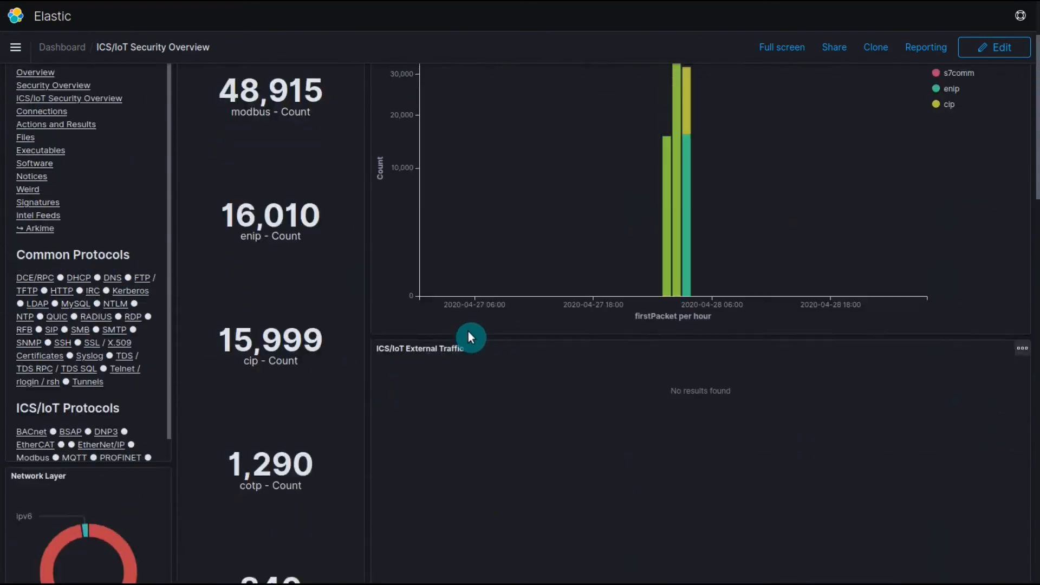
pyautogui.scroll(2, 470, 337)
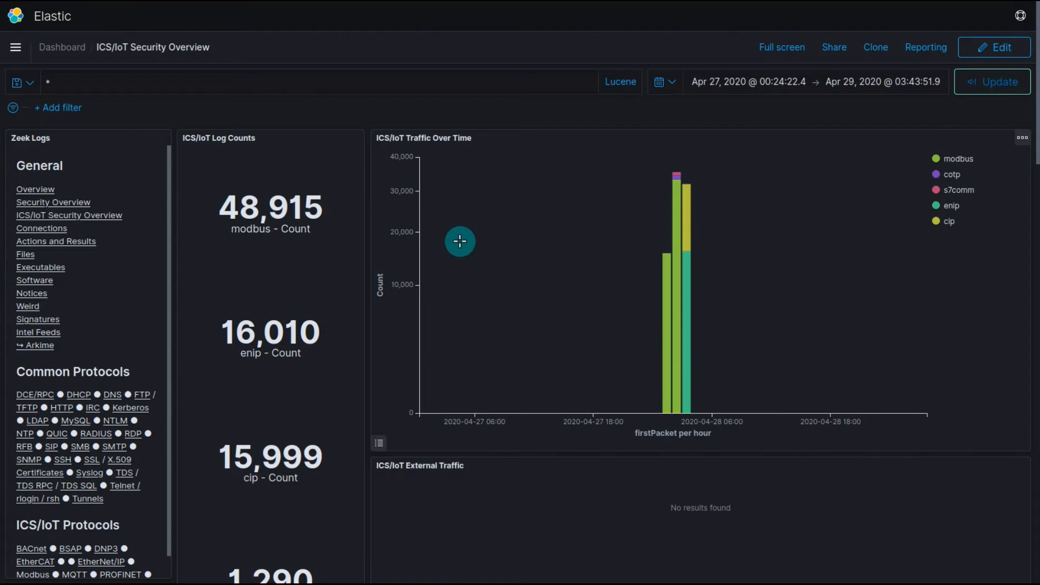
# - Switch from the dashboard to Visualize, opening the Clear-text Transmission of Passwords visualization
pyautogui.click(15, 54)
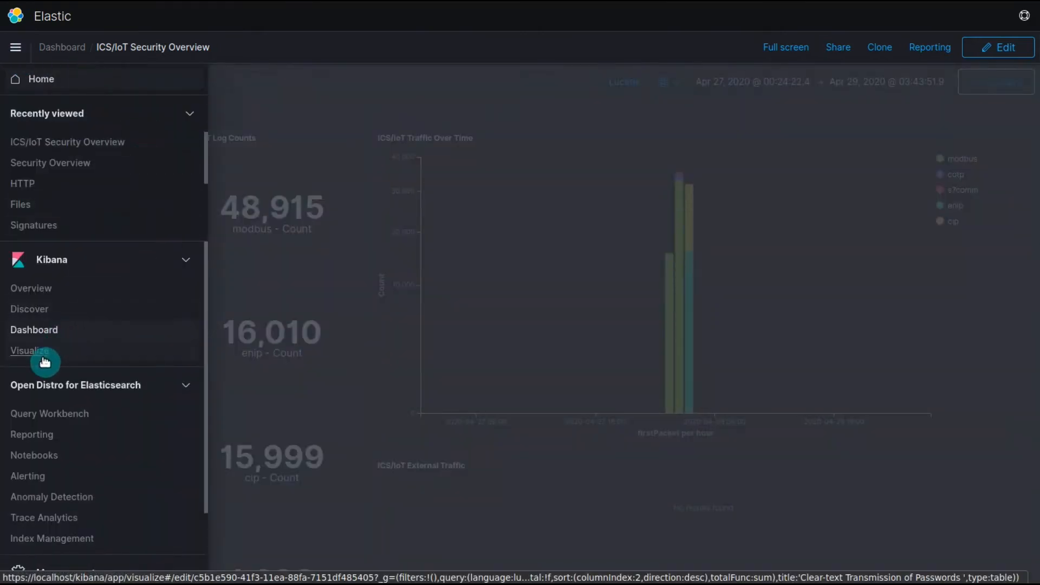
pyautogui.click(43, 358)
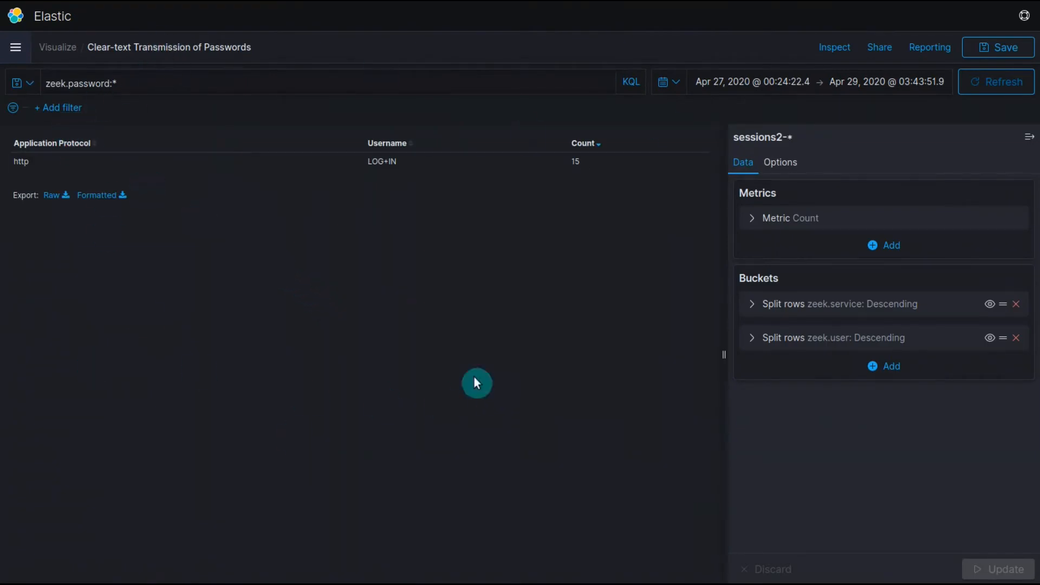
# - Return to the Visualizations list and look through several pages of the saved visualizations, ending on the first page
pyautogui.click(58, 47)
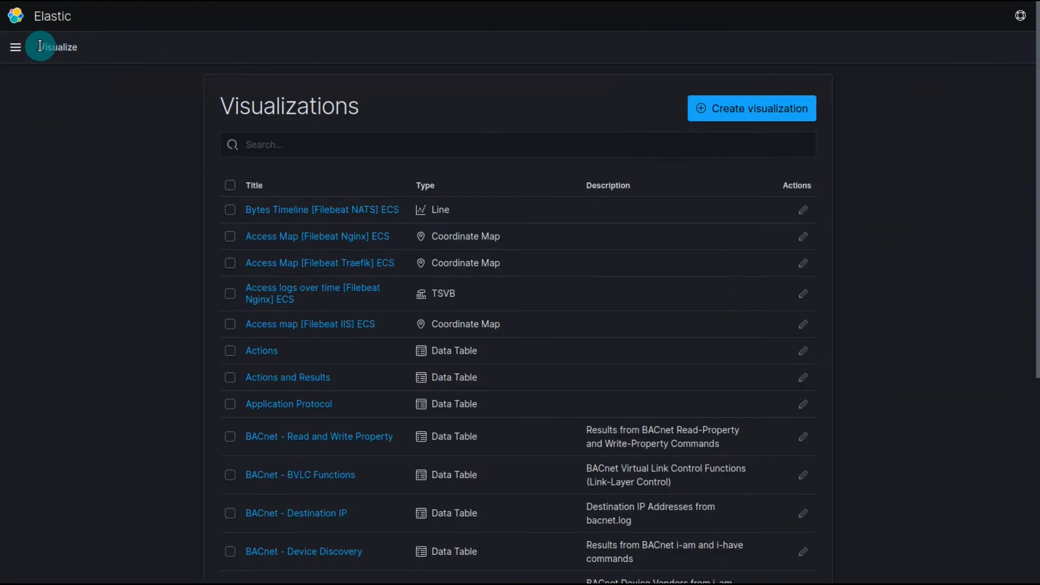
pyautogui.moveTo(36, 47); pyautogui.dragTo(77, 47)
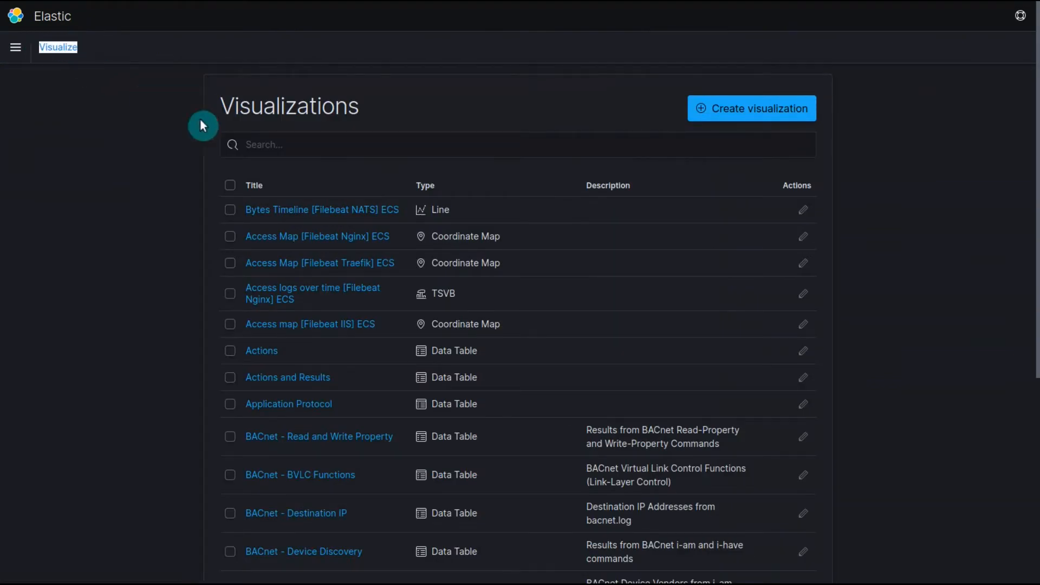
pyautogui.scroll(-5, 403, 200)
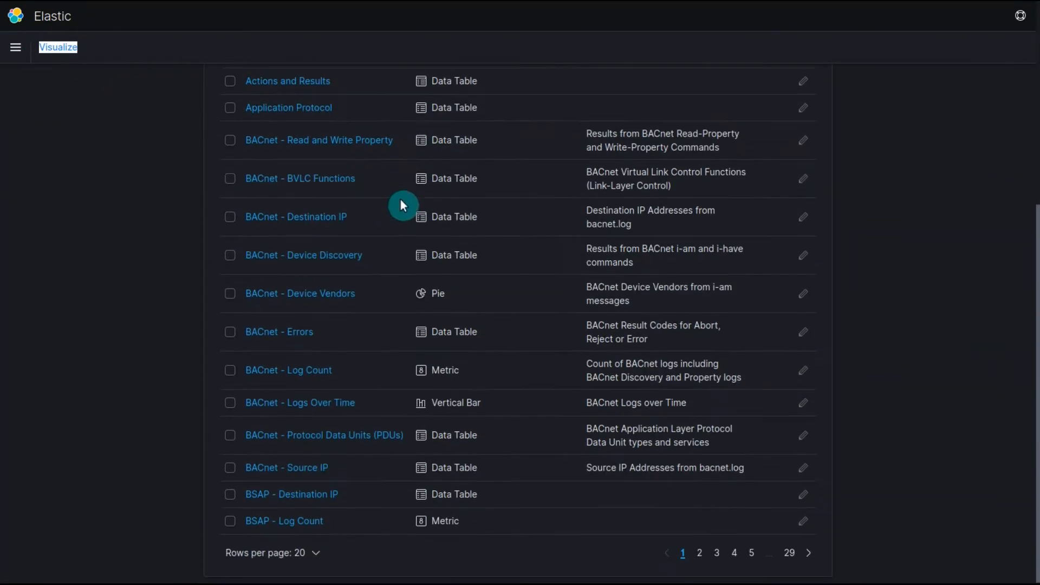
pyautogui.click(782, 550)
pyautogui.click(731, 331)
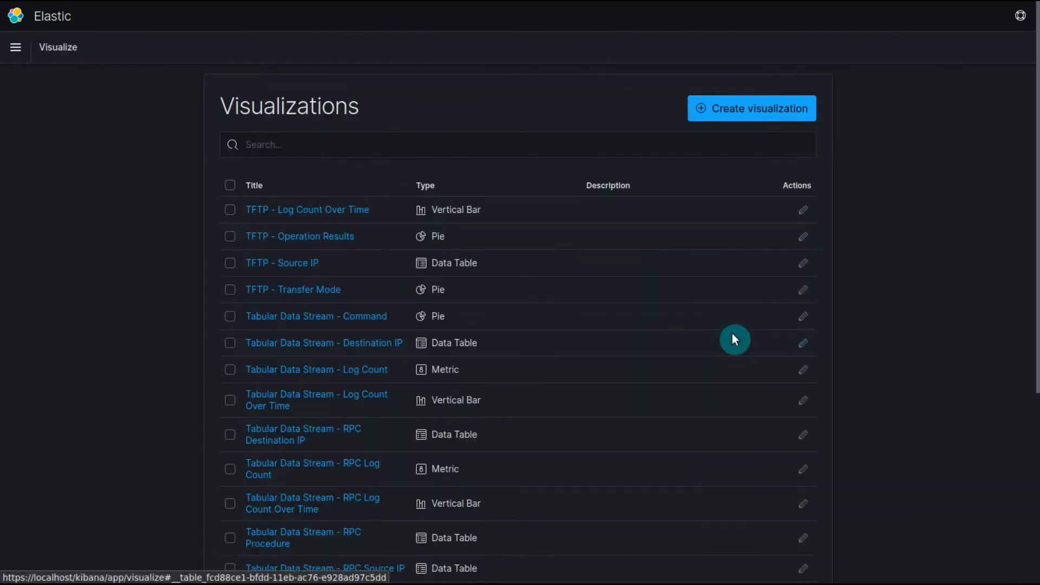
pyautogui.scroll(-5, 720, 372)
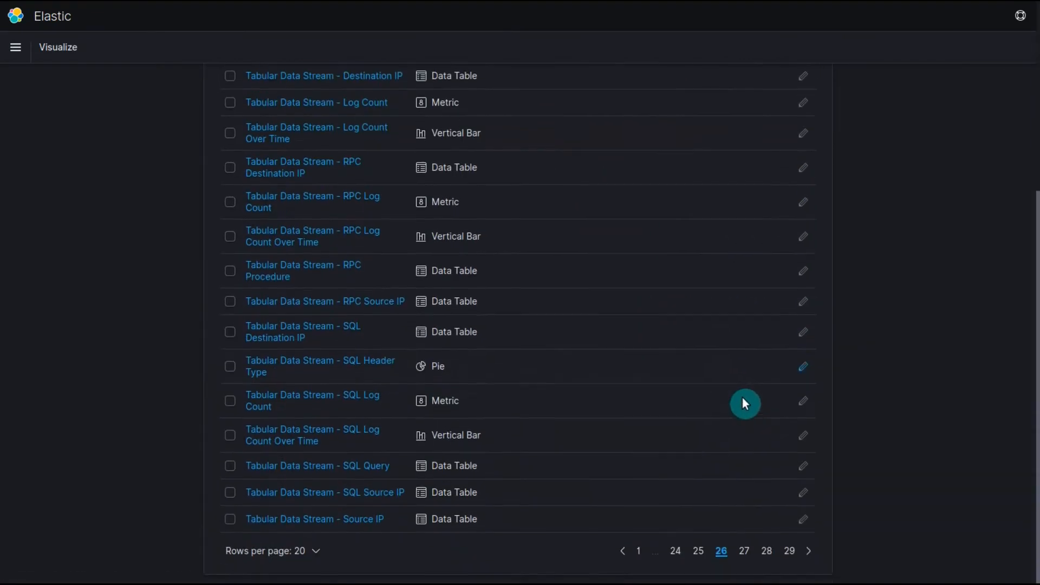
pyautogui.click(675, 552)
pyautogui.click(671, 552)
pyautogui.click(666, 552)
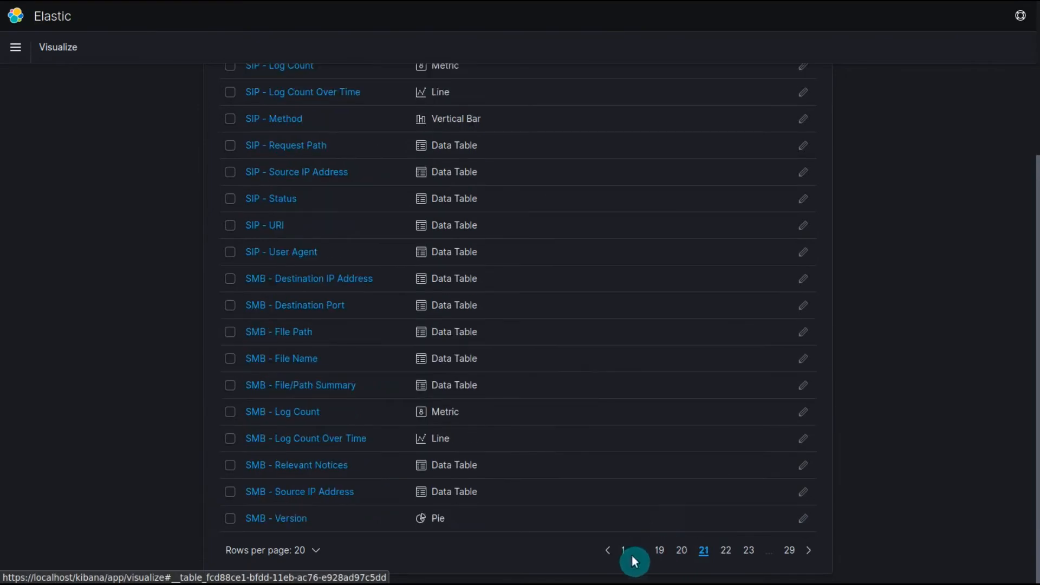
pyautogui.click(622, 551)
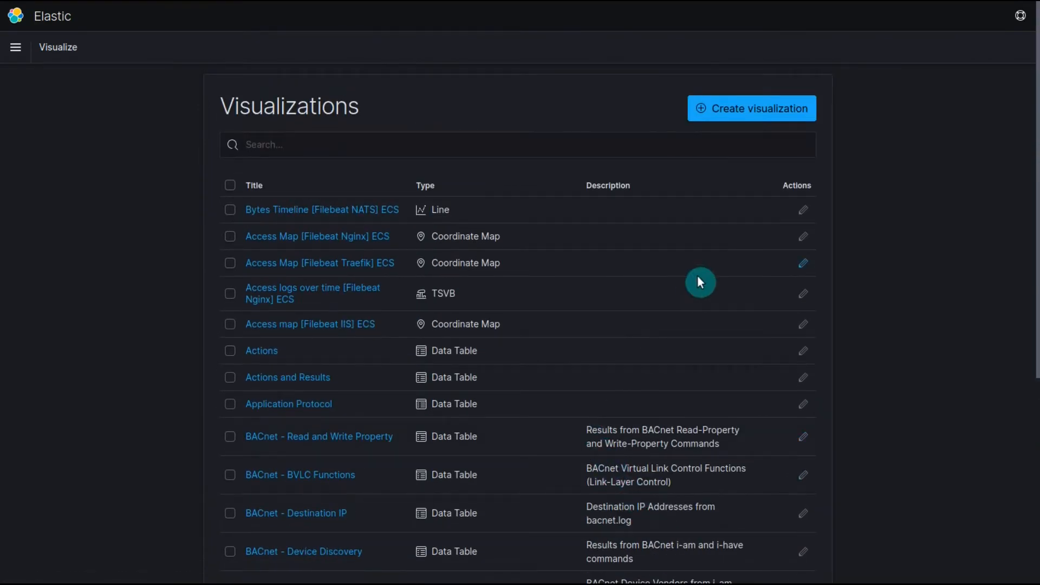
# - Start a new visualization, review the available visualization types, and choose Data Table
pyautogui.click(736, 110)
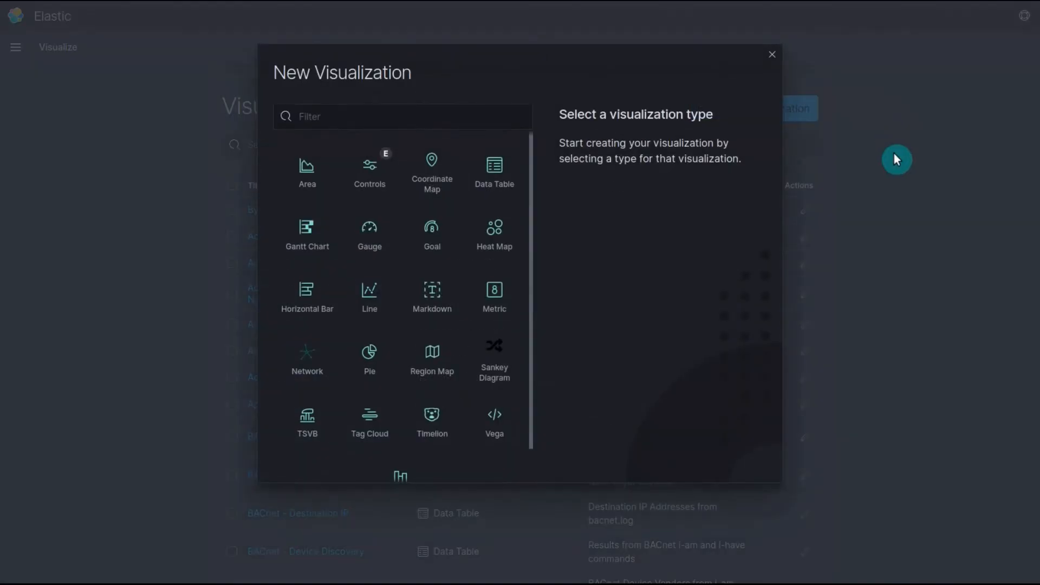
pyautogui.scroll(-2, 492, 337)
pyautogui.scroll(2, 484, 331)
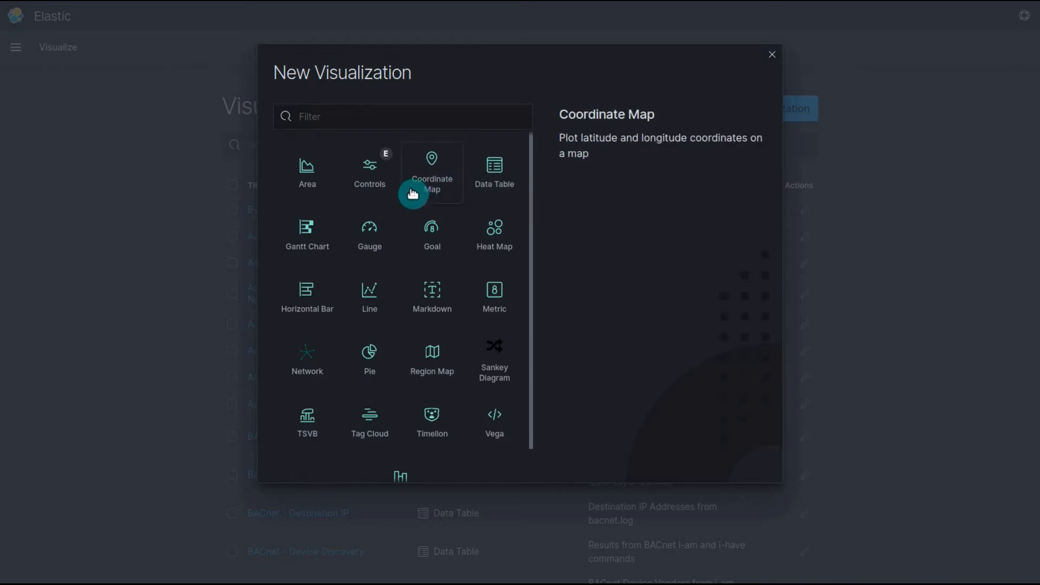
pyautogui.scroll(-1, 406, 237)
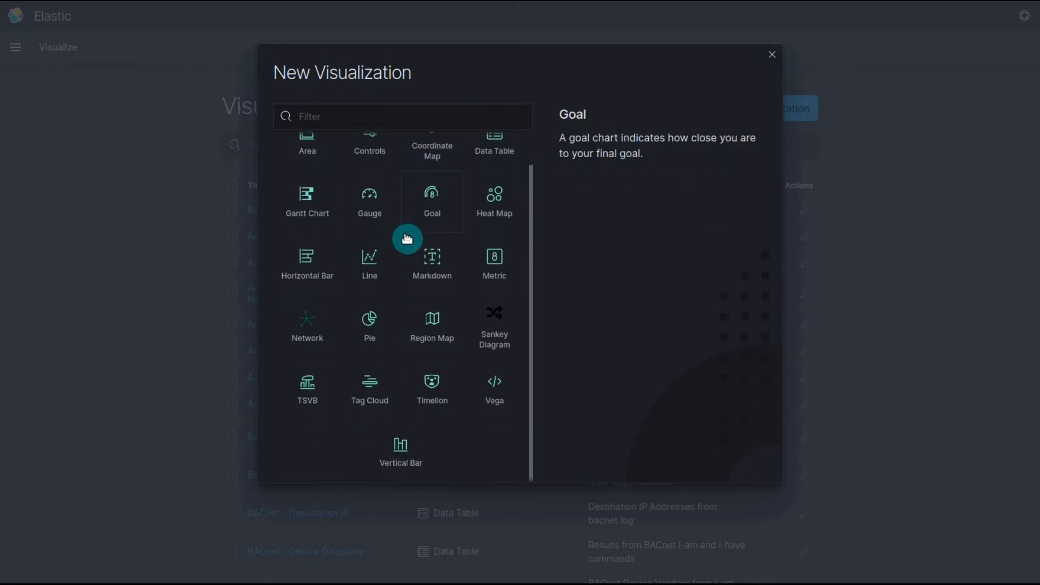
pyautogui.scroll(1, 406, 235)
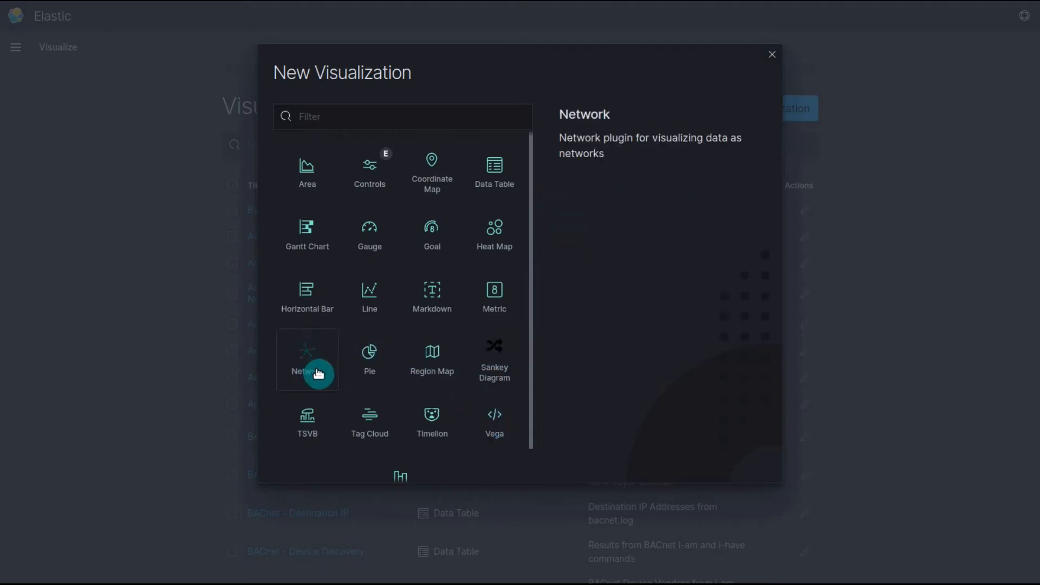
pyautogui.scroll(-1, 320, 374)
pyautogui.scroll(1, 323, 375)
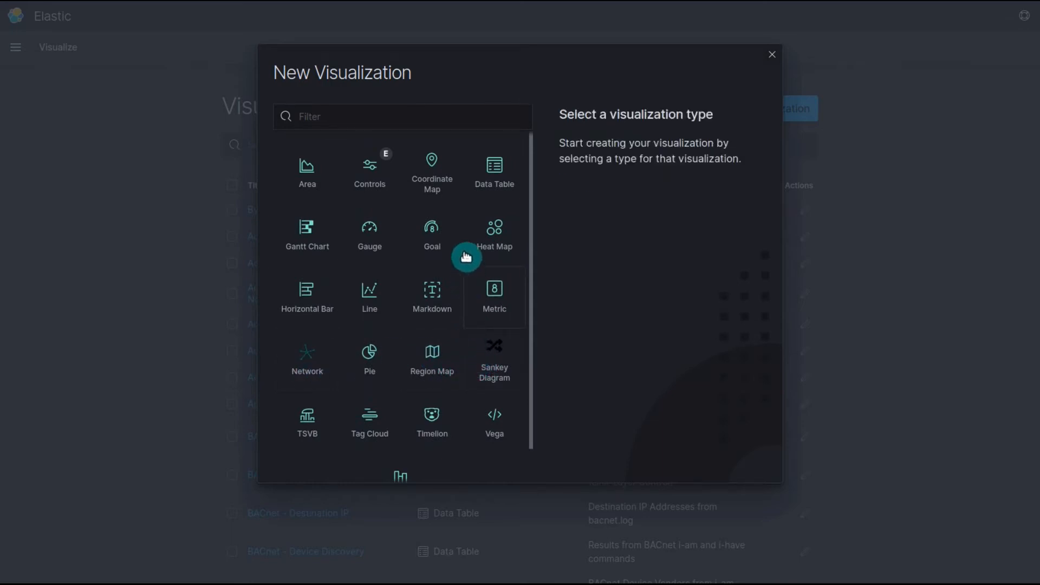
pyautogui.click(488, 177)
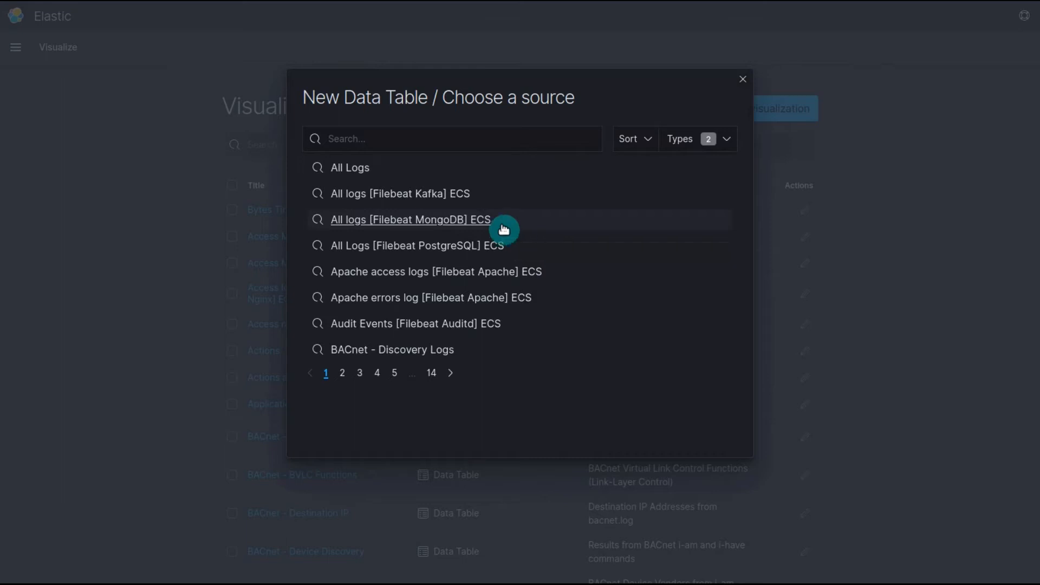
# - Search the data table's sources for http and ftp, clearing the search each time
pyautogui.click(498, 137)
pyautogui.click(497, 138)
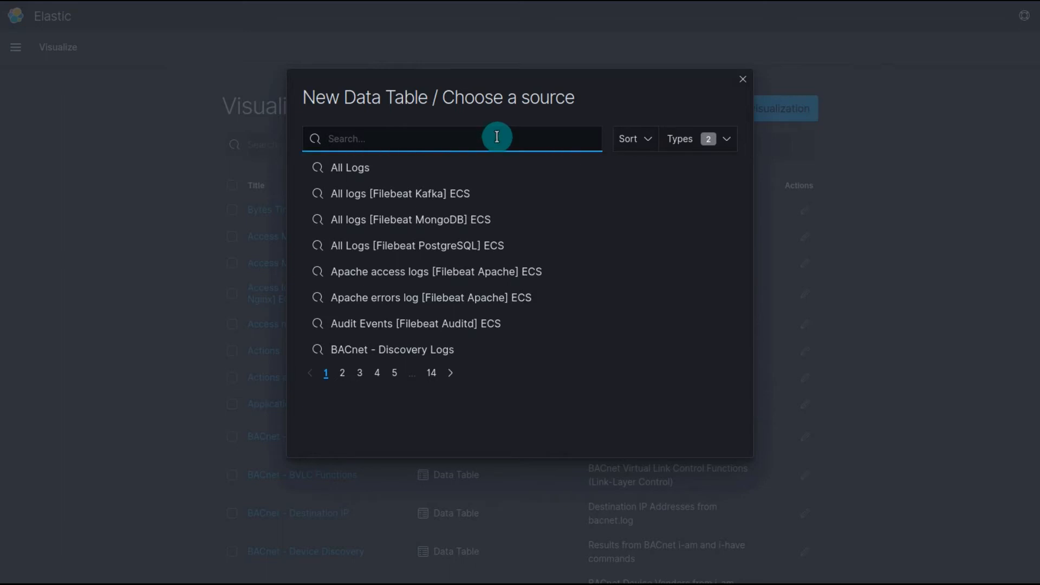
pyautogui.write('http')
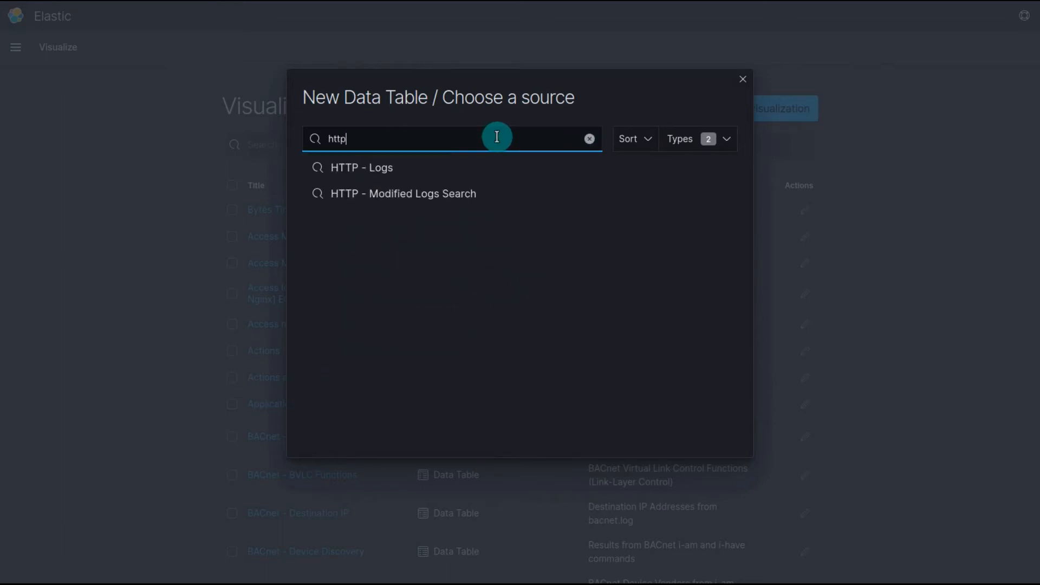
pyautogui.hotkey('ctrl', 'a')
pyautogui.press('BackSpace')
pyautogui.write('f')
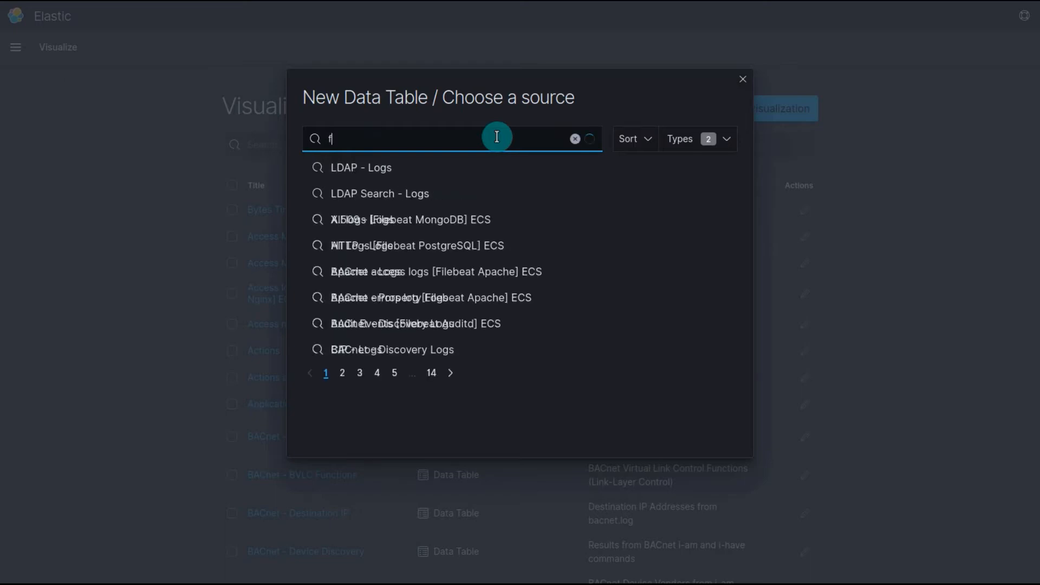
pyautogui.write('tp')
pyautogui.hotkey('ctrl', 'a')
pyautogui.press('BackSpace')
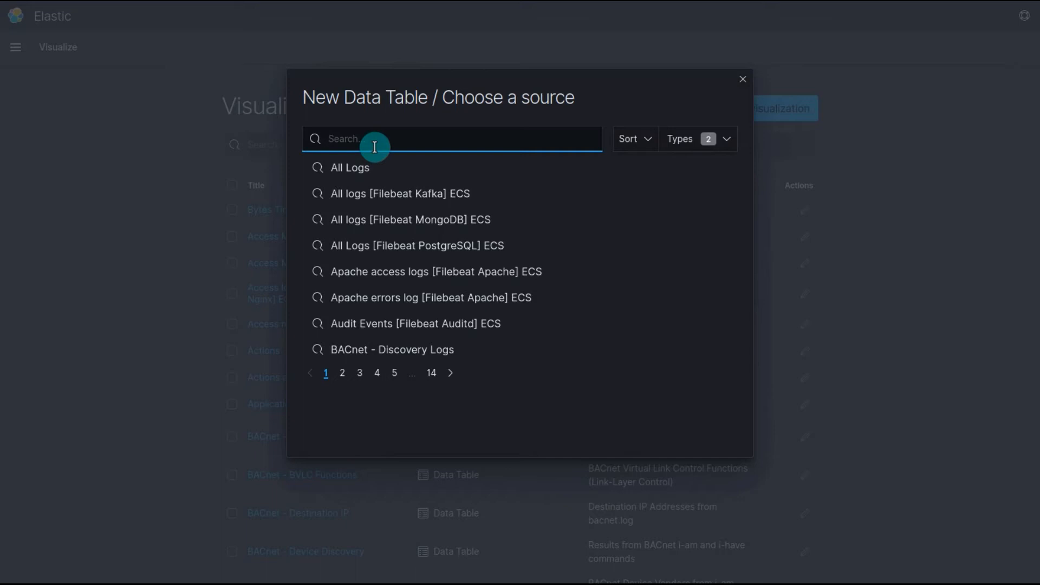
# - Search the sources for conn, base the data table on Connections - Logs, and inspect its overall count
pyautogui.write('conn')
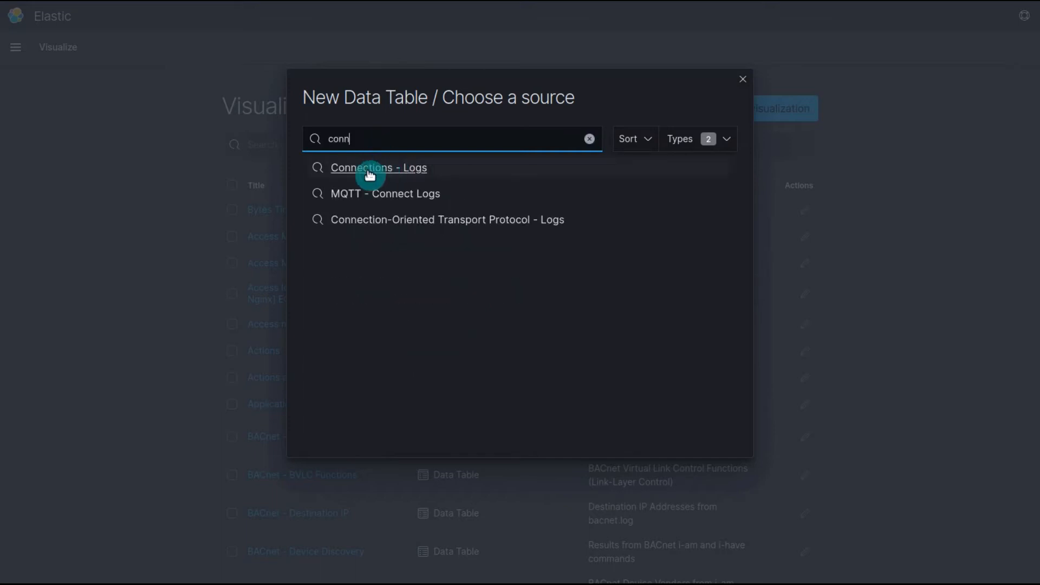
pyautogui.click(411, 167)
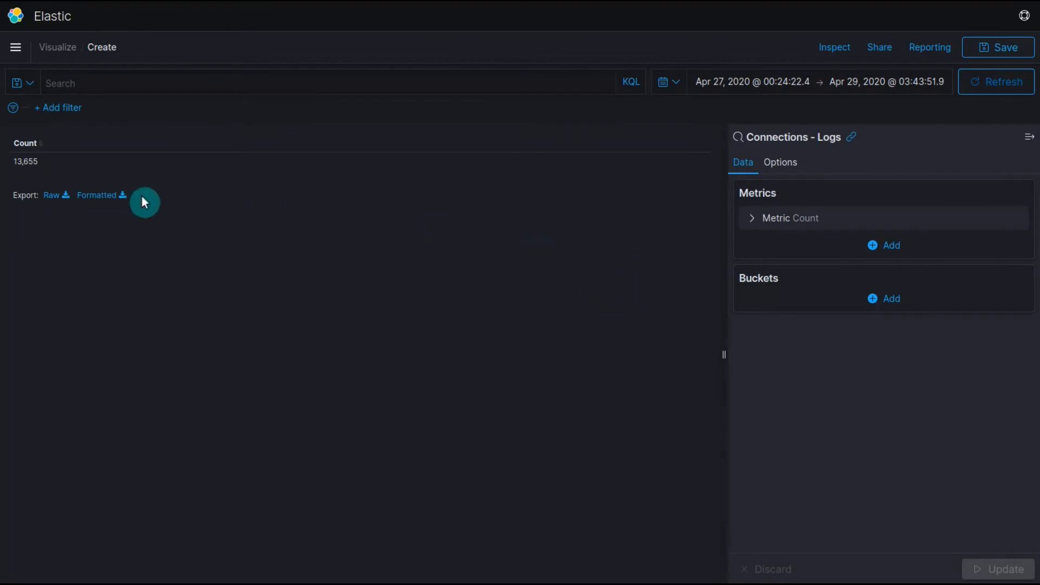
pyautogui.moveTo(46, 172); pyautogui.dragTo(30, 146)
pyautogui.click(57, 132)
pyautogui.hotkey('ctrl', '+')
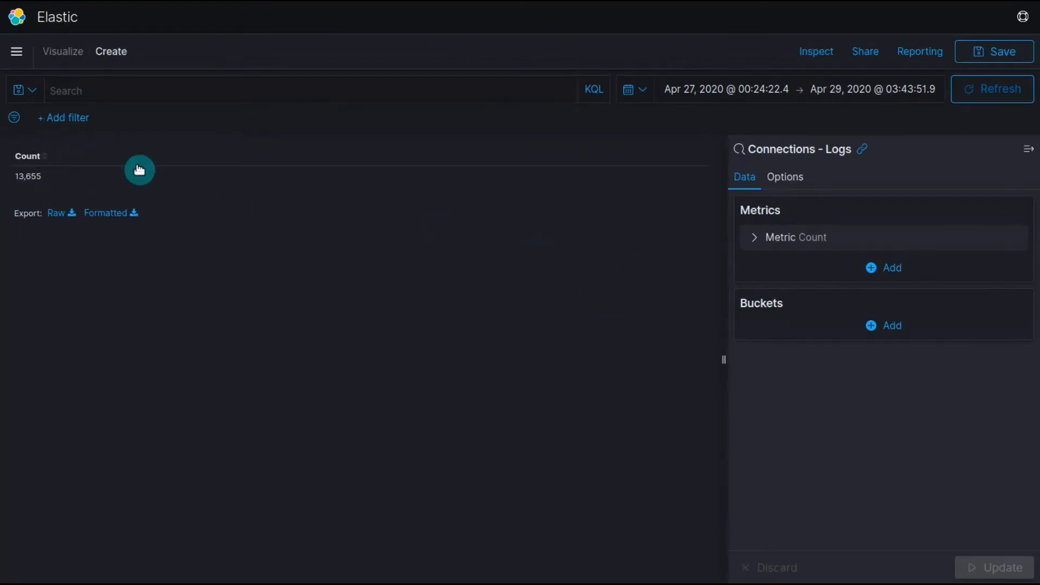
pyautogui.hotkey('ctrl', '+')
pyautogui.hotkey('ctrl', '+')
pyautogui.hotkey('ctrl', '-')
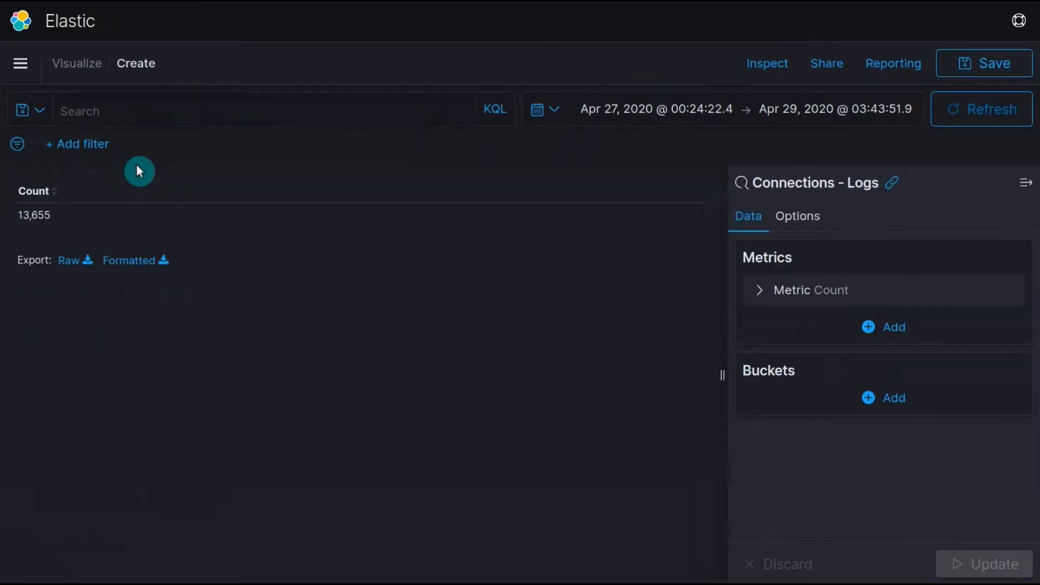
pyautogui.hotkey('ctrl', '-')
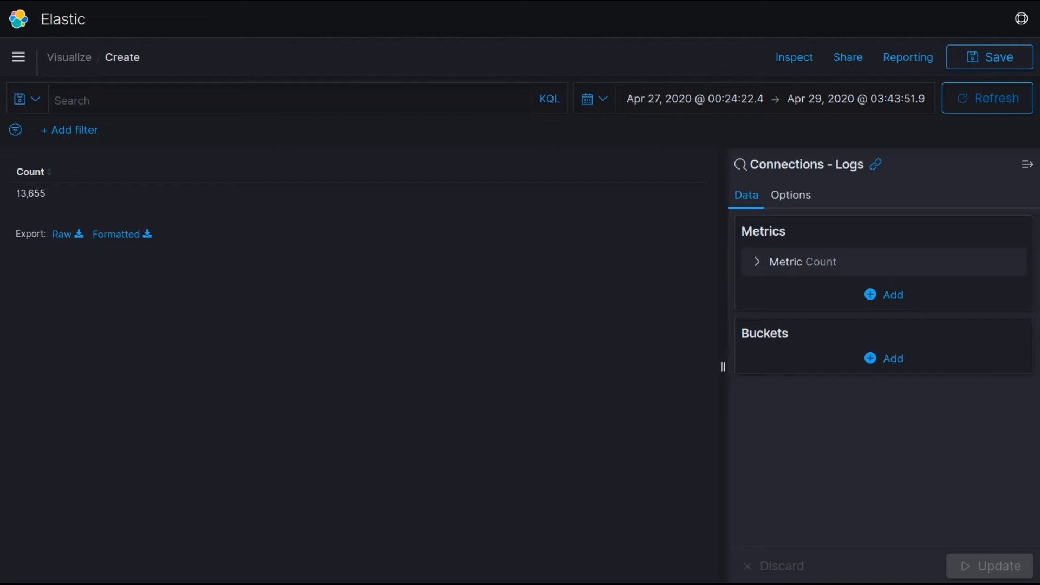
pyautogui.click(902, 364)
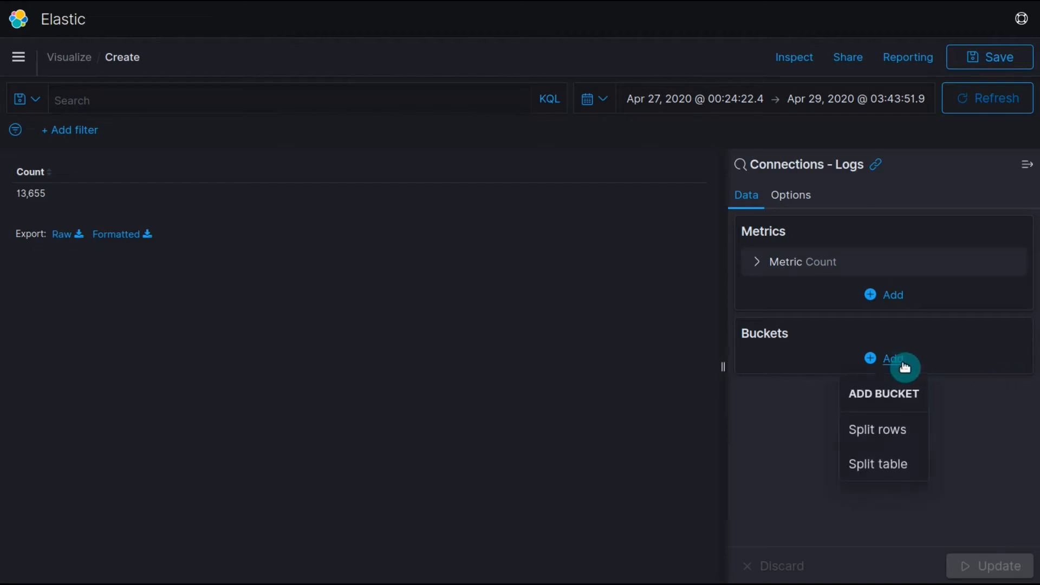
pyautogui.click(902, 432)
pyautogui.click(896, 416)
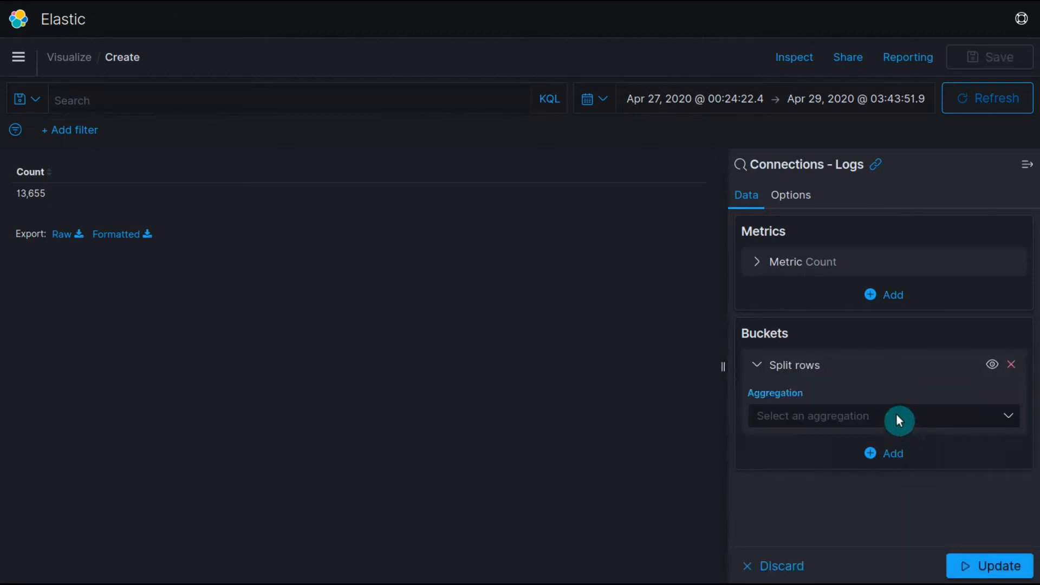
pyautogui.scroll(-2, 883, 379)
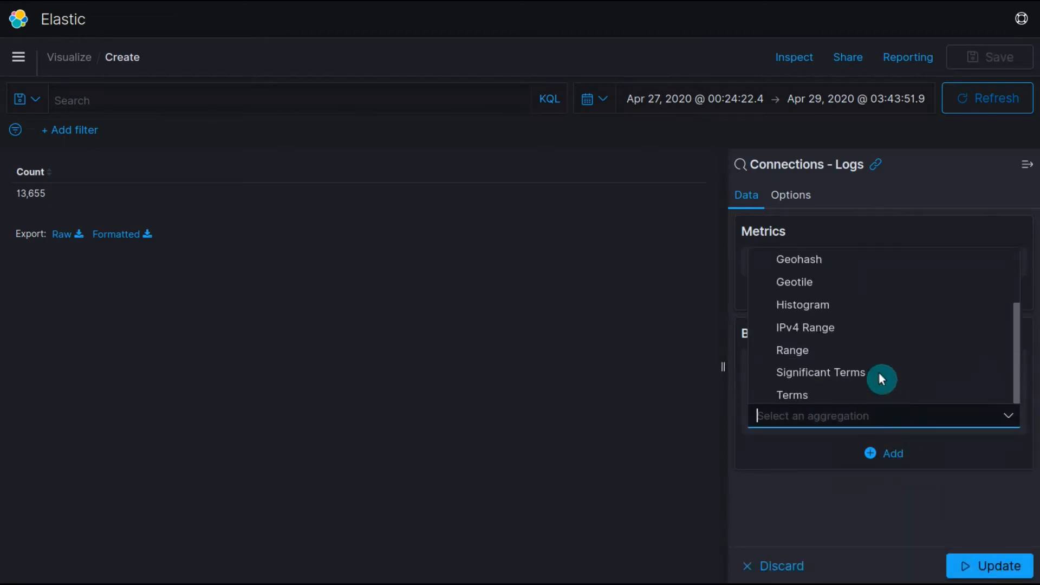
pyautogui.click(720, 509)
pyautogui.click(1011, 365)
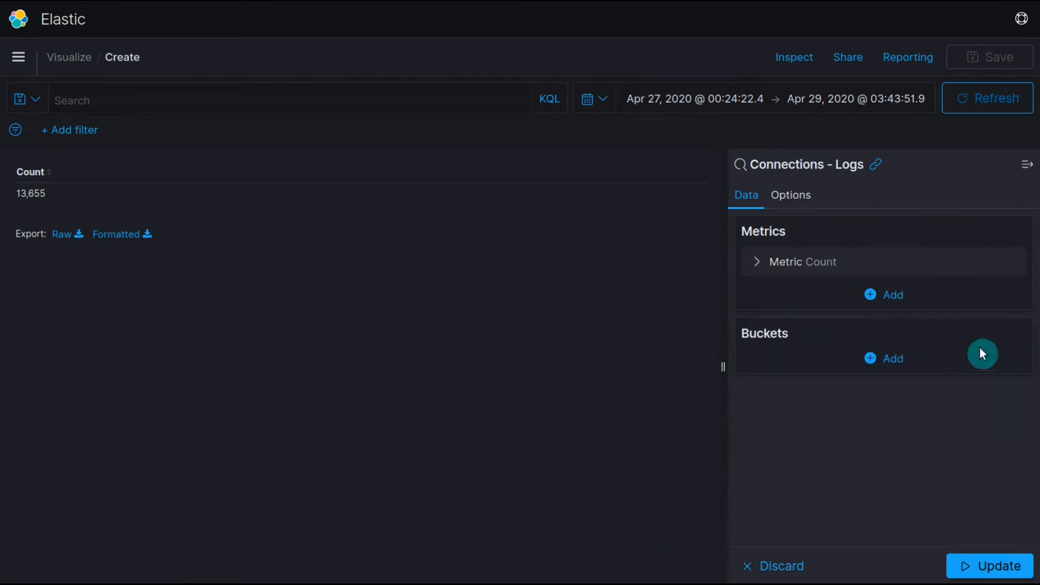
# - Add a Split rows bucket to the data table and set its aggregation to Terms
pyautogui.click(891, 361)
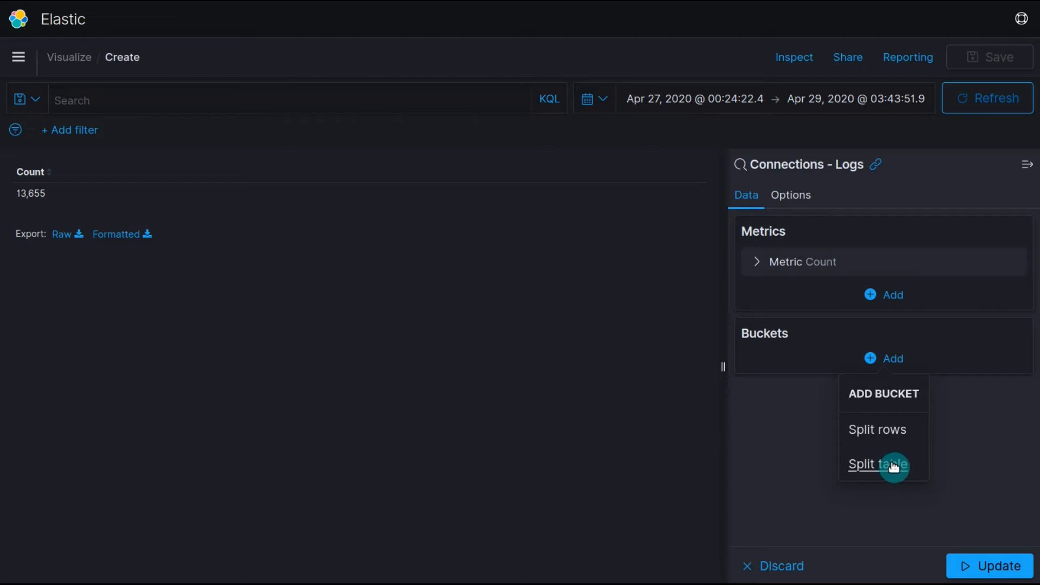
pyautogui.click(867, 431)
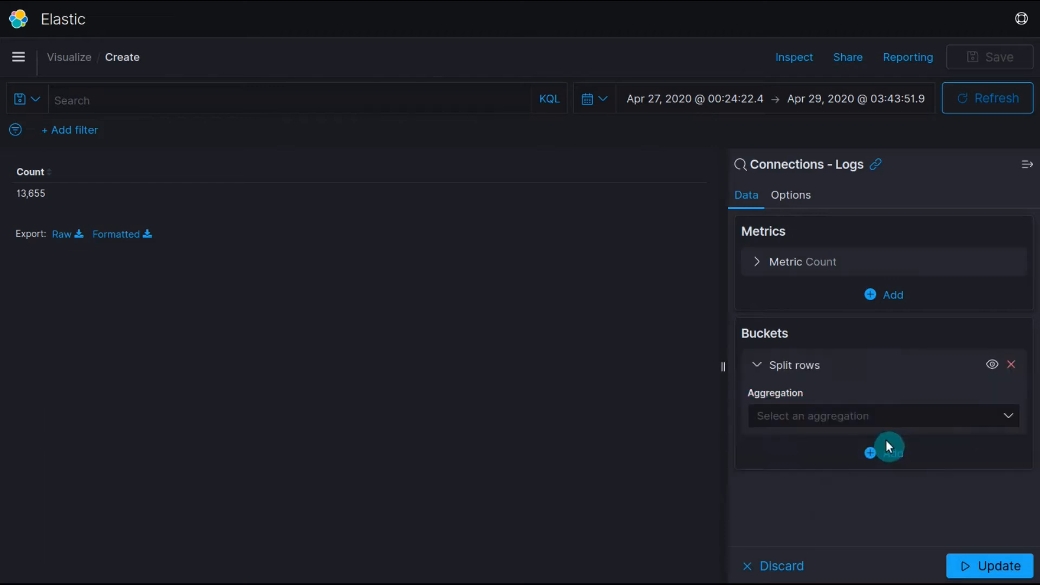
pyautogui.click(899, 416)
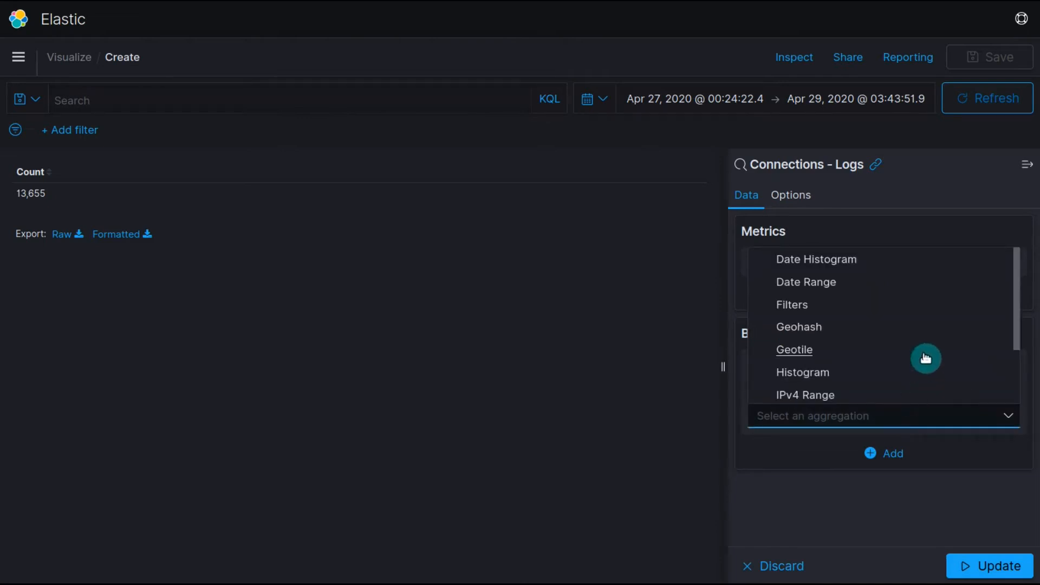
pyautogui.scroll(-3, 902, 279)
pyautogui.scroll(3, 911, 290)
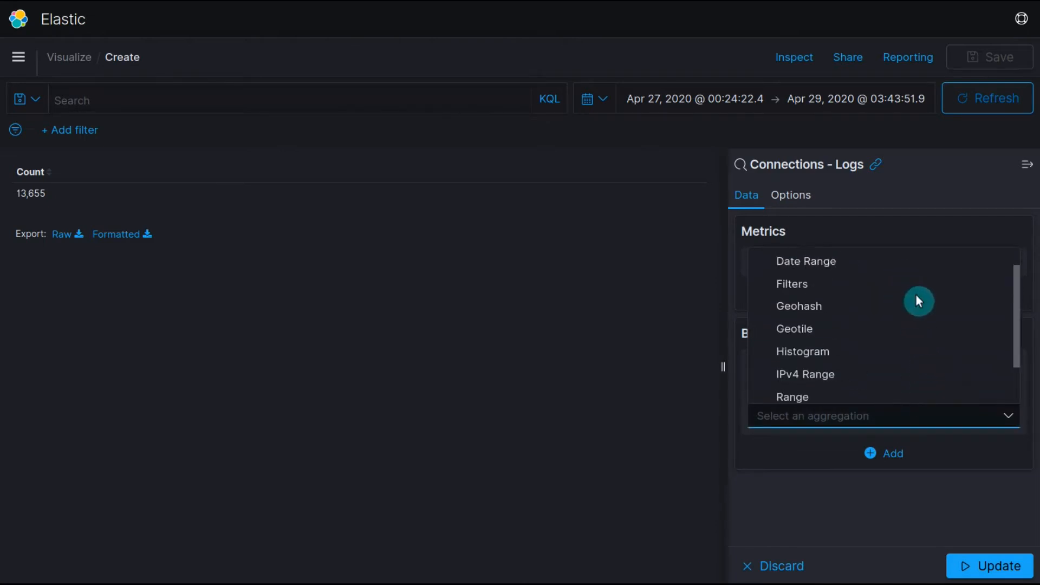
pyautogui.scroll(-3, 899, 281)
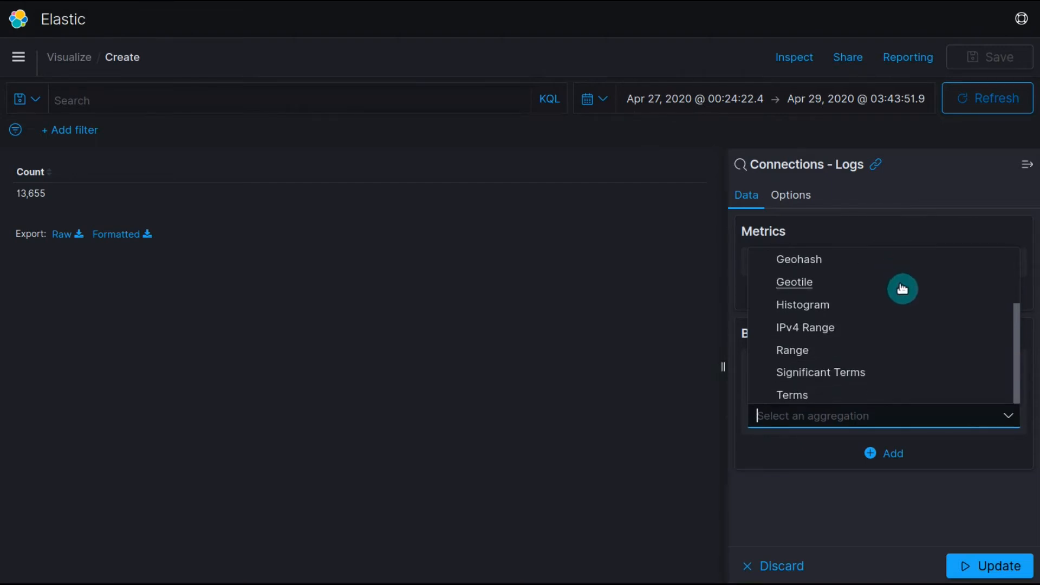
pyautogui.click(793, 398)
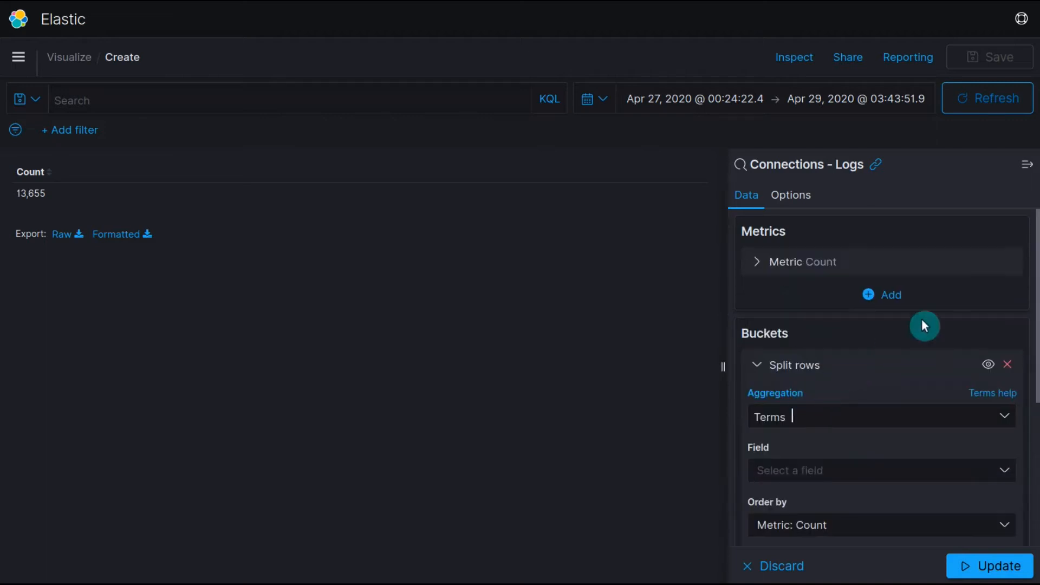
# - Set the Split rows bucket's field to zeek.service and update the data table
pyautogui.click(900, 477)
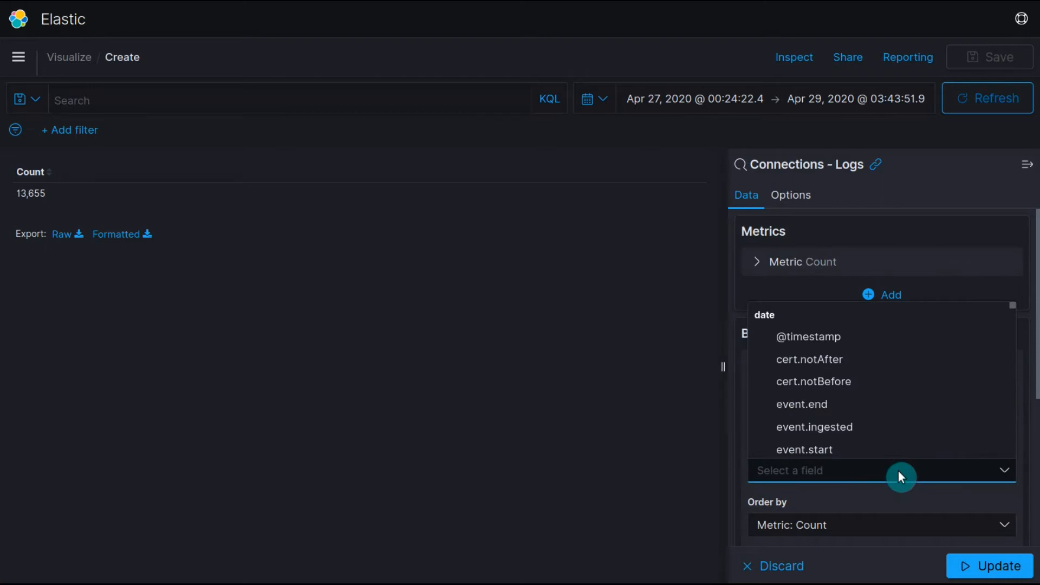
pyautogui.write('z')
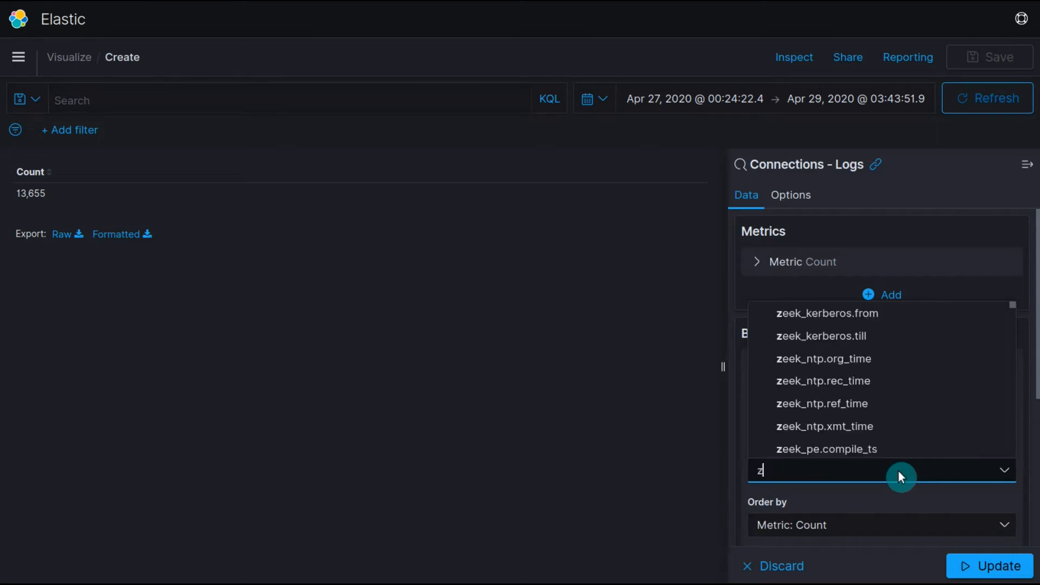
pyautogui.write('eek.service')
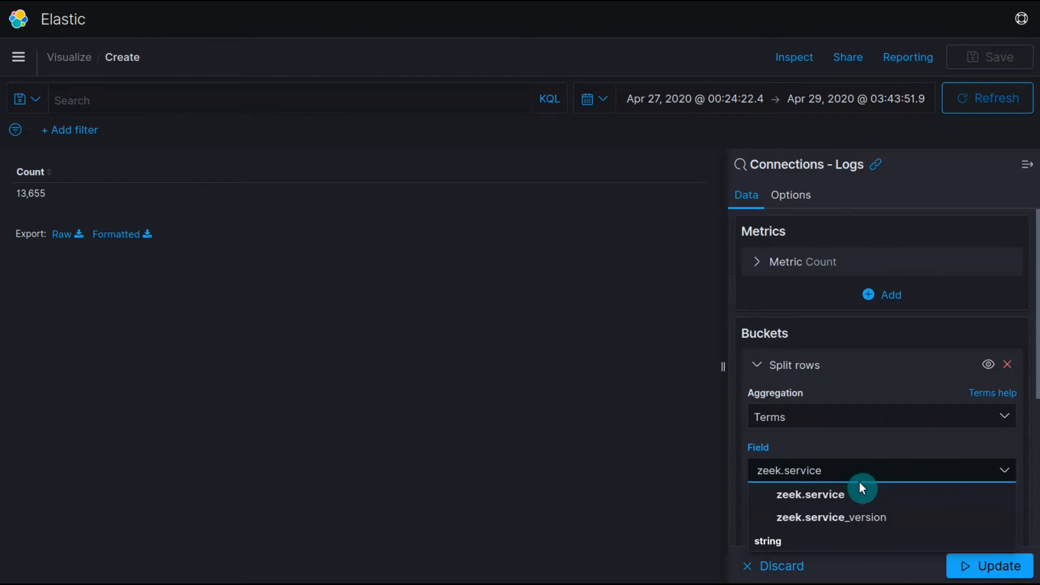
pyautogui.click(841, 494)
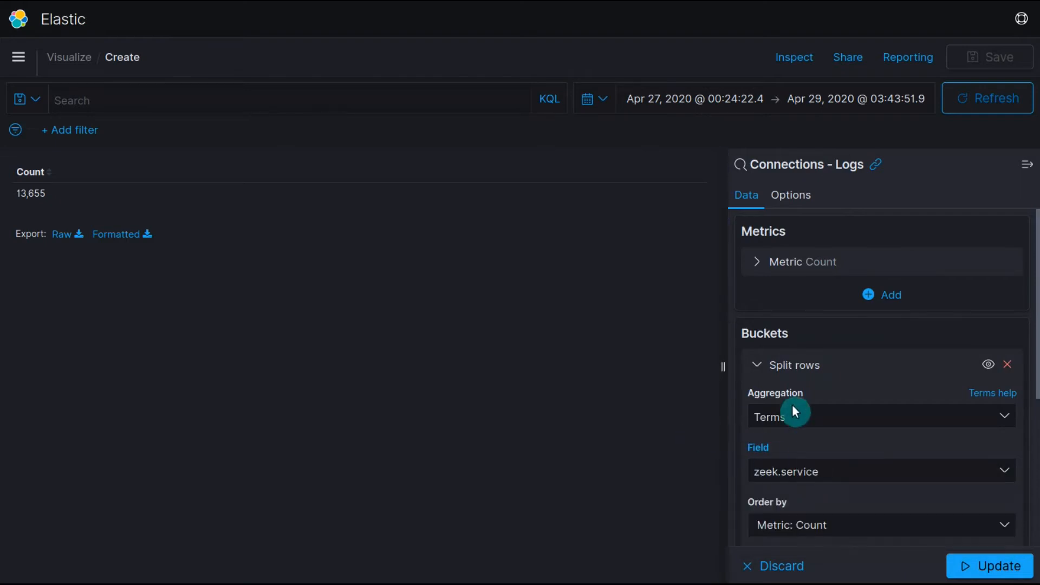
pyautogui.scroll(-4, 796, 404)
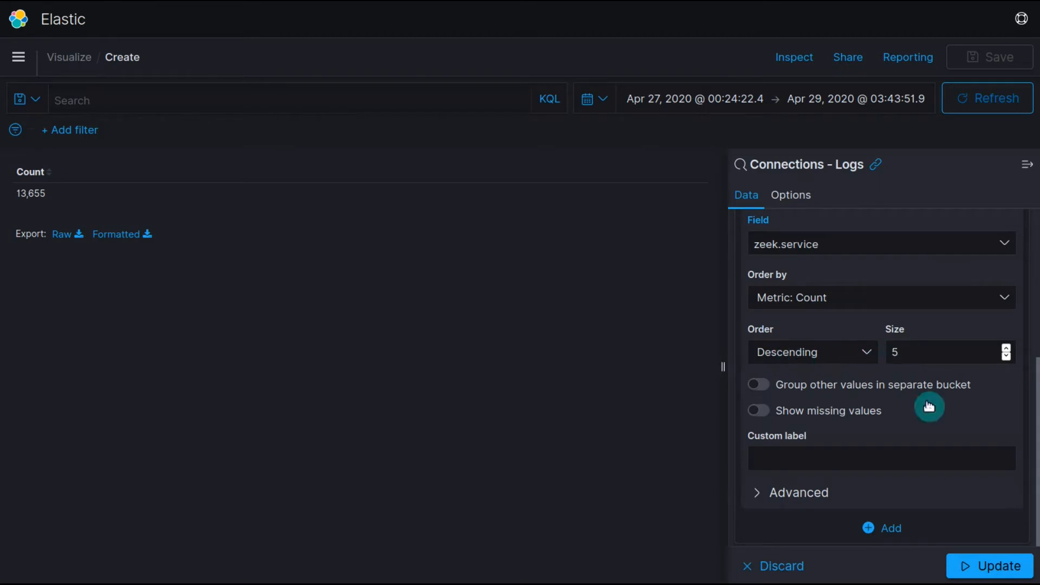
pyautogui.click(973, 578)
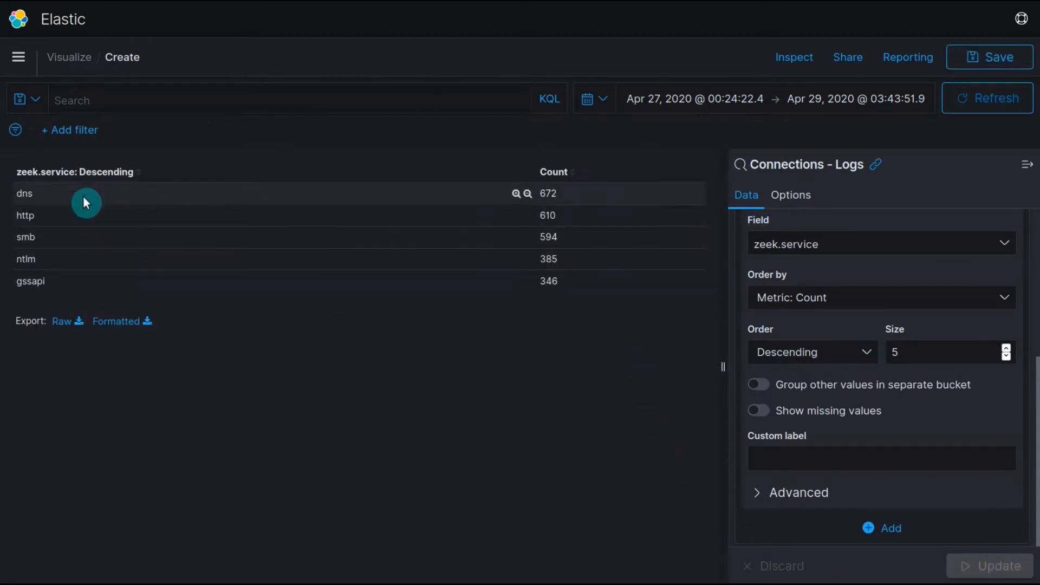
# - Set the zeek.service bucket's size to 100, update the table, and check its second page of results
pyautogui.click(911, 350)
pyautogui.doubleClick(911, 350)
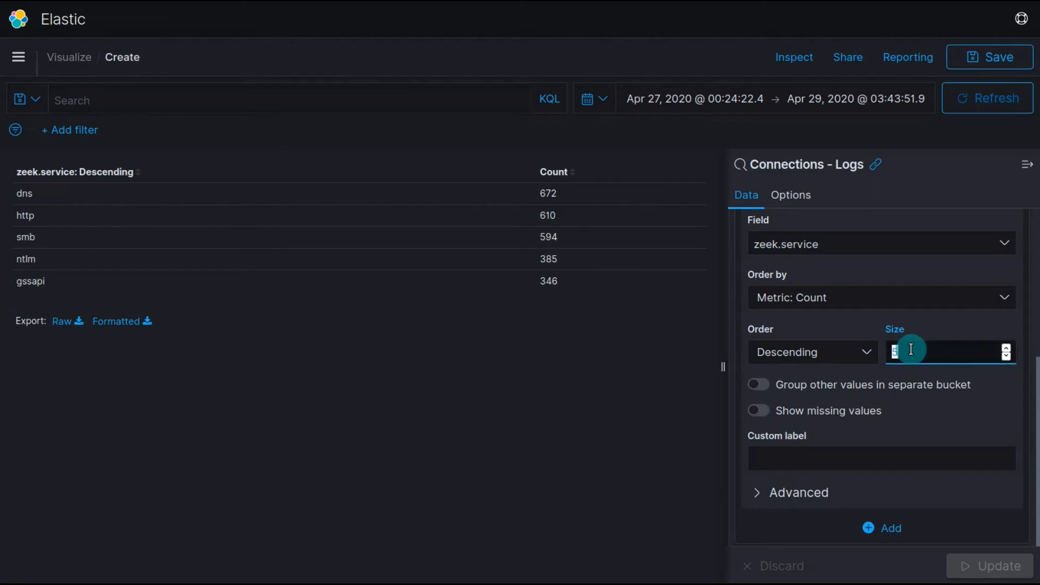
pyautogui.press('BackSpace')
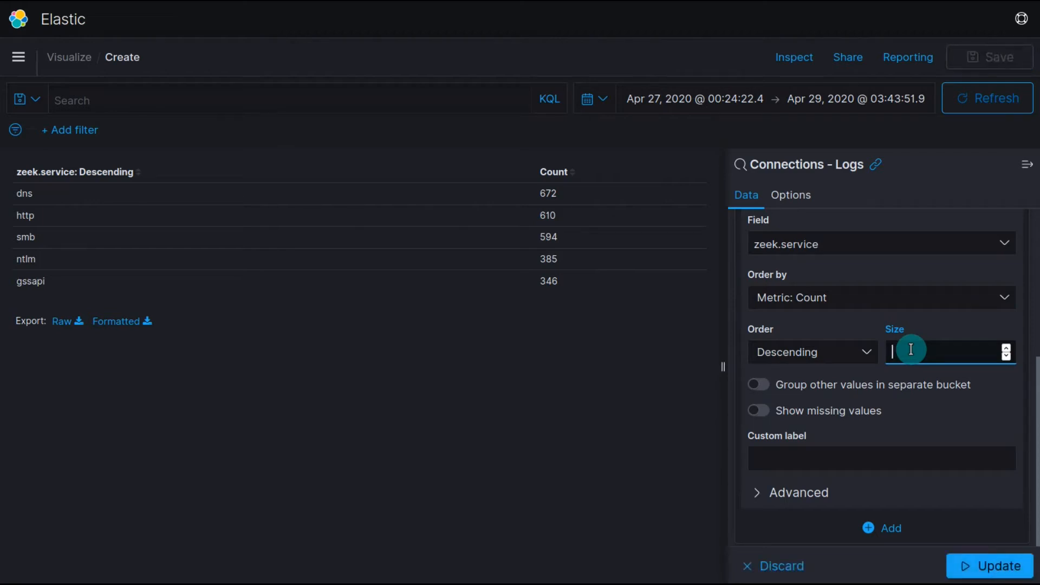
pyautogui.write('100')
pyautogui.click(969, 565)
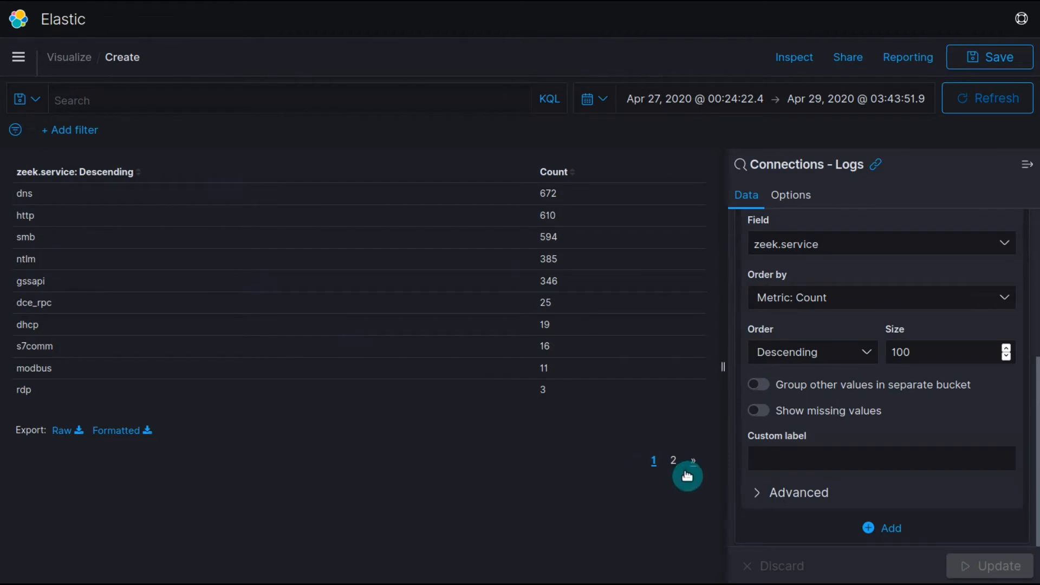
pyautogui.click(674, 460)
pyautogui.click(651, 355)
# - Set the zeek.service bucket's size back to 5 and update the table
pyautogui.doubleClick(932, 353)
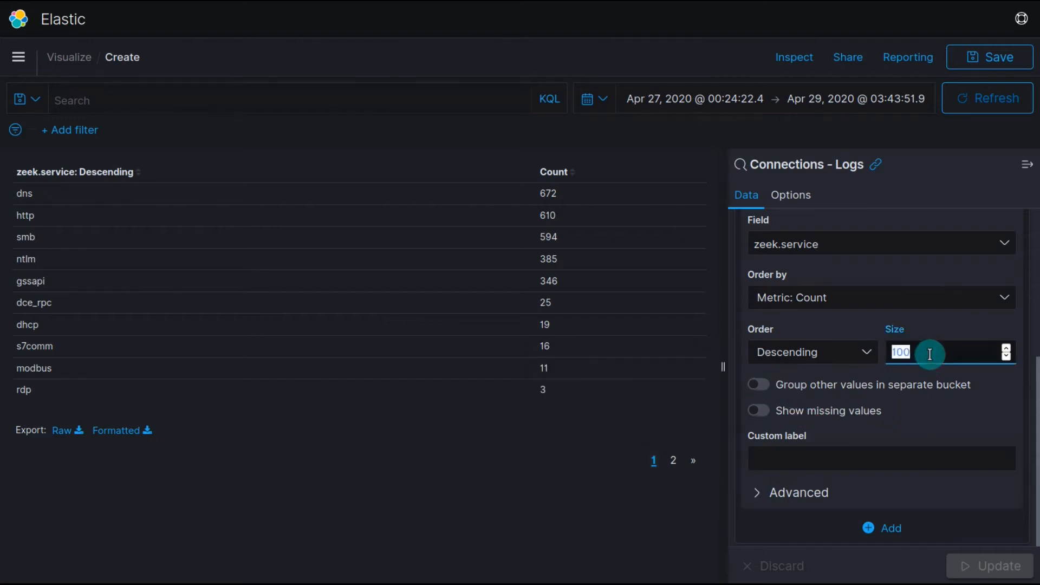
pyautogui.write('5')
pyautogui.click(962, 569)
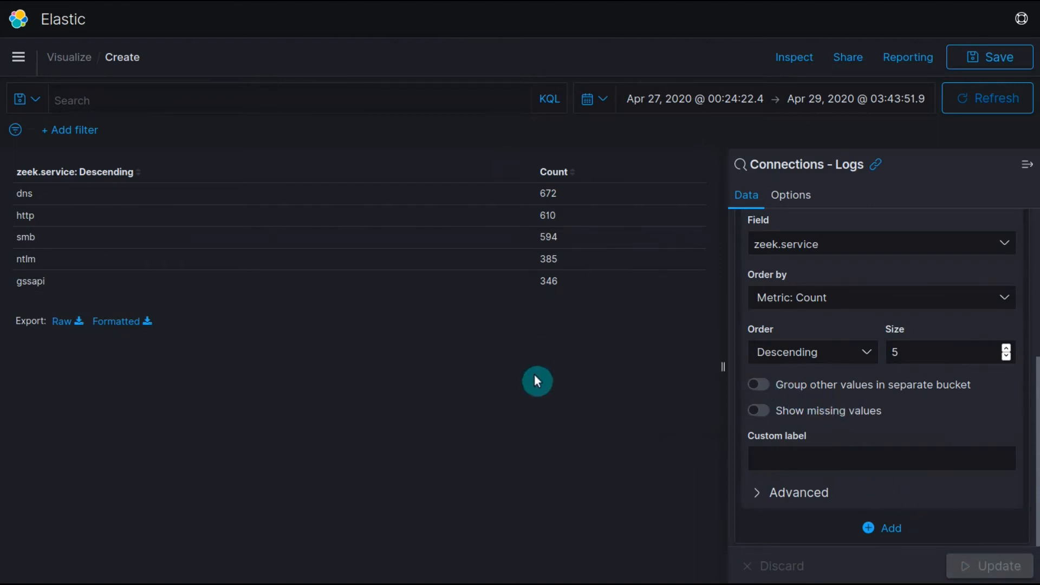
# - Group the remaining zeek.service values in a separate bucket, update the table, and compare the Other row with the listed services
pyautogui.click(760, 385)
pyautogui.scroll(-1, 778, 378)
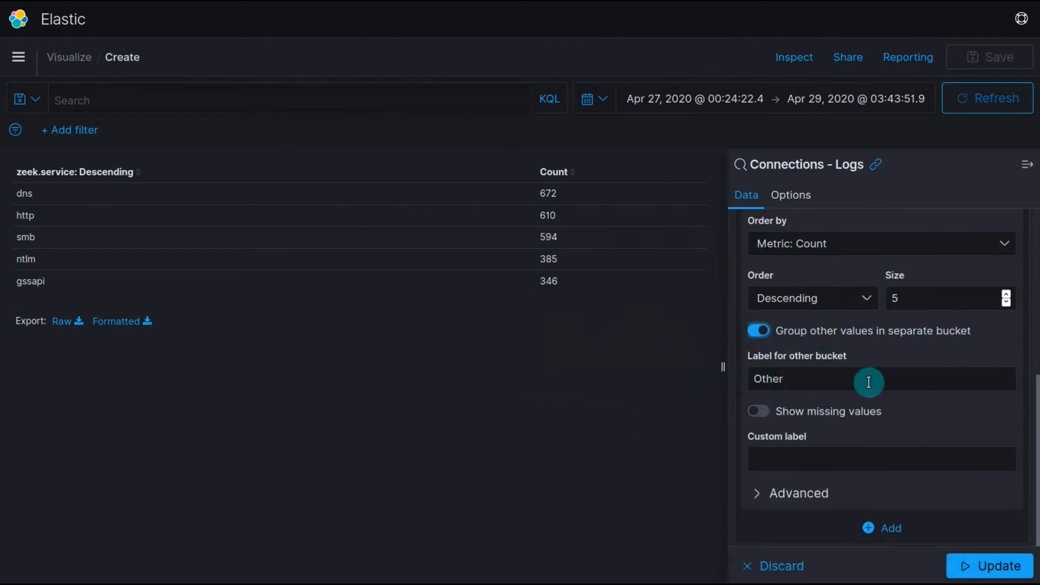
pyautogui.click(980, 565)
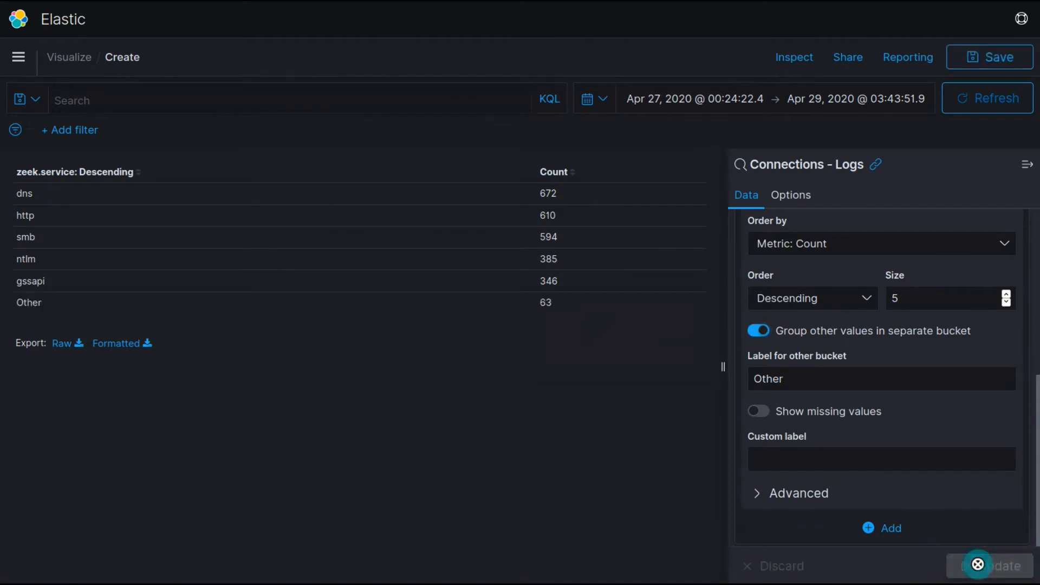
pyautogui.moveTo(16, 302); pyautogui.dragTo(326, 333)
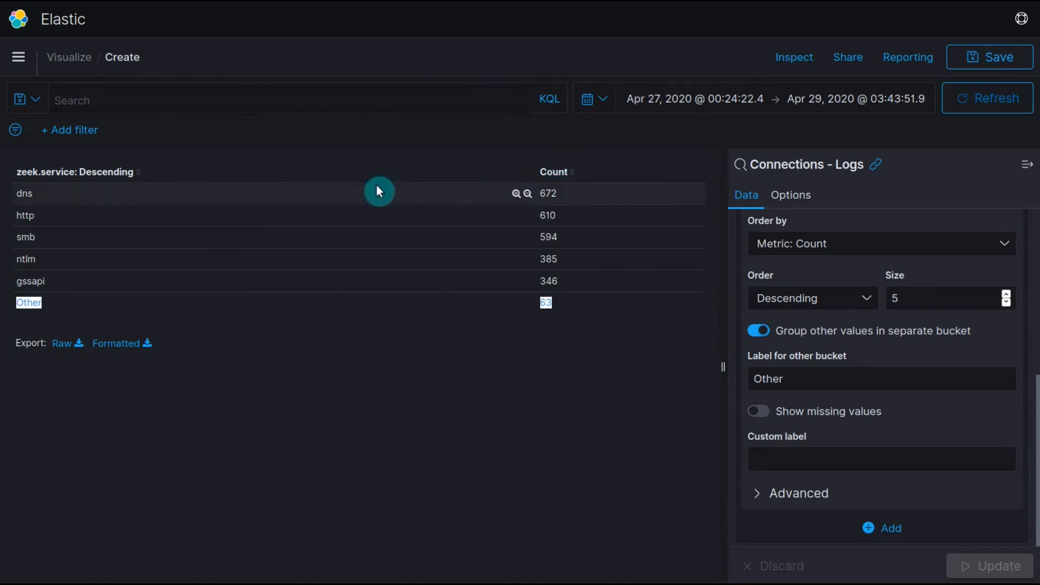
pyautogui.moveTo(14, 193); pyautogui.dragTo(530, 305)
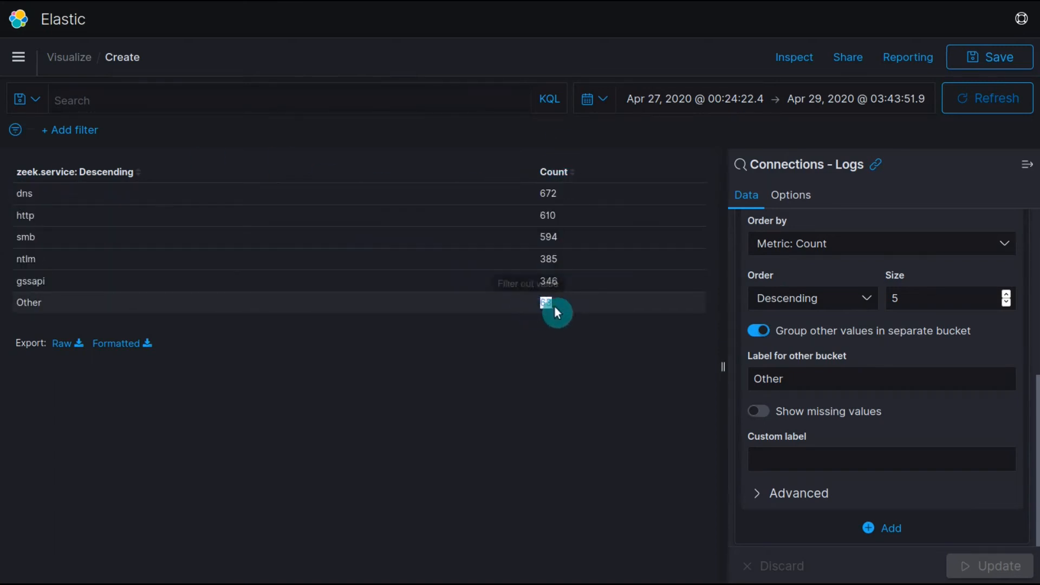
# - Set the size to 100 with other values still grouped, update the table, and review both pages of services
pyautogui.doubleClick(905, 301)
pyautogui.press('BackSpace')
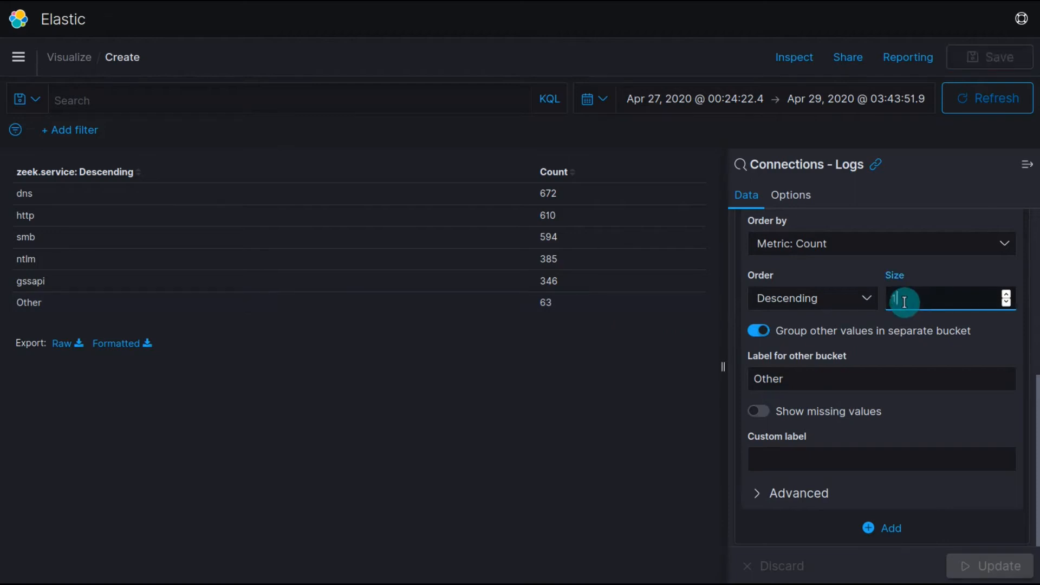
pyautogui.write('100')
pyautogui.click(992, 564)
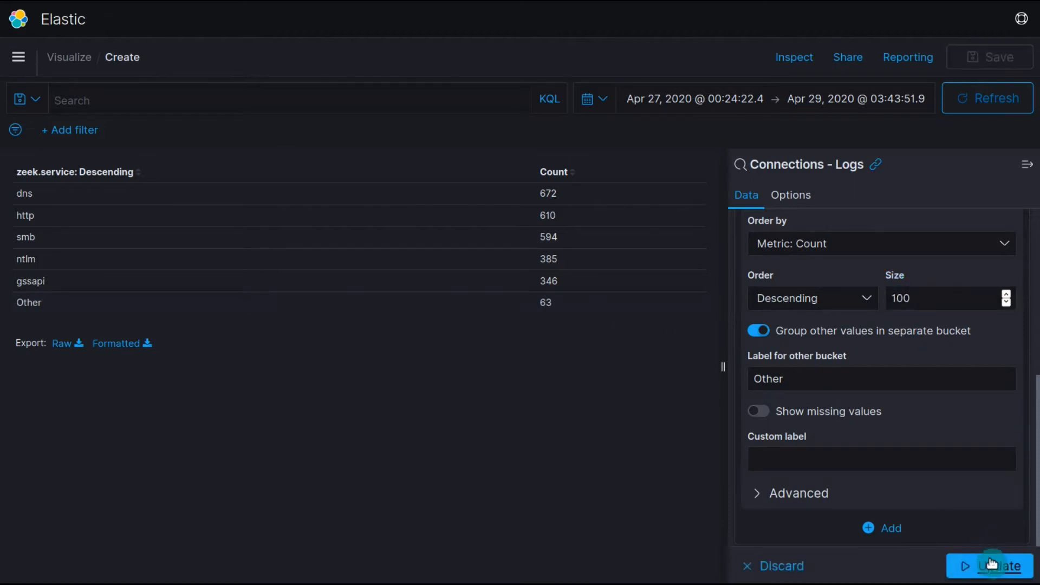
pyautogui.click(675, 462)
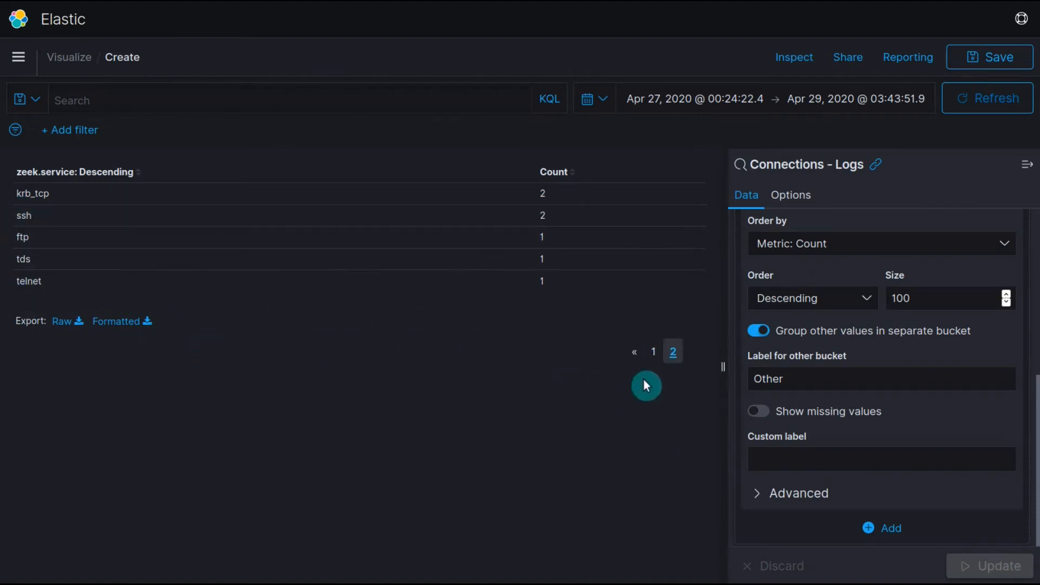
pyautogui.click(653, 353)
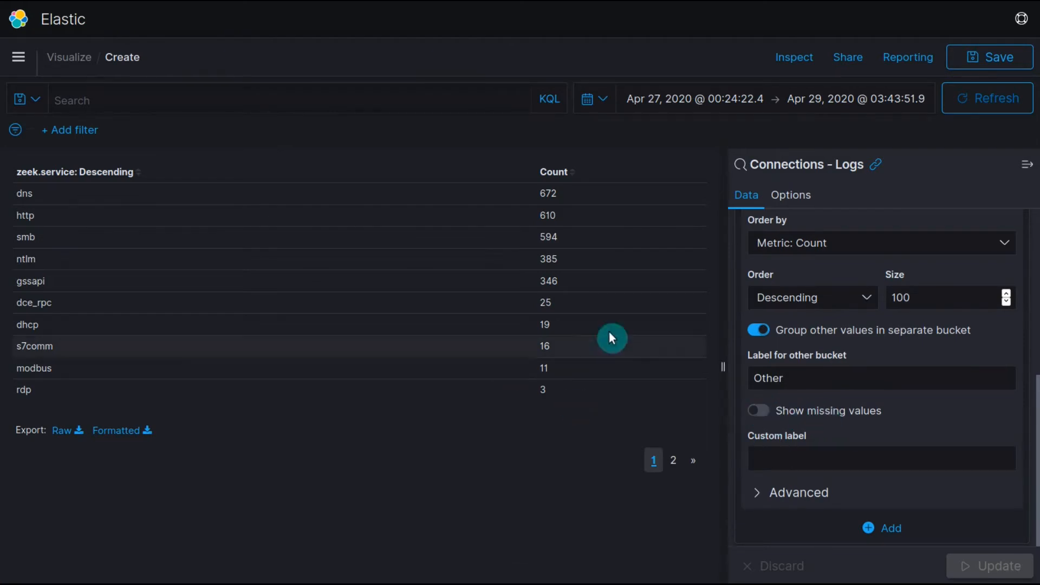
# - Show missing values in the zeek.service bucket with the label Unknown, update the table, and inspect the Unknown row
pyautogui.scroll(3, 857, 392)
pyautogui.scroll(2, 802, 362)
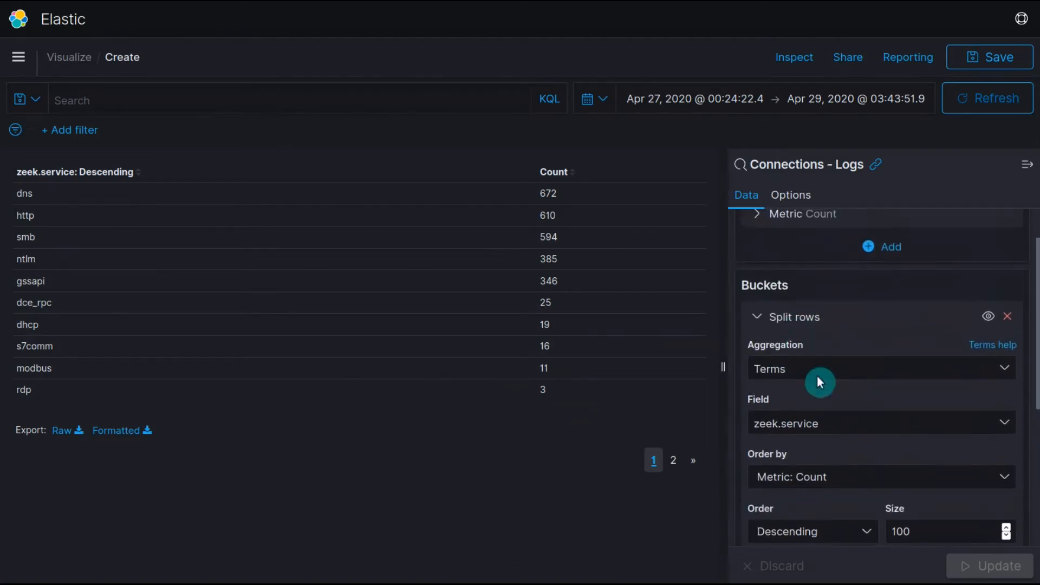
pyautogui.scroll(-4, 834, 377)
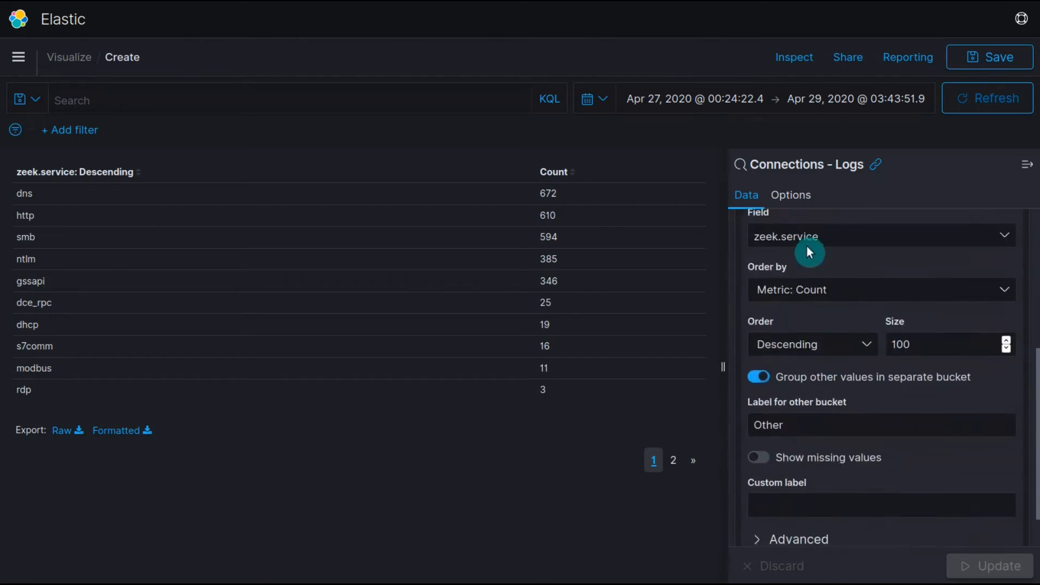
pyautogui.scroll(-1, 815, 267)
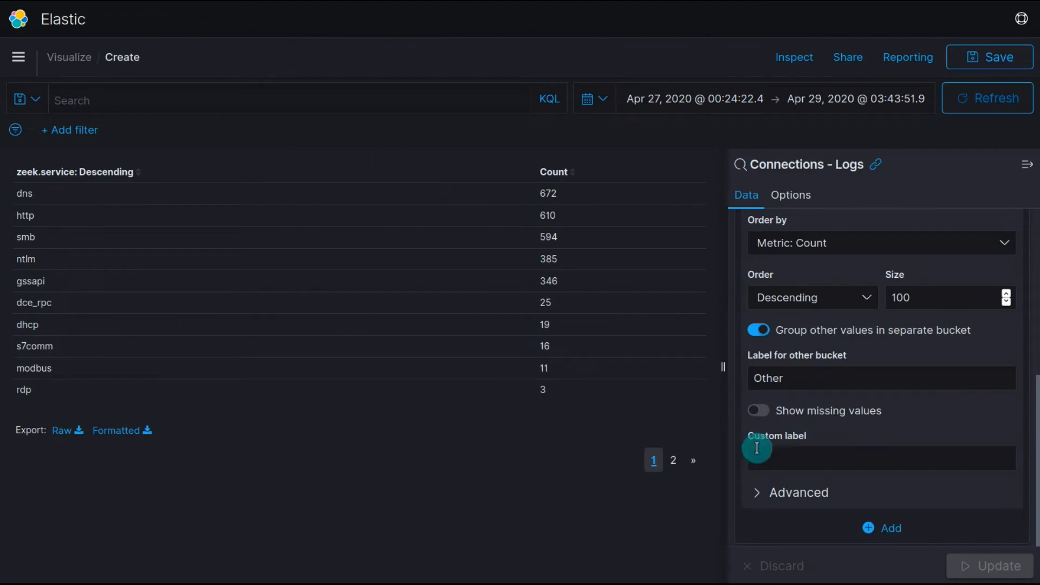
pyautogui.click(759, 410)
pyautogui.scroll(-1, 813, 379)
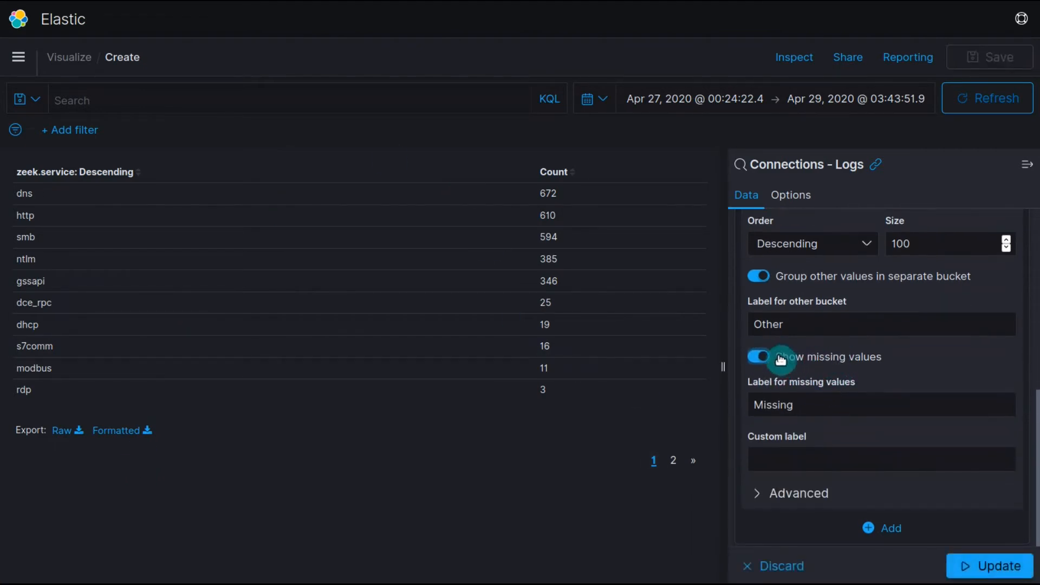
pyautogui.doubleClick(798, 405)
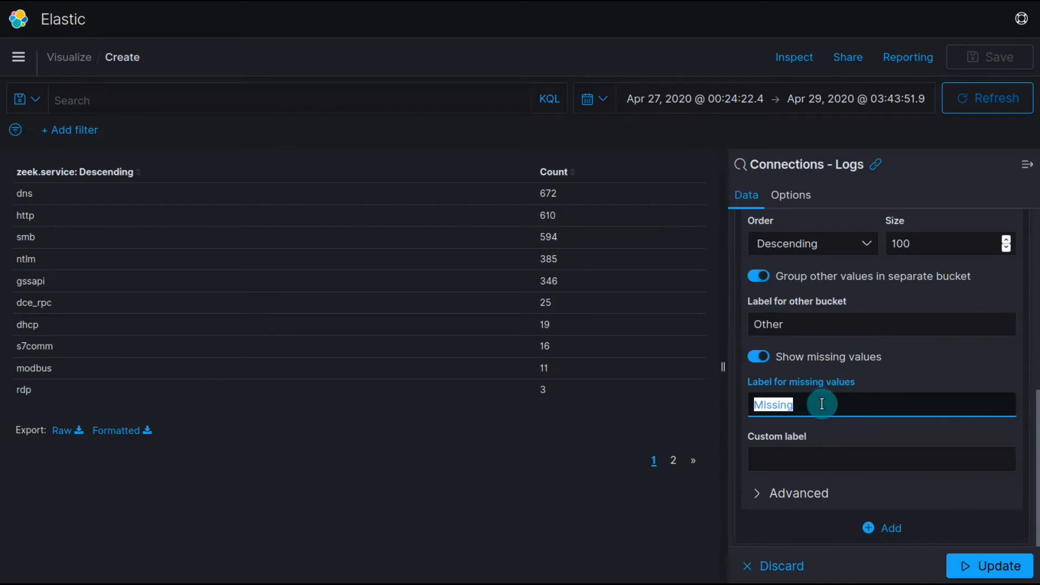
pyautogui.write('Unknown')
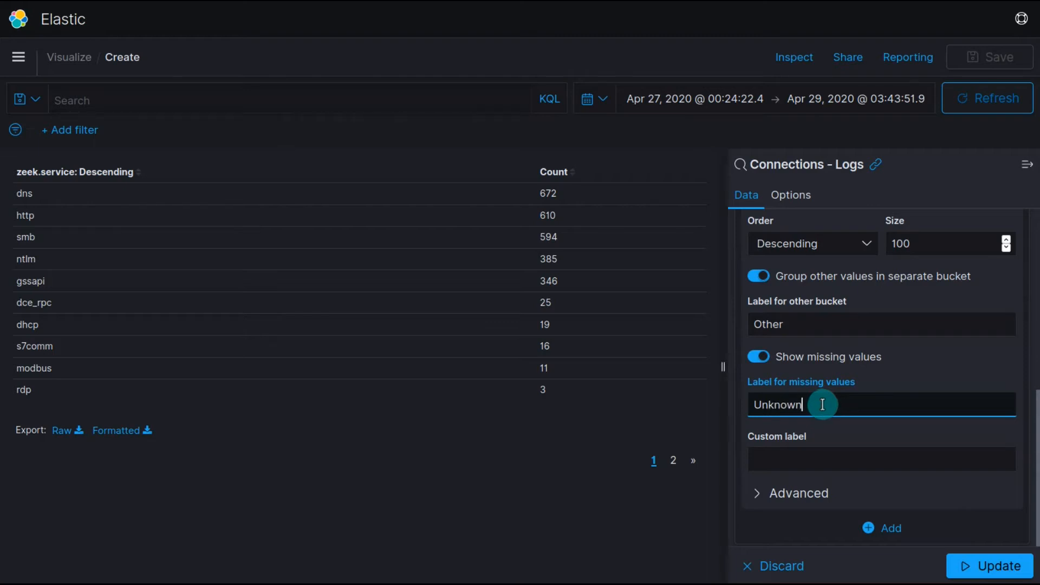
pyautogui.click(986, 561)
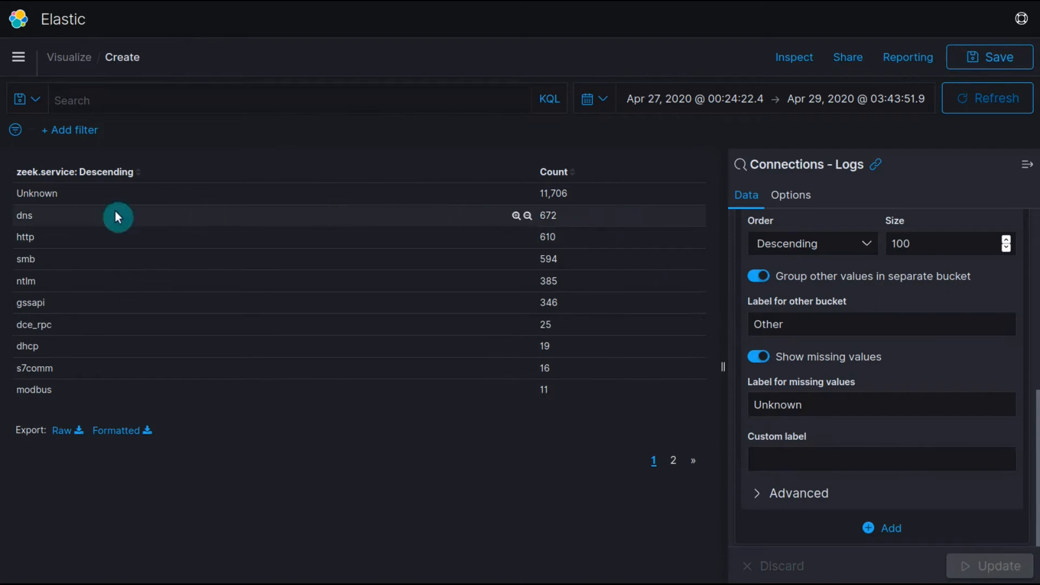
pyautogui.doubleClick(39, 192)
pyautogui.click(31, 194)
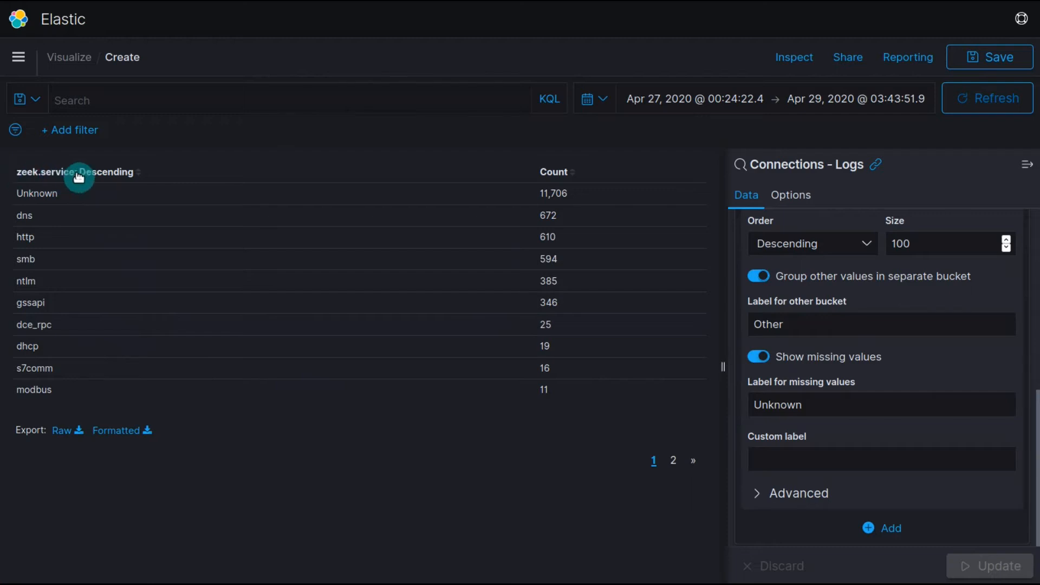
# - Give the zeek.service bucket the custom label Protocol and update the table
pyautogui.click(828, 455)
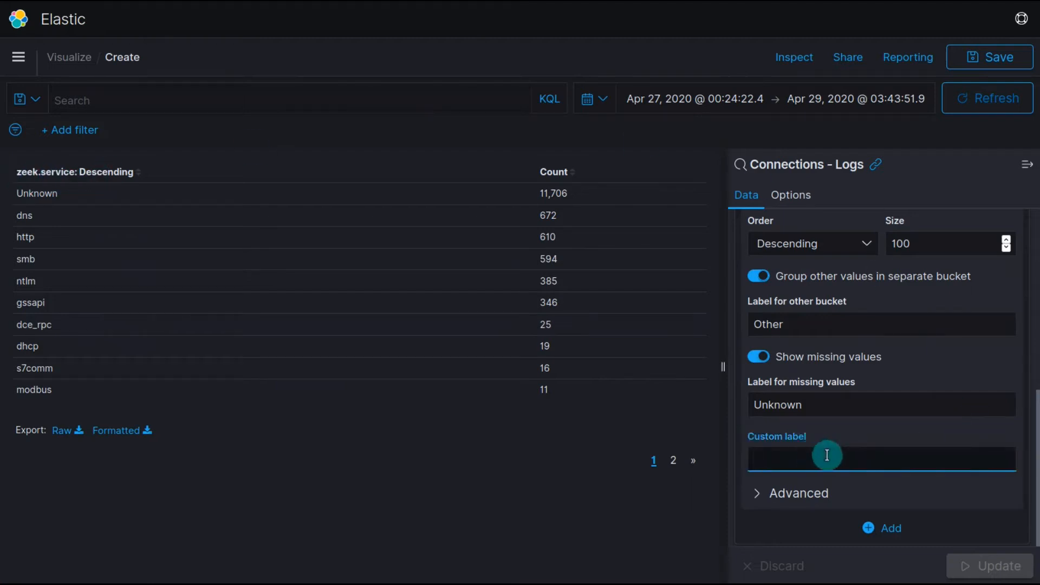
pyautogui.write('Protocol')
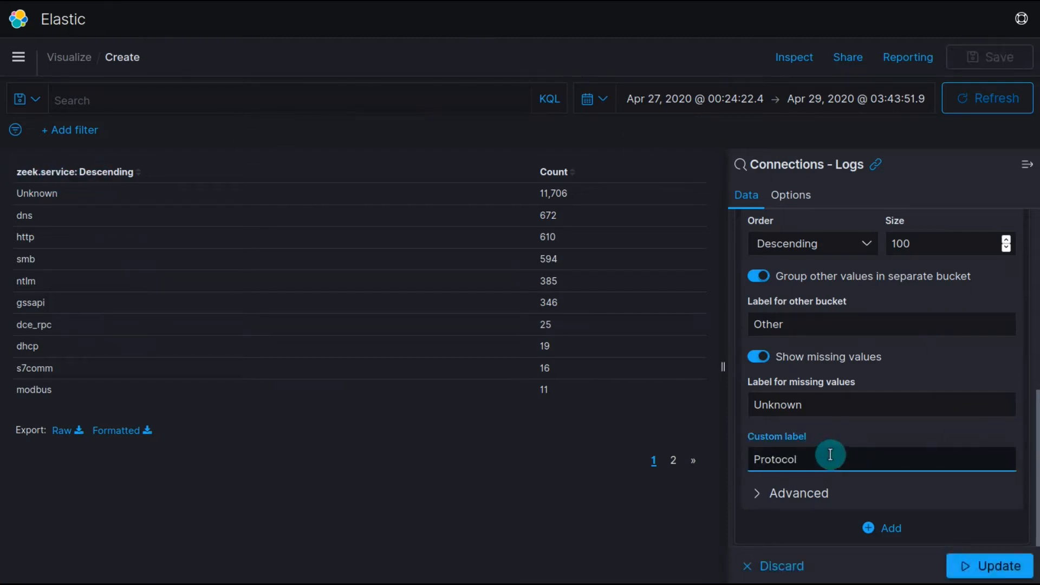
pyautogui.click(964, 566)
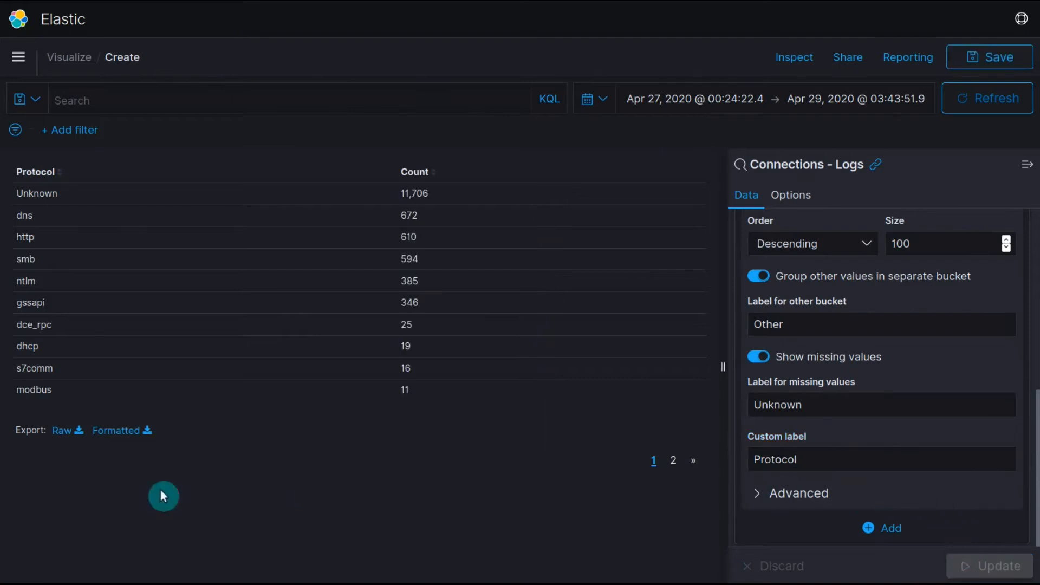
# - Collapse the zeek.service bucket and add a split-rows sub-bucket that uses the Terms aggregation
pyautogui.scroll(10, 835, 287)
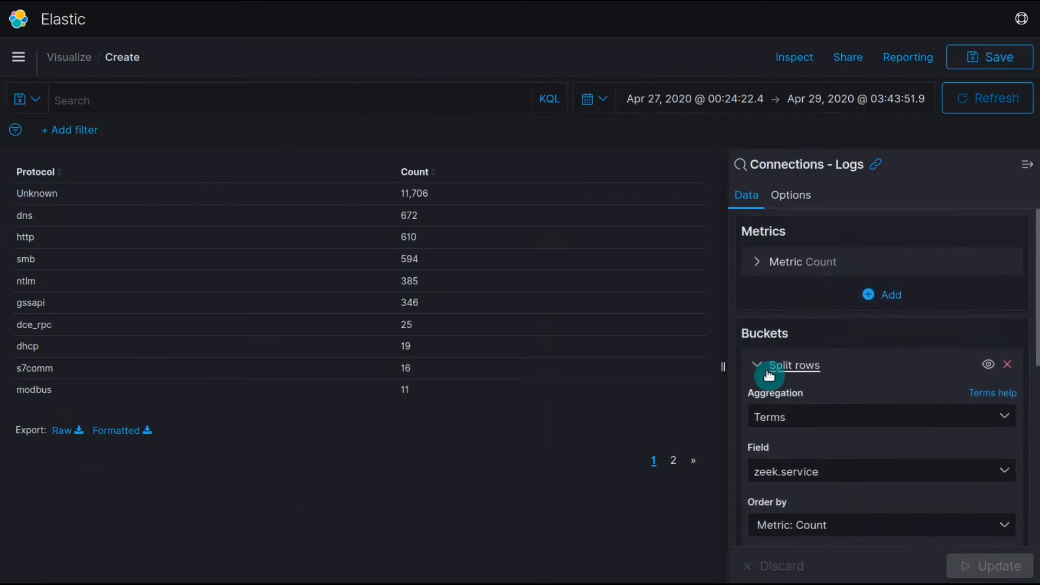
pyautogui.click(768, 374)
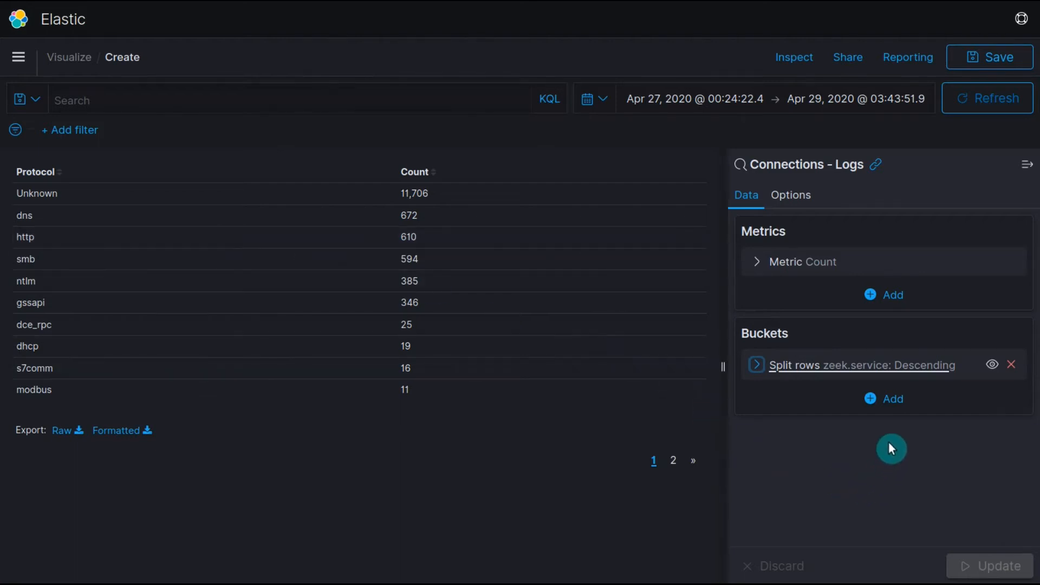
pyautogui.click(893, 399)
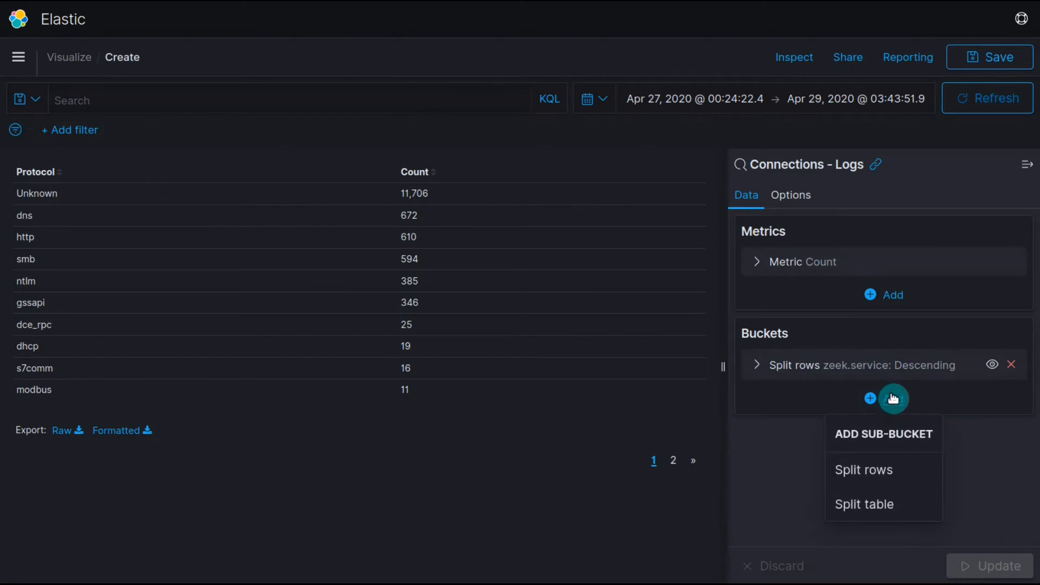
pyautogui.click(899, 482)
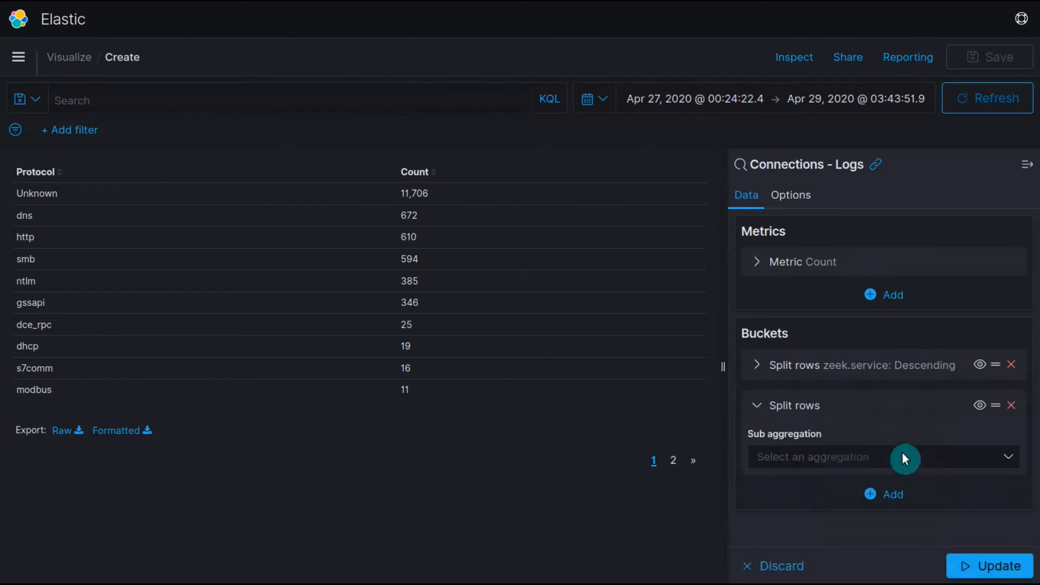
pyautogui.click(903, 458)
pyautogui.scroll(-2, 889, 378)
pyautogui.scroll(2, 883, 373)
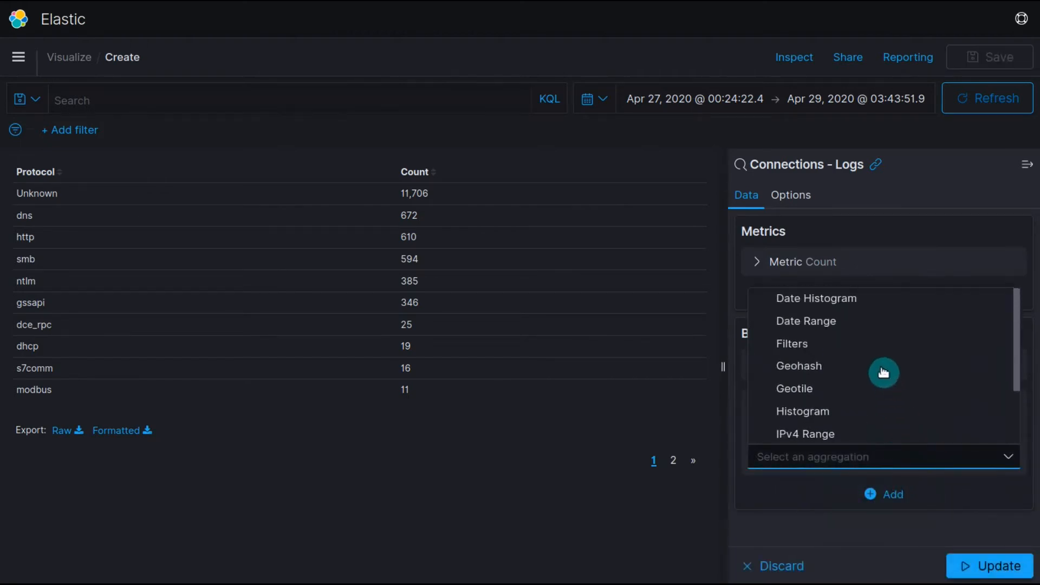
pyautogui.scroll(-2, 878, 352)
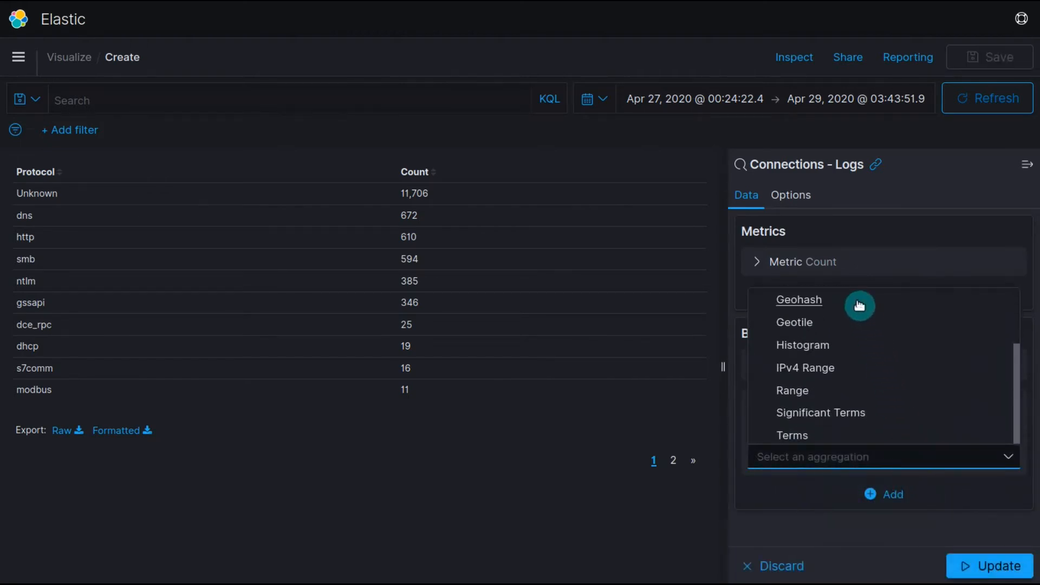
pyautogui.click(806, 440)
# - Set the new sub-bucket's field to zeek.orig_segment, update the table, and check the first and last result pages
pyautogui.click(789, 511)
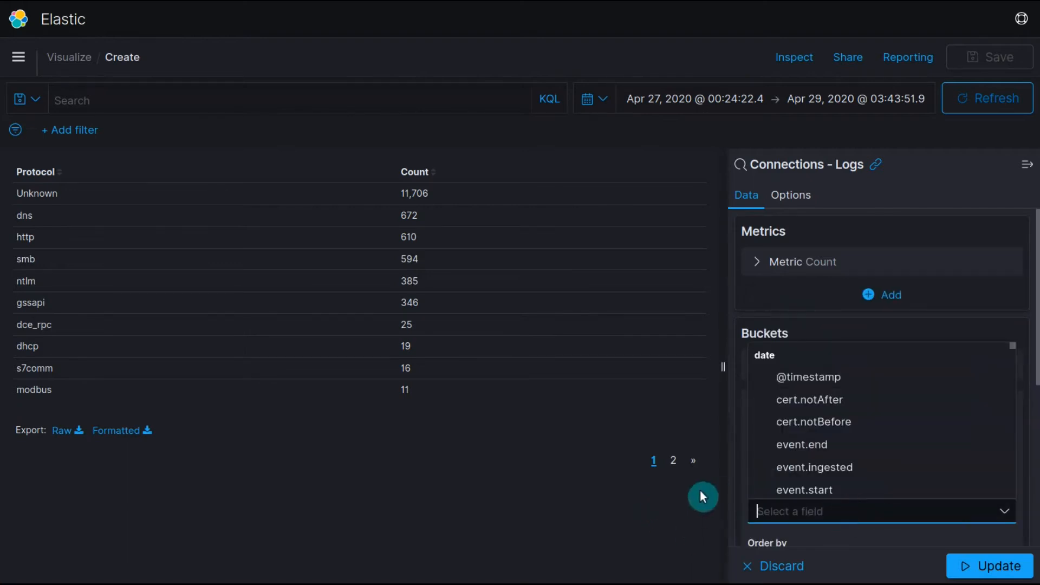
pyautogui.scroll(-3, 826, 430)
pyautogui.write('segm')
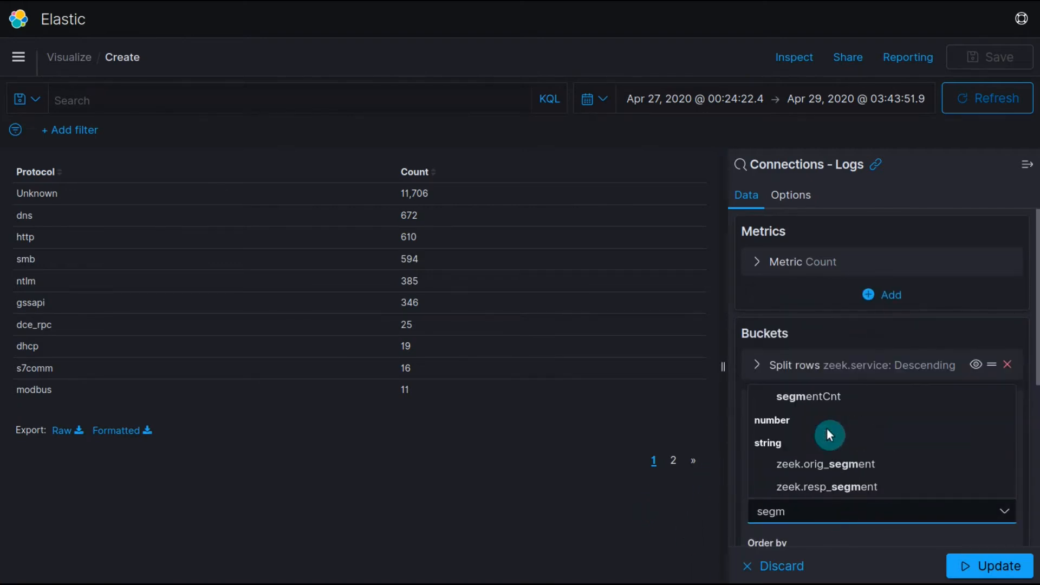
pyautogui.write('ent')
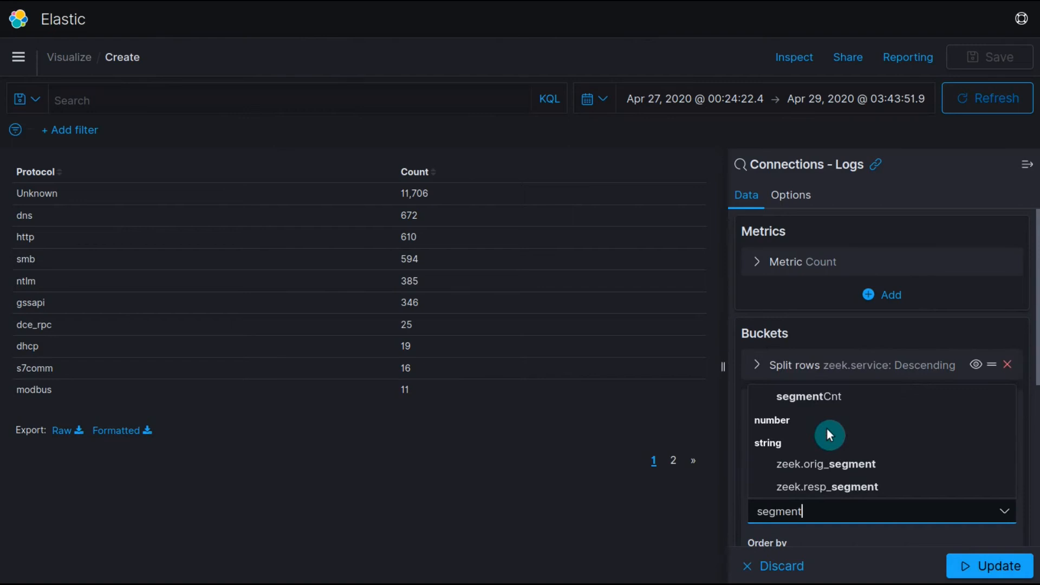
pyautogui.click(872, 464)
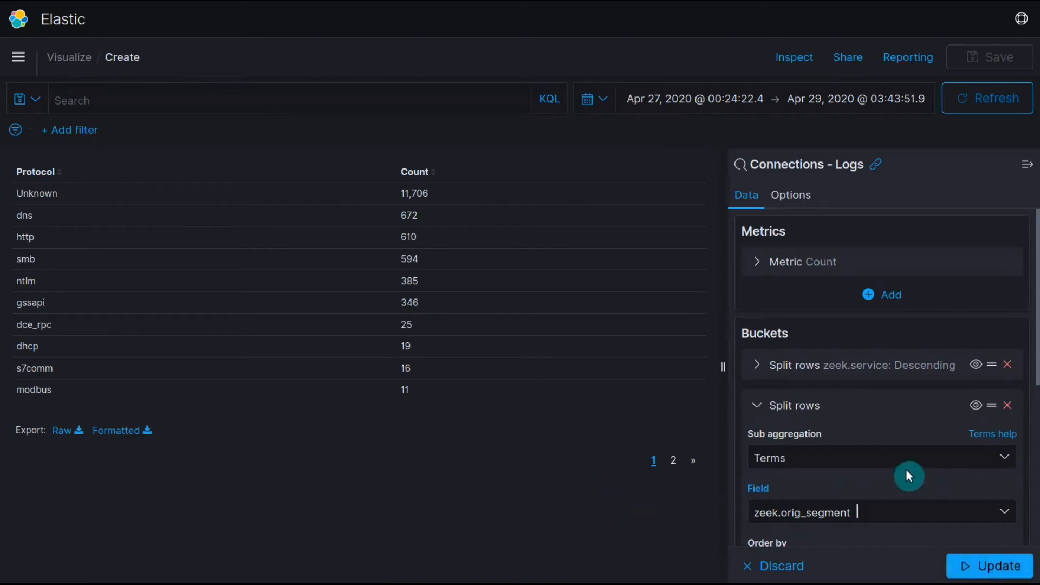
pyautogui.scroll(-4, 964, 490)
pyautogui.scroll(2, 961, 481)
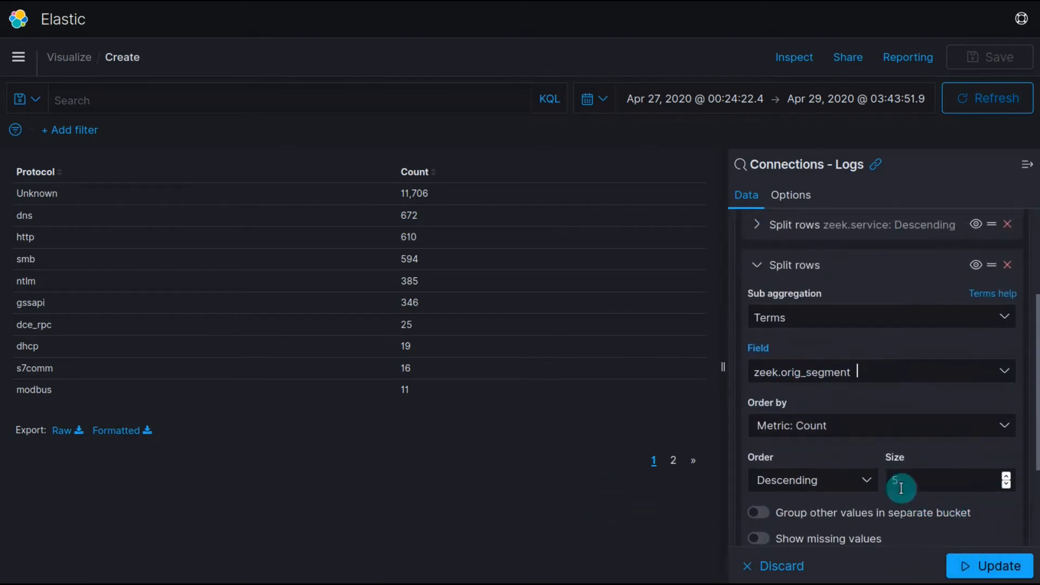
pyautogui.click(981, 569)
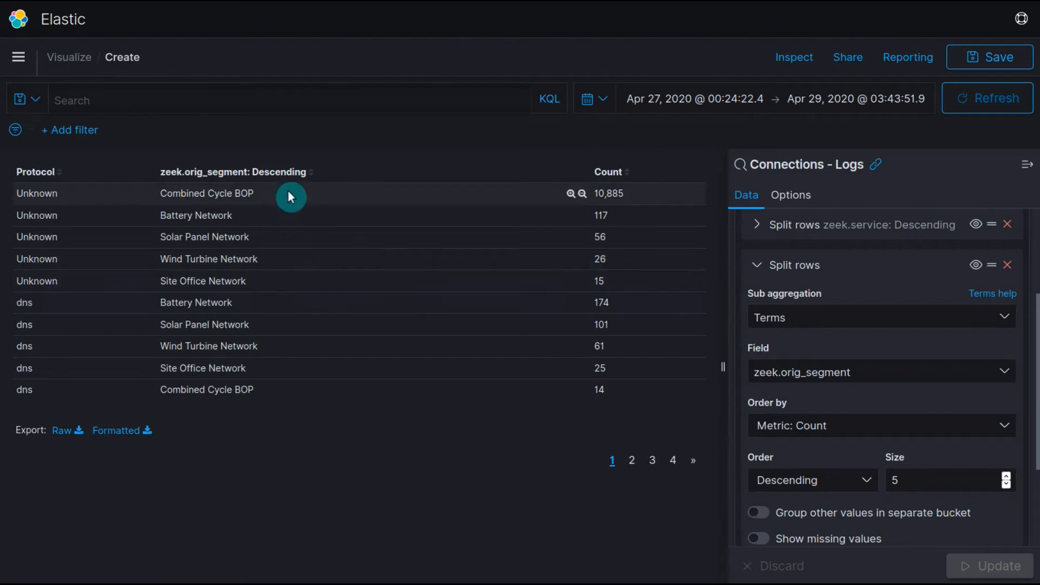
pyautogui.click(674, 462)
pyautogui.click(609, 444)
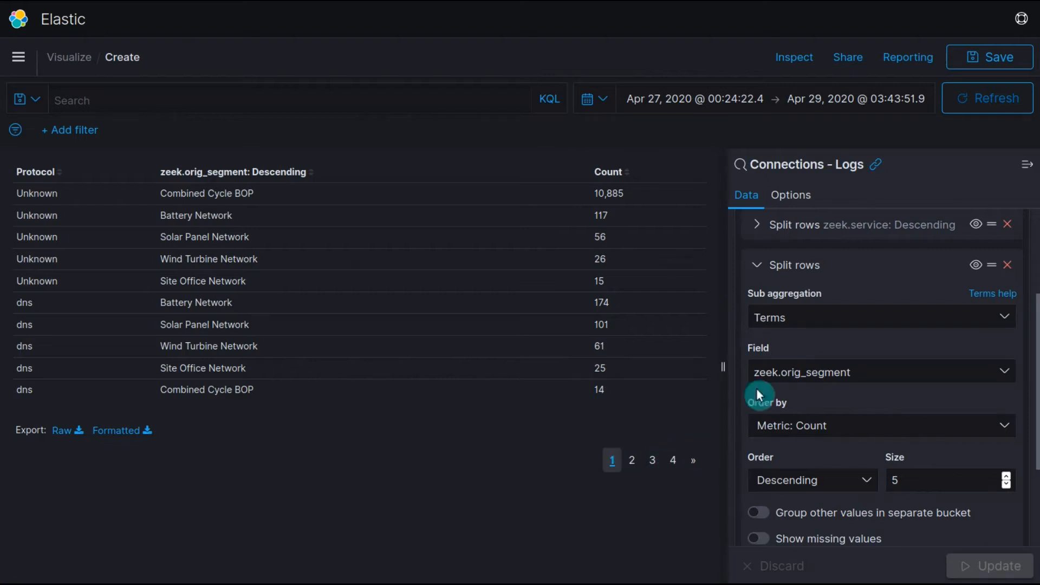
# - Set the zeek.orig_segment bucket's size to 10, group other values in a separate bucket, and update the table
pyautogui.doubleClick(924, 476)
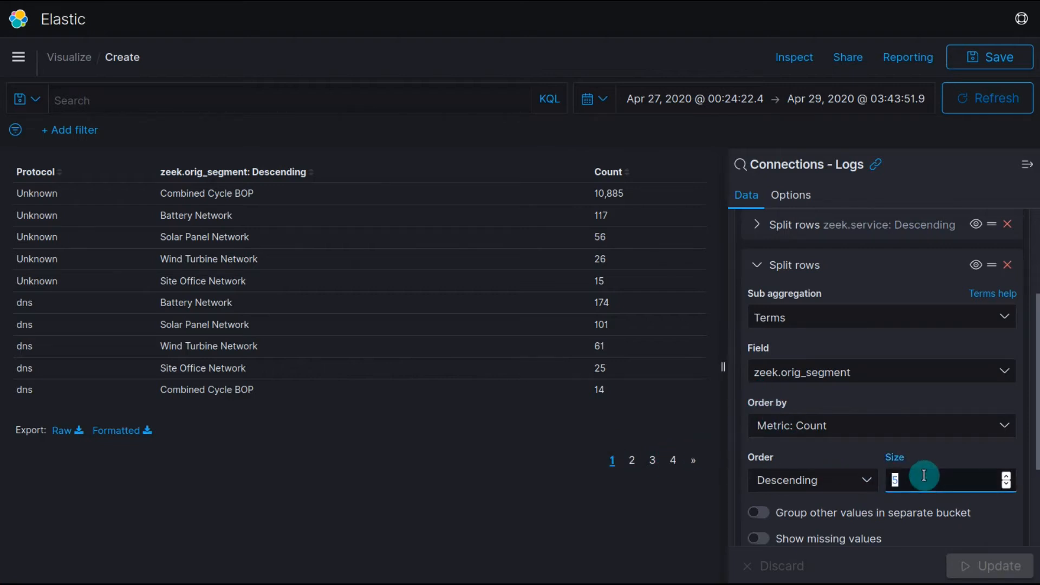
pyautogui.write('1')
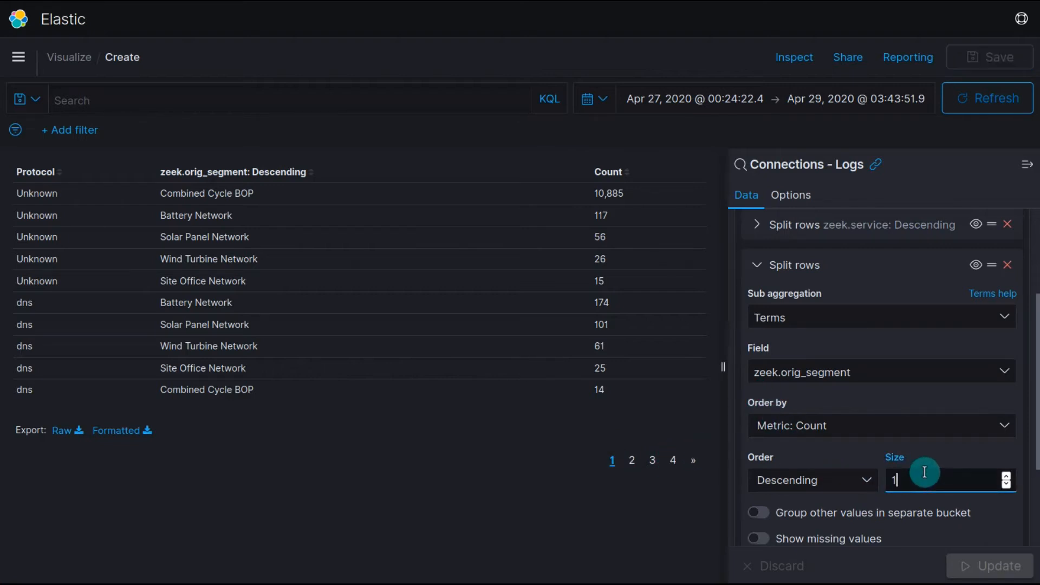
pyautogui.write('0')
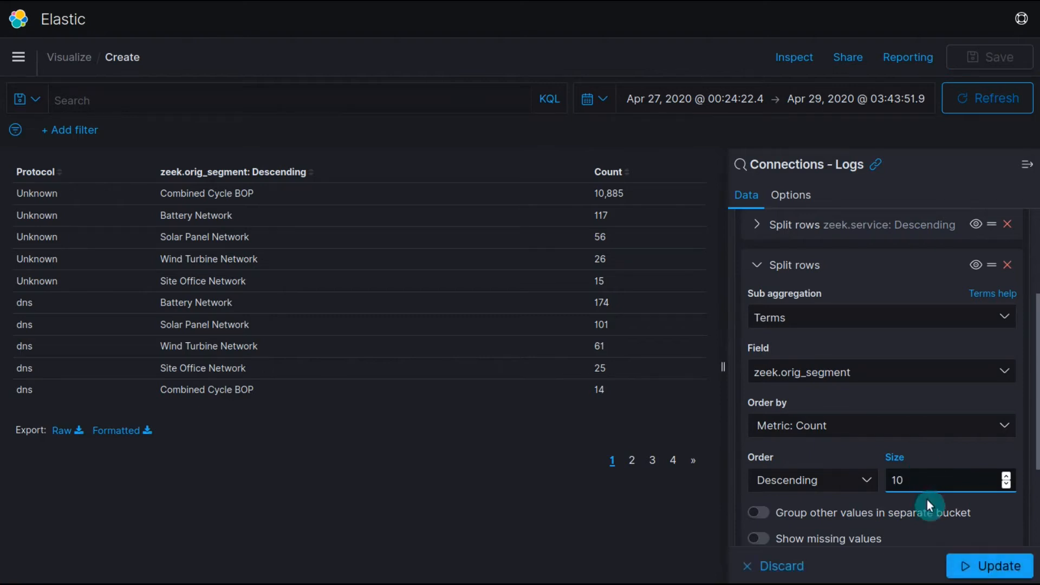
pyautogui.click(918, 519)
pyautogui.scroll(-3, 839, 433)
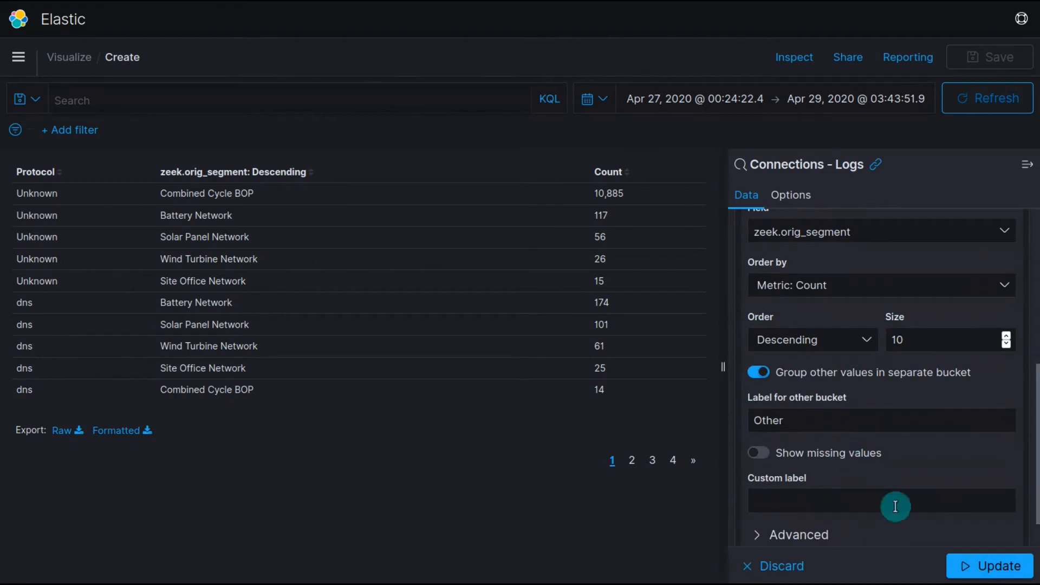
pyautogui.click(962, 566)
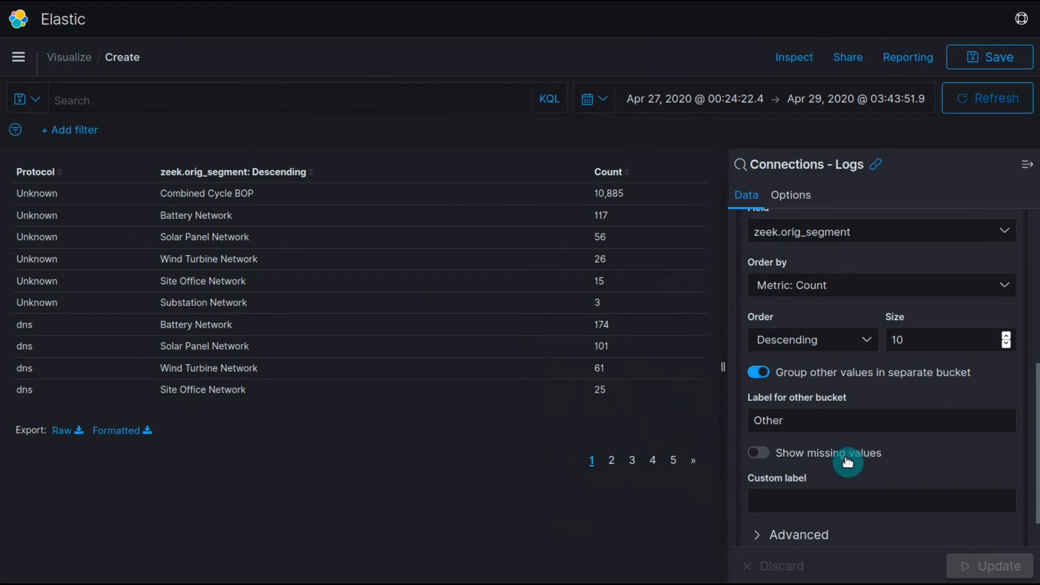
# - Show missing values in the zeek.orig_segment bucket, update the table, and inspect the Missing row under the Unknown protocol
pyautogui.moveTo(848, 461)
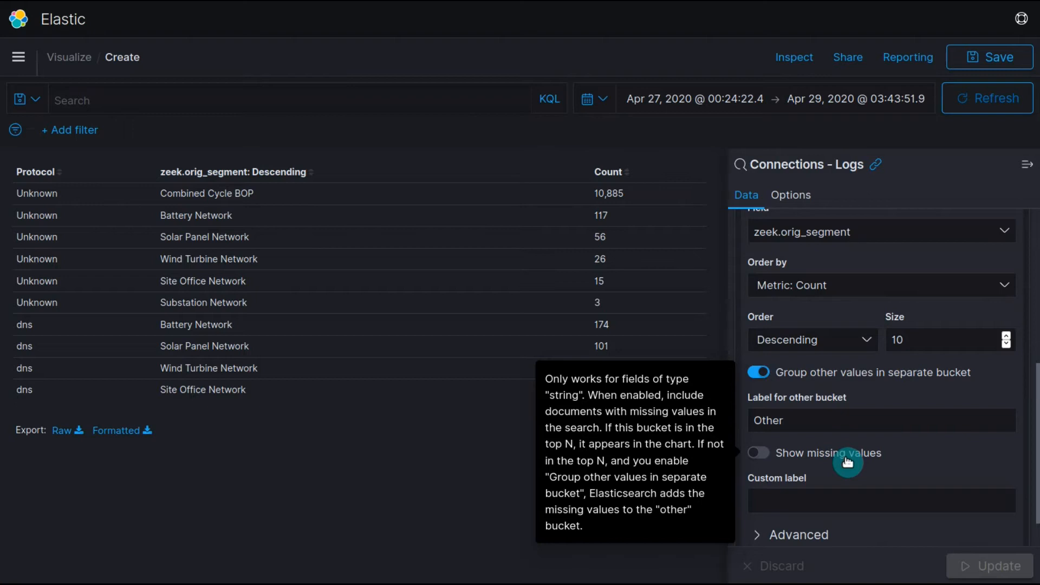
pyautogui.click(848, 462)
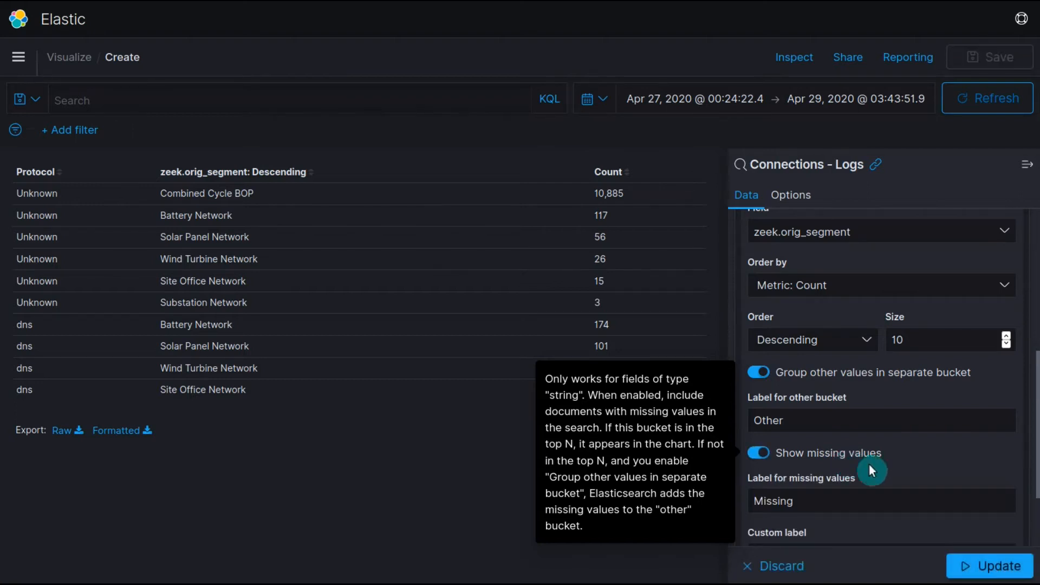
pyautogui.scroll(-1, 886, 474)
pyautogui.click(966, 565)
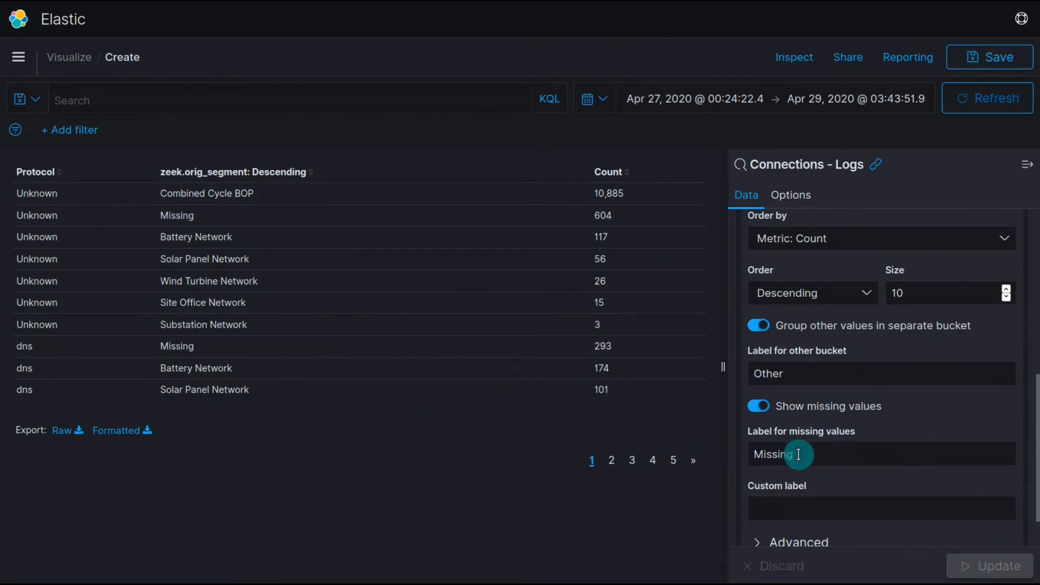
pyautogui.moveTo(144, 211); pyautogui.dragTo(610, 233)
pyautogui.click(639, 217)
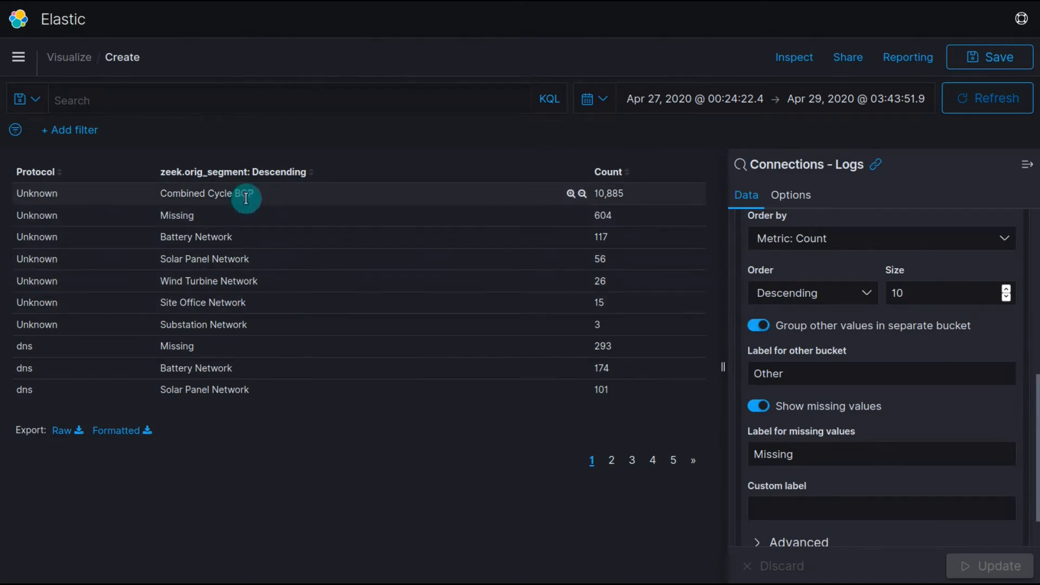
# - Give the zeek.orig_segment bucket the custom label Originating Network Segment and update the table
pyautogui.scroll(-1, 820, 459)
pyautogui.click(821, 459)
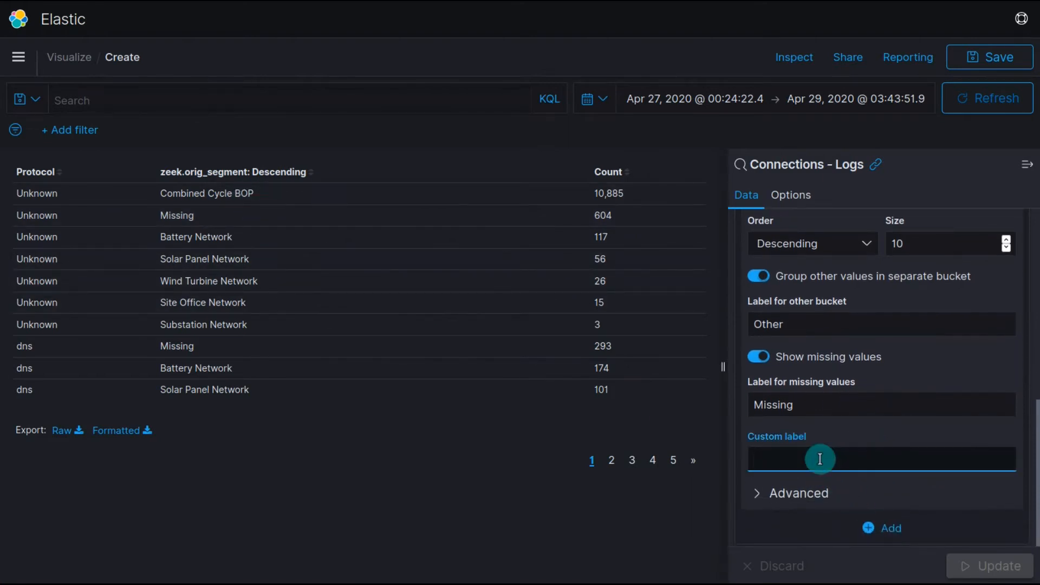
pyautogui.write('Or')
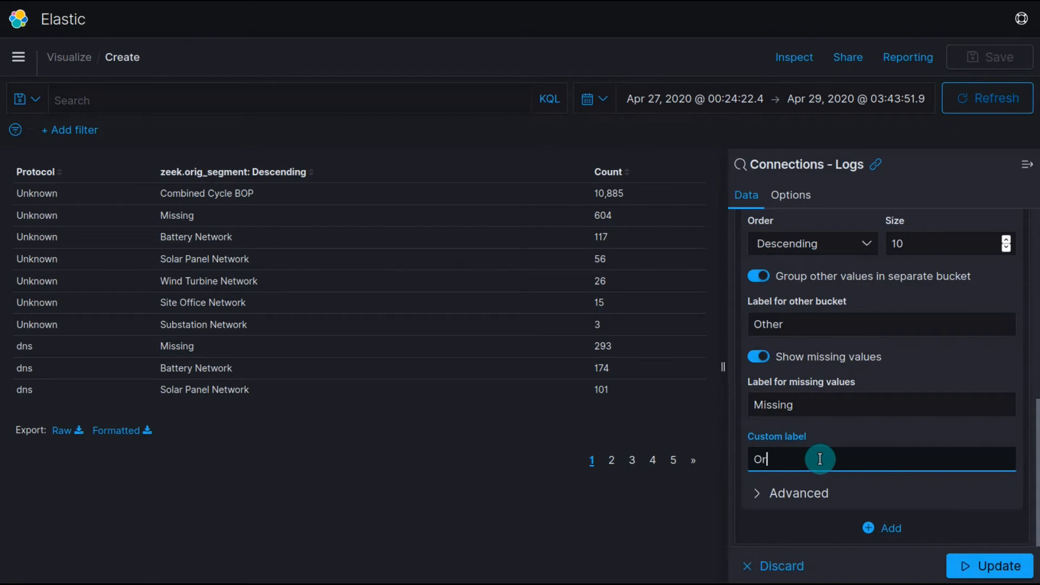
pyautogui.write('iginating Network SE')
pyautogui.write('gme')
pyautogui.press('BackSpace')
pyautogui.press('BackSpace')
pyautogui.press('BackSpace')
pyautogui.press('BackSpace')
pyautogui.write('eva')
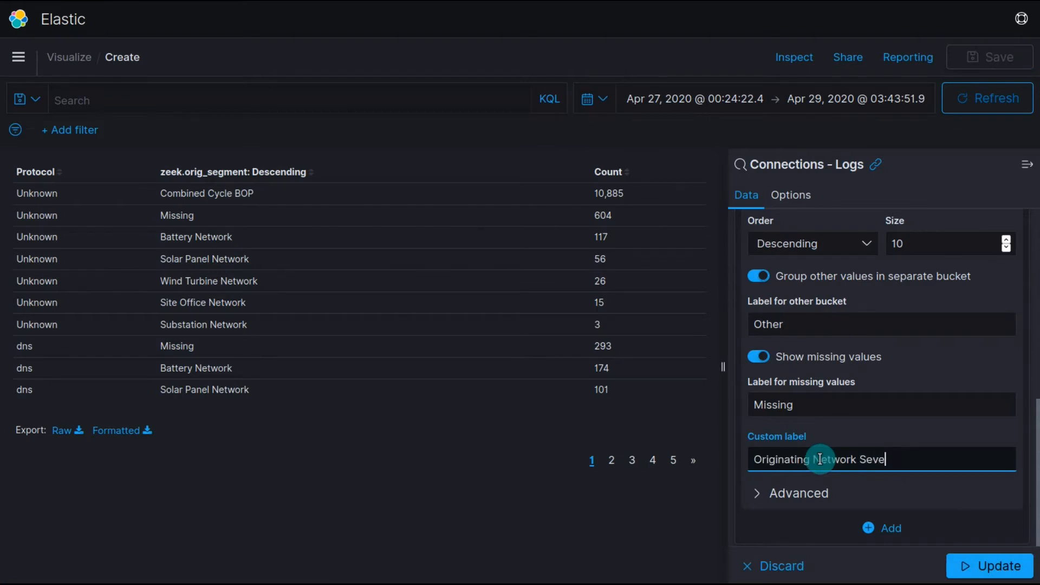
pyautogui.press('BackSpace')
pyautogui.press('BackSpace')
pyautogui.write('gment')
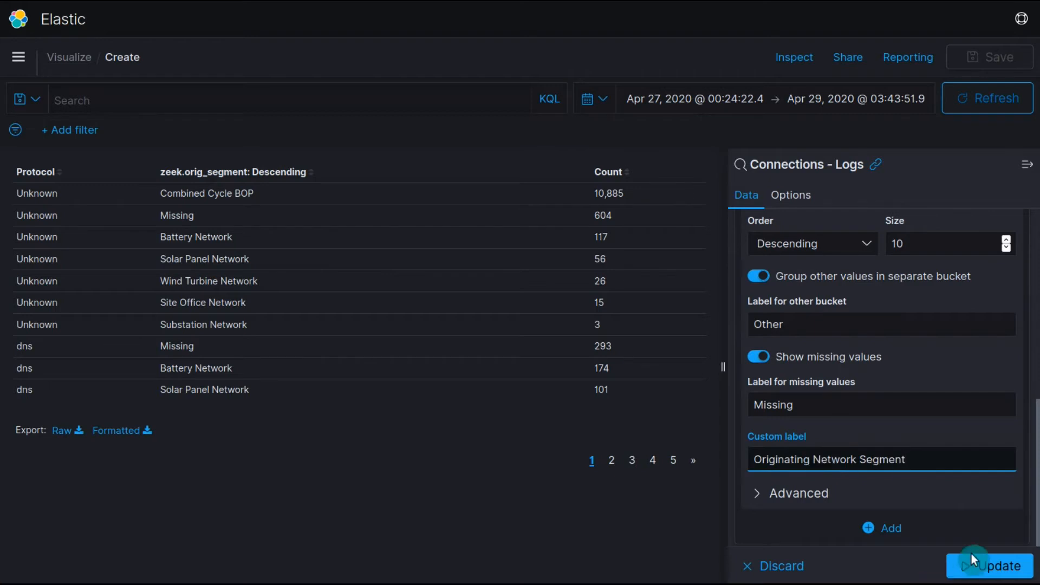
pyautogui.click(973, 565)
# - Collapse the zeek.orig_segment bucket and add a third split-rows bucket that uses the Terms aggregation
pyautogui.scroll(6, 943, 505)
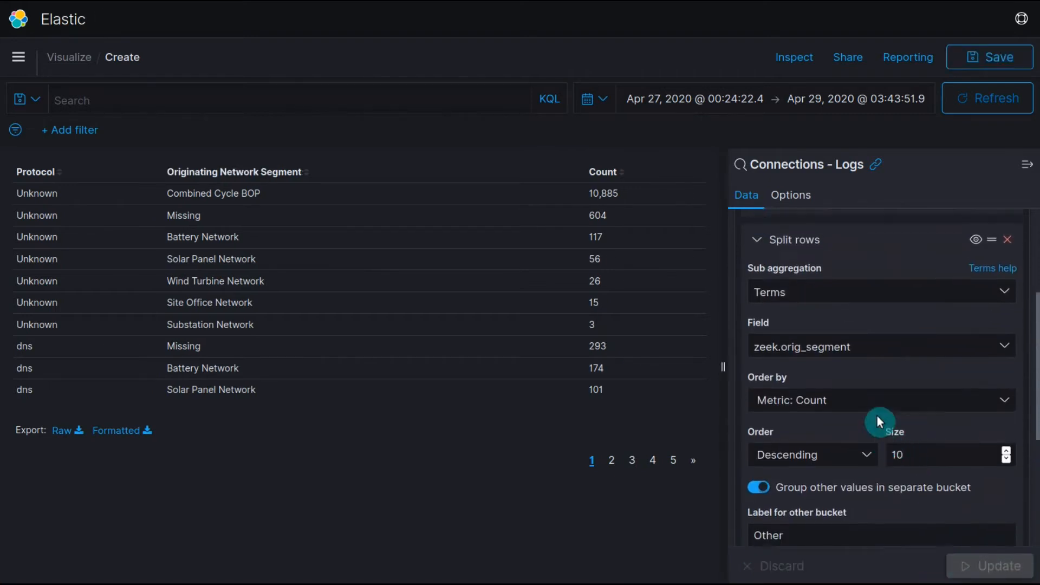
pyautogui.click(800, 357)
pyautogui.click(886, 440)
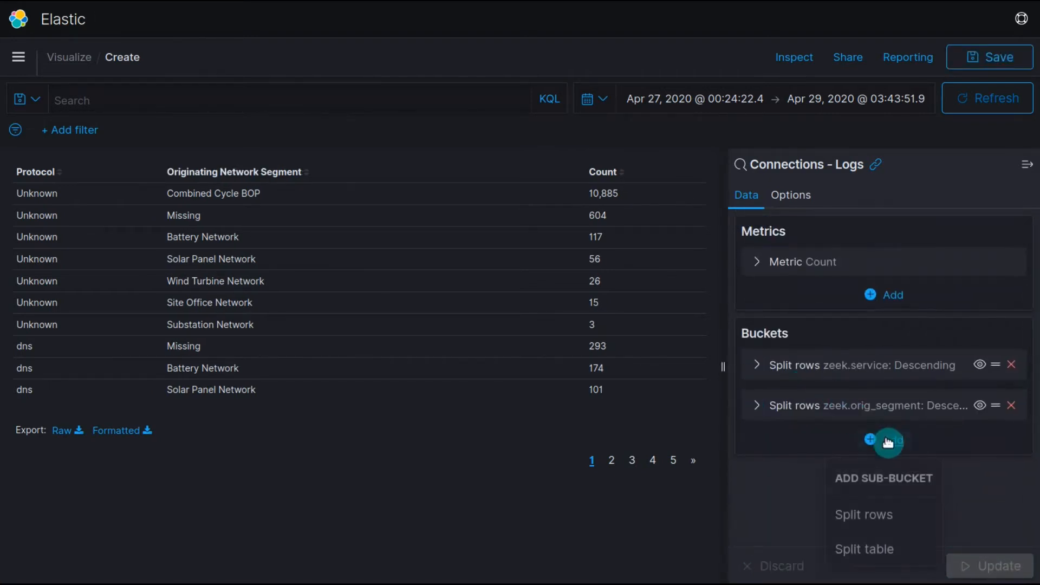
pyautogui.click(867, 510)
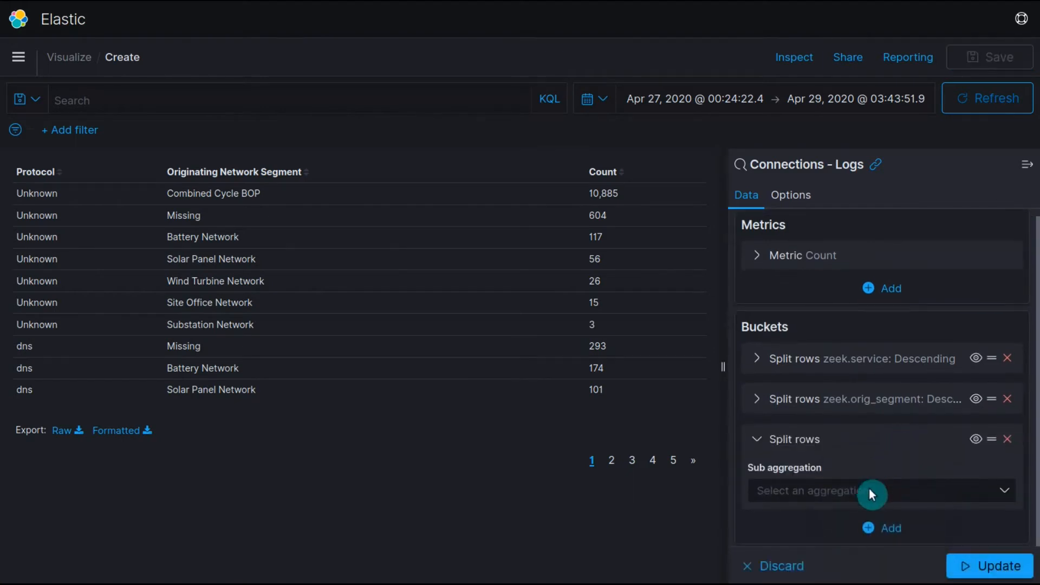
pyautogui.click(869, 489)
pyautogui.write('term')
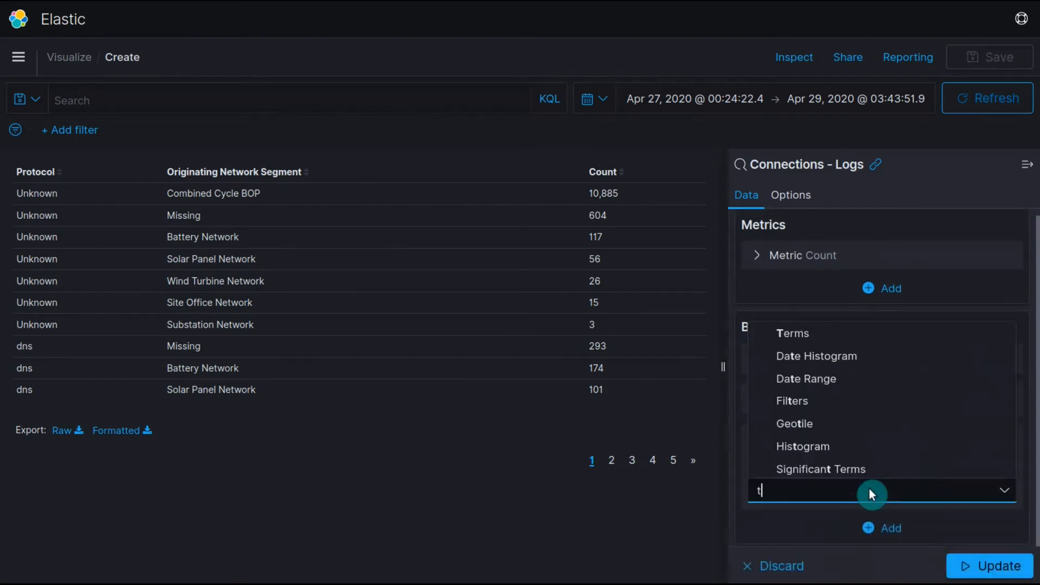
pyautogui.click(829, 516)
# - Set the third bucket's field to zeek.resp_segment
pyautogui.scroll(-3, 854, 417)
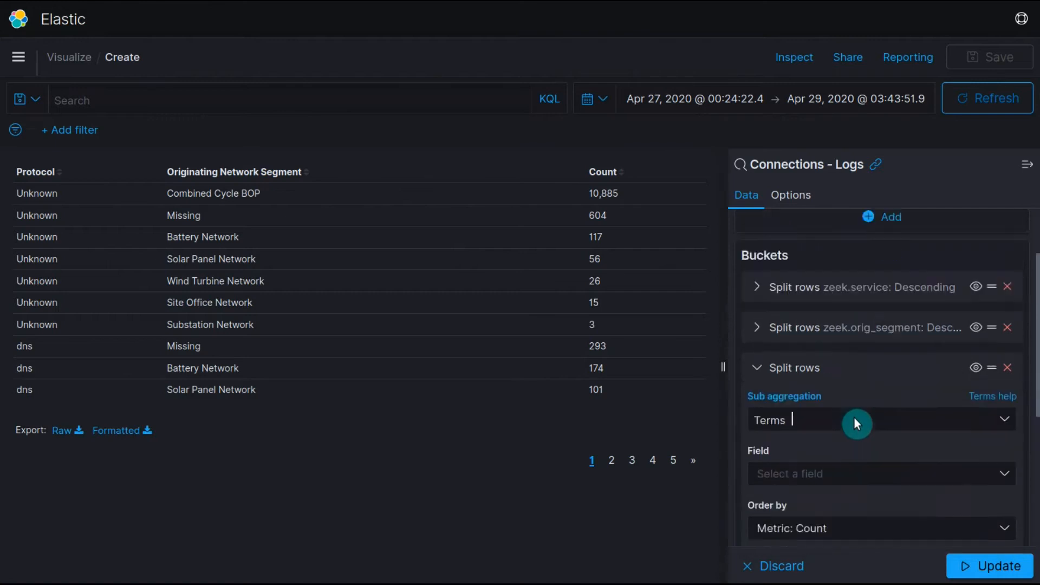
pyautogui.click(853, 359)
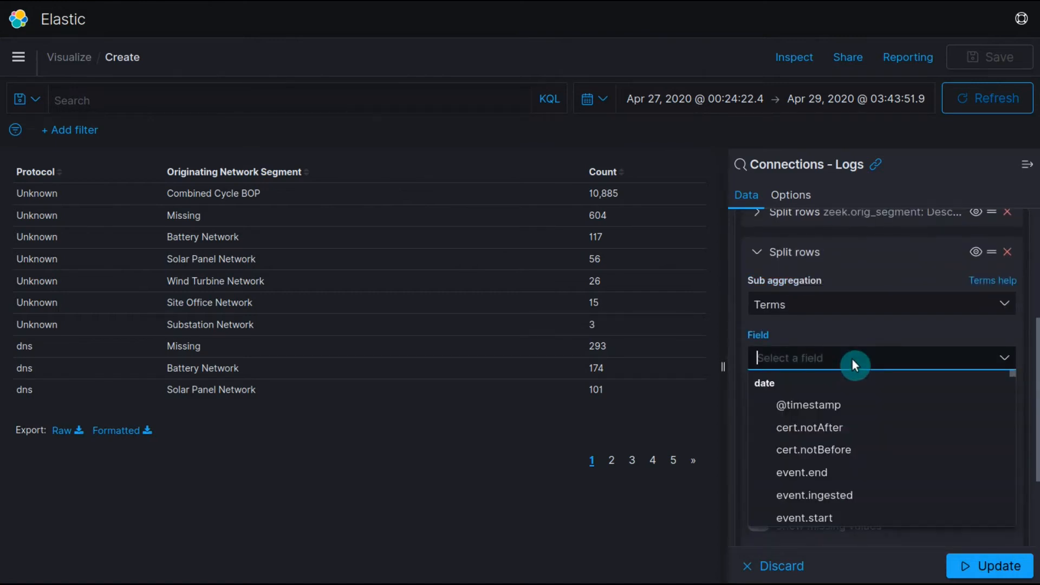
pyautogui.write('segmen')
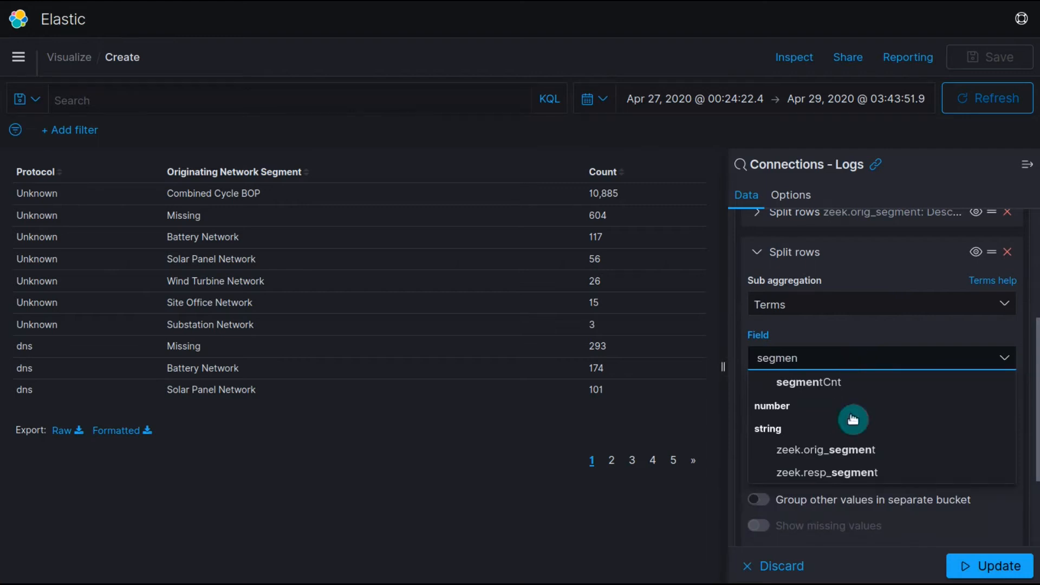
pyautogui.click(840, 474)
# - Set the zeek.resp_segment bucket's size to 10, group other values in a separate bucket, and show missing values
pyautogui.click(906, 466)
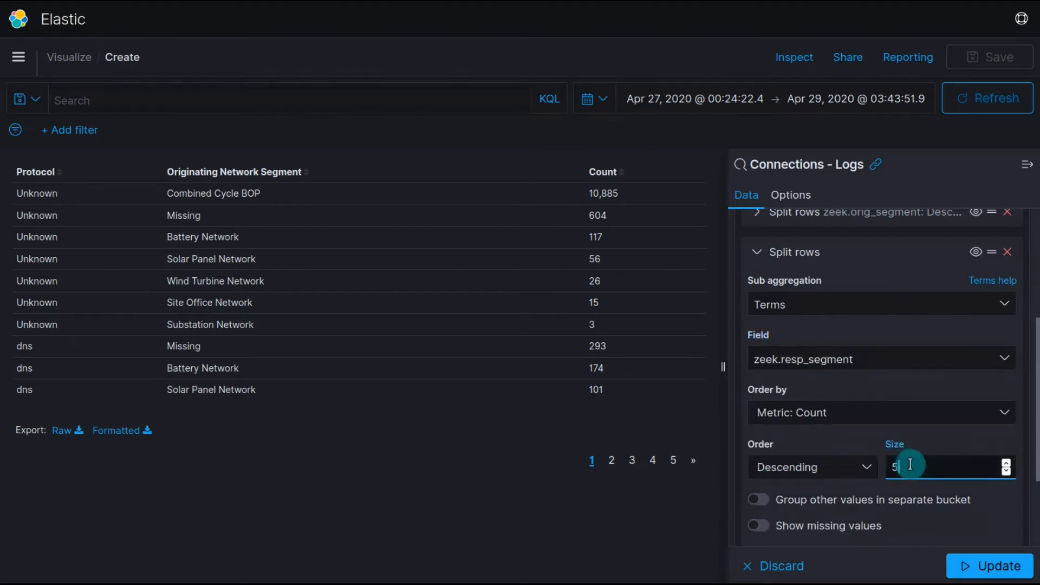
pyautogui.press('BackSpace')
pyautogui.write('10')
pyautogui.click(820, 507)
pyautogui.scroll(-3, 799, 420)
pyautogui.click(802, 413)
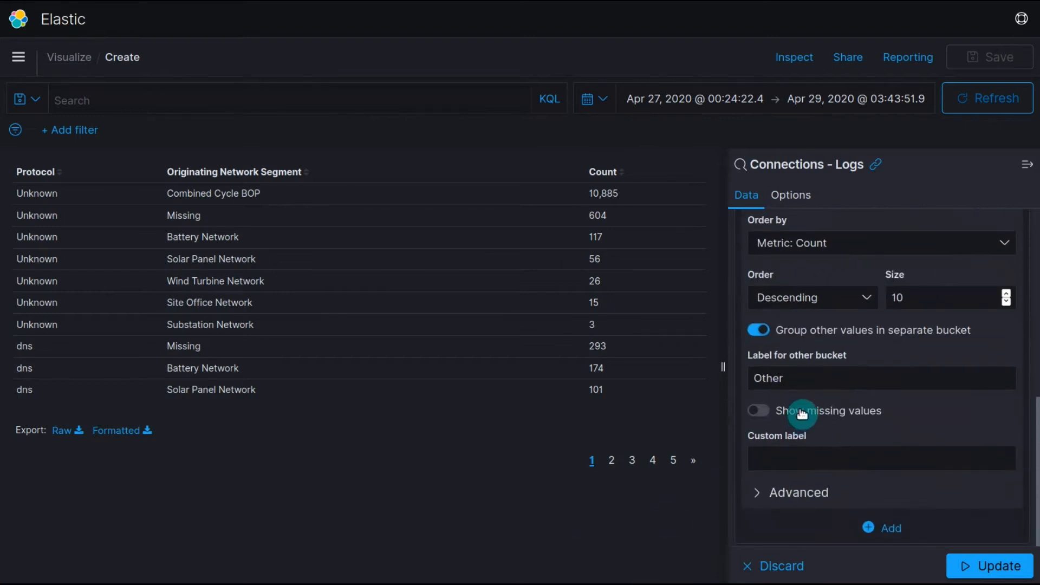
# - Give the zeek.resp_segment bucket the custom label Responding Network Segment and update the table
pyautogui.scroll(-2, 846, 390)
pyautogui.click(854, 453)
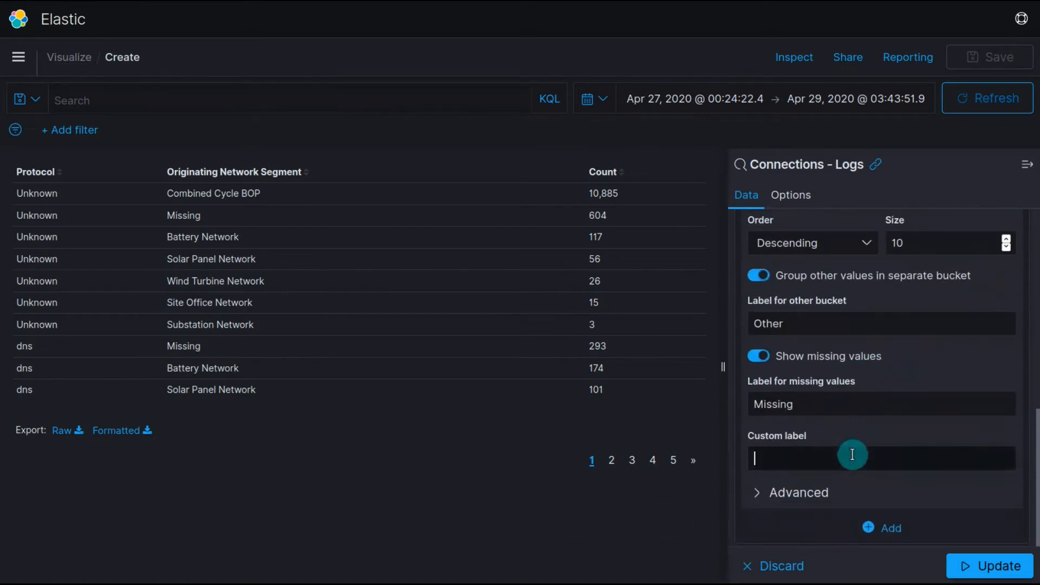
pyautogui.write('Respo')
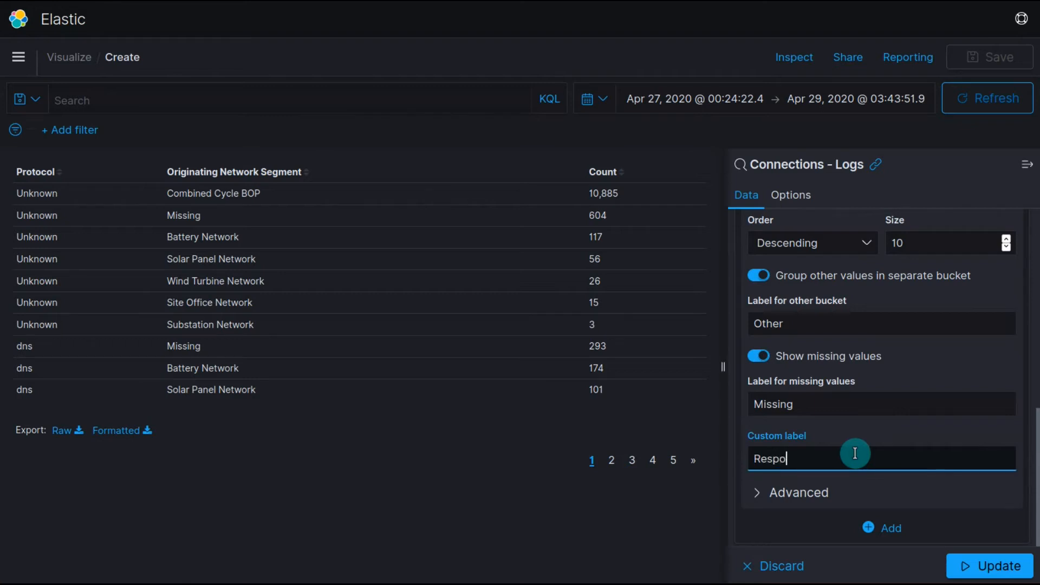
pyautogui.write('nding Network Segmeen')
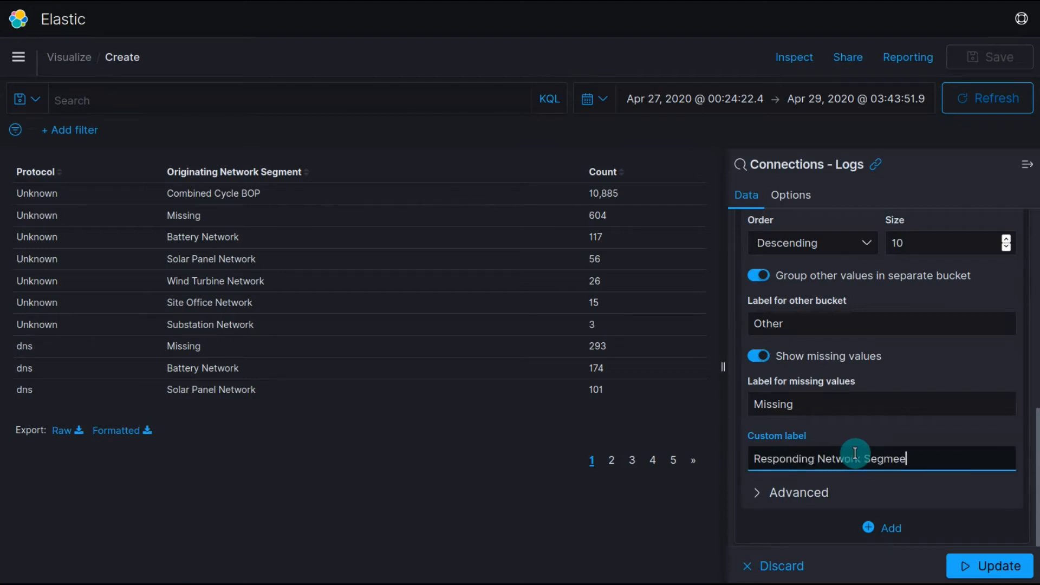
pyautogui.press('BackSpace')
pyautogui.press('BackSpace')
pyautogui.write('nt')
pyautogui.click(973, 575)
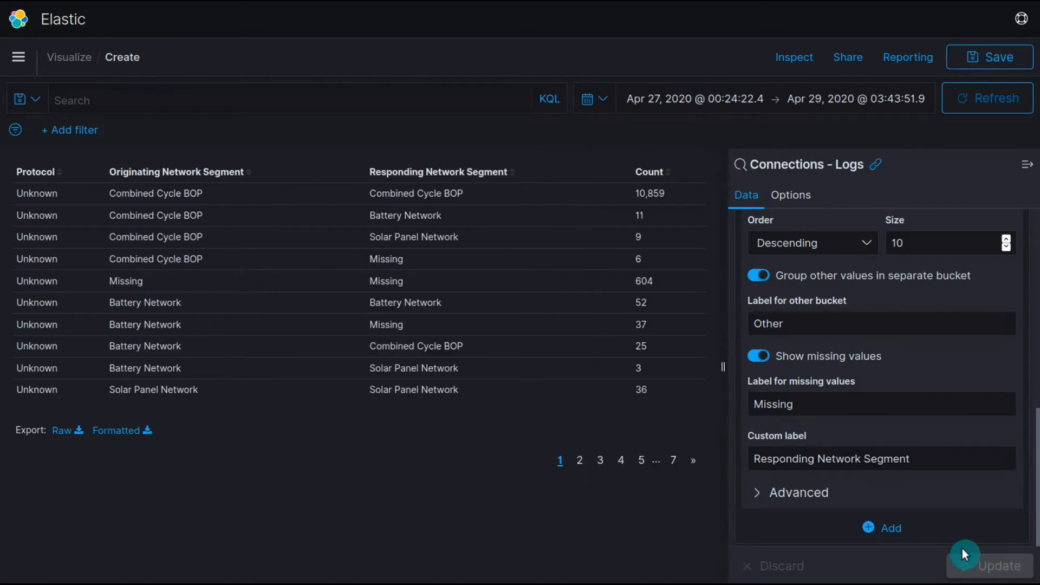
# - Collapse the zeek.resp_segment bucket and sort the table by Count in descending order
pyautogui.scroll(5, 759, 446)
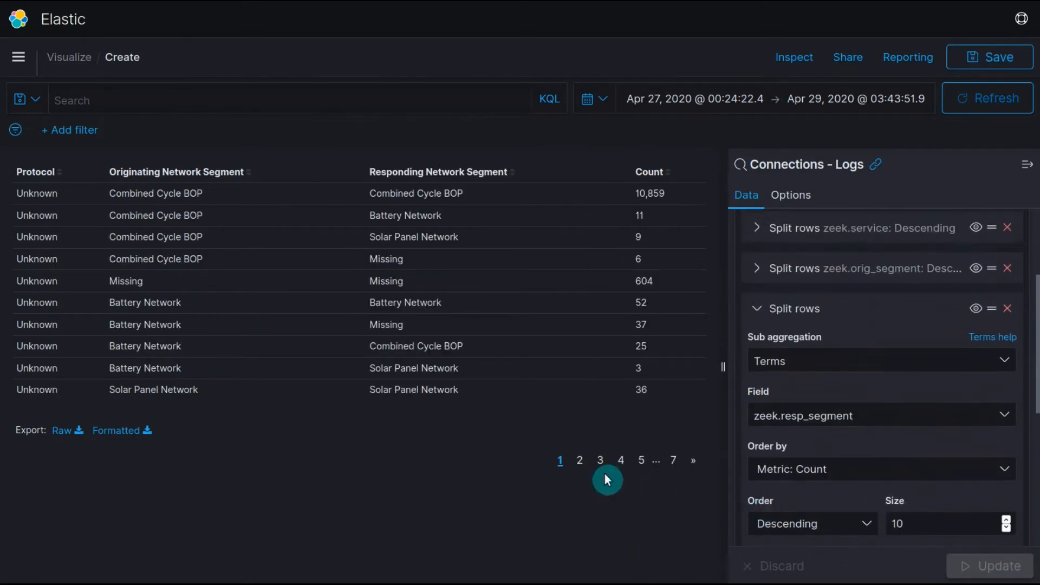
pyautogui.scroll(3, 922, 347)
pyautogui.click(758, 444)
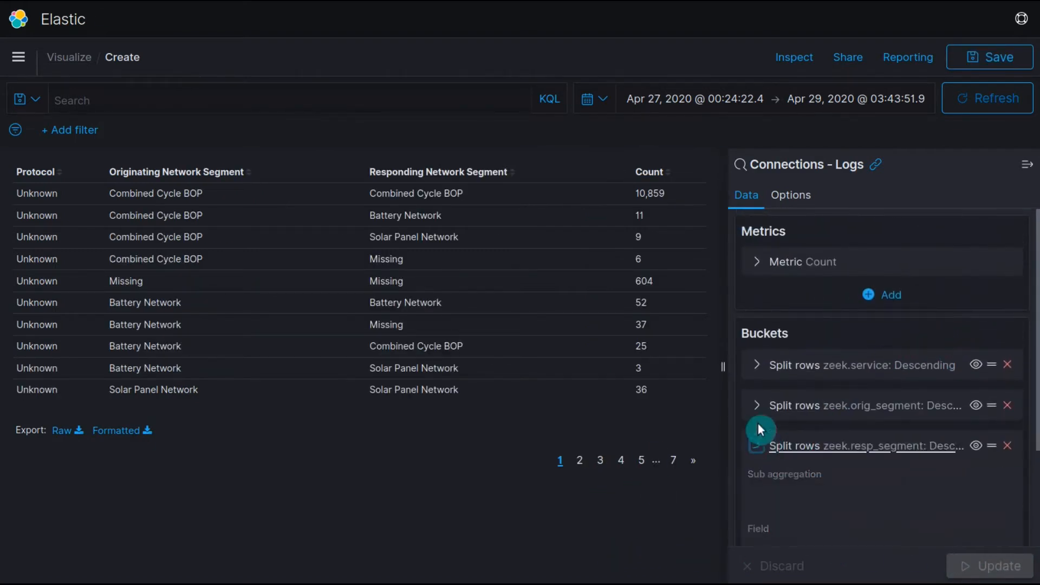
pyautogui.click(668, 175)
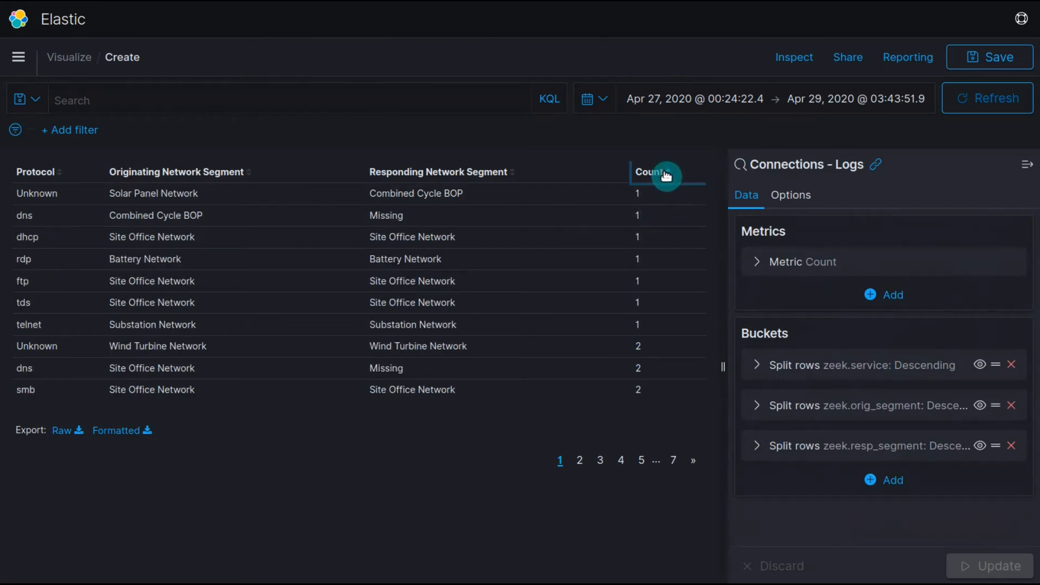
pyautogui.click(668, 175)
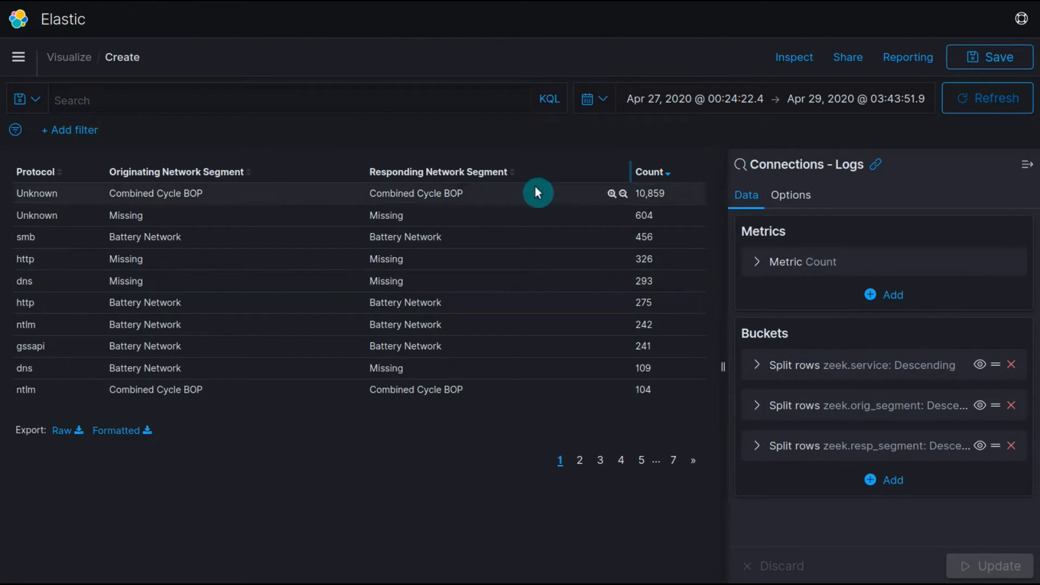
pyautogui.click(465, 104)
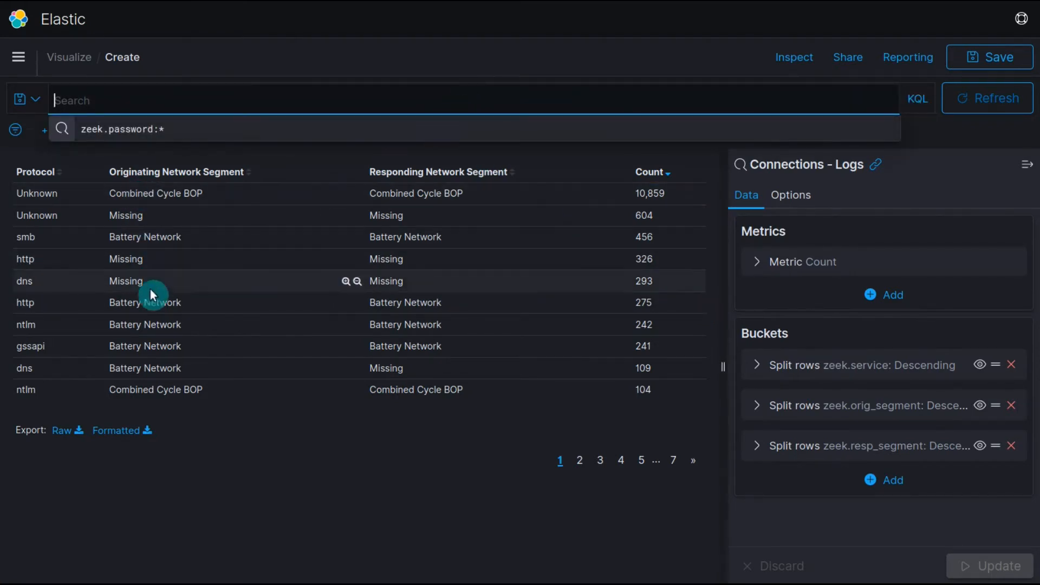
pyautogui.moveTo(110, 303); pyautogui.dragTo(214, 306)
pyautogui.moveTo(371, 297); pyautogui.dragTo(445, 303)
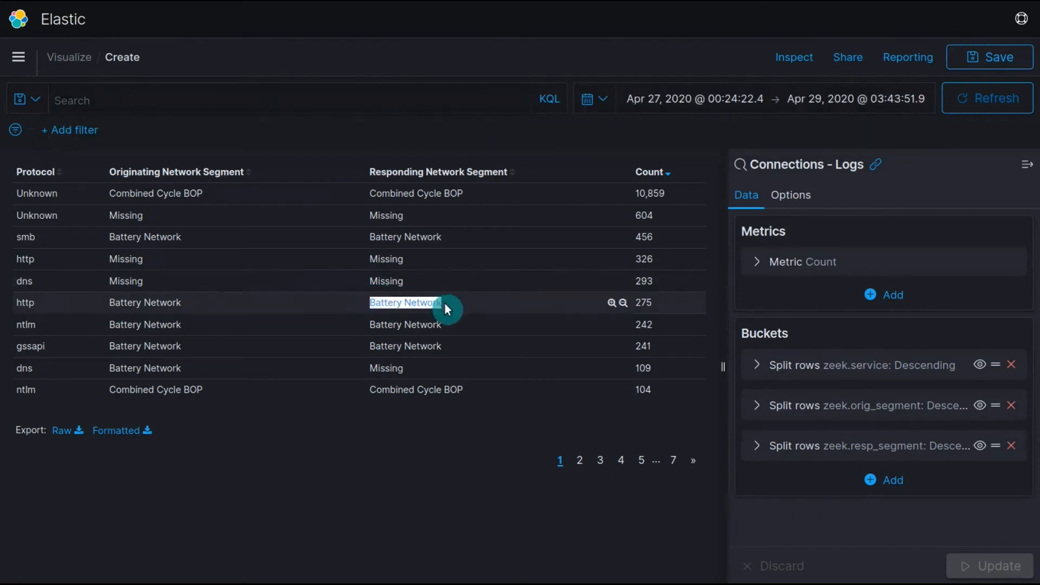
pyautogui.click(444, 303)
# - Filter the connections table with the query tags:cross_segment
pyautogui.click(190, 95)
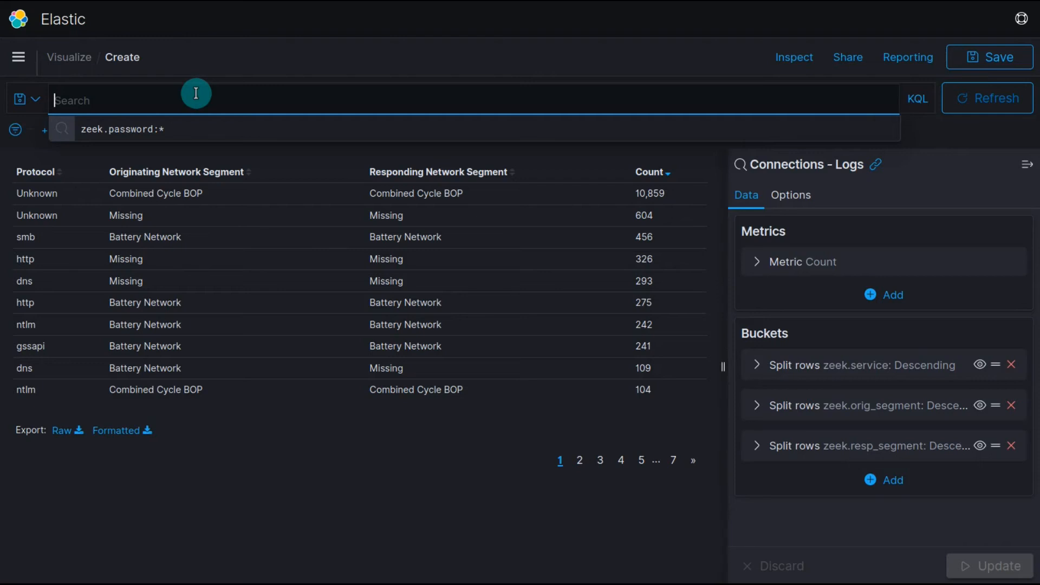
pyautogui.write('tags:cross_segment')
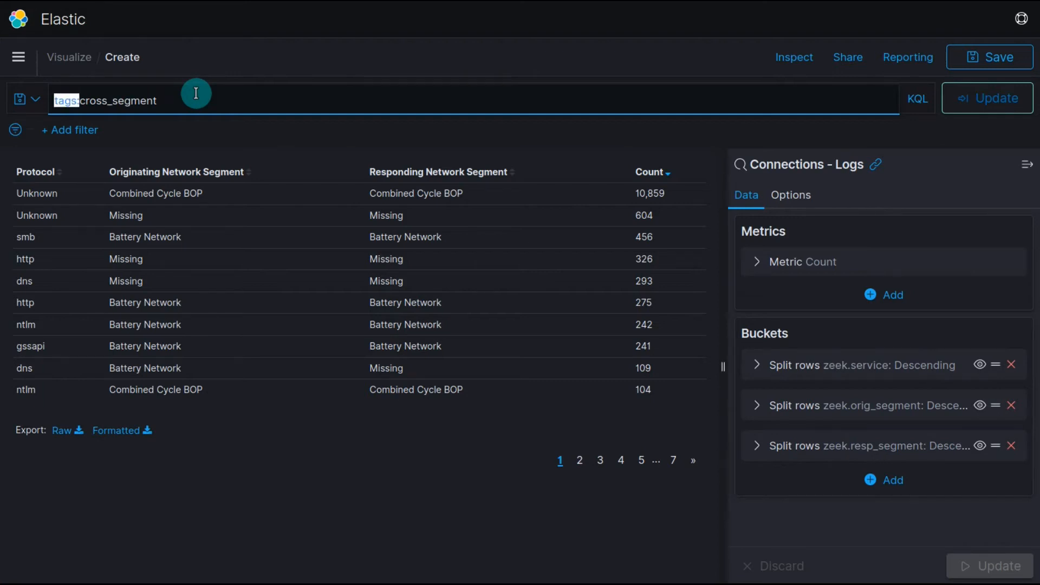
pyautogui.click(196, 93)
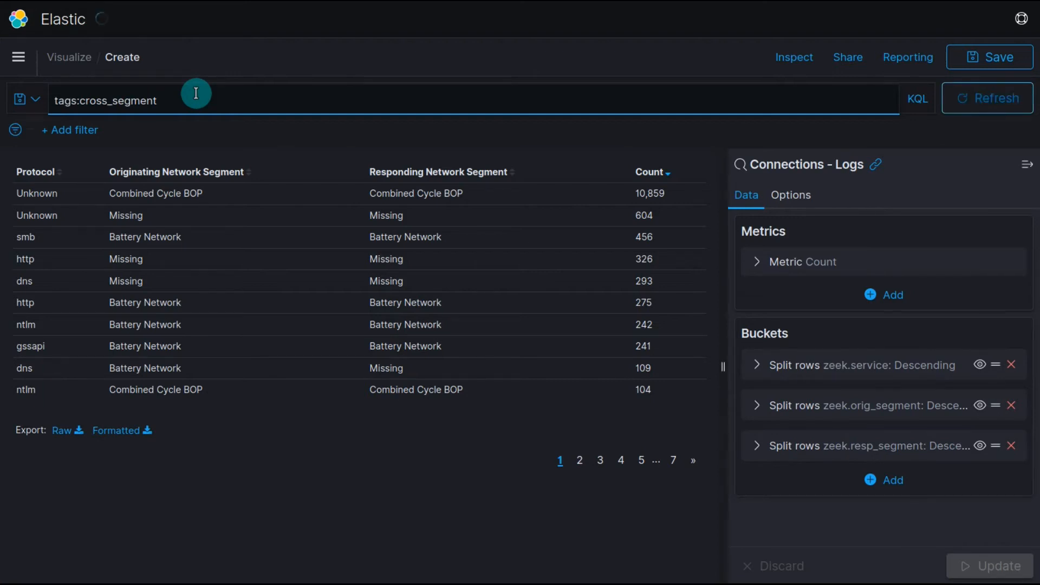
pyautogui.click(410, 386)
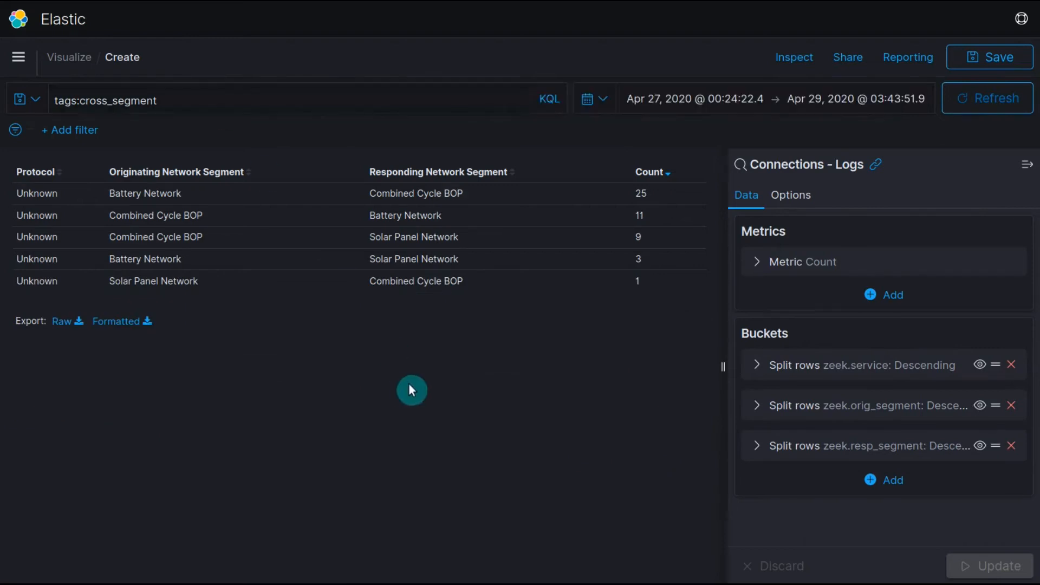
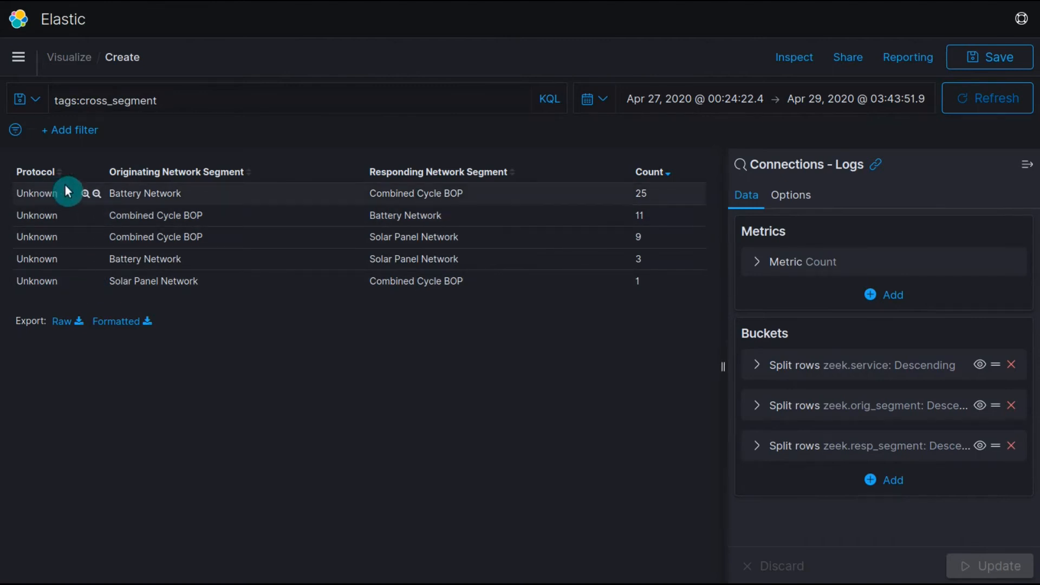
# - Add a fourth split-rows bucket that uses the Terms aggregation
pyautogui.click(891, 478)
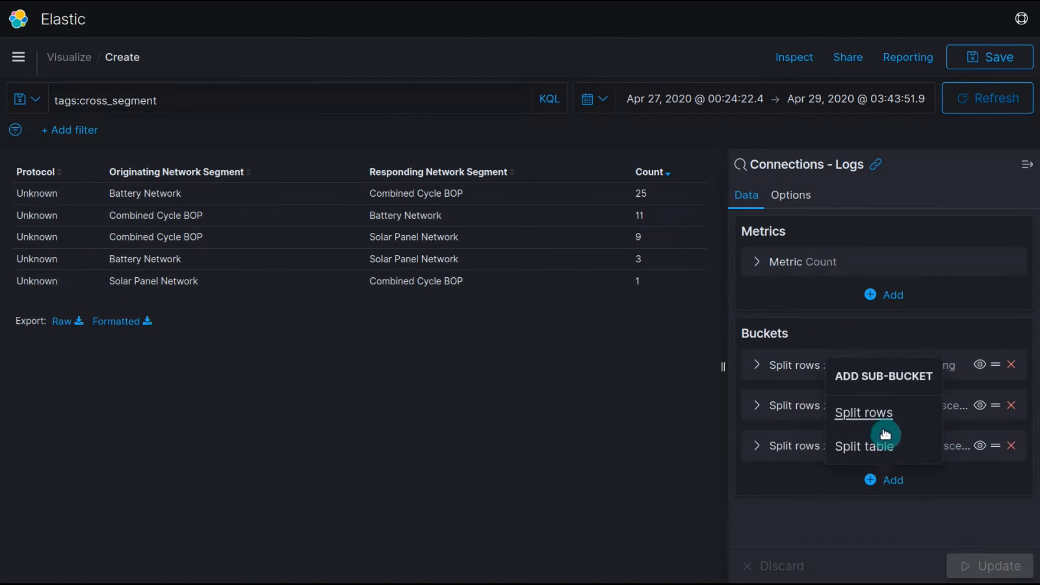
pyautogui.click(882, 410)
pyautogui.click(848, 496)
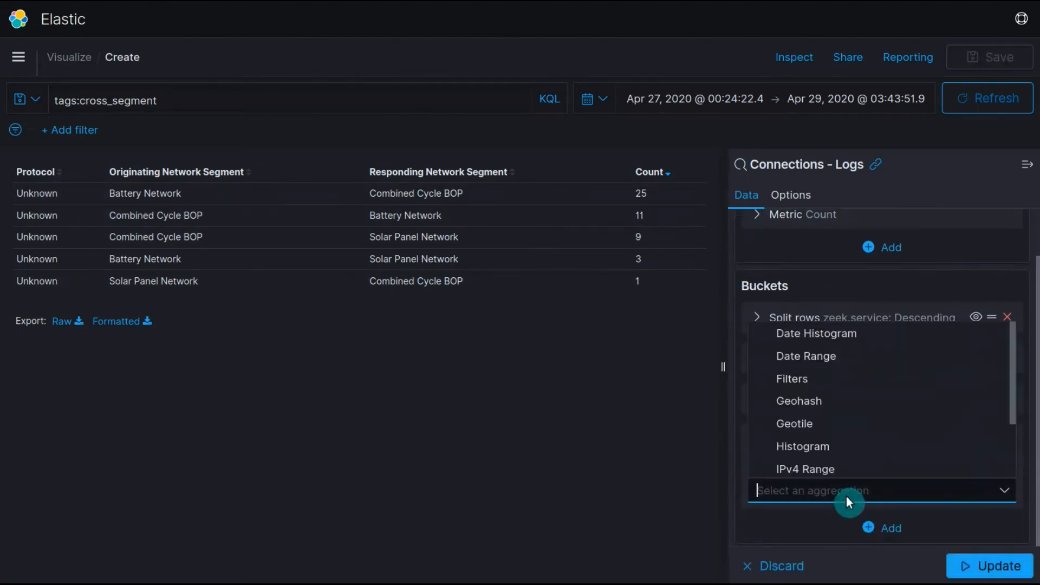
pyautogui.scroll(-2, 868, 420)
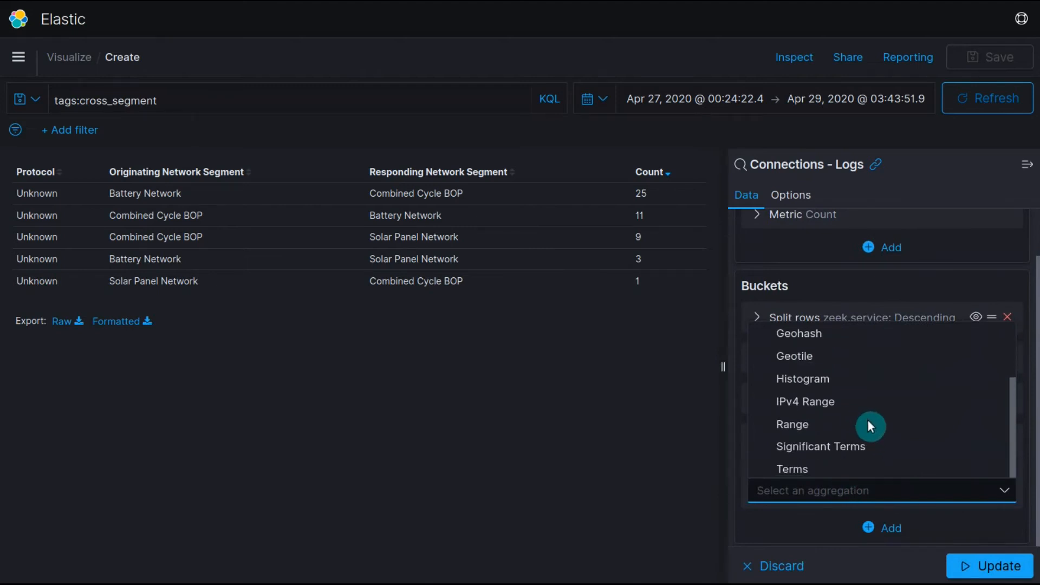
pyautogui.click(817, 468)
# - Set the fourth bucket's field to zeek.proto
pyautogui.click(811, 402)
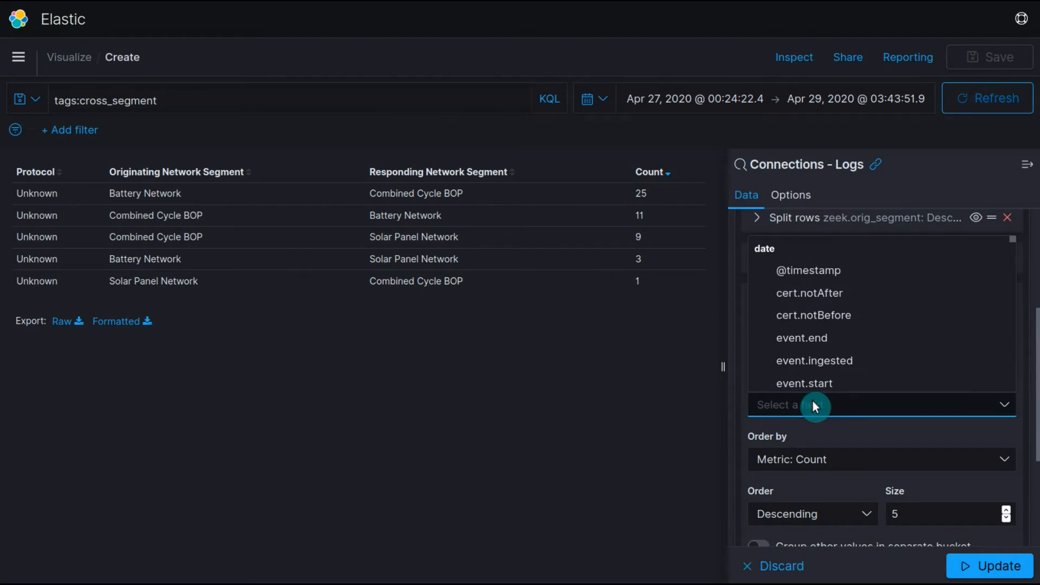
pyautogui.write('proto')
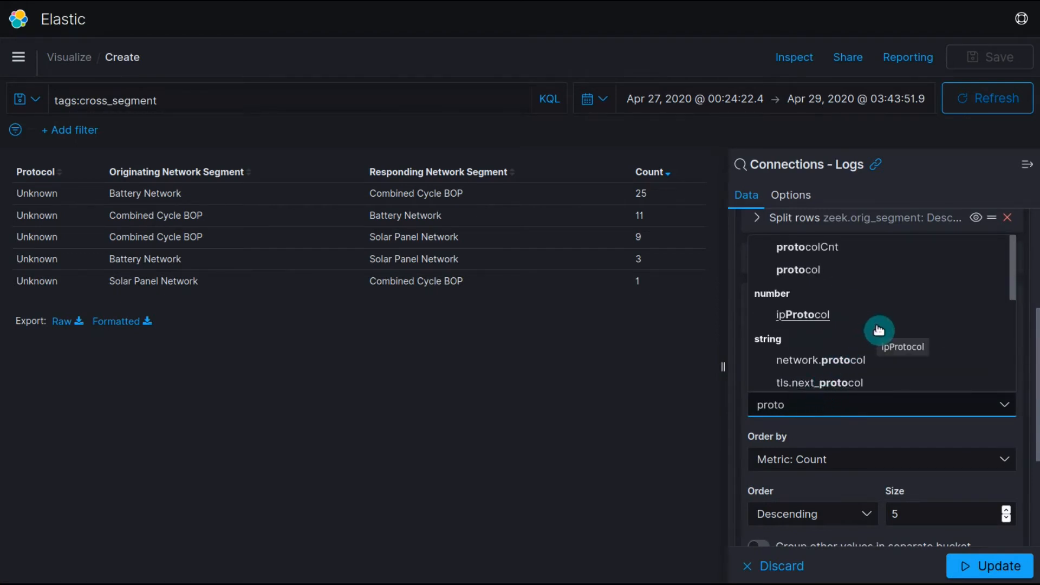
pyautogui.scroll(-4, 871, 352)
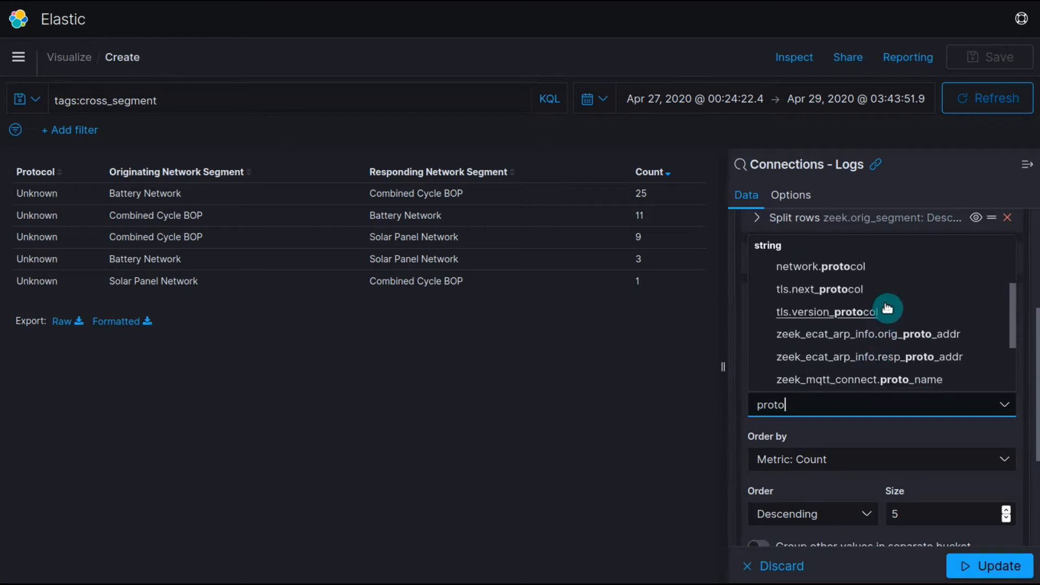
pyautogui.click(844, 383)
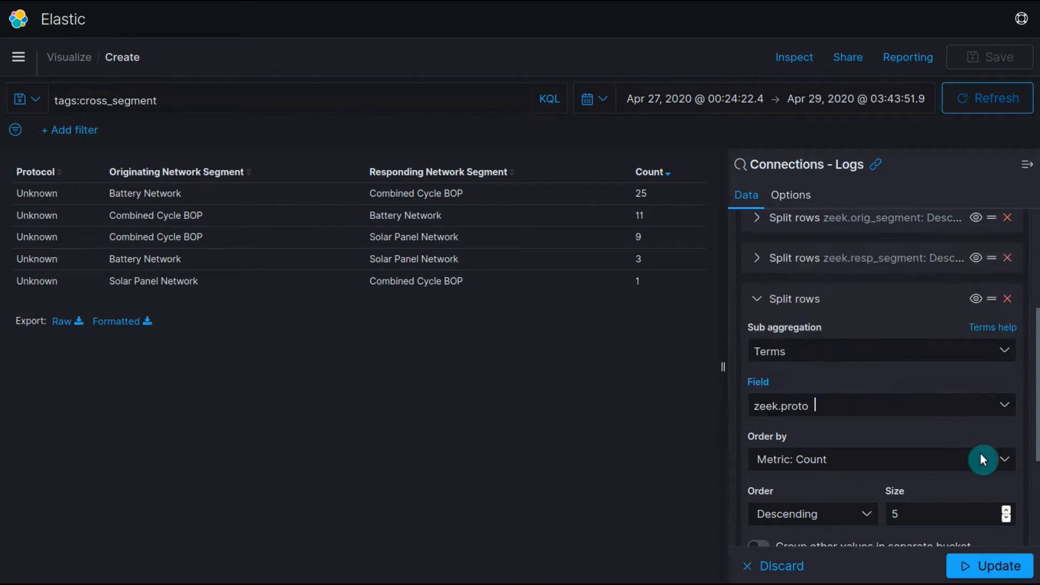
# - Group other values in a separate bucket and show missing values for the zeek.proto bucket, updating the table
pyautogui.scroll(-3, 957, 496)
pyautogui.click(910, 458)
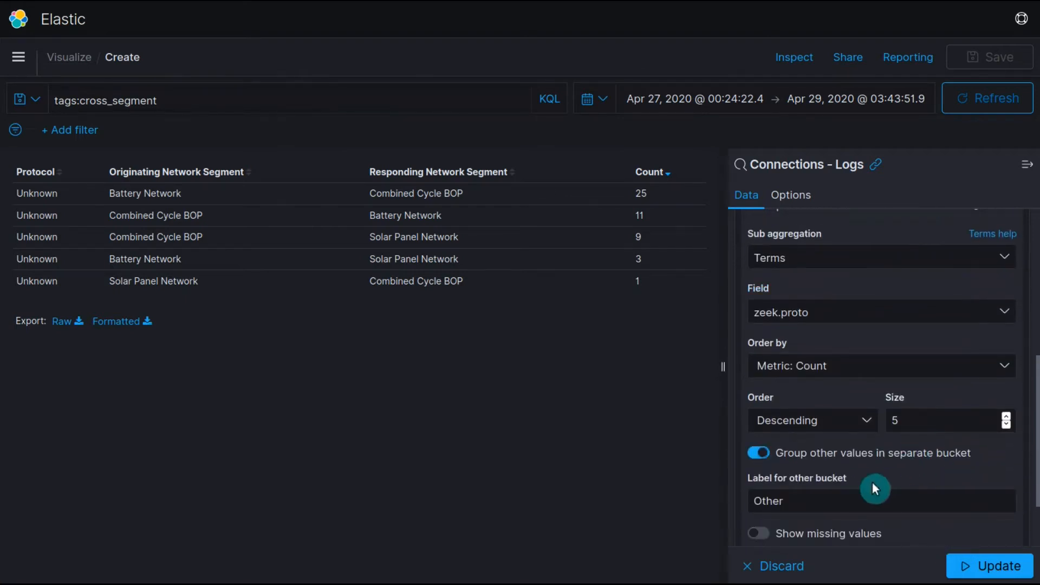
pyautogui.click(841, 532)
pyautogui.click(975, 564)
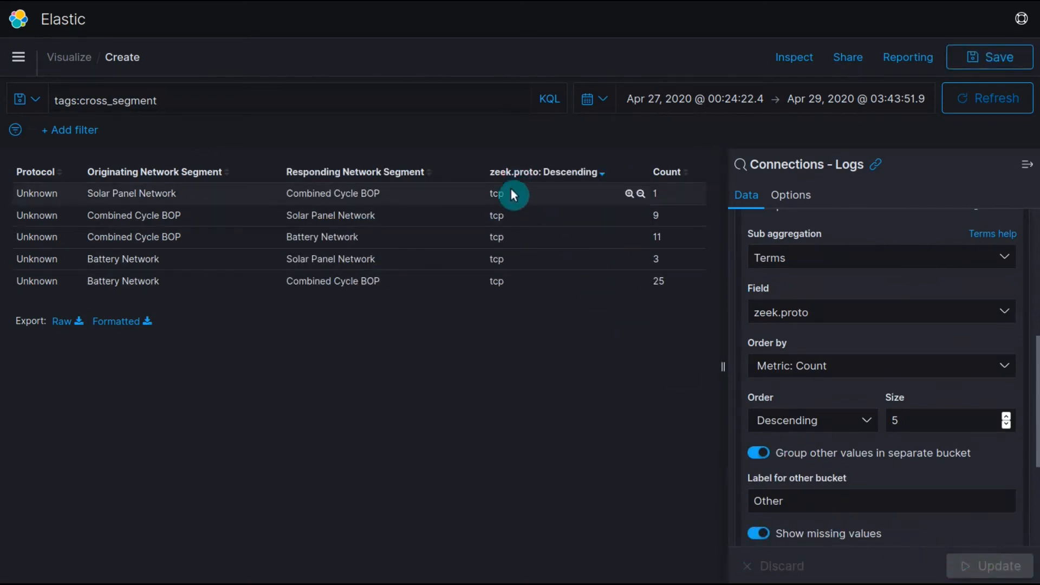
# - Collapse the zeek.proto bucket, move it above the zeek.service bucket as the first split, and update the table
pyautogui.scroll(-5, 928, 373)
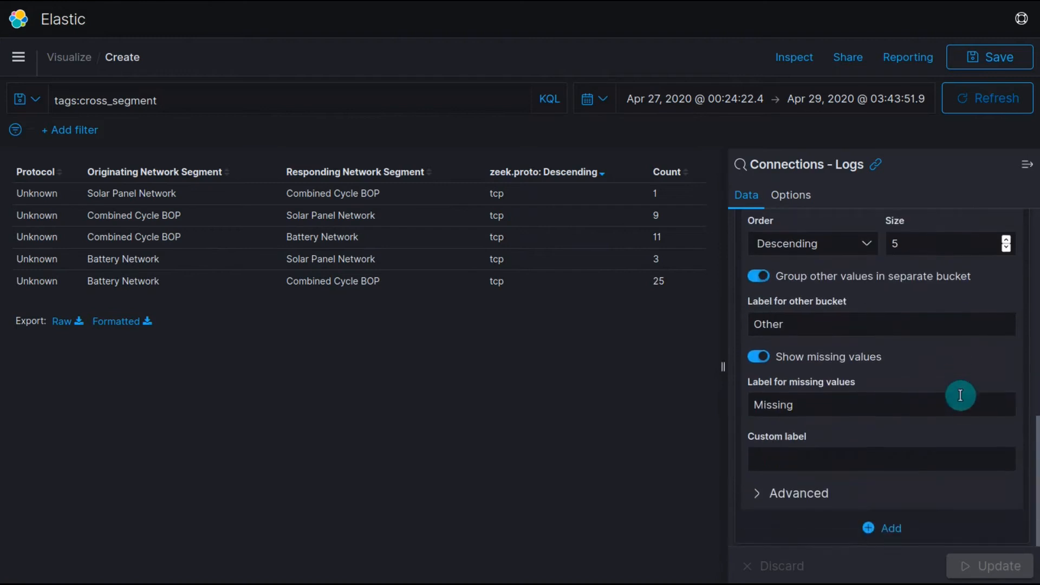
pyautogui.scroll(6, 871, 355)
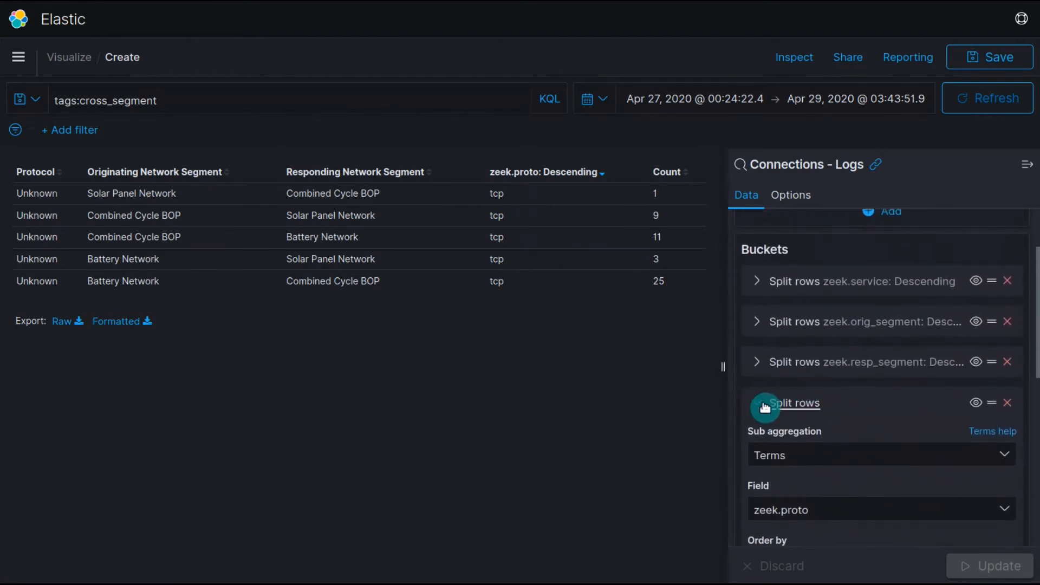
pyautogui.click(766, 401)
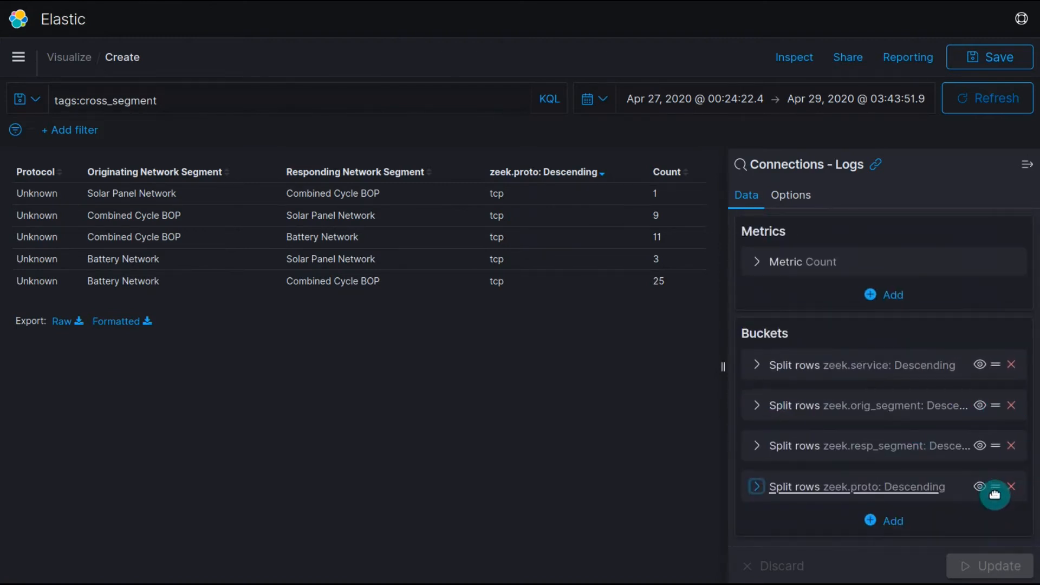
pyautogui.moveTo(995, 497); pyautogui.dragTo(982, 353)
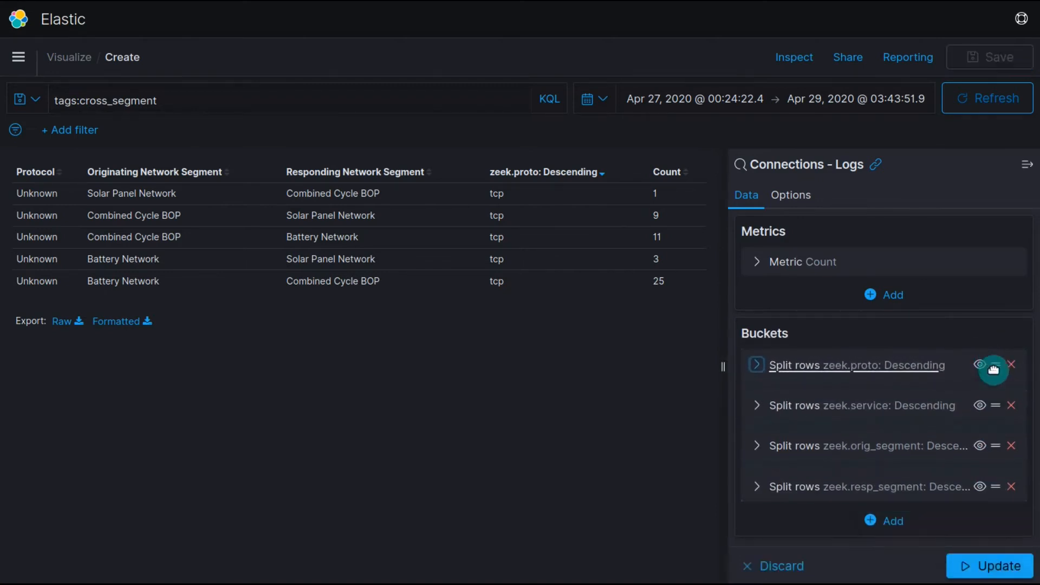
pyautogui.click(997, 566)
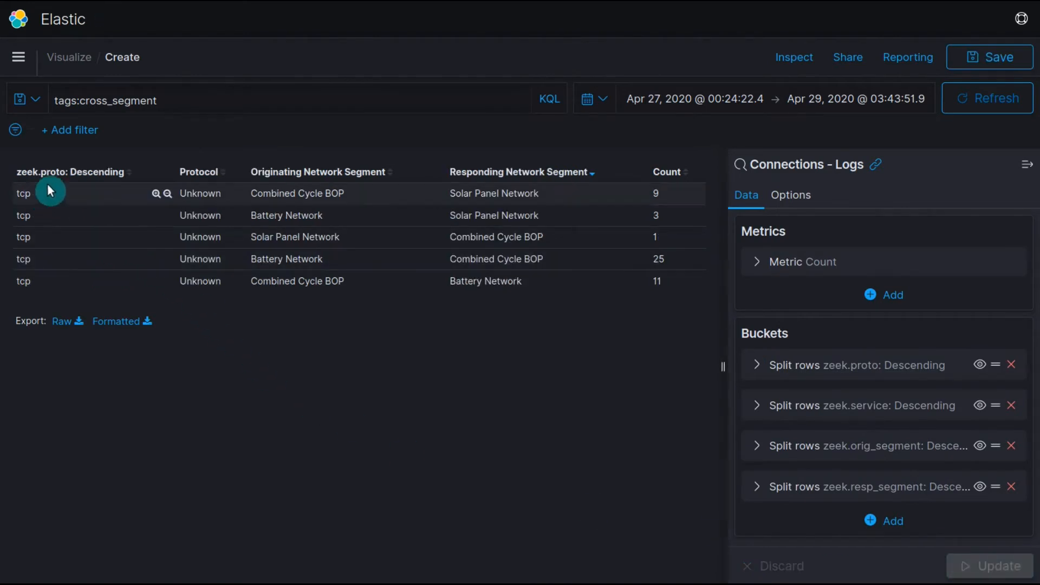
# - Give the zeek.proto bucket the custom label Transport, update the table, and collapse the bucket
pyautogui.click(757, 365)
pyautogui.scroll(-3, 848, 412)
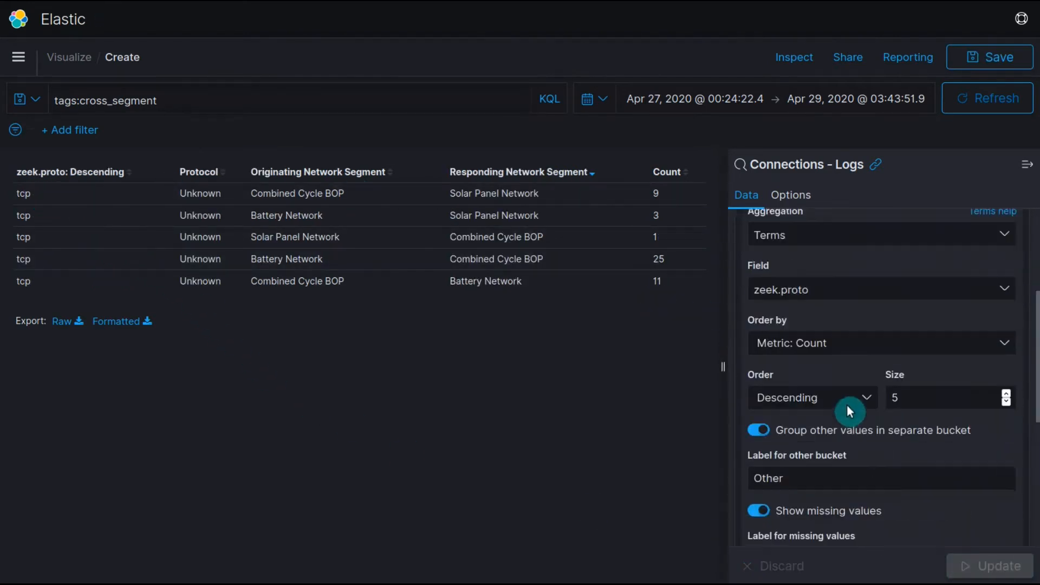
pyautogui.scroll(-1, 848, 411)
pyautogui.scroll(-2, 829, 509)
pyautogui.click(831, 464)
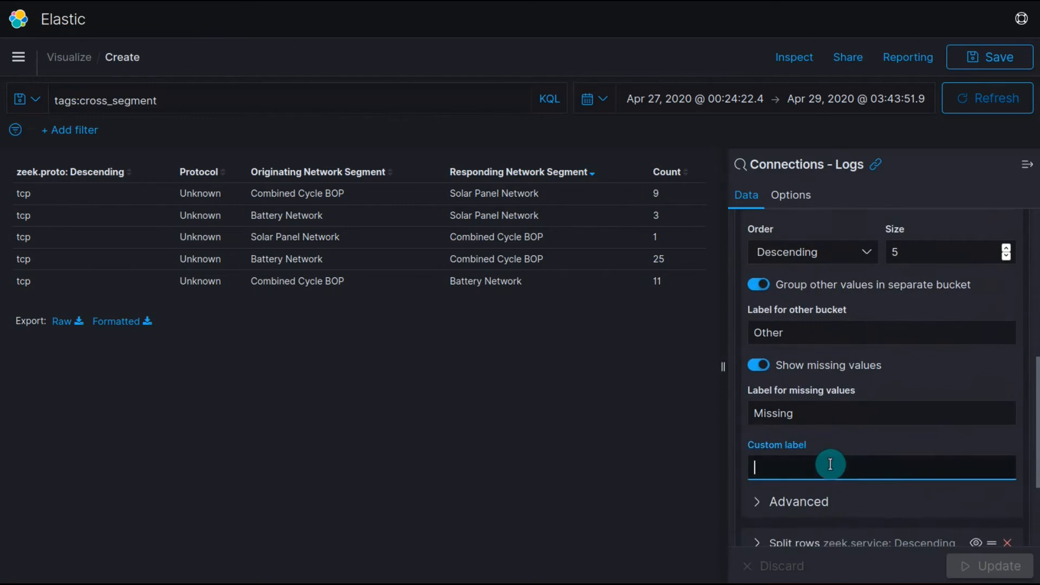
pyautogui.write('Trans')
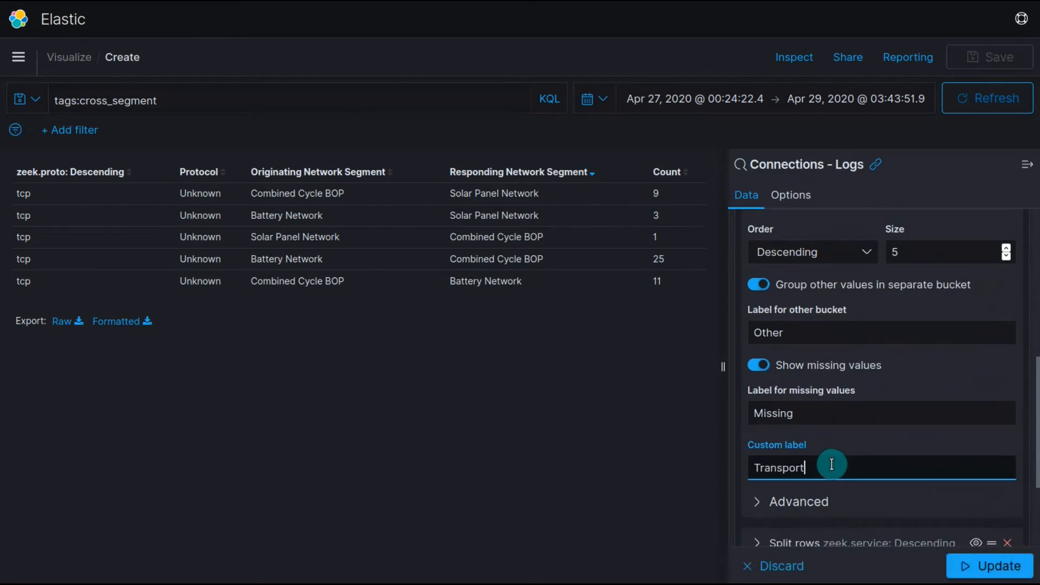
pyautogui.write('port')
pyautogui.click(954, 566)
pyautogui.scroll(3, 873, 377)
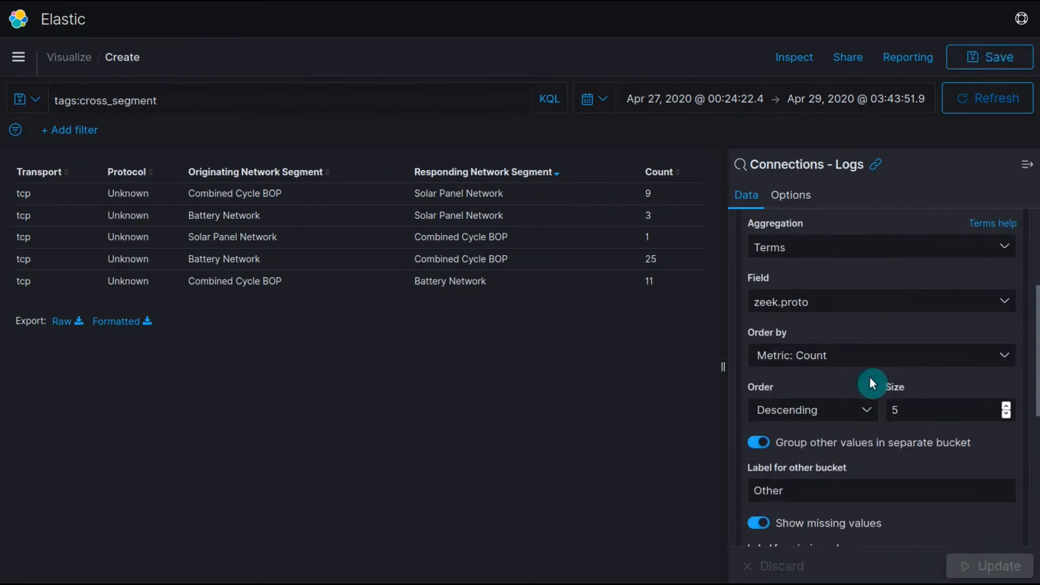
pyautogui.click(755, 227)
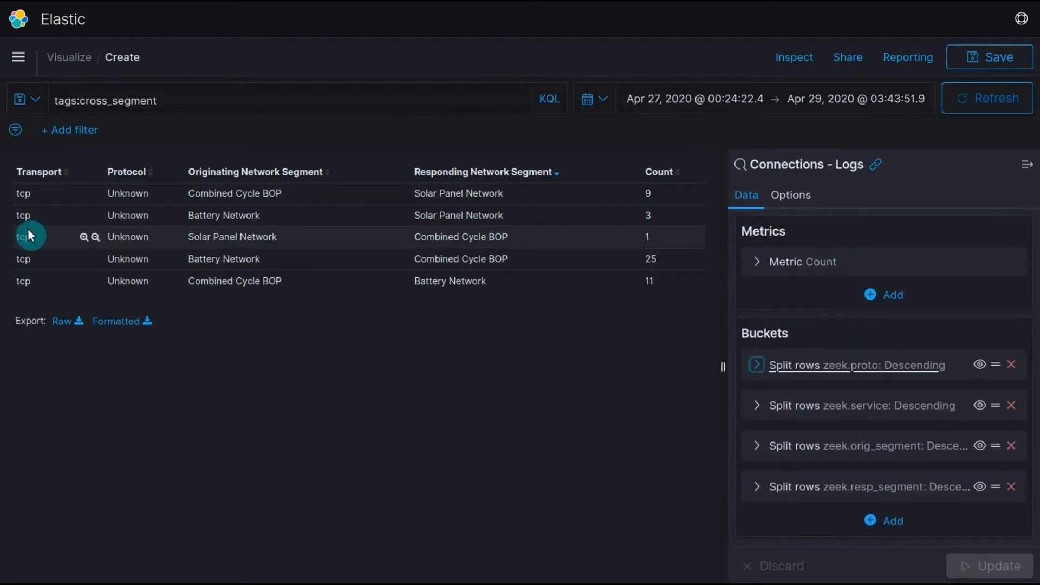
# - Add a split-rows sub-bucket that uses the Terms aggregation and open its field selection
pyautogui.click(874, 518)
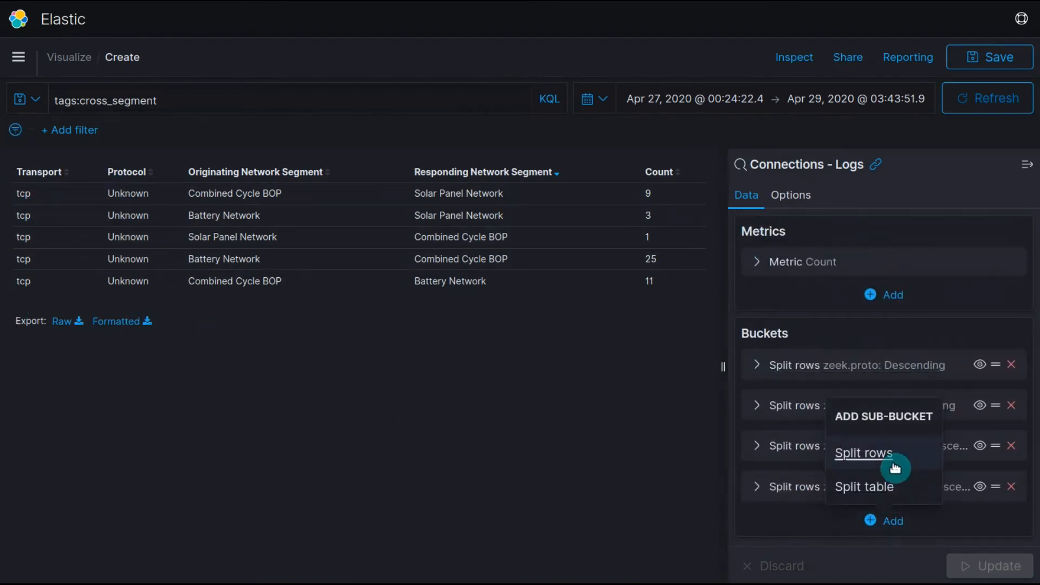
pyautogui.click(894, 466)
pyautogui.click(913, 494)
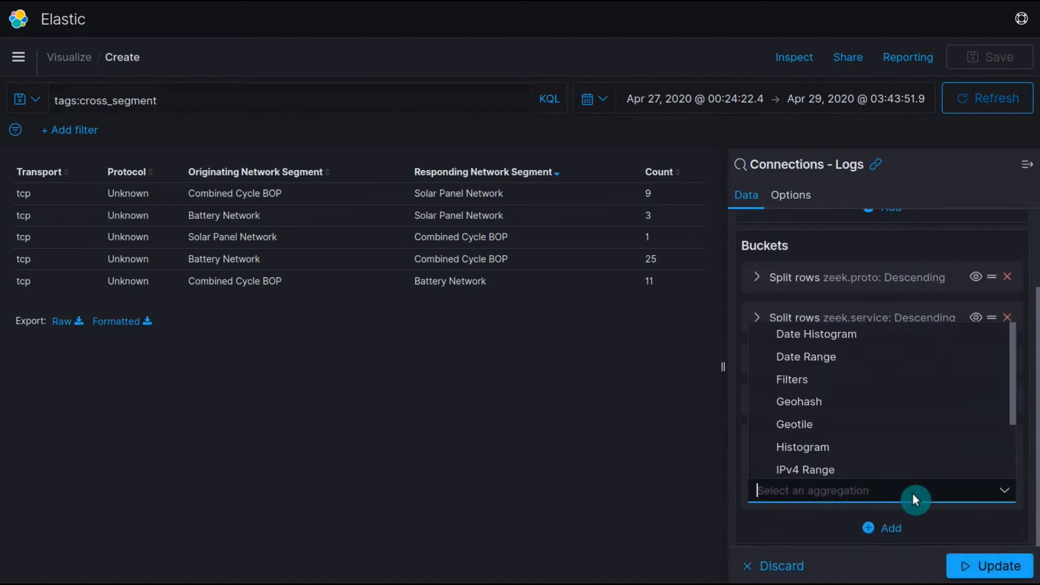
pyautogui.scroll(-3, 846, 470)
pyautogui.click(775, 471)
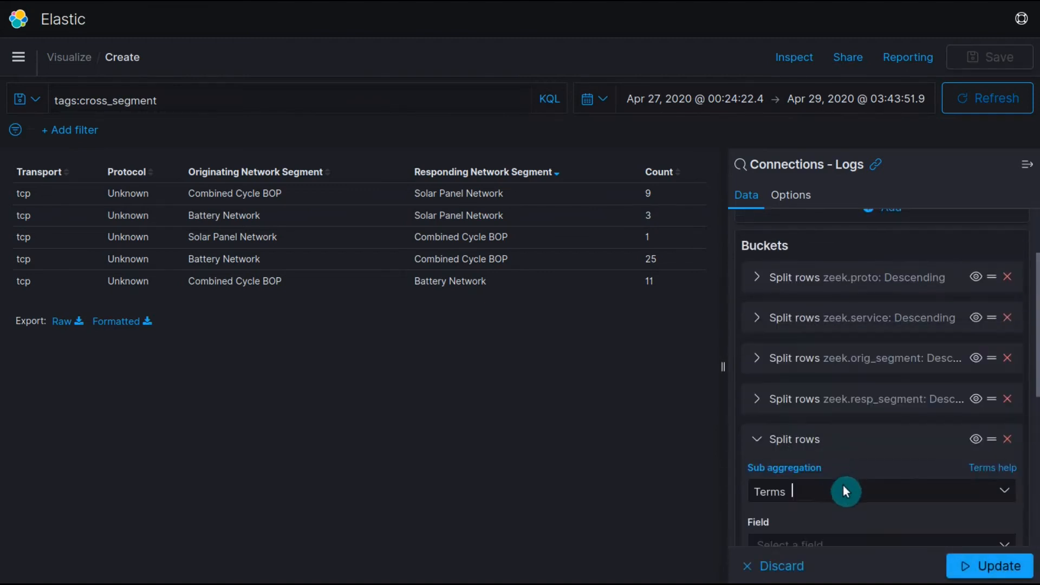
pyautogui.scroll(-3, 843, 496)
pyautogui.click(858, 402)
pyautogui.write('dest')
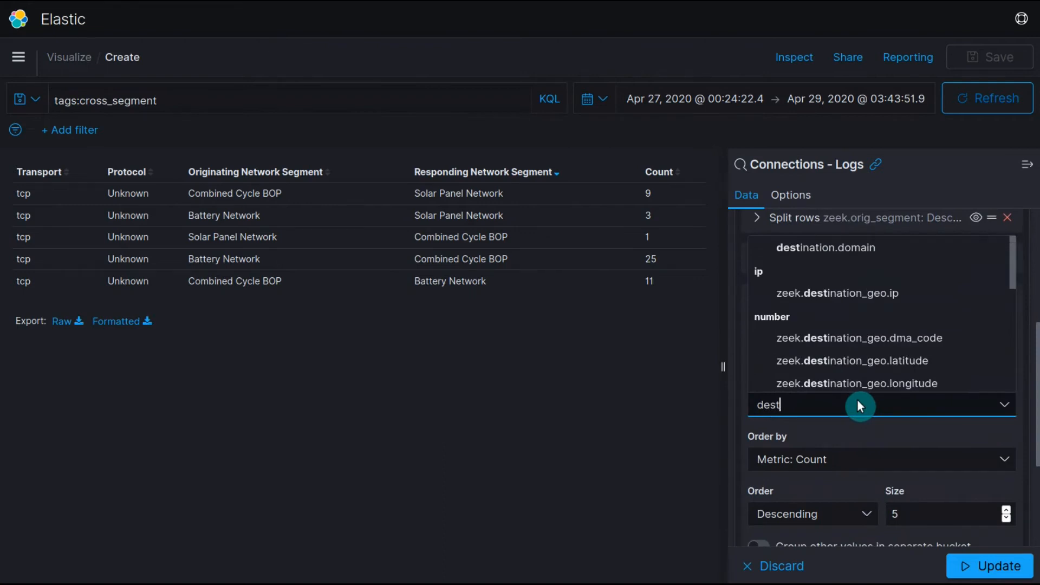
pyautogui.scroll(-5, 871, 374)
pyautogui.hotkey('ctrl', 'a')
pyautogui.write('r')
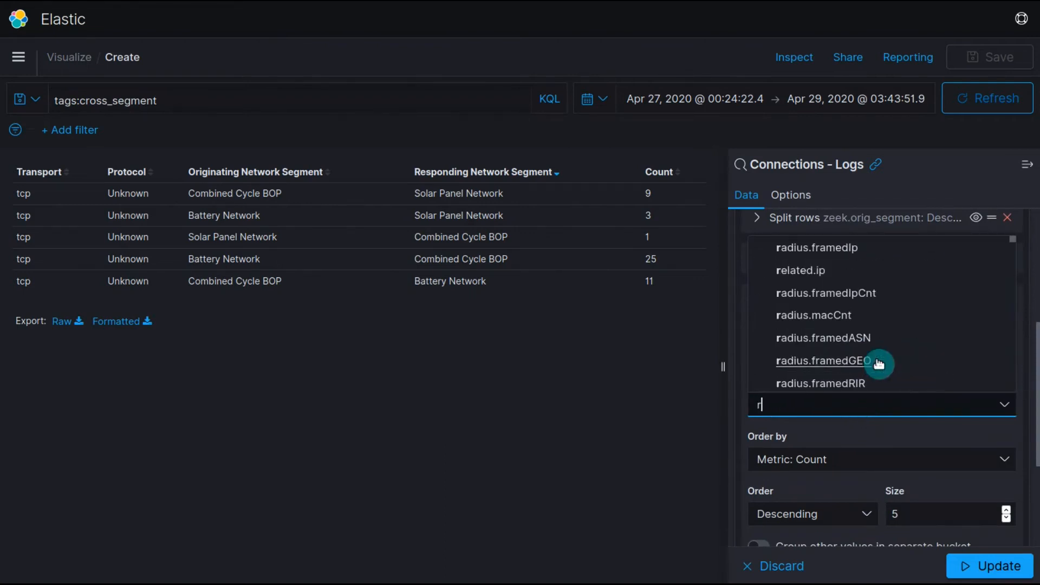
pyautogui.write('ep')
pyautogui.press('BackSpace')
pyautogui.write('rp_')
pyautogui.press('BackSpace')
pyautogui.press('BackSpace')
pyautogui.press('BackSpace')
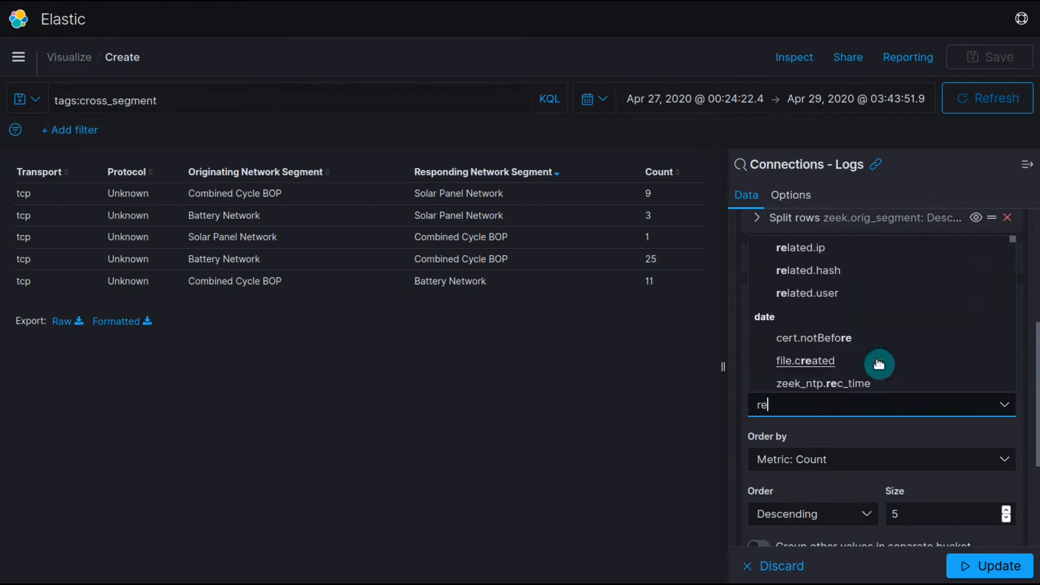
pyautogui.press('BackSpace')
pyautogui.press('BackSpace')
pyautogui.write('dest_')
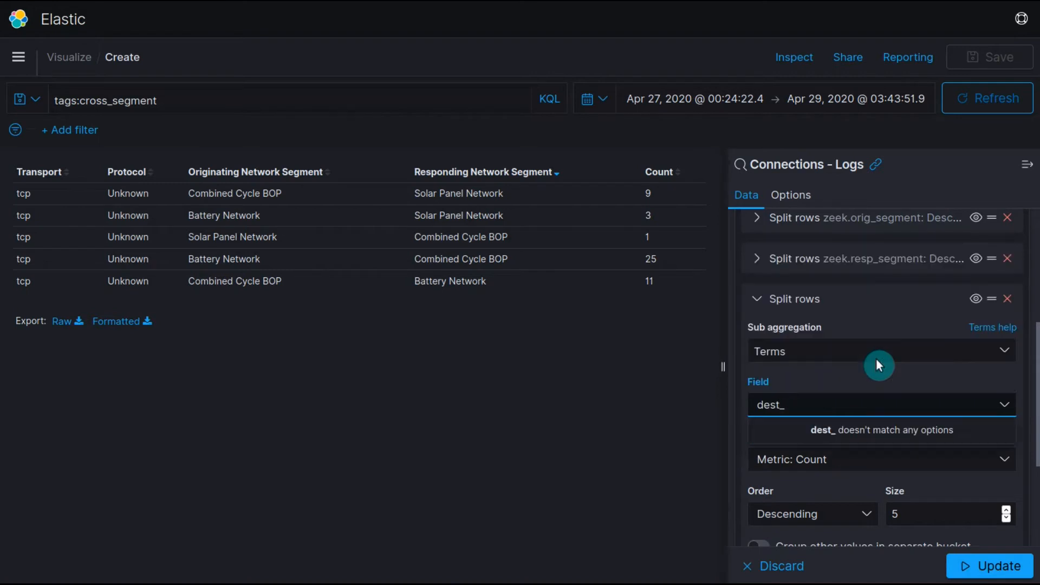
pyautogui.press('BackSpace')
pyautogui.press('BackSpace')
pyautogui.press('BackSpace')
pyautogui.press('BackSpace')
pyautogui.press('BackSpace')
# - Set the new Terms bucket's field to zeek.resp_p
pyautogui.write('resp_')
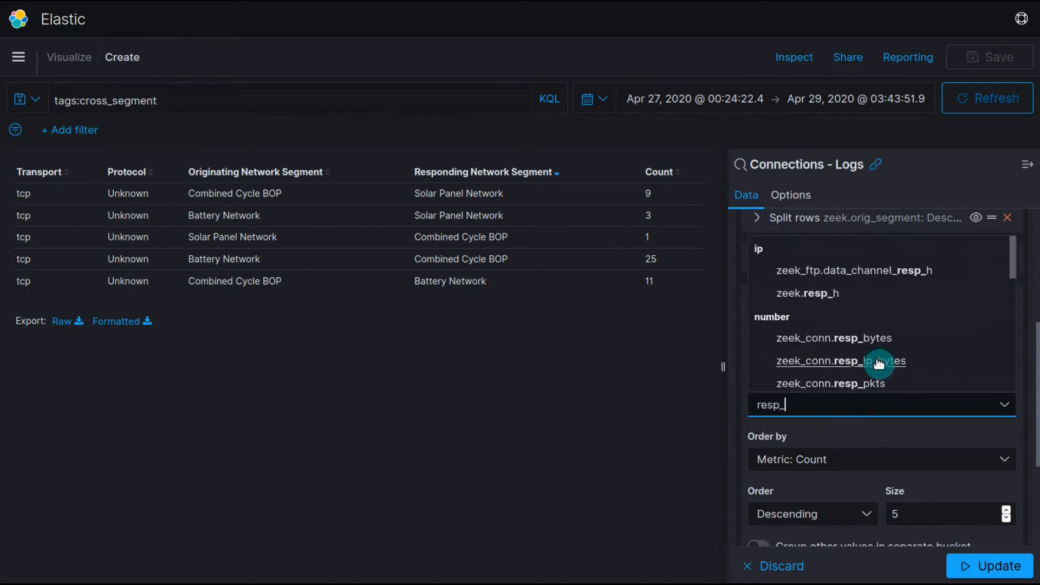
pyautogui.write('p')
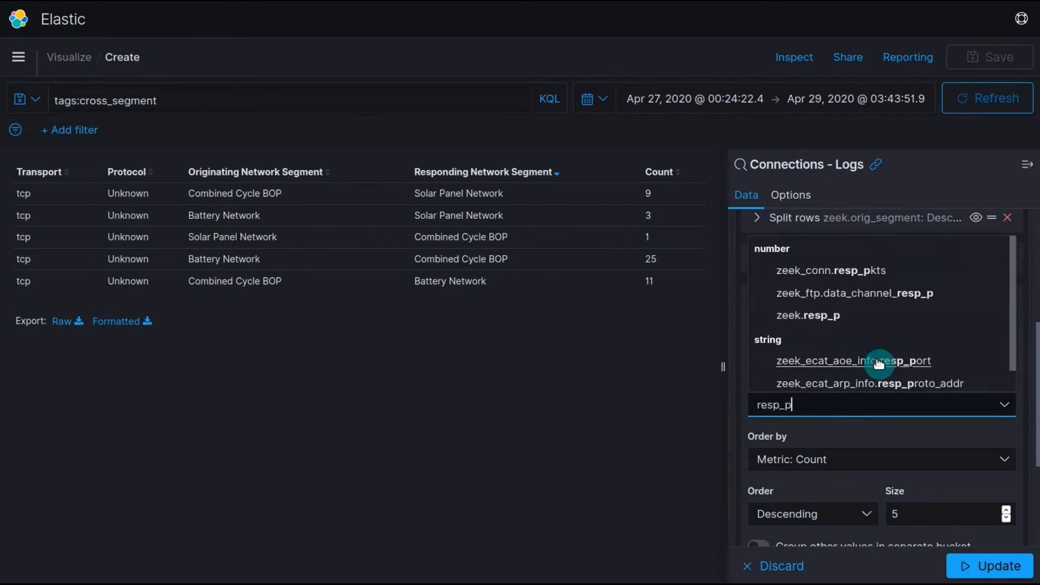
pyautogui.click(848, 317)
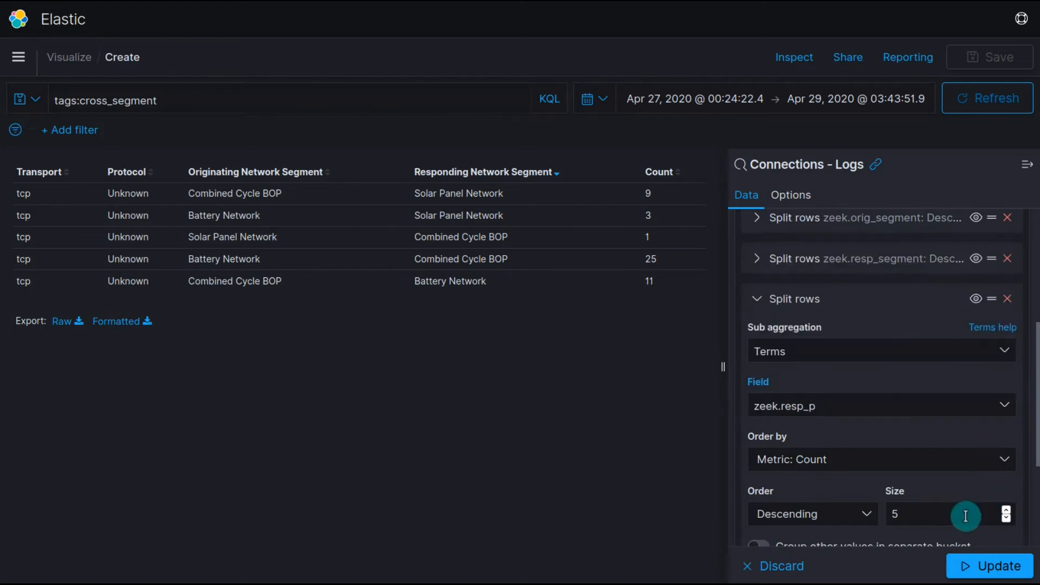
# - Group other values in a separate bucket for the zeek.resp_p split and update the table
pyautogui.scroll(-3, 966, 516)
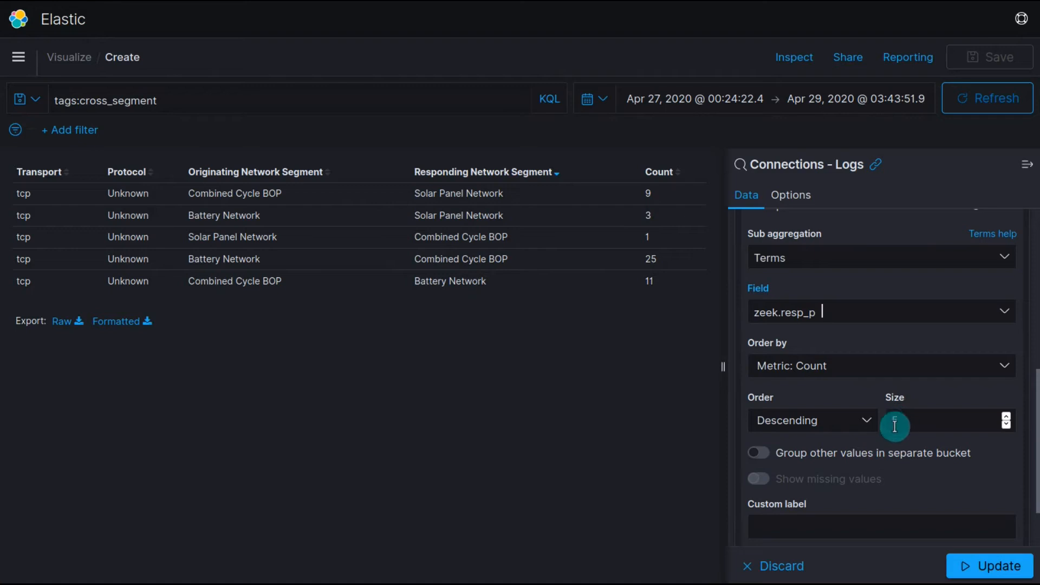
pyautogui.click(866, 455)
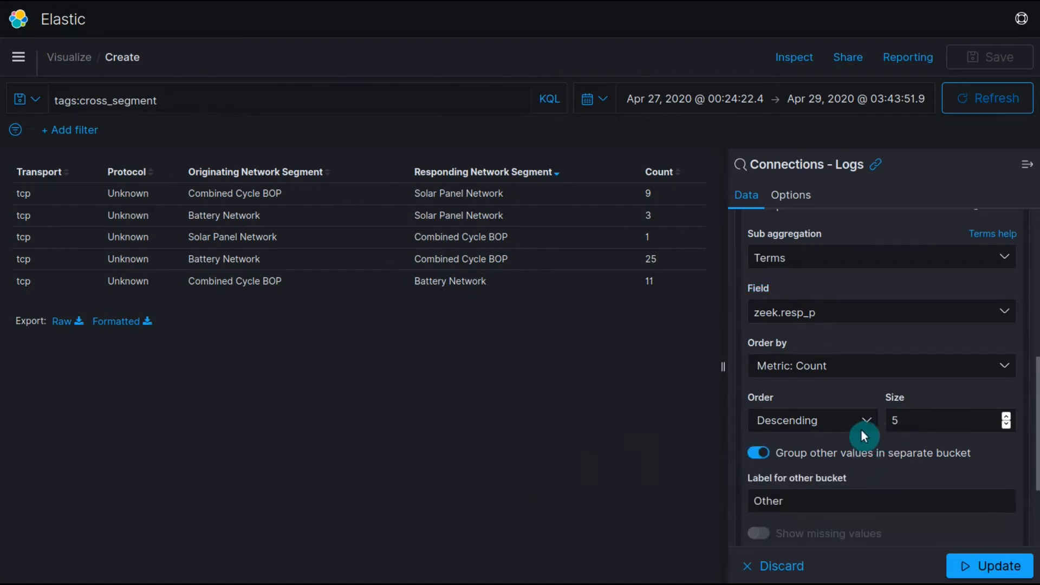
pyautogui.scroll(-3, 863, 431)
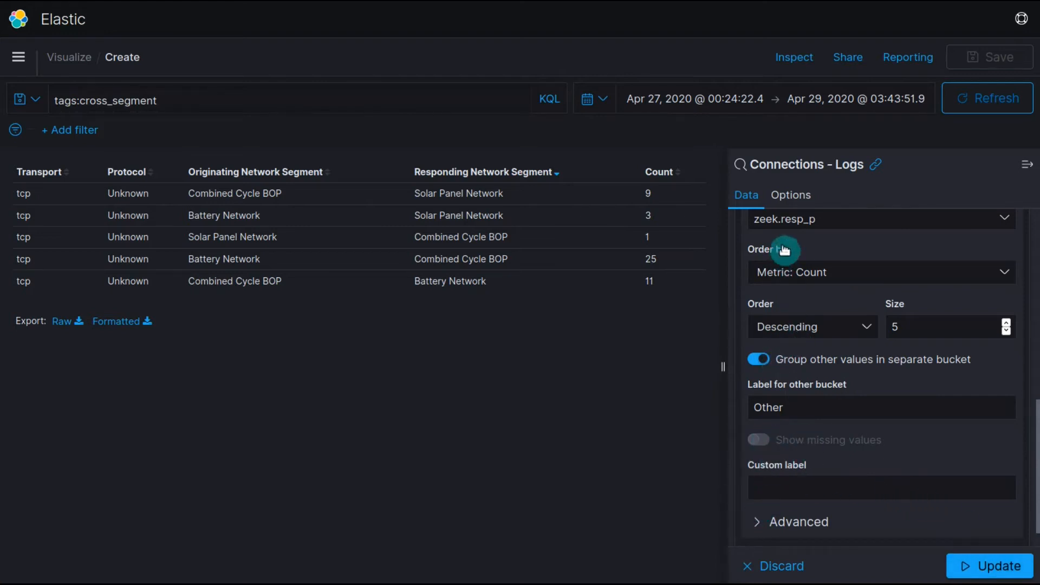
pyautogui.click(992, 561)
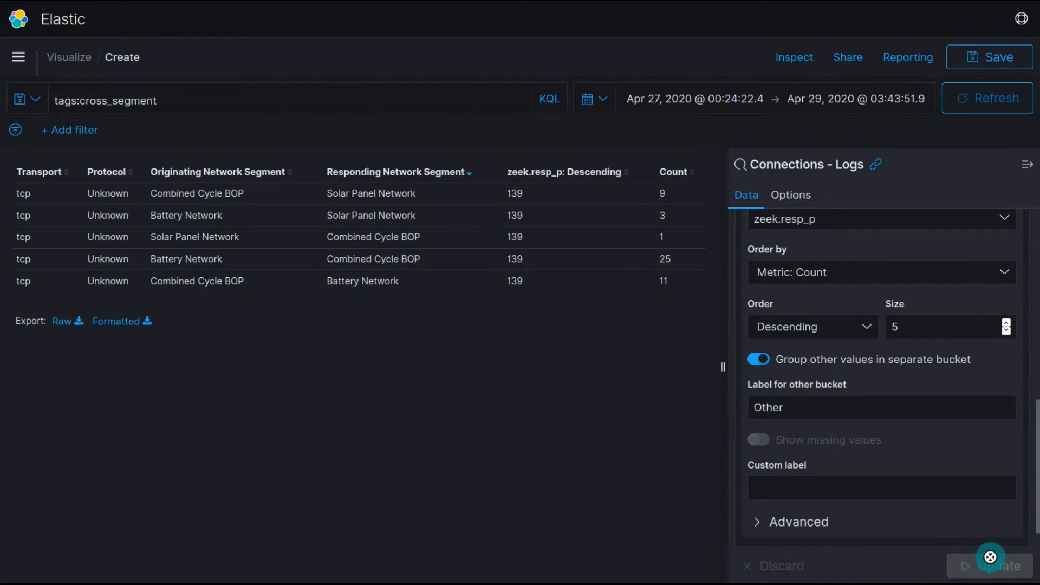
# - Give the zeek.resp_p bucket the custom label Responding Port and update the table
pyautogui.scroll(10, 995, 499)
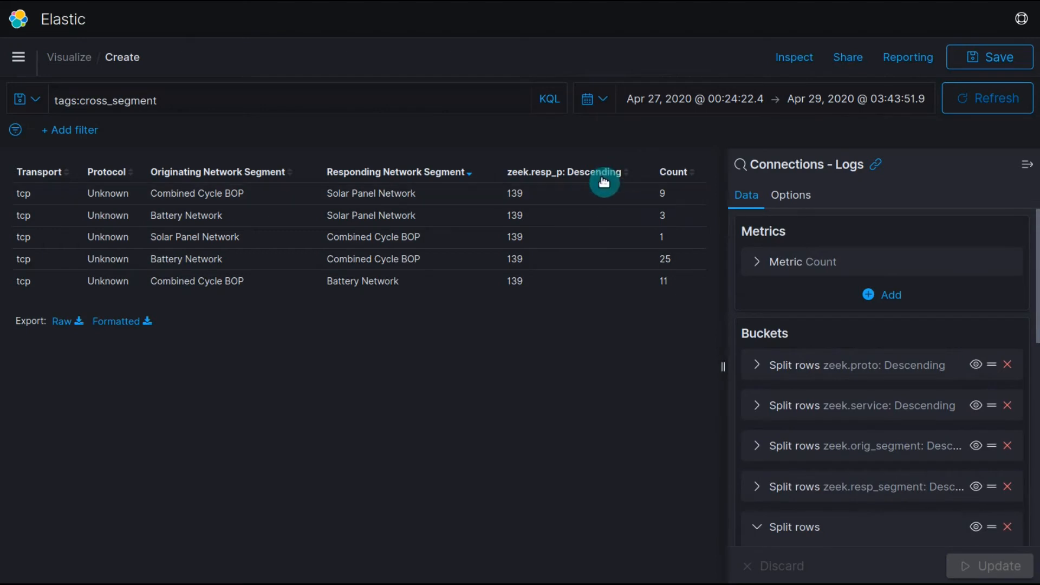
pyautogui.scroll(-6, 824, 448)
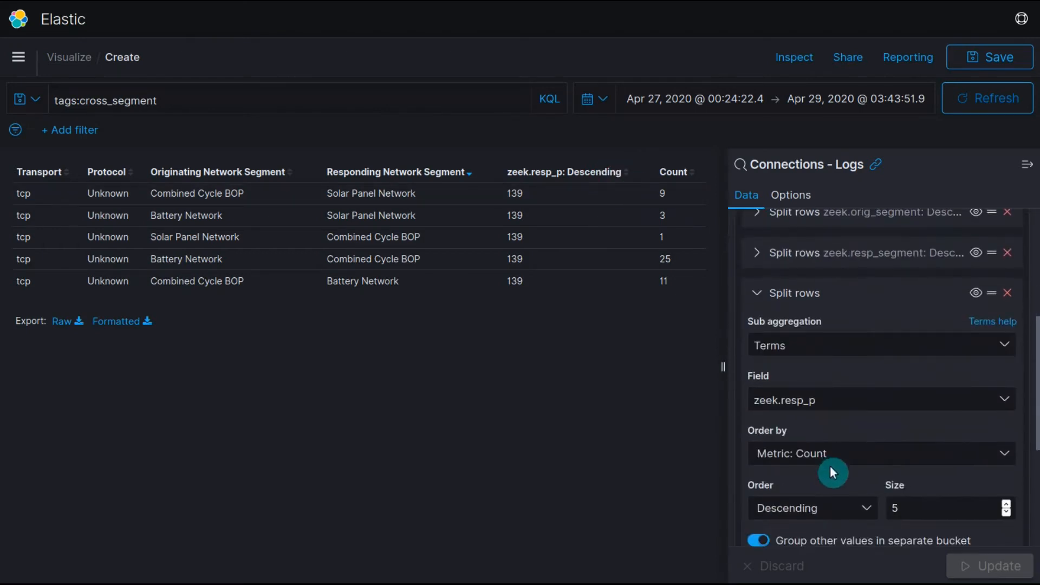
pyautogui.scroll(-3, 864, 466)
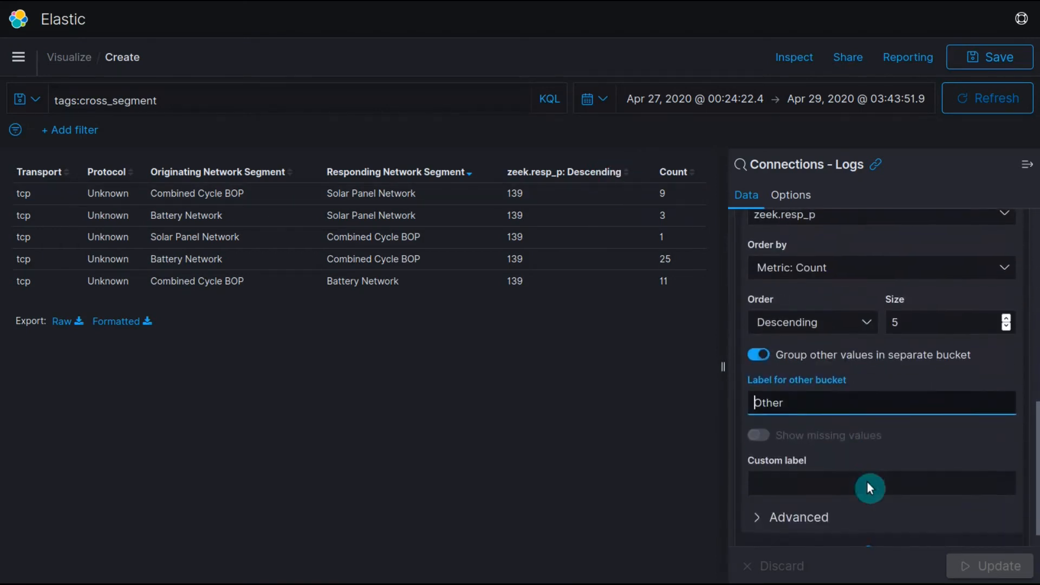
pyautogui.click(866, 480)
pyautogui.write('D')
pyautogui.press('BackSpace')
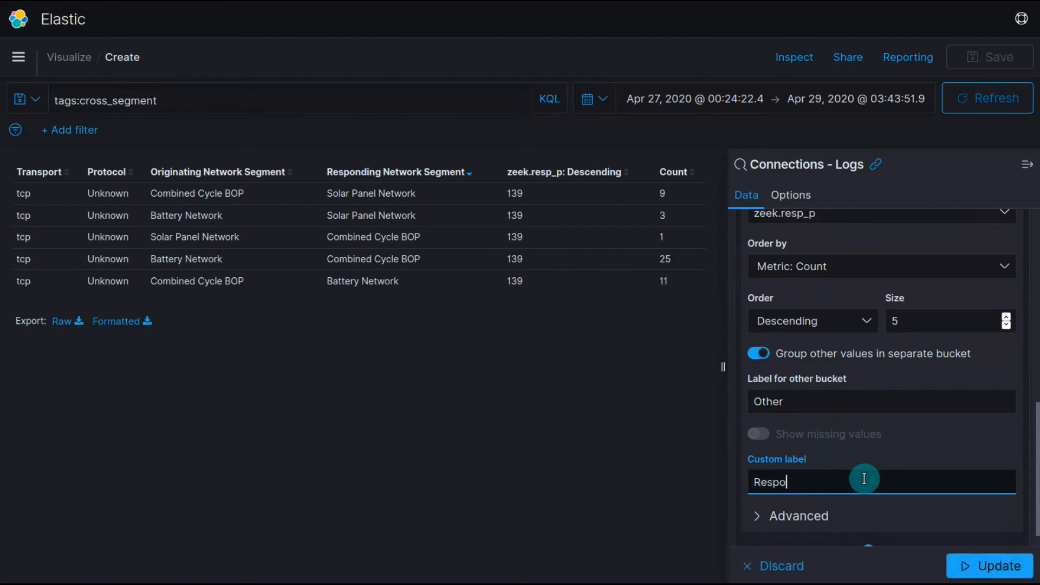
pyautogui.write('Responding Port')
pyautogui.click(990, 566)
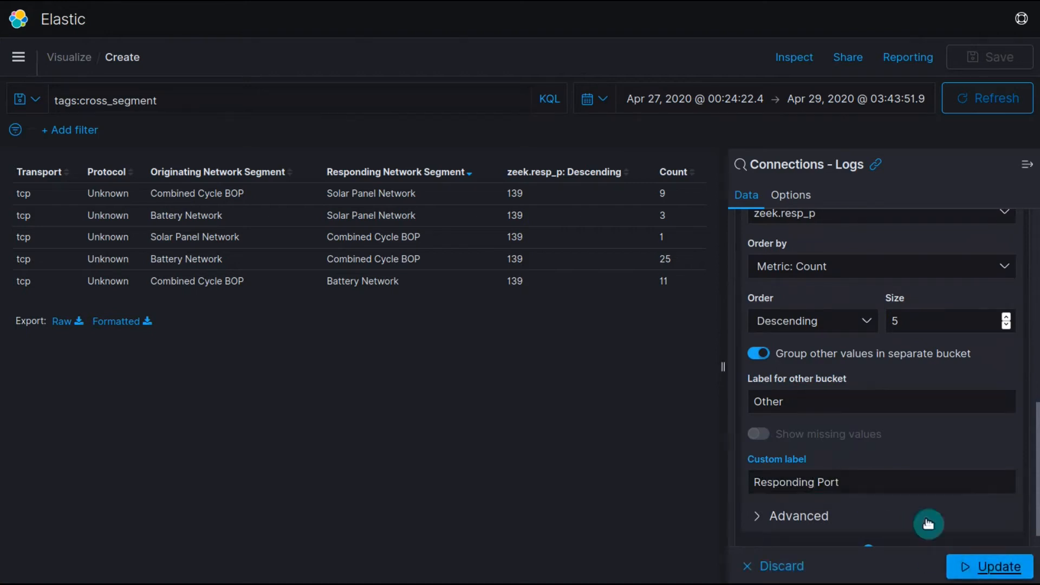
# - Collapse the zeek.resp_p bucket, move it between the zeek.service and zeek.orig_segment buckets, and update the table
pyautogui.scroll(2, 759, 304)
pyautogui.scroll(4, 758, 303)
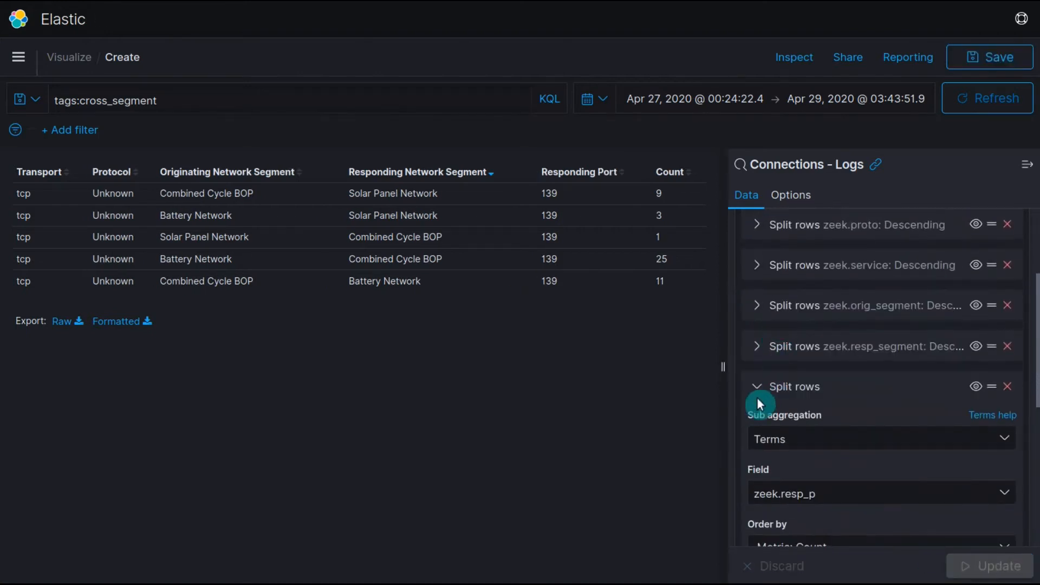
pyautogui.click(766, 385)
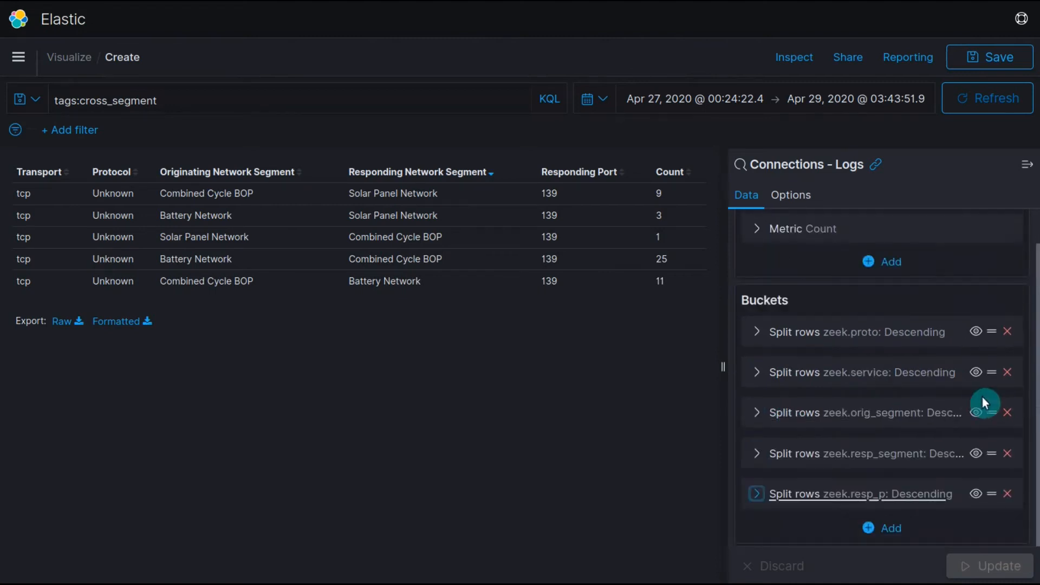
pyautogui.moveTo(990, 503); pyautogui.dragTo(990, 407)
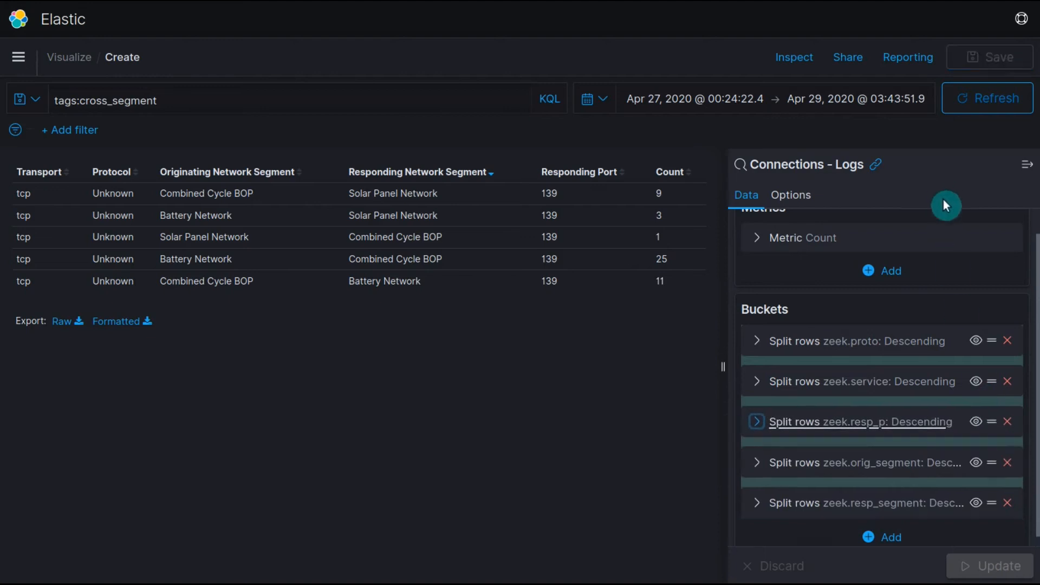
pyautogui.click(977, 574)
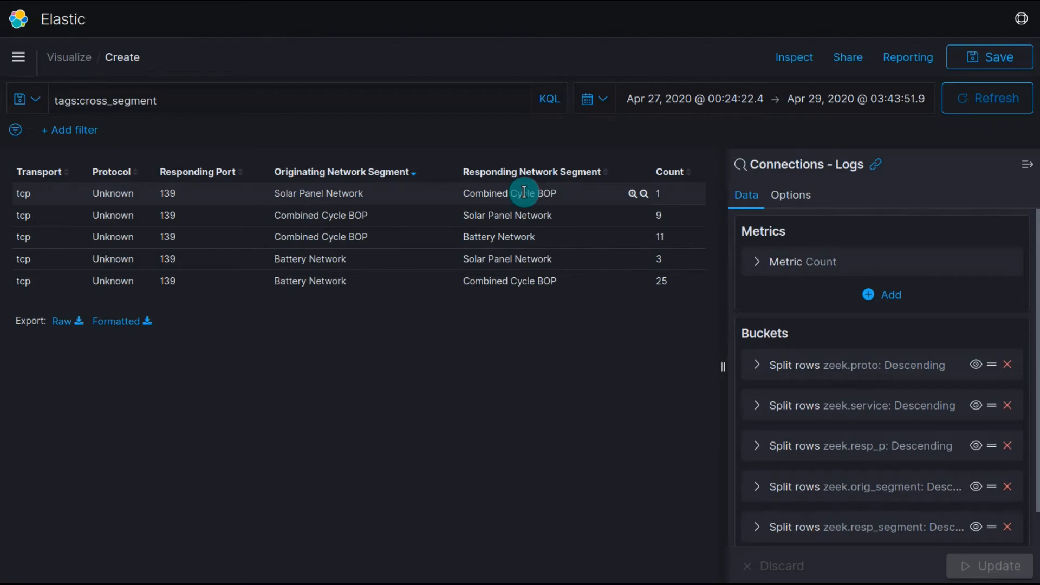
# - Sort the table by Count in descending order
pyautogui.click(677, 172)
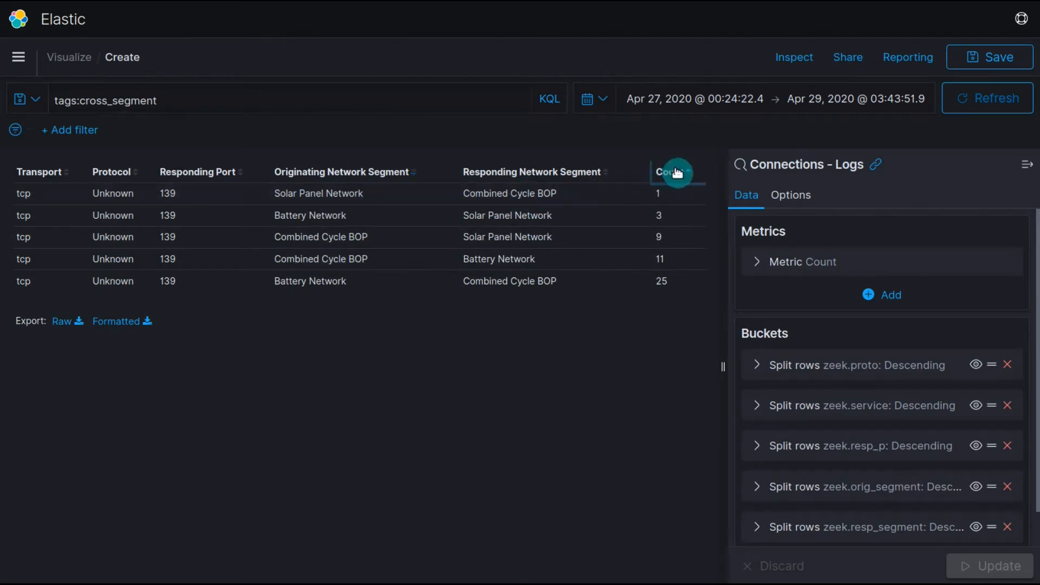
pyautogui.click(677, 172)
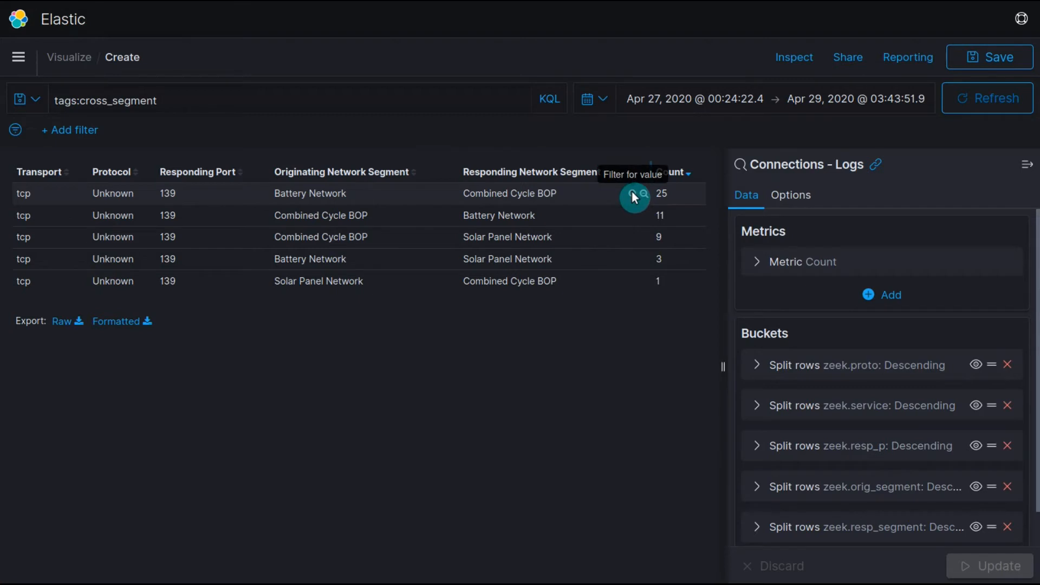
pyautogui.scroll(-1, 854, 317)
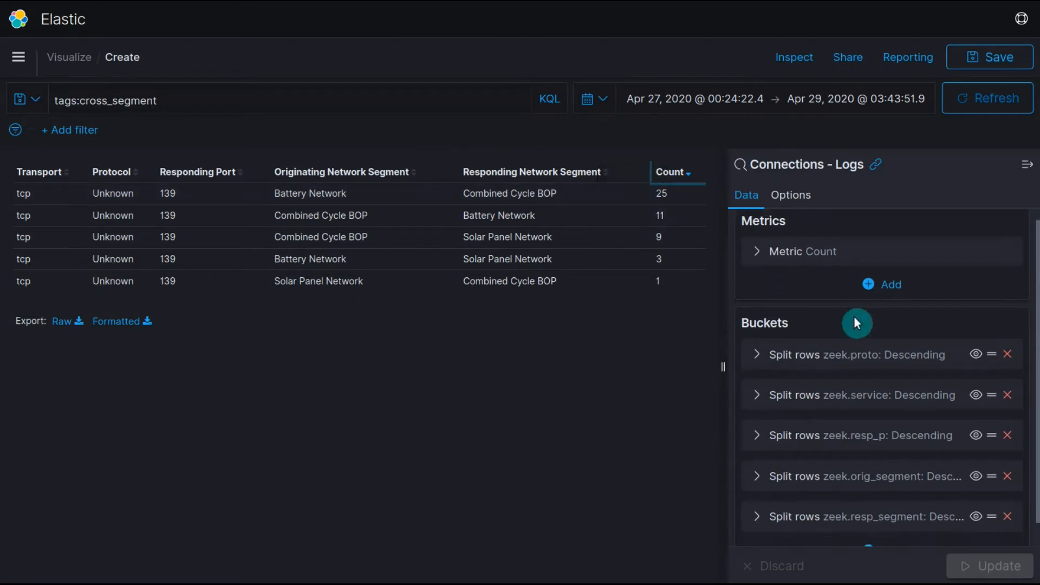
pyautogui.scroll(1, 841, 320)
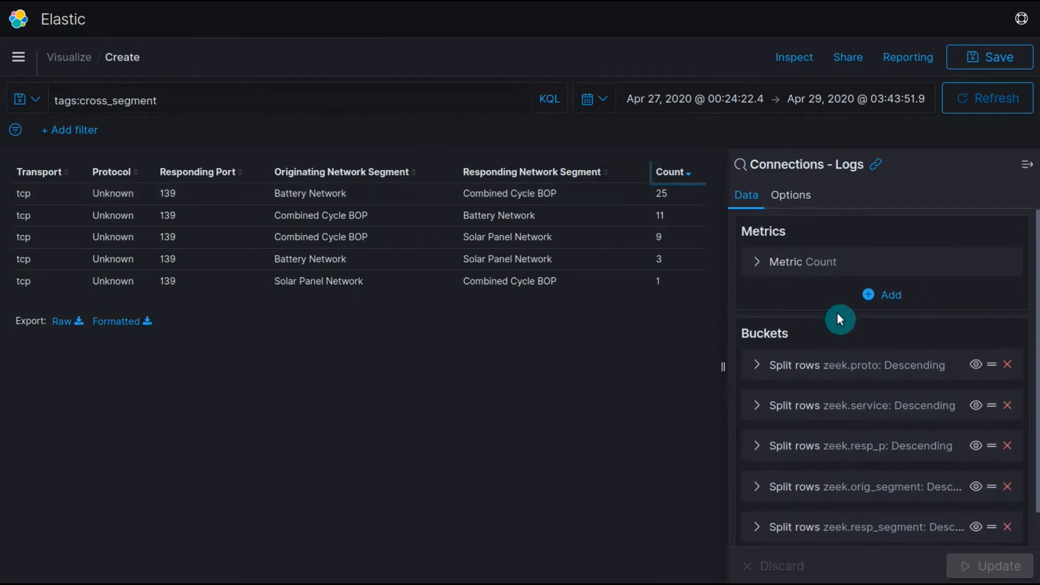
# - Set the table's maximum rows per page to 100 and update the table
pyautogui.click(790, 204)
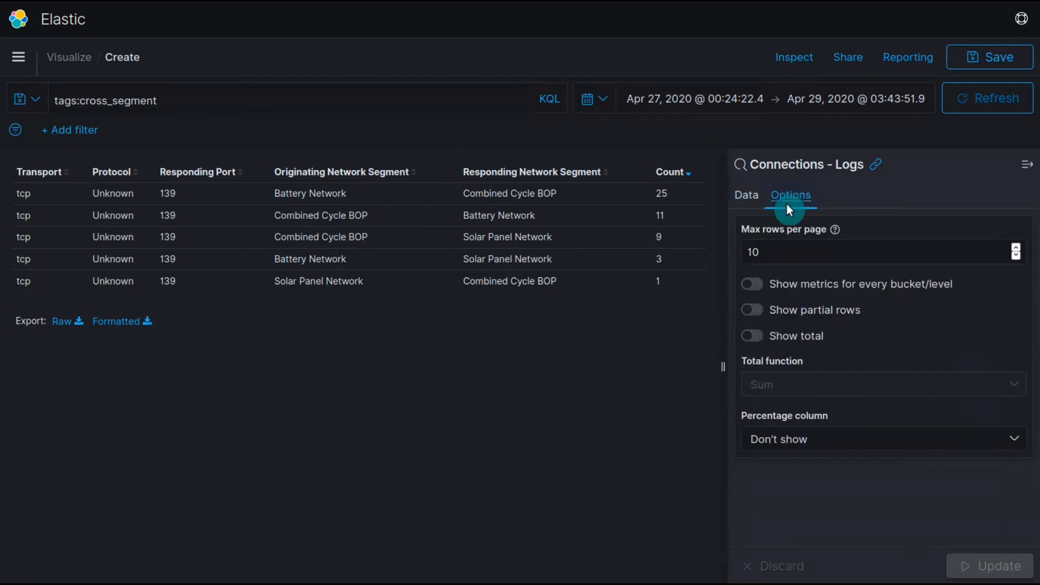
pyautogui.click(793, 256)
pyautogui.click(780, 250)
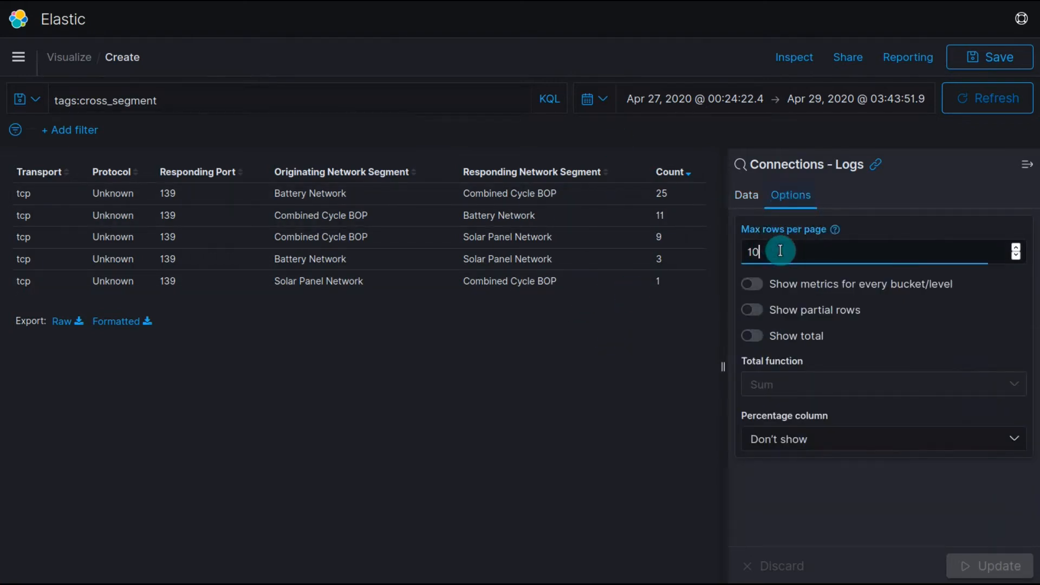
pyautogui.write('0')
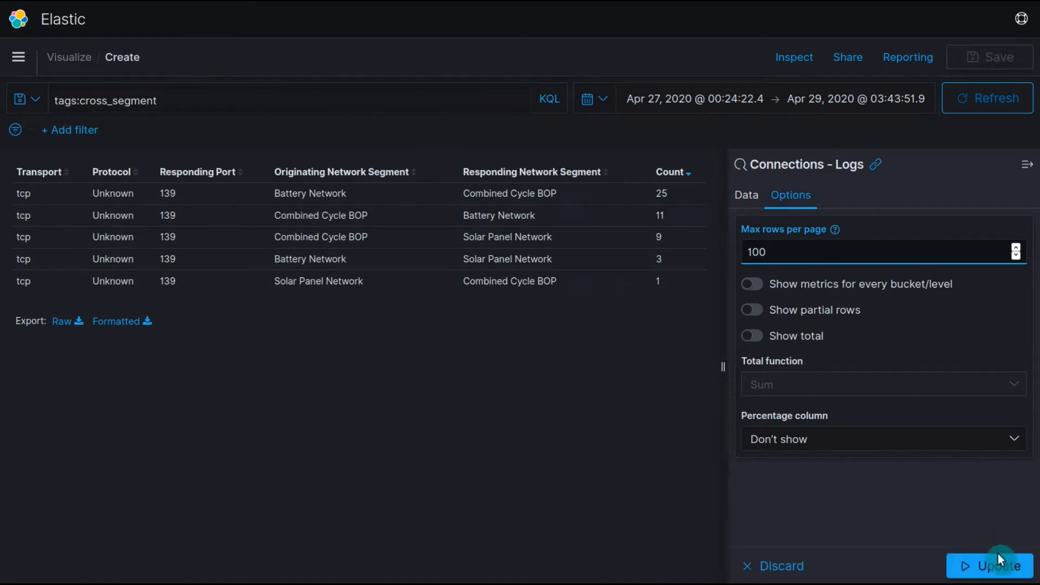
pyautogui.click(998, 558)
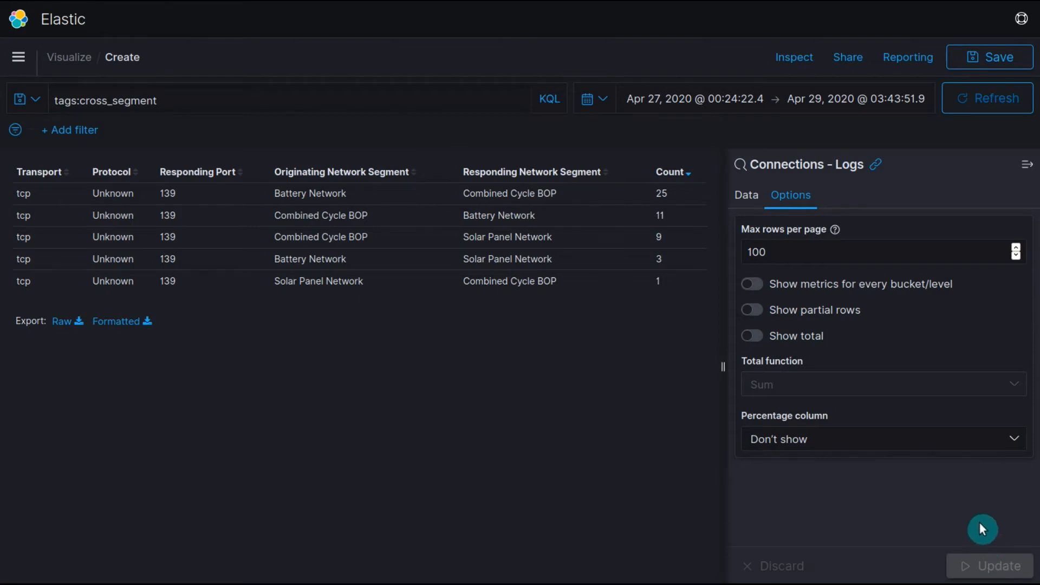
# - Show a total row using the Sum function and update the table
pyautogui.click(774, 253)
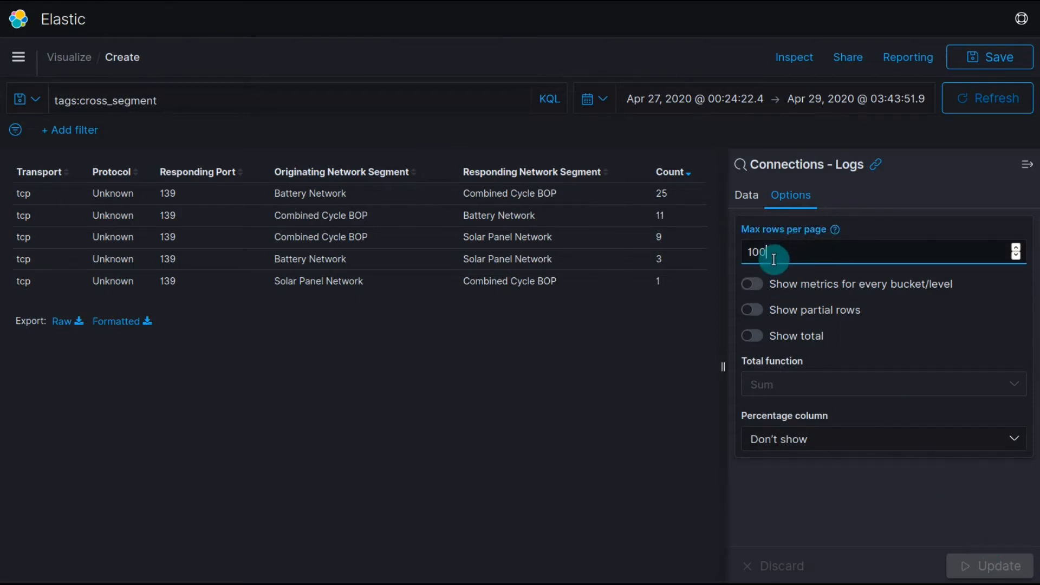
pyautogui.click(753, 336)
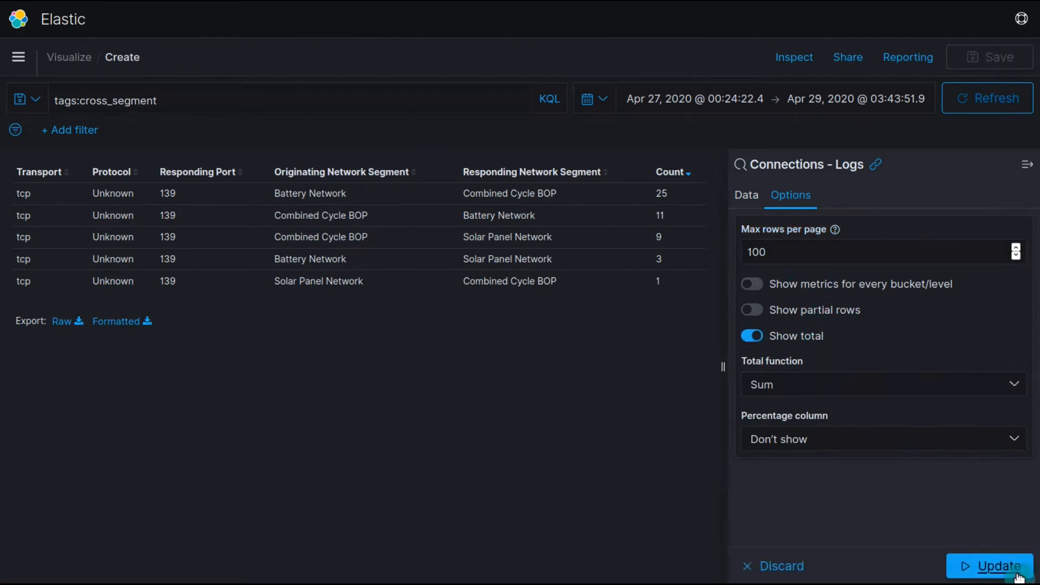
pyautogui.click(962, 566)
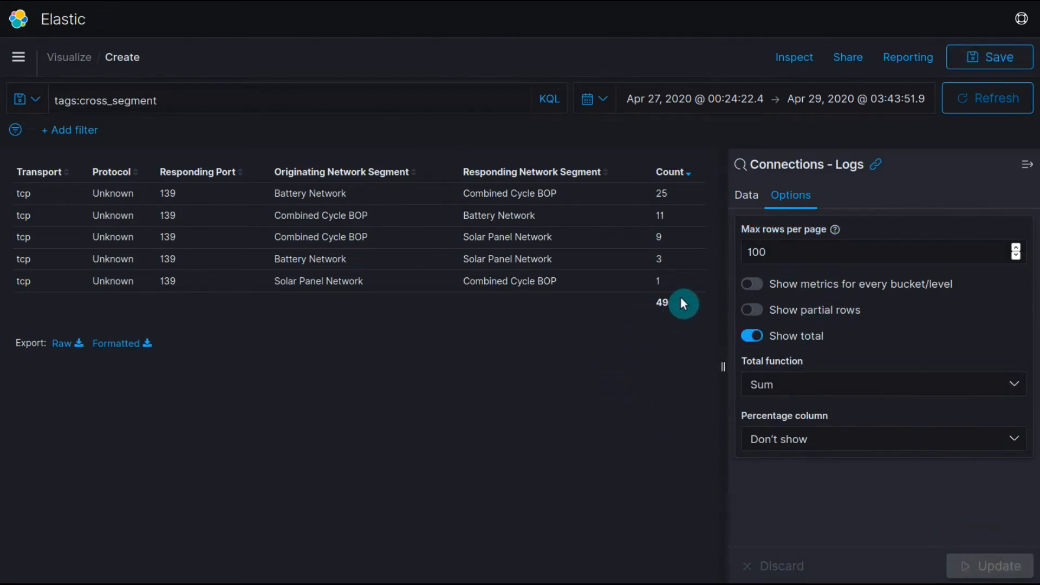
# - Try showing metrics for every bucket level in the table, updating it, and turn the option back off
pyautogui.click(769, 284)
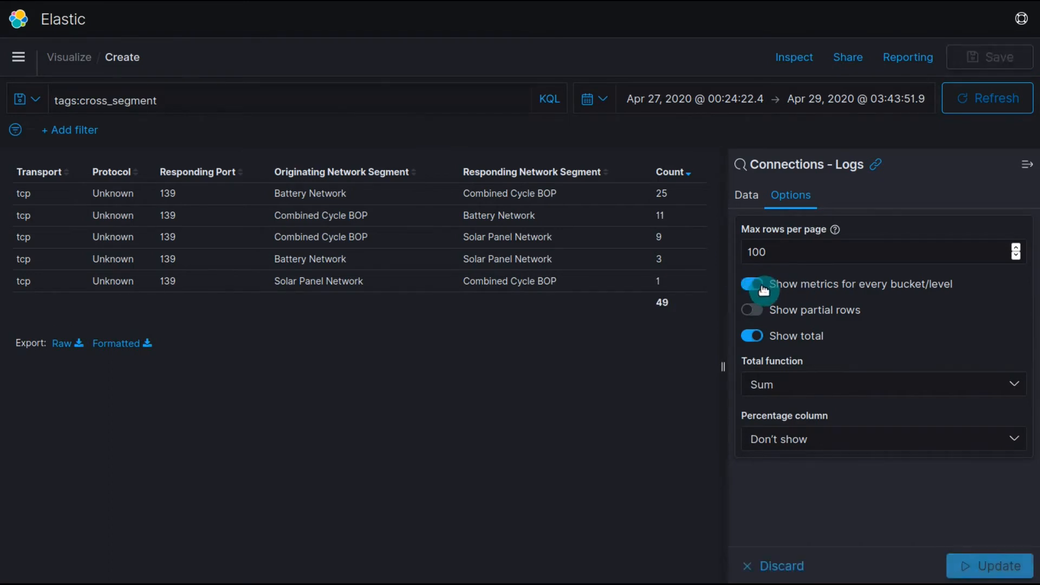
pyautogui.click(988, 566)
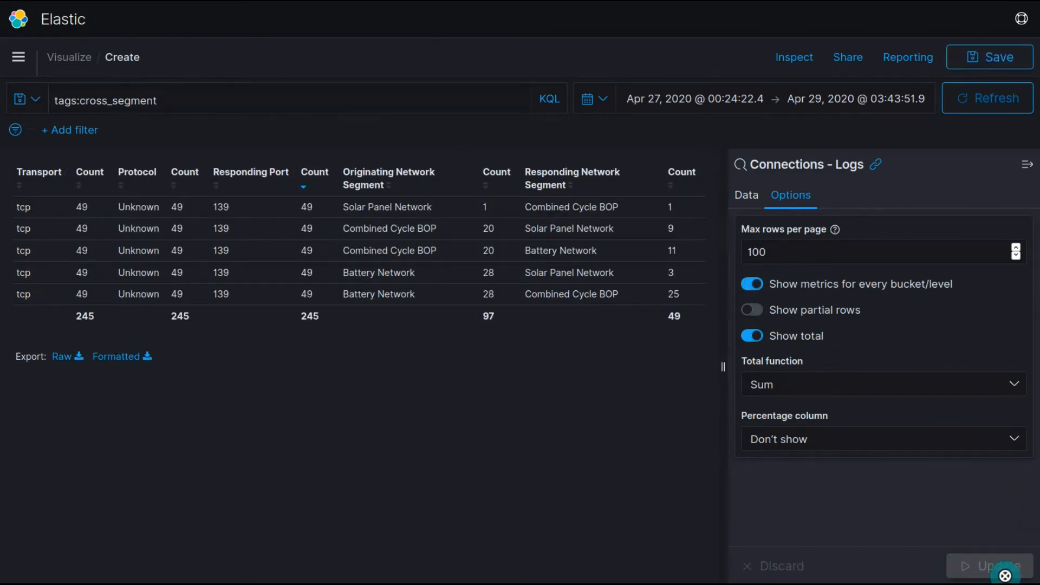
pyautogui.click(782, 283)
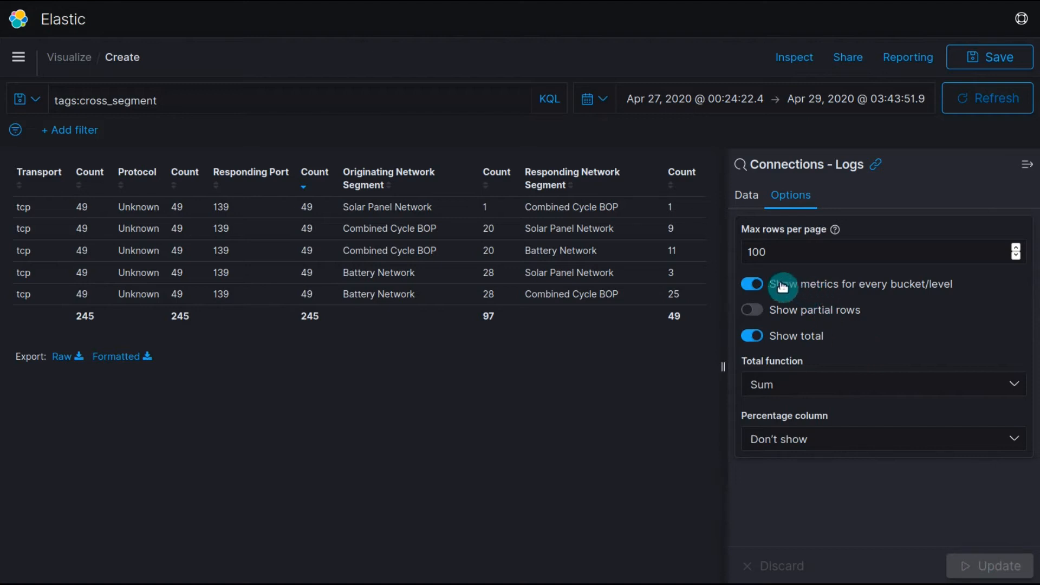
pyautogui.click(992, 567)
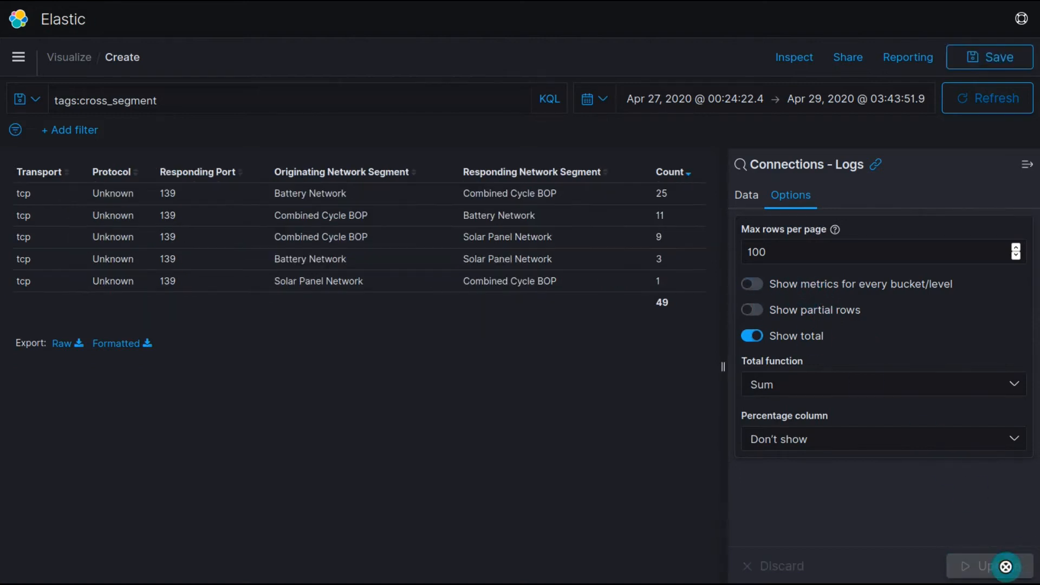
# - Try adding a percentage column based on Count, and set the percentage column back to Don't show
pyautogui.click(844, 437)
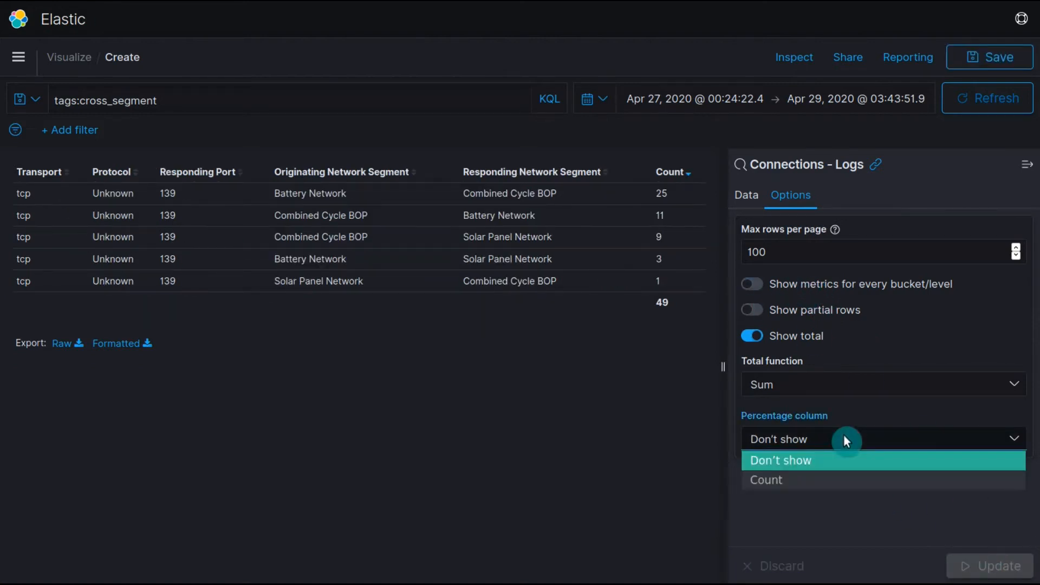
pyautogui.click(824, 479)
pyautogui.click(985, 561)
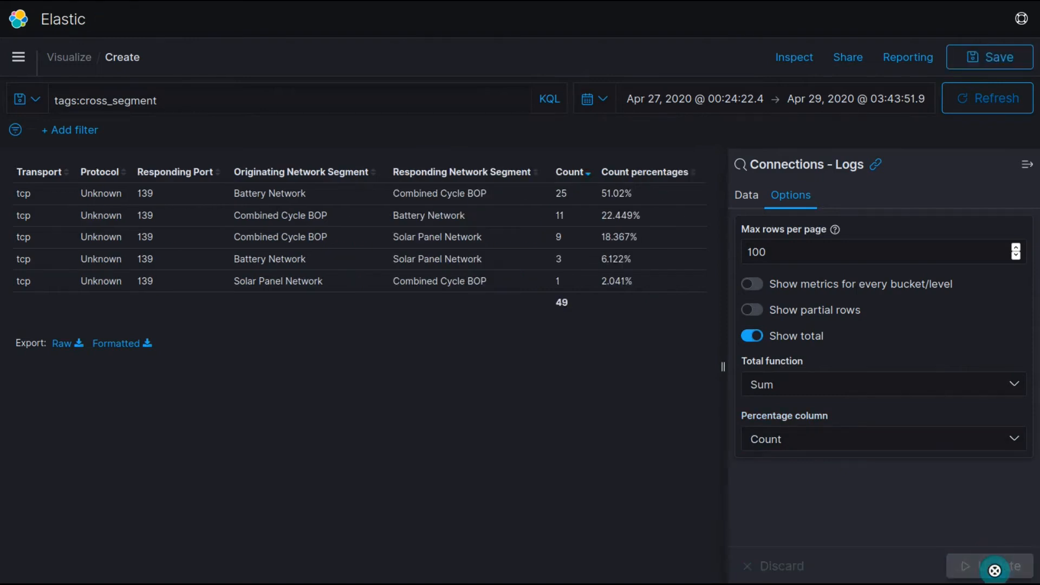
pyautogui.click(843, 443)
pyautogui.click(818, 463)
pyautogui.click(980, 564)
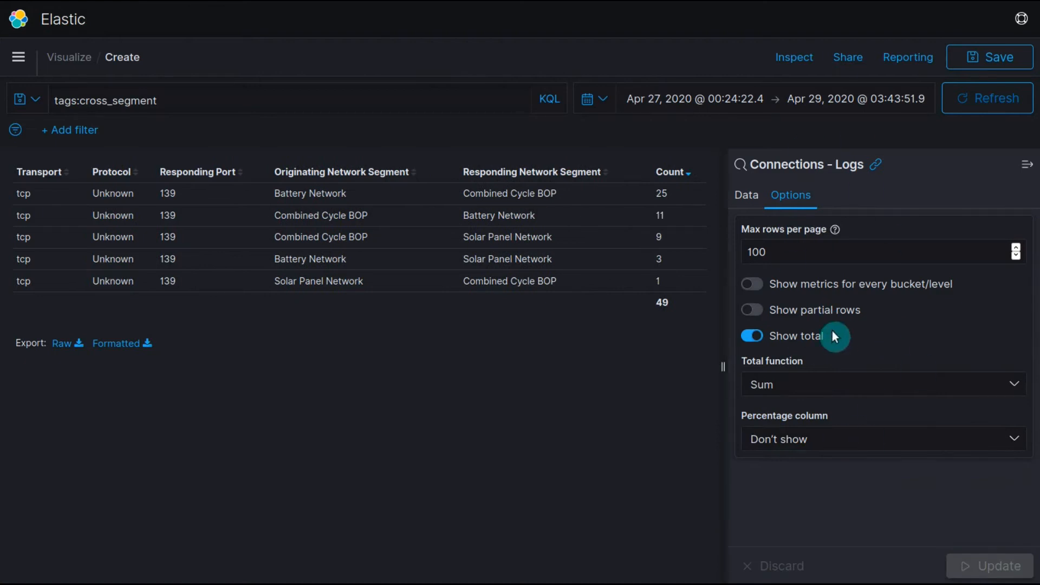
# - Save the data table visualization with the title "Cross Segment Traffic by Protocol"
pyautogui.click(751, 196)
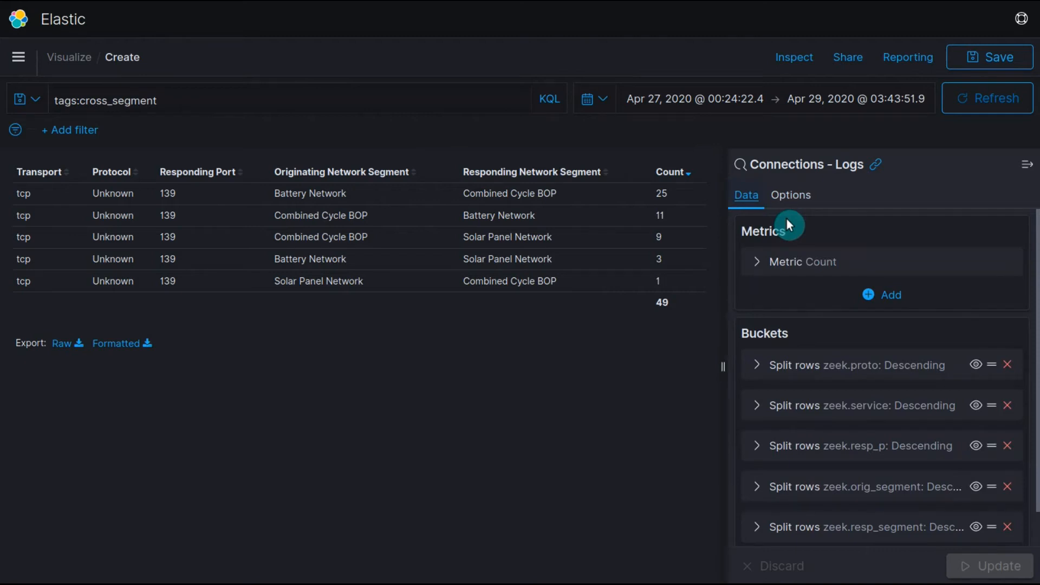
pyautogui.rightClick(814, 272)
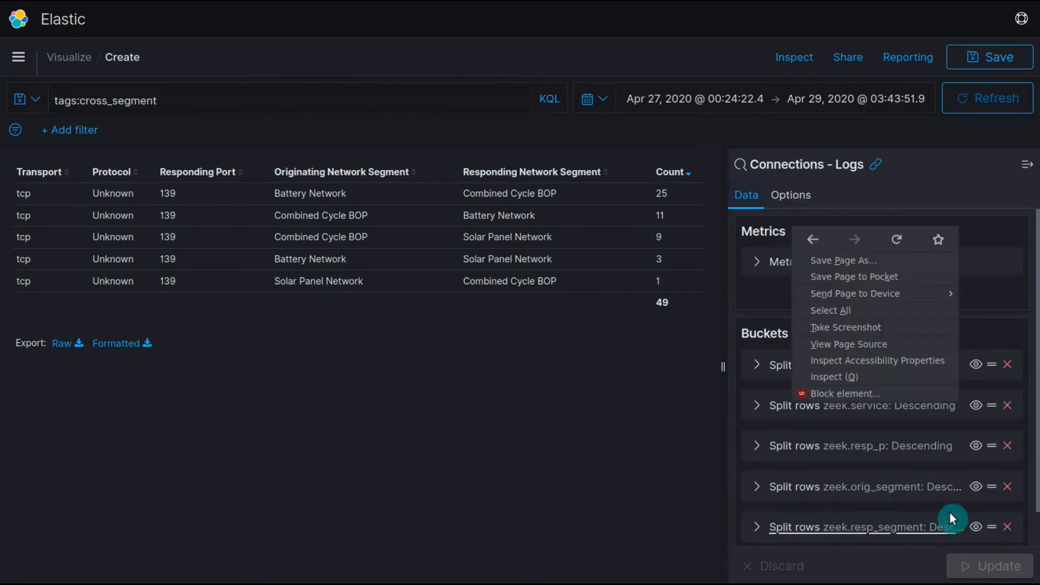
pyautogui.click(596, 490)
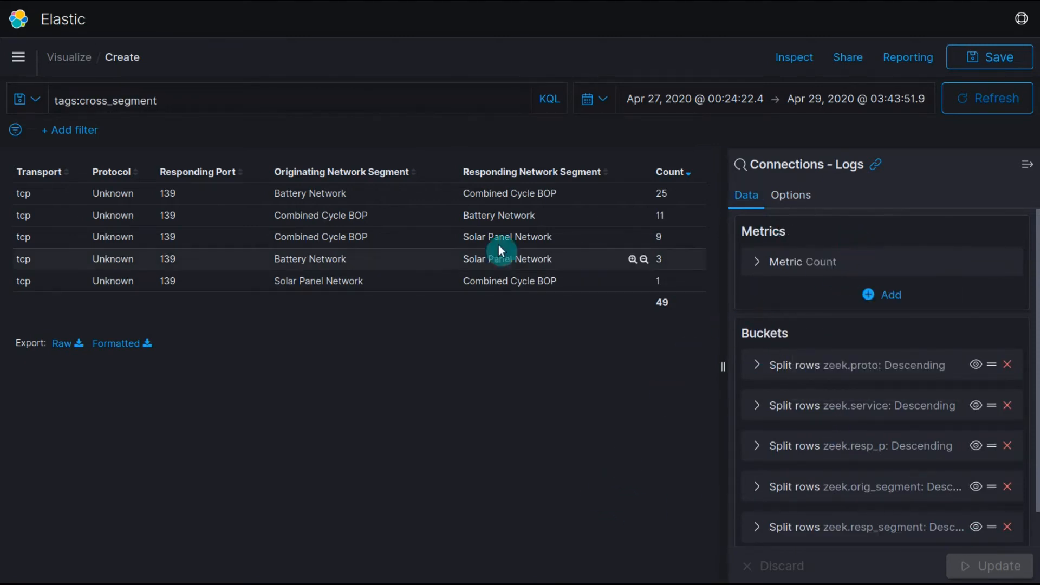
pyautogui.click(968, 63)
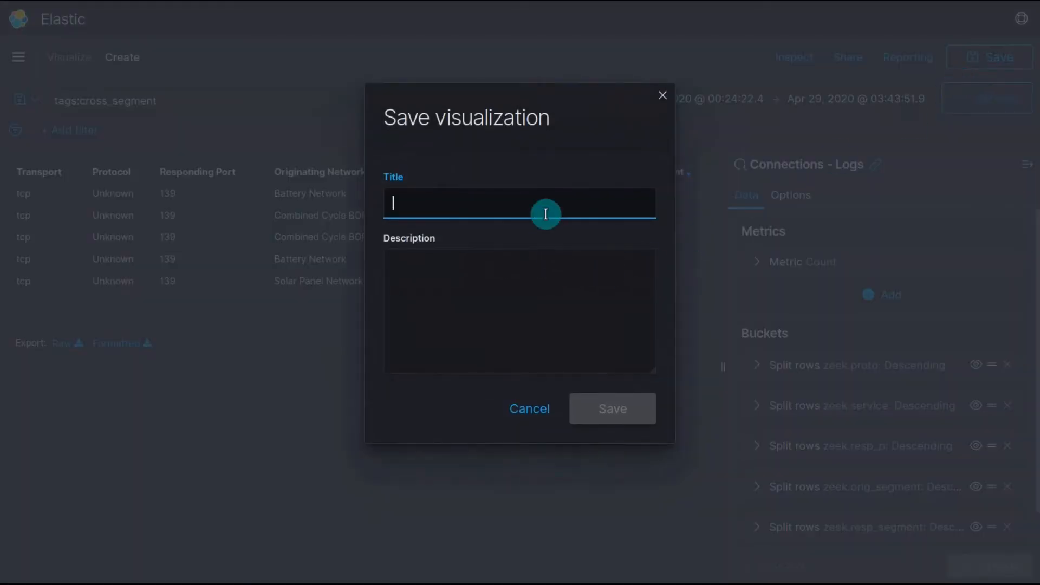
pyautogui.write('Cross Se')
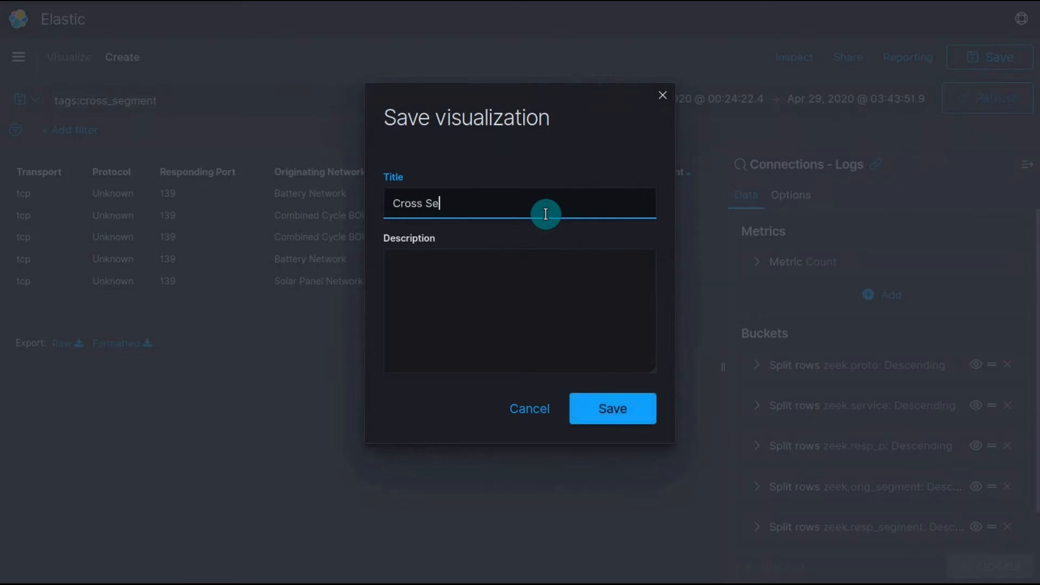
pyautogui.write('gment Traffic by Protocol')
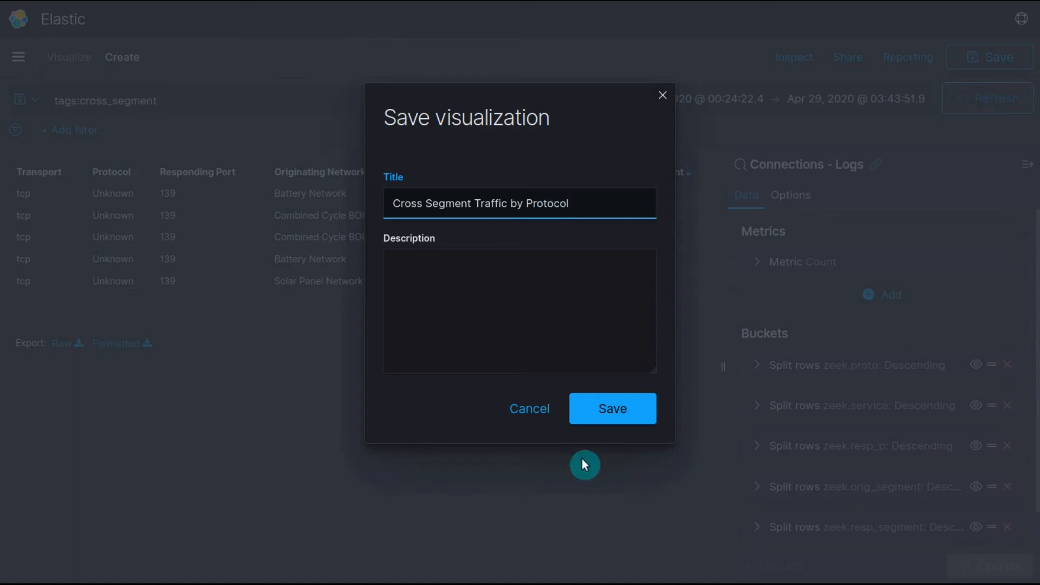
pyautogui.click(608, 418)
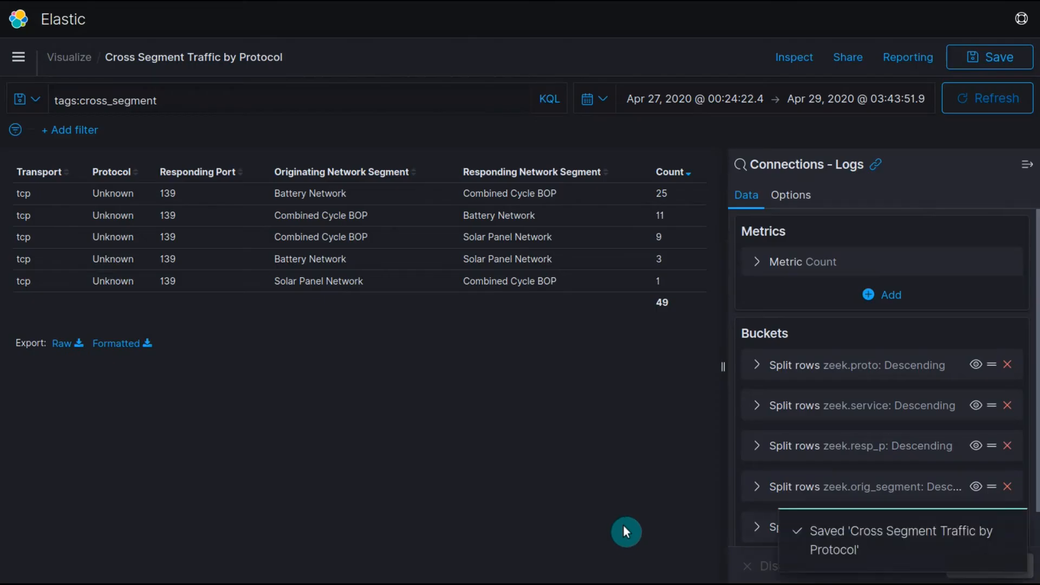
# - Search the saved visualizations for "cross" and open Cross Segment Traffic by Protocol
pyautogui.click(59, 57)
pyautogui.click(333, 170)
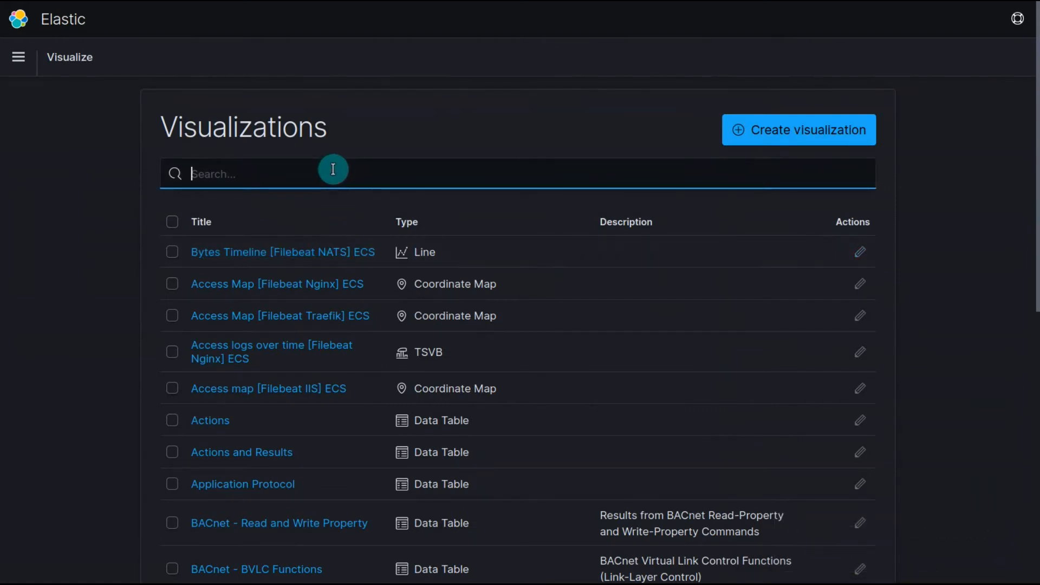
pyautogui.write('cross')
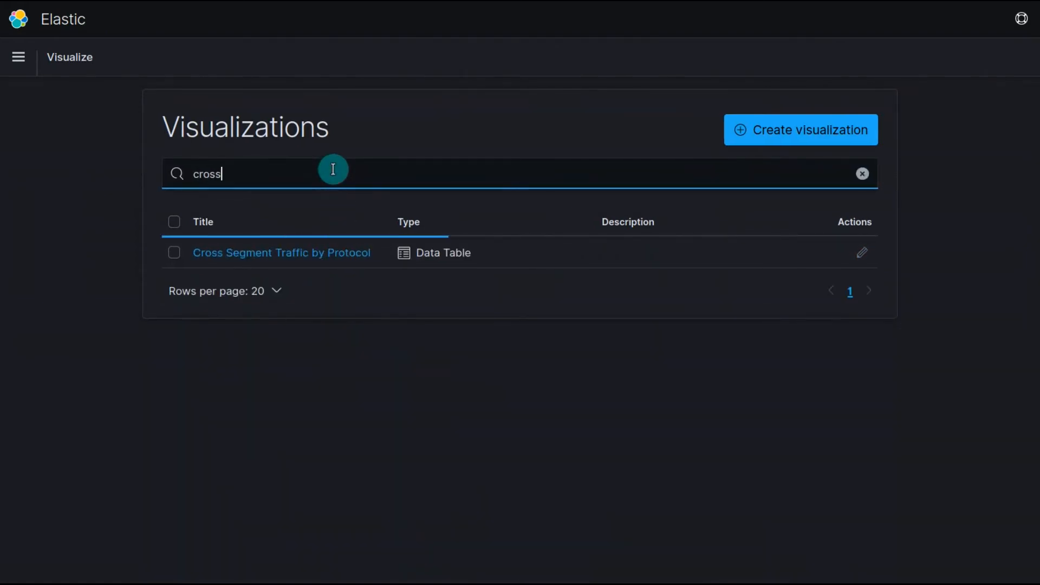
pyautogui.click(347, 254)
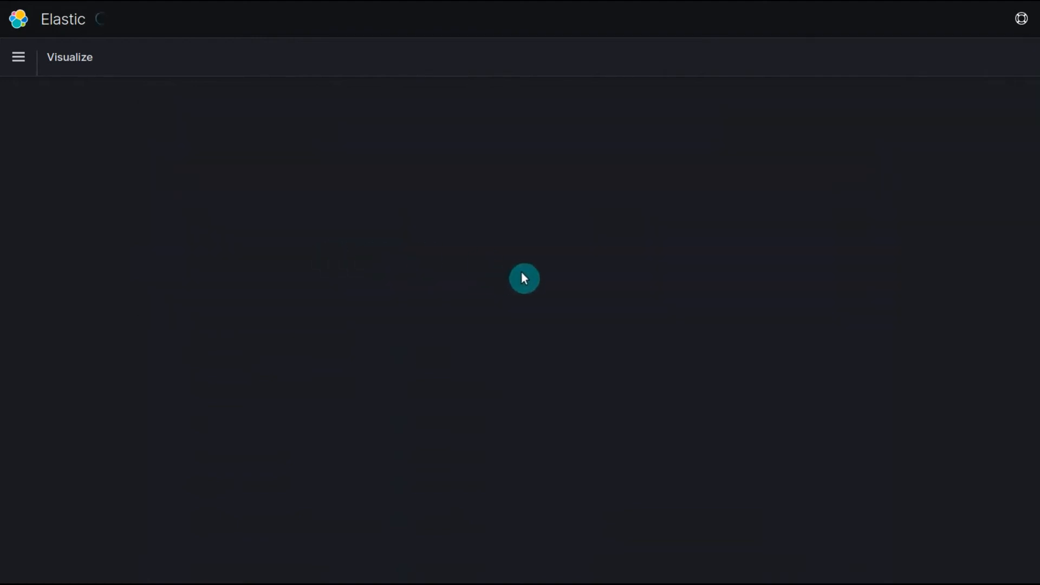
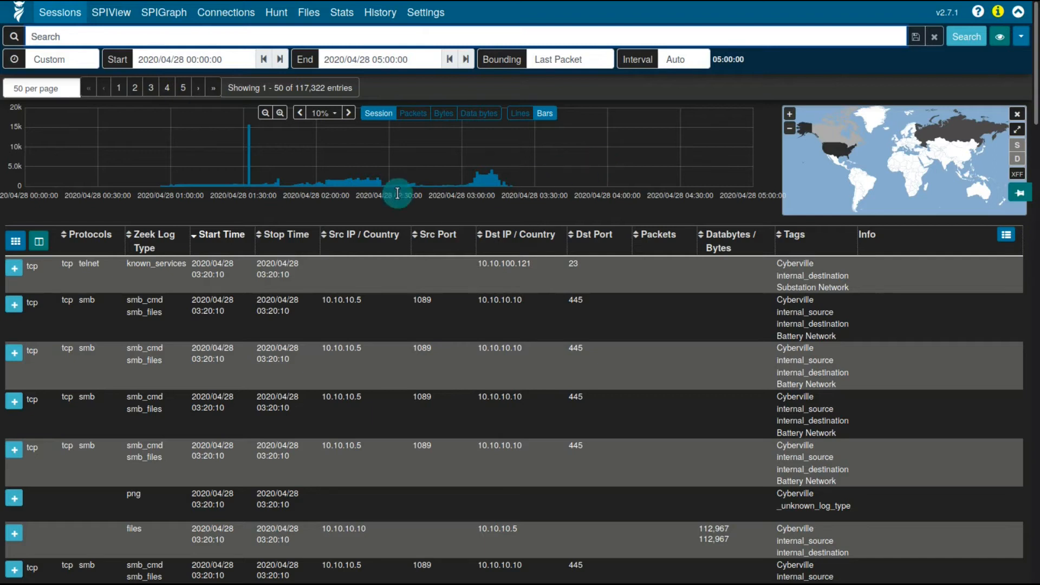
# - Switch to Arkime's SPIView page and keep the saved view set to None
pyautogui.click(114, 13)
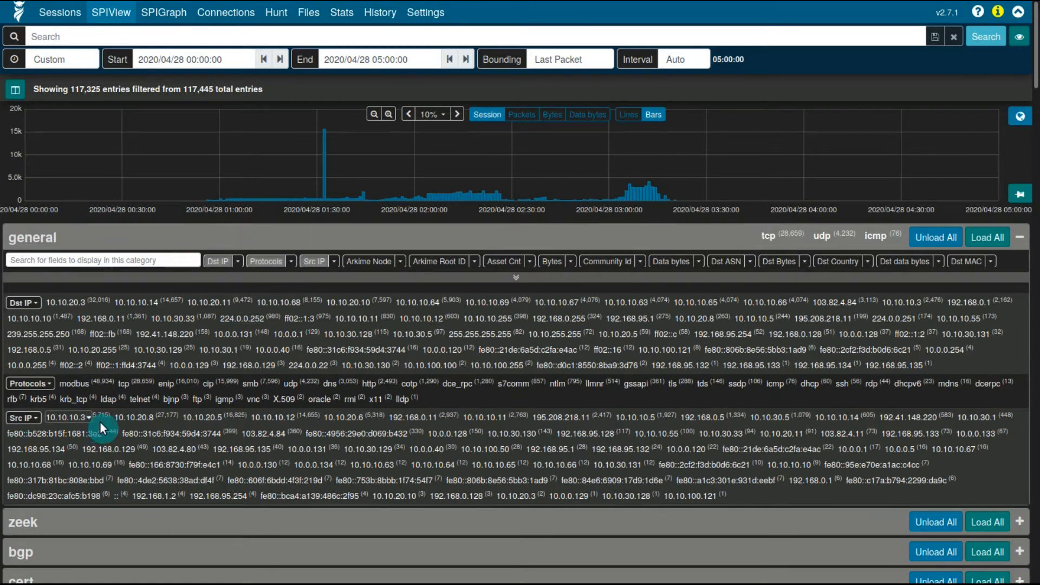
pyautogui.click(1021, 39)
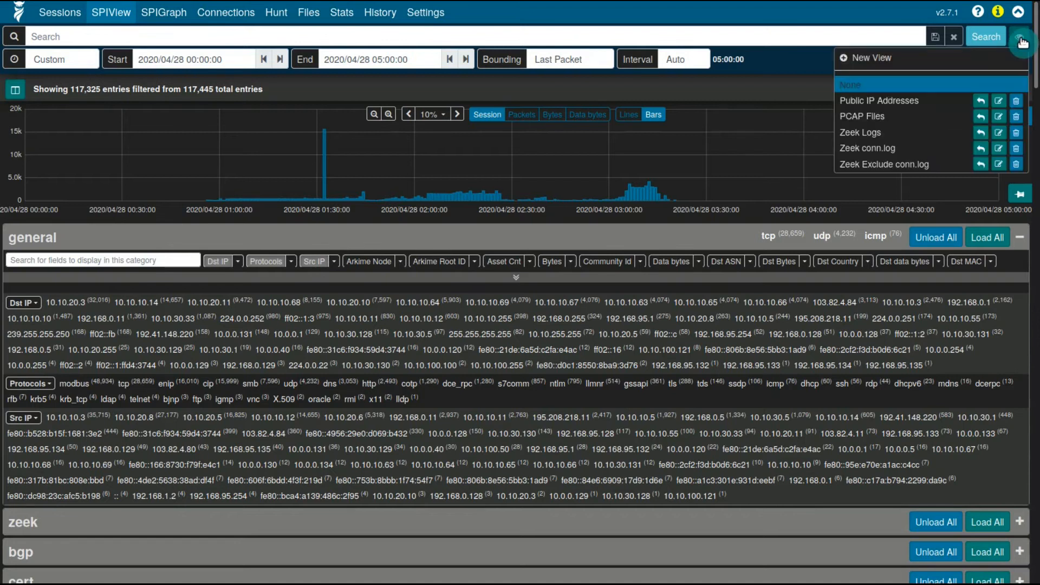
pyautogui.click(912, 87)
# - Search the general category's fields for "oui" and display the Src OUI and Dst OUI values
pyautogui.click(133, 261)
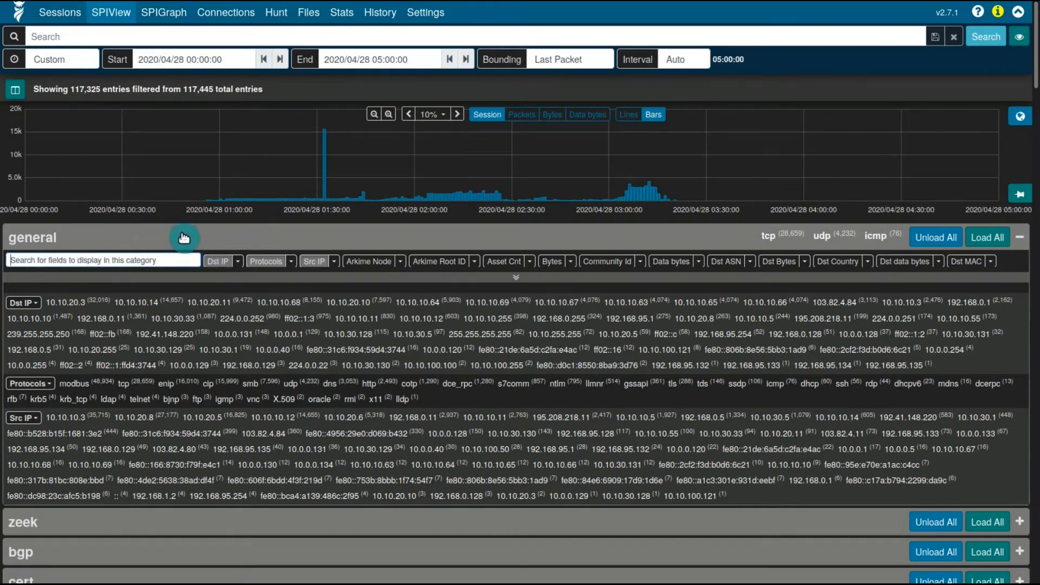
pyautogui.write('o')
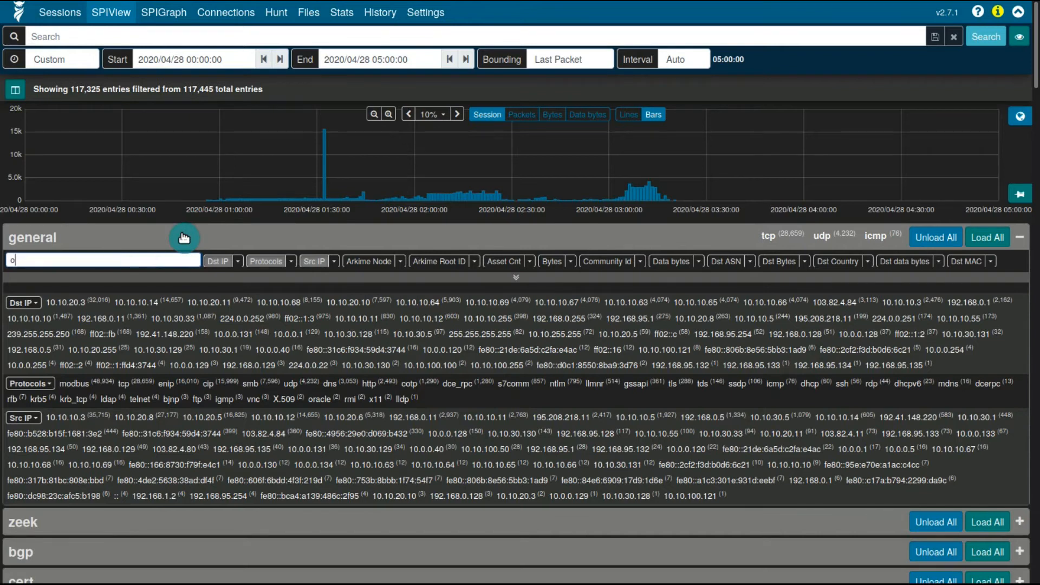
pyautogui.write('ui')
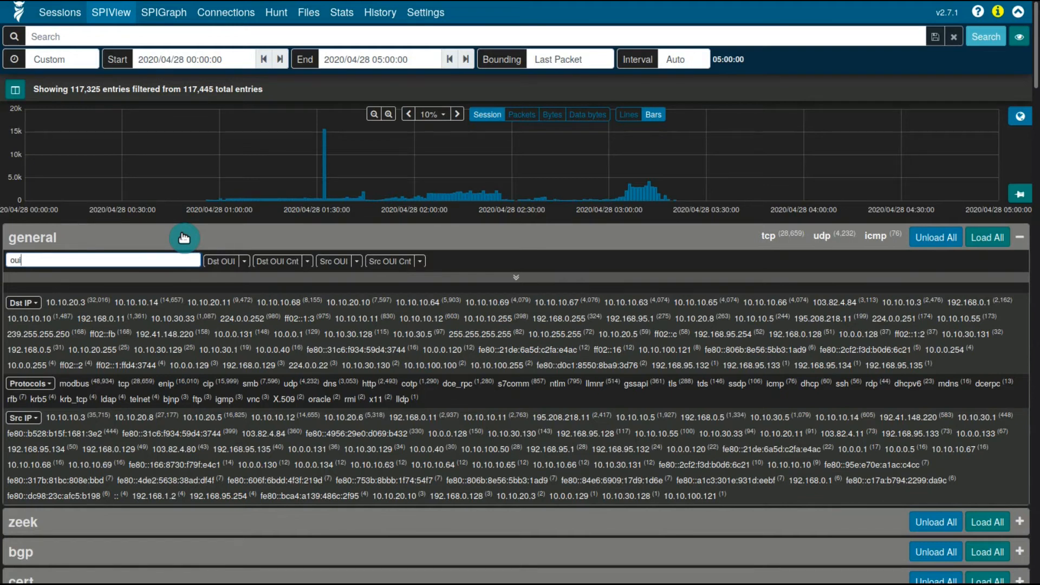
pyautogui.click(327, 265)
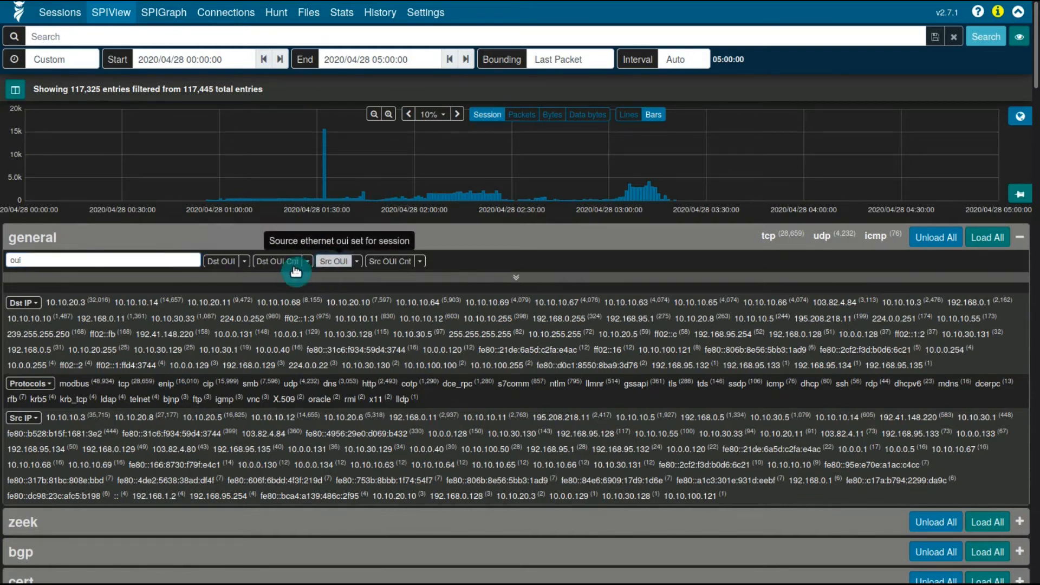
pyautogui.click(219, 264)
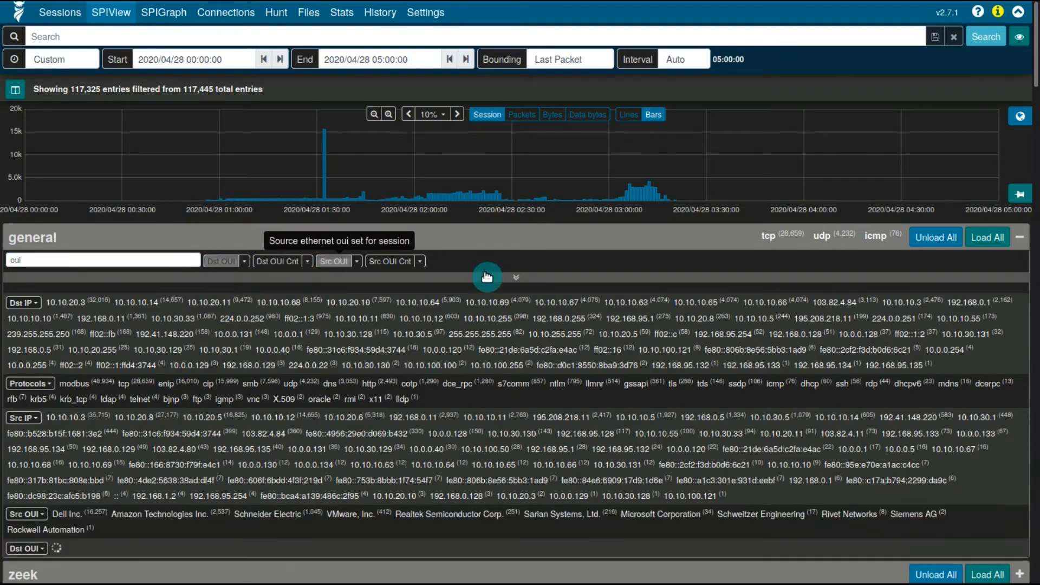
pyautogui.scroll(-2, 491, 282)
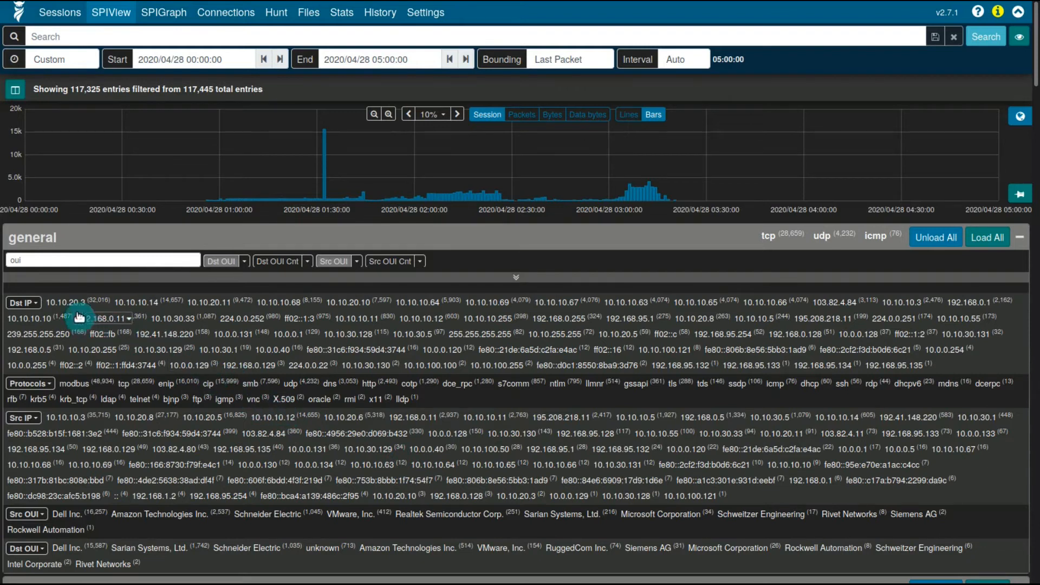
# - Clear the general category's field search and hide the Dst IP, Protocols and Src IP fields
pyautogui.click(113, 255)
pyautogui.press('BackSpace')
pyautogui.press('BackSpace')
pyautogui.press('BackSpace')
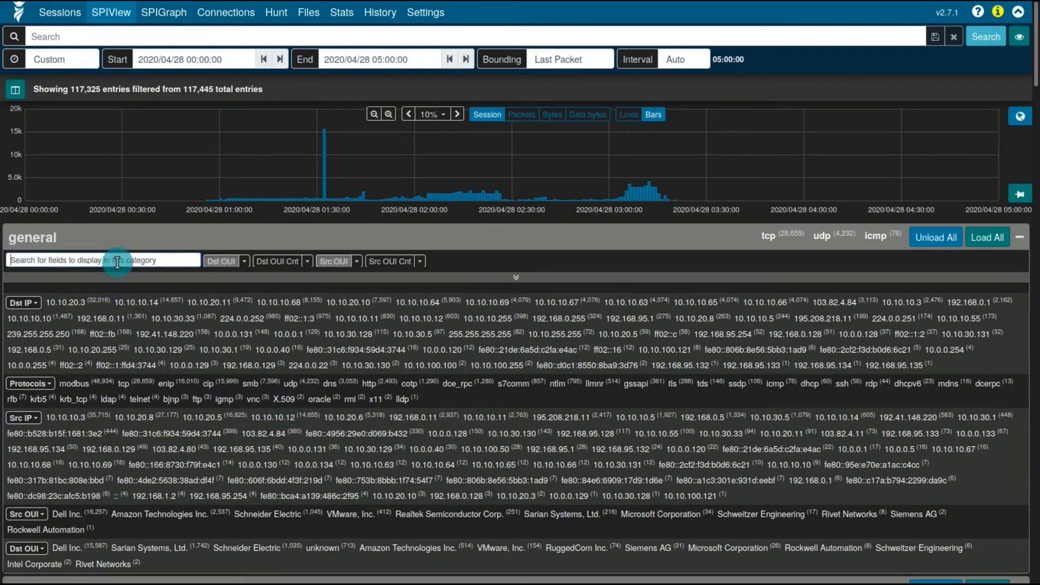
pyautogui.click(30, 303)
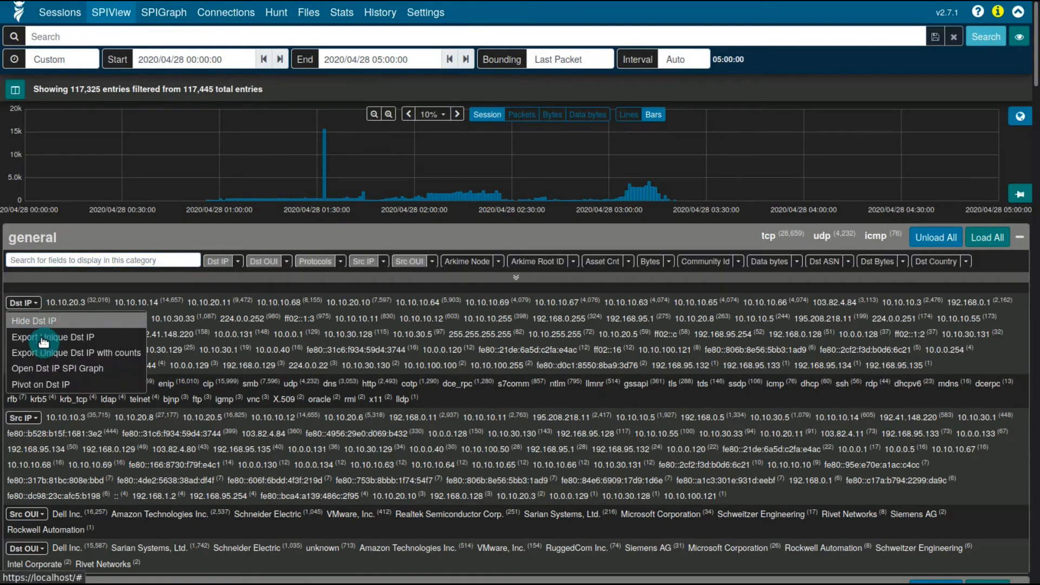
pyautogui.click(35, 322)
pyautogui.click(30, 302)
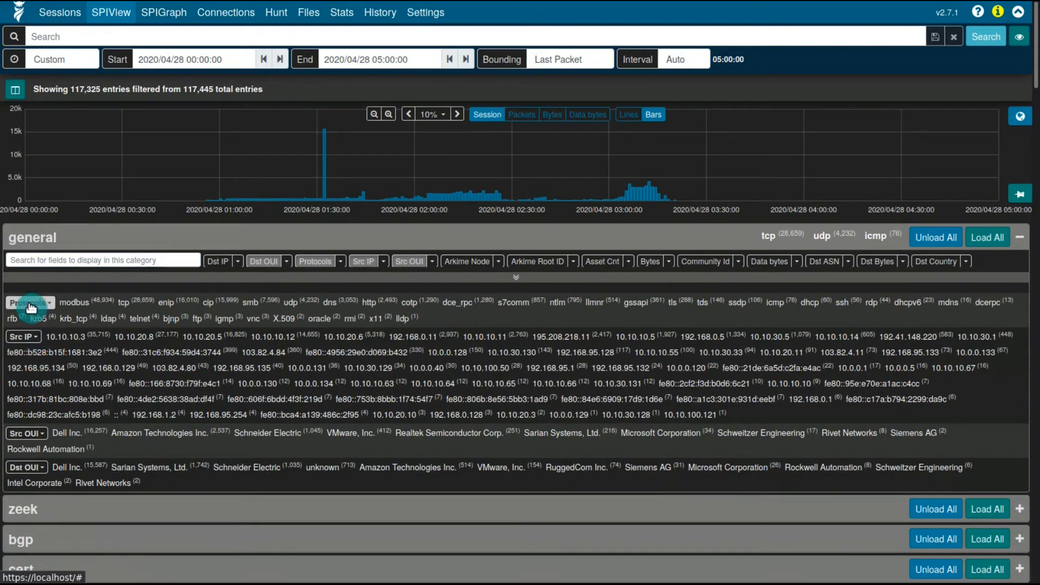
pyautogui.click(43, 322)
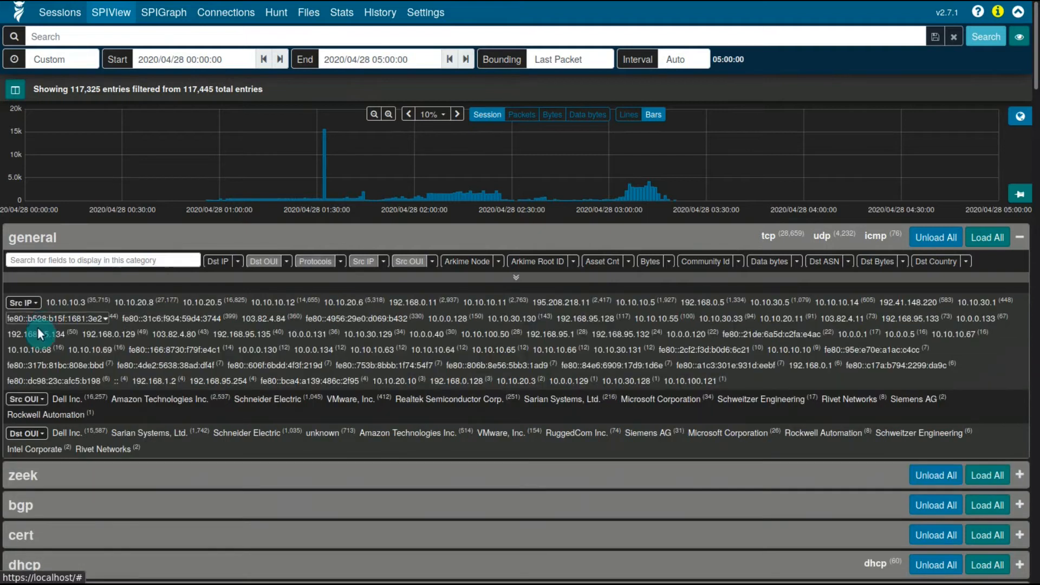
pyautogui.click(30, 303)
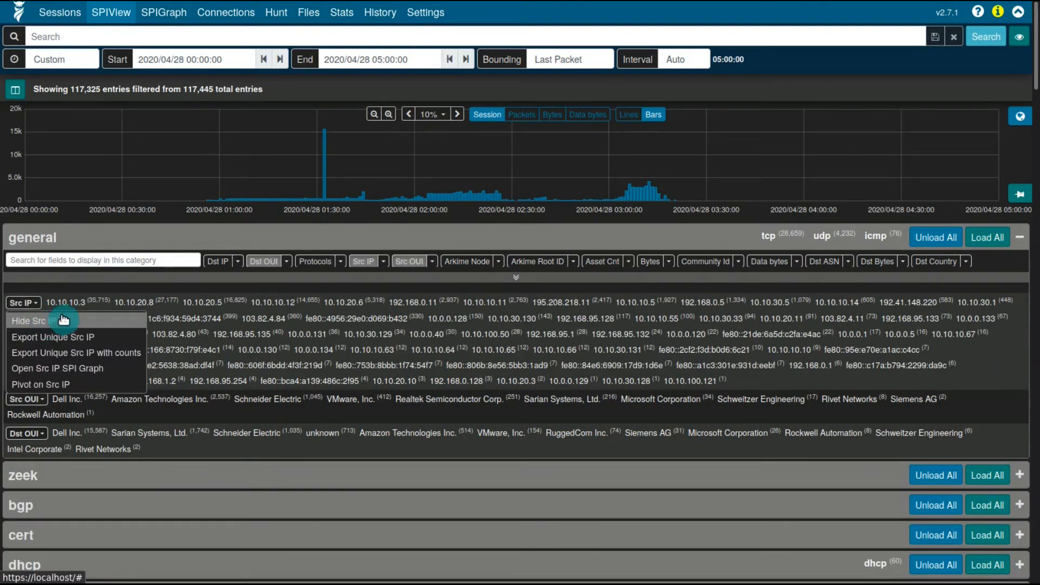
pyautogui.click(44, 322)
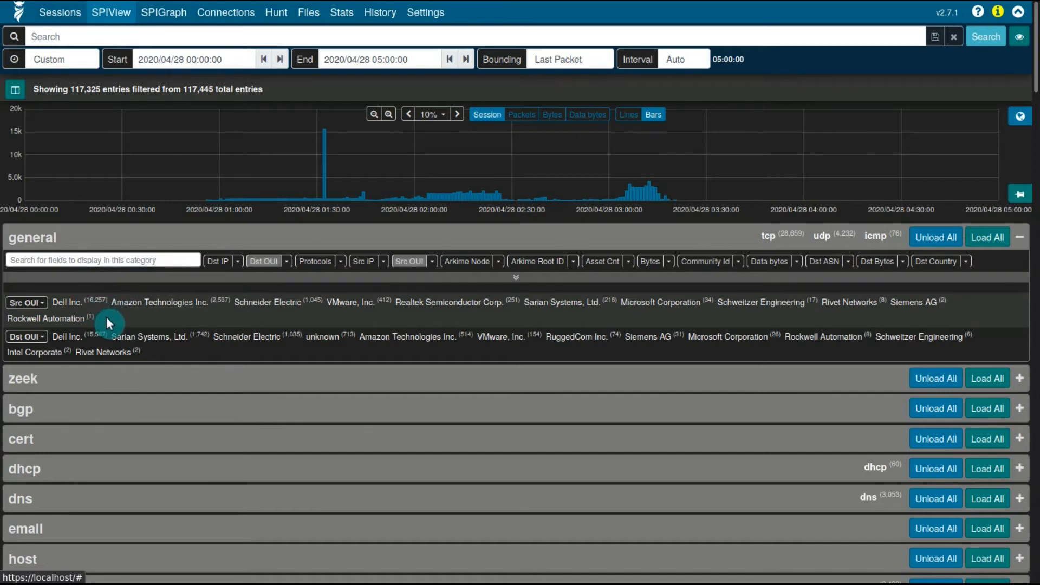
# - Compare the source and destination OUI values under the Zeek Logs and PCAP Files views, and reopen the list of views
pyautogui.click(1019, 39)
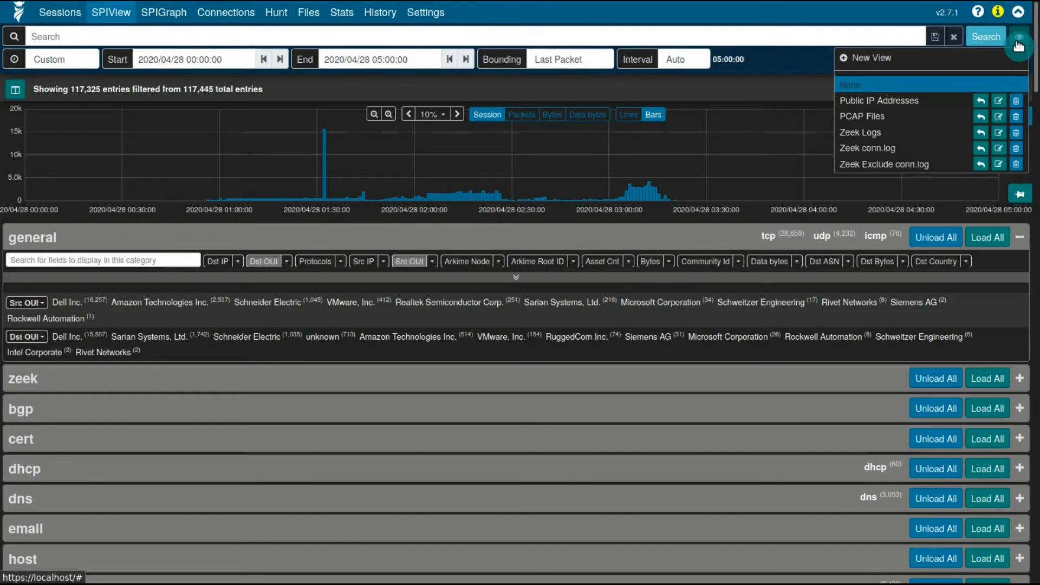
pyautogui.click(902, 135)
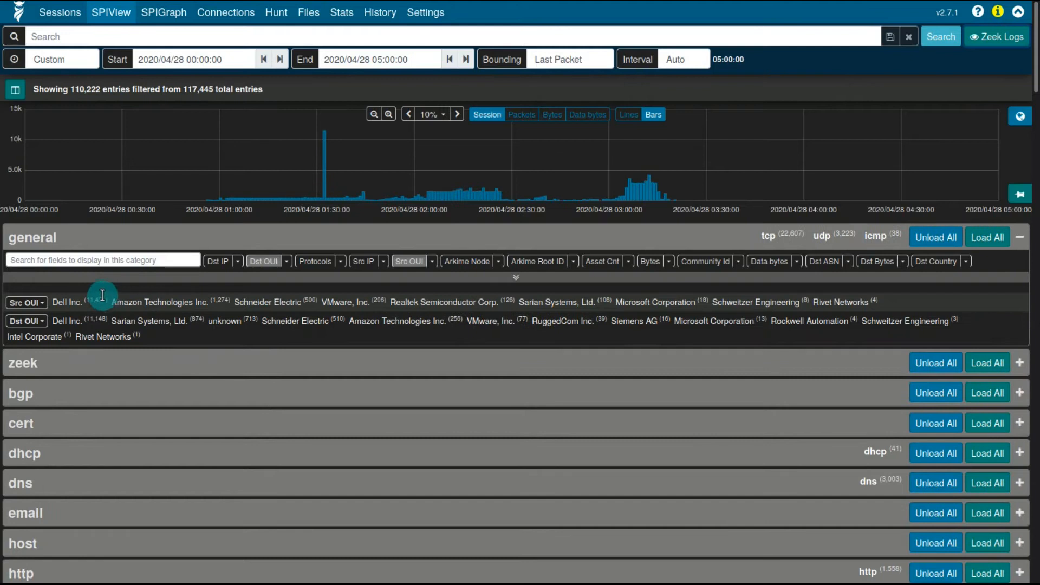
pyautogui.click(990, 38)
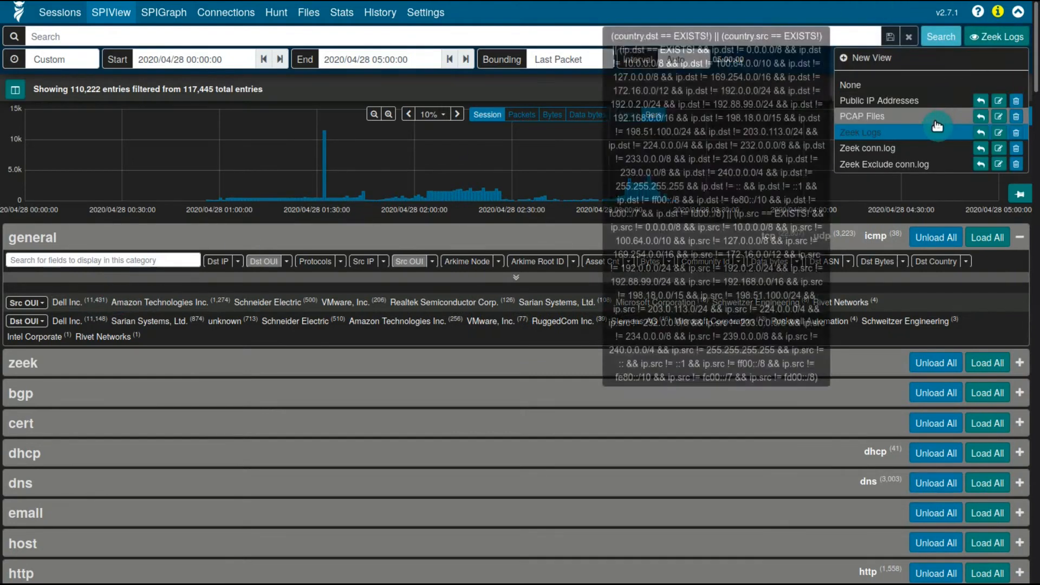
pyautogui.click(900, 120)
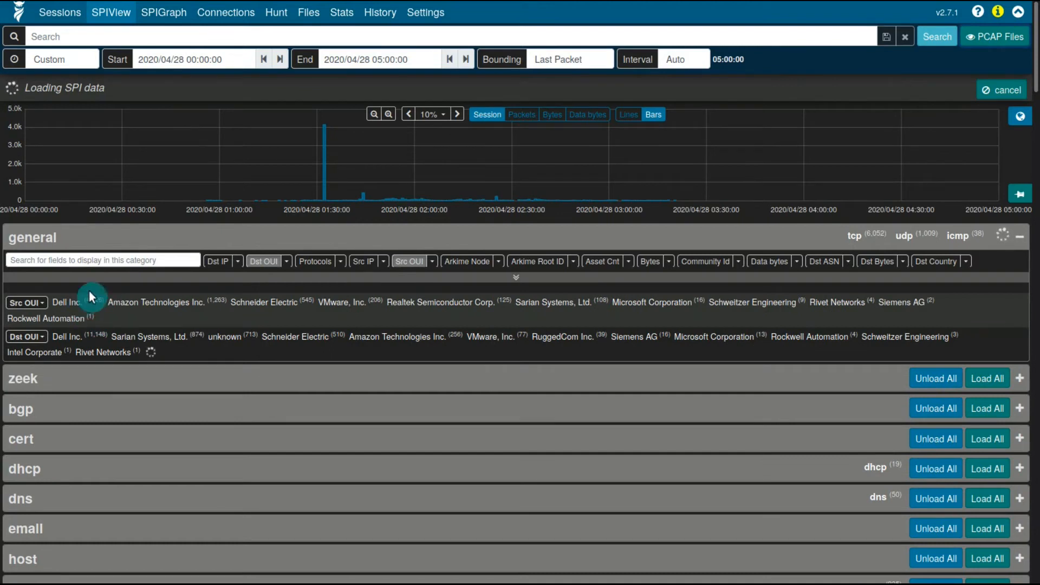
pyautogui.click(1019, 36)
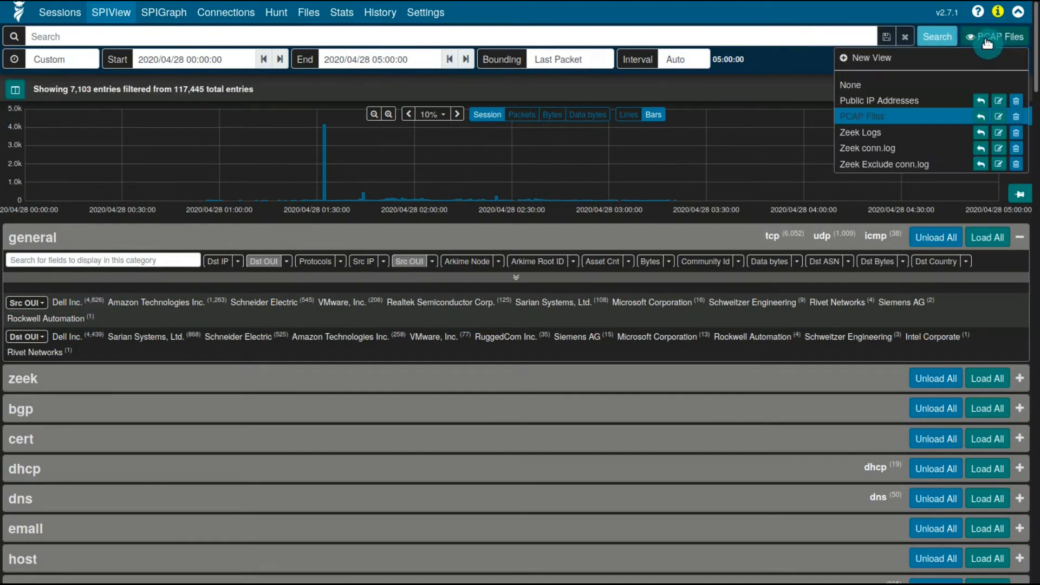
# - Set the view to None to remove the PCAP Files restriction and check the filter expression of the PCAP Files view
pyautogui.click(882, 90)
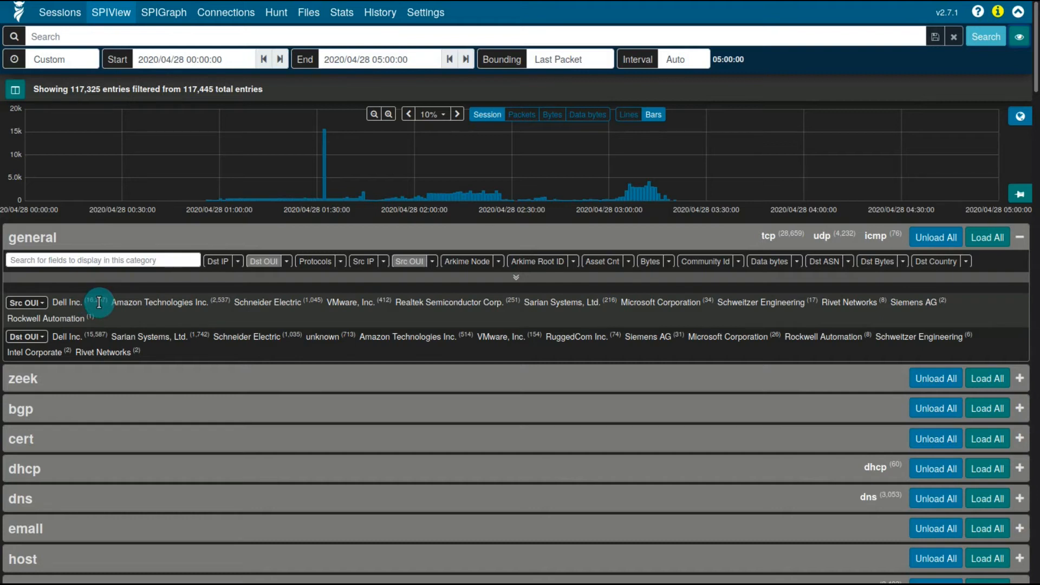
pyautogui.click(1018, 36)
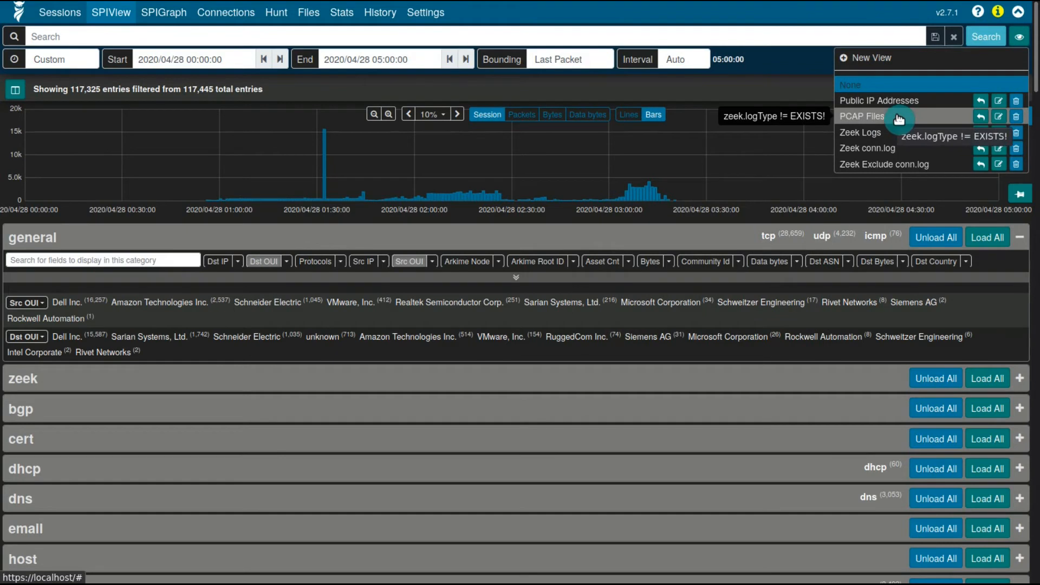
pyautogui.click(1019, 36)
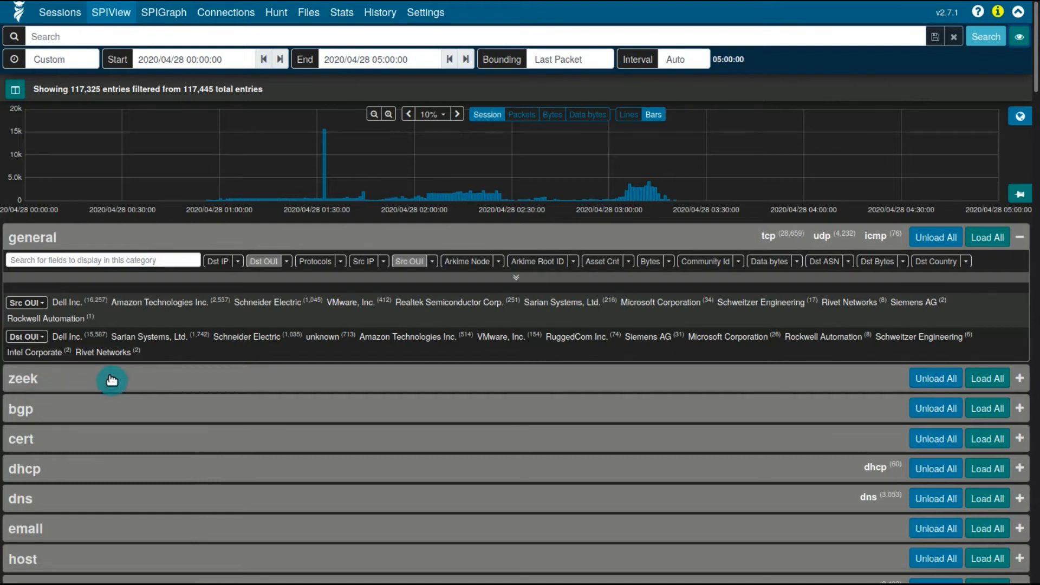
# - Look through the SPIView field categories, including the protocol-specific zeek ones such as zeek_cip and zeek_s7comm
pyautogui.scroll(-12, 82, 383)
pyautogui.scroll(-5, 86, 358)
pyautogui.scroll(2, 87, 326)
pyautogui.scroll(-20, 79, 199)
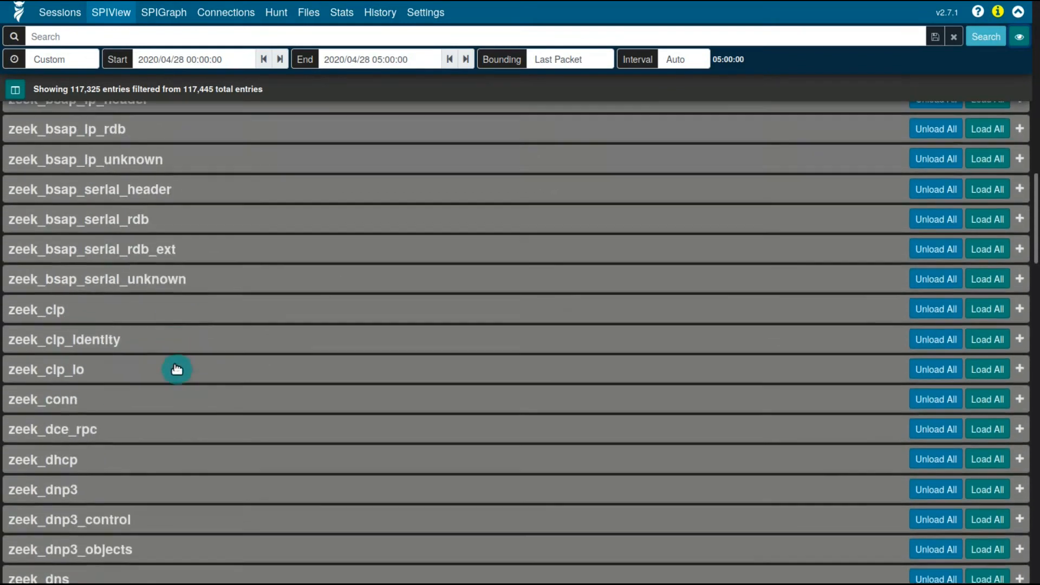
pyautogui.scroll(-9, 203, 471)
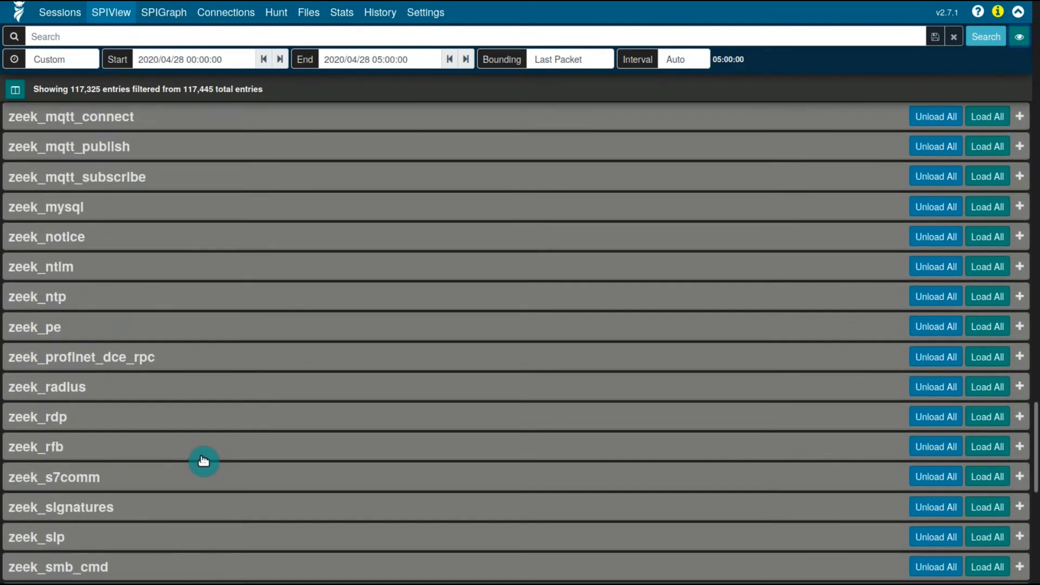
pyautogui.scroll(12, 207, 465)
pyautogui.scroll(20, 209, 457)
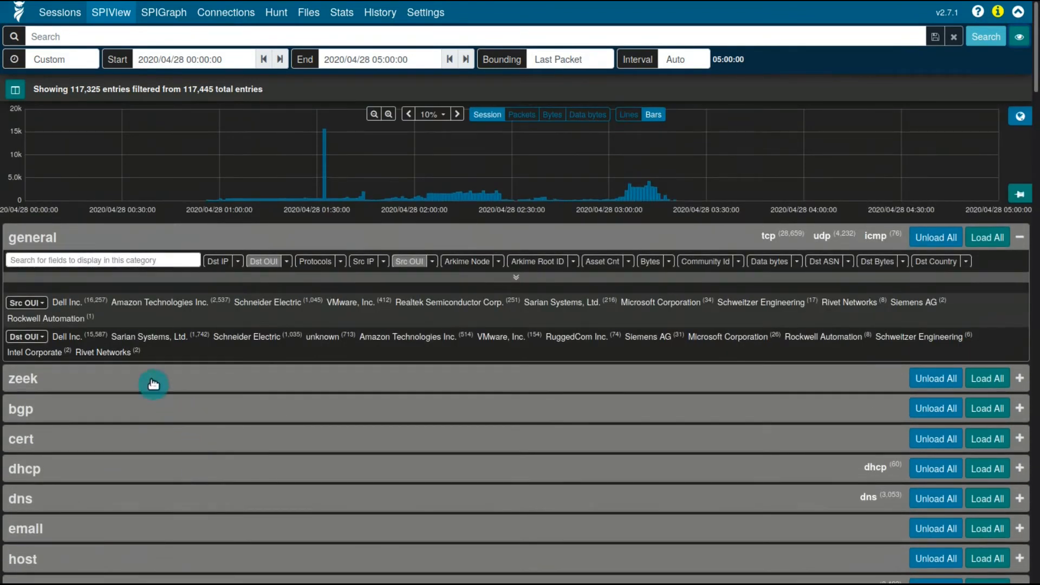
# - Expand the zeek category, filter its fields by "oui", load Originating OUI and Responding OUI, and clear the field filter
pyautogui.click(25, 385)
pyautogui.click(132, 402)
pyautogui.write('oui')
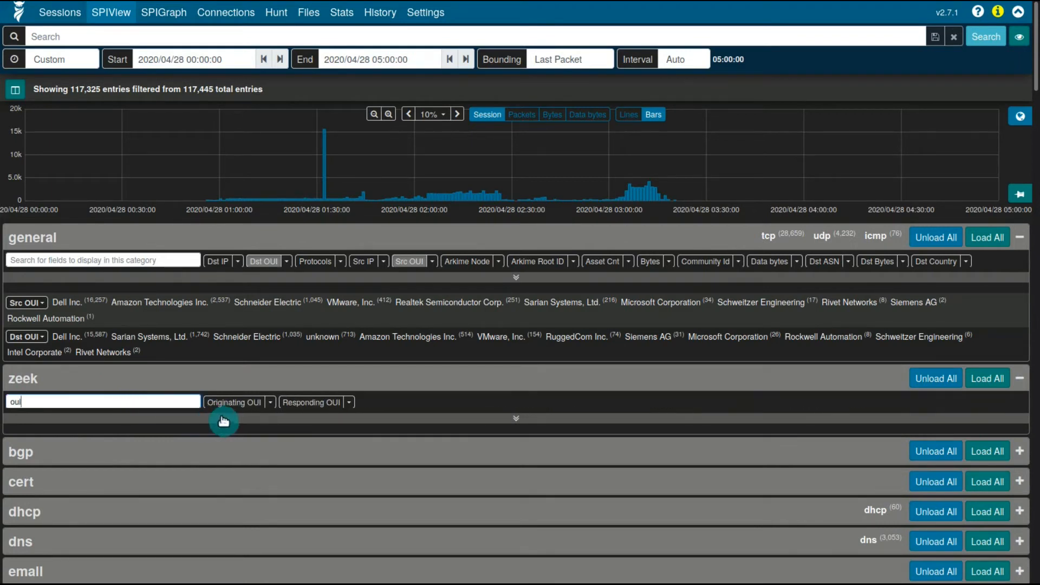
pyautogui.click(245, 411)
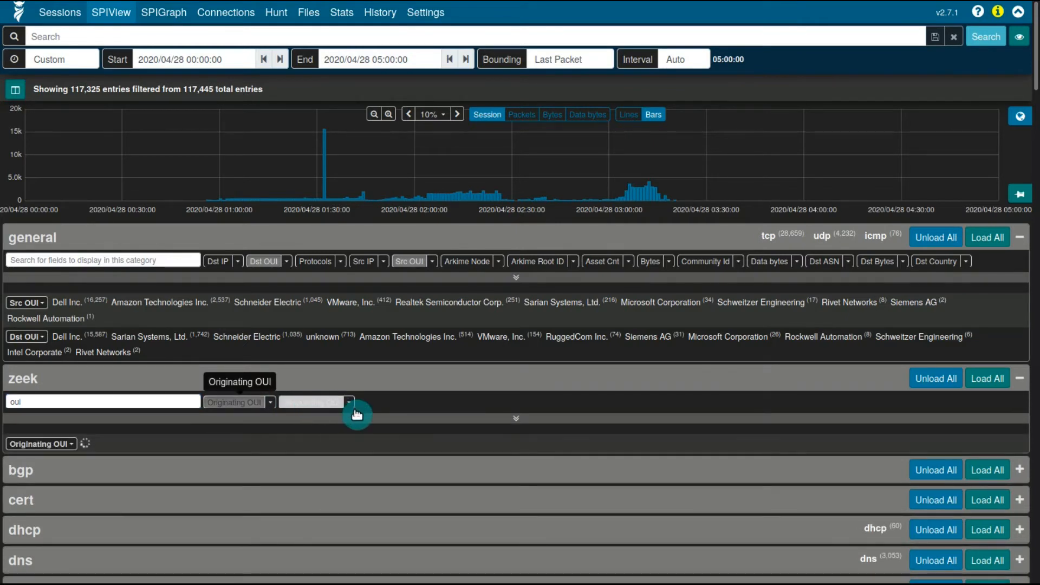
pyautogui.click(355, 411)
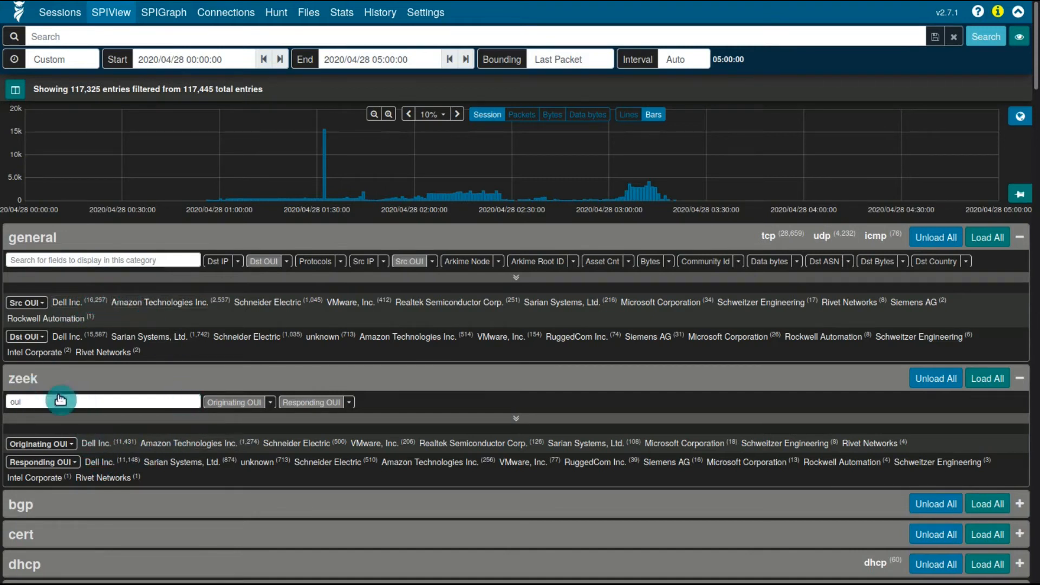
pyautogui.doubleClick(118, 403)
pyautogui.press('BackSpace')
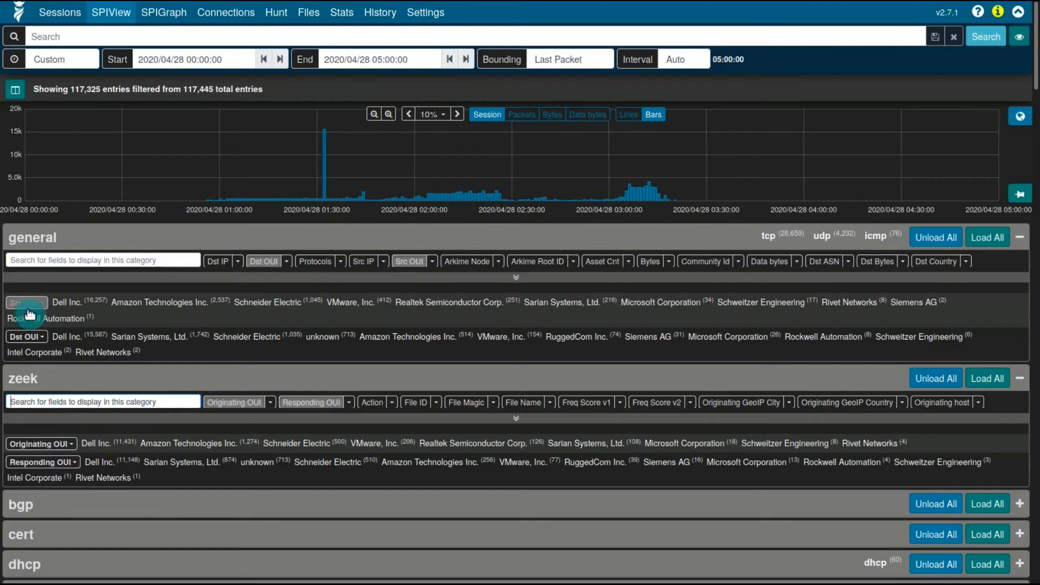
# - Export the unique Dst OUI values as a plain list and again with counts, closing each list after viewing it
pyautogui.click(40, 337)
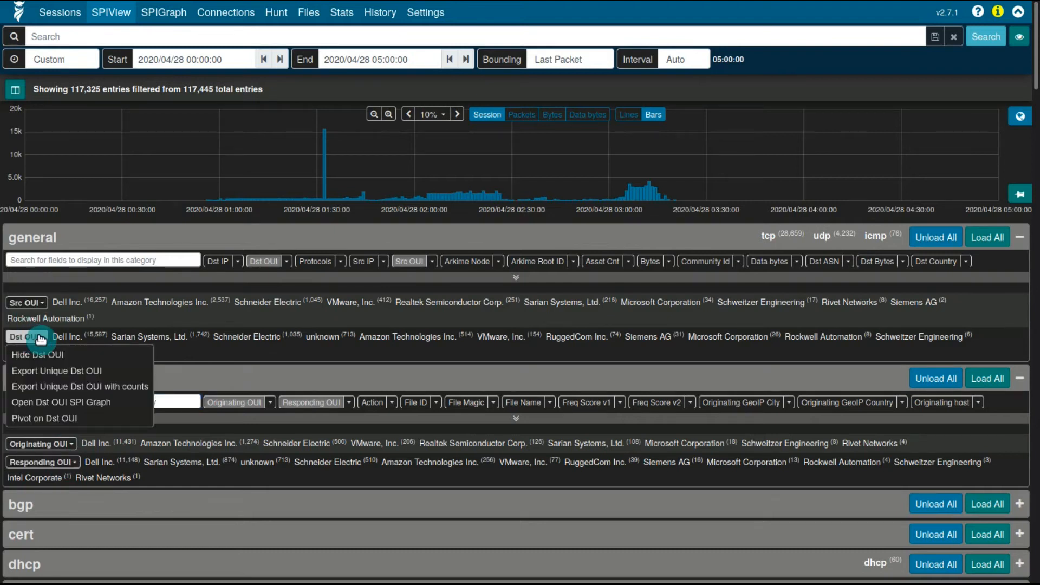
pyautogui.click(48, 372)
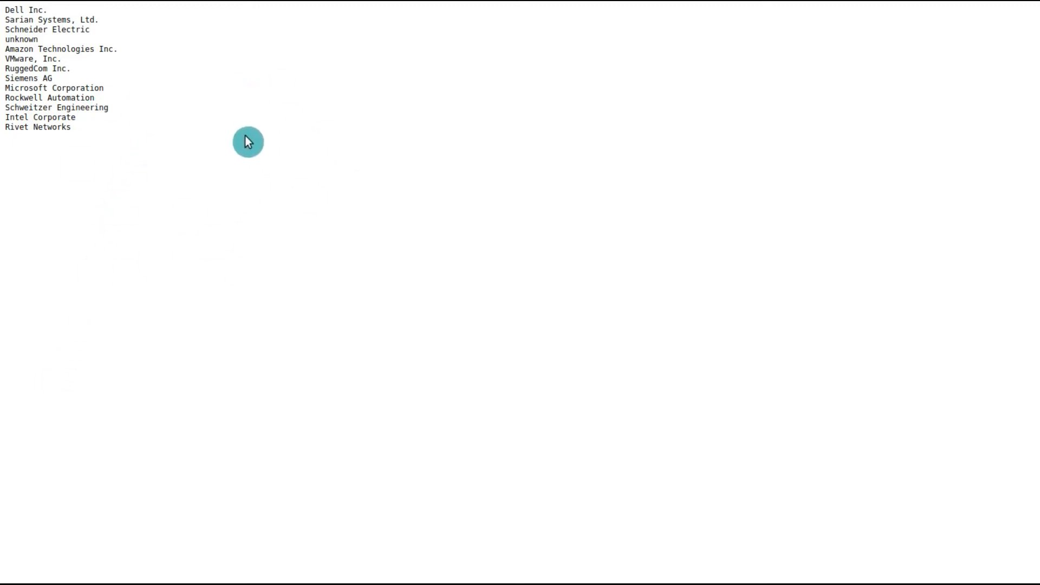
pyautogui.hotkey('ctrl', 'w')
pyautogui.click(26, 338)
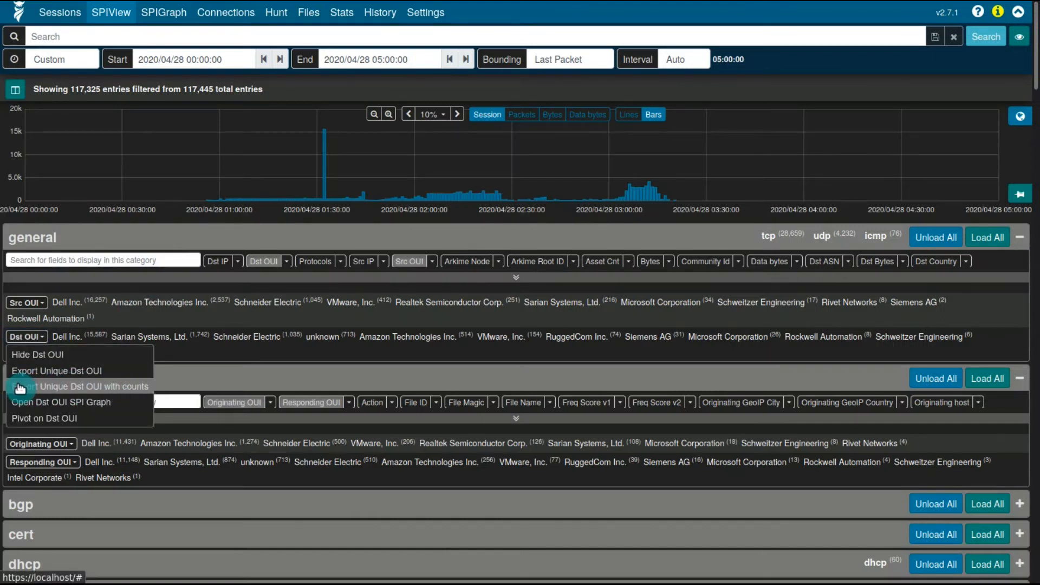
pyautogui.click(131, 388)
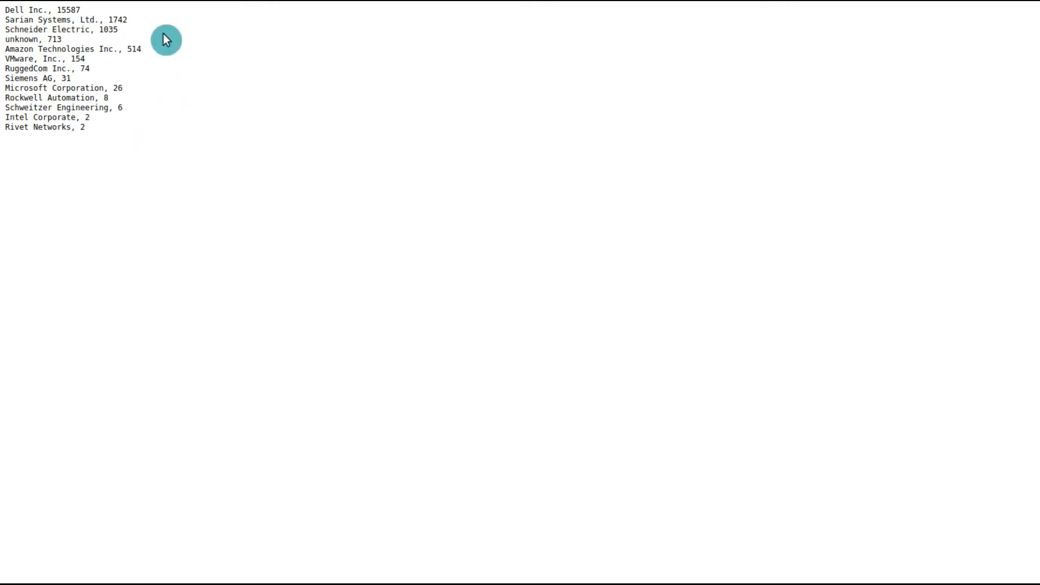
pyautogui.hotkey('ctrl', 'w')
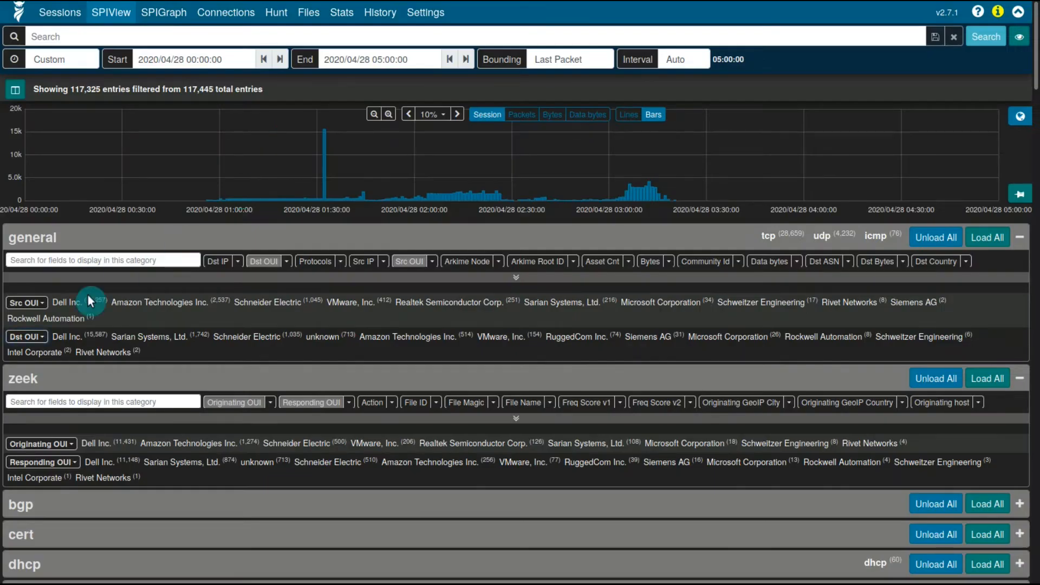
# - Open the SPI graph for Dst OUI and look over its per-manufacturer timelines
pyautogui.click(38, 338)
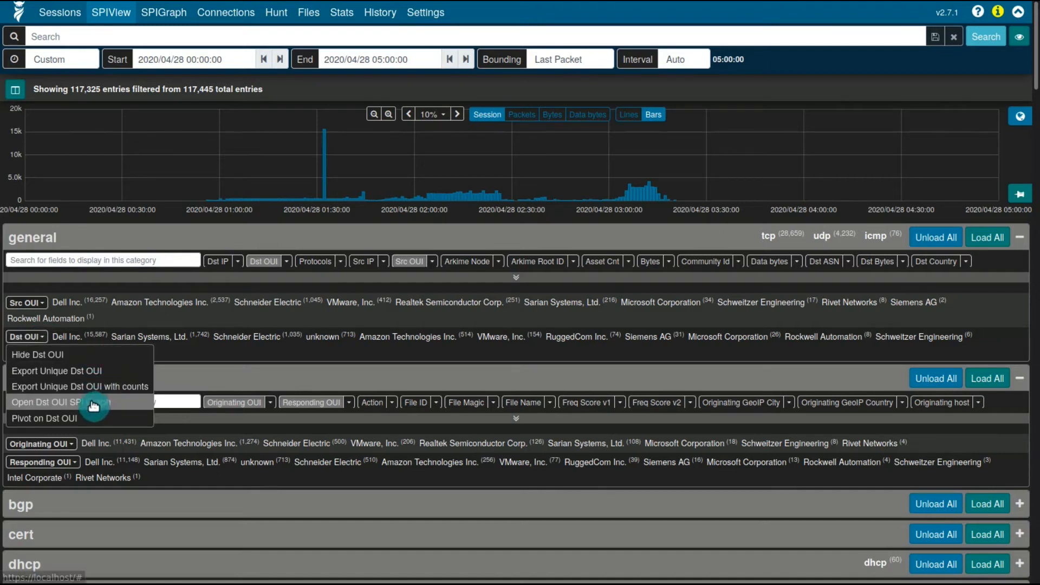
pyautogui.click(125, 406)
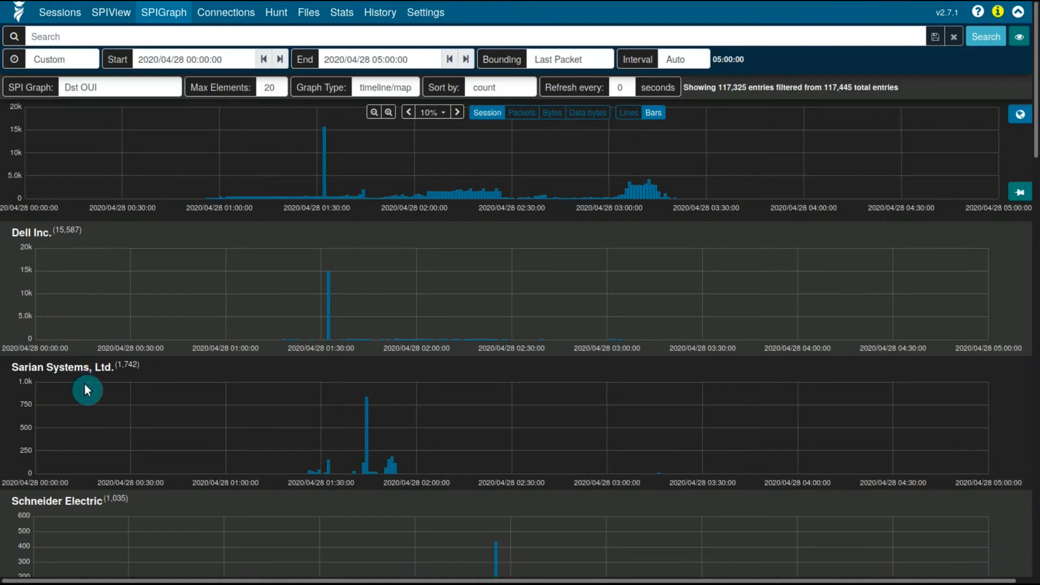
pyautogui.scroll(-3, 86, 385)
pyautogui.scroll(3, 87, 389)
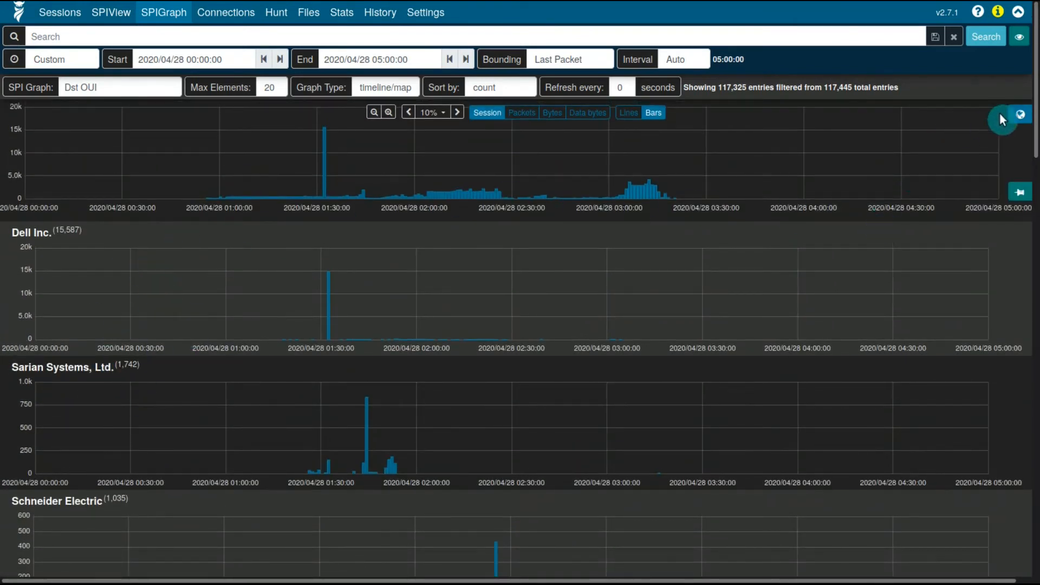
# - Show the maps beside the Dst OUI graphs, examine the country counts for Sarian Systems, Ltd., and return to SPIView
pyautogui.click(1019, 116)
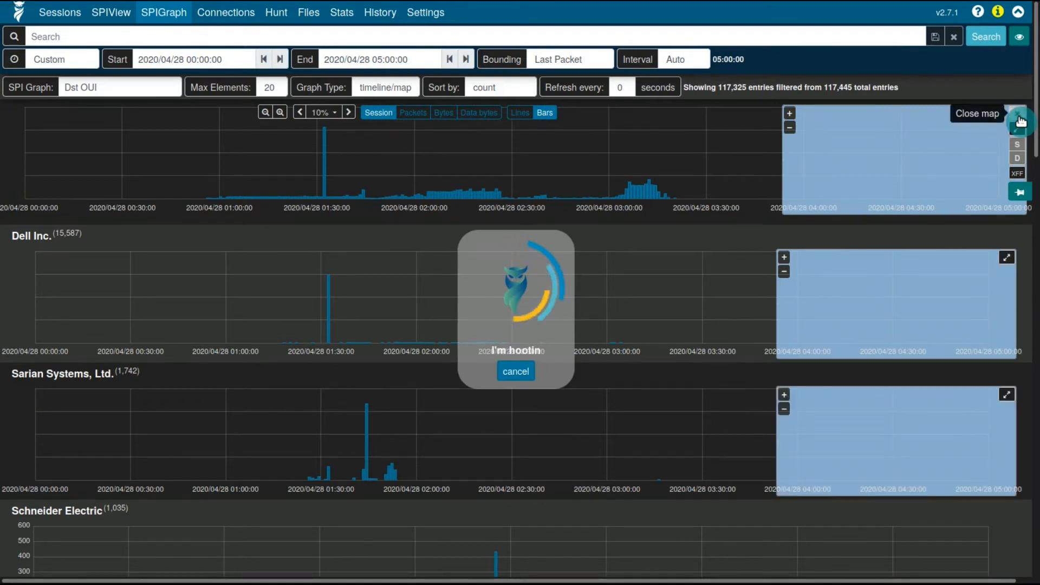
pyautogui.scroll(-3, 571, 355)
pyautogui.scroll(-20, 569, 355)
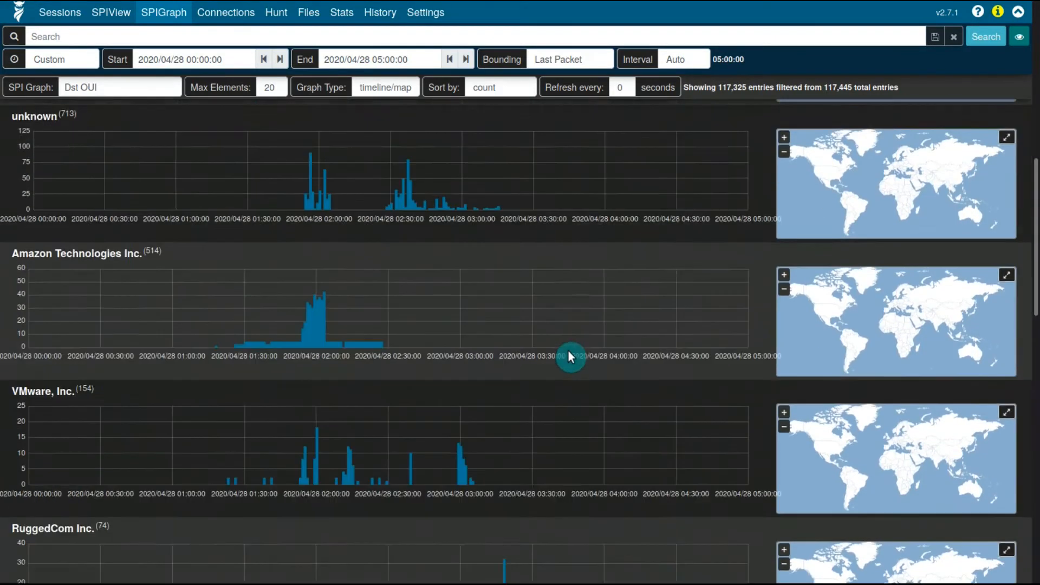
pyautogui.scroll(-2, 569, 355)
pyautogui.scroll(15, 564, 355)
pyautogui.scroll(3, 560, 355)
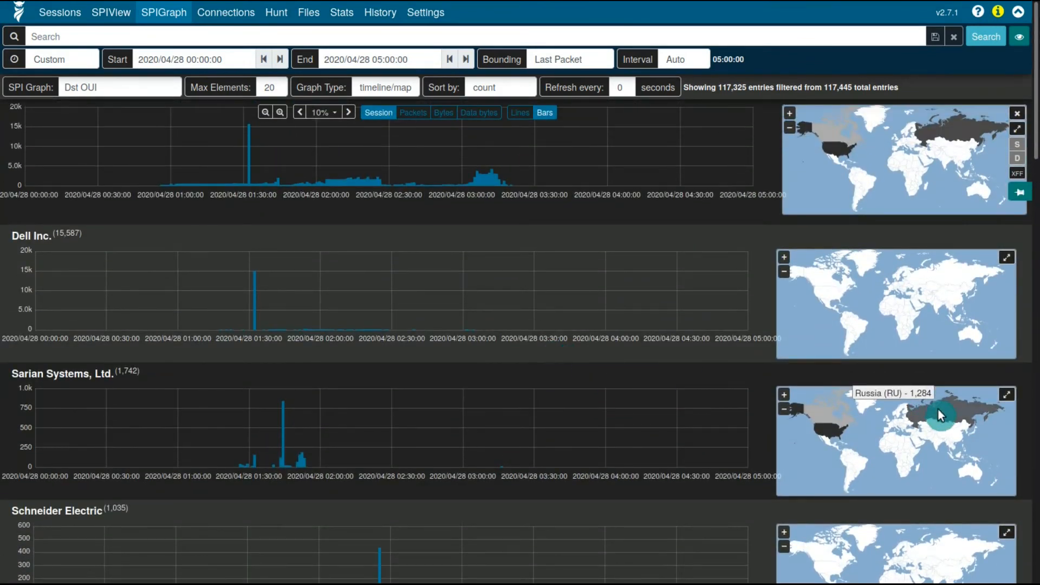
pyautogui.moveTo(827, 424)
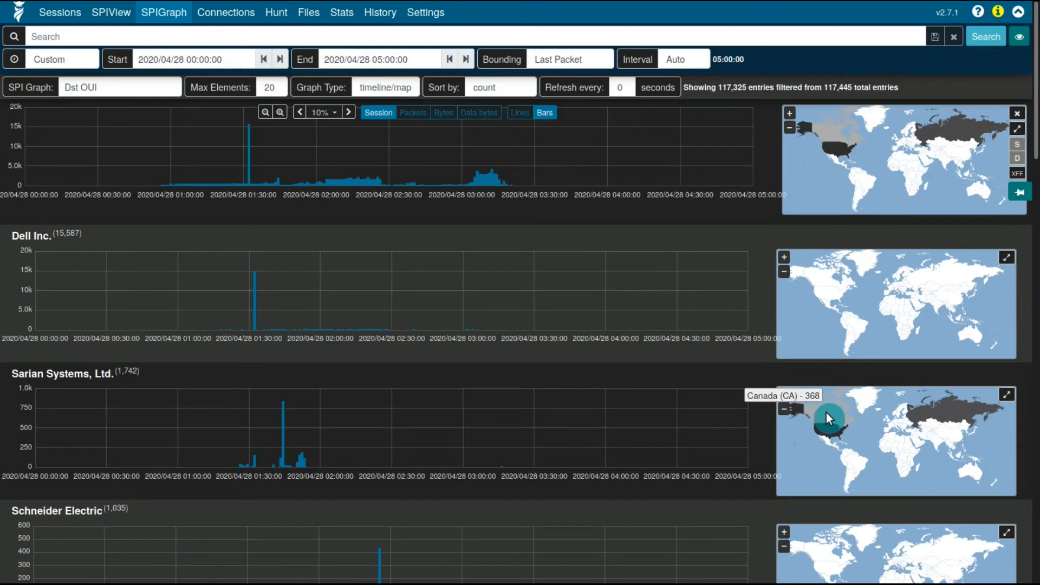
pyautogui.moveTo(969, 412)
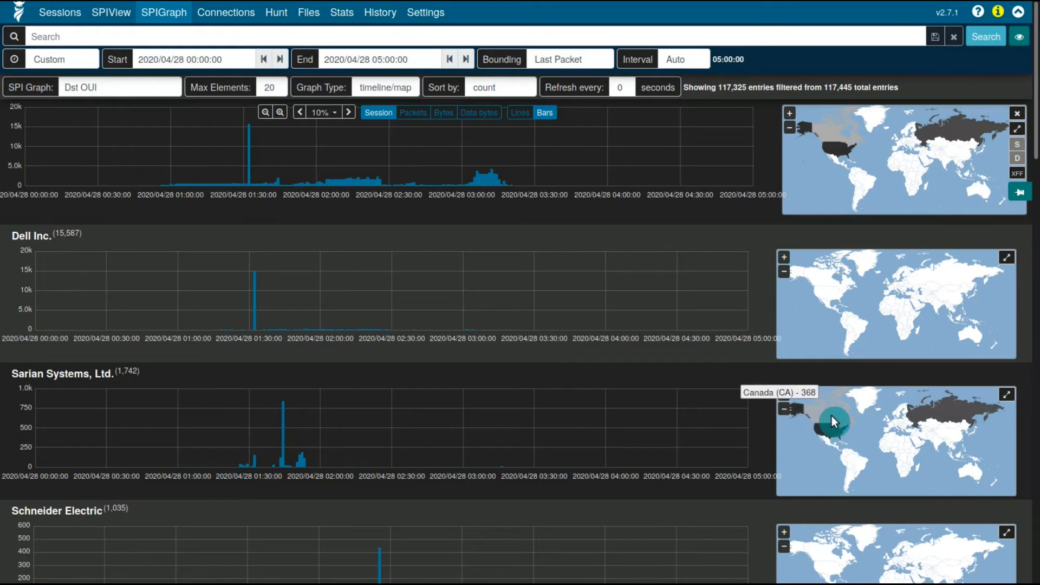
pyautogui.moveTo(976, 470)
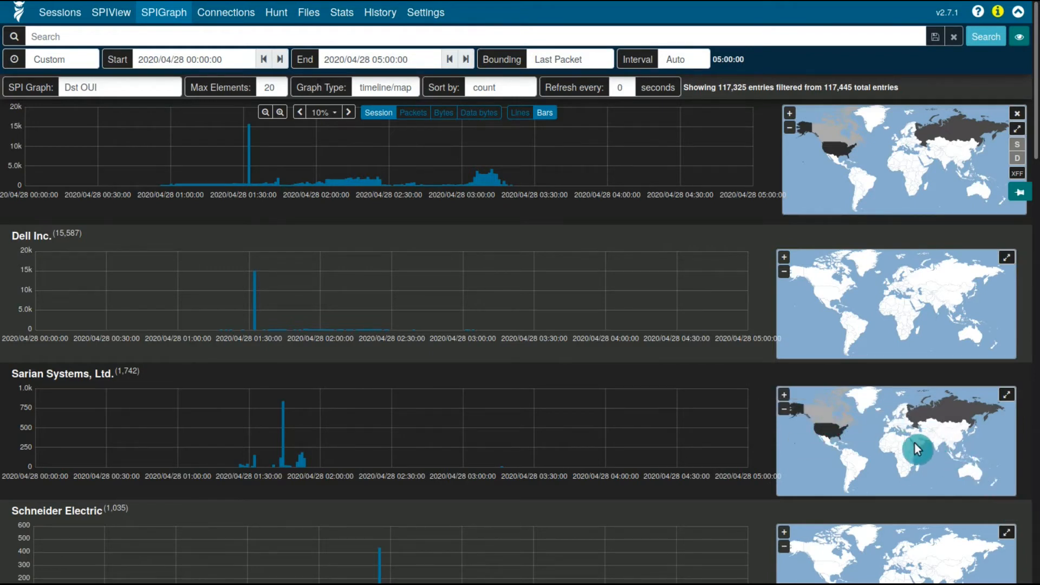
pyautogui.hotkey('shift', 'v')
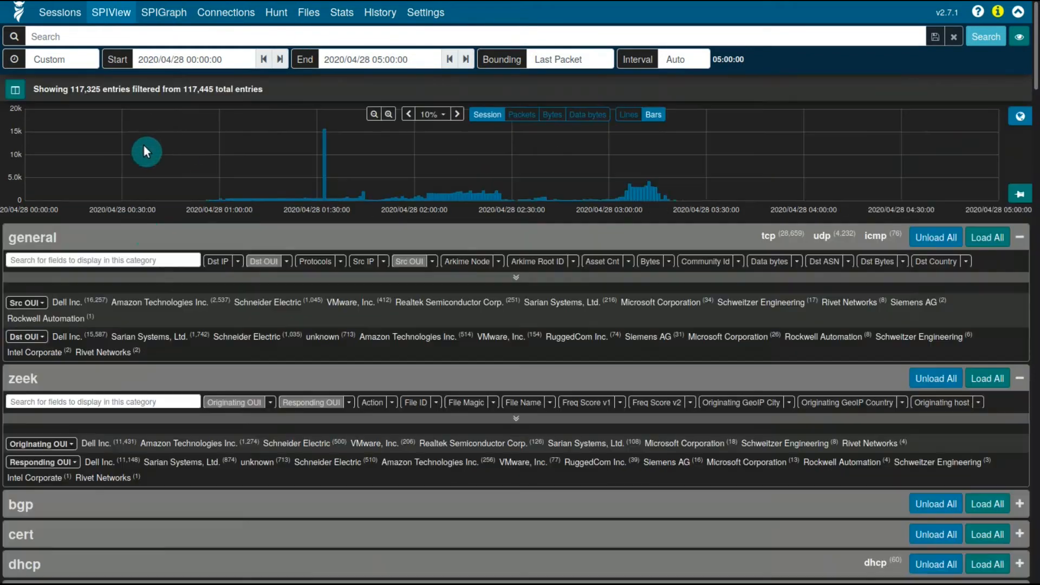
# - Pivot on Dst OUI, inspect the generated oui.dst query from start to end in Sessions, and return to SPIView
pyautogui.click(38, 337)
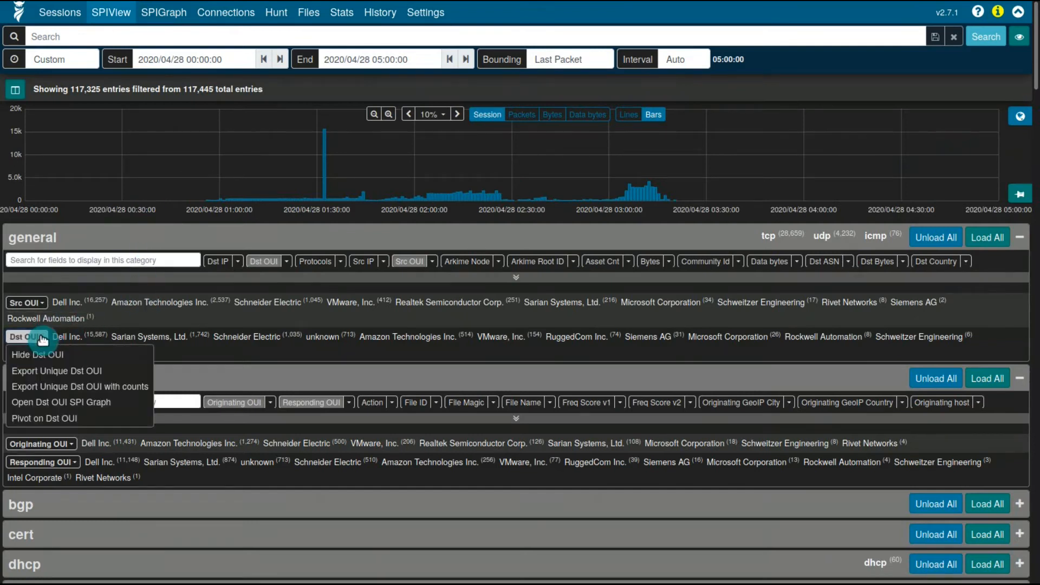
pyautogui.click(88, 421)
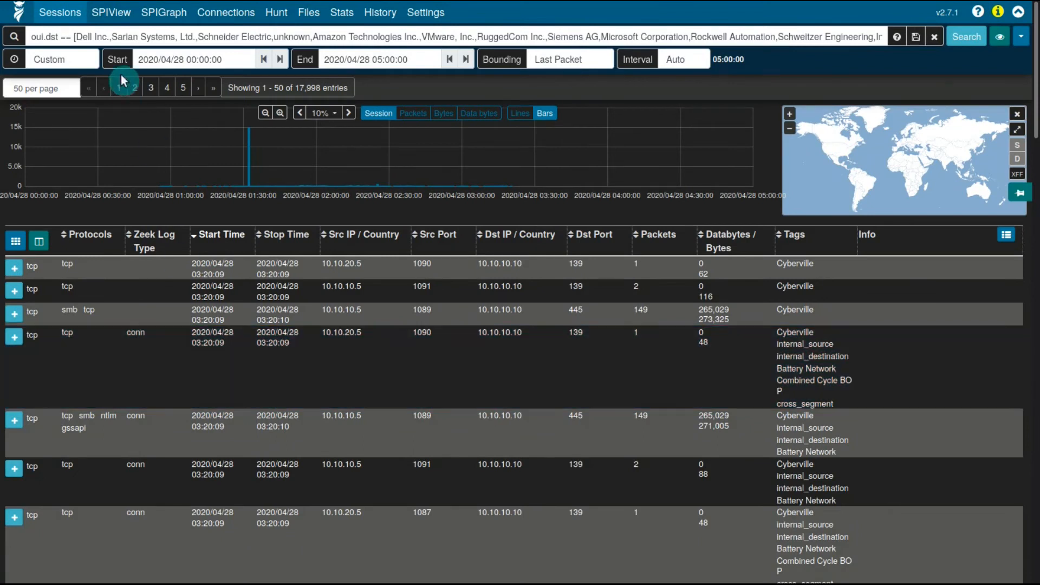
pyautogui.click(78, 36)
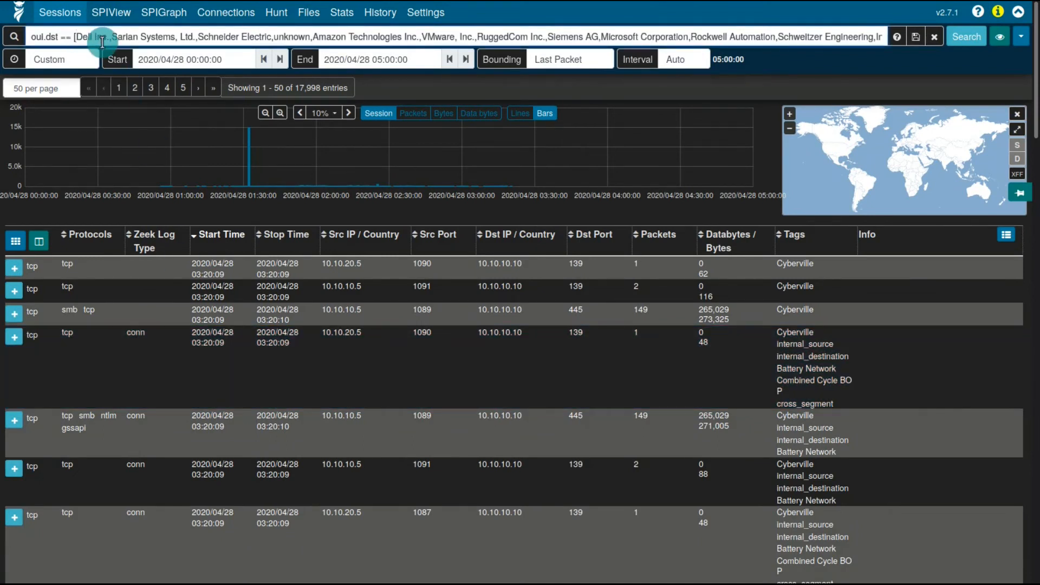
pyautogui.press('End')
pyautogui.press('Home')
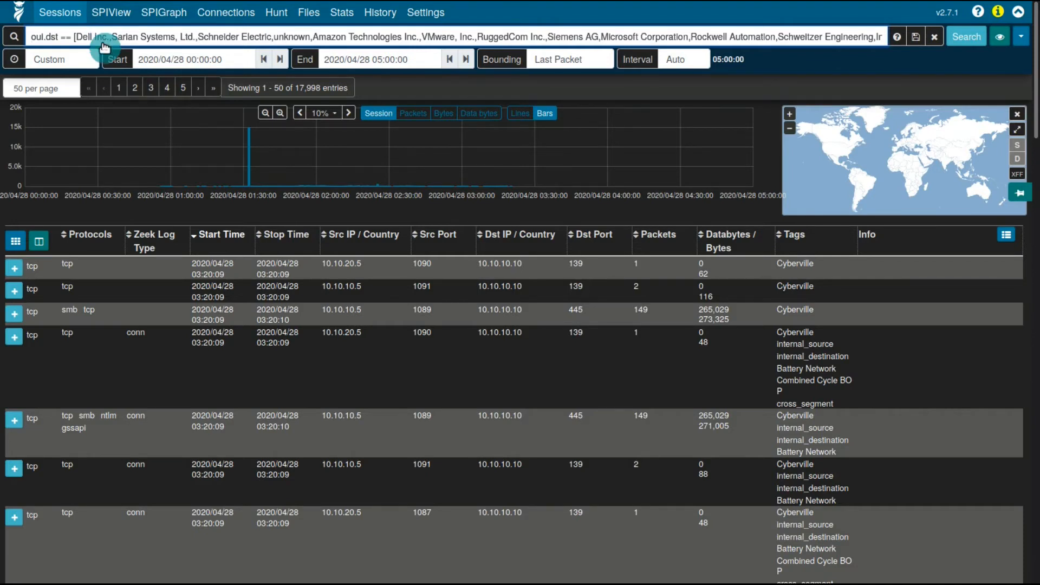
pyautogui.click(111, 12)
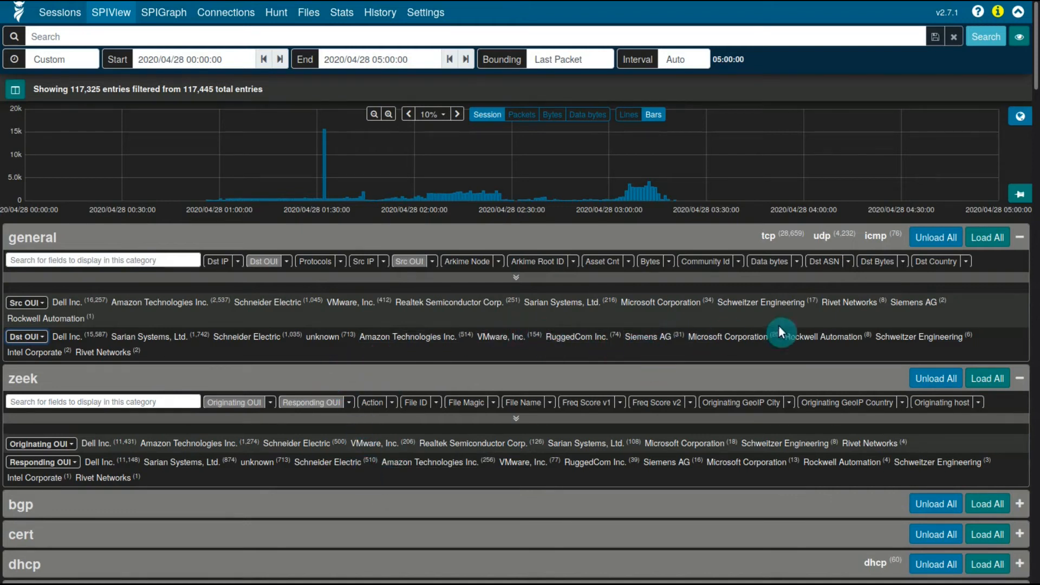
# - Pivot to Kibana on the dstOui value Schweitzer Engineering
pyautogui.click(899, 338)
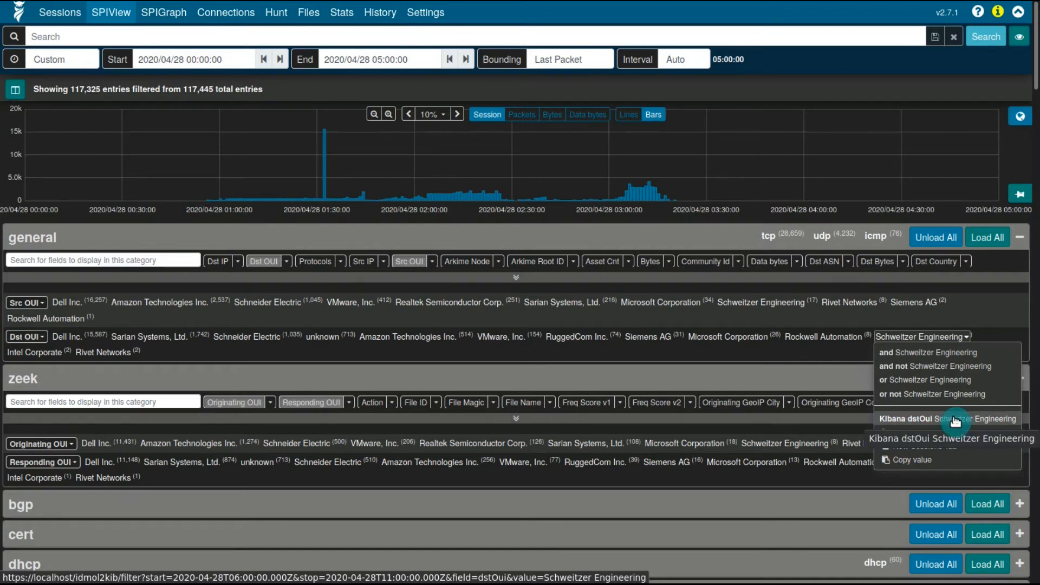
pyautogui.click(911, 420)
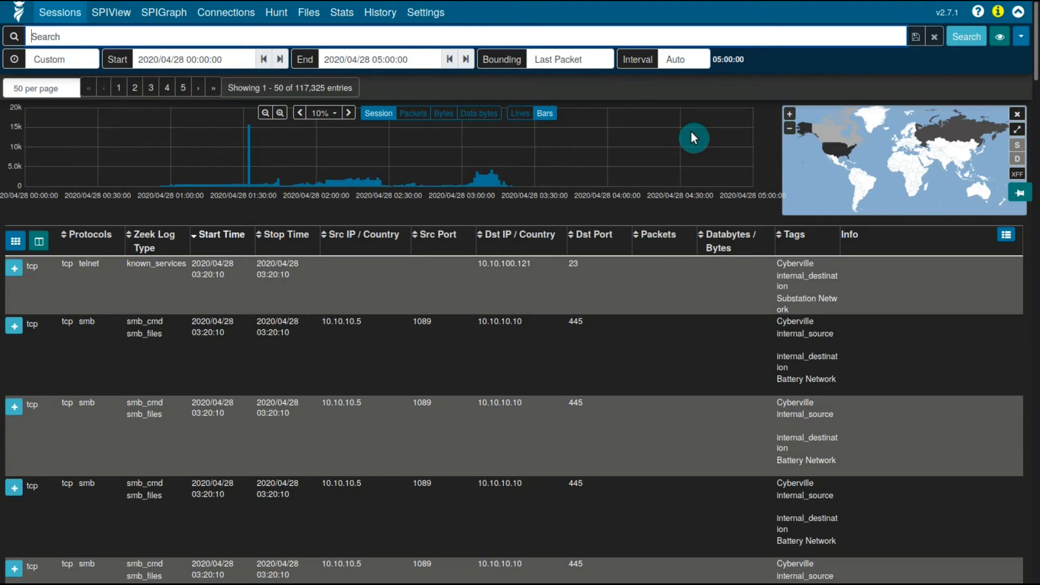
# - Return to SPIView and hide the Src OUI and Dst OUI fields in the general category
pyautogui.click(108, 20)
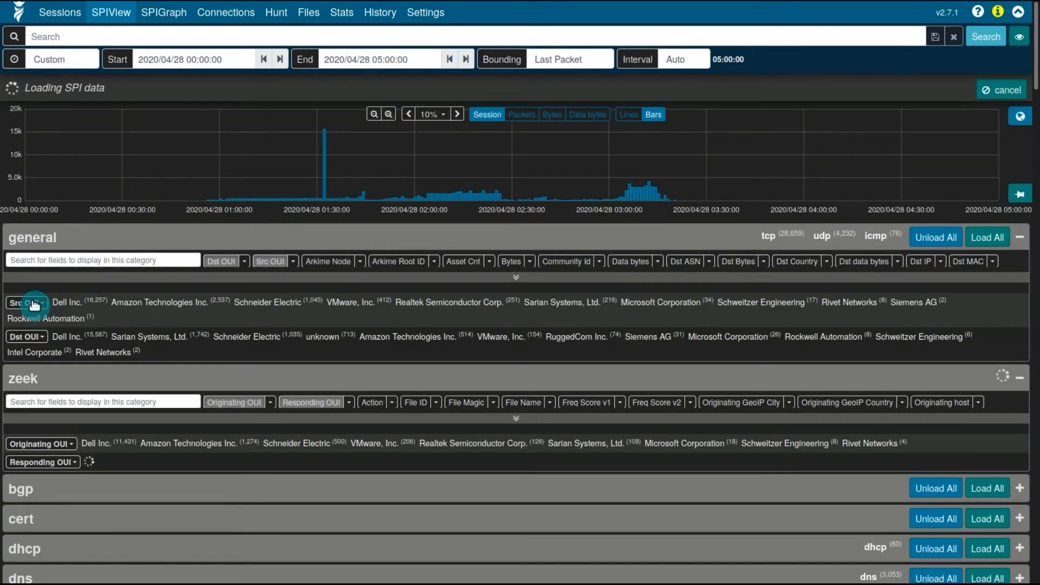
pyautogui.click(34, 305)
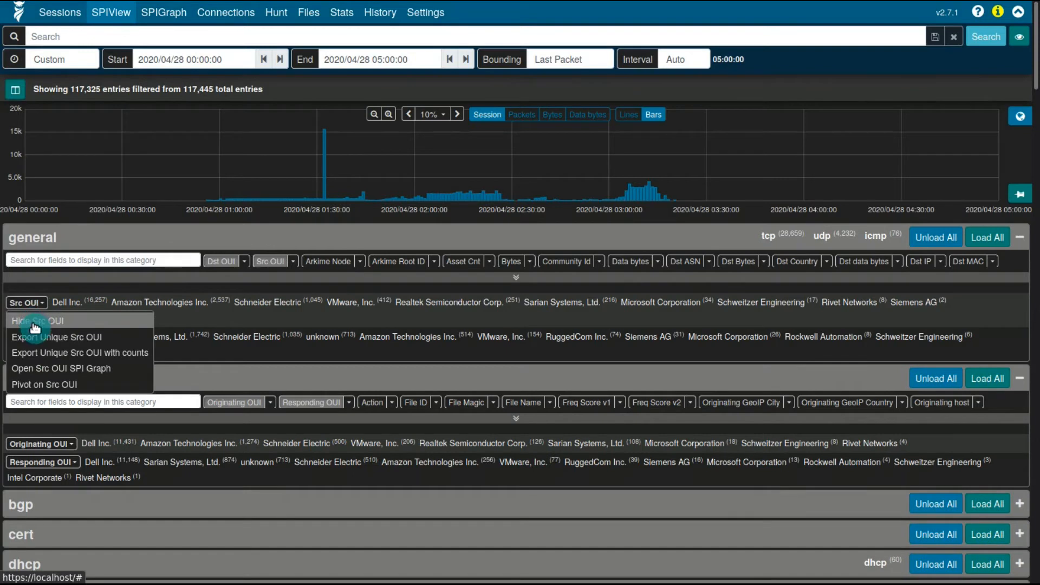
pyautogui.click(36, 321)
pyautogui.click(27, 303)
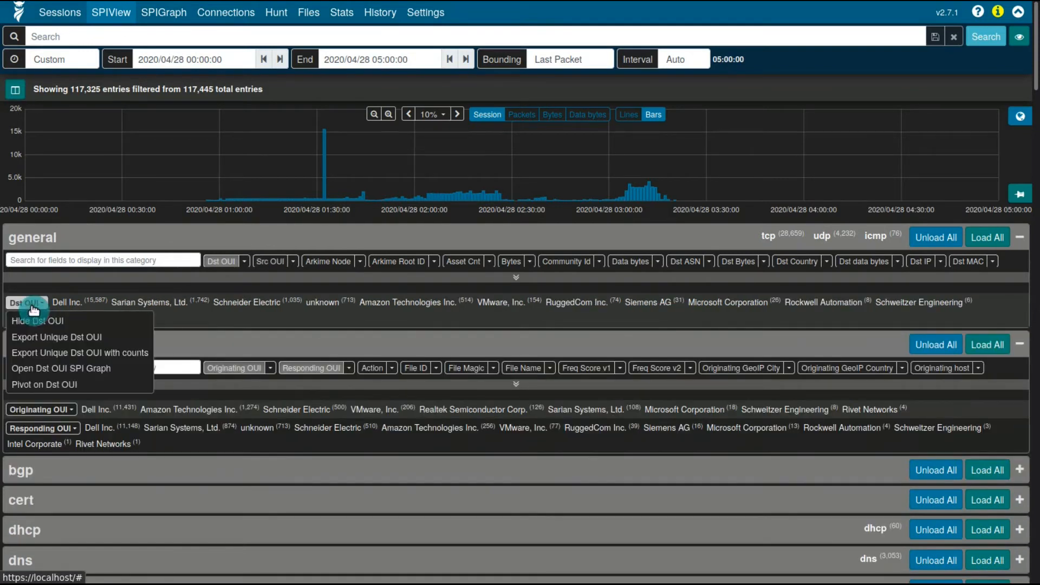
pyautogui.click(32, 322)
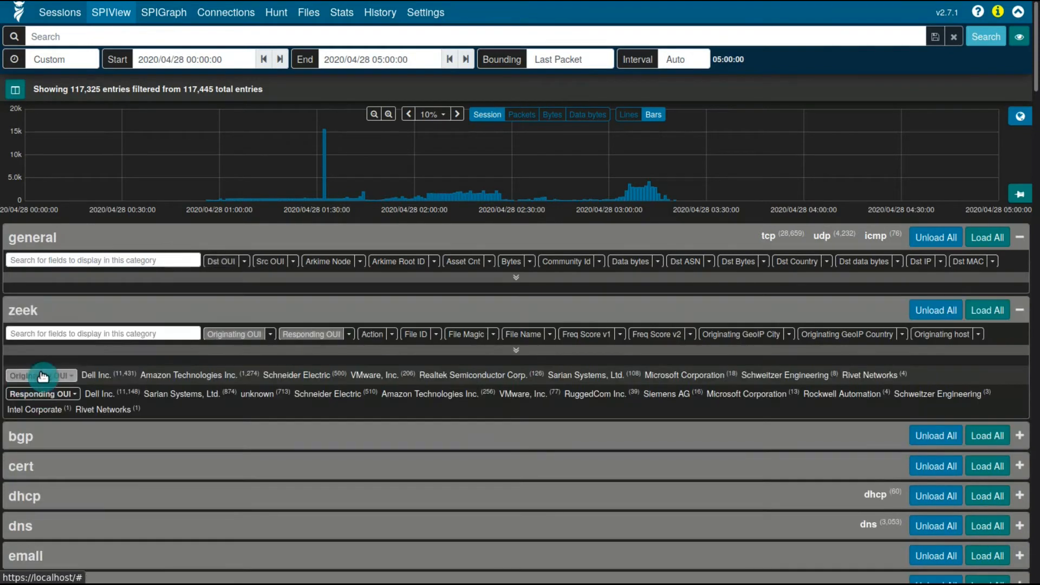
# - Hide the Originating OUI and Responding OUI fields in the zeek category and collapse that category
pyautogui.click(43, 376)
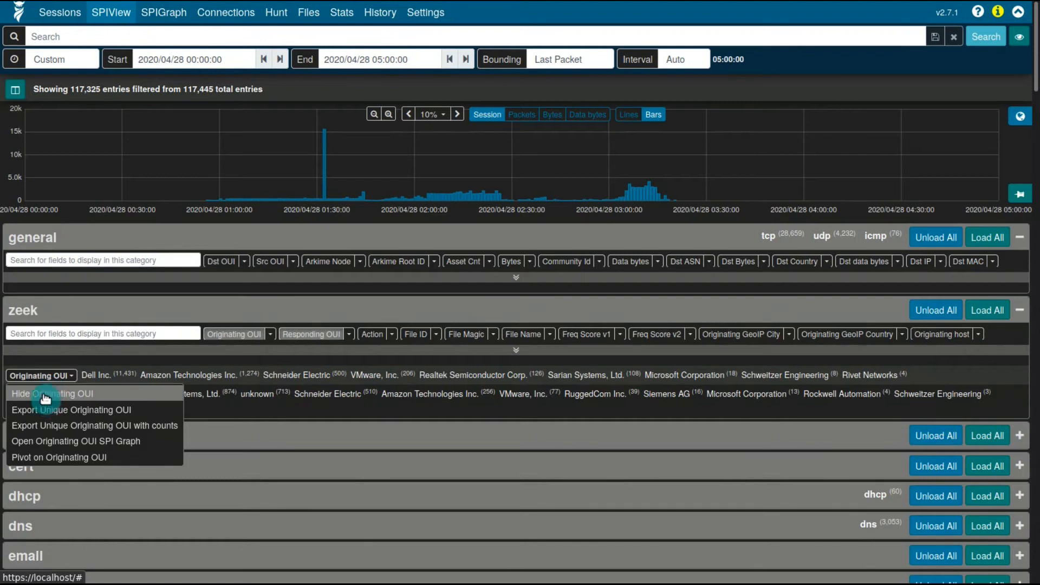
pyautogui.click(46, 396)
pyautogui.click(40, 377)
pyautogui.click(46, 394)
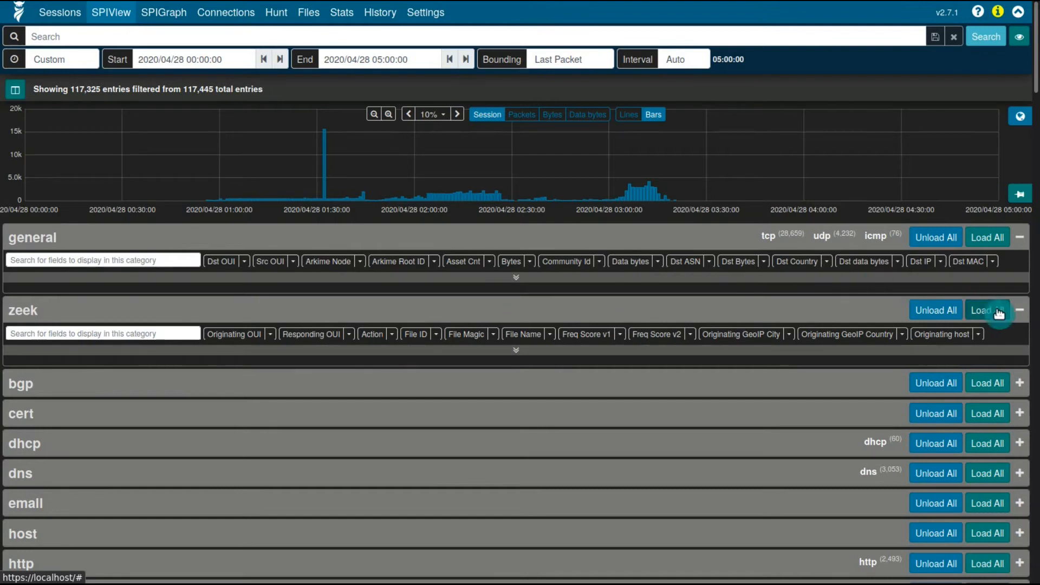
pyautogui.click(1019, 310)
# - Filter the general category's fields by "ip" and load the Dst IP and Src IP values
pyautogui.click(85, 260)
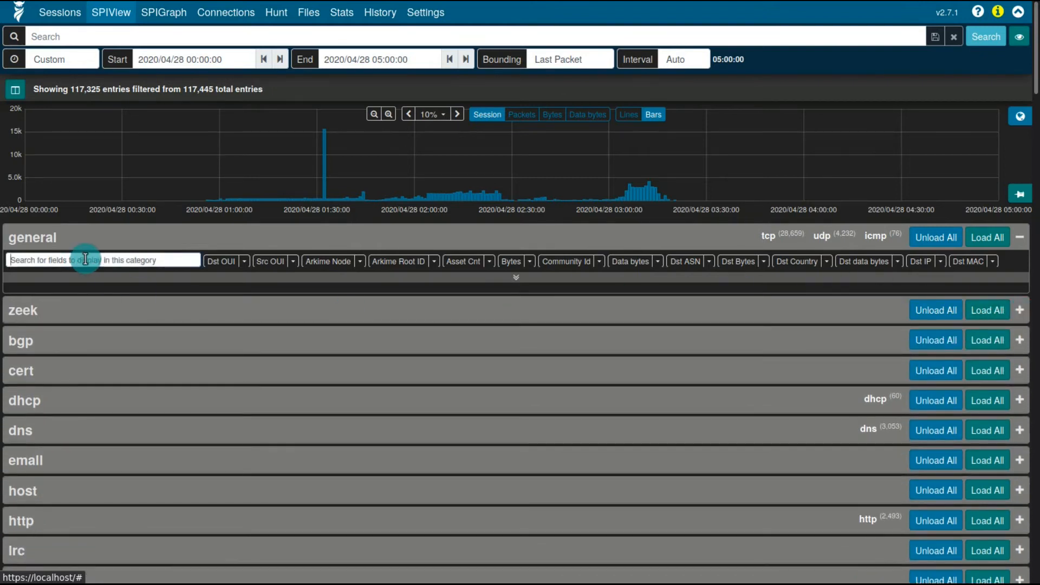
pyautogui.write('ip')
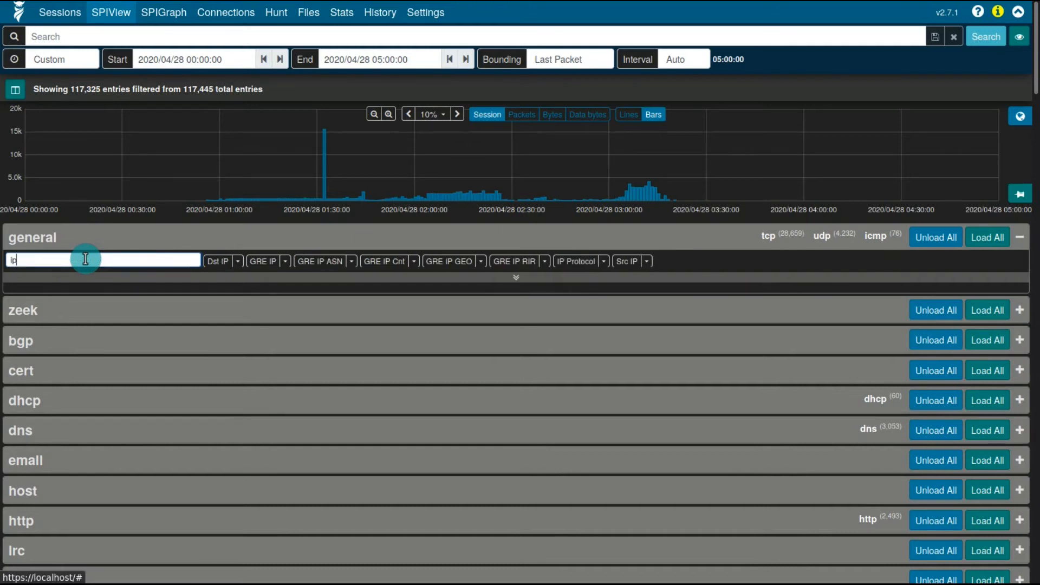
pyautogui.click(225, 264)
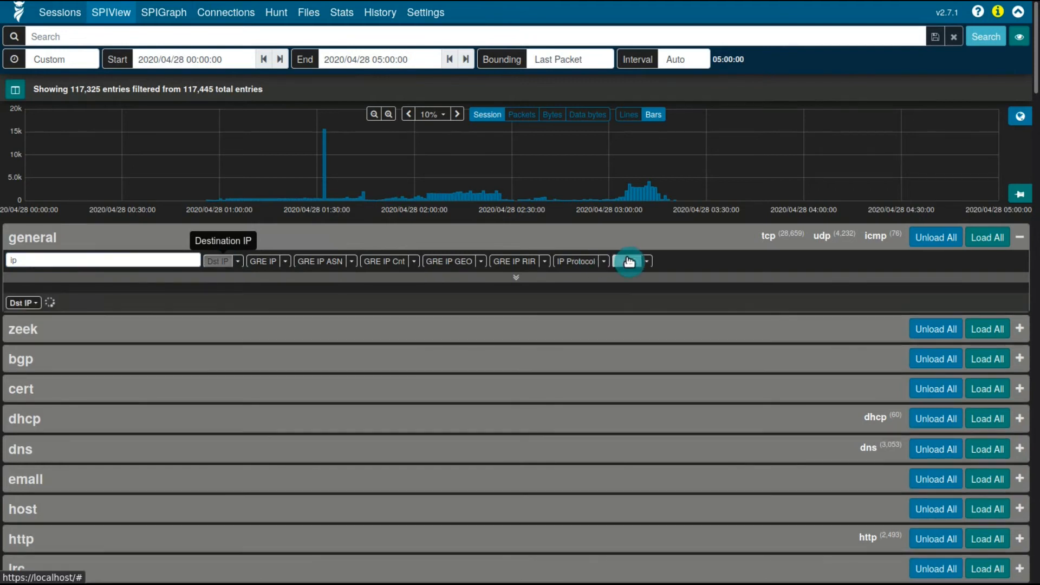
pyautogui.click(631, 262)
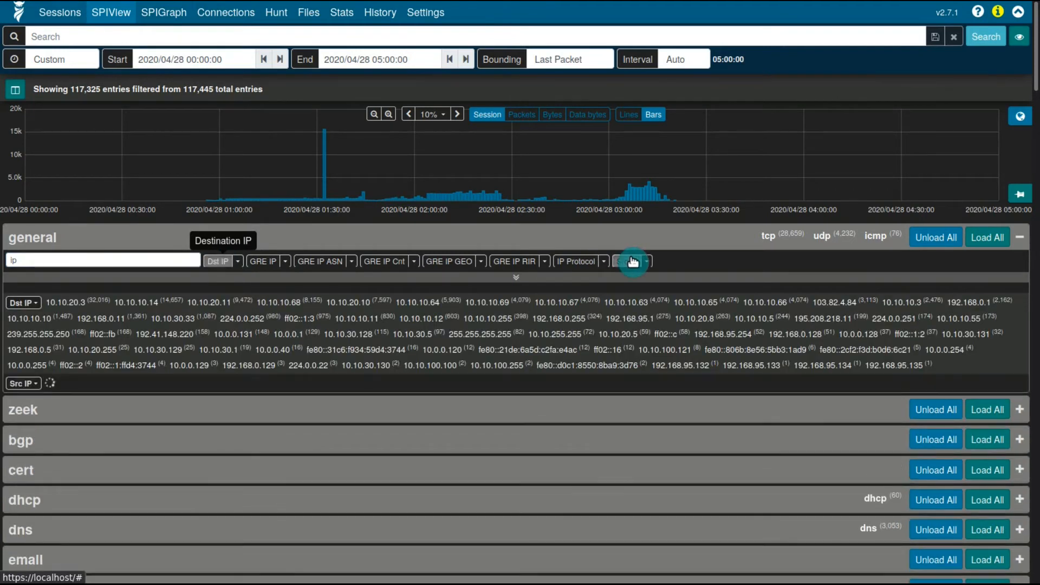
# - Find the general category's fields matching "protocol", load the Protocols values, and clear the field search
pyautogui.doubleClick(97, 261)
pyautogui.press('BackSpace')
pyautogui.write('protocol')
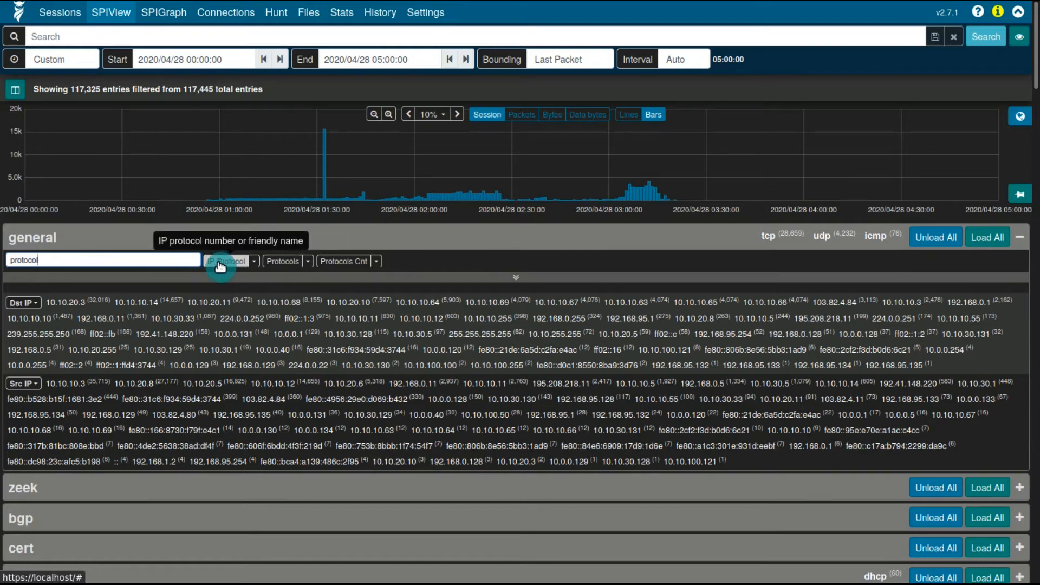
pyautogui.click(278, 264)
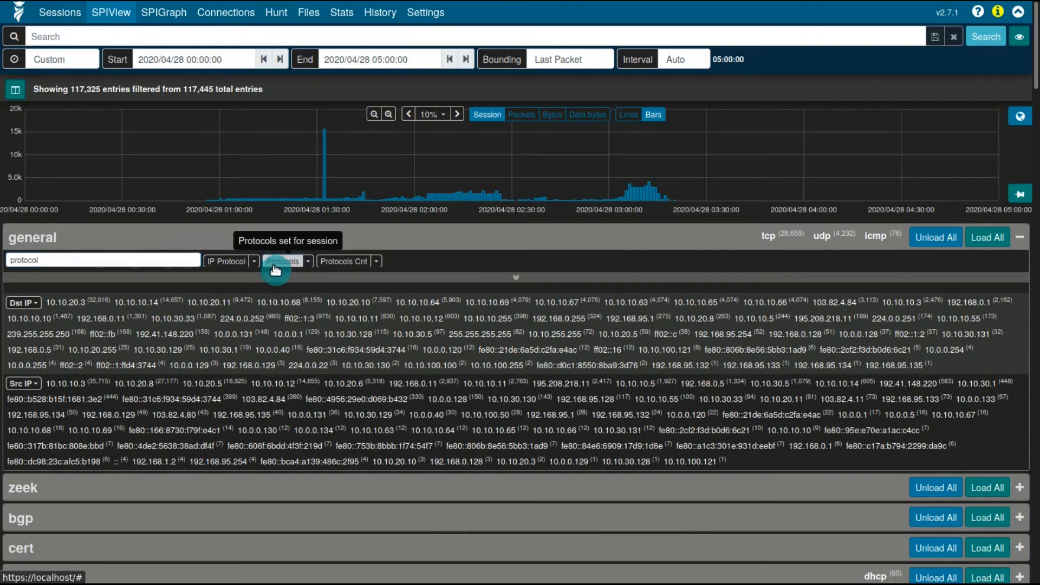
pyautogui.doubleClick(172, 261)
pyautogui.press('BackSpace')
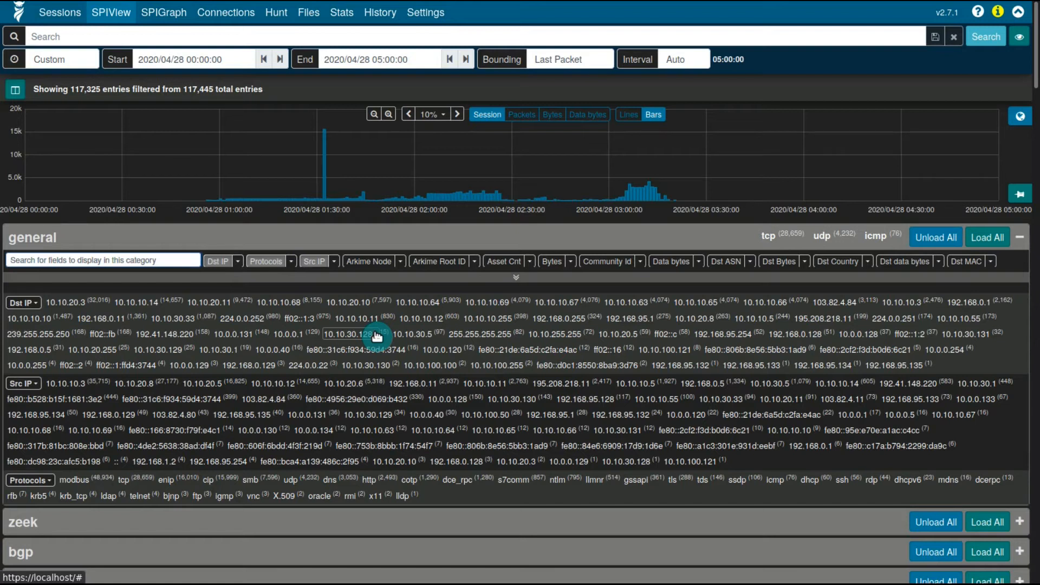
# - Expand the zeek category, find its fields matching "host", and load Originating host and Responding host
pyautogui.scroll(-1, 320, 424)
pyautogui.click(317, 495)
pyautogui.scroll(-2, 385, 380)
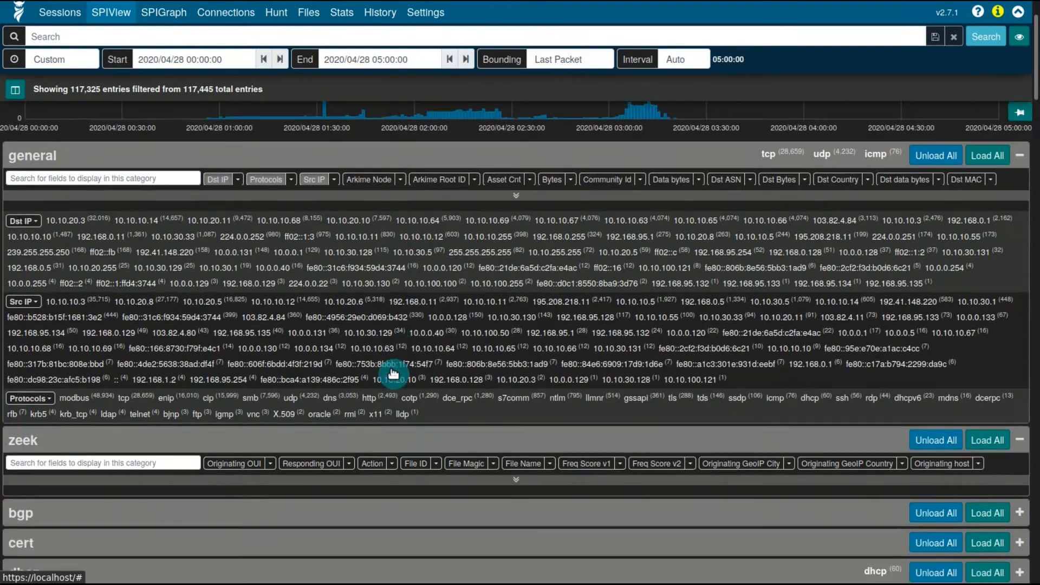
pyautogui.click(143, 431)
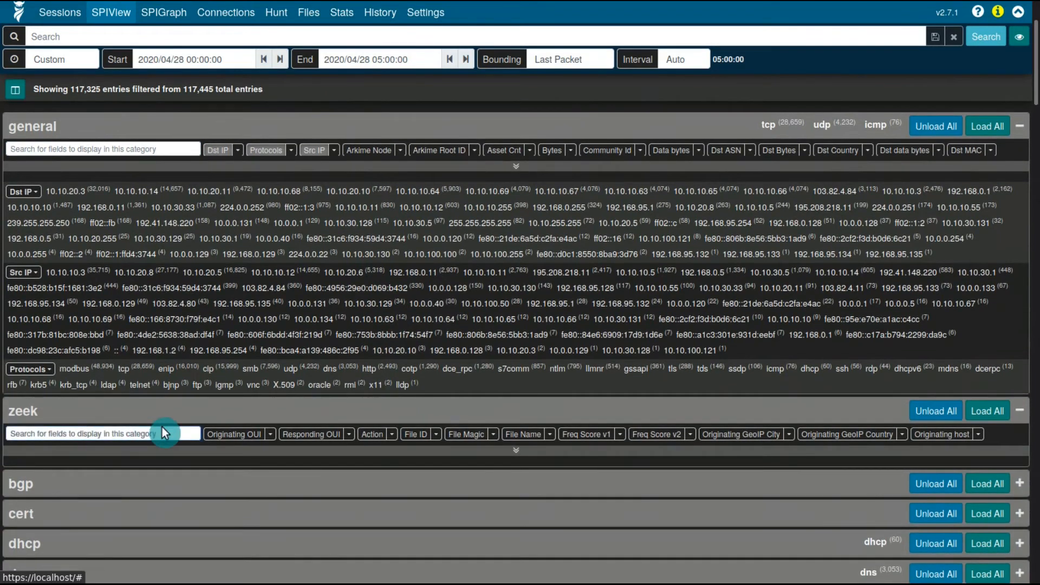
pyautogui.write('ip')
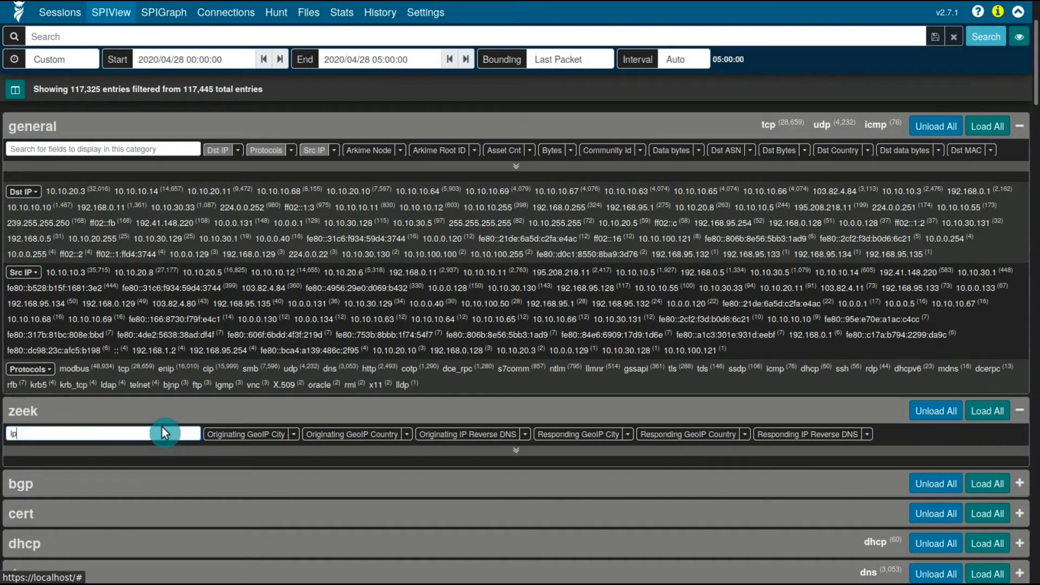
pyautogui.hotkey('ctrl', 'a')
pyautogui.write('origin')
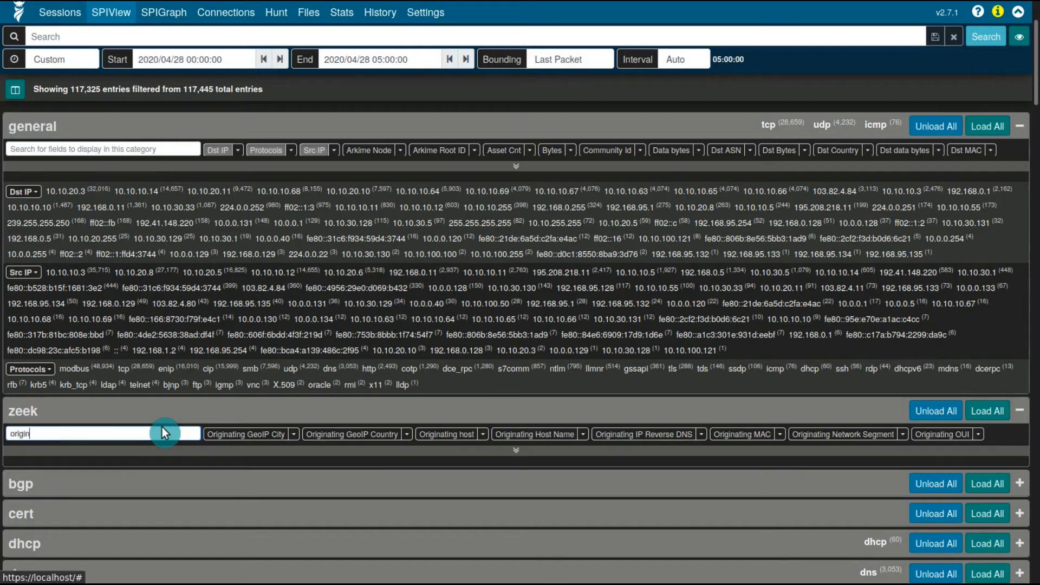
pyautogui.hotkey('ctrl', 'a')
pyautogui.write('host')
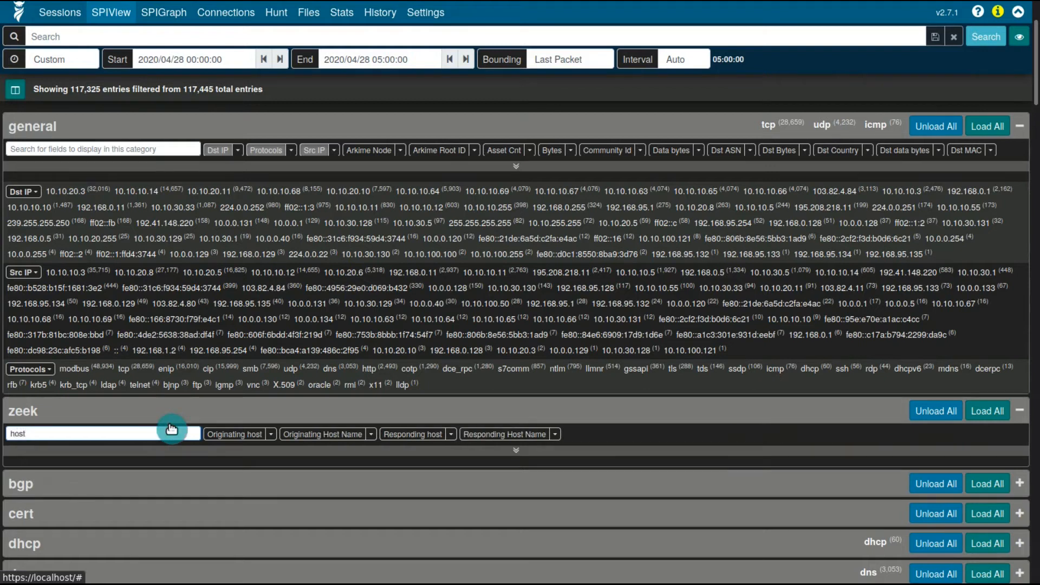
pyautogui.click(217, 434)
pyautogui.click(407, 437)
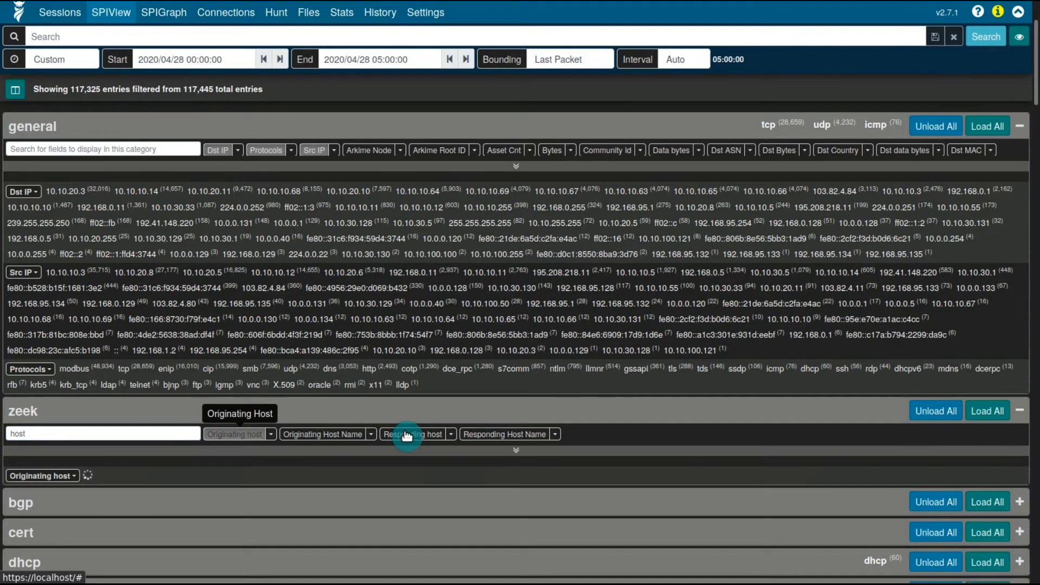
pyautogui.click(198, 440)
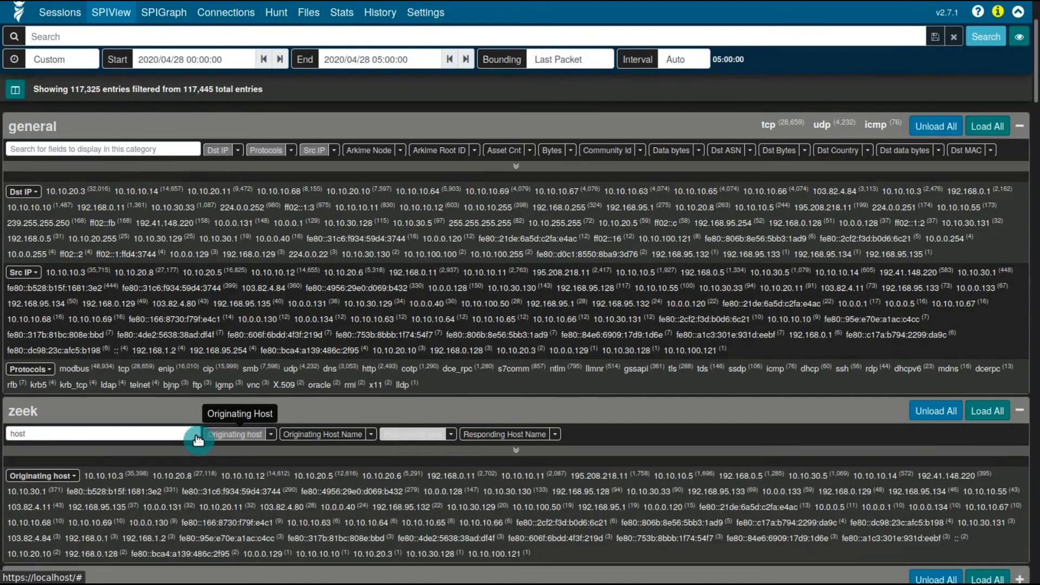
# - Replace the zeek field search with "service" and load the Service values
pyautogui.doubleClick(167, 428)
pyautogui.press('BackSpace')
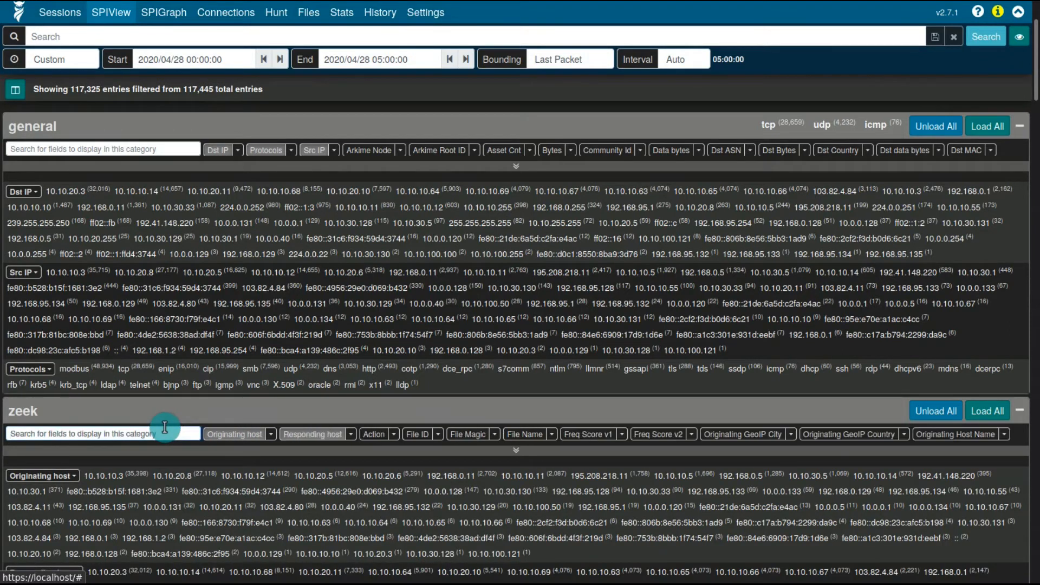
pyautogui.write('service')
pyautogui.scroll(-2, 168, 417)
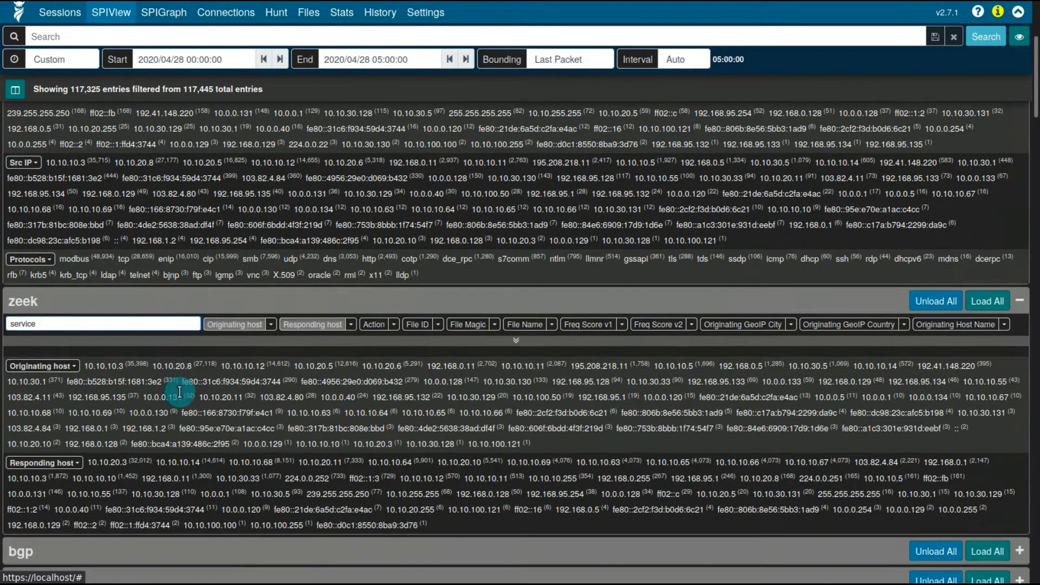
pyautogui.click(220, 323)
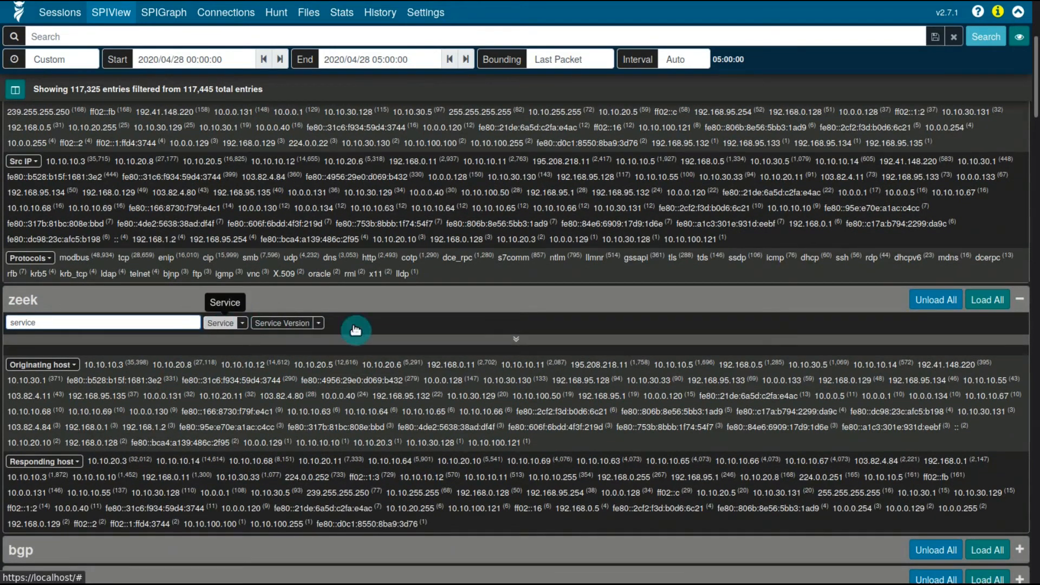
# - Filter SPIView with the expression tags==[external_source,external_destination] and review the remaining general and zeek values
pyautogui.scroll(2, 432, 376)
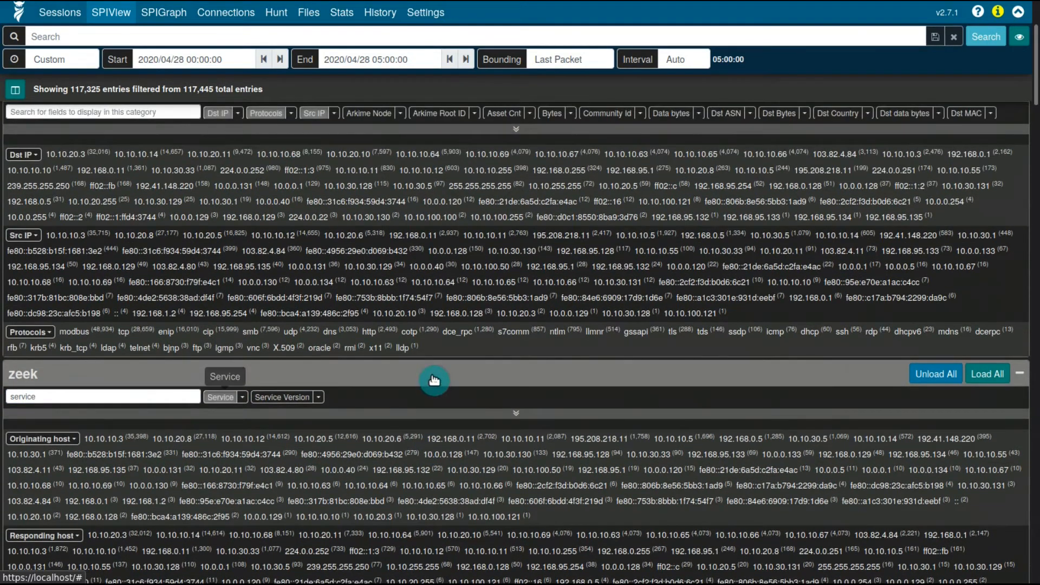
pyautogui.scroll(2, 433, 379)
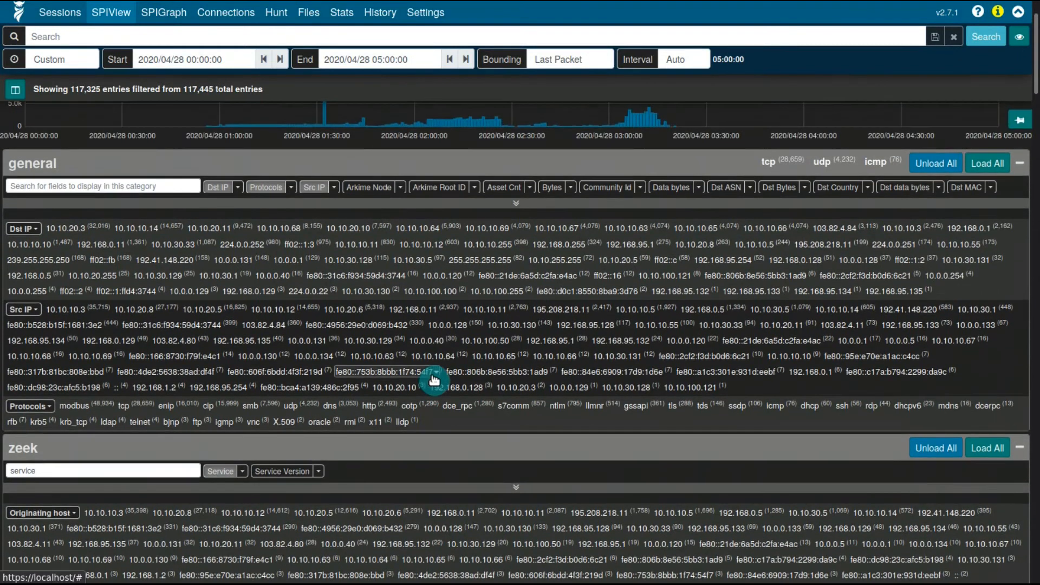
pyautogui.scroll(2, 433, 379)
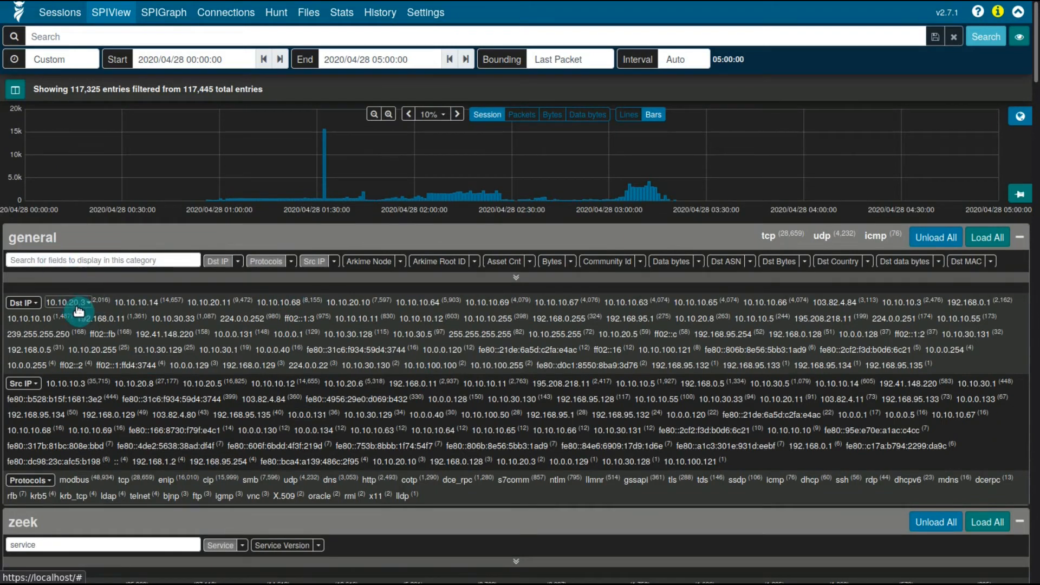
pyautogui.scroll(-1, 78, 311)
pyautogui.scroll(-9, 77, 312)
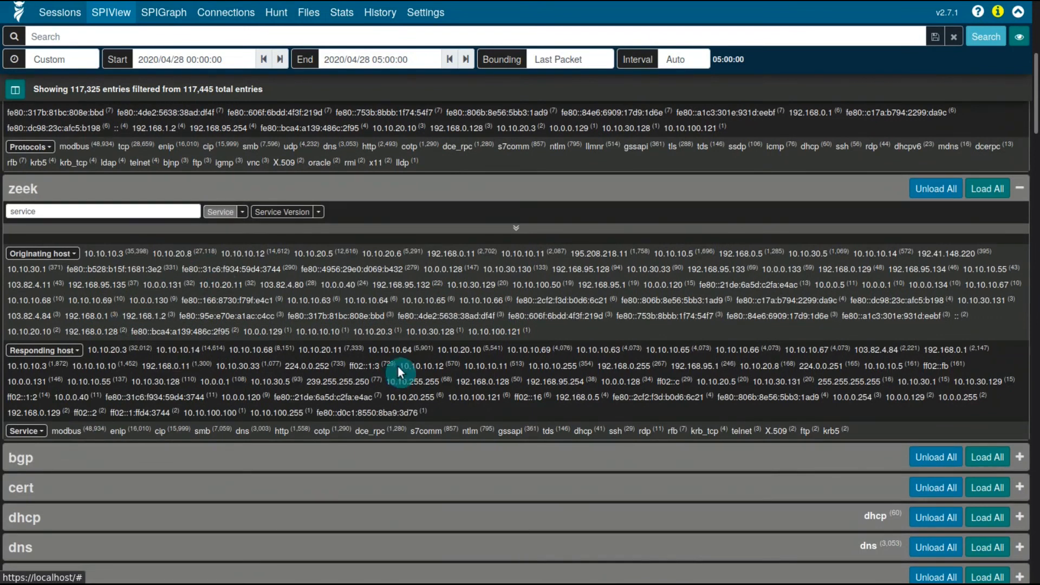
pyautogui.scroll(9, 399, 367)
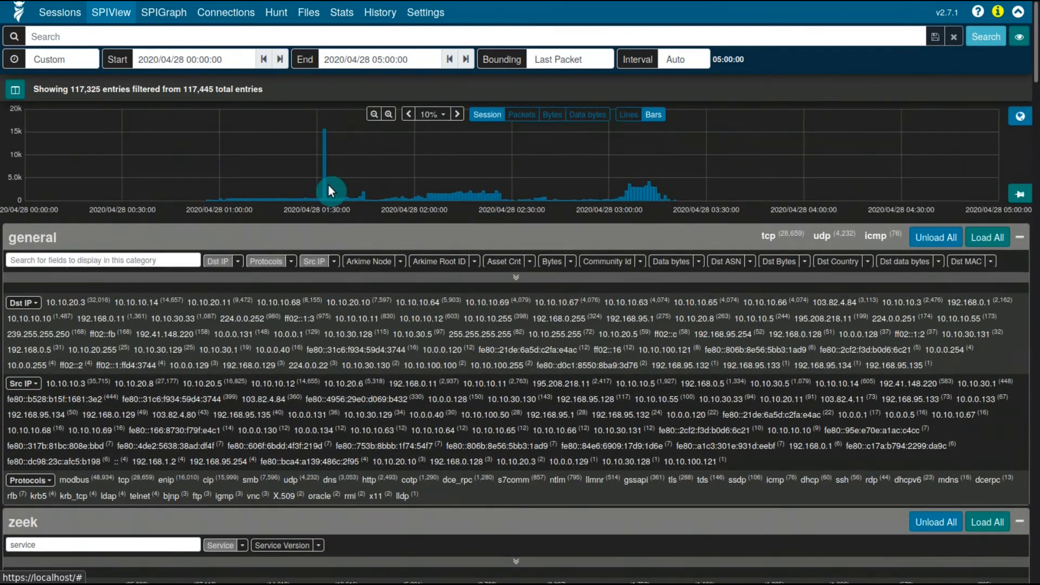
pyautogui.click(320, 35)
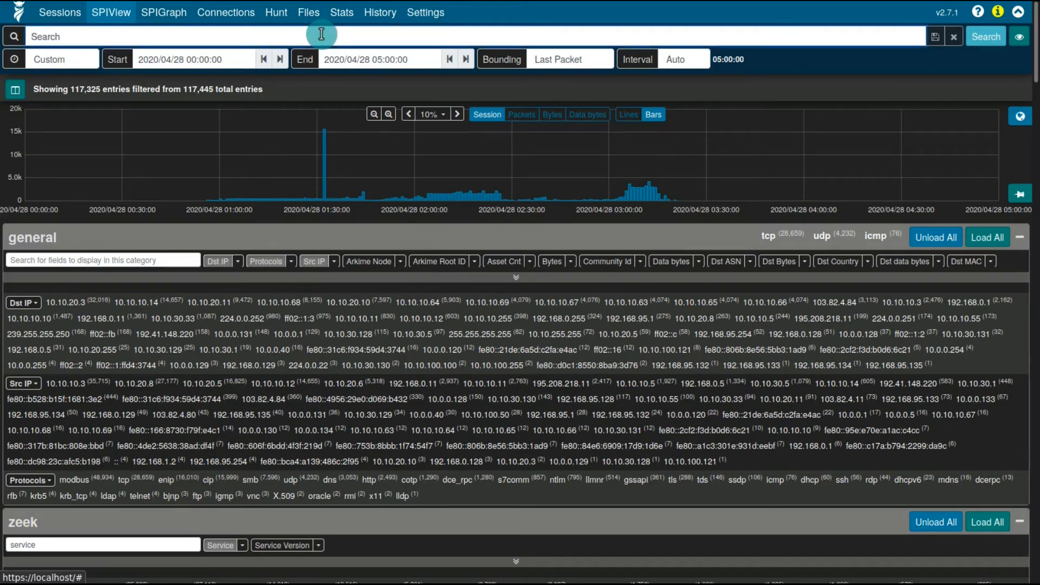
pyautogui.write('tags')
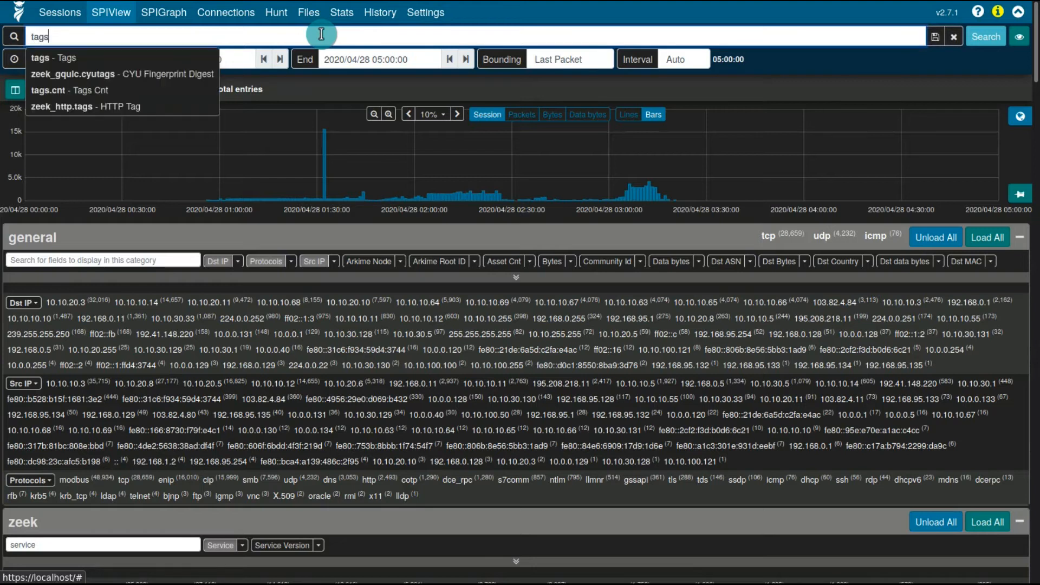
pyautogui.write('==[e')
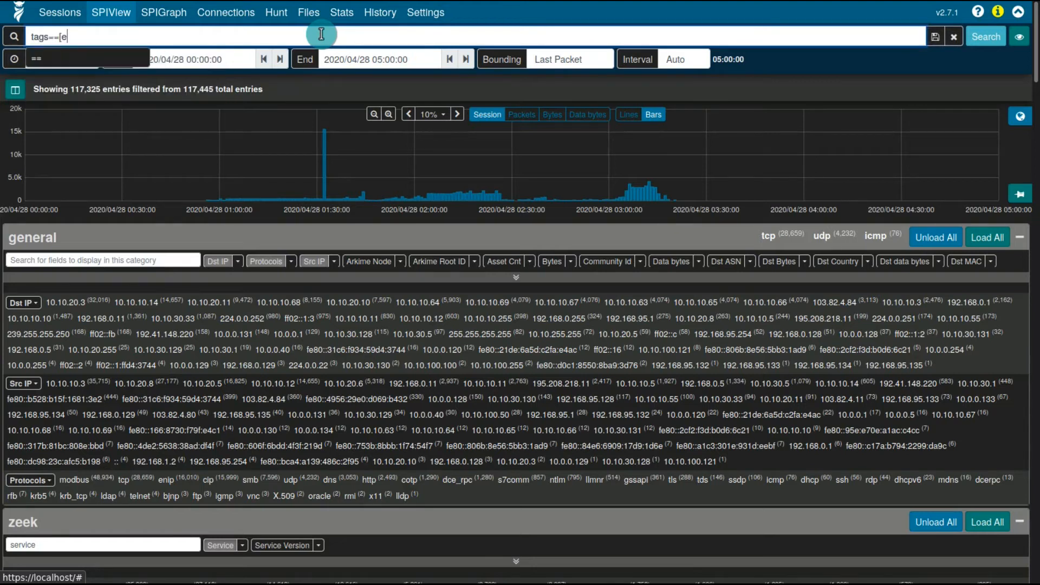
pyautogui.write('xternal_')
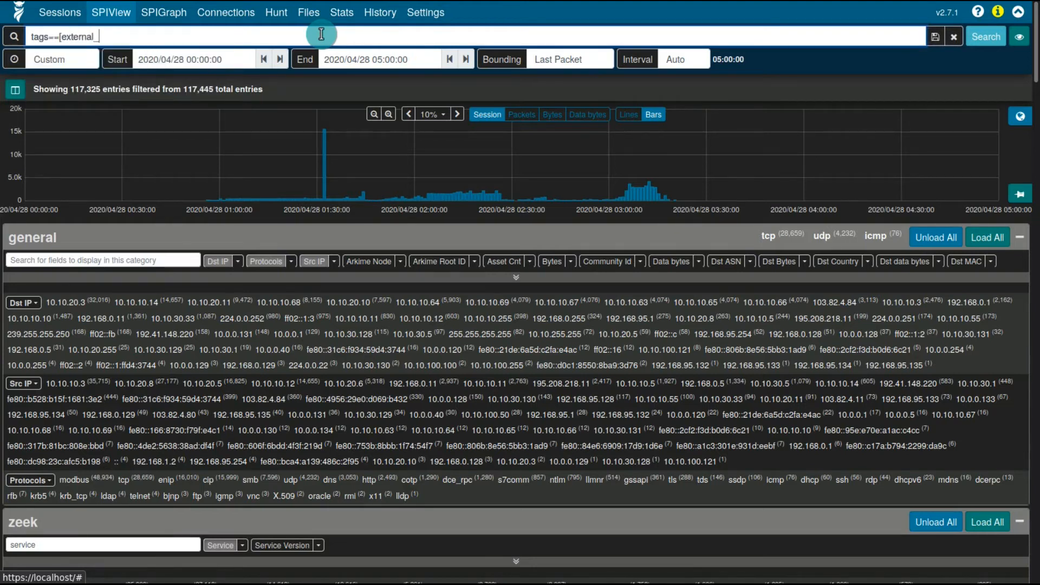
pyautogui.write('source,external_destination]')
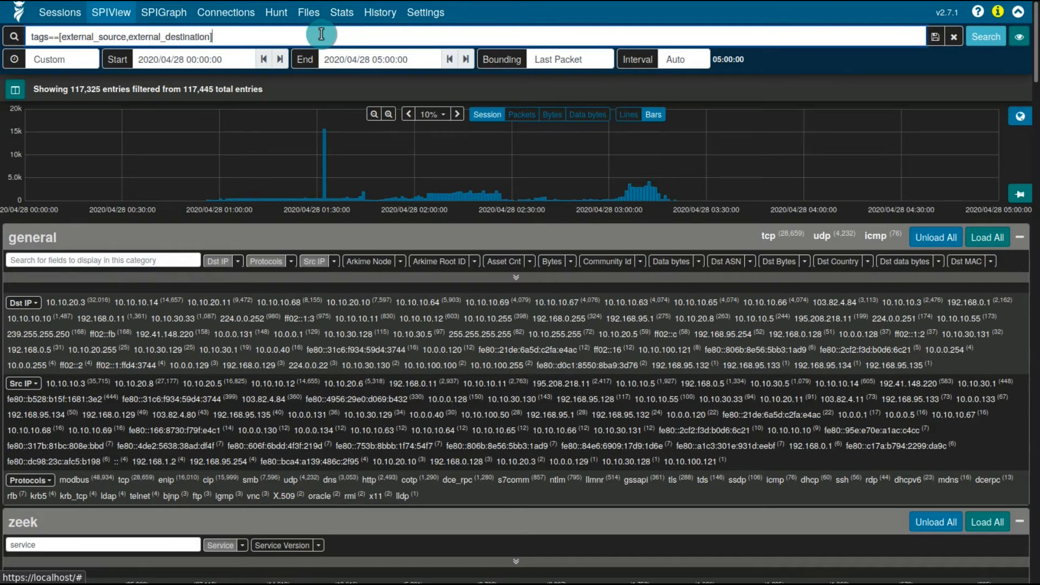
pyautogui.press('Return')
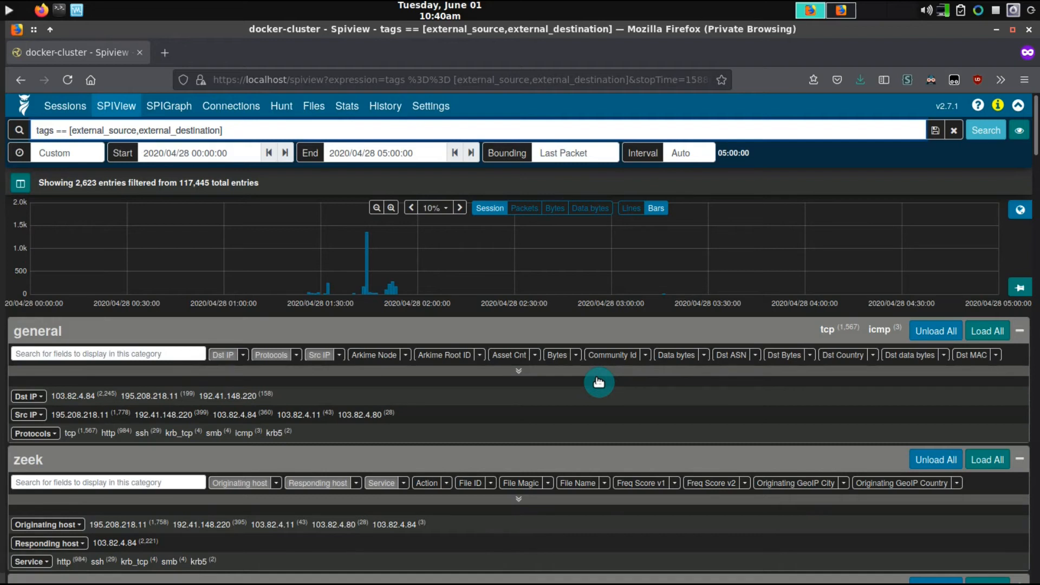
pyautogui.scroll(-3, 169, 383)
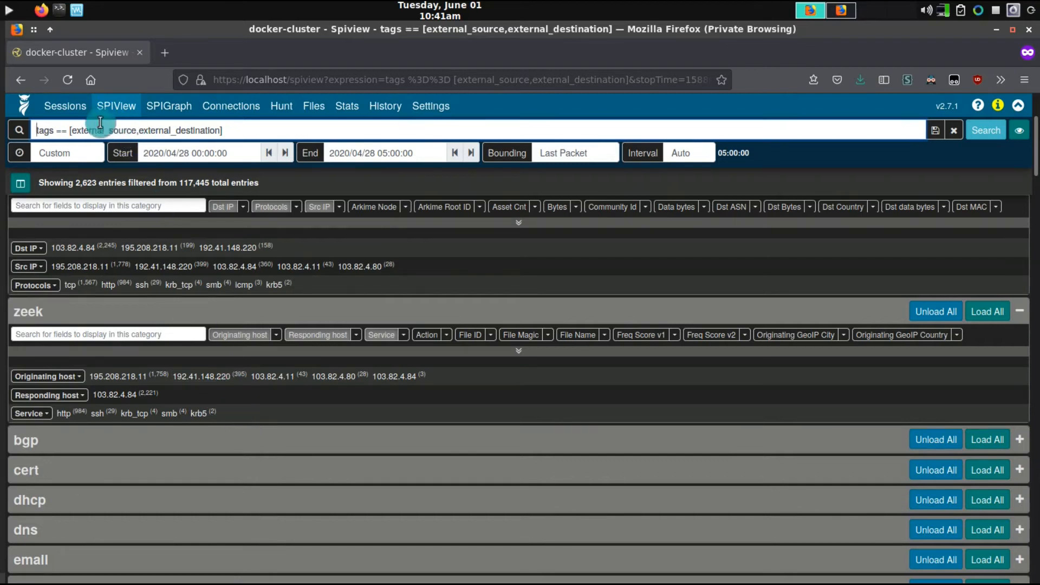
# - Clear the tags search expression and rerun the SPIView search without a filter
pyautogui.scroll(3, 295, 483)
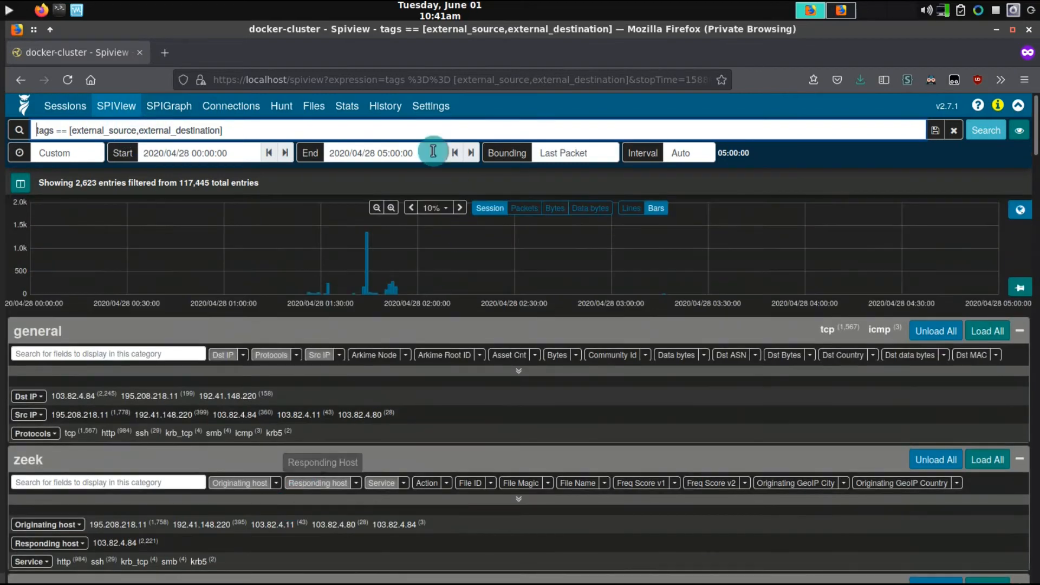
pyautogui.hotkey('ctrl', 'a')
pyautogui.press('BackSpace')
pyautogui.press('Return')
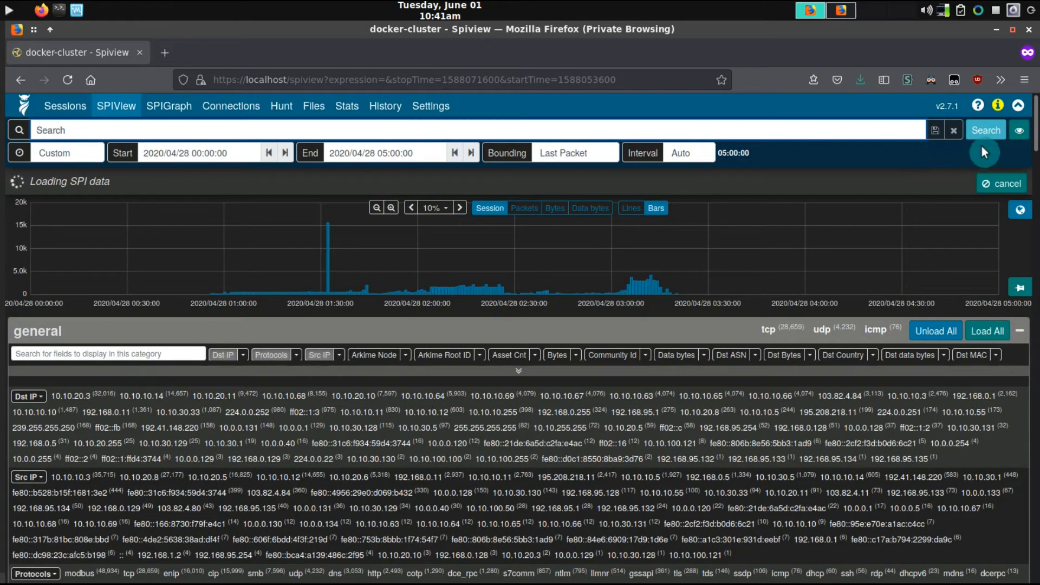
# - Apply the saved Public IP Addresses view to SPIView and review the general and zeek values
pyautogui.click(1018, 135)
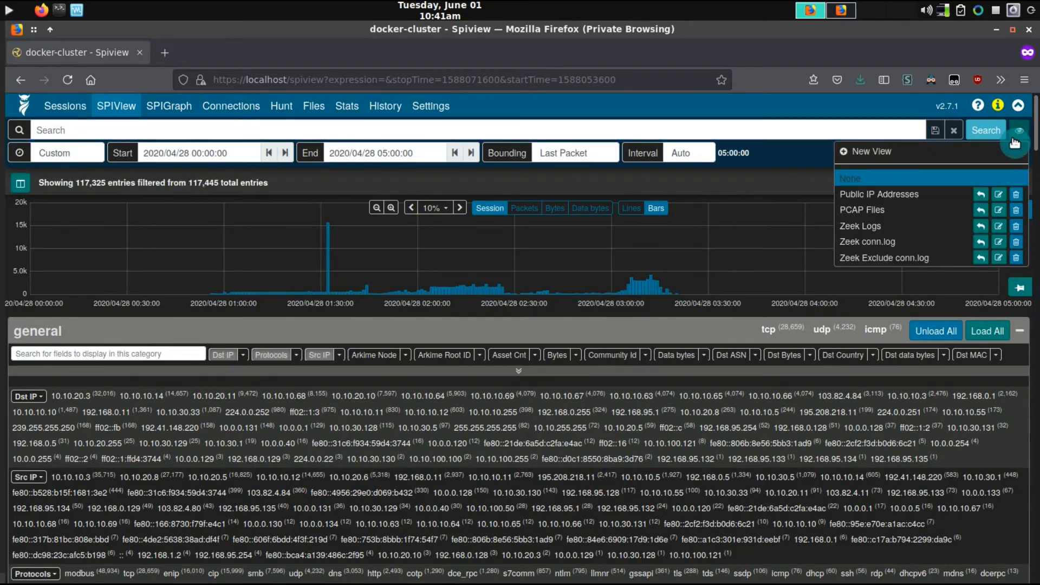
pyautogui.moveTo(913, 194)
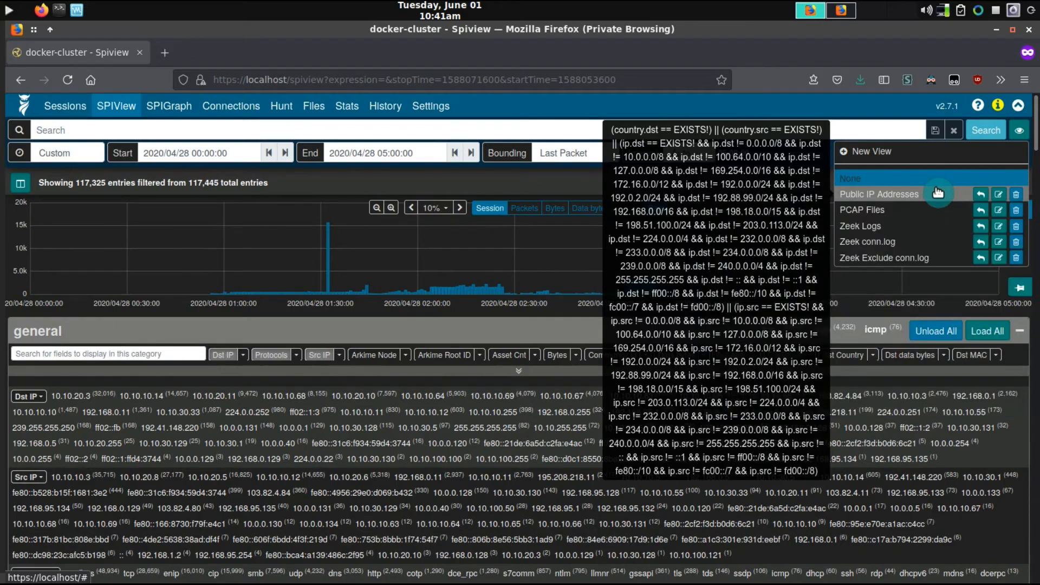
pyautogui.click(938, 193)
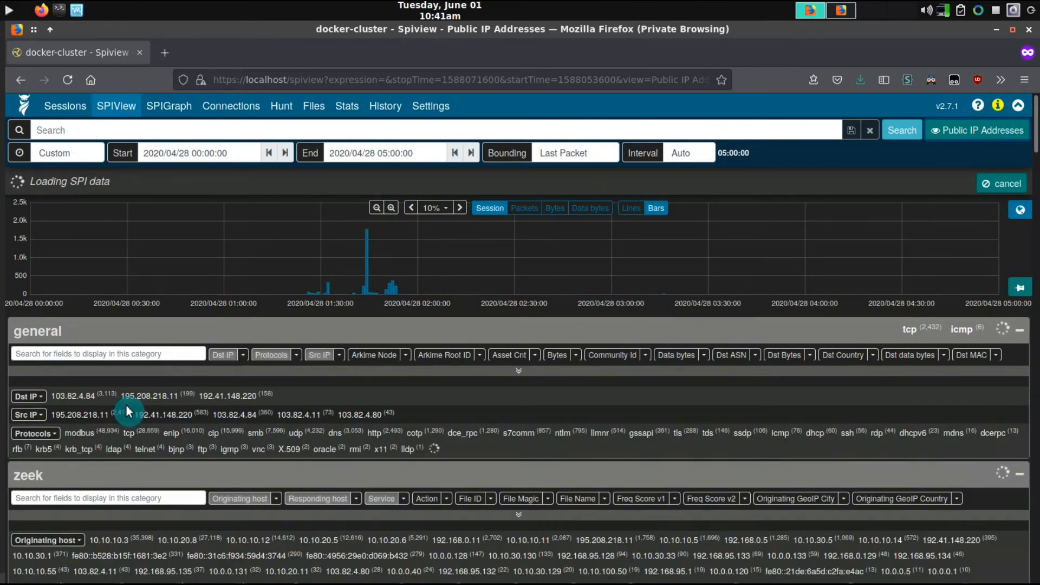
pyautogui.scroll(-1, 125, 411)
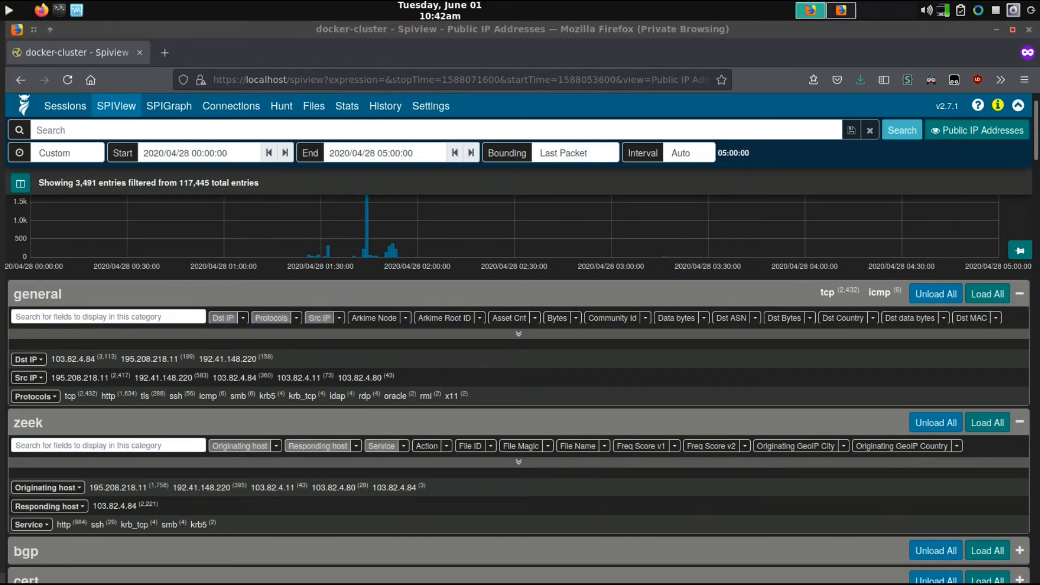
# - Export the unique Protocols with counts from the general category and enlarge the exported text to 300%
pyautogui.click(35, 398)
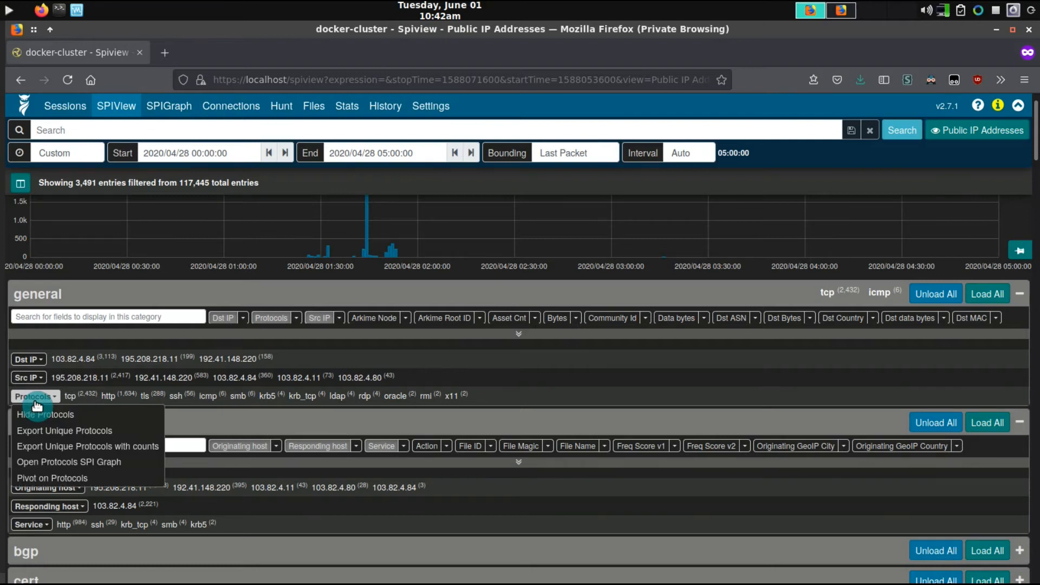
pyautogui.click(84, 446)
pyautogui.hotkey('ctrl', '+')
pyautogui.hotkey('ctrl', '+')
pyautogui.hotkey('ctrl', '+')
pyautogui.hotkey('ctrl', '+')
pyautogui.hotkey('ctrl', '+')
pyautogui.hotkey('ctrl', '+')
pyautogui.hotkey('ctrl', '+')
pyautogui.hotkey('ctrl', '+')
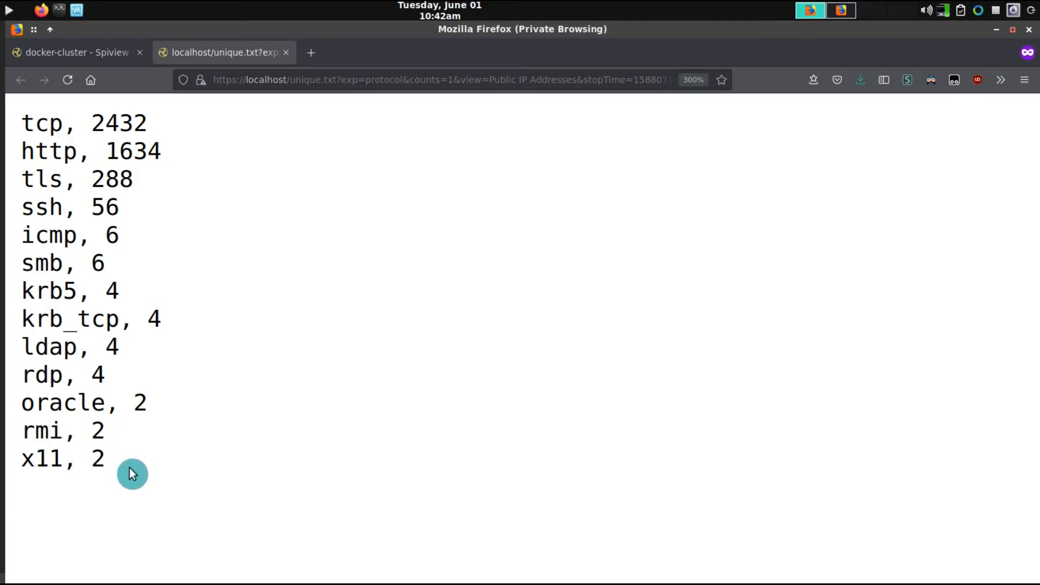
# - Highlight the x11 and rdp lines in the exported protocol list, and close the export
pyautogui.moveTo(111, 467); pyautogui.dragTo(23, 458)
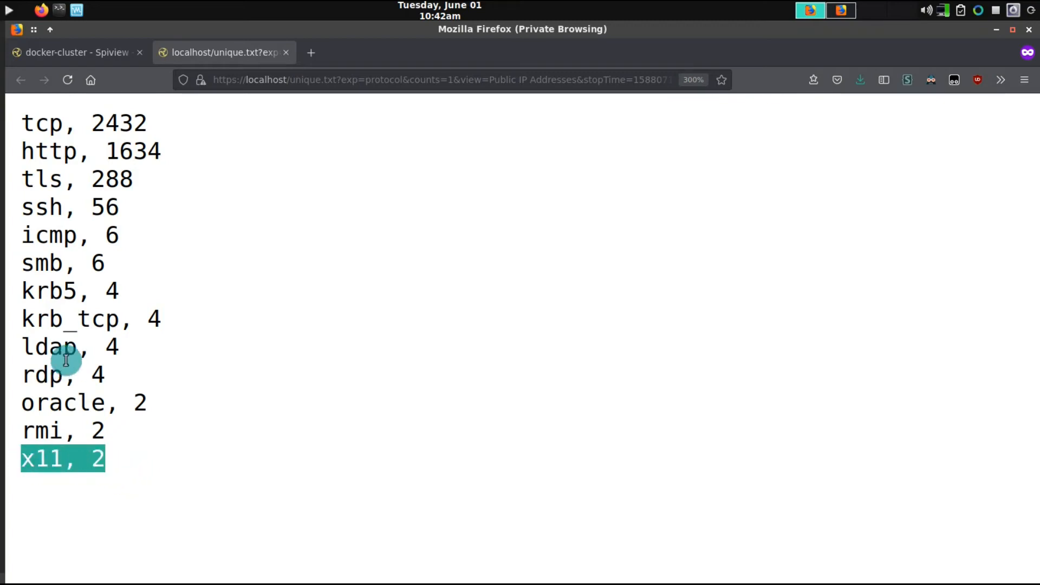
pyautogui.doubleClick(65, 379)
pyautogui.tripleClick(65, 379)
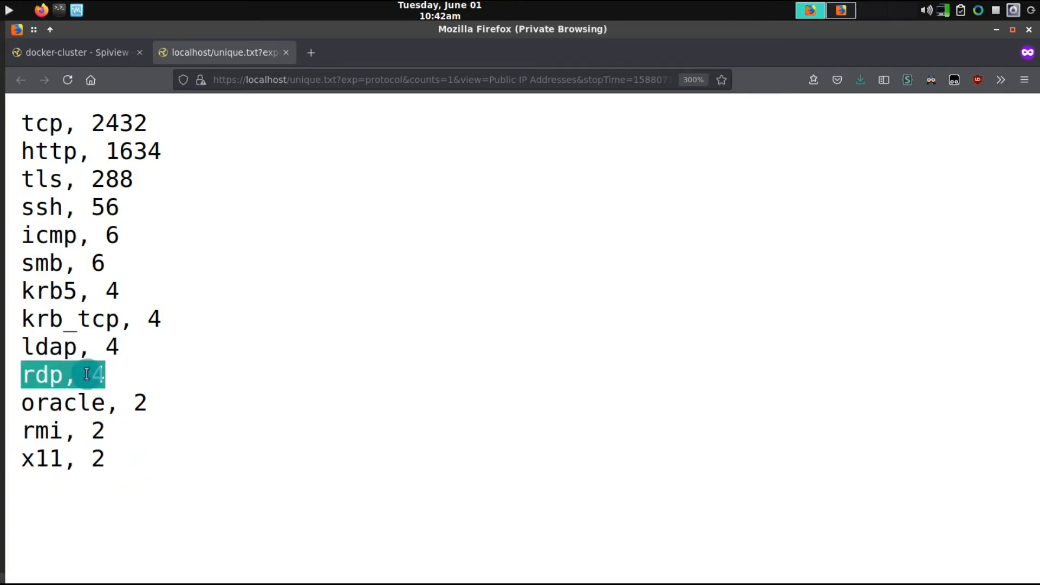
pyautogui.click(285, 53)
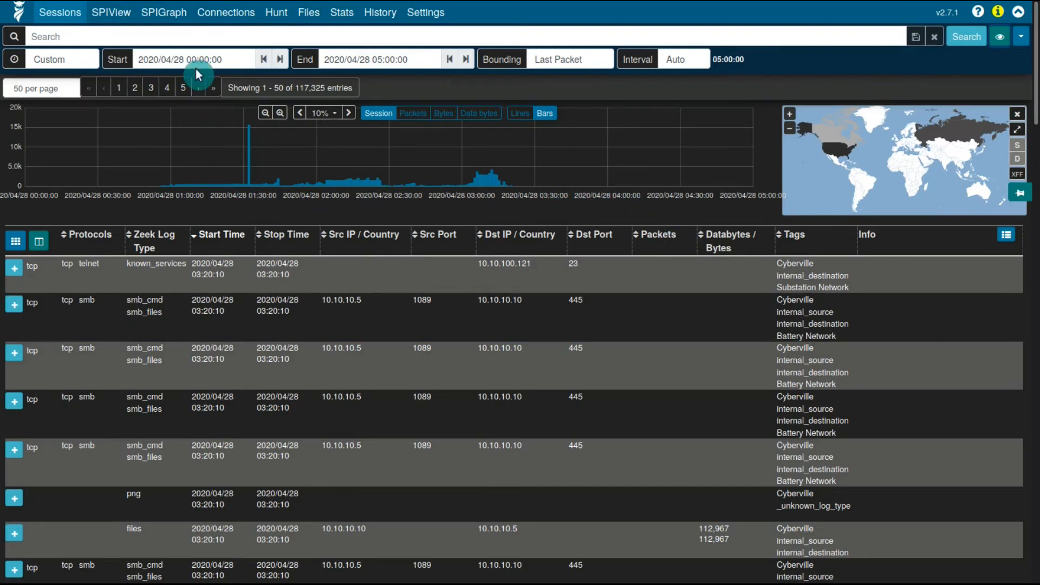
# - Open SPIGraph, find the graph fields matching "agent", and graph the Useragent (http.user-agent) field
pyautogui.click(173, 18)
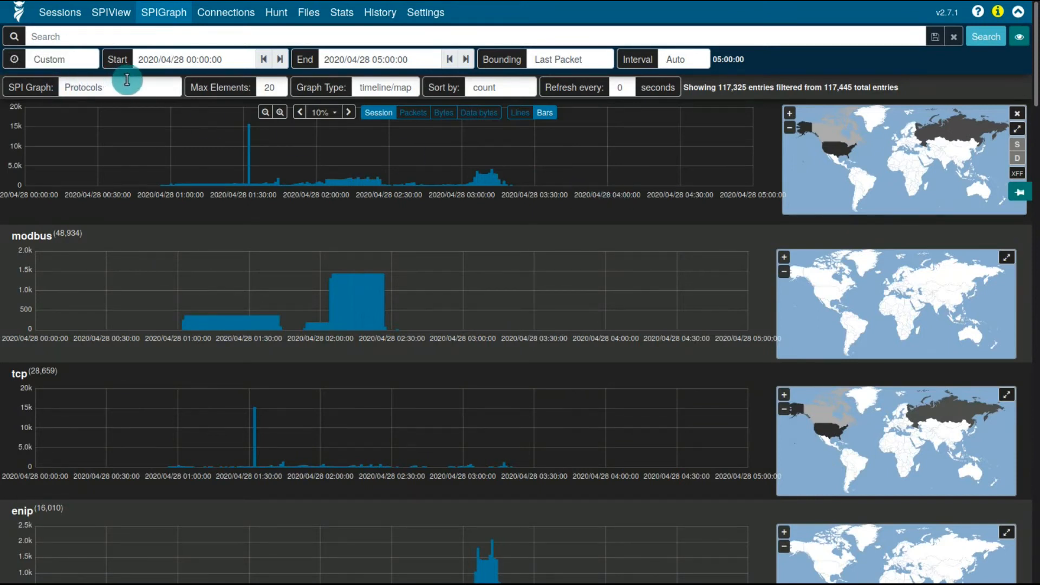
pyautogui.click(133, 83)
pyautogui.doubleClick(133, 82)
pyautogui.write('a')
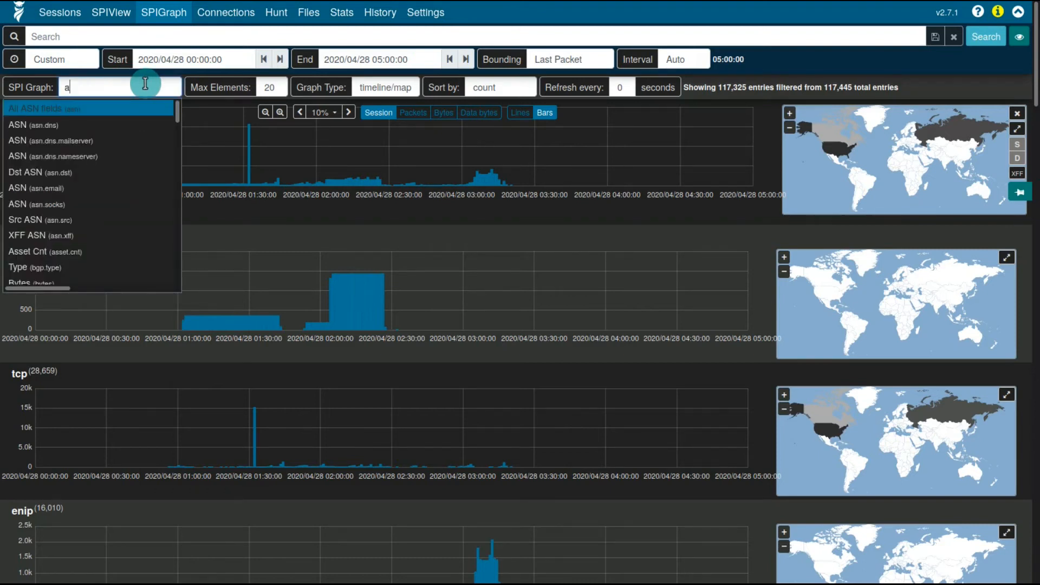
pyautogui.write('gent')
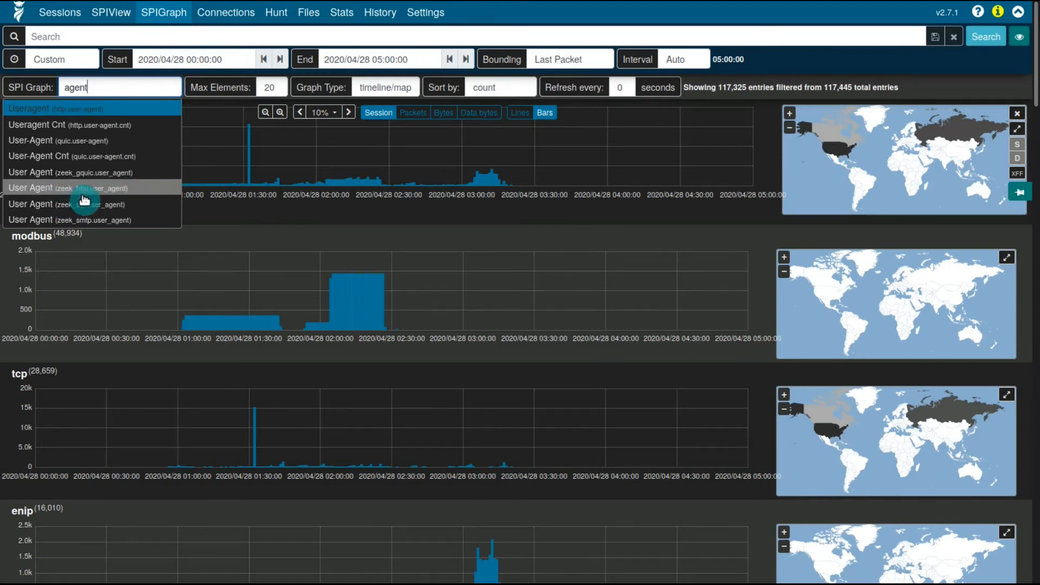
pyautogui.click(1019, 37)
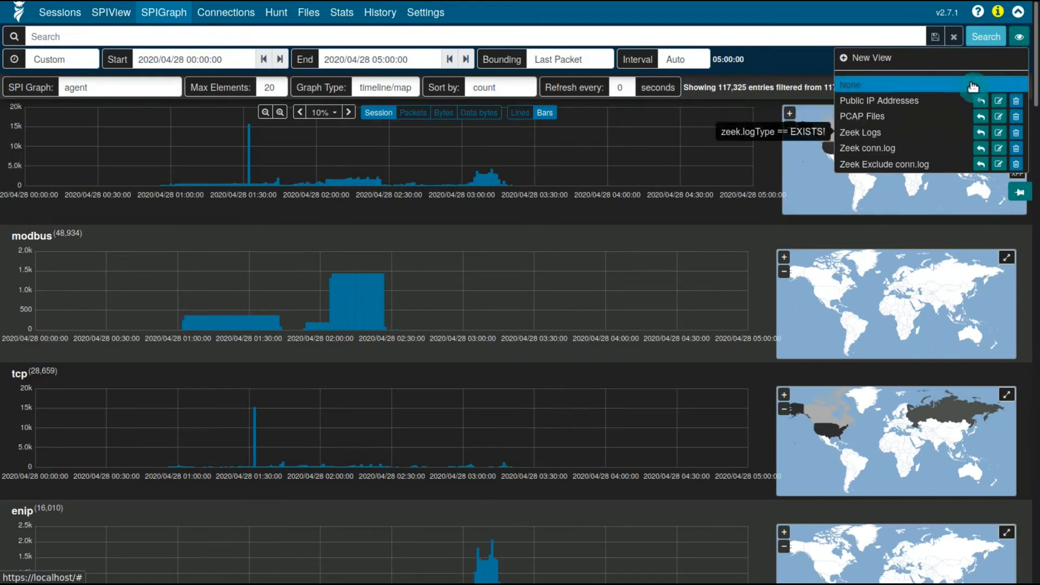
pyautogui.click(1015, 41)
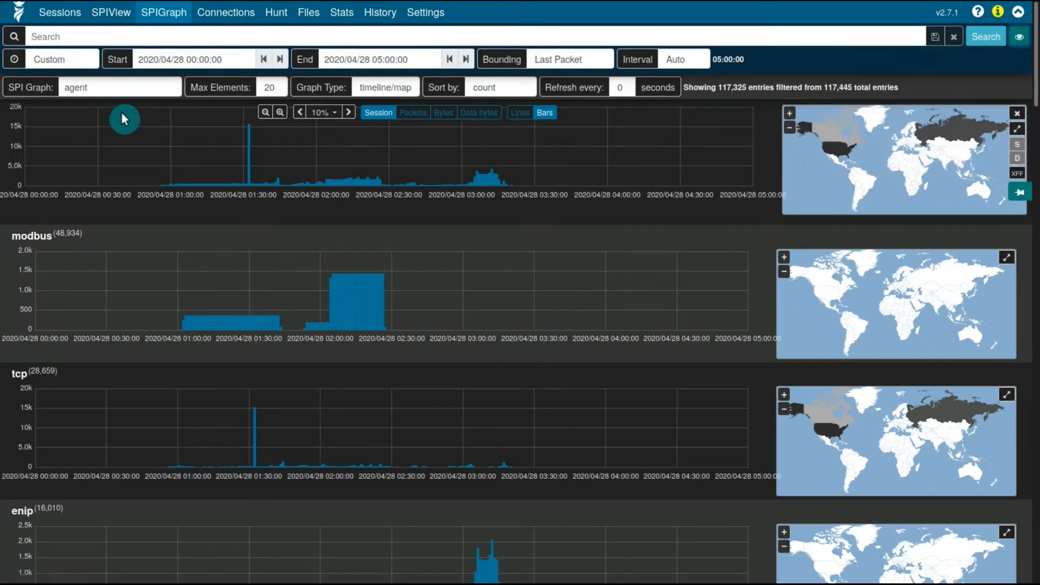
pyautogui.click(117, 87)
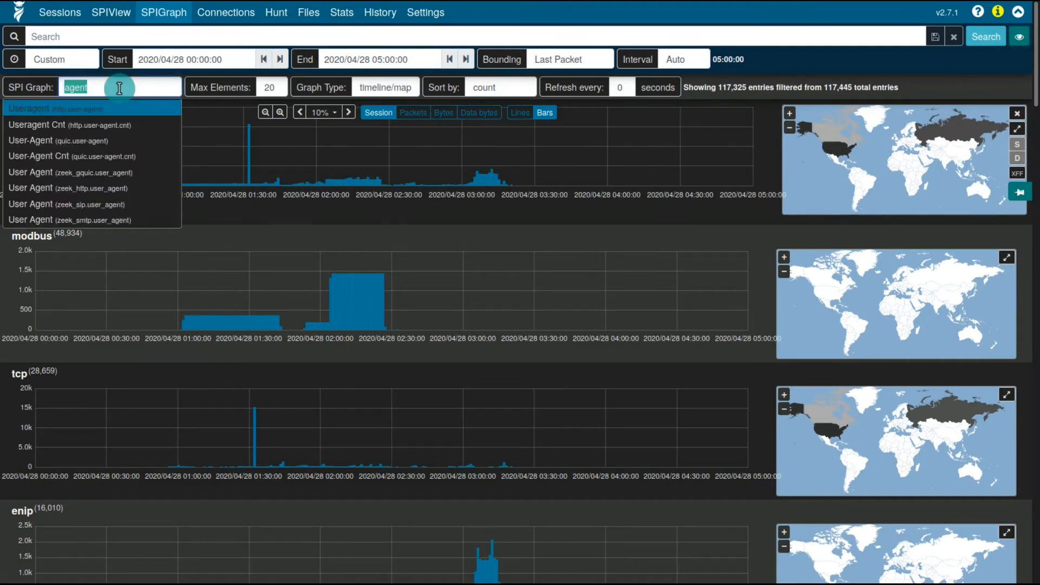
pyautogui.click(87, 109)
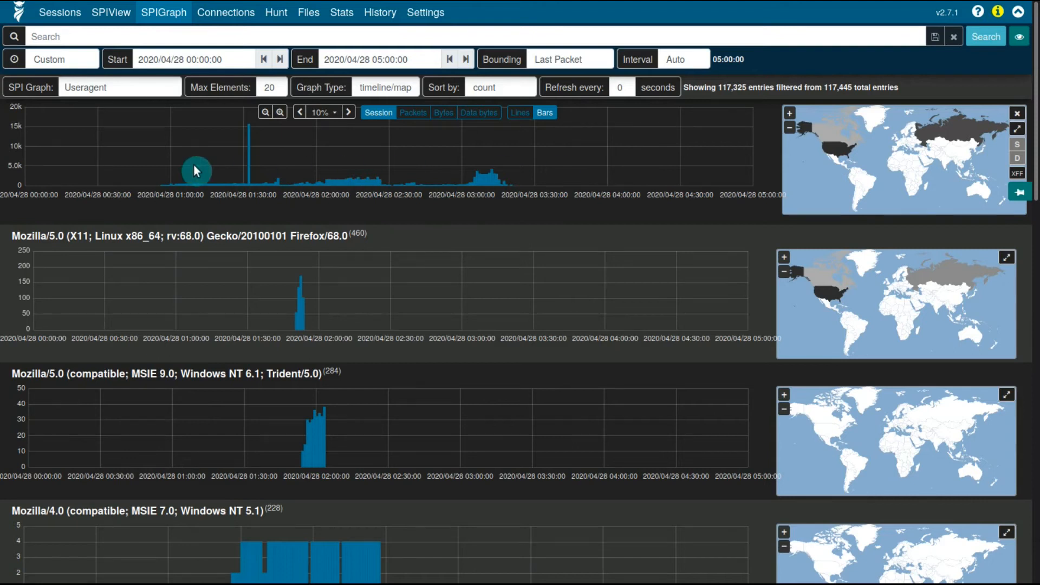
# - Compare the user agent graphs by packets, bytes and data bytes, and return them to session counts
pyautogui.click(412, 117)
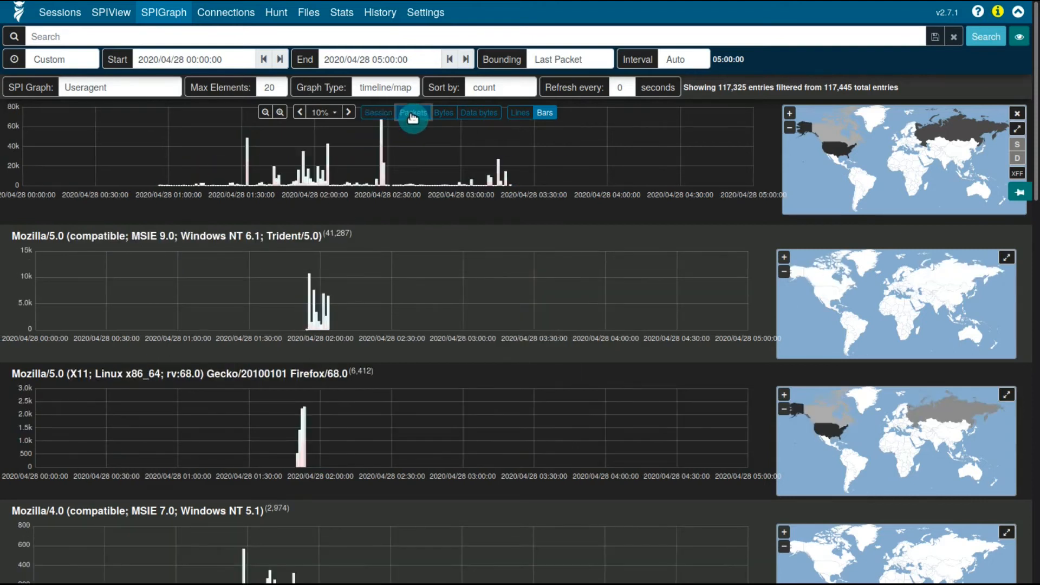
pyautogui.click(442, 115)
pyautogui.click(474, 115)
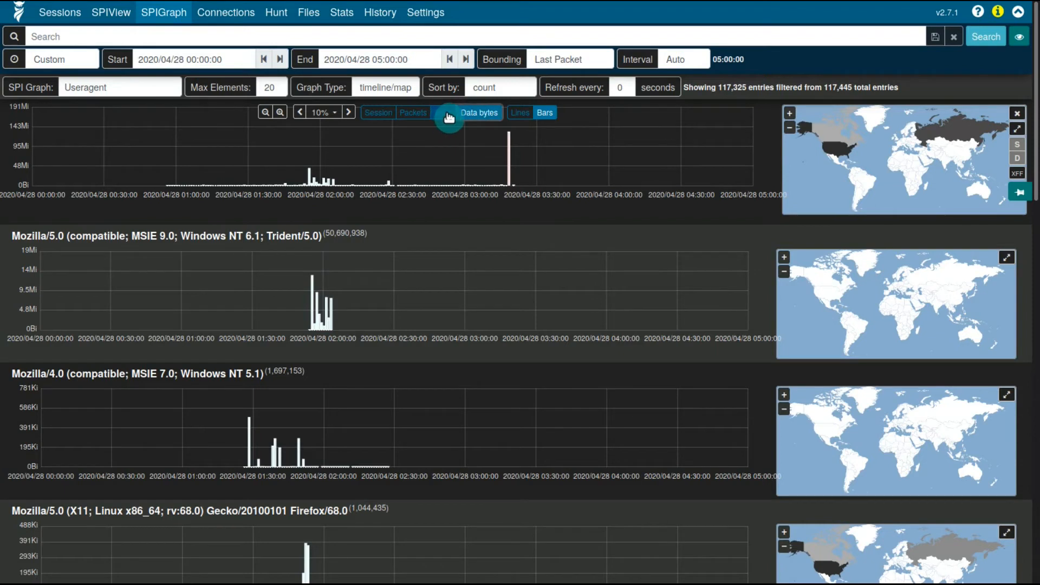
pyautogui.click(392, 115)
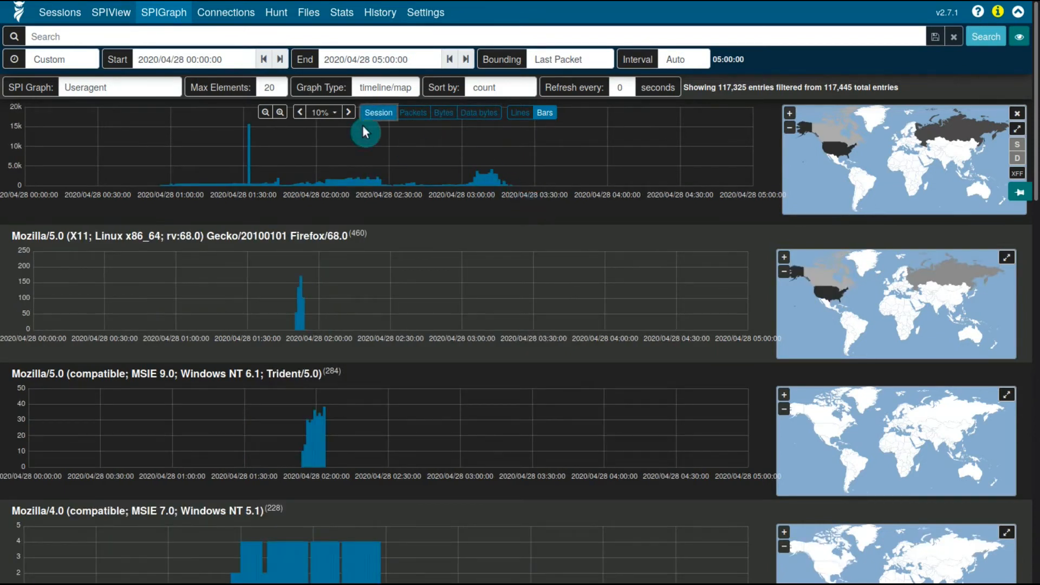
# - Set the maximum elements to 500, and try alphabetical sorting of the user agents before returning to sorting by count
pyautogui.click(272, 88)
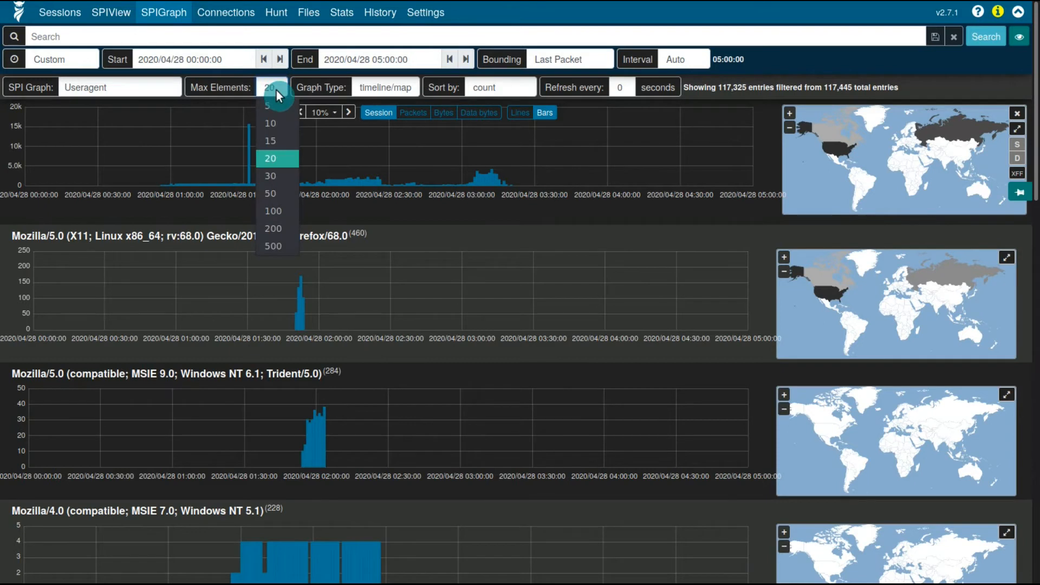
pyautogui.click(281, 245)
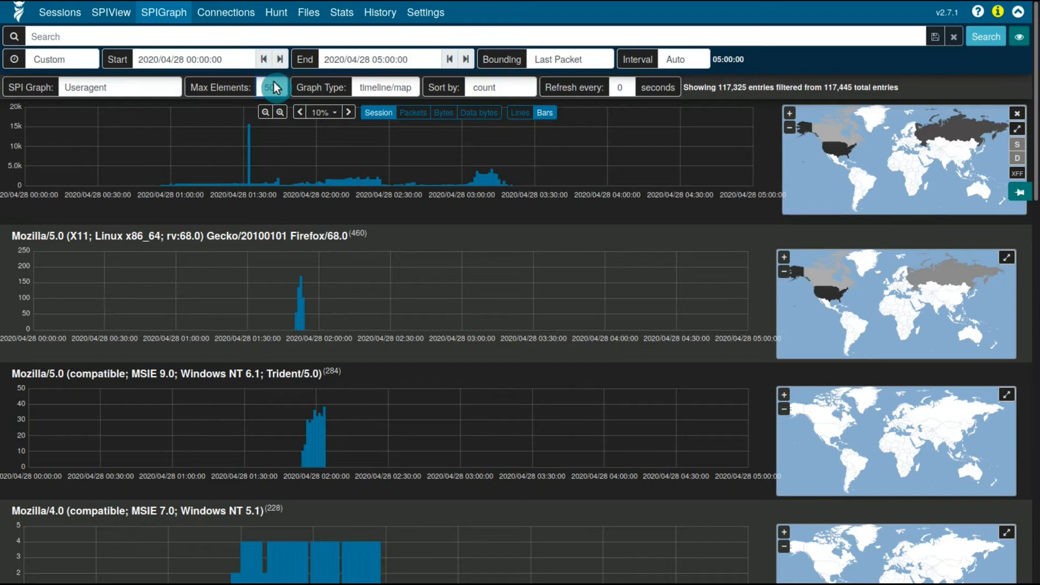
pyautogui.click(477, 87)
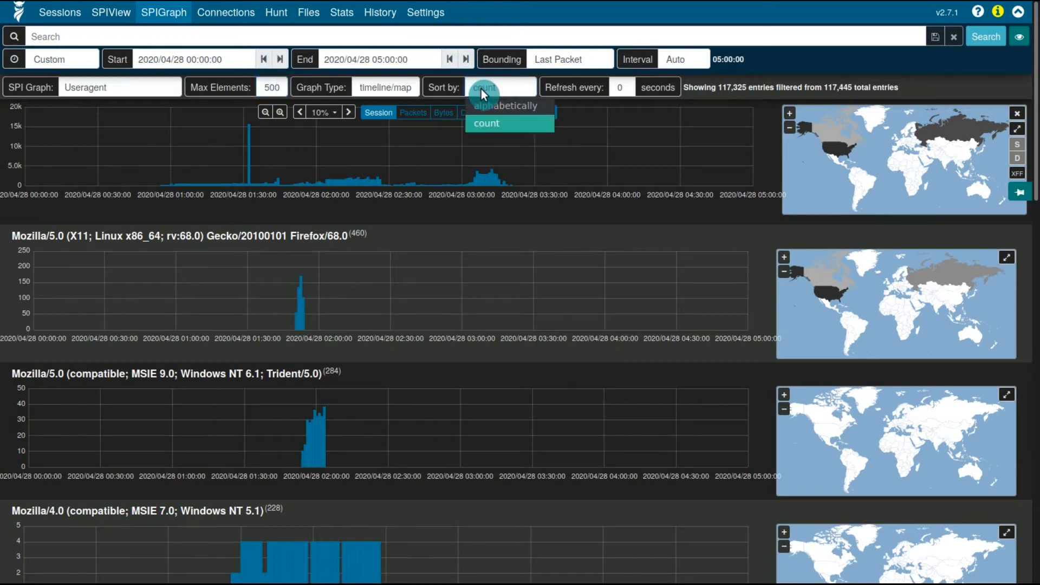
pyautogui.click(506, 104)
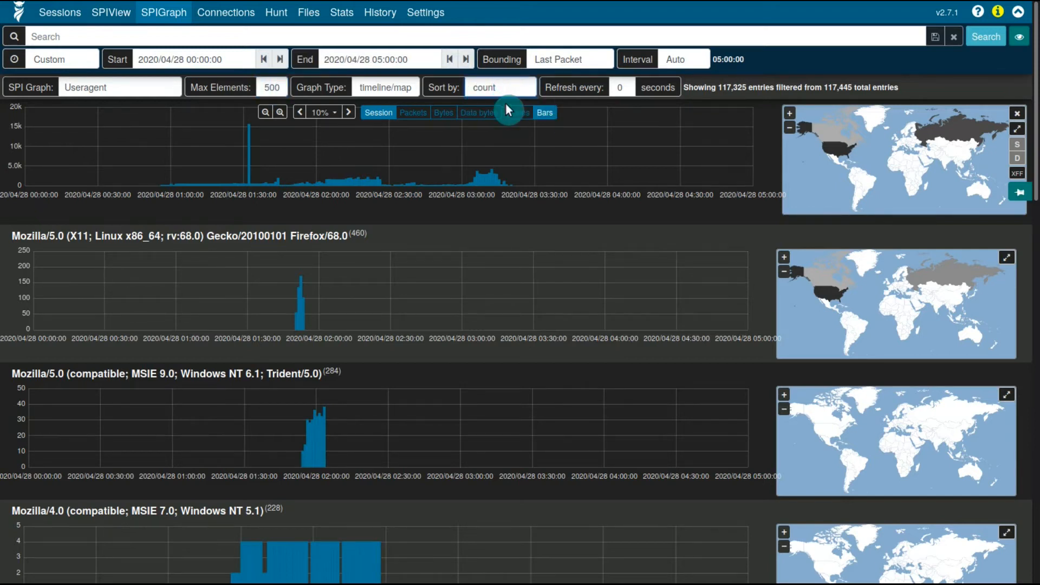
pyautogui.click(505, 83)
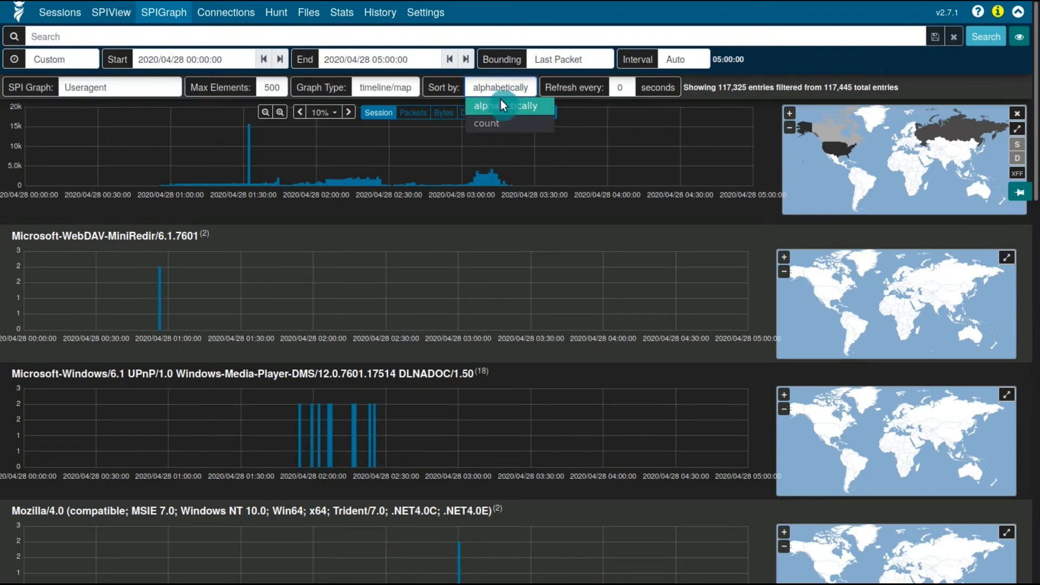
pyautogui.click(494, 124)
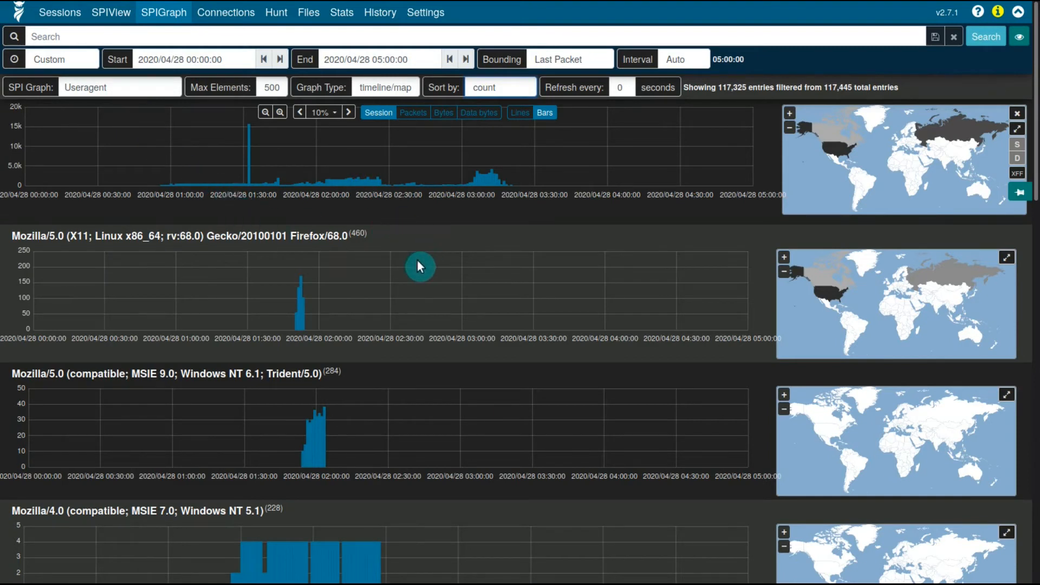
# - Examine the user agent graphs and the filter and session actions offered for the Firefox/68.0 and MSIE 9.0 user agents
pyautogui.scroll(-2, 412, 260)
pyautogui.scroll(2, 385, 262)
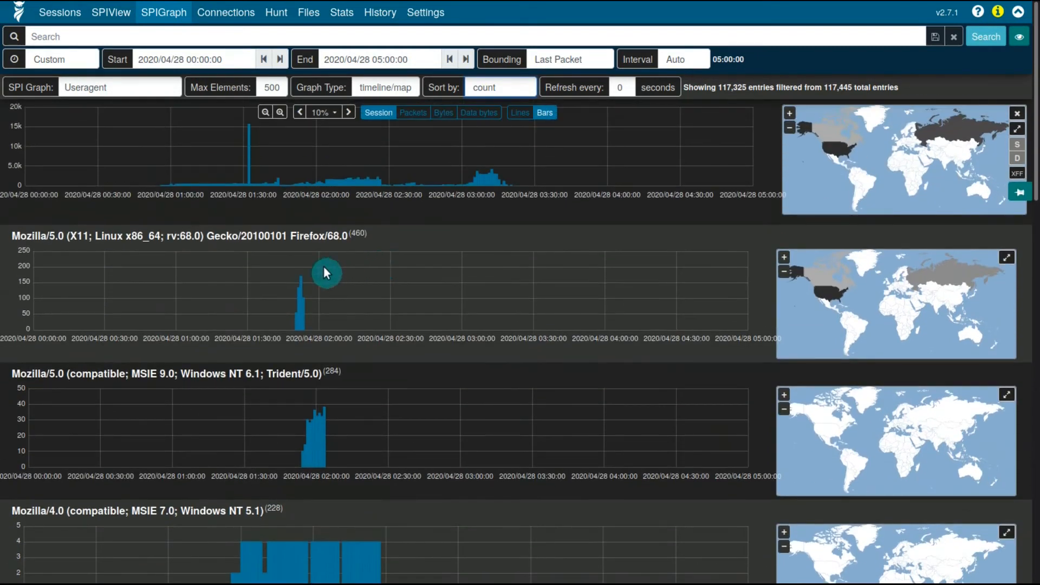
pyautogui.click(175, 237)
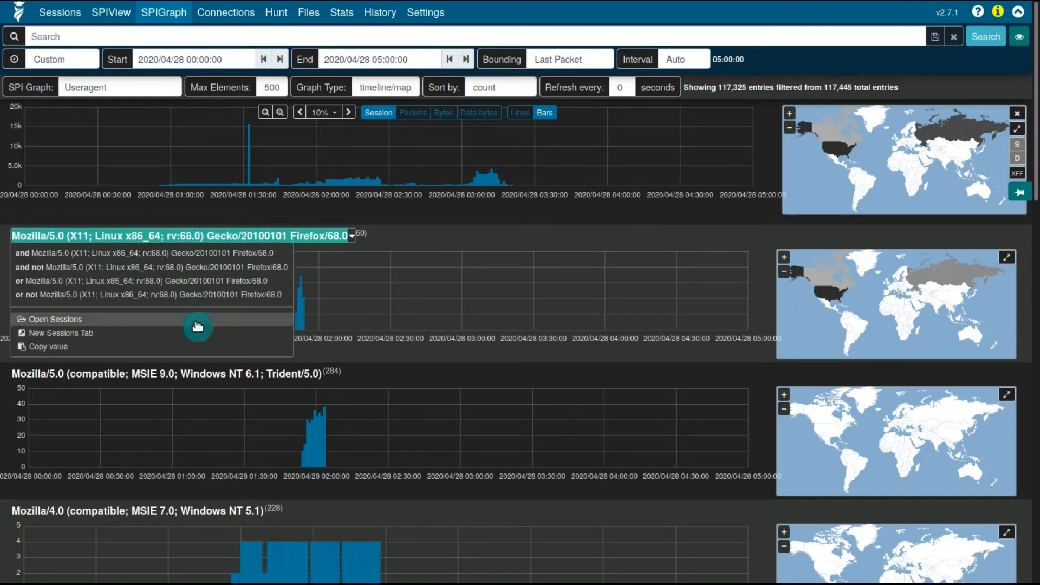
pyautogui.click(169, 378)
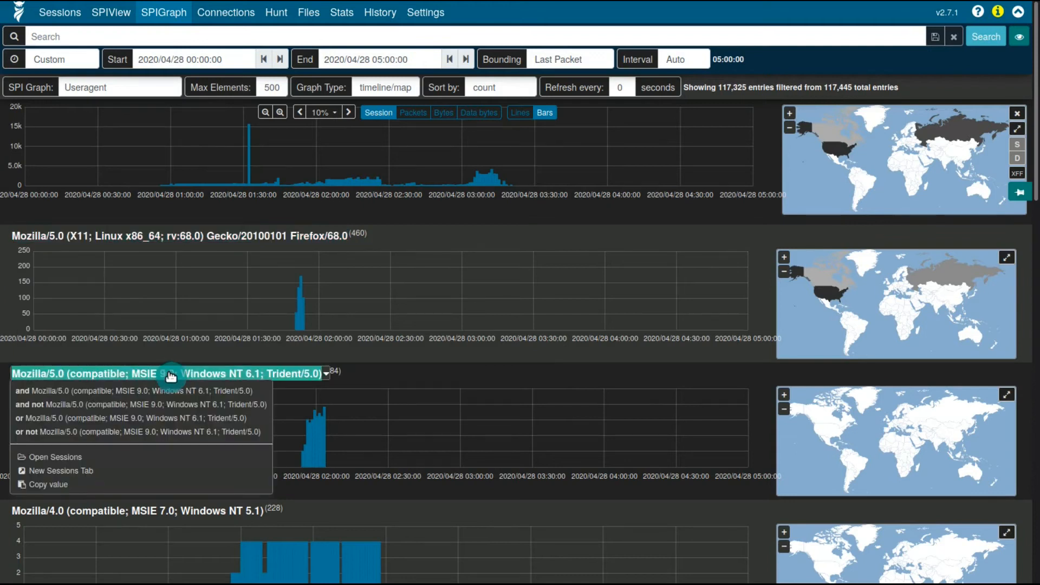
pyautogui.click(173, 375)
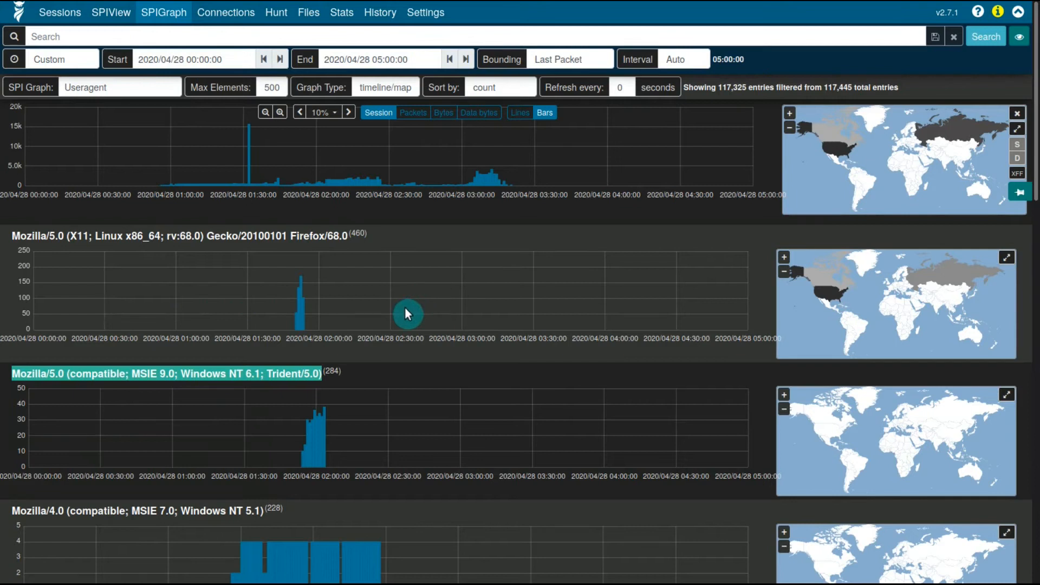
pyautogui.click(401, 379)
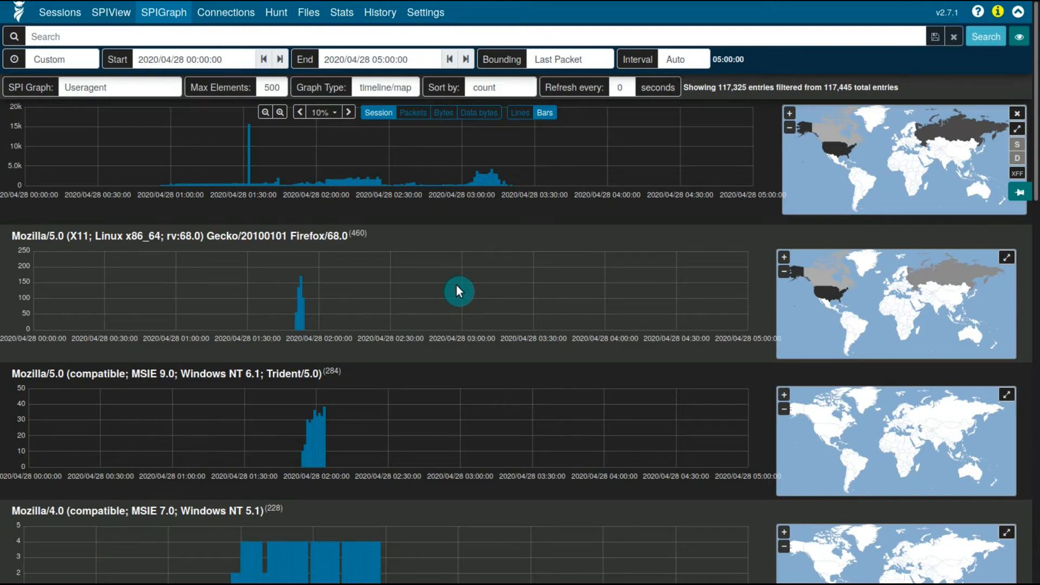
pyautogui.click(111, 236)
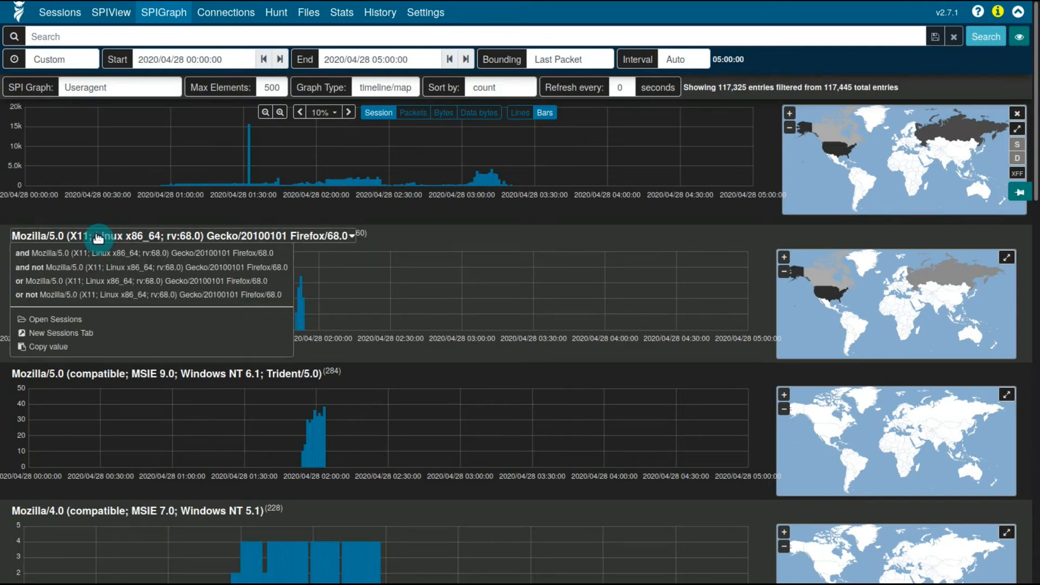
pyautogui.moveTo(105, 239)
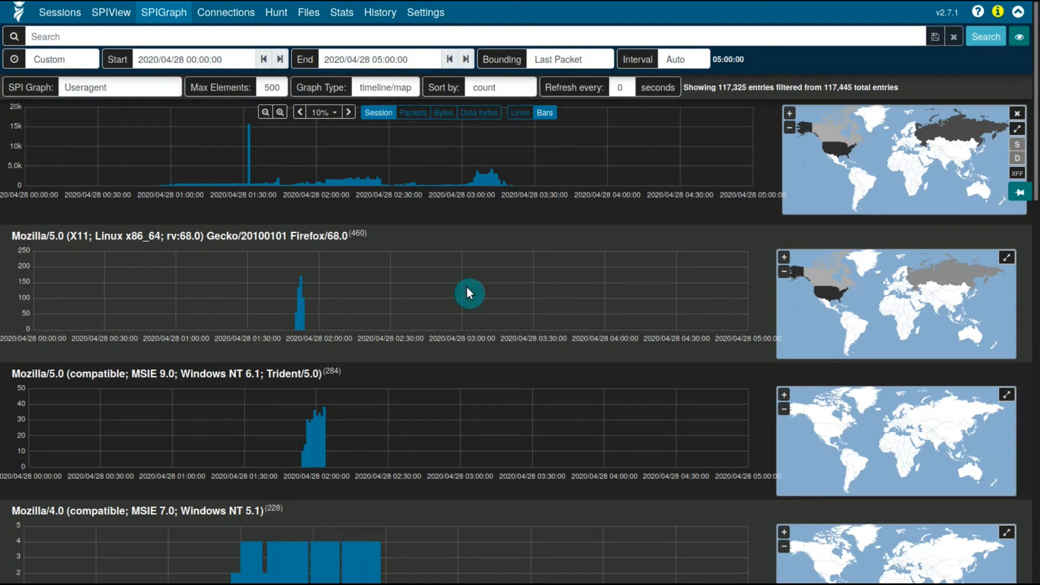
pyautogui.scroll(-2, 467, 290)
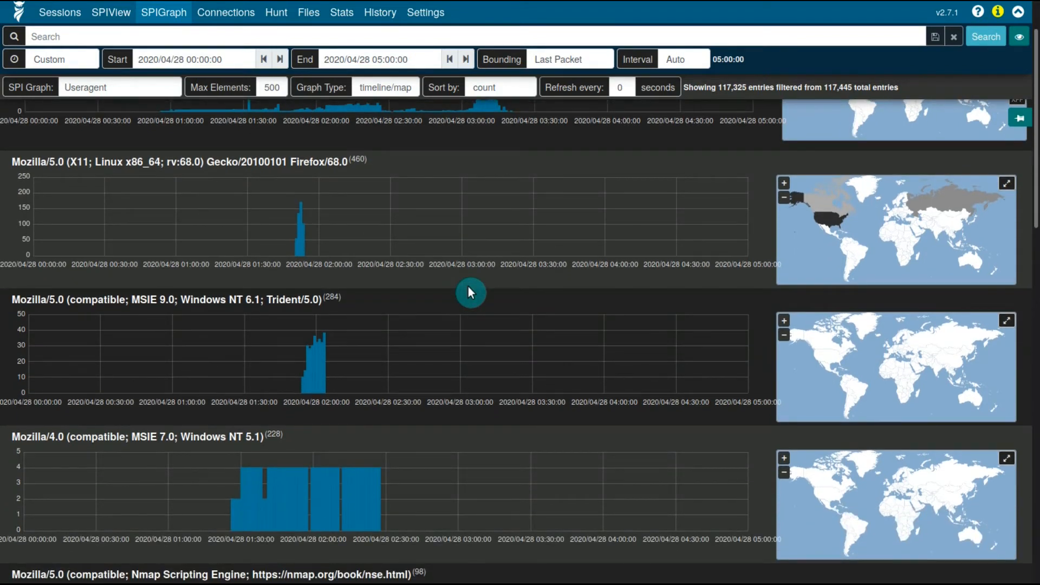
# - Narrow the time range around the MSIE 7.0; Windows NT 5.1 user agent's activity to 01:48:01–01:58:18 and examine the spacing of its sessions
pyautogui.scroll(-1, 469, 287)
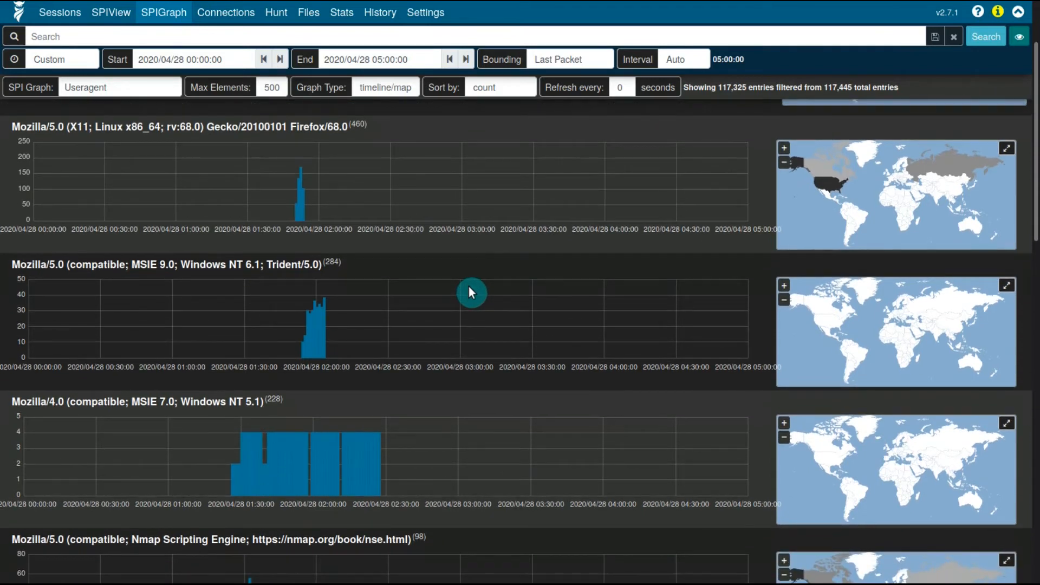
pyautogui.scroll(2, 470, 288)
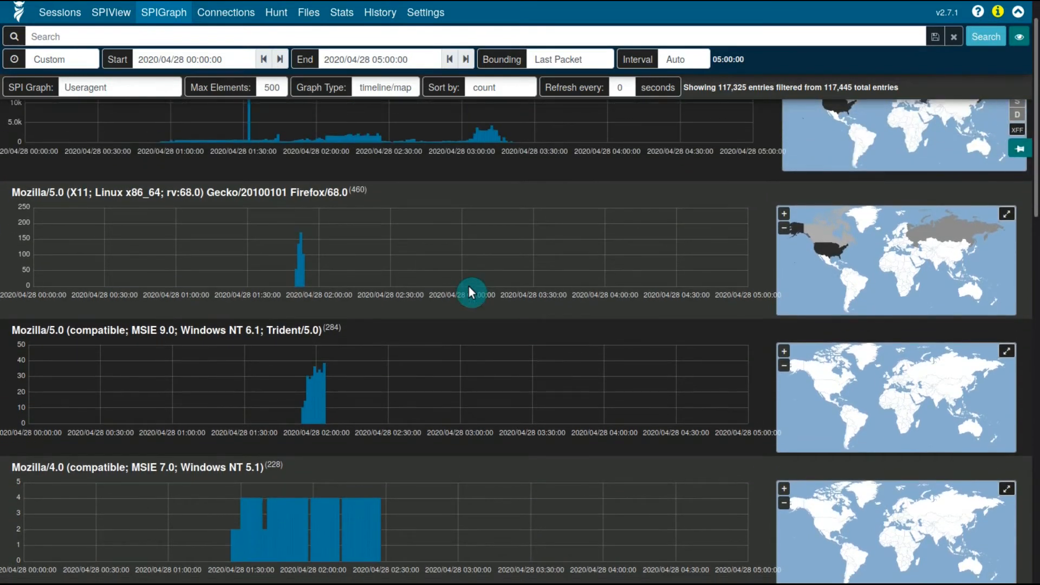
pyautogui.scroll(-3, 469, 293)
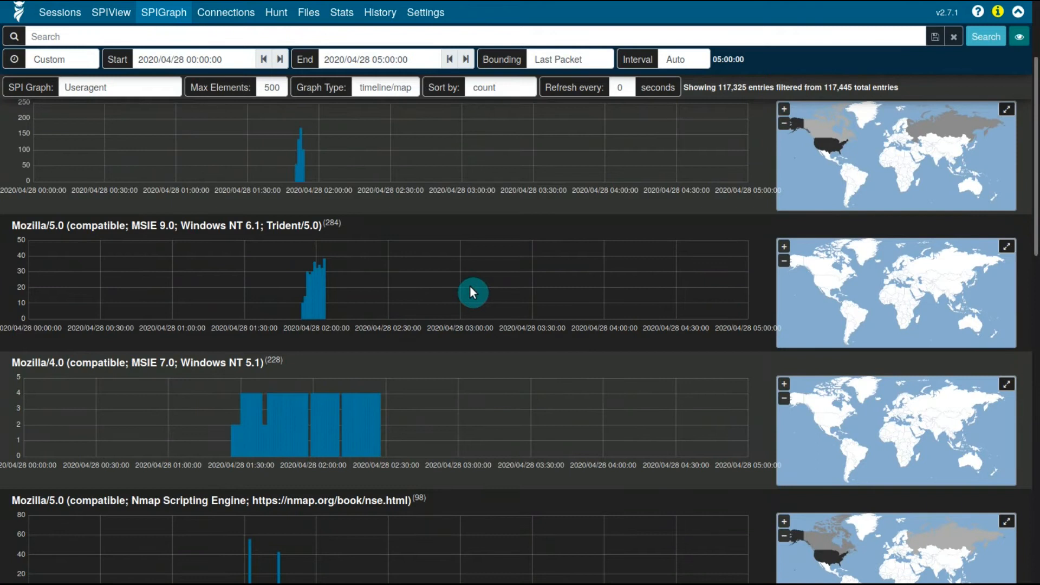
pyautogui.scroll(-3, 482, 294)
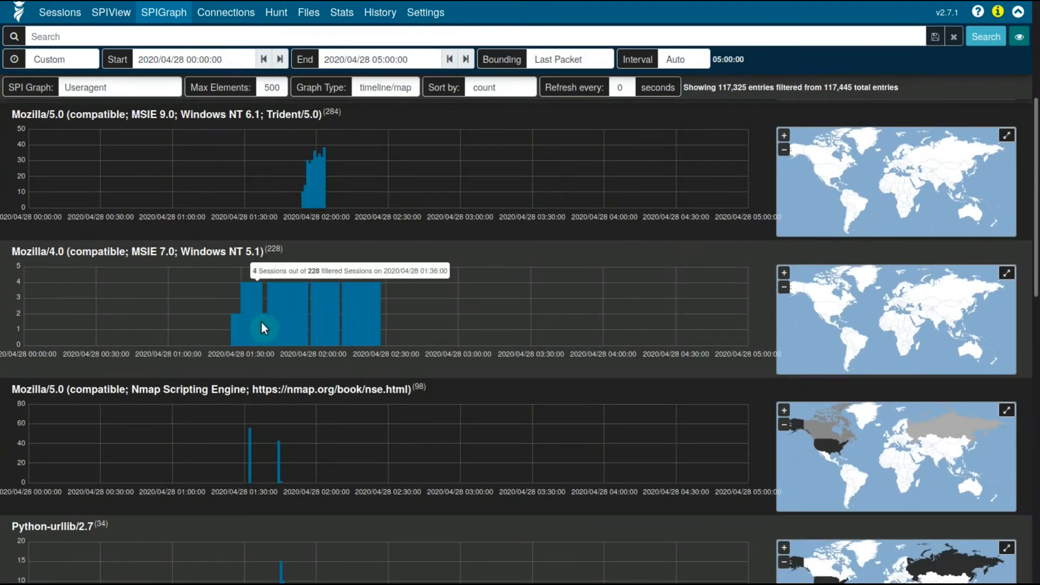
pyautogui.moveTo(229, 300); pyautogui.dragTo(391, 297)
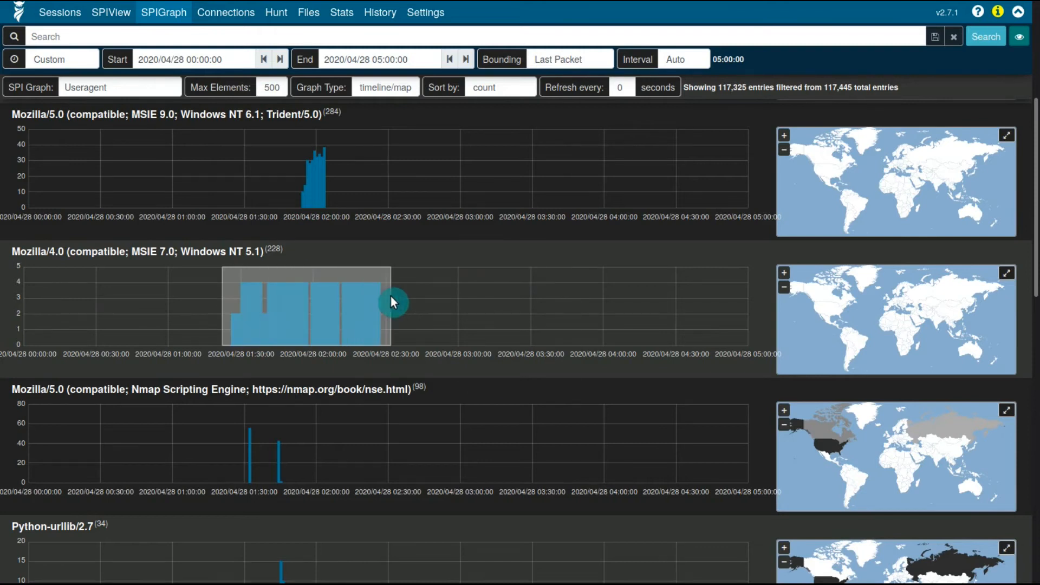
pyautogui.moveTo(98, 293); pyautogui.dragTo(718, 290)
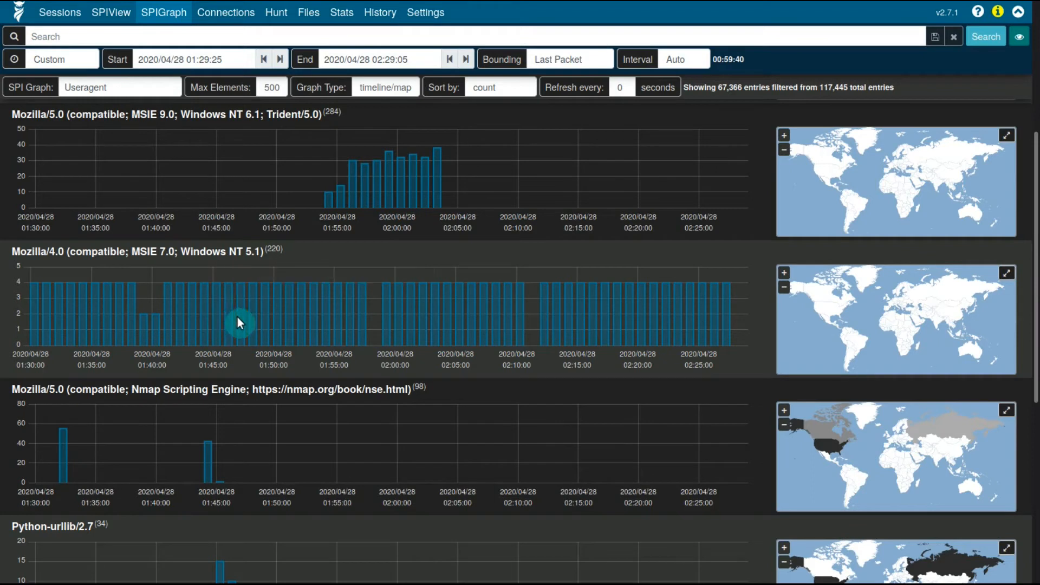
pyautogui.moveTo(250, 317); pyautogui.dragTo(374, 310)
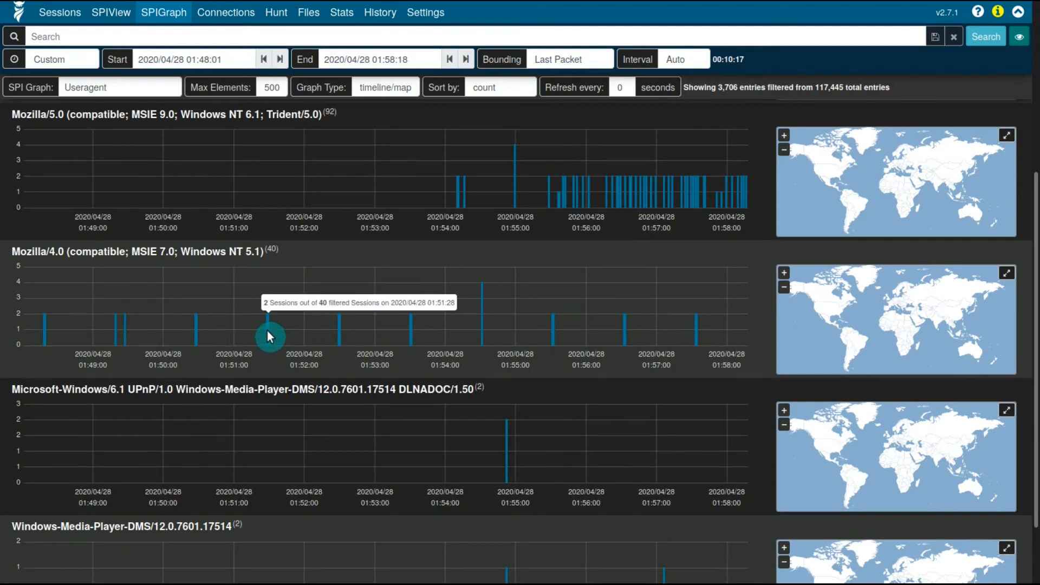
pyautogui.moveTo(342, 329)
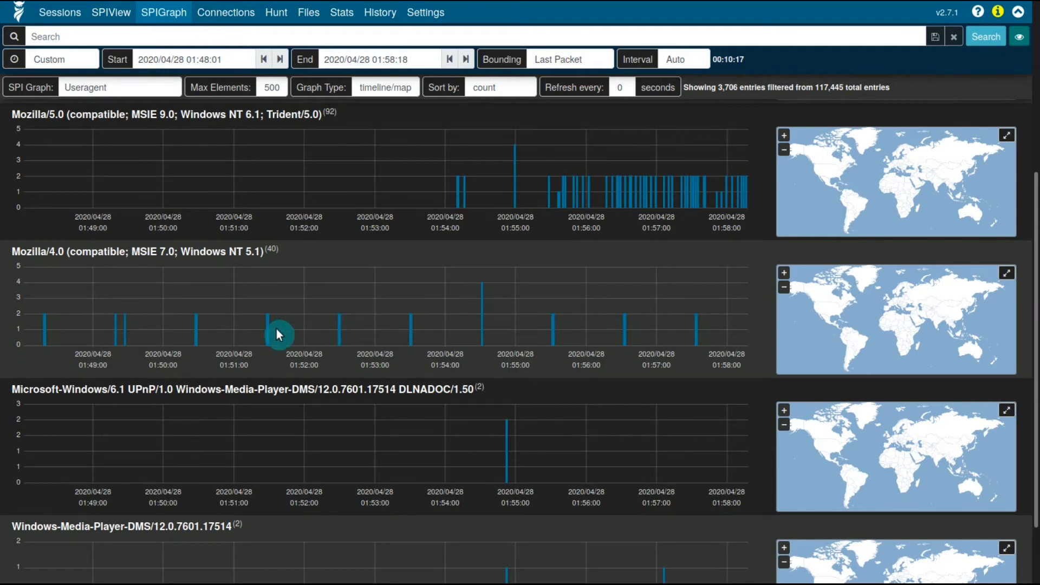
pyautogui.moveTo(270, 341)
pyautogui.scroll(3, 406, 275)
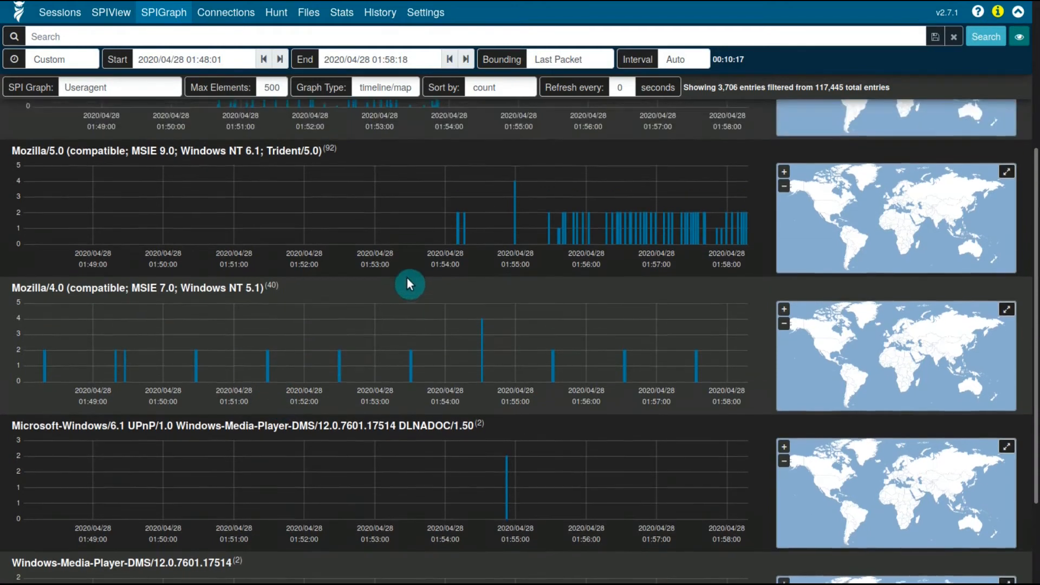
# - Go back through the narrowed time ranges to the range 2020/04/28 00:00:00 to 05:00:00
pyautogui.hotkey('alt', 'Left')
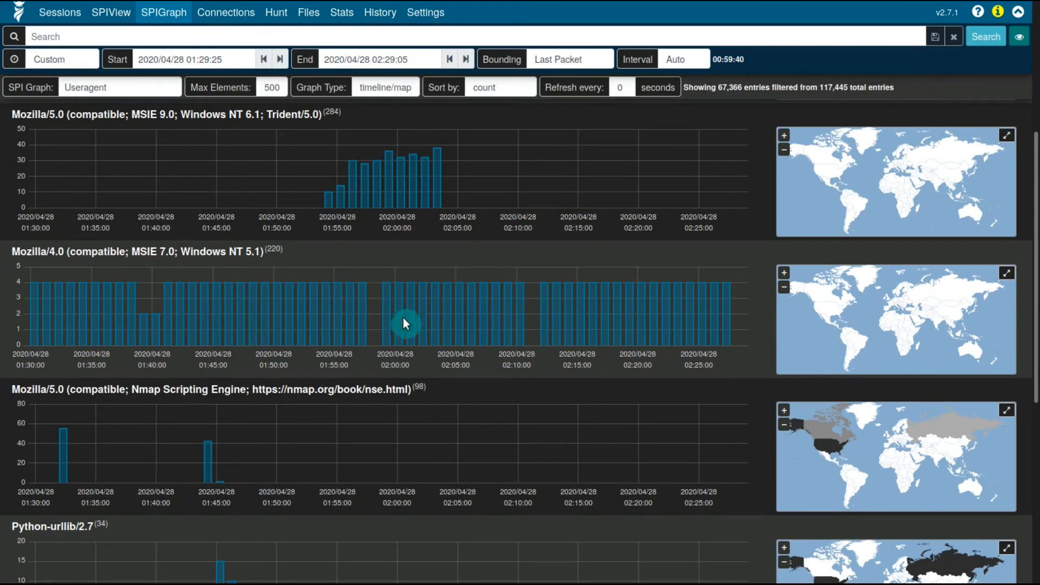
pyautogui.scroll(-1, 396, 320)
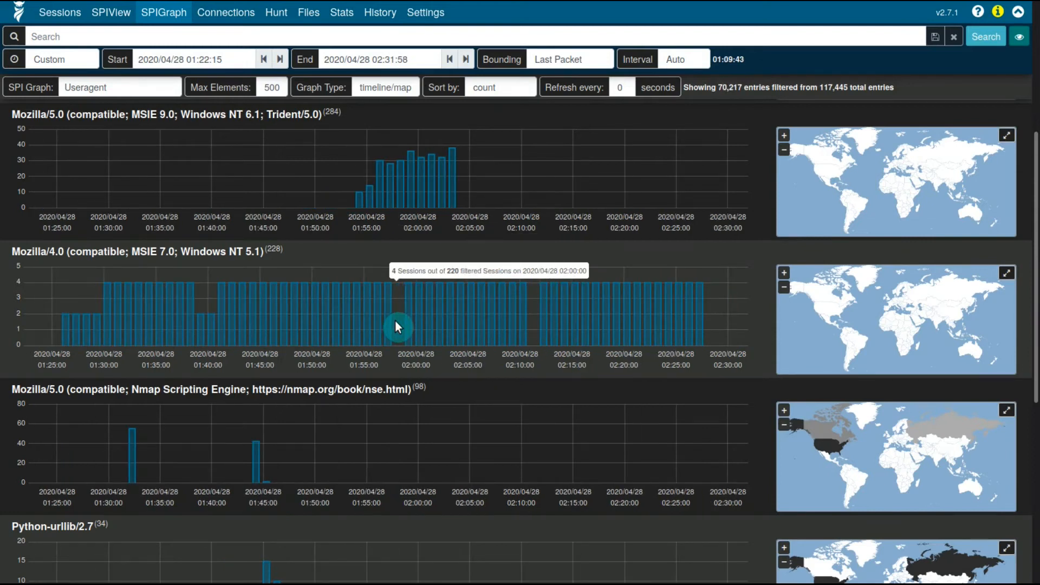
pyautogui.scroll(-1, 396, 321)
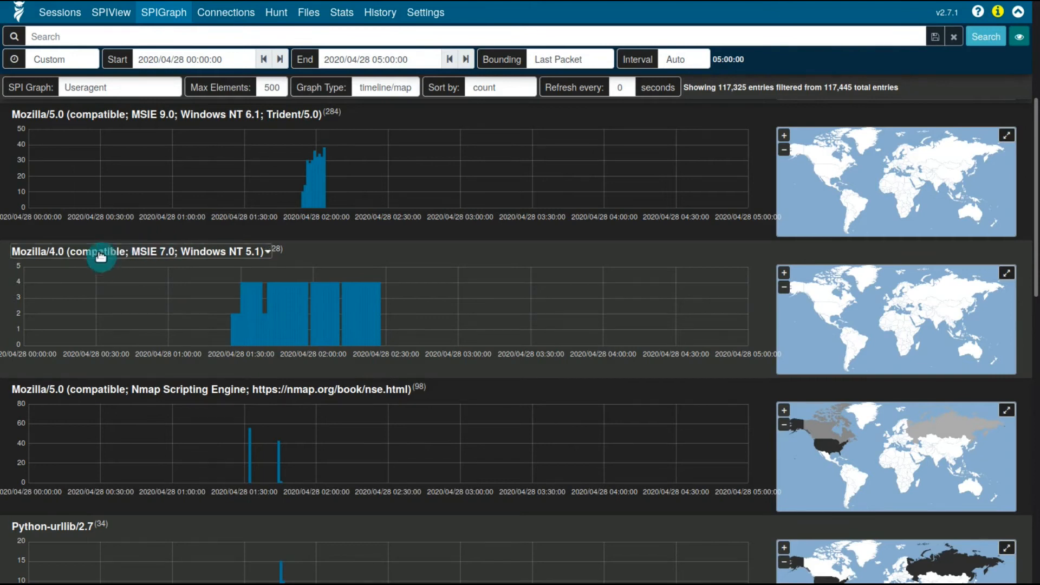
# - Examine the timelines and maps of the remaining user agents, from the Nmap Scripting Engine to the end of the list
pyautogui.scroll(-3, 102, 281)
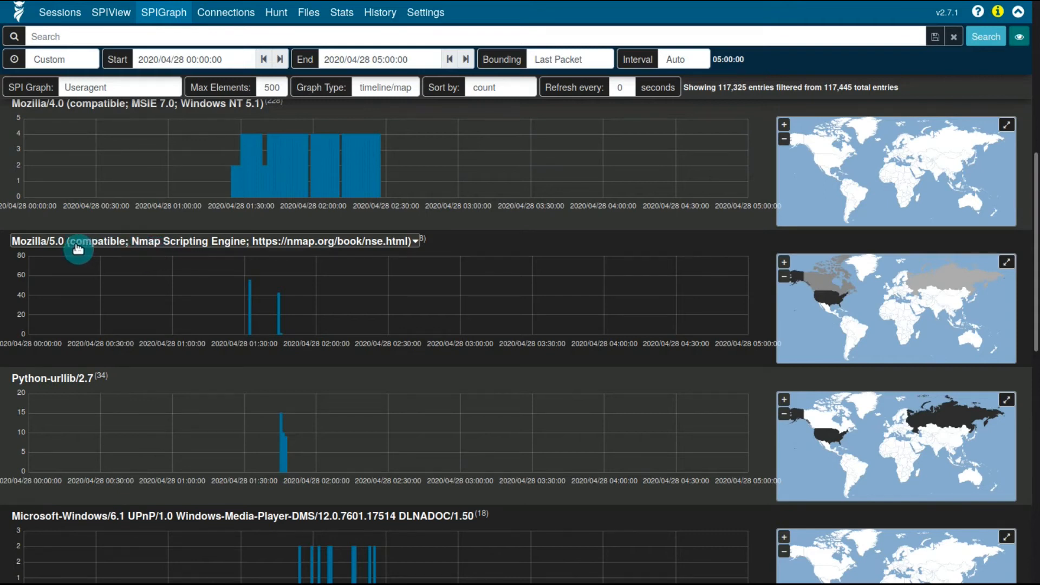
pyautogui.scroll(-1, 179, 260)
pyautogui.scroll(-3, 184, 271)
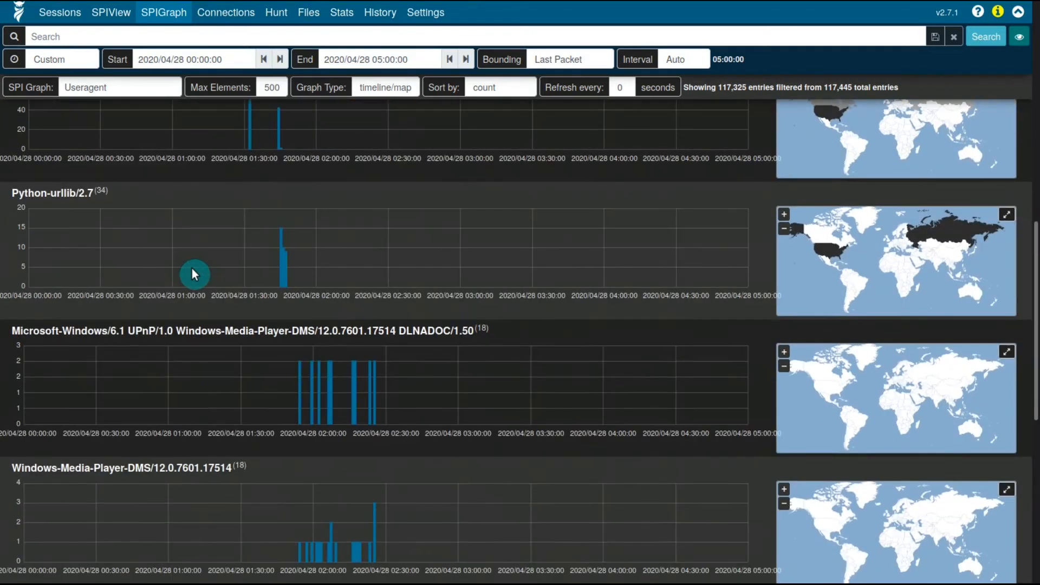
pyautogui.scroll(-3, 193, 272)
pyautogui.scroll(-3, 203, 351)
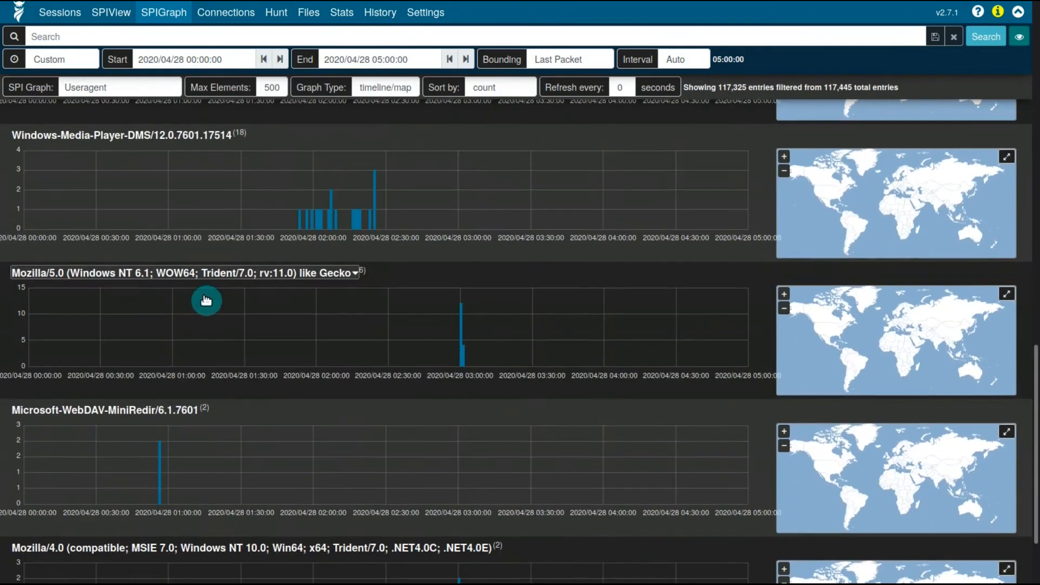
pyautogui.scroll(4, 207, 294)
pyautogui.scroll(-3, 210, 235)
pyautogui.scroll(-3, 222, 270)
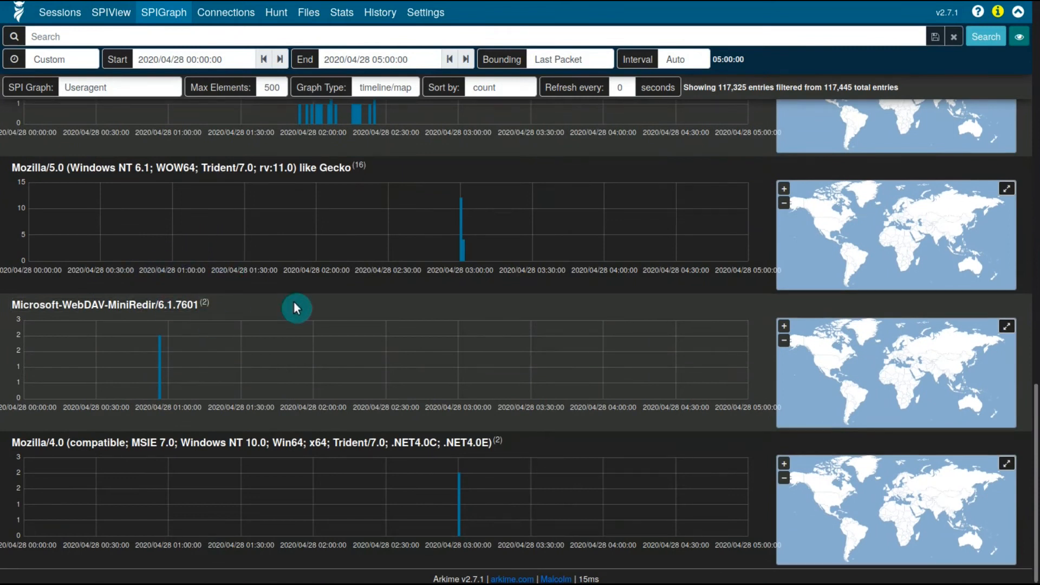
# - Narrow the time range around the Python-urllib/2.7 activity to 2020/04/28 01:44:33–01:47:31
pyautogui.scroll(8, 232, 511)
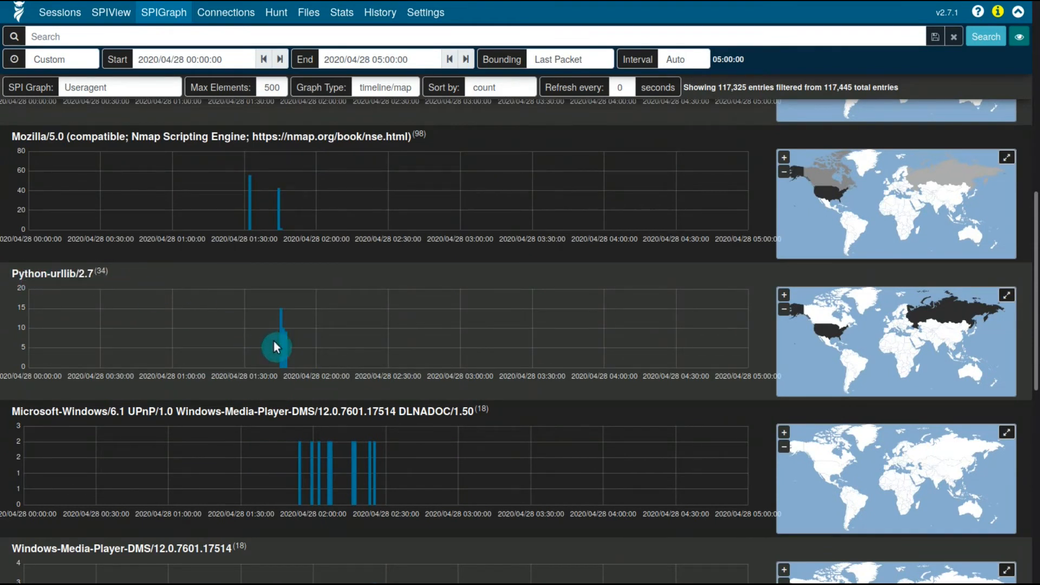
pyautogui.moveTo(270, 346); pyautogui.dragTo(308, 352)
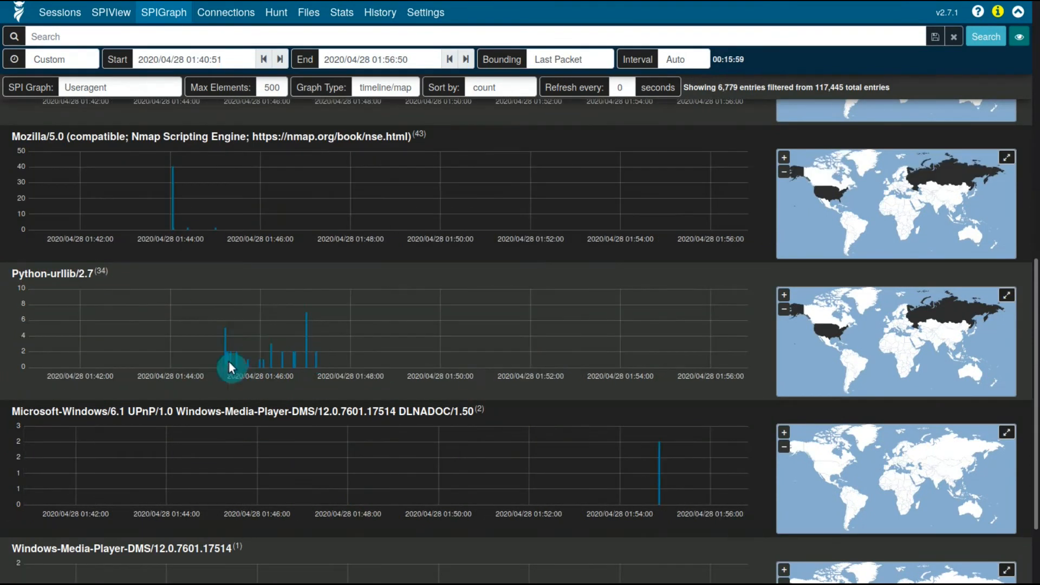
pyautogui.moveTo(195, 350); pyautogui.dragTo(329, 340)
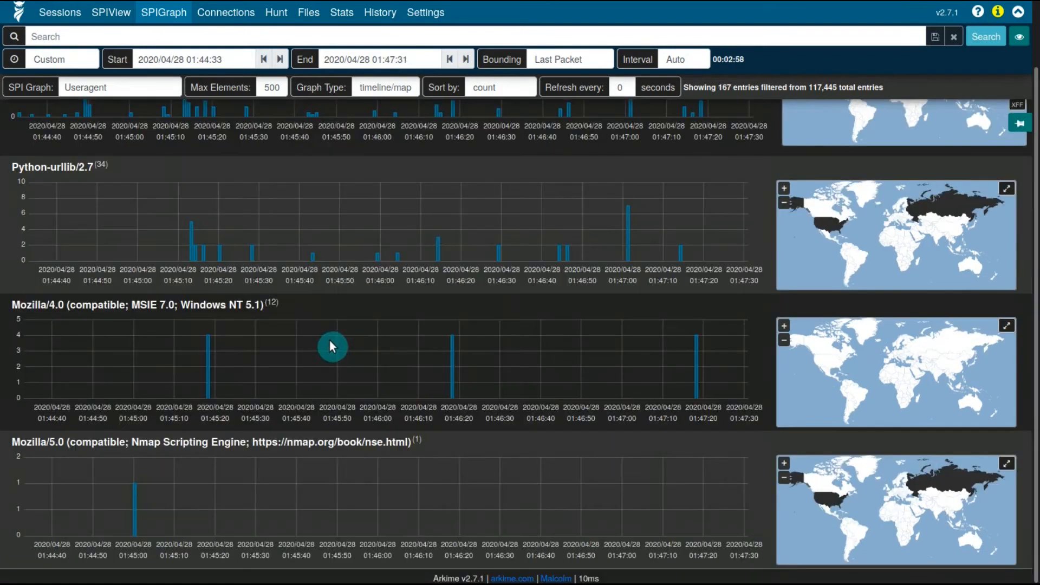
# - Open the Python-urllib/2.7 sessions in a new tab and extend their time range to the whole day of 2020/04/28
pyautogui.scroll(2, 320, 350)
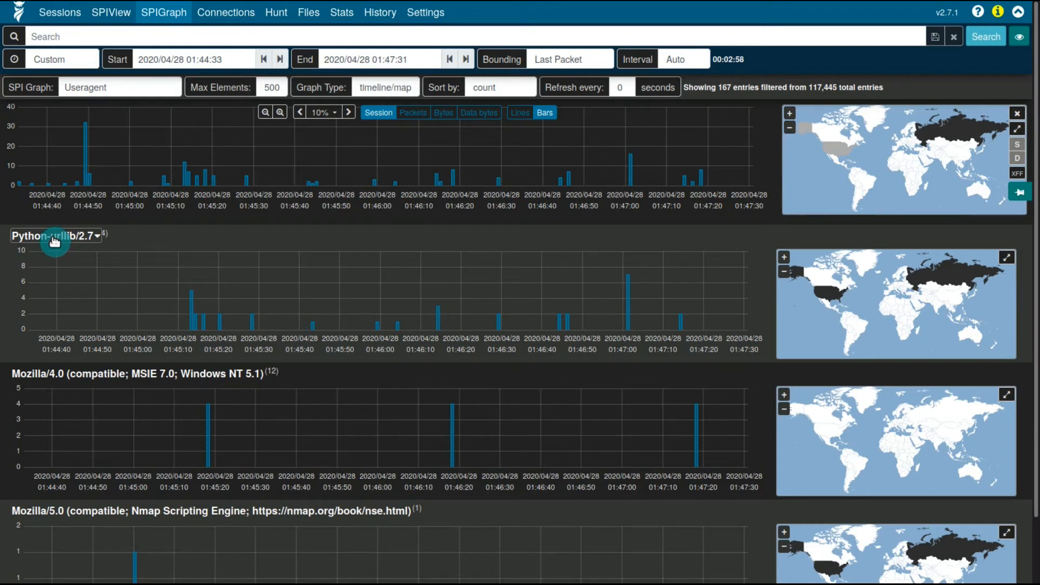
pyautogui.tripleClick(84, 244)
pyautogui.click(83, 244)
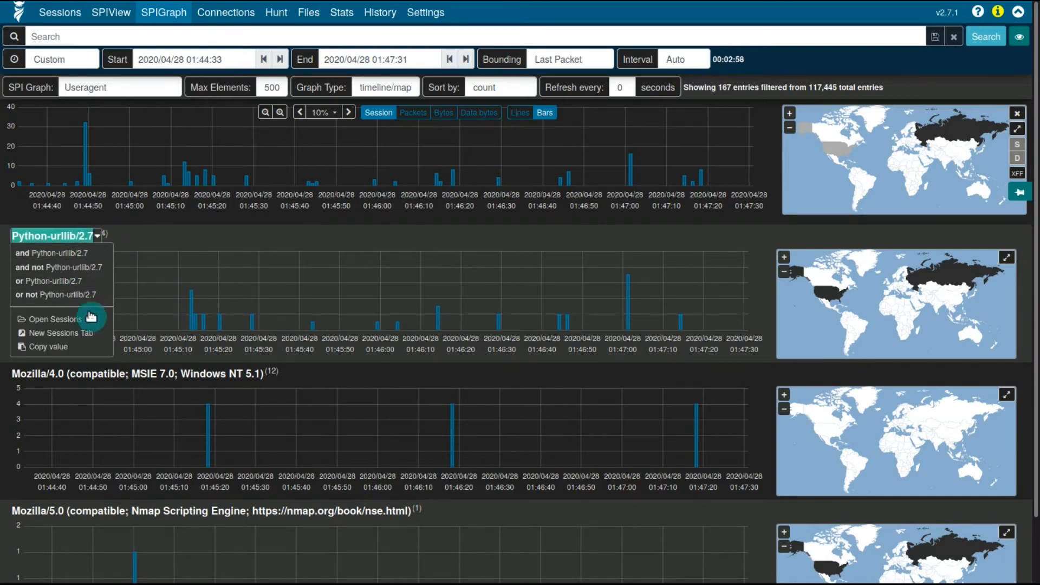
pyautogui.click(71, 336)
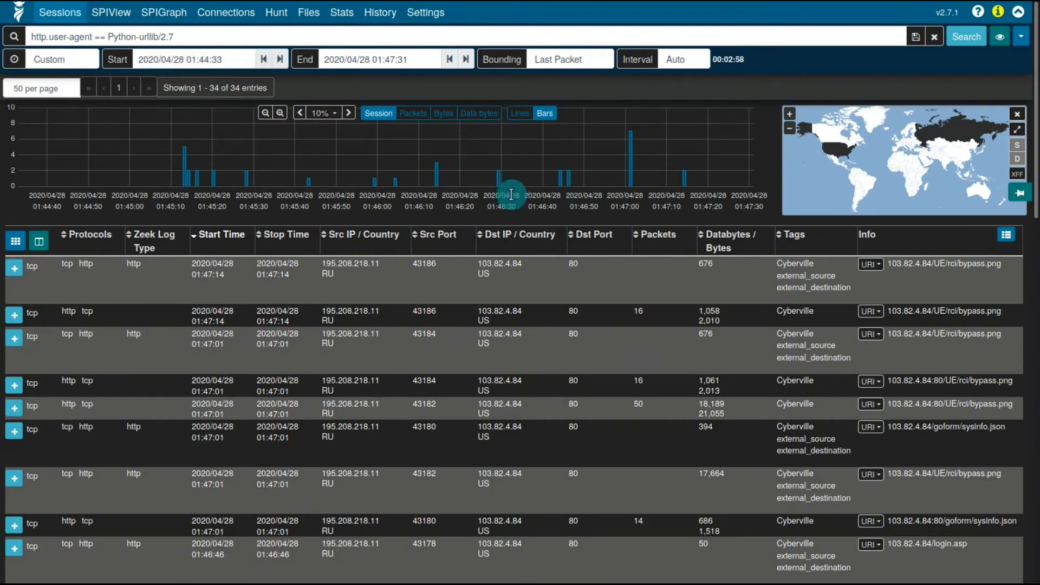
pyautogui.click(264, 59)
pyautogui.click(467, 61)
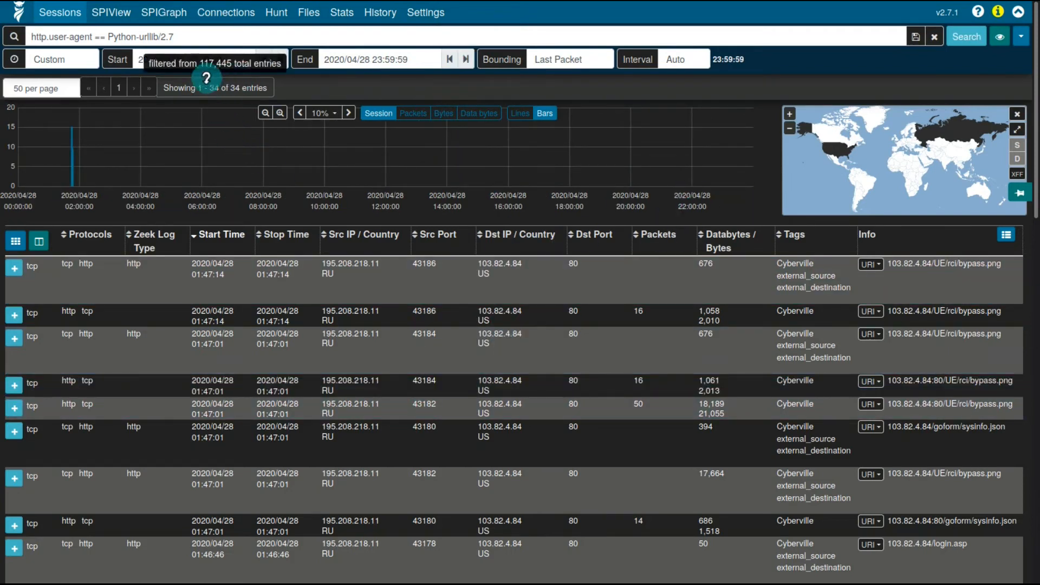
# - Examine the list of Python-urllib/2.7 sessions, including their addresses, tags and requested URIs
pyautogui.click(45, 38)
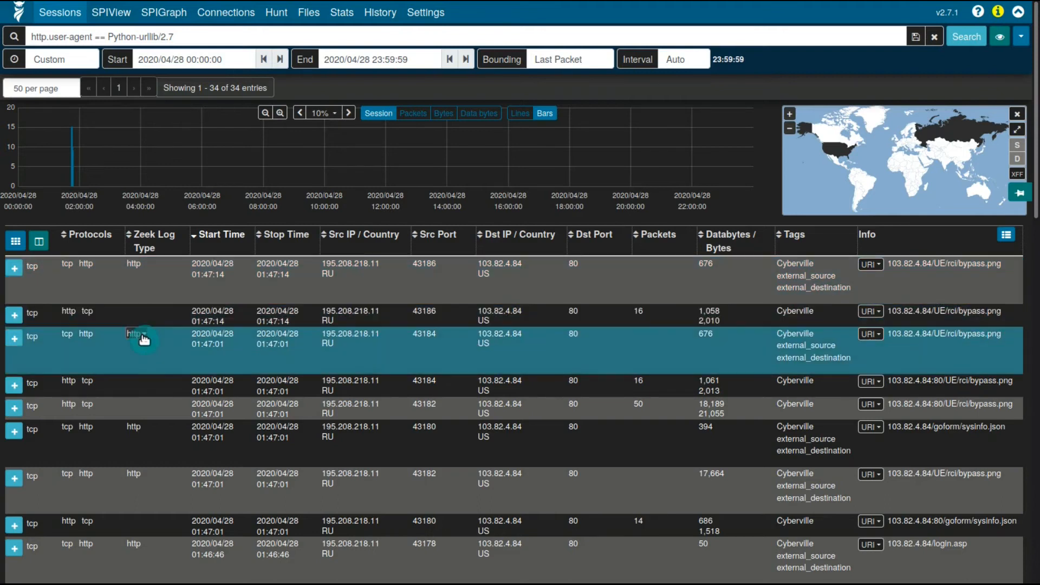
pyautogui.scroll(-2, 142, 339)
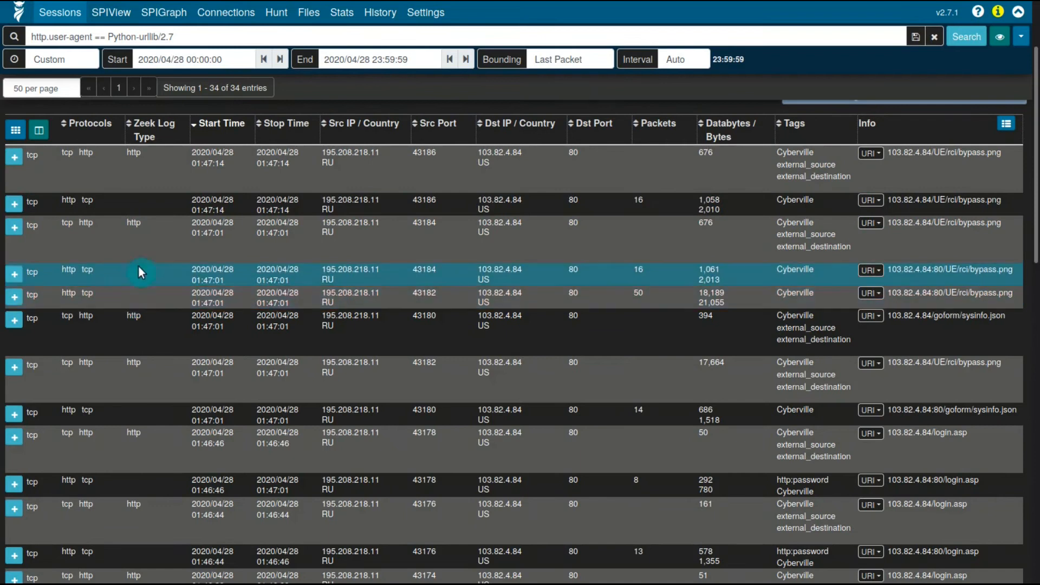
pyautogui.scroll(-10, 143, 268)
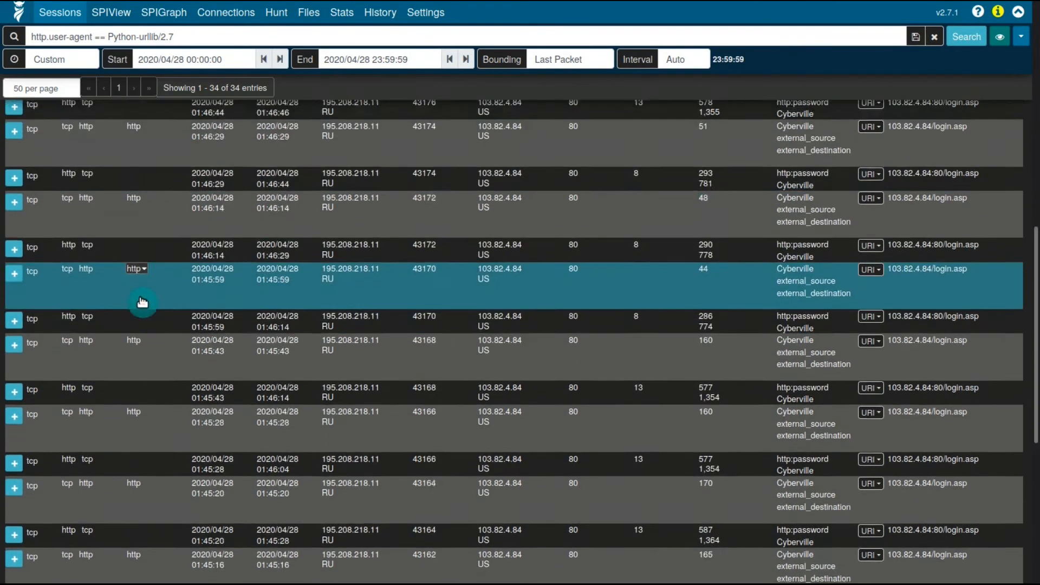
pyautogui.scroll(-5, 152, 439)
pyautogui.scroll(15, 511, 372)
pyautogui.scroll(5, 524, 372)
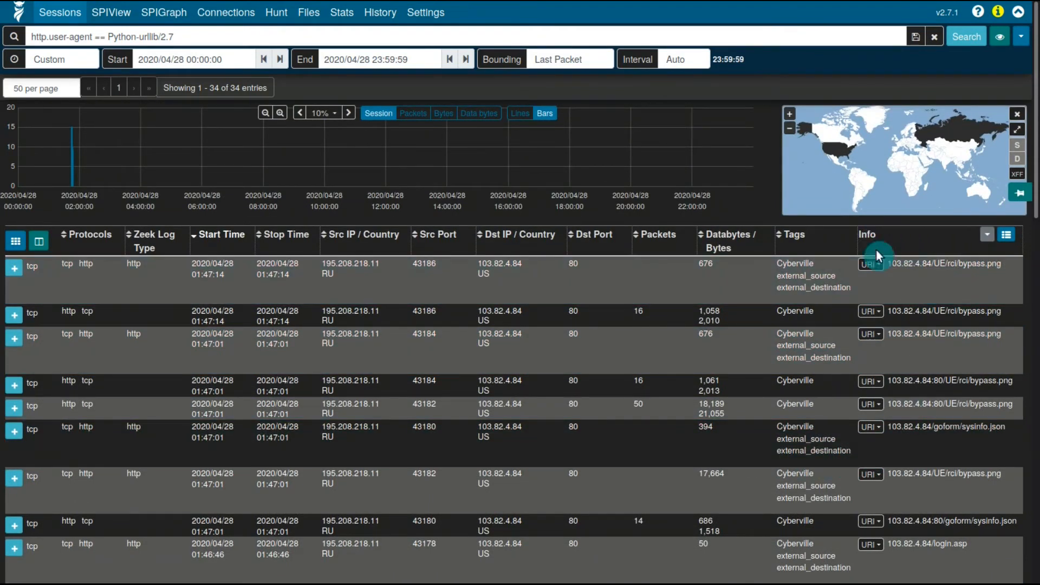
# - Export the unique URIs with counts for the Python-urllib/2.7 sessions, review the list and close it
pyautogui.click(871, 265)
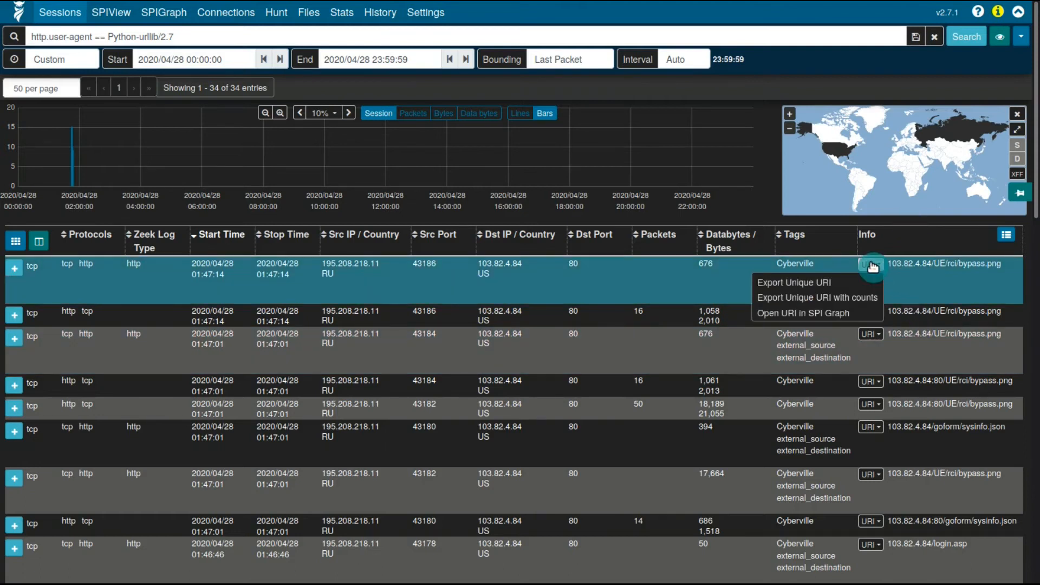
pyautogui.click(844, 297)
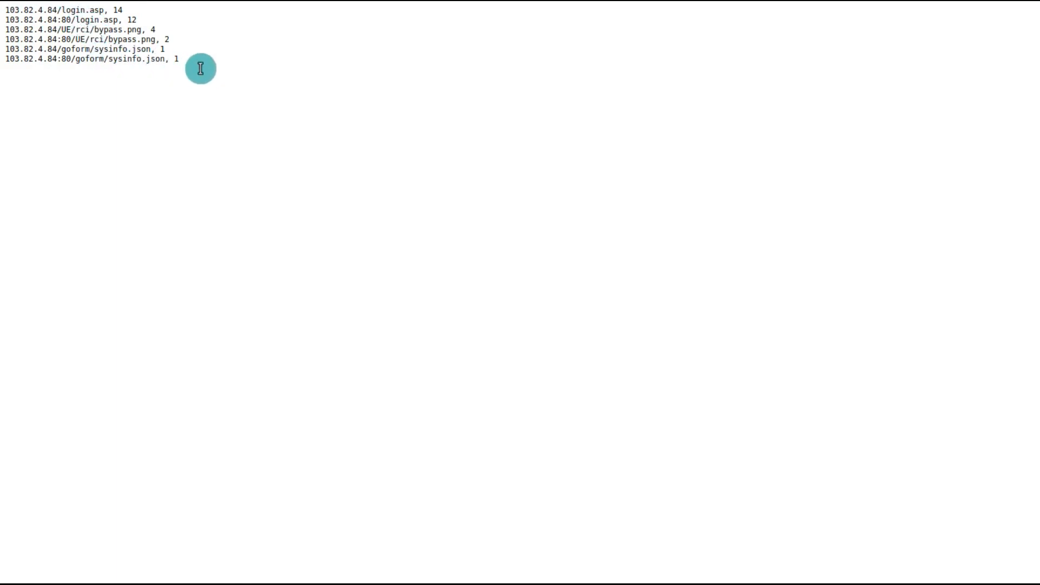
pyautogui.hotkey('ctrl', 'w')
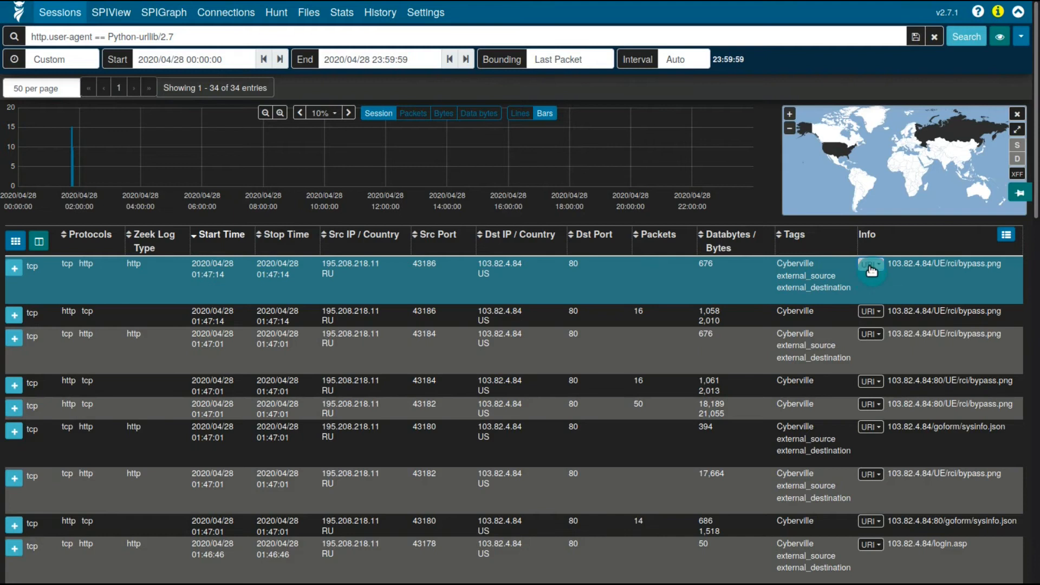
pyautogui.hotkey('ctrl', 'w')
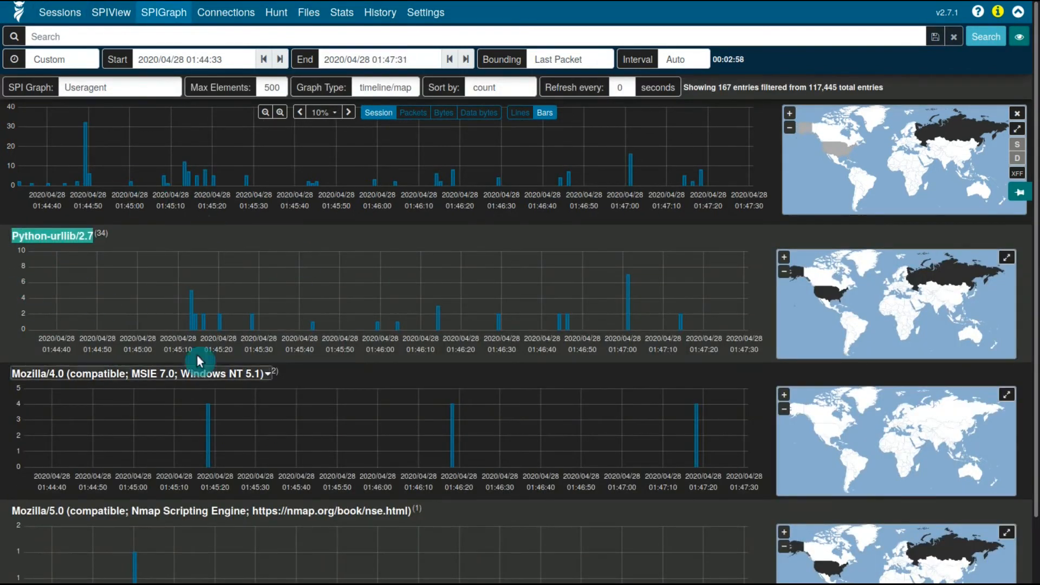
pyautogui.hotkey('ctrl', 'Tab')
pyautogui.hotkey('ctrl', 'shift', 'Tab')
pyautogui.hotkey('ctrl', 'Tab')
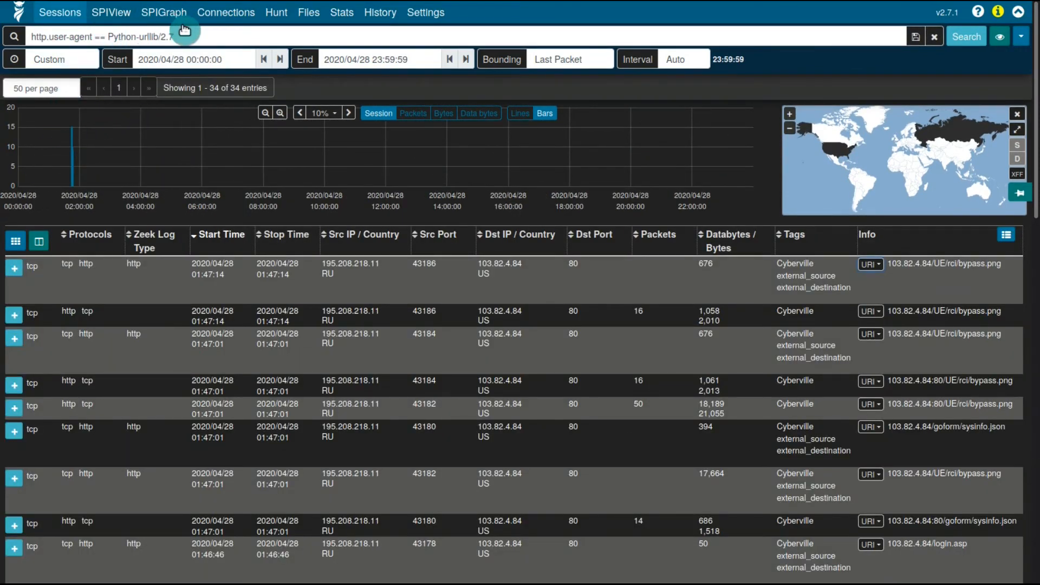
# - Open the URI field of the Python-urllib/2.7 sessions in SPI Graph and look through the graph for each URI
pyautogui.click(869, 267)
pyautogui.click(876, 267)
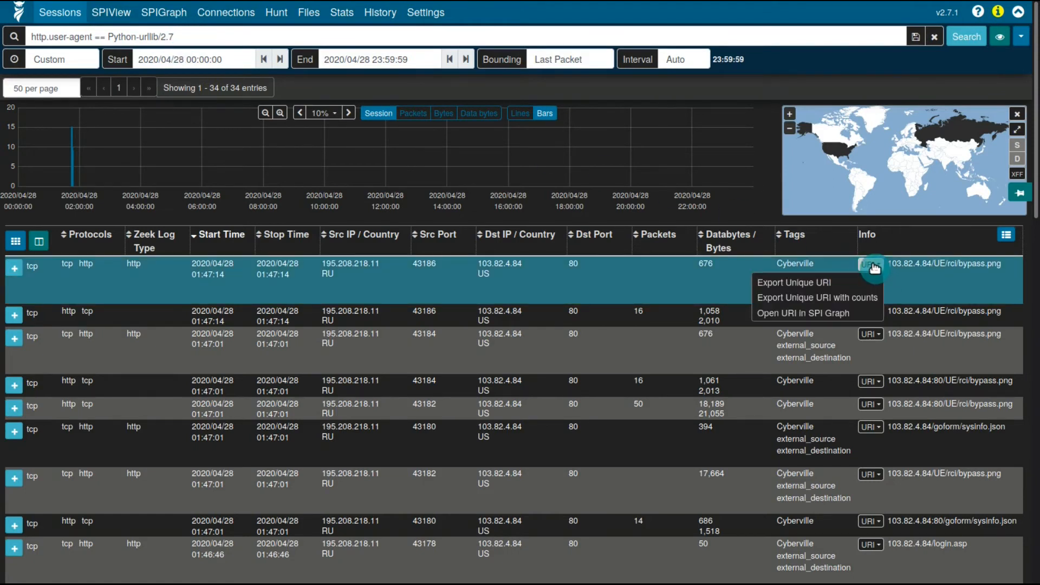
pyautogui.click(843, 317)
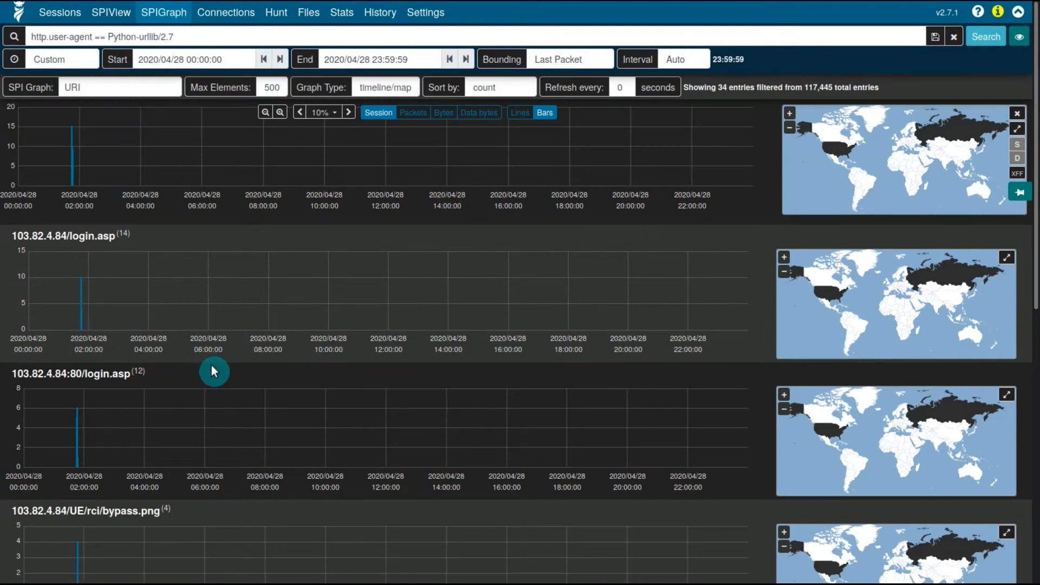
pyautogui.scroll(-4, 208, 308)
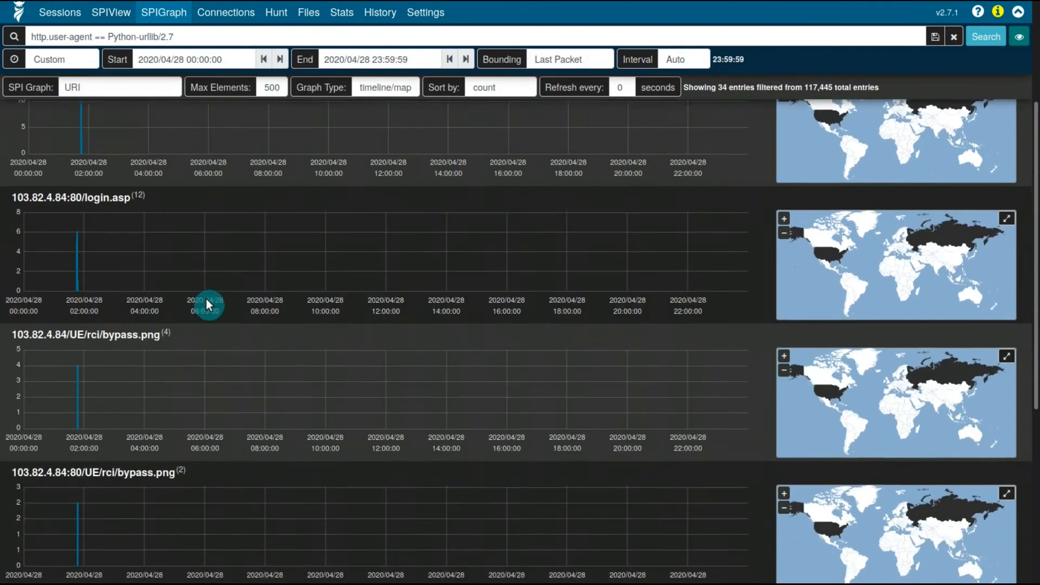
# - Compare the timelines and maps of the individual URIs requested by the Python-urllib/2.7 agent
pyautogui.scroll(-5, 226, 334)
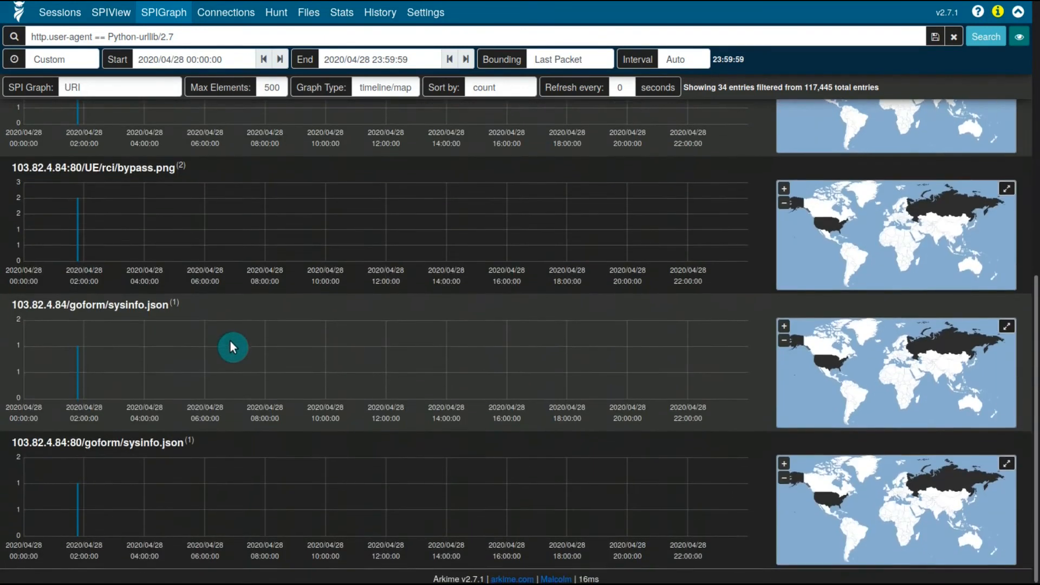
pyautogui.scroll(6, 231, 343)
pyautogui.scroll(3, 237, 355)
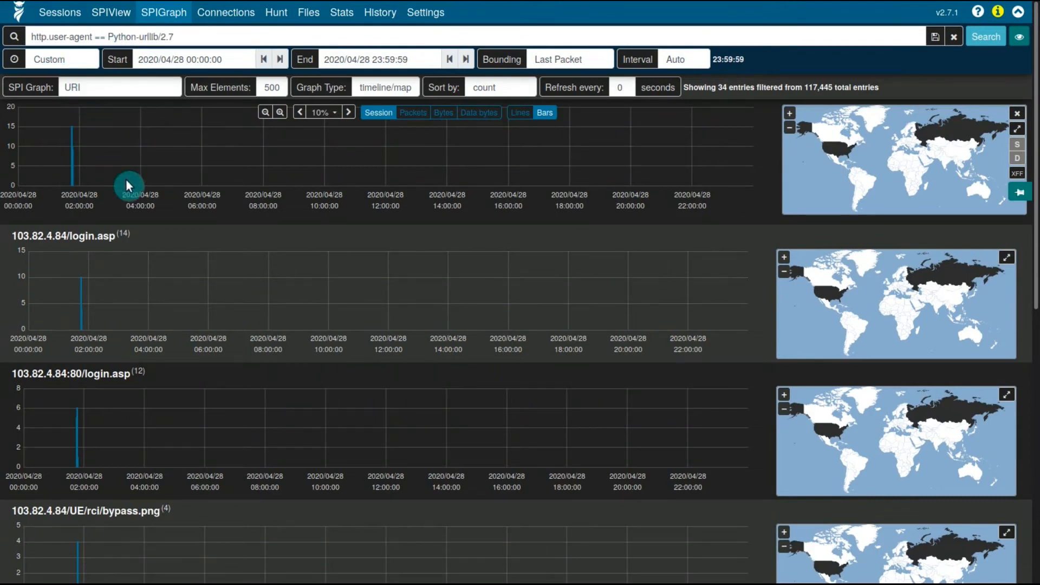
pyautogui.scroll(-9, 126, 267)
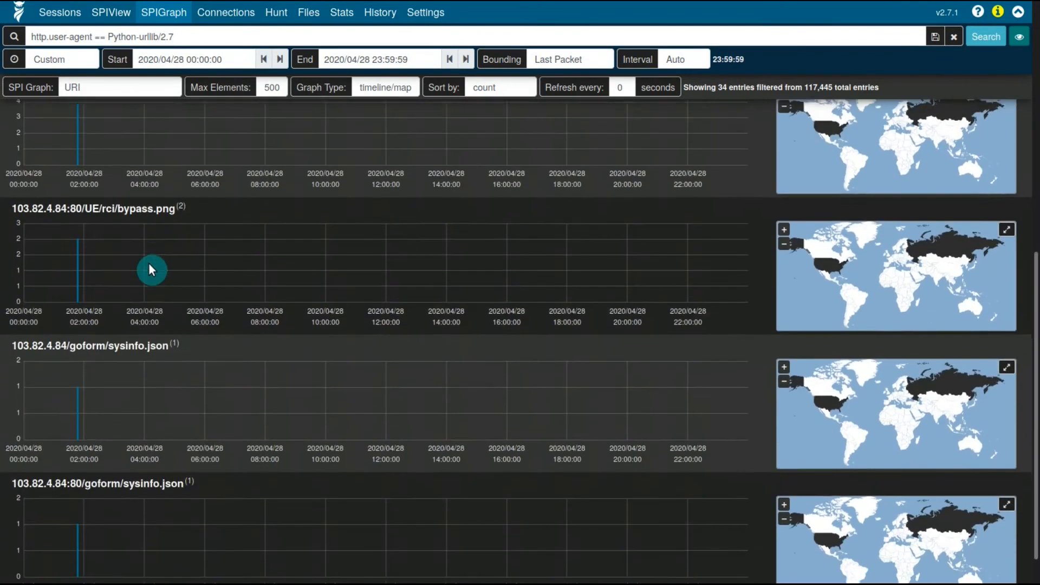
pyautogui.scroll(10, 239, 343)
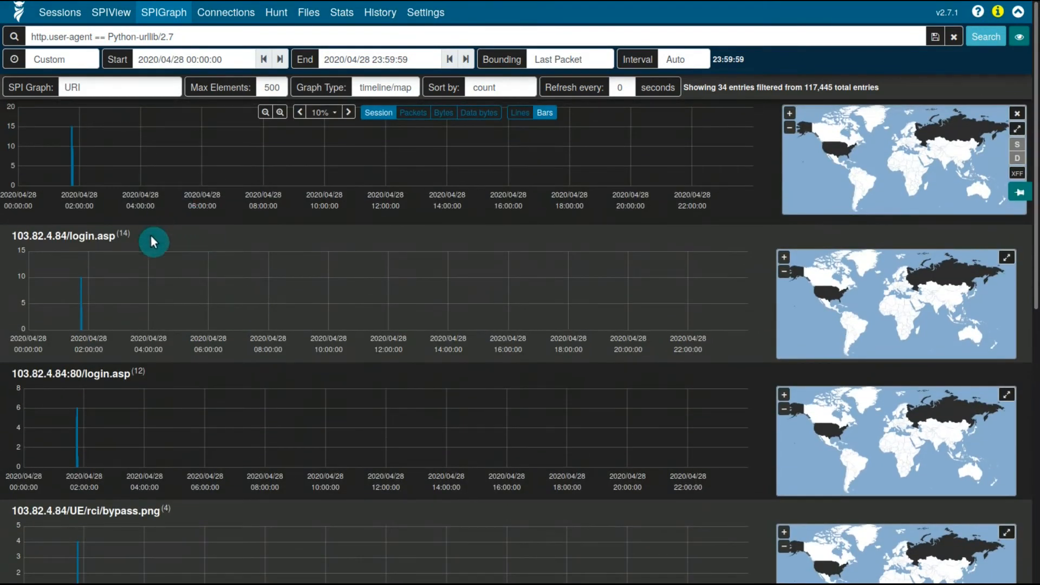
pyautogui.scroll(-2, 150, 251)
pyautogui.scroll(-3, 130, 327)
pyautogui.scroll(-4, 155, 348)
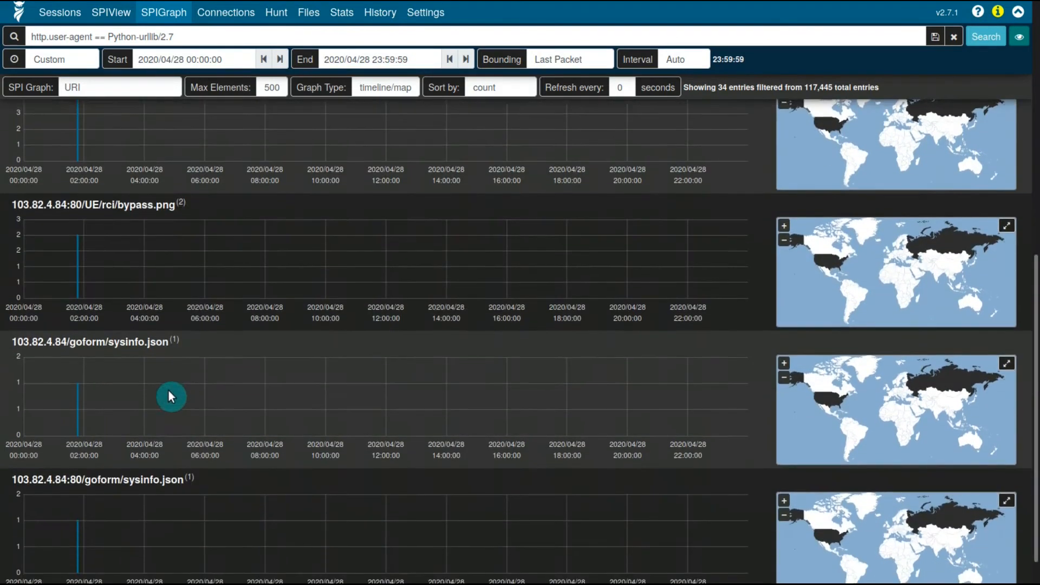
pyautogui.scroll(9, 233, 388)
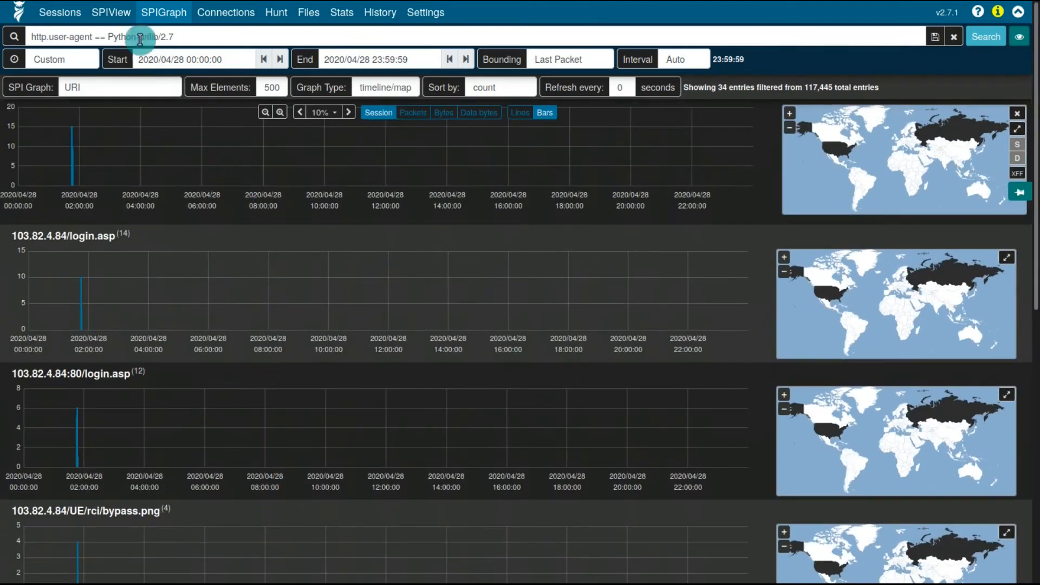
# - Leave the Python-urllib/2.7 results and review the unfiltered Useragent timelines in SPIGraph again
pyautogui.click(111, 12)
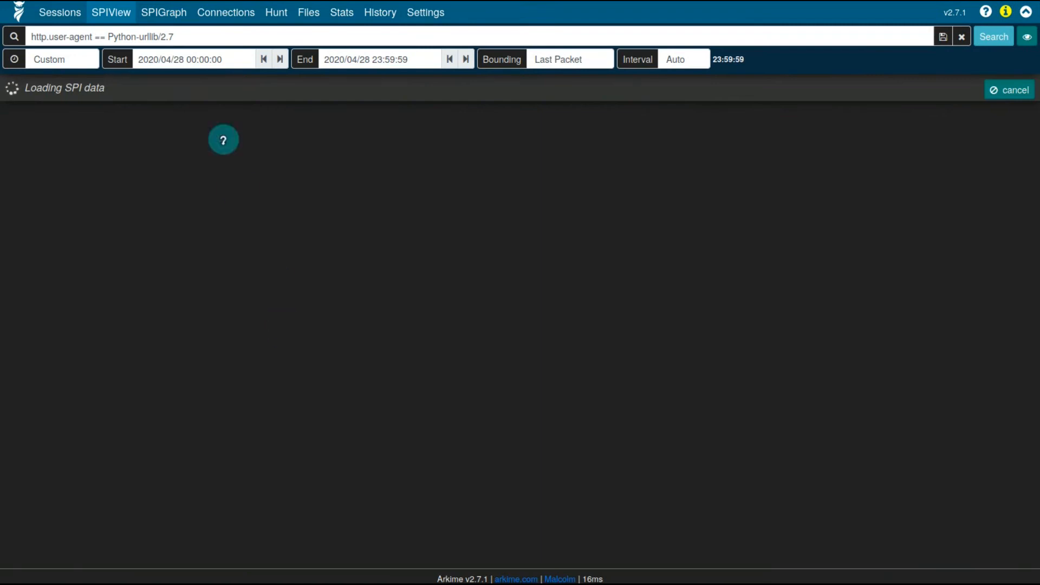
pyautogui.click(64, 15)
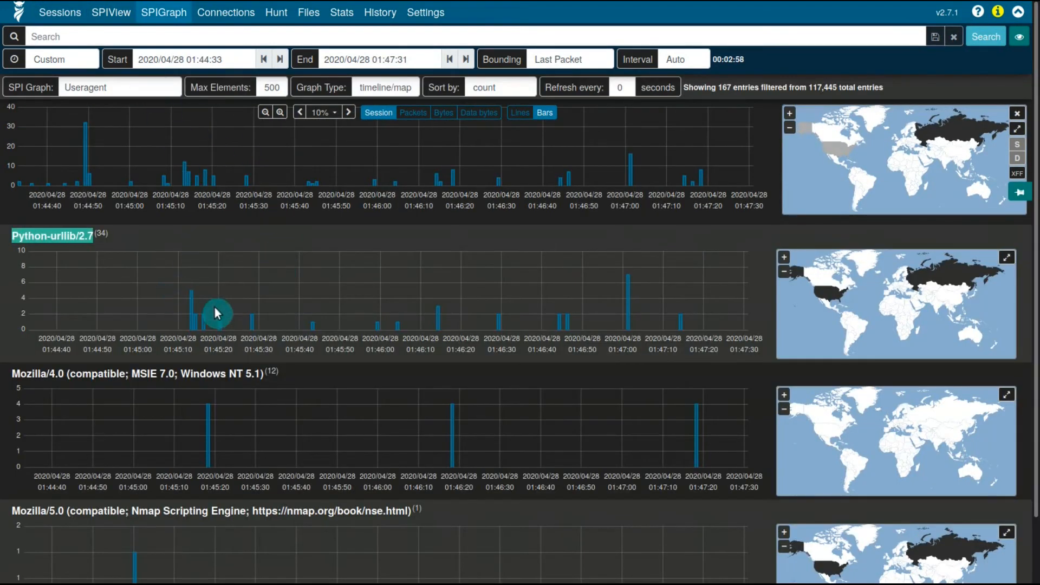
pyautogui.scroll(-2, 181, 285)
pyautogui.scroll(2, 161, 309)
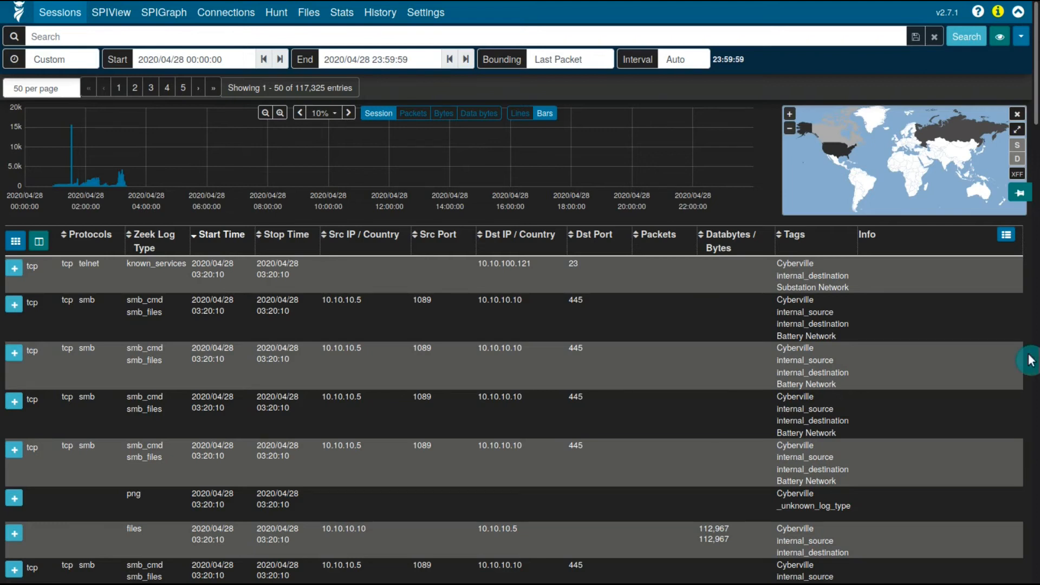
# - Open the Connections graph for all traffic of 2020/04/28 and examine the linked source and destination IP nodes
pyautogui.click(217, 12)
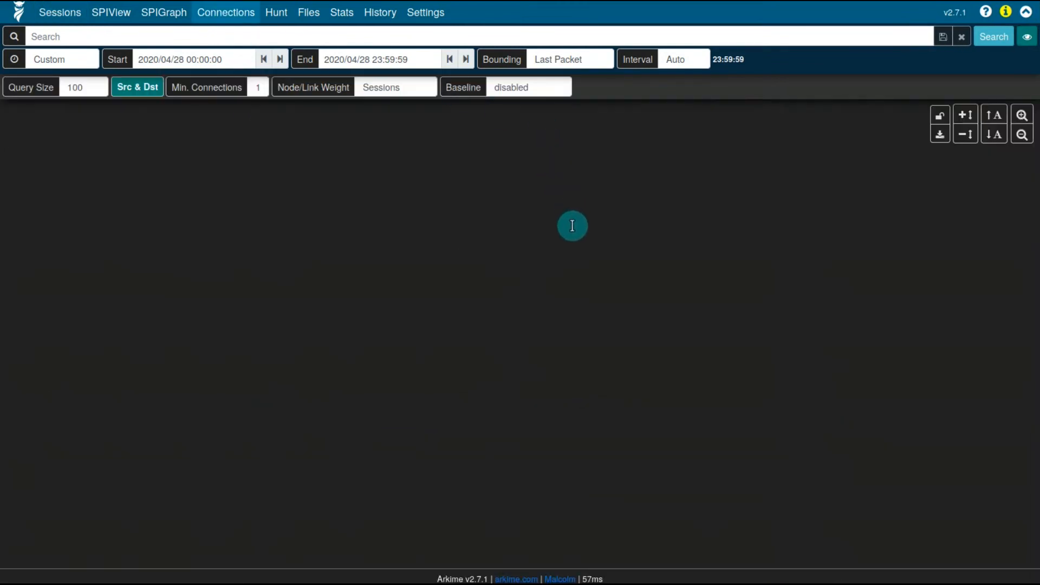
pyautogui.click(64, 35)
pyautogui.scroll(2, 453, 289)
pyautogui.click(651, 318)
pyautogui.scroll(2, 640, 335)
pyautogui.moveTo(573, 376); pyautogui.dragTo(530, 273)
pyautogui.scroll(4, 532, 286)
pyautogui.moveTo(498, 318); pyautogui.dragTo(616, 317)
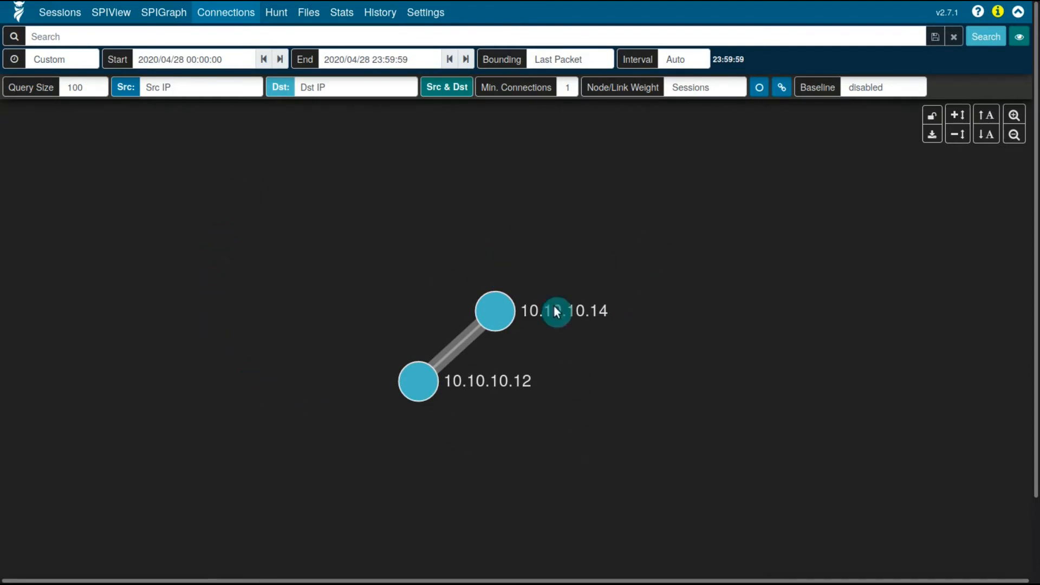
pyautogui.click(400, 375)
# - Check the available query sizes and apply the Zeek conn.log view to the connections graph
pyautogui.click(69, 89)
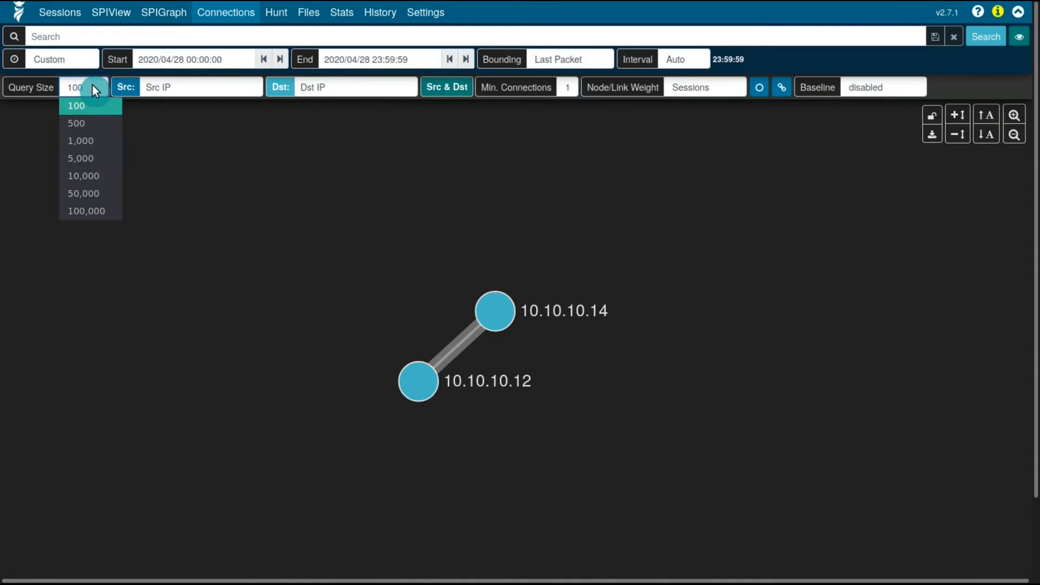
pyautogui.click(93, 85)
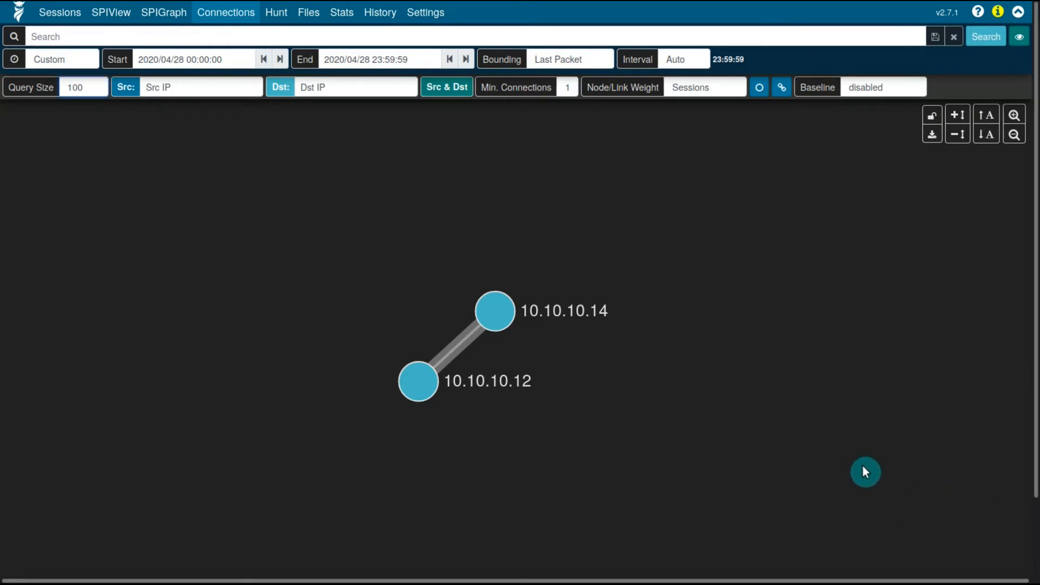
pyautogui.click(1021, 39)
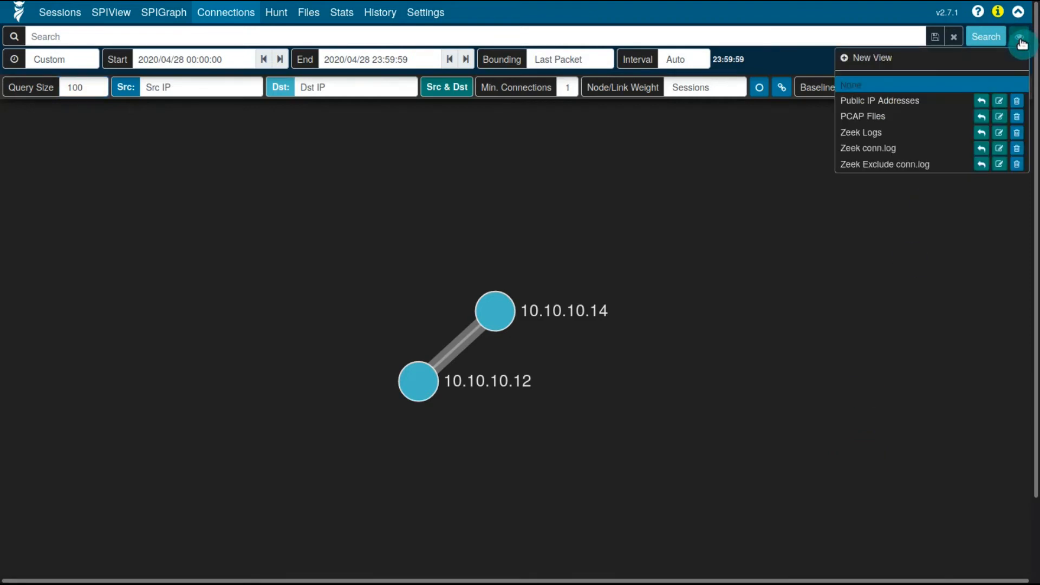
pyautogui.click(913, 152)
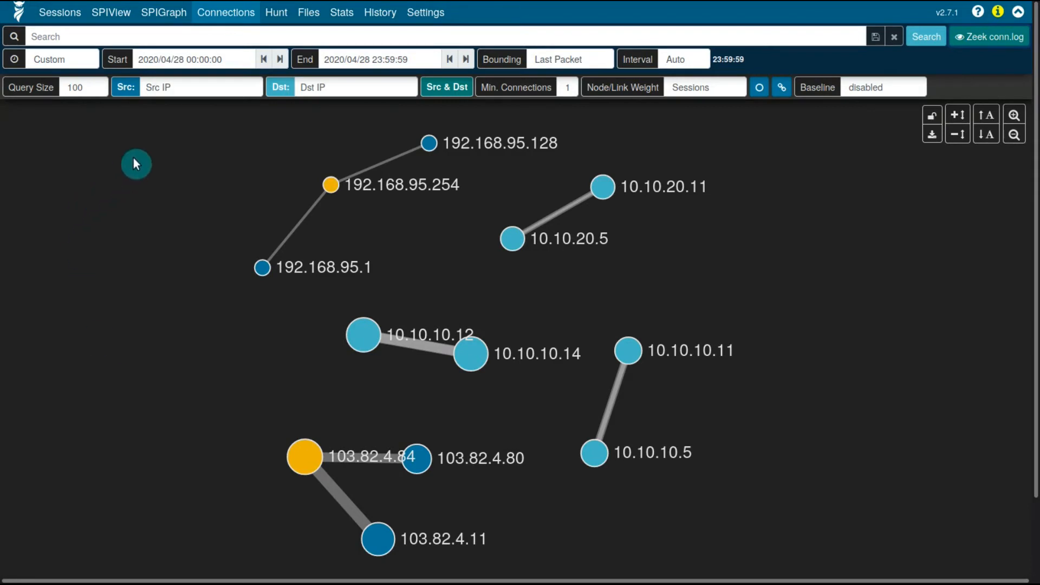
# - Set the graph's source field to Originating Network Segment and inspect the Combined Cycle BOP node's details
pyautogui.click(169, 85)
pyautogui.write('segment')
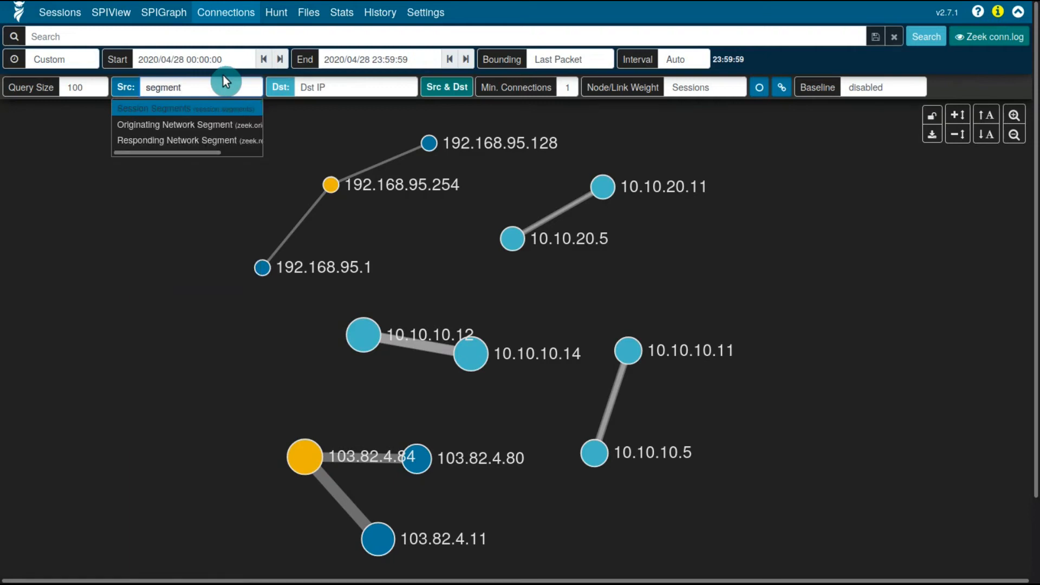
pyautogui.click(233, 126)
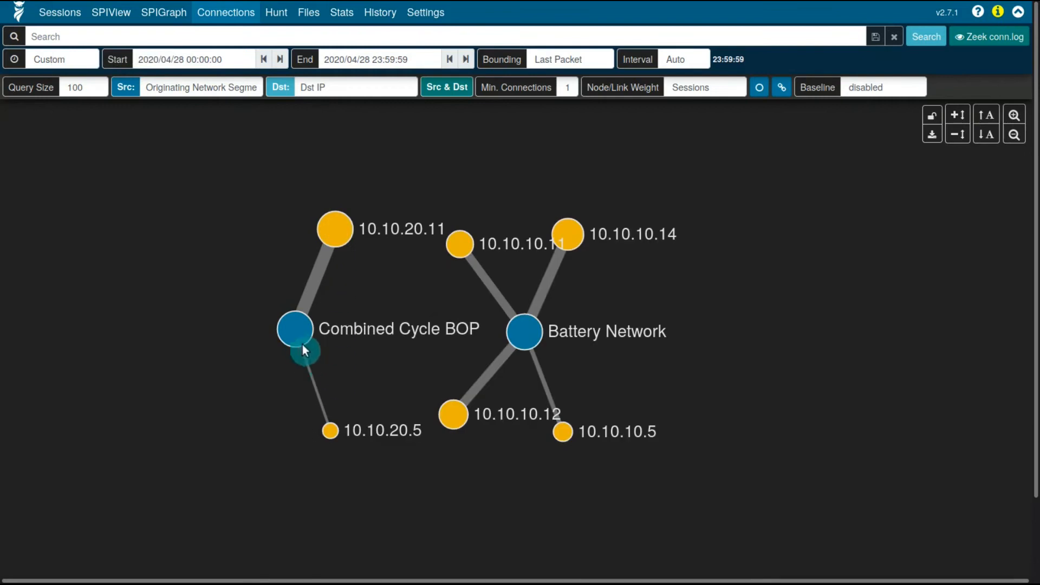
pyautogui.moveTo(297, 342)
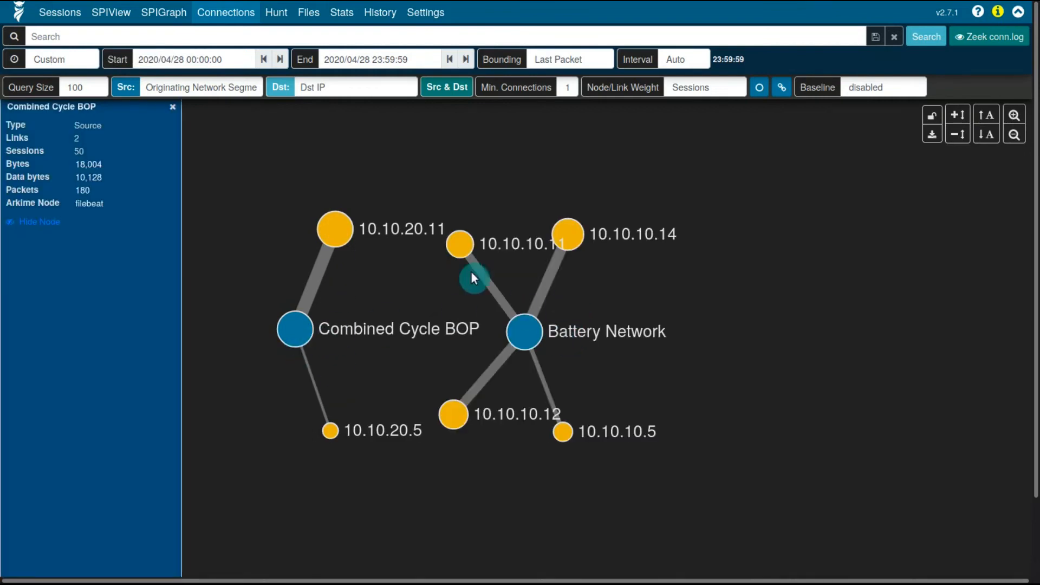
# - Set the graph's destination field to Responding Network Segment and its query size to 100,000
pyautogui.click(322, 92)
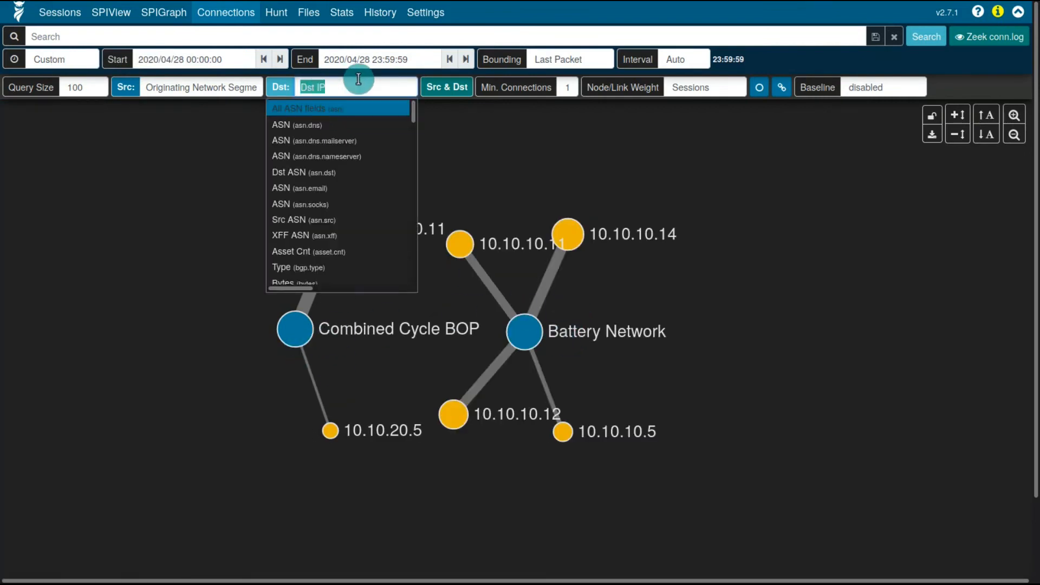
pyautogui.write('responding')
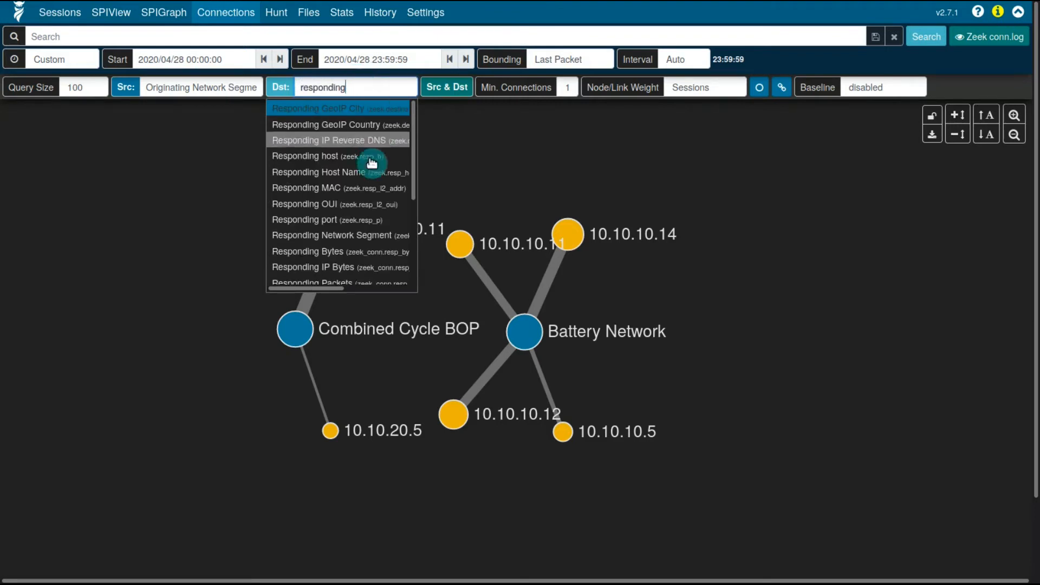
pyautogui.click(385, 242)
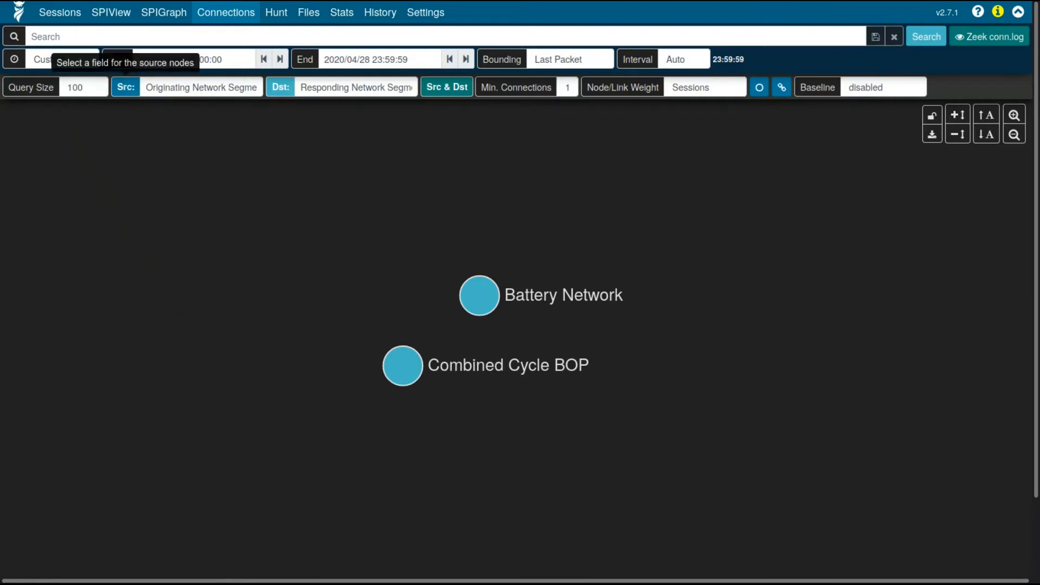
pyautogui.click(80, 90)
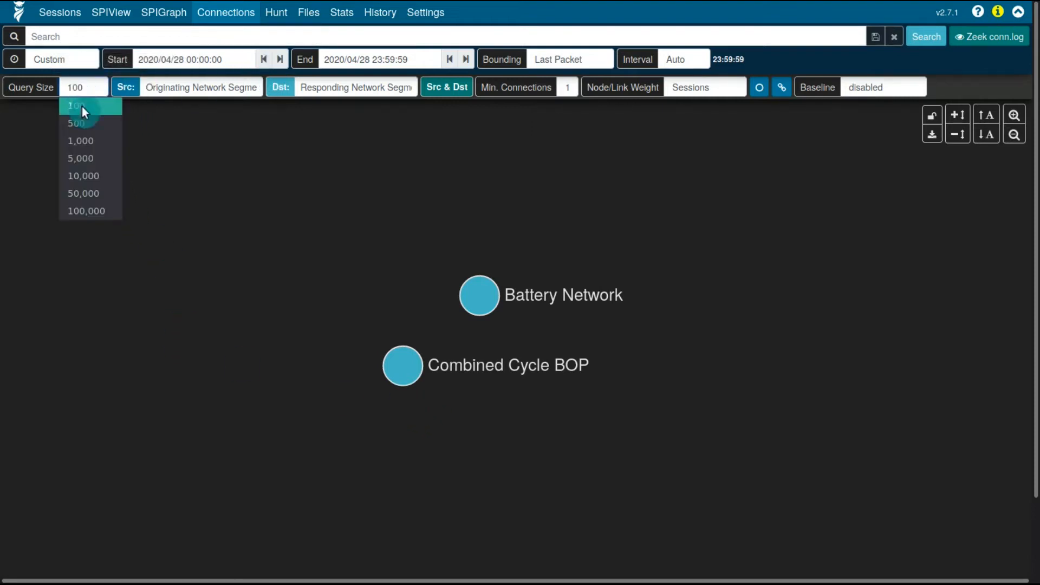
pyautogui.click(135, 226)
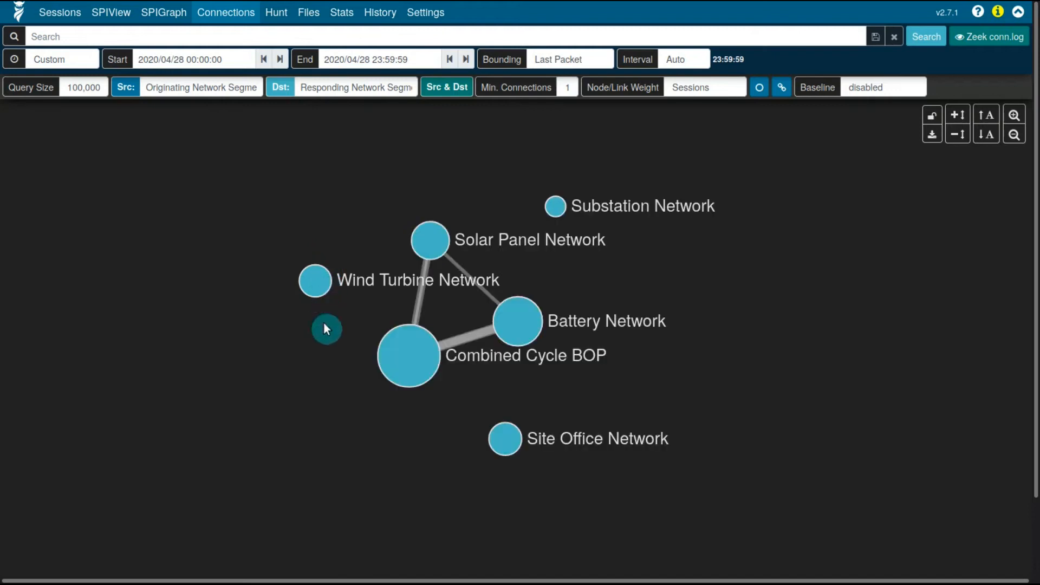
# - Open localhost/name-map-ui in a new browser tab and filter the host and network name mappings by "segment"
pyautogui.hotkey('ctrl', 't')
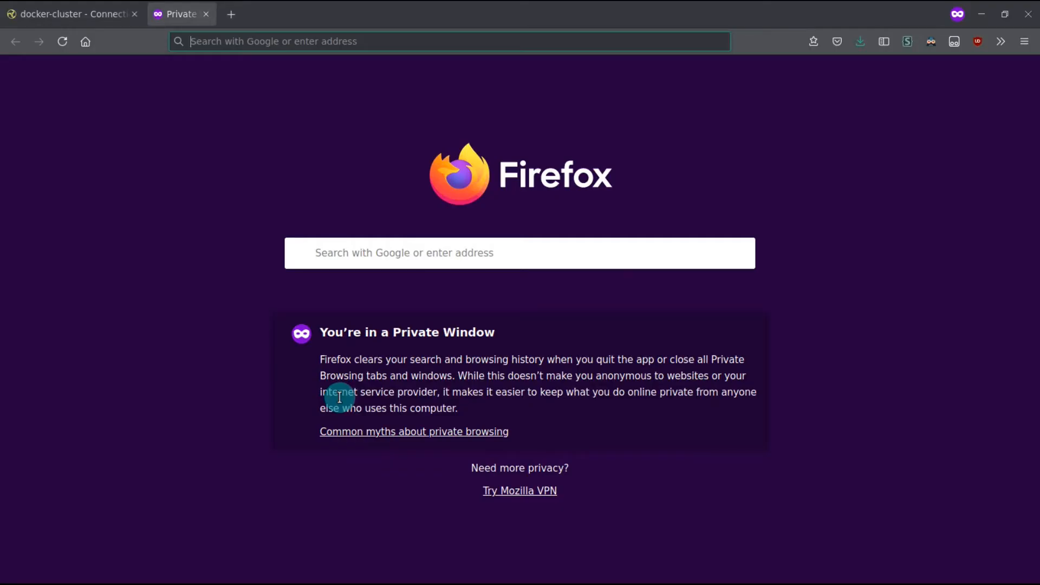
pyautogui.write('https:')
pyautogui.write('//localhost/name-m')
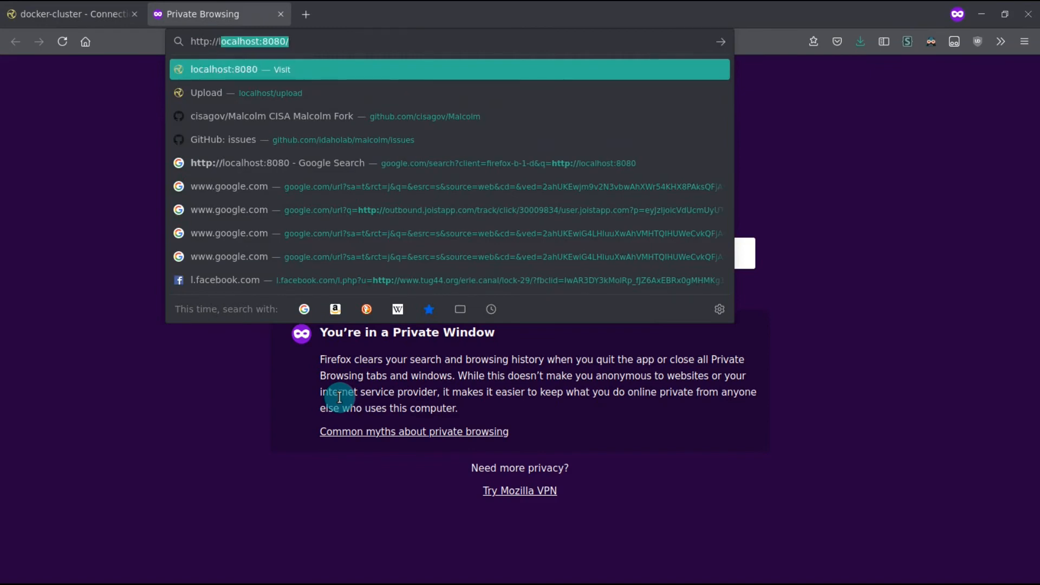
pyautogui.write('ap-ui')
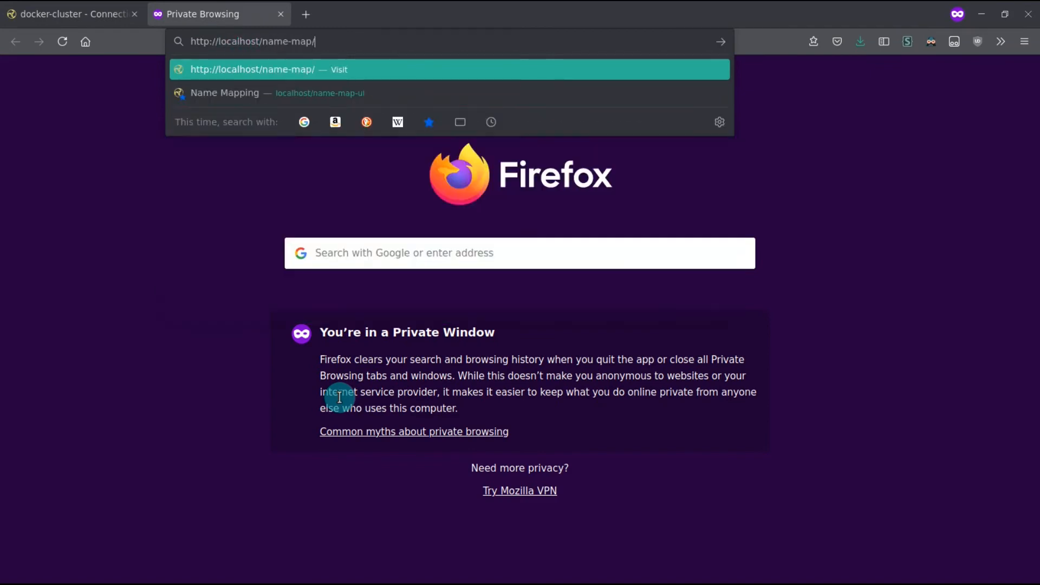
pyautogui.press('Return')
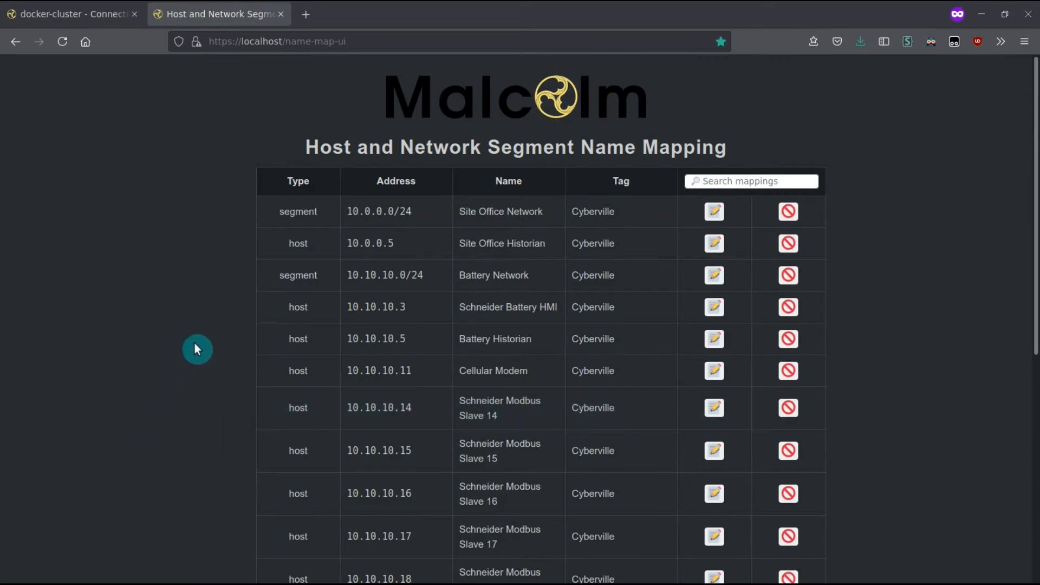
pyautogui.click(724, 182)
pyautogui.write('segment')
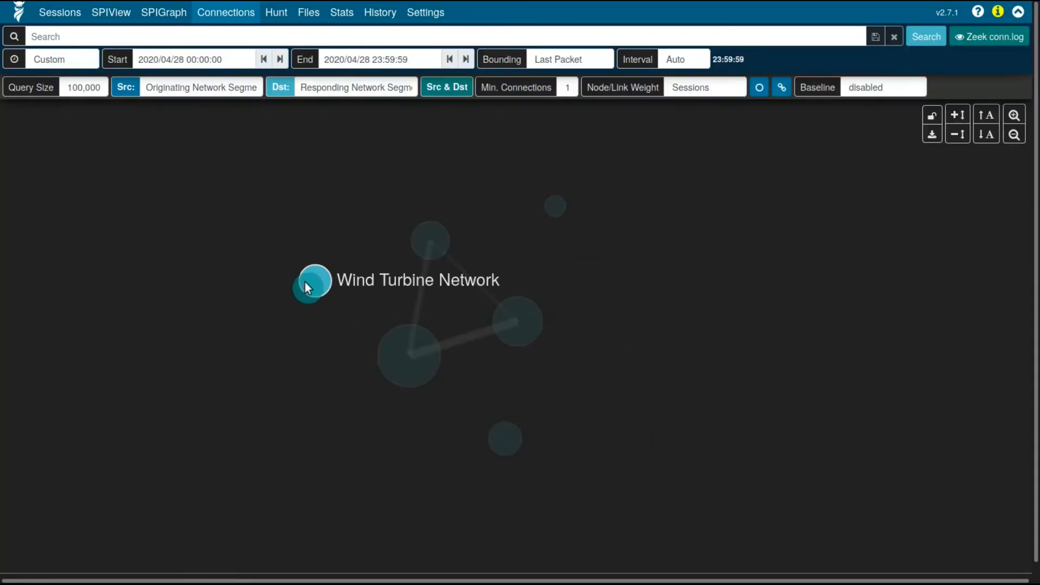
# - Return to the segment connections graph, view the Wind Turbine Network node's details and close them
pyautogui.moveTo(310, 280)
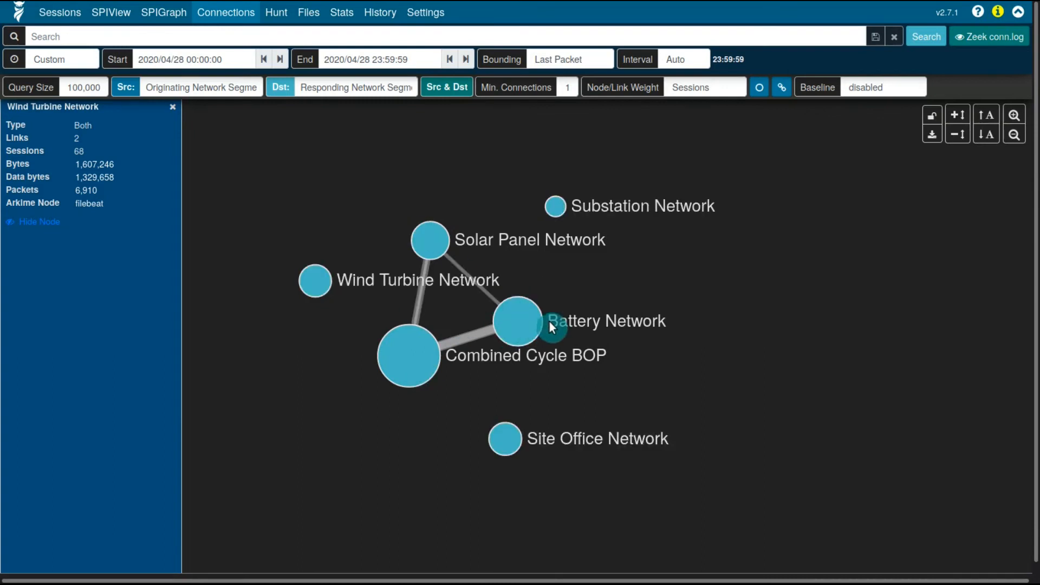
pyautogui.moveTo(736, 316); pyautogui.dragTo(829, 353)
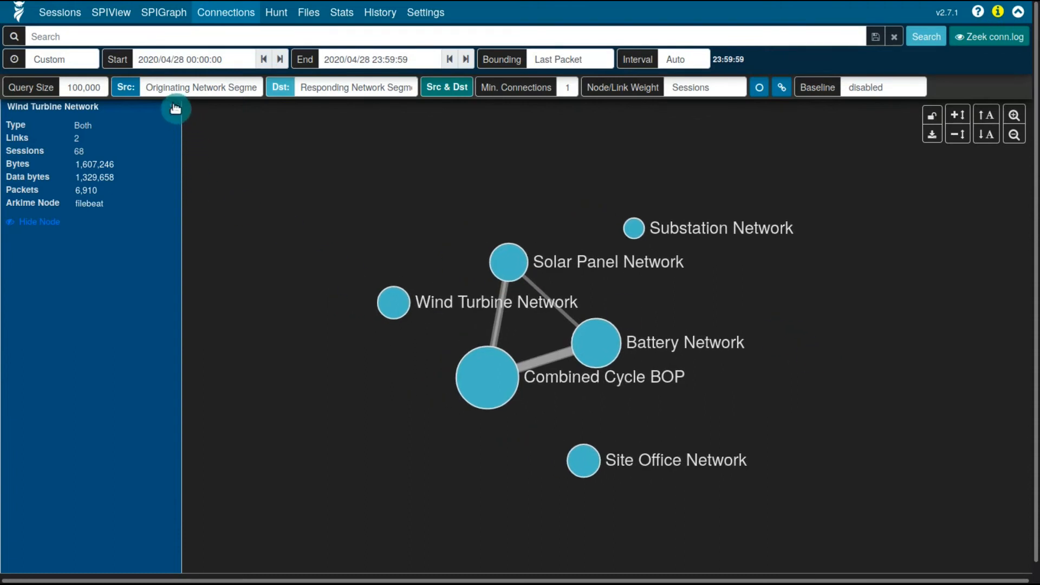
pyautogui.click(572, 101)
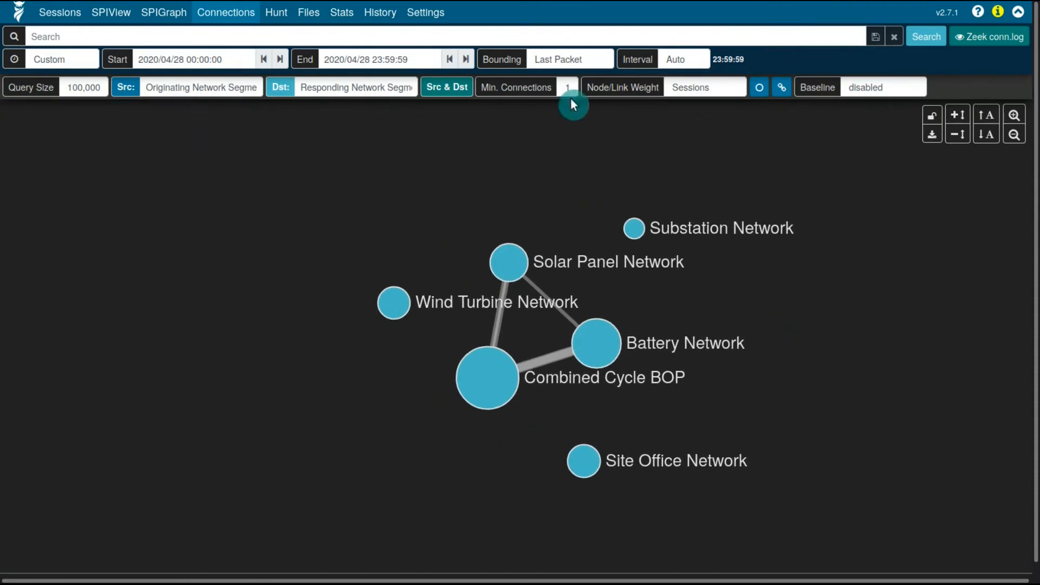
# - Increase the node distance and spread the Battery Network, Solar Panel Network and Combined Cycle BOP nodes far apart
pyautogui.click(958, 122)
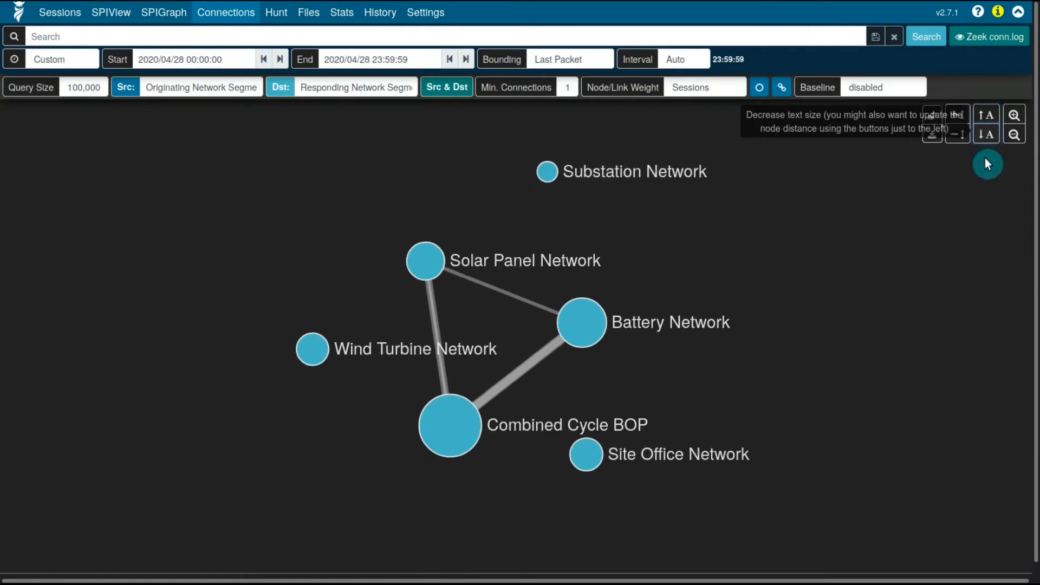
pyautogui.scroll(-1, 959, 255)
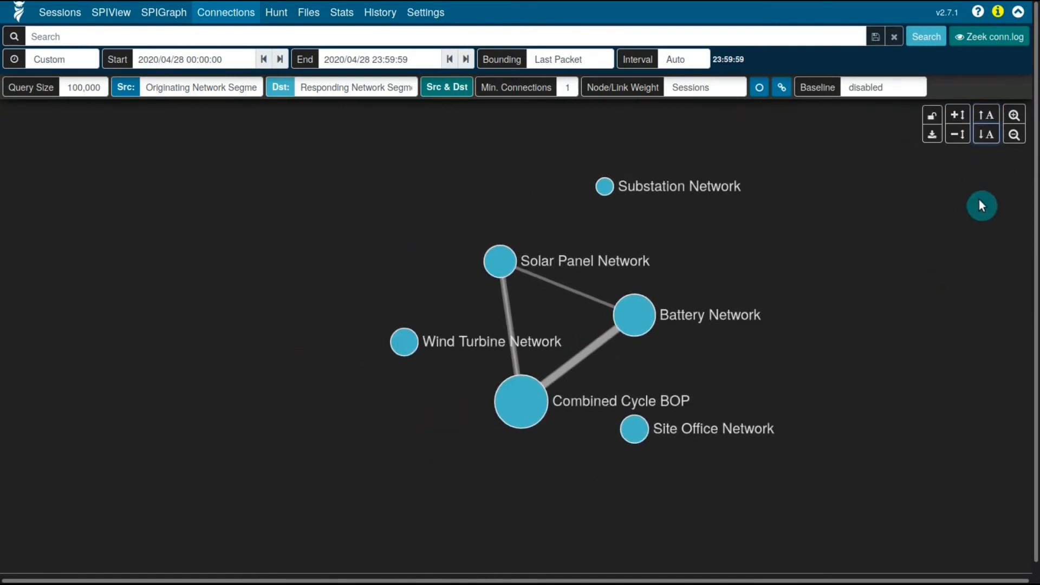
pyautogui.moveTo(942, 221); pyautogui.dragTo(871, 243)
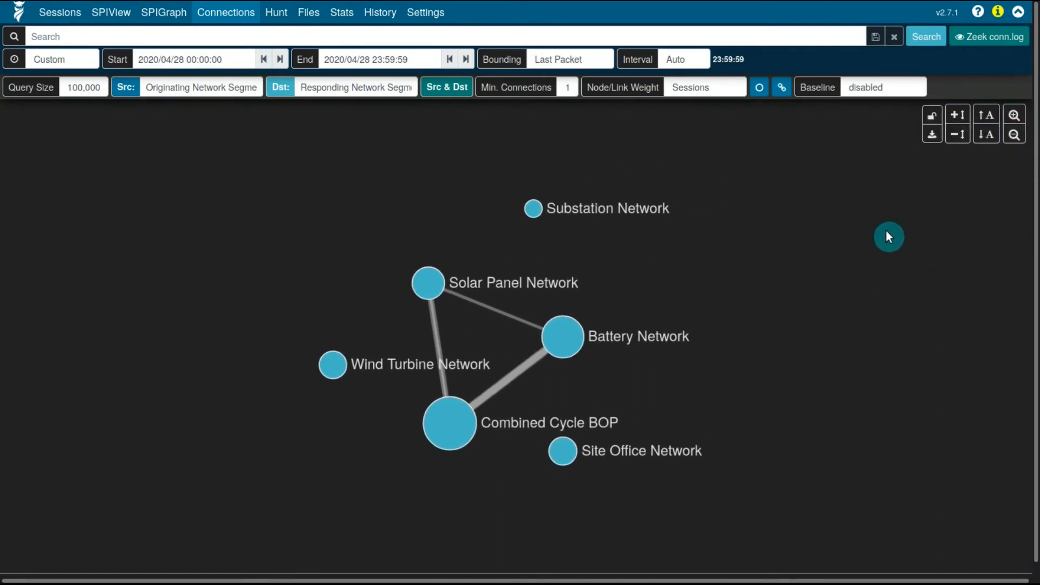
pyautogui.moveTo(561, 336); pyautogui.dragTo(783, 298)
pyautogui.moveTo(552, 335); pyautogui.dragTo(185, 258)
pyautogui.moveTo(550, 366); pyautogui.dragTo(390, 524)
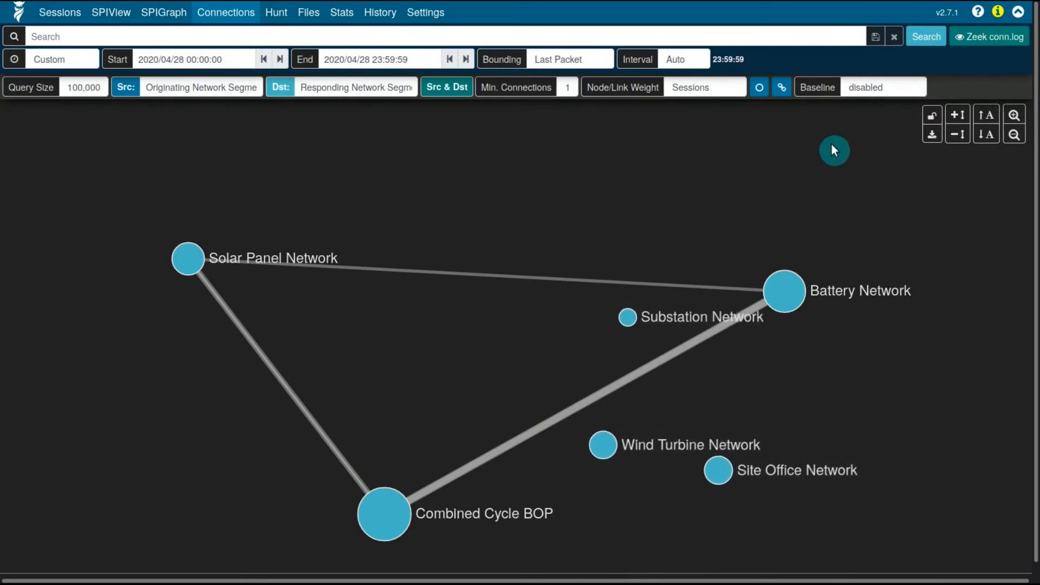
# - Unlock the pinned nodes, export the segment graph as connections.png, view it in Image Viewer and close the image
pyautogui.click(927, 116)
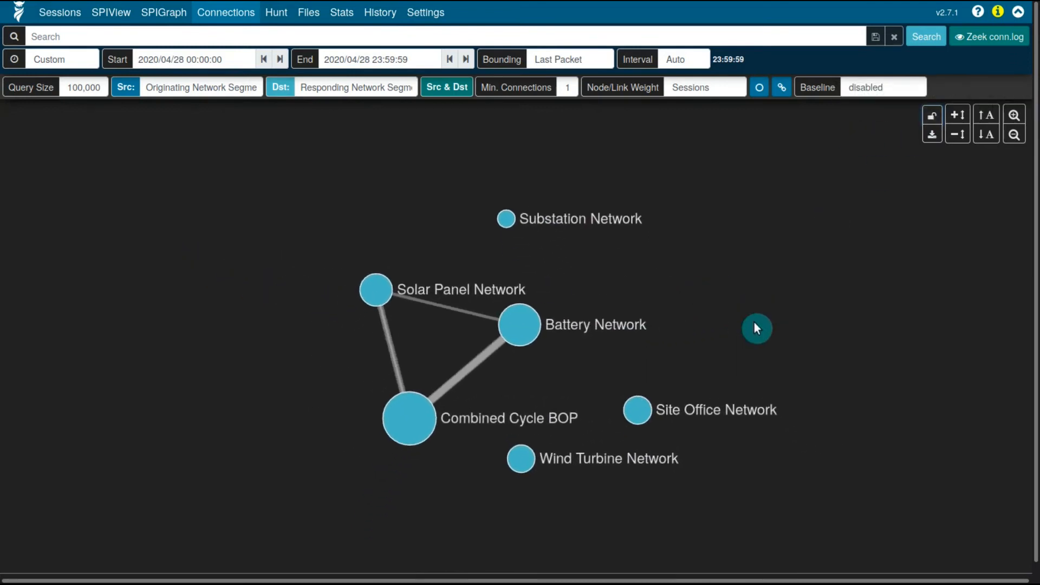
pyautogui.click(932, 134)
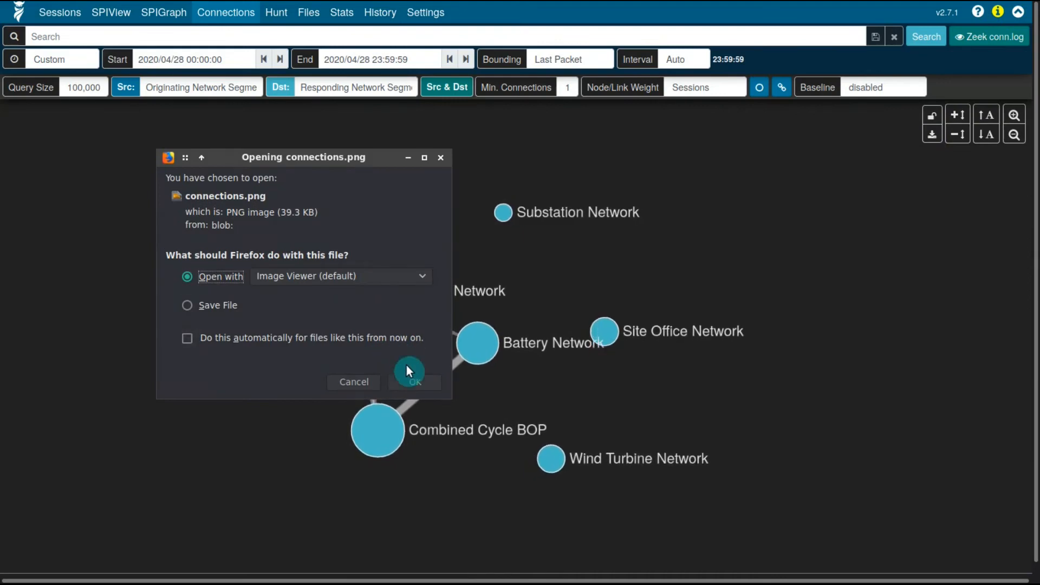
pyautogui.click(414, 381)
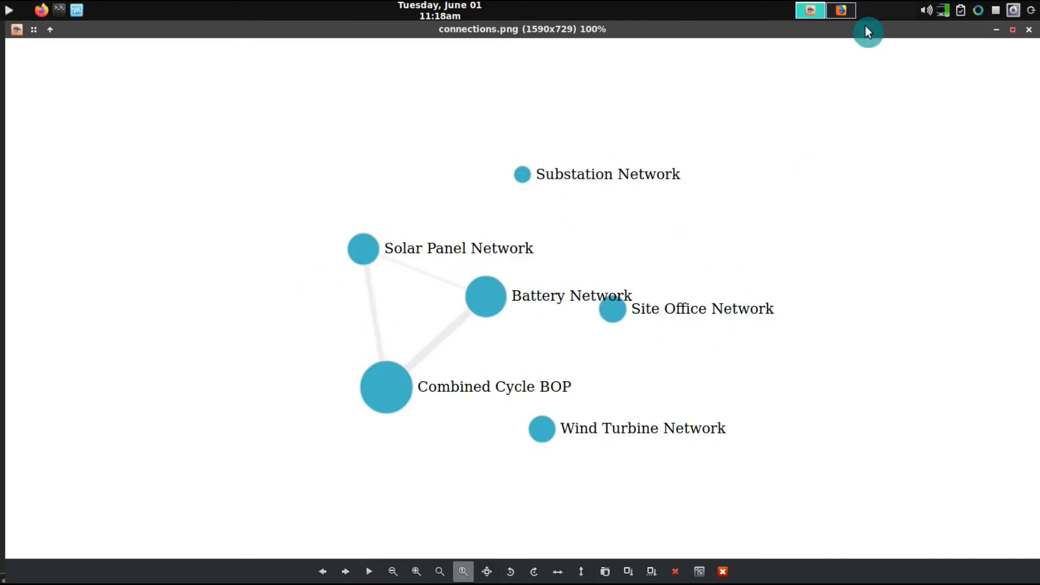
pyautogui.click(1015, 29)
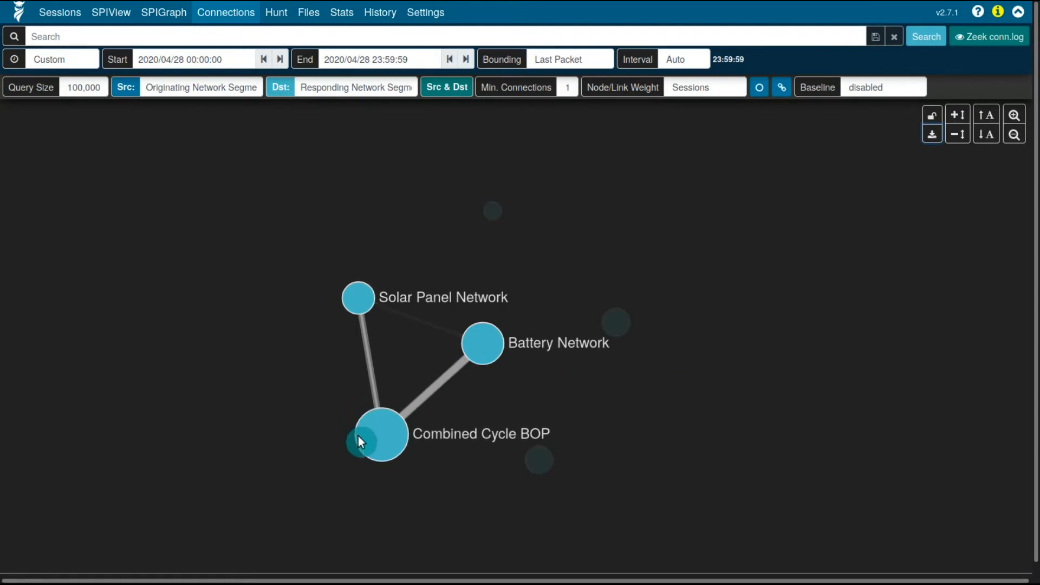
# - View the Combined Cycle BOP node's details and set the graph's destination field to Service (zeek.service)
pyautogui.click(374, 425)
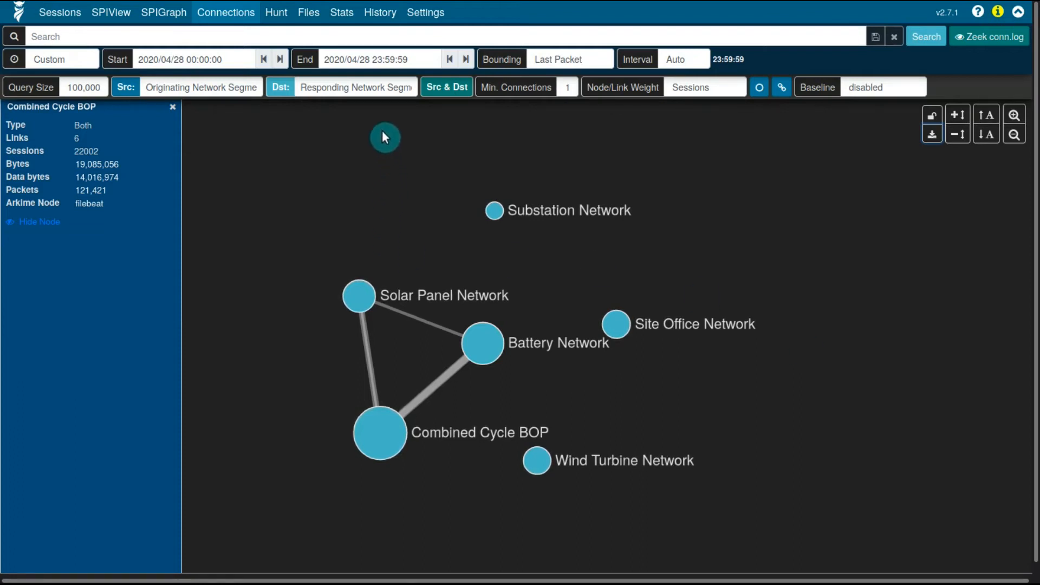
pyautogui.click(347, 81)
pyautogui.write('serv')
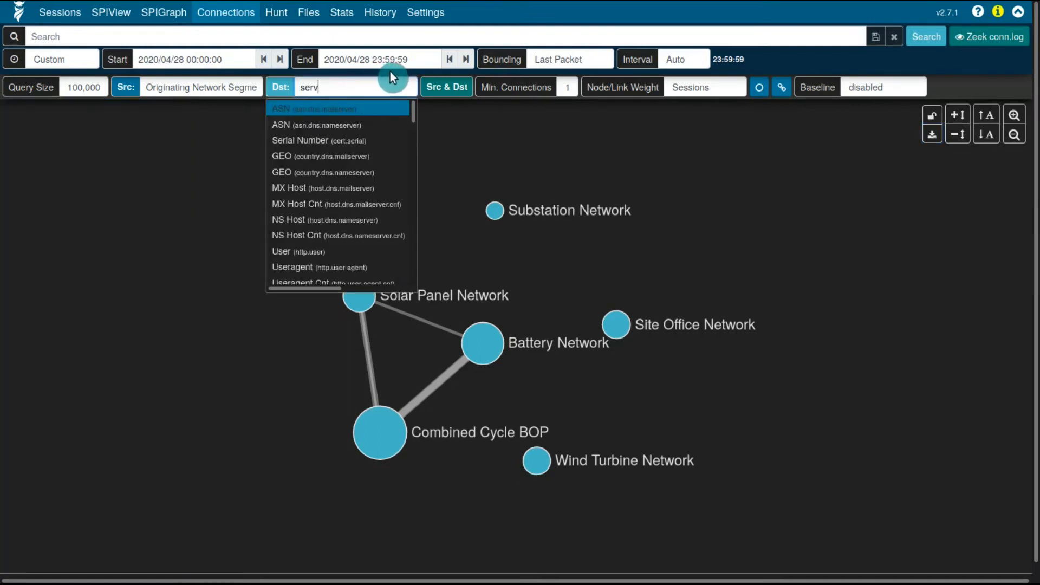
pyautogui.write('ice')
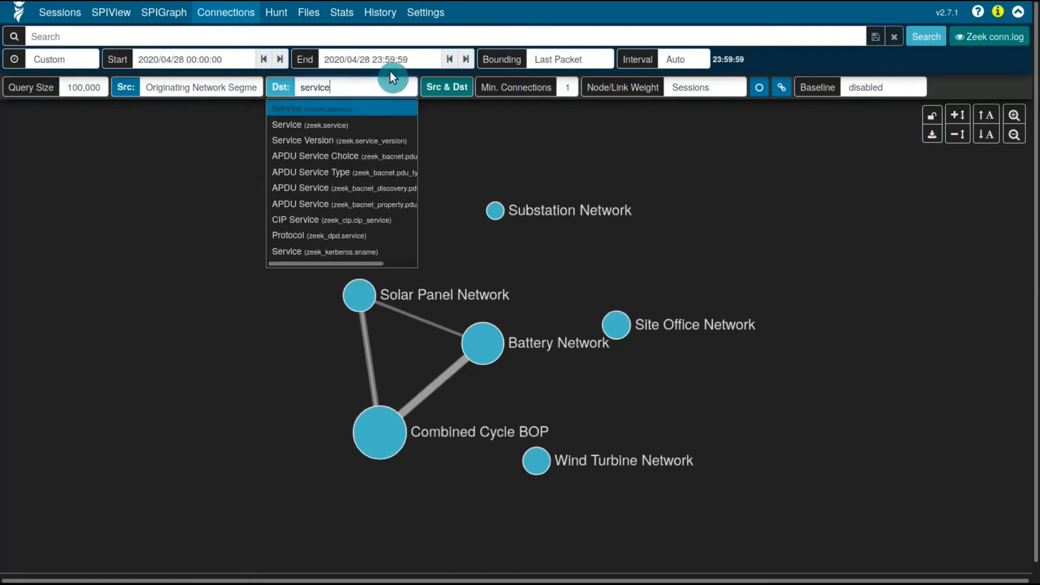
pyautogui.click(371, 131)
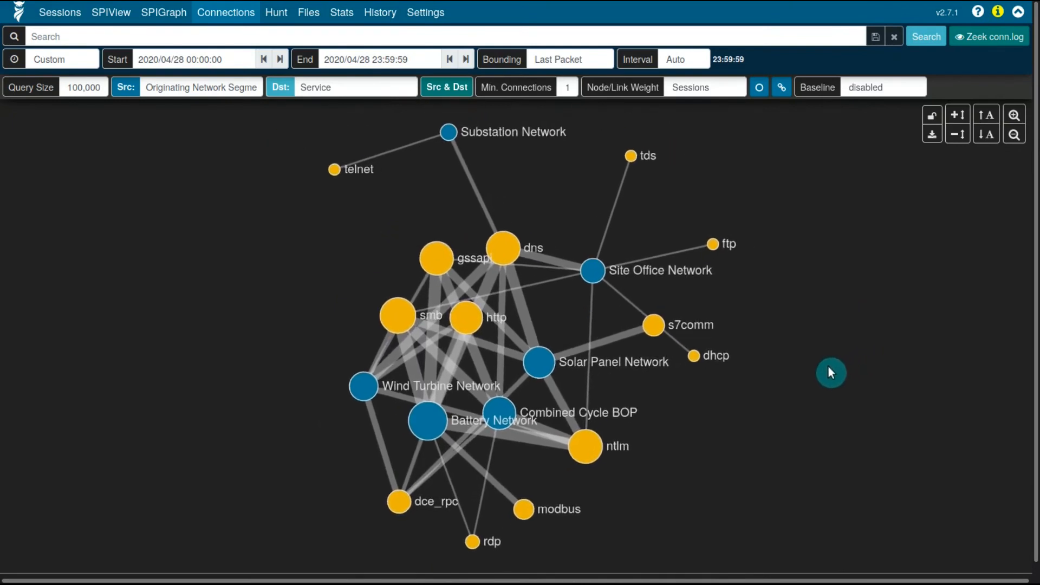
# - Line up the Site Office, Solar Panel, Wind Turbine, Battery and Combined Cycle BOP nodes on one side of the service nodes
pyautogui.moveTo(335, 386); pyautogui.dragTo(194, 373)
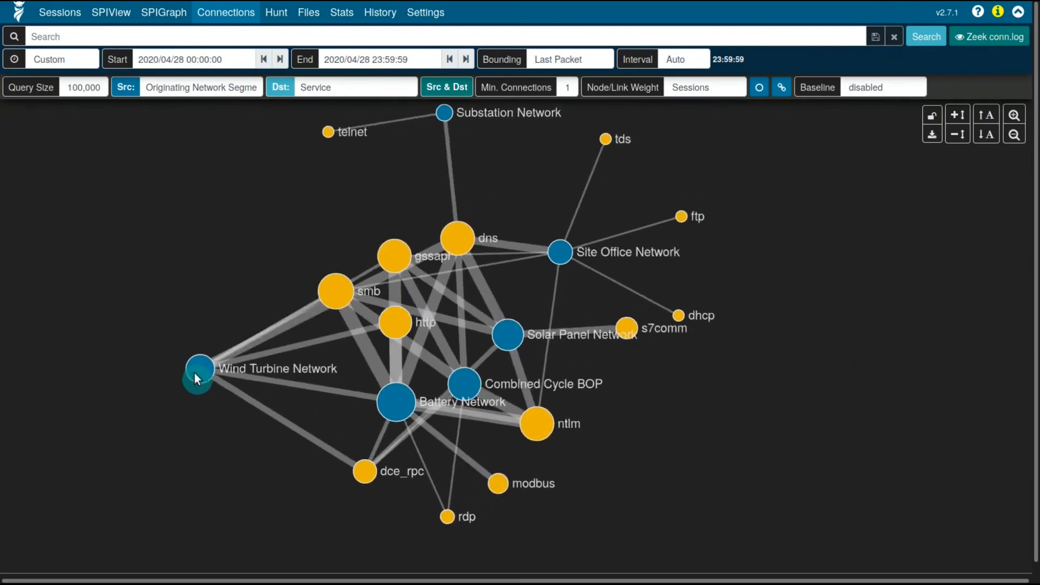
pyautogui.moveTo(412, 407); pyautogui.dragTo(211, 464)
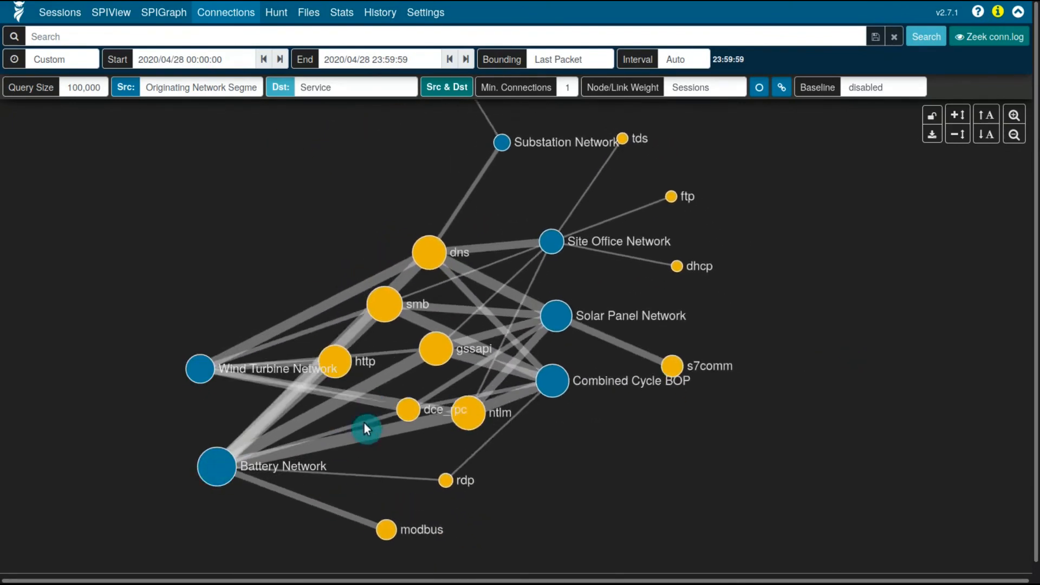
pyautogui.moveTo(584, 257); pyautogui.dragTo(601, 275)
pyautogui.moveTo(662, 283); pyautogui.dragTo(304, 180)
pyautogui.moveTo(768, 378); pyautogui.dragTo(247, 288)
pyautogui.moveTo(804, 379); pyautogui.dragTo(346, 558)
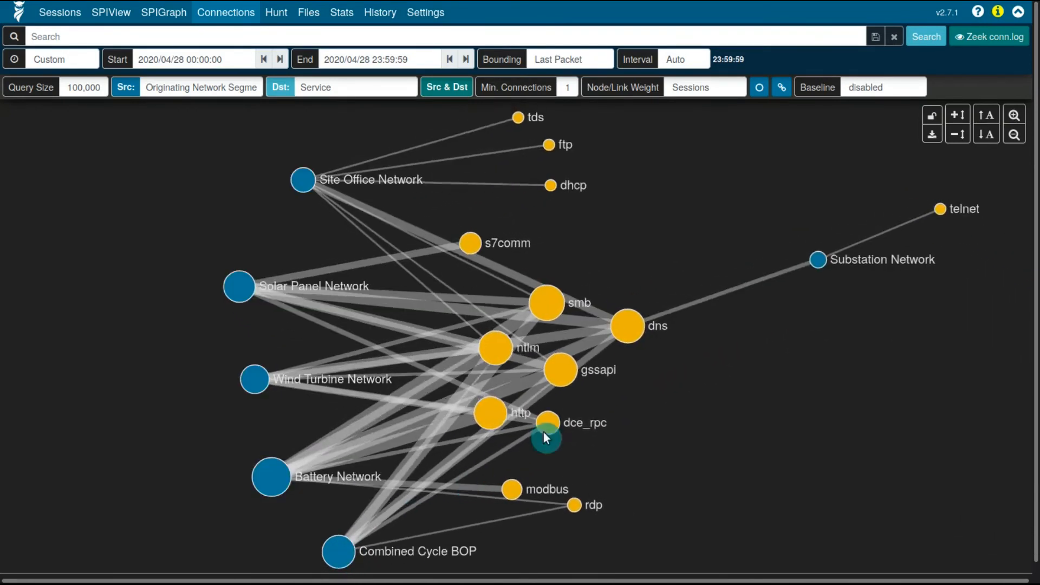
# - Move the Substation Network and telnet nodes close to the dns node and view Substation Network's details
pyautogui.moveTo(886, 420); pyautogui.dragTo(698, 420)
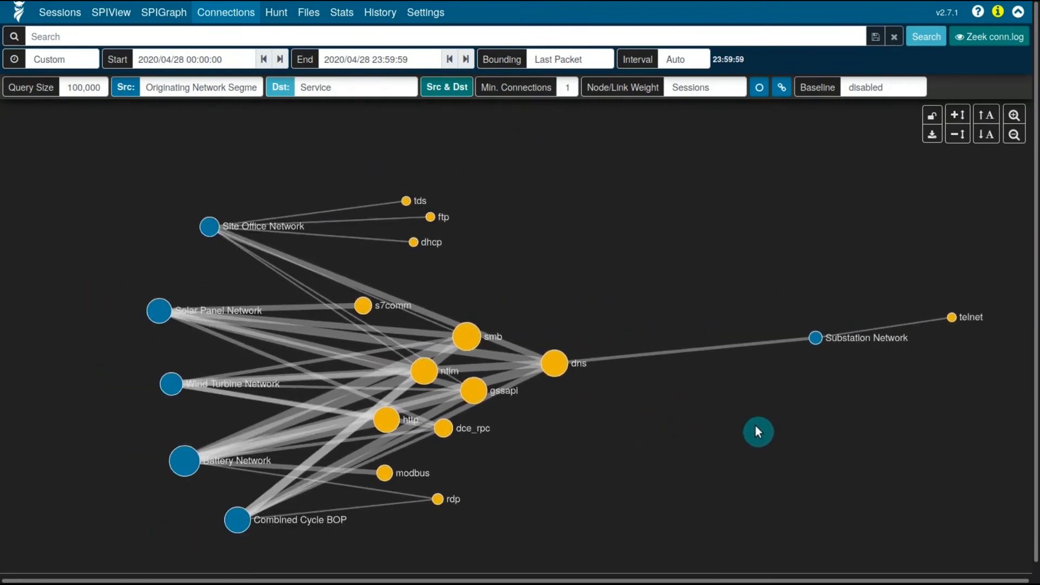
pyautogui.moveTo(809, 334); pyautogui.dragTo(508, 271)
pyautogui.moveTo(705, 259); pyautogui.dragTo(616, 285)
pyautogui.click(525, 274)
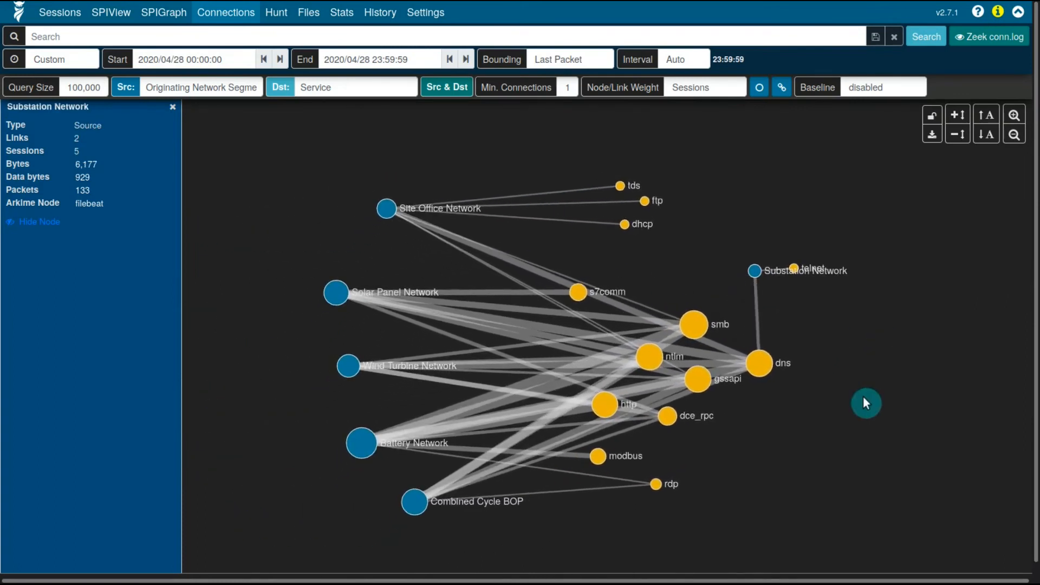
pyautogui.moveTo(869, 397); pyautogui.dragTo(889, 389)
pyautogui.moveTo(801, 234); pyautogui.dragTo(776, 191)
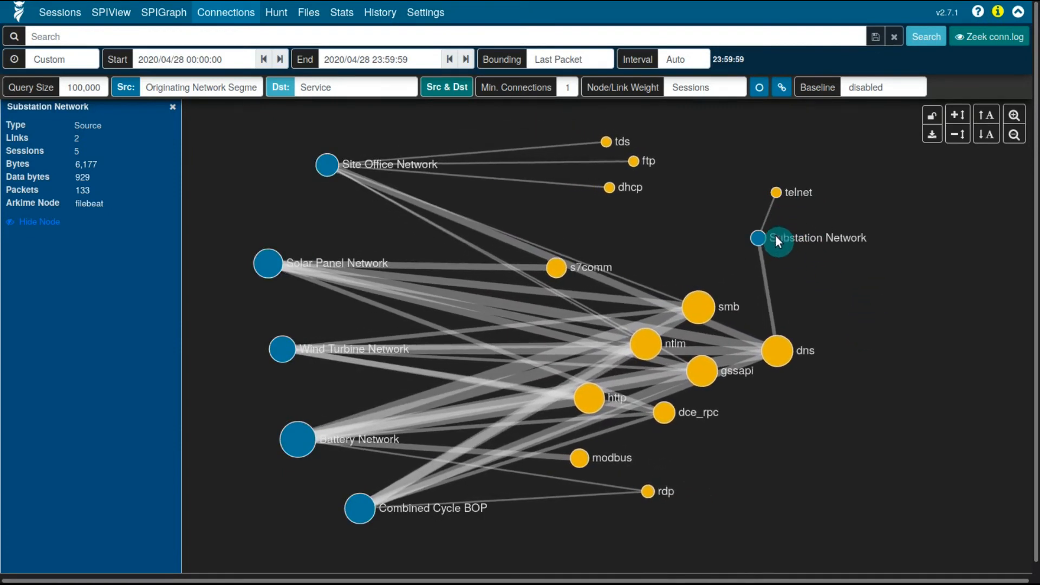
# - Examine the details of the telnet, smb, ntlm, http and rdp service nodes in the graph
pyautogui.click(777, 191)
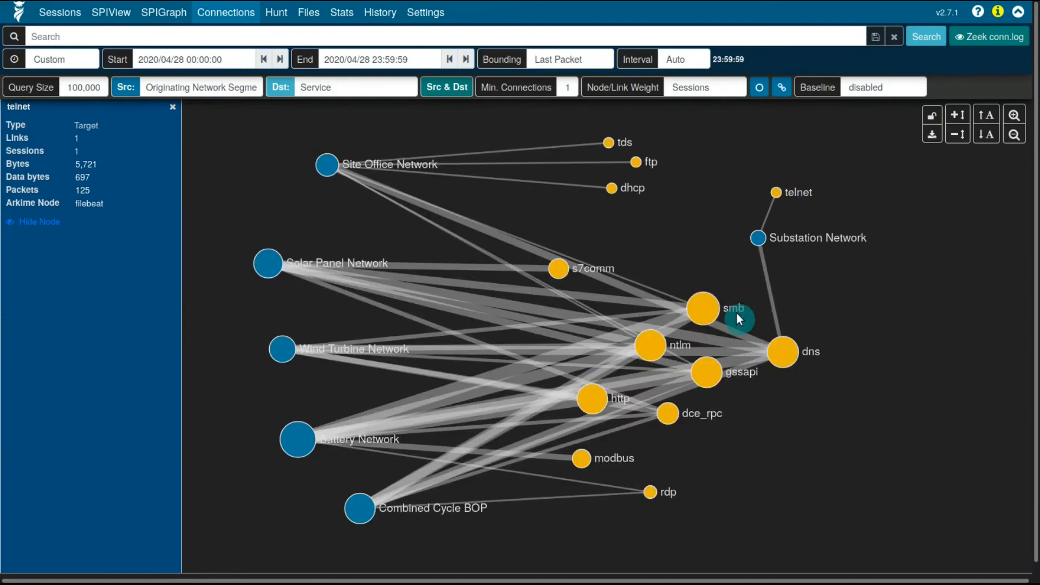
pyautogui.click(717, 314)
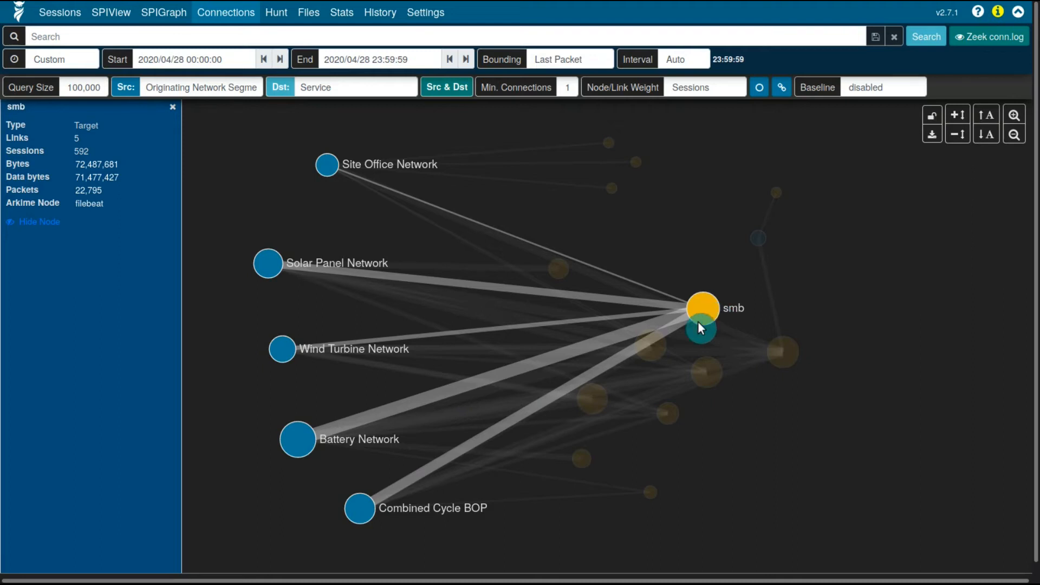
pyautogui.click(655, 350)
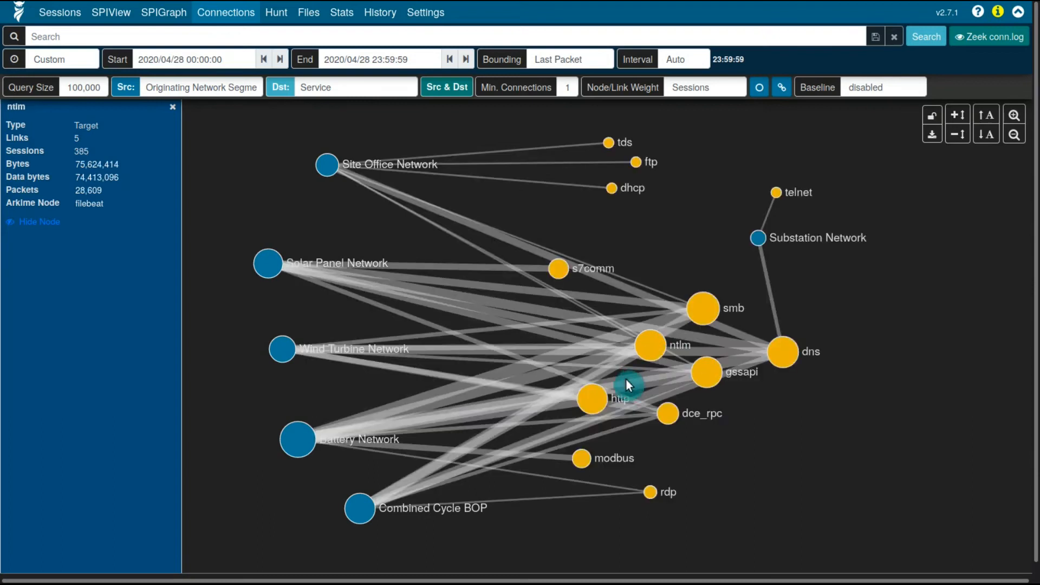
pyautogui.click(601, 402)
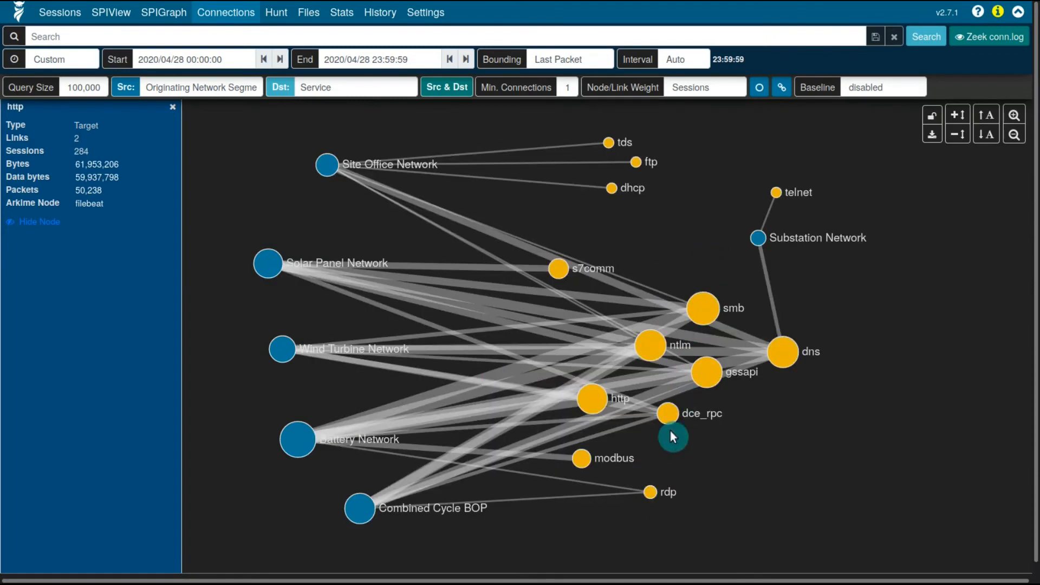
pyautogui.click(649, 494)
pyautogui.moveTo(648, 495); pyautogui.dragTo(512, 501)
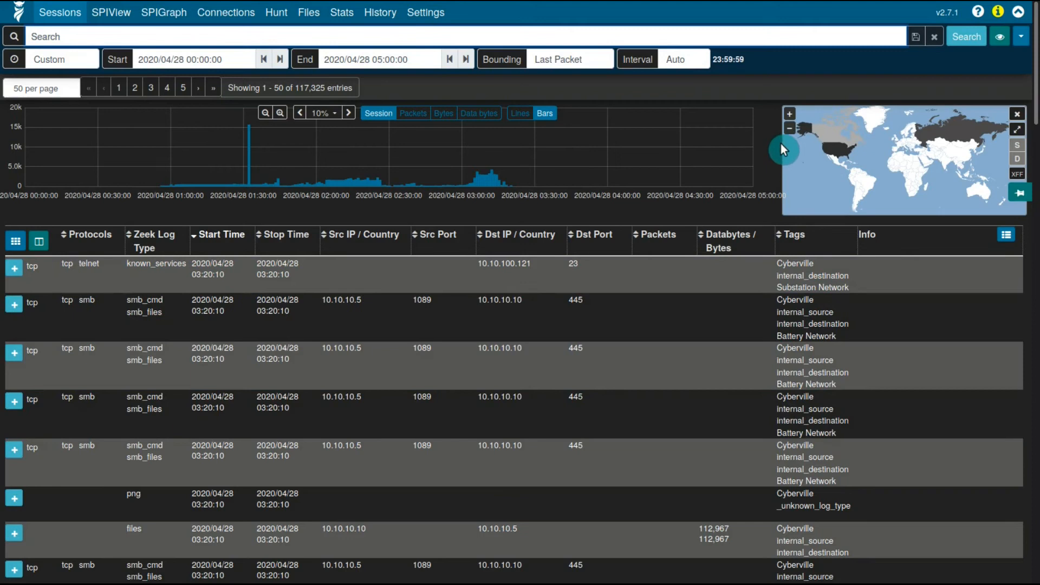
# - Apply the PCAP Files view to the sessions list and look through the listed sessions
pyautogui.click(1004, 39)
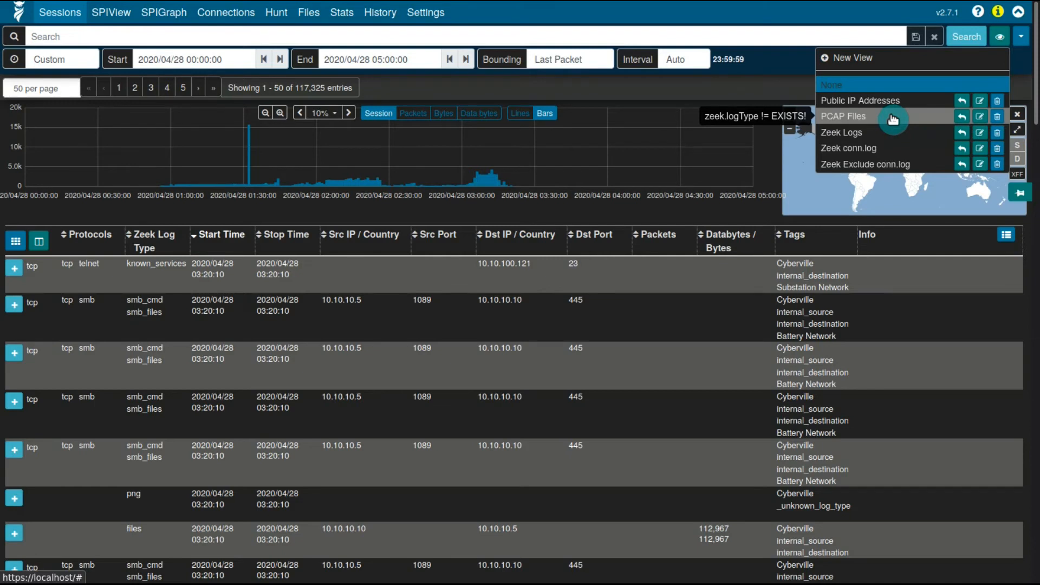
pyautogui.click(892, 116)
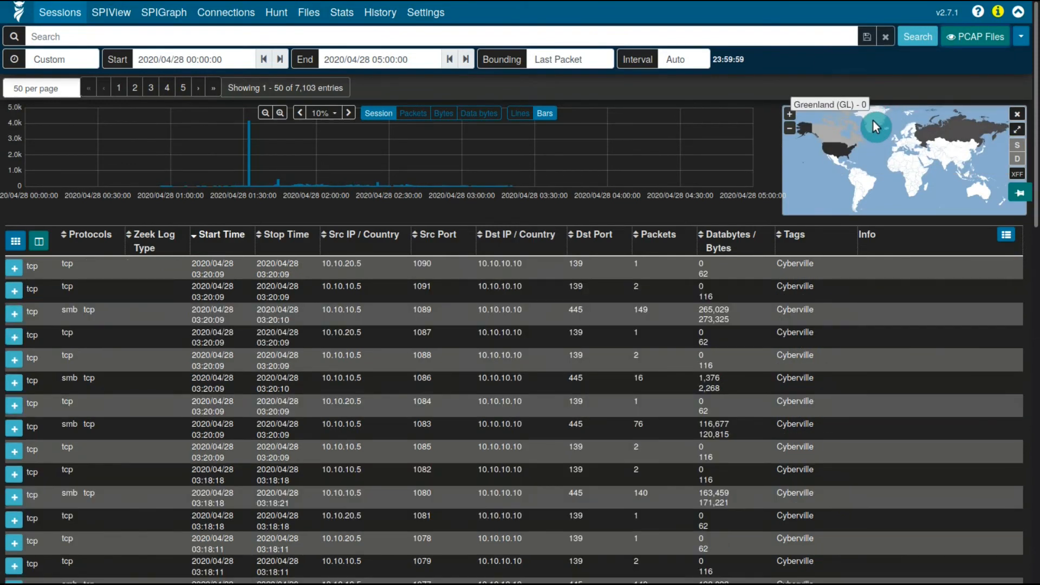
pyautogui.click(630, 306)
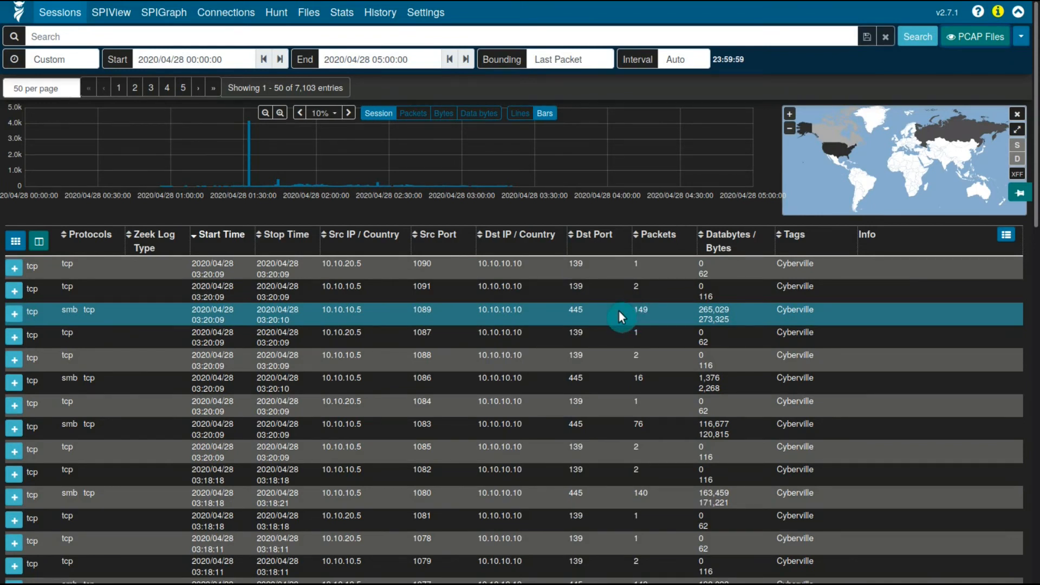
pyautogui.scroll(-4, 591, 385)
pyautogui.scroll(4, 592, 386)
pyautogui.click(567, 382)
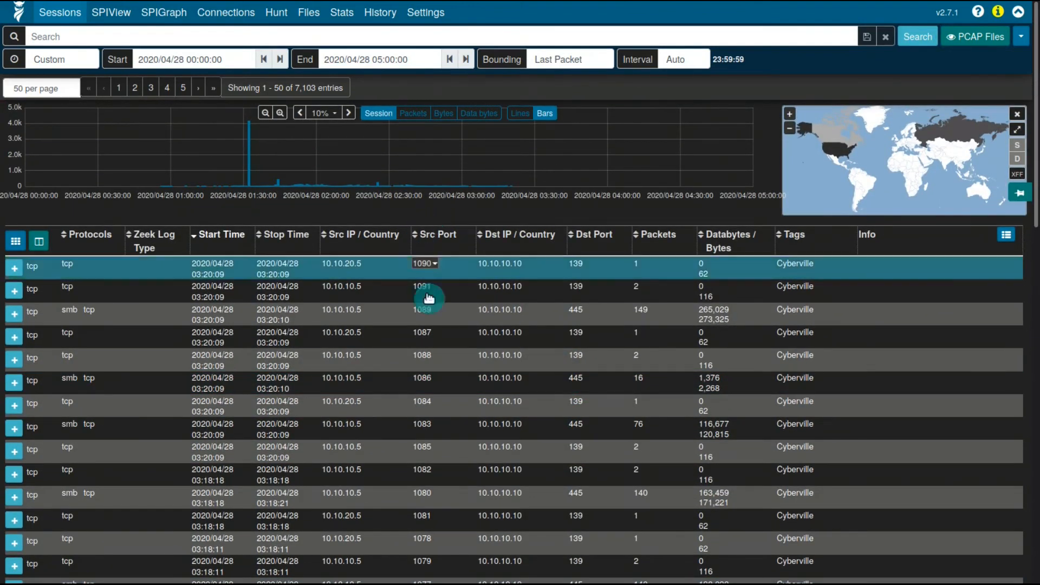
pyautogui.scroll(-13, 440, 307)
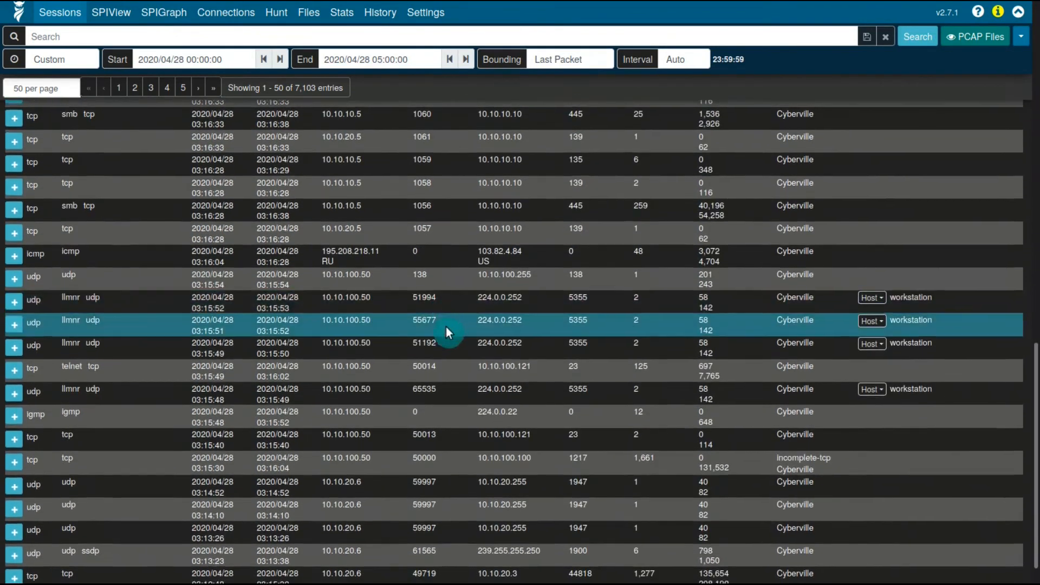
pyautogui.scroll(15, 448, 323)
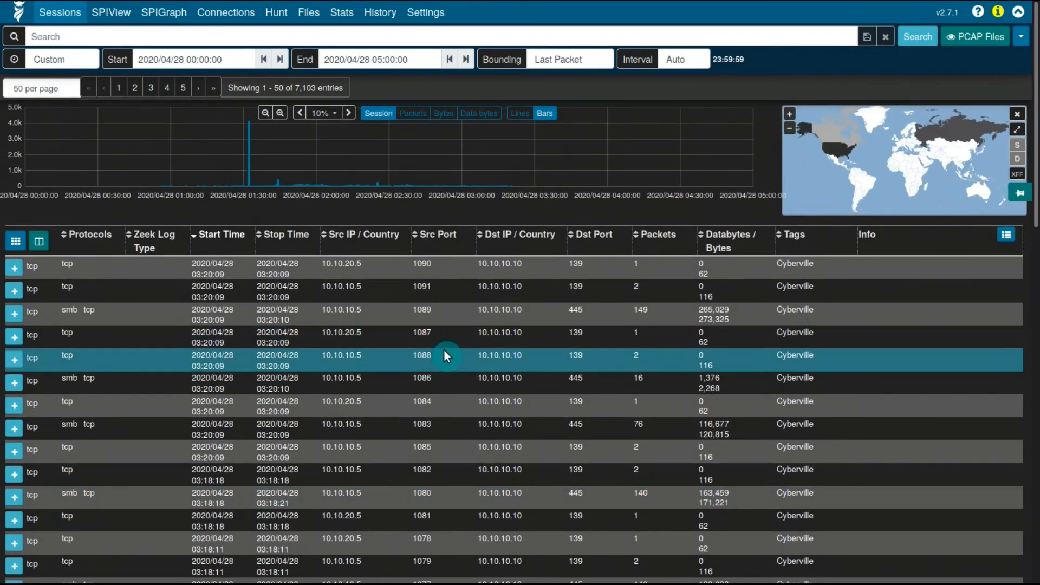
pyautogui.scroll(-4, 447, 357)
pyautogui.scroll(4, 453, 349)
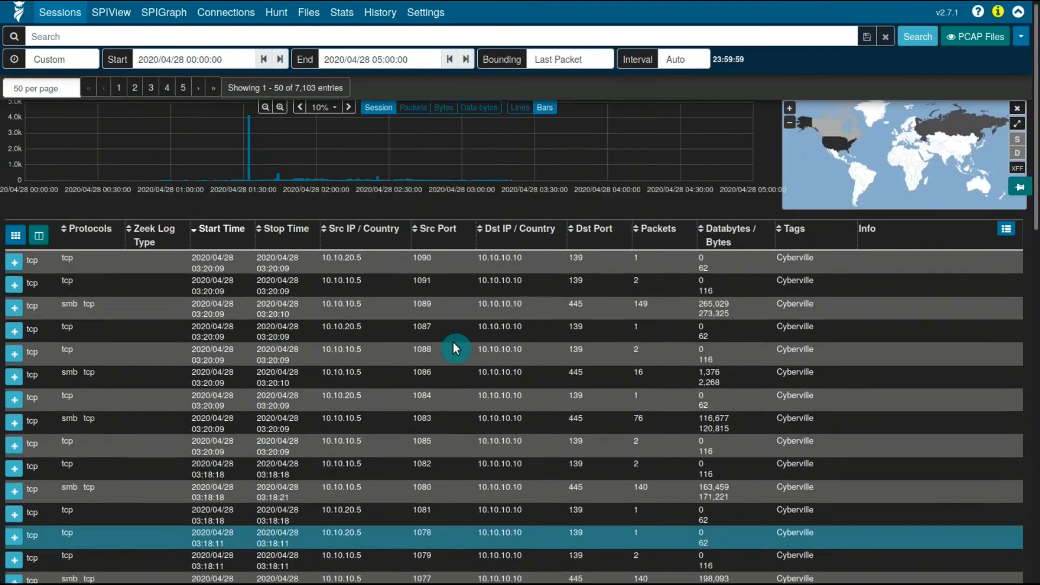
# - Add a session's smb protocol to the search, change the expression to protocols == http and run it
pyautogui.click(61, 384)
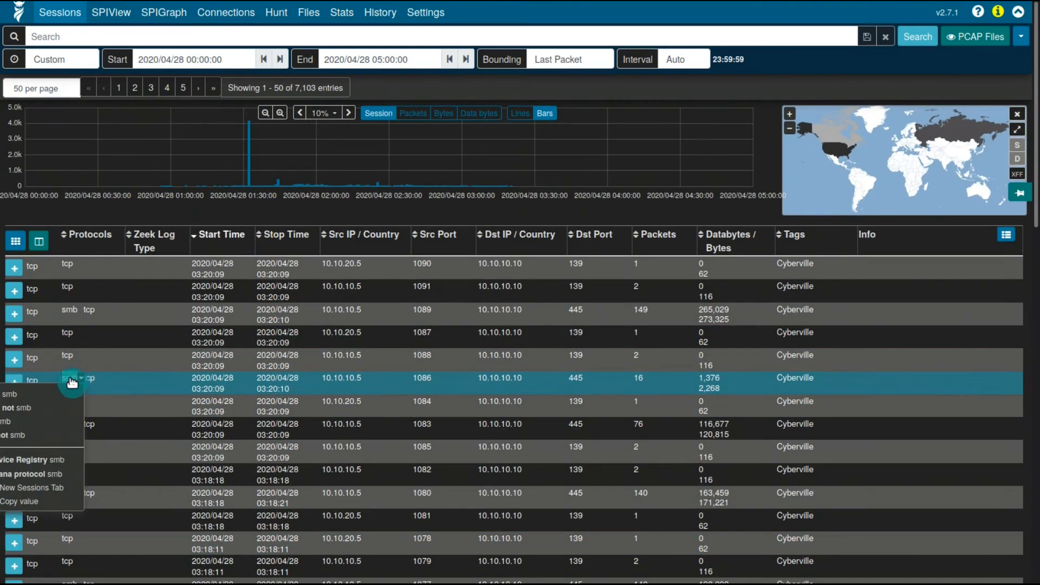
pyautogui.click(43, 399)
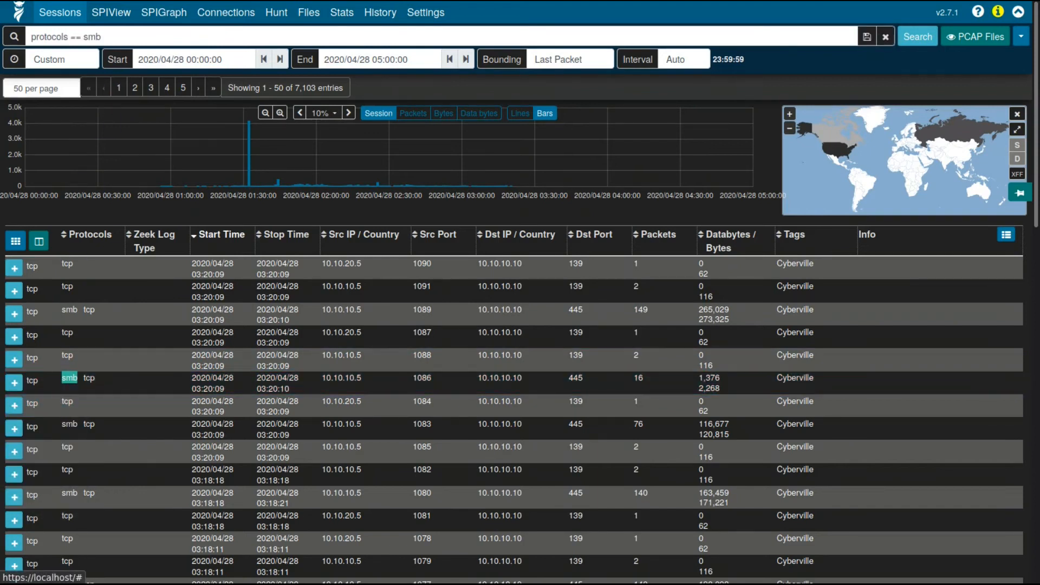
pyautogui.doubleClick(189, 42)
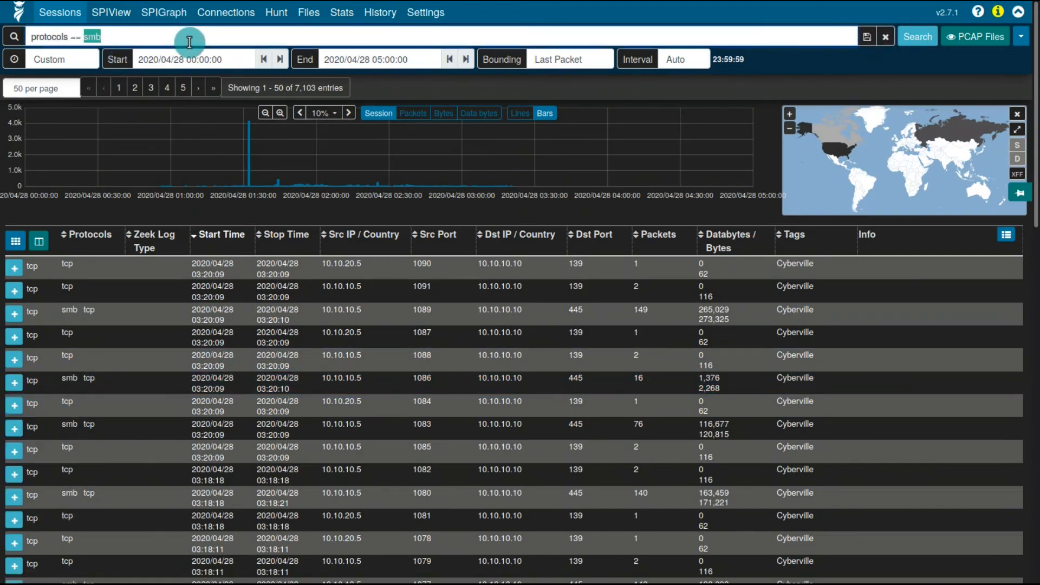
pyautogui.write('hh')
pyautogui.write('tp')
pyautogui.hotkey('ctrl', 'a')
pyautogui.press('BackSpace')
pyautogui.write('protocols == http')
pyautogui.press('Home')
pyautogui.hotkey('ctrl', 'shift', 'Right')
pyautogui.press('End')
pyautogui.press('Return')
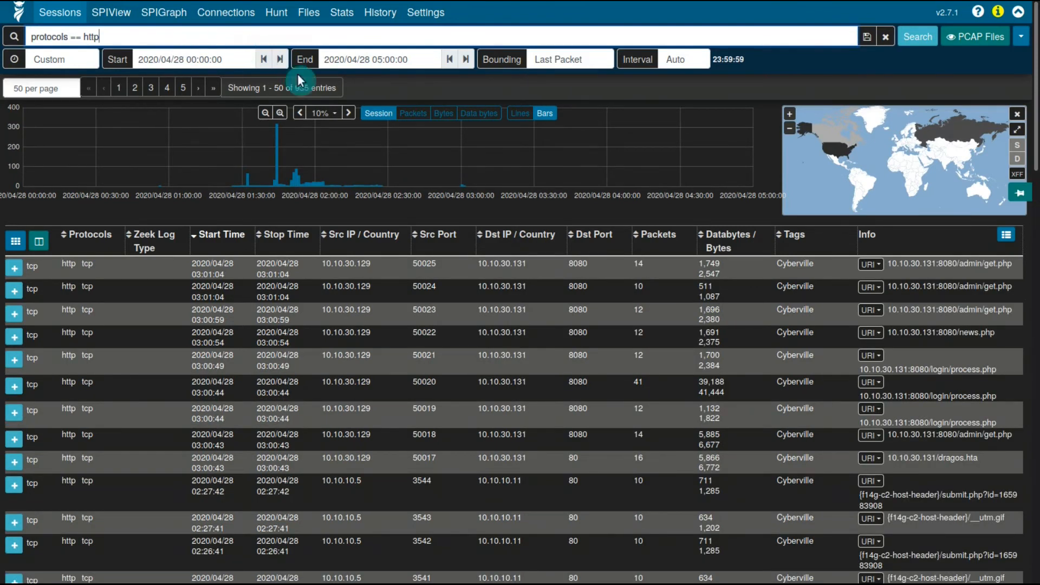
# - Check the unfiltered total of session entries and look through the options of the Databytes / Bytes column
pyautogui.moveTo(293, 82)
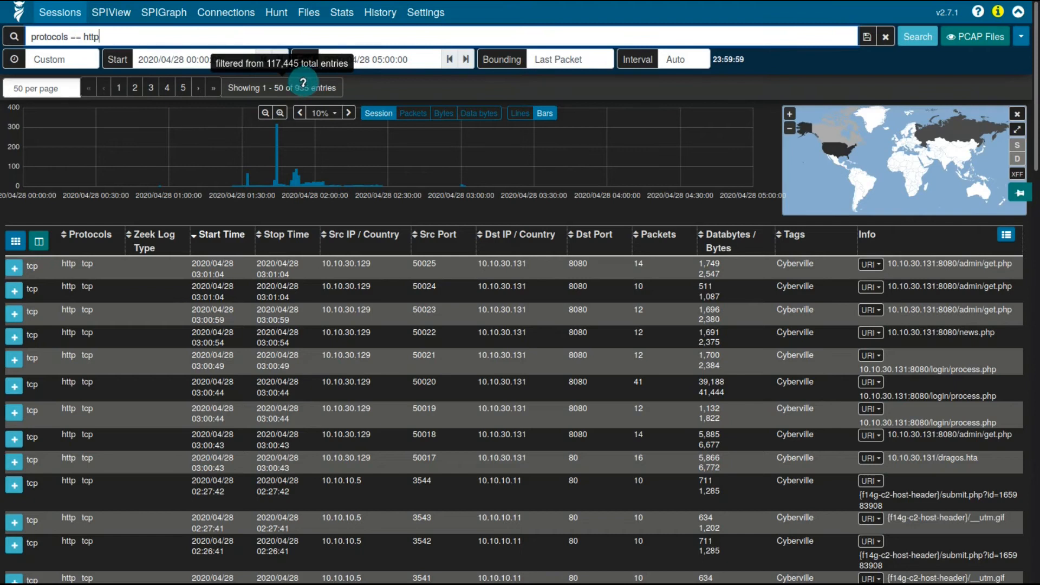
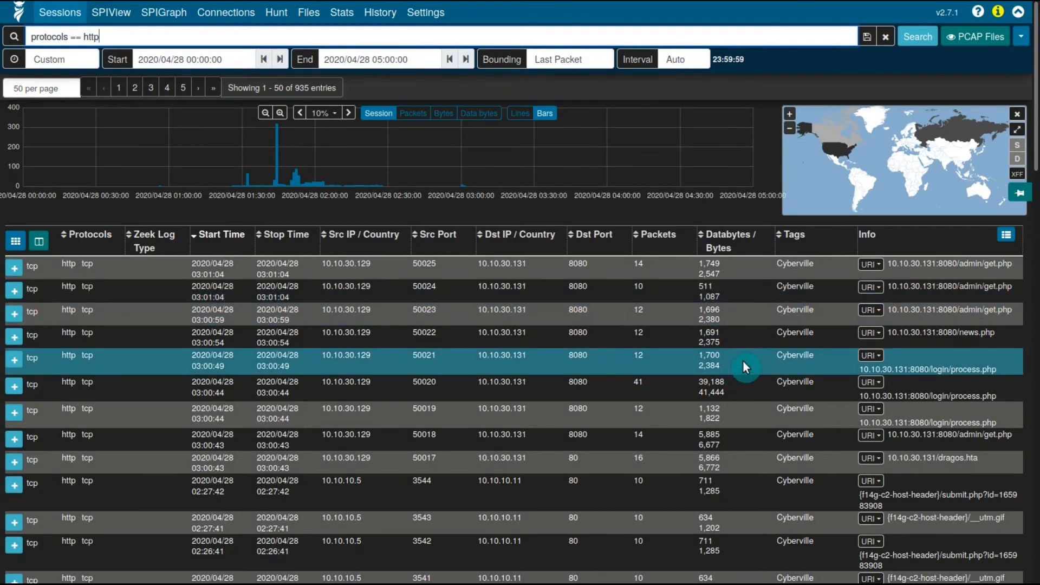
pyautogui.click(768, 236)
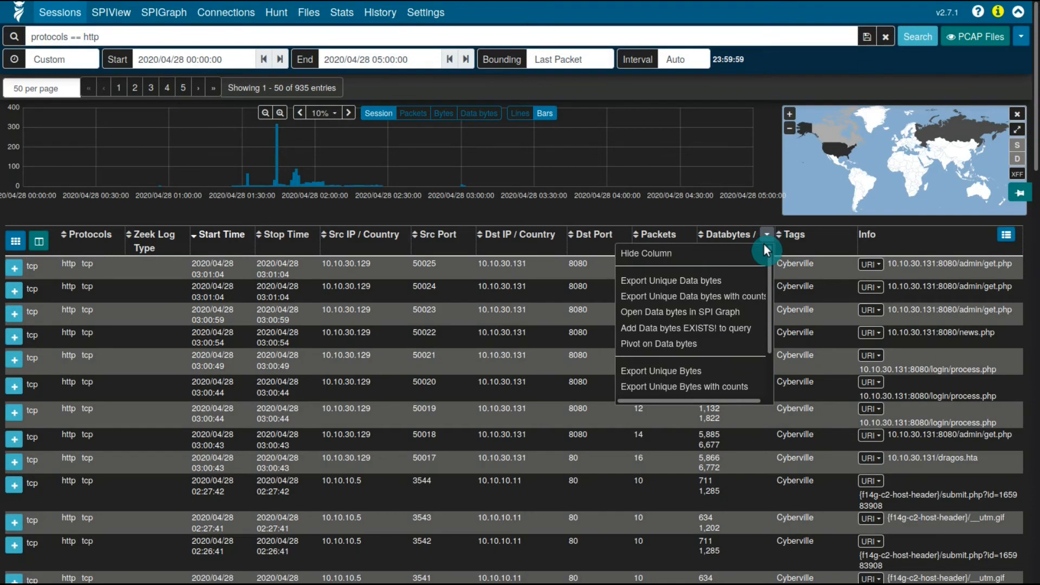
pyautogui.scroll(-3, 764, 244)
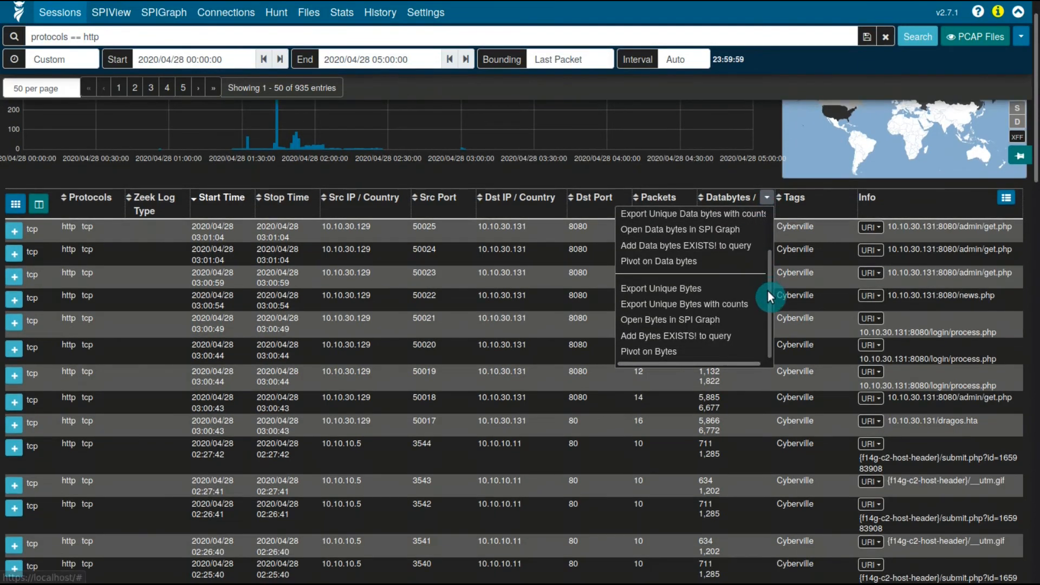
pyautogui.scroll(2, 807, 314)
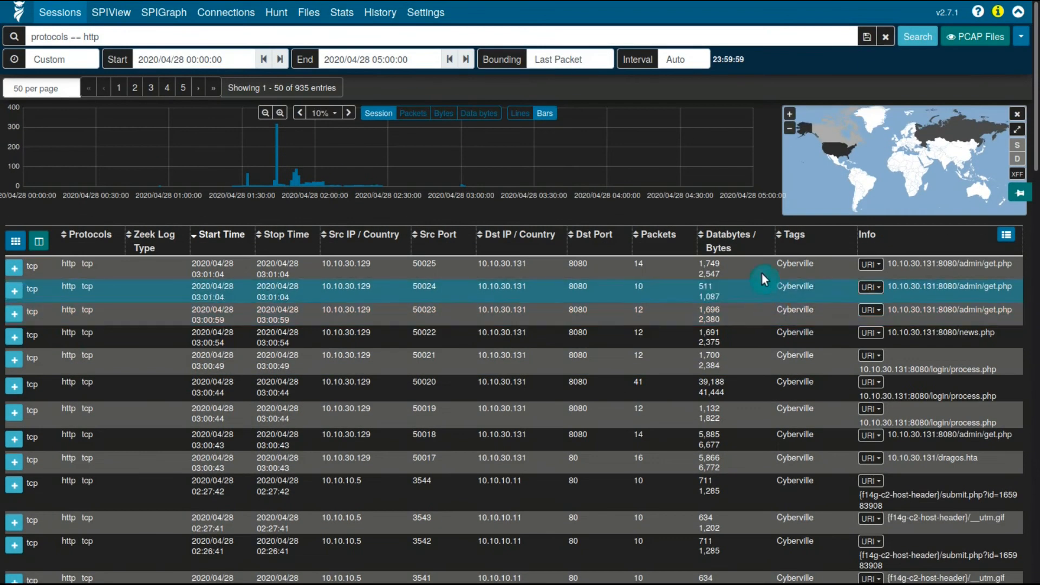
# - Add the first session's databytes value of 1749 to the http search as an additional condition and run it
pyautogui.click(682, 473)
pyautogui.click(714, 267)
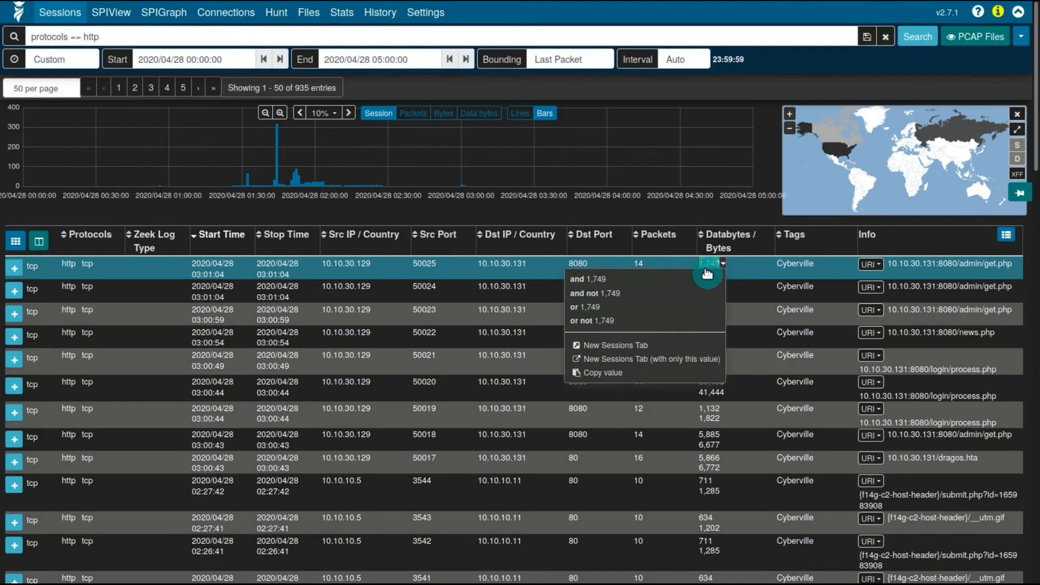
pyautogui.click(648, 279)
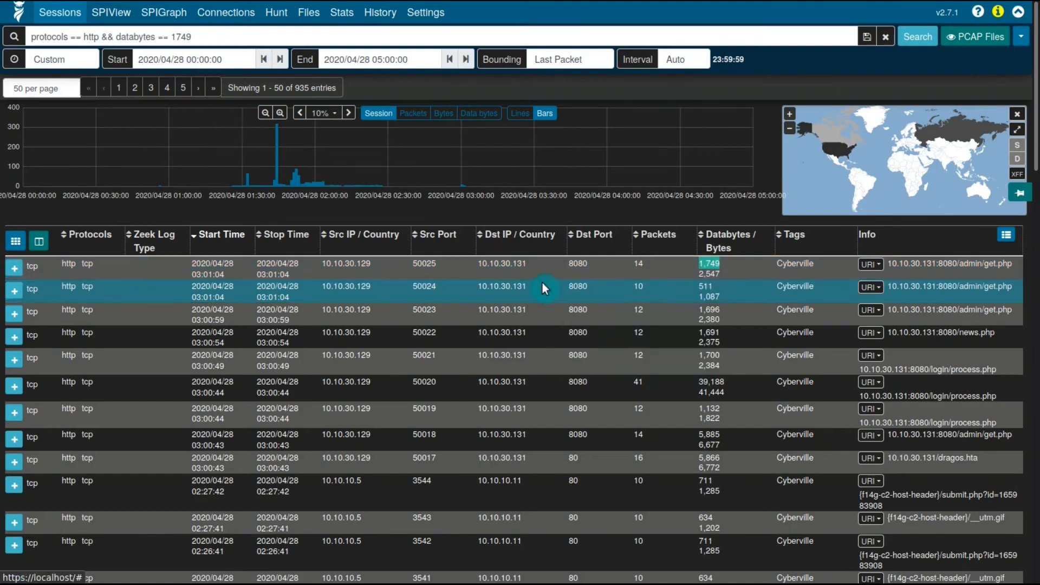
pyautogui.press('Return')
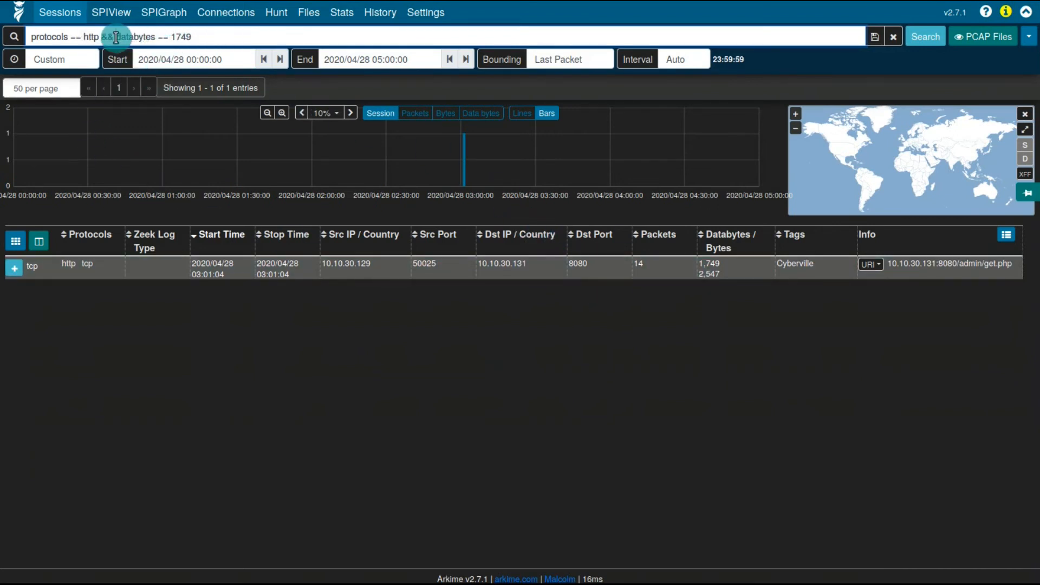
# - Change the search expression to protocols == http && databytes >= 8000 and run it
pyautogui.doubleClick(181, 37)
pyautogui.write('8')
pyautogui.click(373, 266)
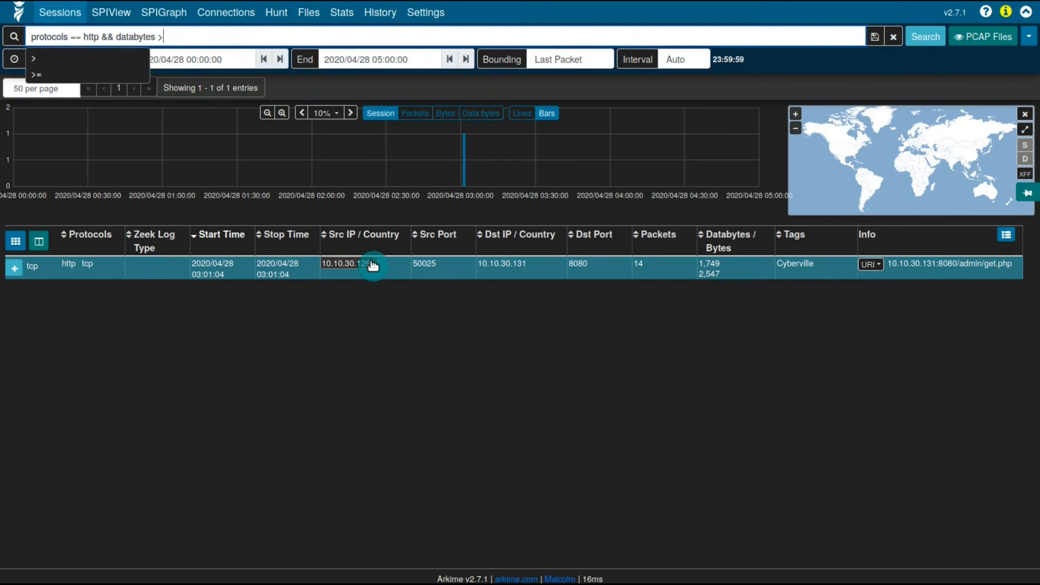
pyautogui.write('000')
pyautogui.press('Return')
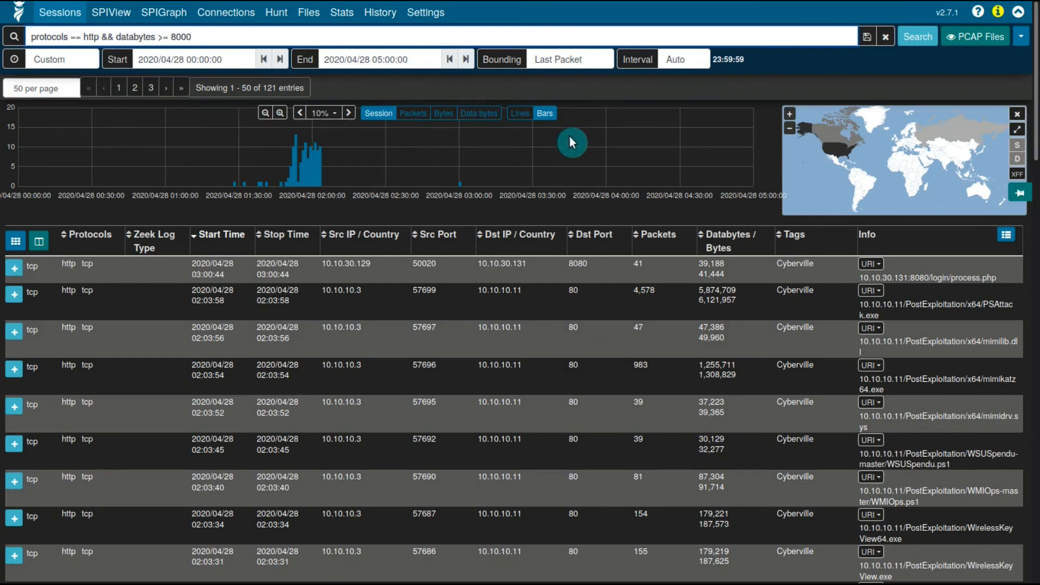
# - Start a PCAP export of the sessions, set its scope to Visible Items and check the available page sizes
pyautogui.click(1023, 44)
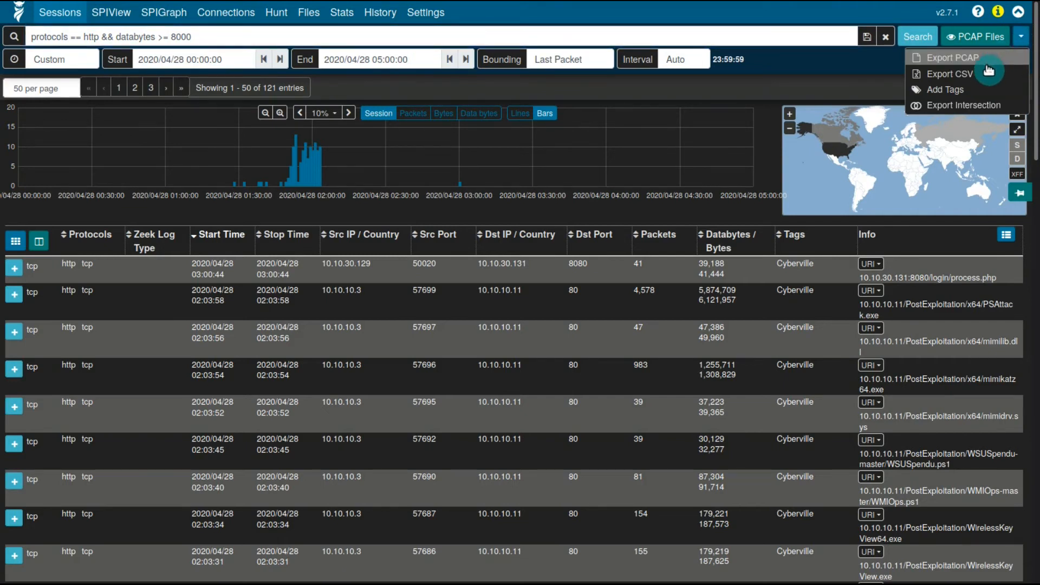
pyautogui.click(971, 63)
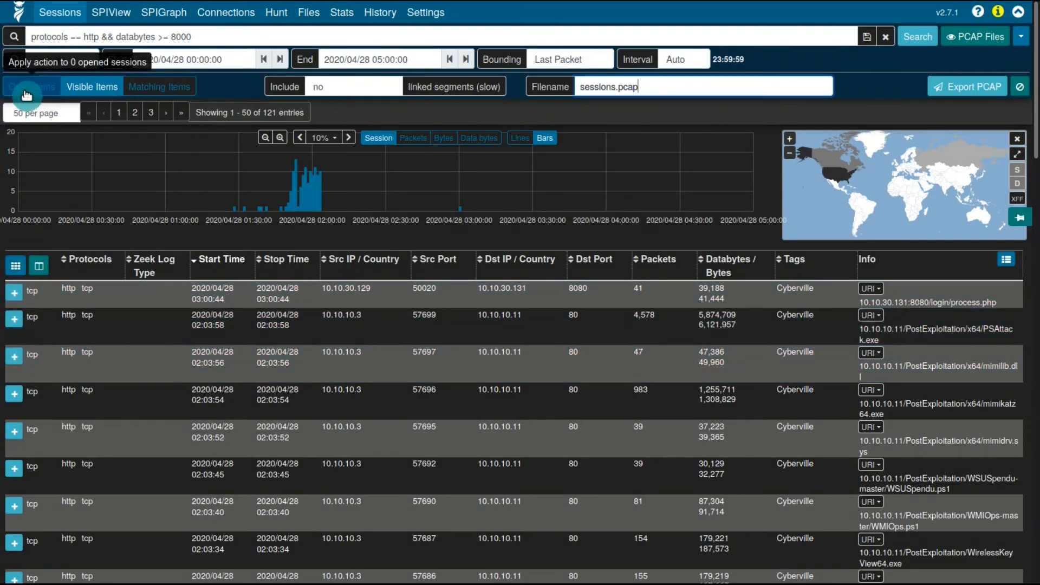
pyautogui.click(87, 88)
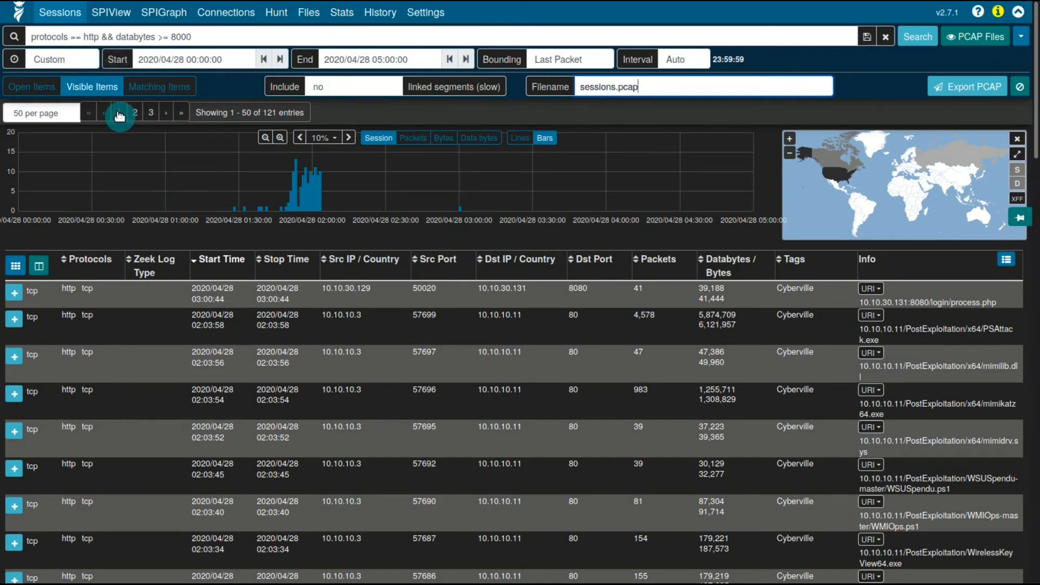
pyautogui.click(43, 112)
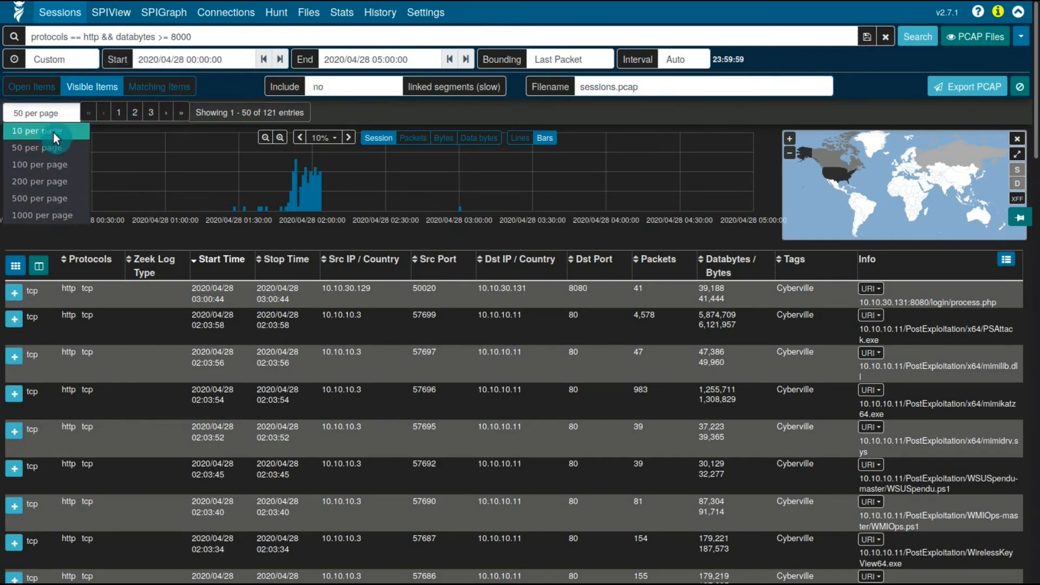
pyautogui.click(274, 111)
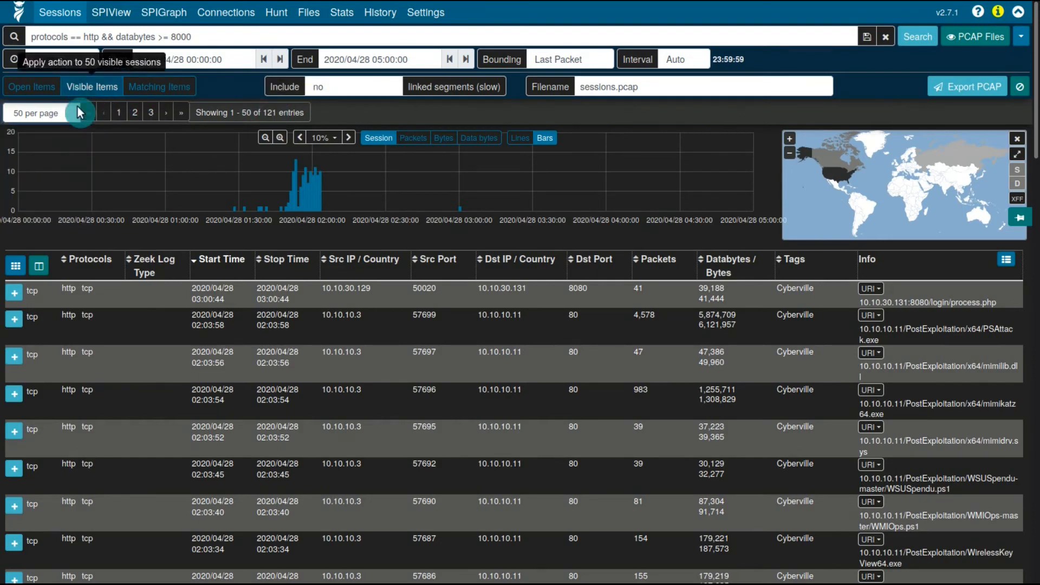
pyautogui.scroll(-15, 207, 372)
pyautogui.scroll(15, 239, 491)
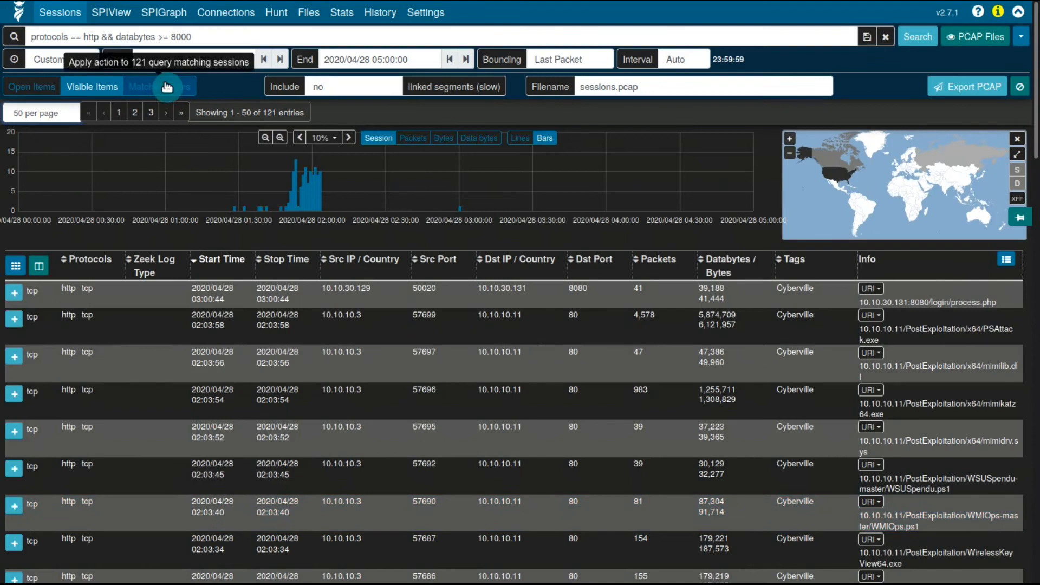
# - Set the PCAP export's scope to Matching Items and review the linked-segments options, leaving them at no
pyautogui.moveTo(271, 111)
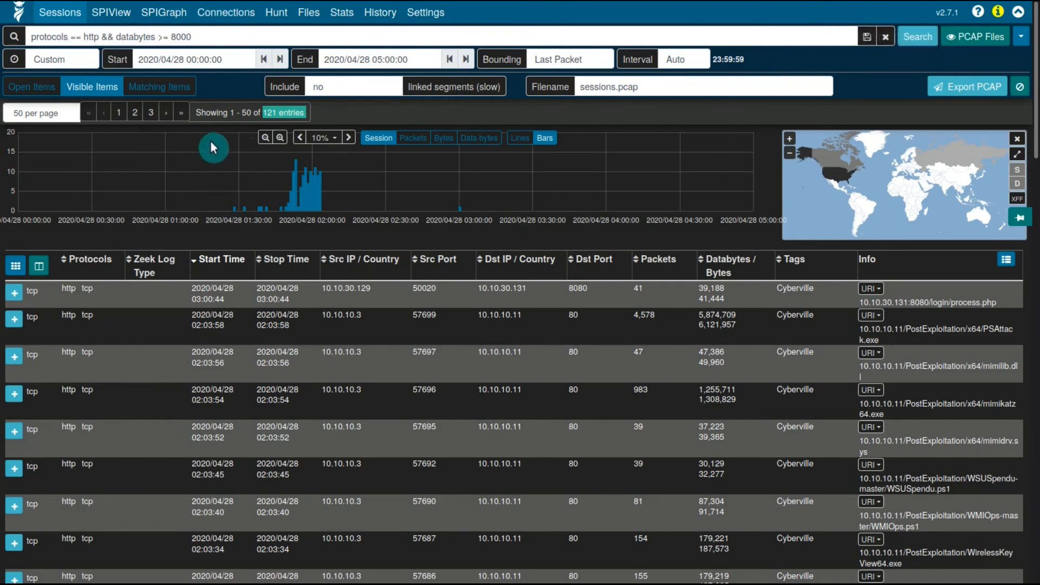
pyautogui.click(159, 91)
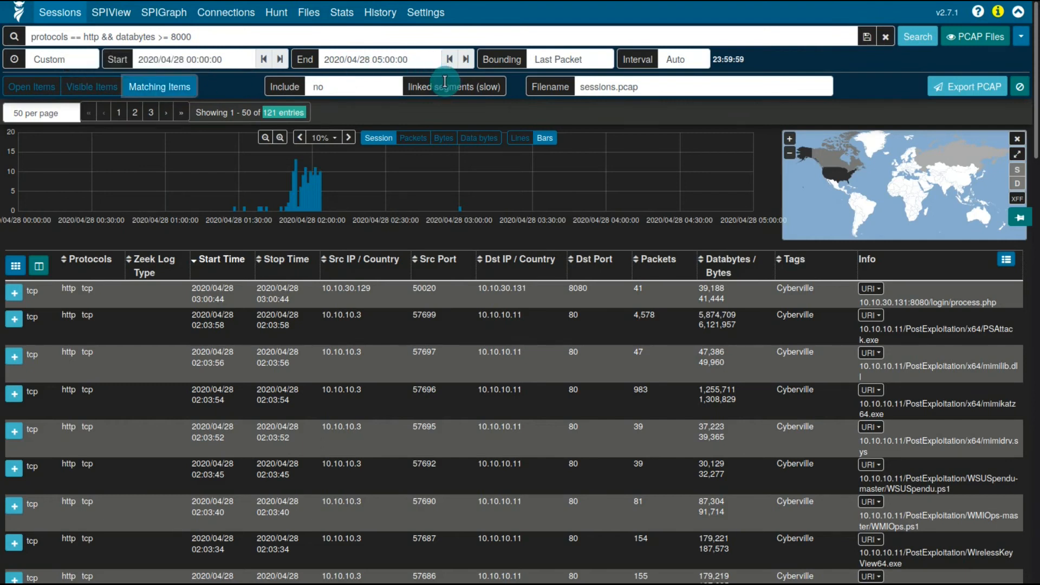
pyautogui.click(381, 91)
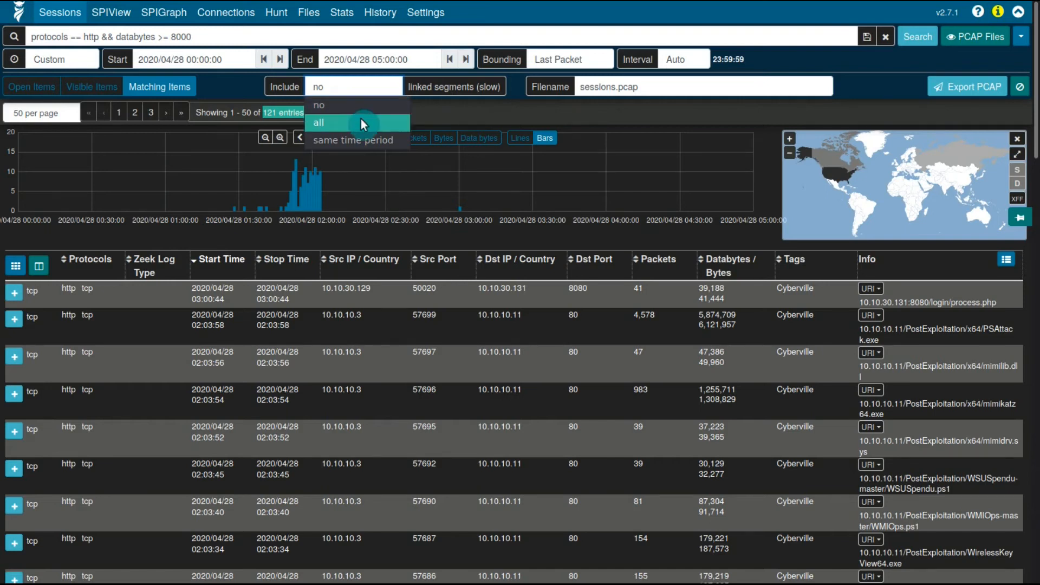
pyautogui.click(443, 104)
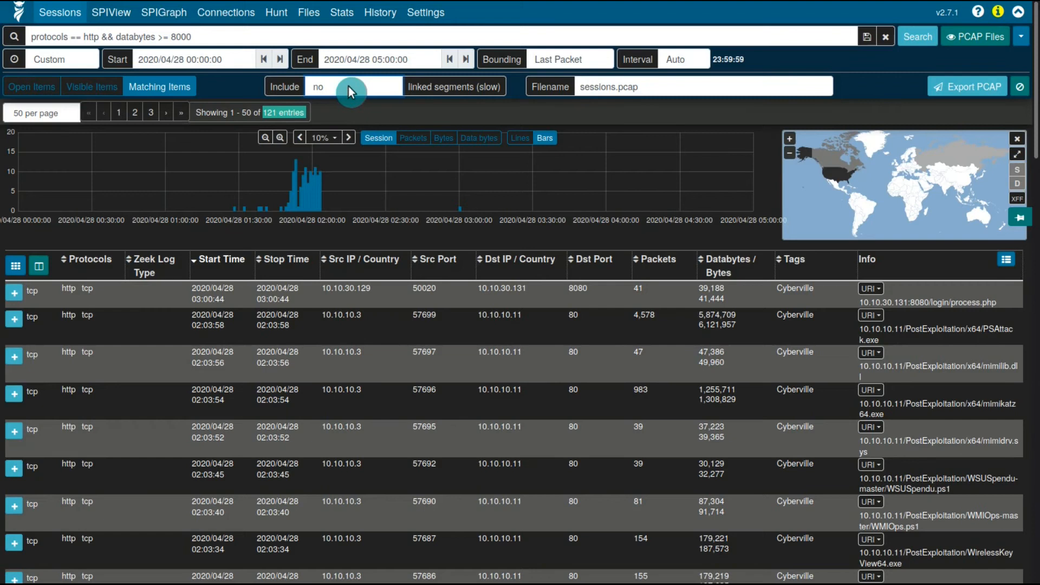
# - Name the export http8kplus.pcap, export it and open the file with Wireshark
pyautogui.tripleClick(594, 86)
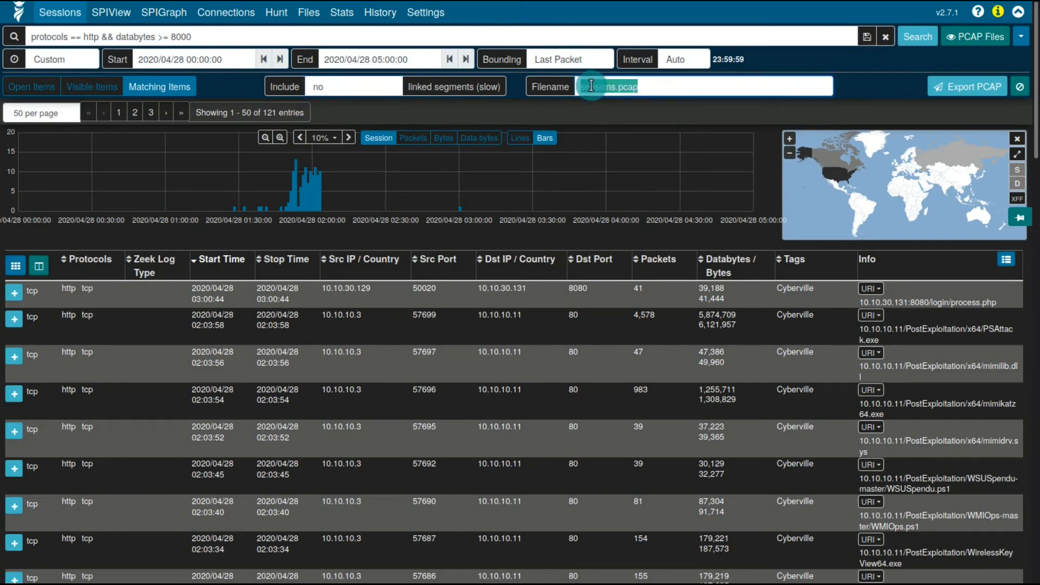
pyautogui.write('http8')
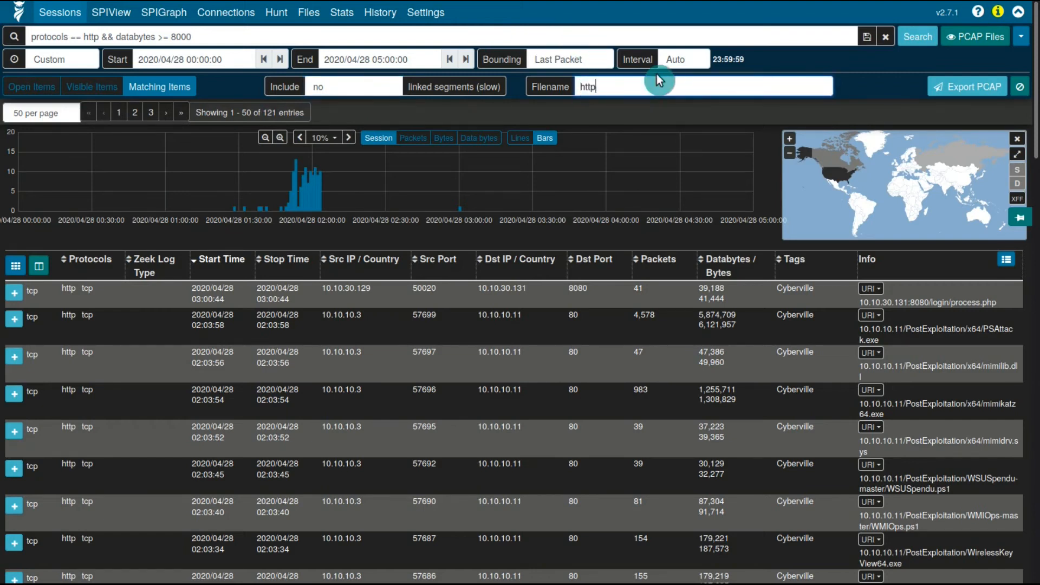
pyautogui.write('kplus.pcap')
pyautogui.click(944, 93)
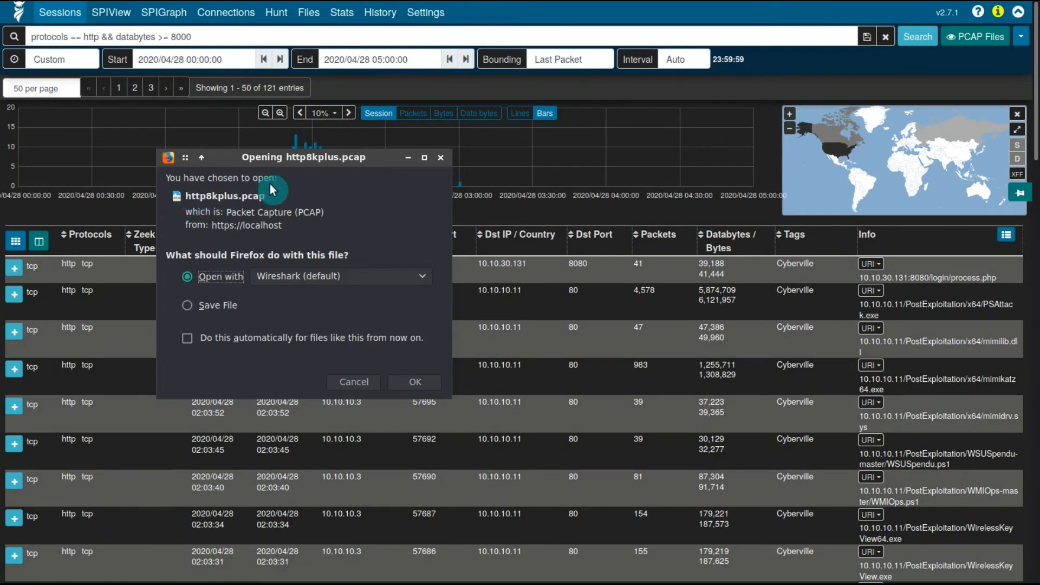
pyautogui.click(413, 382)
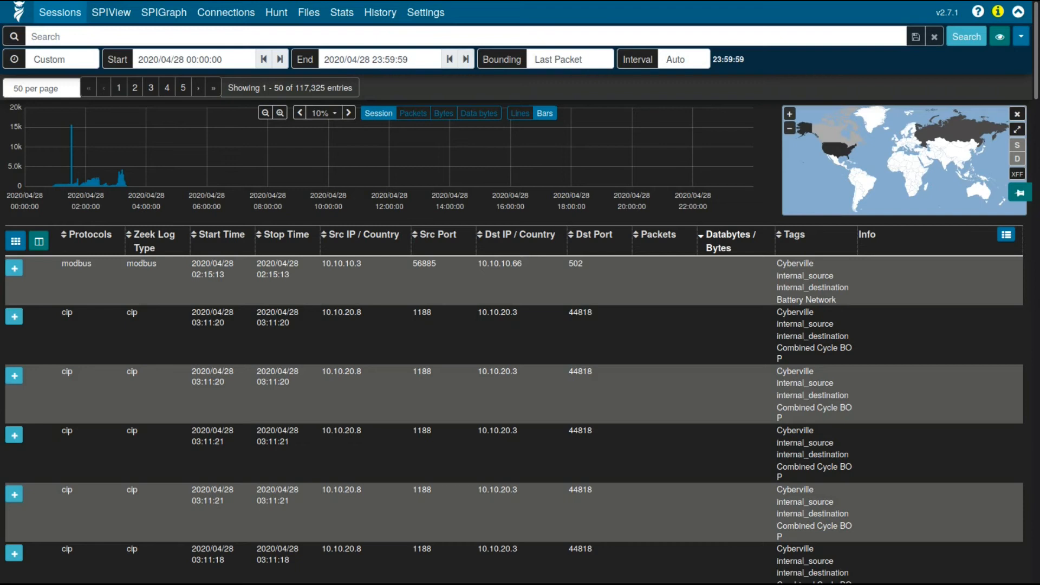
# - Apply the PCAP Files view to the sessions list that has no search expression
pyautogui.click(764, 349)
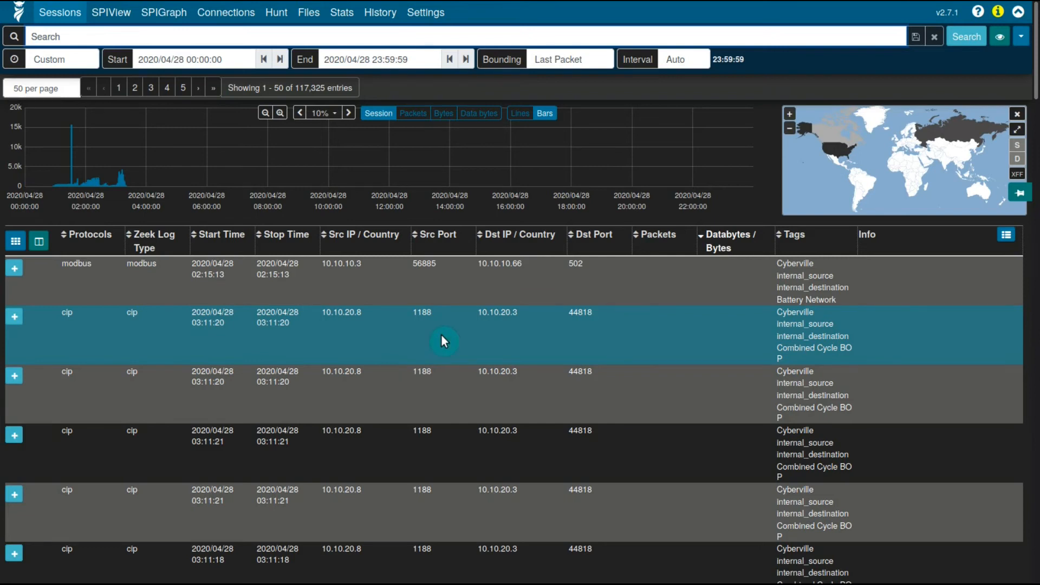
pyautogui.click(999, 38)
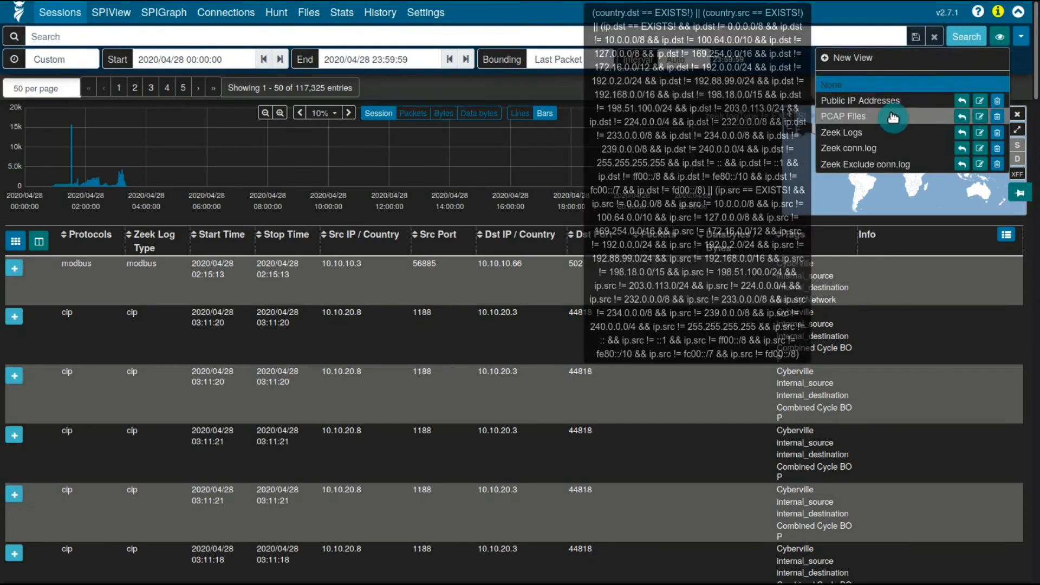
pyautogui.click(867, 116)
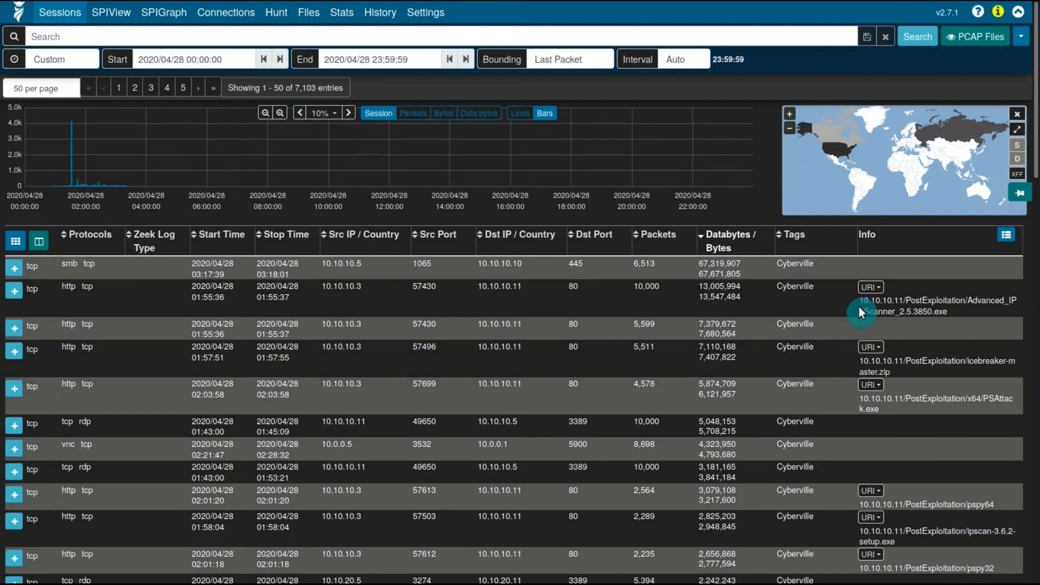
# - Open the Fields reference in the Arkime help and search it for http
pyautogui.click(19, 17)
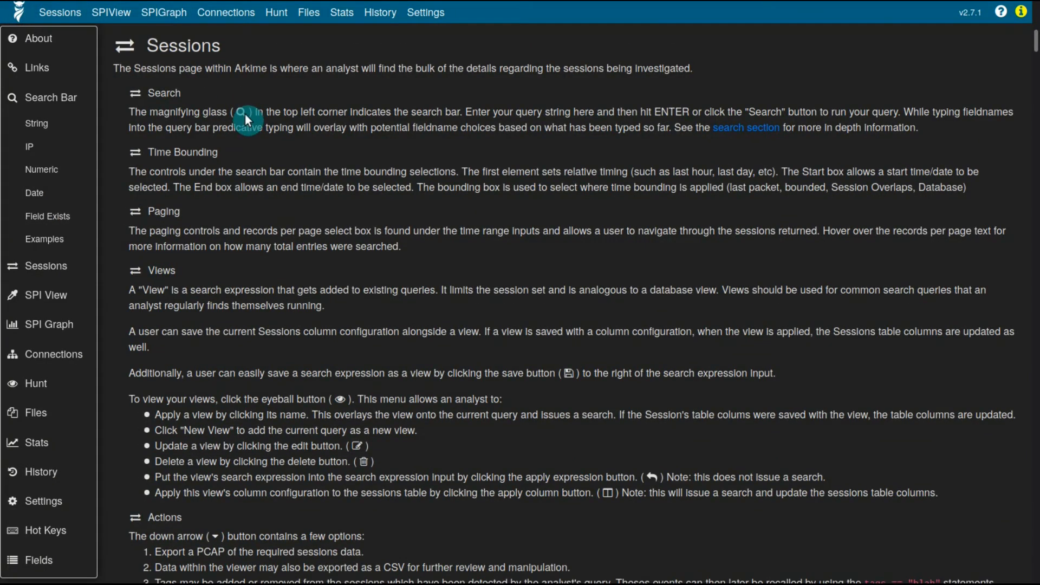
pyautogui.click(39, 564)
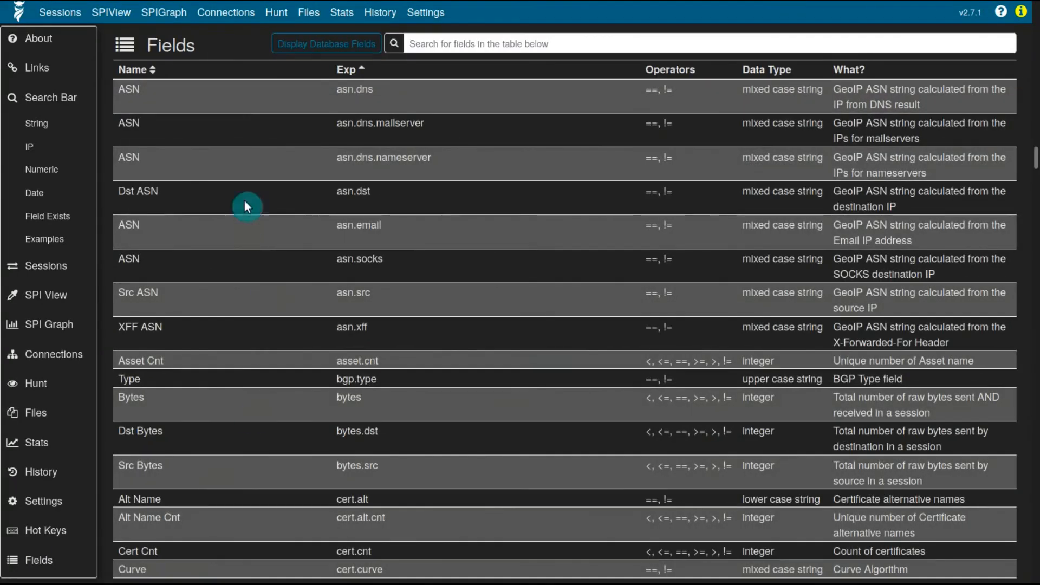
pyautogui.click(489, 42)
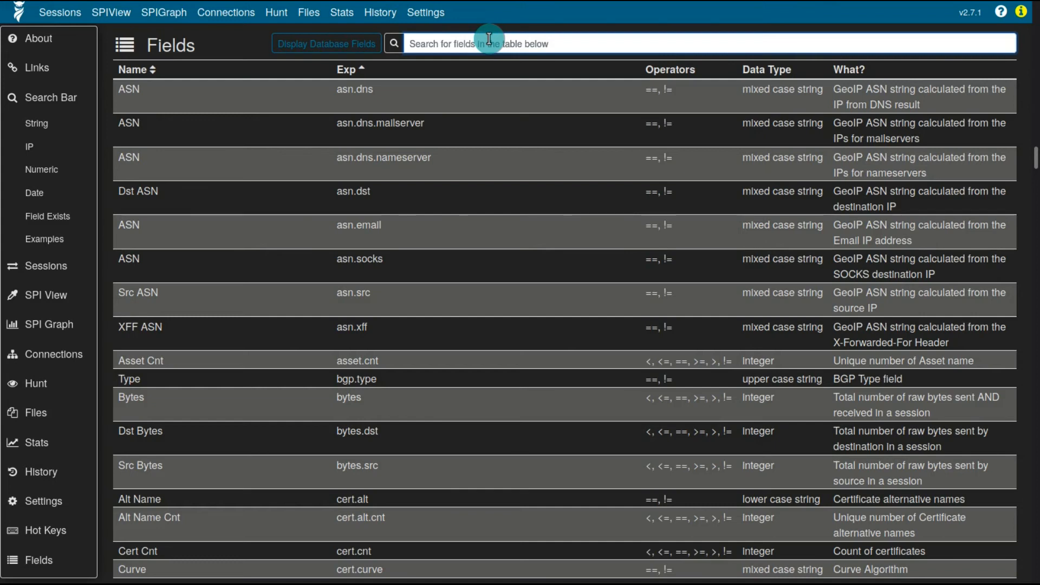
pyautogui.write('ht')
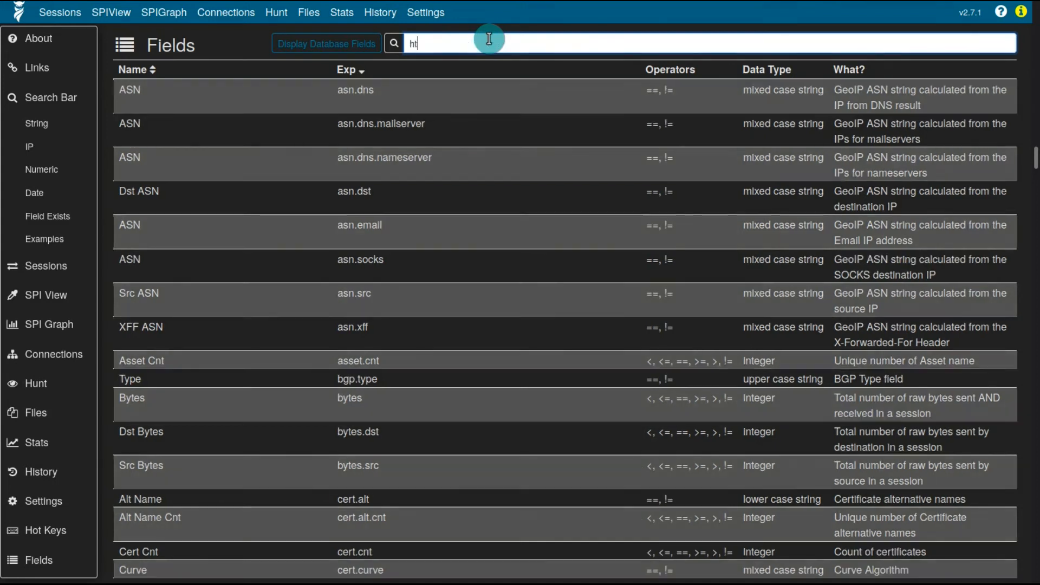
pyautogui.write('tp')
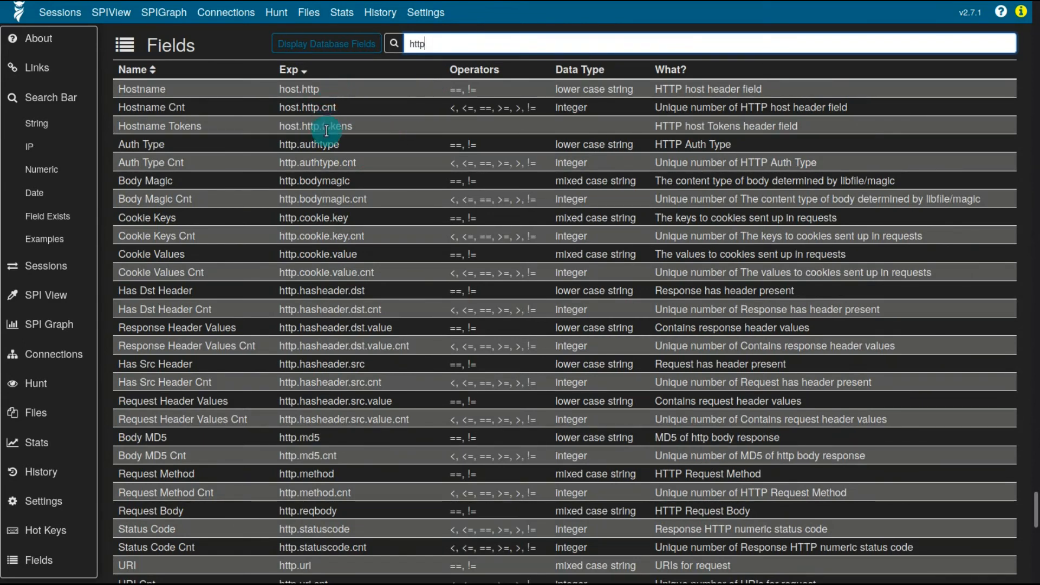
# - Look through the http fields in the reference table and highlight the http.uri expression
pyautogui.scroll(-3, 301, 147)
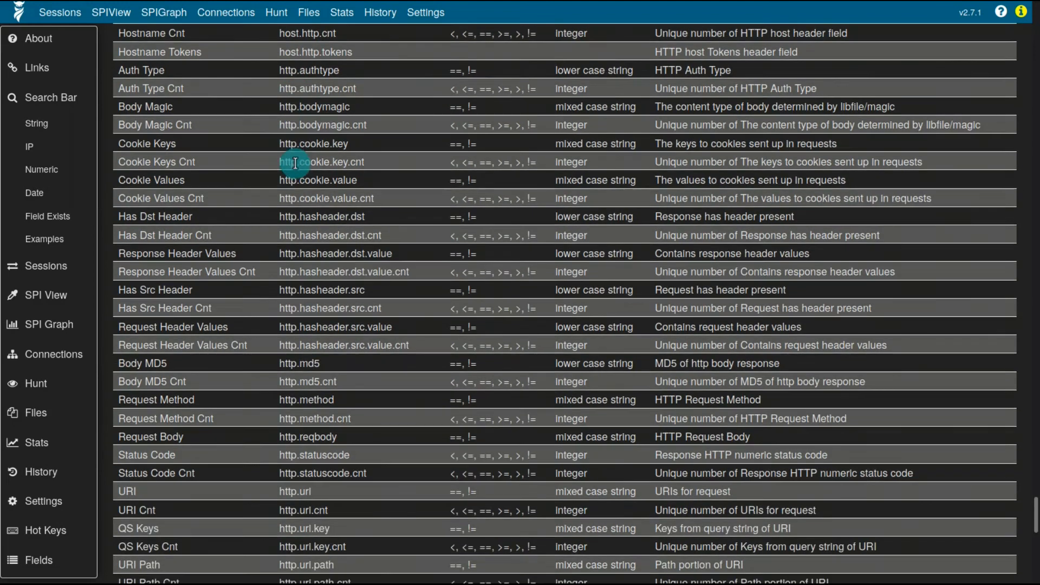
pyautogui.scroll(-1, 266, 271)
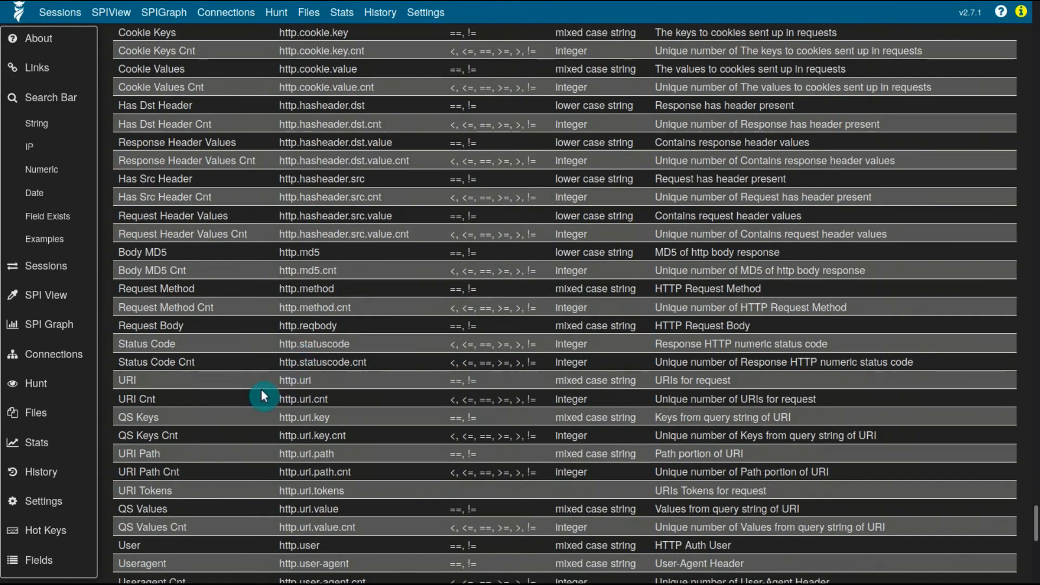
pyautogui.moveTo(271, 379); pyautogui.dragTo(331, 384)
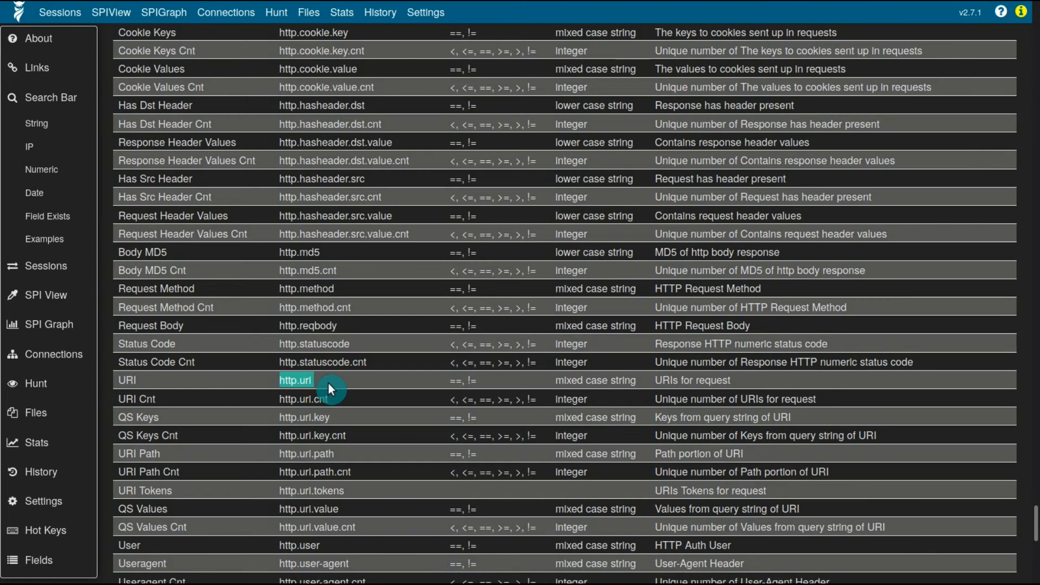
pyautogui.scroll(-1, 270, 380)
pyautogui.scroll(-5, 274, 376)
pyautogui.scroll(7, 279, 369)
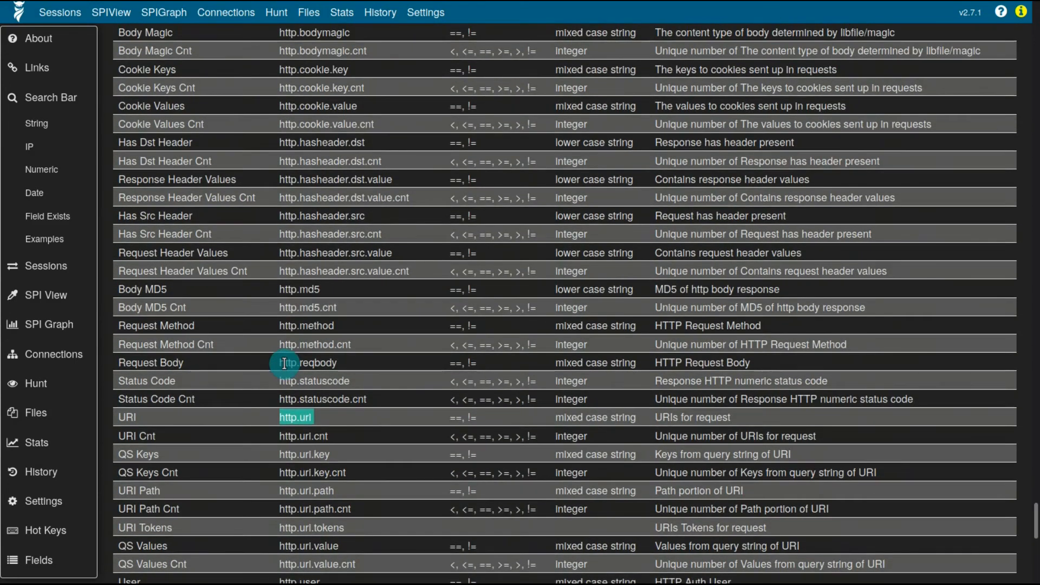
# - Examine the Body Magic field's entry in the reference table and highlight its http.bodymagic expression
pyautogui.scroll(4, 285, 363)
pyautogui.click(316, 180)
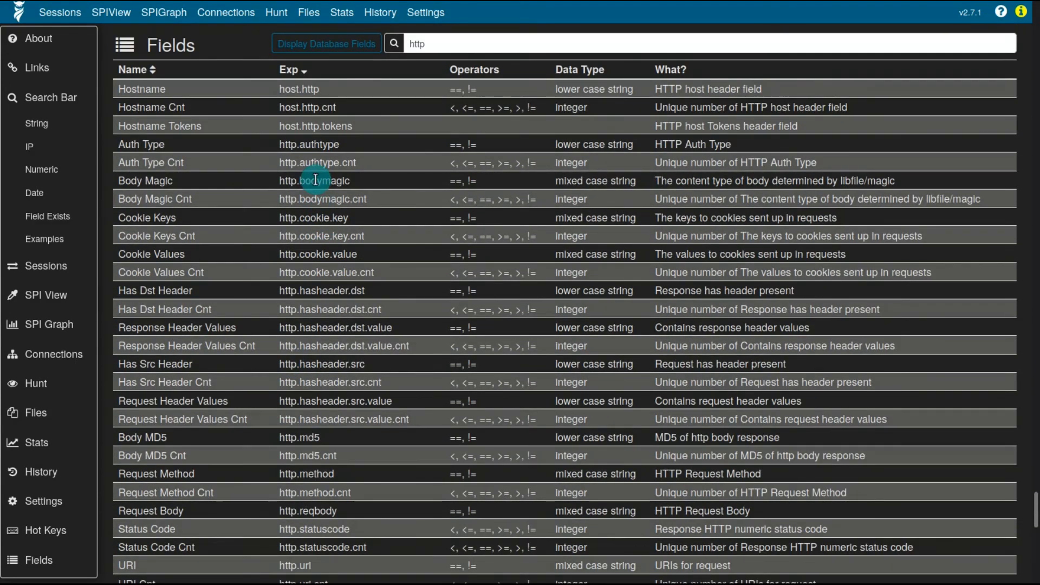
pyautogui.doubleClick(316, 180)
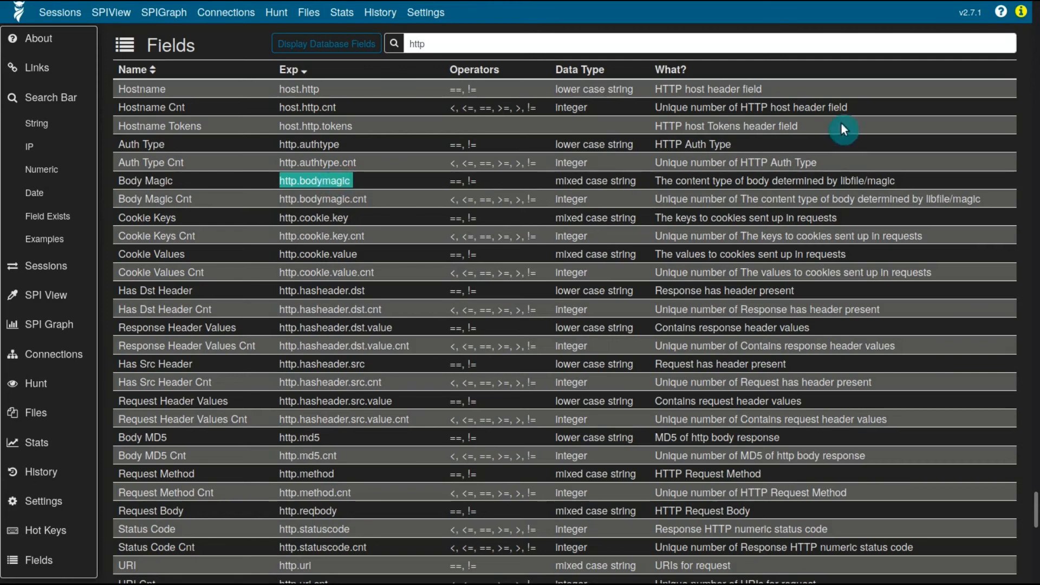
pyautogui.tripleClick(302, 183)
pyautogui.hotkey('shift', '/')
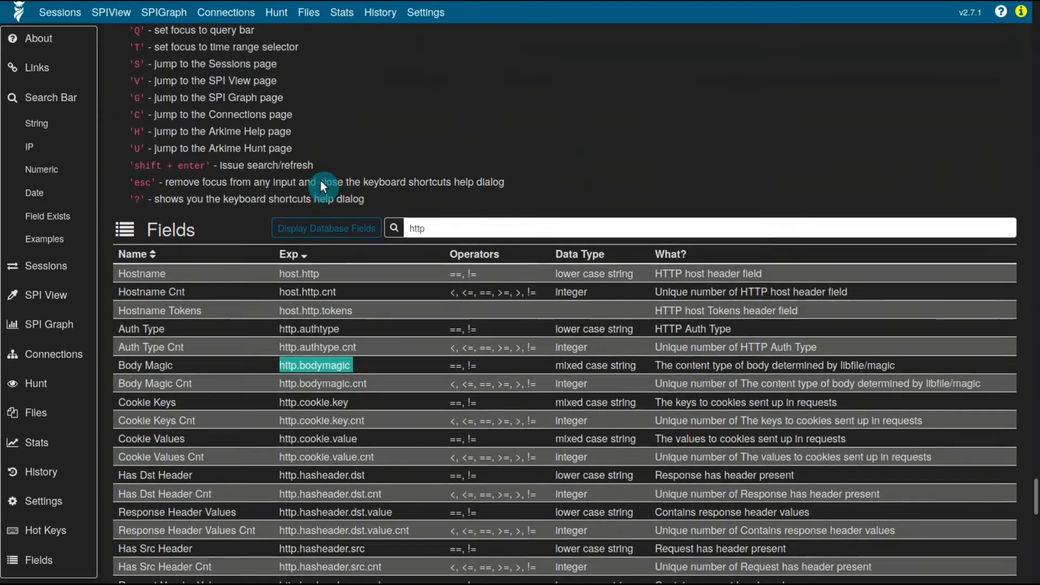
pyautogui.click(326, 369)
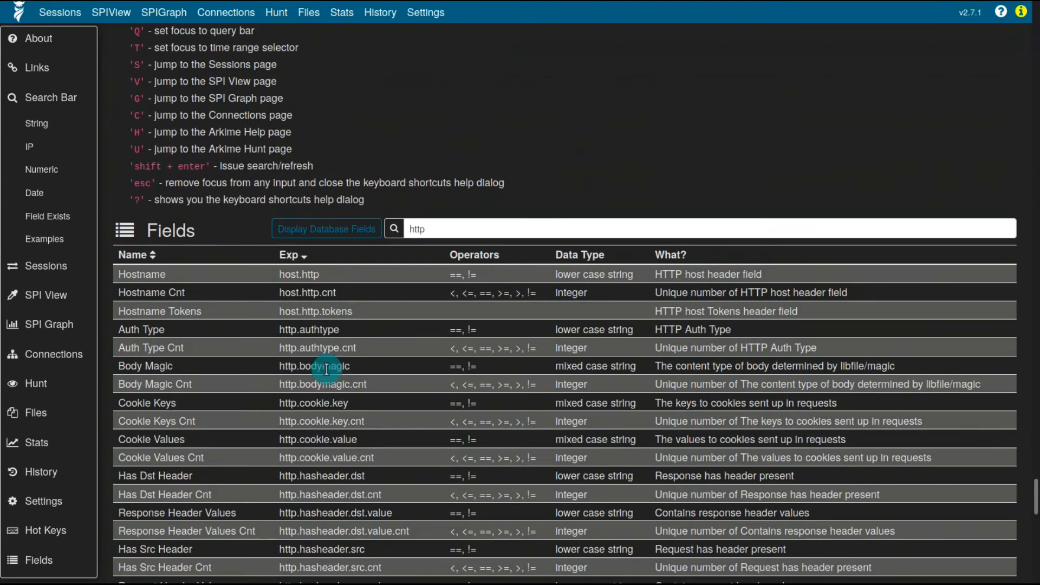
# - Leave the fields reference and return to the Arkime Sessions list
pyautogui.tripleClick(326, 369)
pyautogui.scroll(9, 448, 311)
pyautogui.scroll(10, 448, 315)
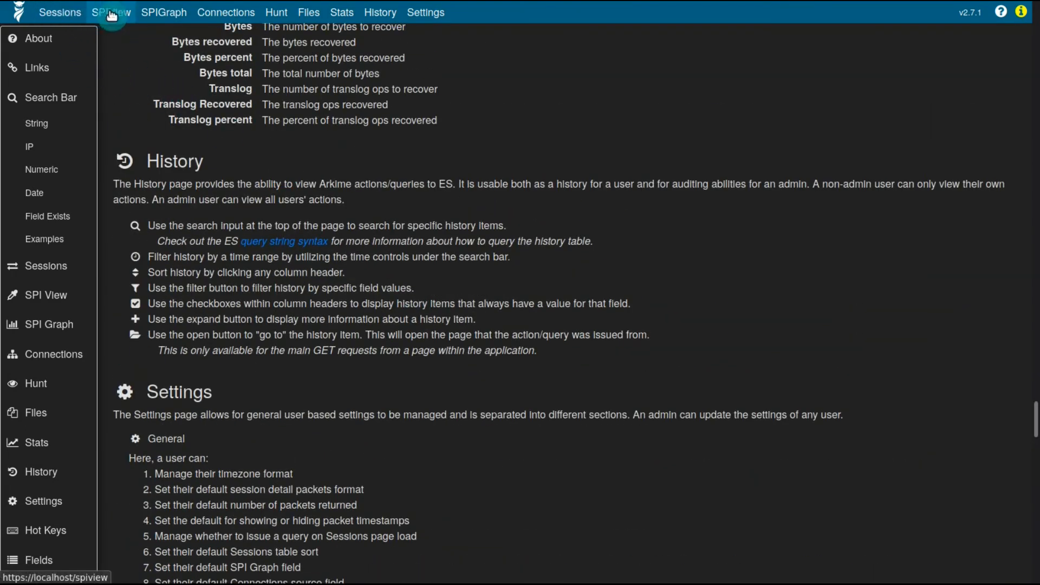
pyautogui.hotkey('ctrl', 'Tab')
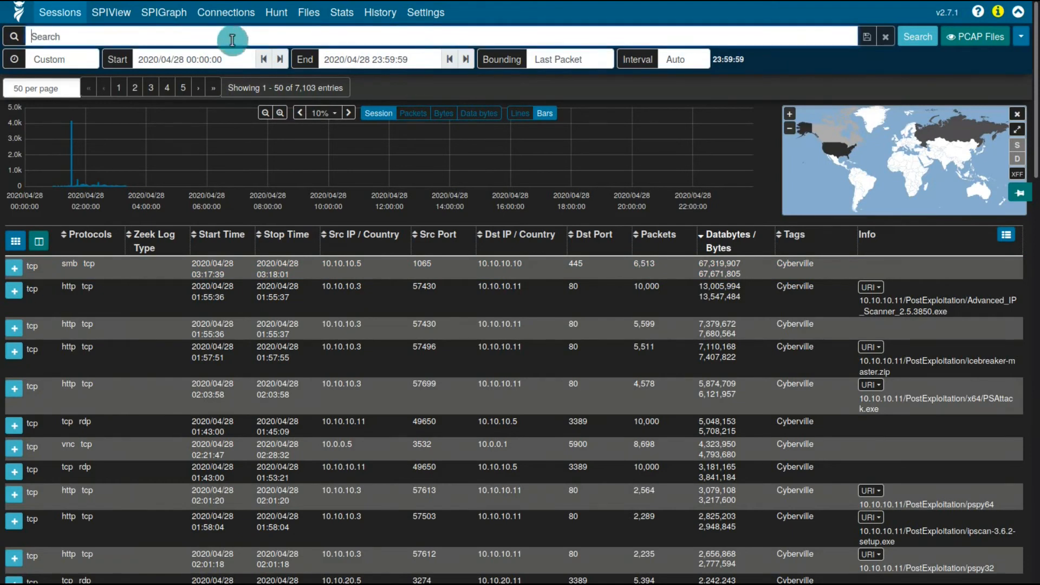
# - Expand the Advanced_IP_Scanner_2.5.3850.exe session and examine its HTTP details down to the libfile content type
pyautogui.click(46, 280)
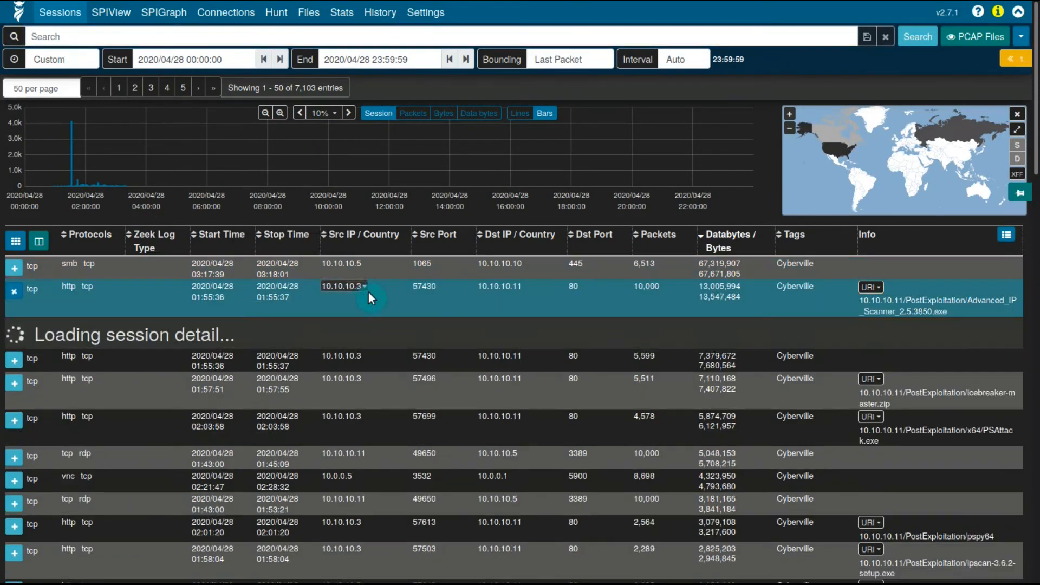
pyautogui.scroll(-4, 369, 293)
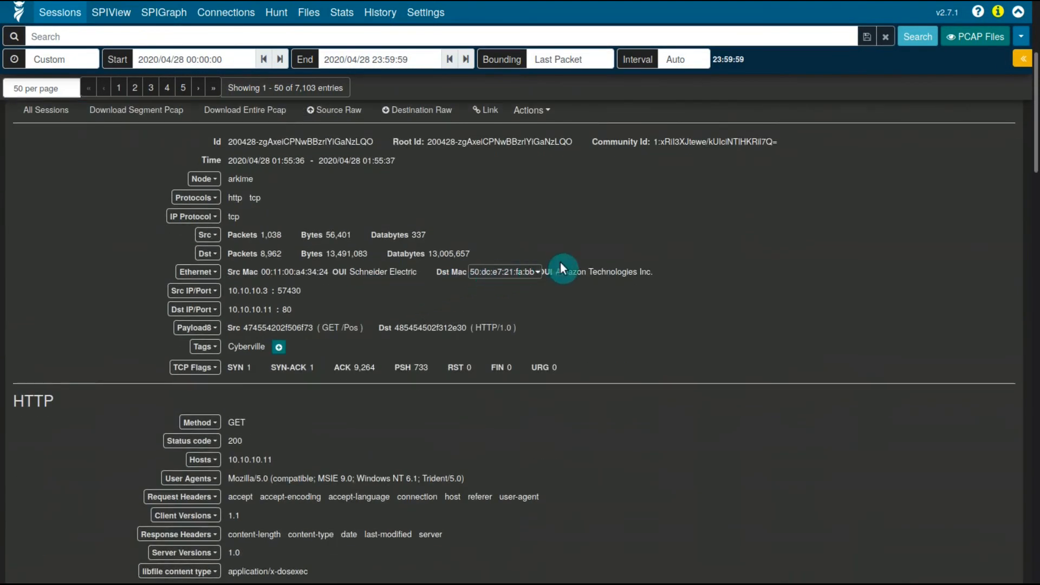
pyautogui.scroll(-2, 630, 274)
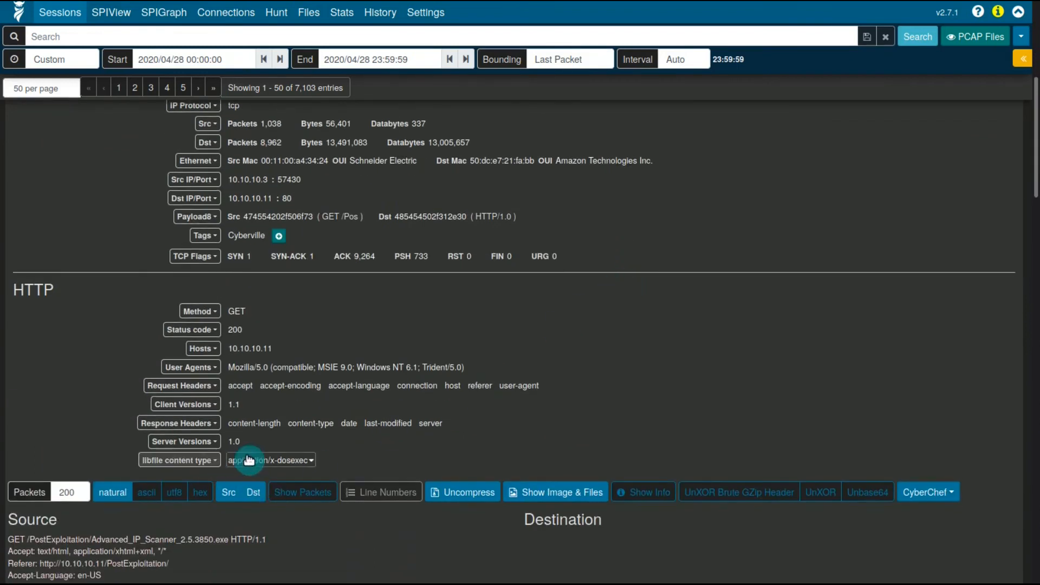
pyautogui.scroll(4, 665, 314)
pyautogui.scroll(-3, 371, 388)
pyautogui.scroll(-1, 371, 388)
# - Export the unique libfile content type values, highlight the text/x-msdos-batch entry and close the exported list
pyautogui.click(194, 462)
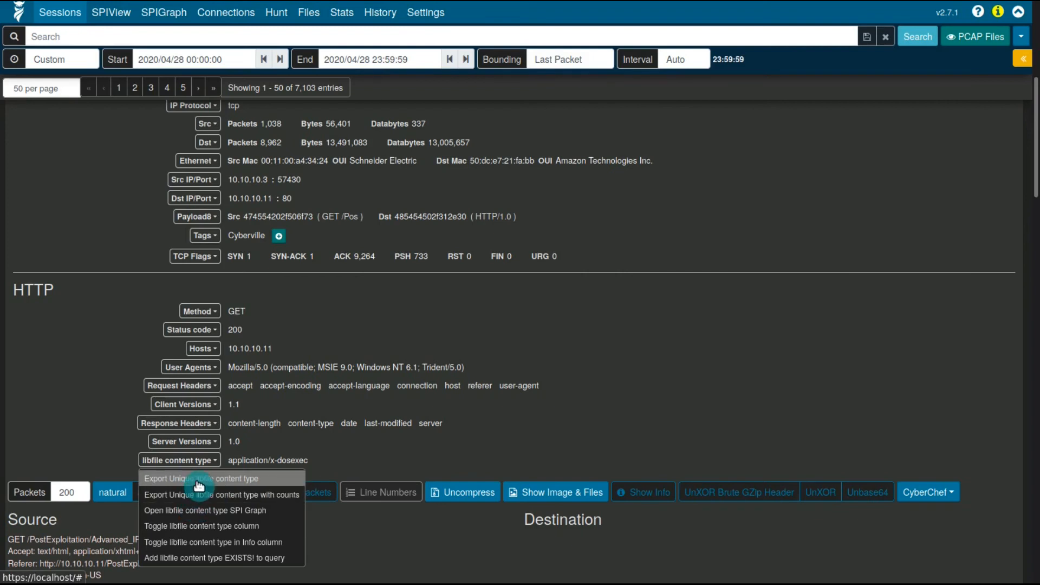
pyautogui.click(198, 479)
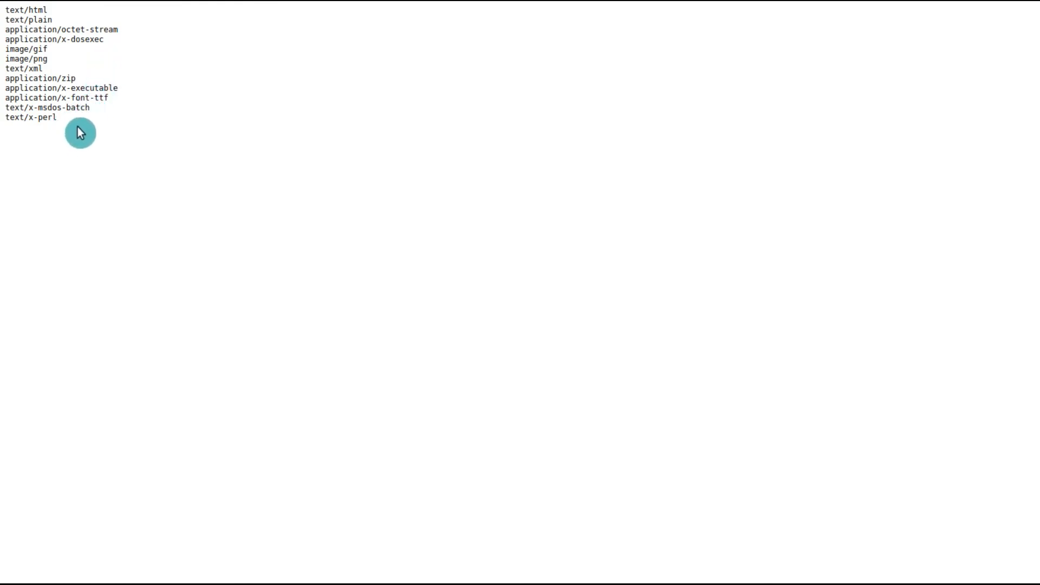
pyautogui.tripleClick(80, 108)
pyautogui.click(119, 122)
pyautogui.hotkey('ctrl', 'w')
# - Export the unique libfile content types with counts, examine the rarest and most common entries, and close the list
pyautogui.click(190, 461)
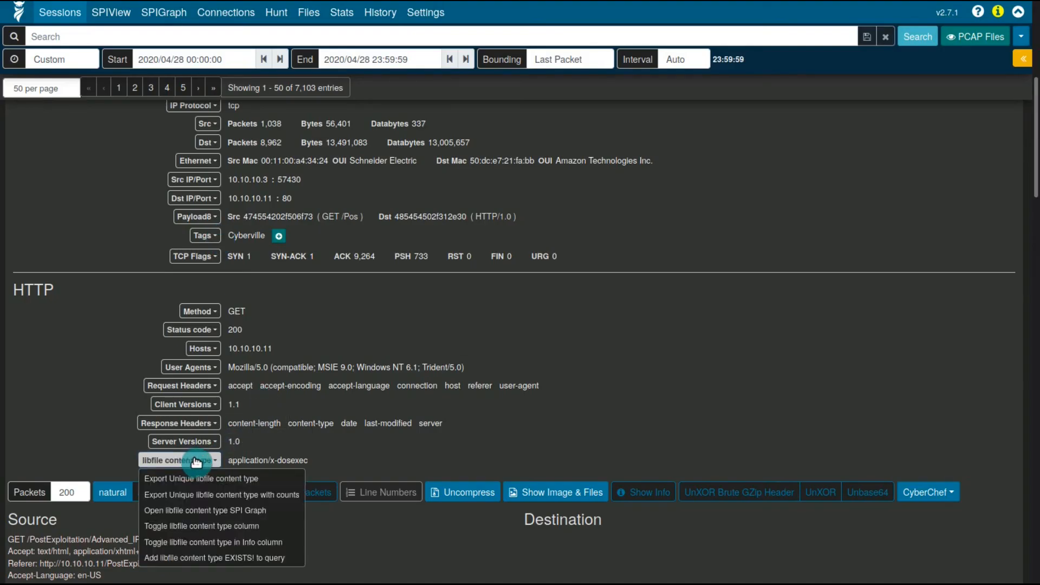
pyautogui.click(219, 494)
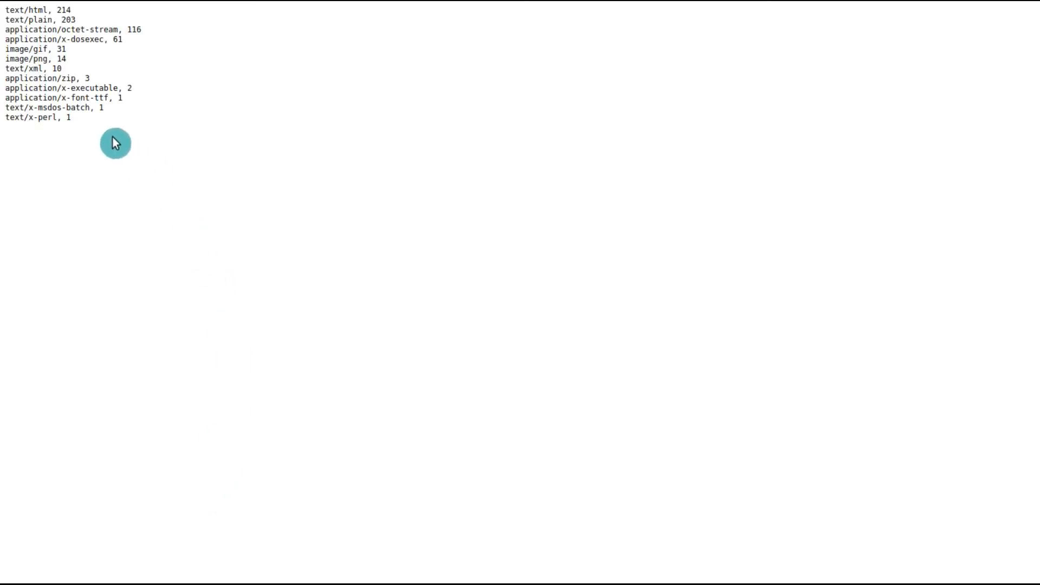
pyautogui.tripleClick(79, 108)
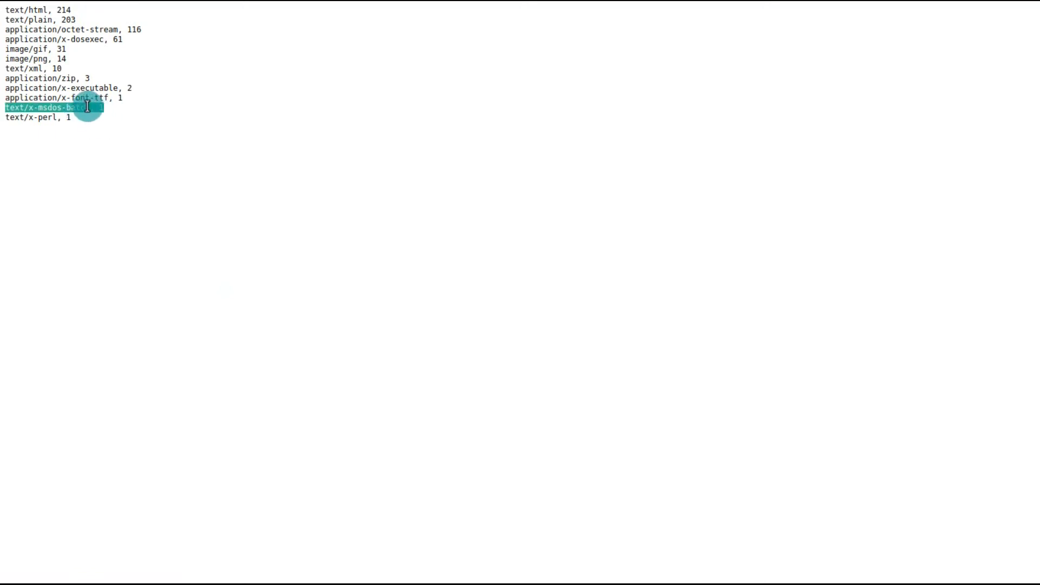
pyautogui.click(106, 112)
pyautogui.tripleClick(106, 112)
pyautogui.moveTo(149, 137); pyautogui.dragTo(46, 27)
pyautogui.click(155, 85)
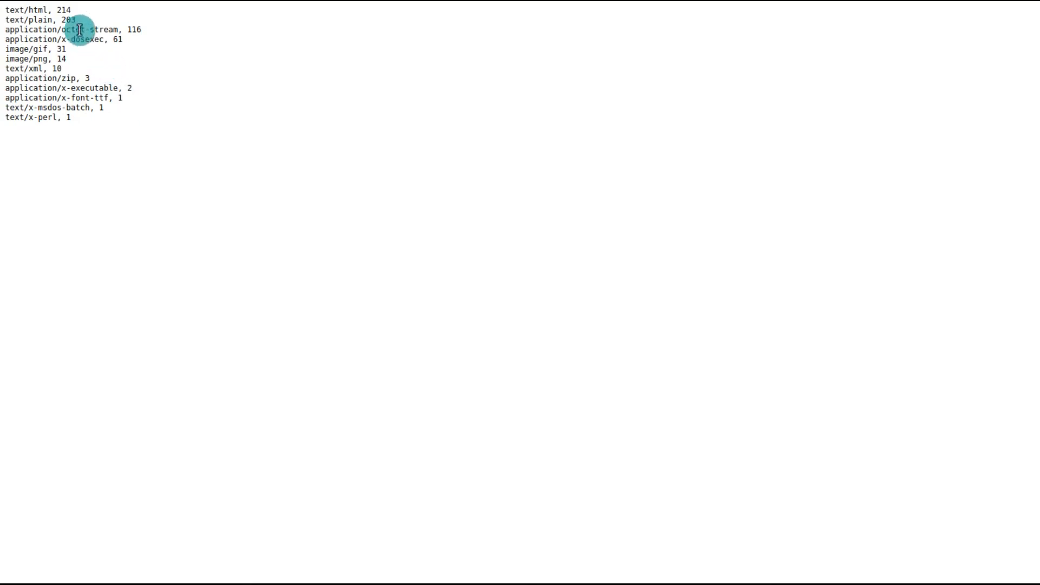
pyautogui.tripleClick(35, 21)
pyautogui.click(244, 122)
pyautogui.hotkey('ctrl', 'w')
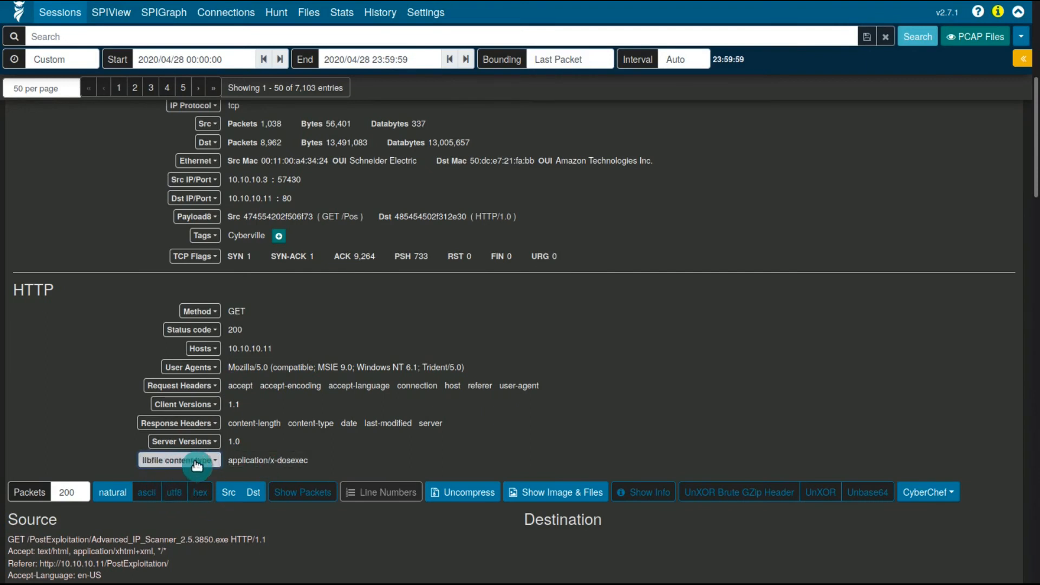
# - Collapse the open session's details and search the sessions for http.uri == *.ps1
pyautogui.scroll(6, 245, 518)
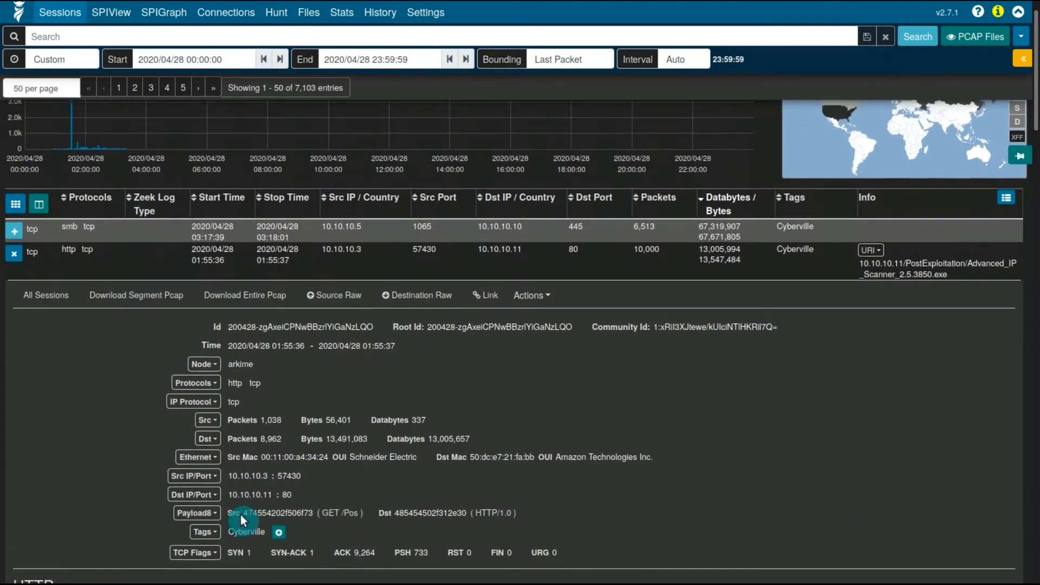
pyautogui.click(11, 293)
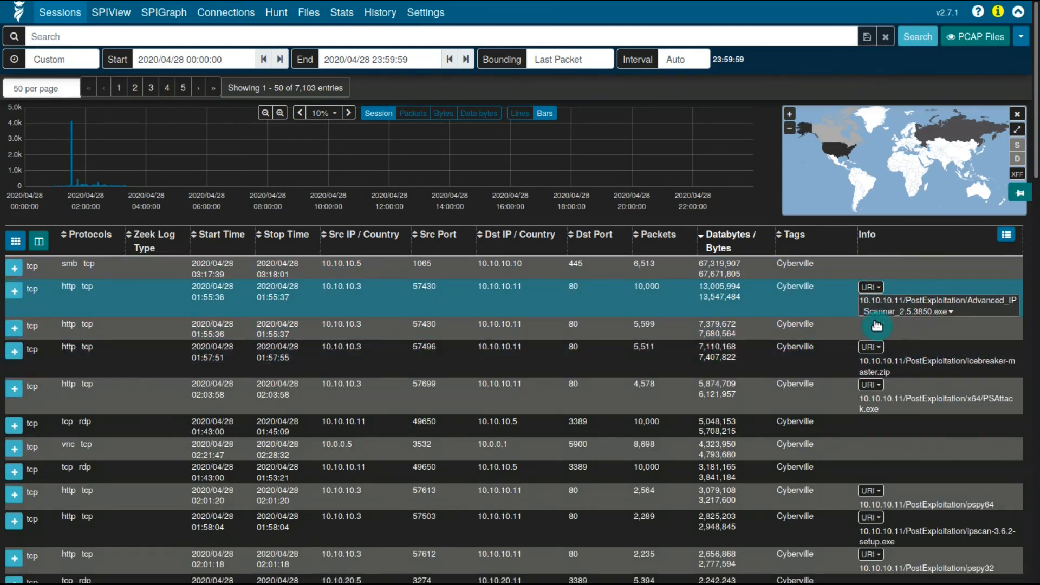
pyautogui.click(163, 34)
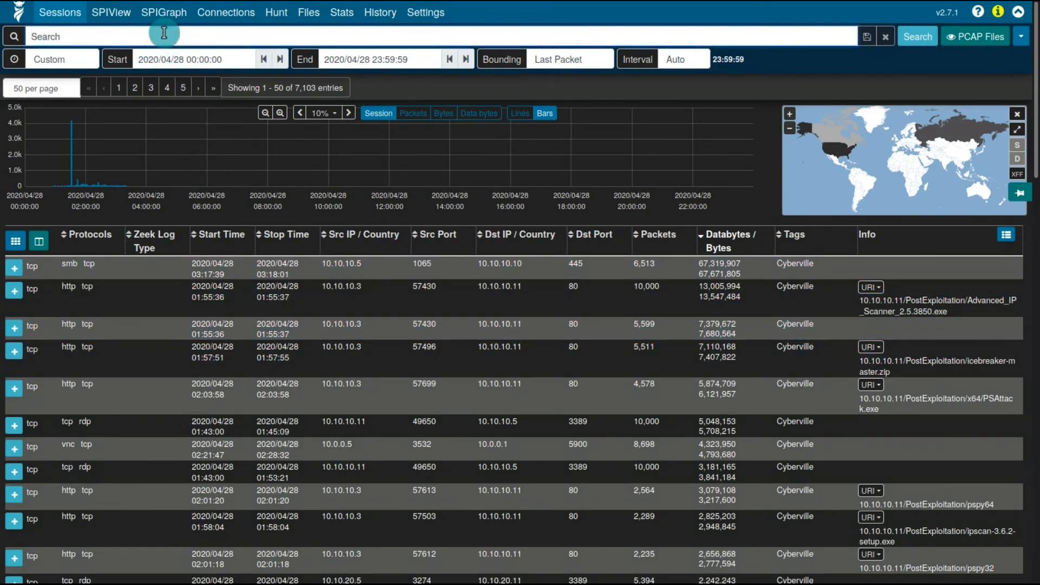
pyautogui.write('http.url ==')
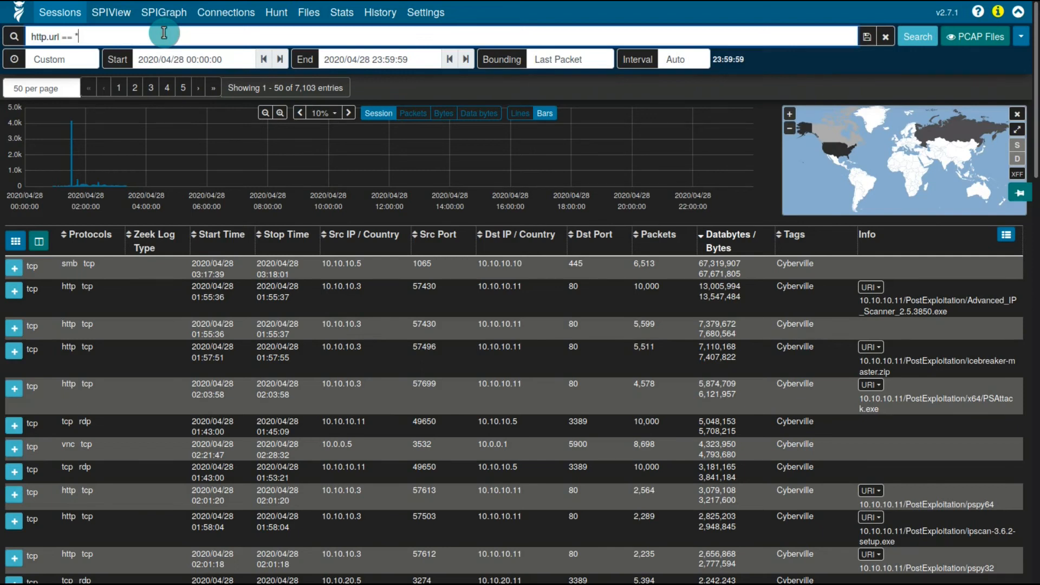
pyautogui.write('*.ps1')
pyautogui.press('Return')
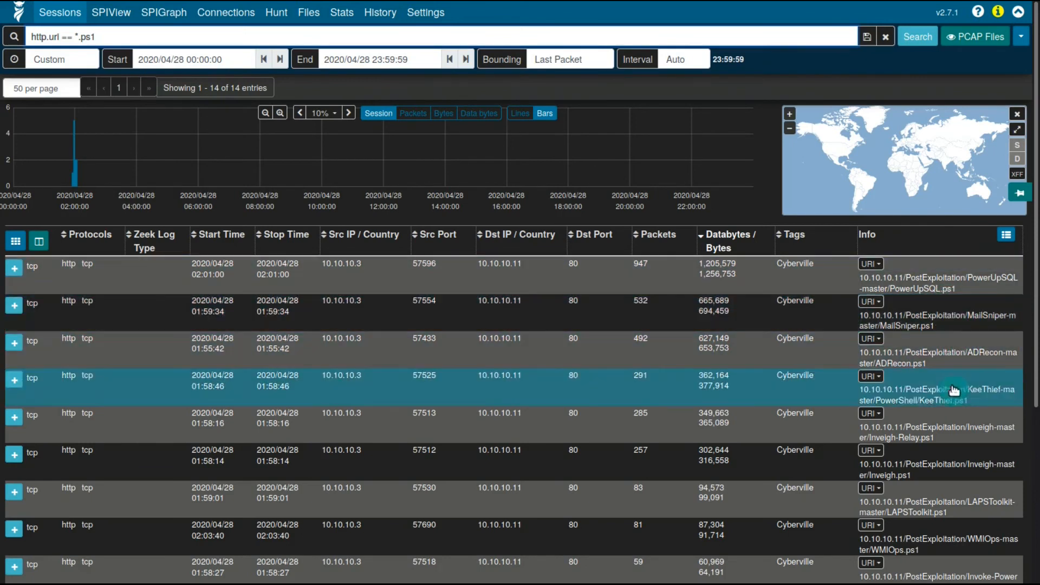
# - Look through the PowerShell script names in the URIs of the *.ps1 search results
pyautogui.scroll(-2, 955, 415)
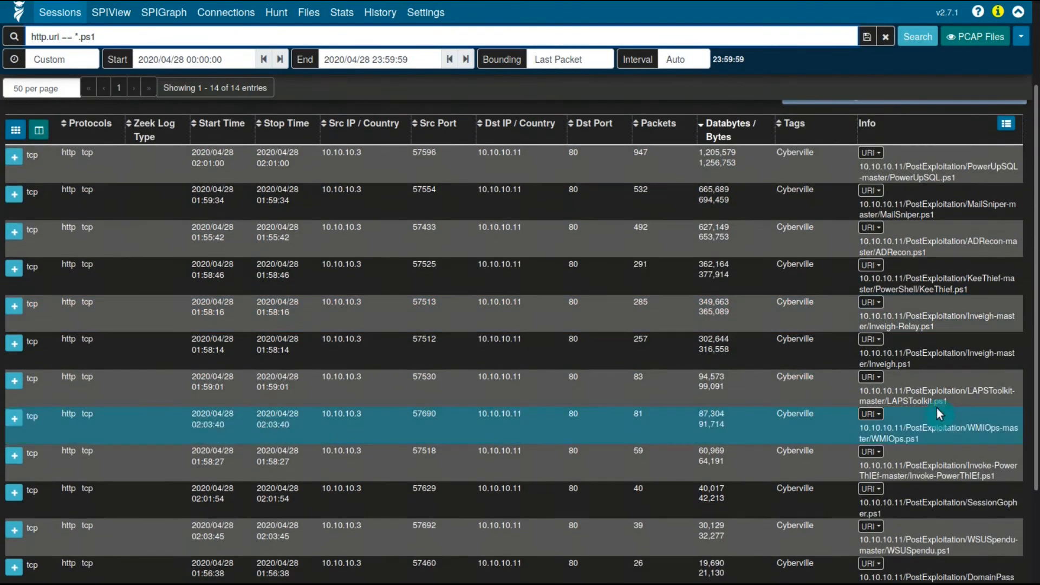
pyautogui.scroll(-2, 959, 422)
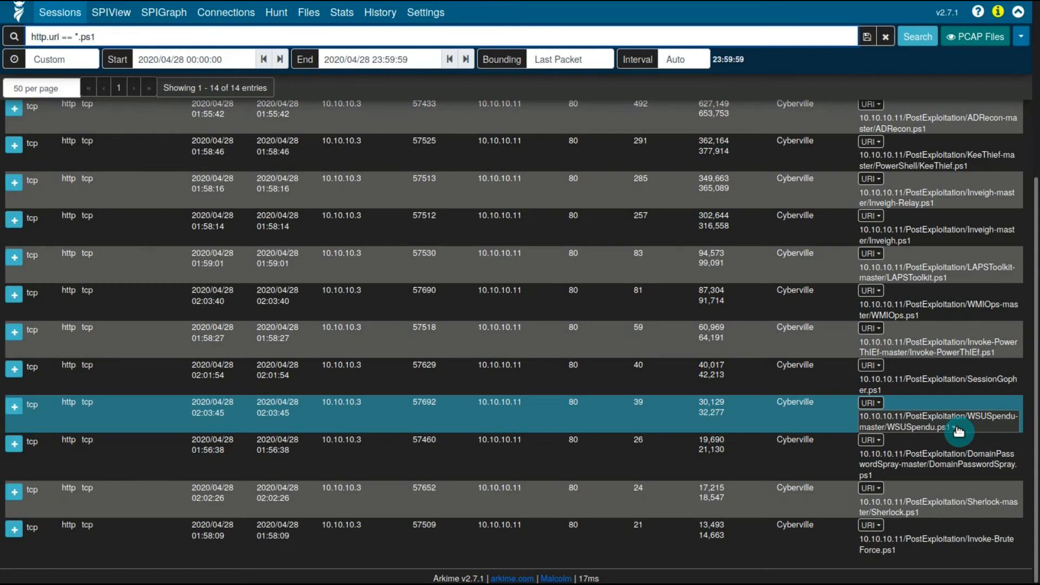
pyautogui.scroll(5, 957, 430)
pyautogui.scroll(-5, 947, 430)
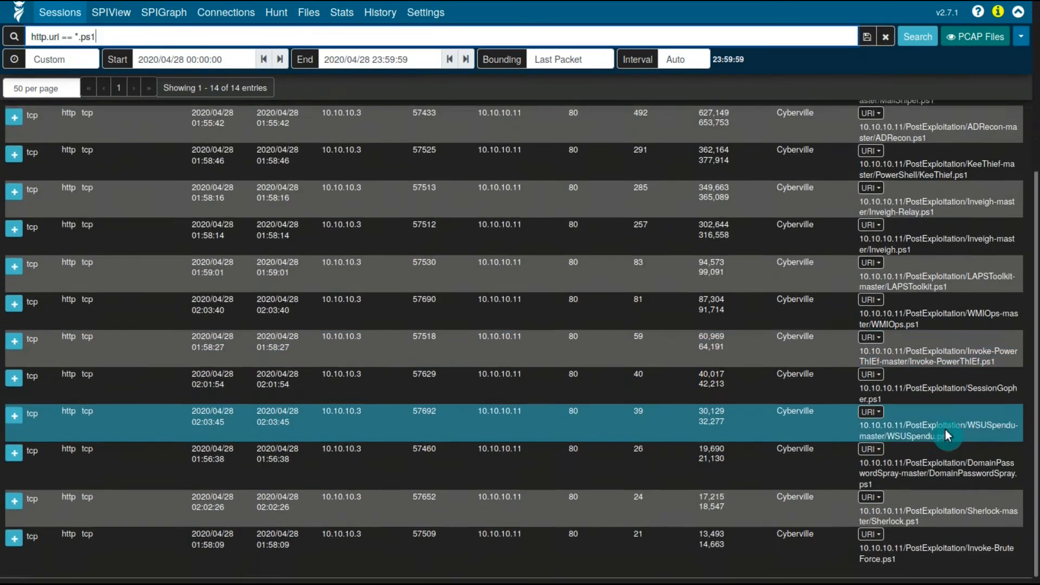
pyautogui.scroll(5, 947, 431)
pyautogui.scroll(-5, 948, 431)
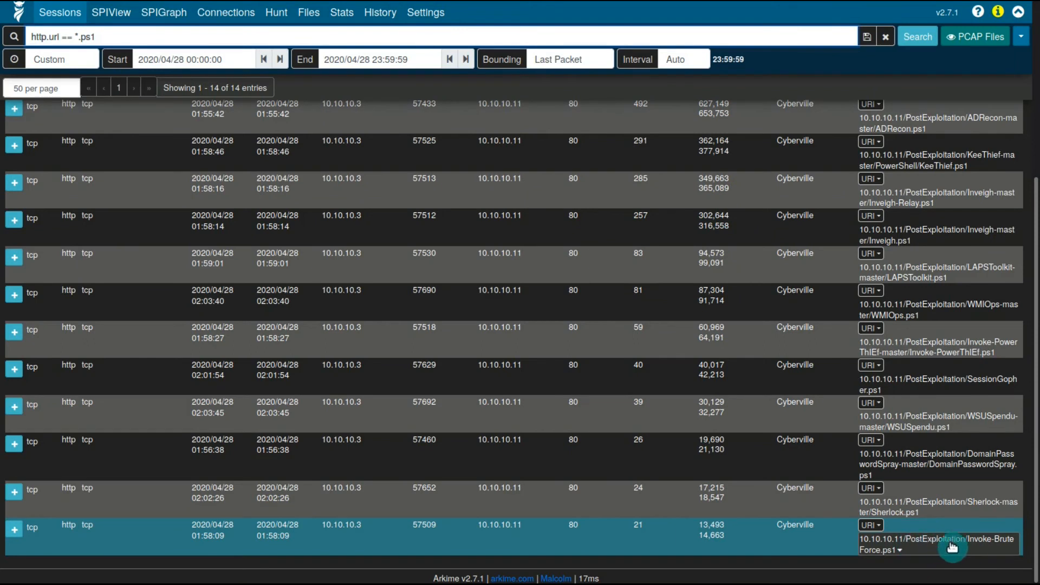
pyautogui.scroll(5, 939, 538)
pyautogui.scroll(-5, 923, 505)
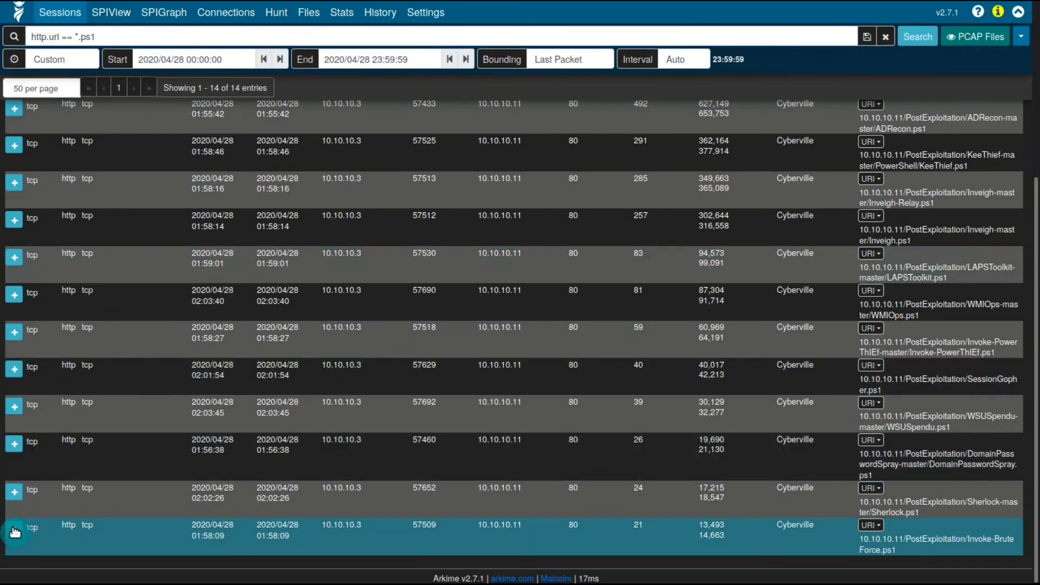
# - Expand the Invoke-BruteForce.ps1 session and examine its HTTP details, source and destination payload in natural format, and transferred file
pyautogui.click(14, 532)
pyautogui.scroll(-7, 359, 298)
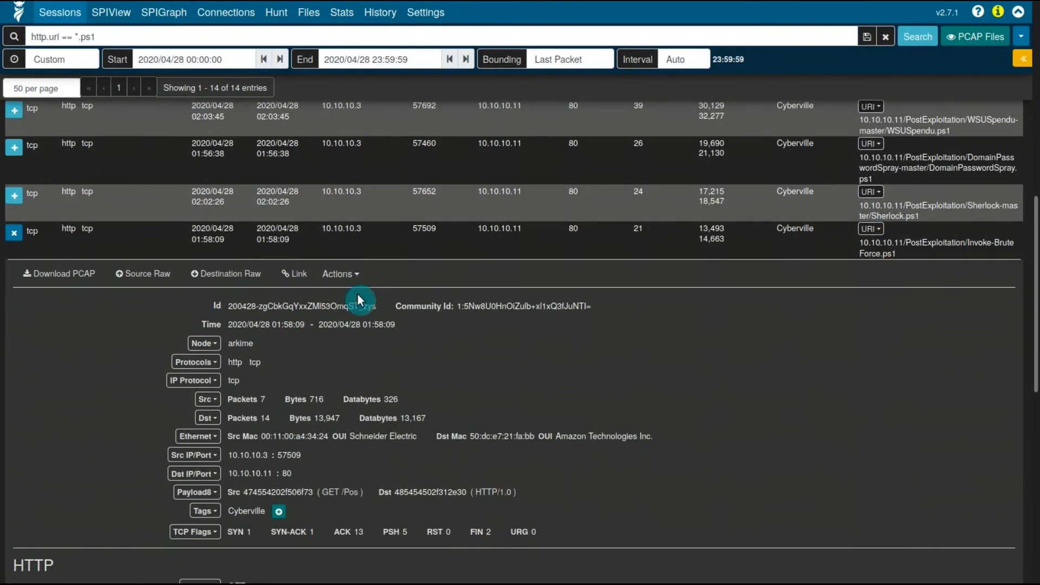
pyautogui.scroll(-3, 335, 218)
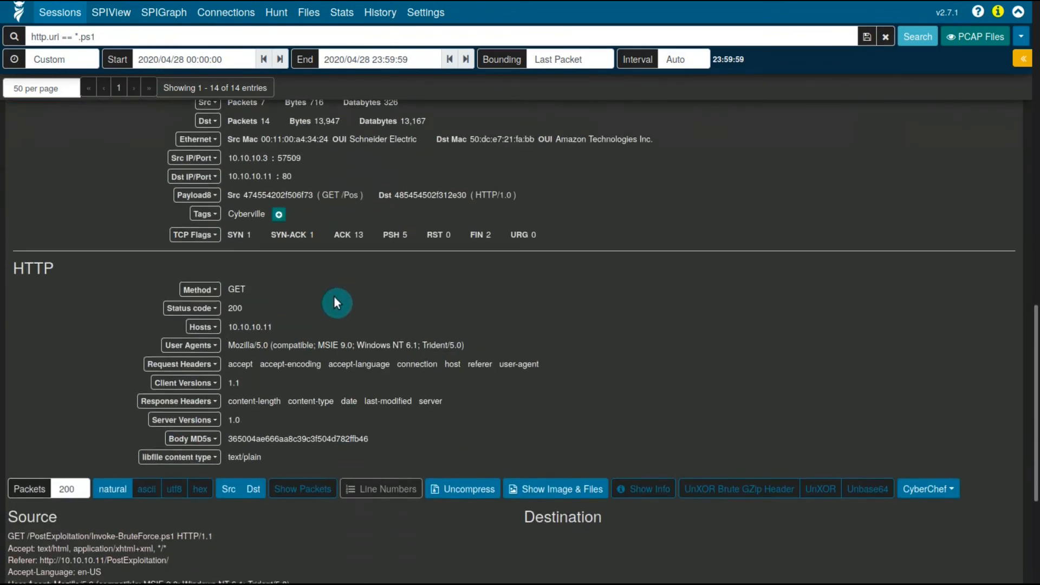
pyautogui.scroll(-4, 340, 290)
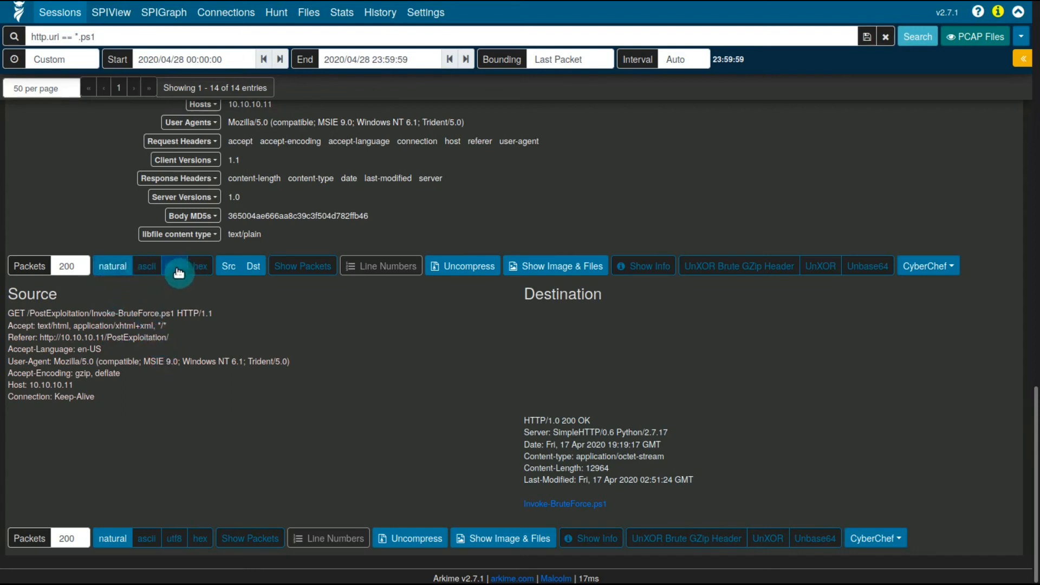
pyautogui.click(118, 267)
pyautogui.moveTo(38, 290)
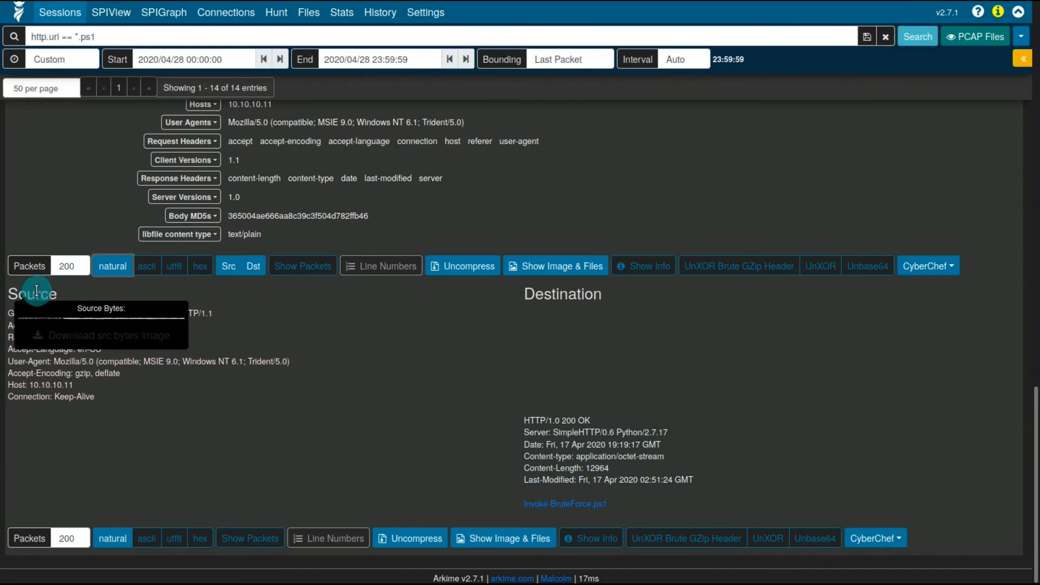
pyautogui.moveTo(535, 293)
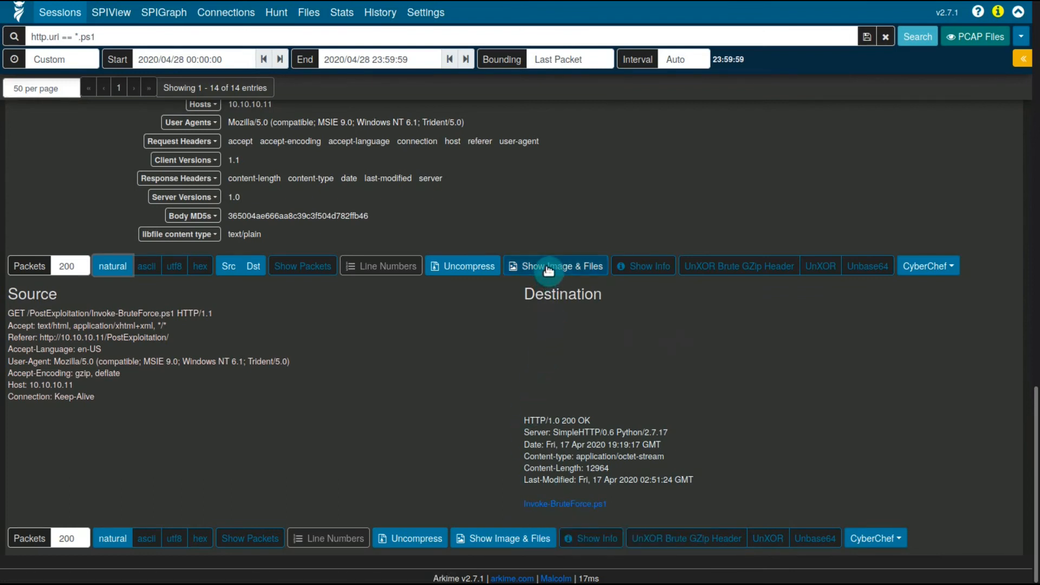
pyautogui.moveTo(569, 505)
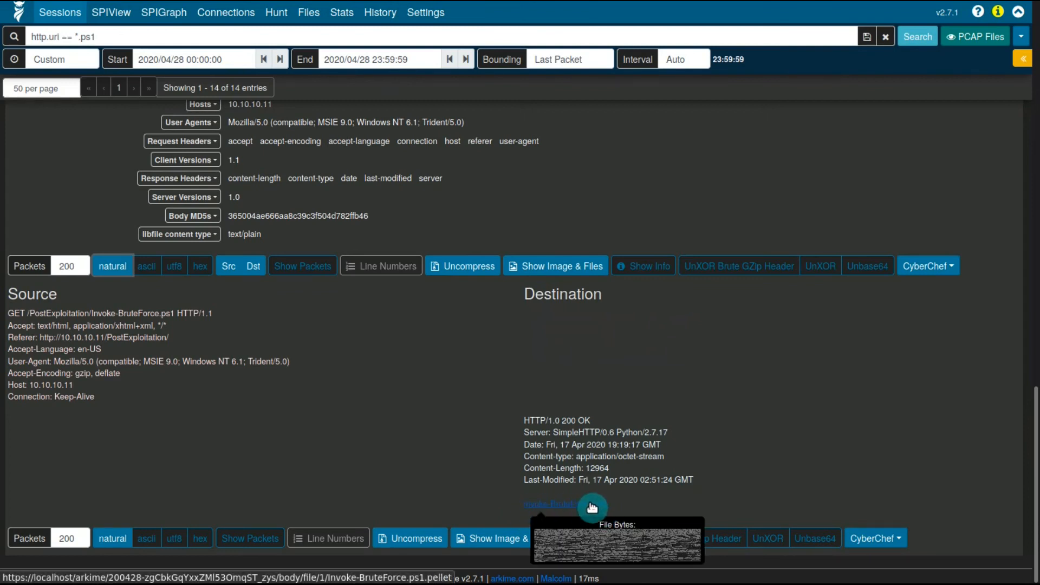
# - Turn off Show Image & Files to read the Invoke-BruteForce.ps1 code in the destination payload, and turn the option back on
pyautogui.click(565, 266)
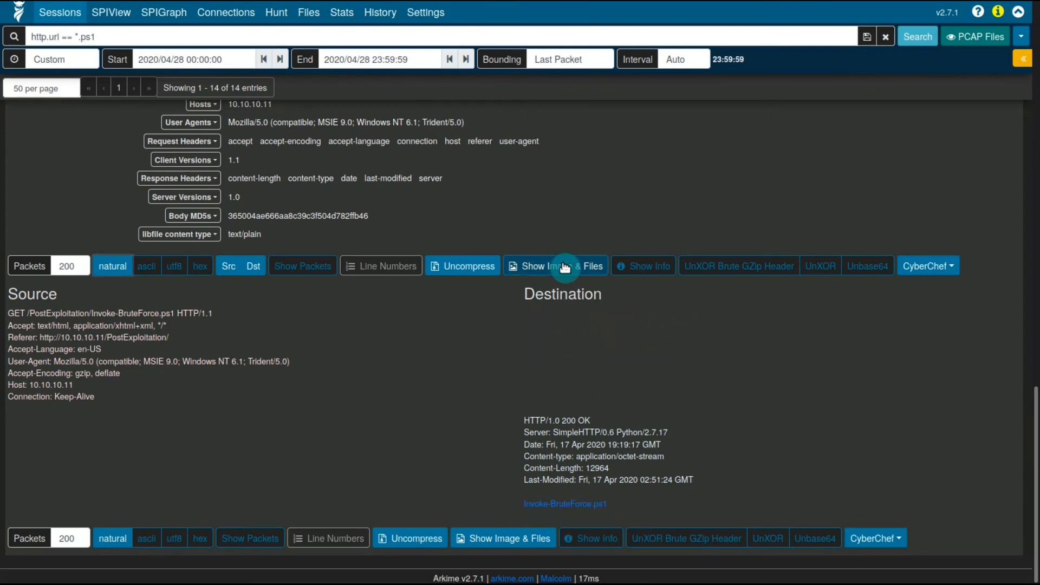
pyautogui.scroll(-5, 492, 326)
pyautogui.scroll(-3, 492, 326)
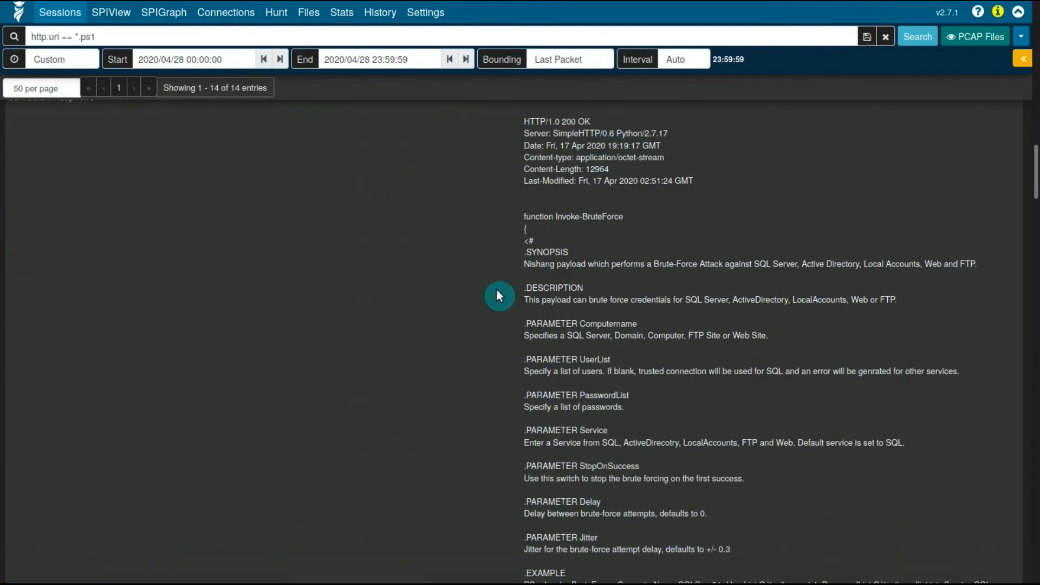
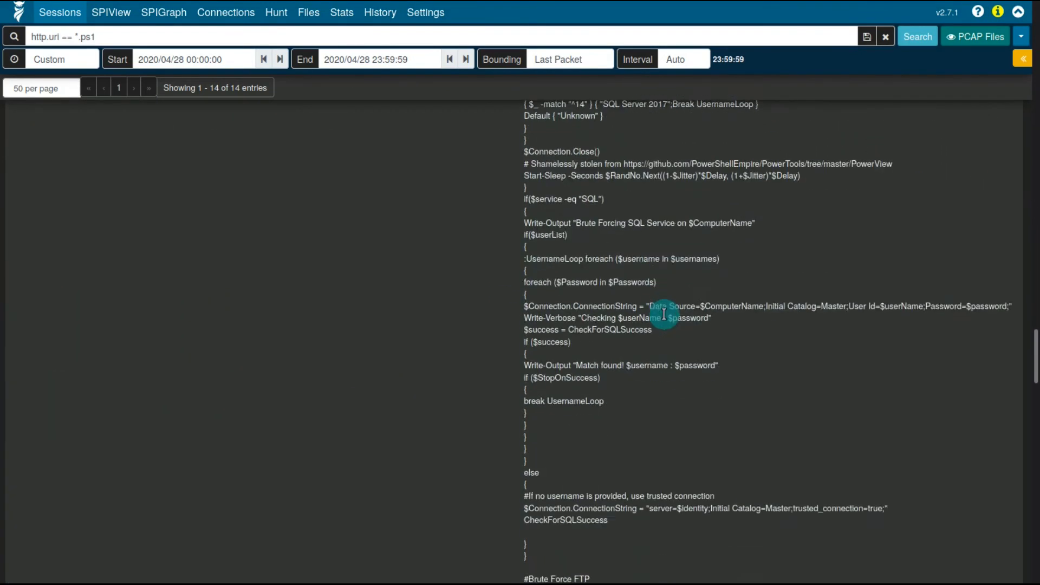
pyautogui.scroll(-20, 667, 317)
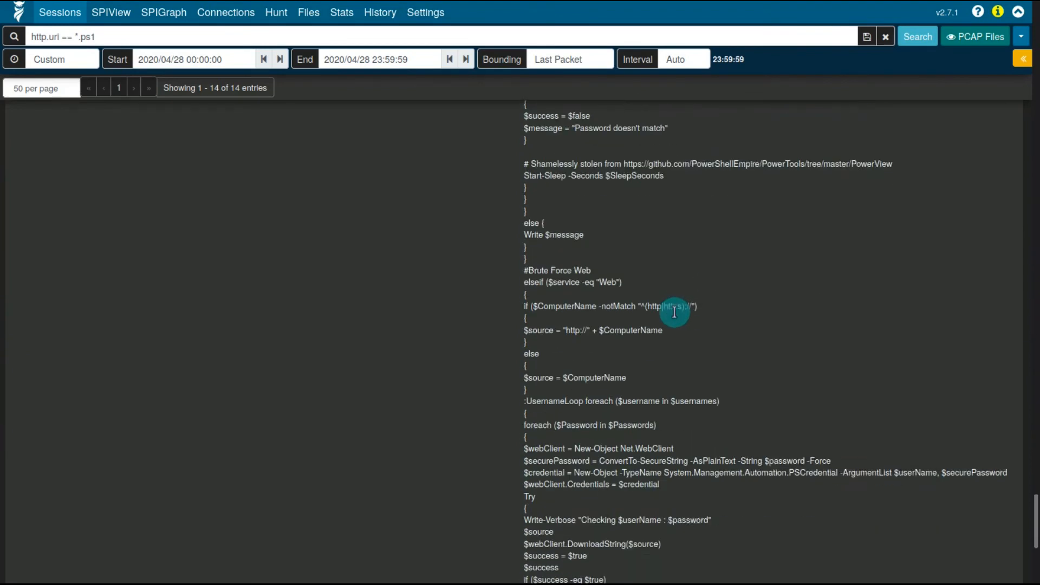
pyautogui.scroll(20, 664, 333)
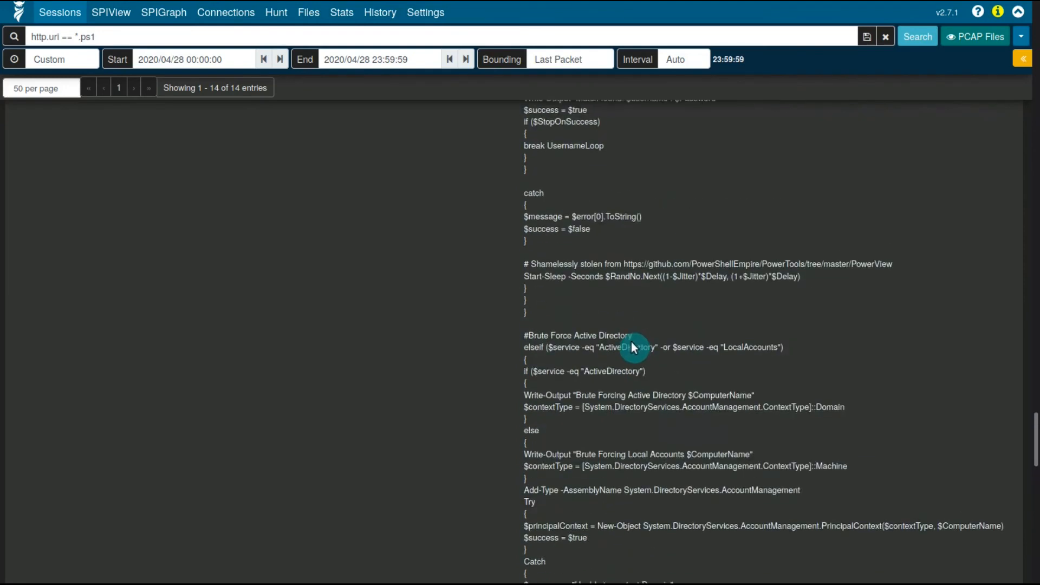
pyautogui.scroll(20, 508, 399)
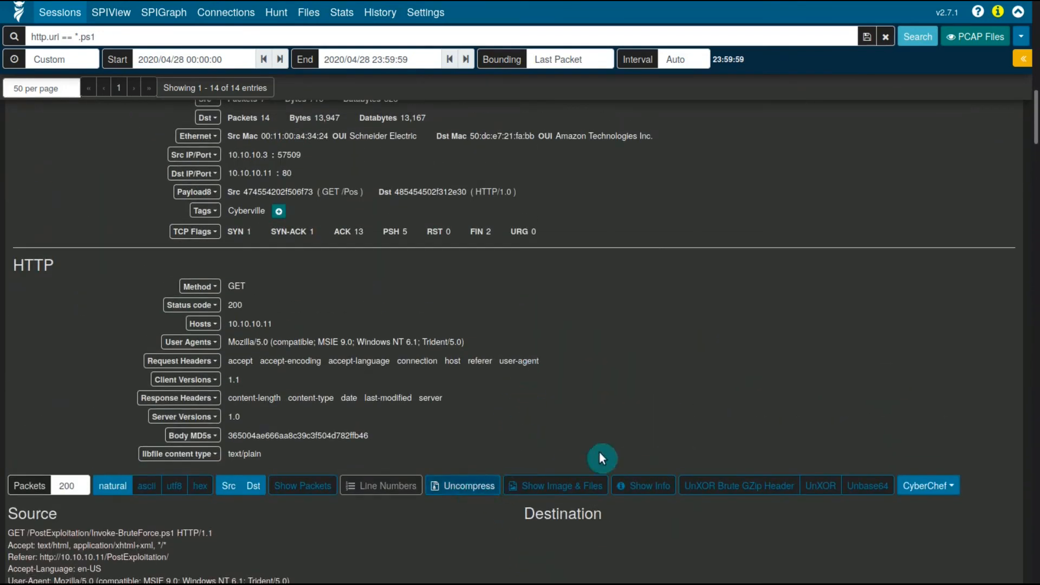
pyautogui.scroll(-5, 650, 283)
pyautogui.click(566, 237)
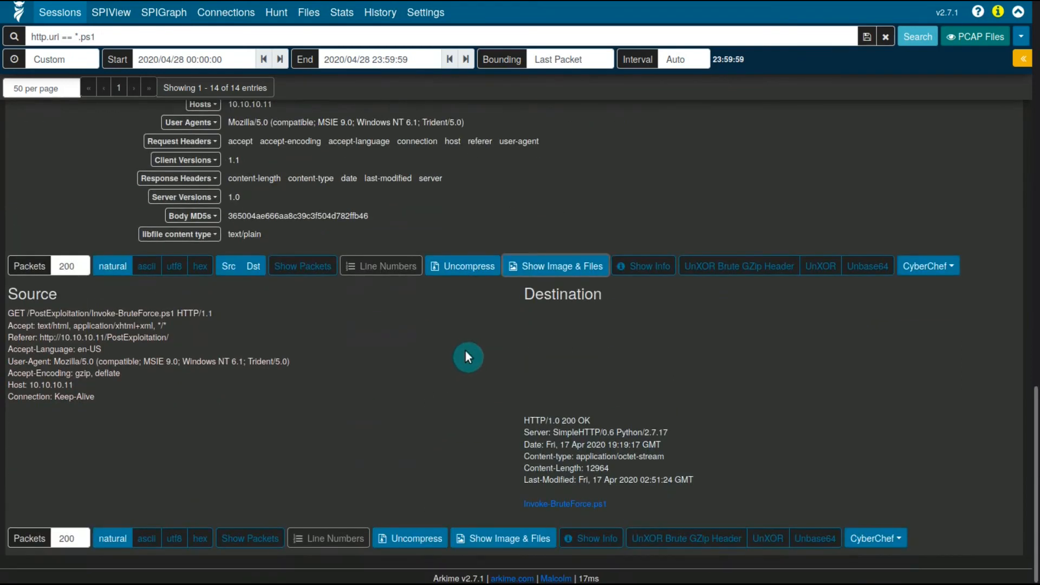
# - Open the download prompt for the transferred Invoke-BruteForce.ps1 file and return to its link in the session's destination payload
pyautogui.click(583, 504)
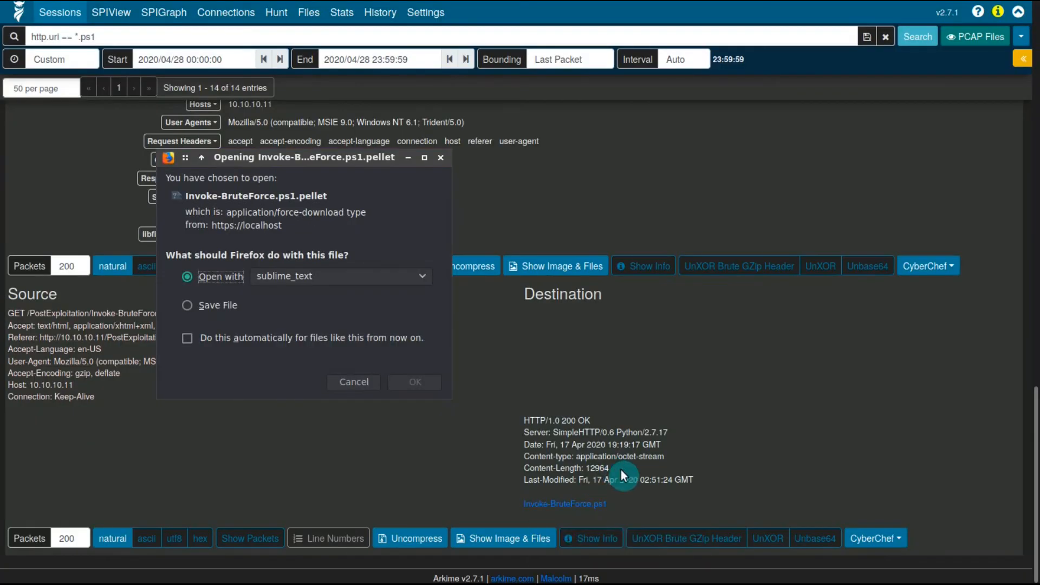
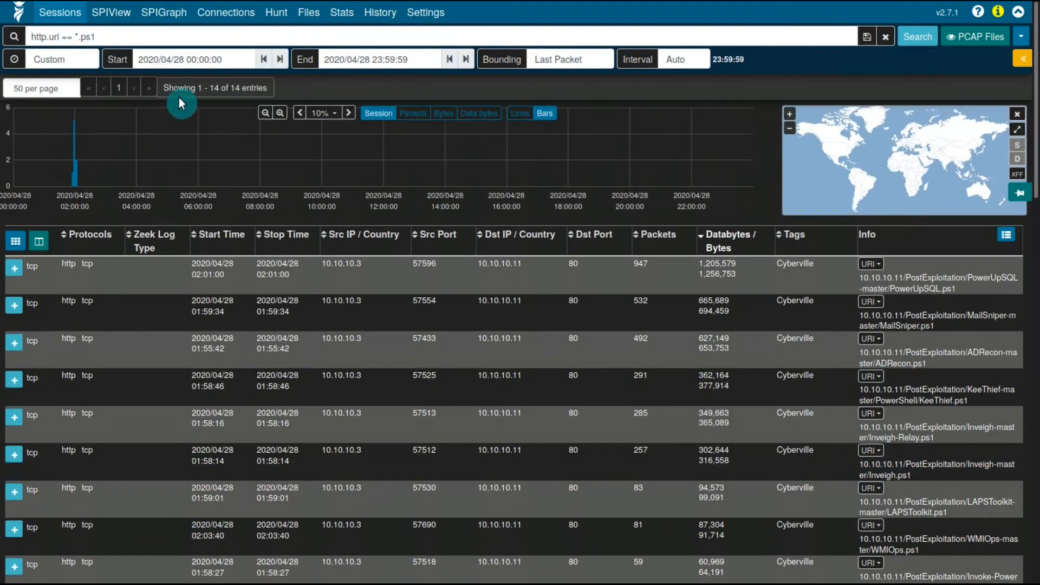
pyautogui.scroll(-15, 475, 354)
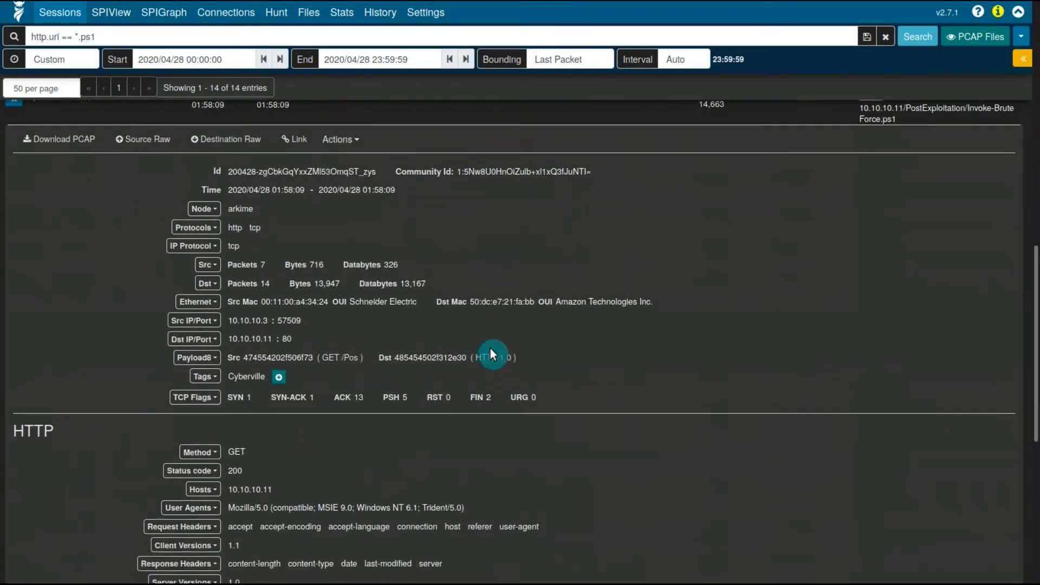
pyautogui.scroll(-7, 504, 343)
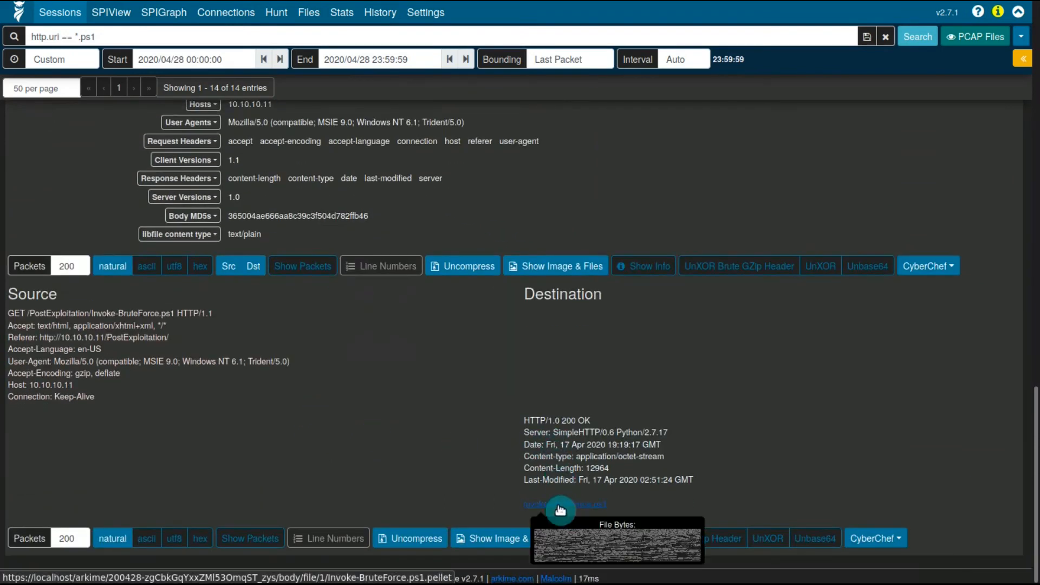
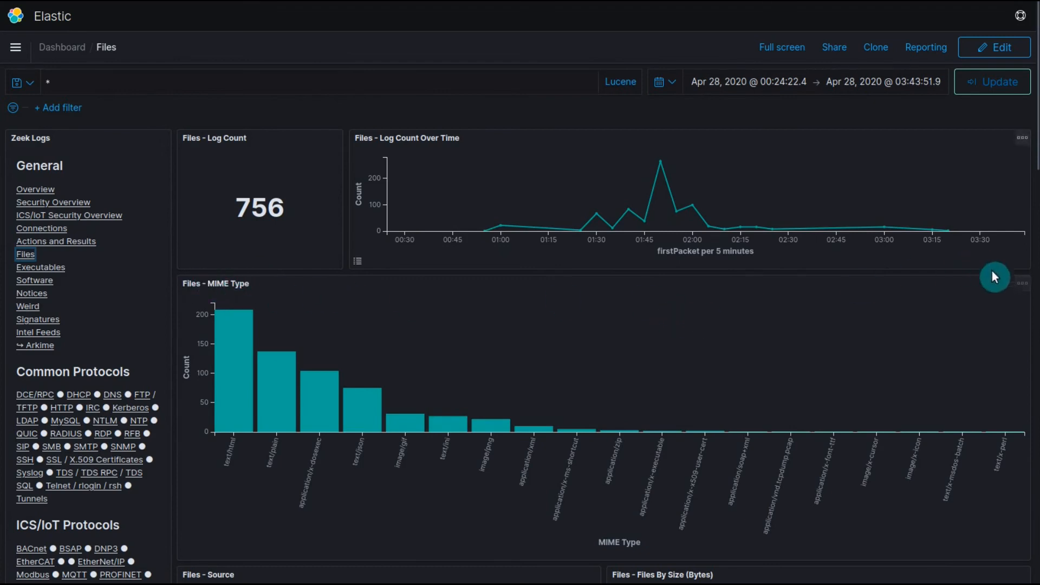
# - Inspect the data table behind the MIME Type chart on the Files dashboard
pyautogui.click(1022, 283)
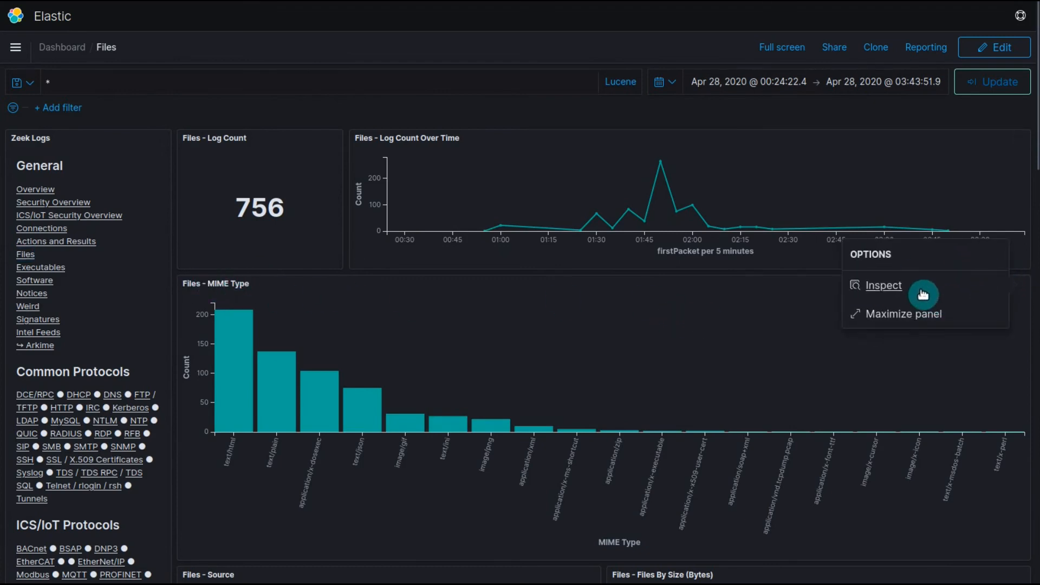
pyautogui.click(899, 290)
pyautogui.scroll(-5, 748, 262)
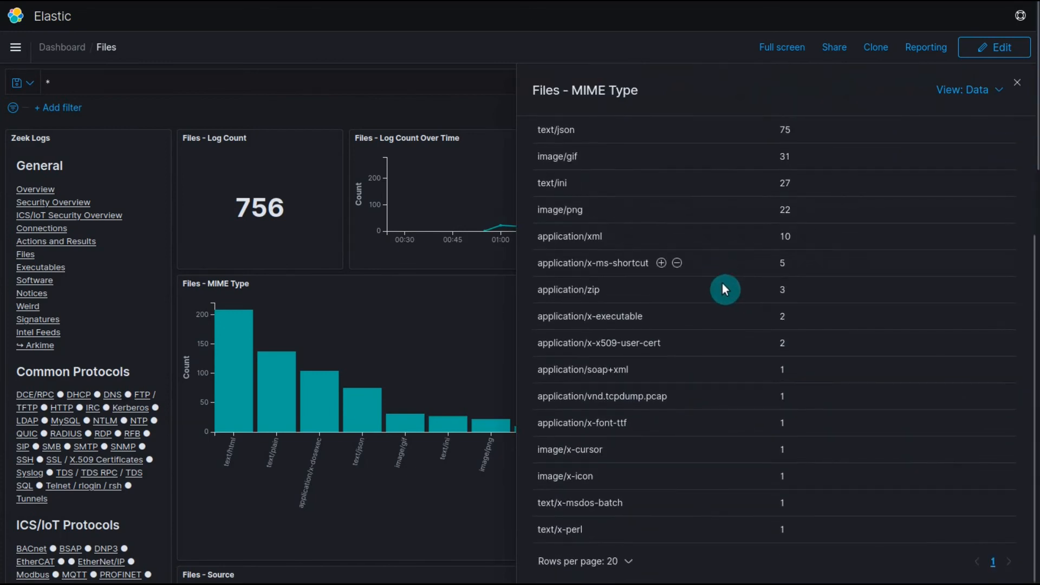
pyautogui.scroll(4, 804, 519)
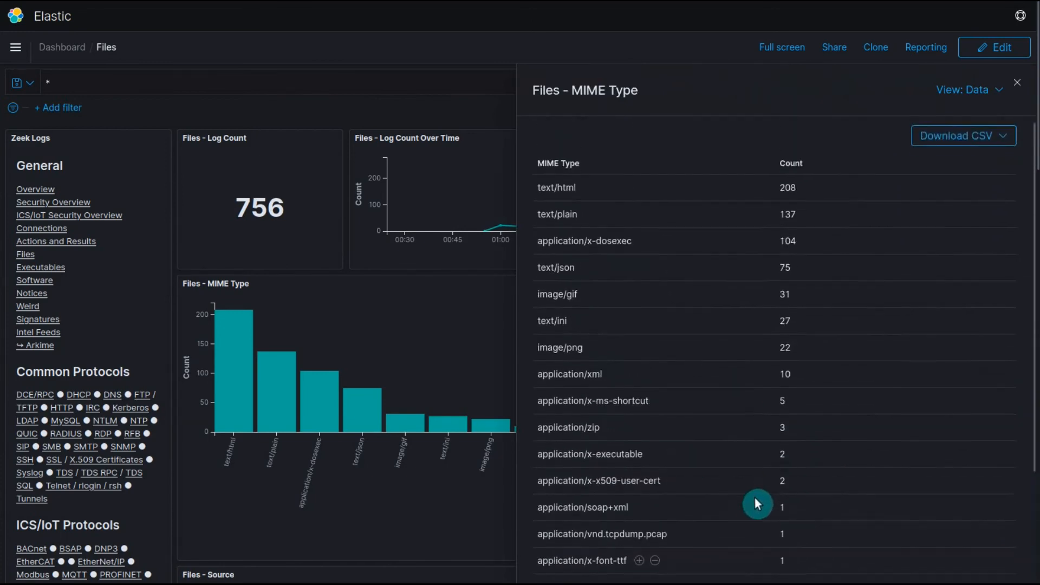
# - Filter the Files dashboard for the MIME type application/x-executable from the inspected data and close the inspector
pyautogui.moveTo(542, 461); pyautogui.dragTo(620, 466)
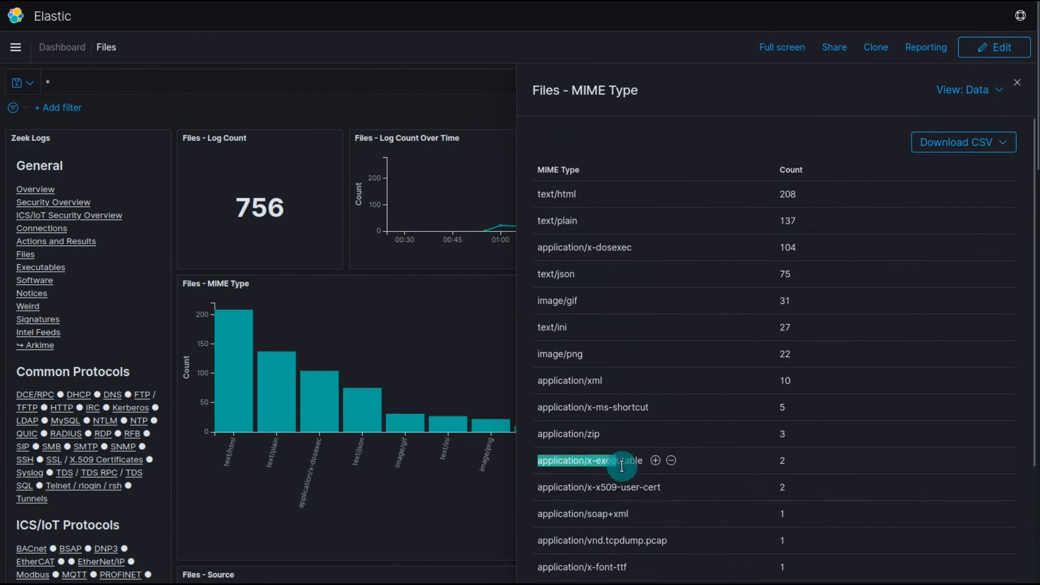
pyautogui.click(621, 457)
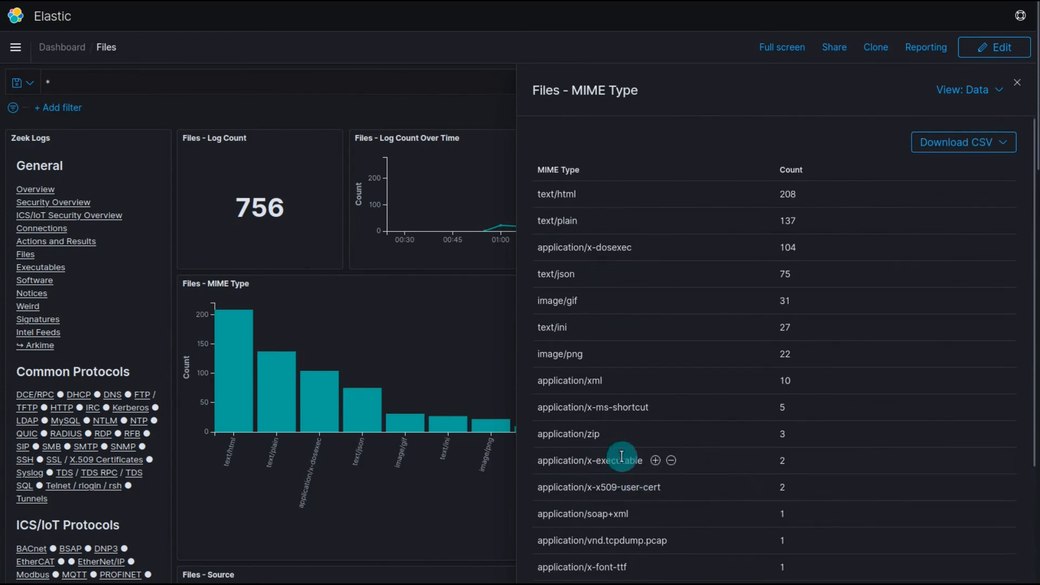
pyautogui.click(656, 460)
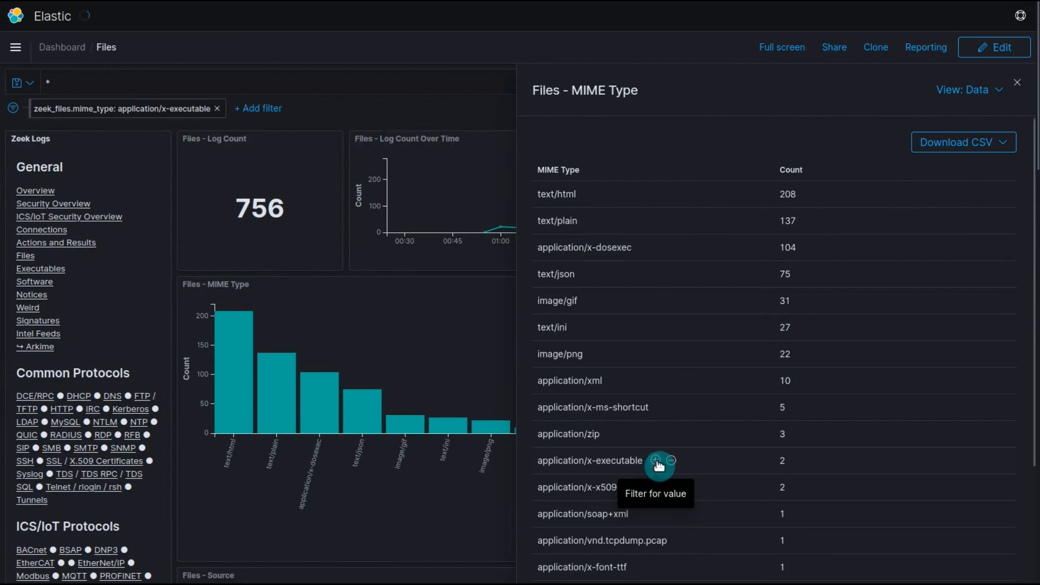
pyautogui.click(1024, 84)
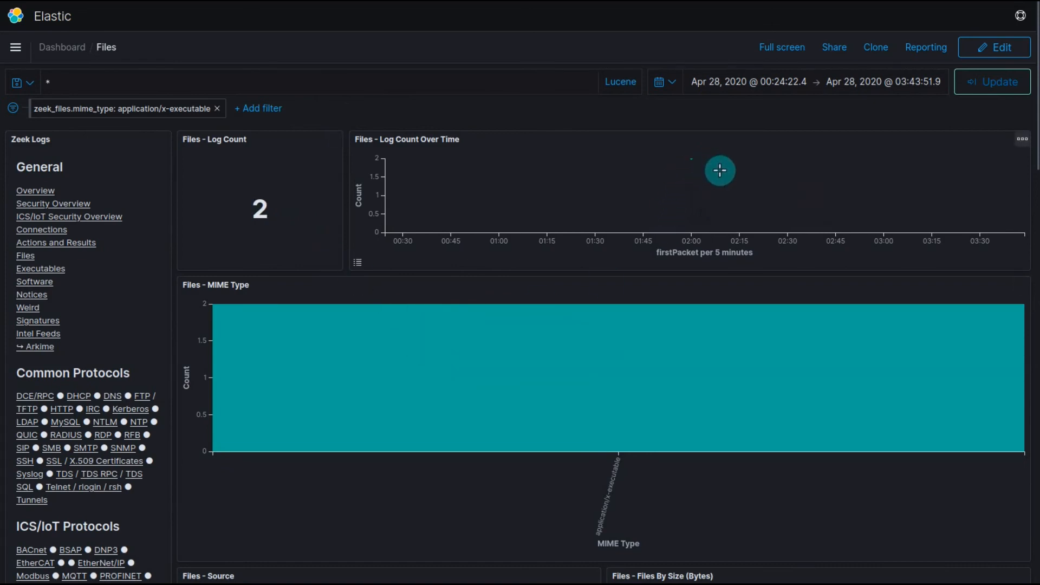
# - Review the executable files' log times, source protocol, sizes and log entries on the Files dashboard
pyautogui.moveTo(693, 169)
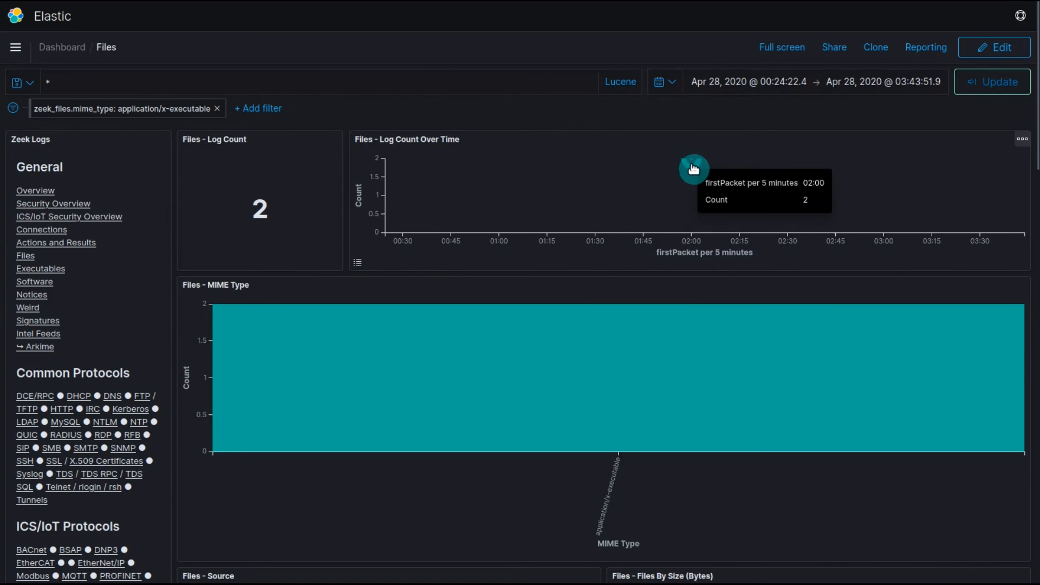
pyautogui.scroll(-5, 645, 244)
pyautogui.scroll(4, 630, 307)
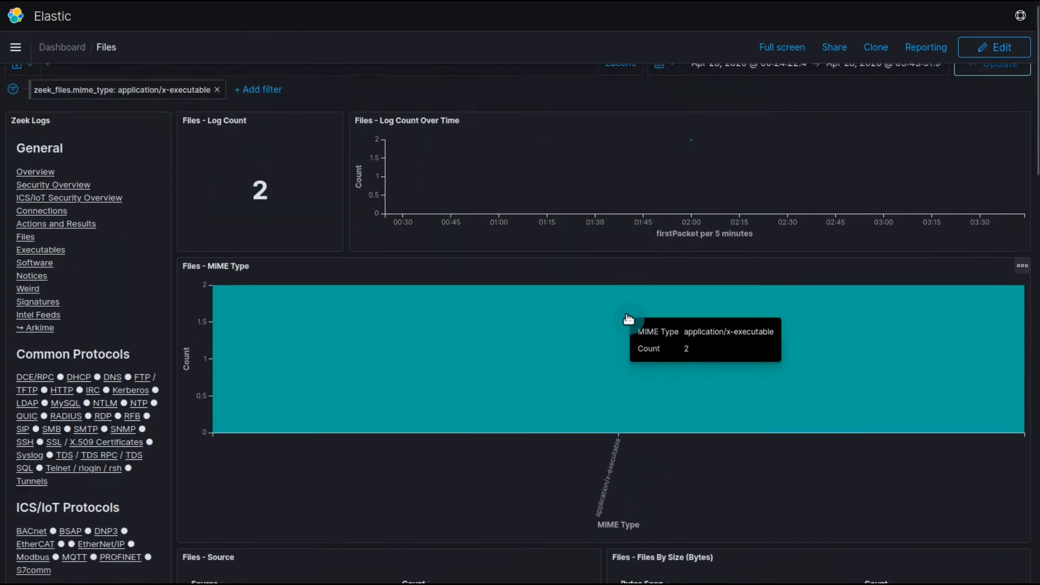
pyautogui.scroll(-4, 635, 310)
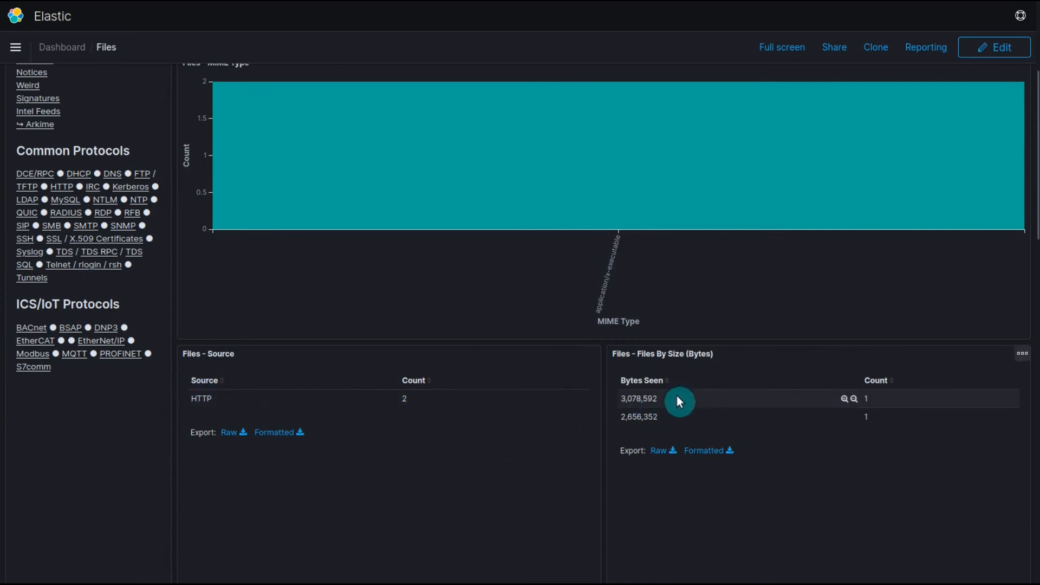
pyautogui.scroll(-3, 665, 413)
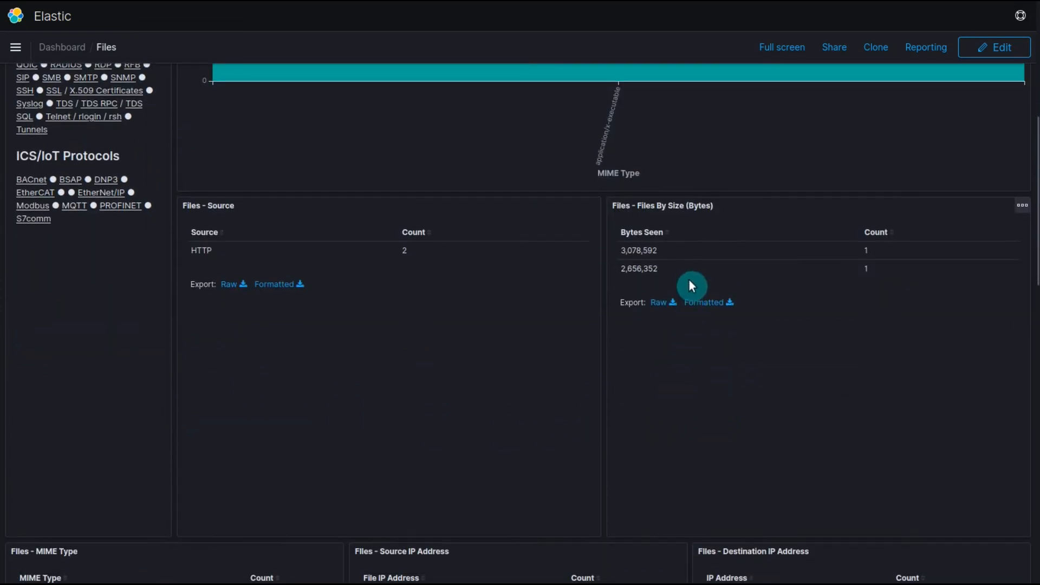
pyautogui.scroll(-8, 688, 279)
pyautogui.scroll(-4, 689, 285)
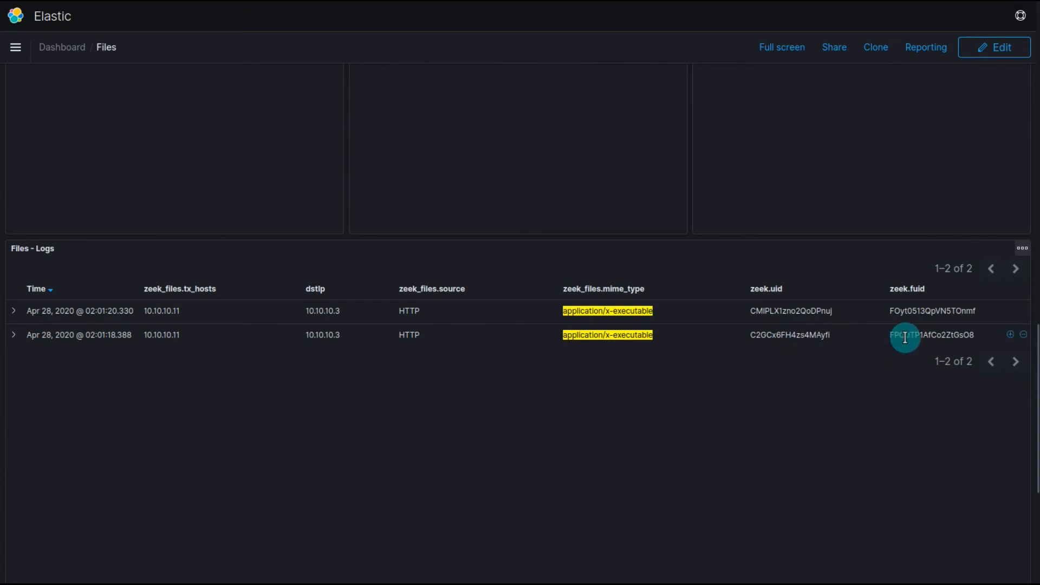
# - Filter the dashboard for zeek.uid C2GCx6FH4zs4MAyfi from the 02:01:18 entry in the Files logs
pyautogui.doubleClick(779, 334)
pyautogui.rightClick(776, 337)
pyautogui.click(784, 345)
pyautogui.click(823, 364)
pyautogui.click(865, 337)
pyautogui.scroll(15, 692, 382)
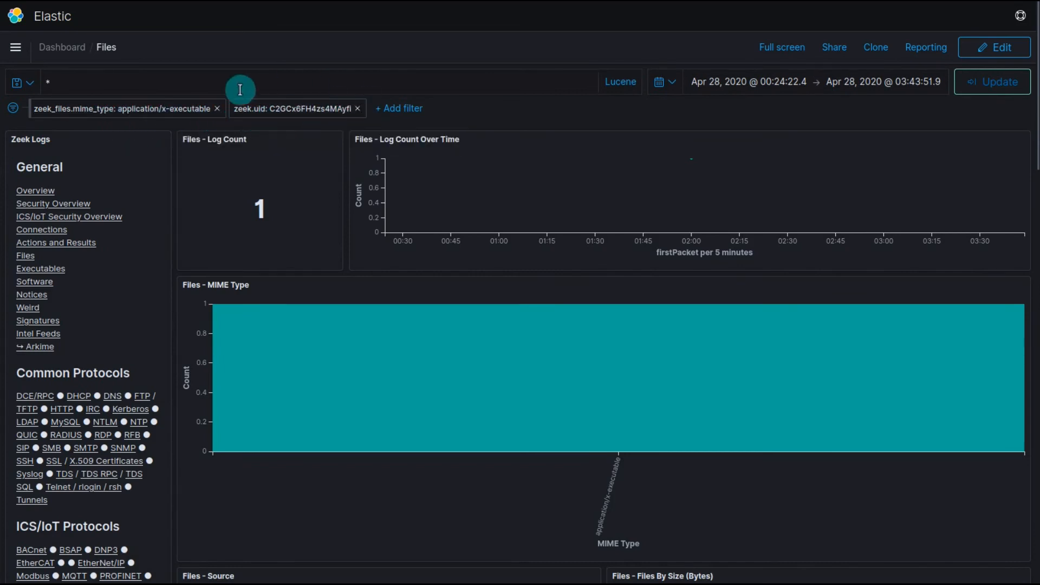
# - Remove the application/x-executable MIME type filter and pin the remaining zeek.uid filter across dashboards
pyautogui.click(217, 109)
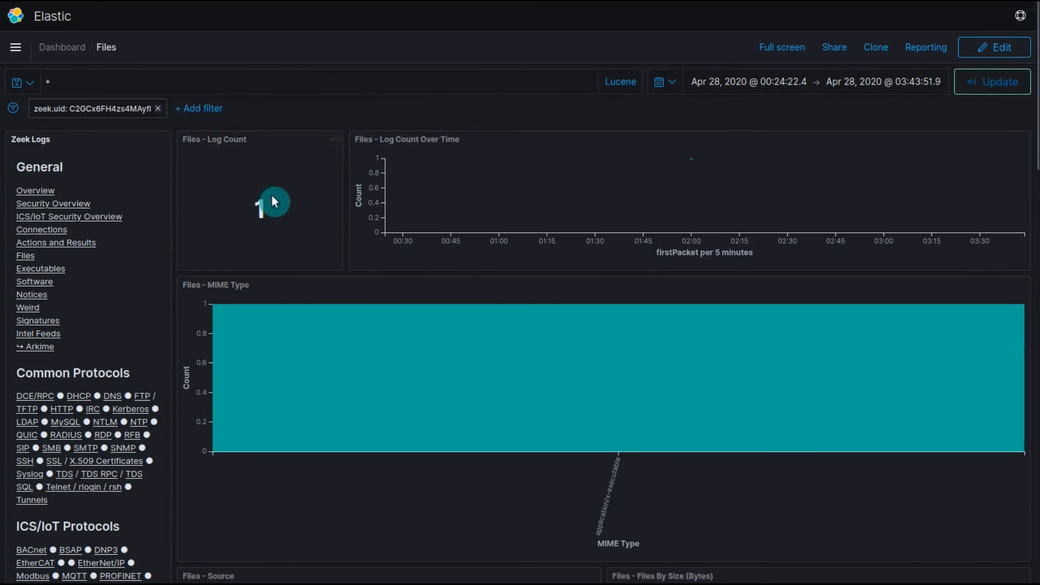
pyautogui.click(17, 112)
pyautogui.click(70, 191)
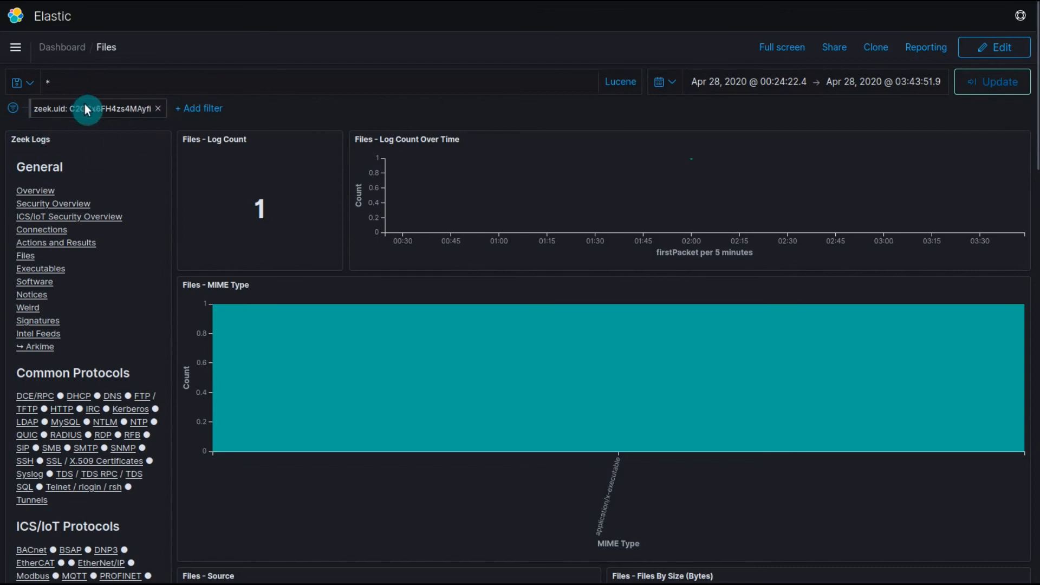
# - Open the Overview dashboard and review the log types, application protocols and actions for the filtered zeek.uid
pyautogui.click(44, 193)
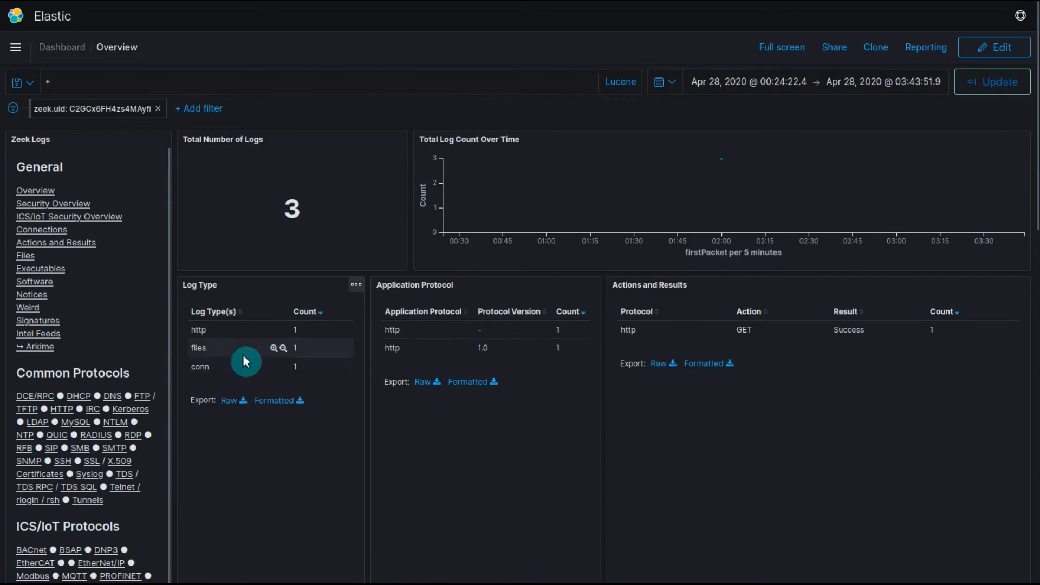
pyautogui.scroll(-3, 307, 417)
pyautogui.scroll(3, 309, 420)
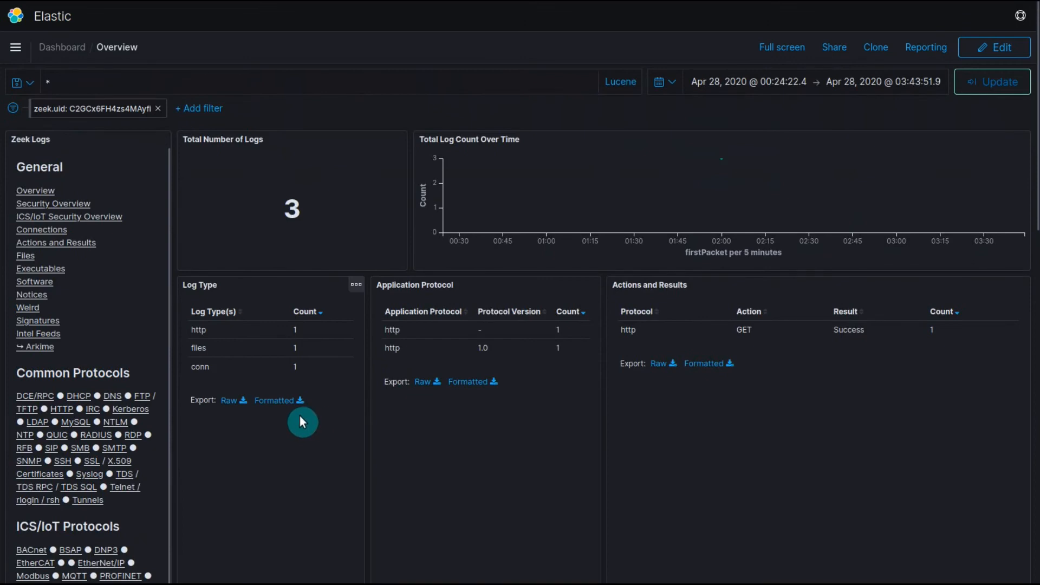
# - Open the Connections dashboard and examine the filtered connection's protocol, total bytes, MAC vendors, IP addresses, ports and connection state
pyautogui.click(58, 233)
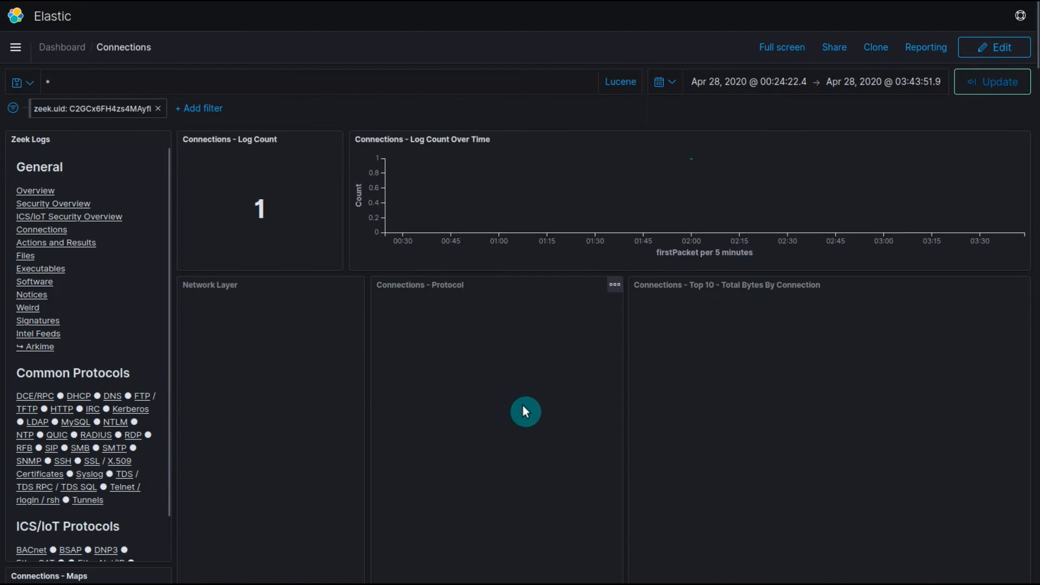
pyautogui.scroll(-2, 524, 411)
pyautogui.scroll(-3, 523, 412)
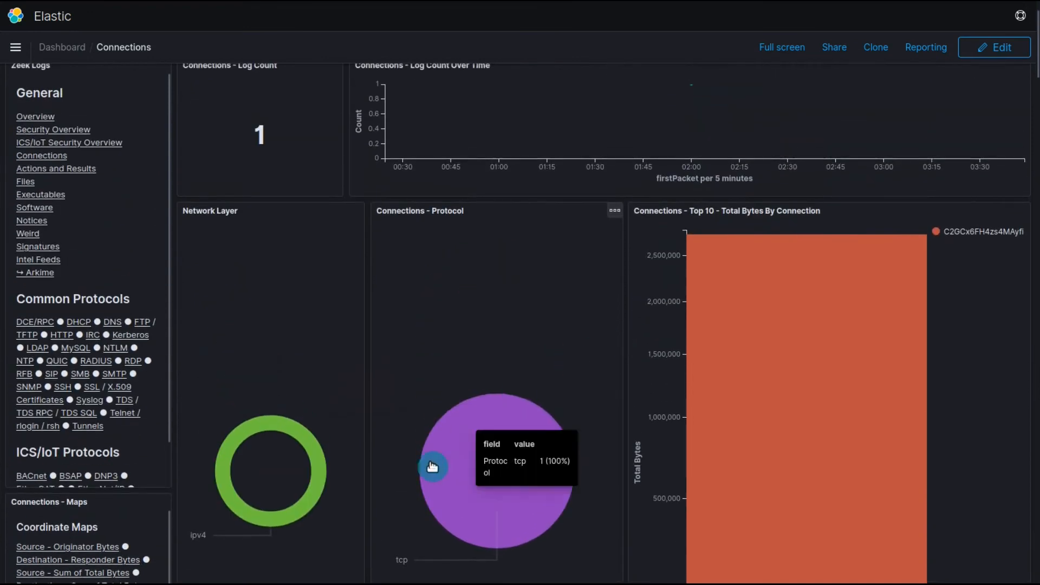
pyautogui.scroll(-6, 428, 465)
pyautogui.scroll(-2, 461, 459)
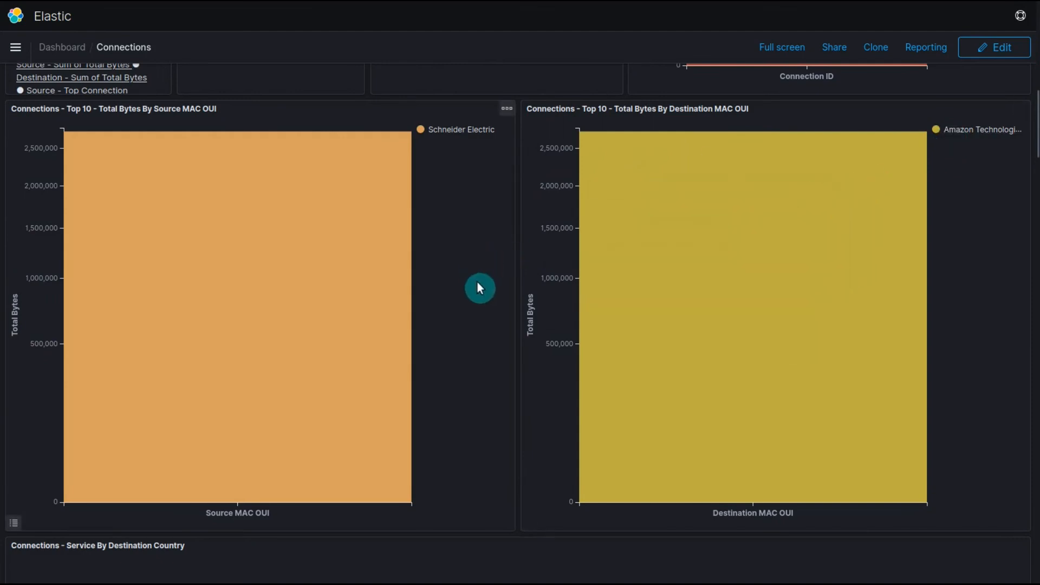
pyautogui.scroll(-3, 813, 244)
pyautogui.scroll(4, 841, 102)
pyautogui.scroll(-15, 781, 314)
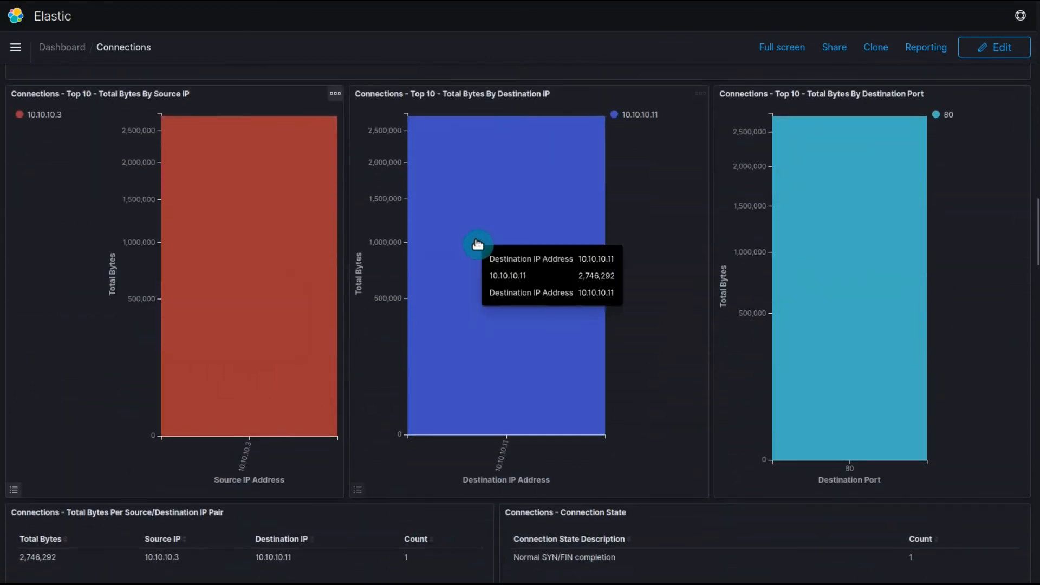
pyautogui.scroll(-4, 438, 290)
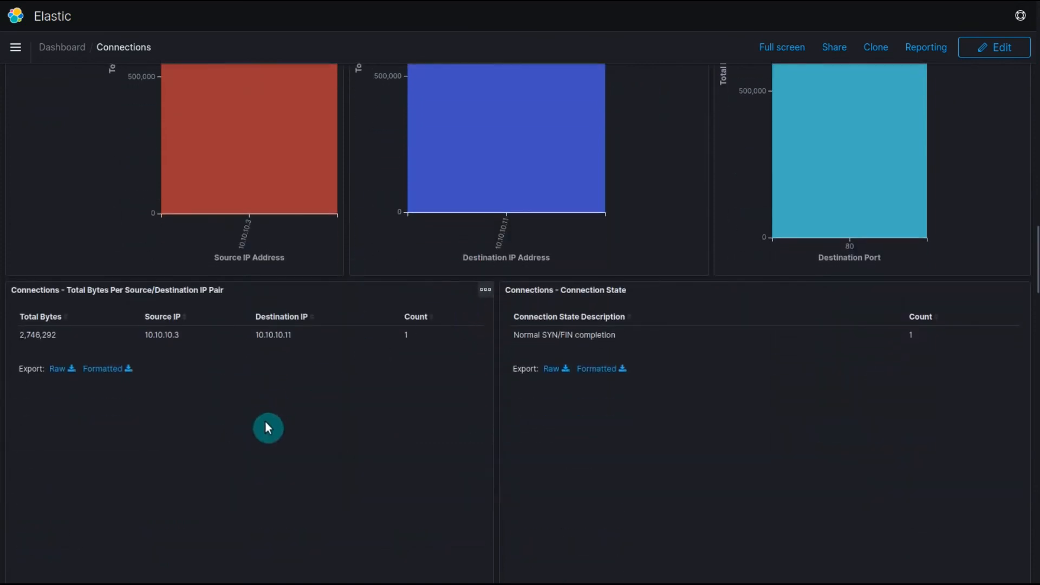
pyautogui.scroll(-8, 558, 353)
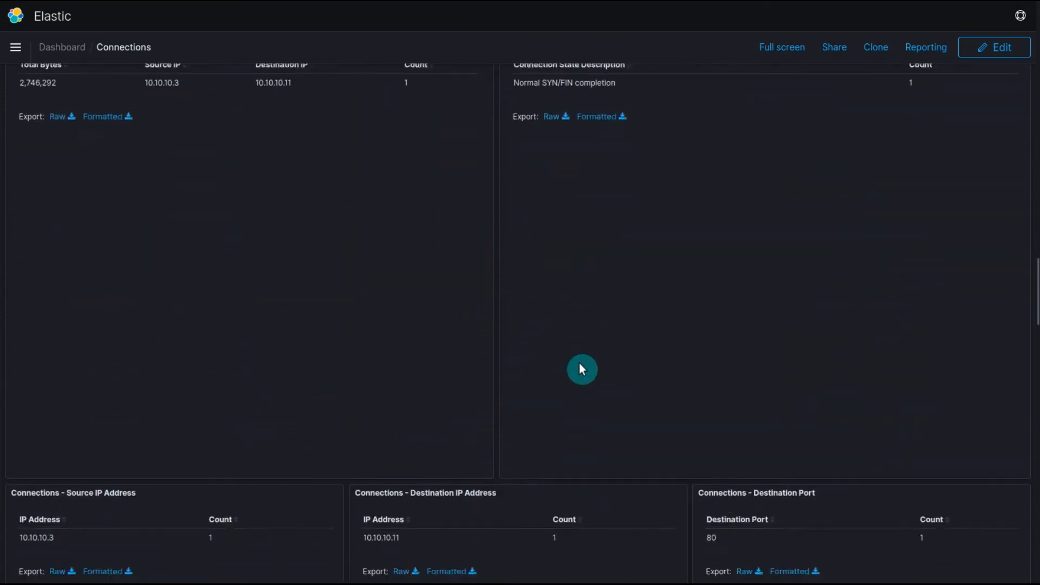
# - Review the IP address, destination port and MAC address tables on the Connections dashboard, and open the HTTP dashboard
pyautogui.scroll(-5, 579, 368)
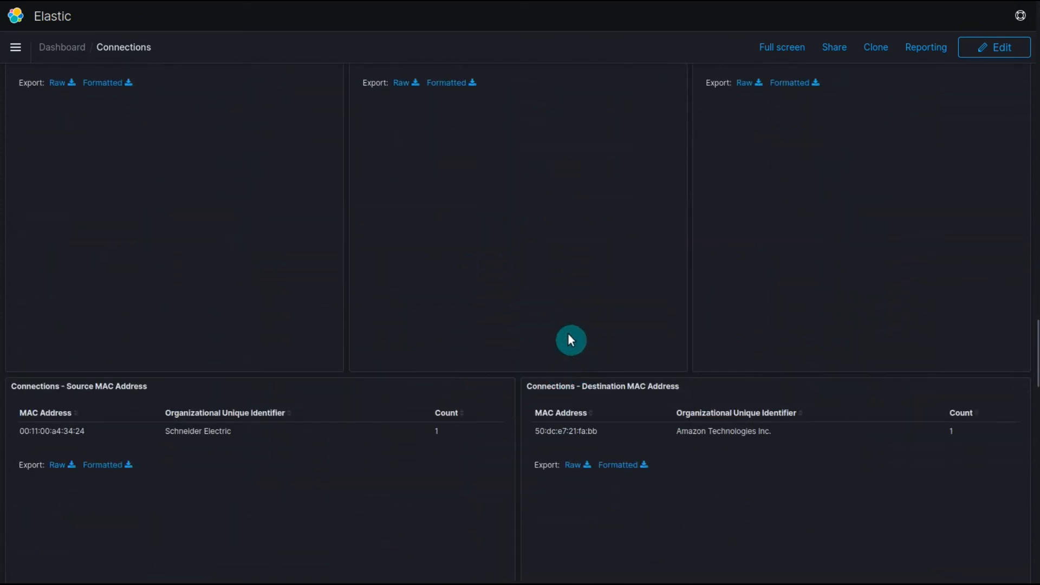
pyautogui.scroll(-2, 569, 339)
pyautogui.scroll(-1, 531, 396)
pyautogui.scroll(-5, 534, 415)
pyautogui.scroll(15, 534, 415)
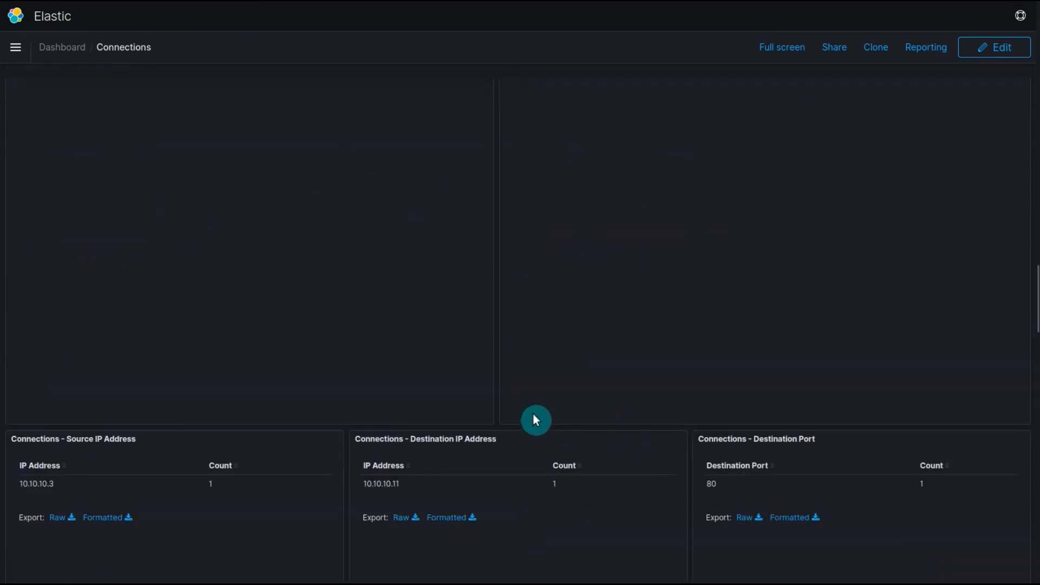
pyautogui.scroll(10, 534, 414)
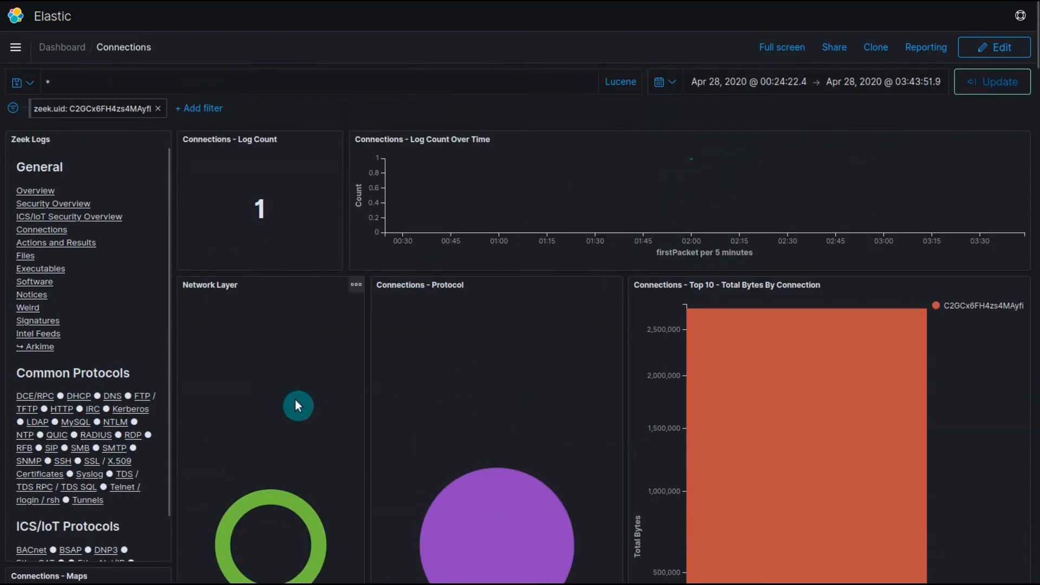
pyautogui.click(62, 409)
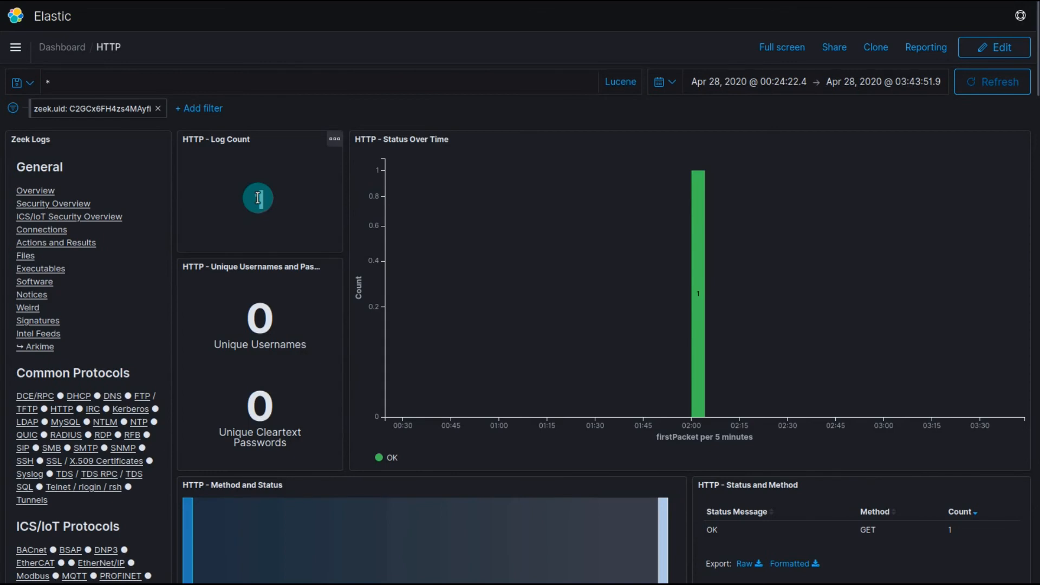
# - Examine the filtered connection's HTTP method, status, IP addresses, file type, user agent, referrer and URI on the HTTP dashboard
pyautogui.scroll(-7, 323, 219)
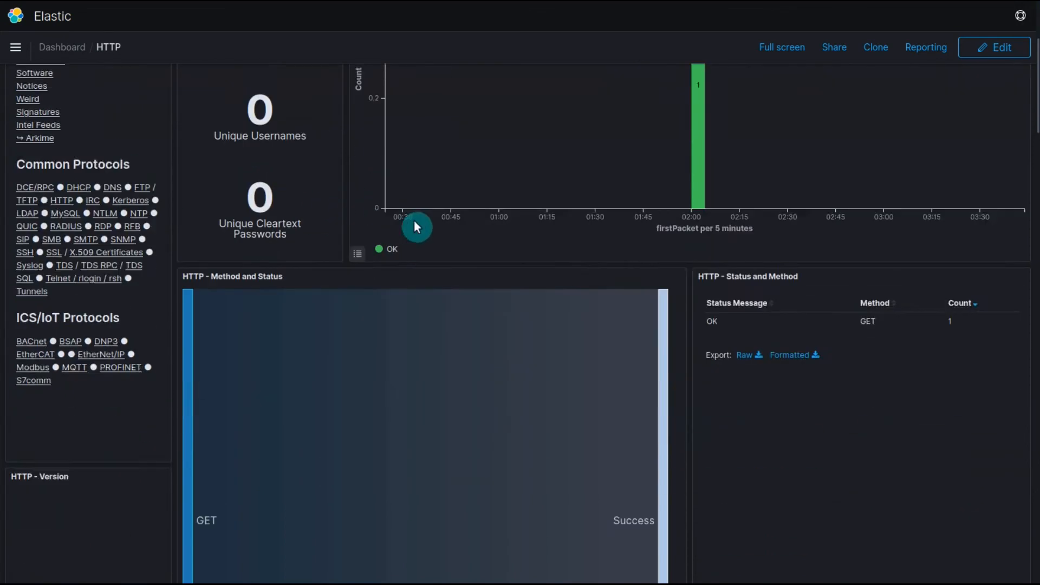
pyautogui.scroll(-1, 567, 164)
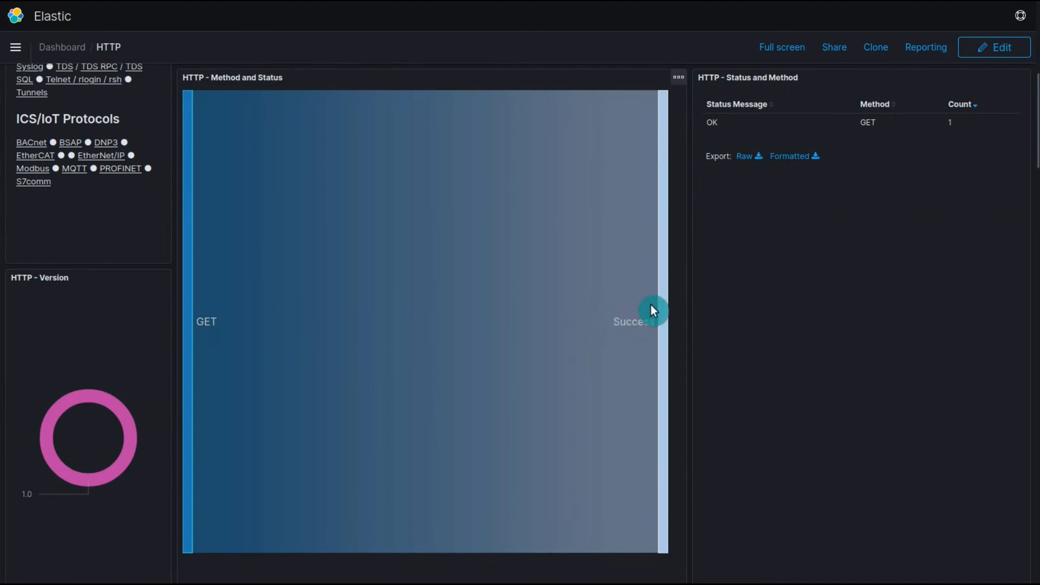
pyautogui.scroll(-1, 706, 257)
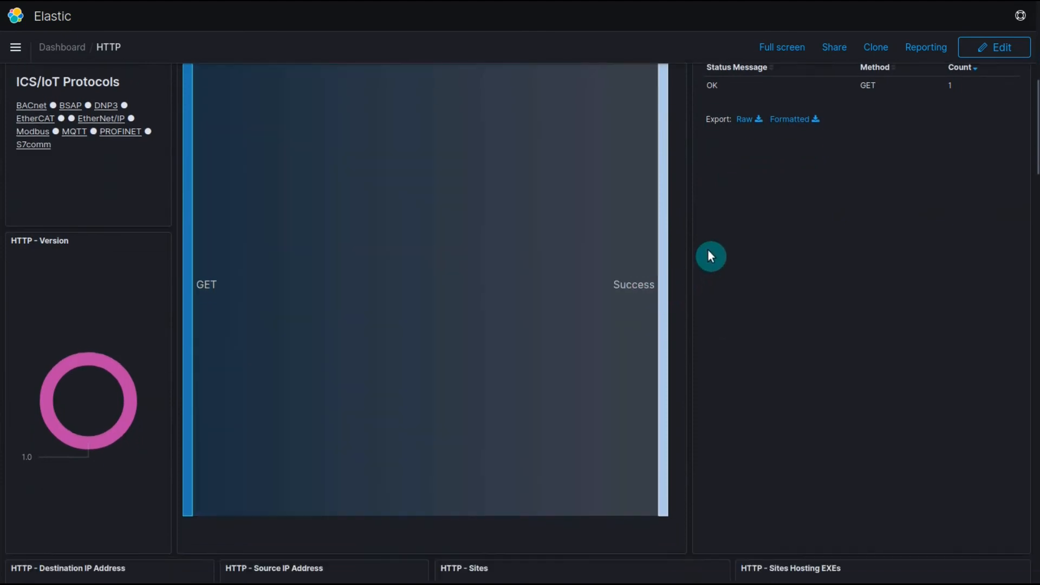
pyautogui.scroll(-9, 710, 253)
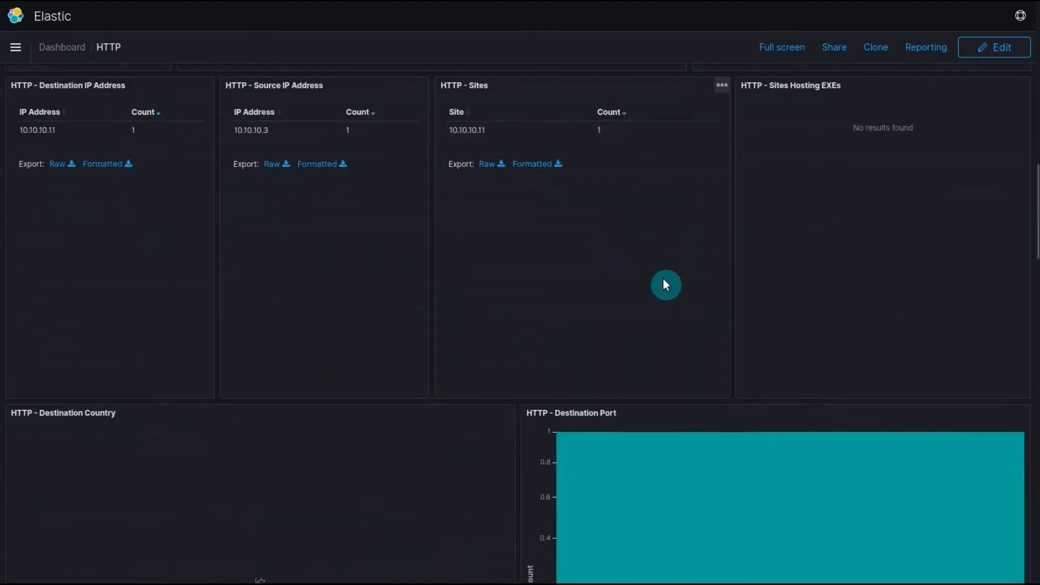
pyautogui.scroll(-5, 666, 284)
pyautogui.scroll(5, 463, 377)
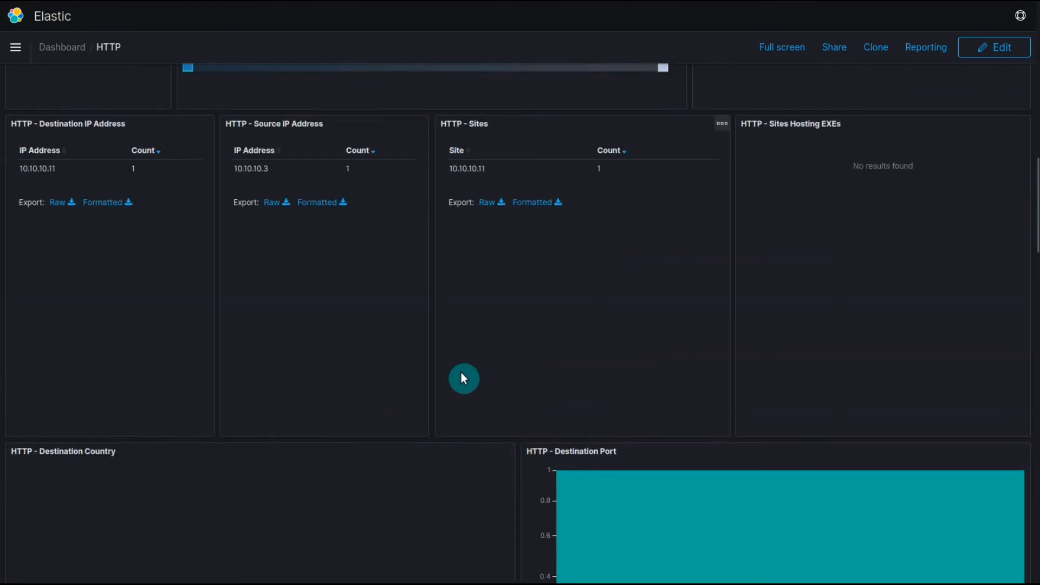
pyautogui.scroll(-12, 464, 377)
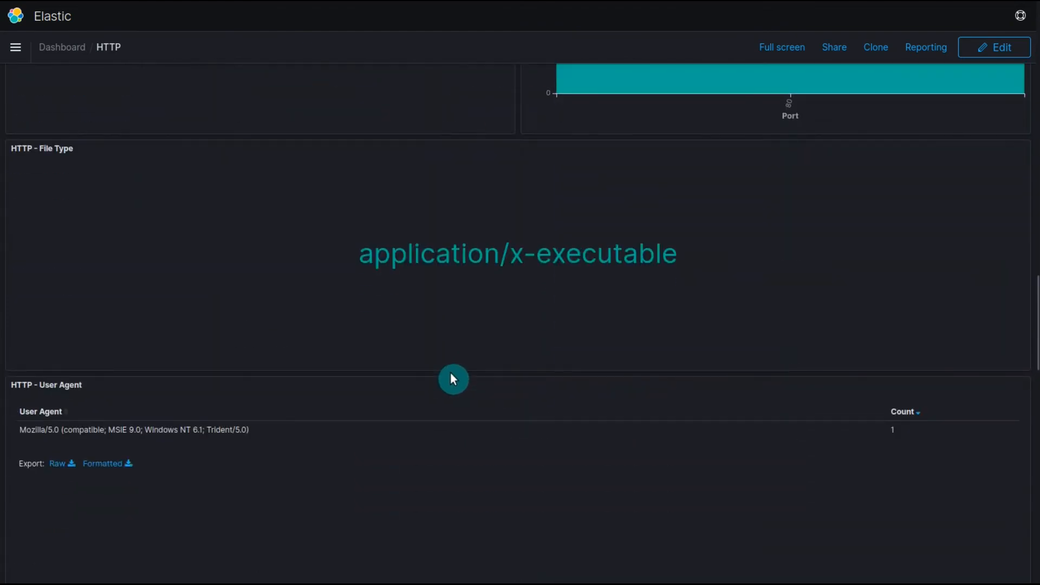
pyautogui.scroll(-3, 453, 378)
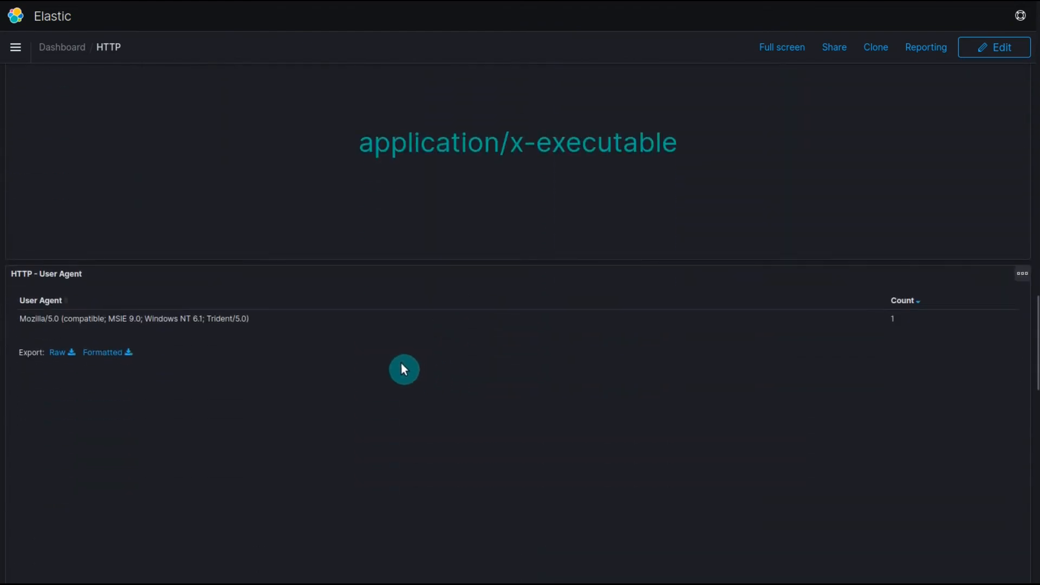
pyautogui.scroll(-5, 316, 323)
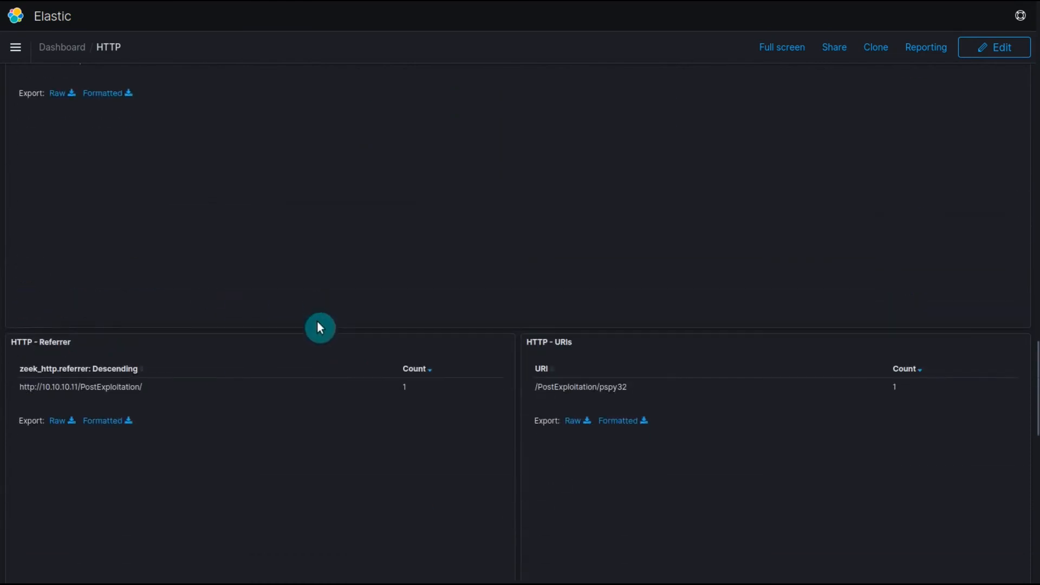
pyautogui.scroll(-2, 165, 452)
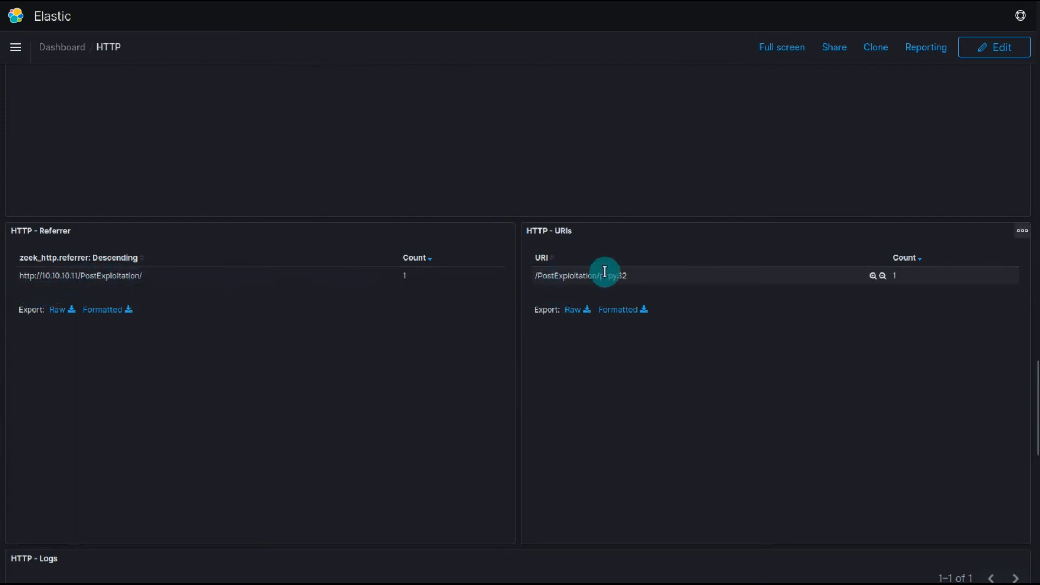
pyautogui.scroll(-7, 651, 278)
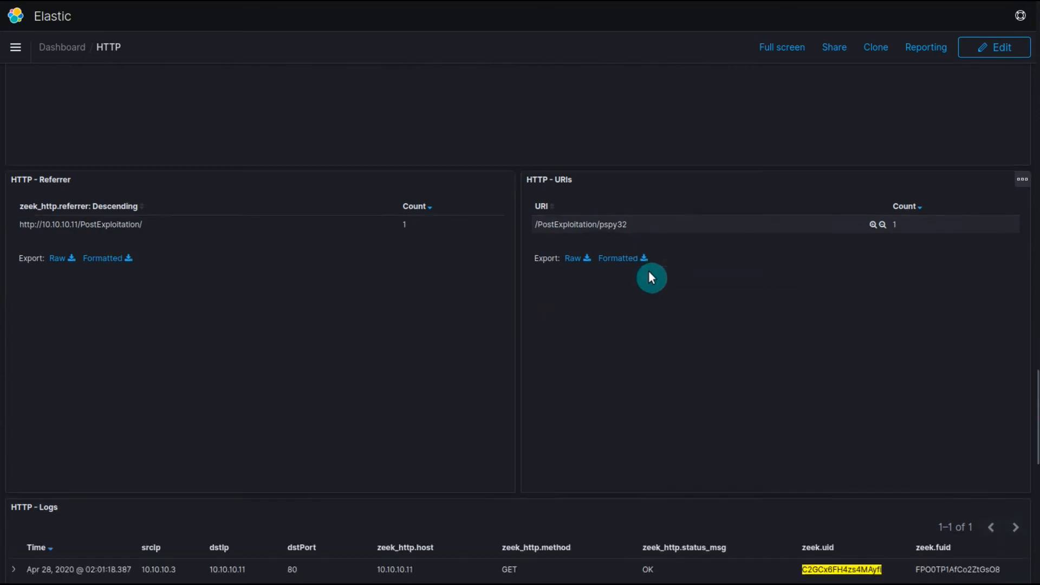
# - Go back to the Overview dashboard, keeping the zeek.uid filter applied
pyautogui.scroll(20, 614, 336)
pyautogui.scroll(10, 604, 382)
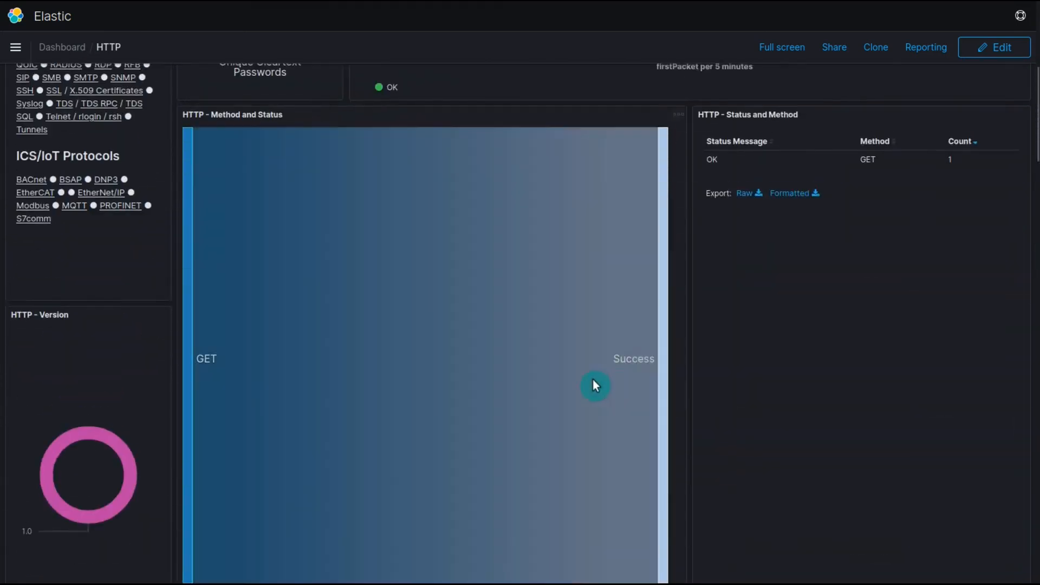
pyautogui.click(44, 190)
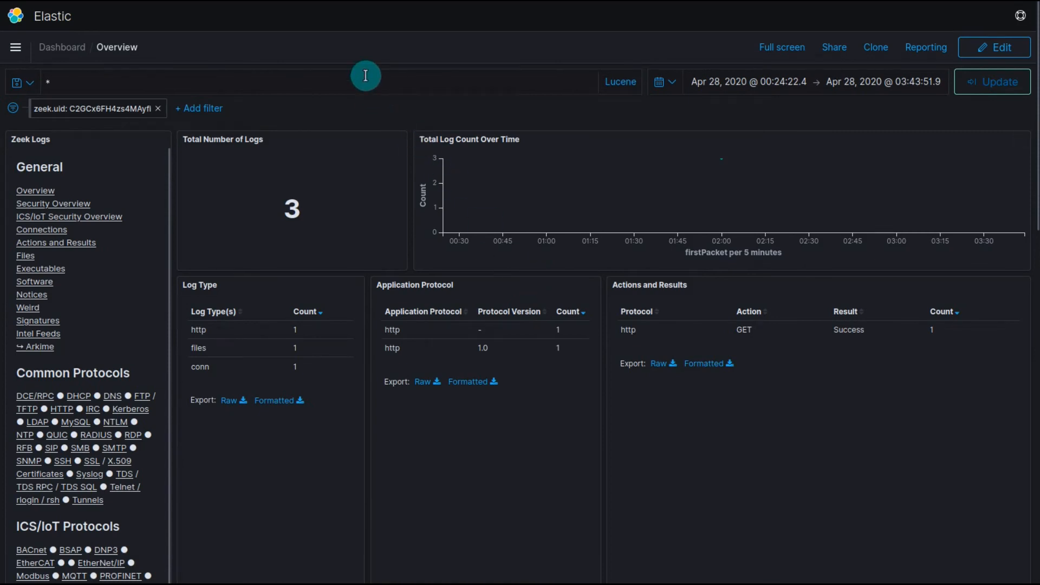
pyautogui.hotkey('ctrl', 't')
pyautogui.write('https://localhost/')
pyautogui.press('Return')
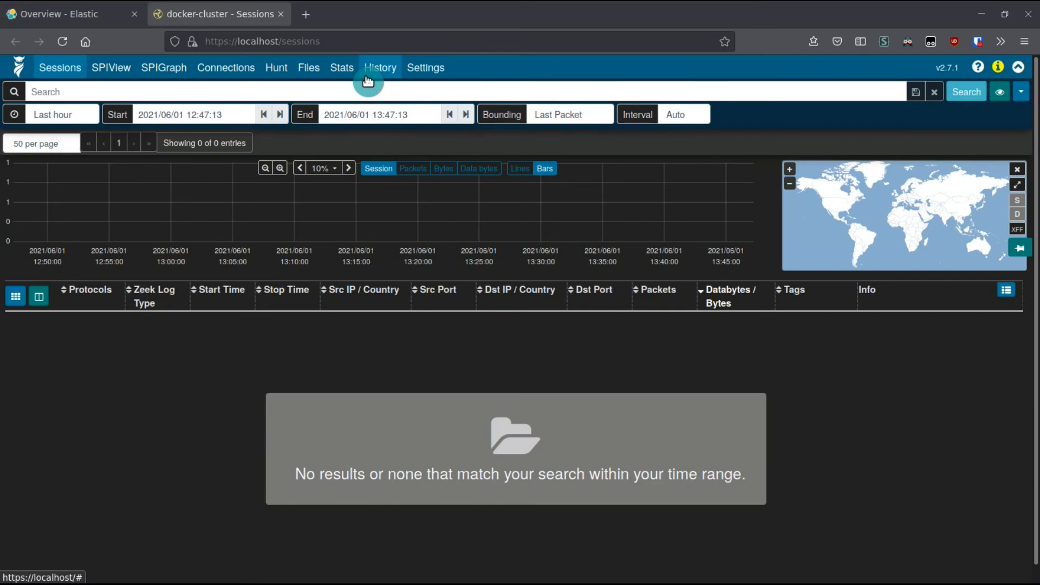
pyautogui.press('F11')
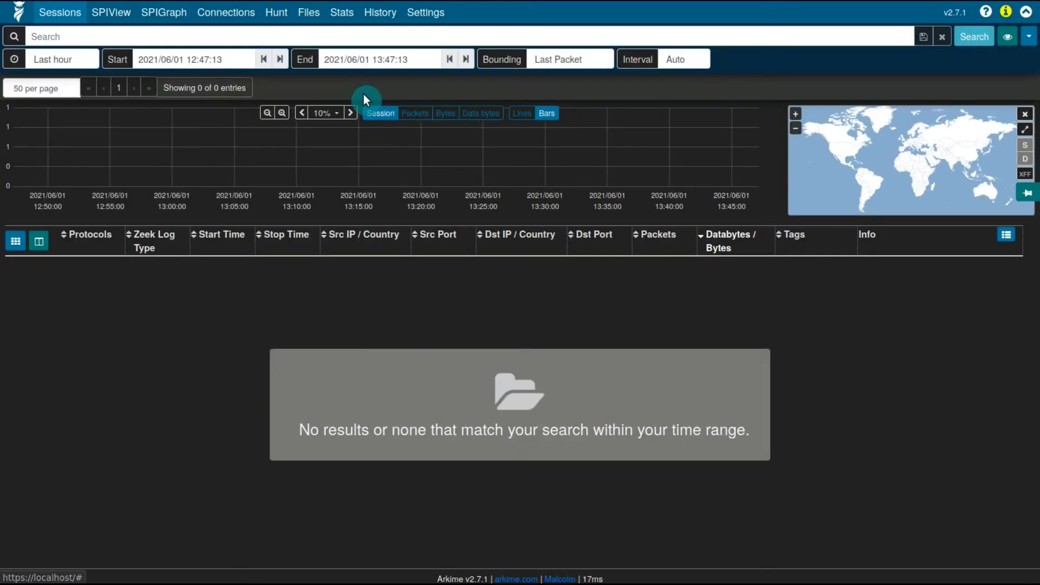
# - Set the session time range to All (careful)
pyautogui.click(79, 70)
pyautogui.press('Escape')
pyautogui.click(105, 266)
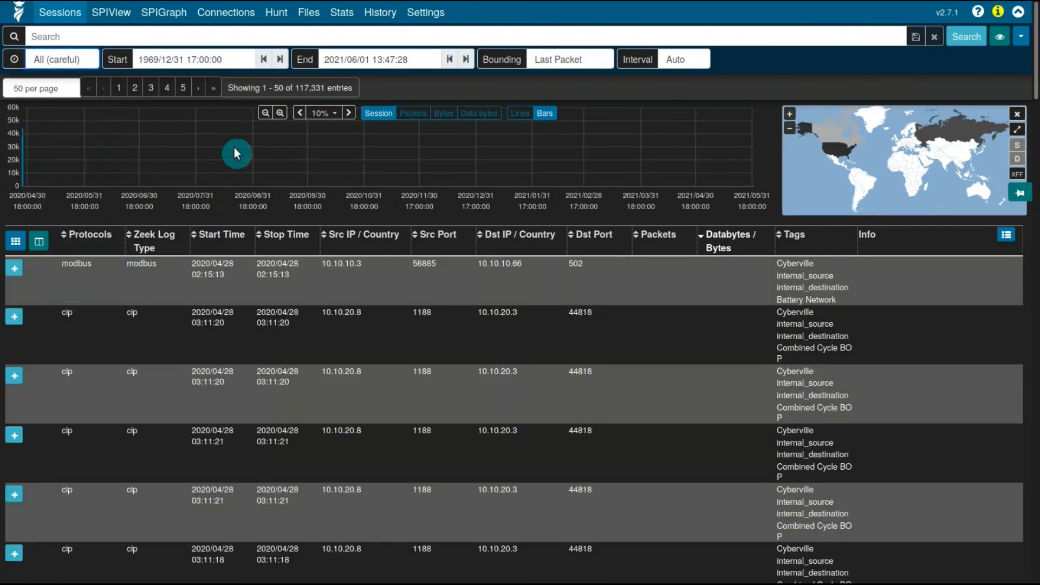
# - Narrow the session timeline around the traffic spikes to 2020/04/28 00:00:35 through 2020/04/28 04:31:06
pyautogui.click(264, 116)
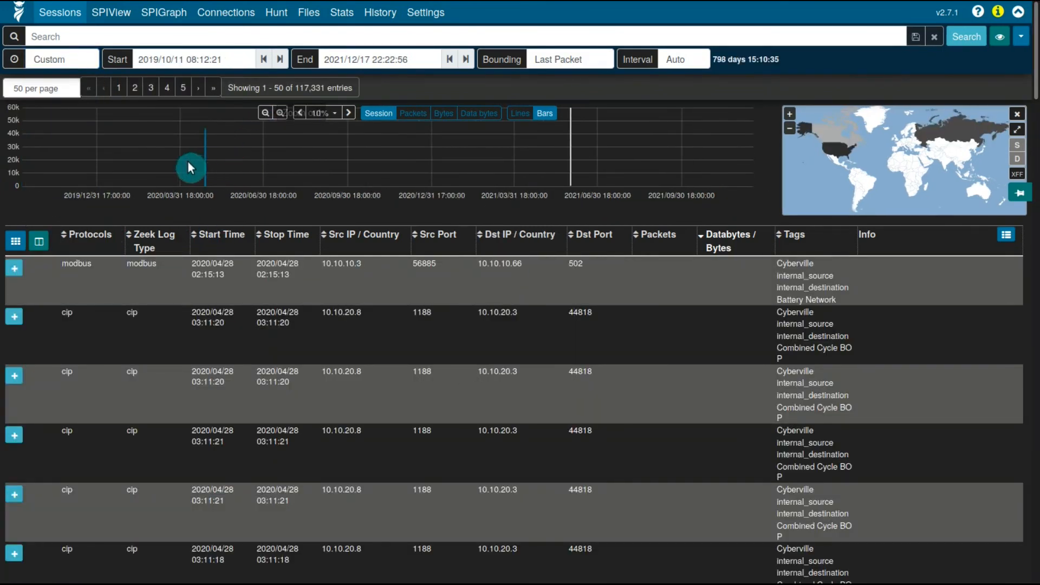
pyautogui.moveTo(177, 158); pyautogui.dragTo(236, 164)
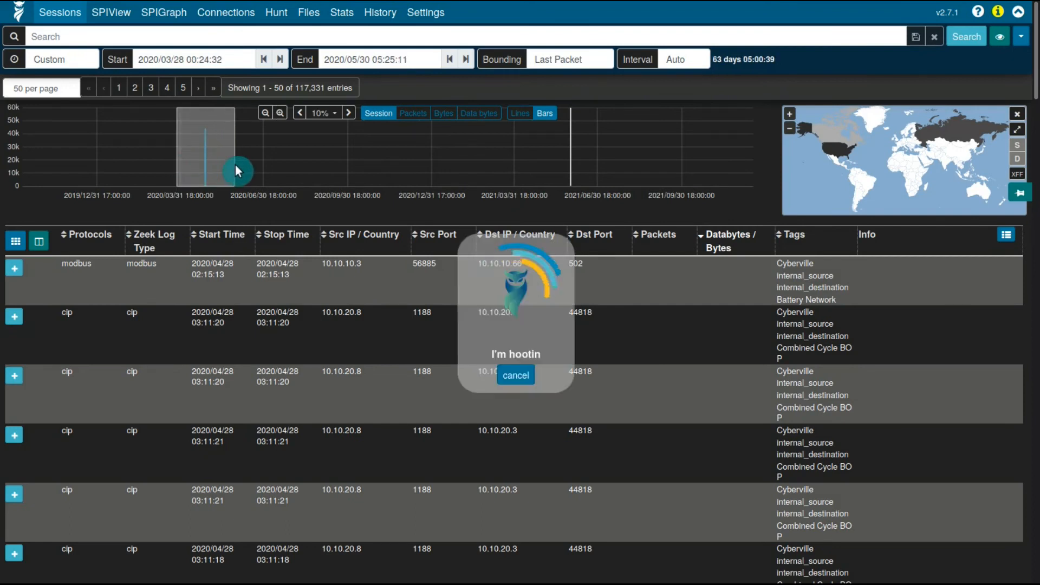
pyautogui.moveTo(332, 157); pyautogui.dragTo(426, 151)
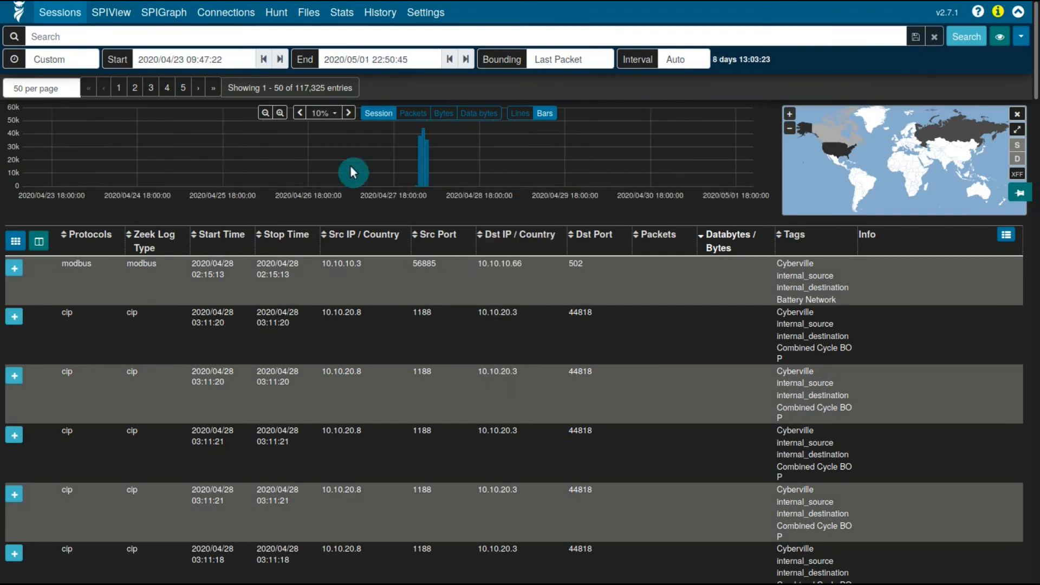
pyautogui.moveTo(335, 160); pyautogui.dragTo(522, 158)
pyautogui.moveTo(234, 162); pyautogui.dragTo(456, 170)
pyautogui.moveTo(268, 173); pyautogui.dragTo(590, 160)
pyautogui.moveTo(149, 192); pyautogui.dragTo(515, 149)
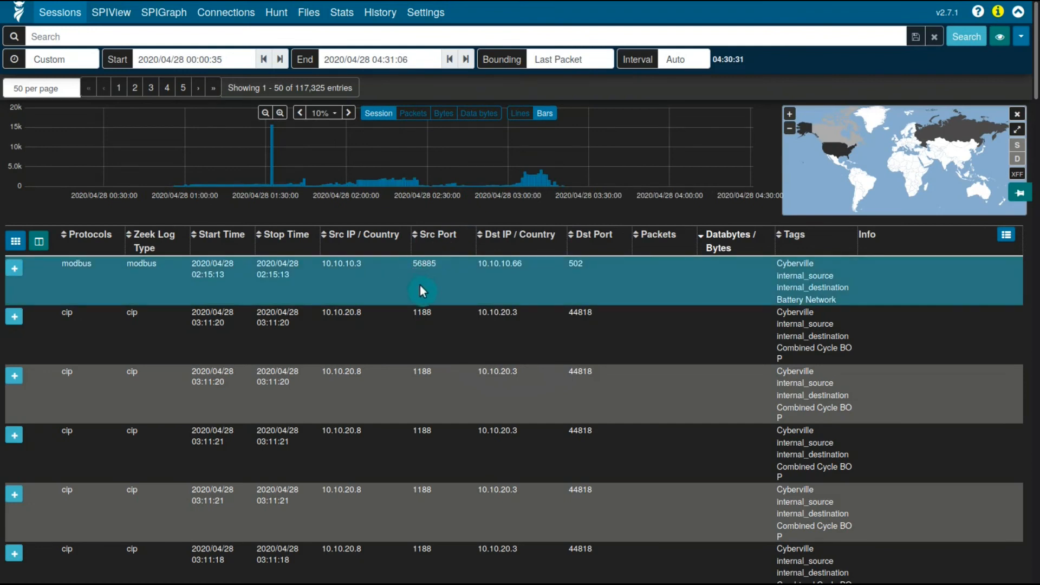
# - Begin a session search expression with "zeek.uid =="
pyautogui.click(397, 35)
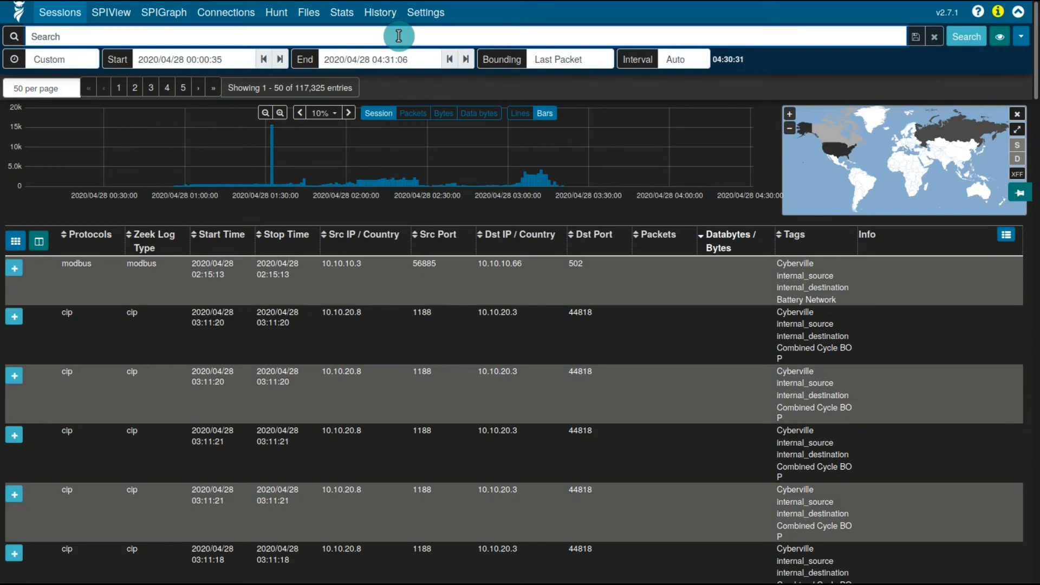
pyautogui.write('zeek')
pyautogui.press('BackSpace')
pyautogui.press('BackSpace')
pyautogui.press('BackSpace')
pyautogui.write('eek')
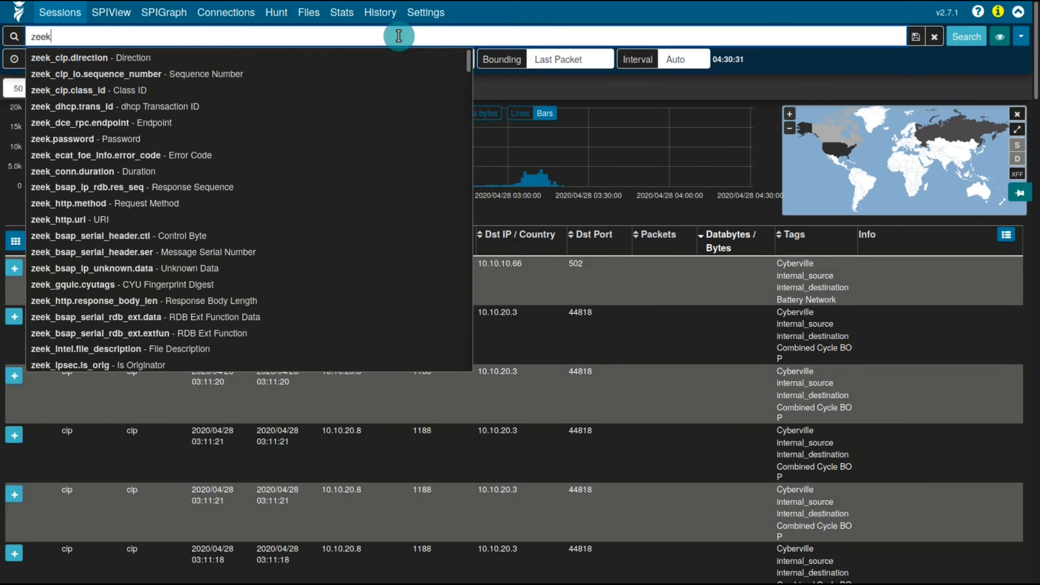
pyautogui.write('.uld ==')
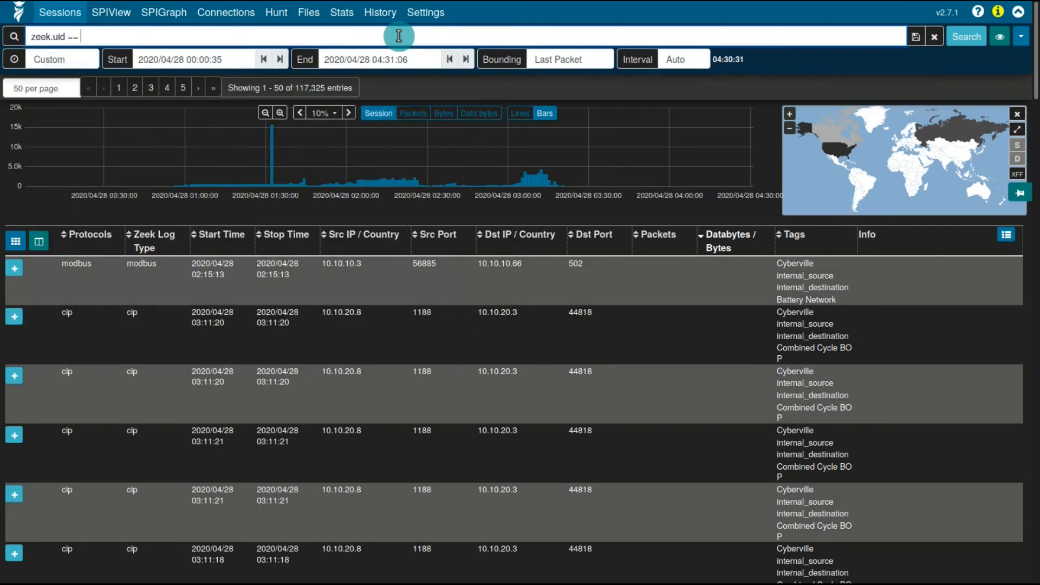
# - Copy the zeek.uid value C2GCx6FH4zs4MAyfi from the Overview dashboard's logs, complete the Arkime search expression with it and run the search
pyautogui.hotkey('ctrl', 'Tab')
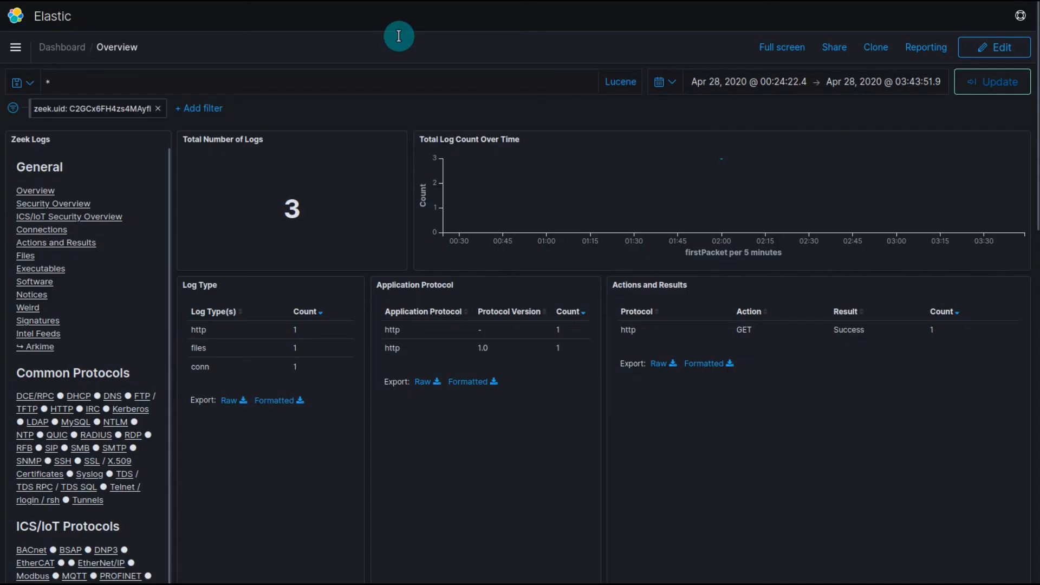
pyautogui.scroll(-6, 487, 156)
pyautogui.scroll(-9, 488, 156)
pyautogui.doubleClick(933, 164)
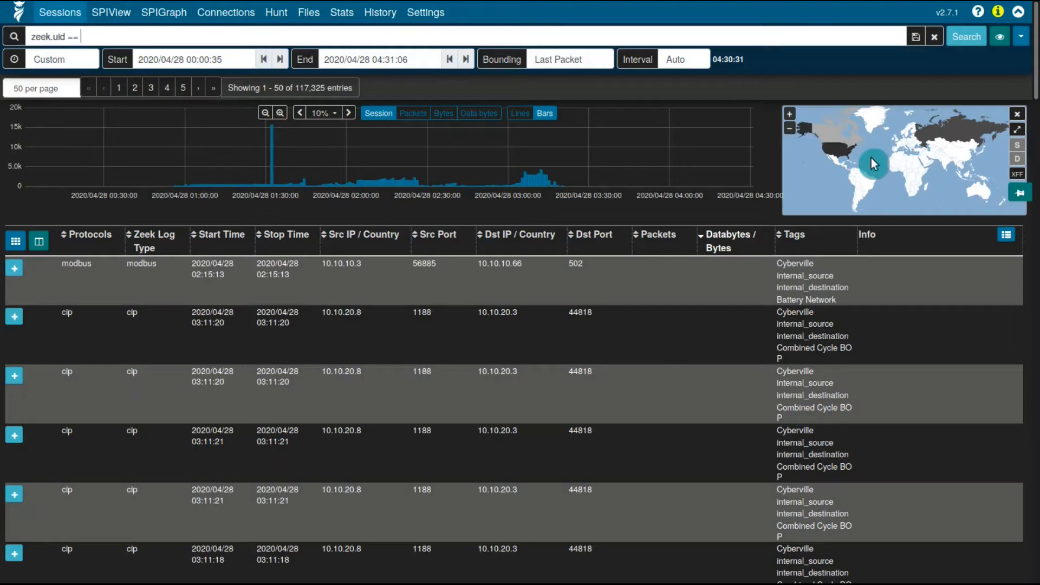
pyautogui.write('C2GCx6FH4zs4MAyfi')
pyautogui.press('Return')
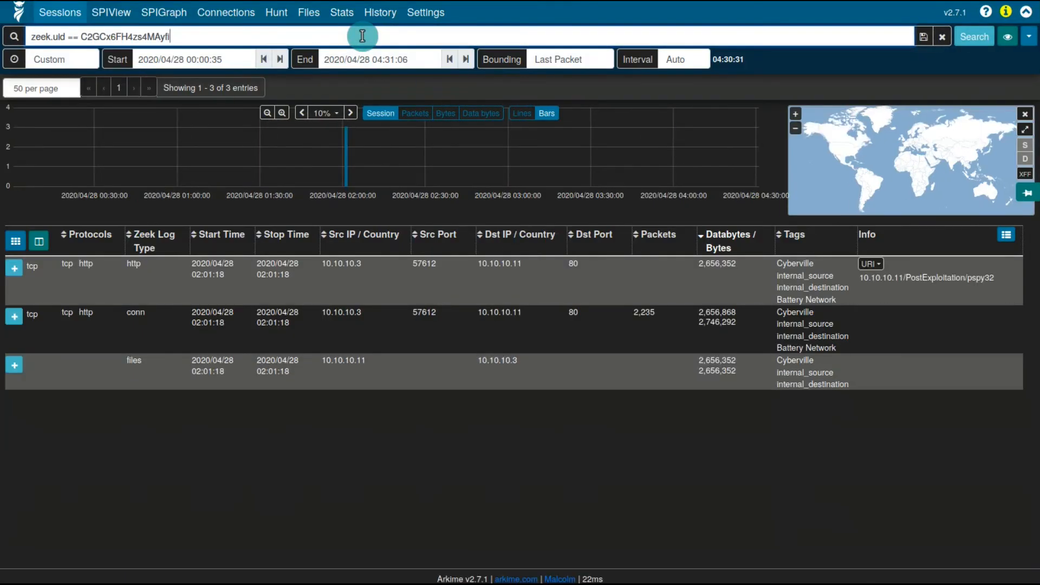
# - Replace the zeek.uid field in the search expression with rootId and run the search for C2GCx6FH4zs4MAyfi
pyautogui.press('Home')
pyautogui.hotkey('ctrl', 'shift', 'Right')
pyautogui.hotkey('ctrl', 'shift', 'Right')
pyautogui.write('rootI')
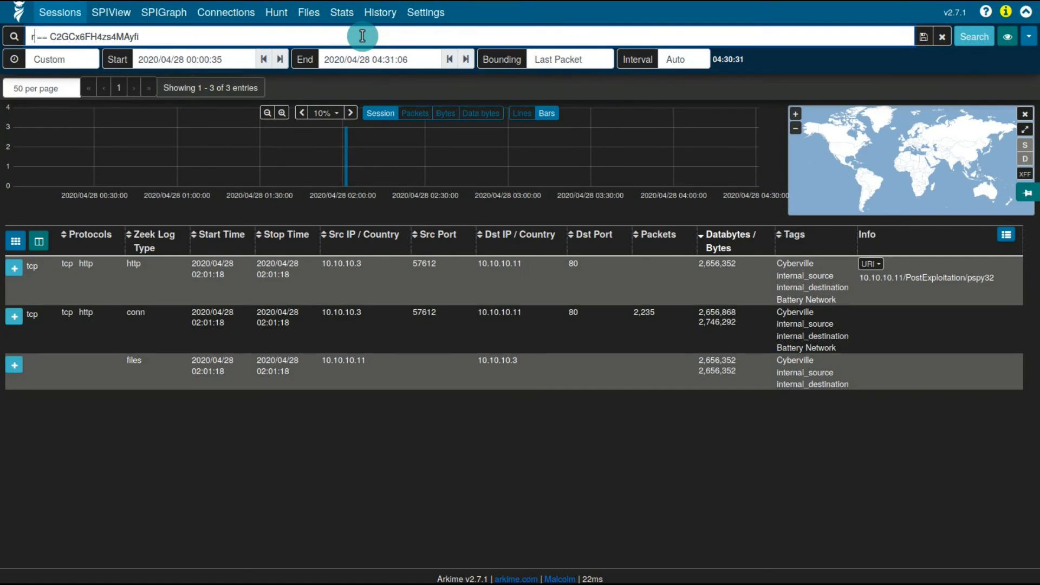
pyautogui.write('d')
pyautogui.press('Return')
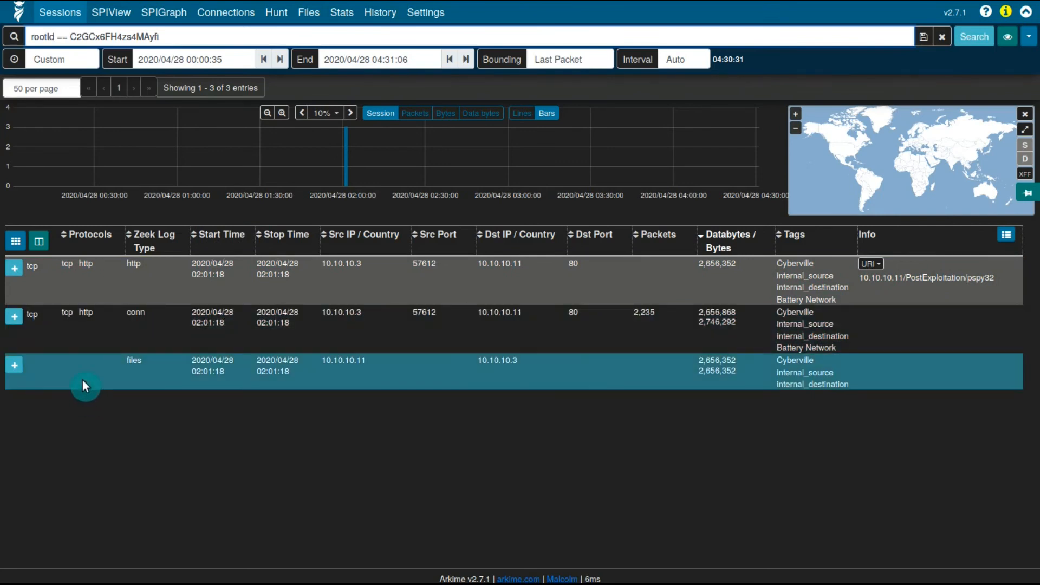
# - Expand the conn session's details and examine its Zeek common fields and conn.log values
pyautogui.click(13, 318)
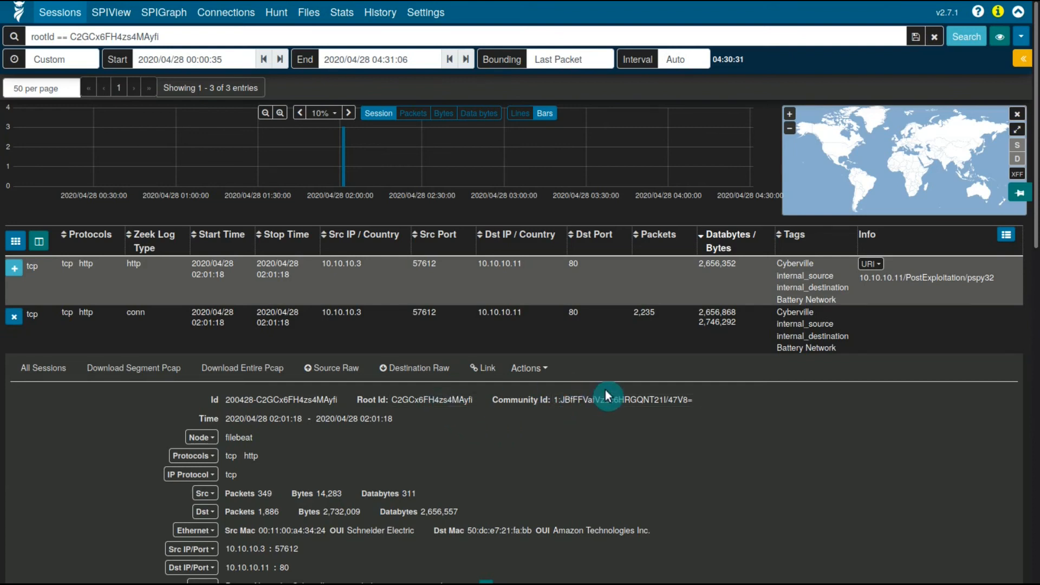
pyautogui.scroll(-8, 598, 392)
pyautogui.scroll(-5, 281, 278)
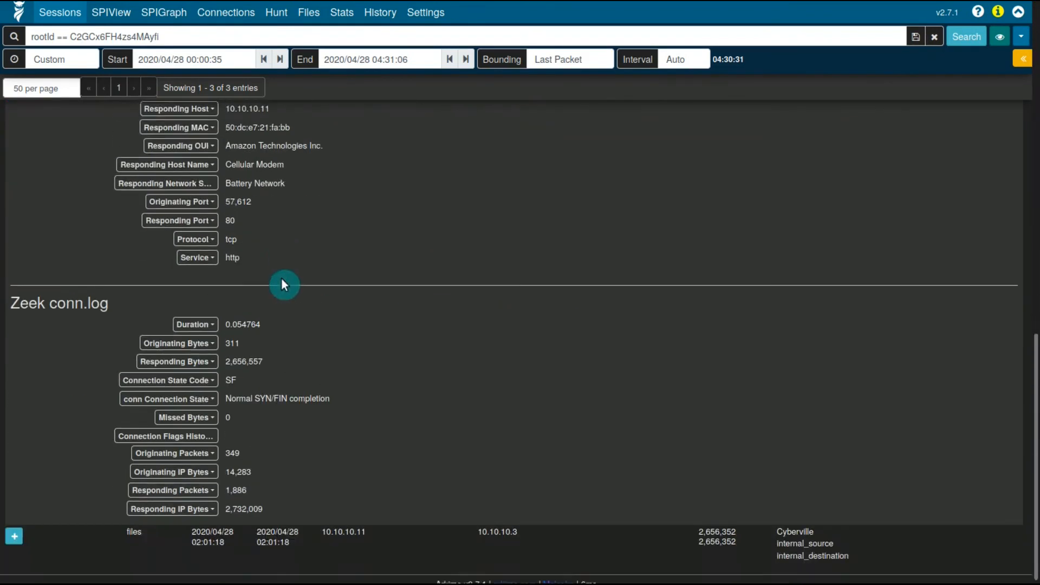
pyautogui.scroll(4, 301, 439)
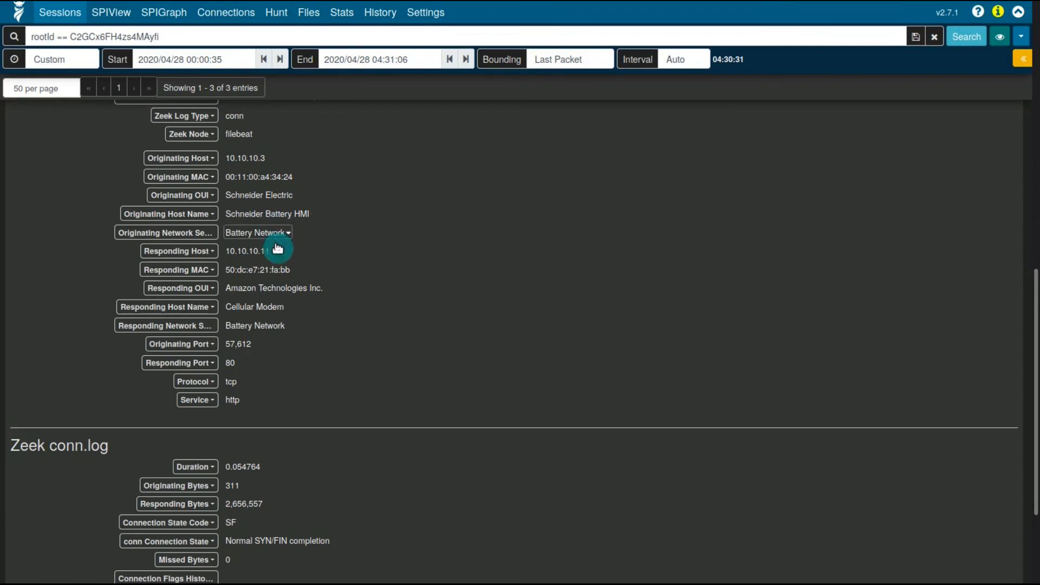
pyautogui.scroll(3, 361, 290)
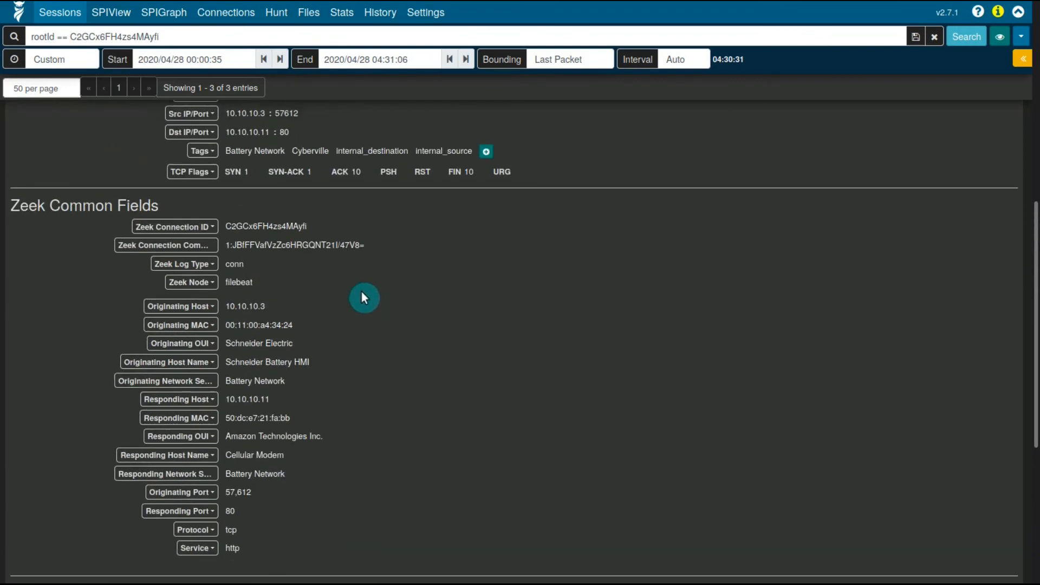
# - Add the conn session's Community Id to the rootId search expression as an OR condition
pyautogui.scroll(8, 378, 386)
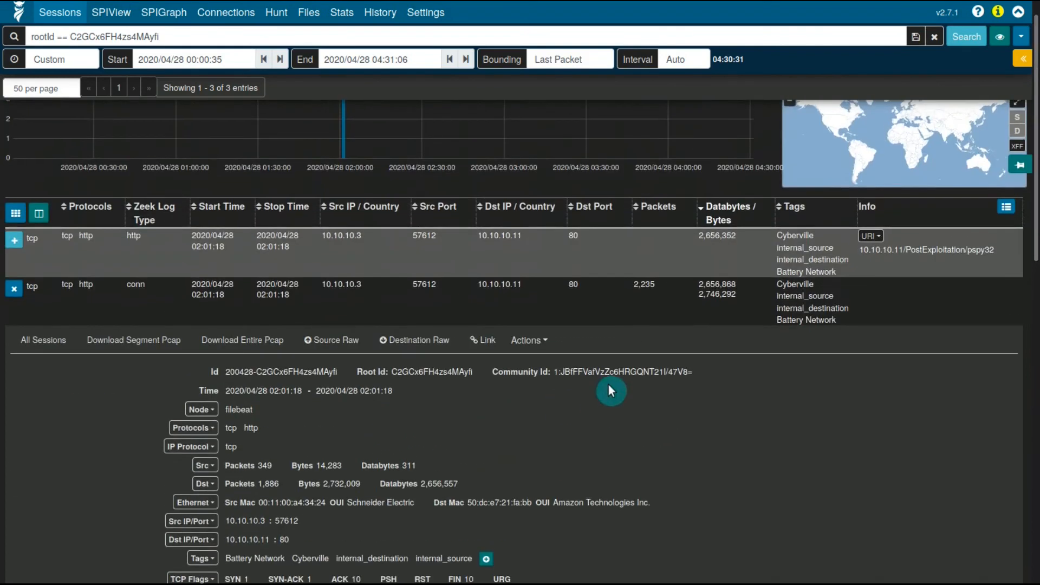
pyautogui.click(606, 373)
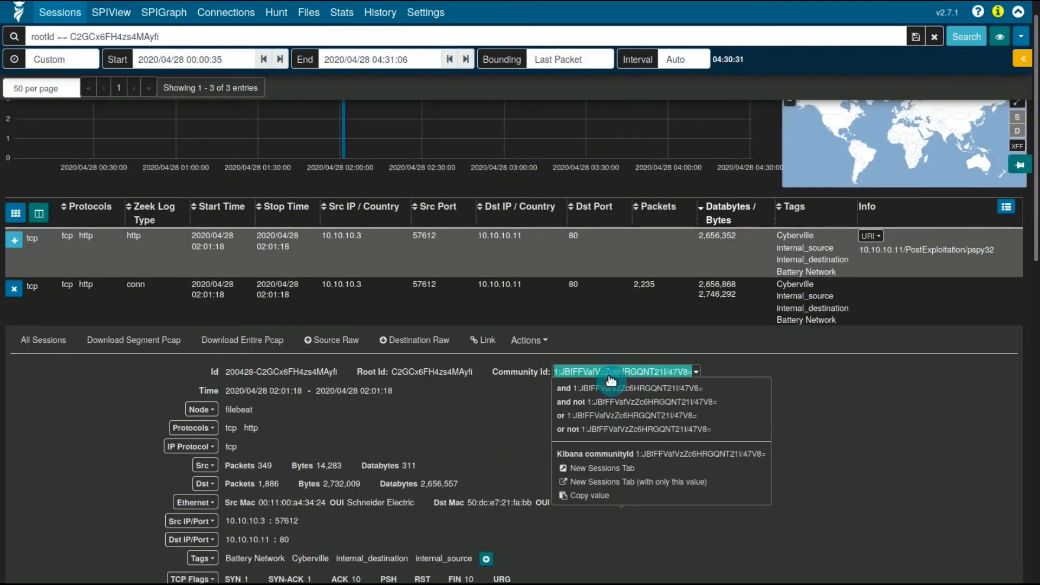
pyautogui.click(576, 415)
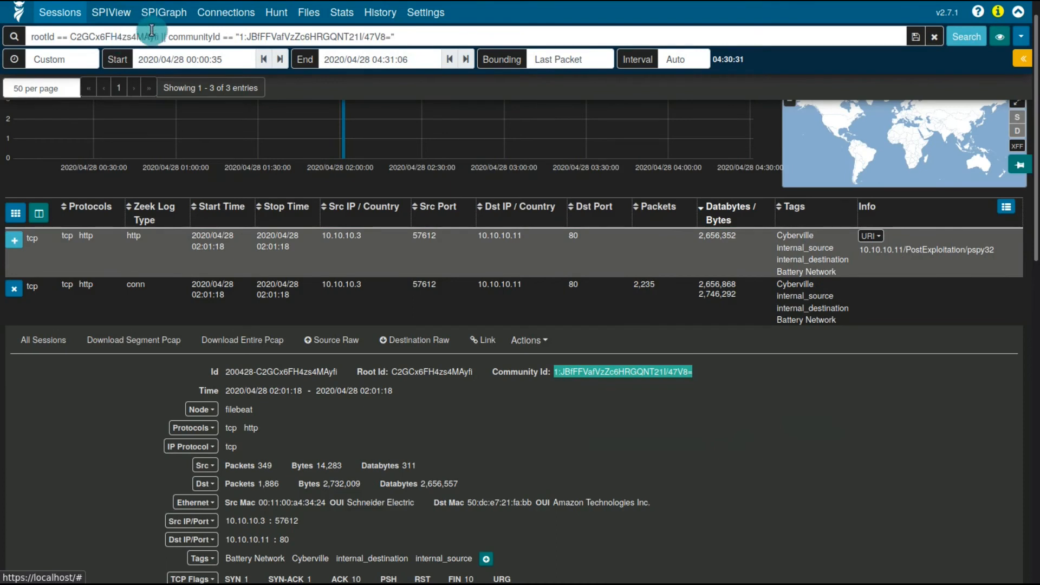
pyautogui.click(158, 36)
pyautogui.scroll(1, 388, 326)
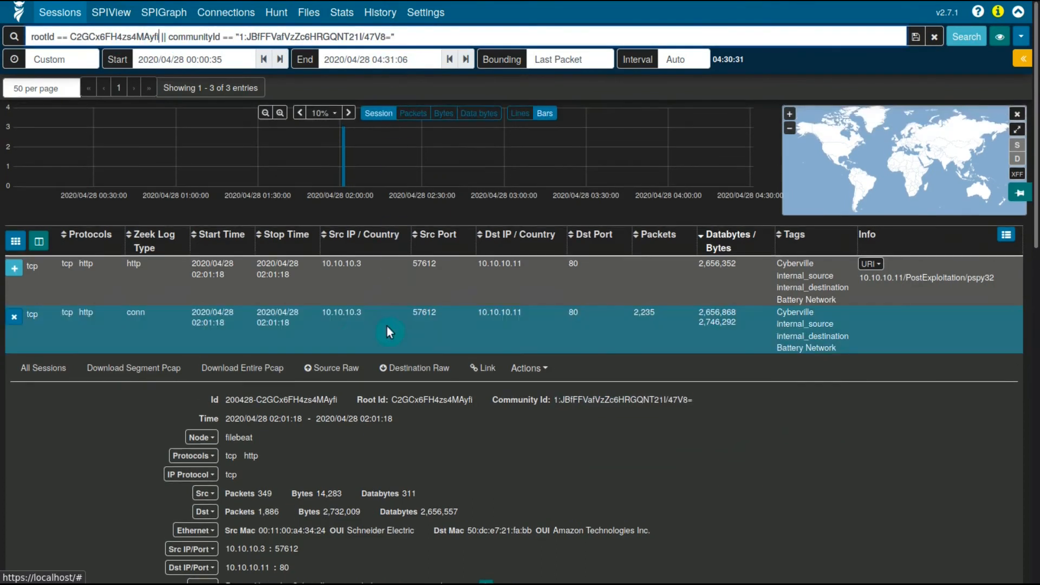
# - Collapse the conn session's details and run the combined rootId || communityId search
pyautogui.click(35, 335)
pyautogui.click(162, 41)
pyautogui.write('||')
pyautogui.hotkey('shift', 'Home')
pyautogui.press('Right')
pyautogui.hotkey('ctrl', 'shift', 'Left')
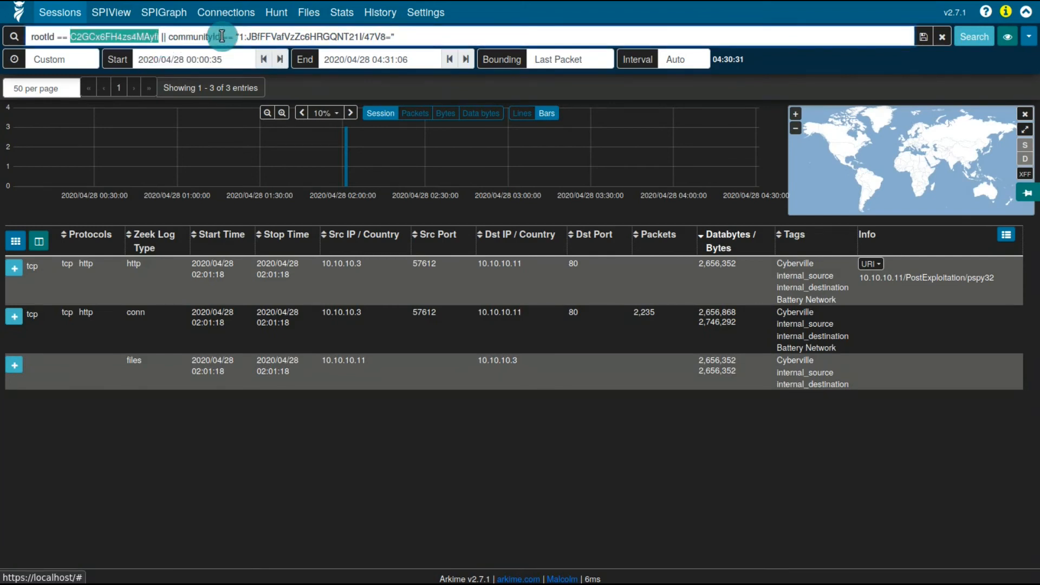
pyautogui.press('End')
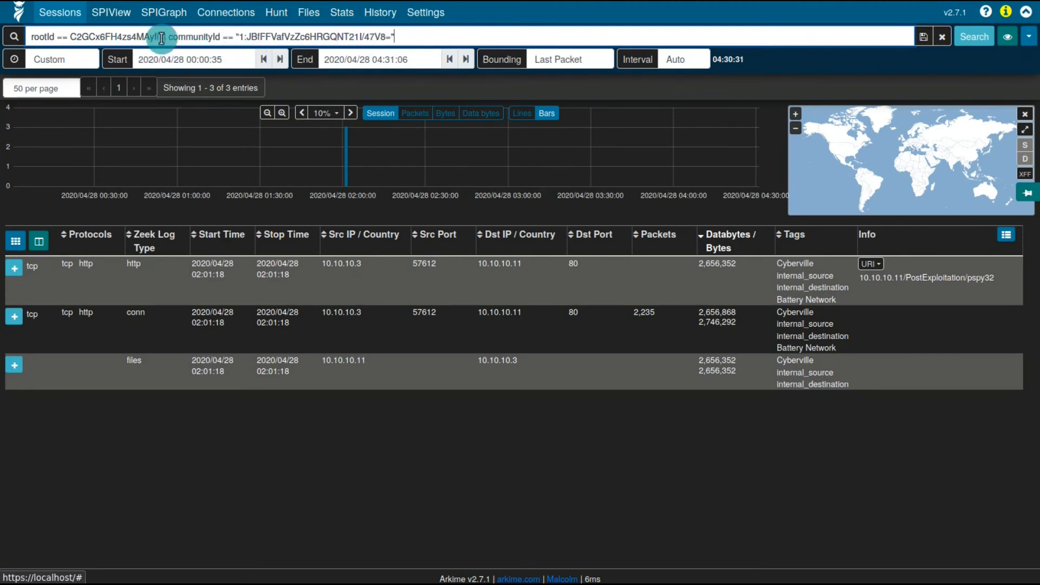
pyautogui.moveTo(160, 38); pyautogui.dragTo(11, 38)
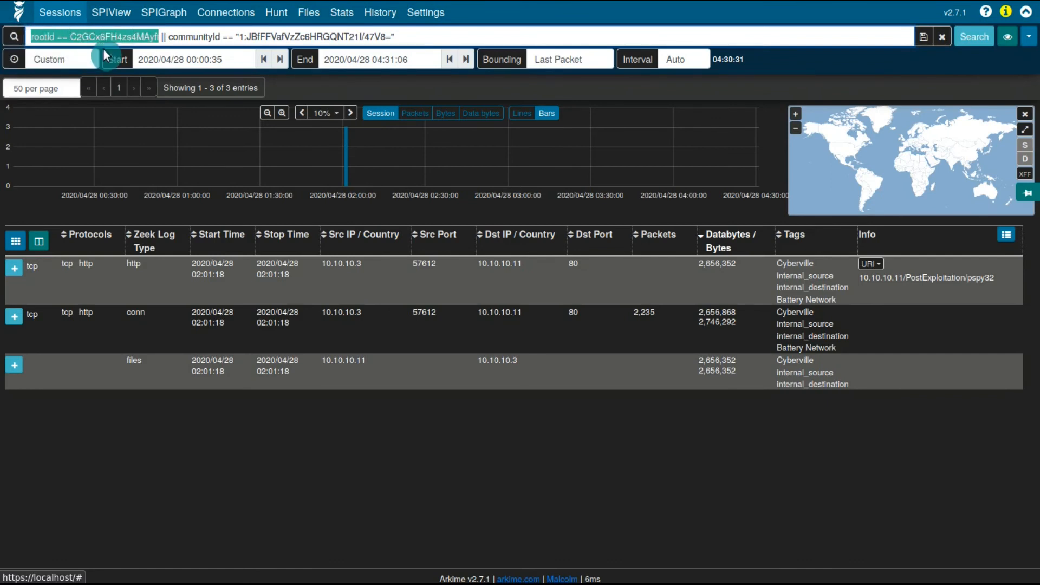
pyautogui.click(178, 38)
pyautogui.moveTo(167, 37); pyautogui.dragTo(409, 39)
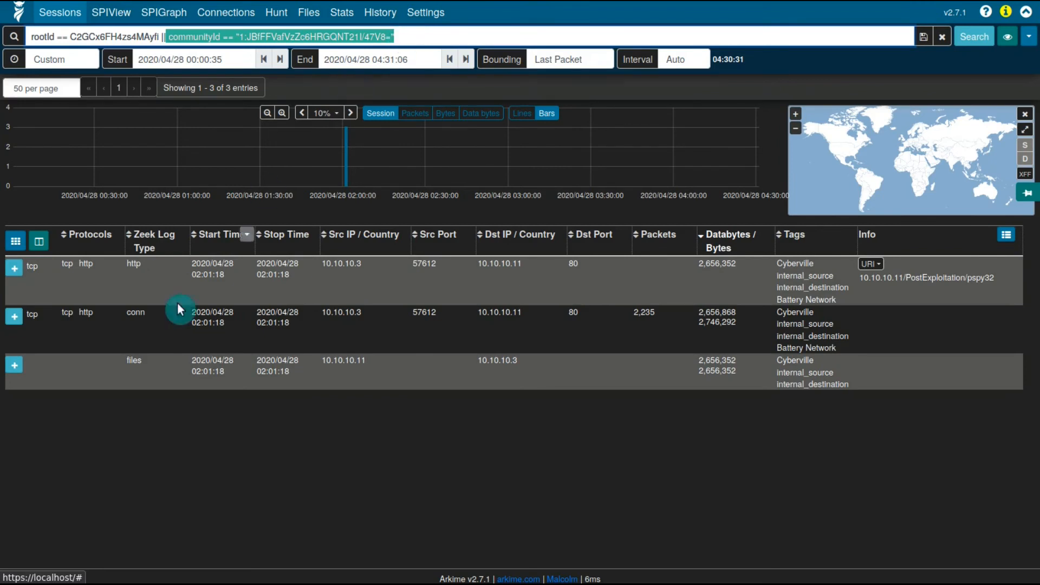
pyautogui.click(983, 36)
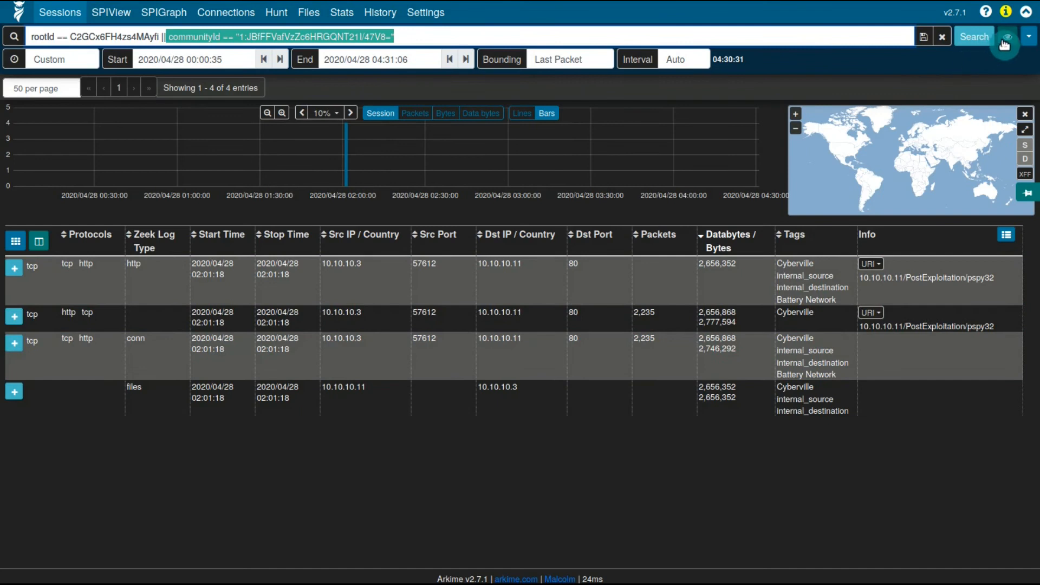
# - Compare the matching sessions under the Zeek Logs and PCAP Files views, and reset the view to None
pyautogui.click(1001, 44)
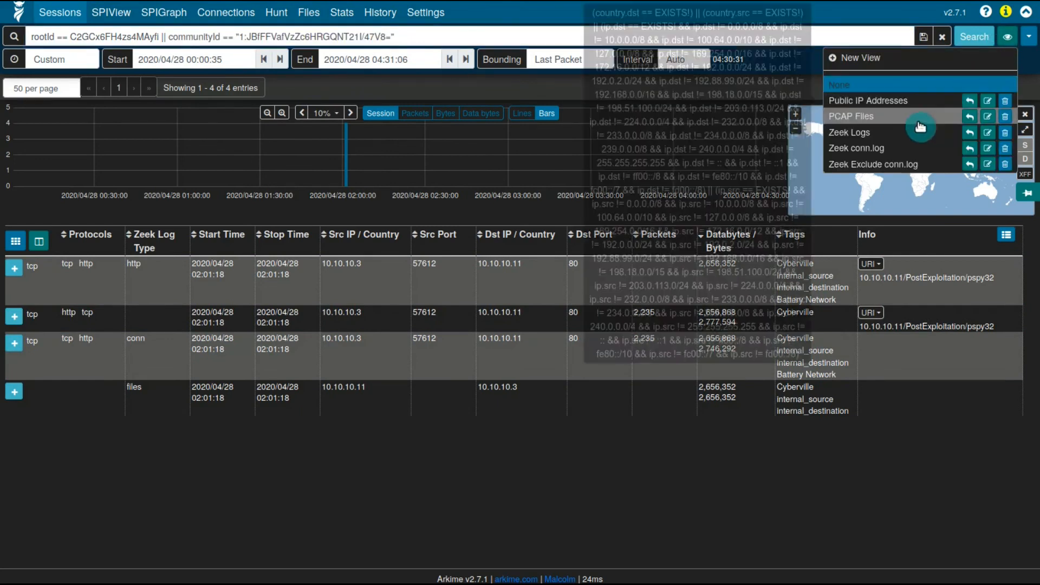
pyautogui.click(894, 142)
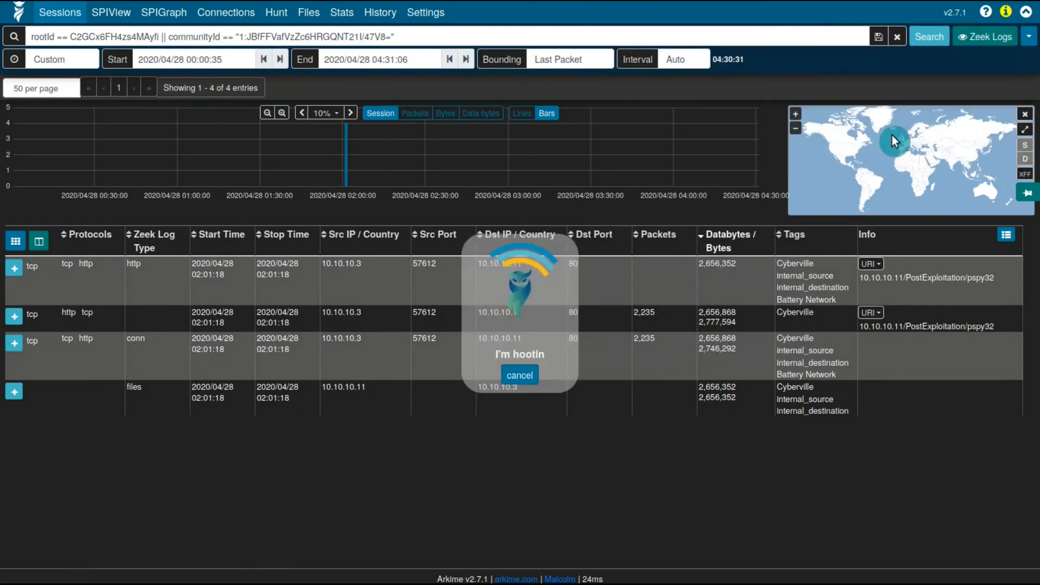
pyautogui.click(984, 36)
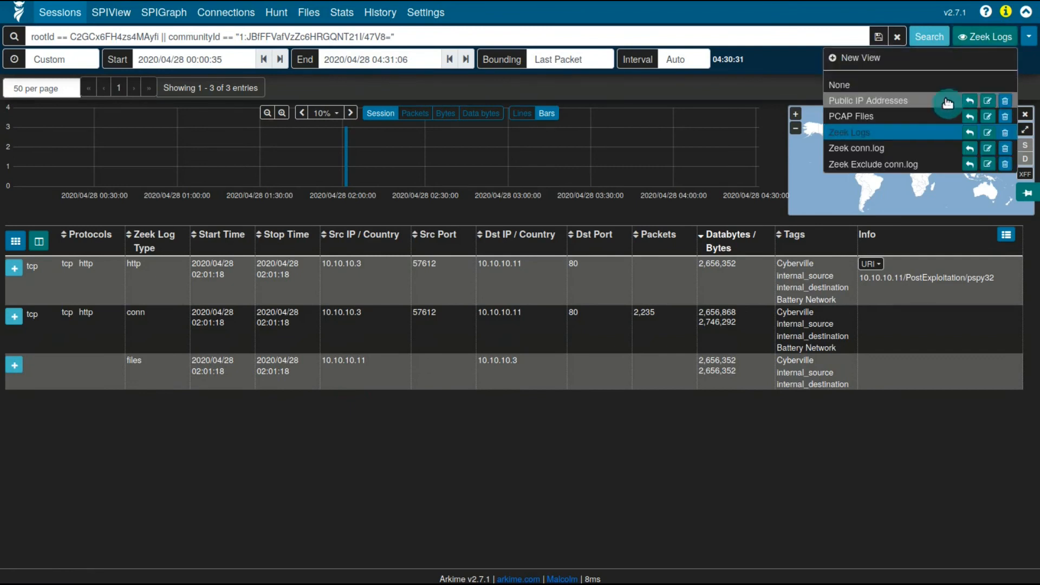
pyautogui.click(929, 112)
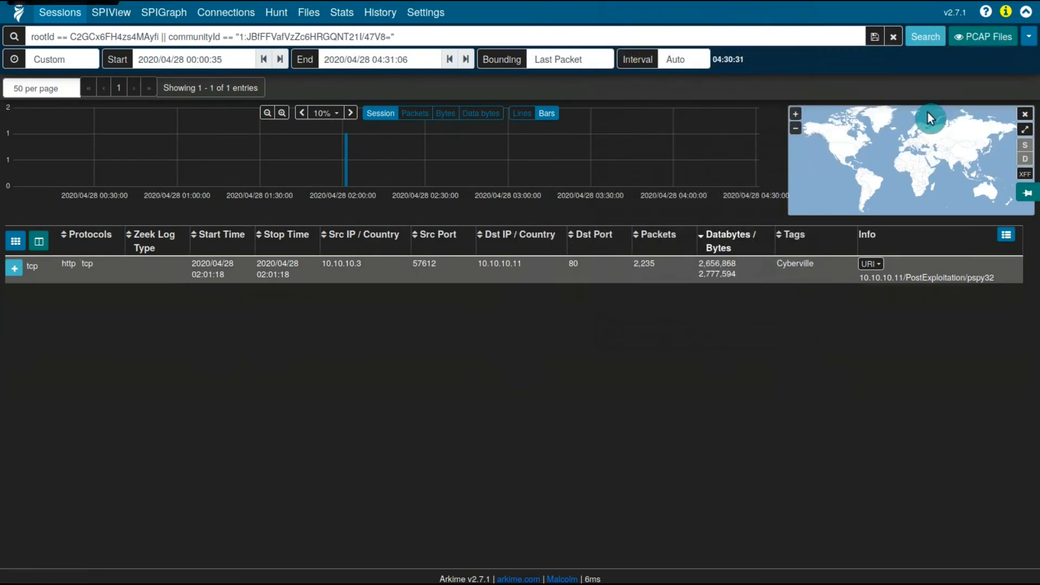
pyautogui.click(975, 36)
pyautogui.click(947, 85)
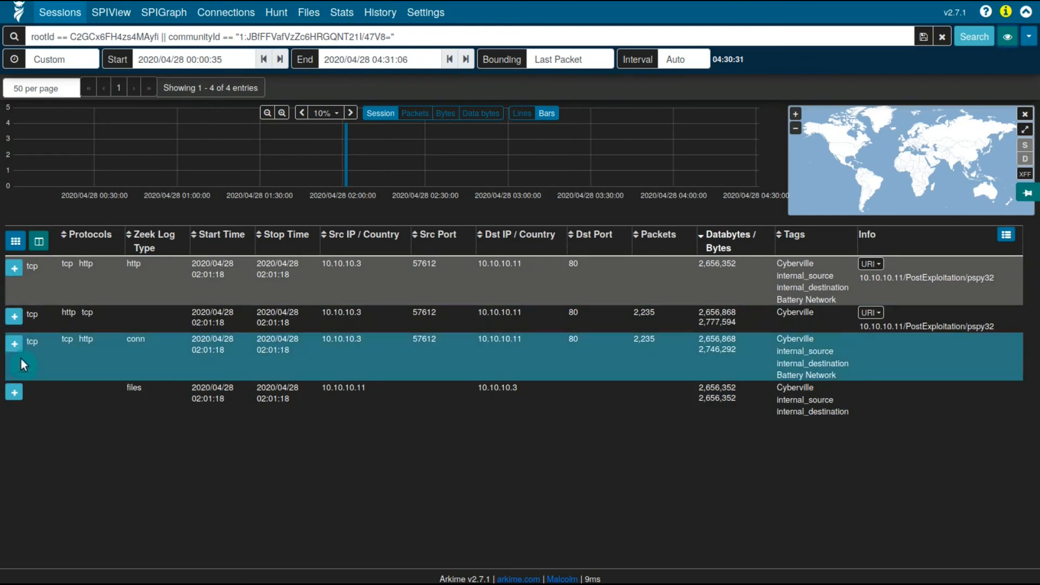
# - Expand the files session, examine its file name and Zeek files.log values, and collapse it
pyautogui.click(14, 393)
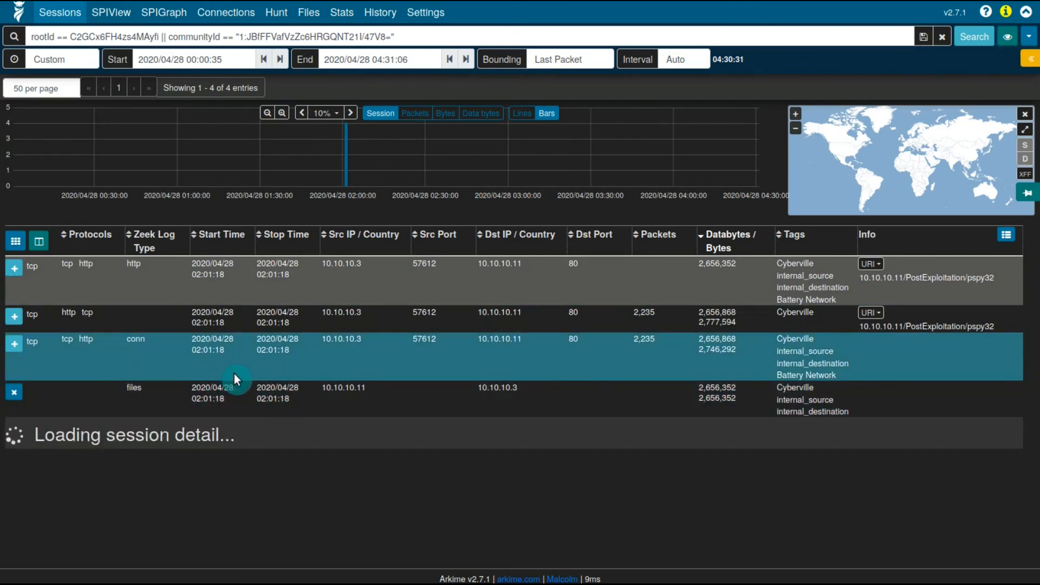
pyautogui.scroll(-10, 235, 374)
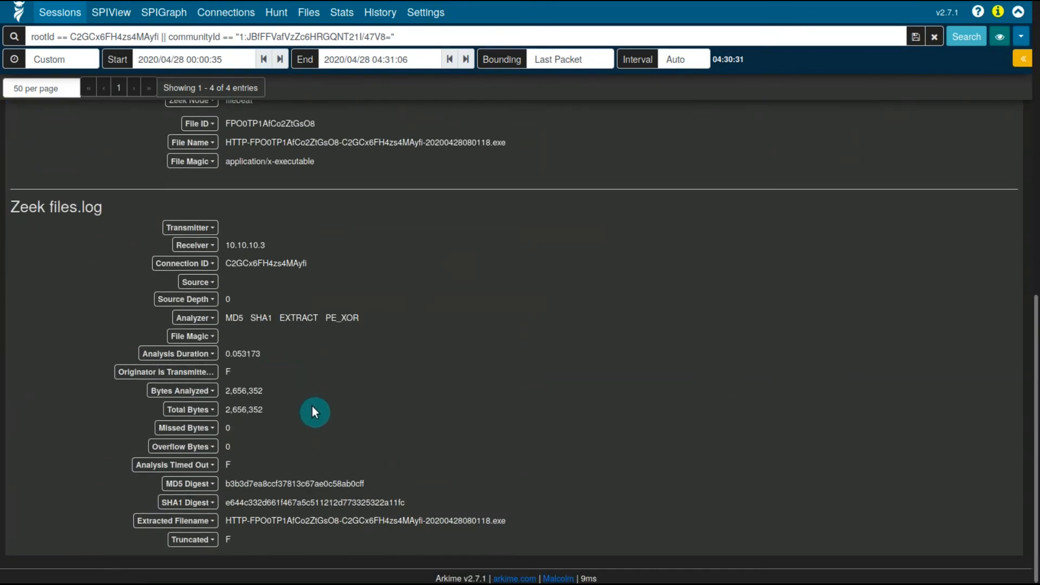
pyautogui.scroll(12, 313, 422)
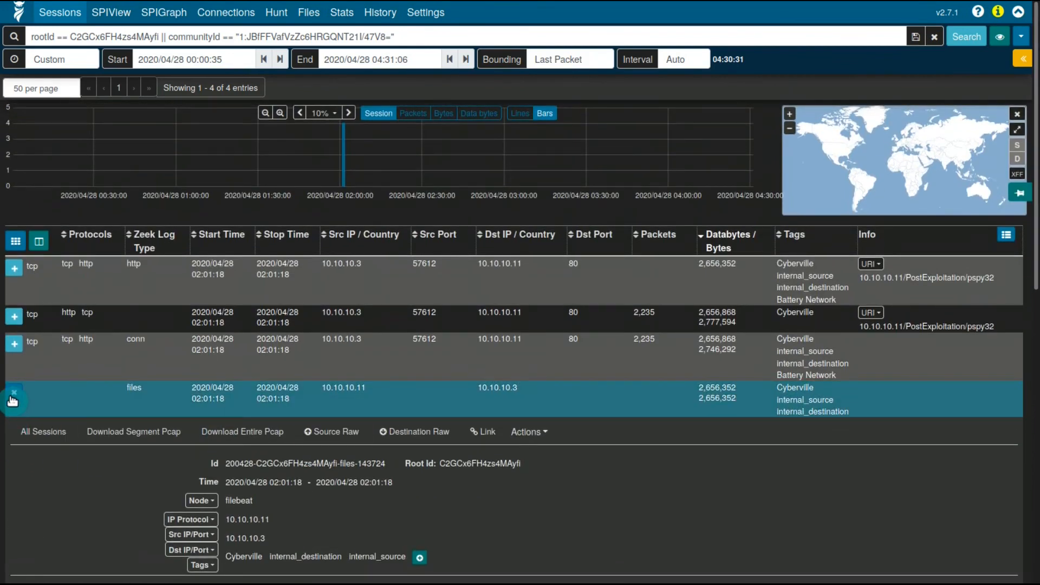
pyautogui.click(13, 394)
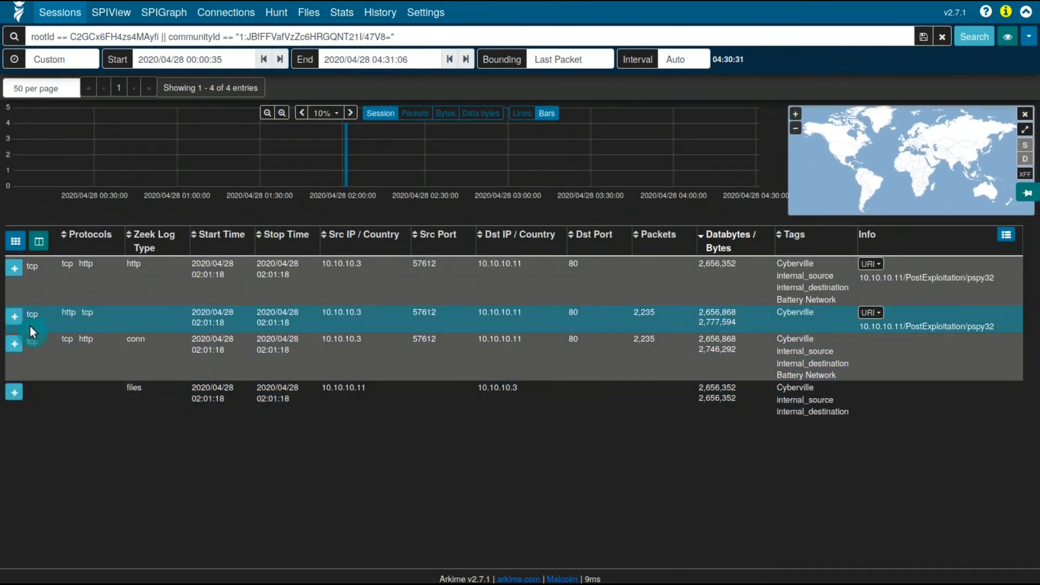
# - Expand the session without a Zeek log type, examine its HTTP fields and source and destination payloads including the pspy32 file, and close it
pyautogui.click(19, 323)
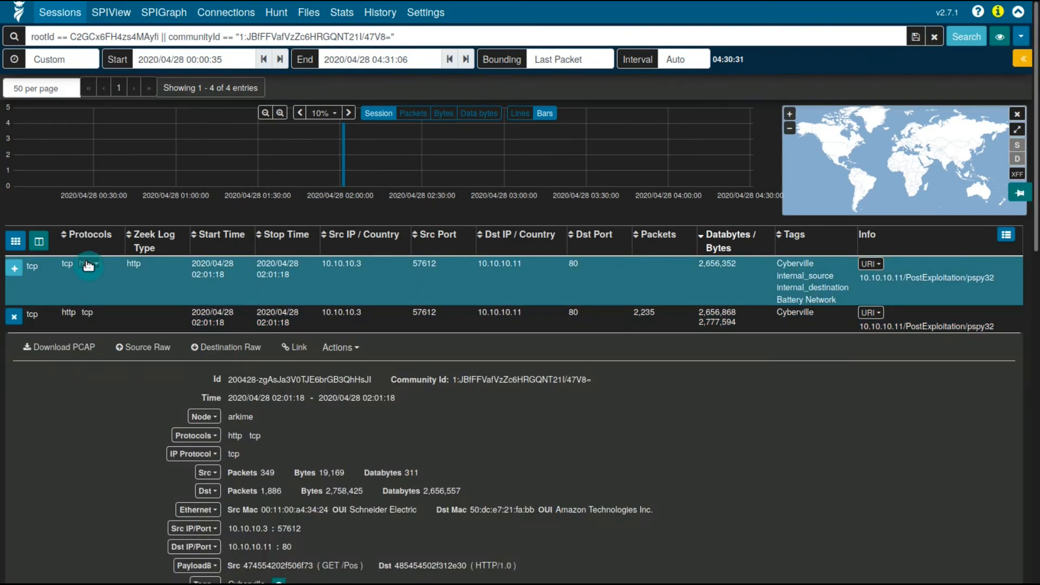
pyautogui.scroll(-4, 90, 266)
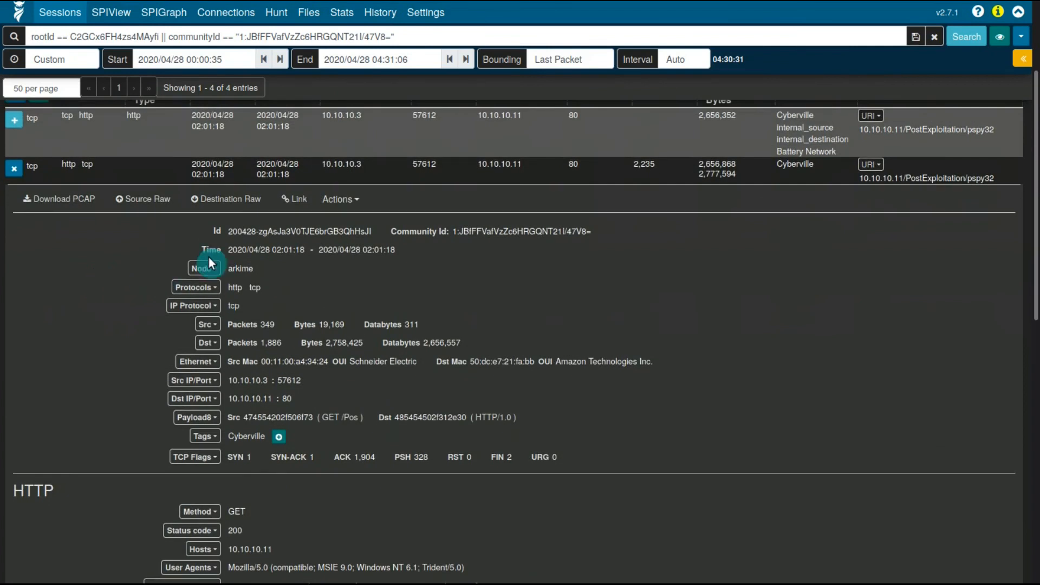
pyautogui.scroll(-6, 237, 250)
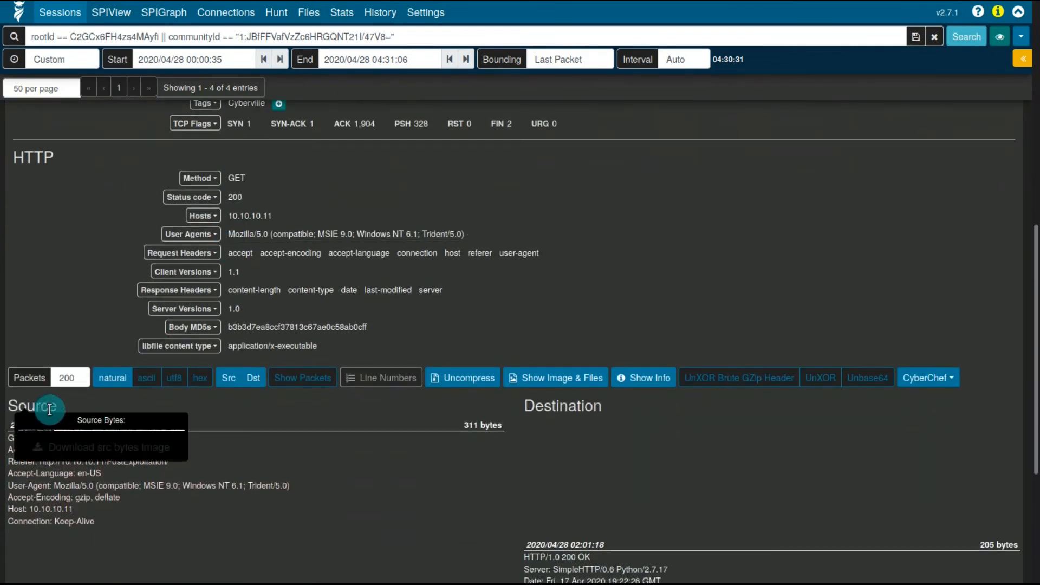
pyautogui.scroll(-3, 293, 408)
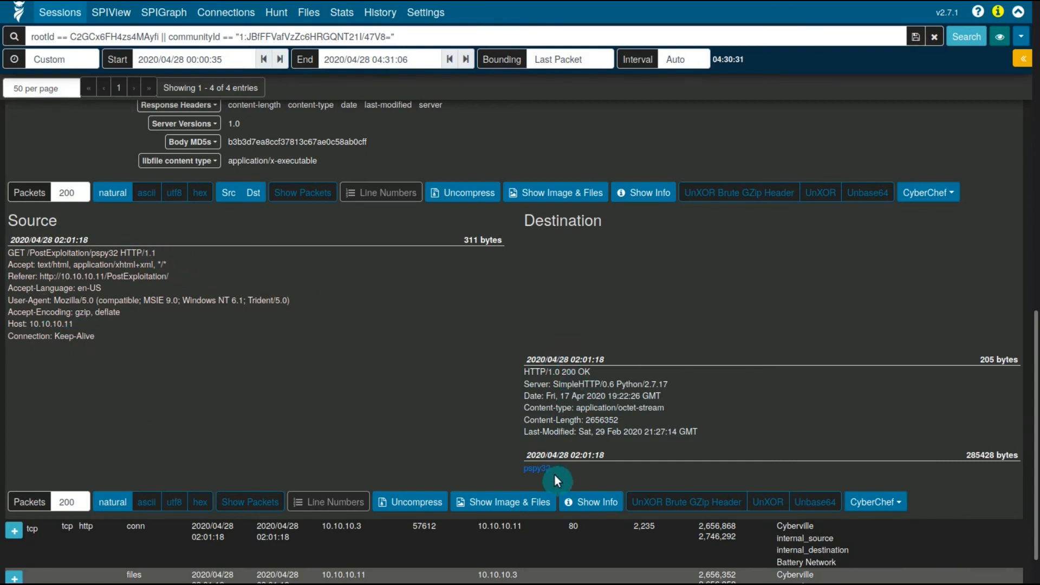
pyautogui.moveTo(548, 475)
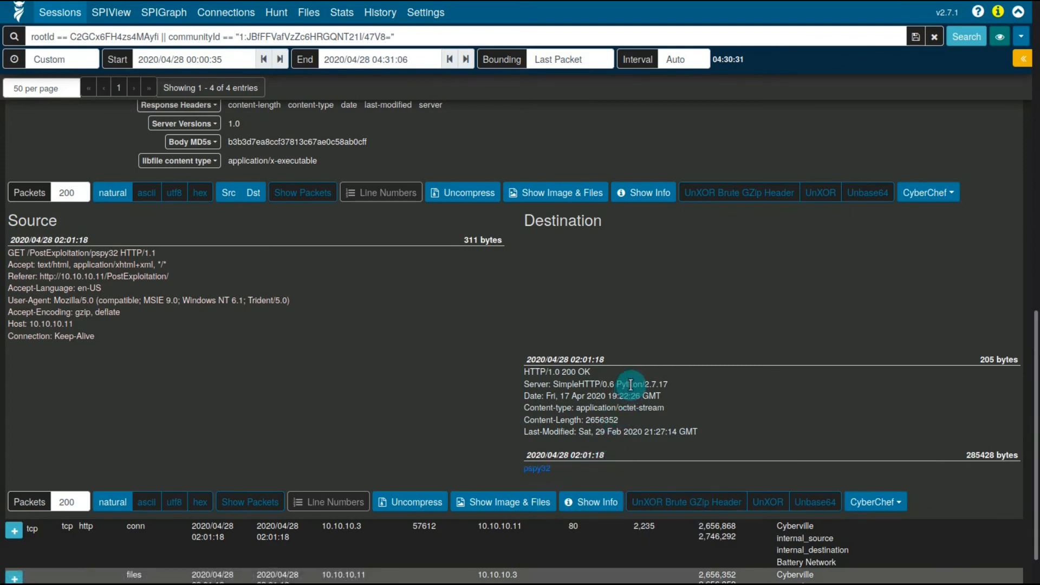
pyautogui.scroll(-1, 631, 384)
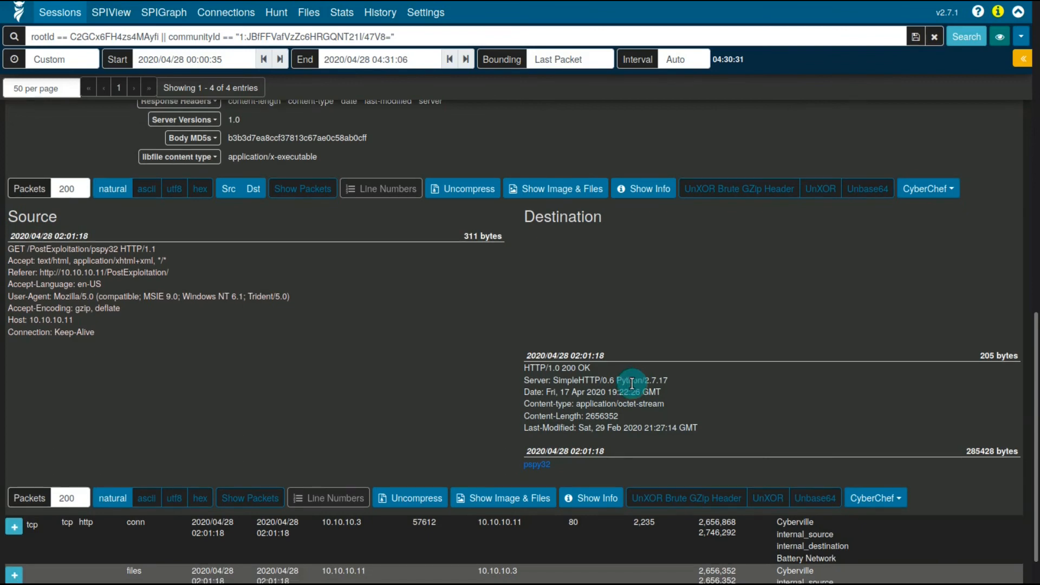
pyautogui.scroll(-1, 632, 384)
pyautogui.moveTo(537, 421)
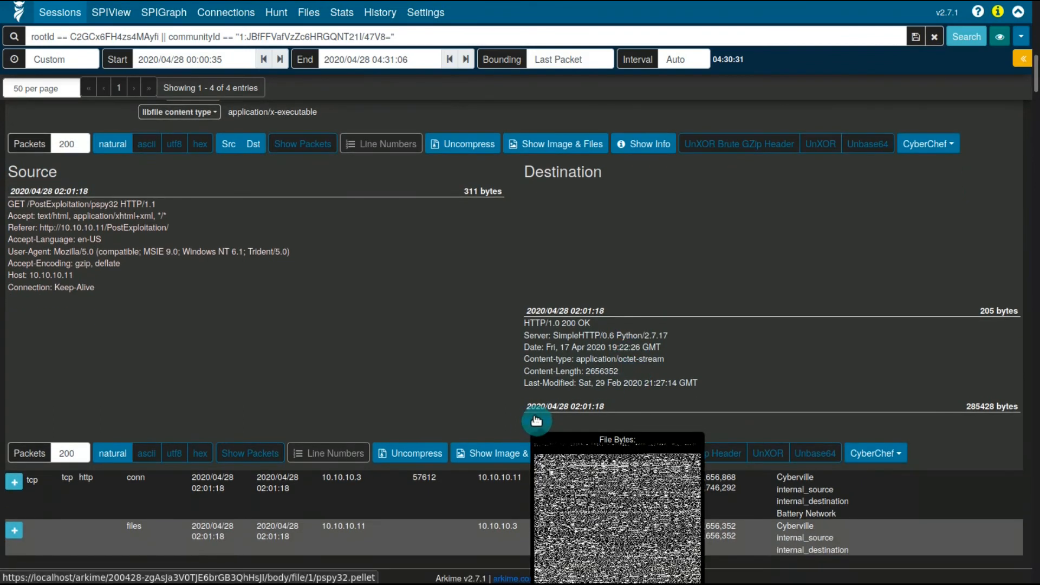
pyautogui.scroll(8, 572, 428)
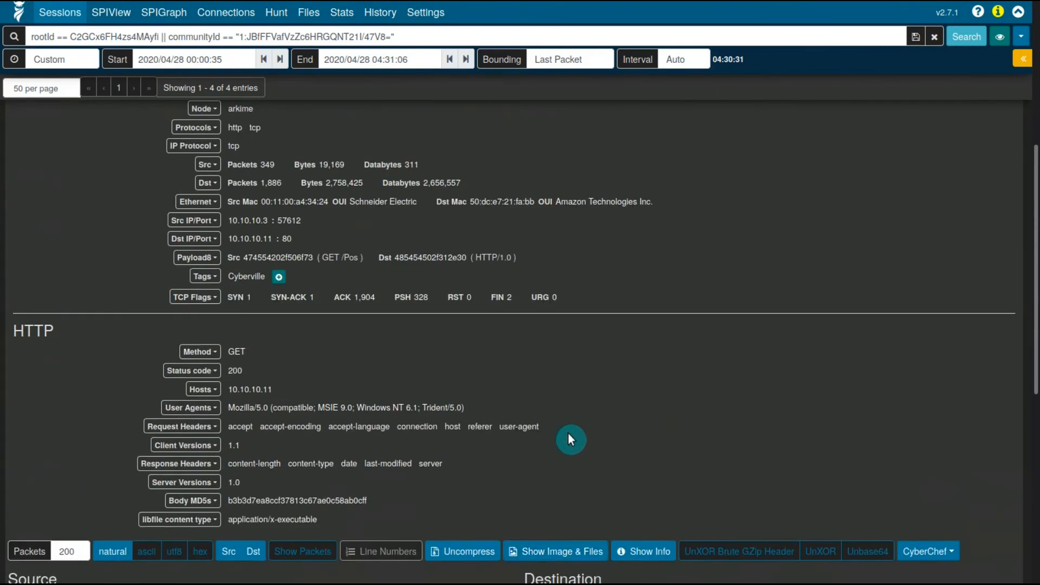
pyautogui.scroll(6, 569, 438)
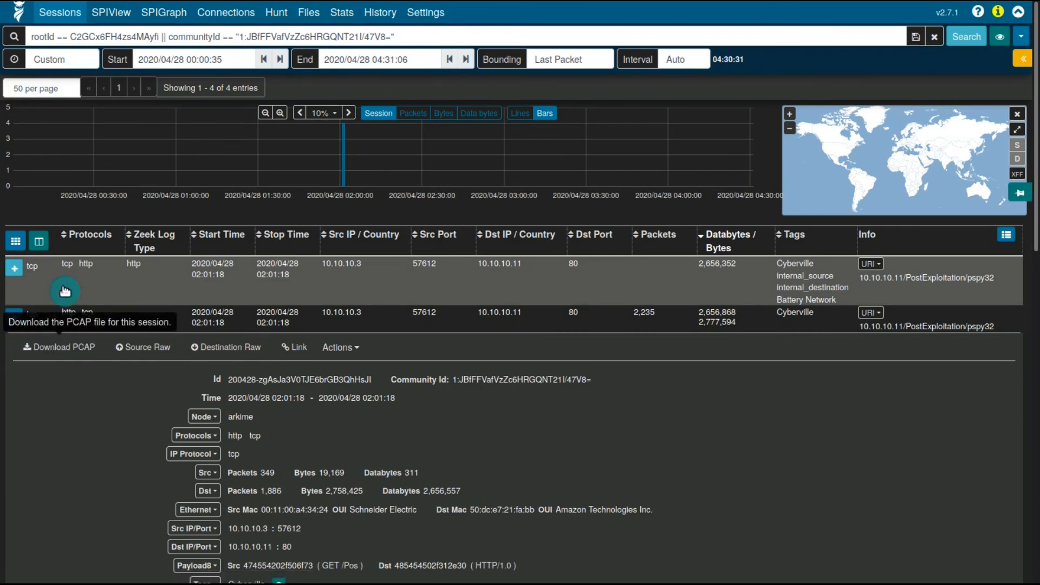
pyautogui.click(1023, 59)
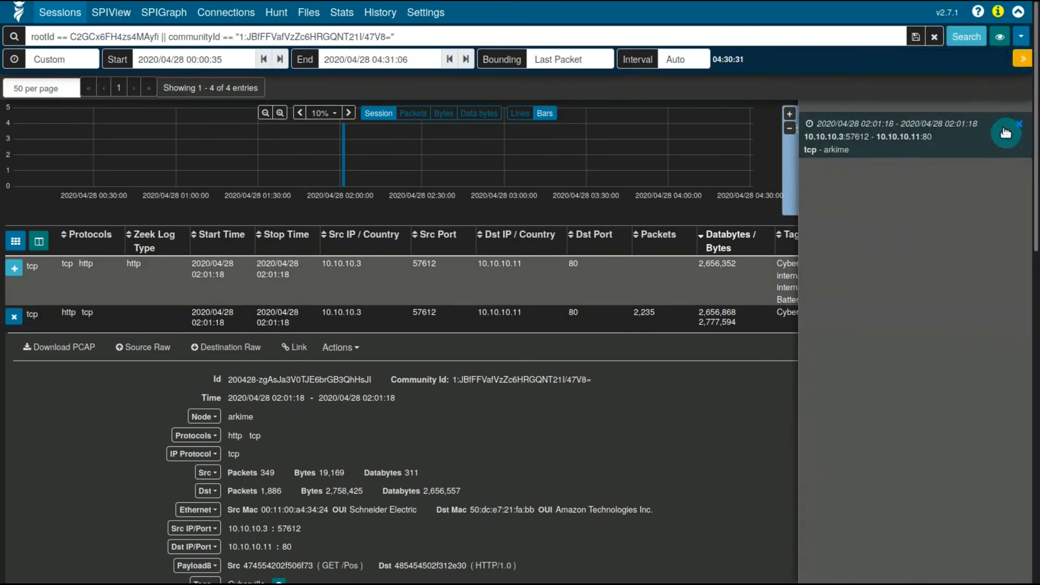
pyautogui.click(1017, 132)
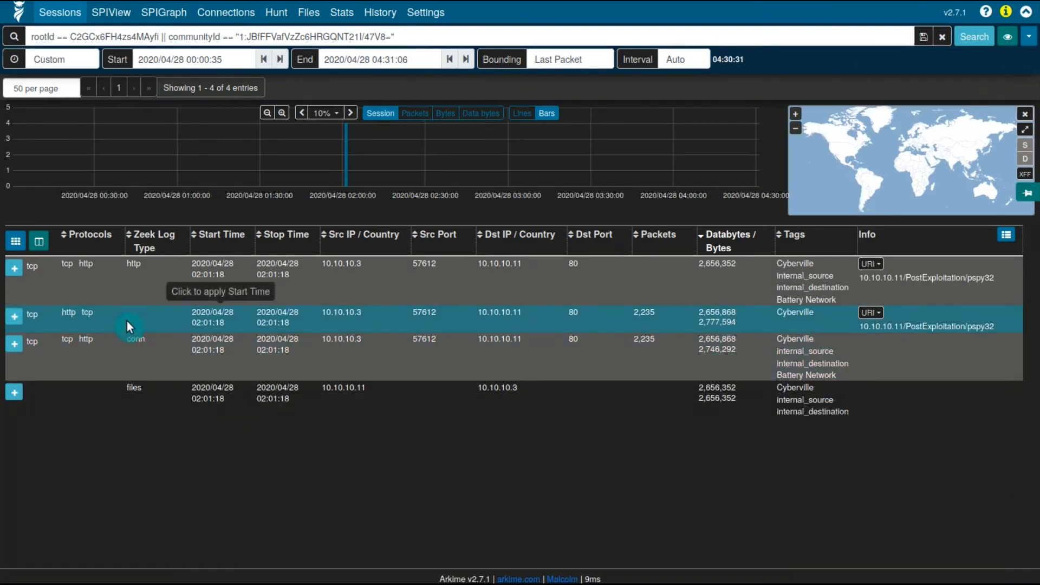
# - Expand the conn session again and examine its PCAP download options and session fields
pyautogui.click(21, 345)
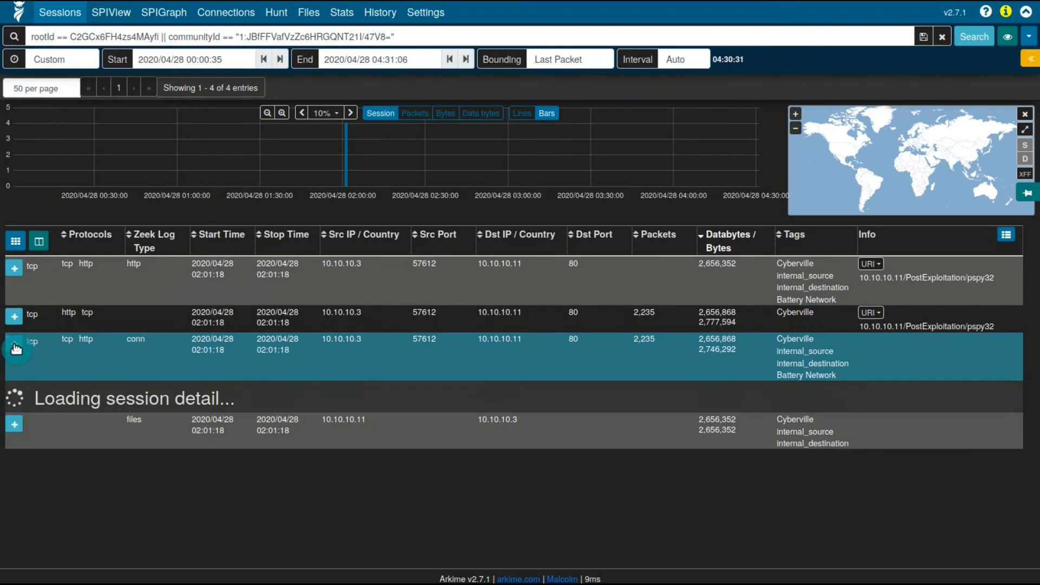
pyautogui.scroll(-3, 201, 375)
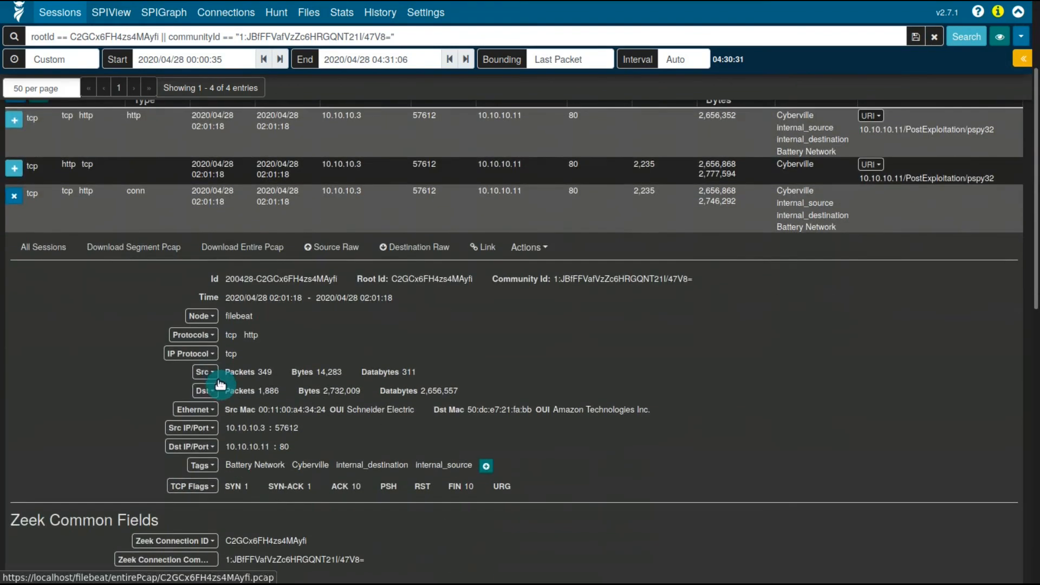
pyautogui.scroll(-1, 214, 410)
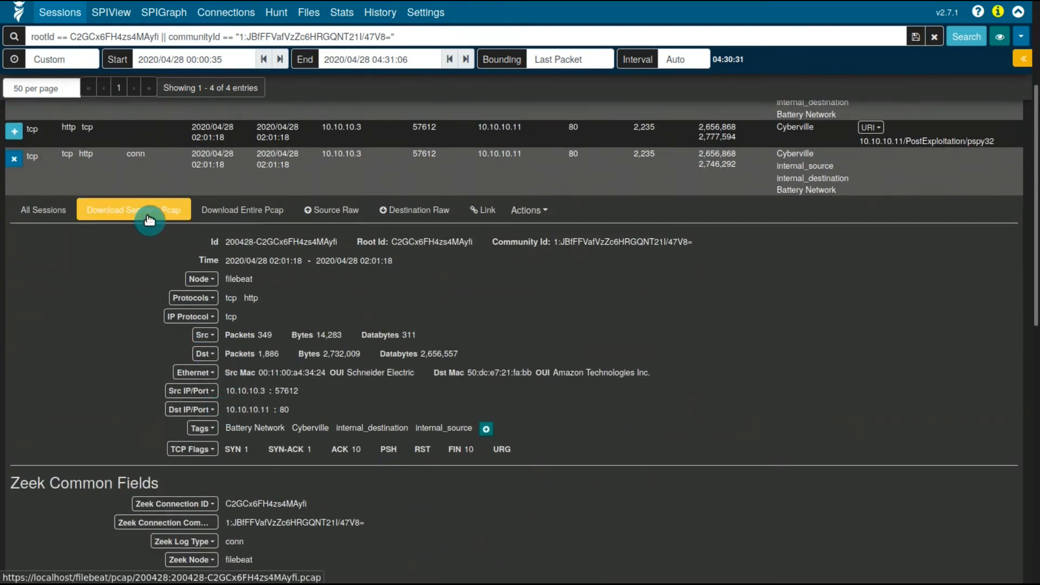
pyautogui.scroll(-3, 165, 317)
pyautogui.scroll(5, 155, 321)
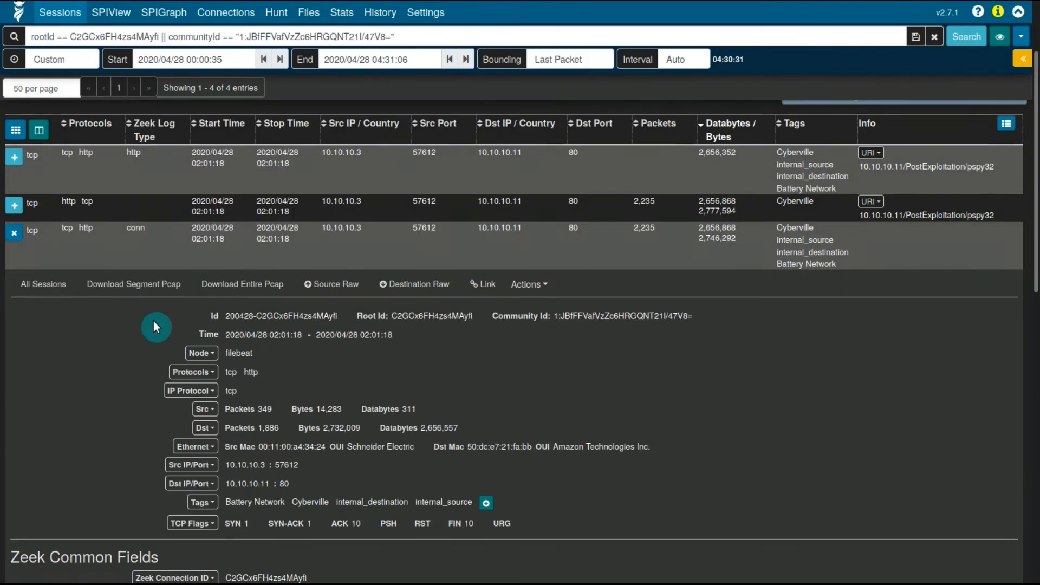
pyautogui.click(155, 287)
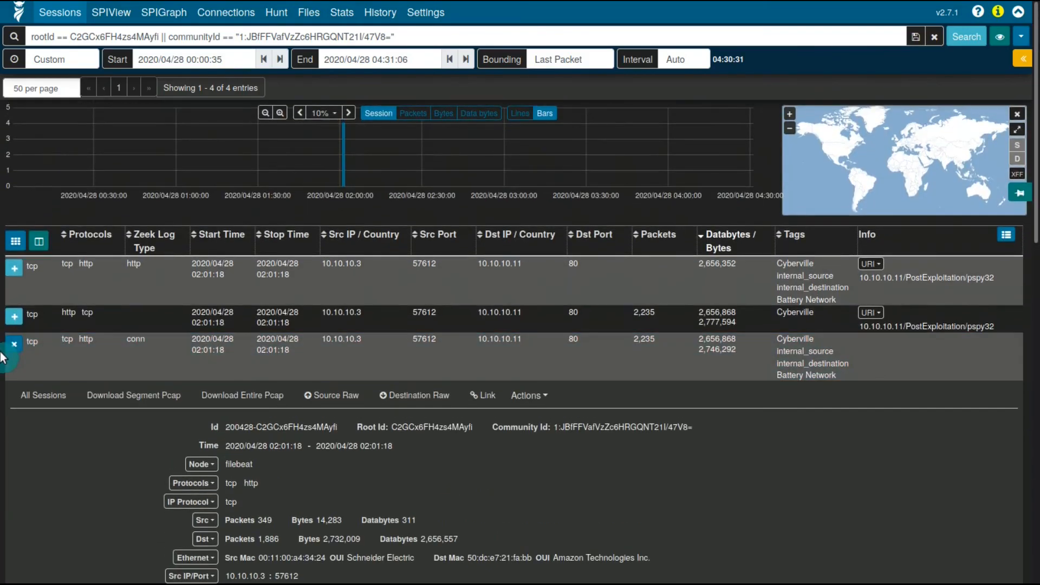
# - Collapse the conn session, expand the session without a Zeek log type, download its PCAP and open it in Wireshark
pyautogui.click(14, 345)
pyautogui.click(14, 317)
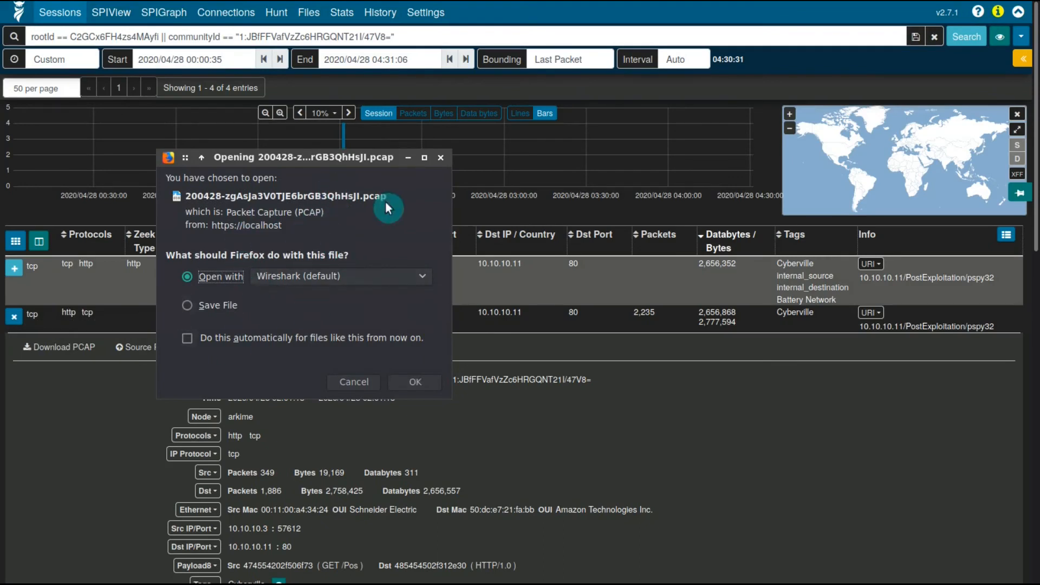
pyautogui.click(412, 383)
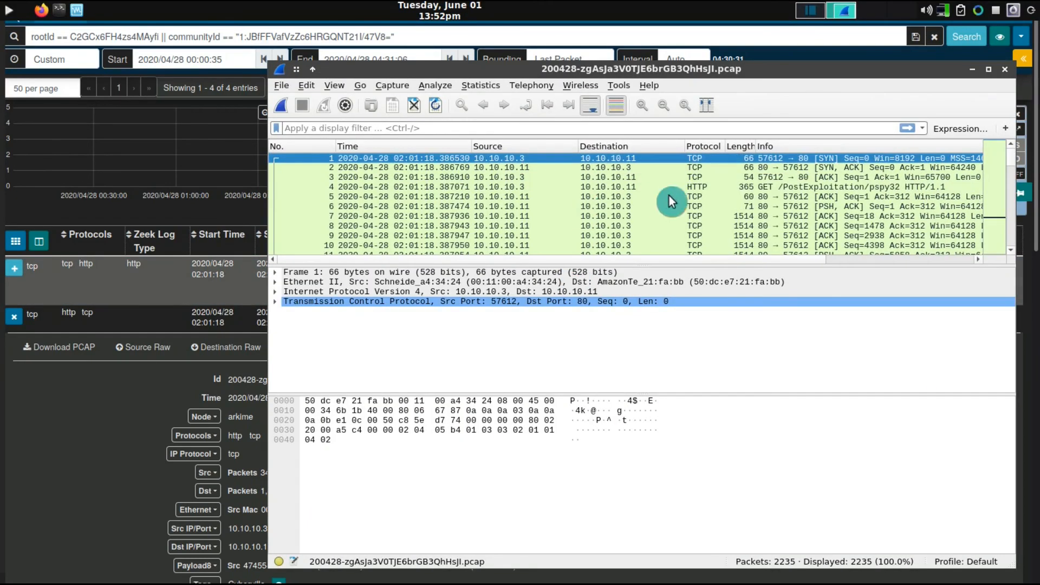
# - Examine the session's packets in Wireshark, including the pspy32 GET request and following TCP traffic, and close the capture
pyautogui.click(759, 188)
pyautogui.click(751, 197)
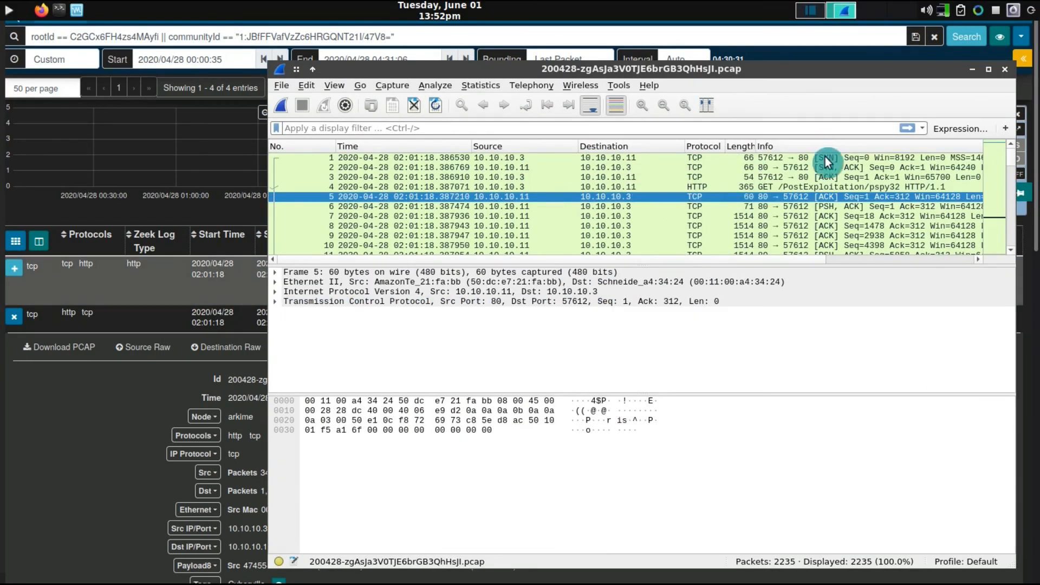
pyautogui.scroll(-20, 794, 190)
pyautogui.scroll(-20, 796, 195)
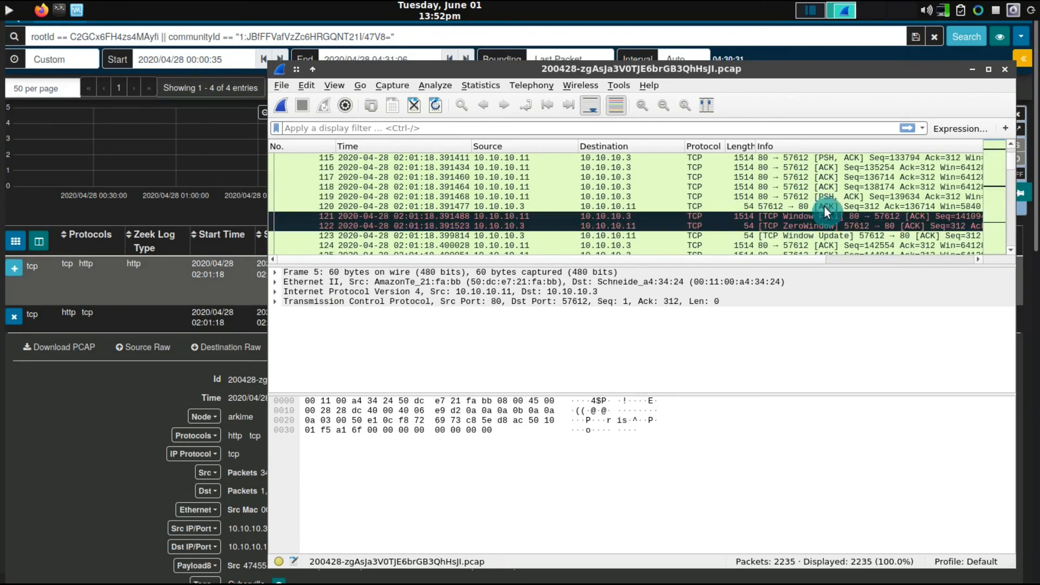
pyautogui.click(1007, 69)
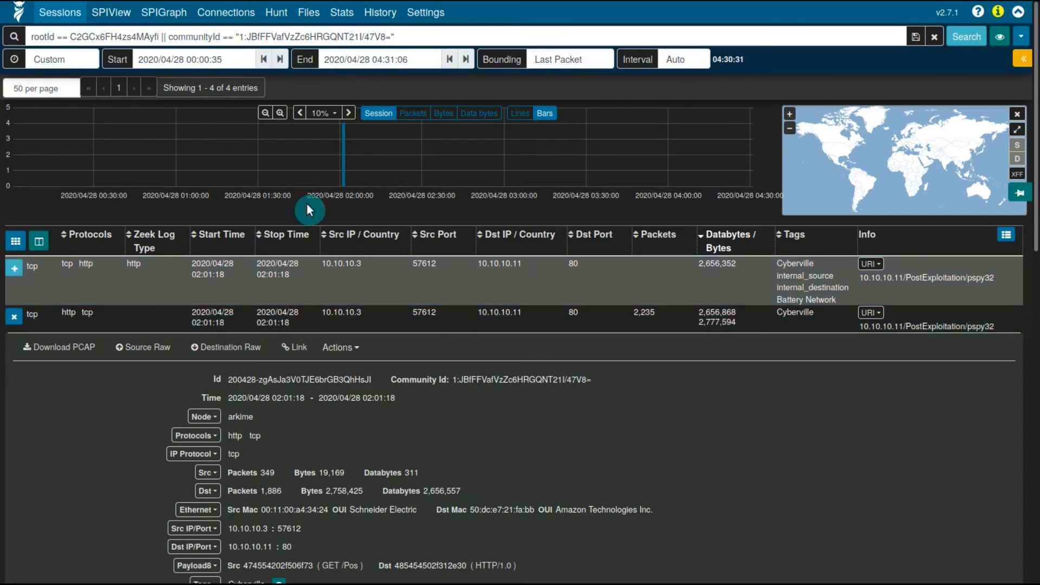
# - Compare the UID-filtered Kibana dashboard with Arkime, and review the rootId and communityId clauses of the Arkime search expression
pyautogui.hotkey('ctrl', 'Tab')
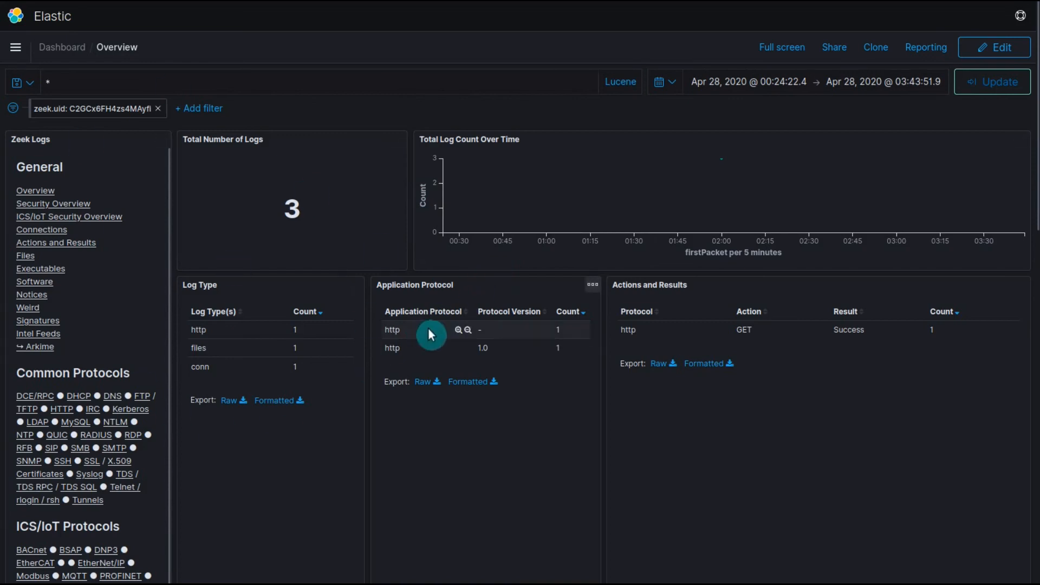
pyautogui.hotkey('ctrl', 'Tab')
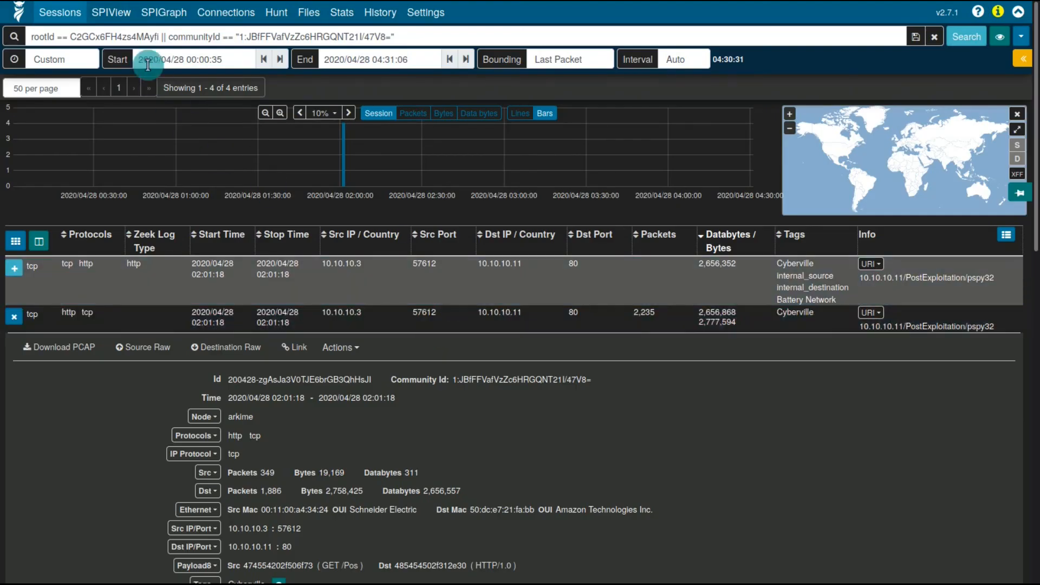
pyautogui.moveTo(32, 37); pyautogui.dragTo(168, 36)
pyautogui.moveTo(459, 13); pyautogui.dragTo(567, 40)
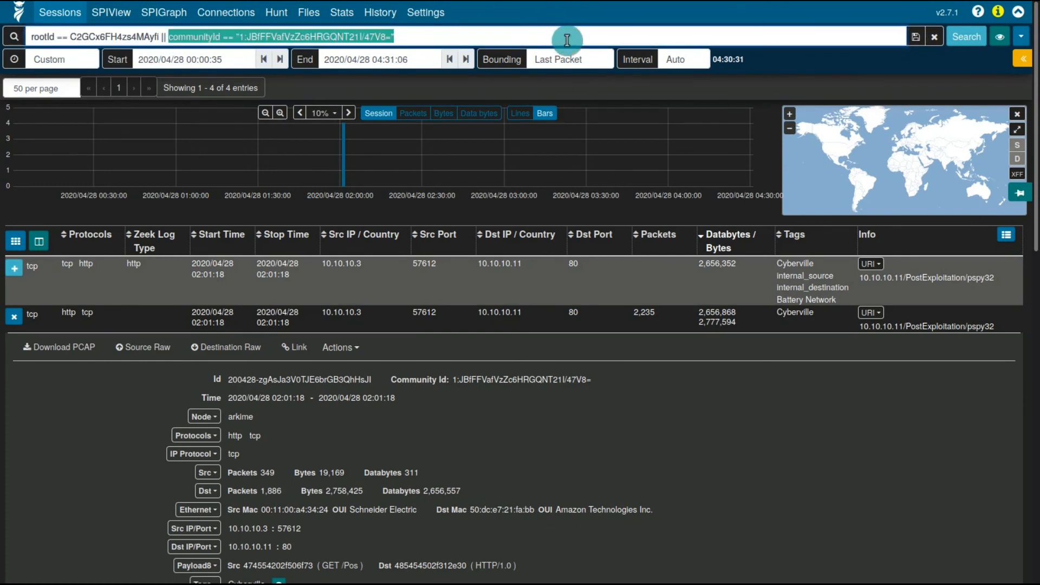
pyautogui.click(30, 315)
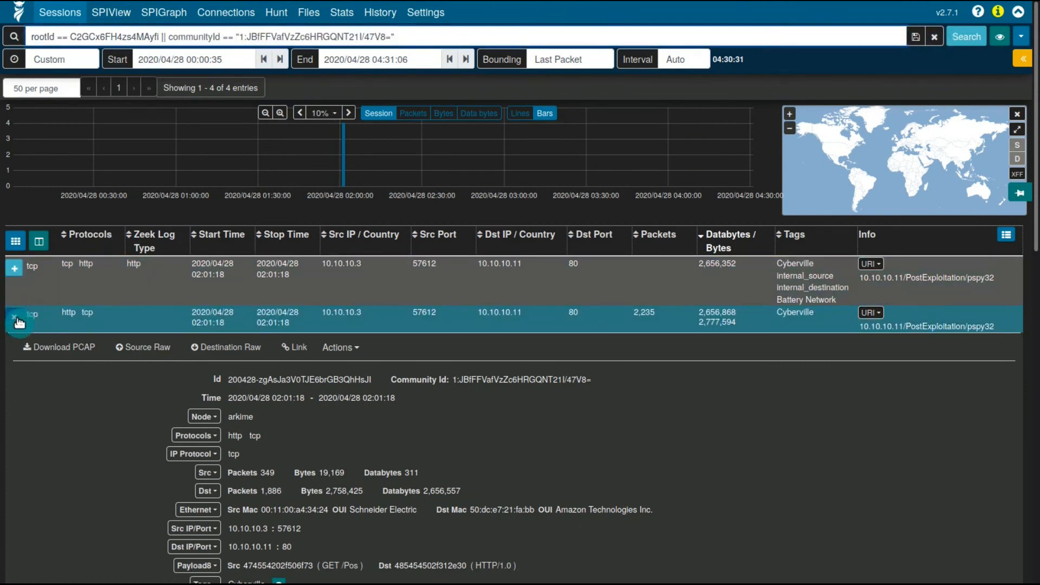
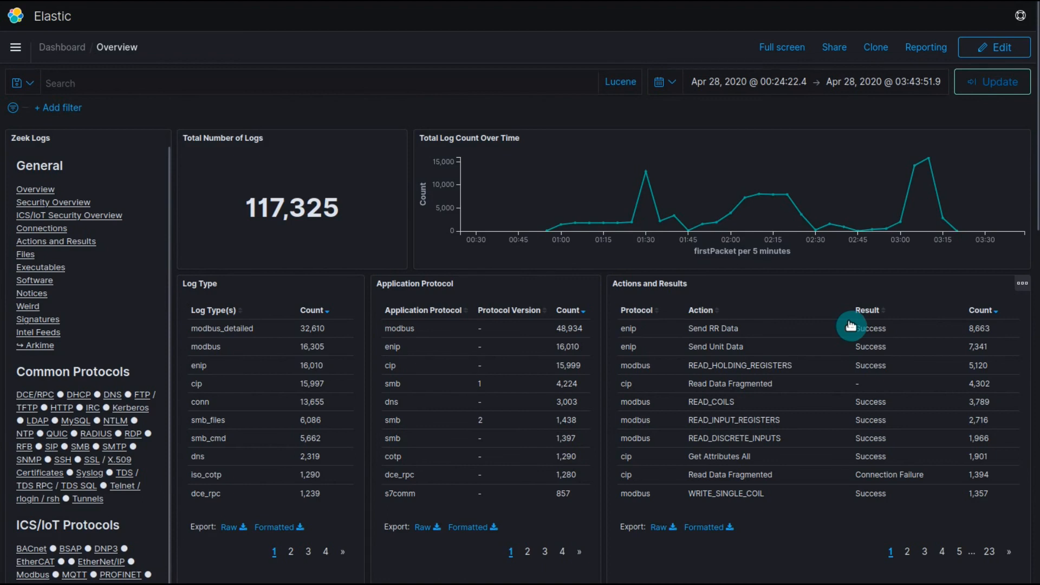
# - Filter the Overview dashboard with the query tags:cross_segment
pyautogui.click(390, 85)
pyautogui.write('t')
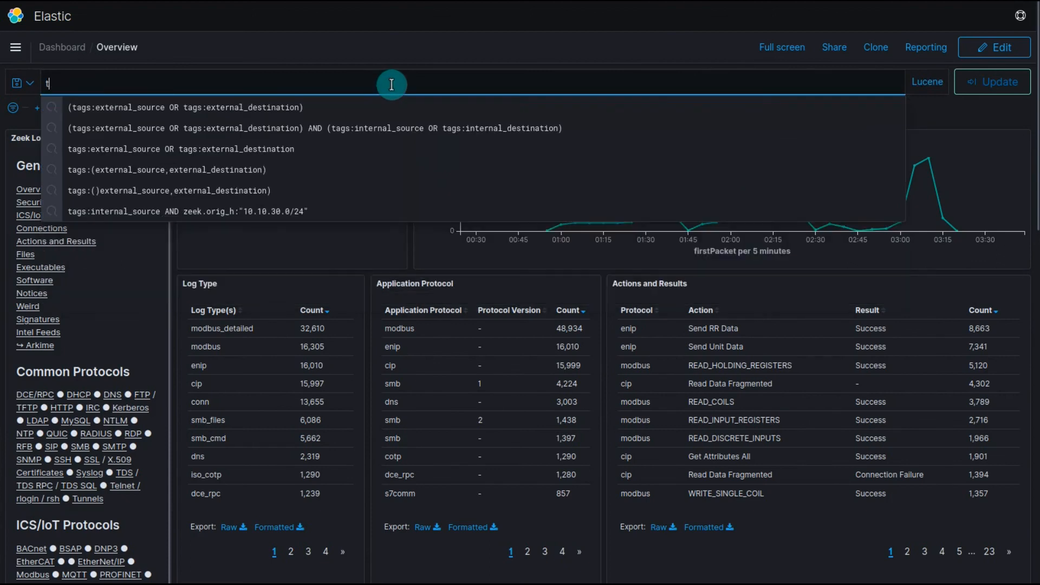
pyautogui.write('ags:cros')
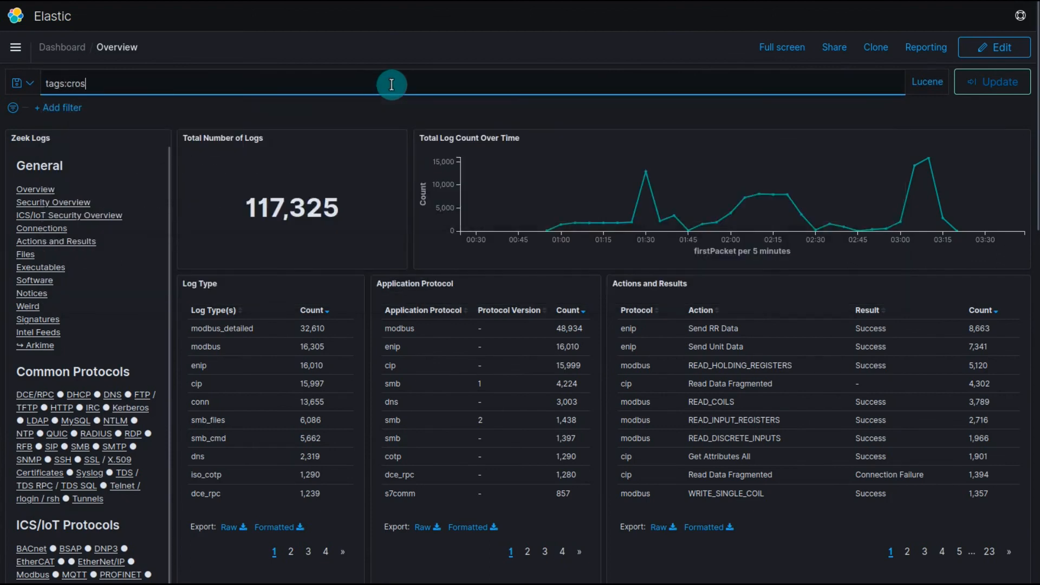
pyautogui.write('s_segment')
pyautogui.press('Return')
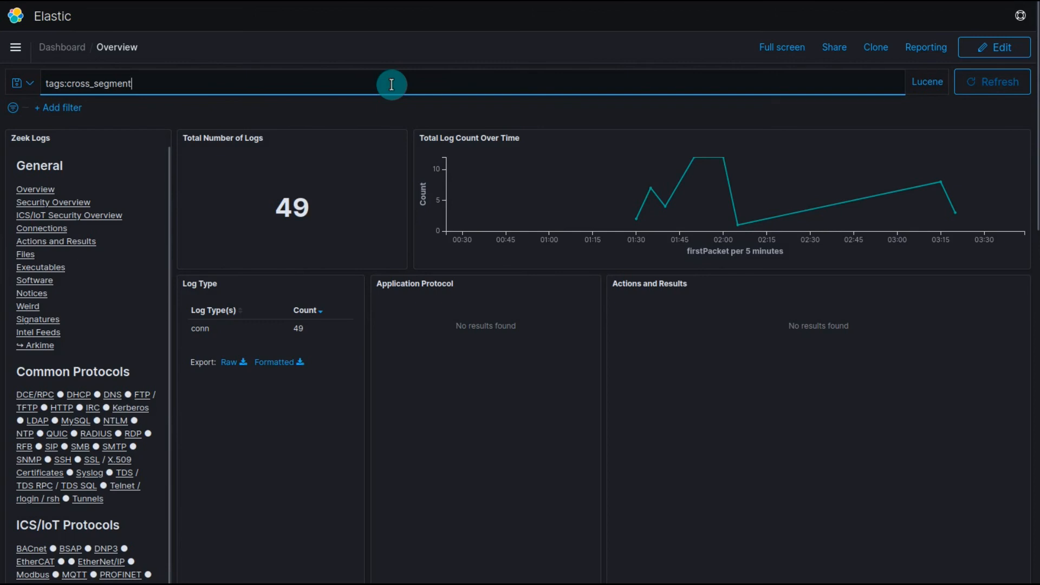
# - Clear the dashboard query, open Discover and search the sessions for tags:cross_segment
pyautogui.hotkey('ctrl', 'a')
pyautogui.press('BackSpace')
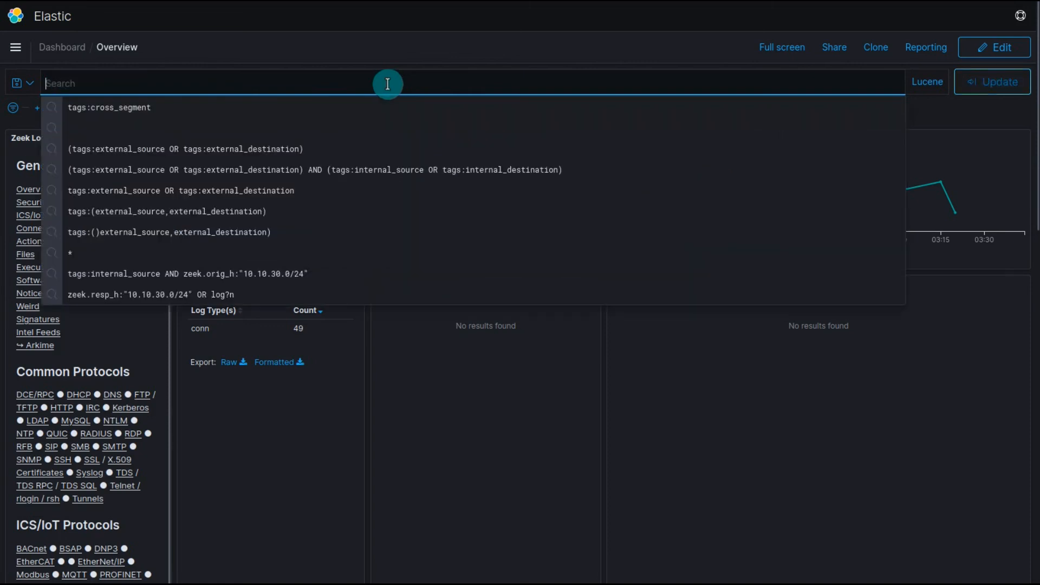
pyautogui.click(15, 47)
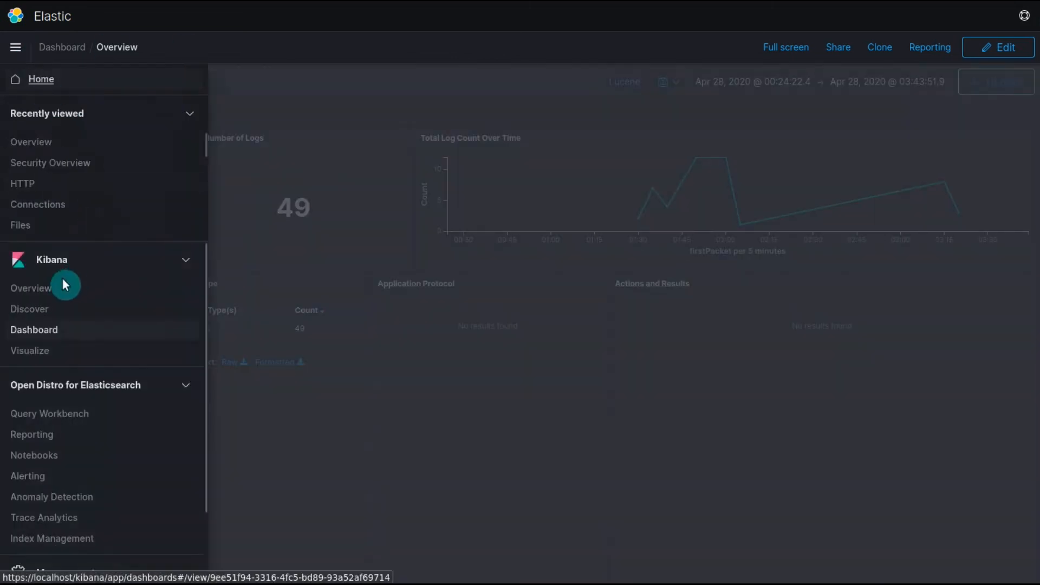
pyautogui.click(45, 309)
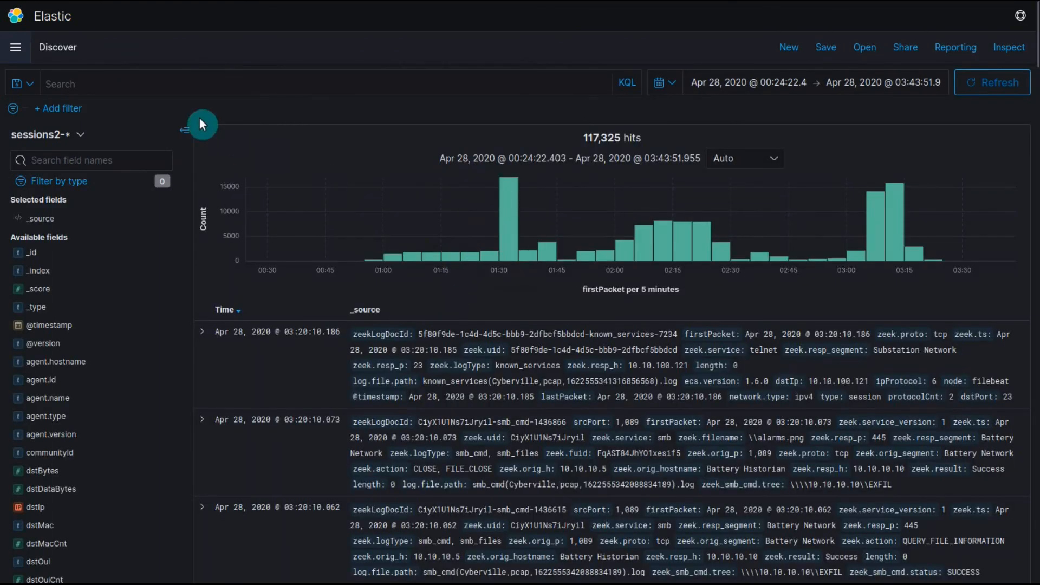
pyautogui.click(140, 84)
pyautogui.write('tags')
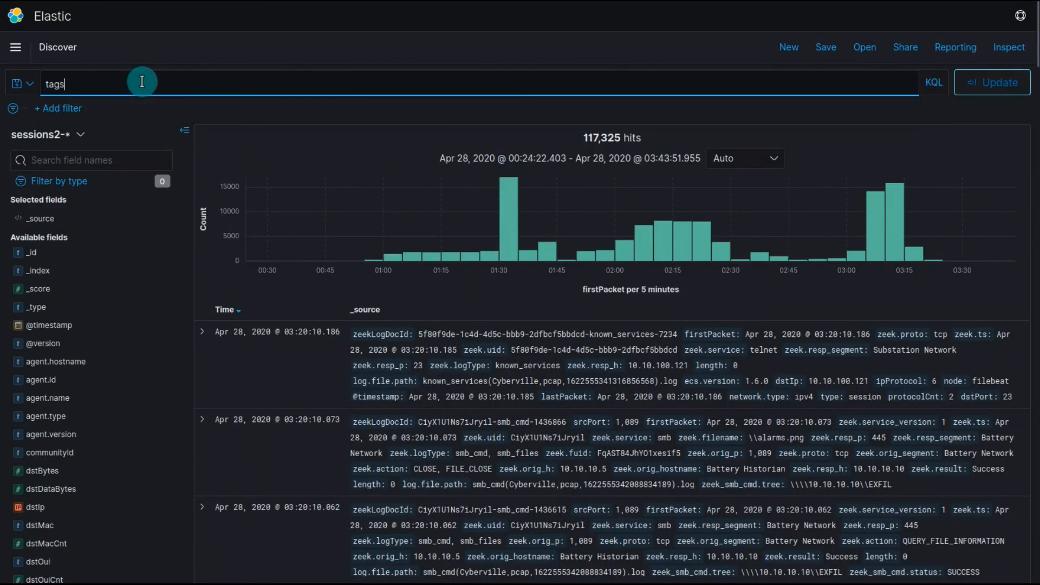
pyautogui.write(':cross_segment')
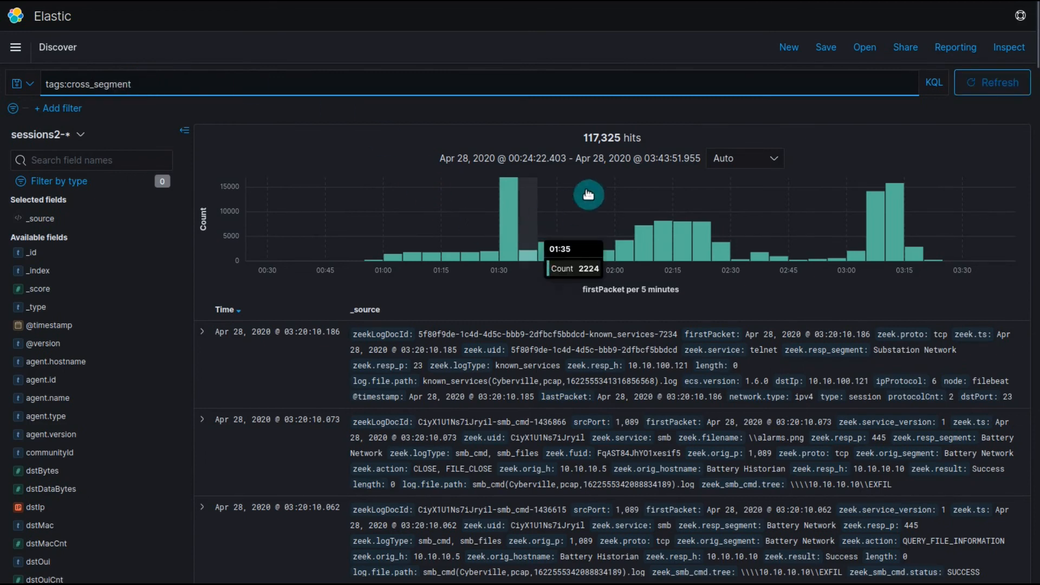
# - Find the segment fields and add zeek.orig_segment and zeek.resp_segment as columns of the results table
pyautogui.click(69, 160)
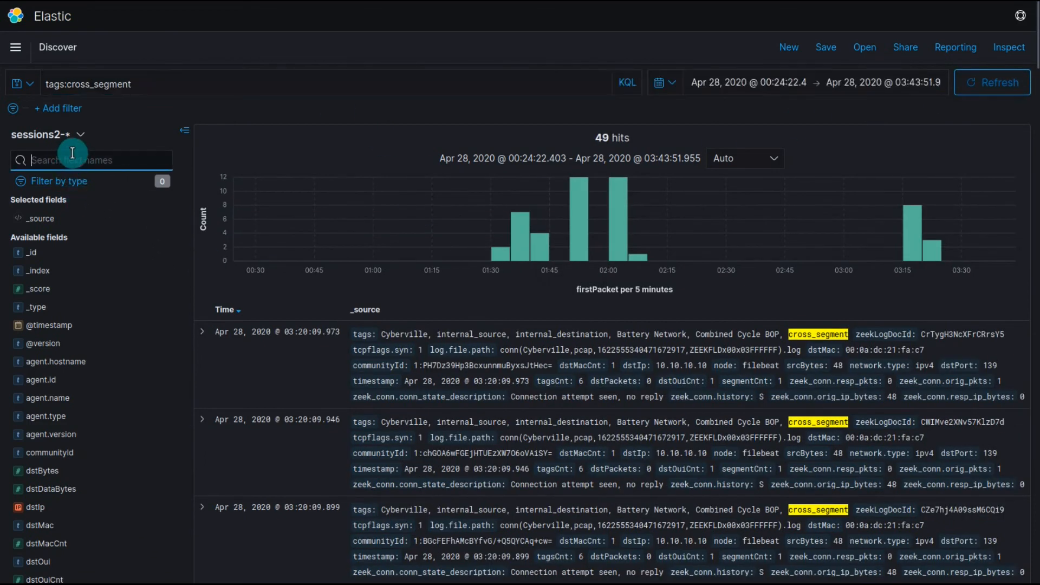
pyautogui.write('segment')
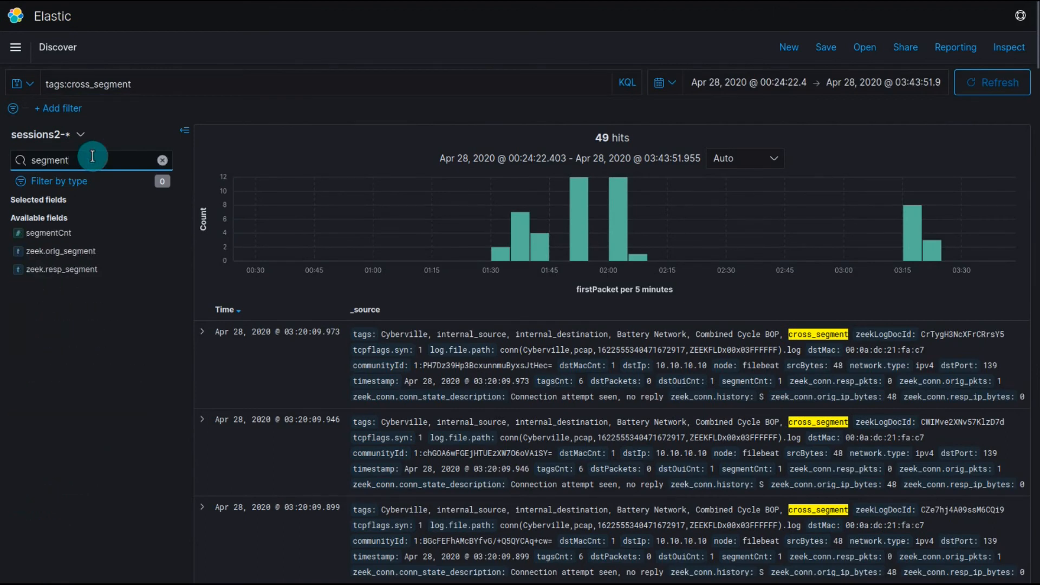
pyautogui.click(156, 251)
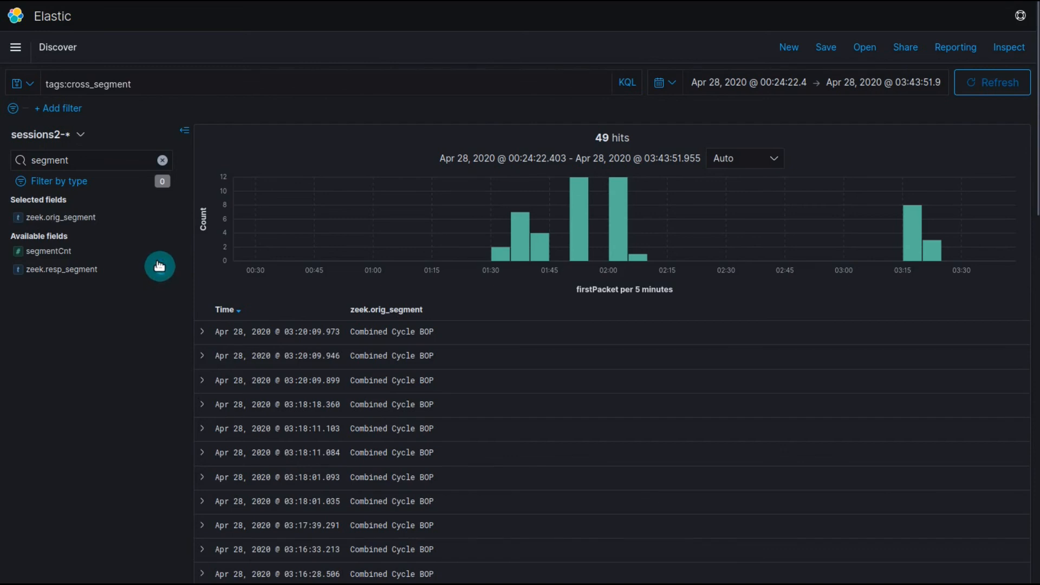
pyautogui.click(158, 271)
# - Find the service fields and add zeek.service as a column of the results table
pyautogui.click(111, 161)
pyautogui.doubleClick(111, 161)
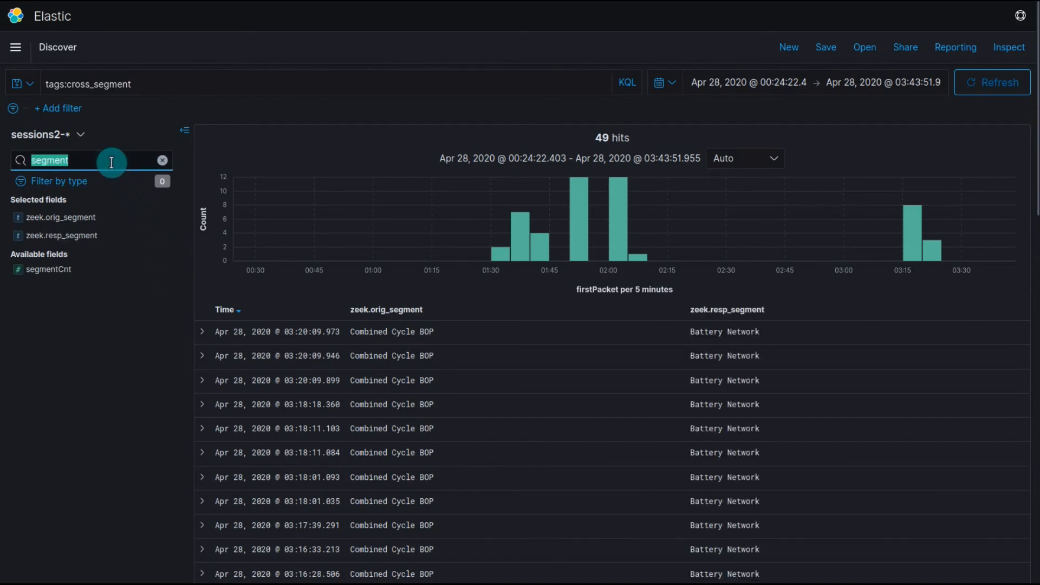
pyautogui.write('service')
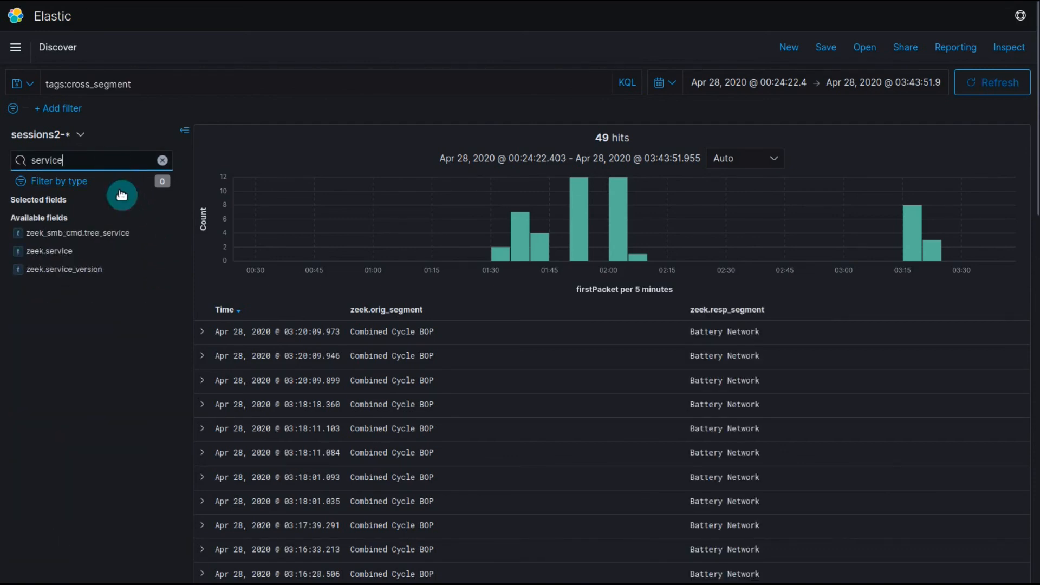
pyautogui.click(167, 253)
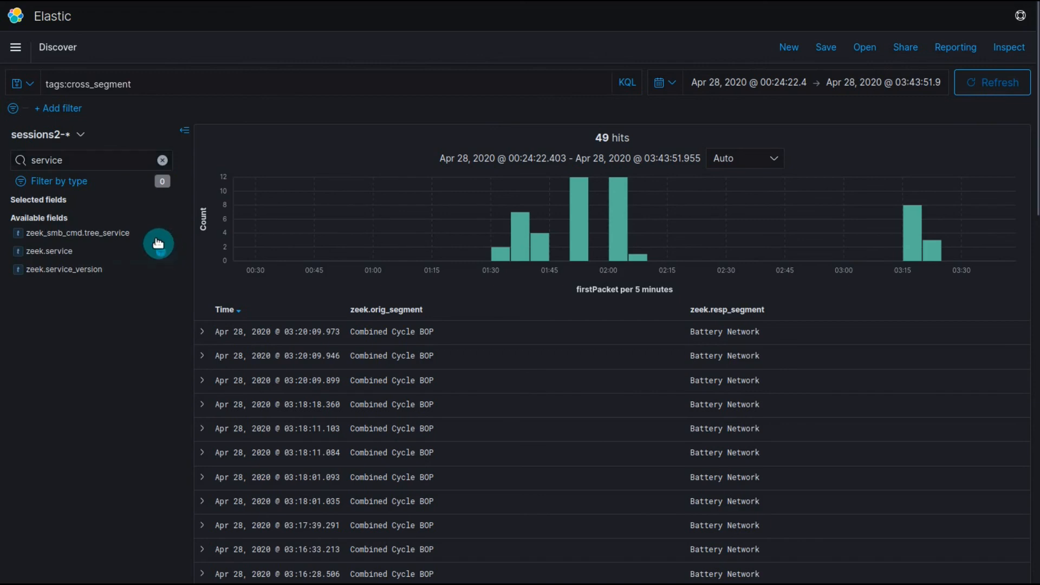
# - Find the originating host field and add zeek.orig_h as a column of the results table
pyautogui.doubleClick(88, 160)
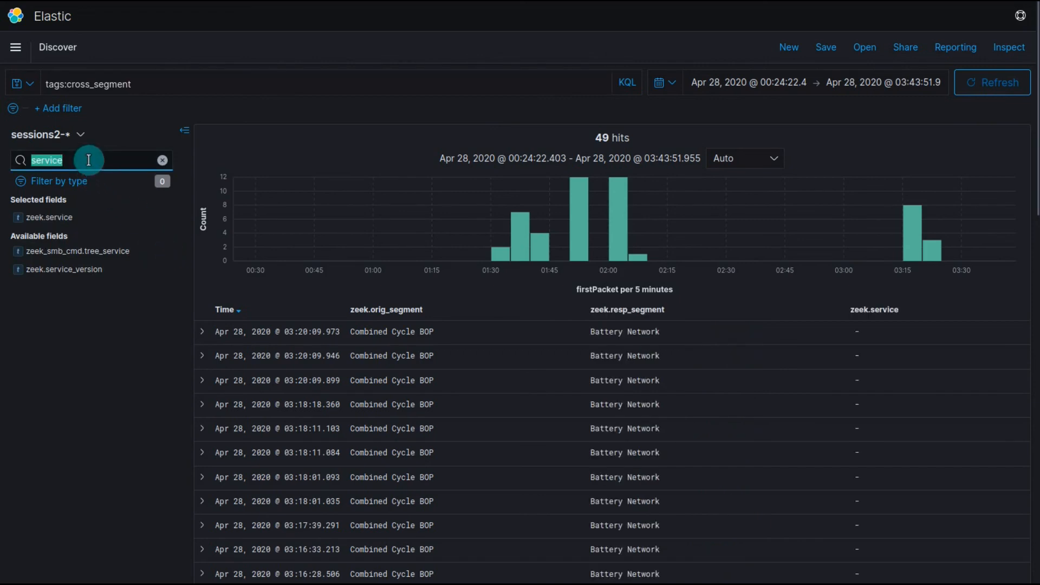
pyautogui.write('ip')
pyautogui.doubleClick(89, 160)
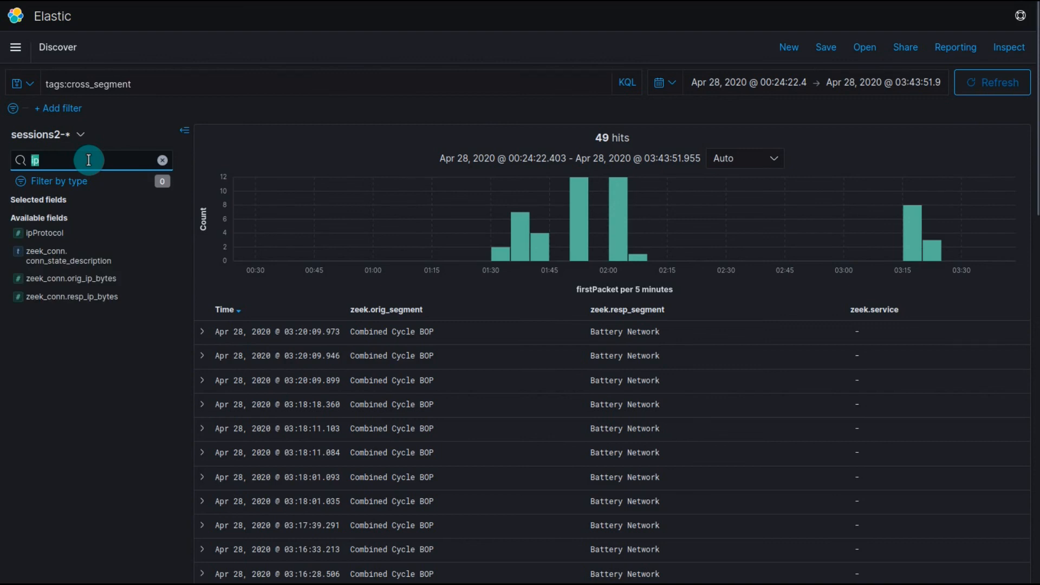
pyautogui.write('orig')
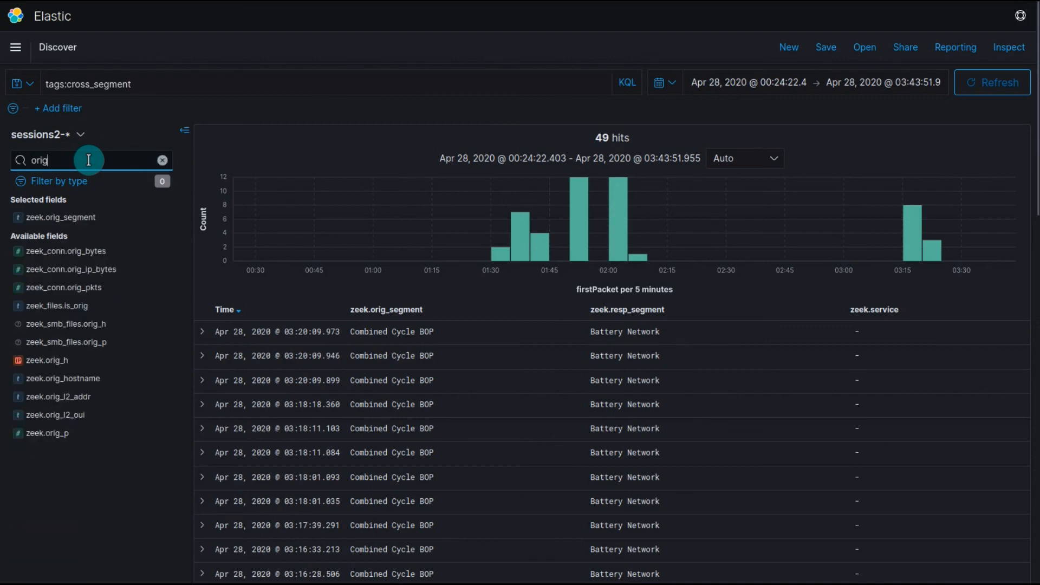
pyautogui.write('_h')
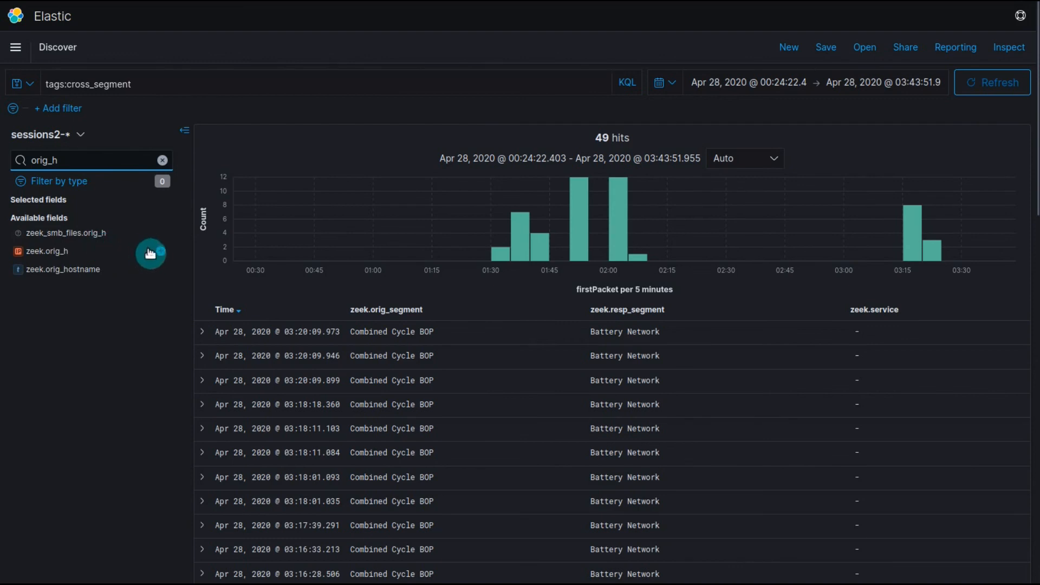
pyautogui.click(161, 252)
# - Add the responding host field zeek.resp_h as a column and review the segments and hosts of the cross-segment connections
pyautogui.doubleClick(76, 160)
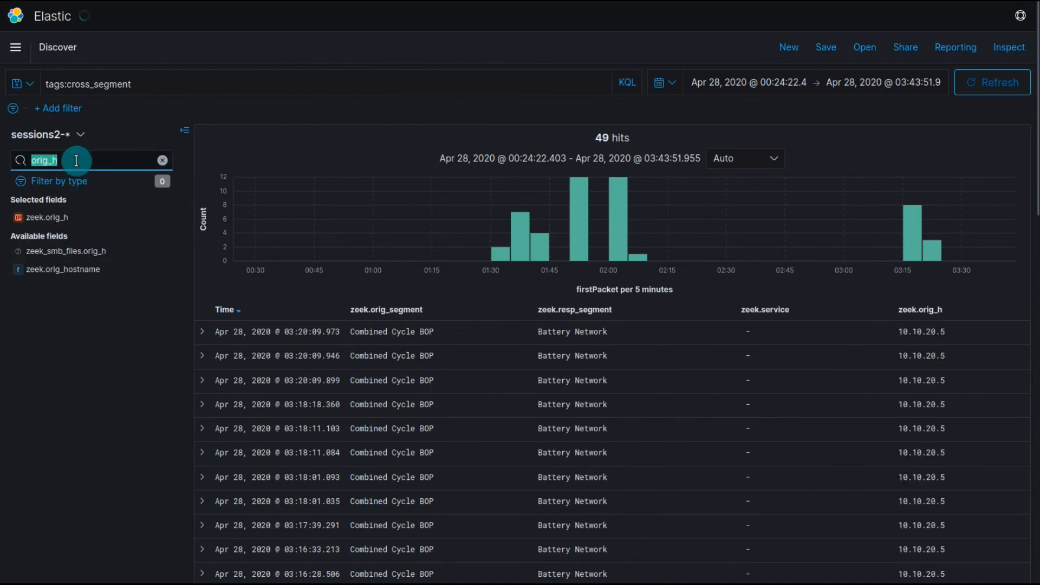
pyautogui.write('resp-')
pyautogui.press('BackSpace')
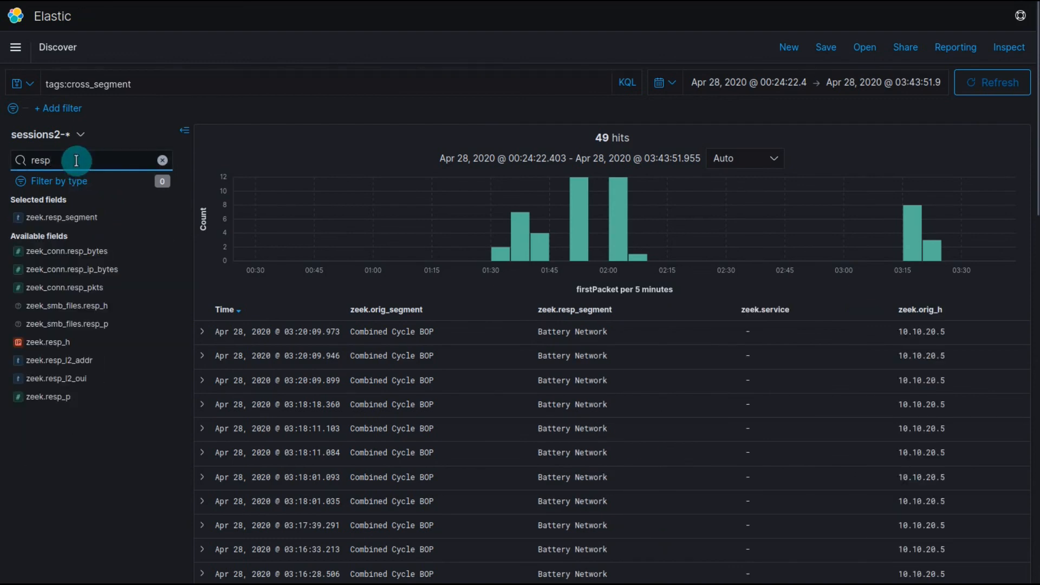
pyautogui.write('_h')
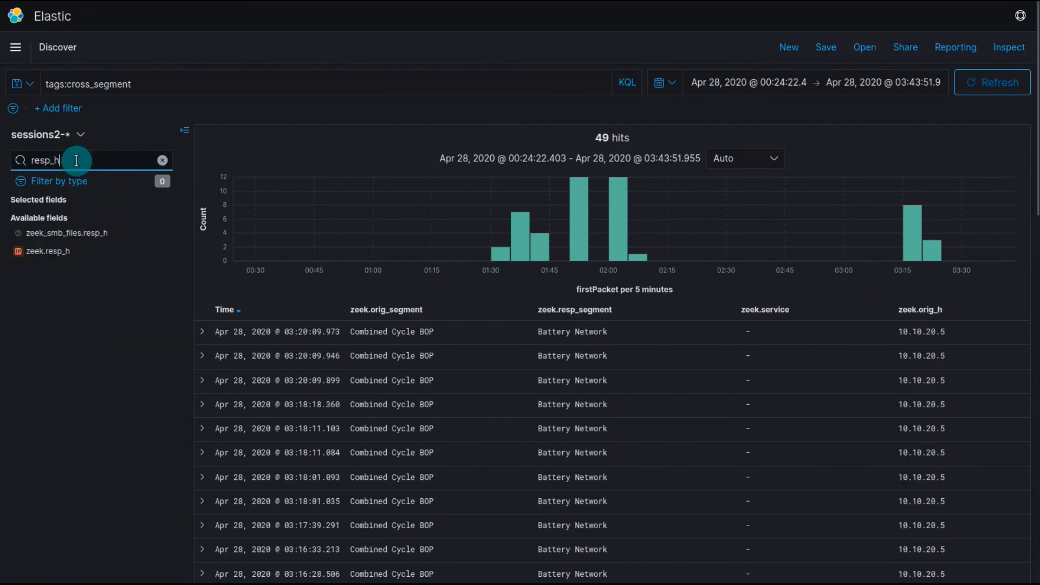
pyautogui.click(152, 257)
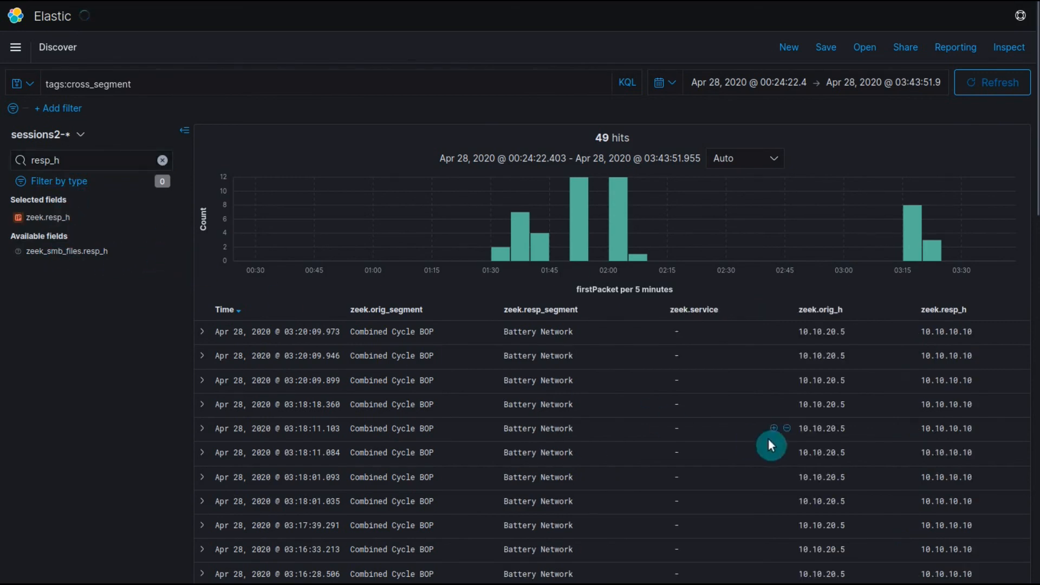
pyautogui.scroll(-3, 750, 411)
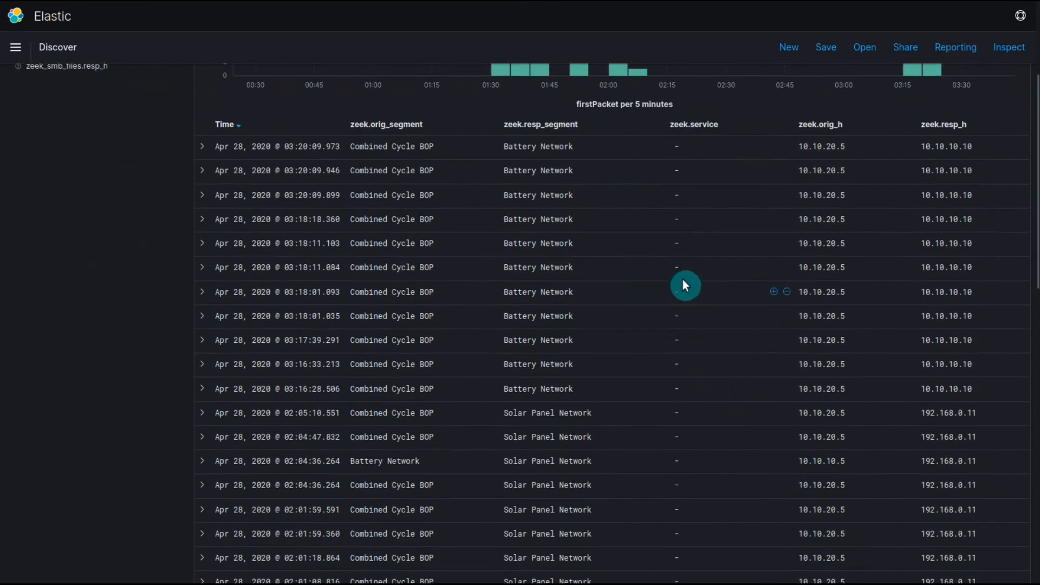
pyautogui.scroll(-8, 685, 285)
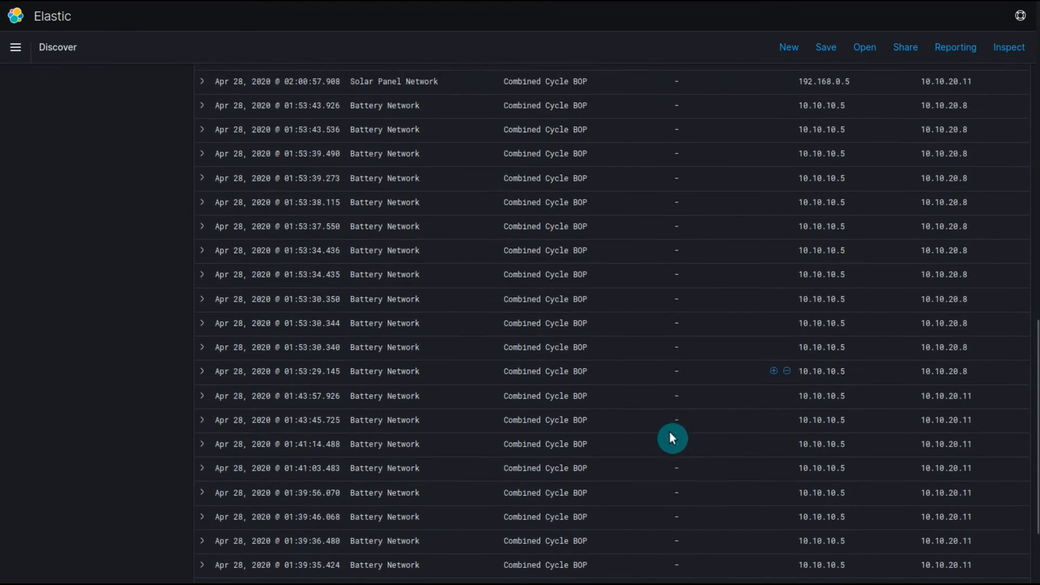
pyautogui.scroll(11, 672, 436)
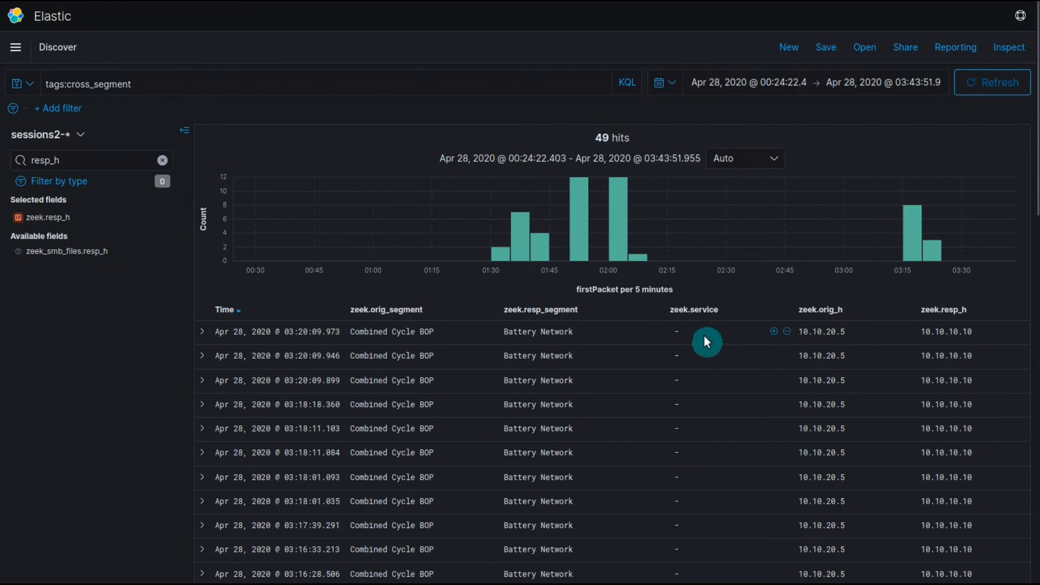
# - Try filtering the cross-segment records on the zeek.service value, and remove that filter
pyautogui.click(787, 335)
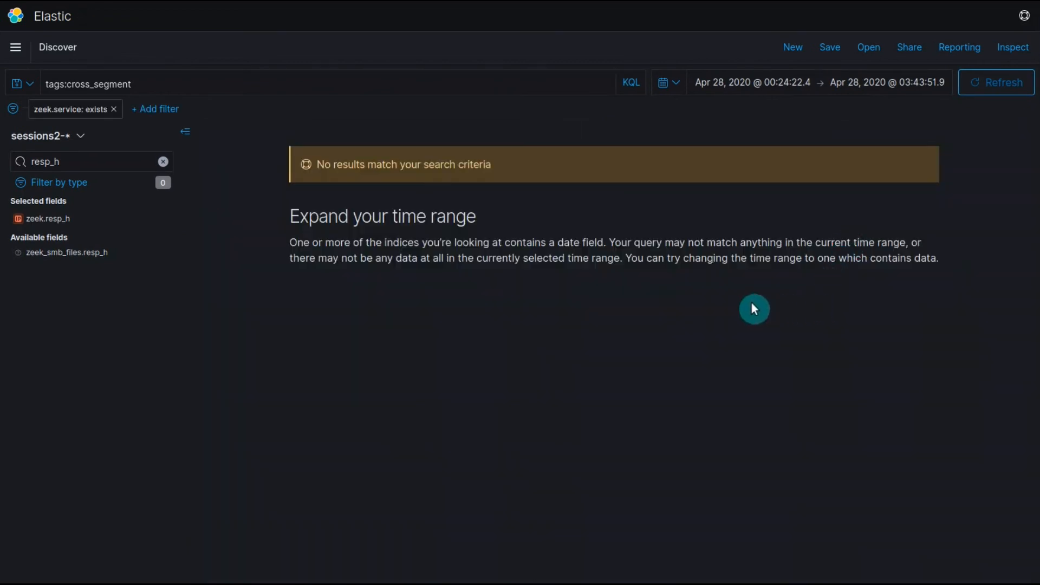
pyautogui.click(113, 110)
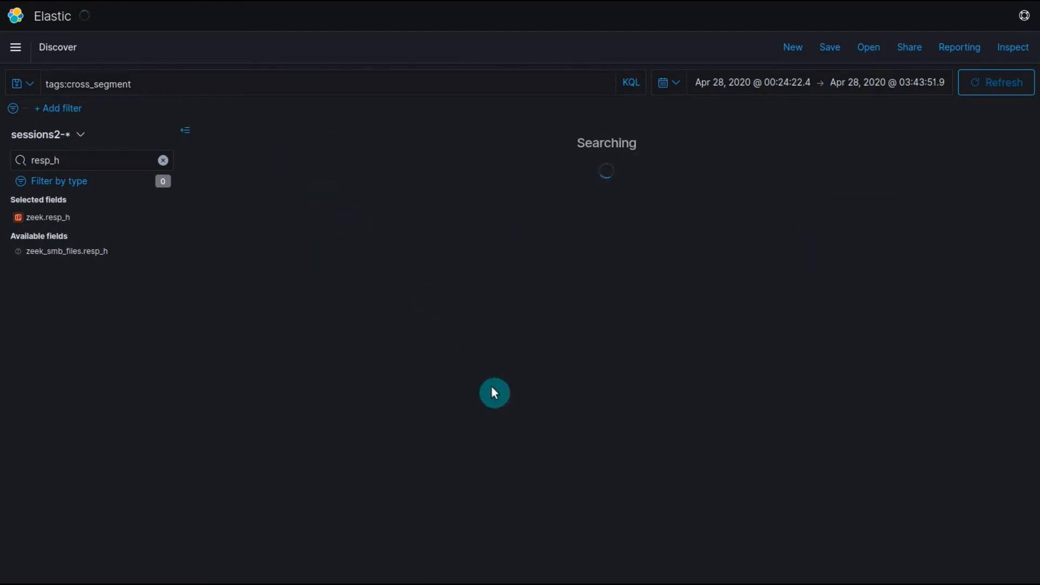
# - Find the protocol fields, add zeek.proto as a column of the results table and place it just before zeek.service
pyautogui.doubleClick(79, 159)
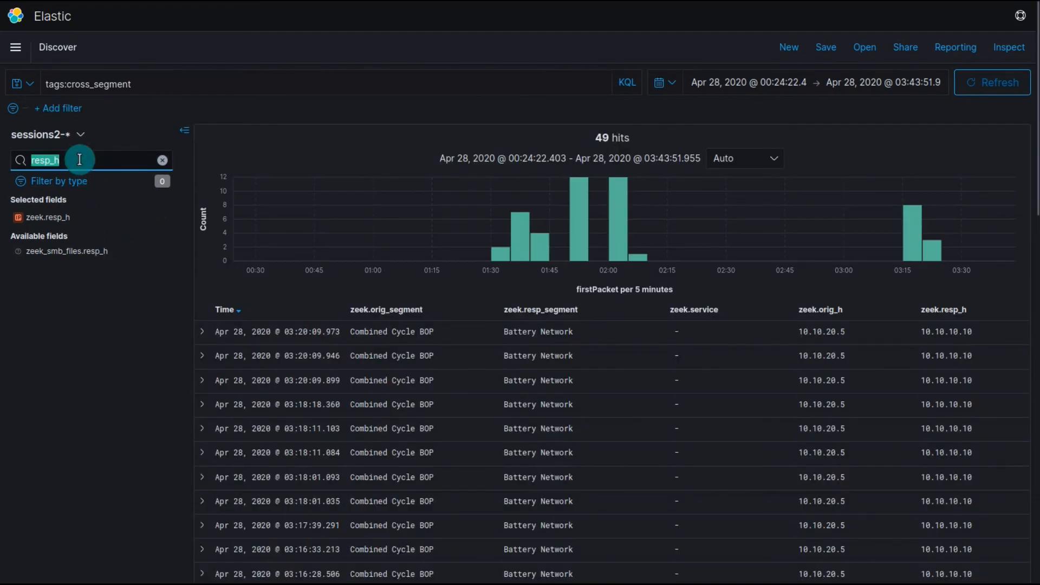
pyautogui.write('proto')
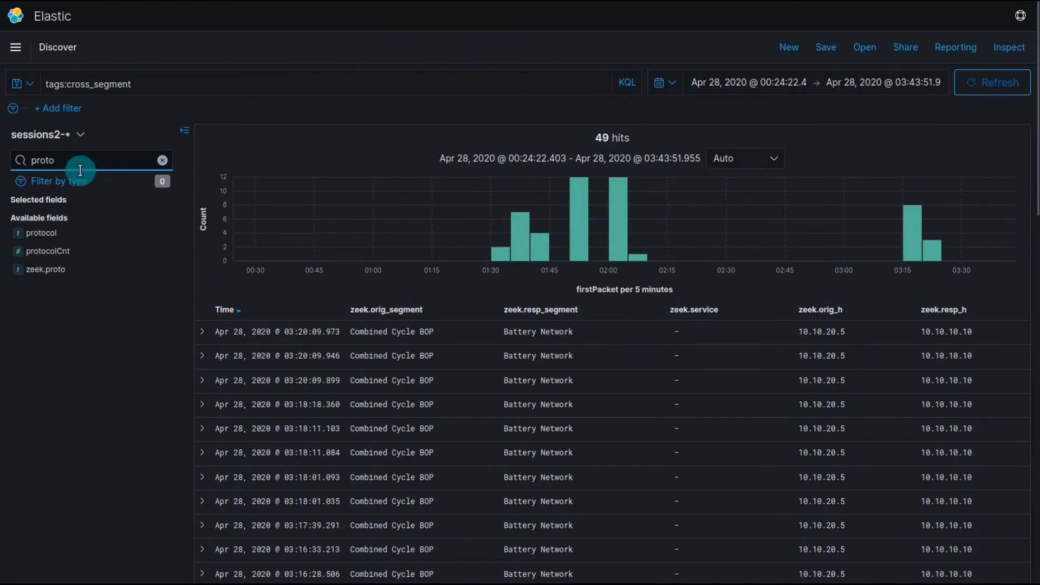
pyautogui.click(164, 272)
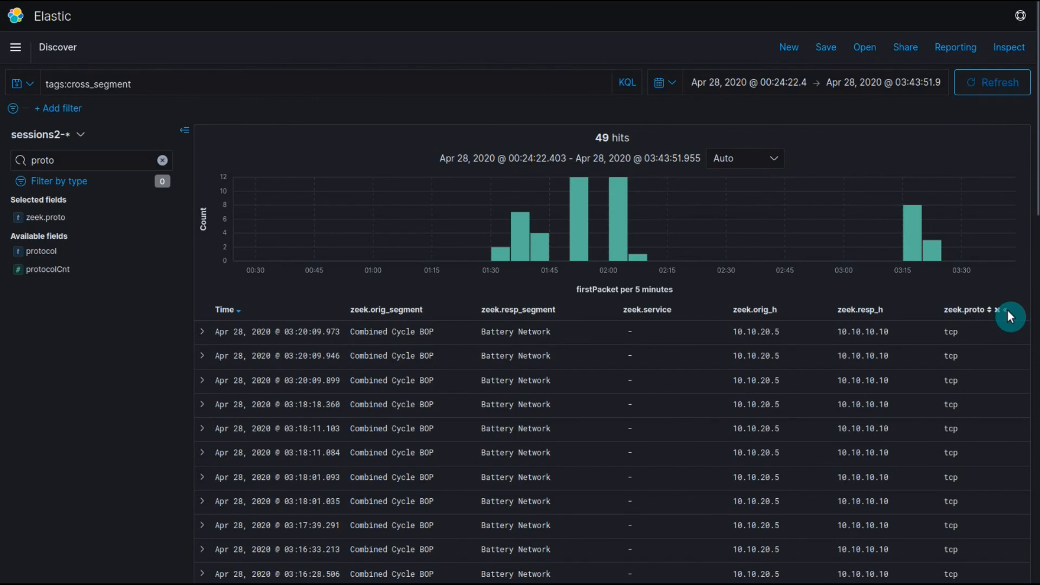
pyautogui.click(1006, 312)
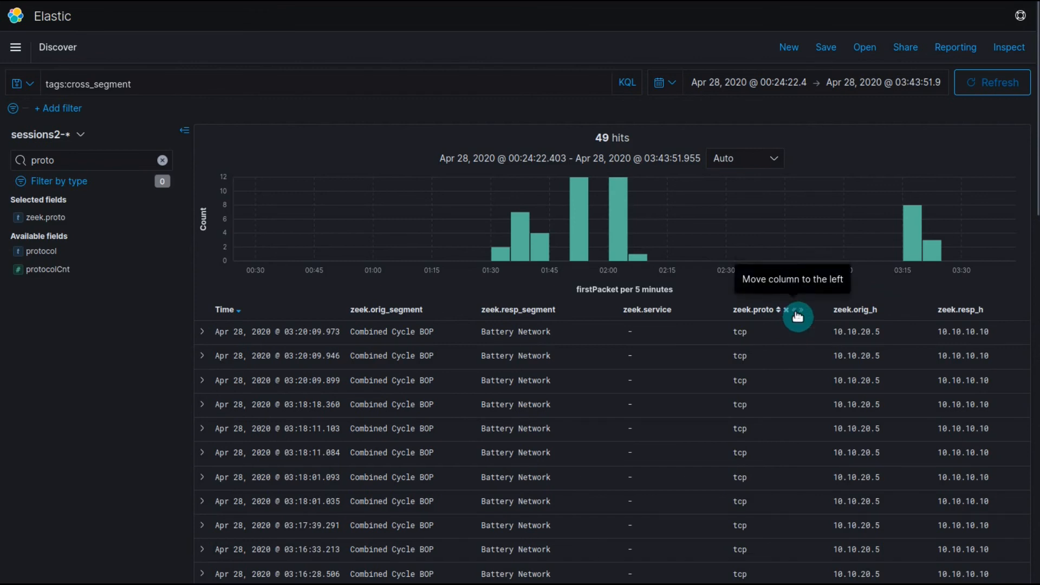
pyautogui.click(797, 317)
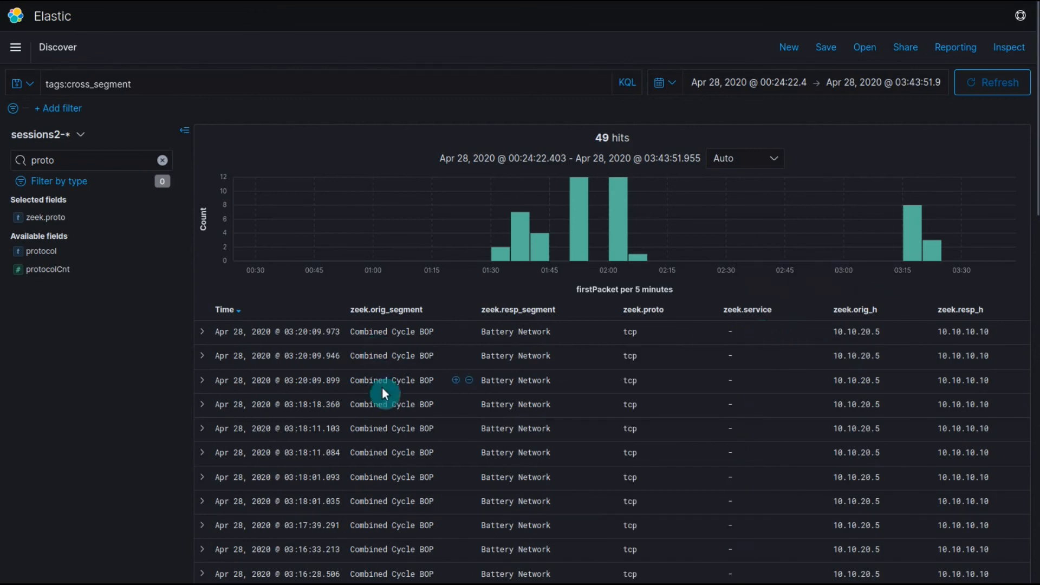
# - Review the segments, protocols, services and hosts across the list of cross-segment connections
pyautogui.scroll(-9, 385, 394)
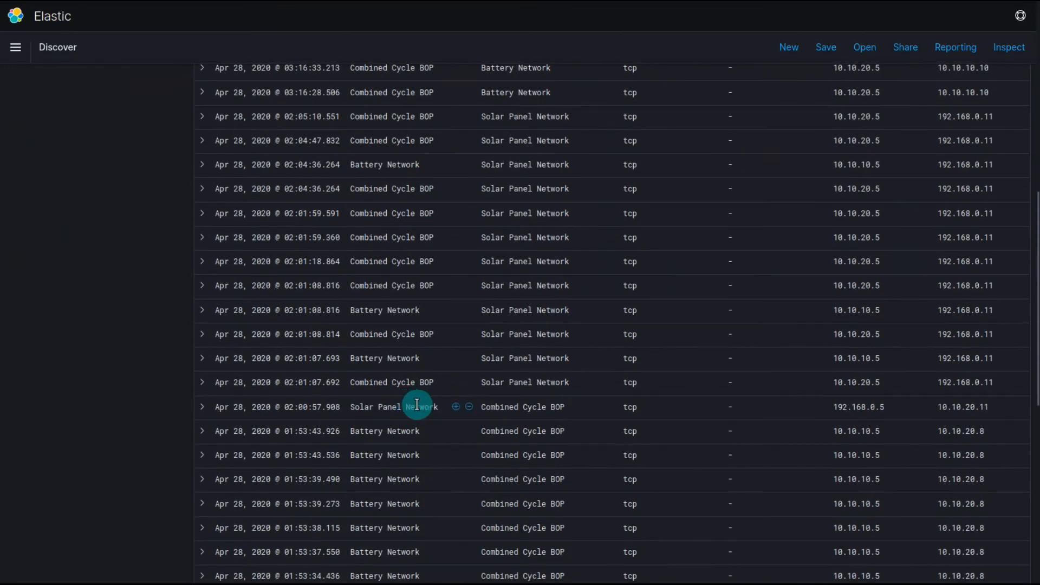
pyautogui.scroll(9, 417, 406)
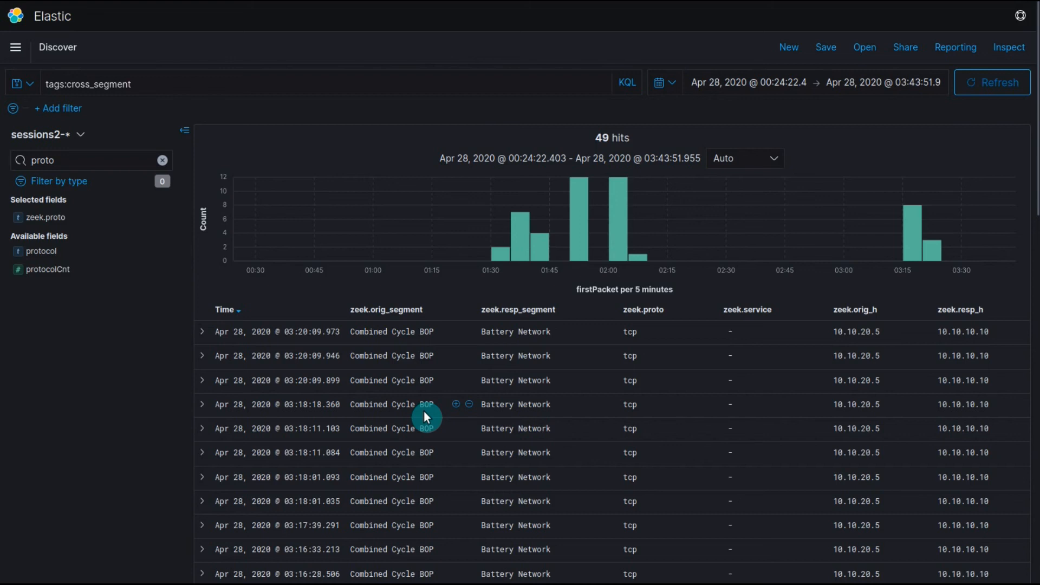
pyautogui.scroll(-1, 425, 417)
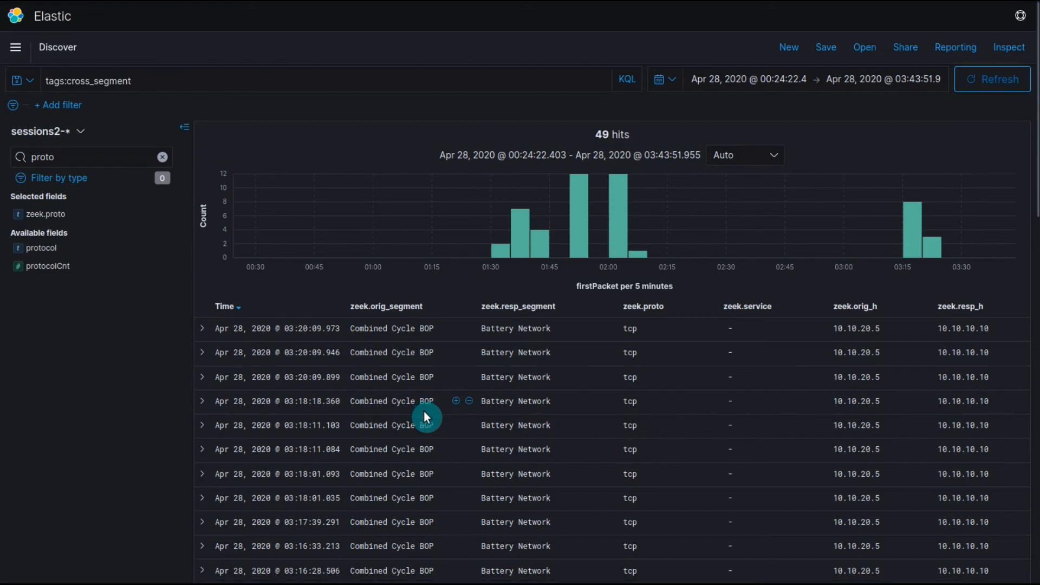
pyautogui.scroll(-1, 424, 411)
pyautogui.scroll(2, 417, 418)
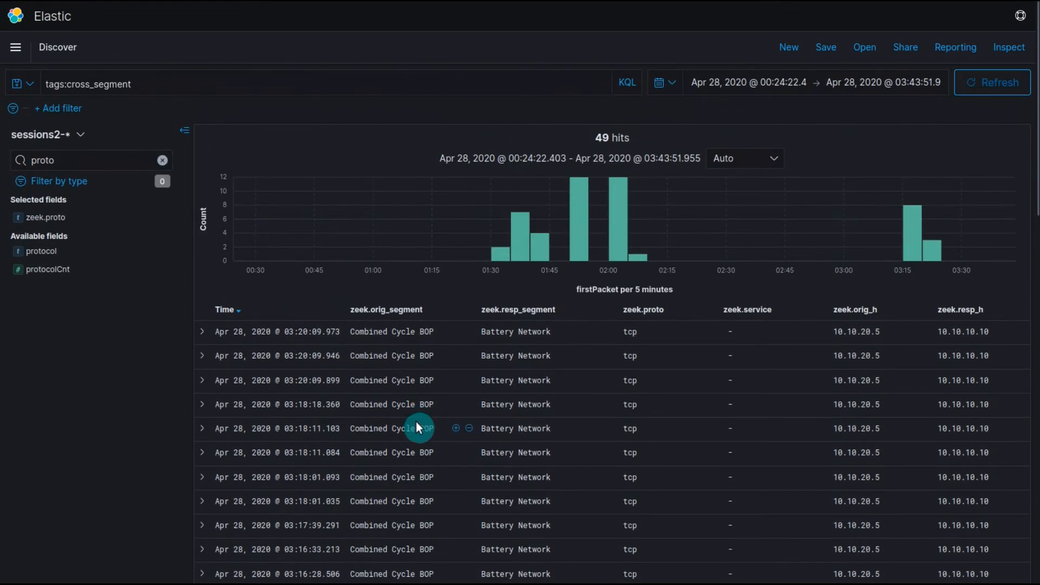
pyautogui.scroll(-10, 445, 493)
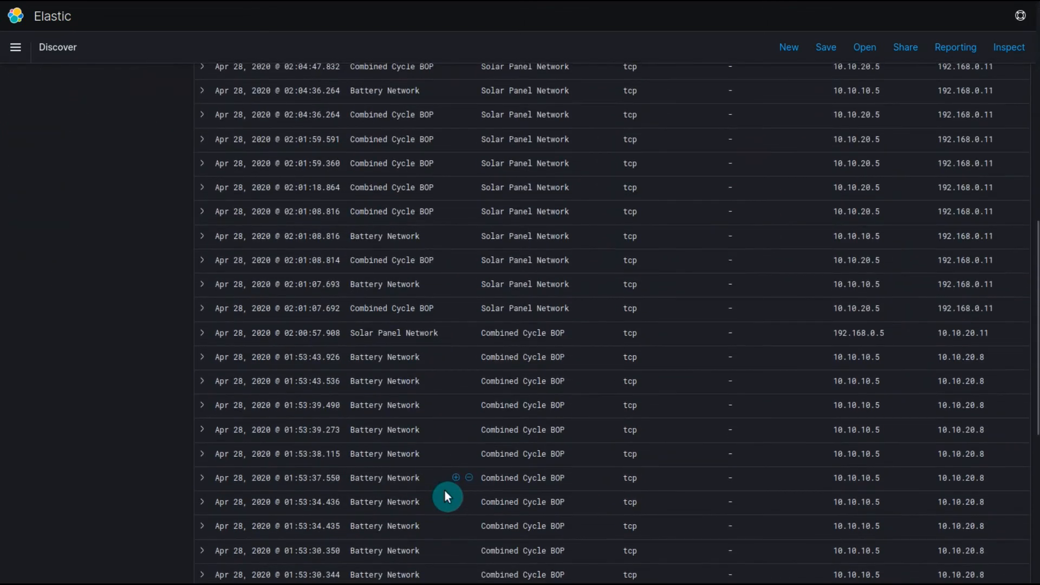
pyautogui.scroll(10, 445, 491)
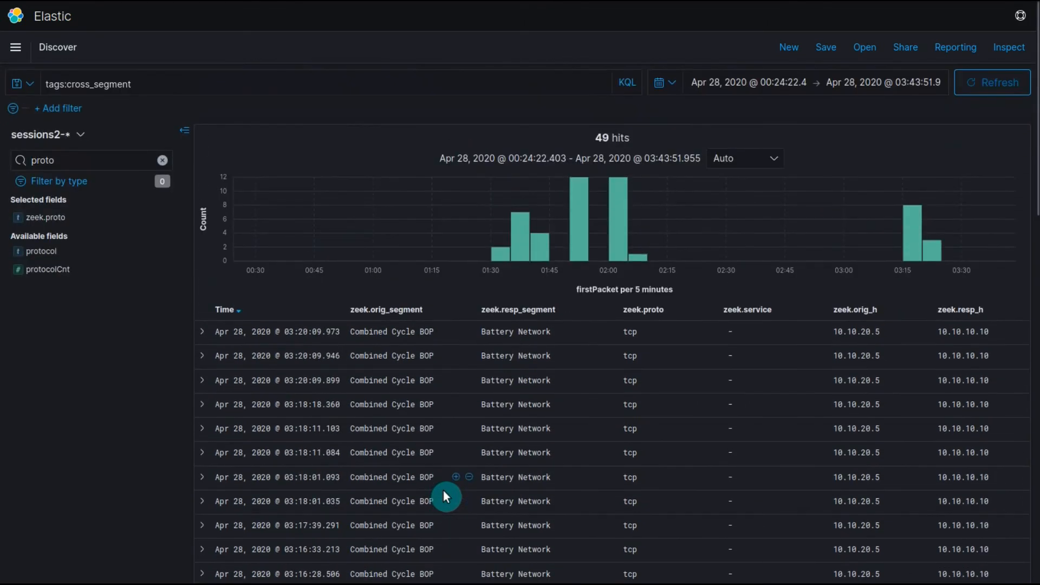
pyautogui.hotkey('ctrl', 't')
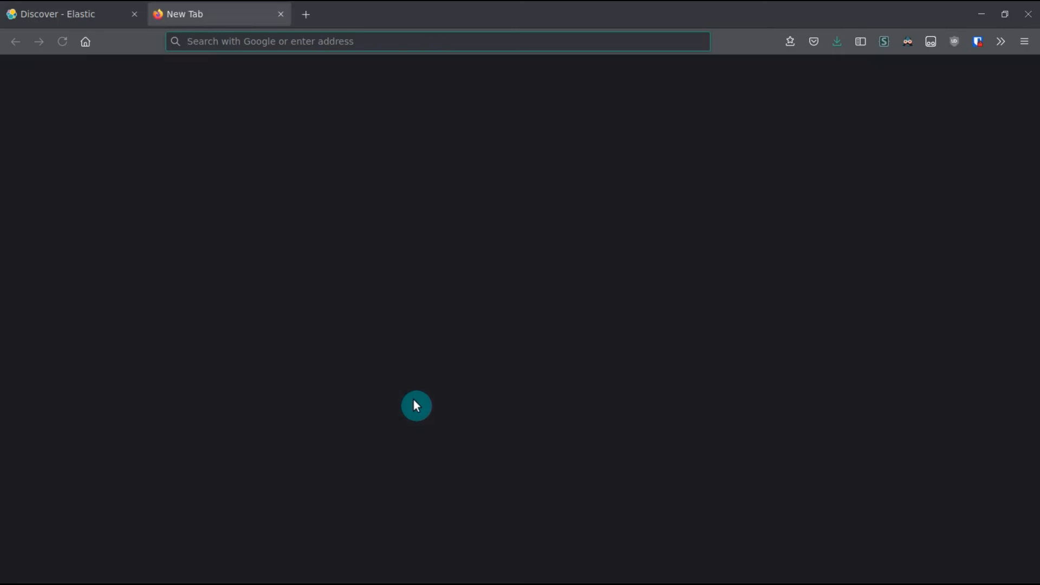
pyautogui.write('https://localhost/')
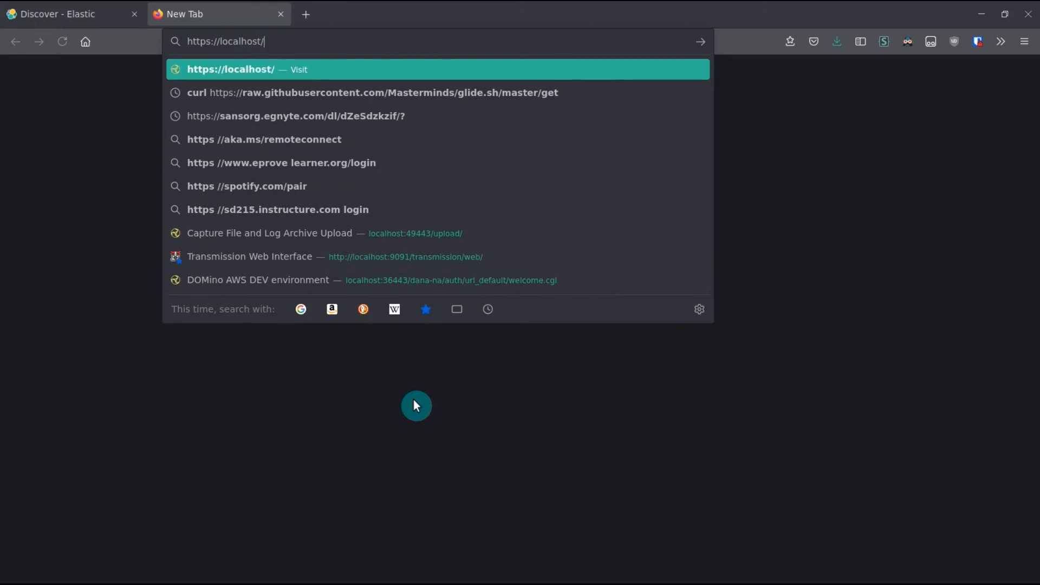
pyautogui.press('Return')
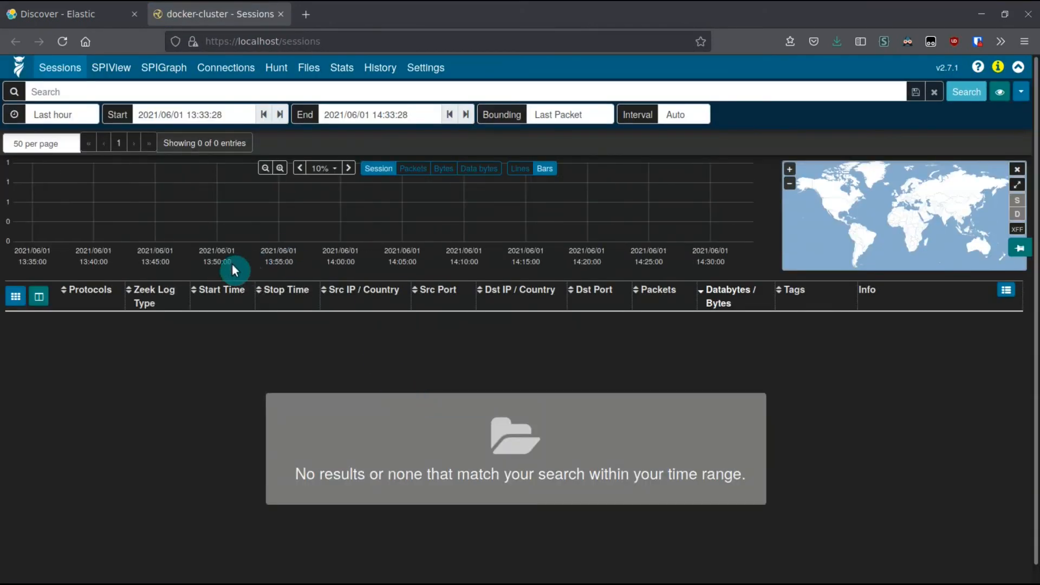
pyautogui.click(50, 112)
pyautogui.click(83, 332)
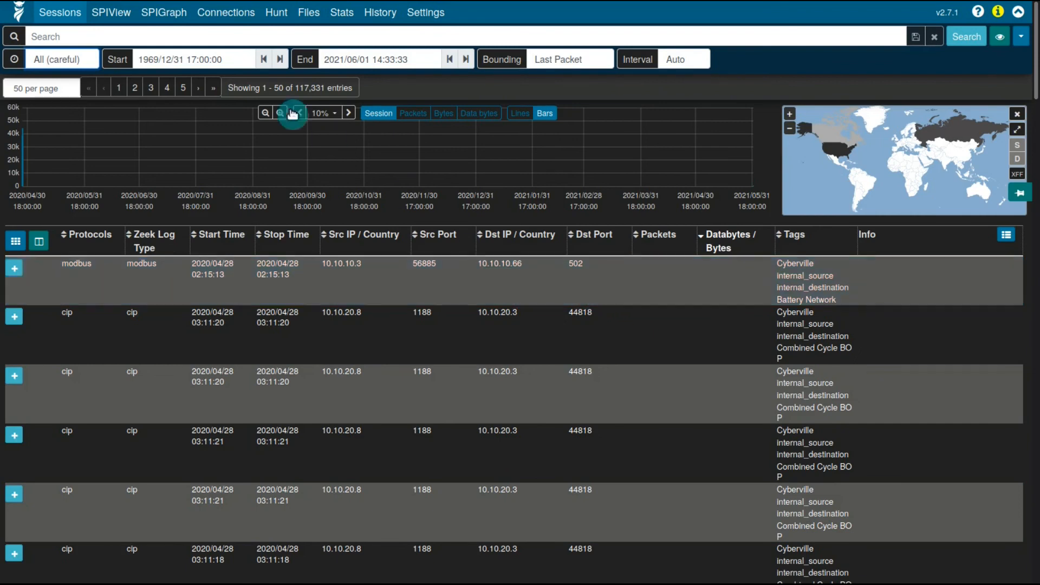
# - Show the Connections graph with the Zeek conn.log view applied
pyautogui.click(239, 20)
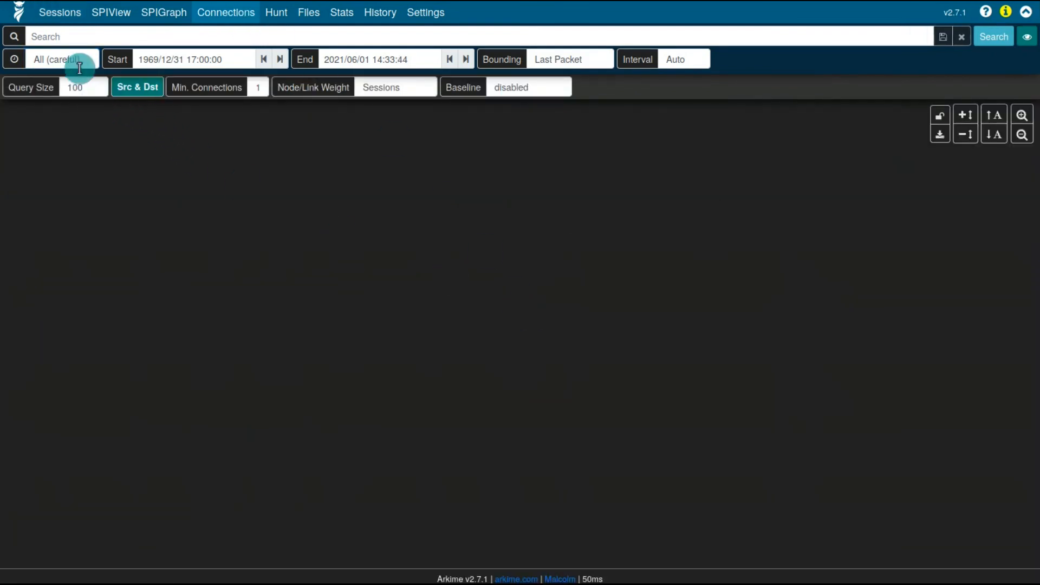
pyautogui.click(1019, 37)
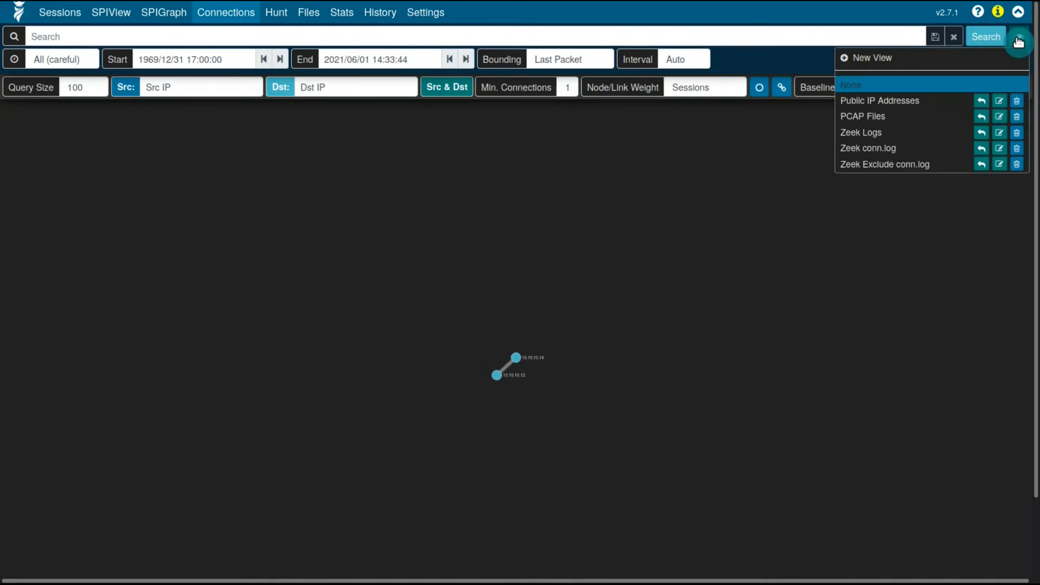
pyautogui.click(900, 149)
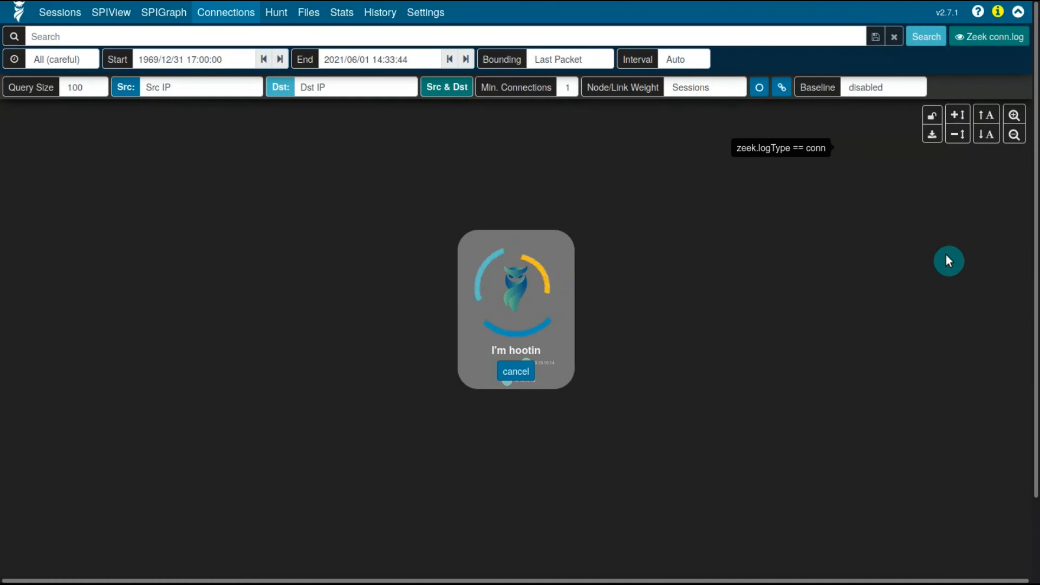
pyautogui.scroll(6, 675, 353)
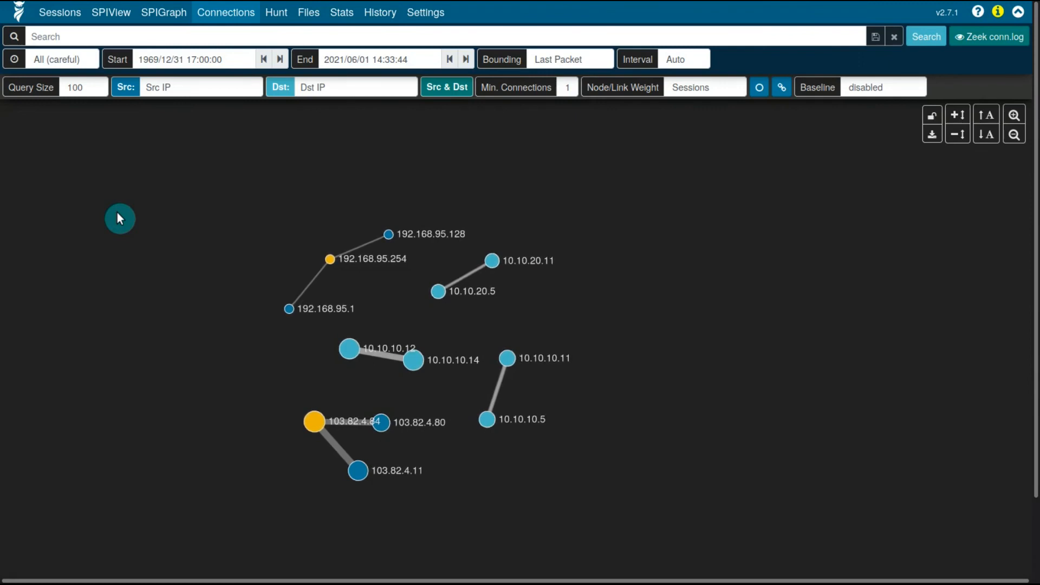
# - Filter the connections graph with the query tags == cross_segment and examine the links between the hosts
pyautogui.click(76, 38)
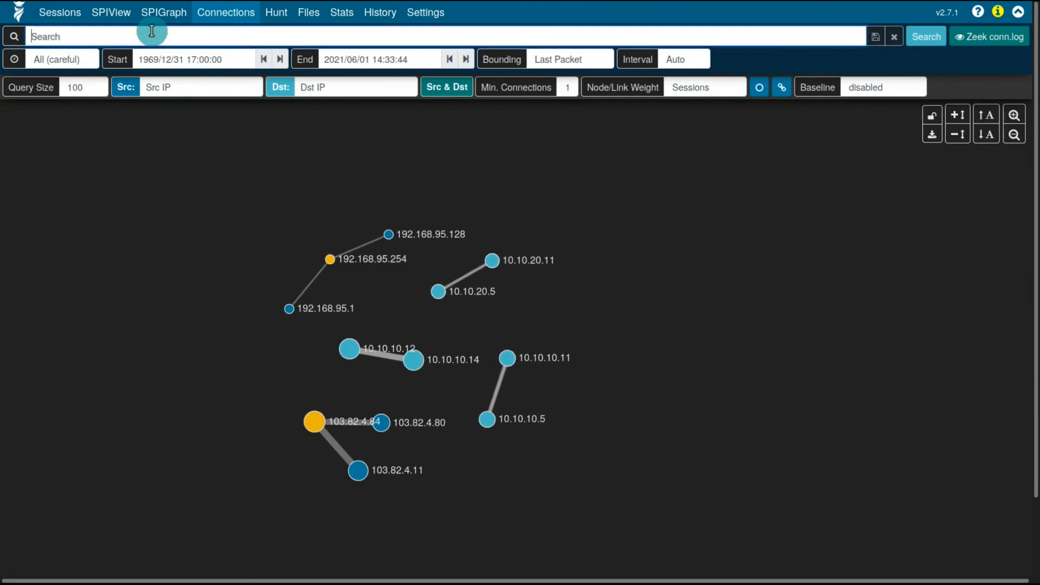
pyautogui.write('tags:')
pyautogui.press('BackSpace')
pyautogui.write('=')
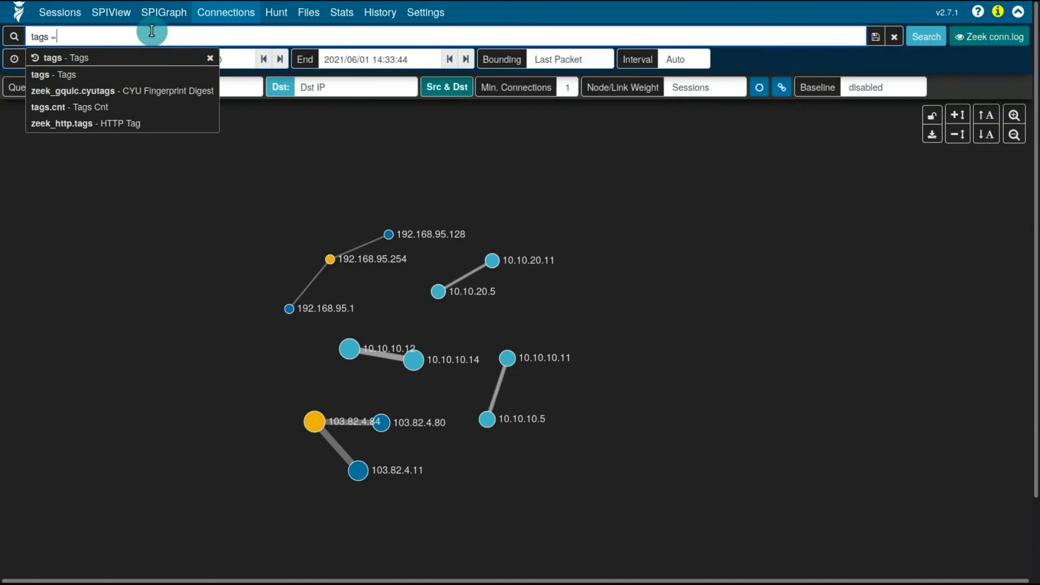
pyautogui.write('= c')
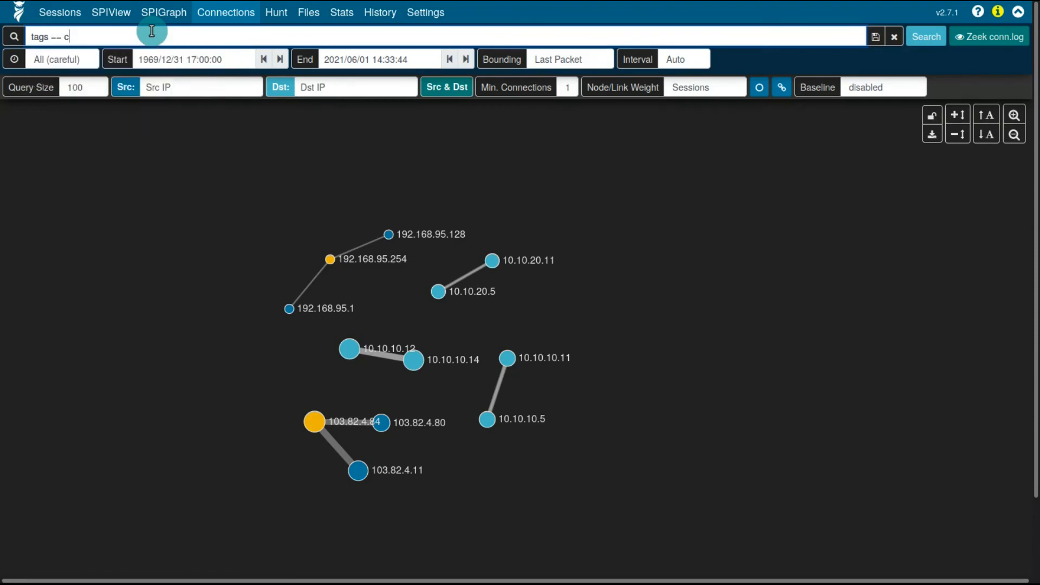
pyautogui.write('ros_segment')
pyautogui.click(85, 36)
pyautogui.write('s')
pyautogui.press('Return')
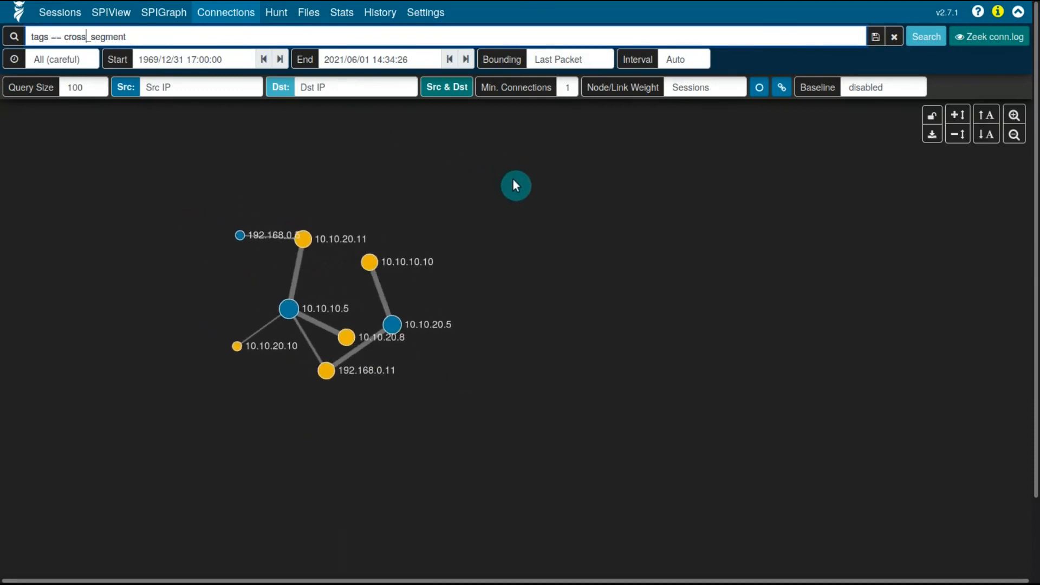
pyautogui.scroll(2, 531, 233)
pyautogui.moveTo(490, 270); pyautogui.dragTo(531, 224)
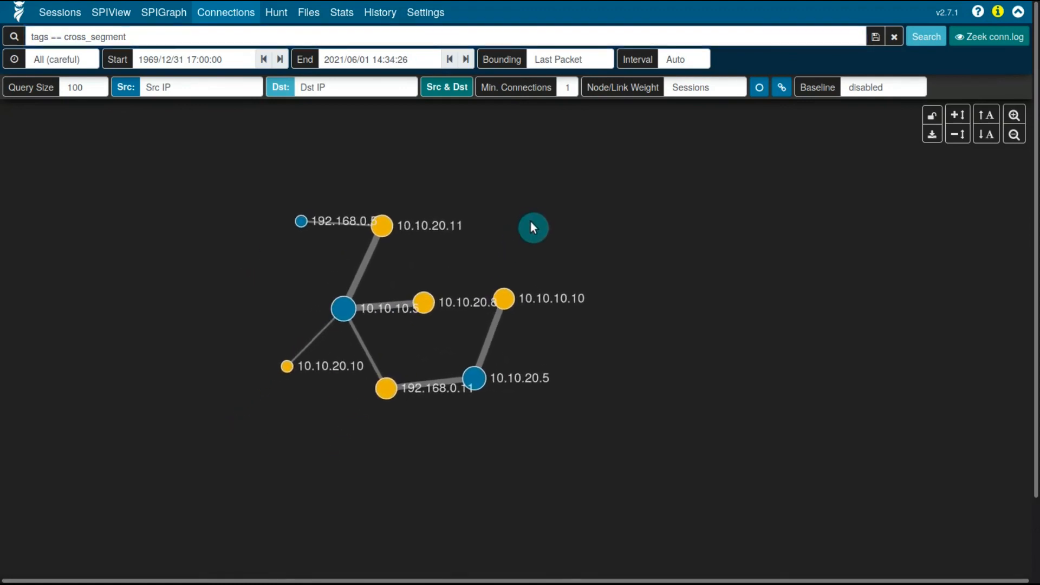
pyautogui.scroll(2, 531, 224)
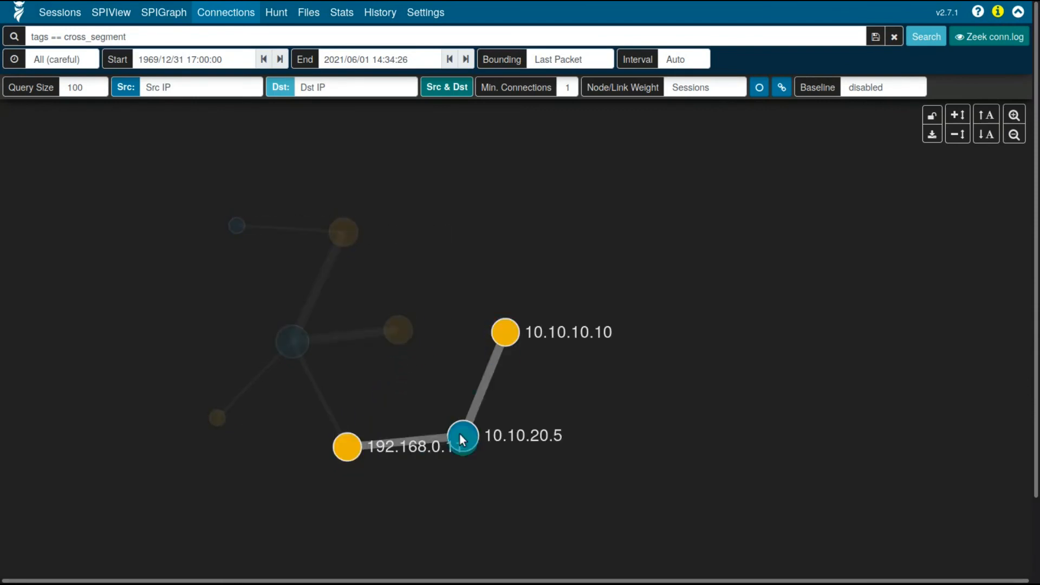
# - Set the graph's source field to Originating Network Segment and its destination field to Responding Network Segment
pyautogui.click(174, 85)
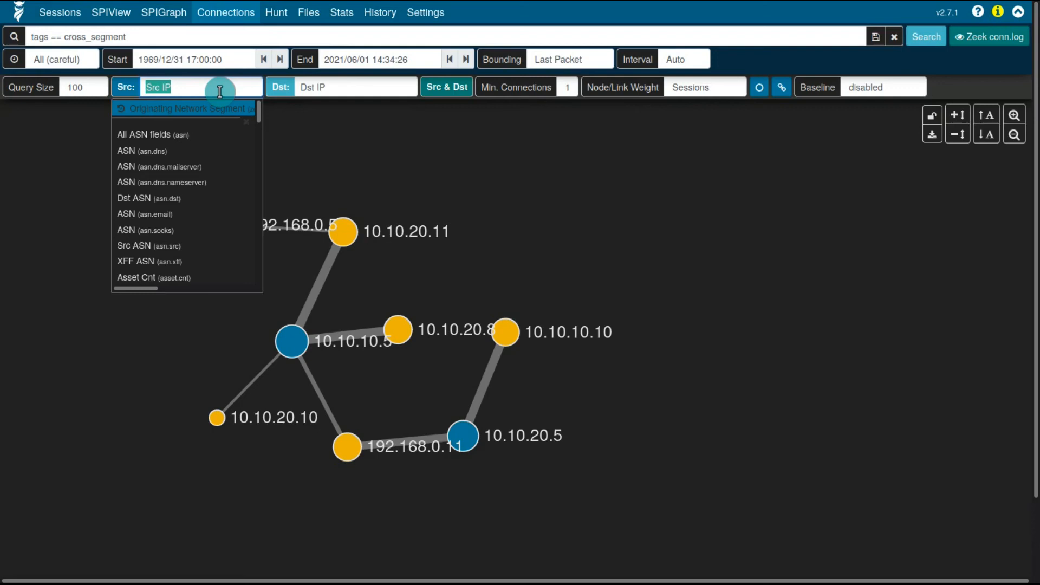
pyautogui.write('segm')
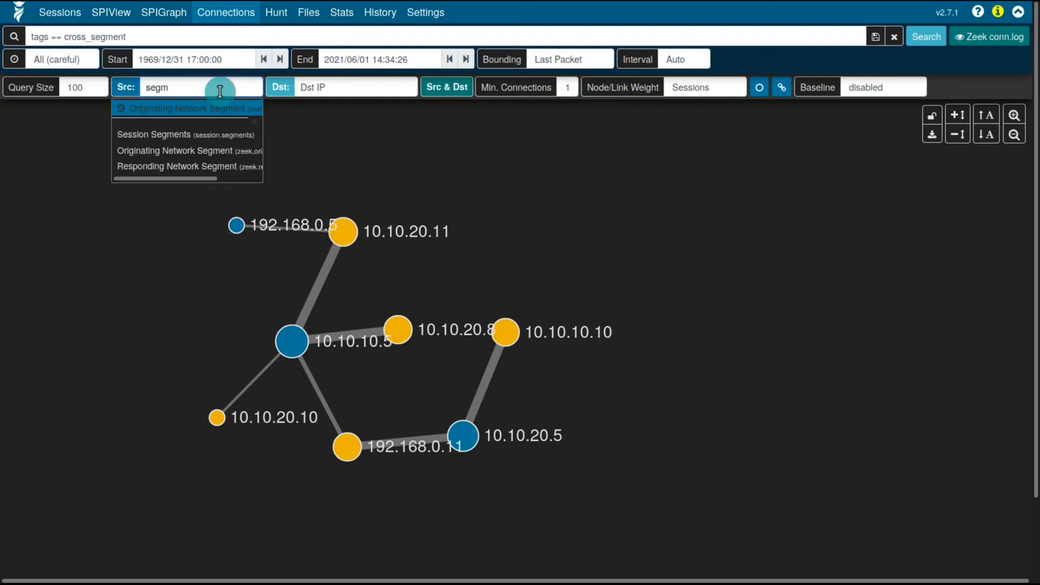
pyautogui.press('Return')
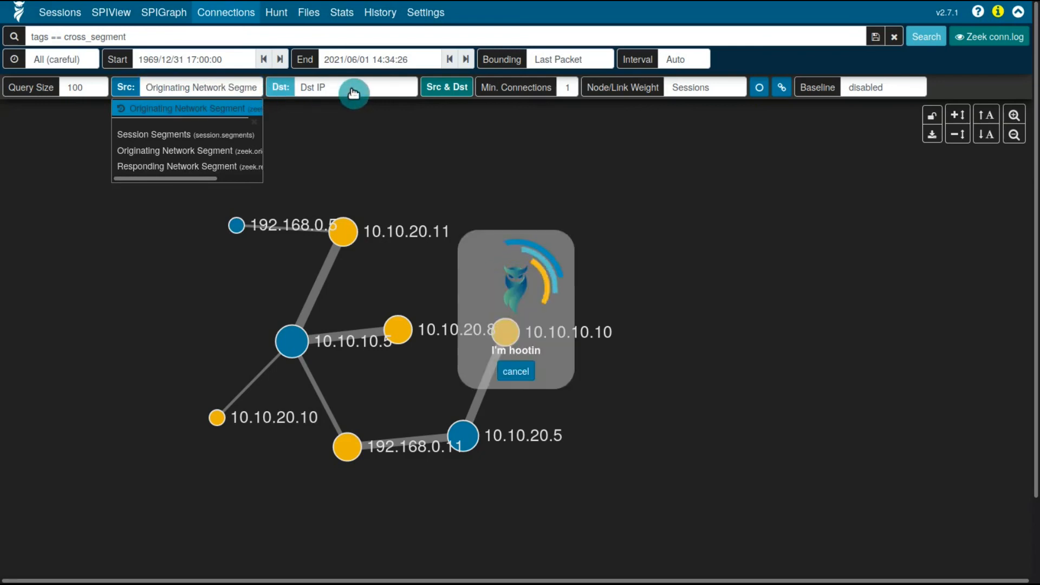
pyautogui.click(353, 91)
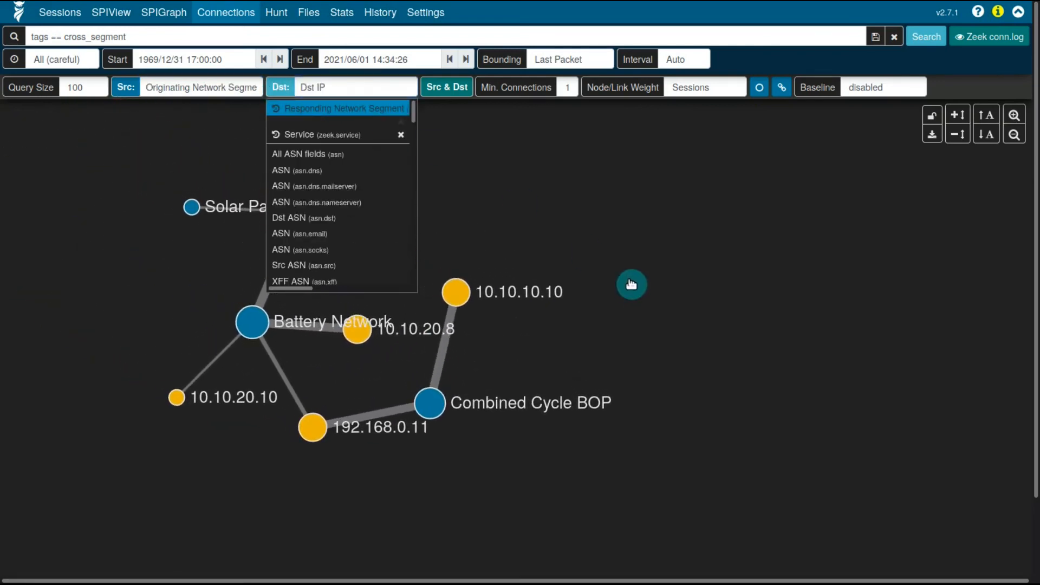
pyautogui.press('Return')
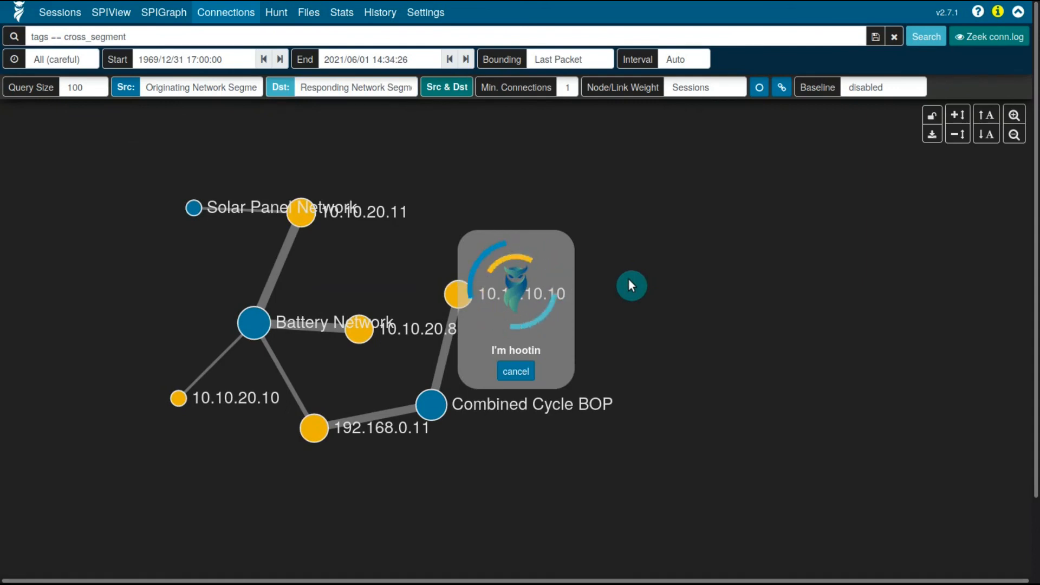
# - Set the graph's query size to 100,000 and examine the links between the network segments
pyautogui.click(85, 88)
pyautogui.click(90, 211)
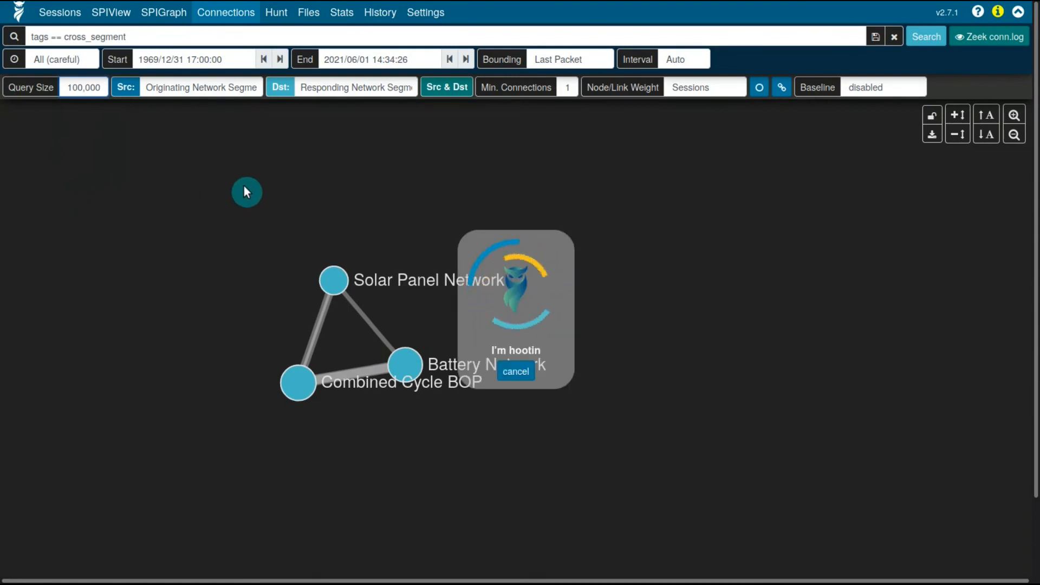
pyautogui.scroll(-3, 152, 225)
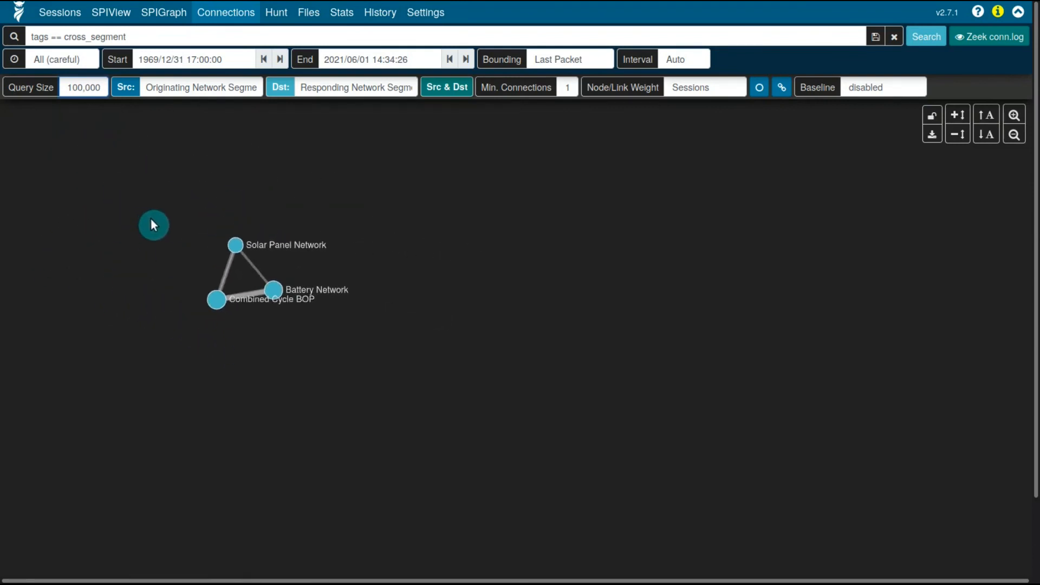
pyautogui.scroll(2, 153, 227)
pyautogui.scroll(2, 181, 270)
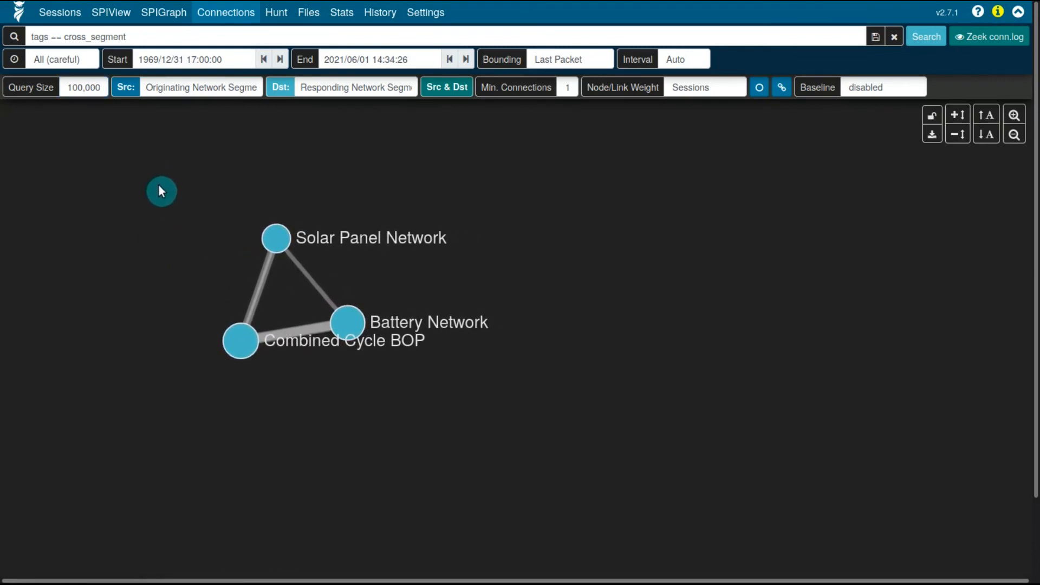
# - Narrow the graph's query to the link with originating segment "Combined Cycle BOP" and responding segment "Battery Network", and run the search
pyautogui.moveTo(261, 295)
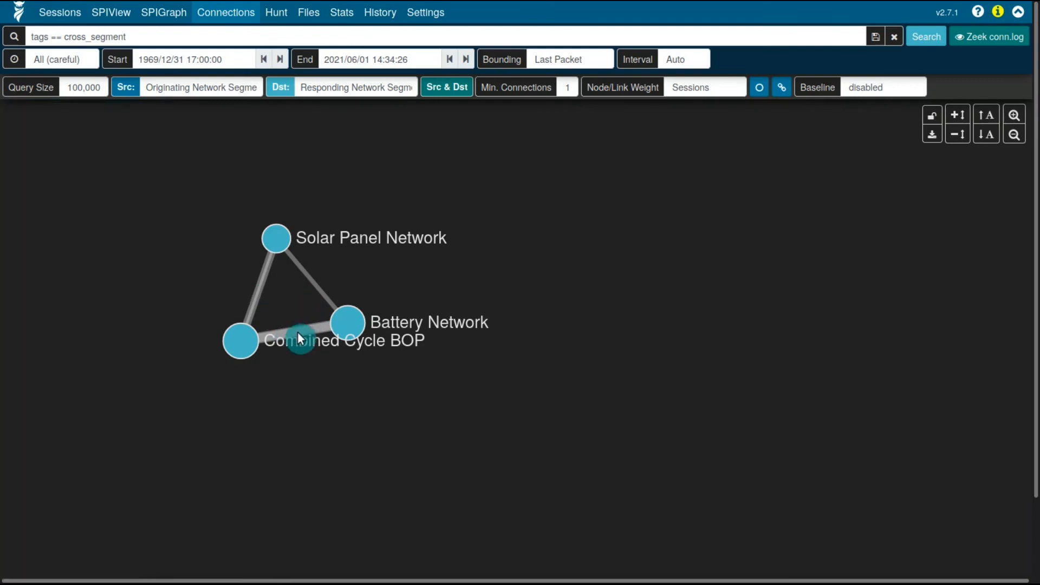
pyautogui.moveTo(301, 330)
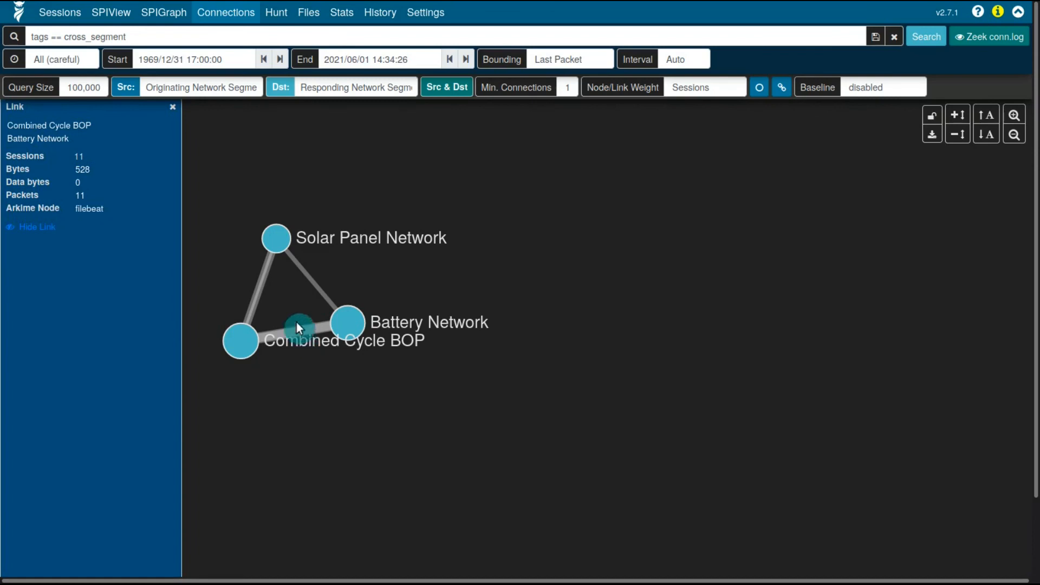
pyautogui.click(83, 129)
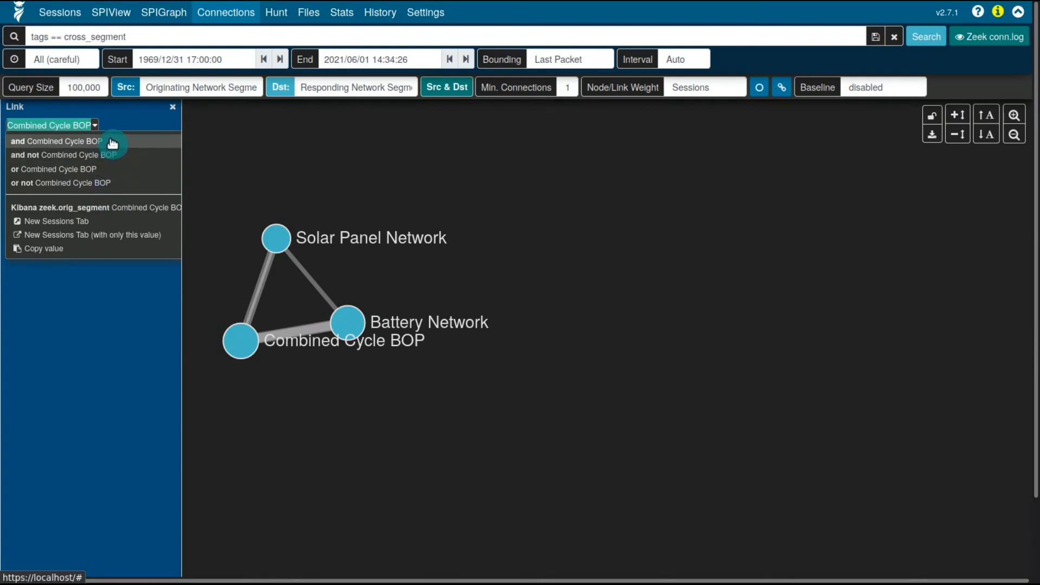
pyautogui.click(104, 142)
pyautogui.click(50, 141)
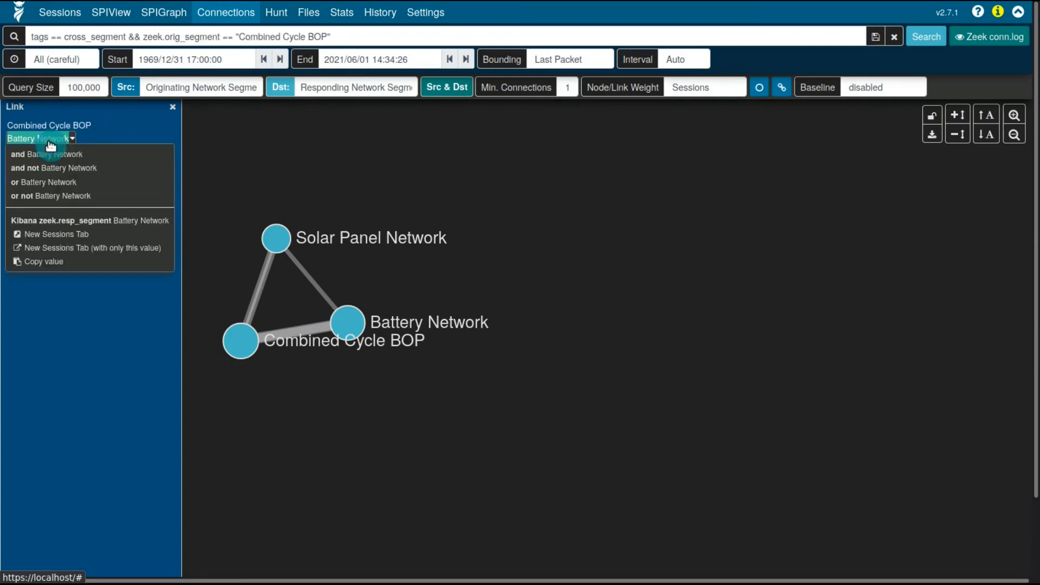
pyautogui.click(52, 154)
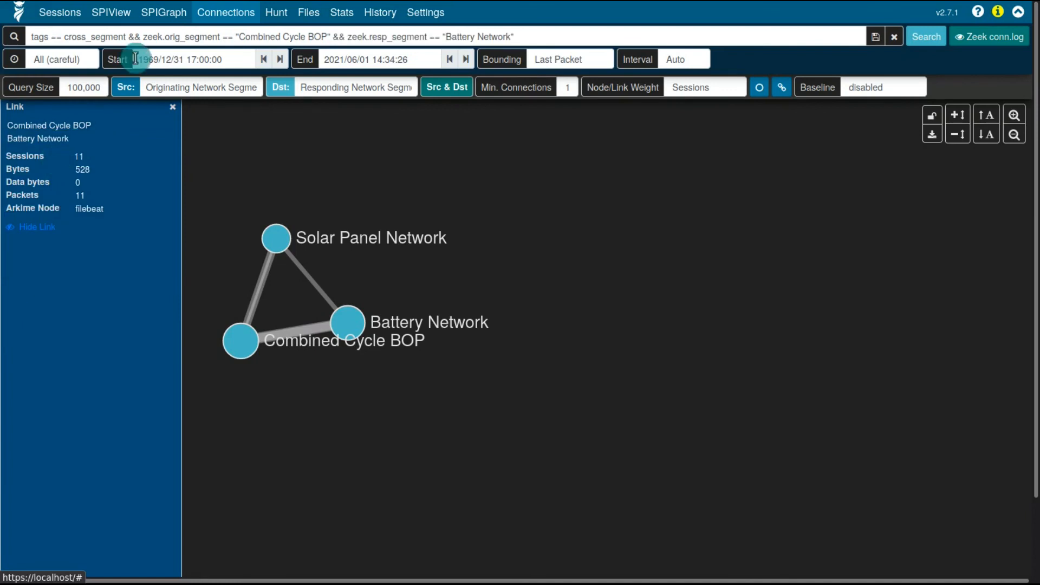
pyautogui.click(140, 39)
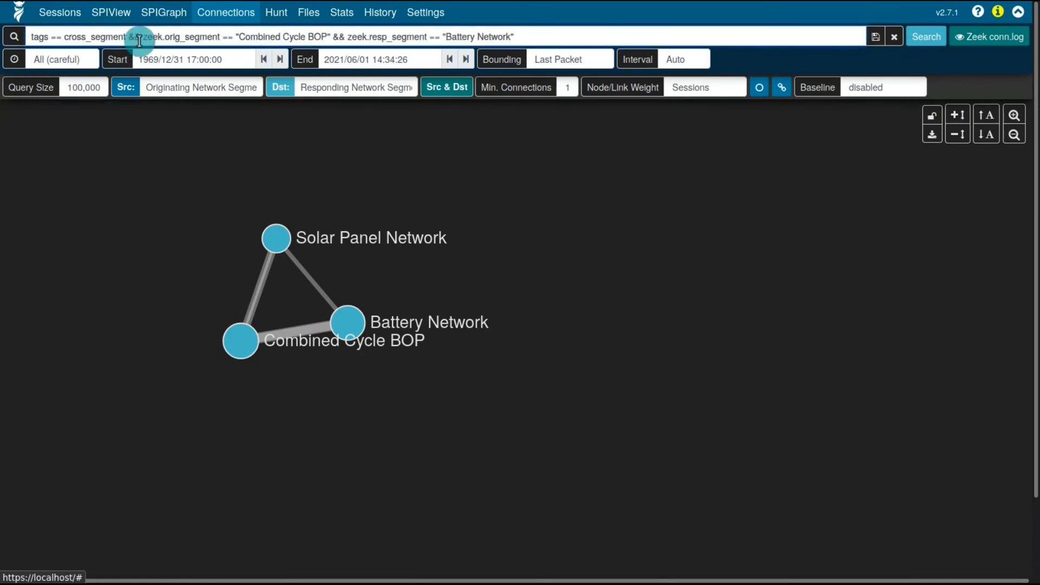
pyautogui.press('Return')
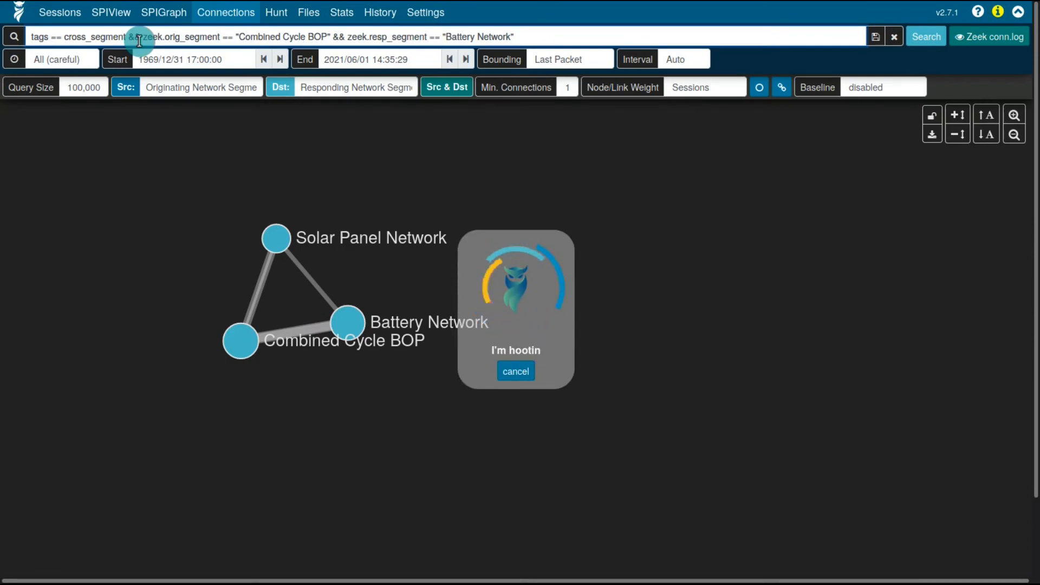
# - Look through the matching records in Sessions and clear the search expression
pyautogui.click(75, 16)
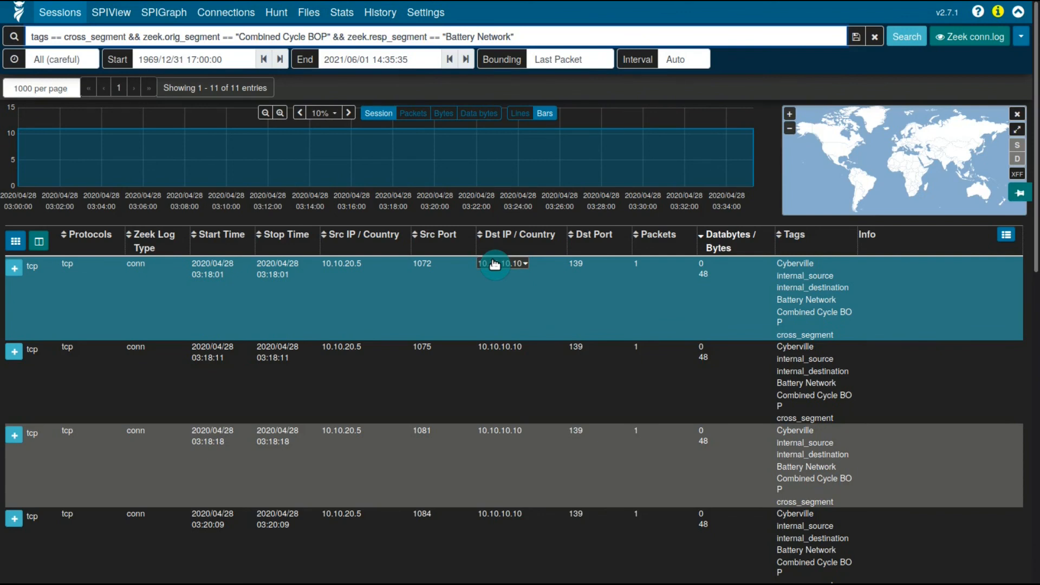
pyautogui.scroll(-5, 504, 303)
pyautogui.scroll(5, 510, 320)
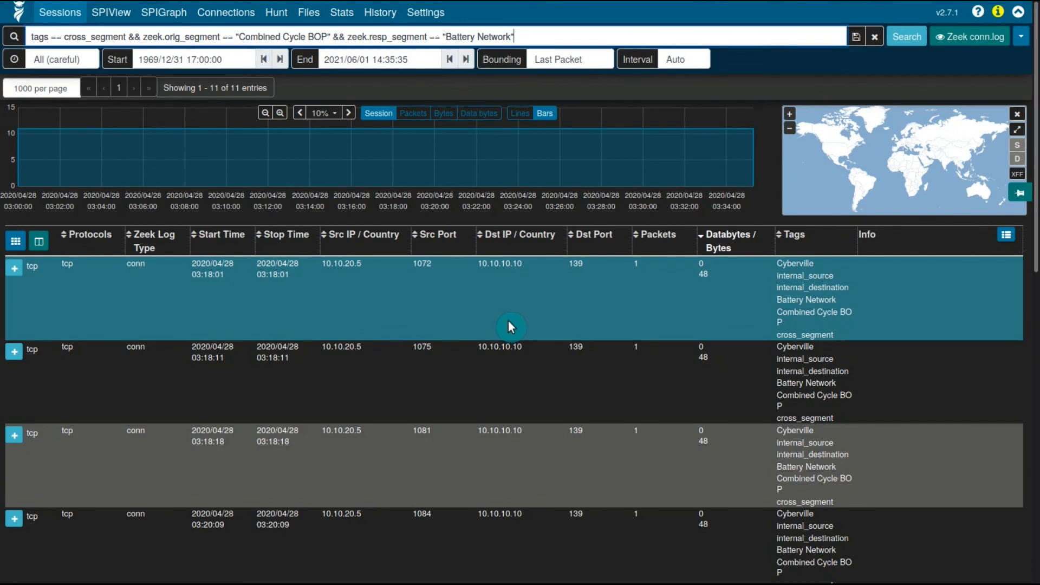
pyautogui.hotkey('ctrl', 'a')
pyautogui.press('BackSpace')
pyautogui.press('Return')
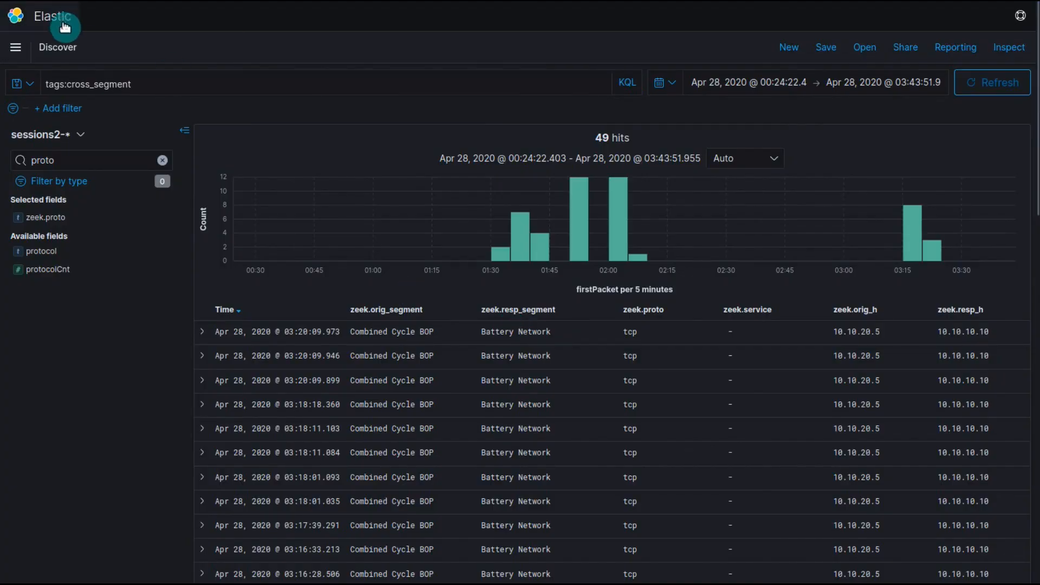
# - Switch to Kibana, open the Security Overview dashboard from the Overview dashboard, and look through its panels
pyautogui.click(11, 56)
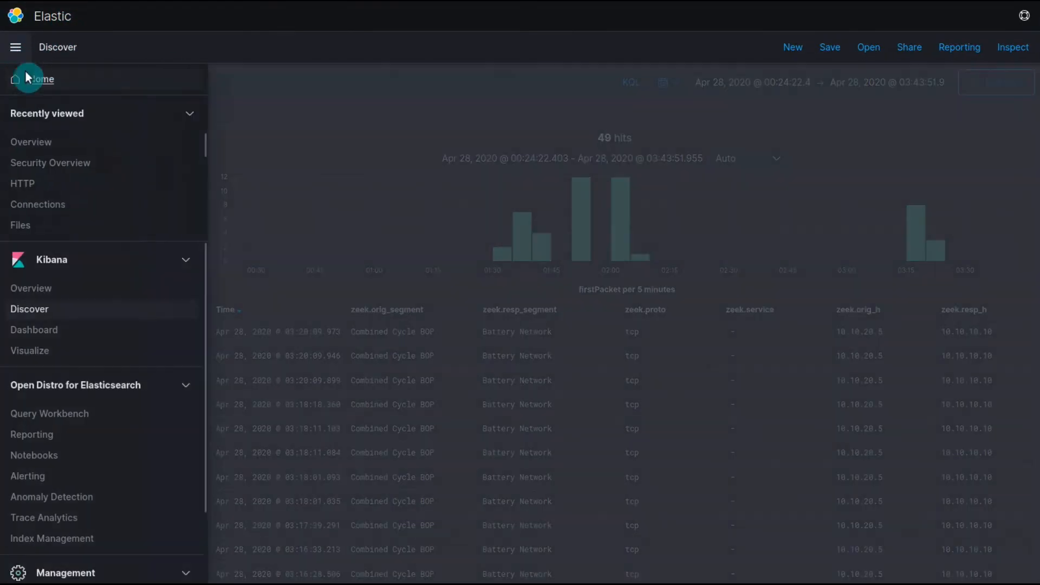
pyautogui.click(54, 145)
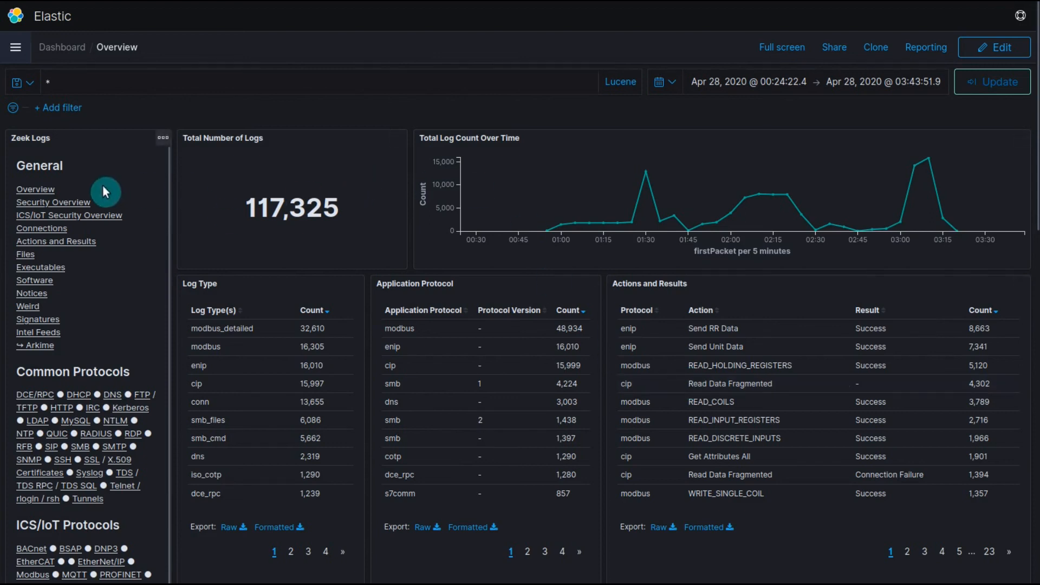
pyautogui.click(79, 206)
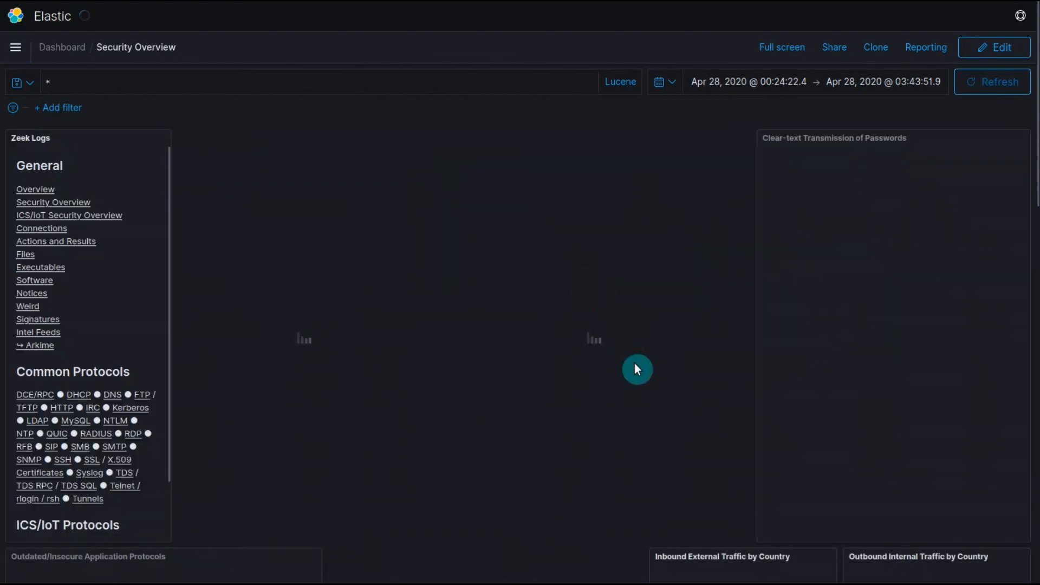
pyautogui.scroll(-5, 642, 390)
pyautogui.scroll(-2, 641, 379)
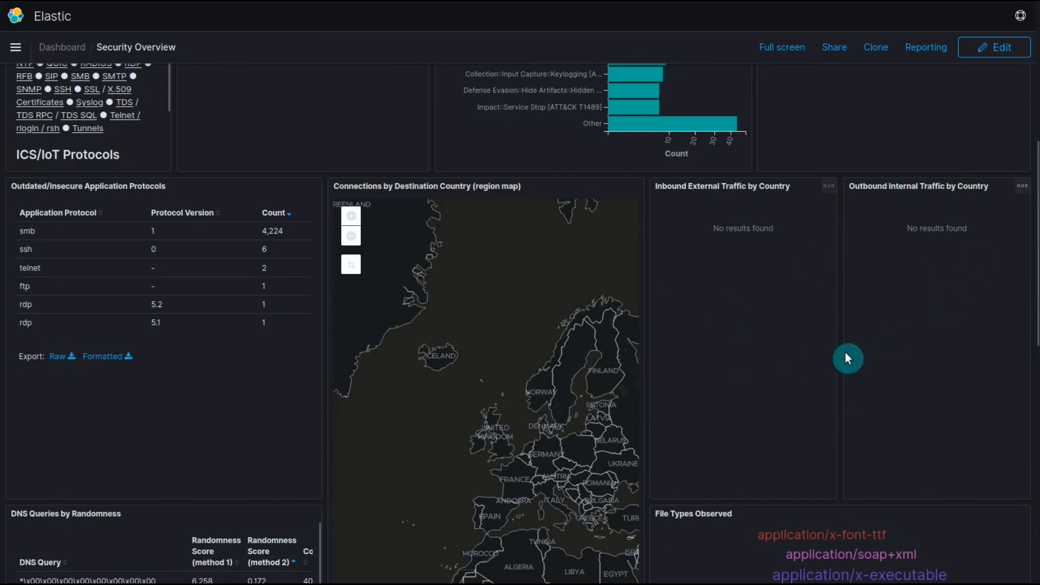
pyautogui.scroll(-5, 868, 261)
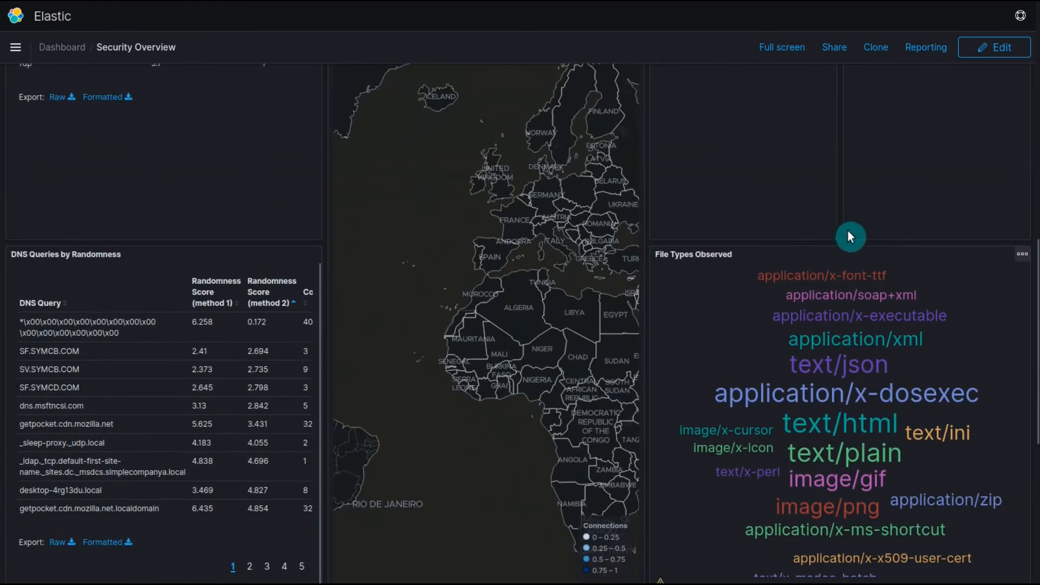
# - Zoom out the Connections by Destination Country map and examine the connection count for the United States
pyautogui.scroll(4, 847, 233)
pyautogui.click(351, 200)
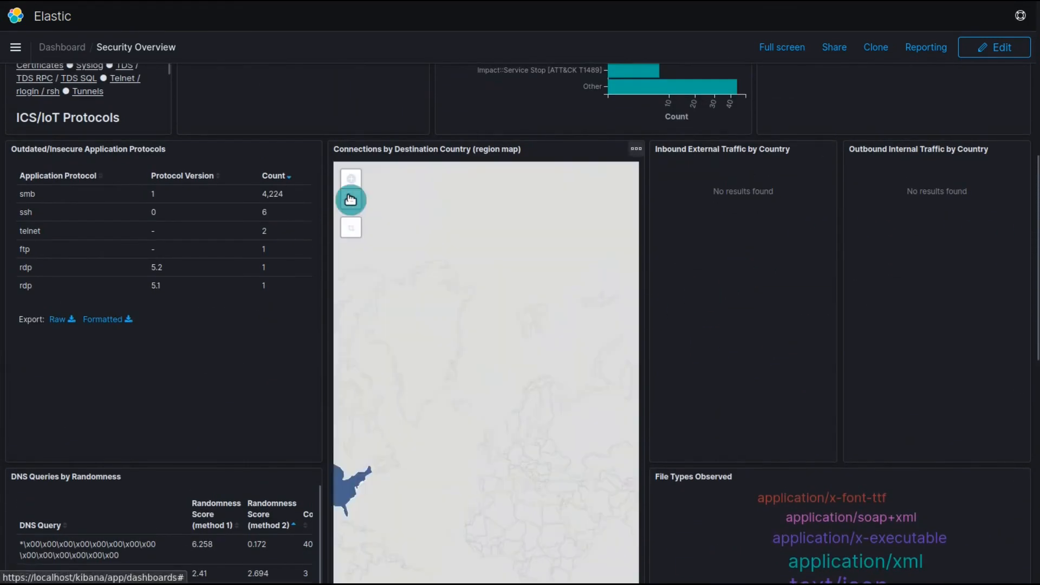
pyautogui.click(351, 199)
pyautogui.moveTo(487, 384); pyautogui.dragTo(575, 274)
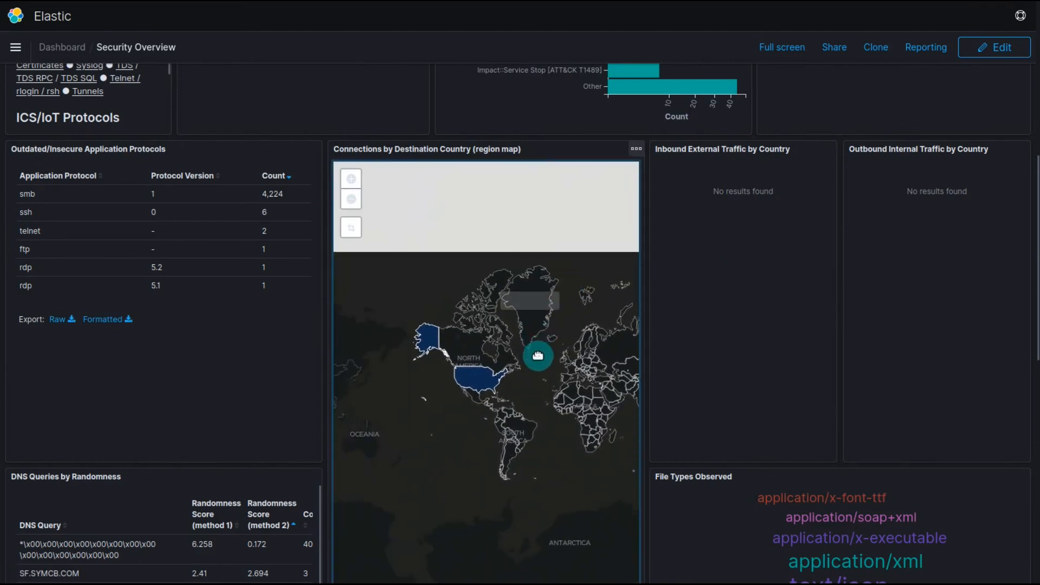
pyautogui.moveTo(560, 323); pyautogui.dragTo(525, 324)
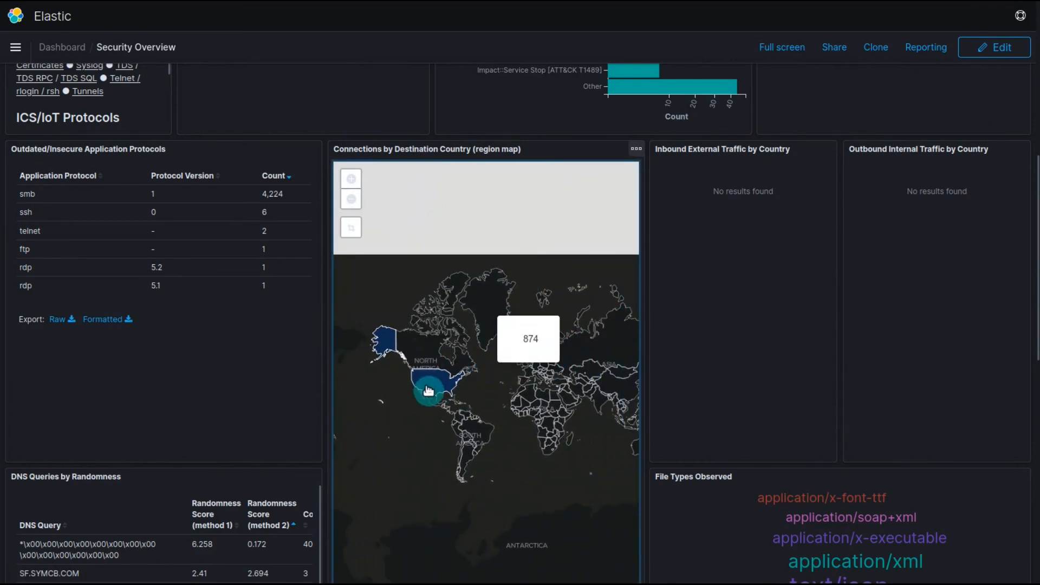
# - Examine the ssh bar in the External Remote Access Over Time chart
pyautogui.scroll(-10, 725, 232)
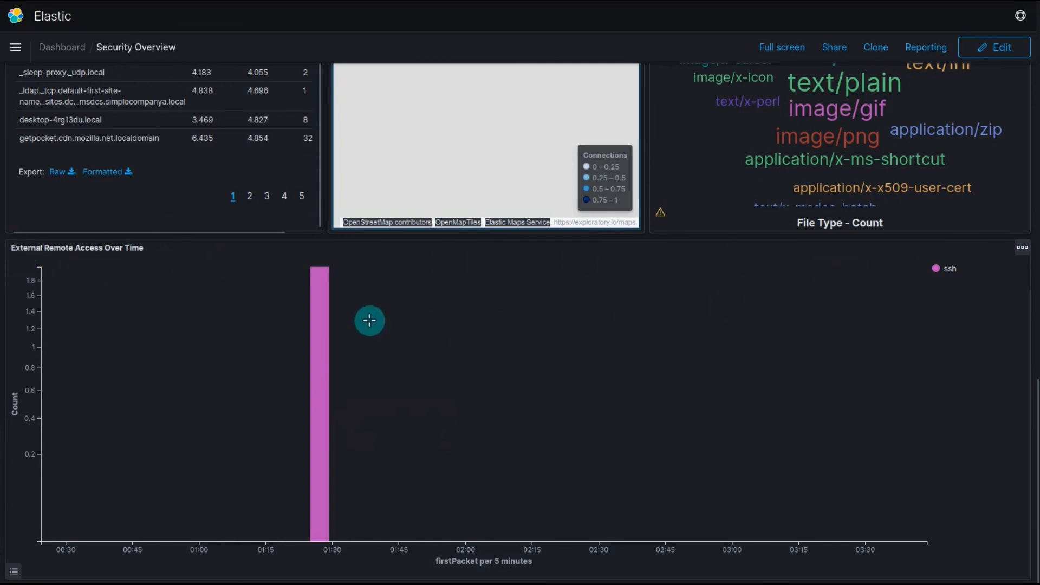
pyautogui.moveTo(324, 343)
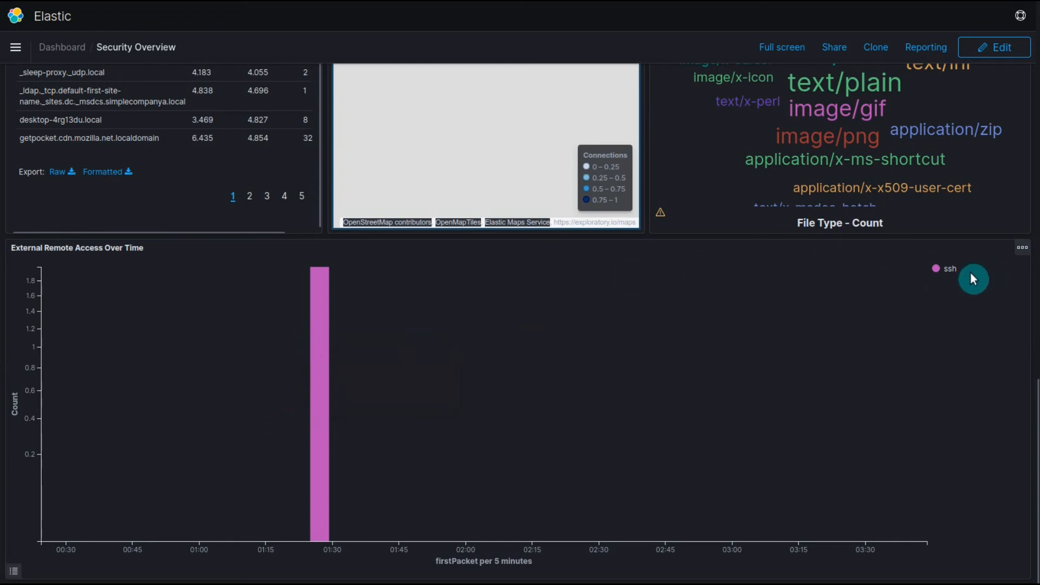
pyautogui.moveTo(316, 406)
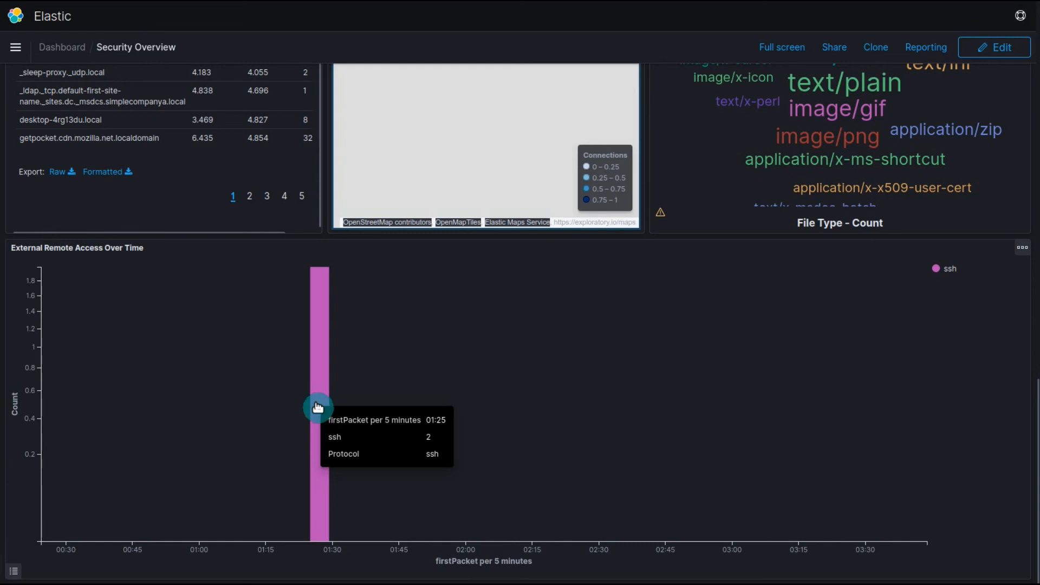
pyautogui.scroll(15, 348, 434)
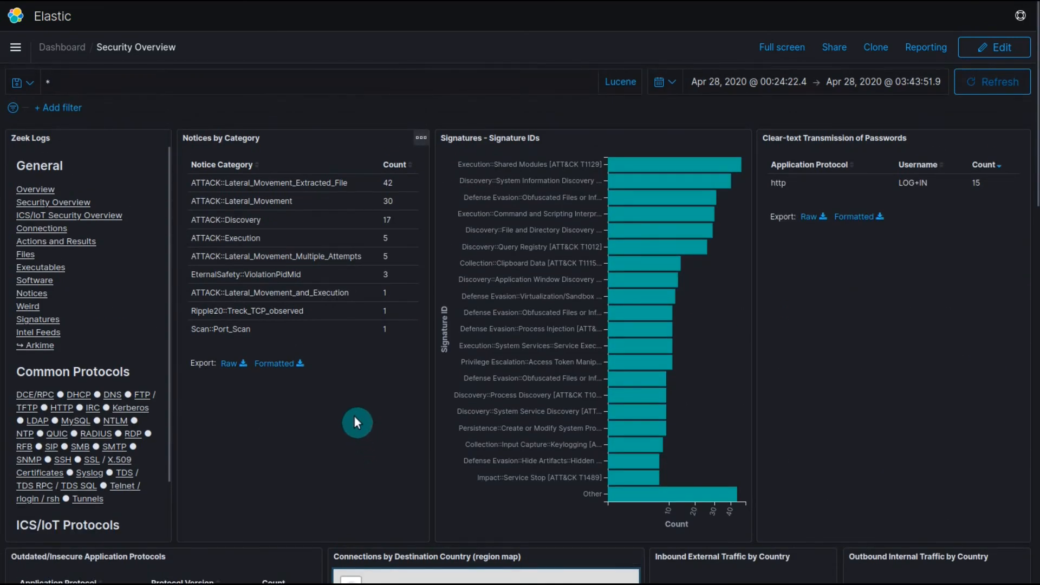
pyautogui.hotkey('ctrl', 't')
pyautogui.write('https://')
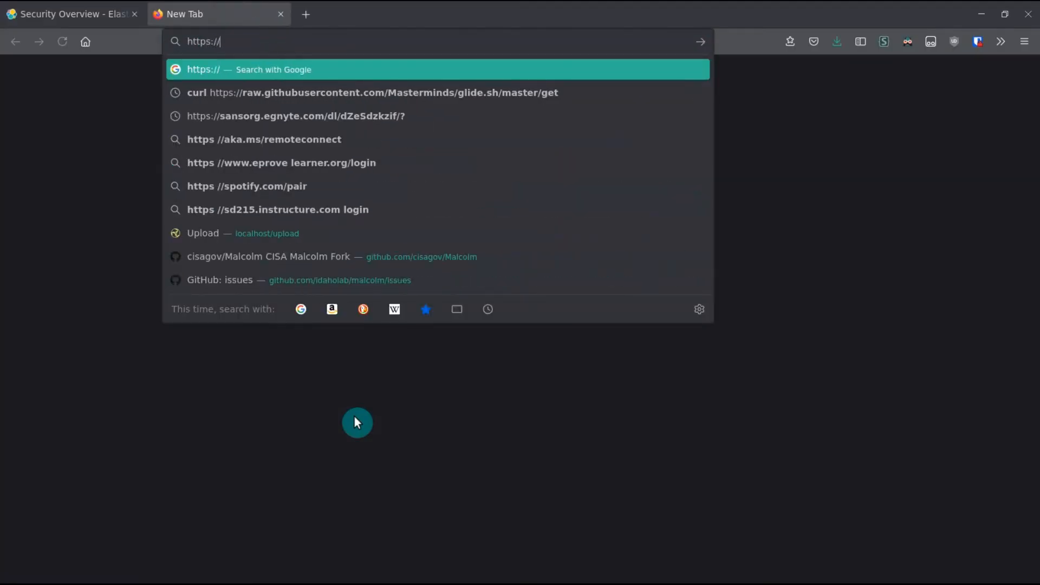
pyautogui.write('localhost/')
pyautogui.press('Return')
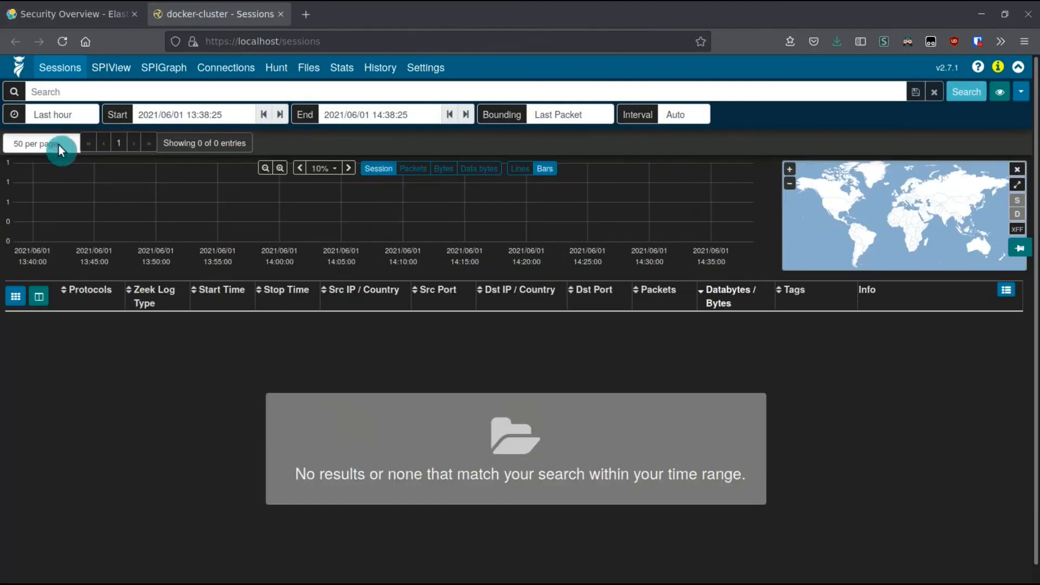
# - Set the session time range to All (careful) and narrow it on the timeline to 2020/04/28 00:00:00 through 20:47:14
pyautogui.click(51, 115)
pyautogui.click(90, 323)
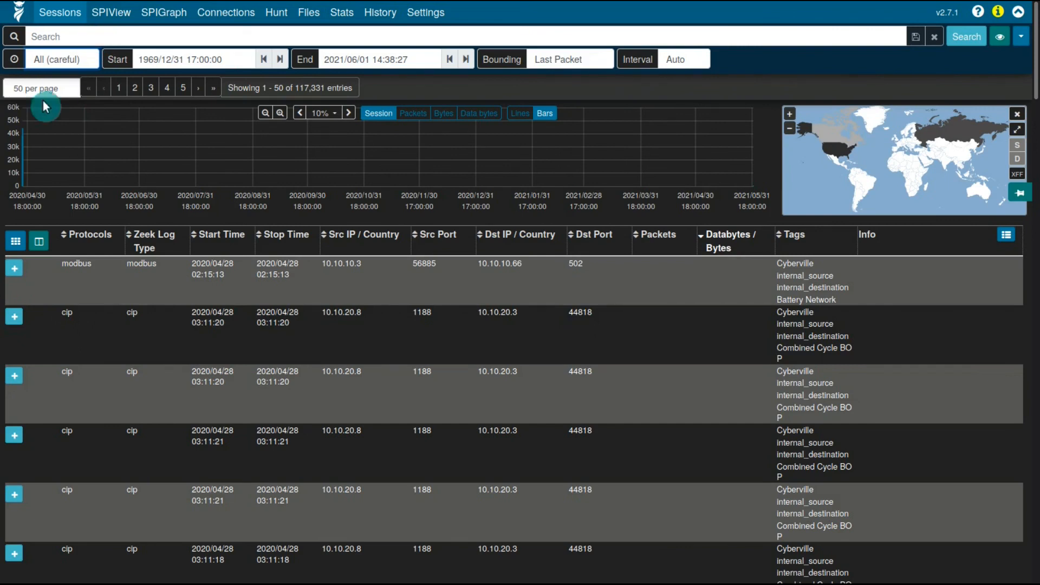
pyautogui.moveTo(48, 150); pyautogui.dragTo(9, 140)
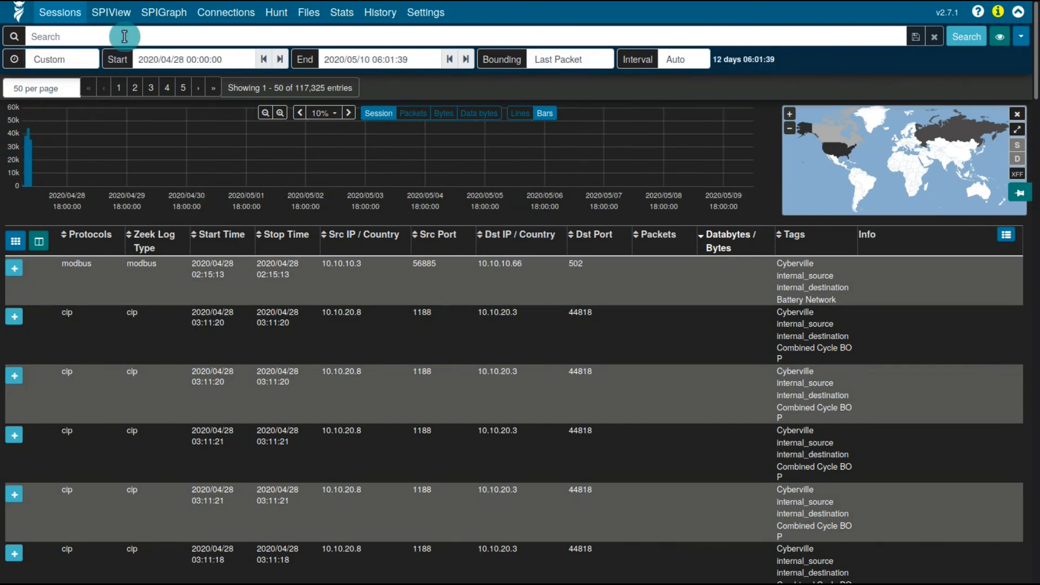
pyautogui.moveTo(74, 161); pyautogui.dragTo(4, 200)
# - Filter the sessions with the query tags == cross_segment
pyautogui.click(164, 41)
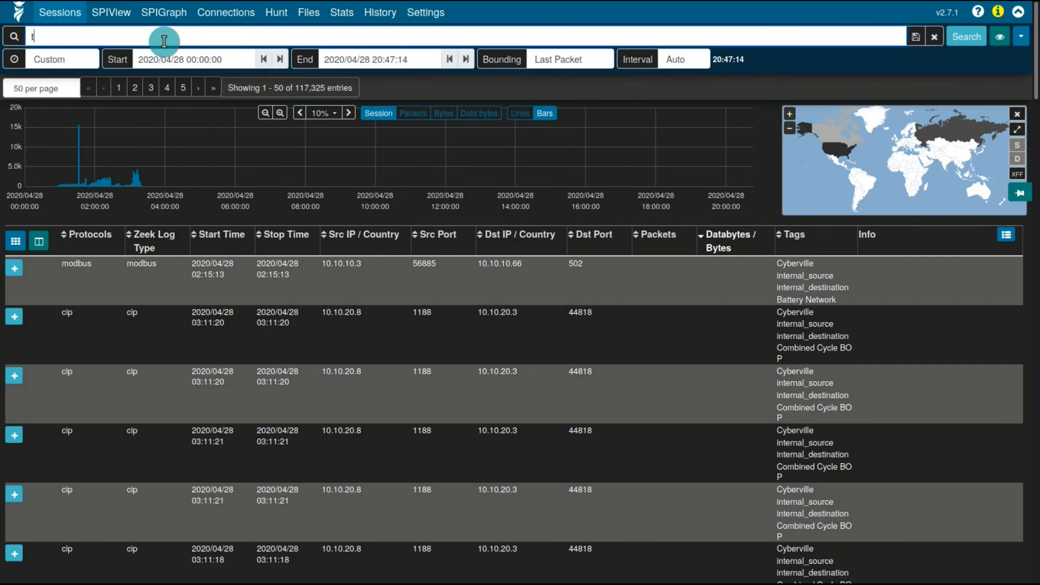
pyautogui.write('tags == ')
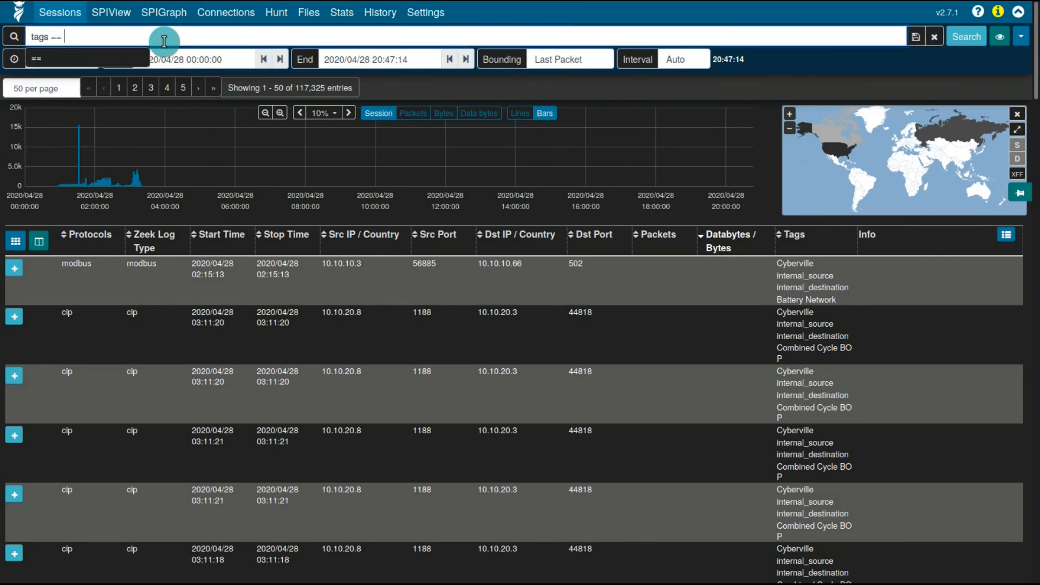
pyautogui.write('cross_segment')
pyautogui.press('Return')
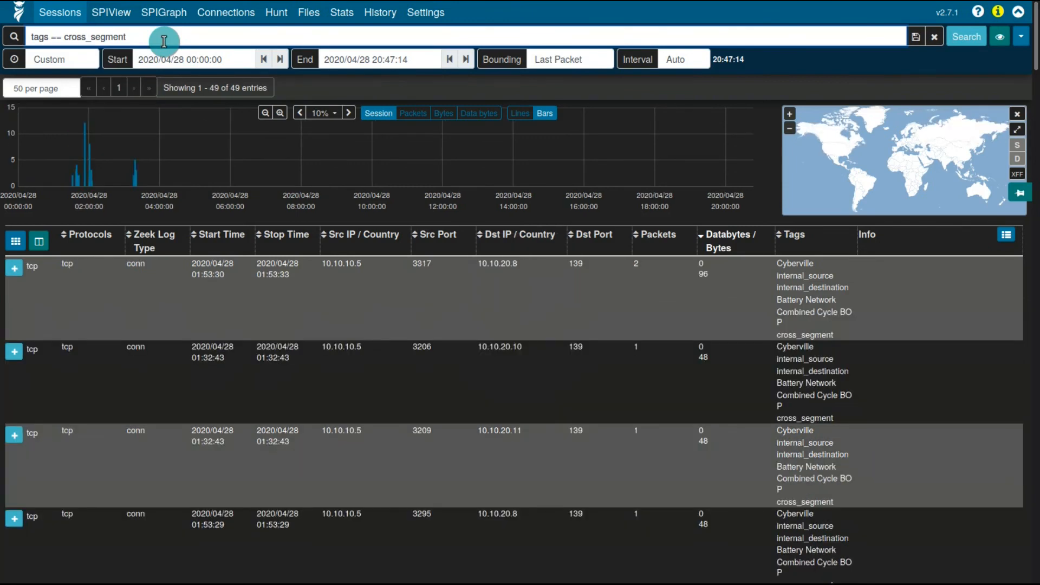
# - Filter the sessions with the query tags == external_source || tags == external_destination
pyautogui.doubleClick(163, 42)
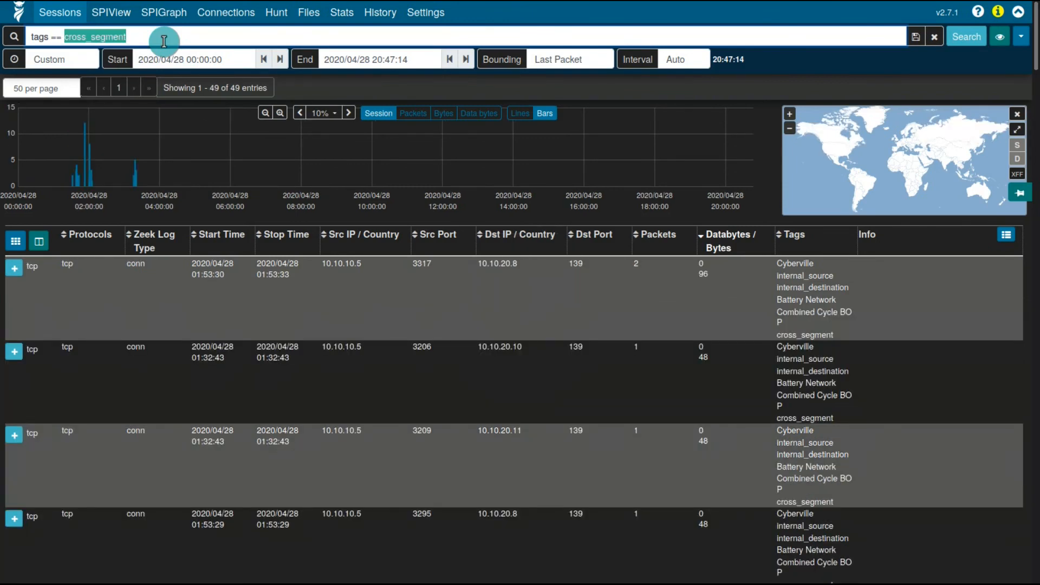
pyautogui.write('e')
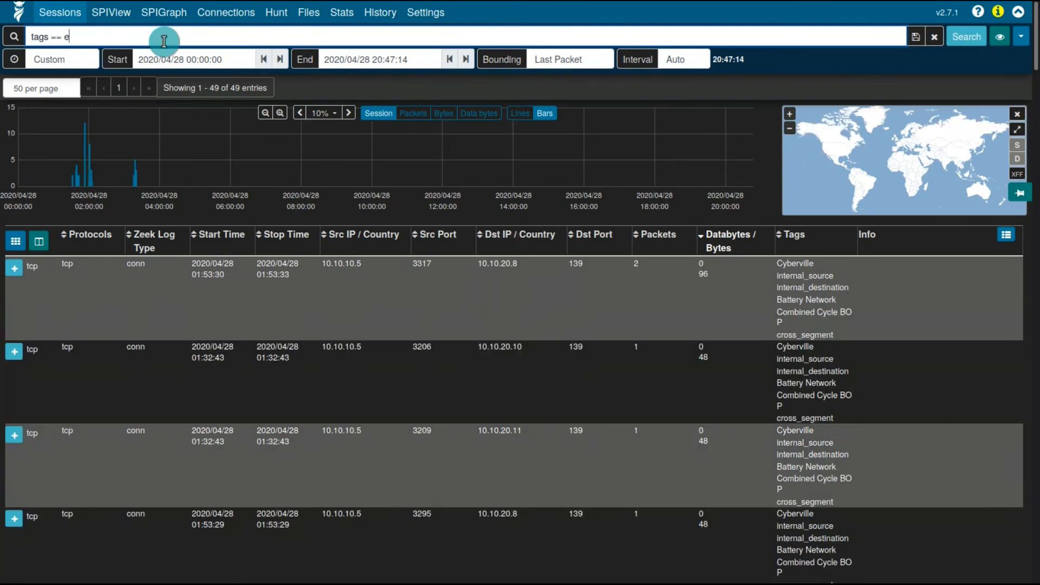
pyautogui.write('xternal_source ||')
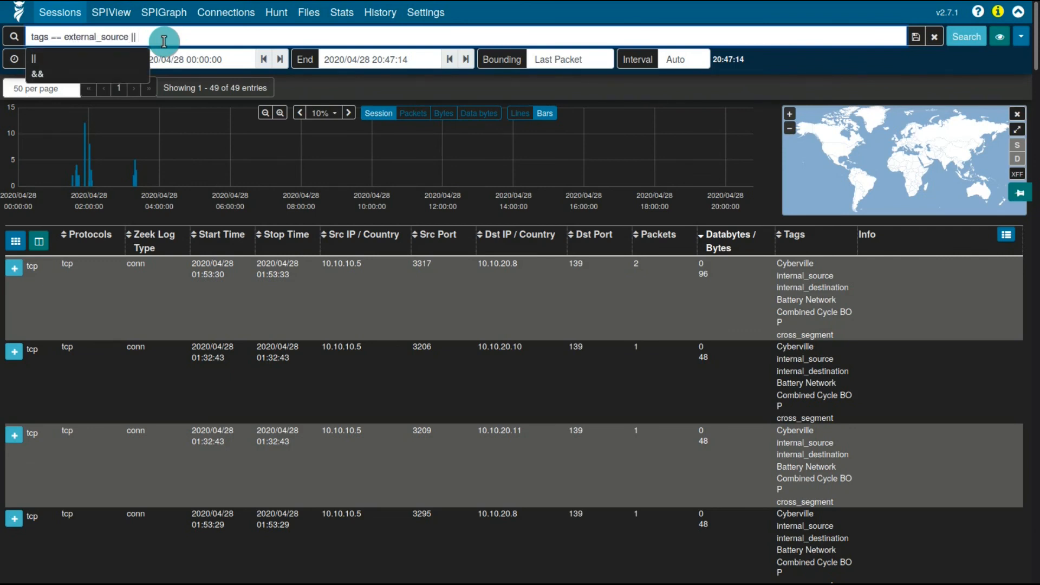
pyautogui.write(' tags == ext')
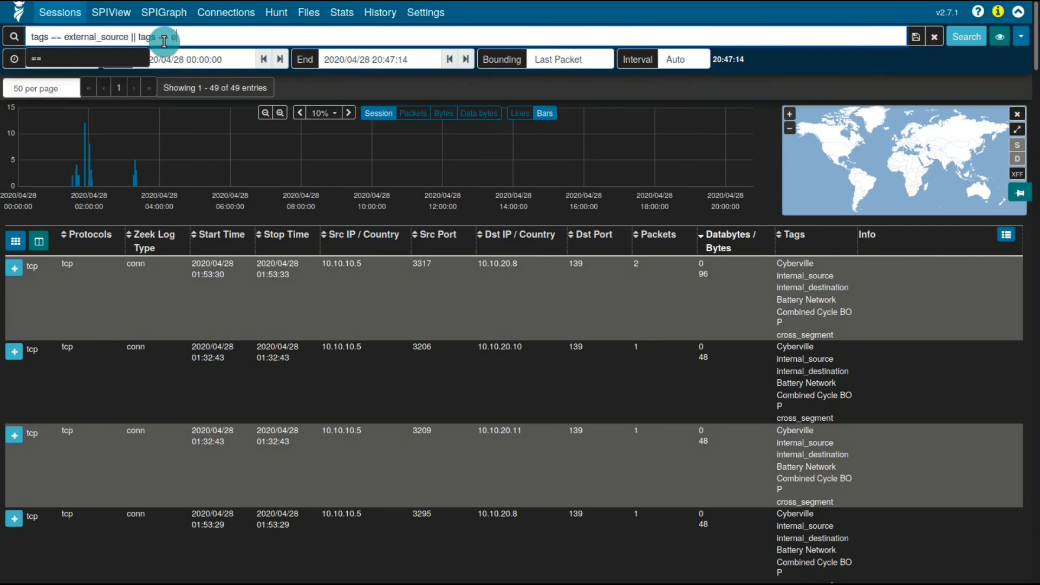
pyautogui.write('ernal_destination')
pyautogui.press('Return')
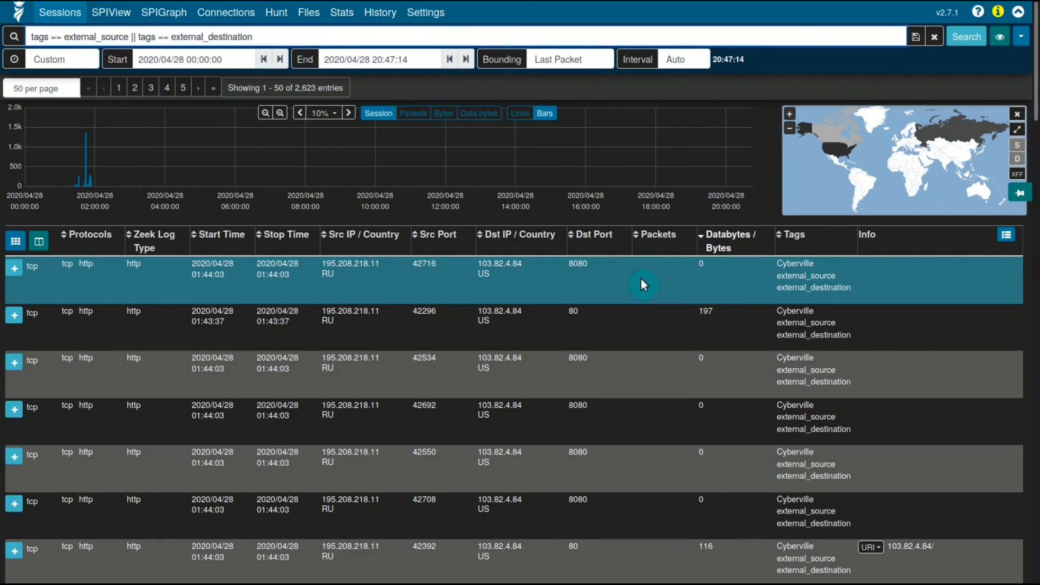
# - Apply the Public IP Addresses view to the sessions with an empty search query
pyautogui.hotkey('ctrl', 'a')
pyautogui.press('BackSpace')
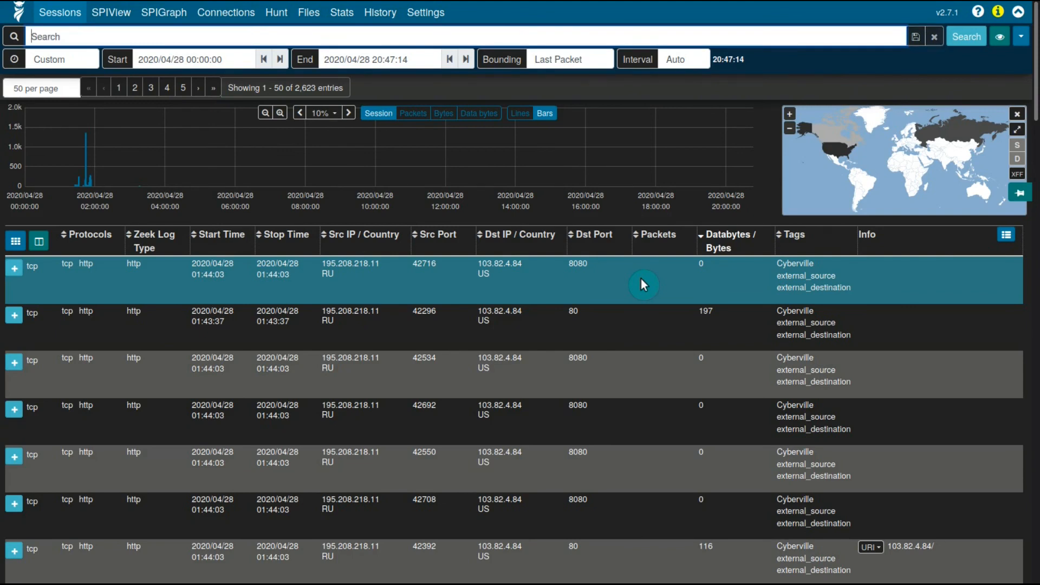
pyautogui.click(1003, 37)
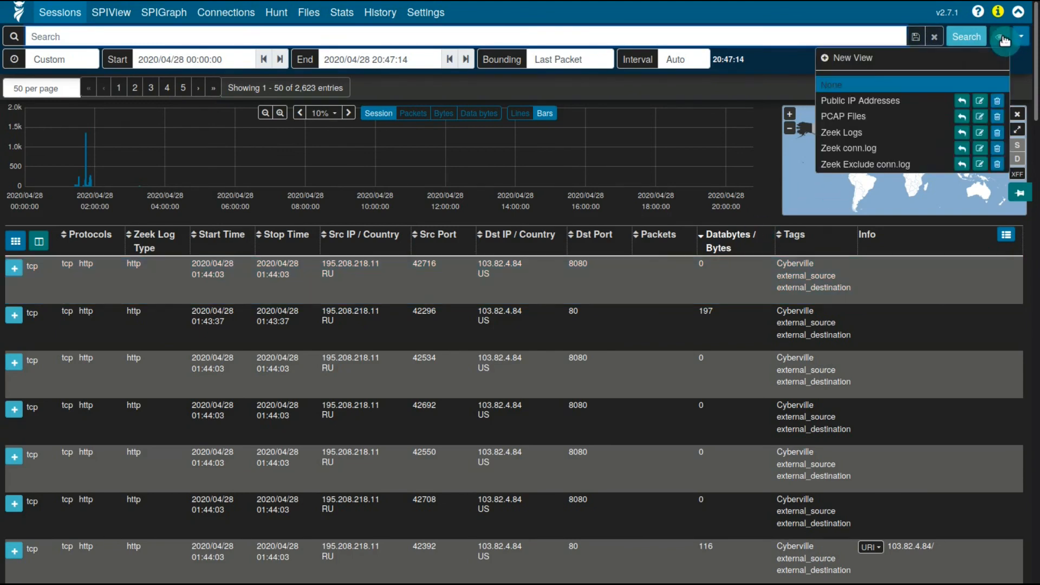
pyautogui.moveTo(843, 107)
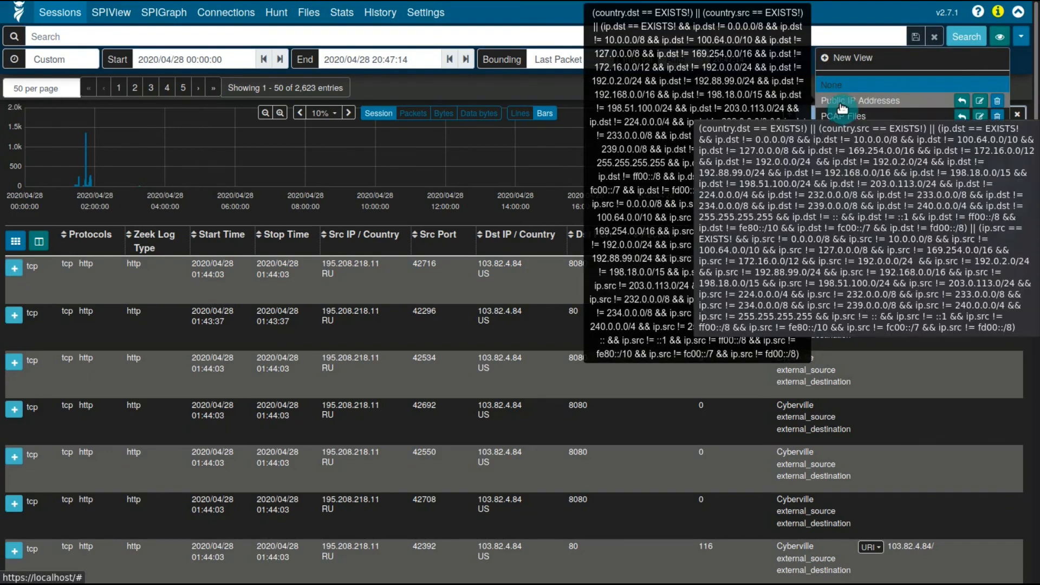
pyautogui.click(843, 107)
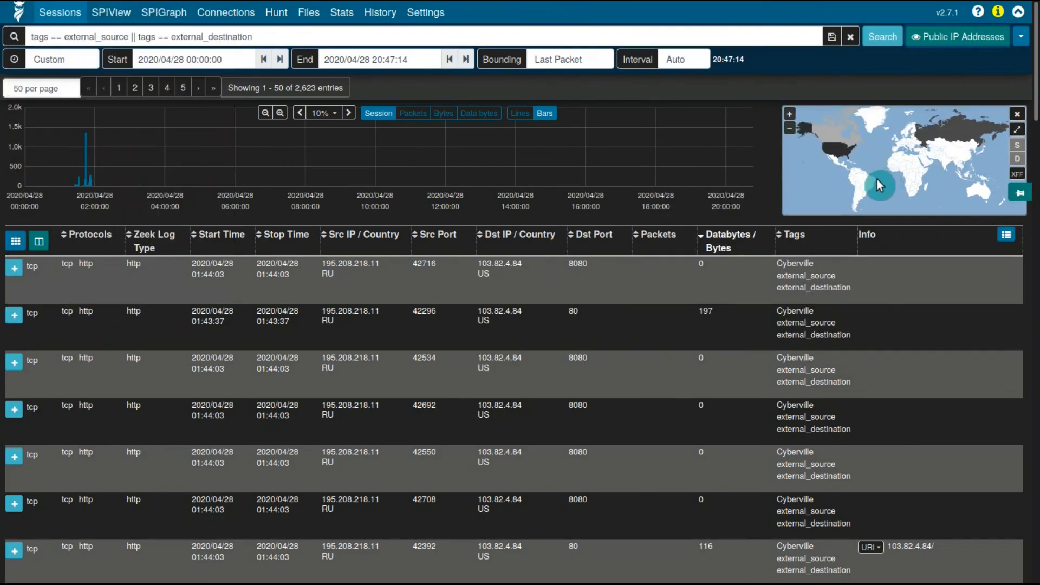
pyautogui.click(680, 36)
pyautogui.hotkey('ctrl', 'a')
pyautogui.press('BackSpace')
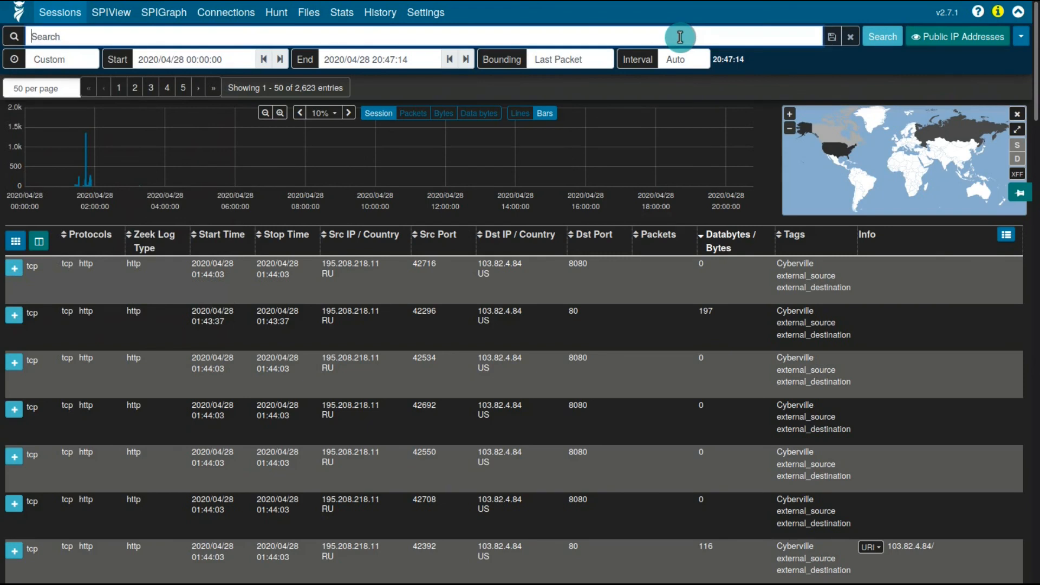
pyautogui.press('Return')
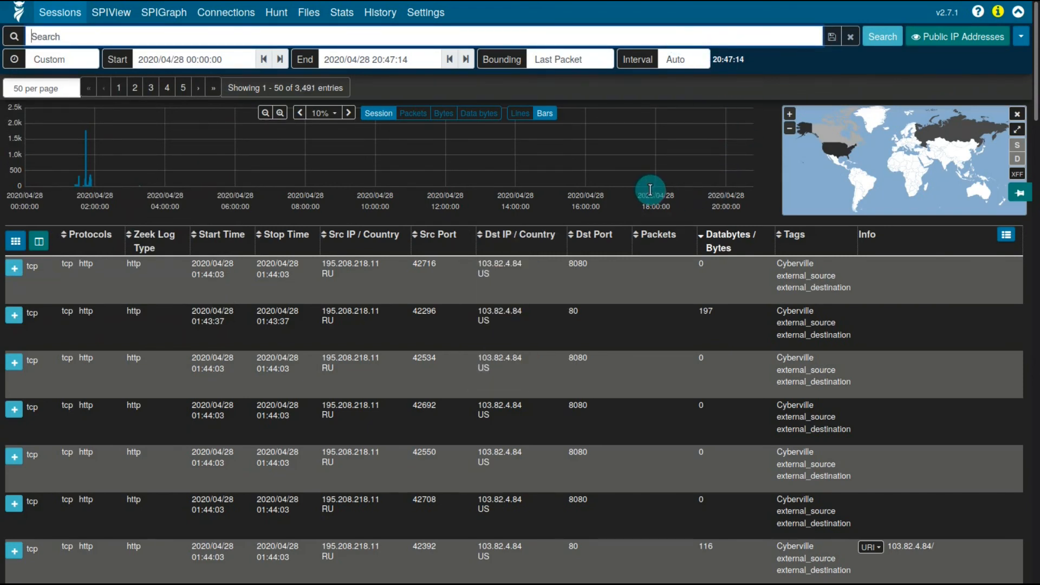
# - Look through the sessions in the Public IP Addresses view and reset the view to None
pyautogui.scroll(-6, 498, 295)
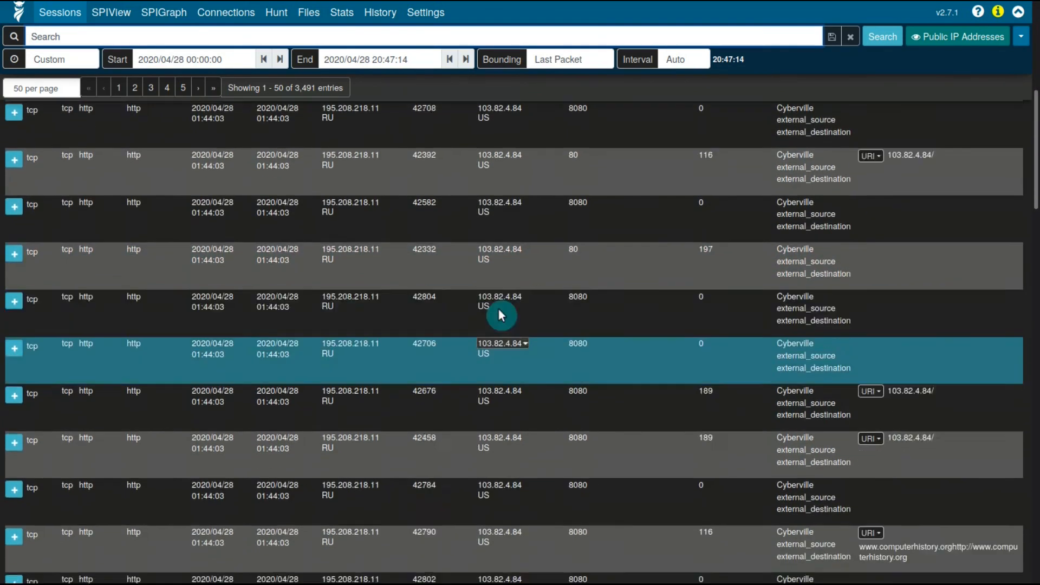
pyautogui.scroll(6, 499, 314)
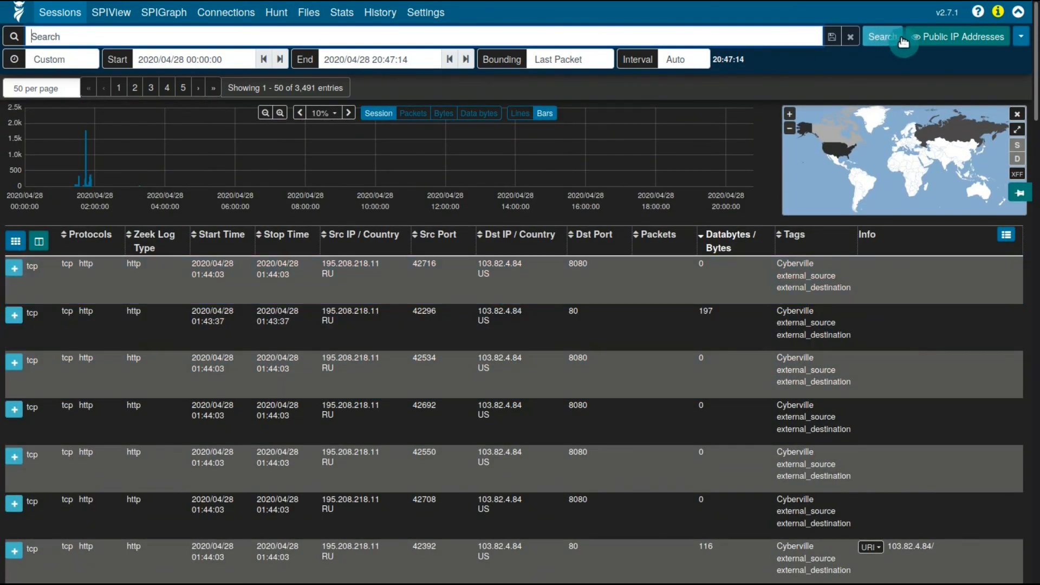
pyautogui.click(911, 39)
pyautogui.click(885, 85)
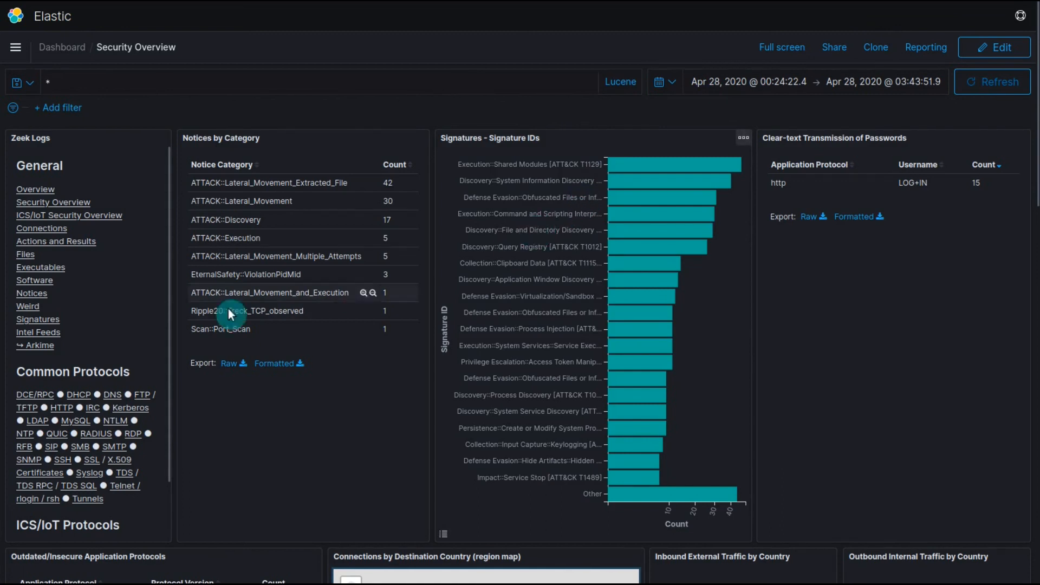
# - Switch to Kibana, open the ICS/IoT Security Overview dashboard and look over its traffic, protocol and file type panels
pyautogui.click(104, 217)
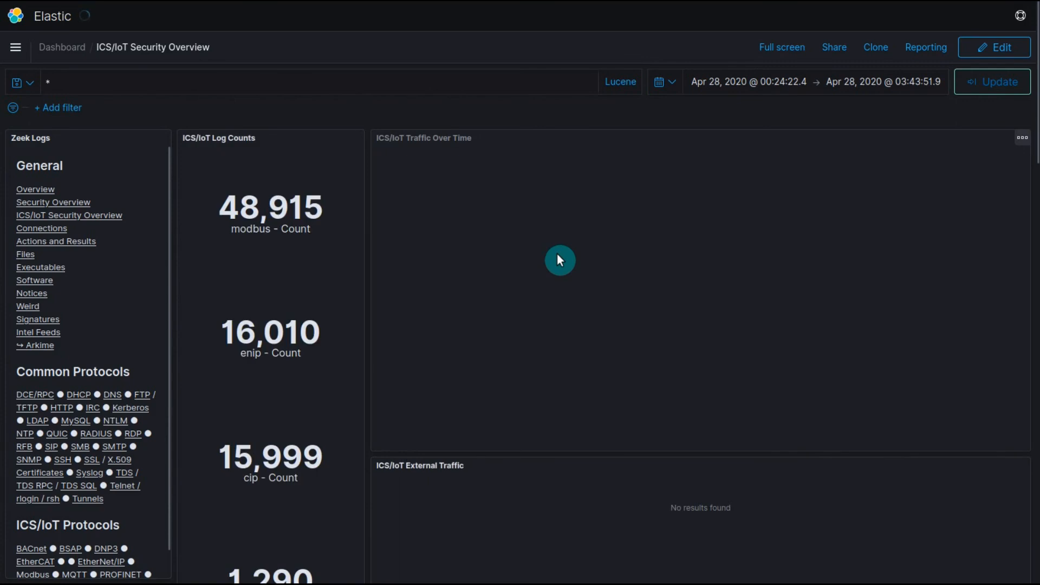
pyautogui.scroll(-3, 616, 193)
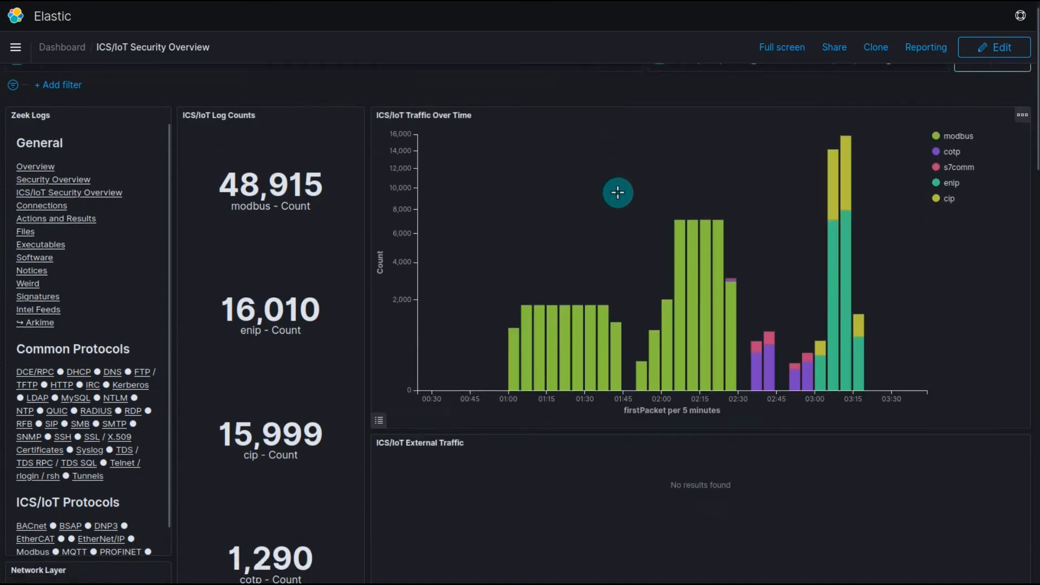
pyautogui.scroll(3, 623, 197)
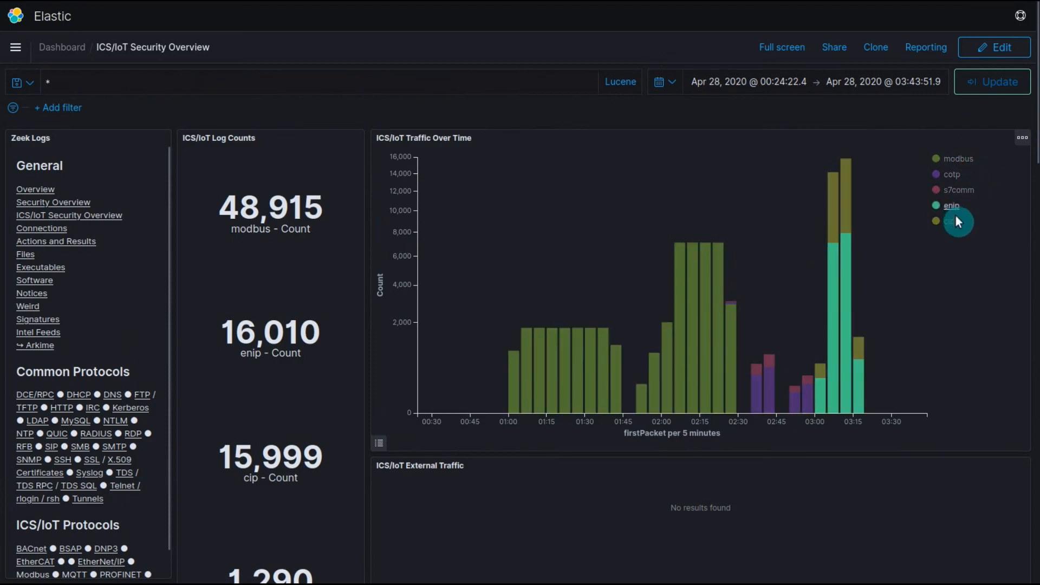
pyautogui.scroll(-5, 924, 233)
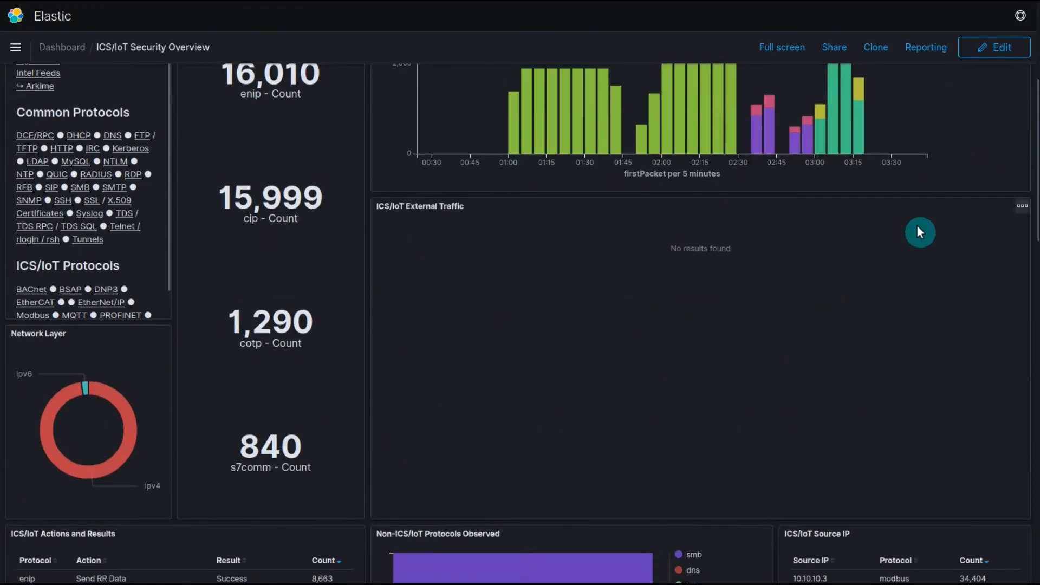
pyautogui.scroll(-10, 917, 226)
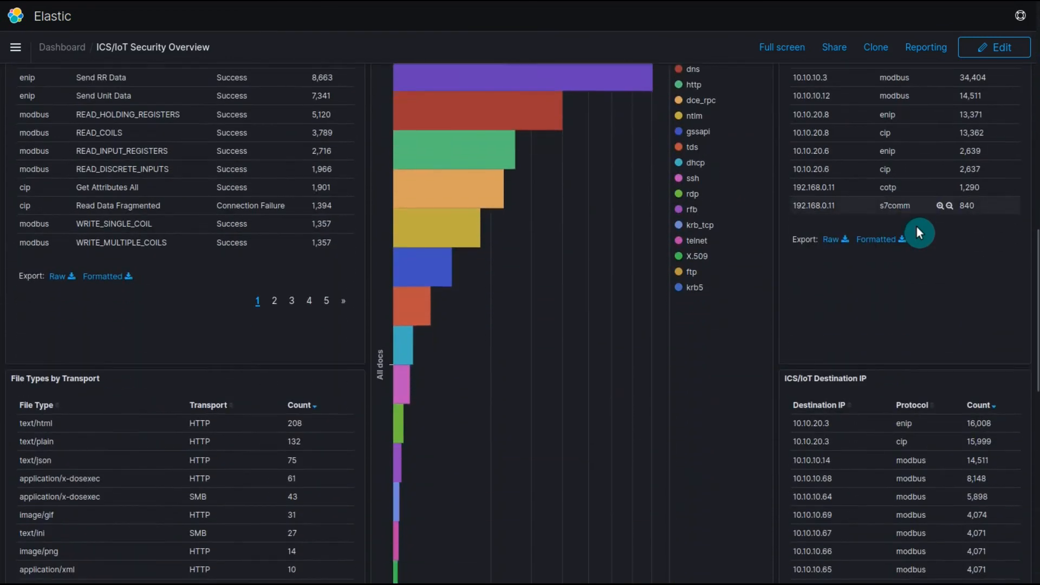
pyautogui.scroll(-3, 916, 228)
pyautogui.scroll(15, 902, 223)
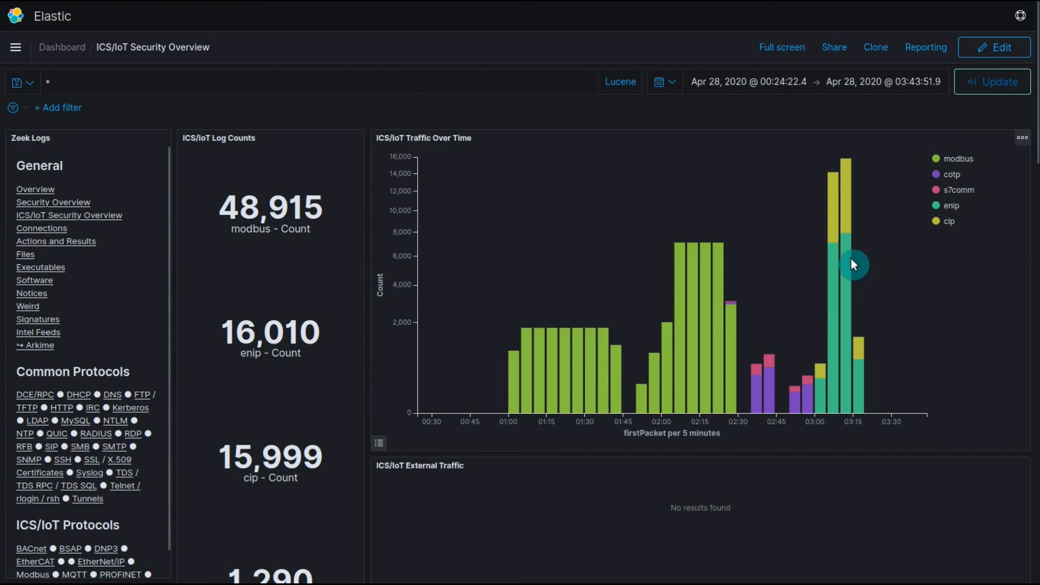
# - Inspect the enip and cip bars in ICS/IoT Traffic Over Time and look over the remaining dashboard panels
pyautogui.moveTo(850, 253)
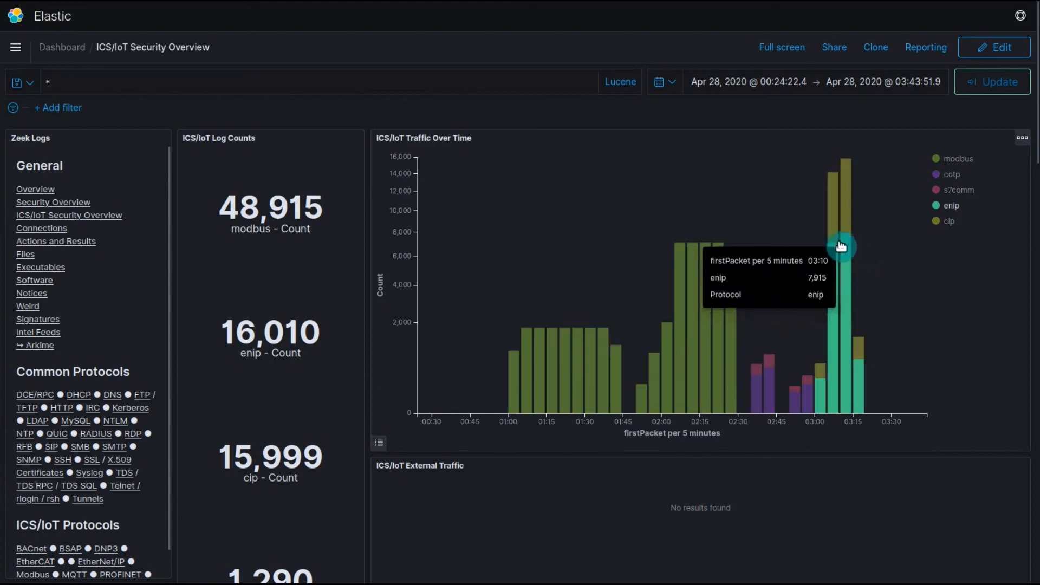
pyautogui.moveTo(852, 203)
pyautogui.scroll(-10, 851, 203)
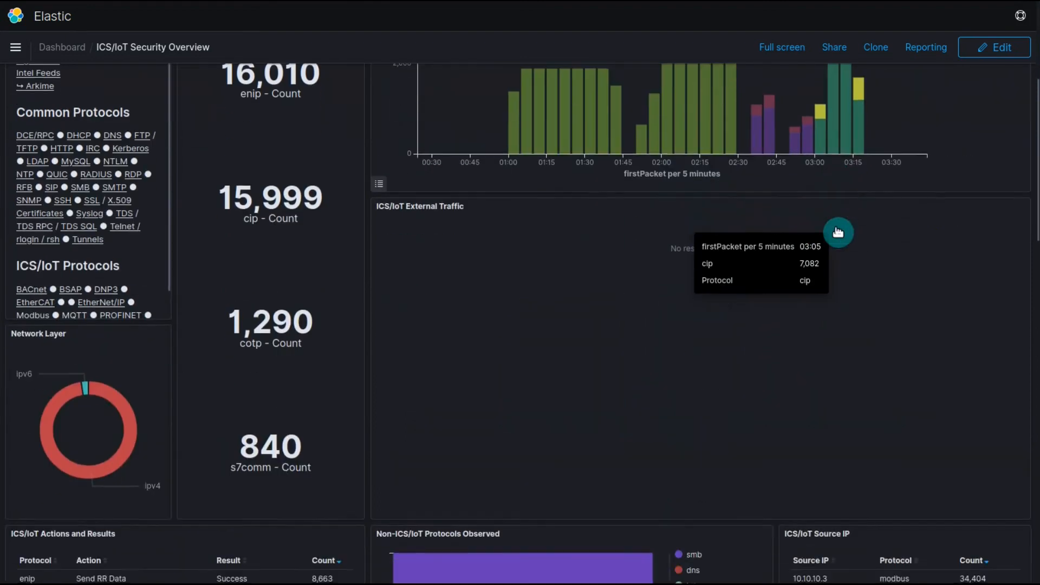
pyautogui.scroll(-4, 826, 235)
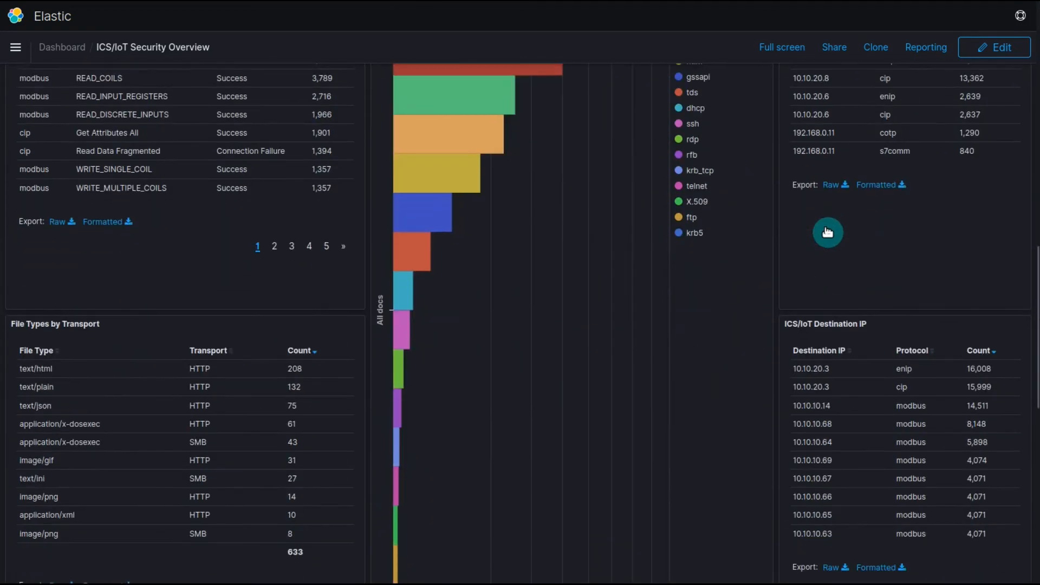
pyautogui.scroll(-4, 824, 227)
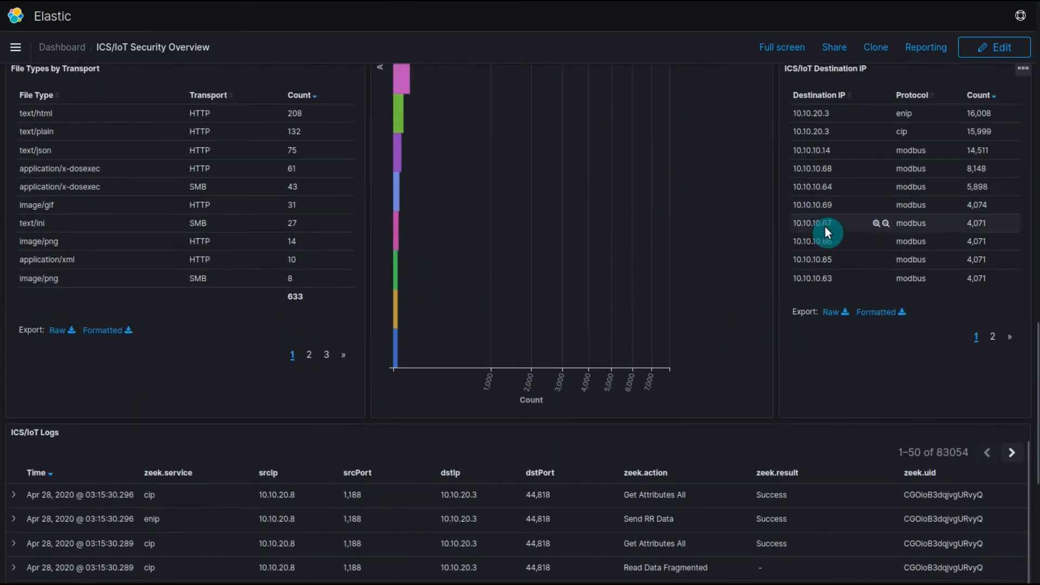
# - Compare the ICS/IoT Source IP and Destination IP tables by protocol, including the second page of destinations
pyautogui.scroll(3, 825, 226)
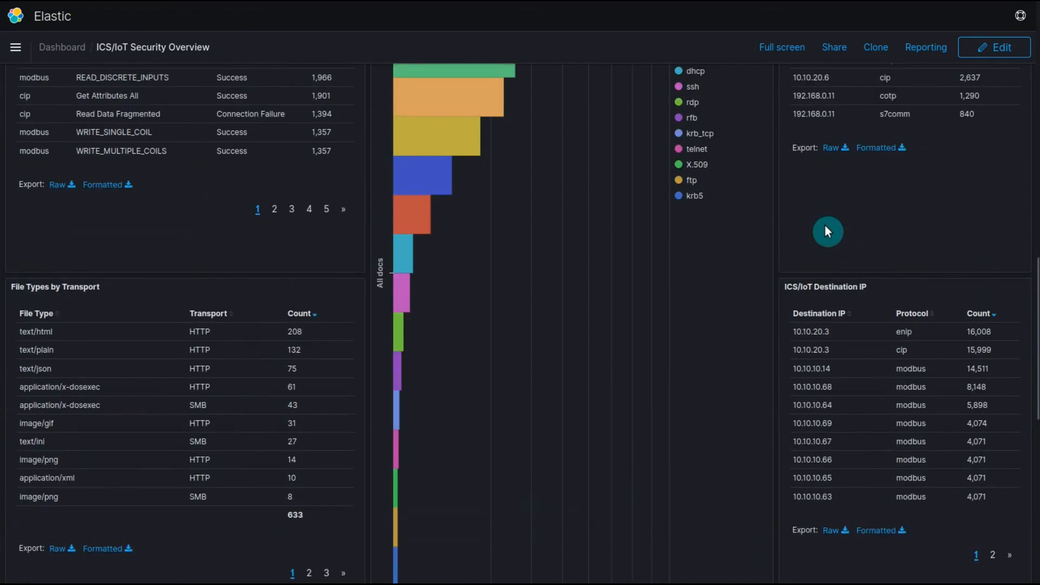
pyautogui.scroll(3, 825, 226)
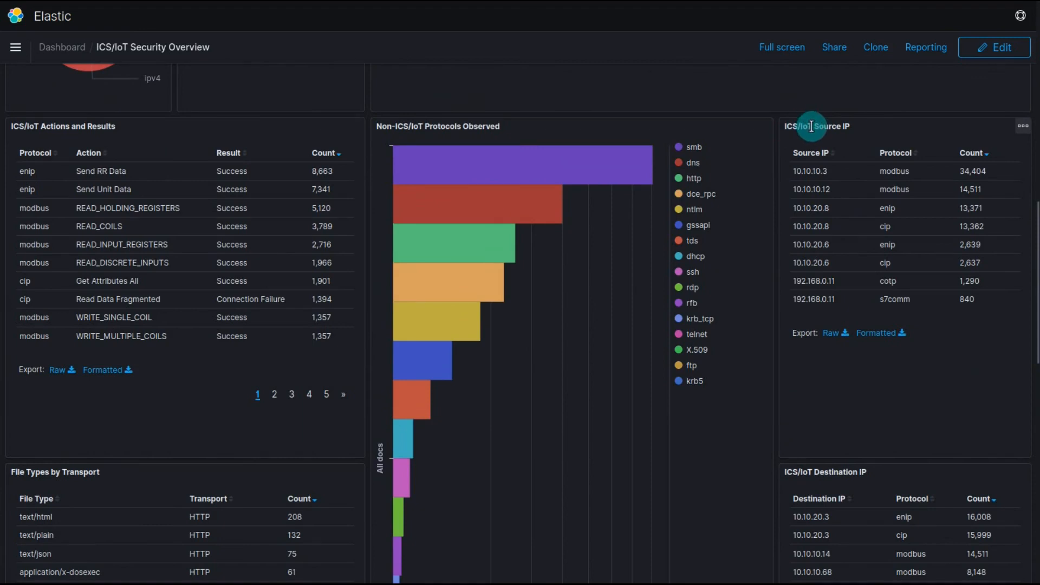
pyautogui.scroll(-3, 818, 255)
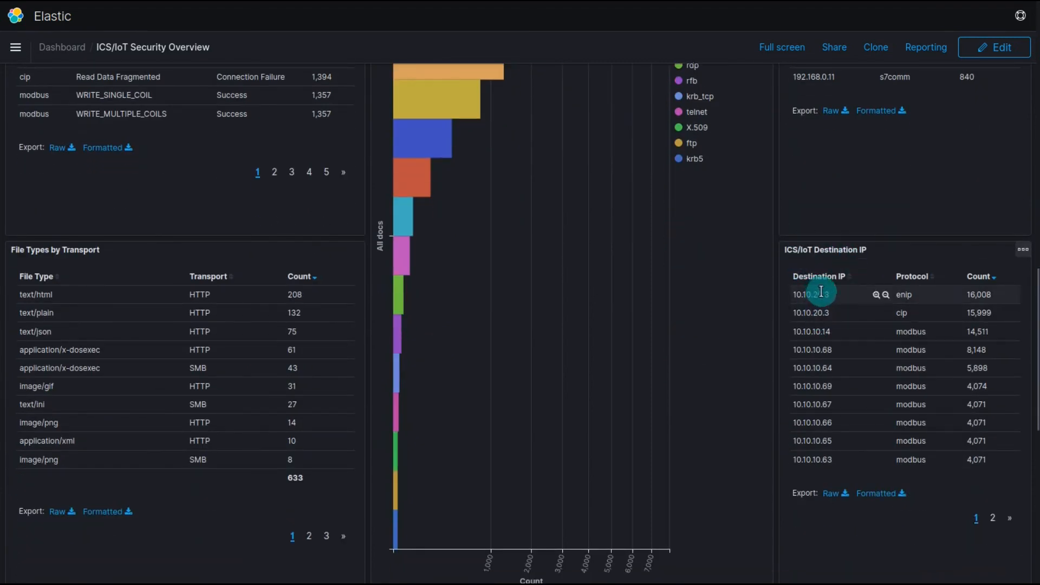
pyautogui.scroll(3, 822, 292)
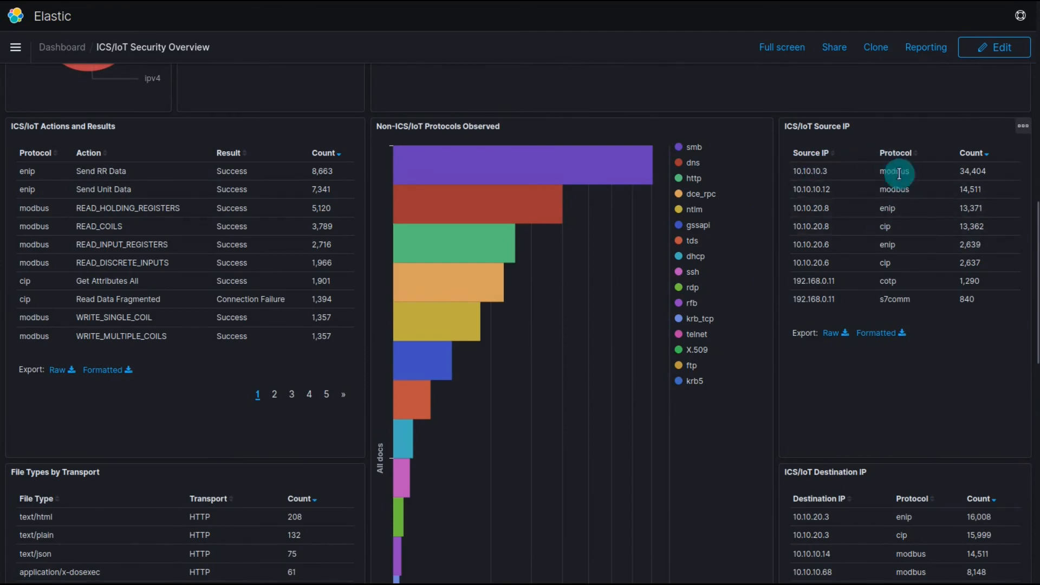
pyautogui.scroll(-3, 915, 325)
pyautogui.scroll(-2, 823, 379)
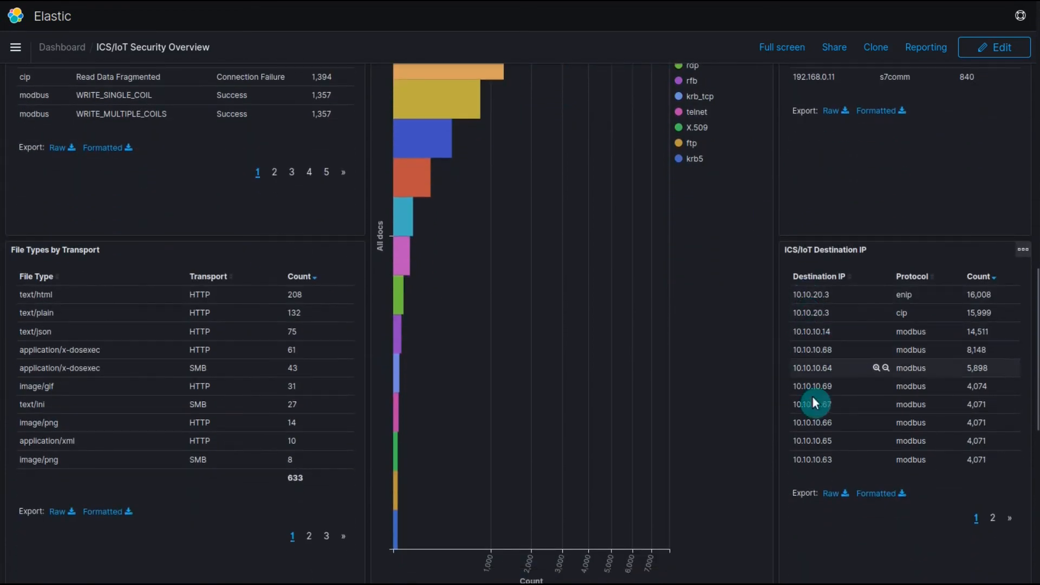
pyautogui.click(994, 519)
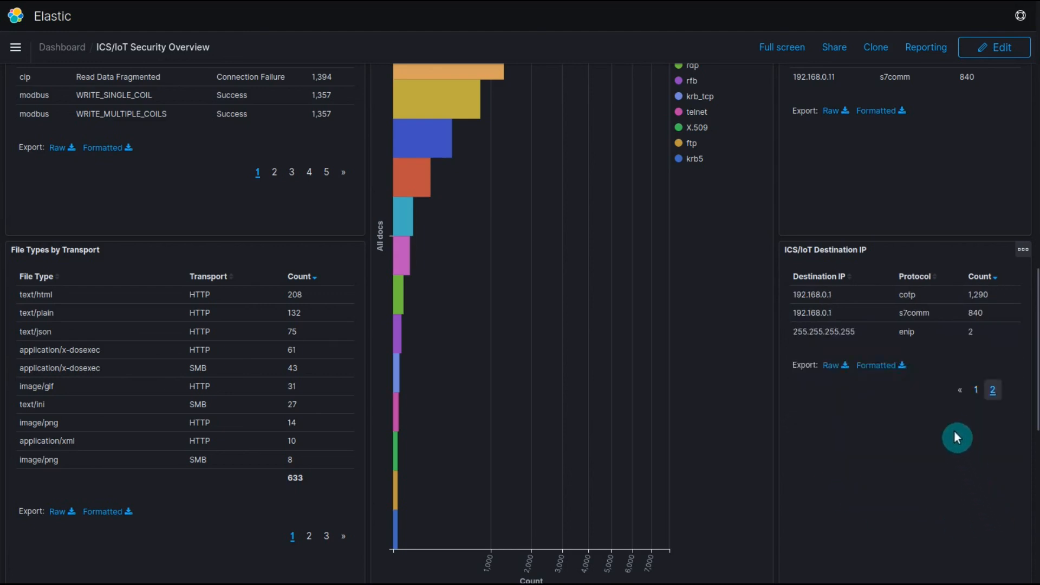
pyautogui.click(977, 386)
pyautogui.scroll(5, 973, 385)
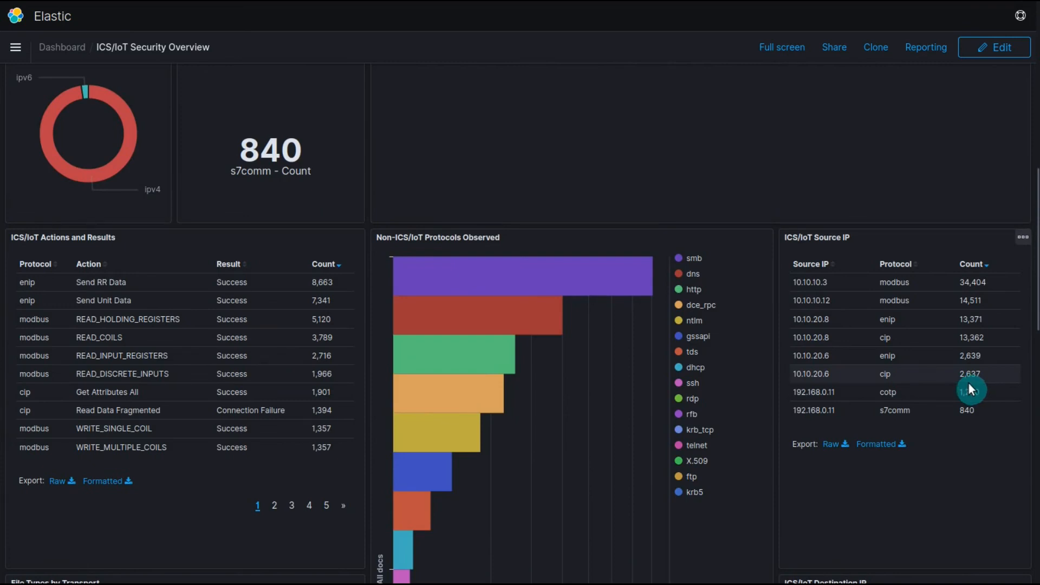
# - Examine the services, actions and results in the ICS/IoT Logs table and return to the traffic chart
pyautogui.scroll(-1, 968, 385)
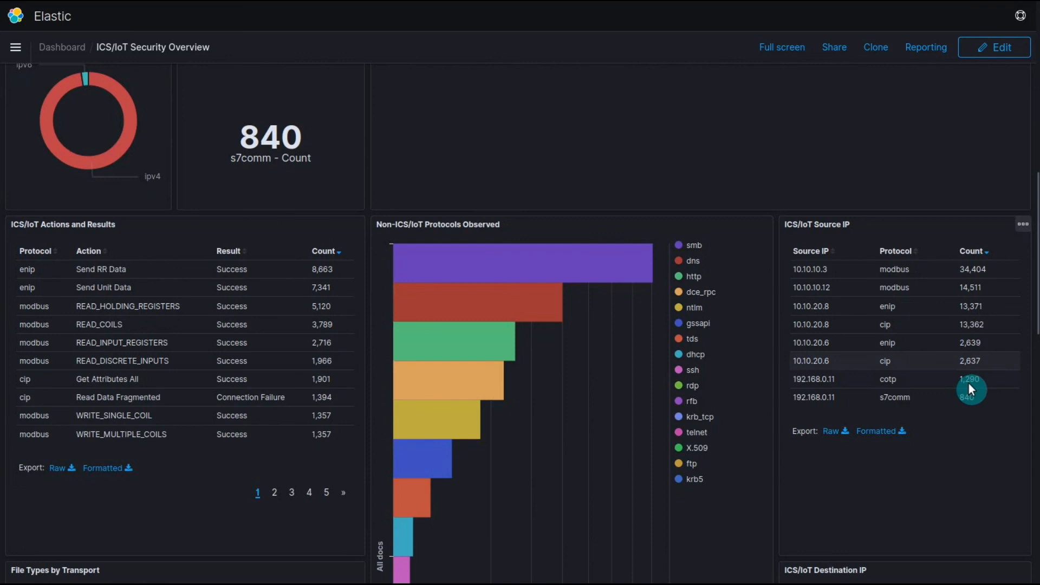
pyautogui.scroll(-10, 969, 384)
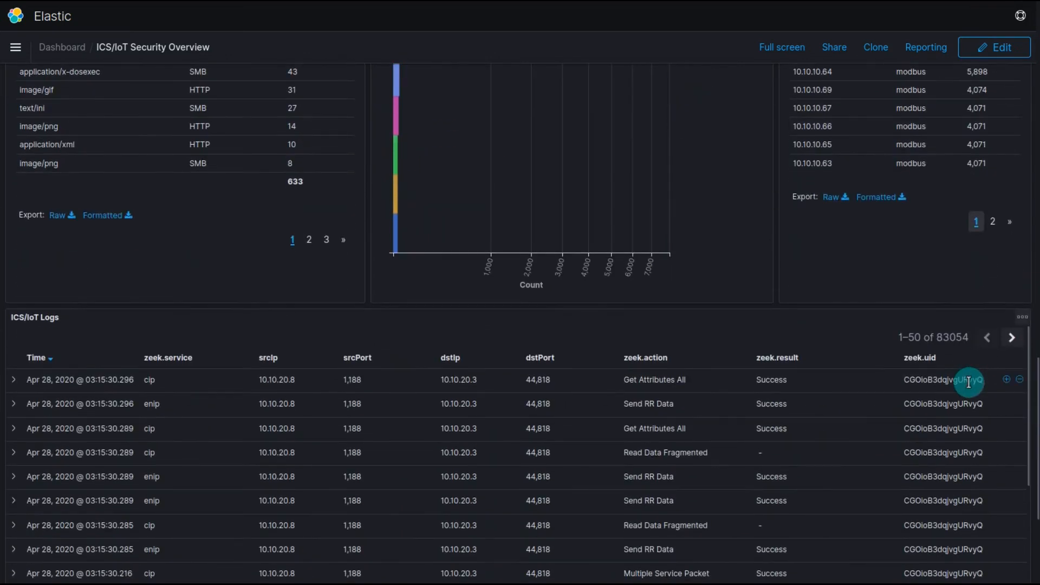
pyautogui.scroll(-4, 969, 383)
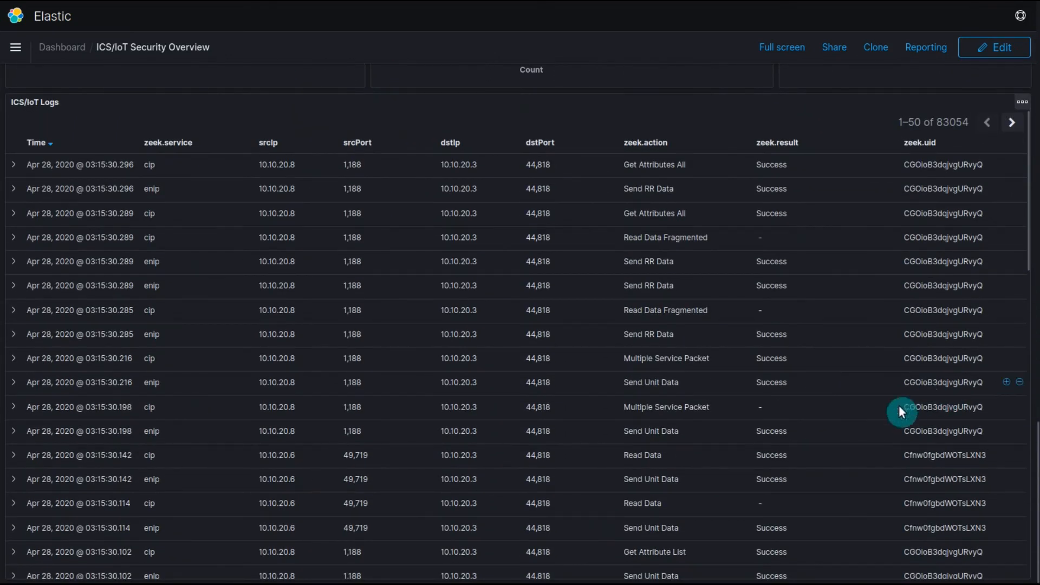
pyautogui.scroll(14, 899, 407)
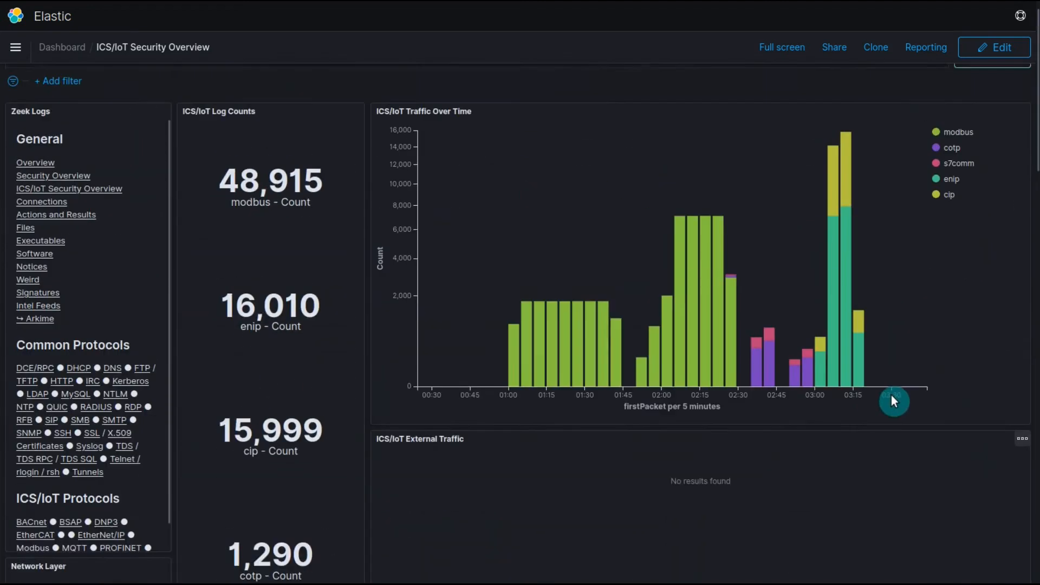
pyautogui.scroll(1, 894, 401)
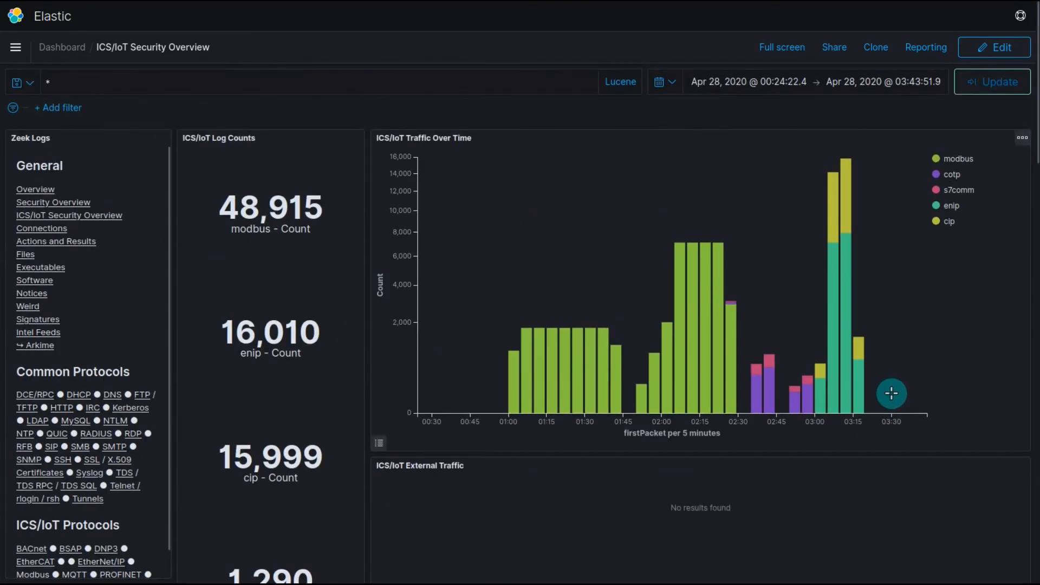
# - Switch to Arkime and filter the sessions for the modbus protocol using a protocols==[modbus] list expression
pyautogui.click(833, 323)
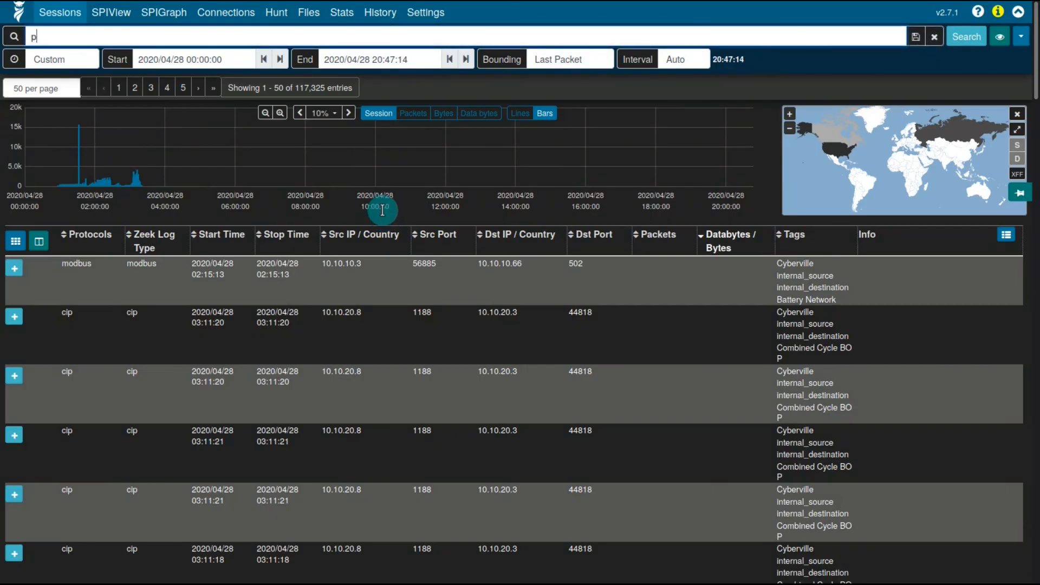
pyautogui.press('BackSpace')
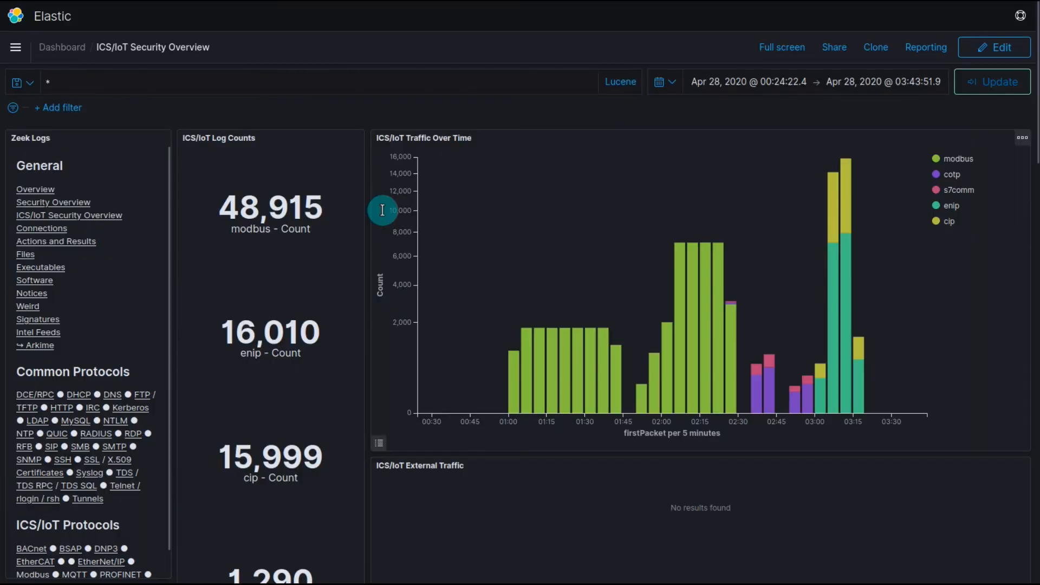
pyautogui.write('m')
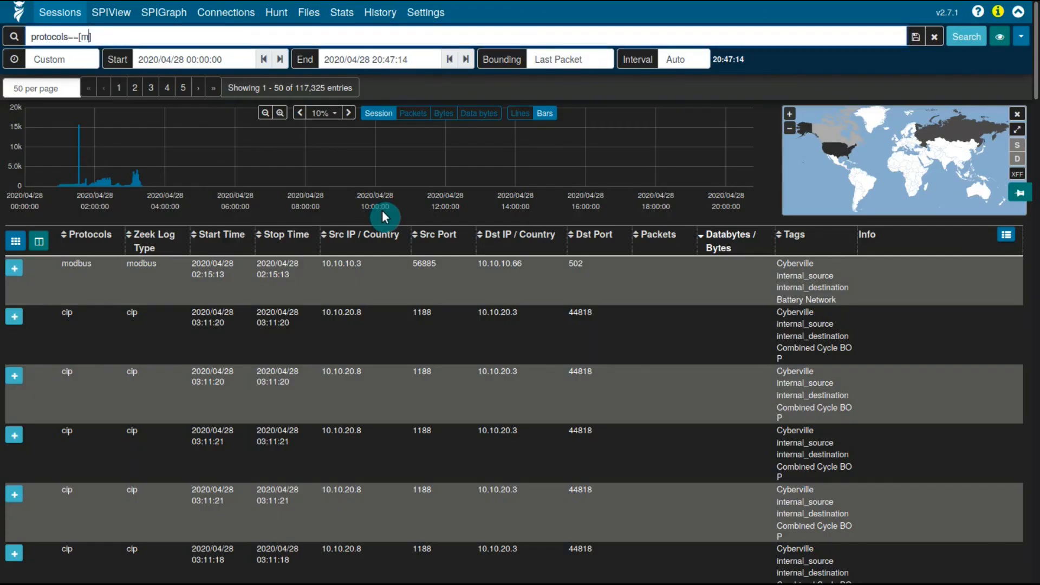
pyautogui.write('odbus')
pyautogui.press('Return')
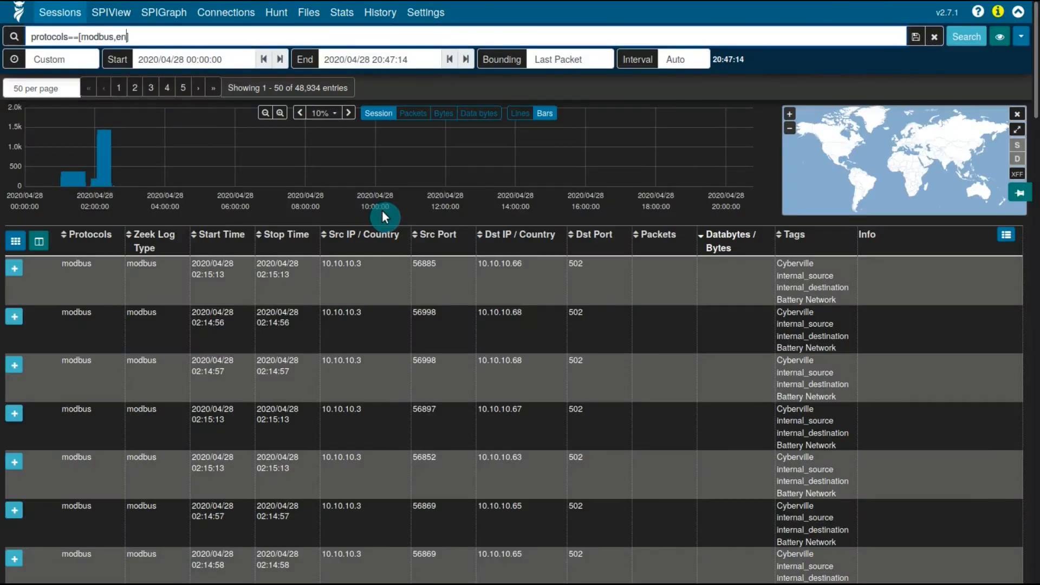
# - Extend the session filter to protocols==[modbus,enip,cip,s7comm,cotp] and run the search
pyautogui.write('ip,')
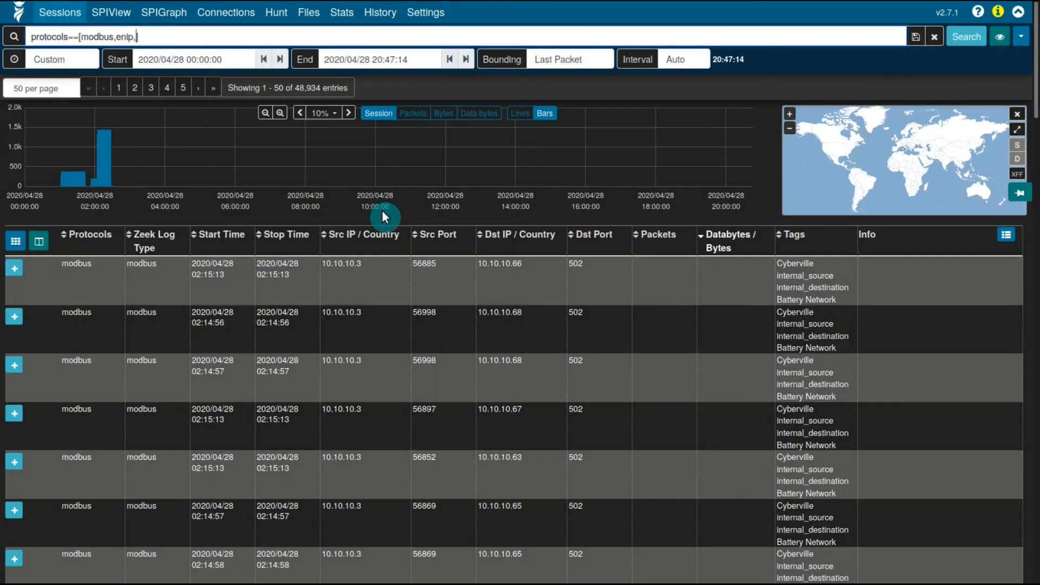
pyautogui.write('cip,')
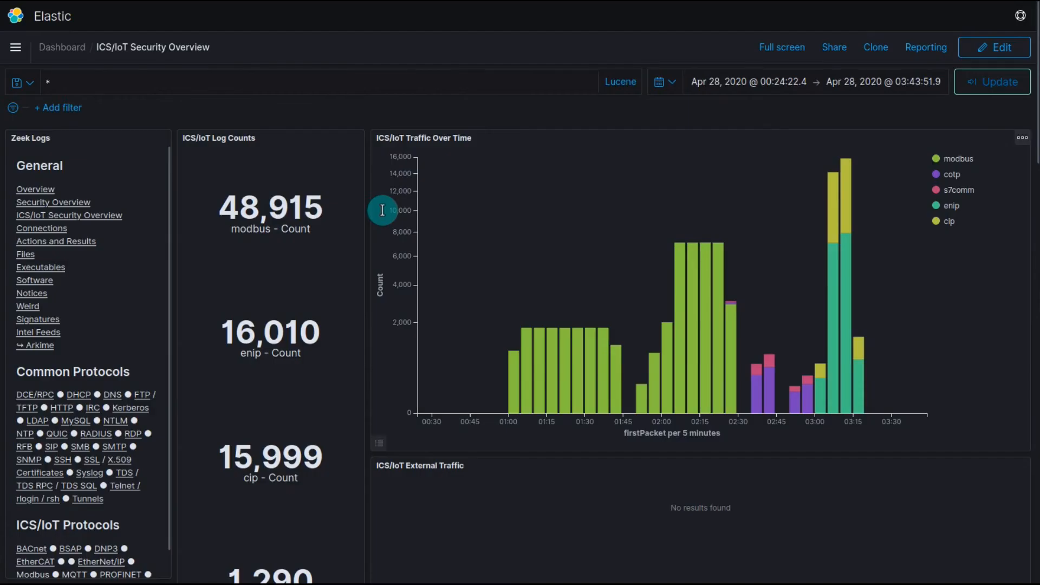
pyautogui.write('s==[modbus,enip,cip,s7com')
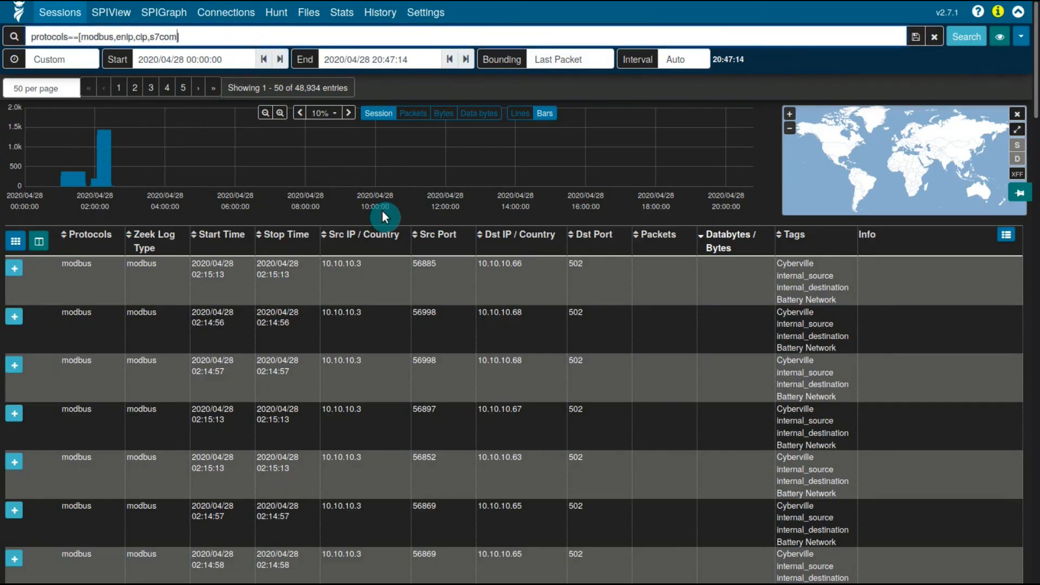
pyautogui.write('7comm,cotp')
pyautogui.press('Return')
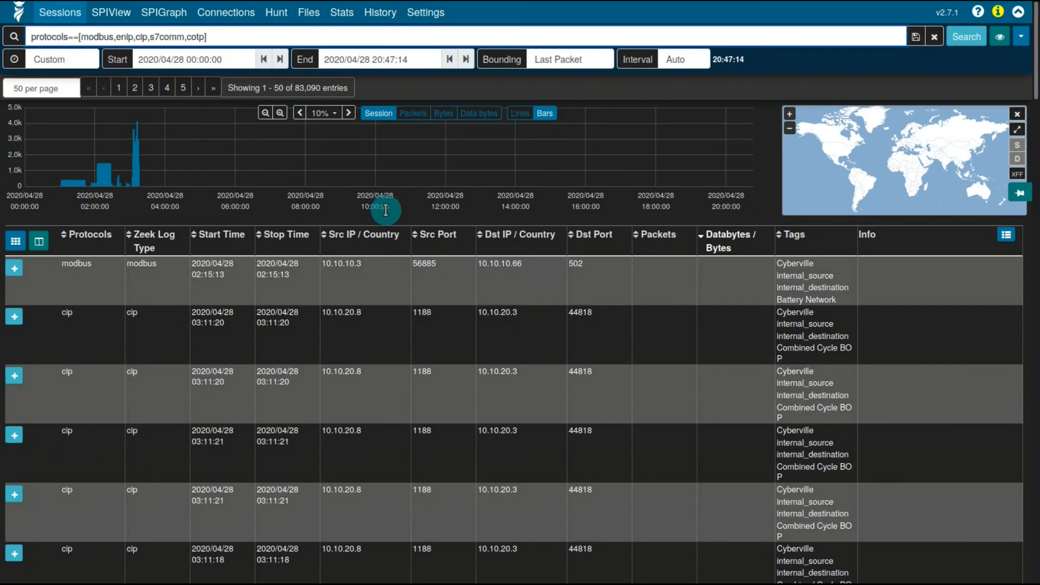
# - Check Arkime's list of saved views and look over the ICS/IoT Security Overview dashboard in Kibana again
pyautogui.click(1009, 37)
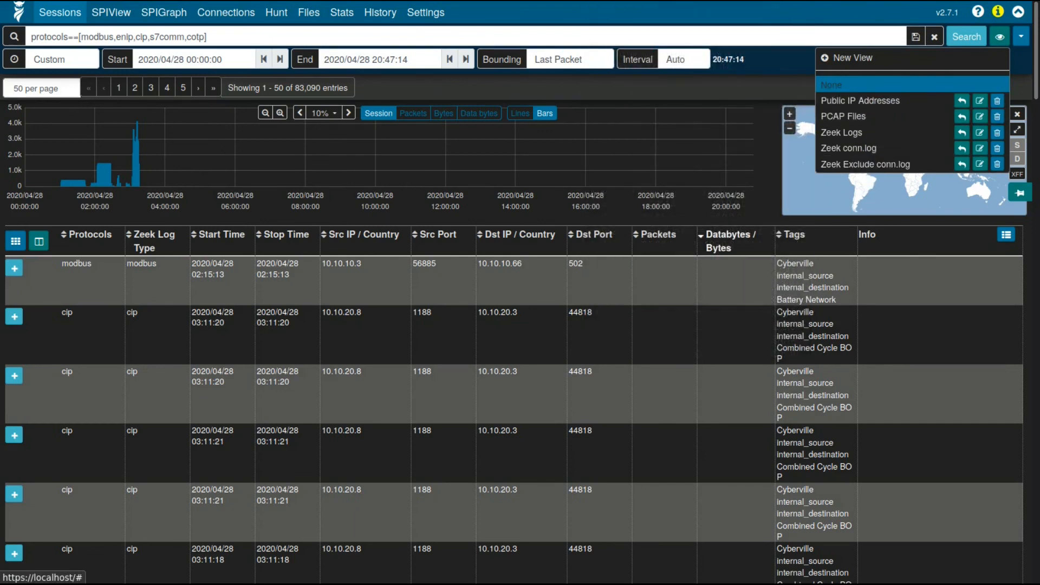
pyautogui.click(377, 38)
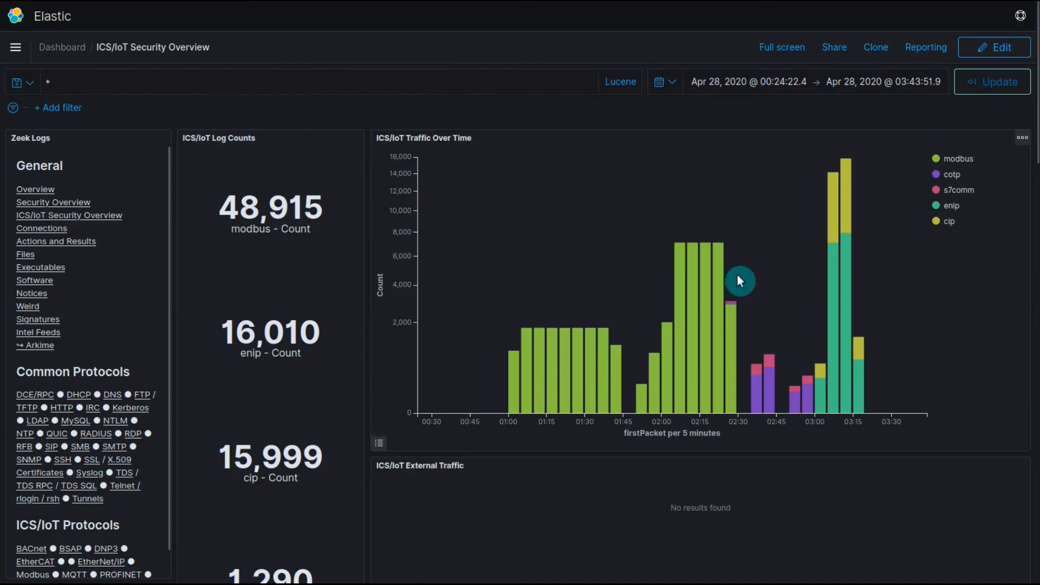
pyautogui.scroll(-5, 812, 245)
pyautogui.scroll(2, 807, 246)
pyautogui.scroll(3, 805, 246)
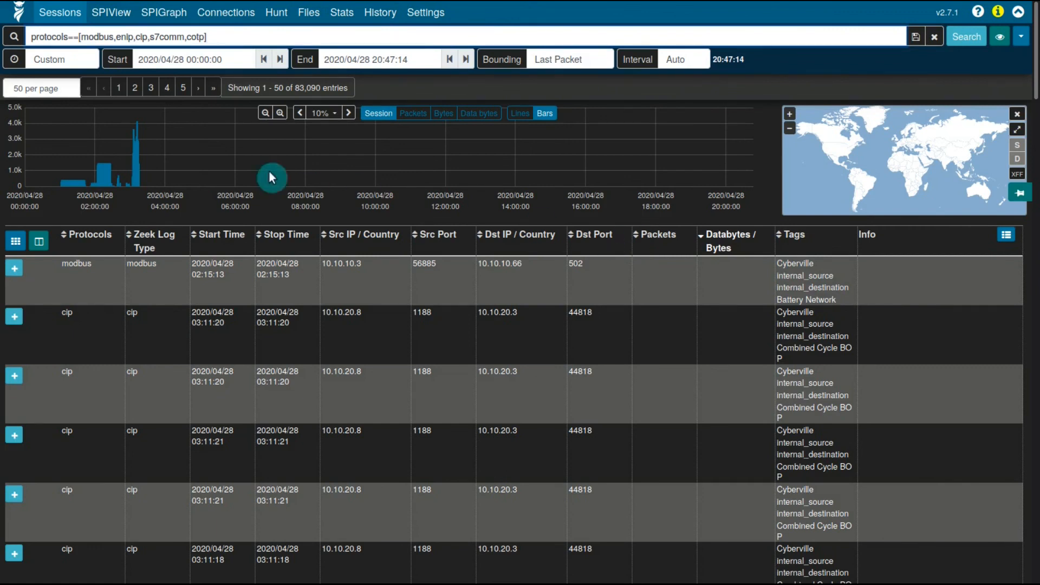
# - Open SPIView for the filtered sessions in Arkime and display the zeek Originating Network Segment and Responding Network Segment fields
pyautogui.click(120, 17)
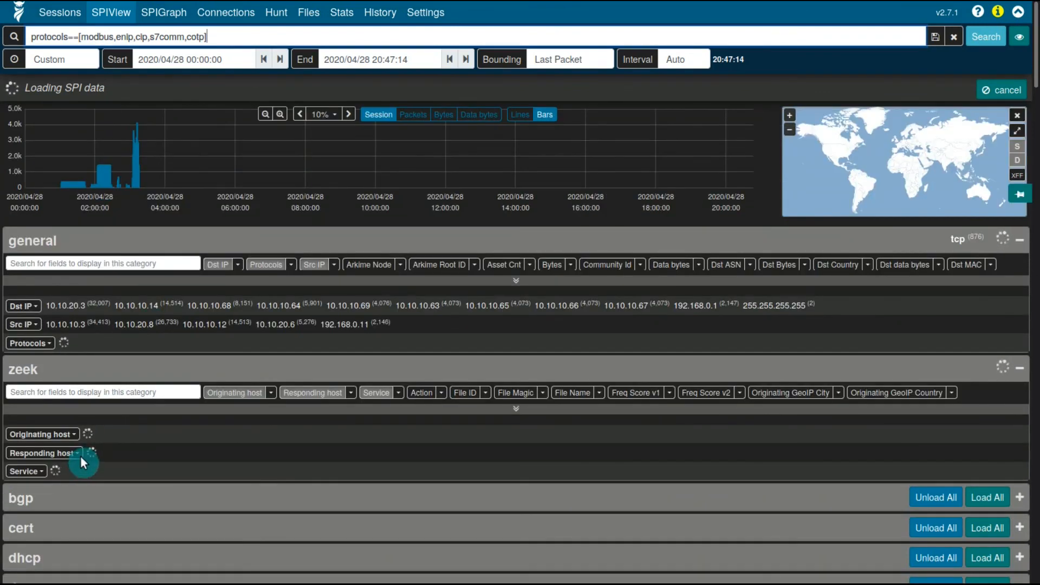
pyautogui.click(141, 392)
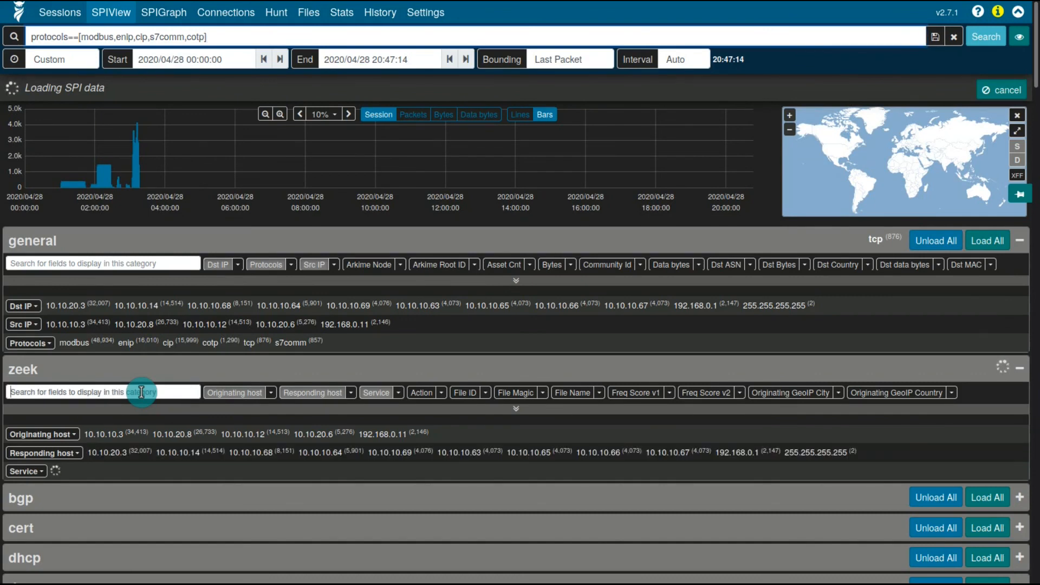
pyautogui.write('segment')
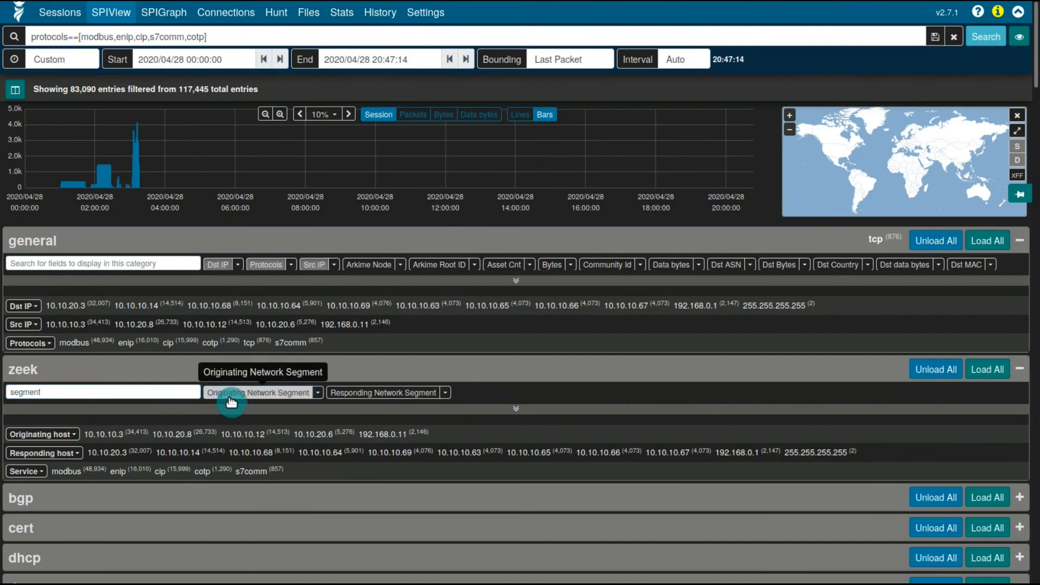
pyautogui.click(350, 399)
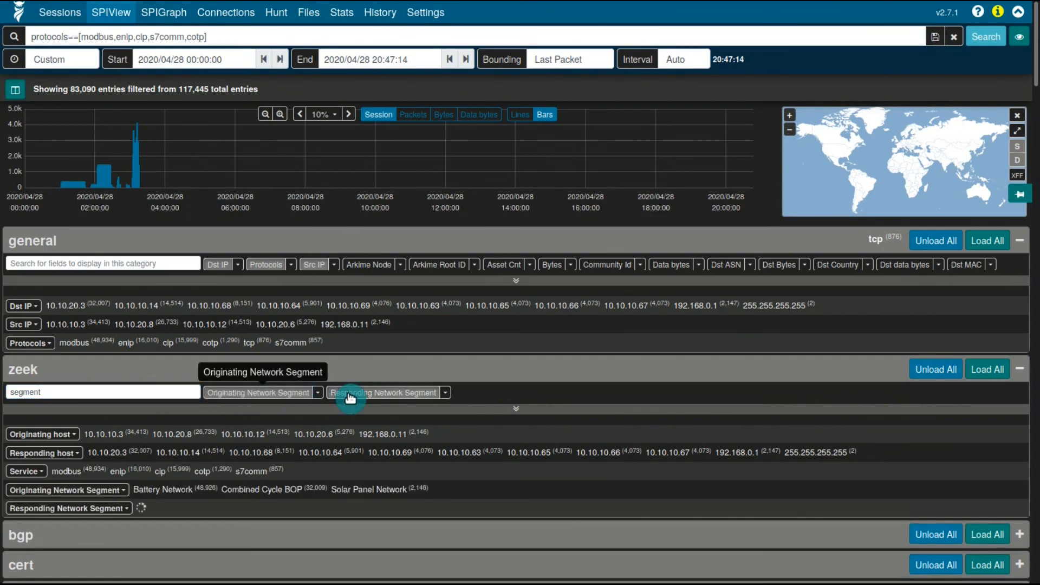
# - Find the zeek "host name" fields and display Originating Host Name and Responding Host Name
pyautogui.click(107, 395)
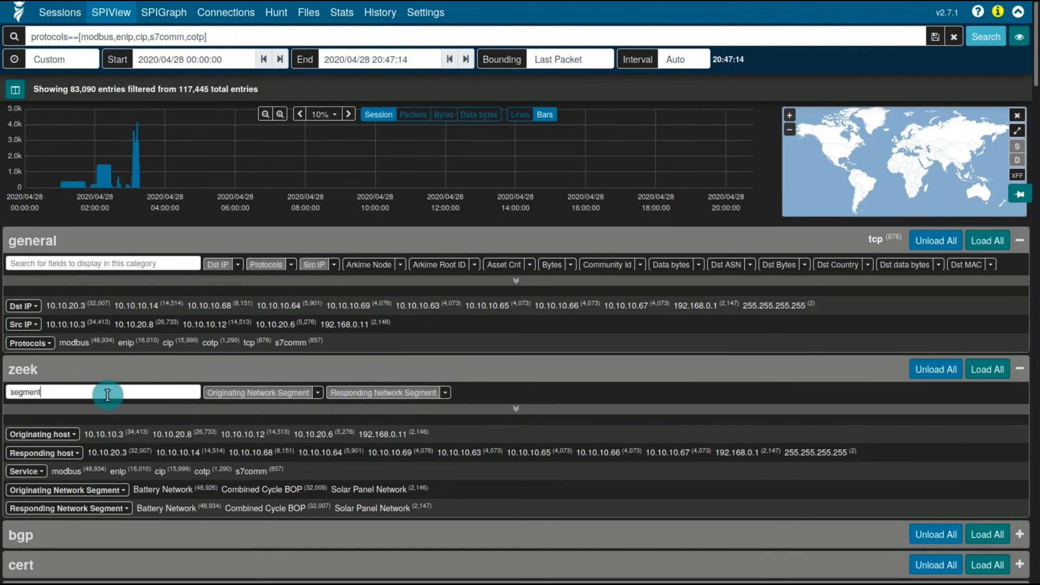
pyautogui.hotkey('ctrl', 'a')
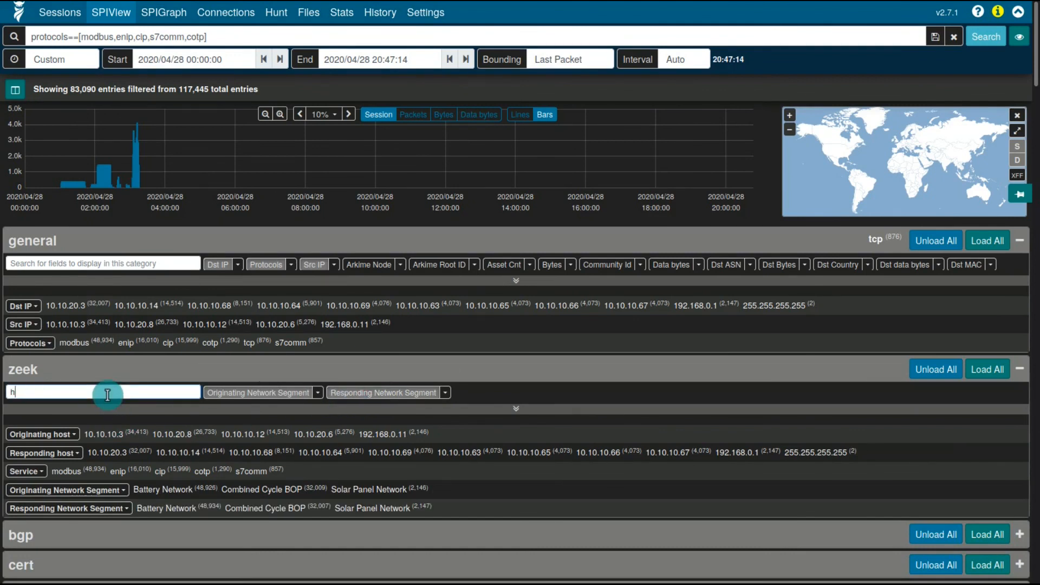
pyautogui.write('host name')
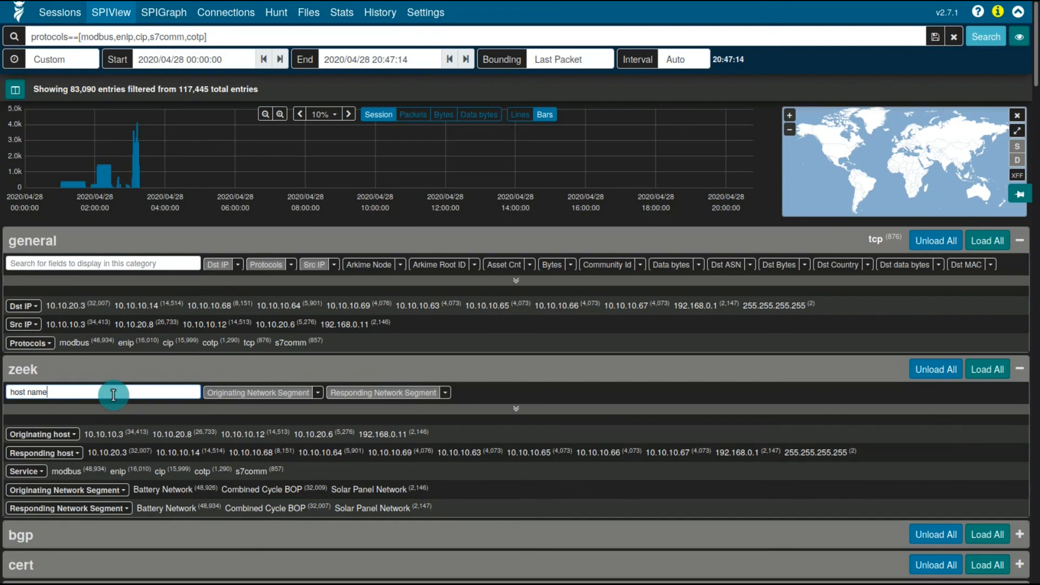
pyautogui.click(336, 397)
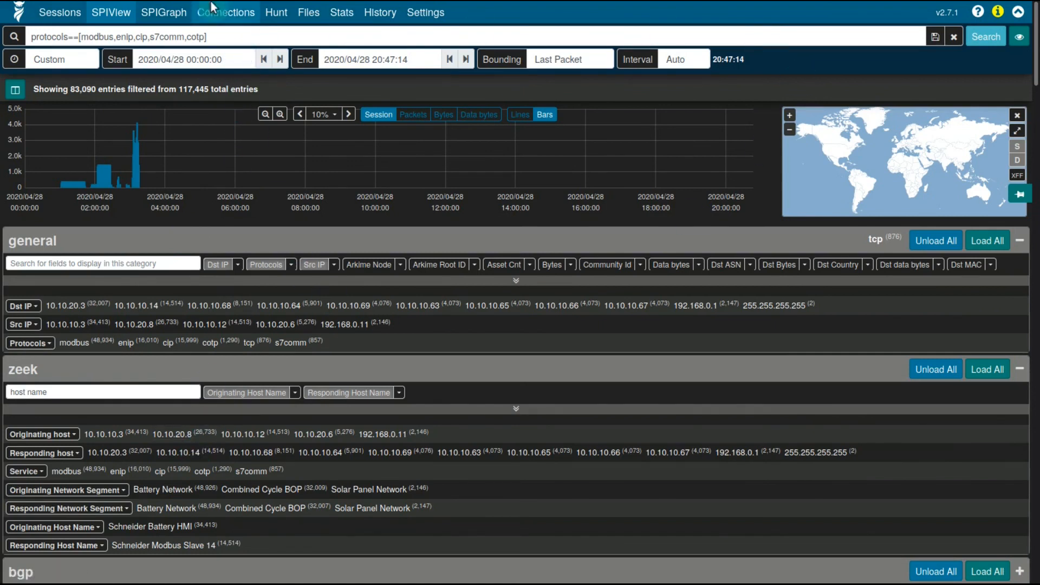
# - Open the Connections graph for the filtered sessions and set its destination field to Service (zeek.service)
pyautogui.click(222, 18)
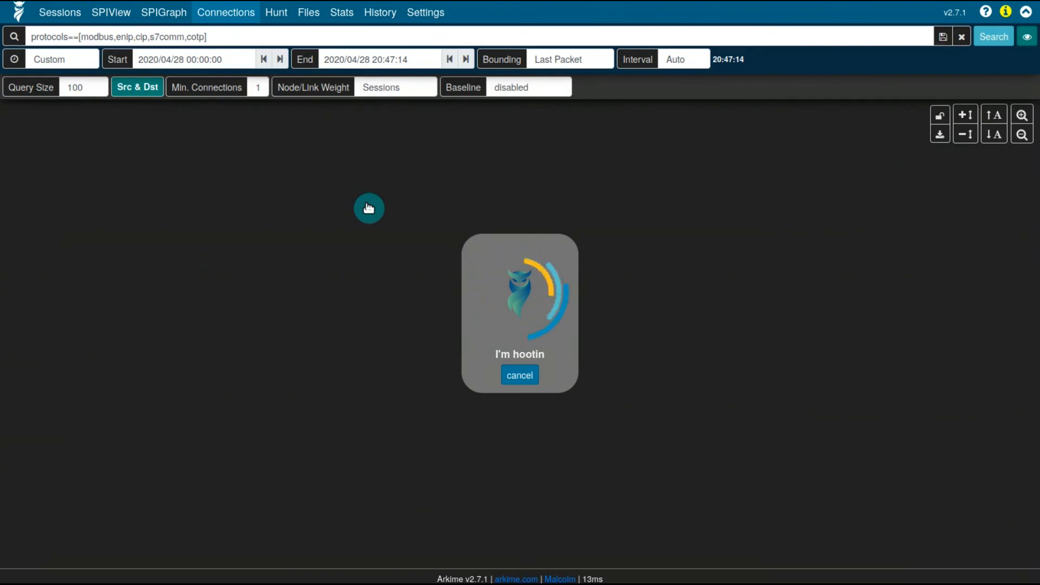
pyautogui.scroll(10, 366, 208)
pyautogui.moveTo(560, 389); pyautogui.dragTo(349, 263)
pyautogui.click(362, 80)
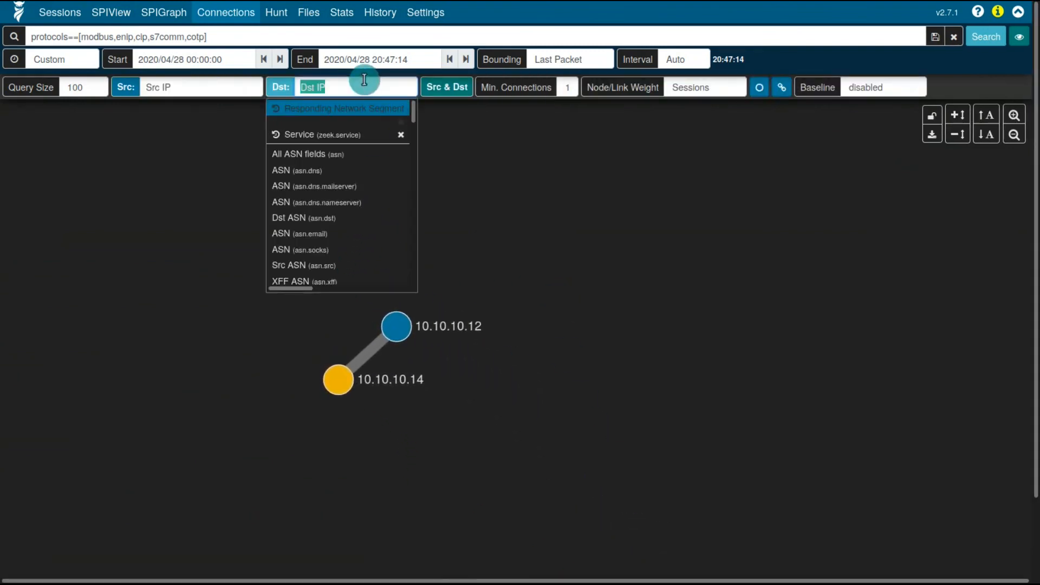
pyautogui.write('service')
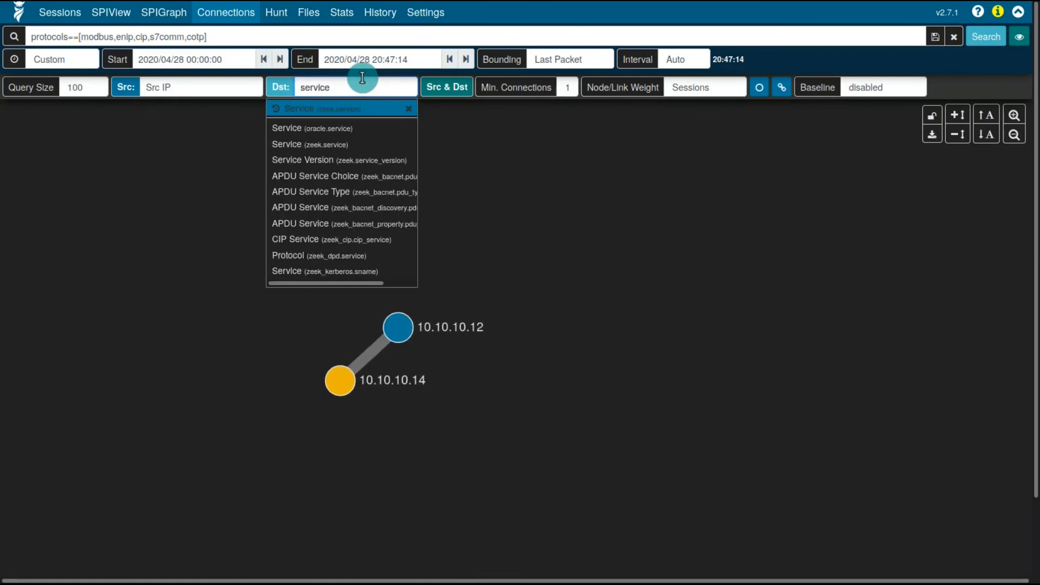
pyautogui.click(374, 145)
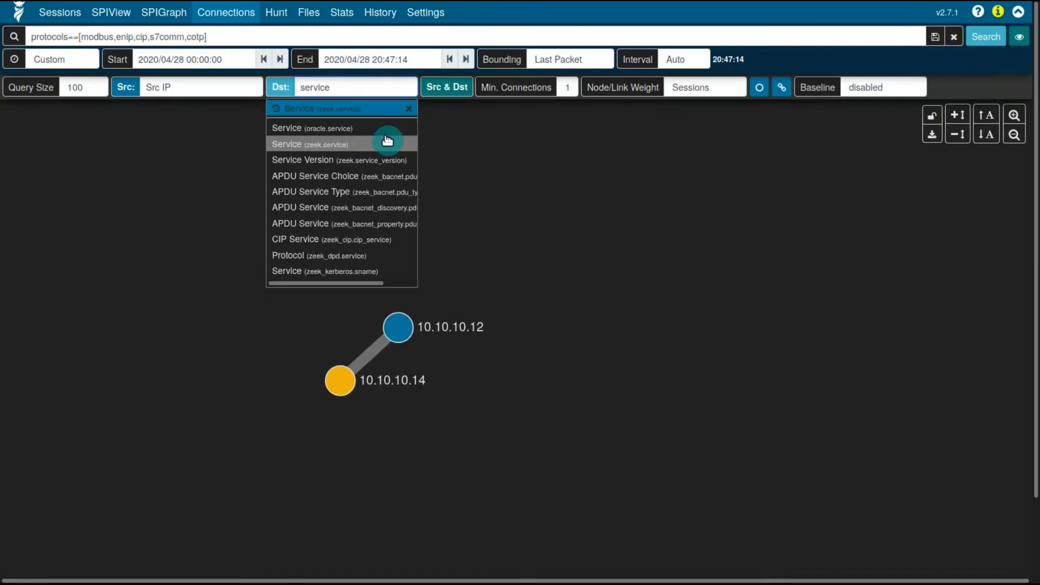
# - Set the graph's source field to Originating Network Segment and the query size to 100,000
pyautogui.click(227, 83)
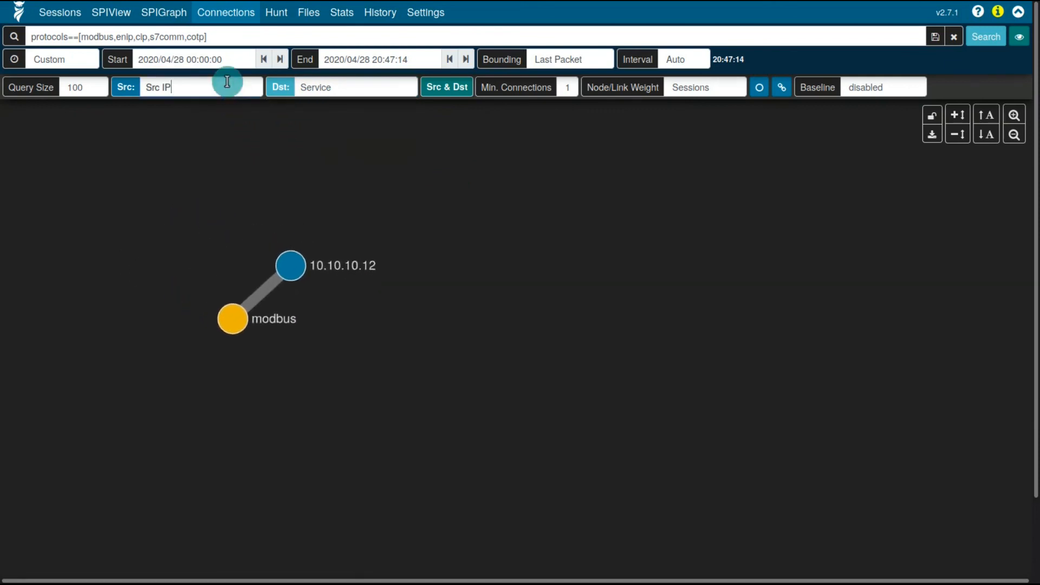
pyautogui.click(228, 82)
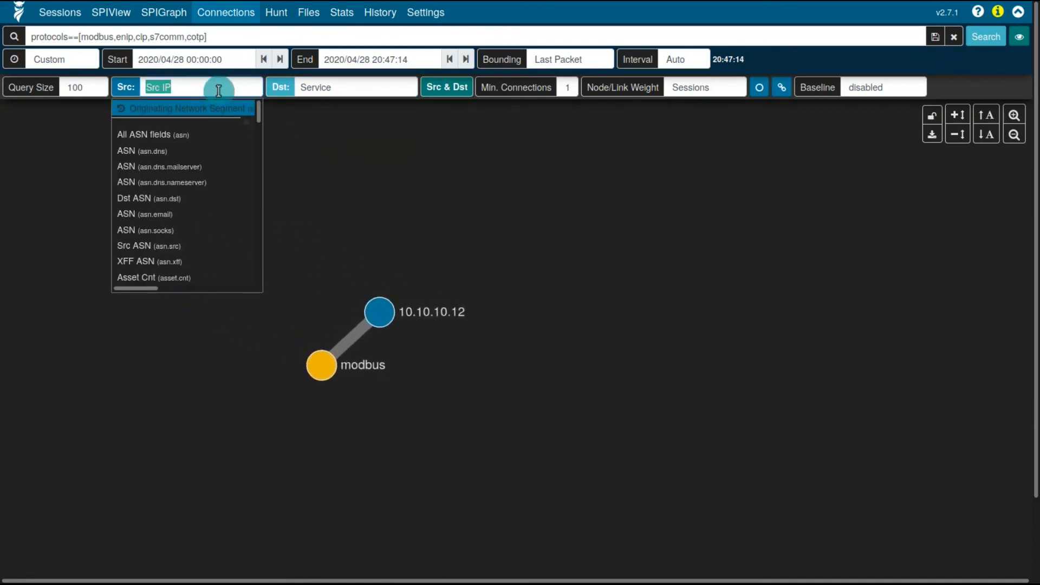
pyautogui.press('Return')
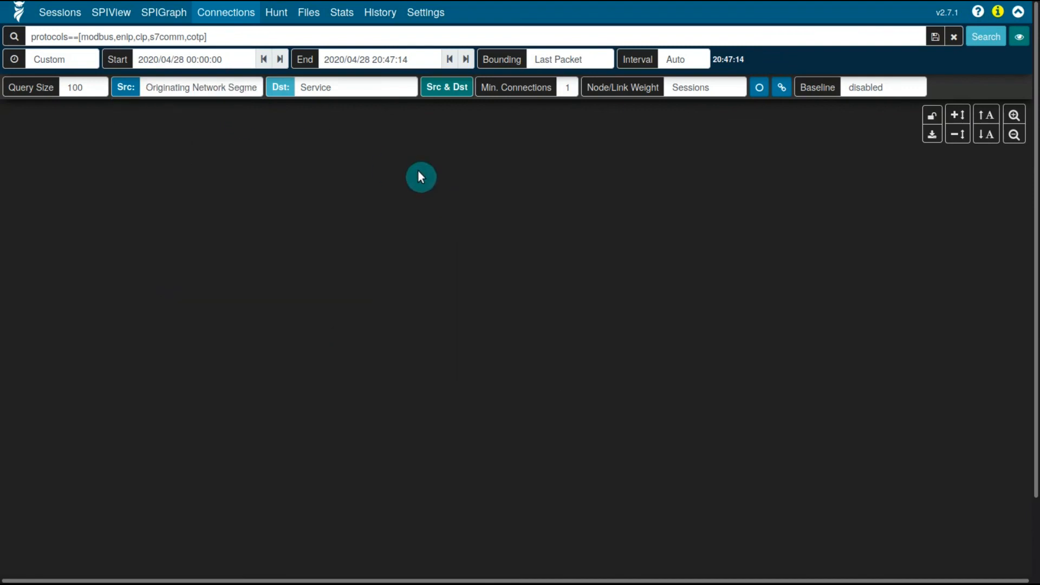
pyautogui.click(81, 89)
pyautogui.click(96, 211)
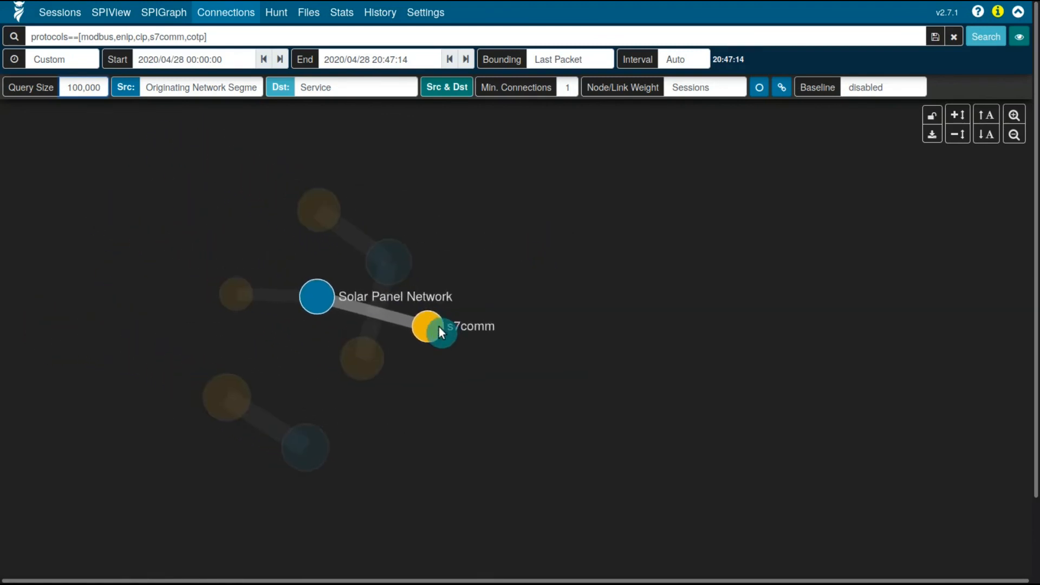
# - Spread out the graph and inspect the details of the Solar Panel Network, Combined Cycle BOP and Battery Network nodes
pyautogui.moveTo(468, 344); pyautogui.dragTo(257, 320)
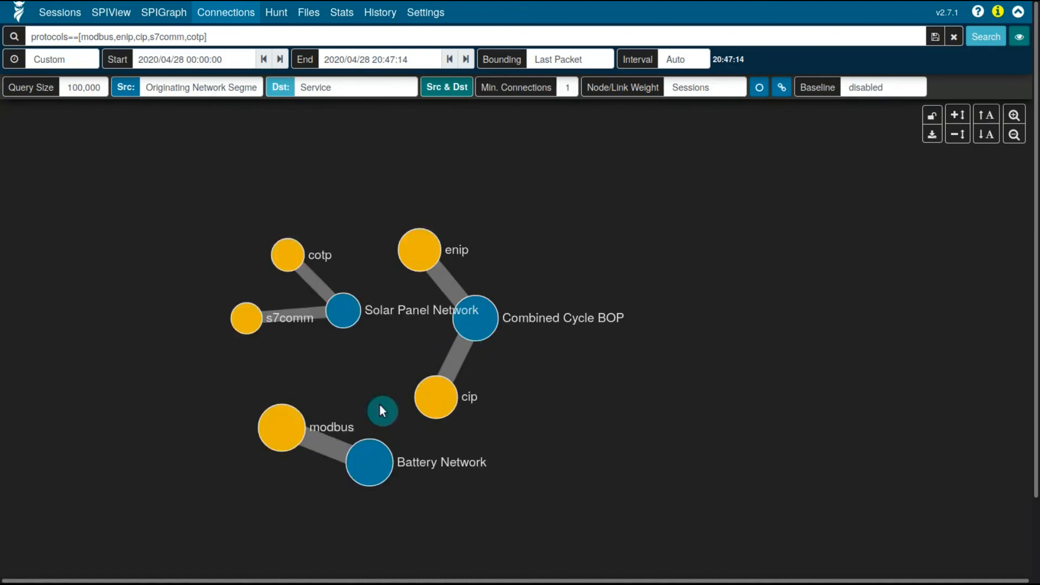
pyautogui.click(346, 319)
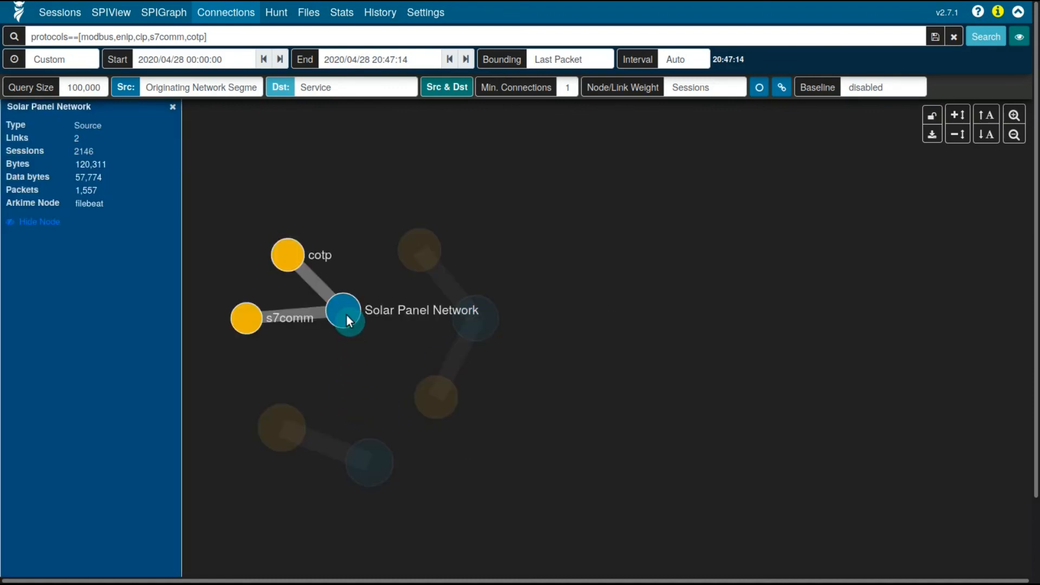
pyautogui.click(479, 327)
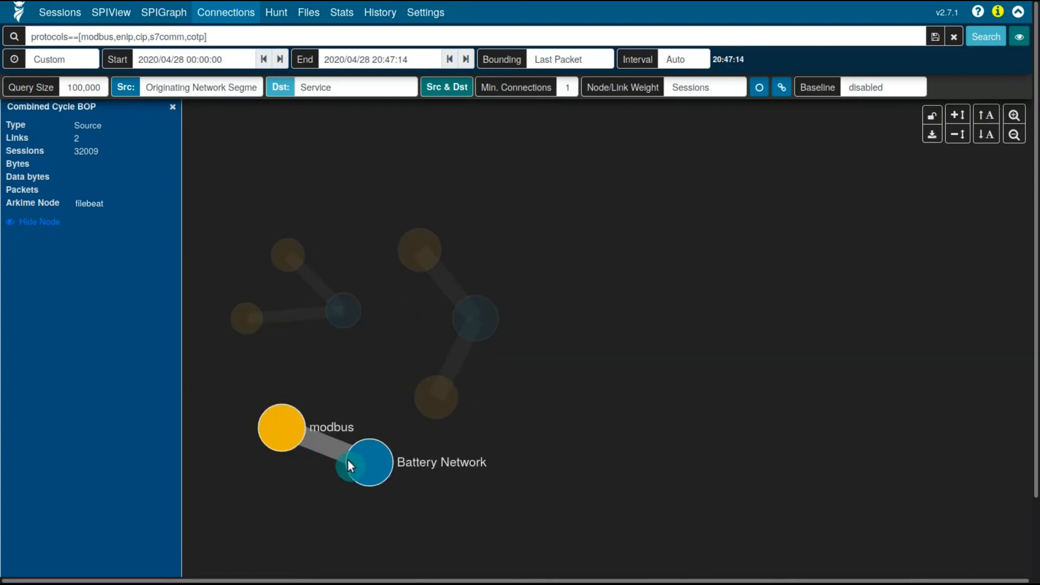
pyautogui.click(364, 464)
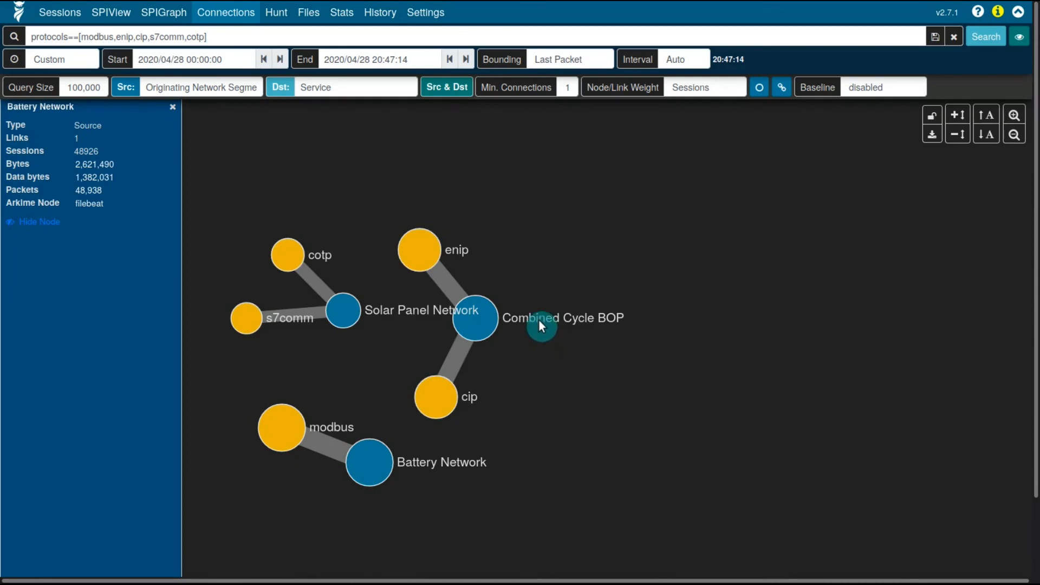
pyautogui.moveTo(550, 395); pyautogui.dragTo(651, 379)
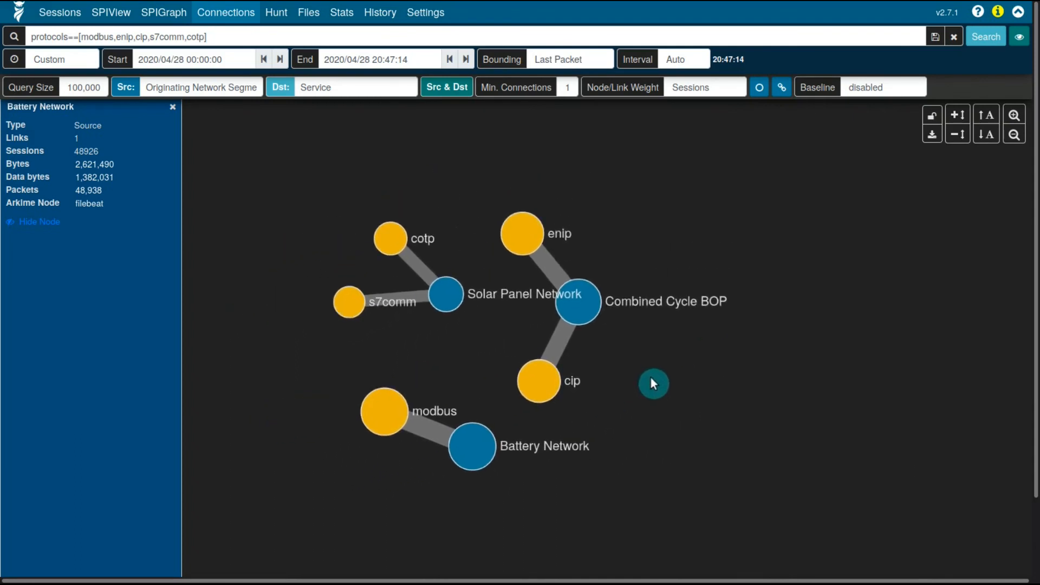
# - Switch to Kibana, open the Overview dashboard and view the second page of the Application Protocol table
pyautogui.hotkey('ctrl', 'Tab')
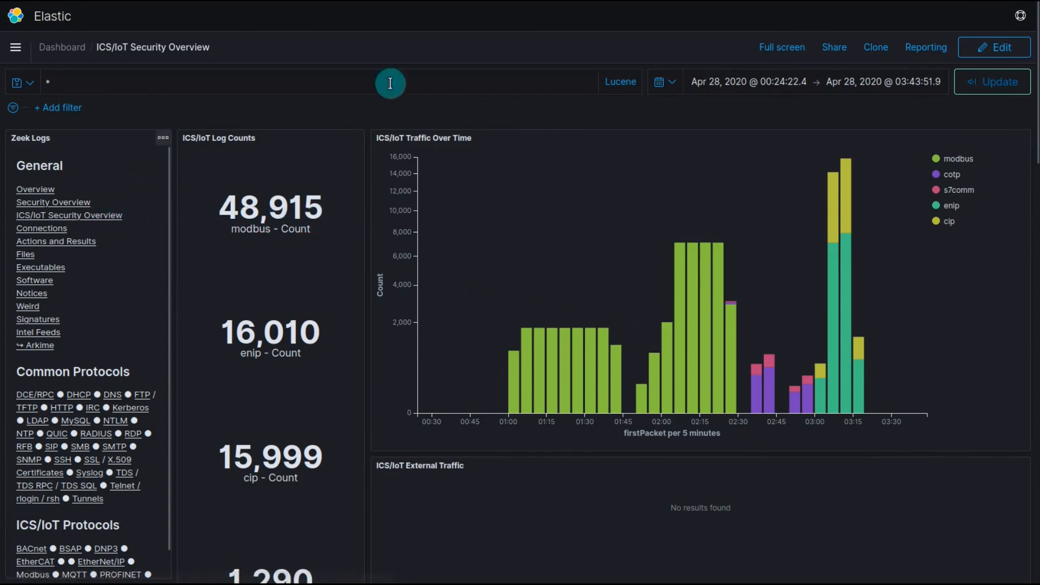
pyautogui.click(37, 190)
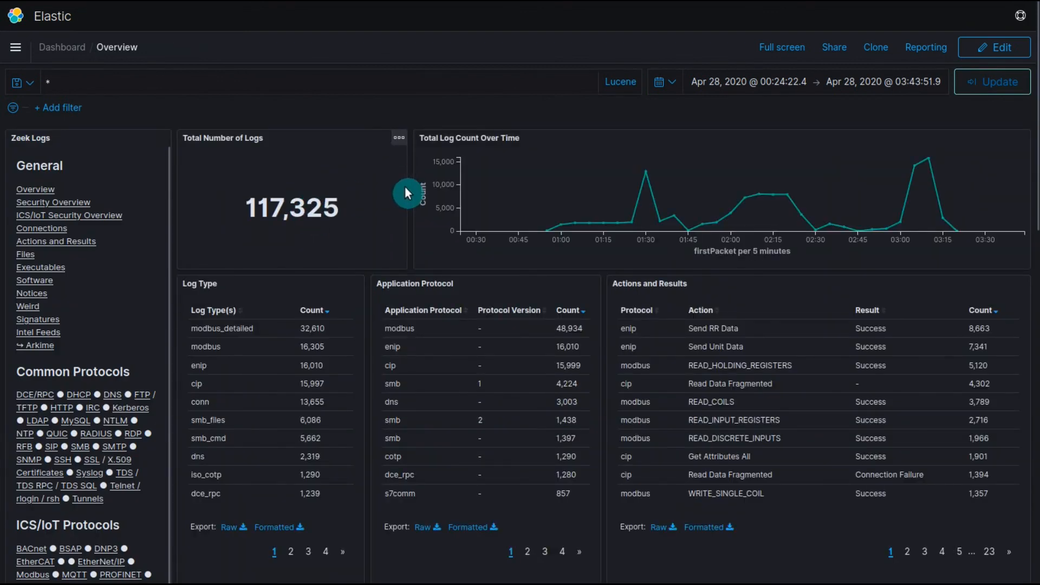
pyautogui.click(528, 554)
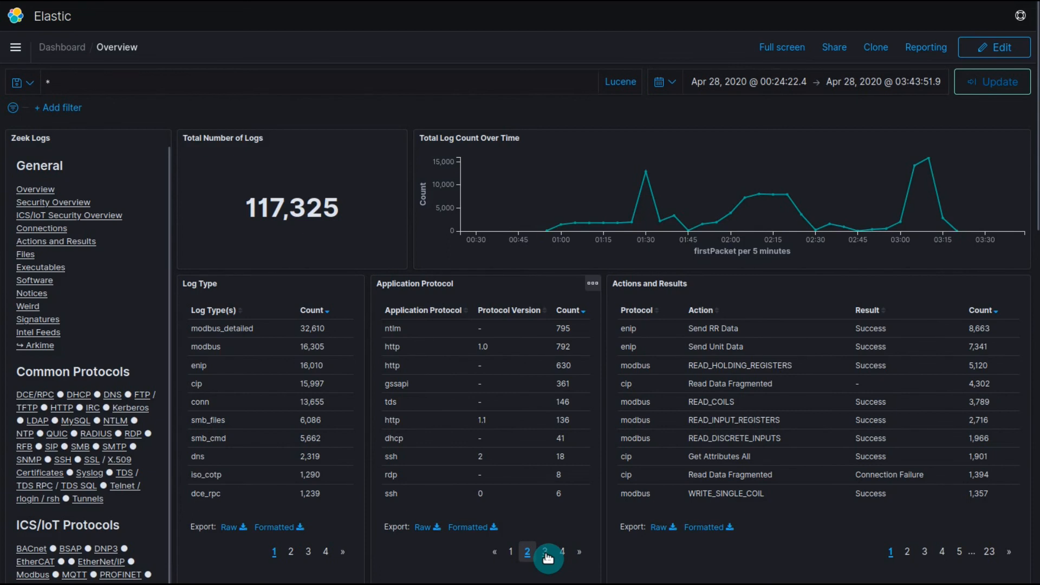
# - Return the Application Protocol table to its first page and open the Files dashboard
pyautogui.click(510, 552)
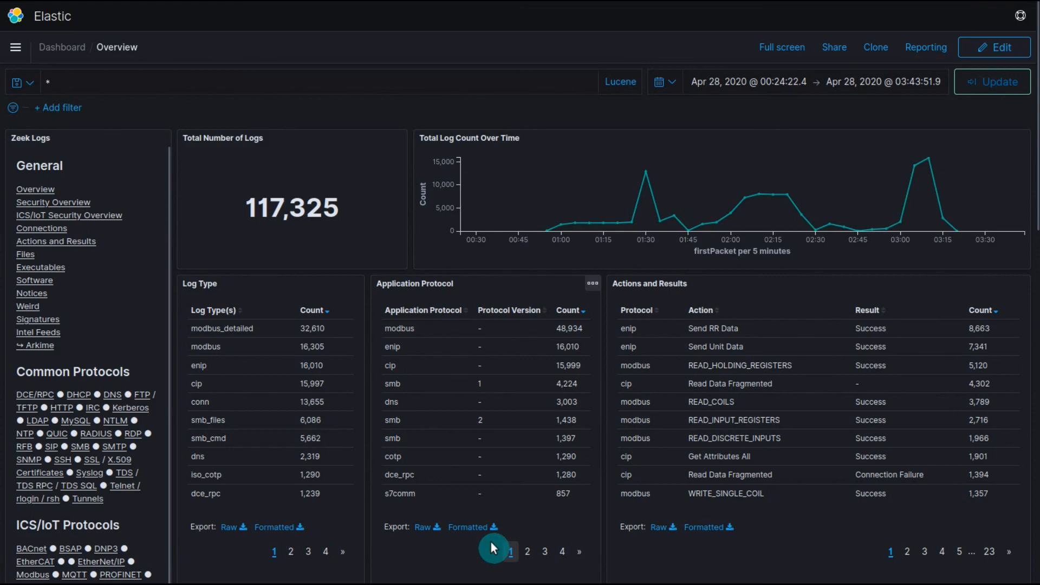
pyautogui.click(22, 255)
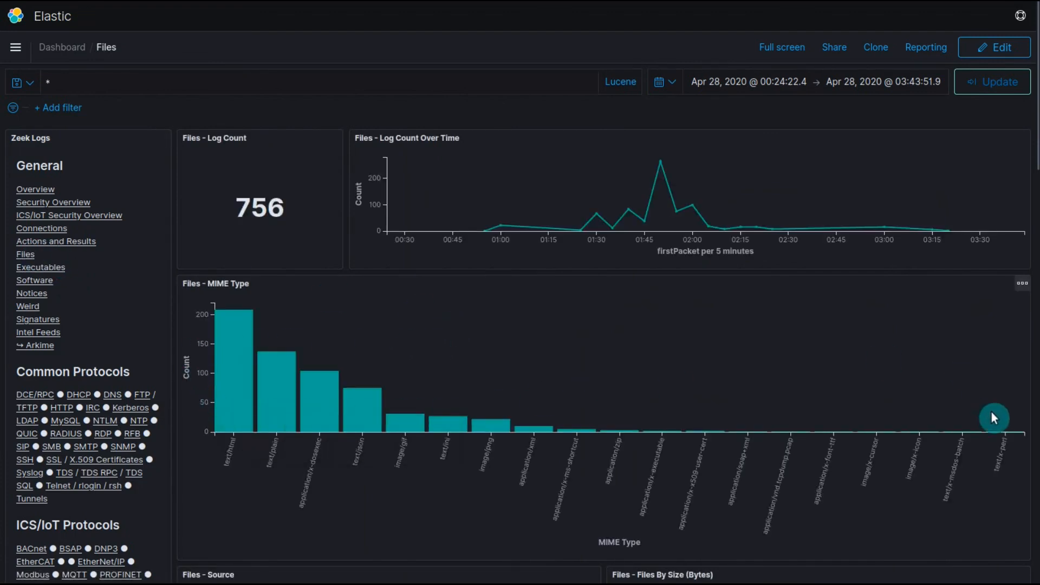
# - Inspect the underlying data of the Files - MIME Type chart and review the file source and file size tables
pyautogui.click(1026, 283)
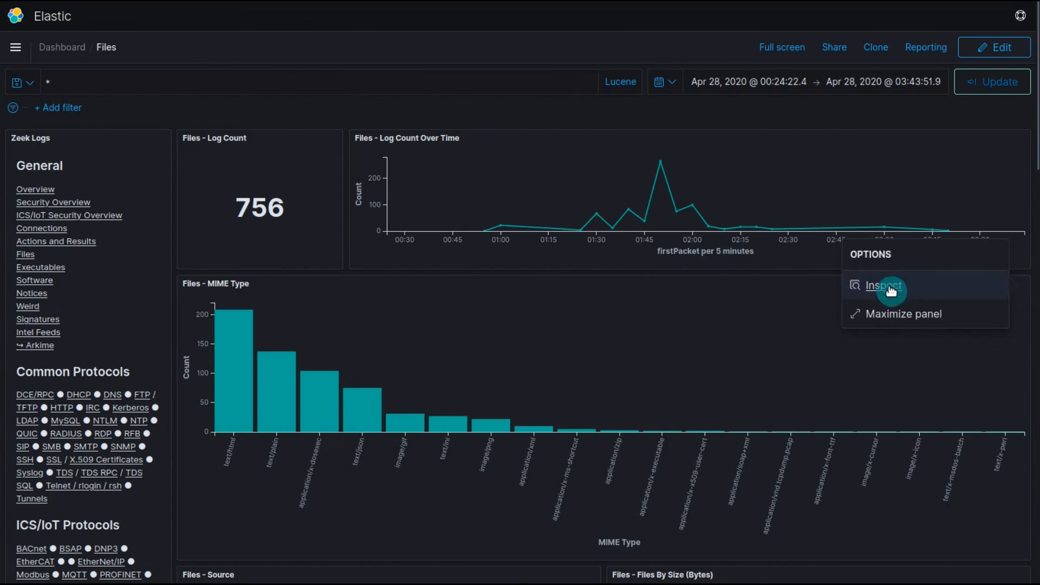
pyautogui.click(894, 285)
pyautogui.scroll(-7, 669, 210)
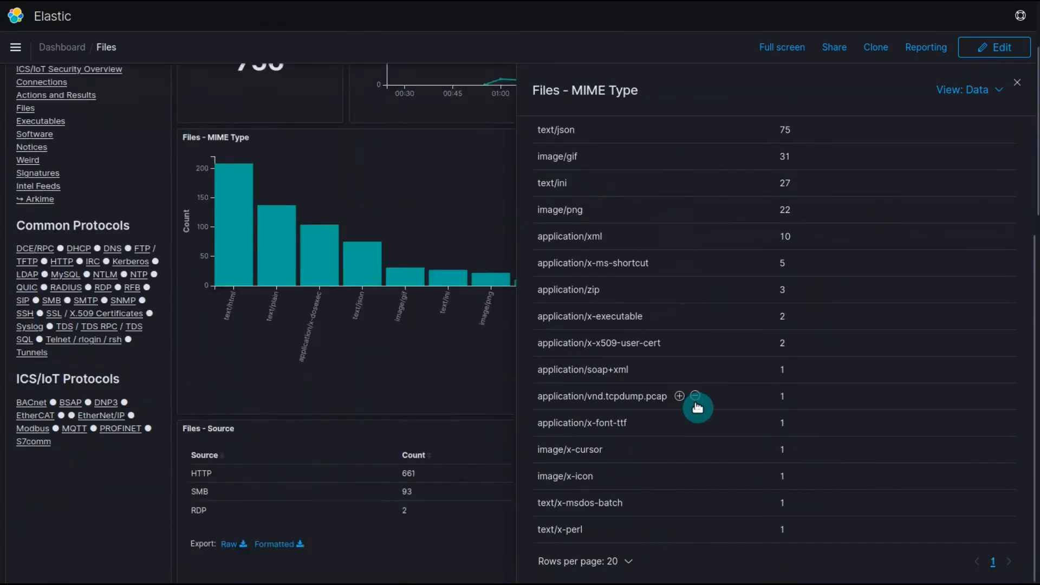
pyautogui.scroll(5, 699, 417)
pyautogui.scroll(3, 685, 422)
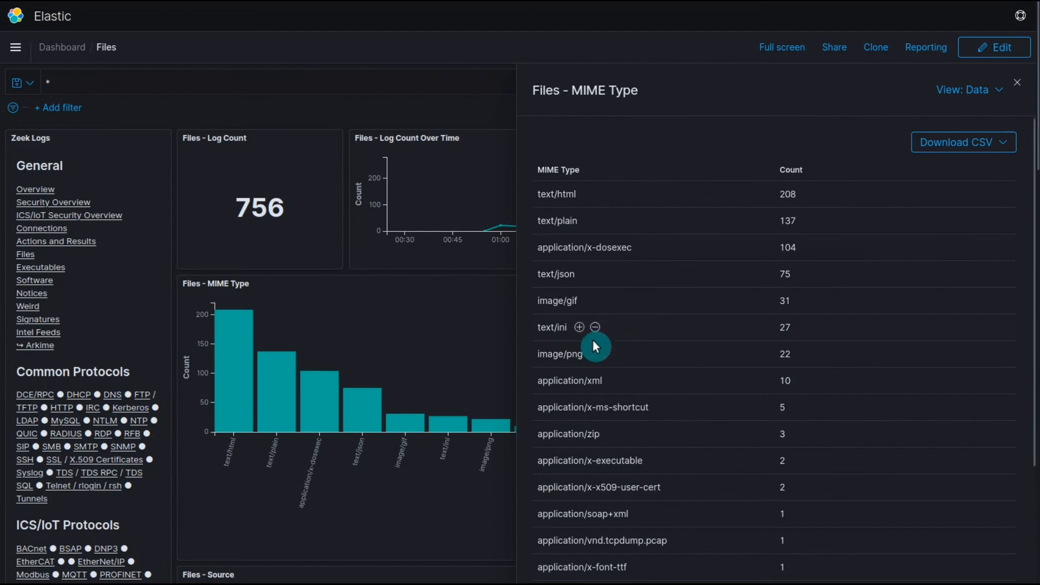
pyautogui.scroll(-3, 324, 501)
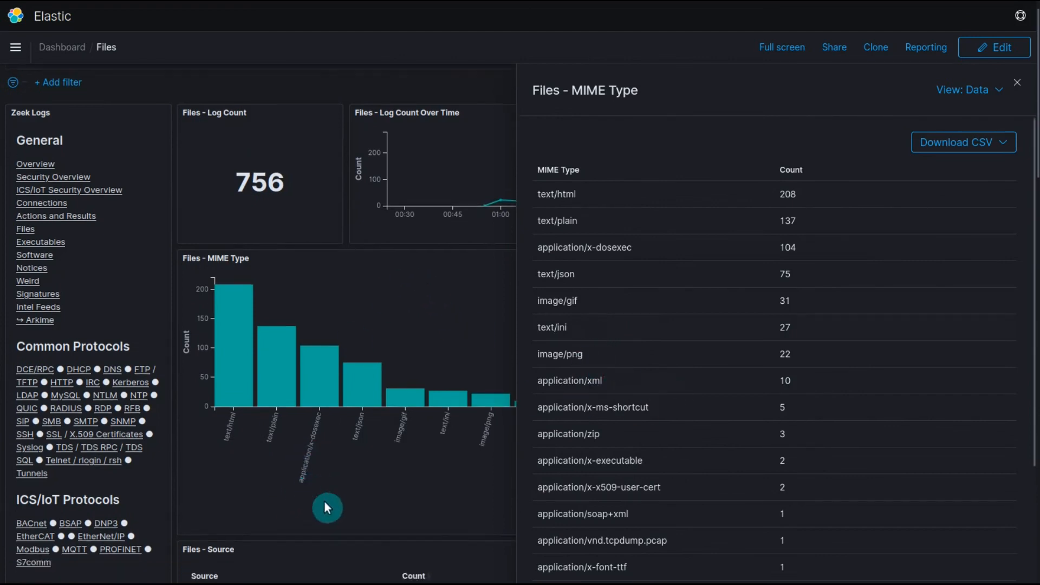
pyautogui.click(1017, 83)
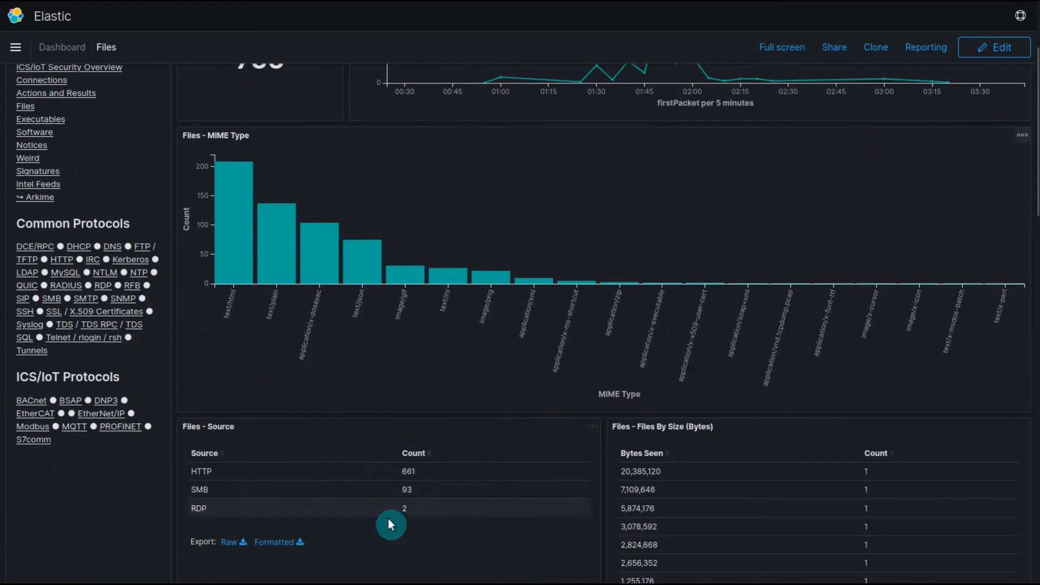
pyautogui.scroll(-3, 325, 472)
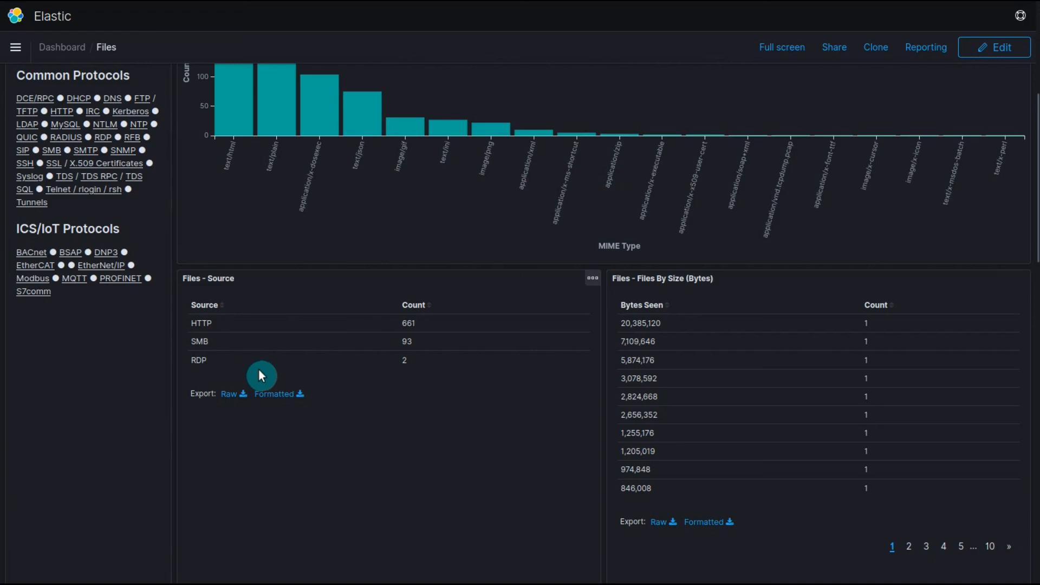
pyautogui.scroll(4, 267, 359)
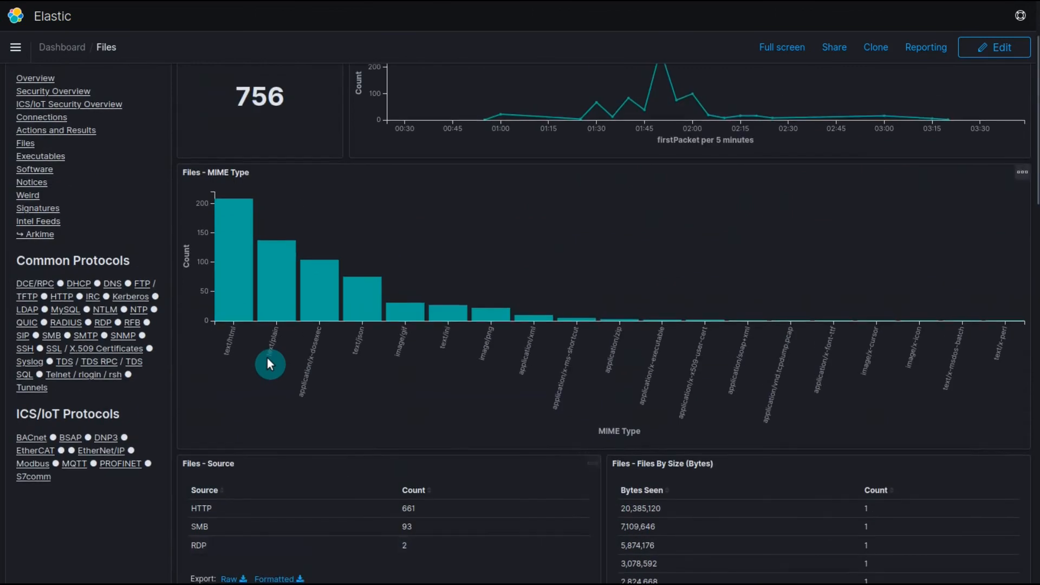
pyautogui.scroll(3, 268, 359)
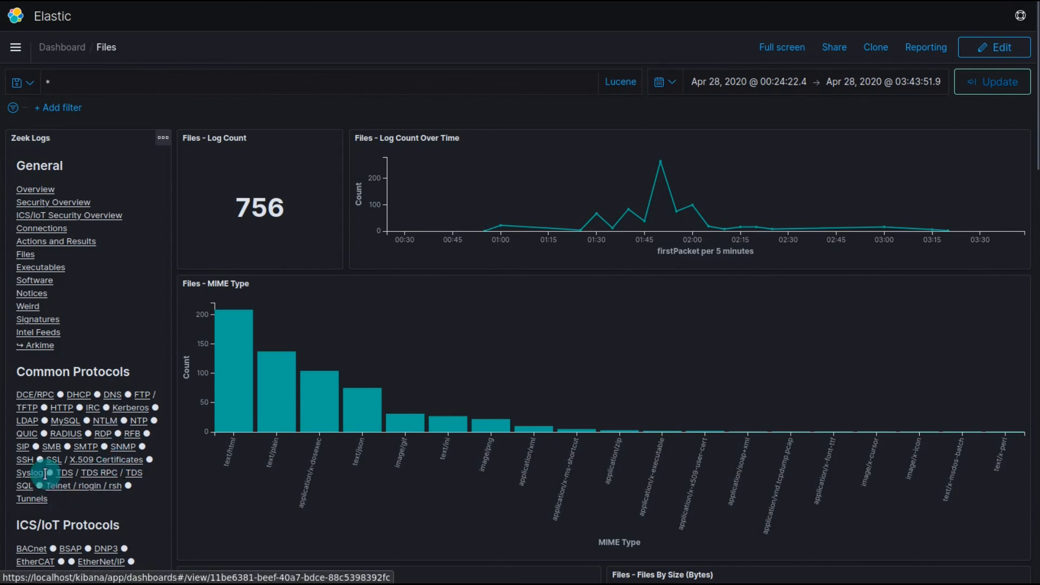
# - View the RDP, Telnet / rlogin / rsh and SSH dashboards in turn
pyautogui.click(103, 434)
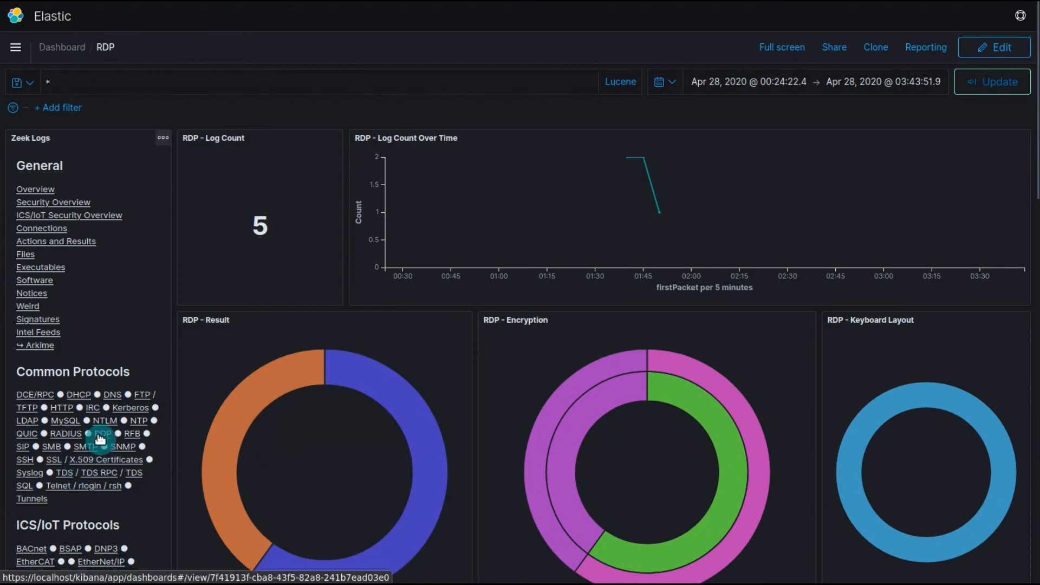
pyautogui.scroll(-2, 211, 372)
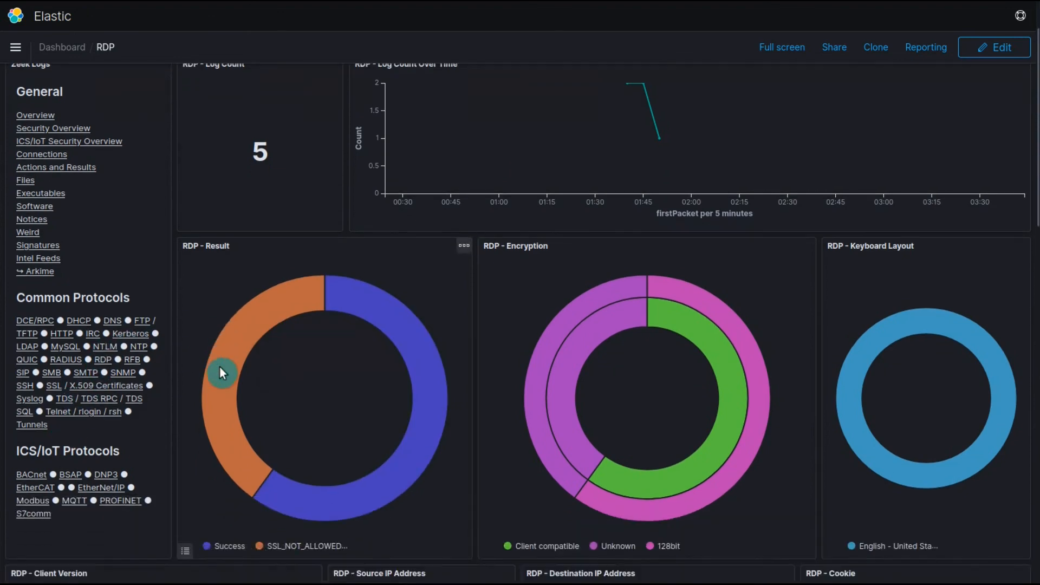
pyautogui.scroll(2, 216, 417)
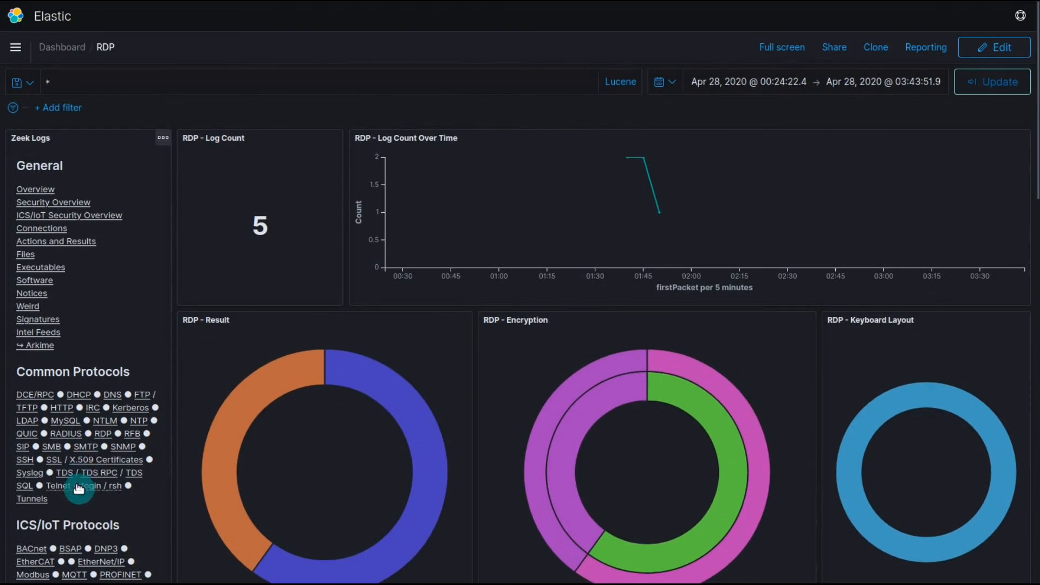
pyautogui.click(78, 487)
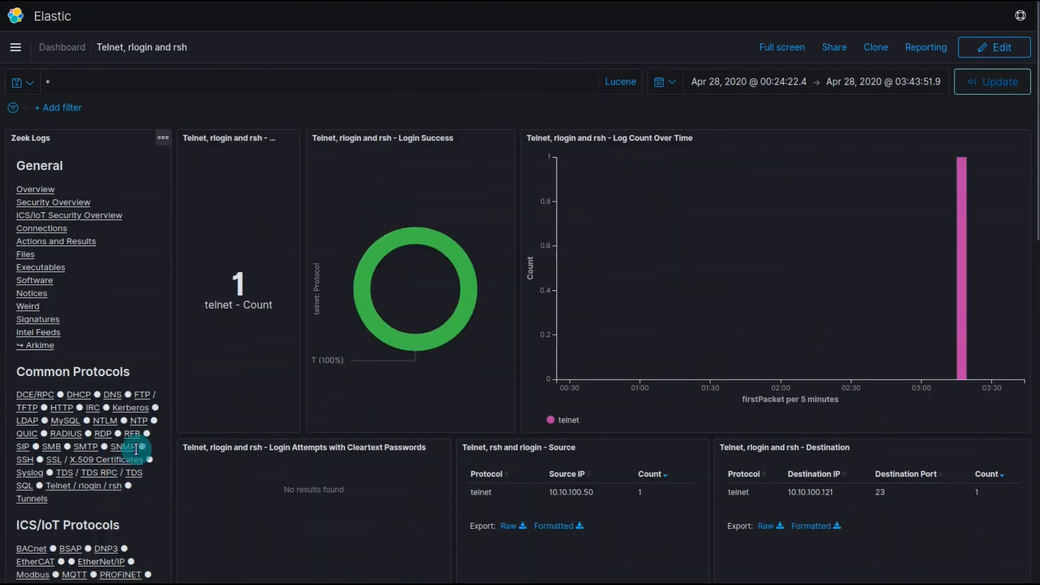
pyautogui.click(25, 460)
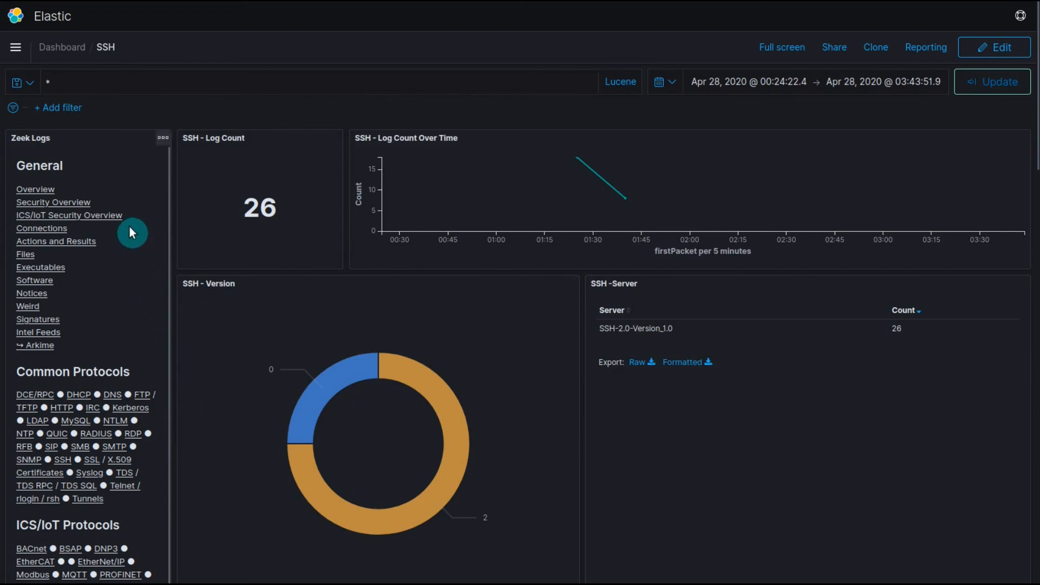
# - Open the Security Overview dashboard and examine its notices, signatures, DNS query randomness, file types and external remote access panels
pyautogui.click(70, 206)
pyautogui.scroll(-8, 488, 423)
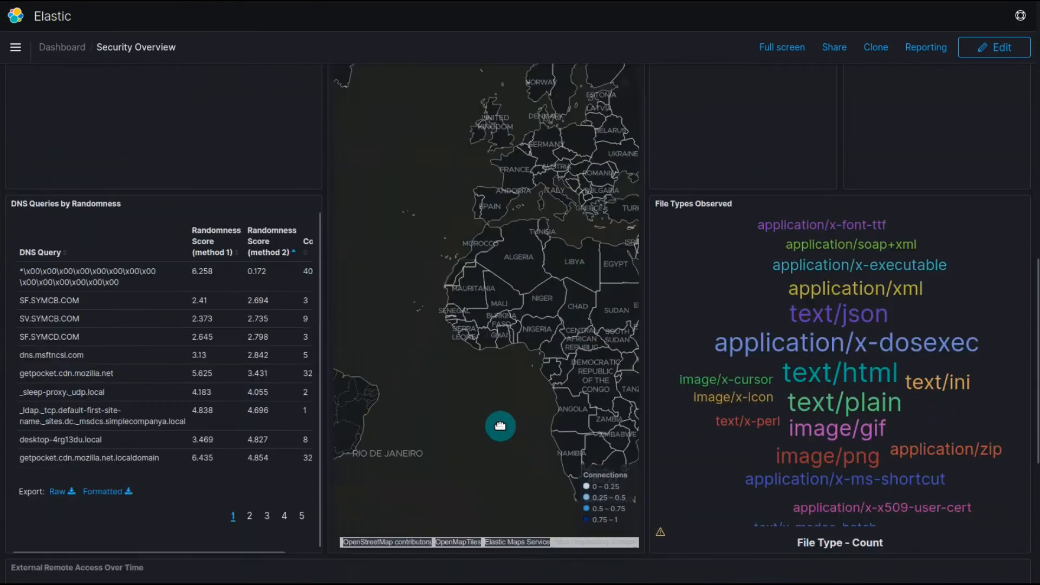
pyautogui.scroll(-5, 500, 426)
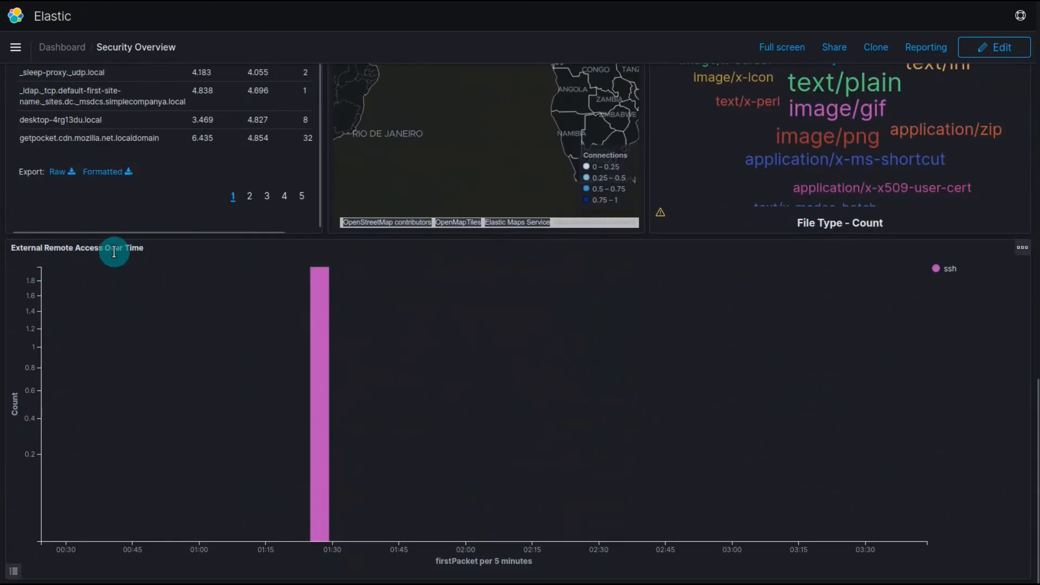
pyautogui.scroll(5, 263, 471)
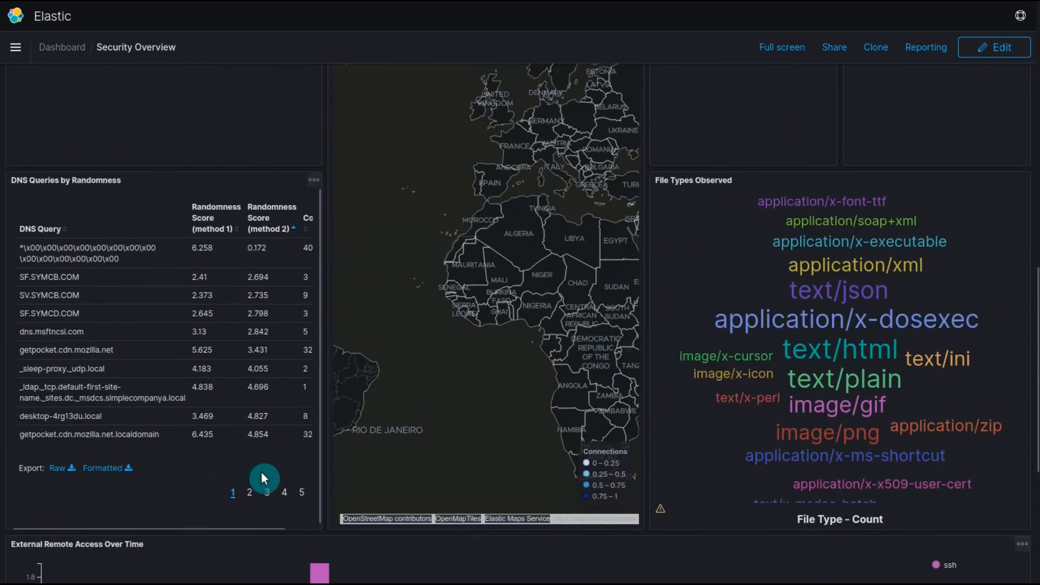
pyautogui.scroll(10, 263, 474)
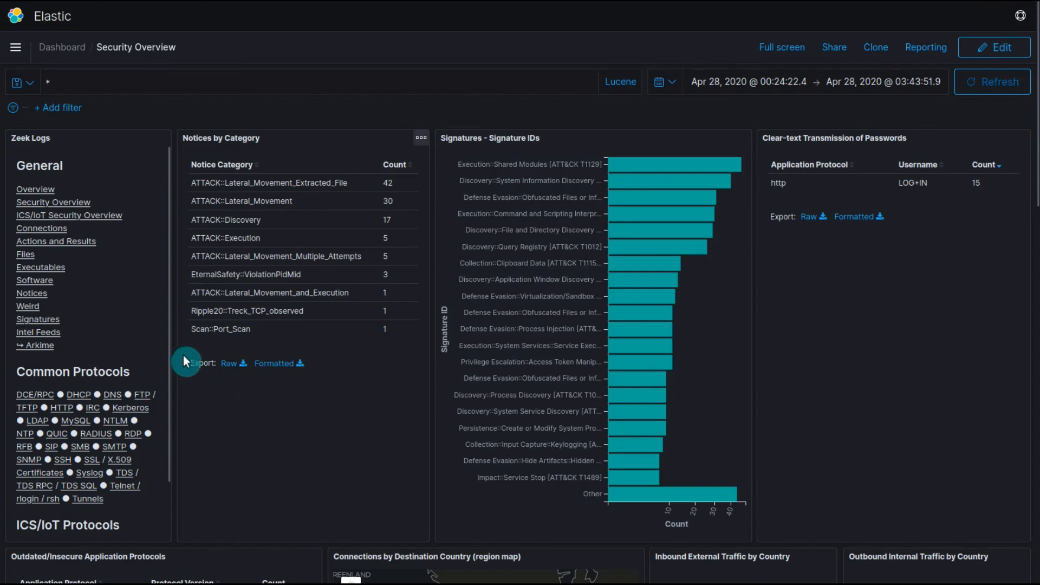
# - Open the ICS/IoT Security Overview dashboard and start a new filter on it
pyautogui.click(76, 218)
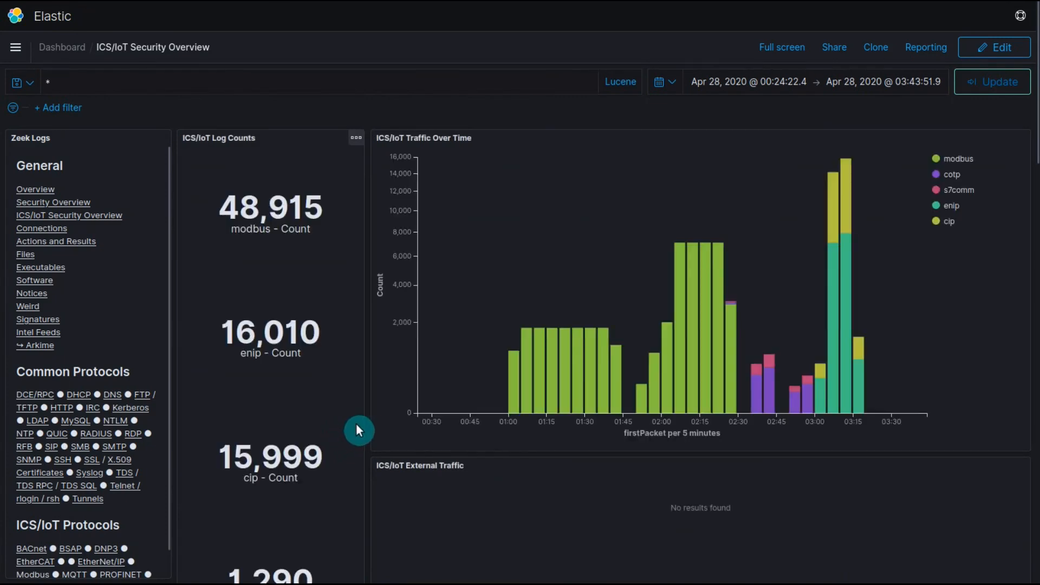
pyautogui.scroll(-5, 357, 424)
pyautogui.scroll(5, 358, 417)
pyautogui.click(75, 105)
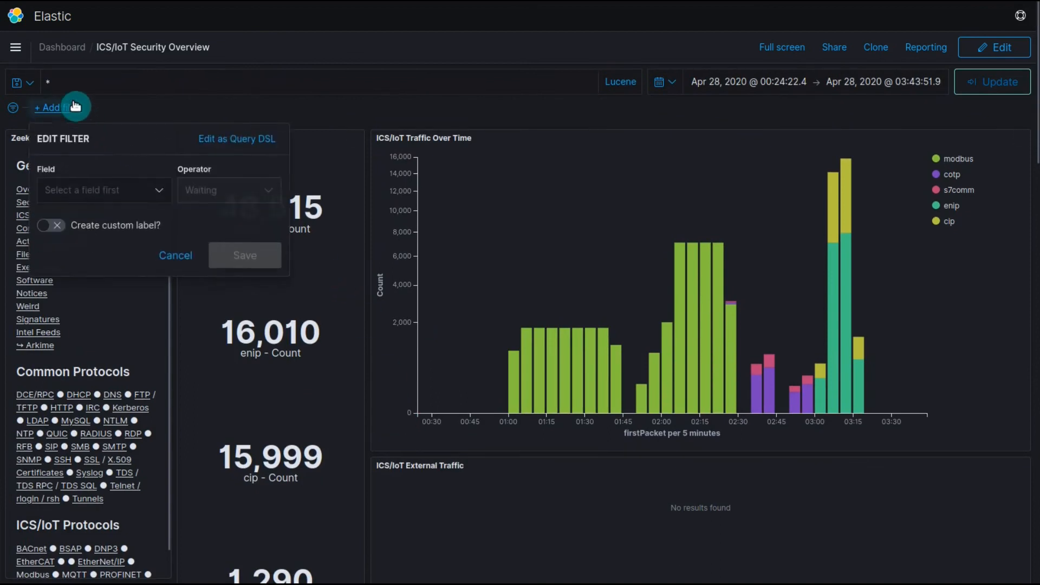
pyautogui.click(163, 191)
pyautogui.write('o')
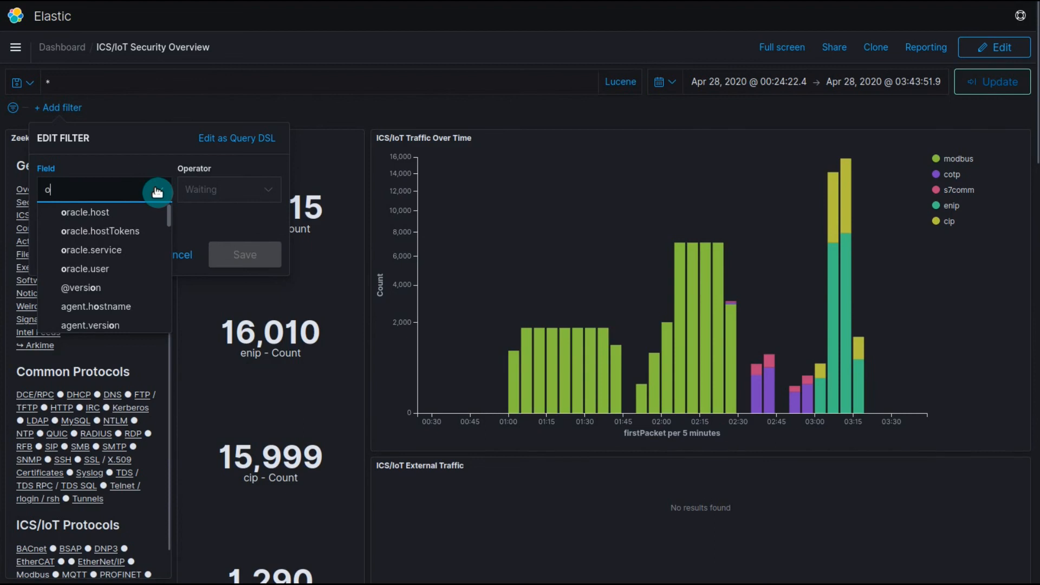
pyautogui.write('rigi')
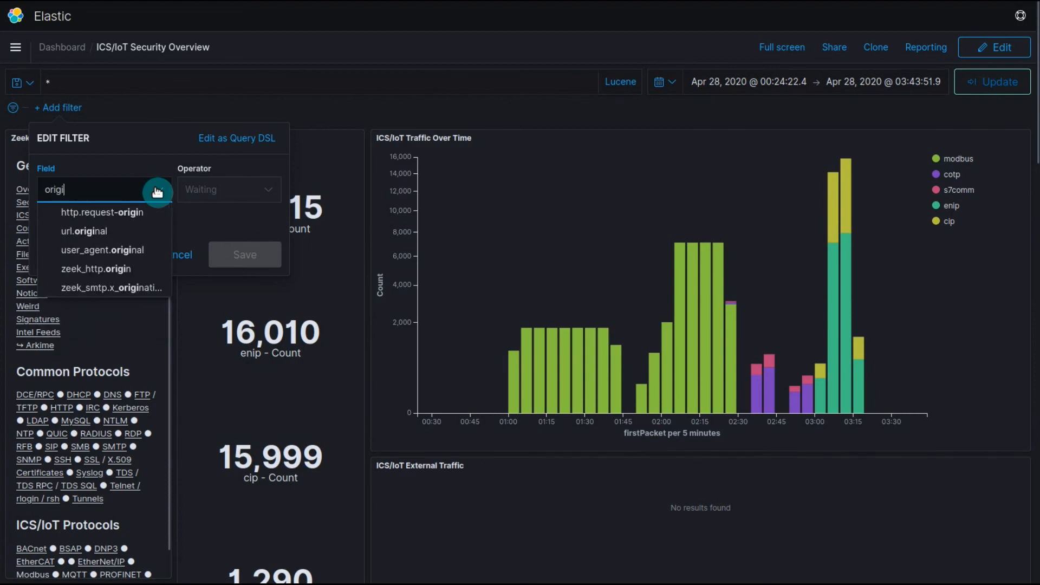
pyautogui.hotkey('ctrl', 'a')
pyautogui.press('BackSpace')
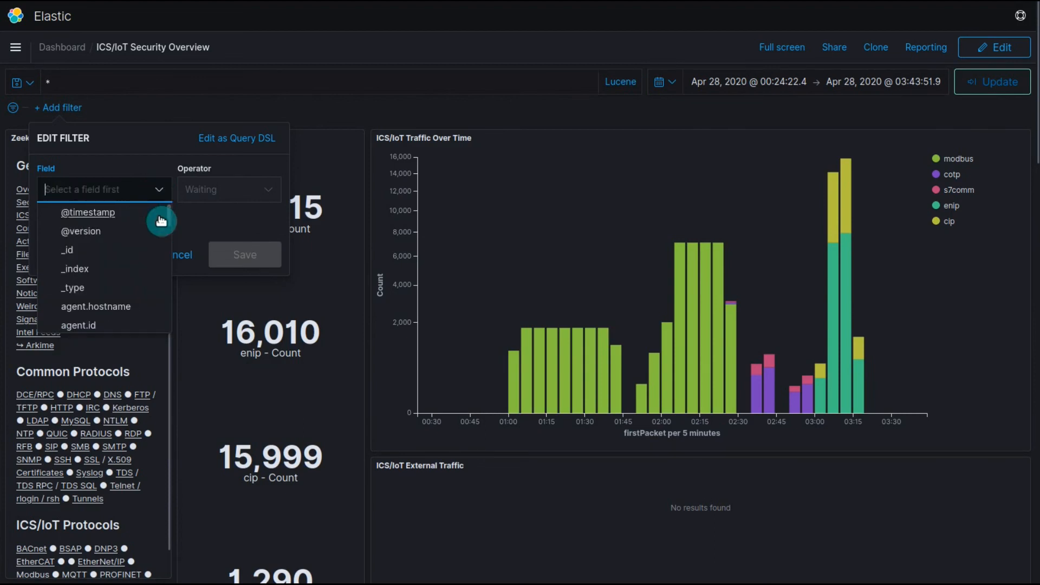
# - Add a filter on the field zeek.orig_segment with the operator "is not" and the value Site Office Network
pyautogui.write('segment')
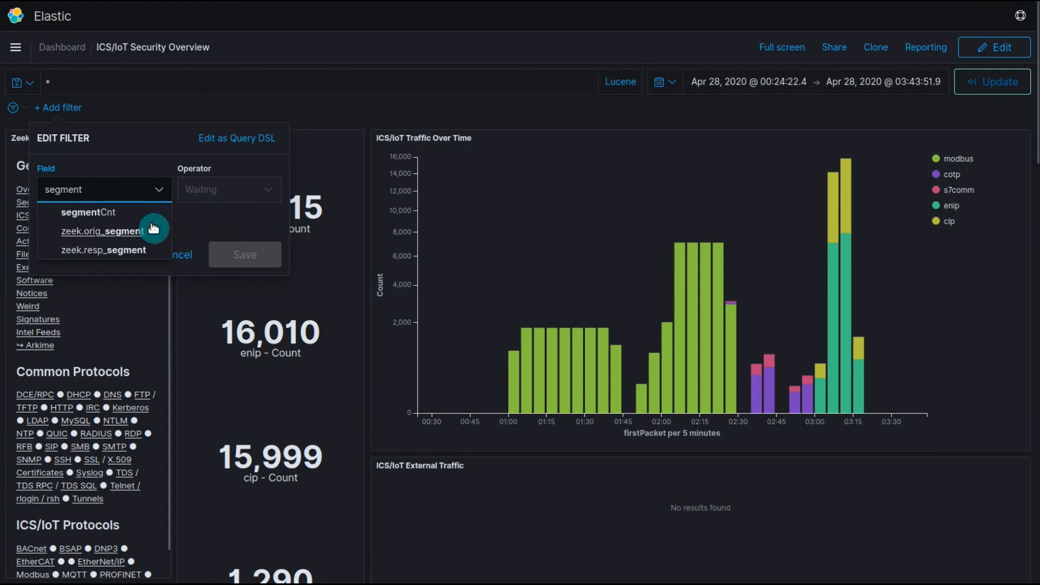
pyautogui.click(147, 231)
pyautogui.click(213, 192)
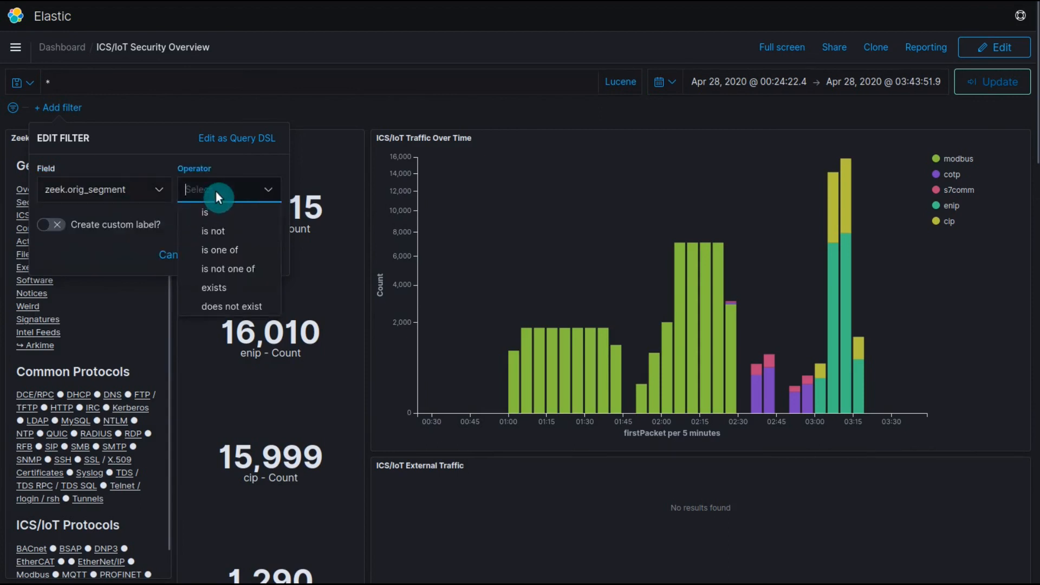
pyautogui.click(218, 227)
pyautogui.click(188, 241)
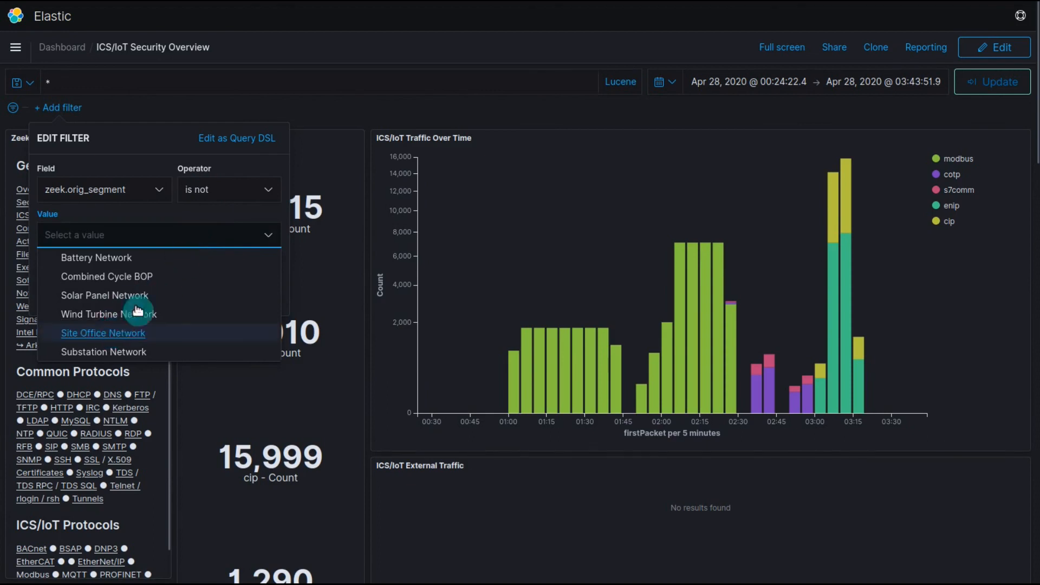
pyautogui.click(132, 332)
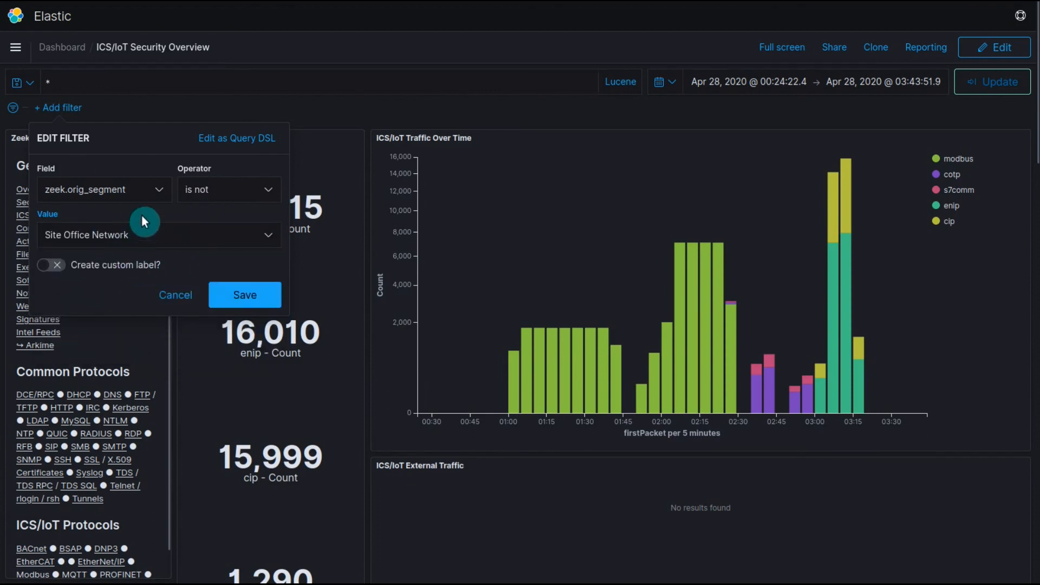
pyautogui.click(232, 295)
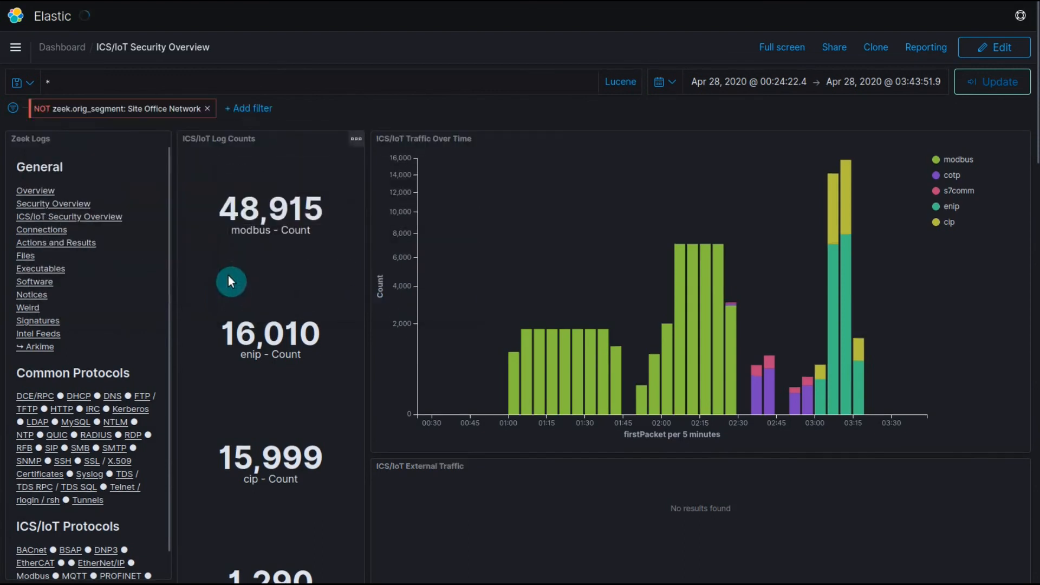
# - Start a second filter on the field zeek.resp_segment with the operator "is not"
pyautogui.click(248, 112)
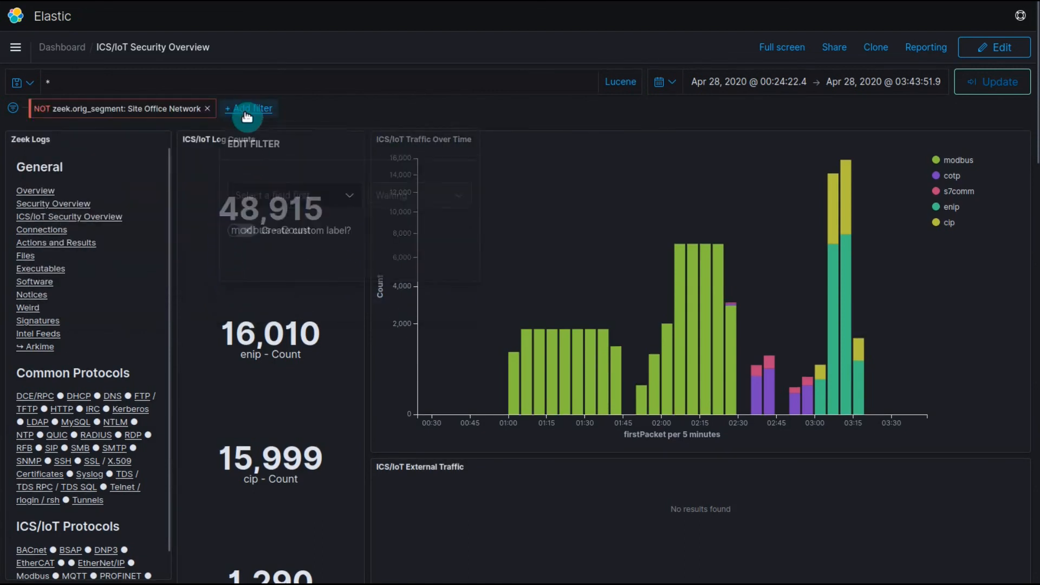
pyautogui.click(283, 189)
pyautogui.write('s')
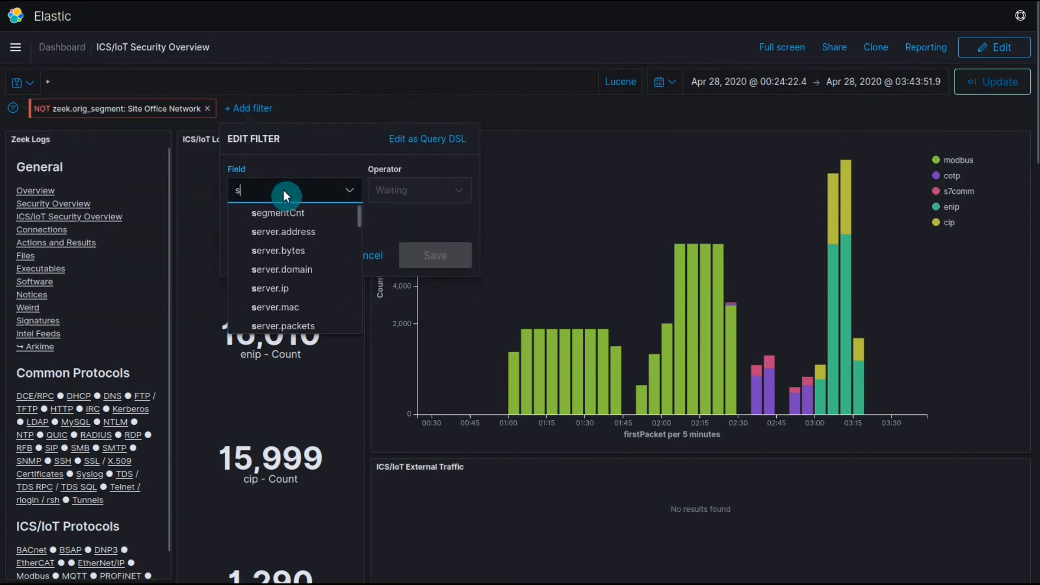
pyautogui.write('egment')
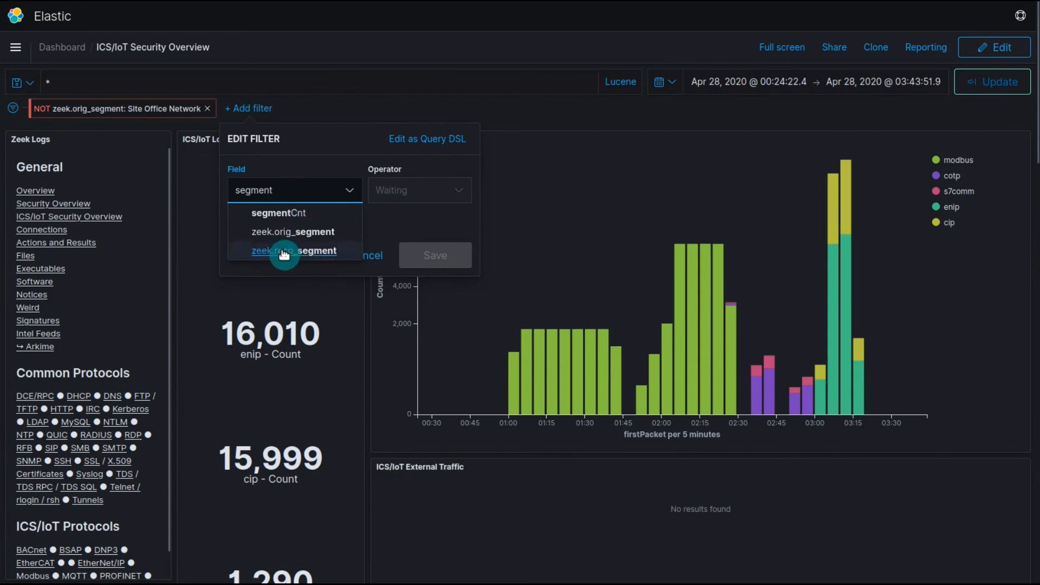
pyautogui.click(284, 251)
pyautogui.click(404, 191)
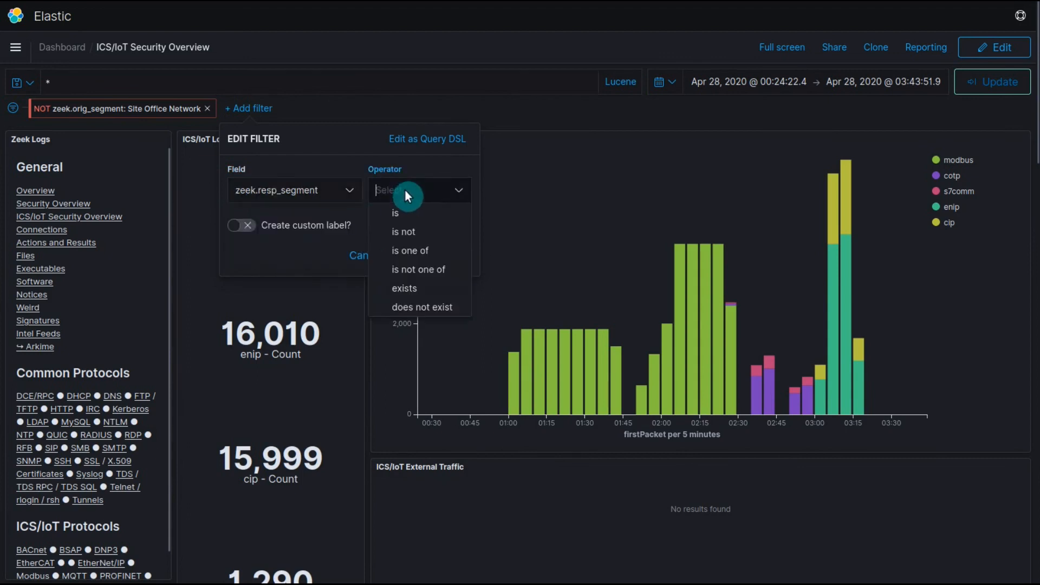
pyautogui.click(412, 236)
# - Set the filter's value to Site Office Network, save it and apply it to the ICS/IoT Security Overview dashboard
pyautogui.click(368, 245)
pyautogui.write('s')
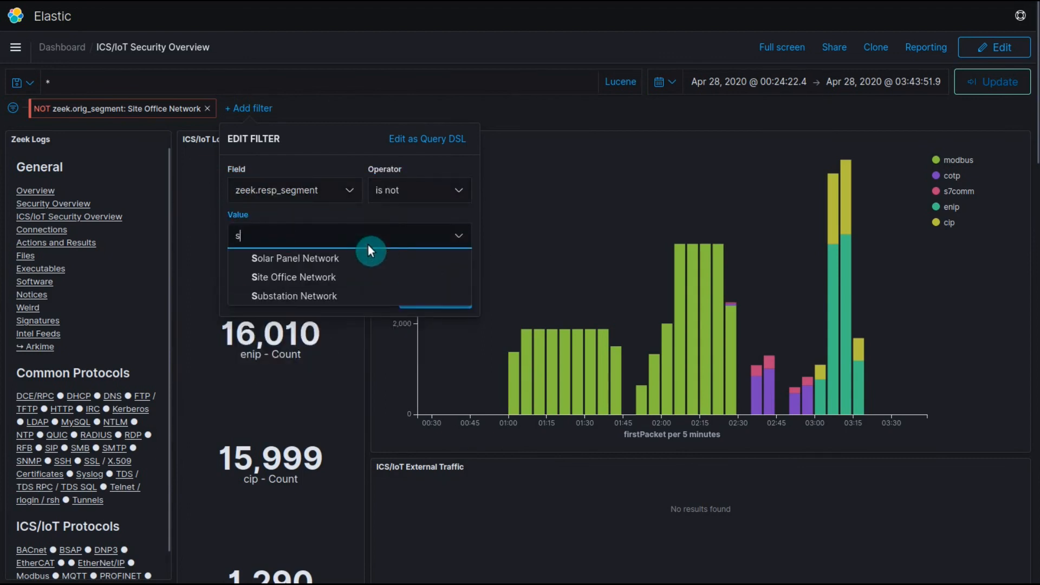
pyautogui.write('ite off')
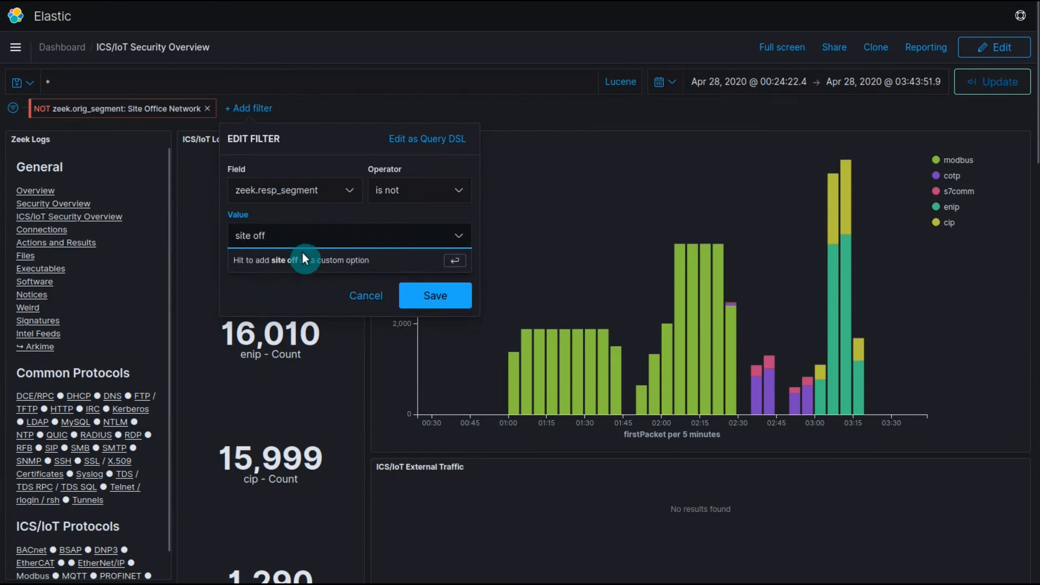
pyautogui.press('BackSpace')
pyautogui.press('BackSpace')
pyautogui.press('BackSpace')
pyautogui.write('o')
pyautogui.hotkey('ctrl', 'a')
pyautogui.press('BackSpace')
pyautogui.write('Site')
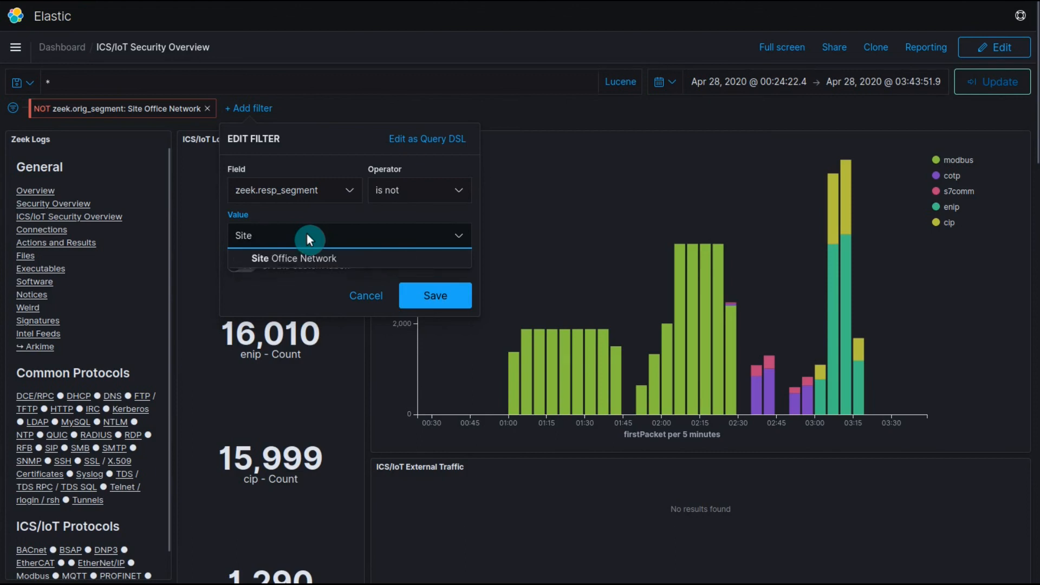
pyautogui.click(325, 259)
pyautogui.click(439, 295)
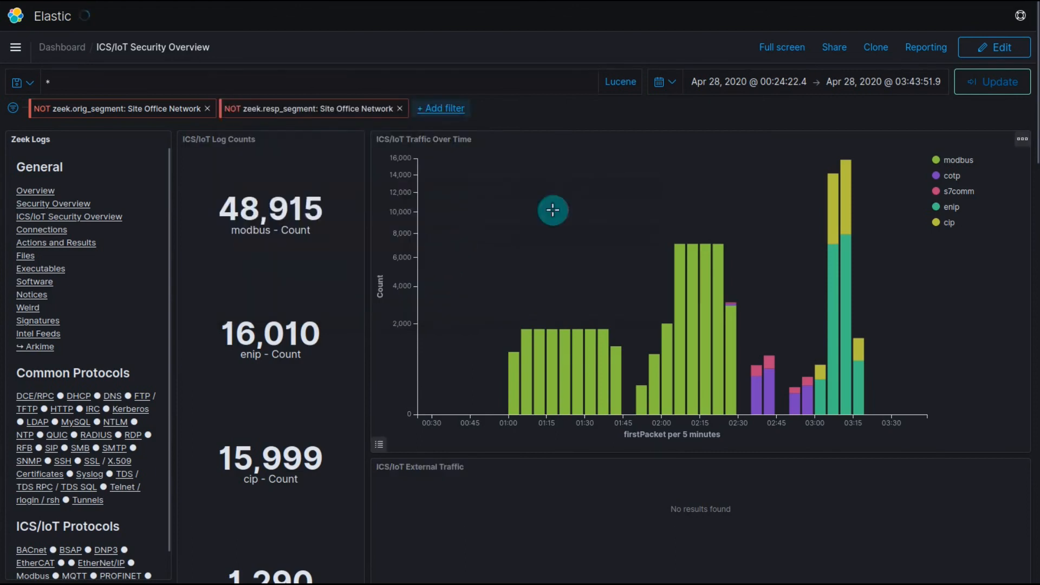
pyautogui.click(989, 86)
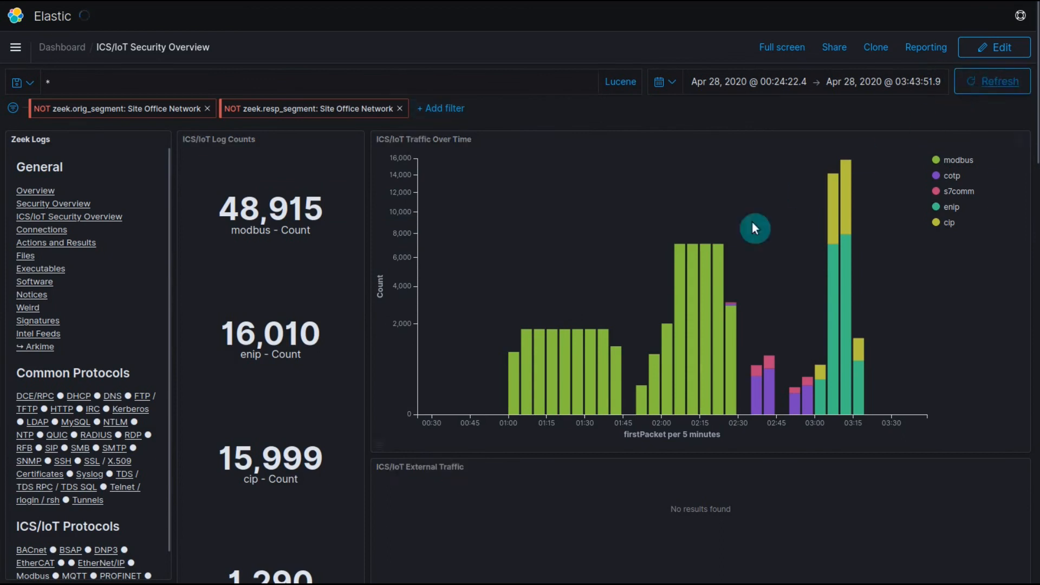
# - Examine the Non-ICS/IoT Protocols Observed chart and its neighbouring panels on the filtered dashboard
pyautogui.scroll(-7, 671, 276)
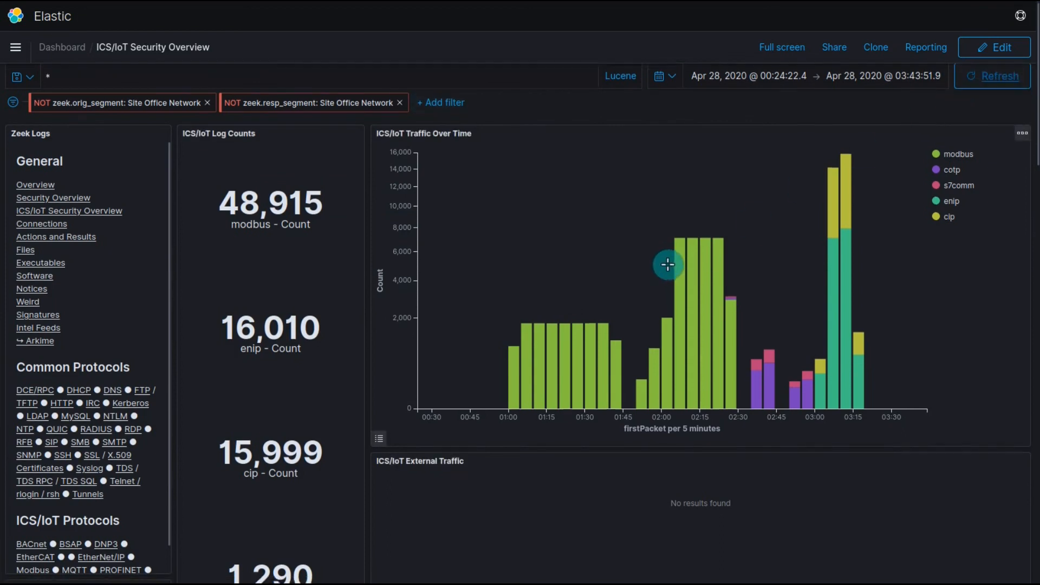
pyautogui.scroll(-2, 670, 272)
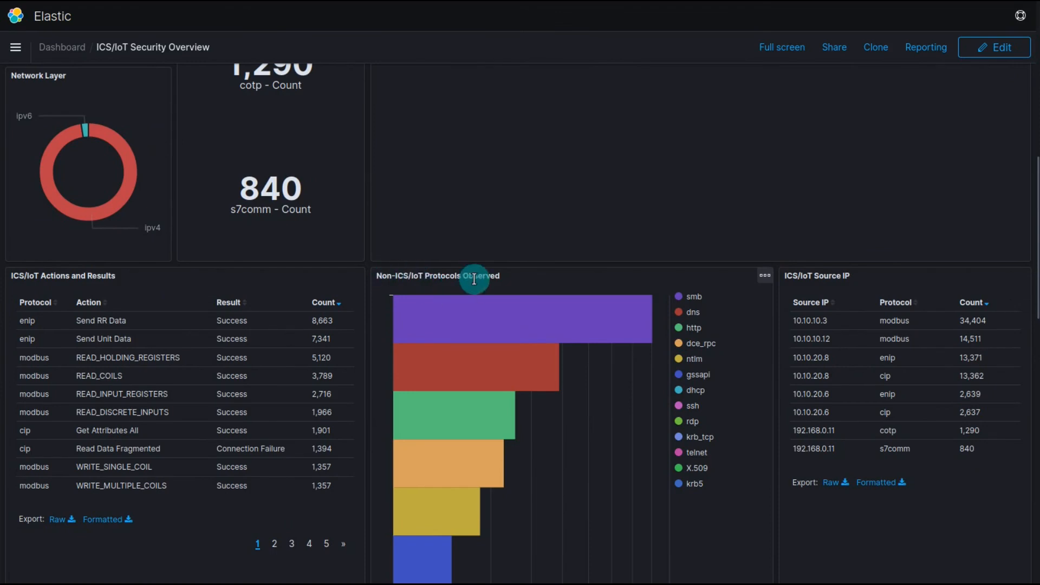
pyautogui.scroll(-2, 520, 271)
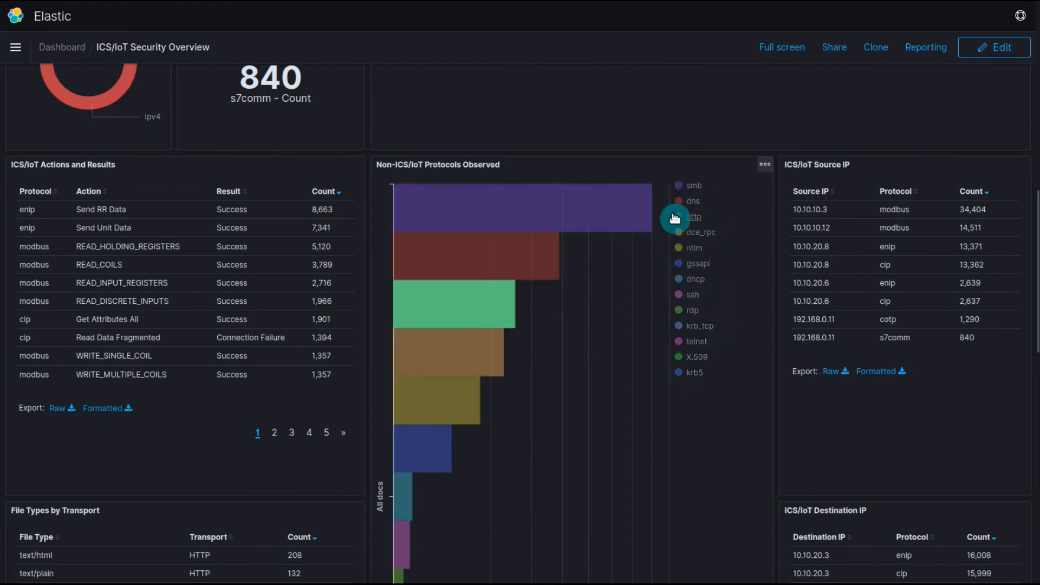
pyautogui.scroll(10, 688, 431)
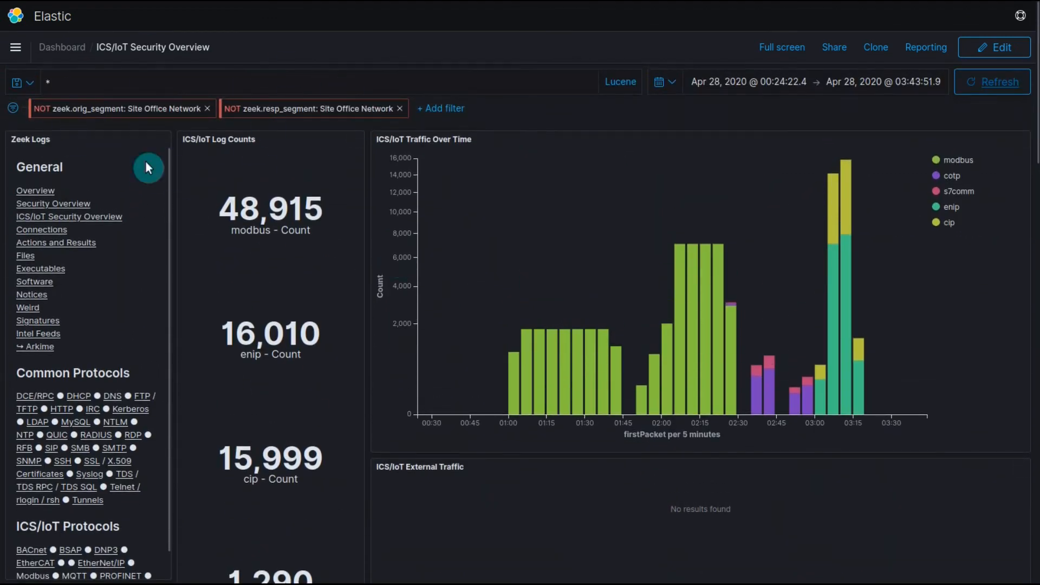
pyautogui.scroll(-10, 654, 320)
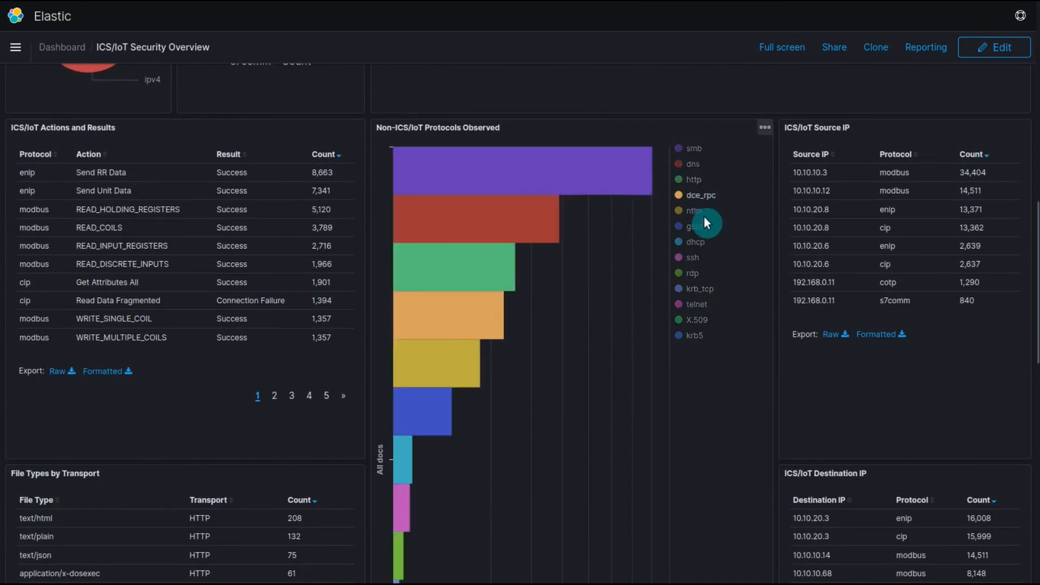
pyautogui.scroll(10, 497, 388)
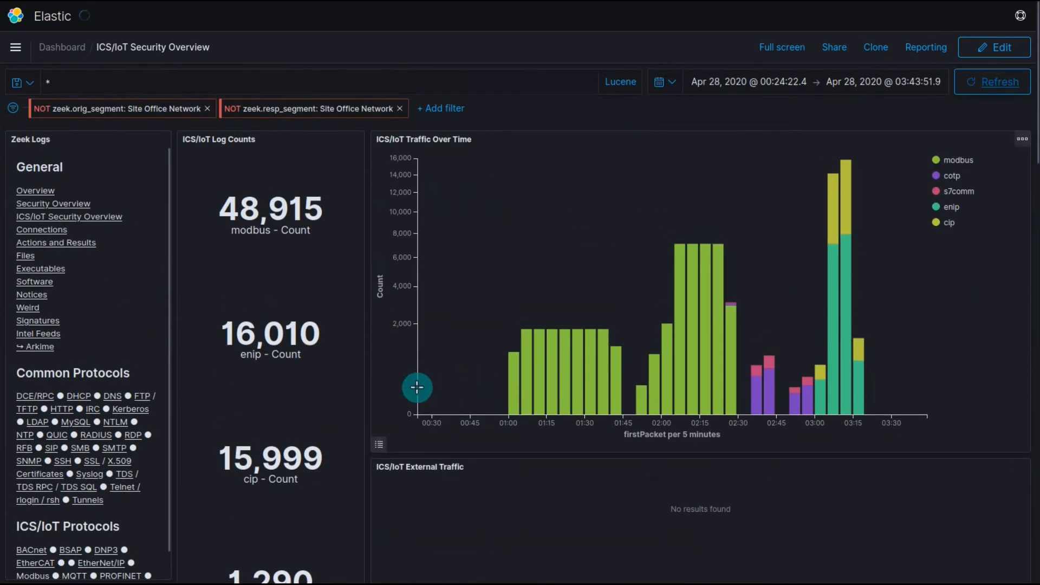
# - Pin all filters and open the Telnet / rlogin / rsh dashboard
pyautogui.click(13, 108)
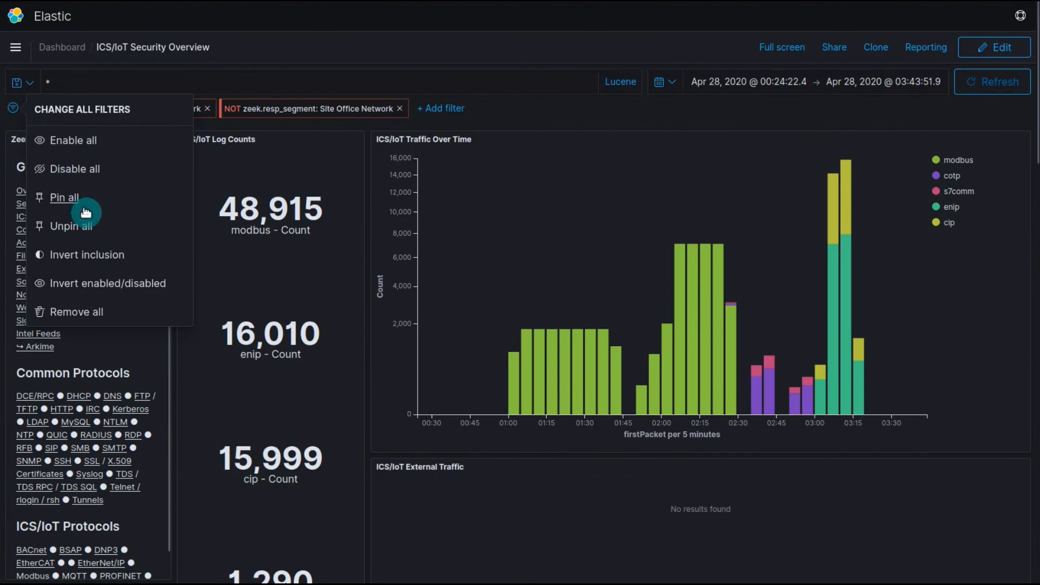
pyautogui.click(66, 197)
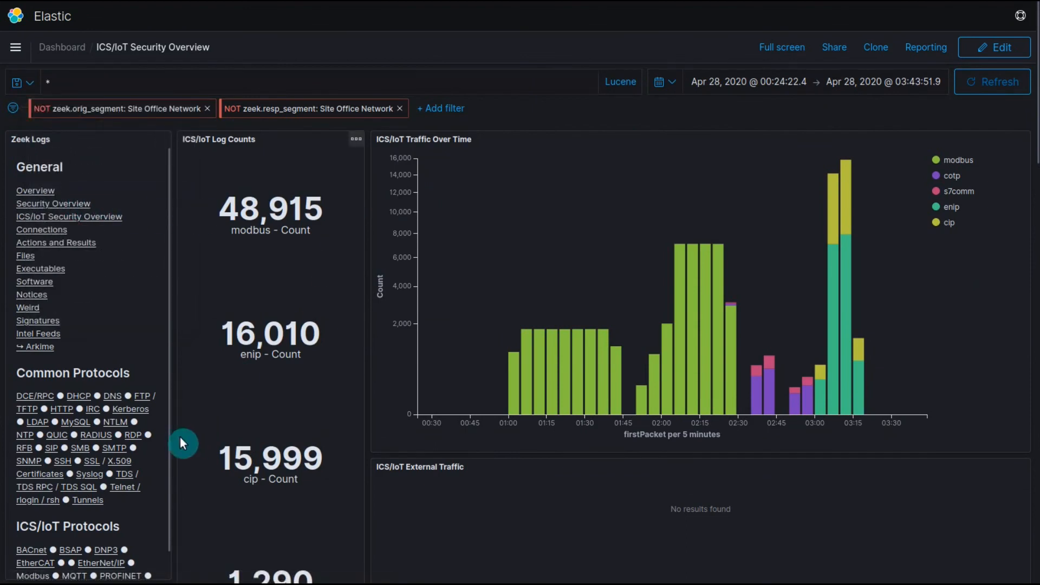
pyautogui.click(120, 498)
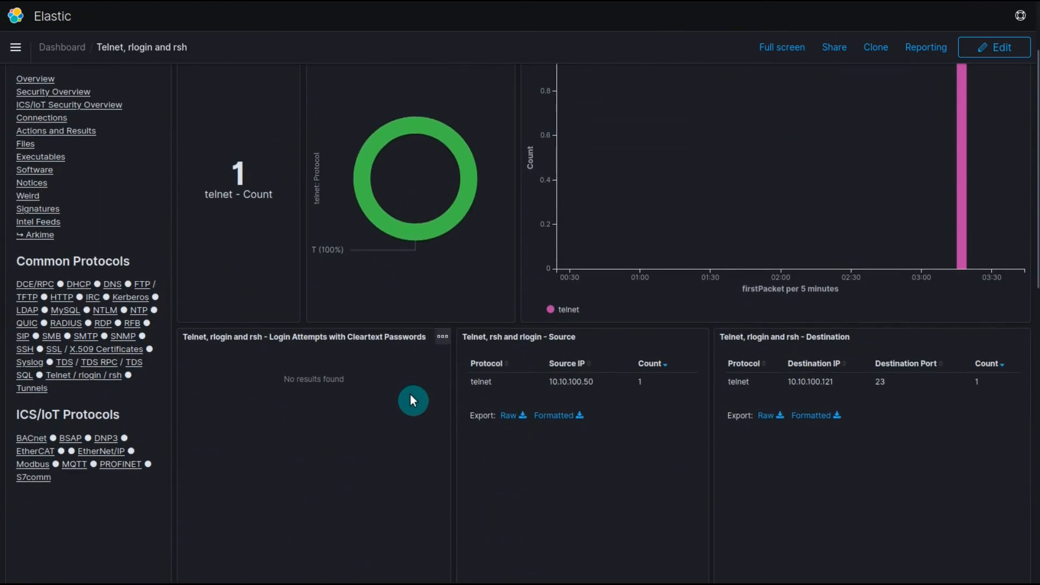
# - Expand the telnet entry in the Telnet, rlogin and rsh logs and examine its detail fields, including tags and segments
pyautogui.scroll(-7, 412, 395)
pyautogui.click(13, 248)
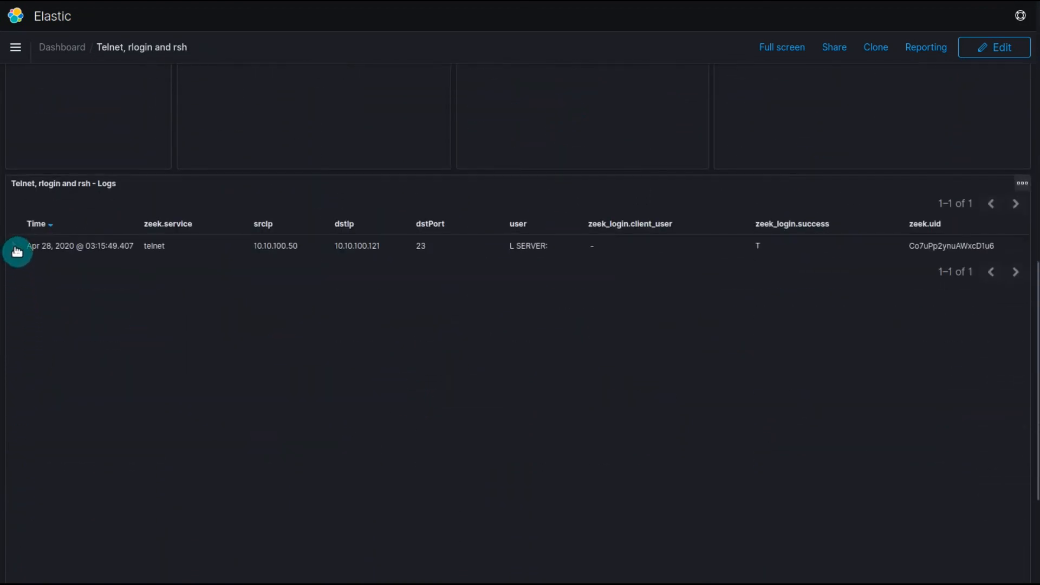
pyautogui.scroll(-10, 311, 349)
pyautogui.scroll(-3, 312, 351)
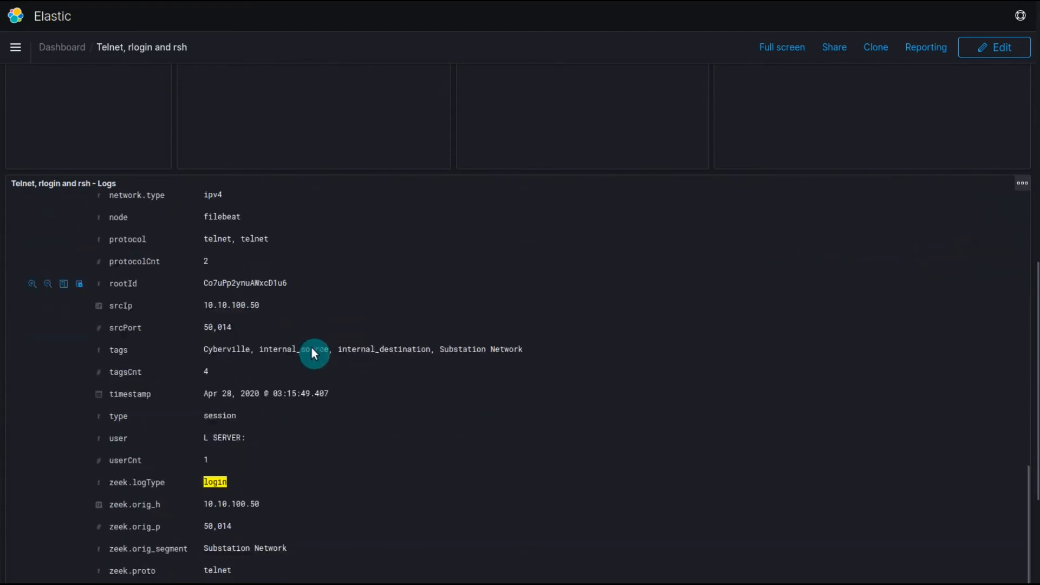
pyautogui.moveTo(446, 251); pyautogui.dragTo(547, 255)
pyautogui.scroll(20, 213, 454)
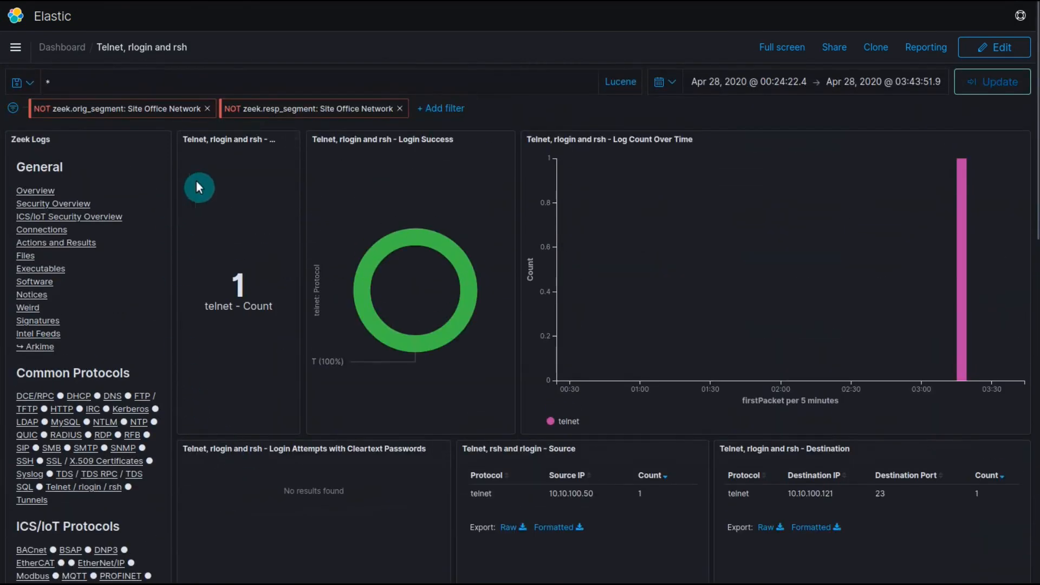
# - Return to the ICS/IoT Security Overview dashboard and remove both Site Office Network filters
pyautogui.click(58, 217)
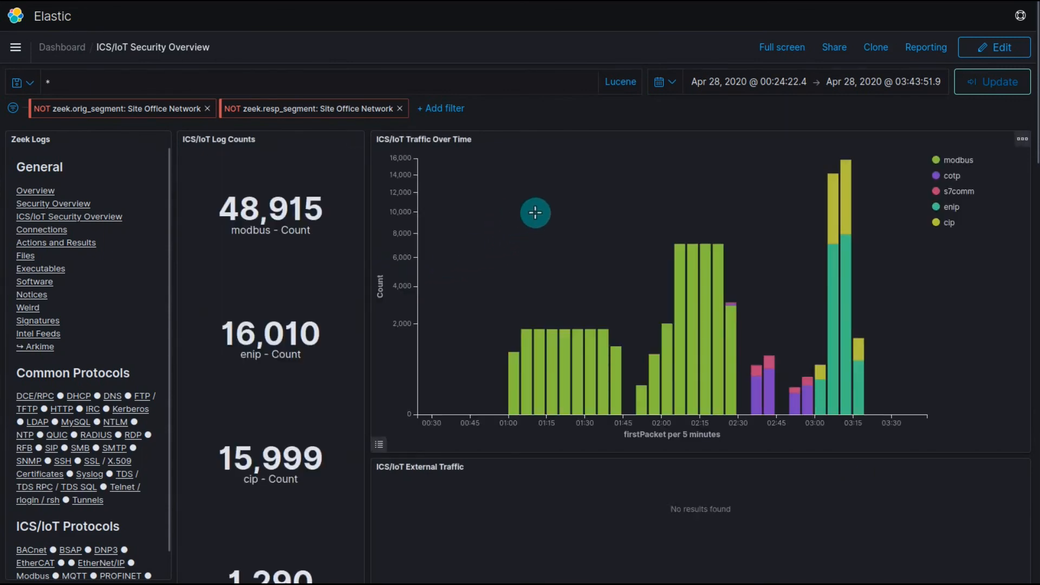
pyautogui.scroll(-8, 542, 217)
pyautogui.scroll(8, 555, 232)
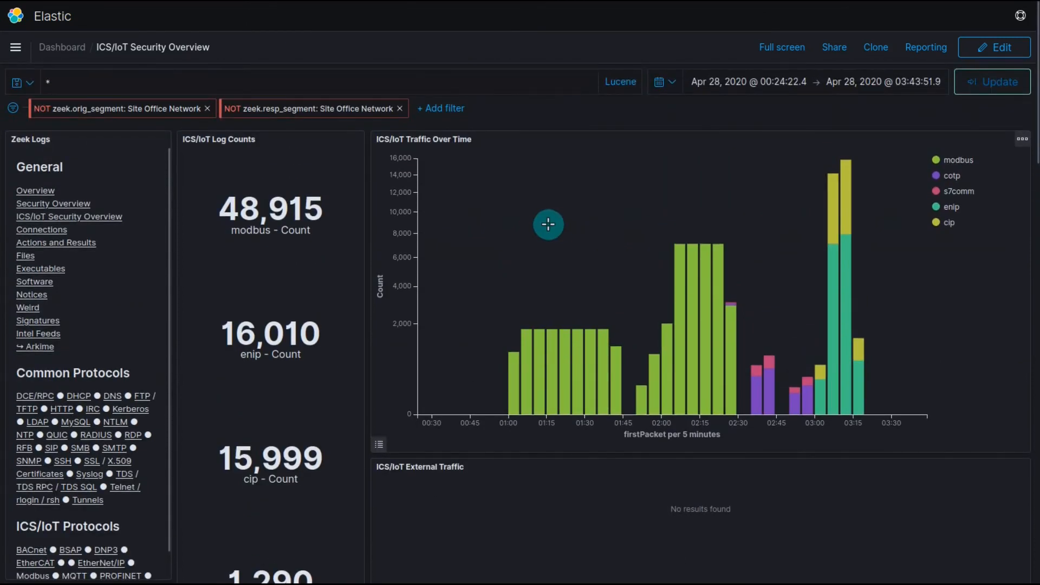
pyautogui.click(212, 108)
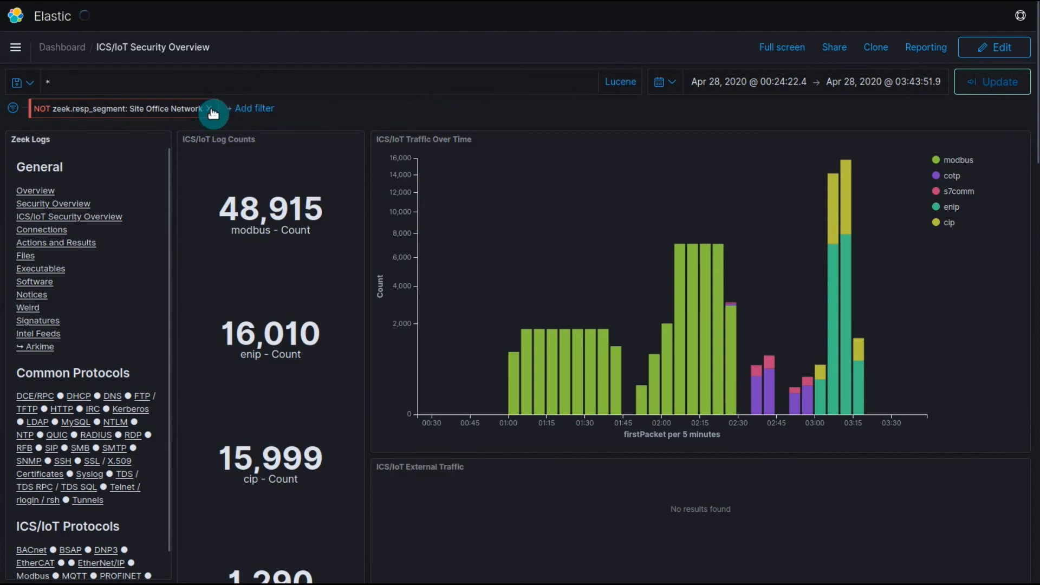
pyautogui.click(211, 108)
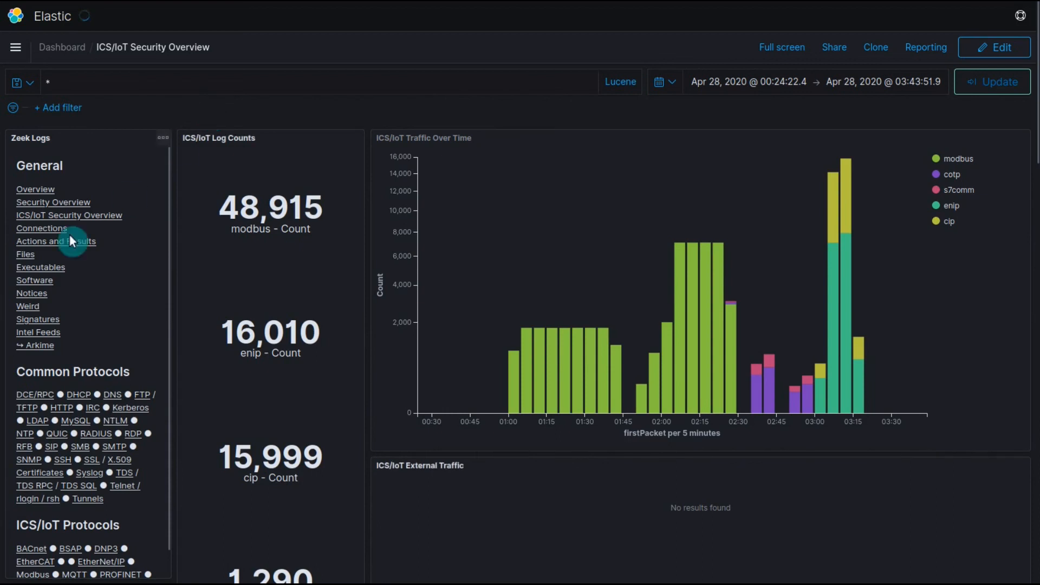
# - Open the Security Overview dashboard and examine its Outdated/Insecure Application Protocols panel
pyautogui.click(71, 203)
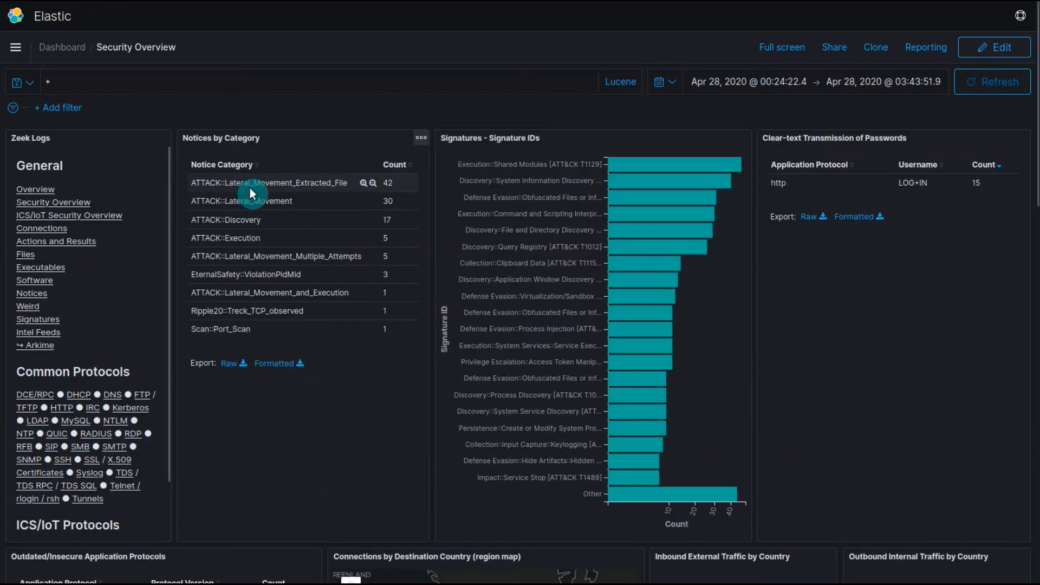
pyautogui.scroll(-5, 286, 176)
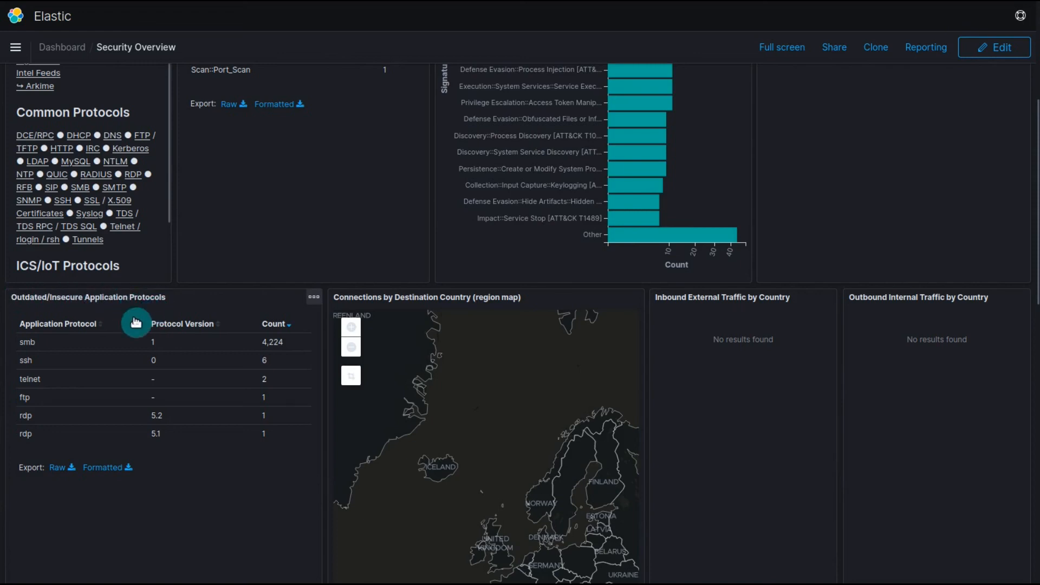
pyautogui.scroll(5, 145, 320)
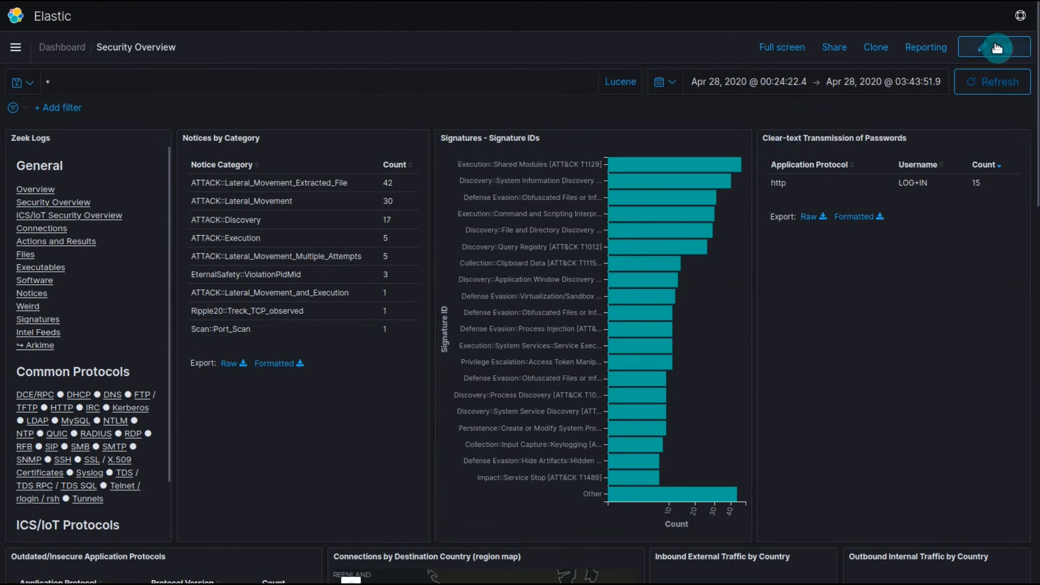
# - Put the Security Overview dashboard in edit mode and open the Outdated/Insecure Application Protocols visualization for editing
pyautogui.click(978, 48)
pyautogui.scroll(-4, 808, 193)
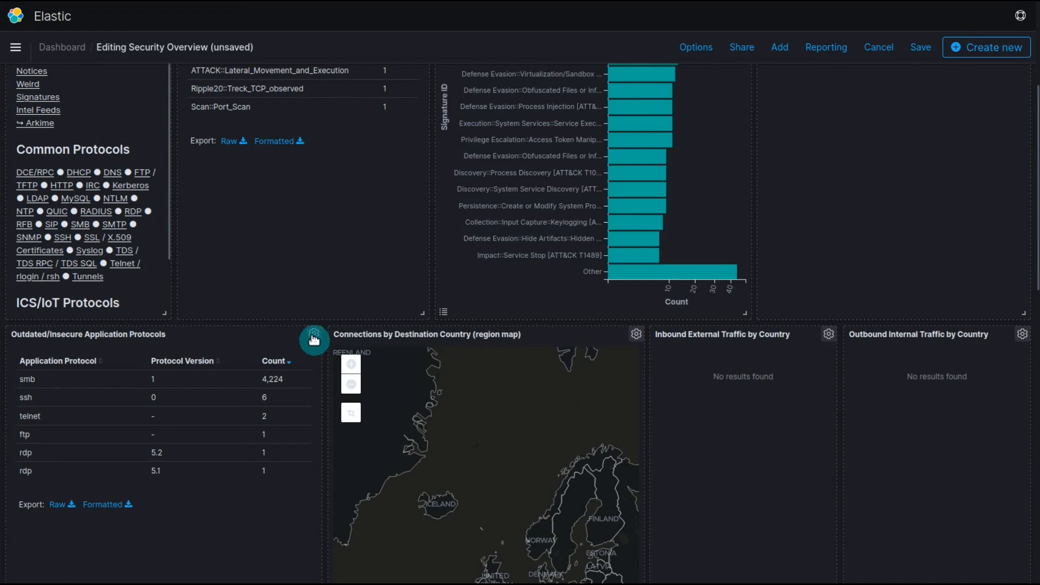
pyautogui.click(314, 336)
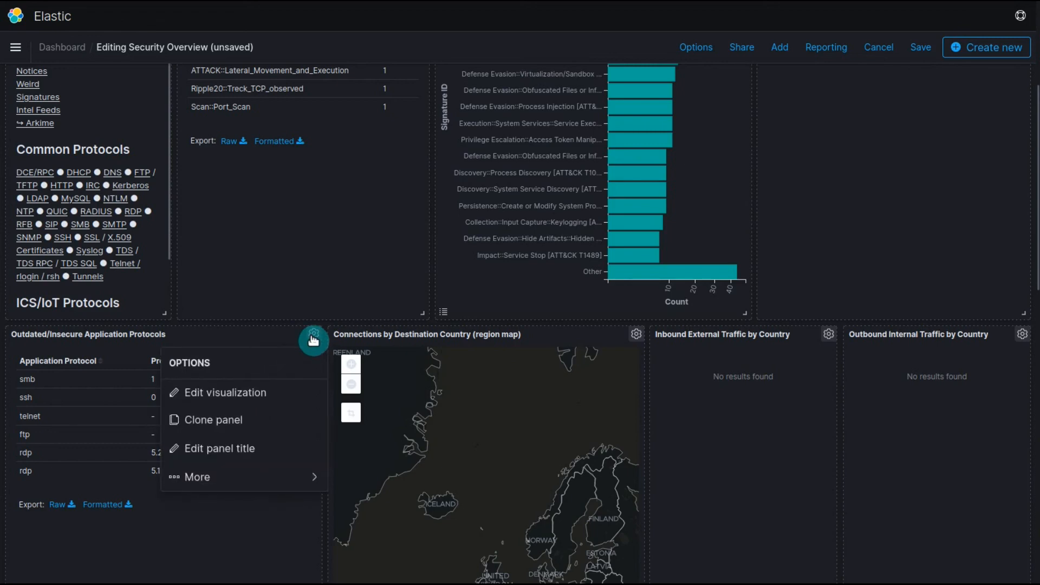
pyautogui.click(222, 396)
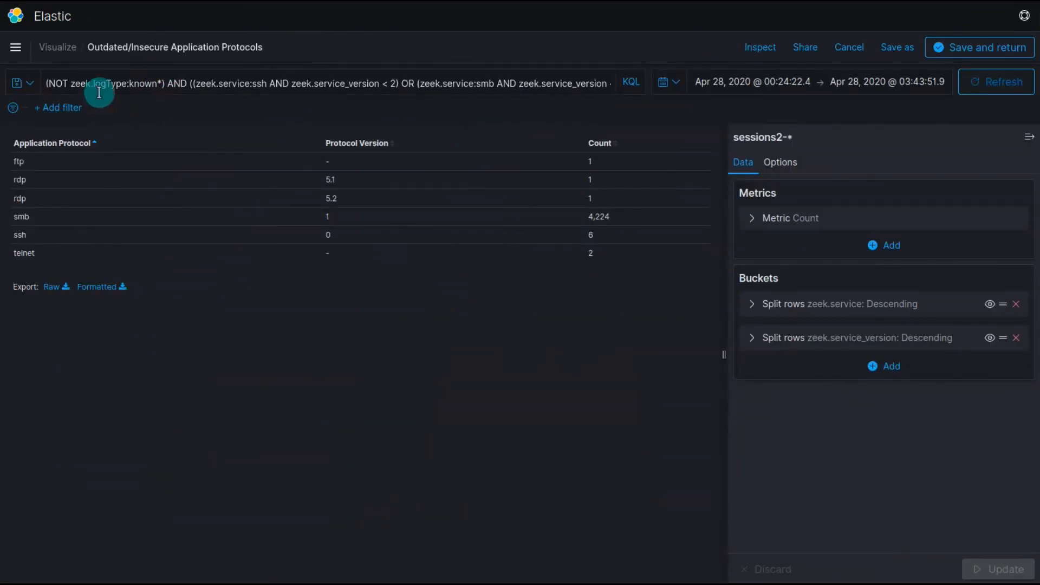
# - Inspect the visualization's full KQL query, leave the editor without saving and discard the dashboard changes
pyautogui.click(195, 83)
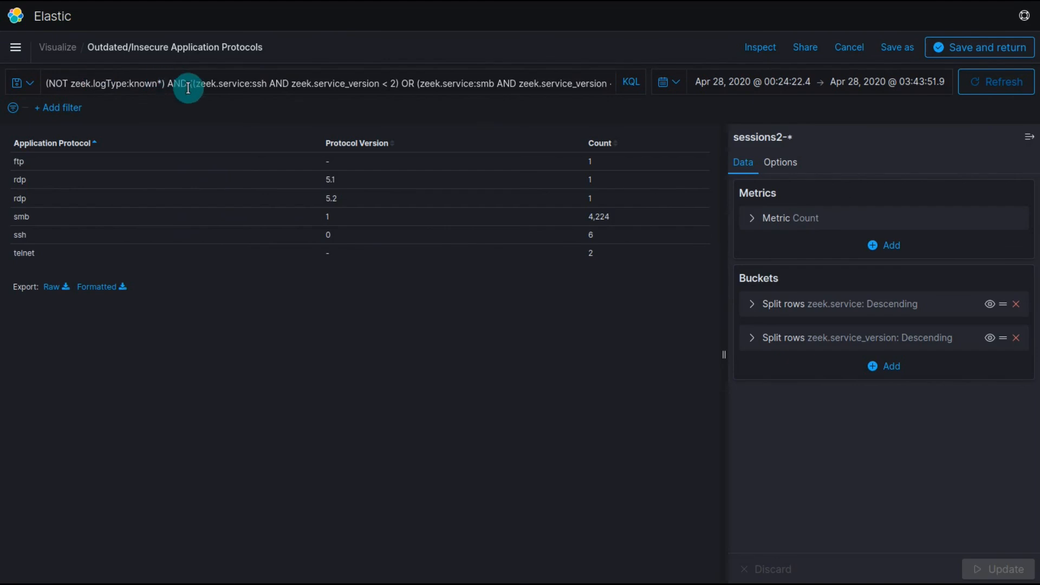
pyautogui.press('BackSpace')
pyautogui.write('(')
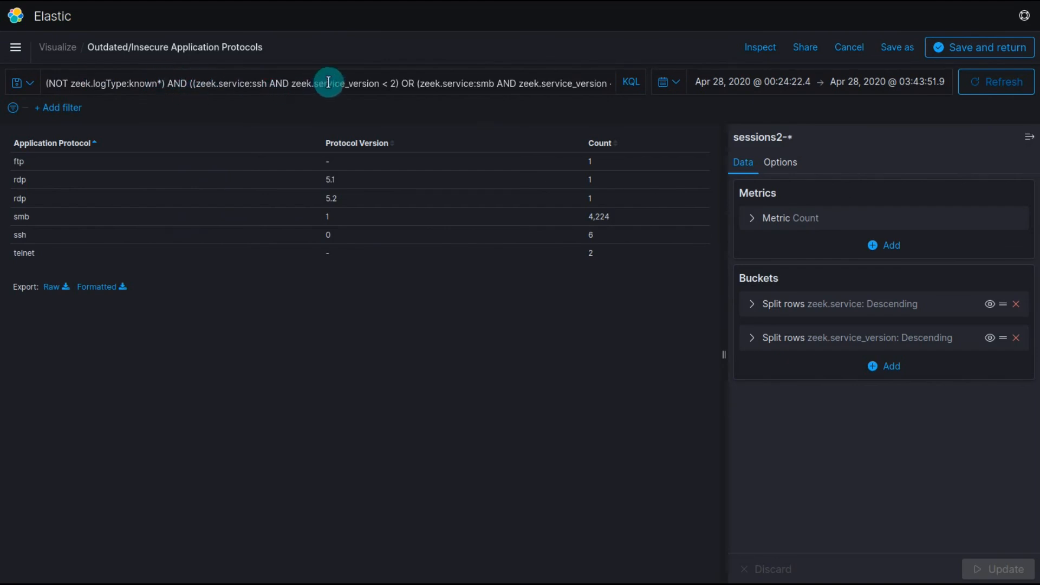
pyautogui.click(402, 81)
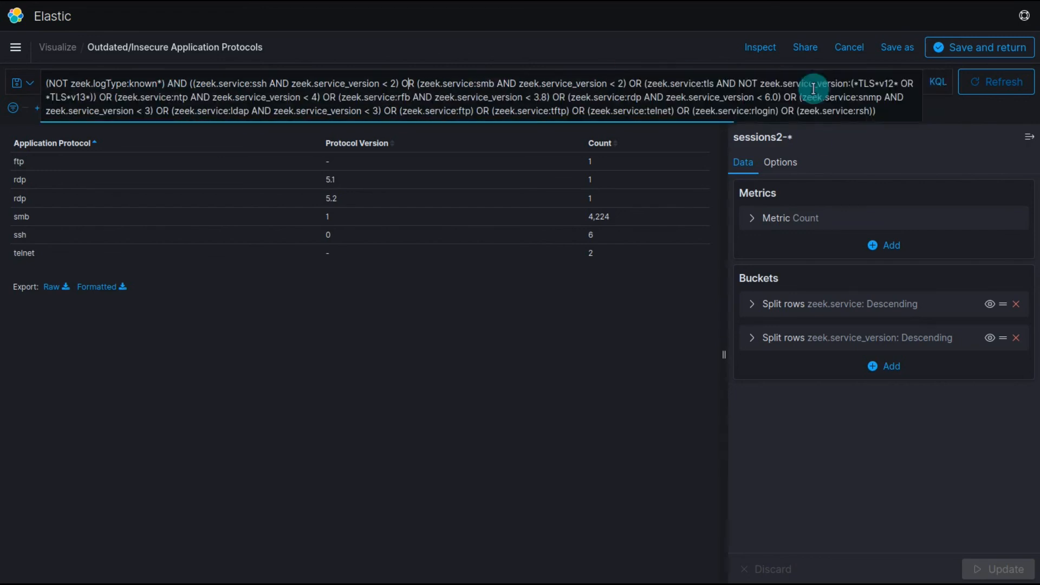
pyautogui.click(541, 377)
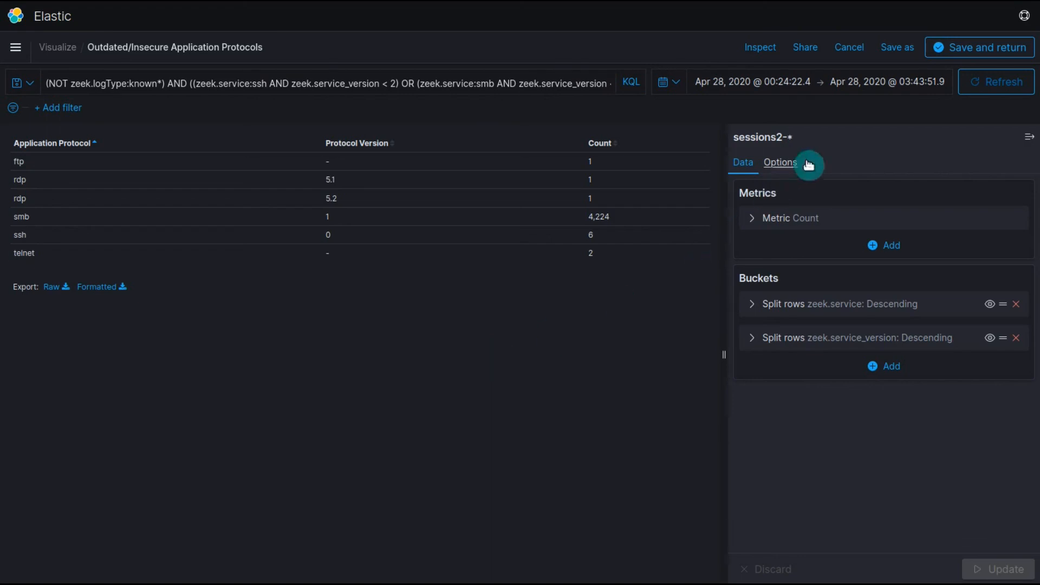
pyautogui.click(848, 53)
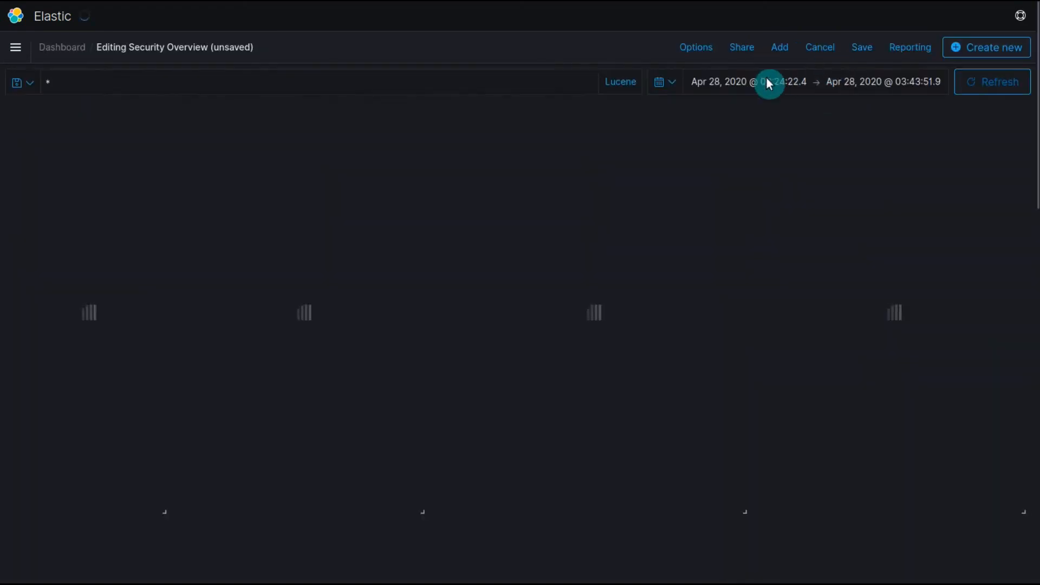
pyautogui.click(817, 48)
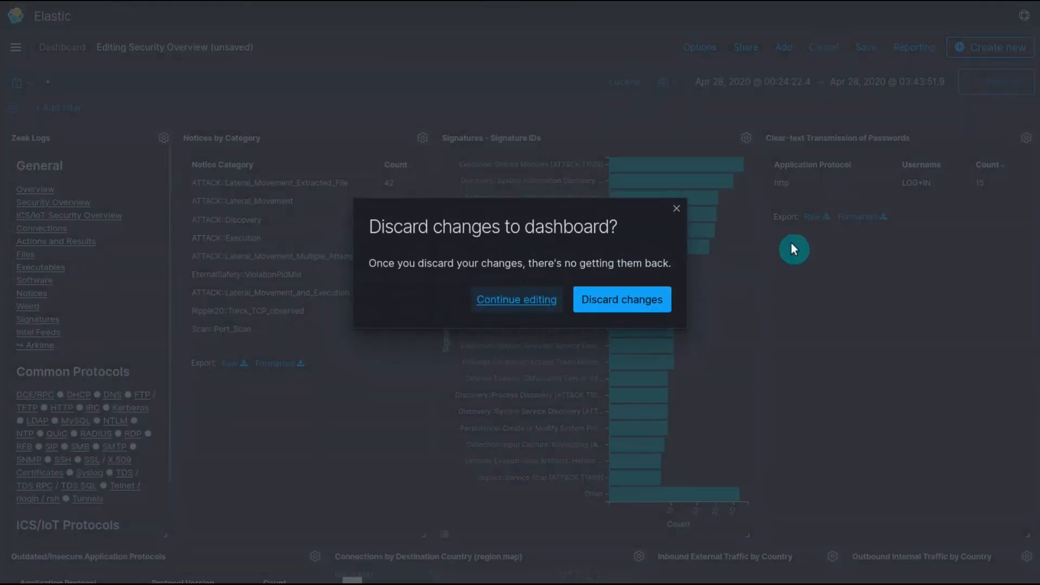
pyautogui.click(629, 295)
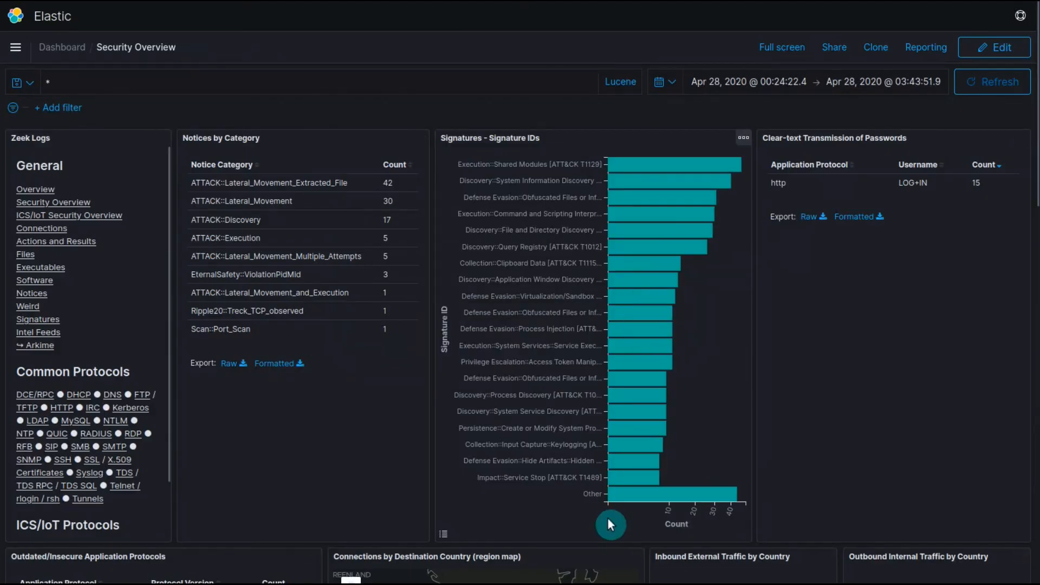